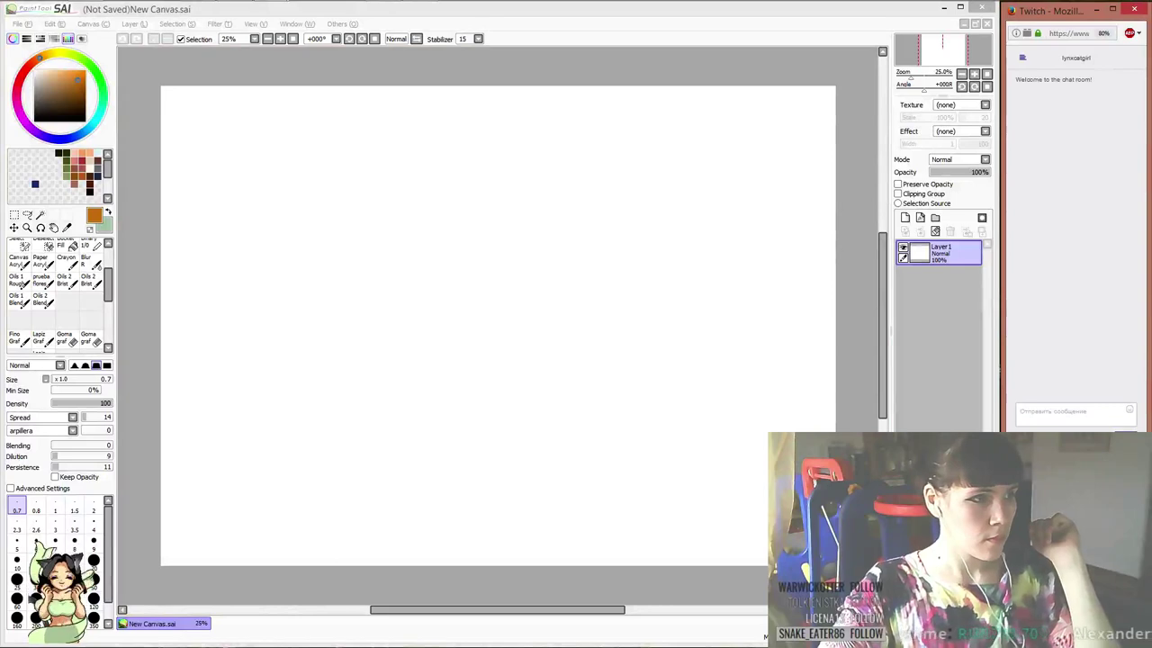
drag(0, 206, 916, 216)
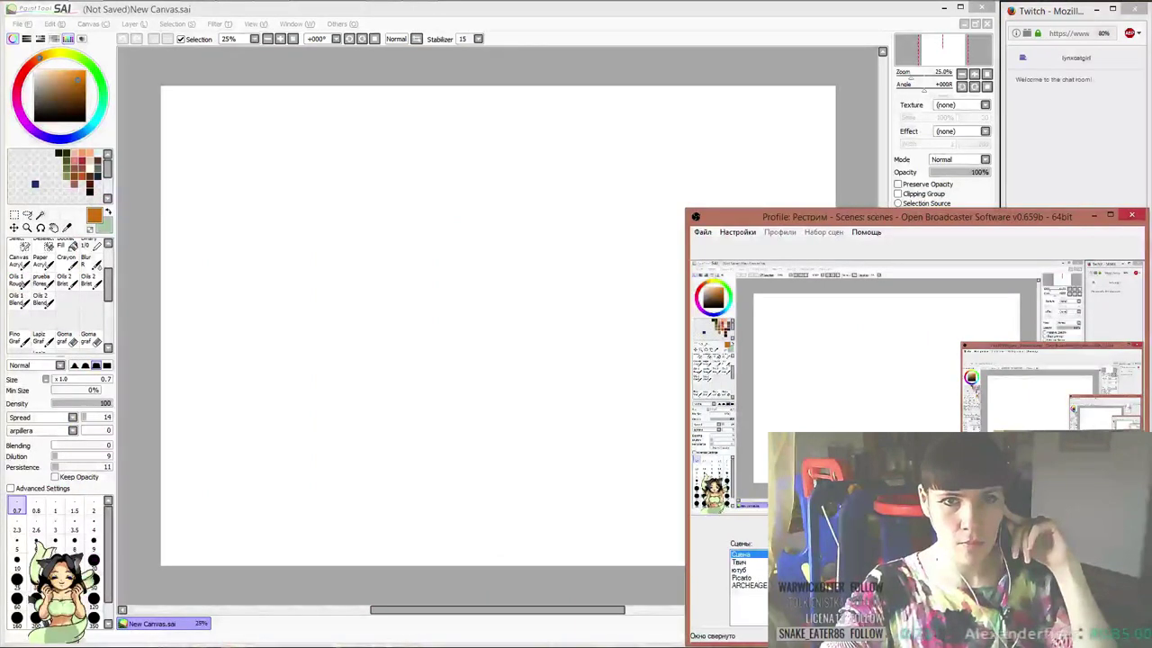
drag(916, 209, 917, 381)
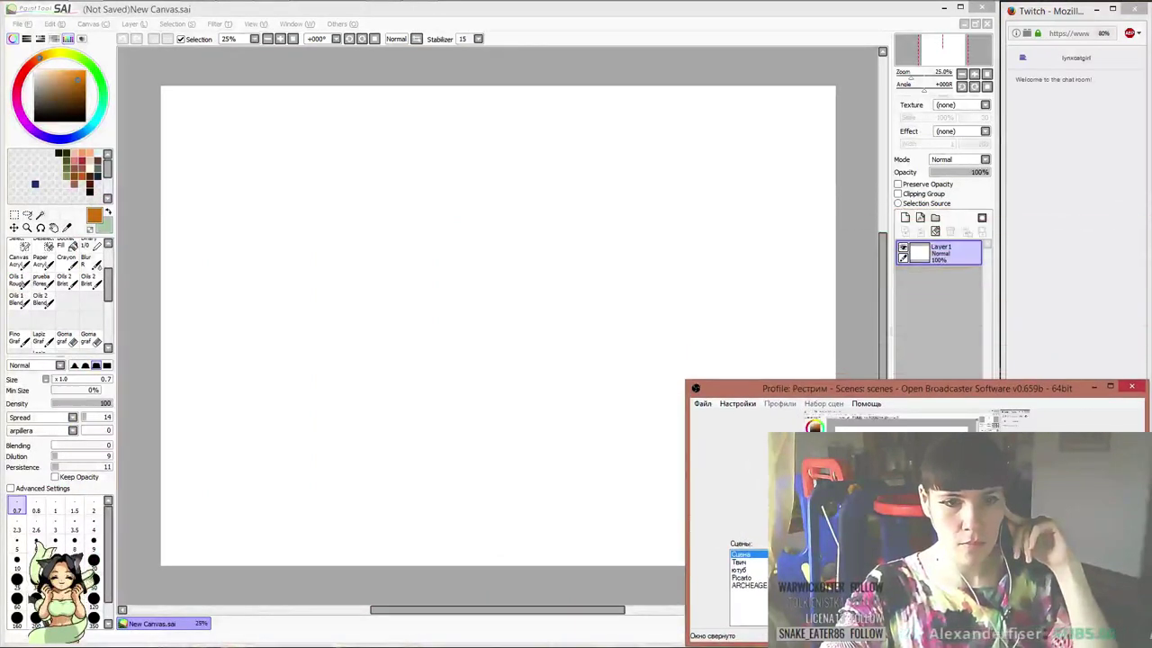
drag(686, 513, 761, 513)
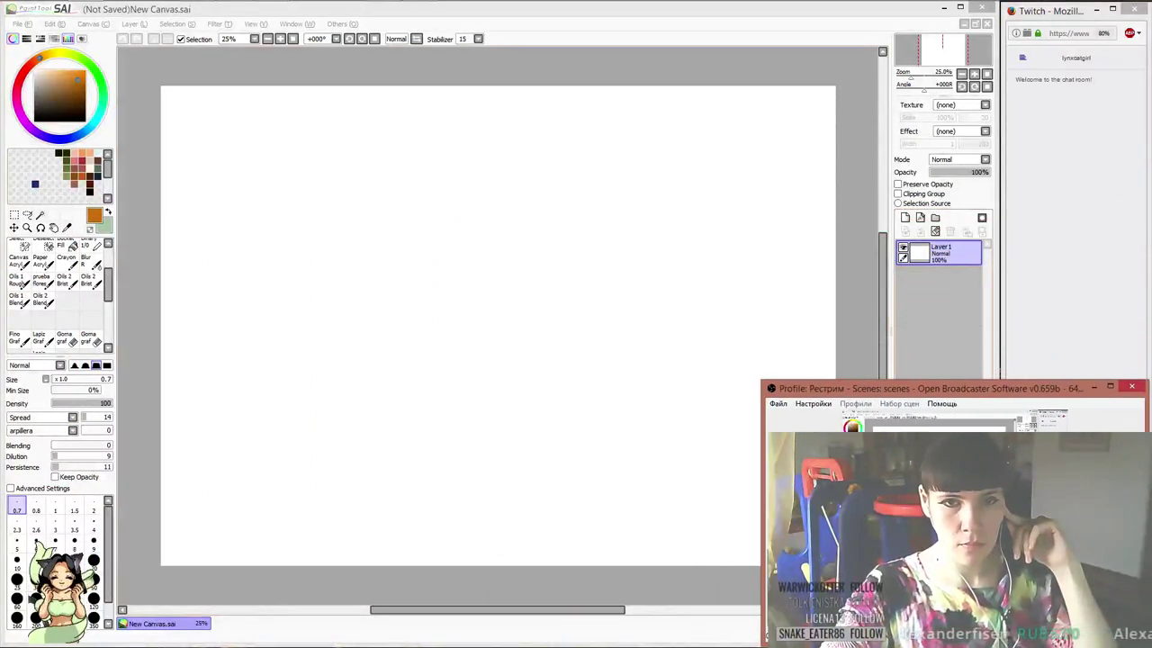
key(alt+Tab)
key(alt+Tab)
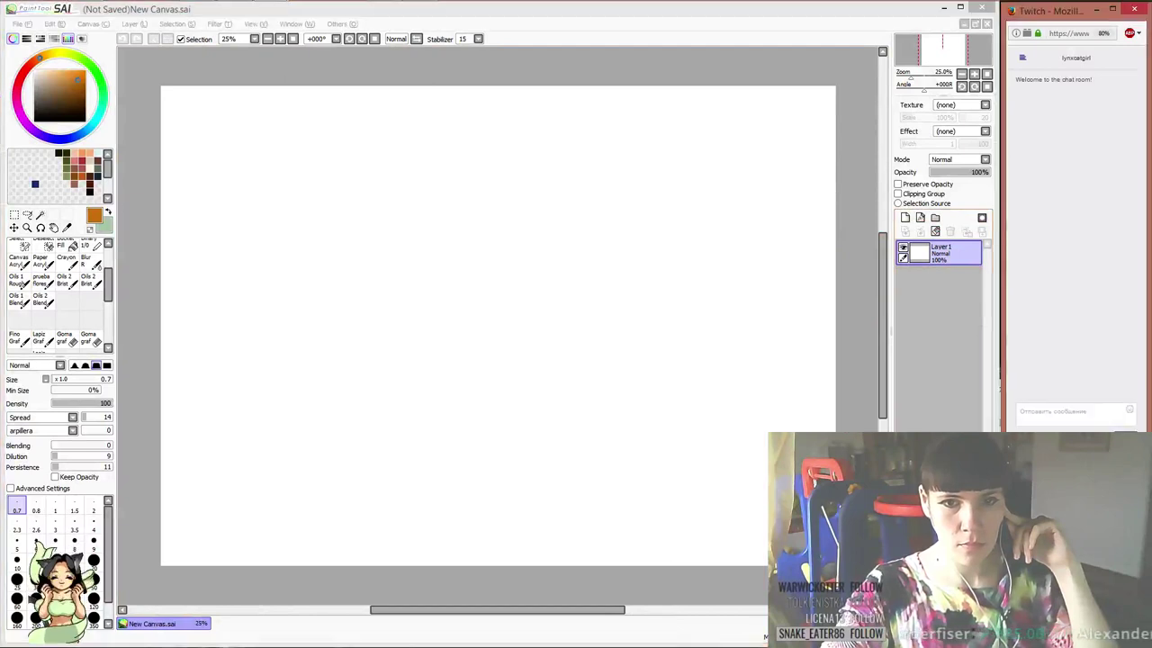
key(alt+Tab)
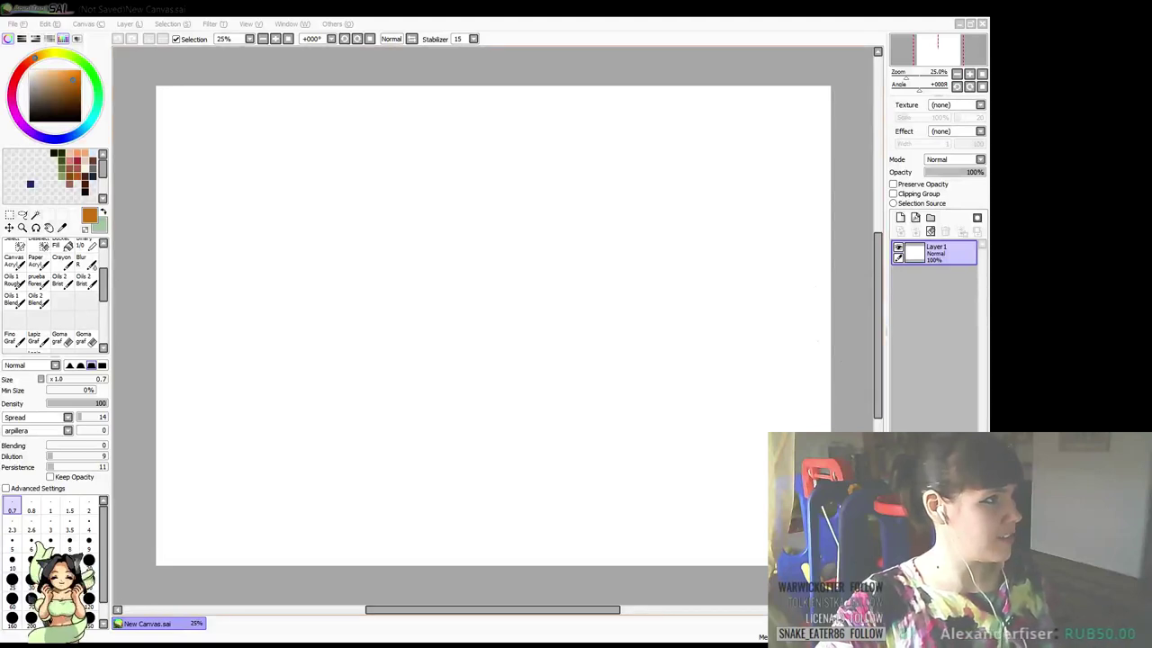
click(664, 37)
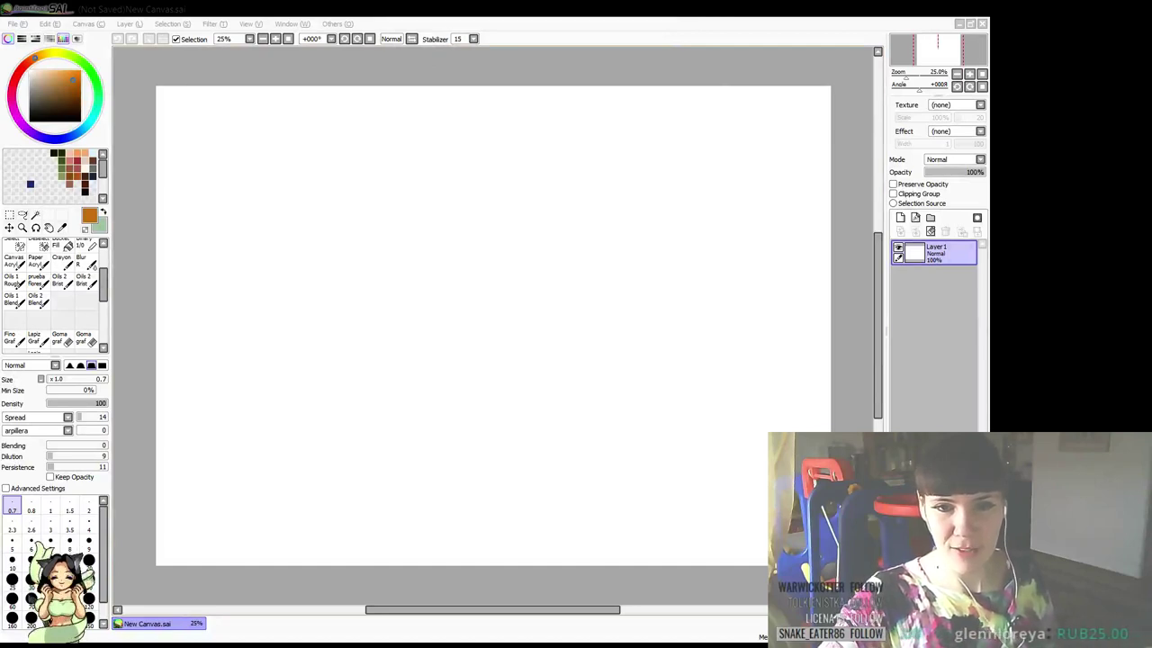
click(929, 310)
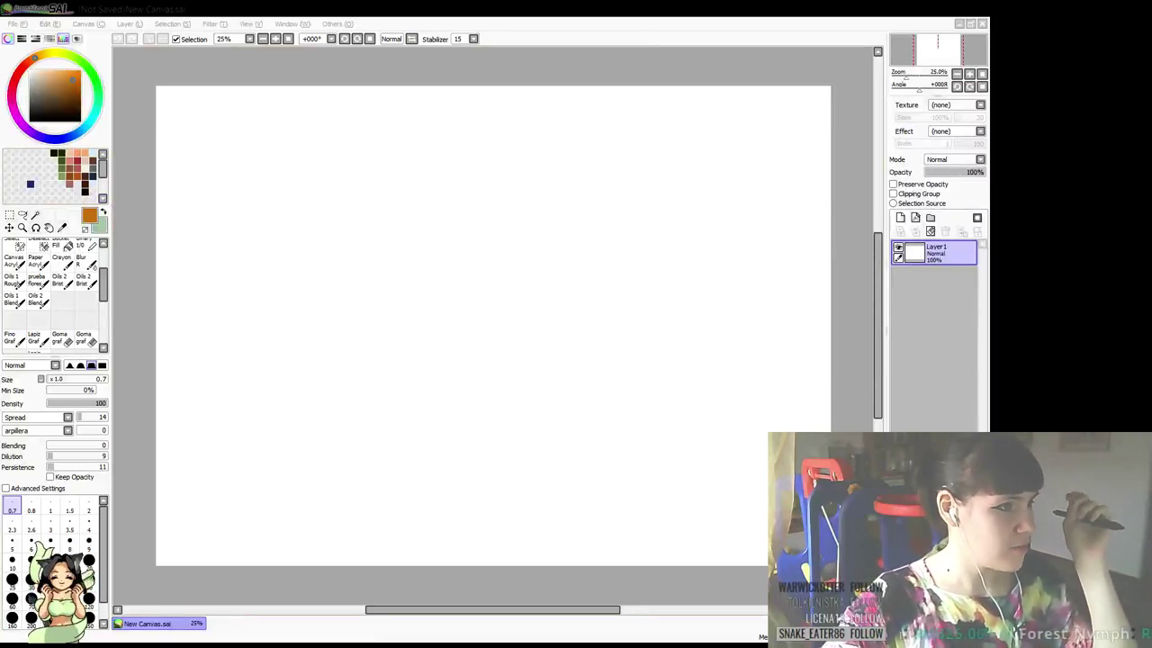
key(alt+Tab)
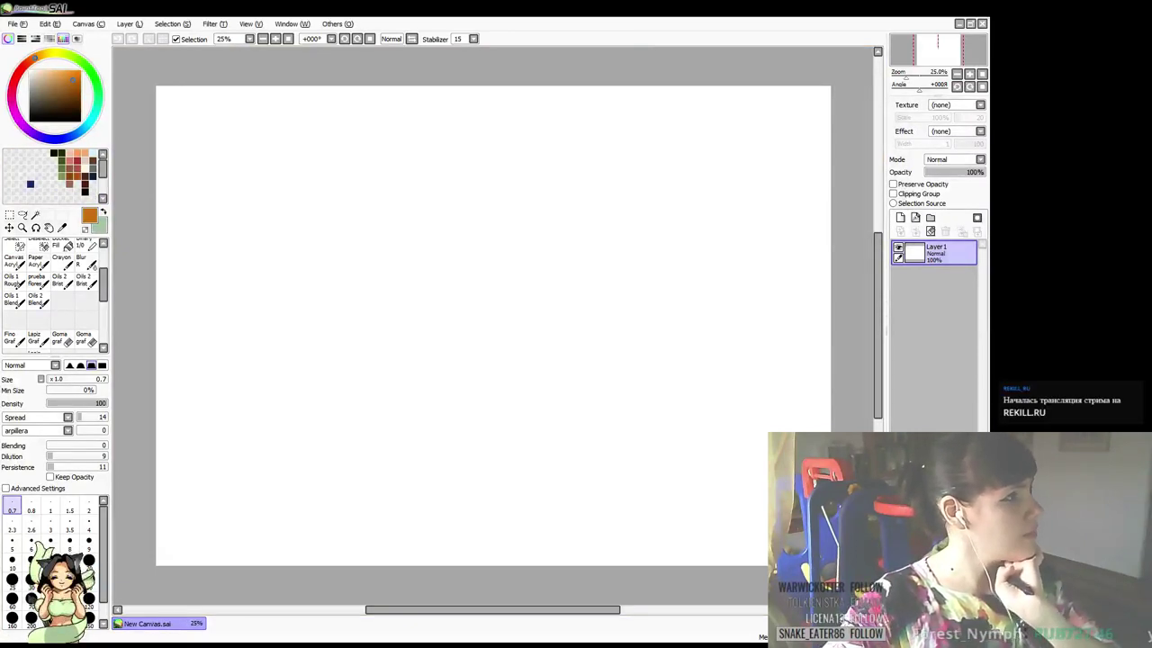
key(alt+Tab)
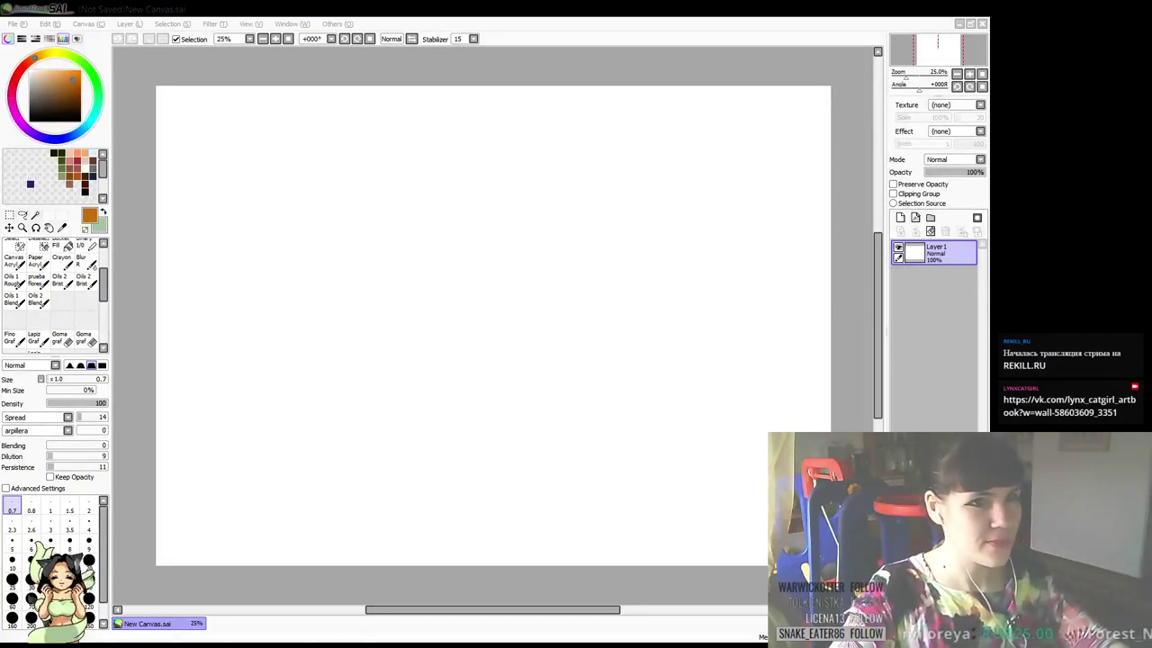
Paste the copied figure painting as a new layer, select its area, and trim the canvas to that selection
click(532, 32)
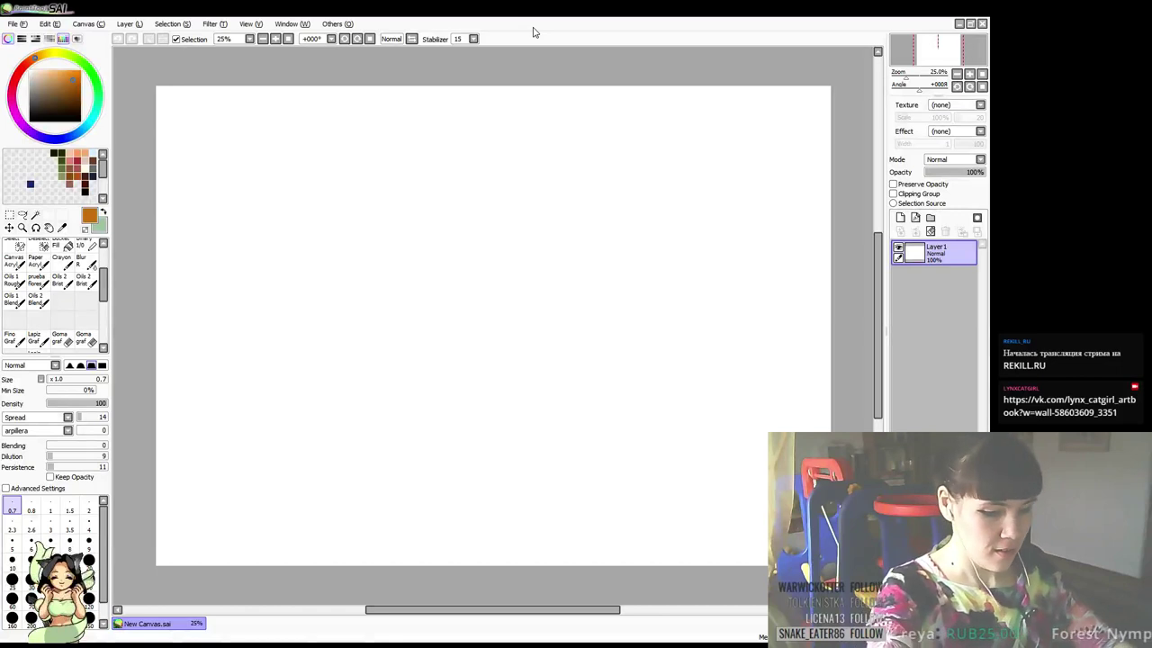
key(ctrl+v)
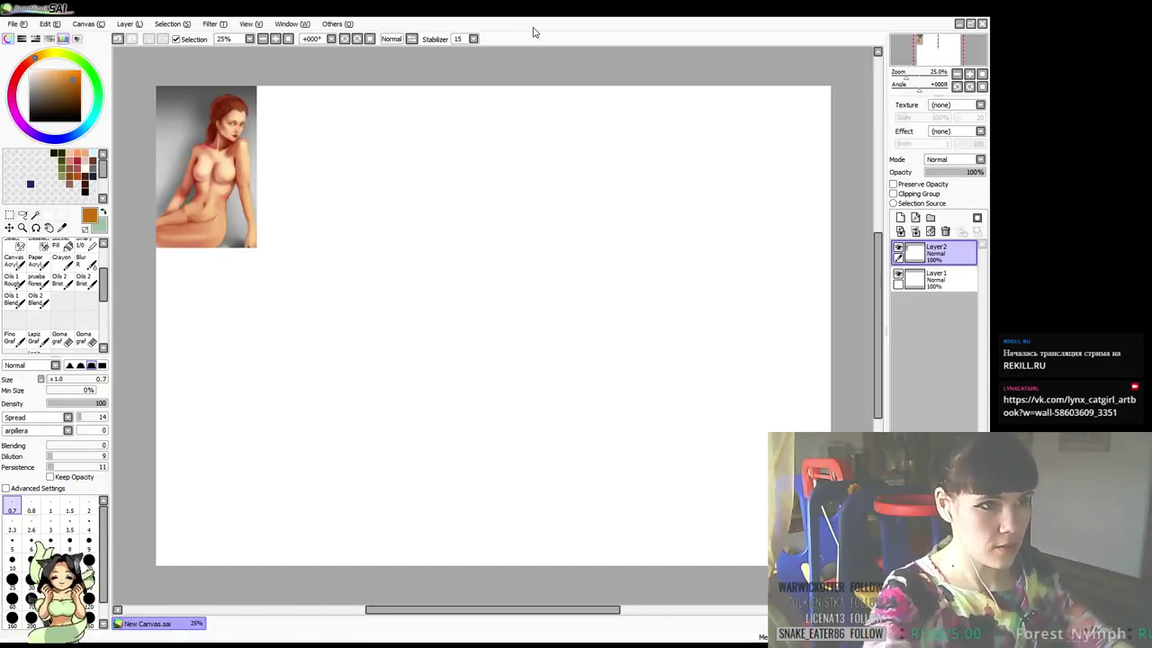
key(ctrl+t)
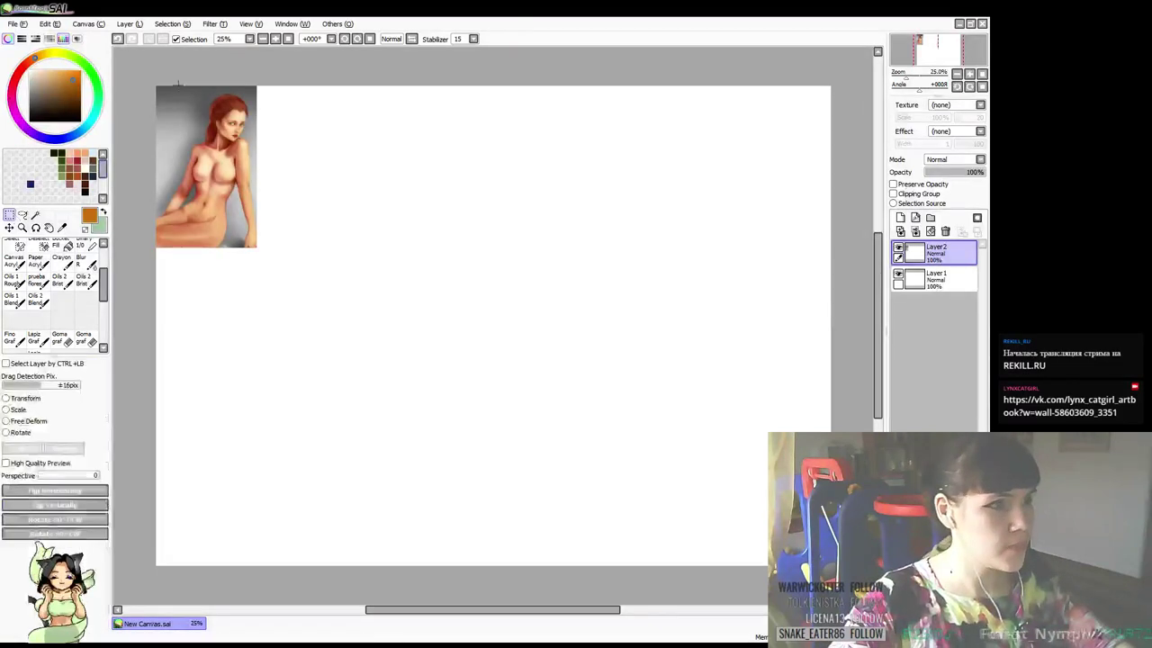
drag(261, 249, 257, 247)
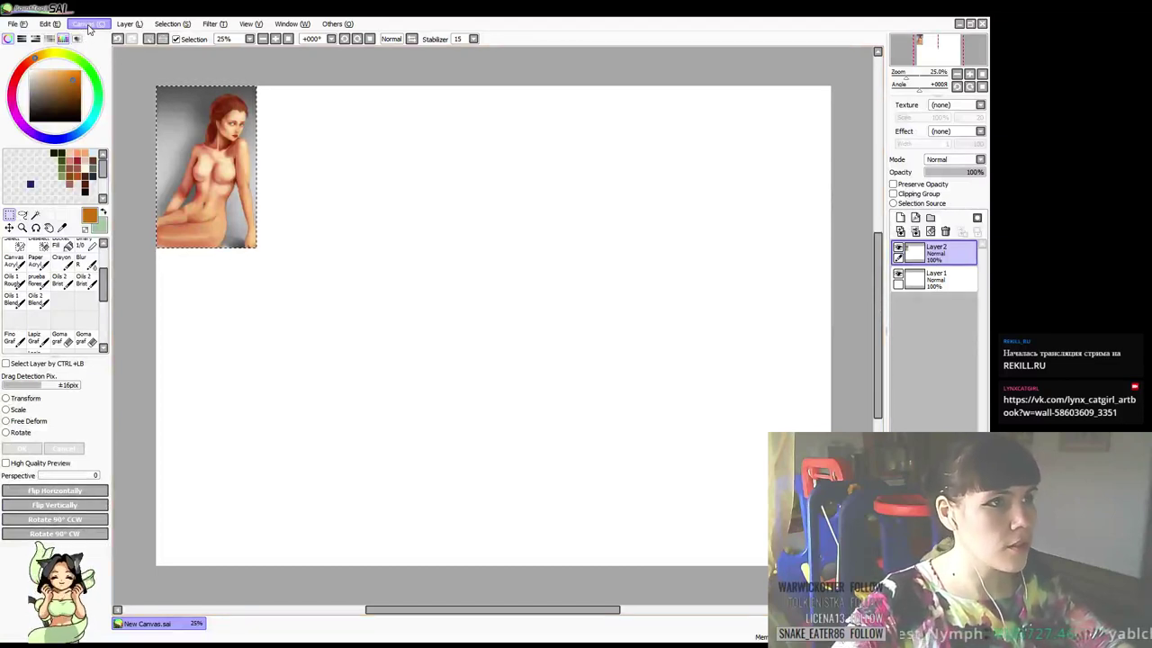
click(124, 67)
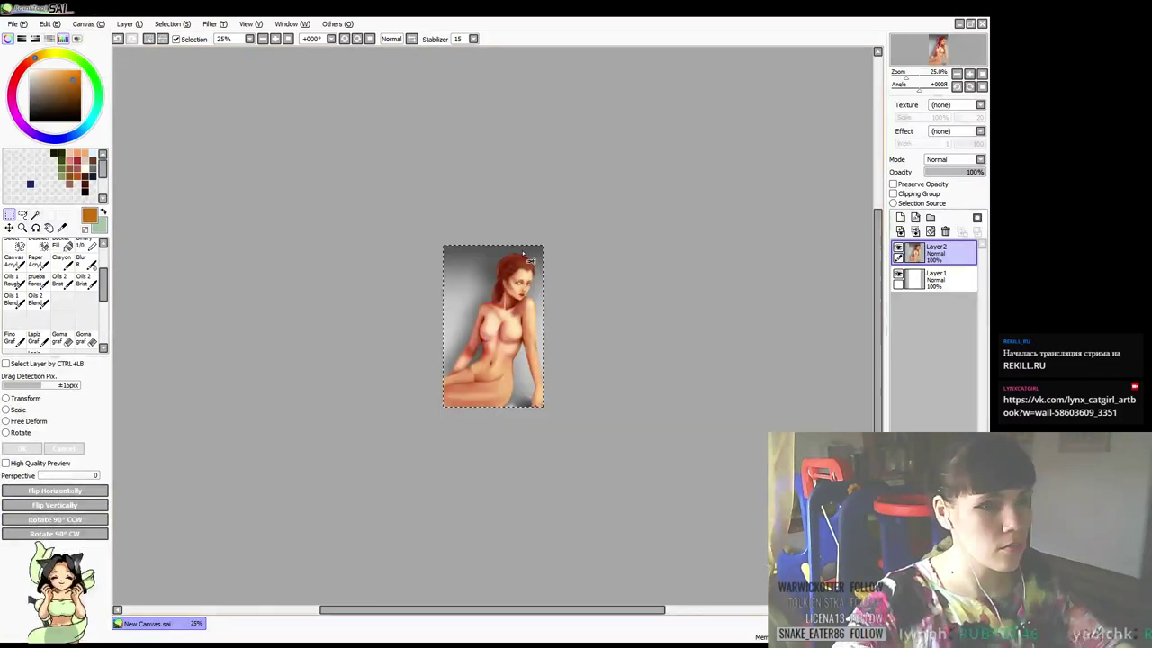
Try a colour and contrast adjustment filter on the pasted figure painting
scroll(523, 253, up, 2)
scroll(522, 253, up, 1)
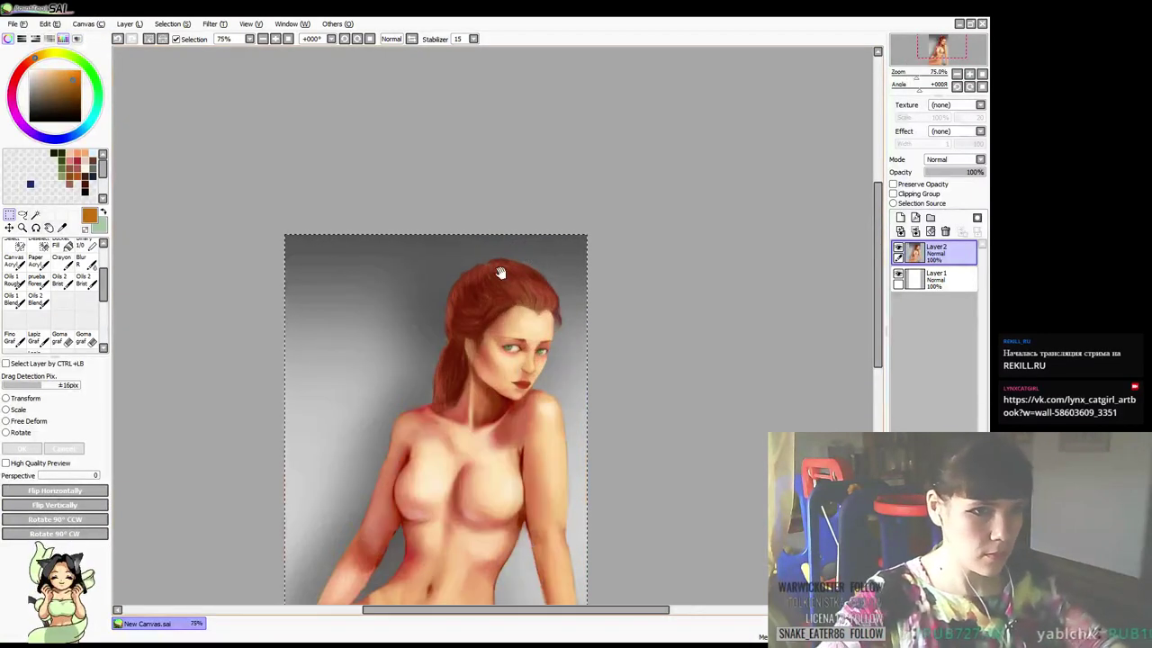
drag(519, 364, 558, 266)
mouse_move(530, 399)
mouse_down()
mouse_move(531, 363)
mouse_move(522, 370)
mouse_up()
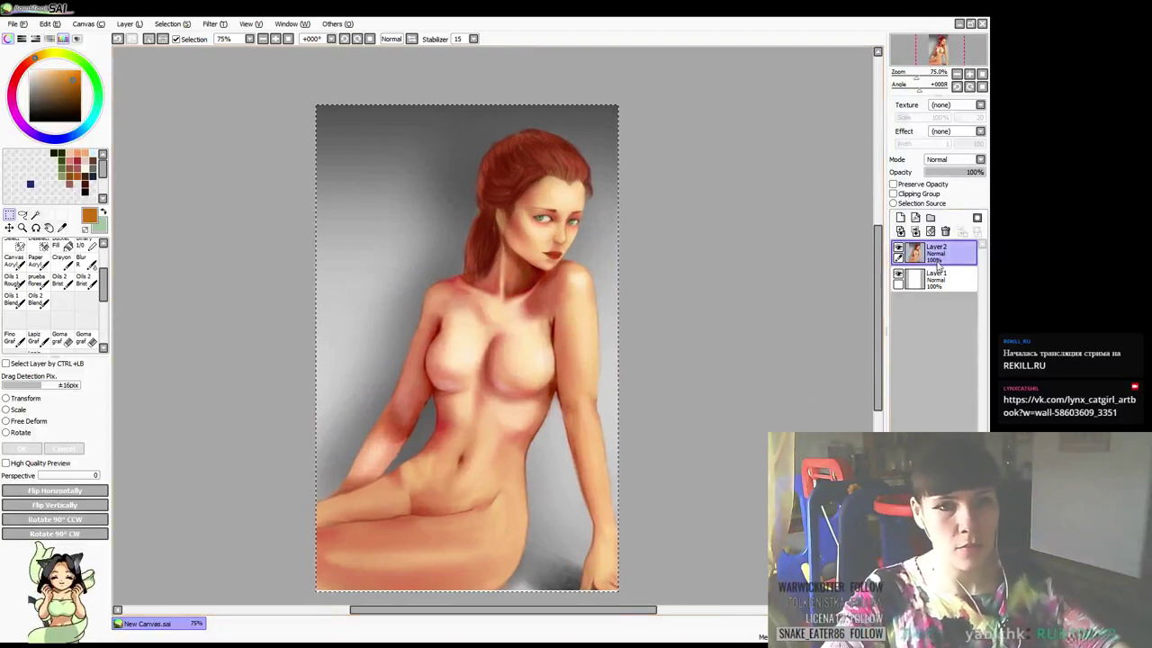
click(207, 27)
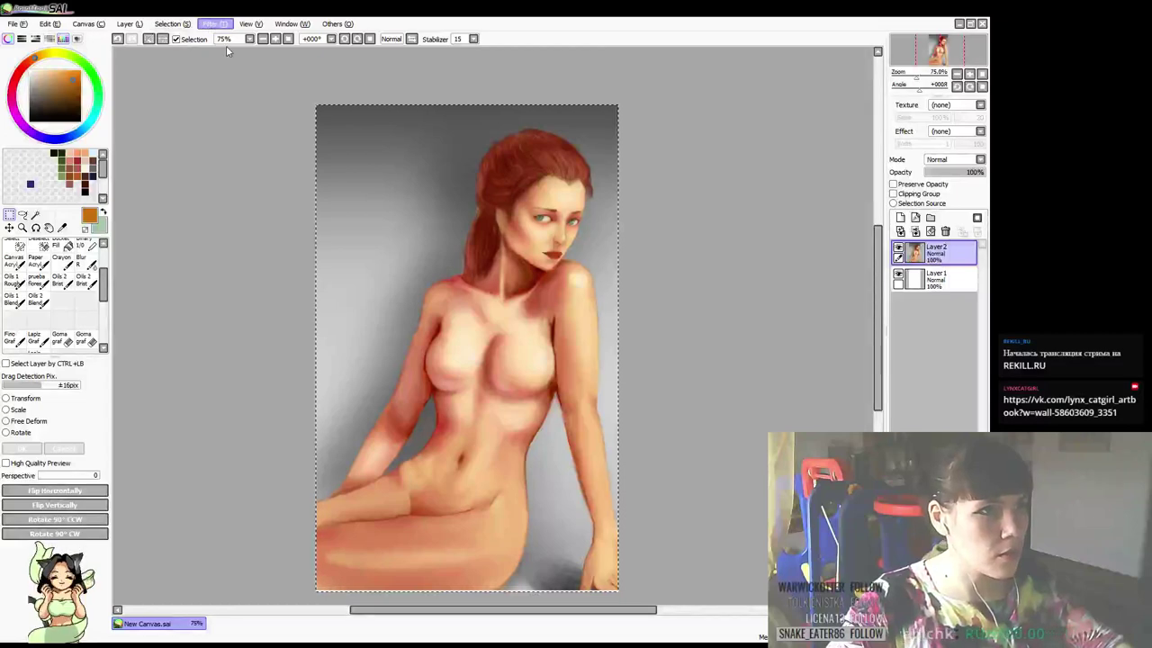
click(237, 55)
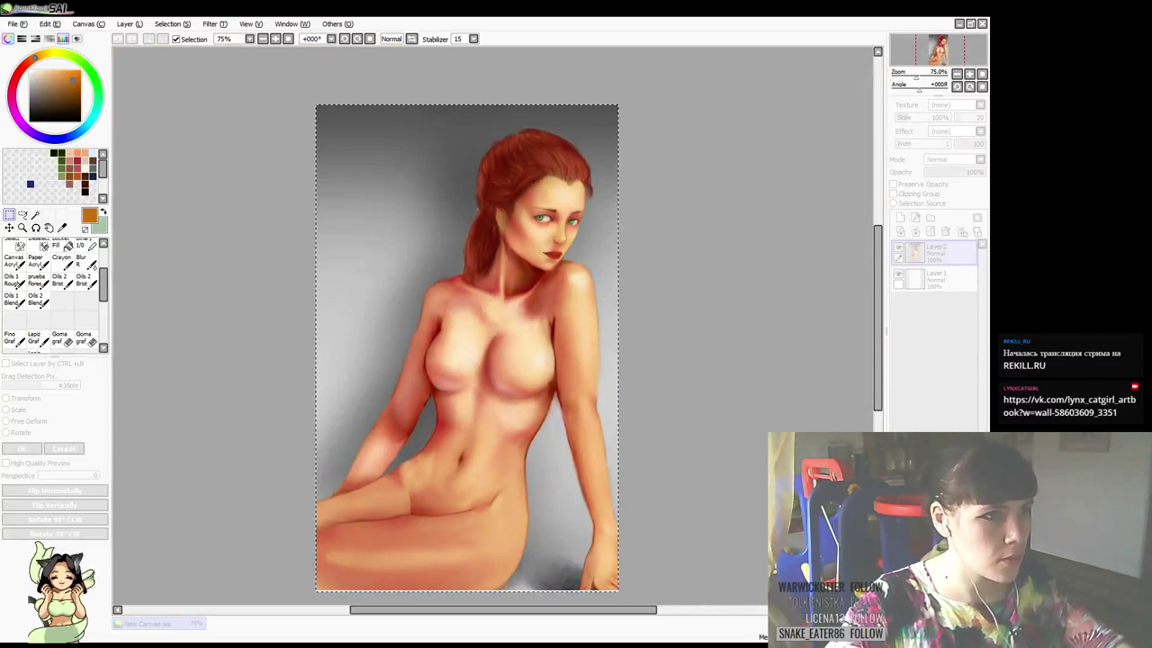
key(Return)
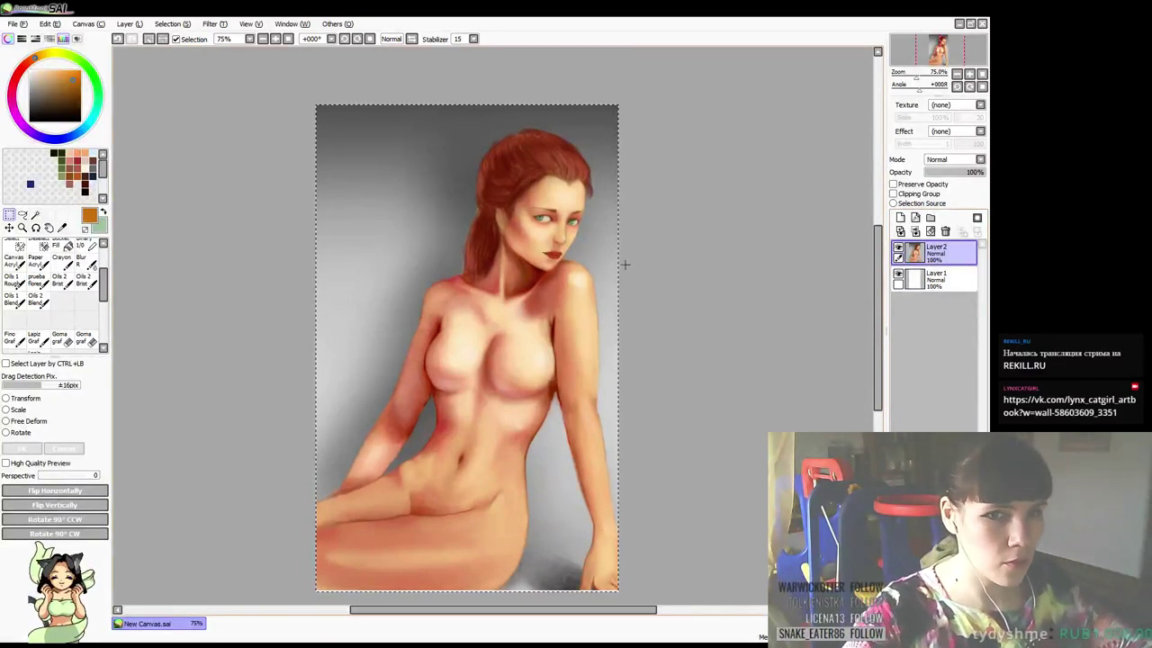
Clear the selection and move the empty Layer1 above the painting layer in the layer order
click(936, 279)
key(ctrl+d)
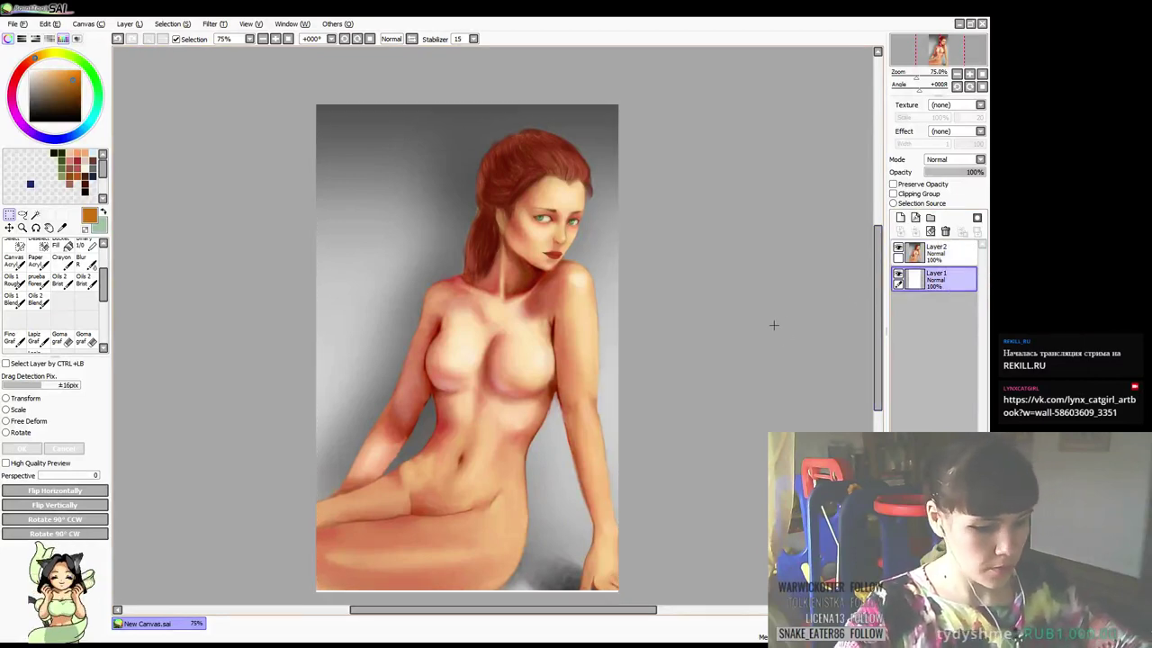
key(n)
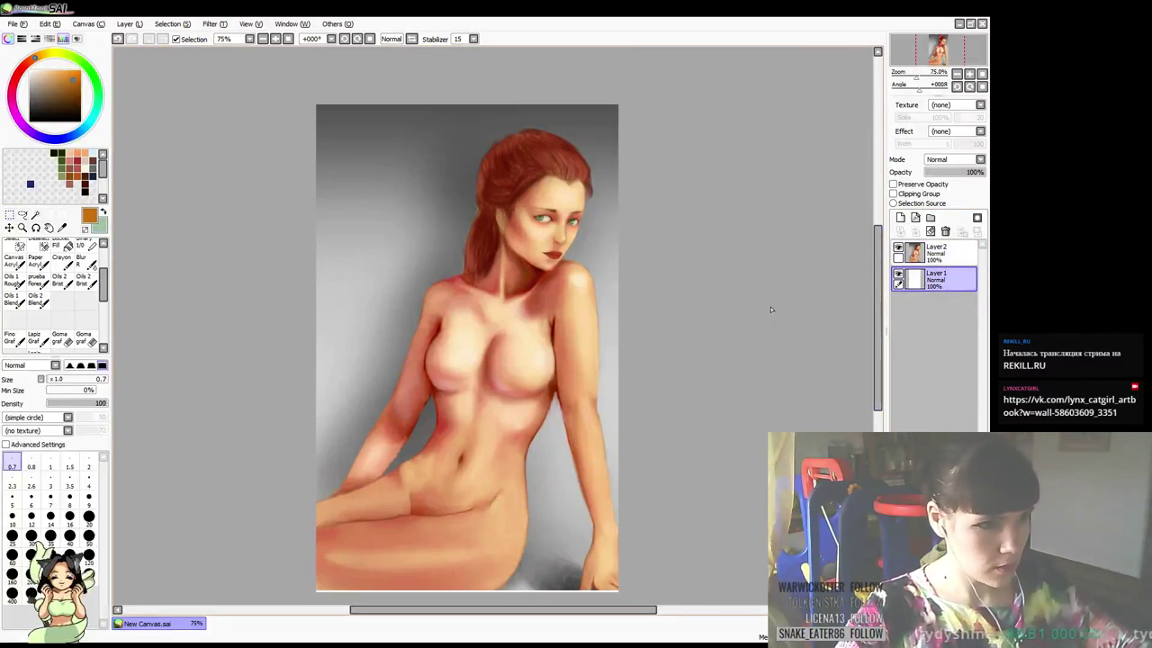
drag(946, 277, 950, 254)
Lower the opacity of Layer2 to 69% and make Layer1 the active layer
click(938, 277)
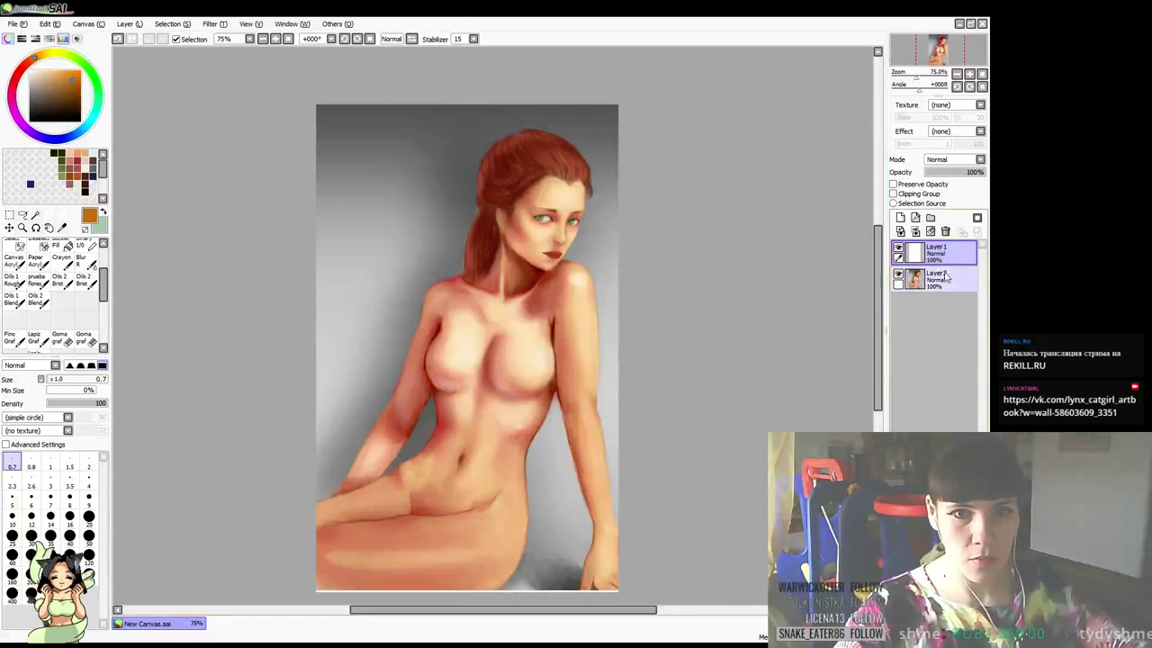
drag(983, 171, 966, 172)
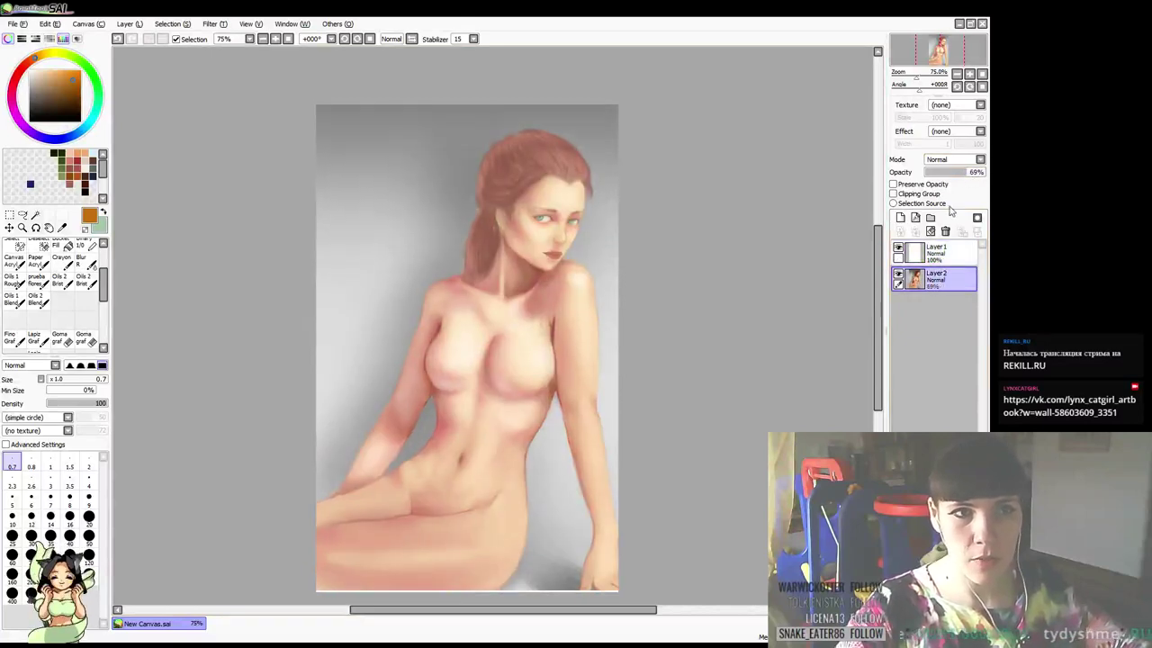
click(932, 259)
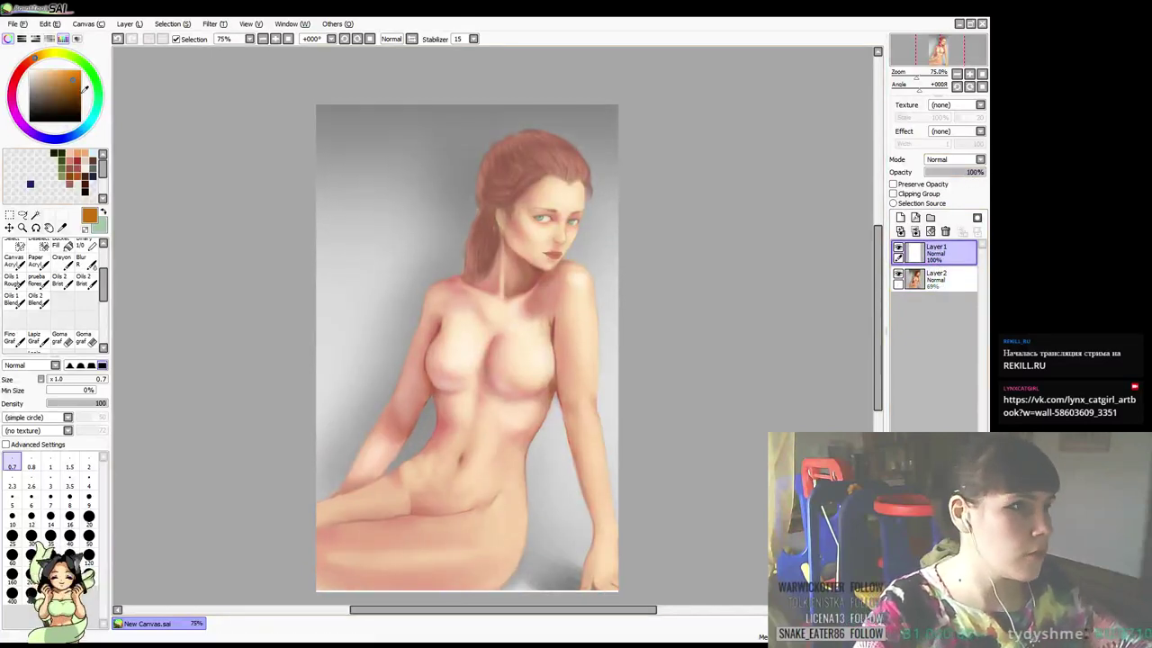
Choose a dark red as the drawing colour
drag(35, 58, 81, 92)
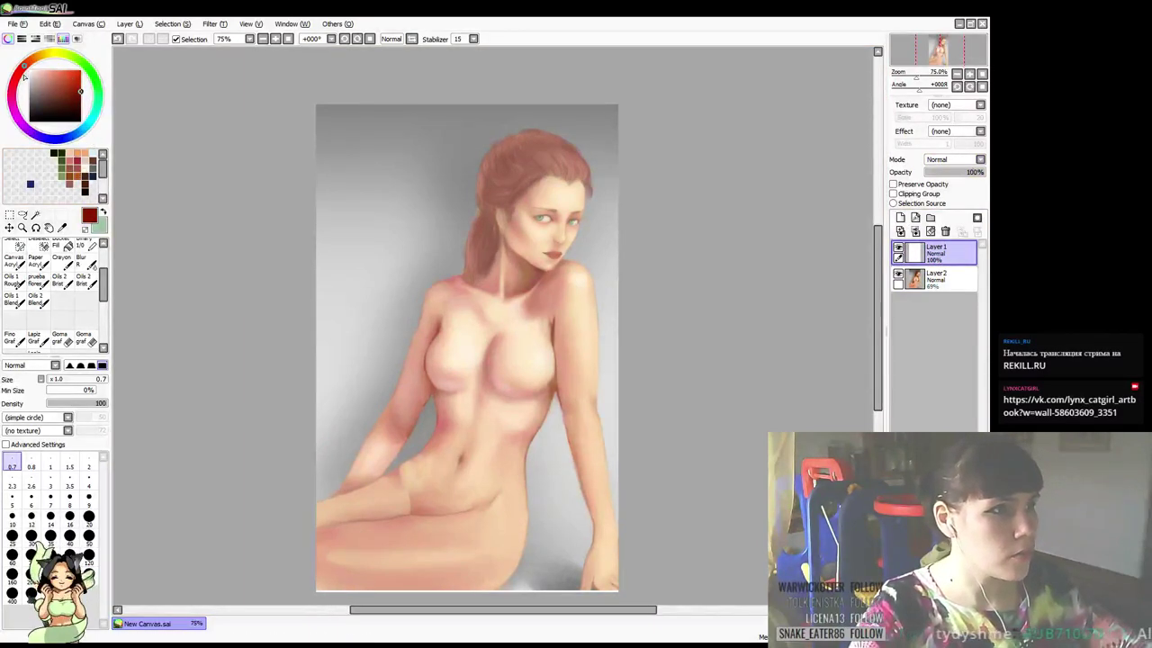
click(21, 69)
click(80, 97)
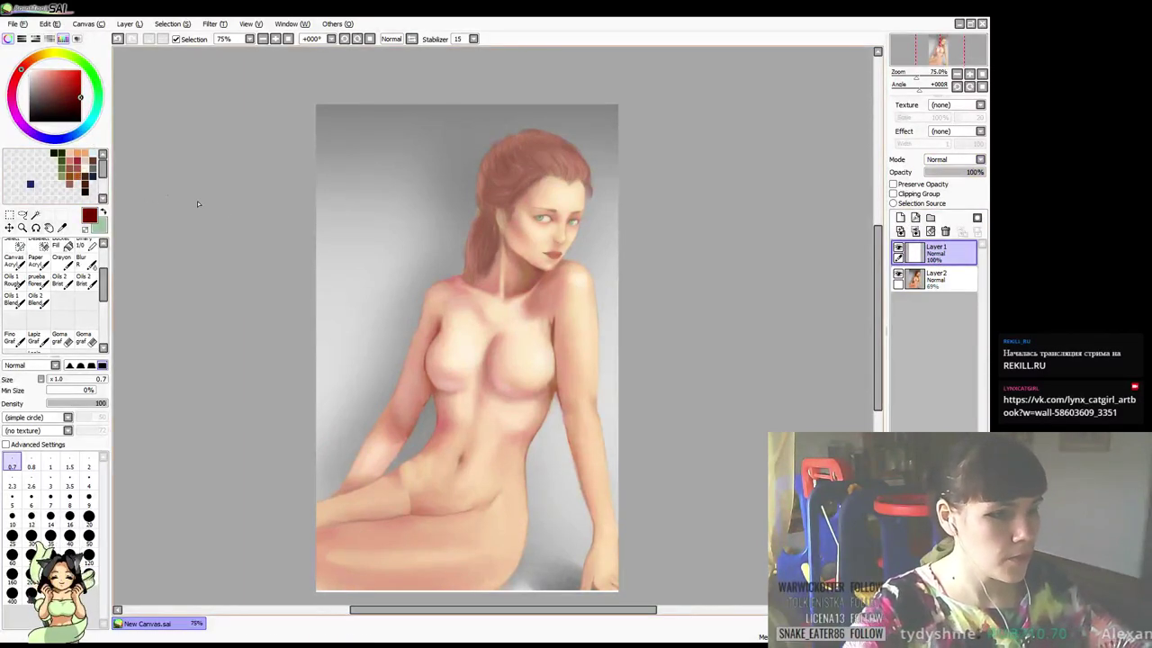
Switch to the textured Spread brush and set its density to 77 and blending to 8
key(c)
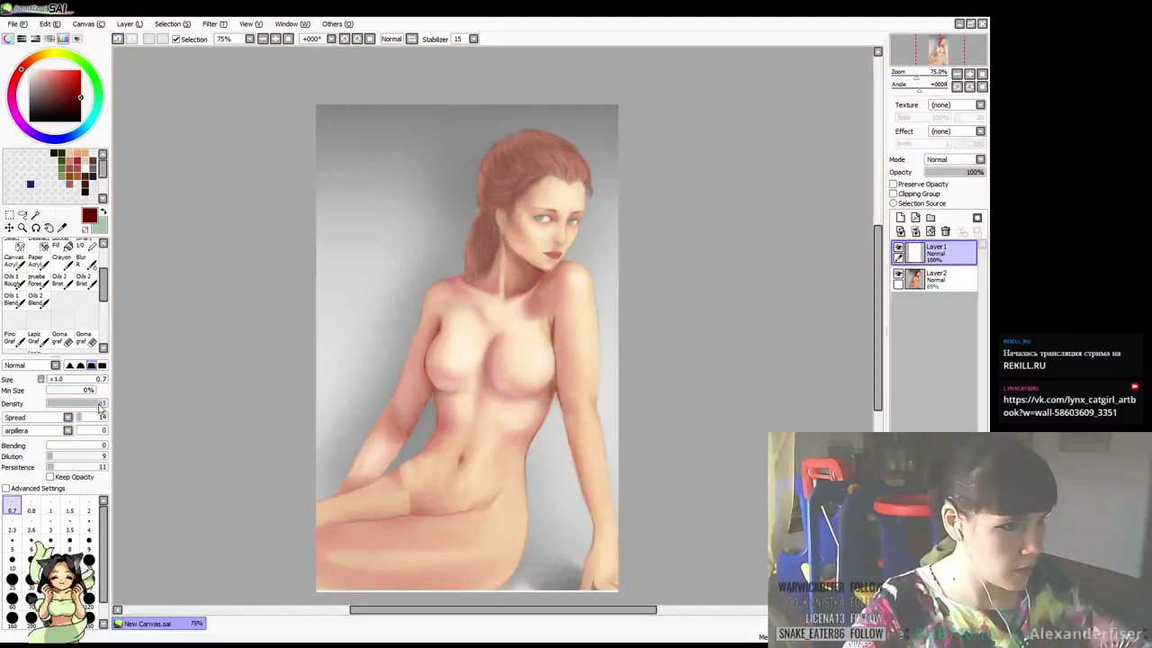
drag(99, 405, 93, 404)
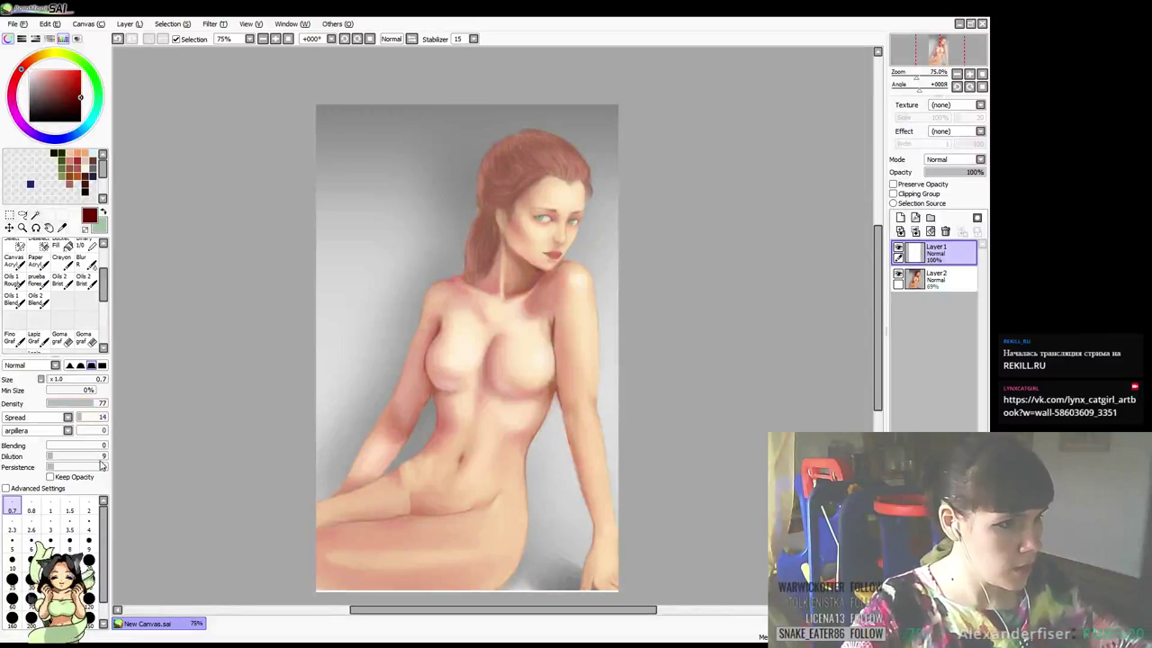
click(49, 446)
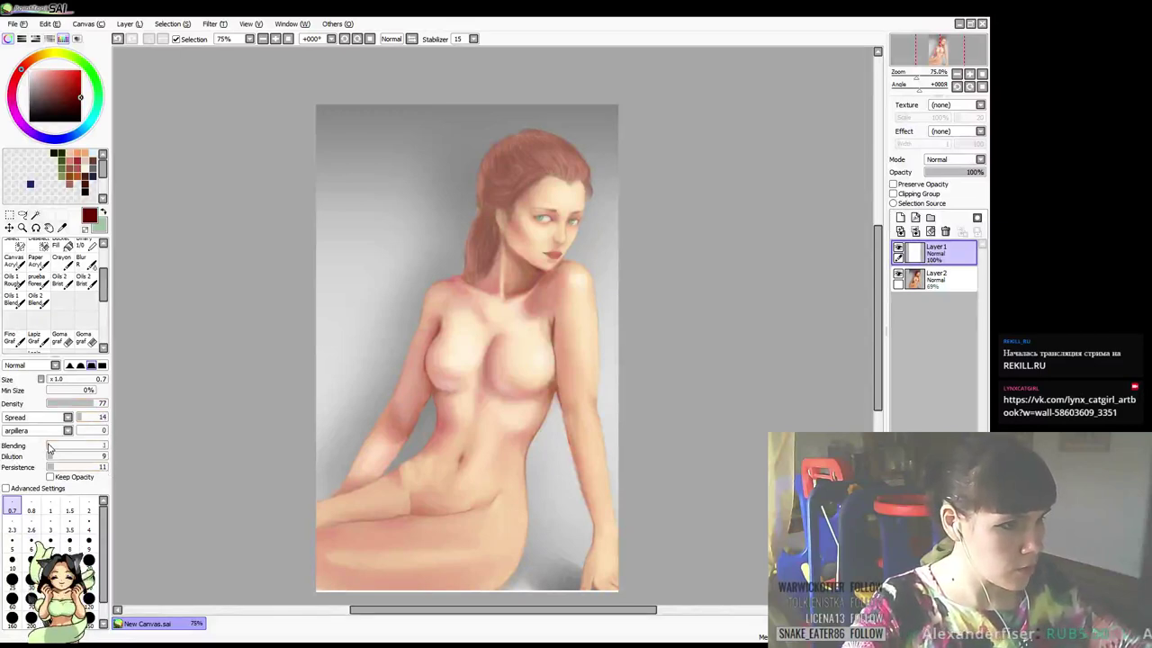
click(53, 446)
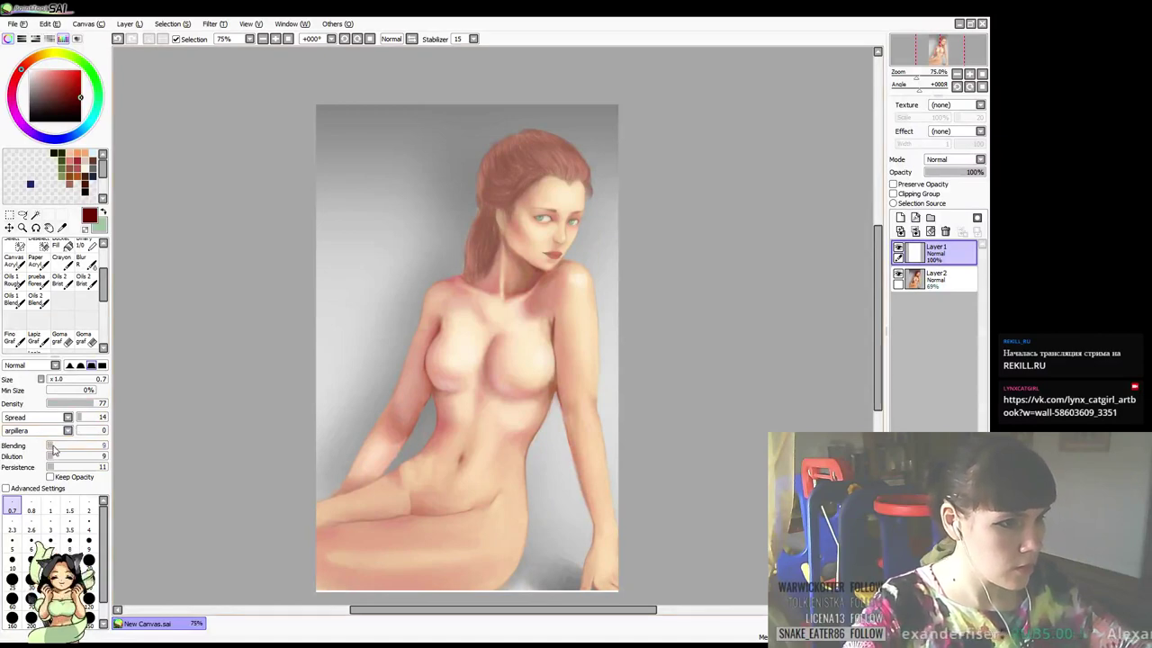
Mirror the canvas view horizontally and enlarge it to 100% on the figure's upper body
drag(674, 198, 652, 198)
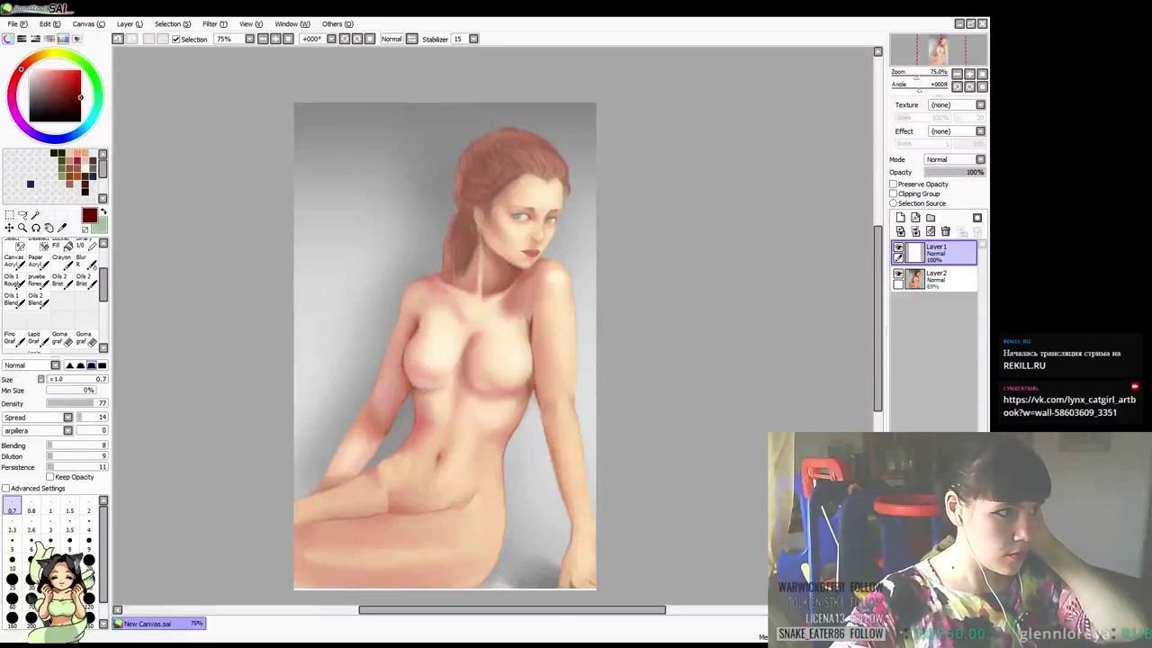
key(alt+Tab)
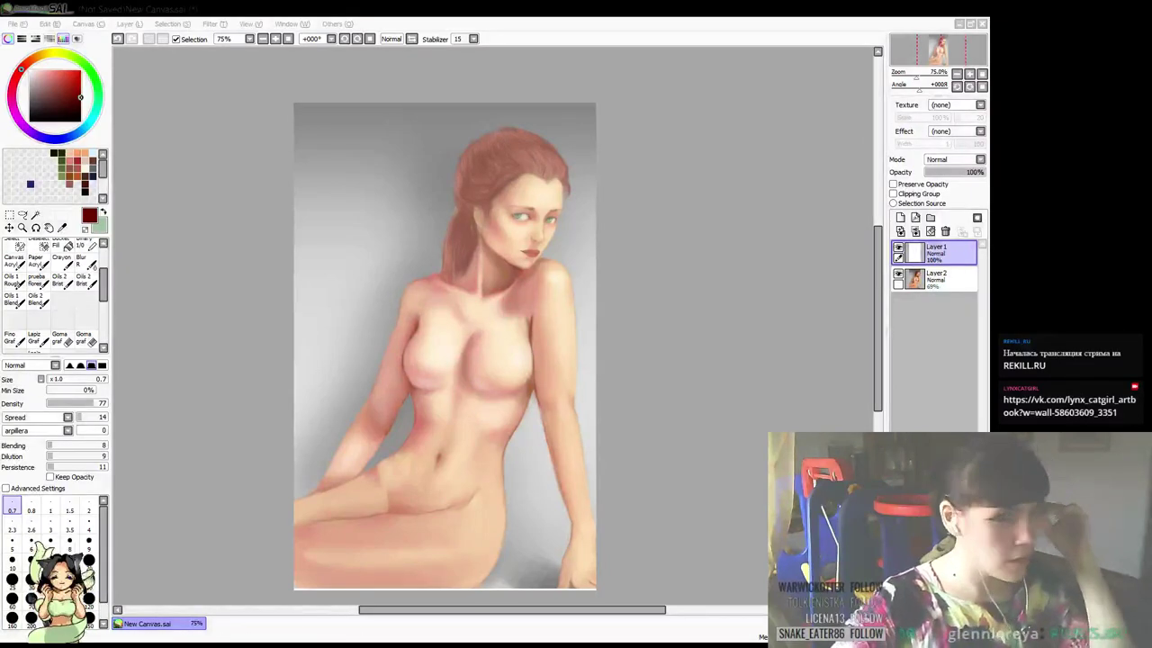
click(677, 176)
key(h)
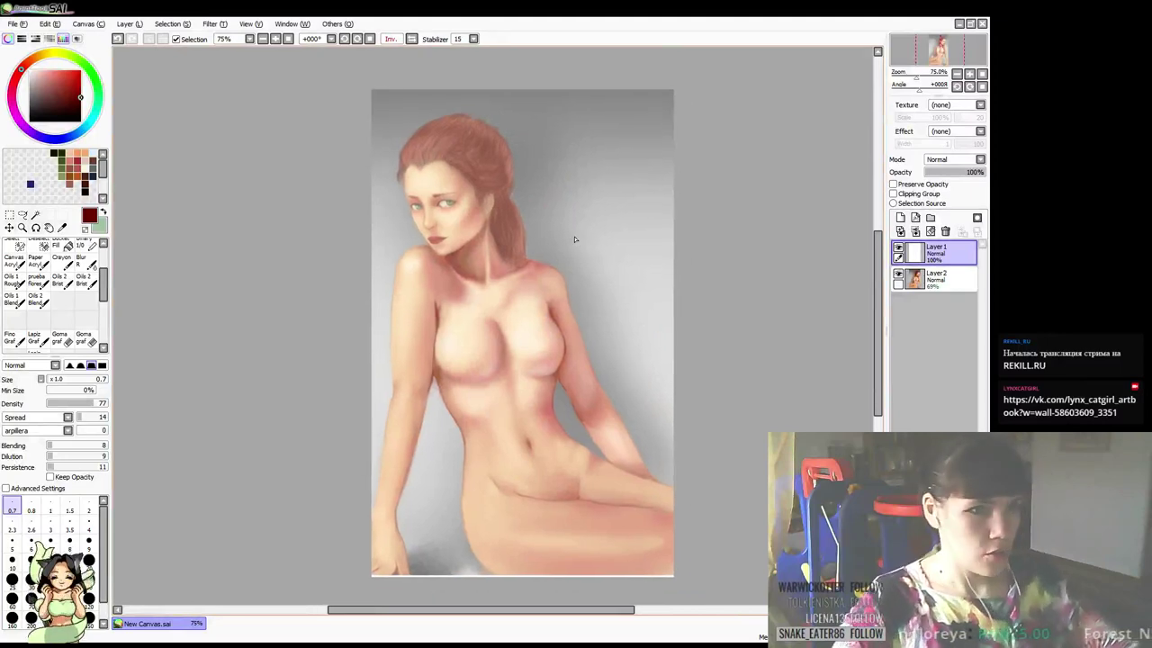
scroll(574, 238, up, 1)
drag(597, 300, 651, 330)
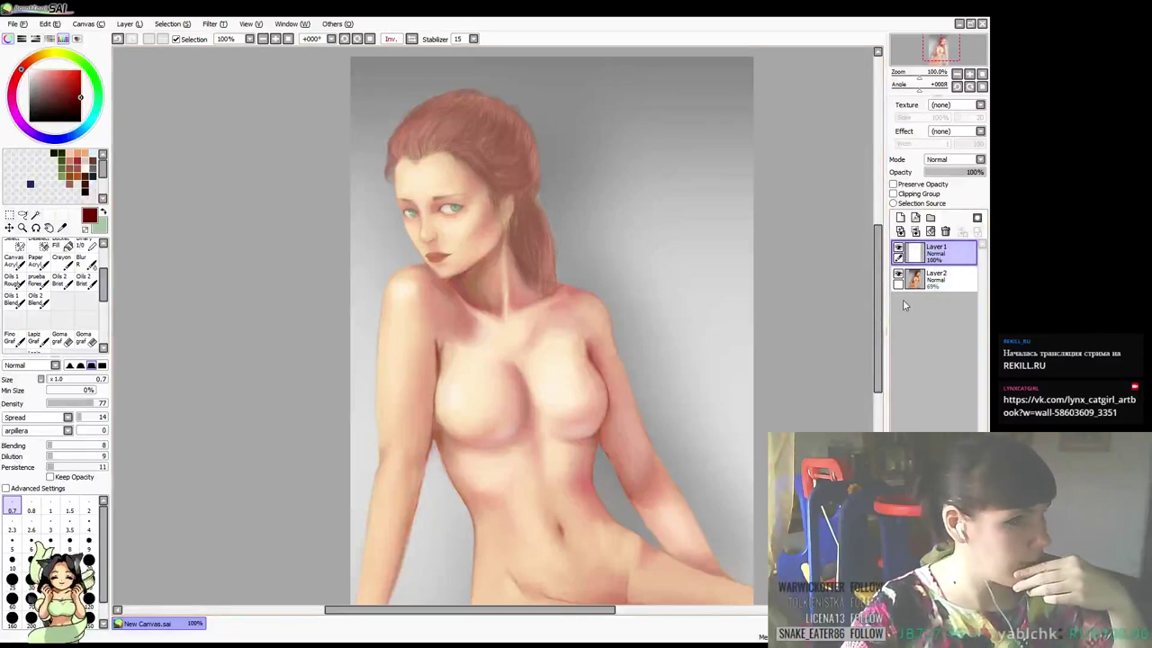
Hide Layer1, make Layer2 the active layer and restore its opacity to 100%
click(898, 249)
click(910, 276)
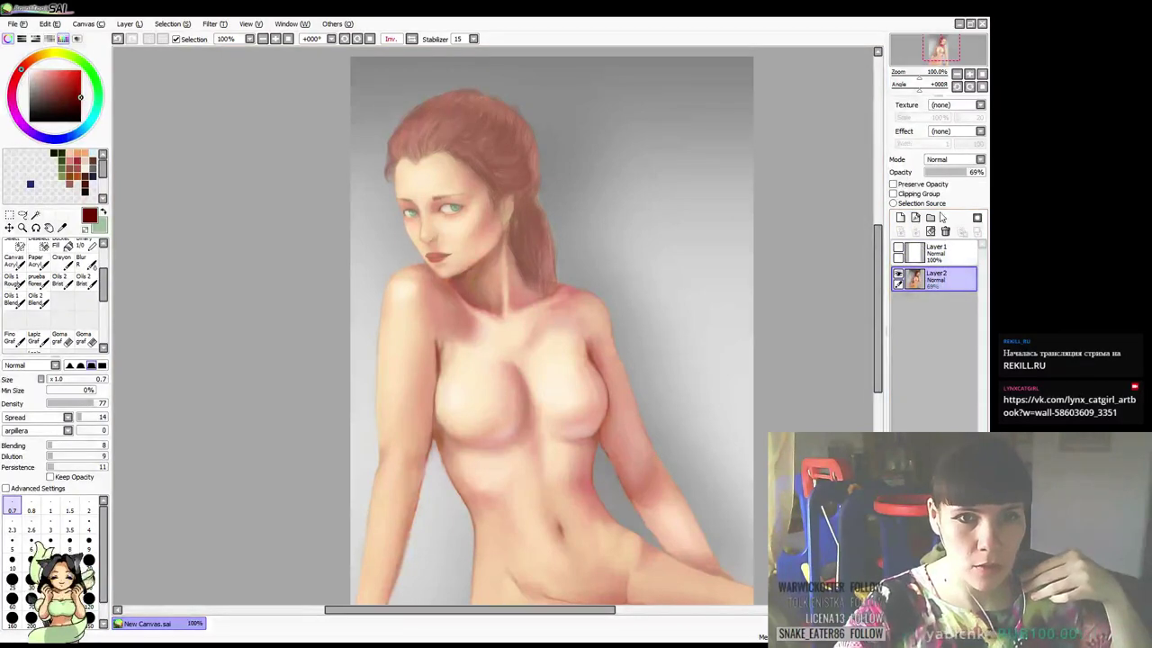
drag(970, 173, 988, 174)
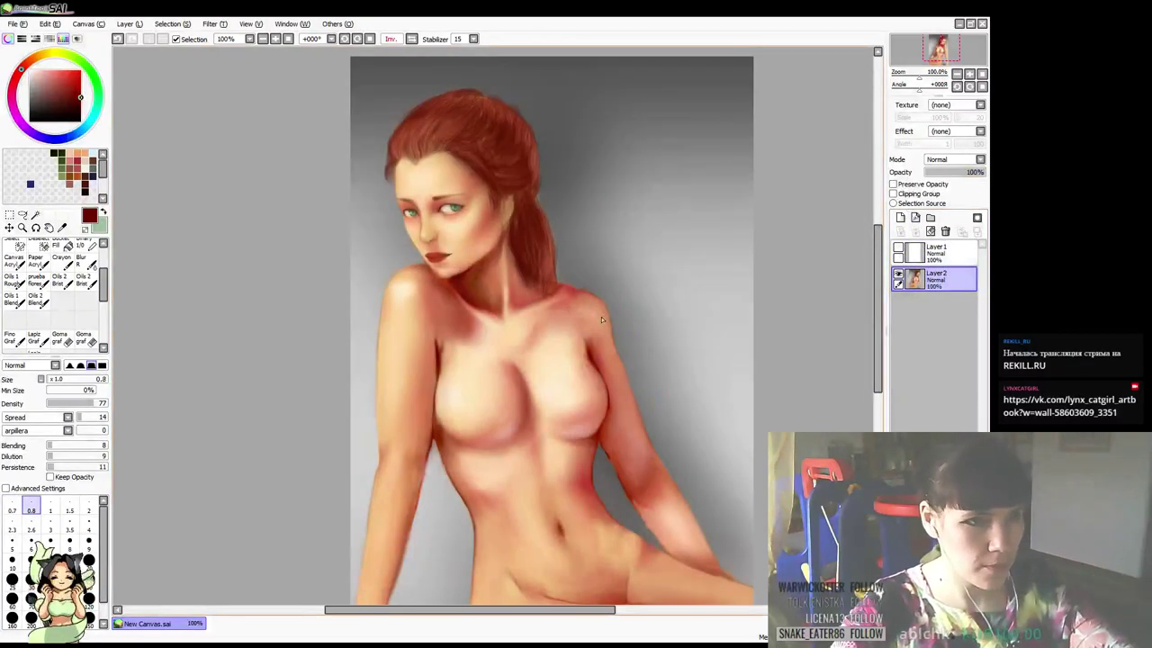
Enlarge the brush to size 8 and retouch the far temple's edge with grey sampled from the background
key(bracketright)
key(bracketright)
key(bracketright)
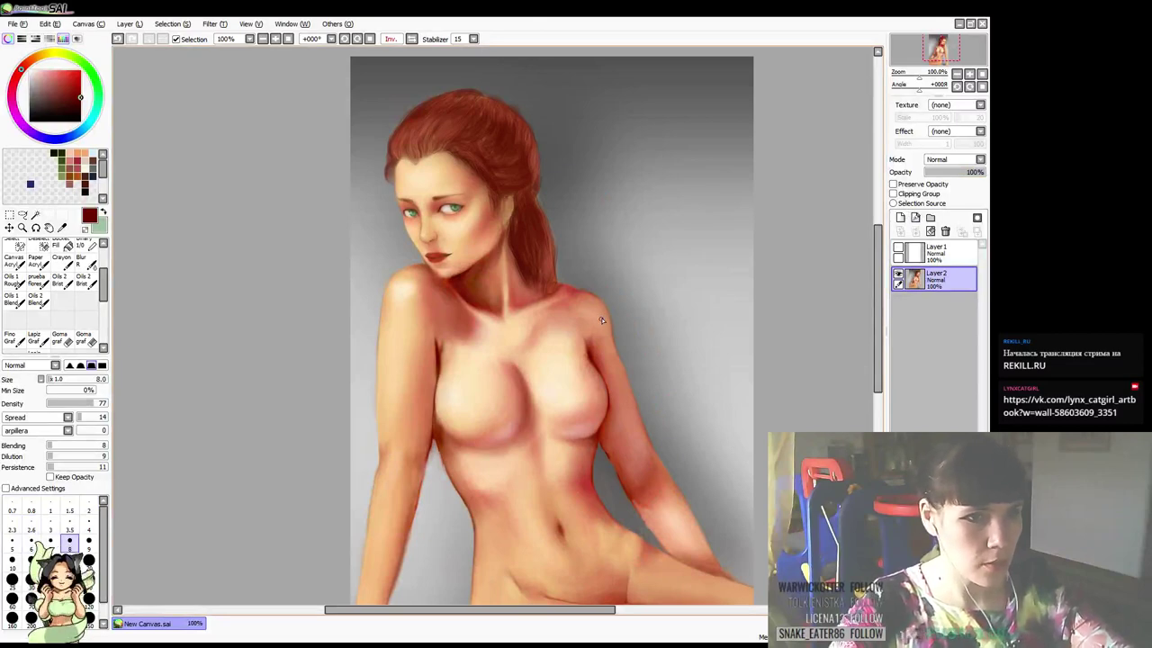
drag(622, 282, 639, 267)
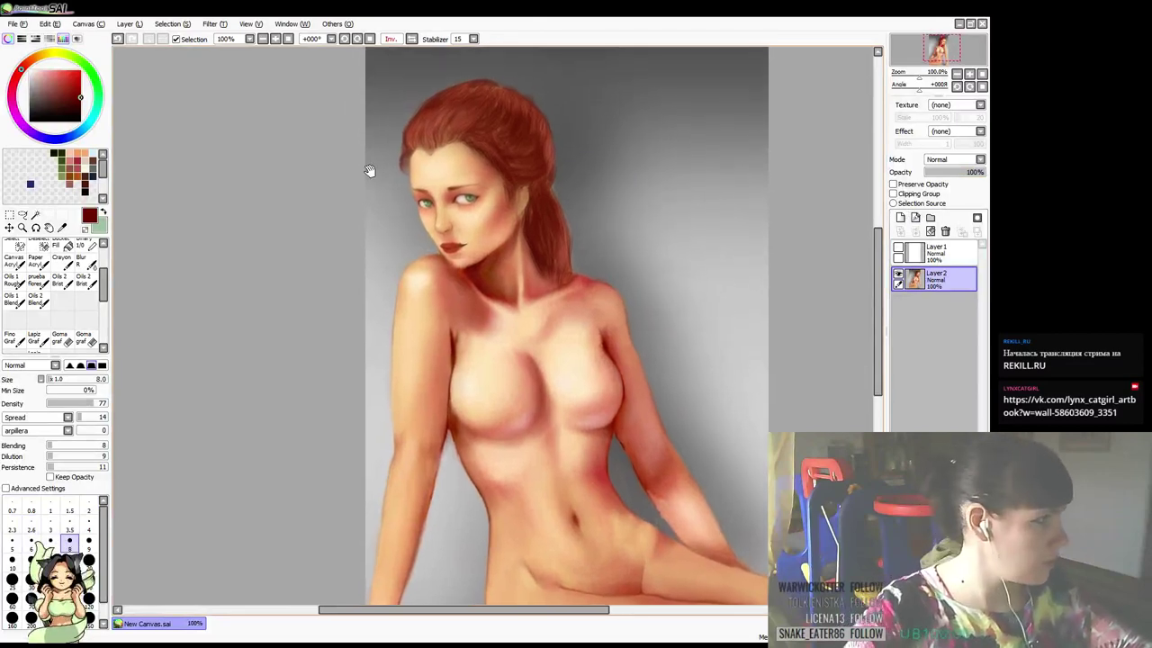
drag(369, 171, 354, 176)
alt+click(391, 183)
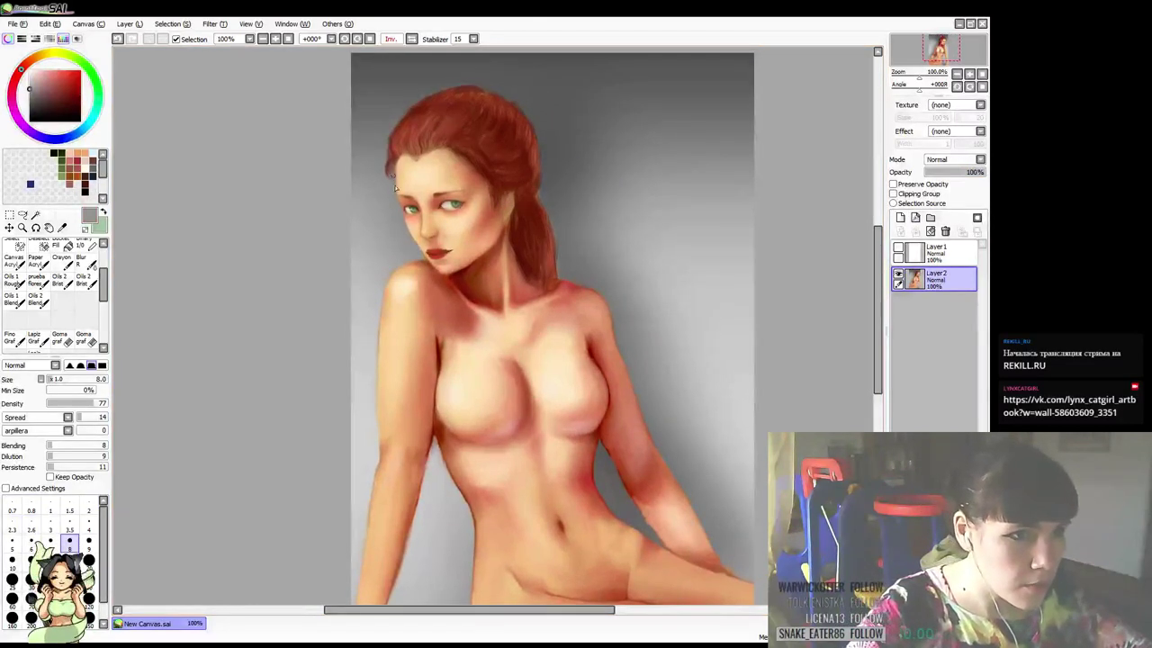
alt+click(394, 184)
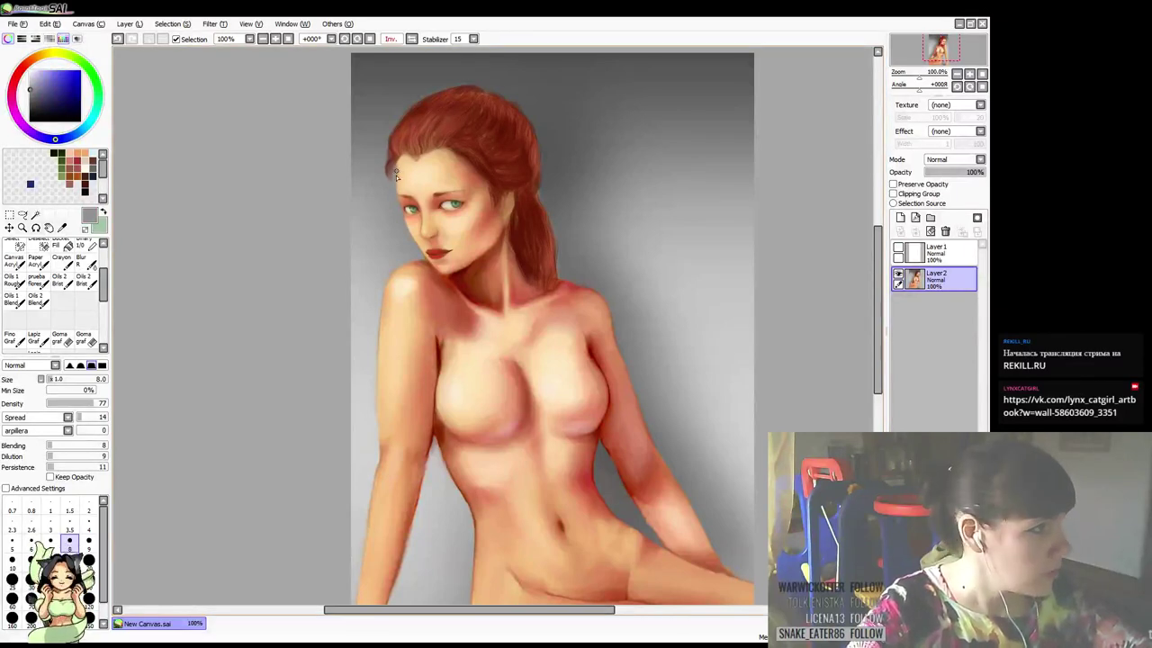
Repaint the hairline above the forehead with sampled reddish-brown hair tones, reducing the brush to size 5 for finer strands
alt+click(399, 157)
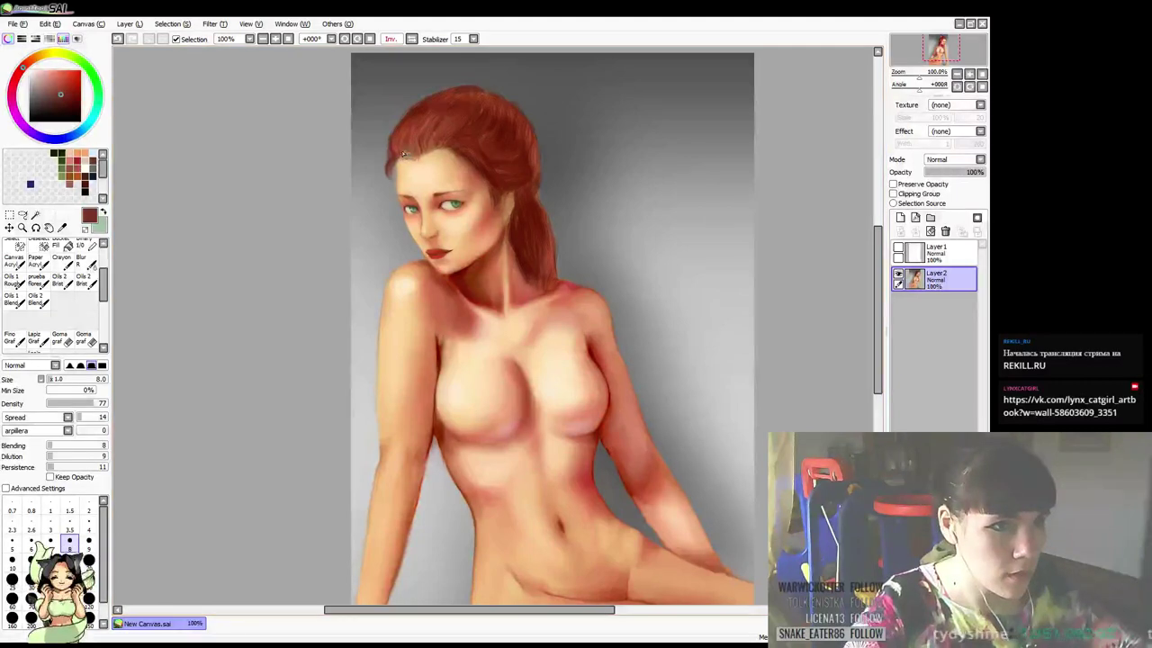
right_click(459, 137)
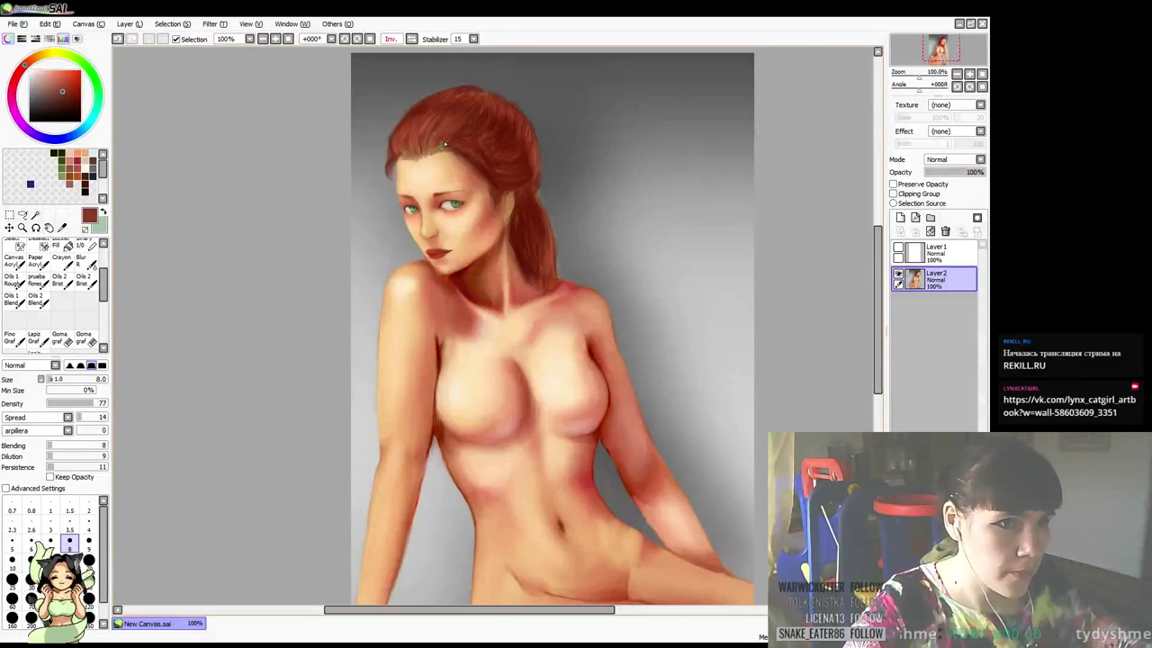
alt+click(443, 150)
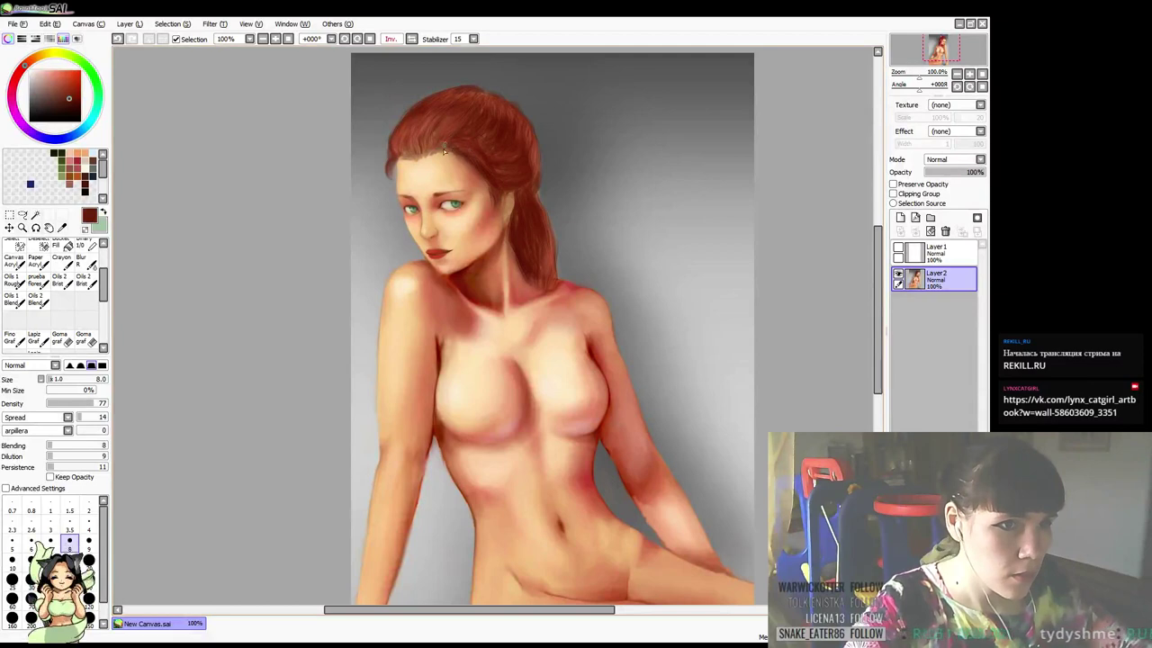
drag(496, 136, 487, 139)
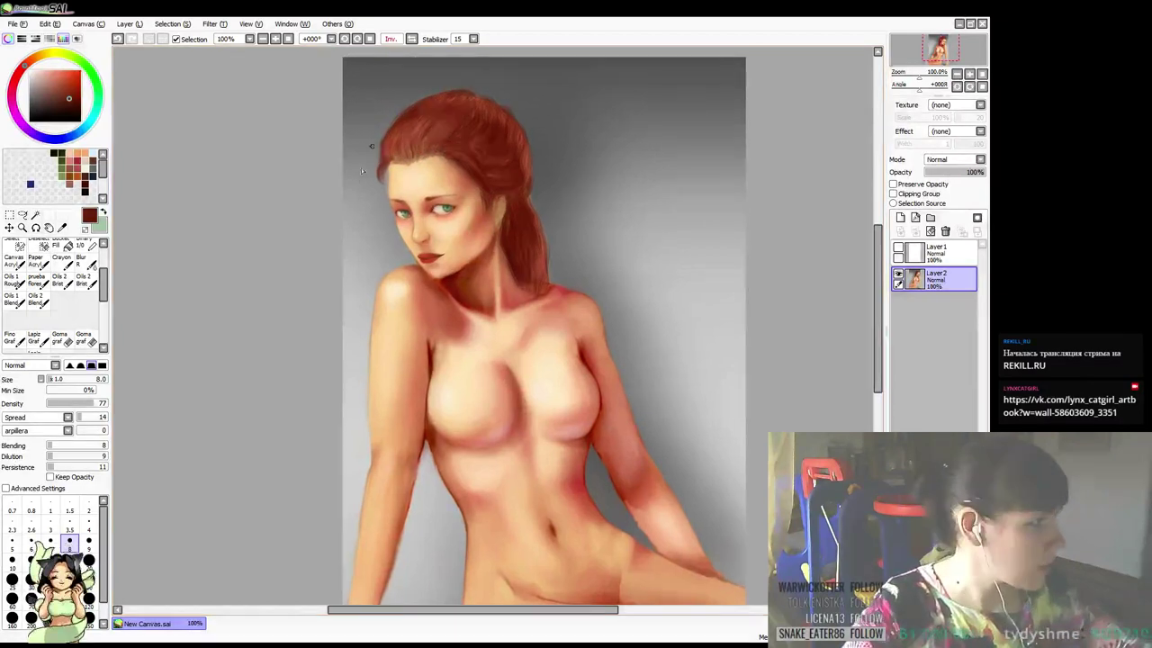
key([)
drag(483, 201, 472, 171)
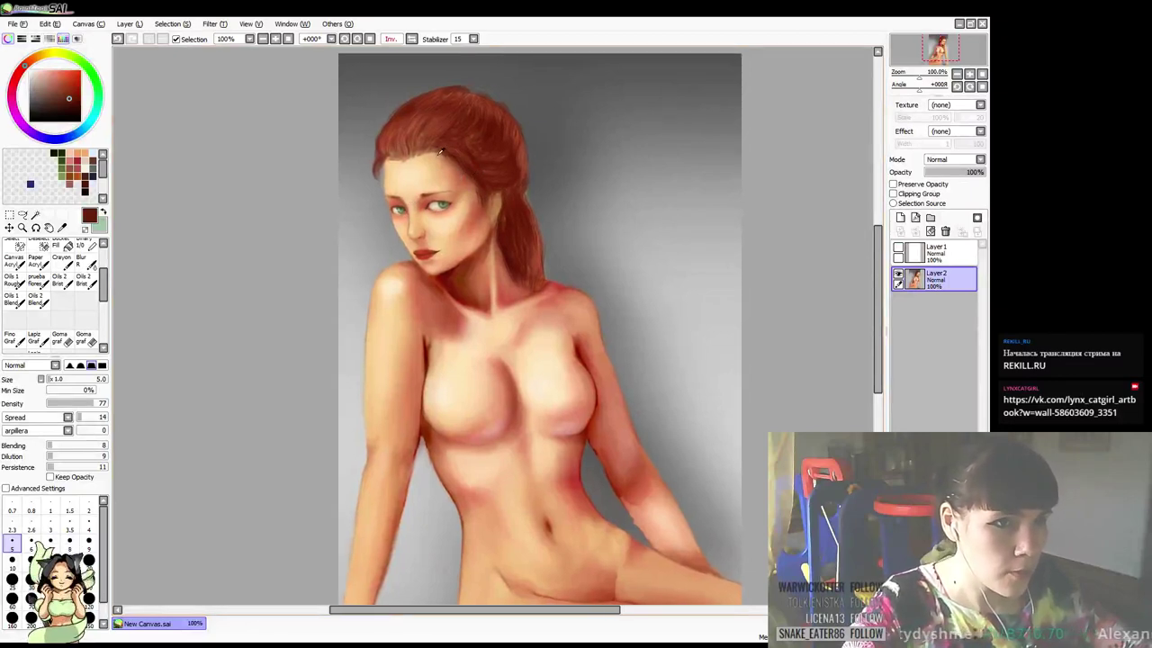
Redraw the near eyebrow with sampled dark red and brown, and clean its edge with a peach skin tone
alt+click(413, 108)
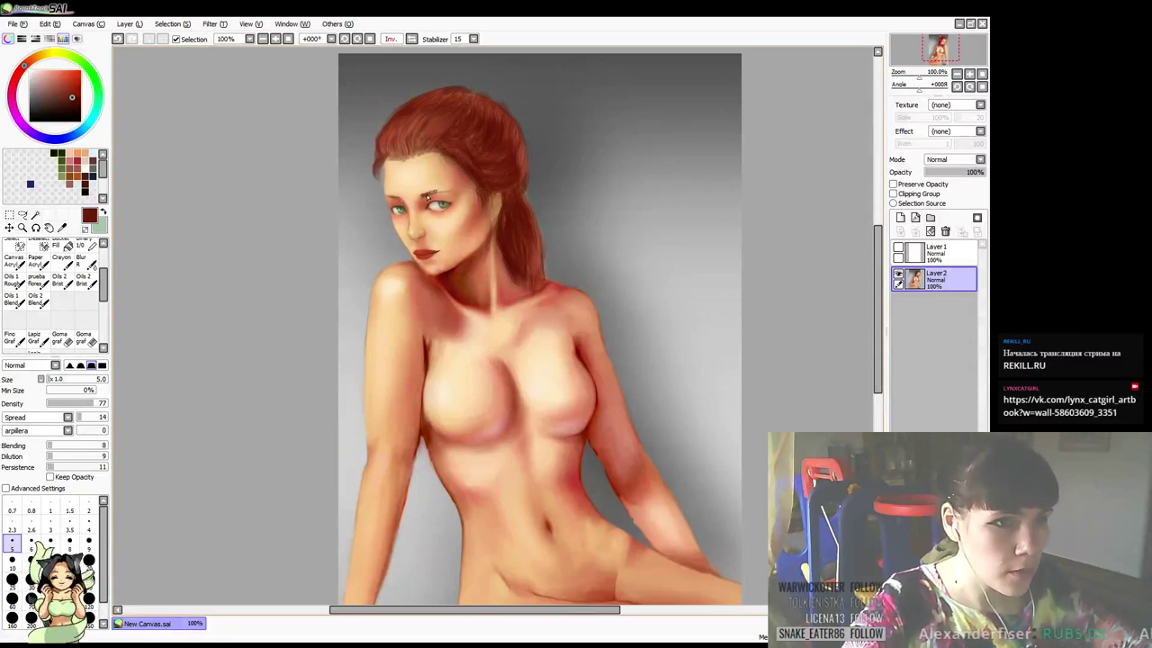
alt+click(446, 192)
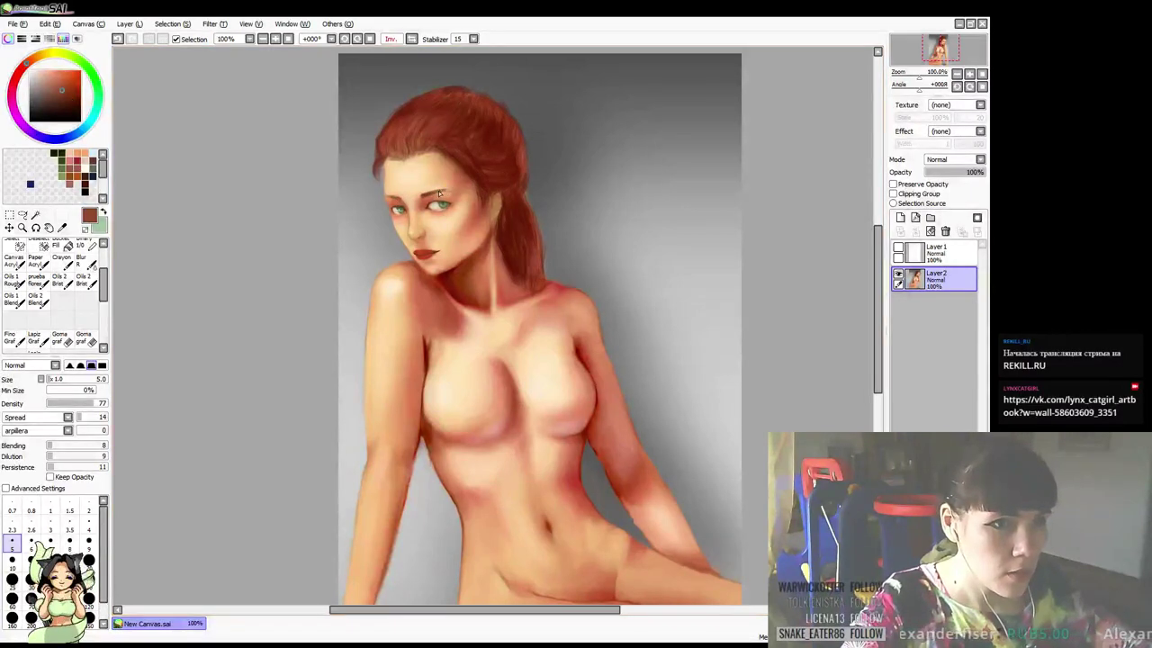
drag(531, 144, 534, 142)
right_click(451, 195)
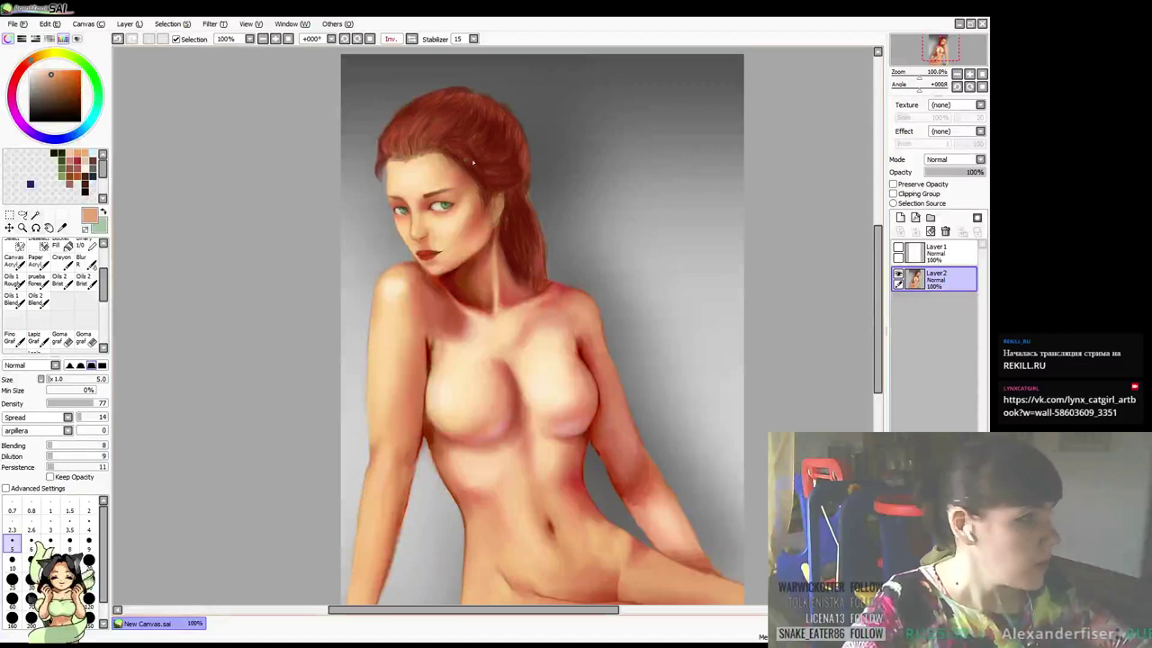
Trim the outer contour of the face beside the far eye with sampled background grey
drag(482, 171, 443, 137)
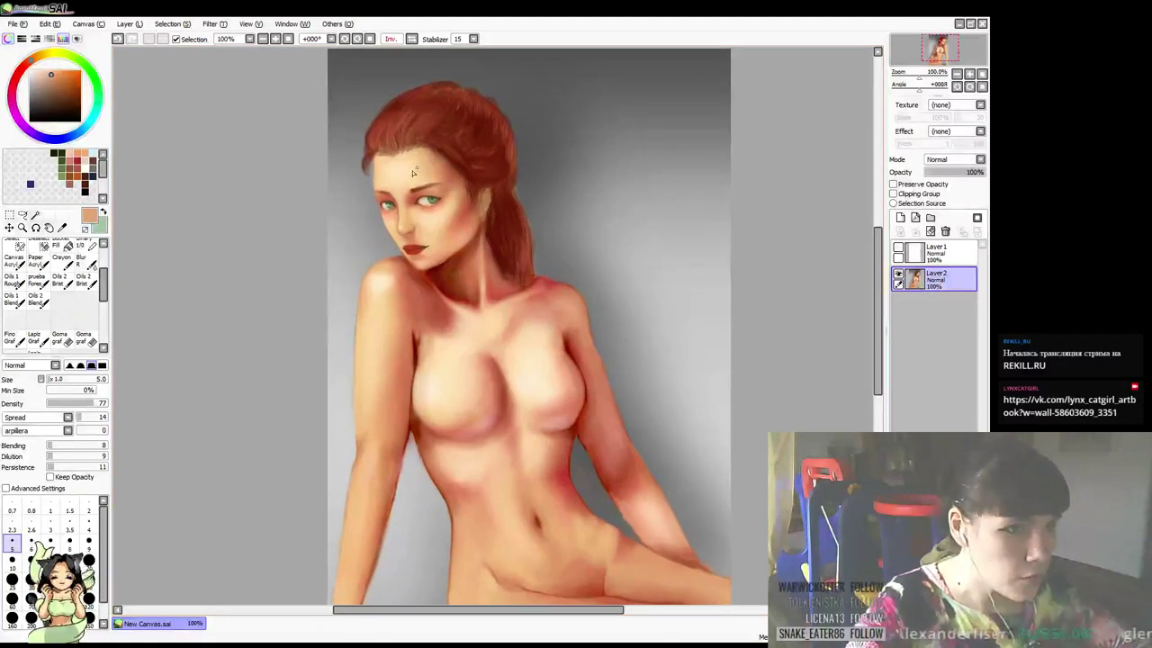
alt+click(368, 196)
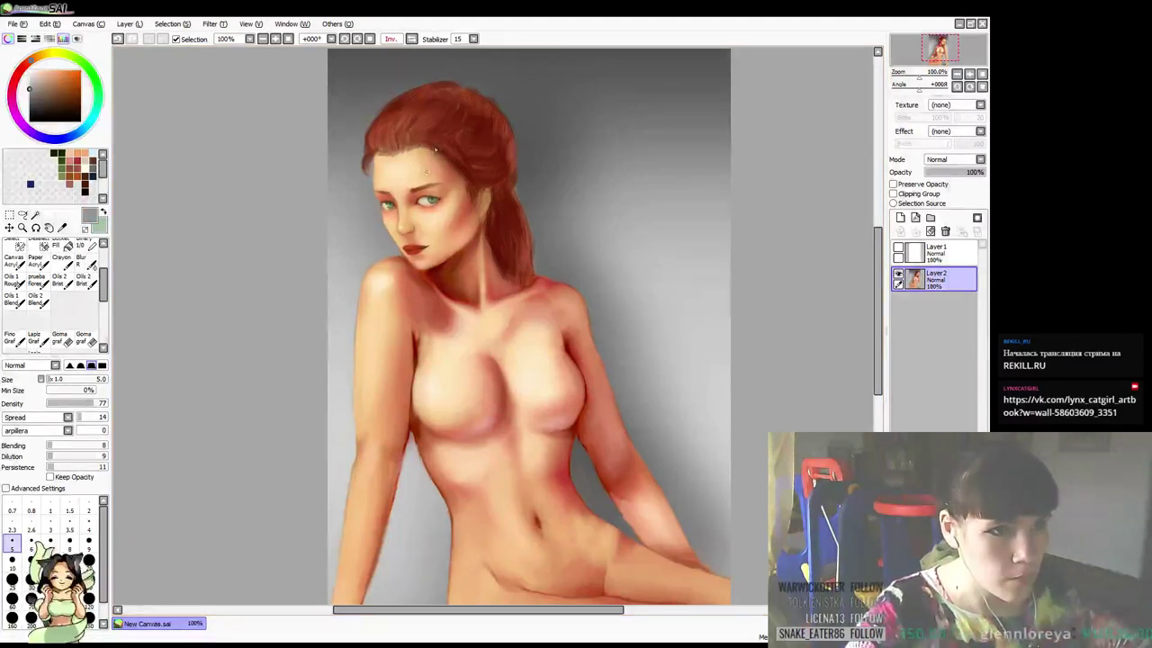
drag(522, 178, 508, 184)
Show and activate Layer1, and mark the cheekbones on it in dark red with a size 2.6 brush
click(926, 253)
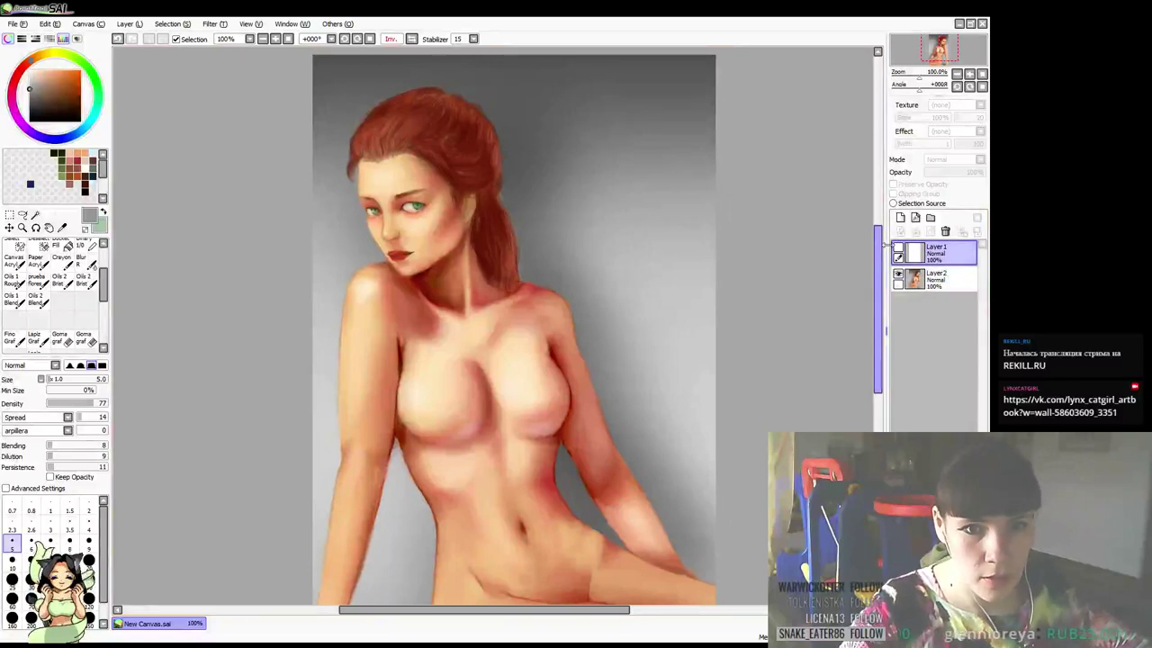
click(36, 59)
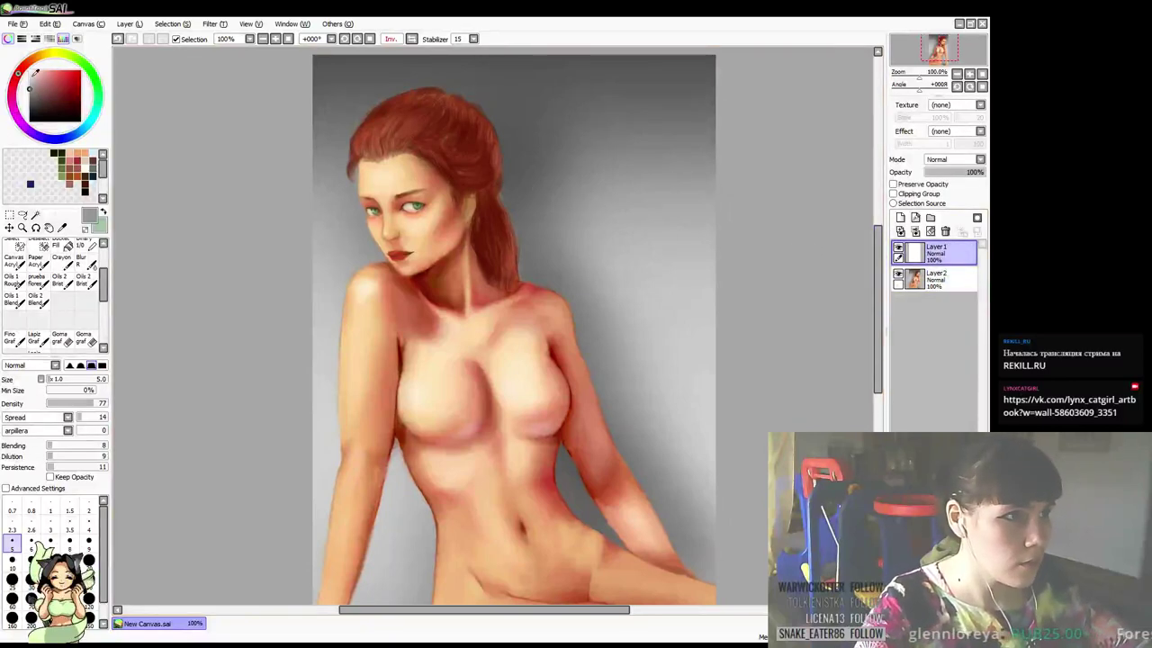
click(80, 92)
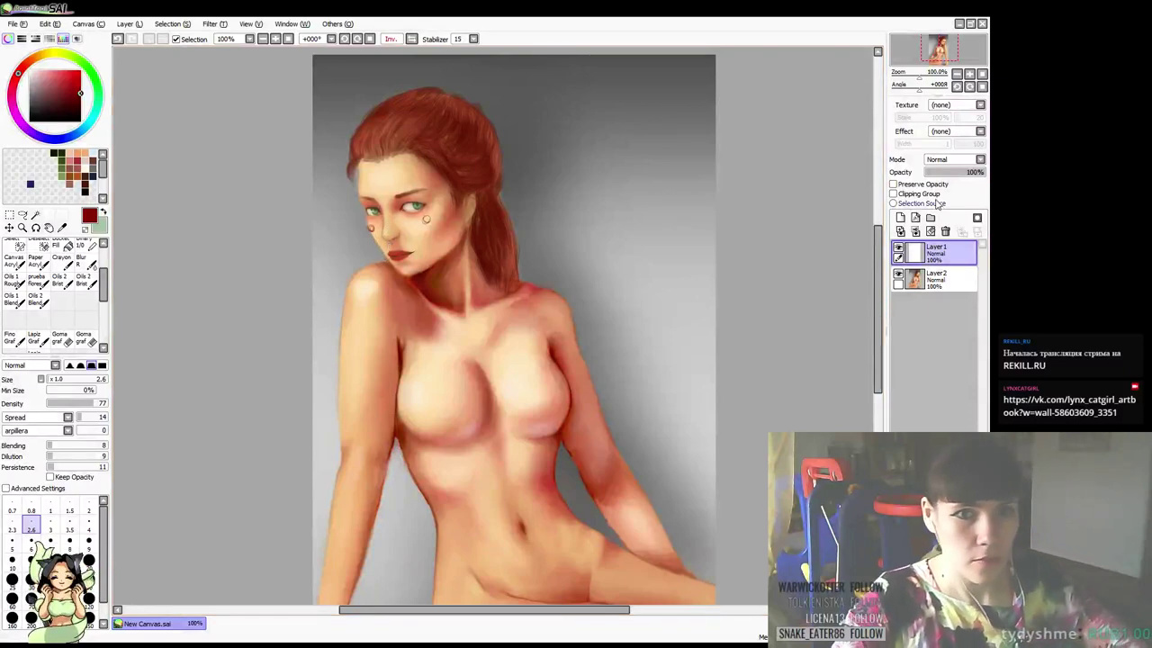
Hide Layer1, return to Layer2 and reshape the far cheek below the eye with sampled background grey and light skin tone
click(898, 248)
click(934, 279)
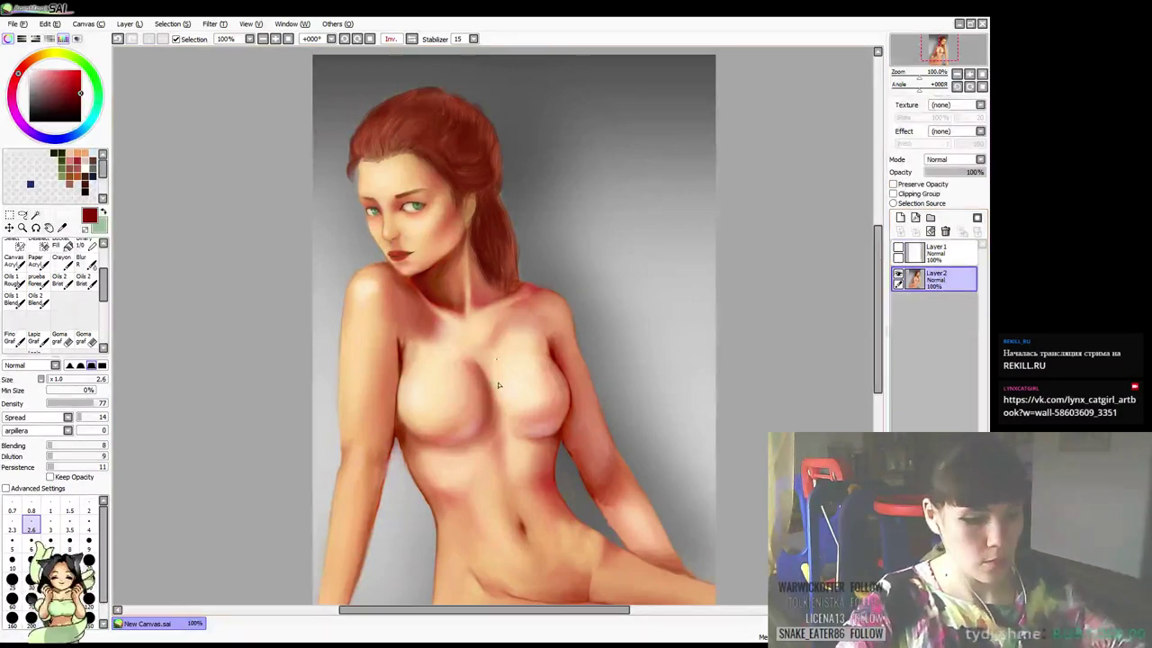
alt+click(365, 217)
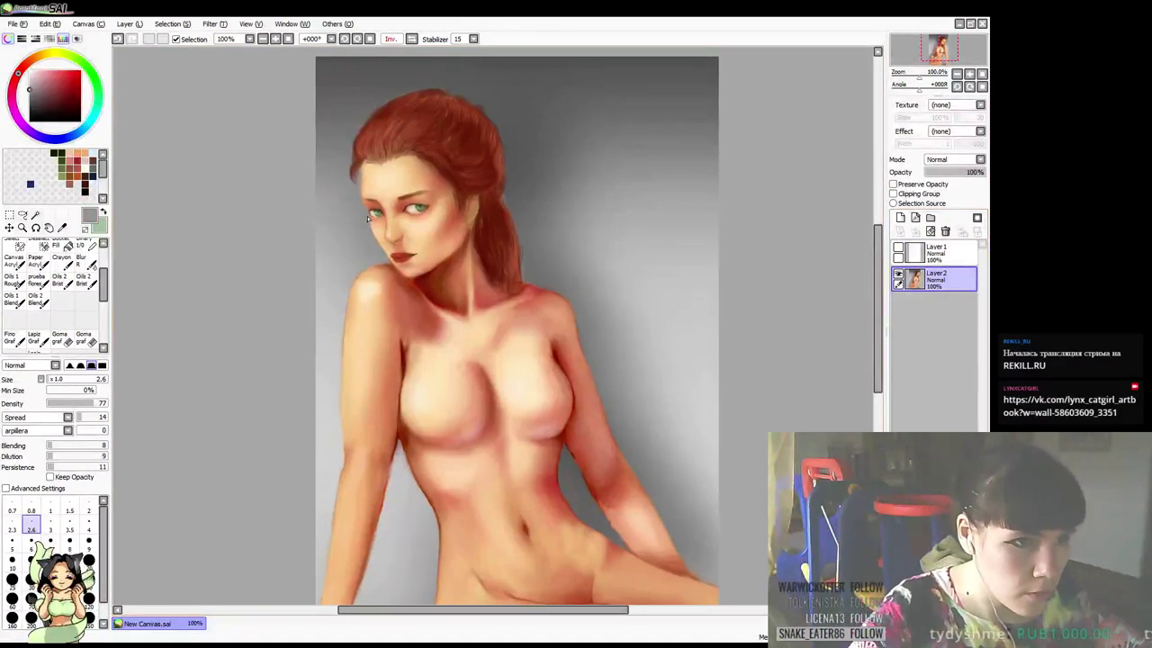
alt+click(416, 222)
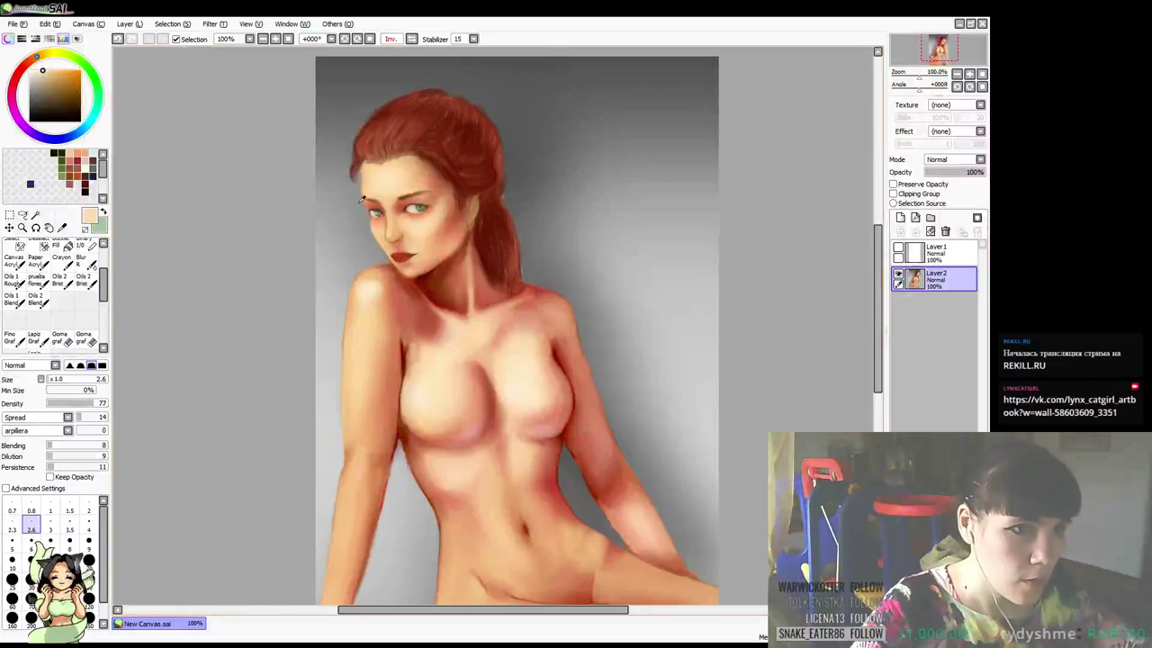
Refine the end of the far eyebrow and the brow contour with sampled grey, reddish brown and skin tones
alt+click(360, 200)
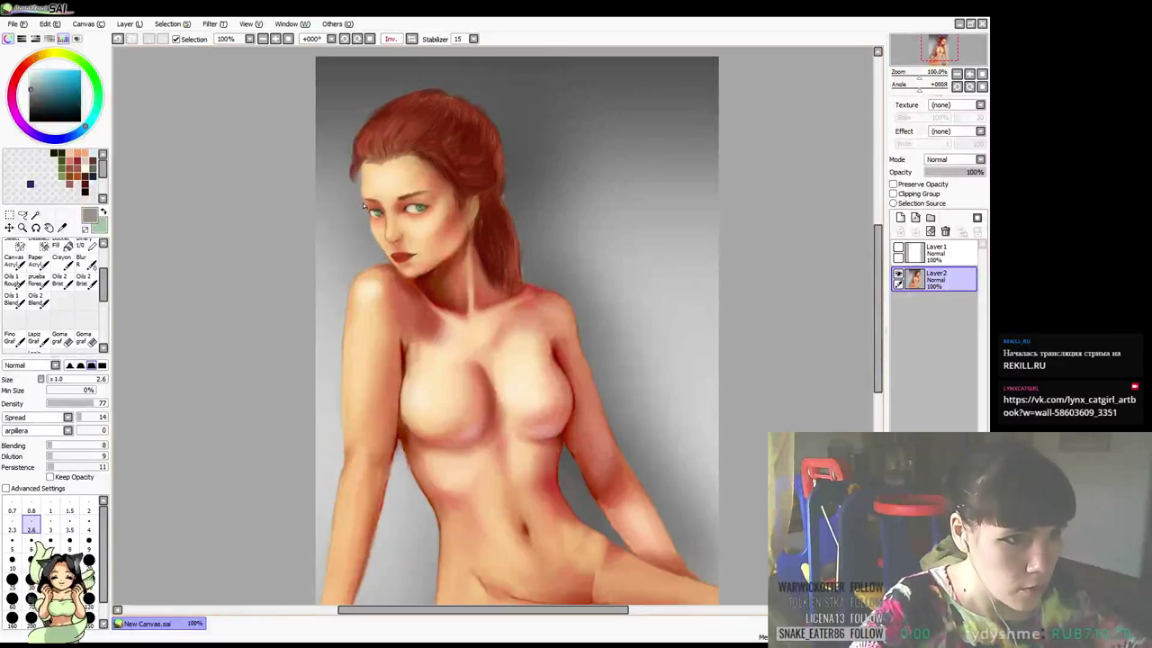
alt+click(380, 206)
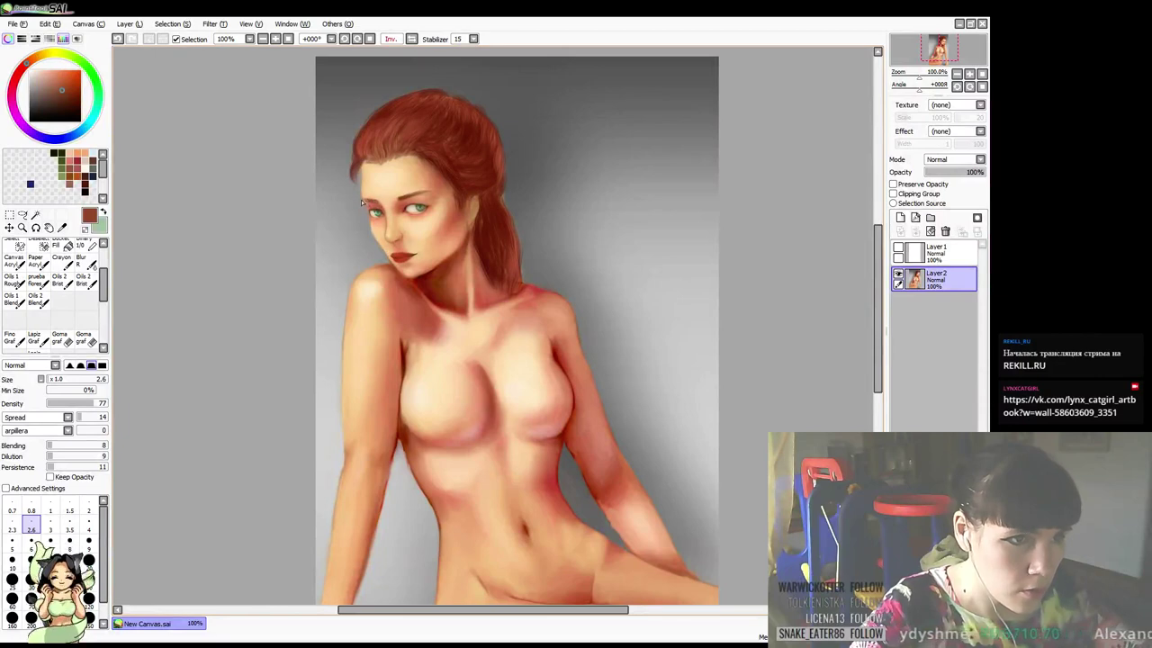
alt+click(372, 199)
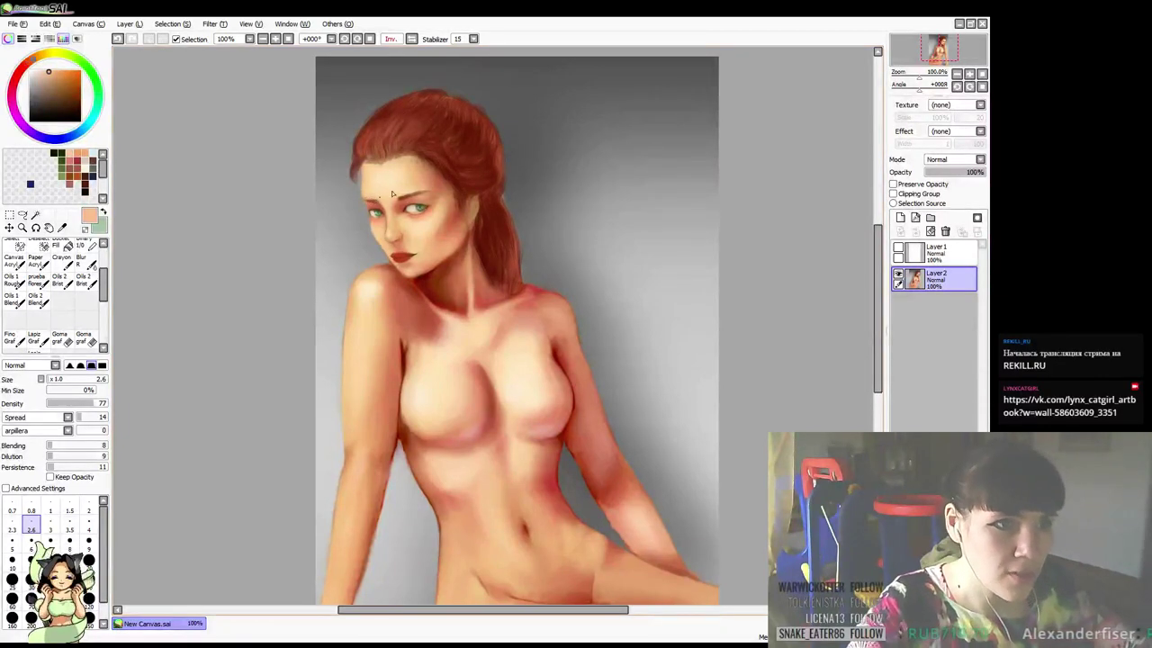
Enlarge the brush to size 5 and smooth the far edge of the forehead with sampled background grey and skin colour
alt+click(358, 196)
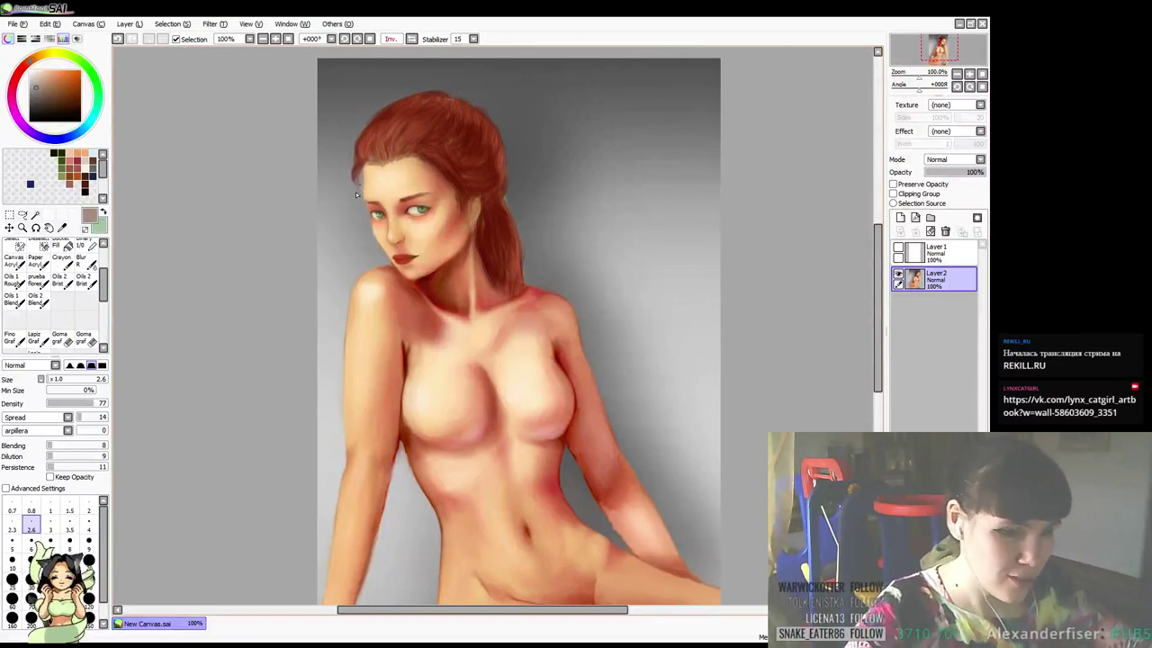
key(bracketright)
key(bracketright)
key(bracketright)
key(bracketright)
drag(433, 150, 440, 155)
alt+click(366, 188)
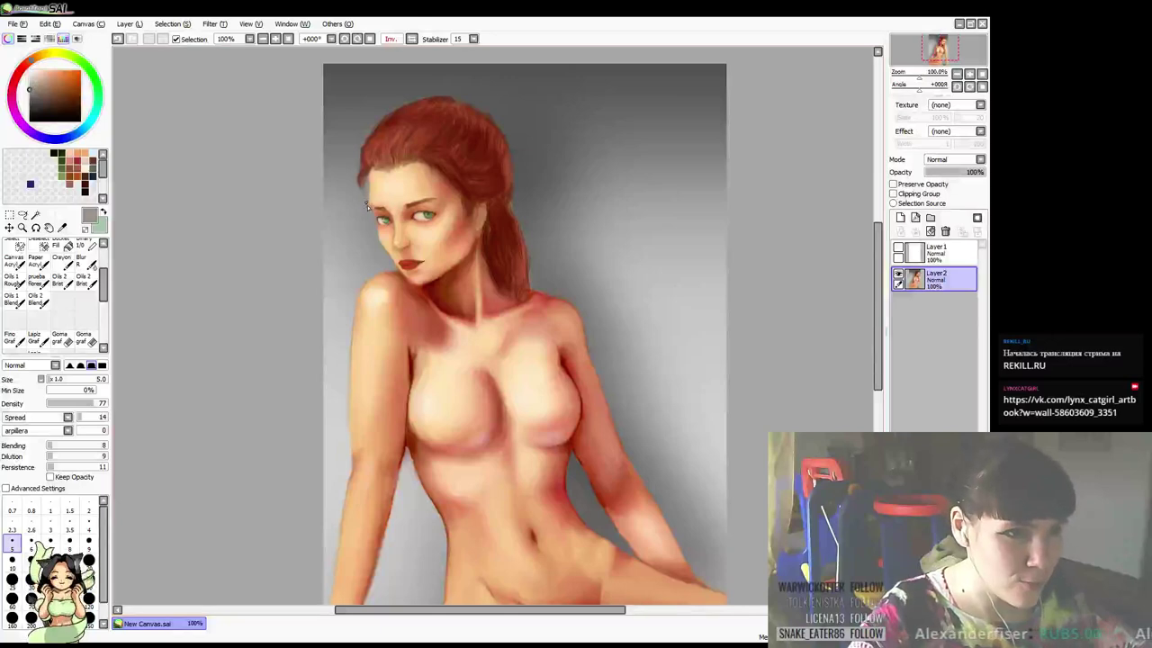
alt+click(375, 193)
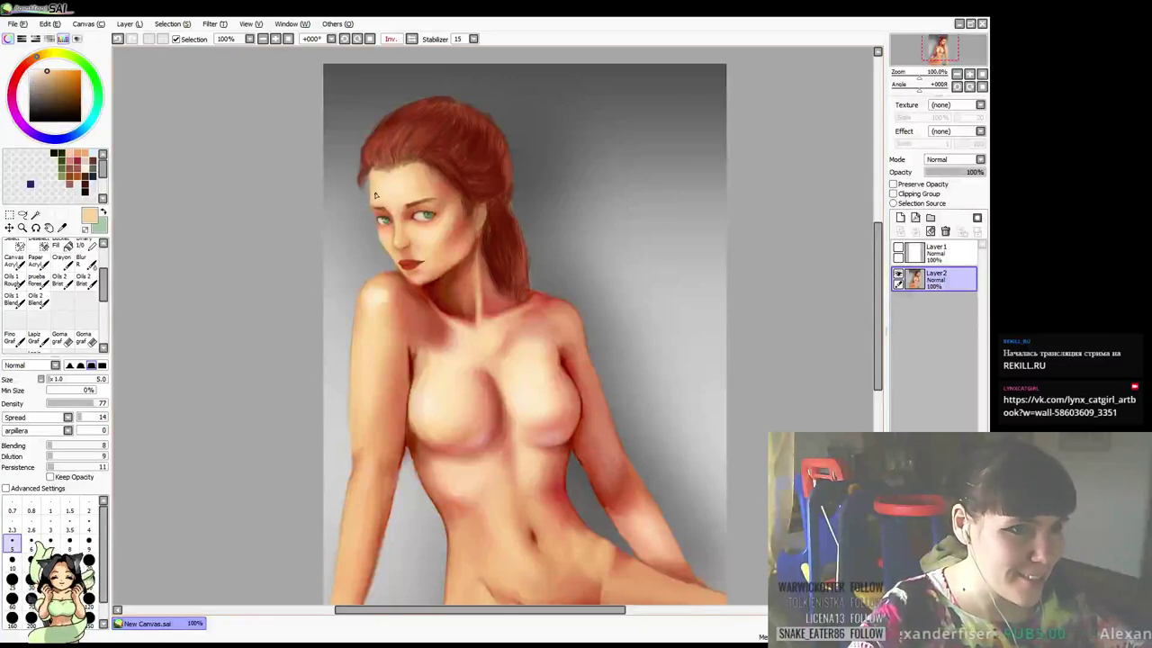
Paint the hair edge at the far temple in sampled reddish brown and blend the forehead beside it with skin tone
alt+click(435, 184)
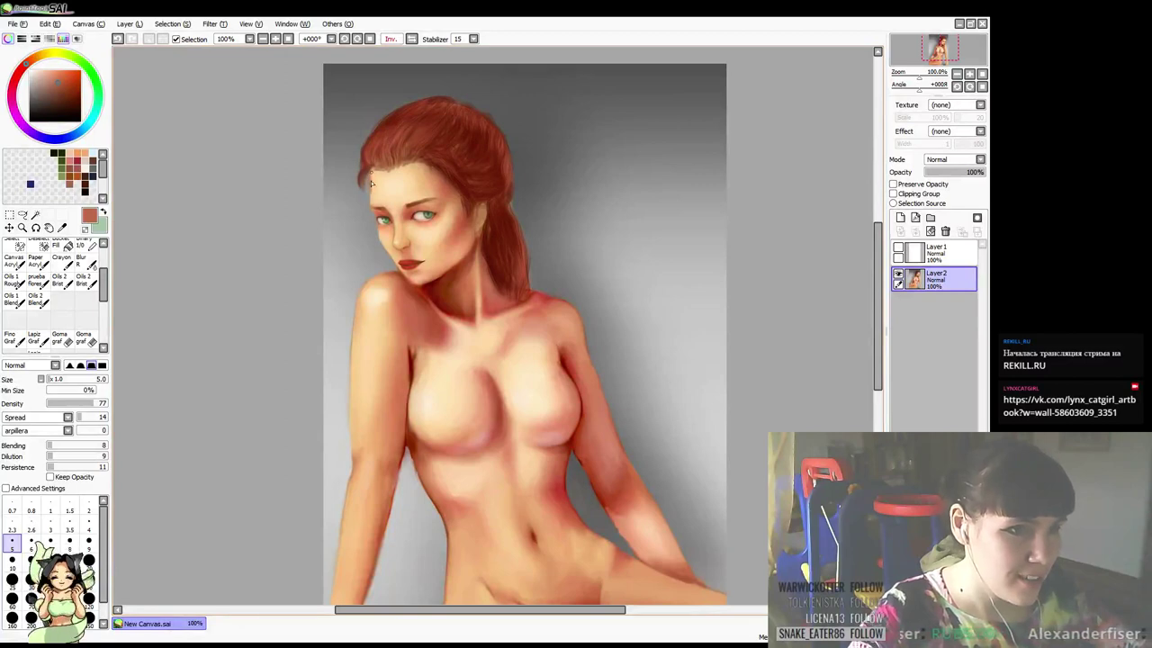
mouse_move(371, 174)
mouse_down()
mouse_move(370, 192)
mouse_move(371, 183)
mouse_up()
drag(432, 92, 432, 95)
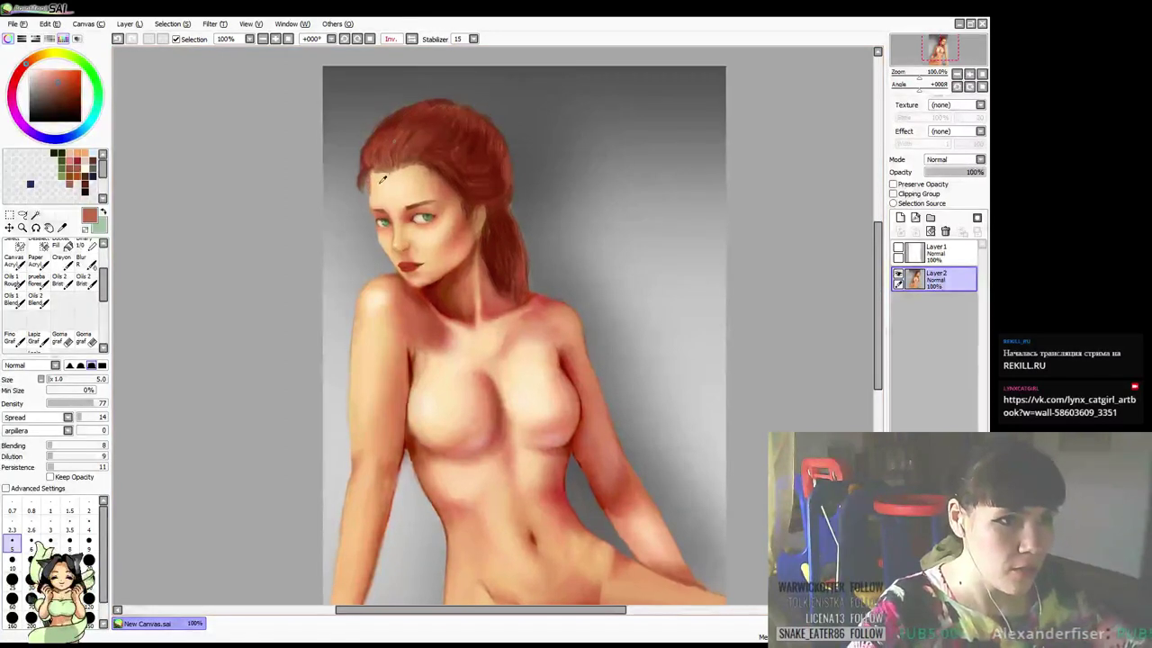
alt+click(379, 183)
drag(374, 190, 373, 194)
Enlarge the brush to size 25 and trim the back and crown of the hair with sampled dark background grey
key(bracketright)
key(bracketright)
key(bracketright)
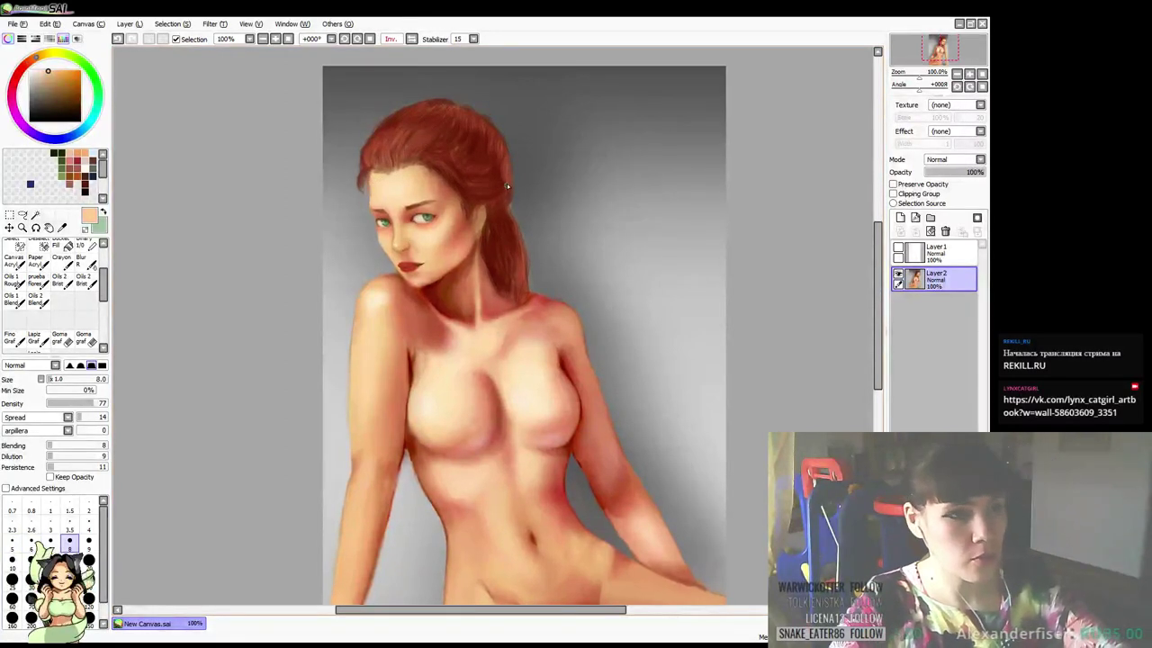
mouse_move(571, 127)
mouse_down()
mouse_move(555, 145)
mouse_move(616, 179)
mouse_move(590, 178)
mouse_up()
key(bracketright)
key(bracketright)
key(bracketright)
key(bracketright)
key(bracketright)
key(bracketright)
key(bracketright)
alt+click(540, 143)
mouse_move(540, 149)
mouse_down()
mouse_move(538, 187)
mouse_move(523, 139)
mouse_move(535, 196)
mouse_move(531, 166)
mouse_up()
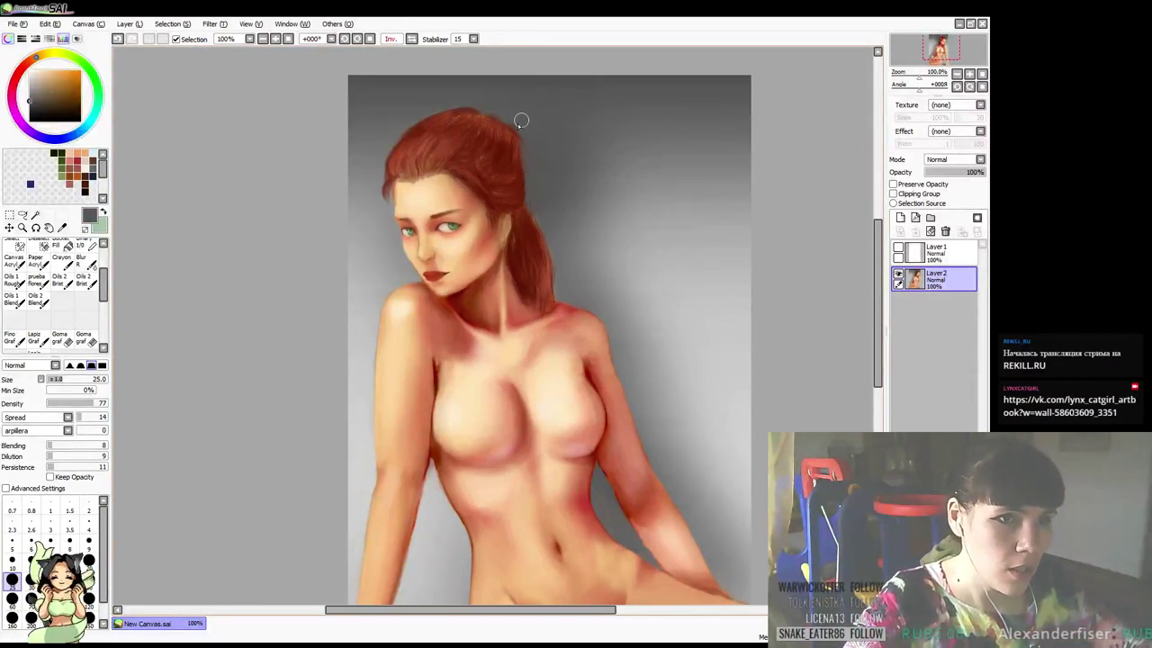
drag(453, 105, 442, 107)
Trim the front and crown of the hair with background greys sampled around the head
right_click(424, 104)
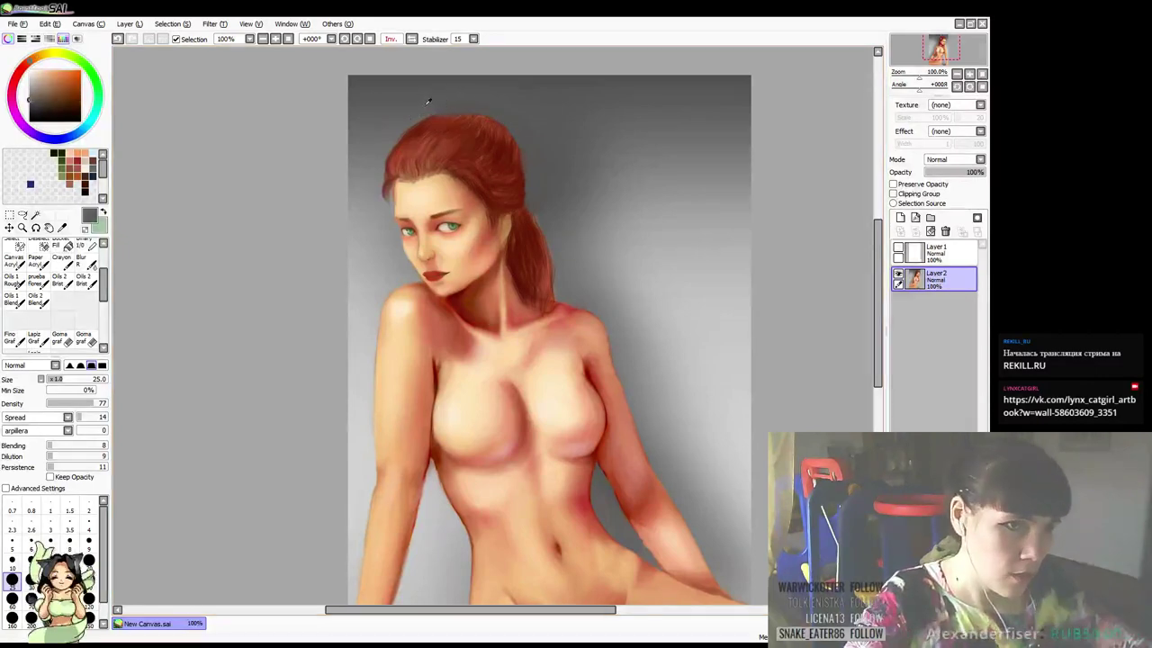
drag(396, 144, 383, 164)
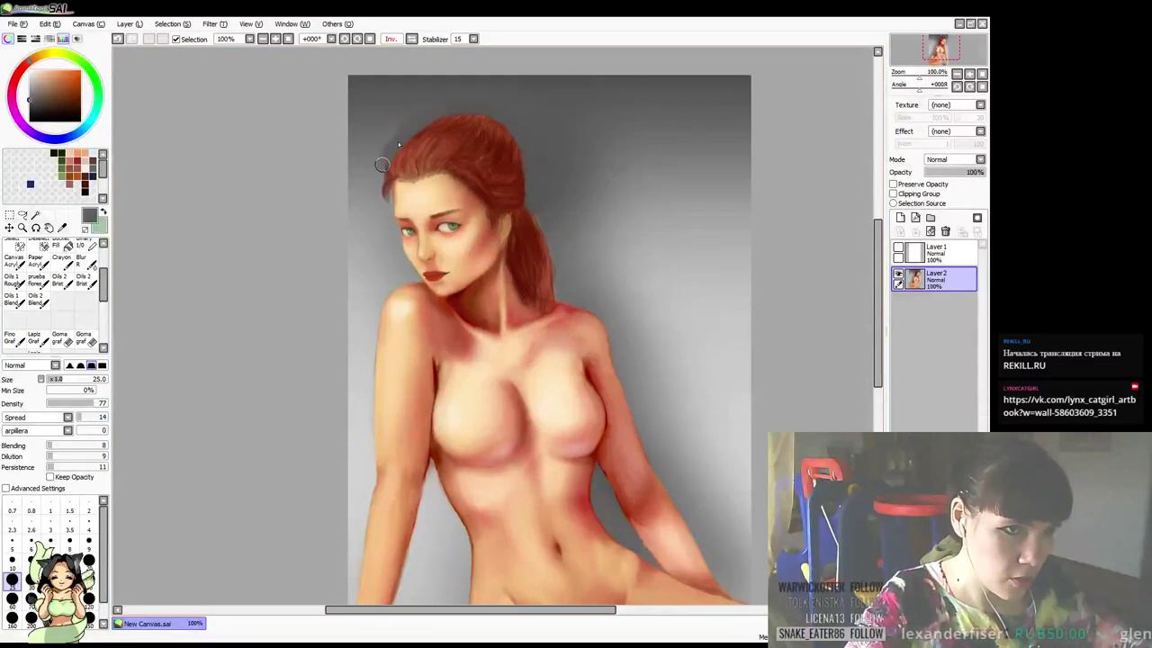
right_click(367, 150)
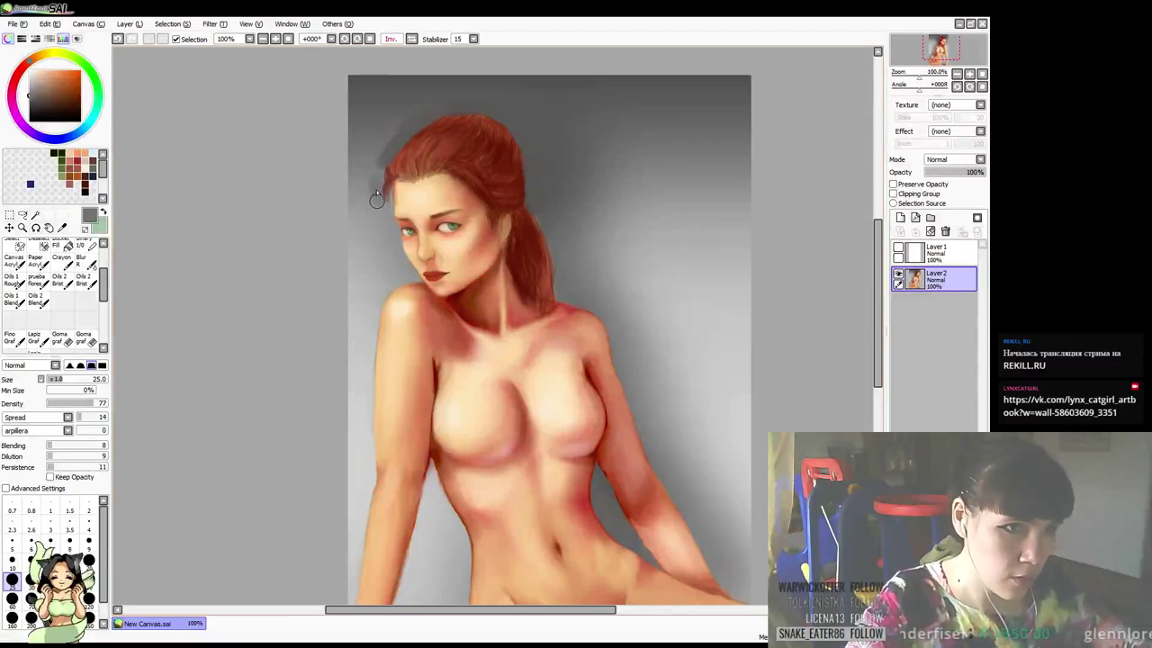
right_click(370, 187)
mouse_move(369, 189)
mouse_down()
mouse_move(385, 200)
mouse_move(397, 149)
mouse_move(439, 118)
mouse_move(468, 113)
mouse_move(518, 137)
mouse_up()
right_click(404, 115)
right_click(511, 108)
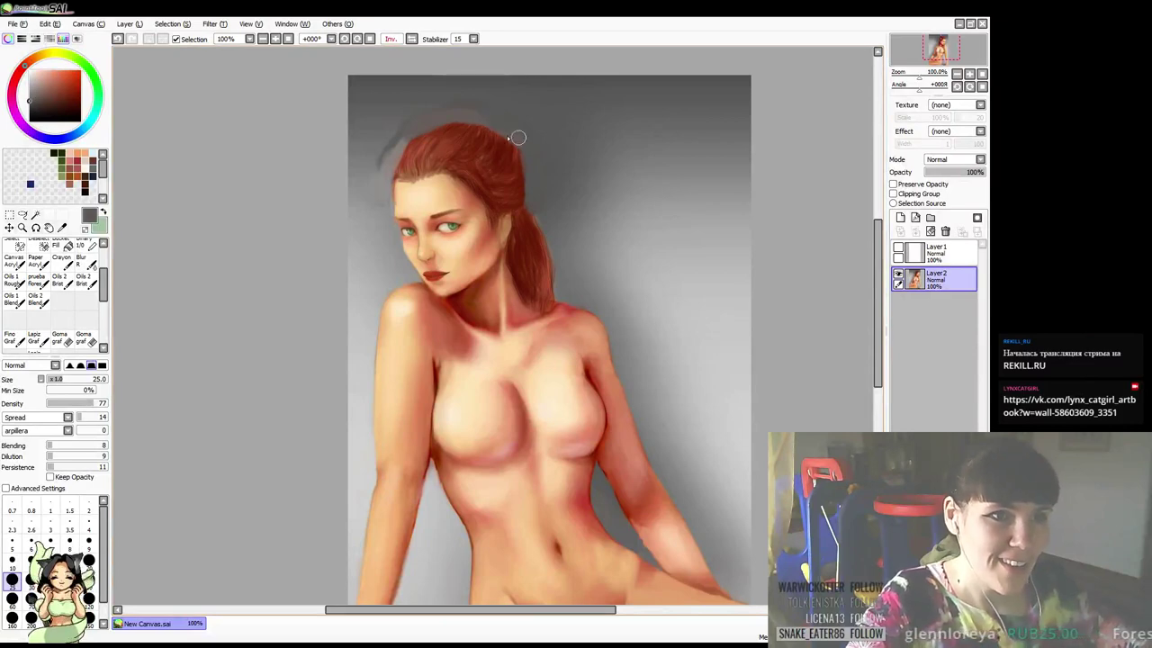
Reduce the brush to size 6 and refine the crown's hair edge with sampled reddish brown and background grey
right_click(473, 129)
key(bracketleft)
key(bracketleft)
key(bracketleft)
key(bracketleft)
drag(556, 201, 555, 201)
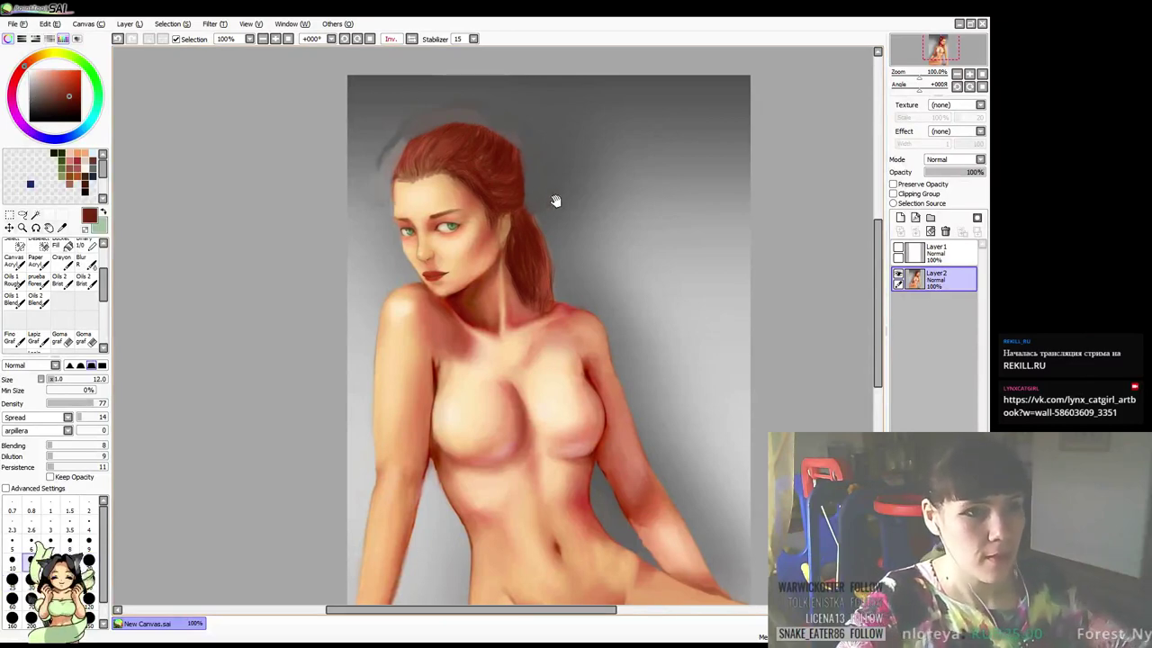
right_click(526, 233)
key(bracketleft)
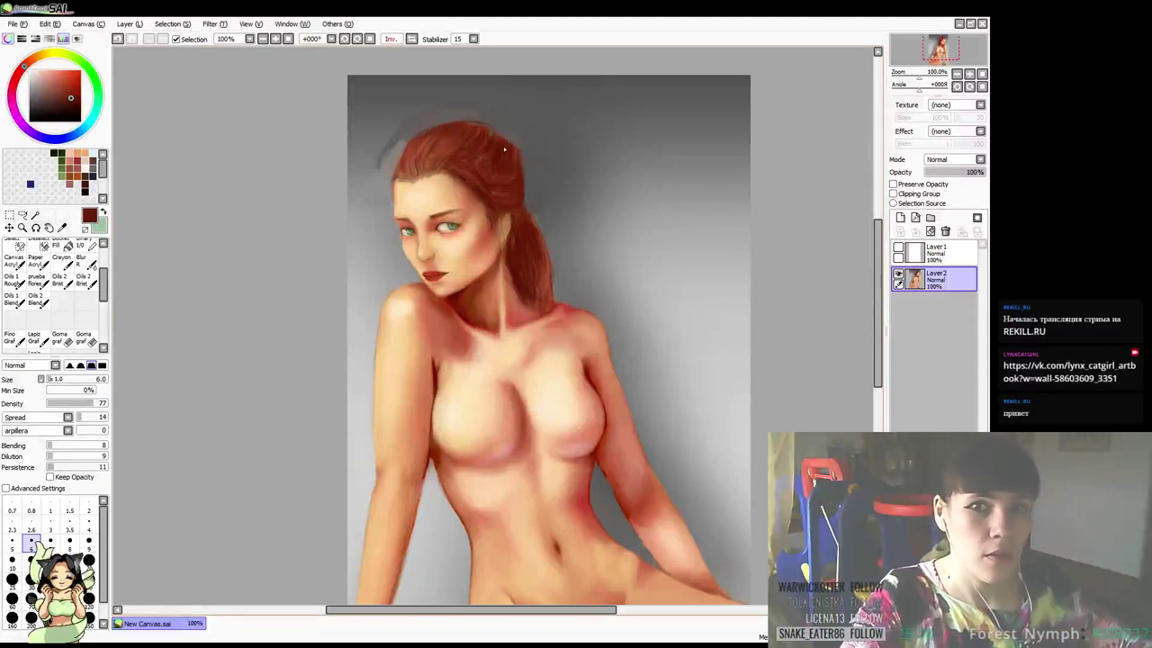
alt+click(411, 141)
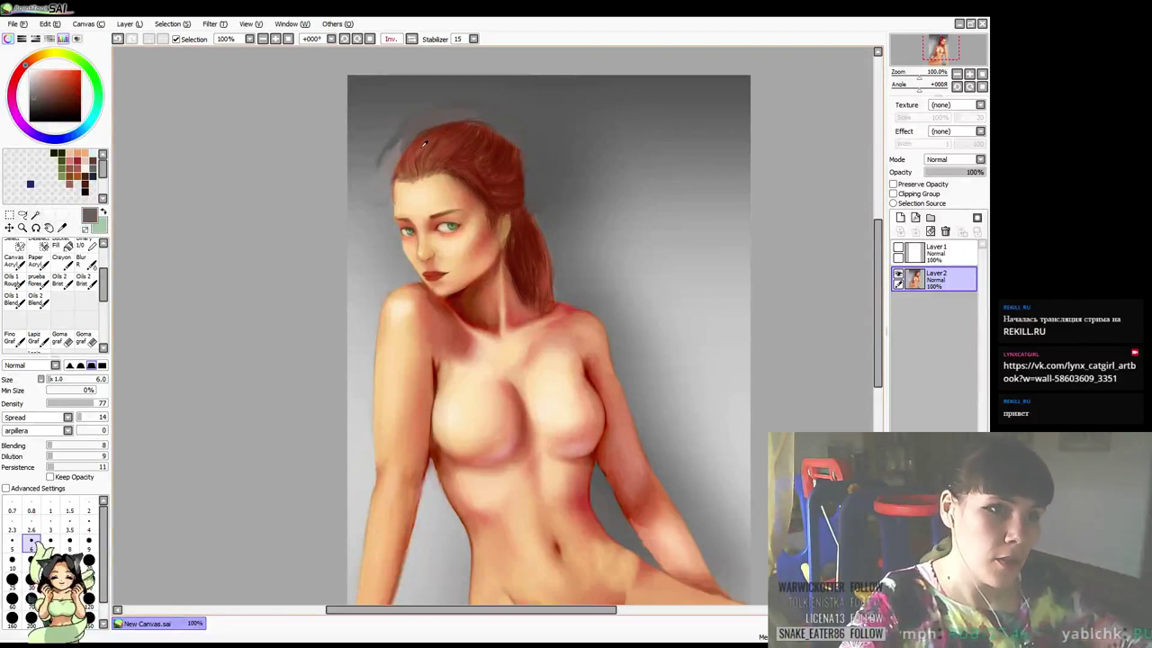
alt+click(420, 142)
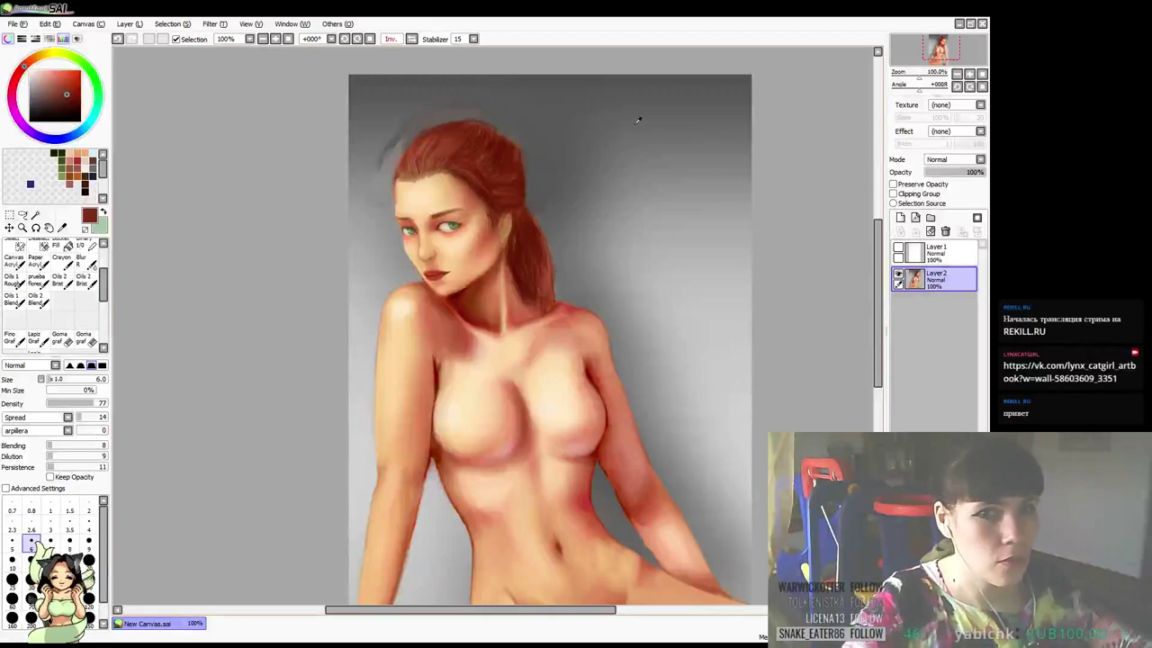
Show Layer1 and draw dark red head construction lines over the forehead and hair with a size 3.5 brush
click(936, 252)
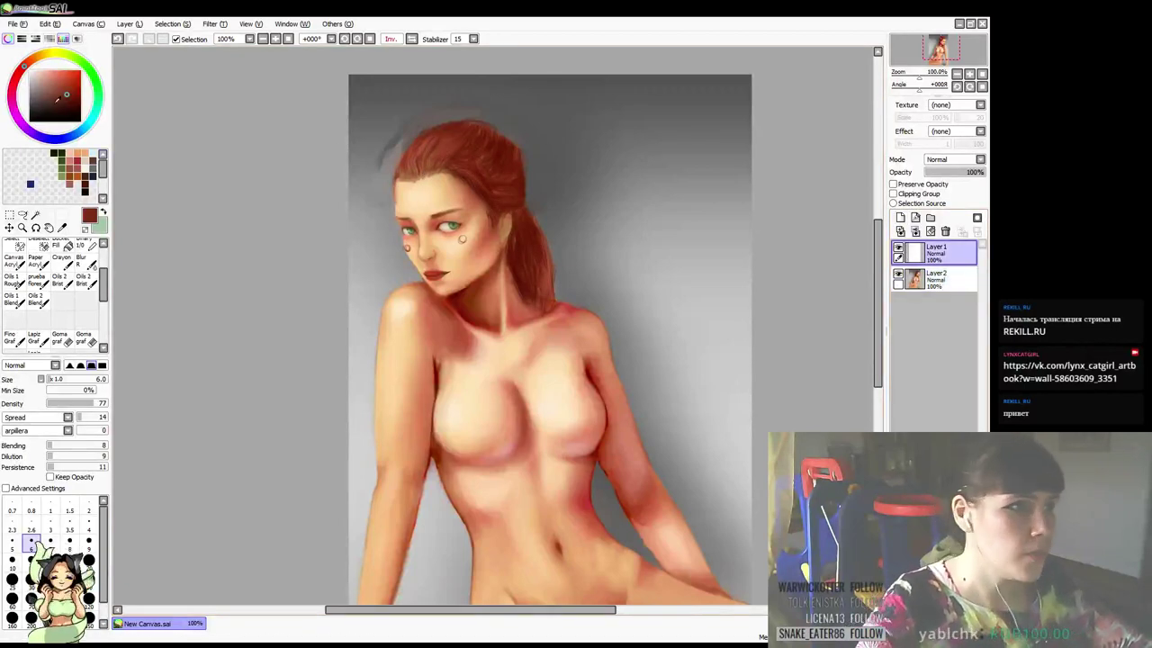
click(18, 73)
drag(73, 95, 90, 96)
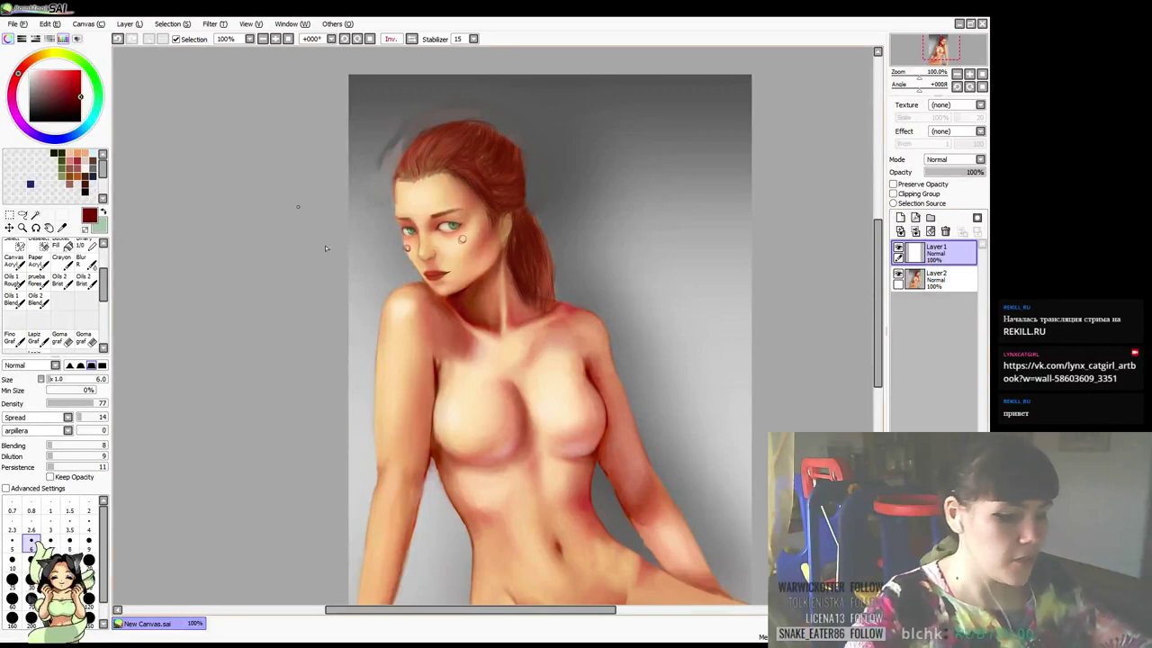
key(bracketleft)
key(bracketleft)
key(bracketleft)
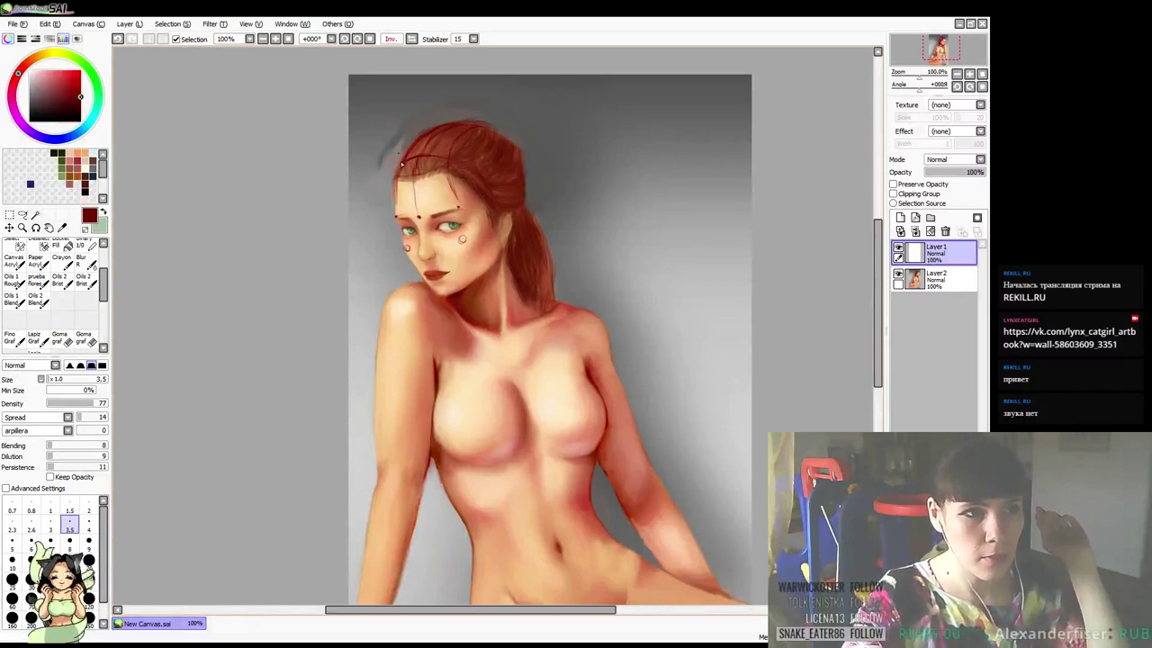
drag(399, 155, 421, 127)
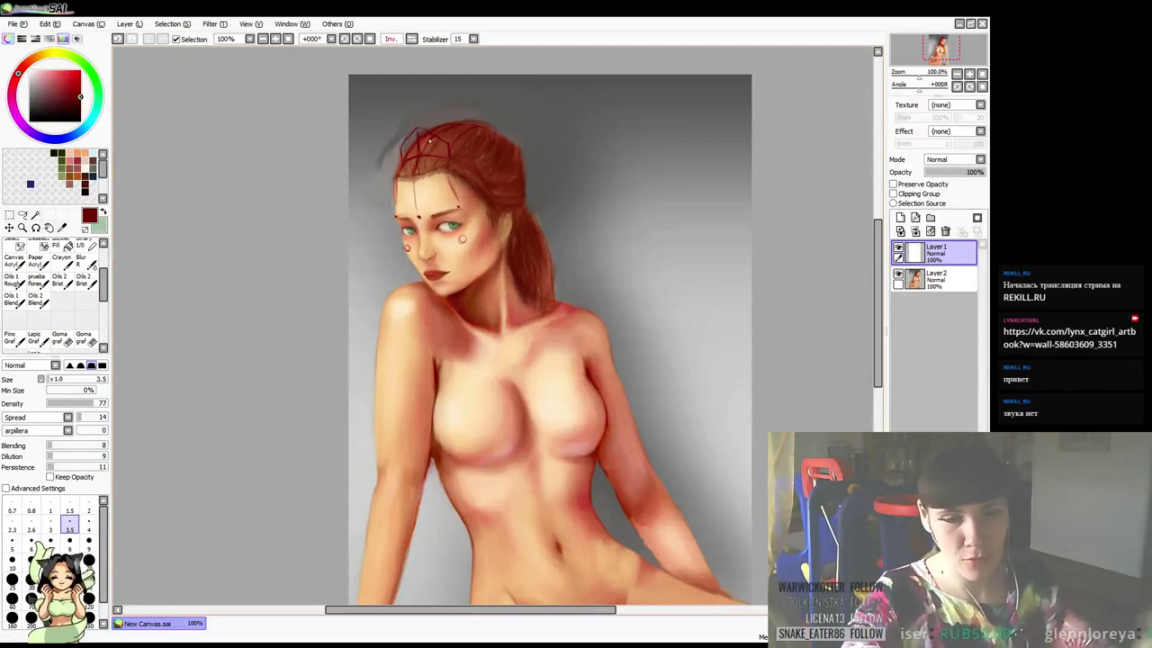
Erase the excess construction lines at the front of the crown with a size 12 eraser
key(e)
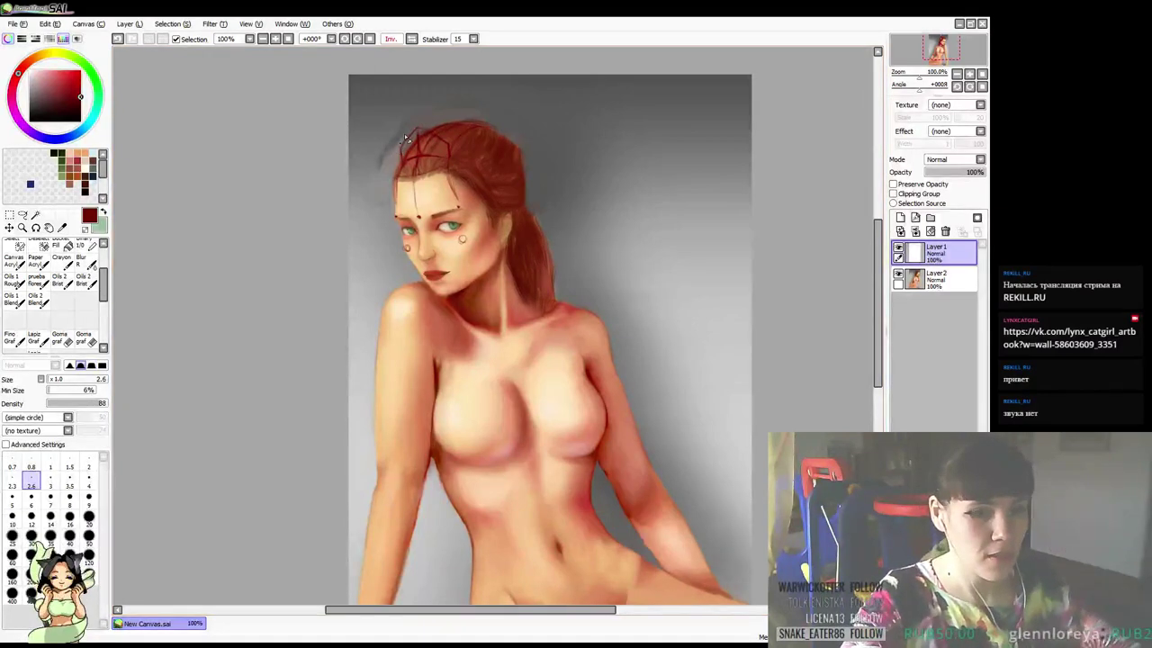
key(bracketright)
key(bracketright)
key(bracketright)
key(bracketright)
key(bracketright)
key(bracketright)
key(bracketright)
key(bracketright)
key(bracketright)
key(bracketright)
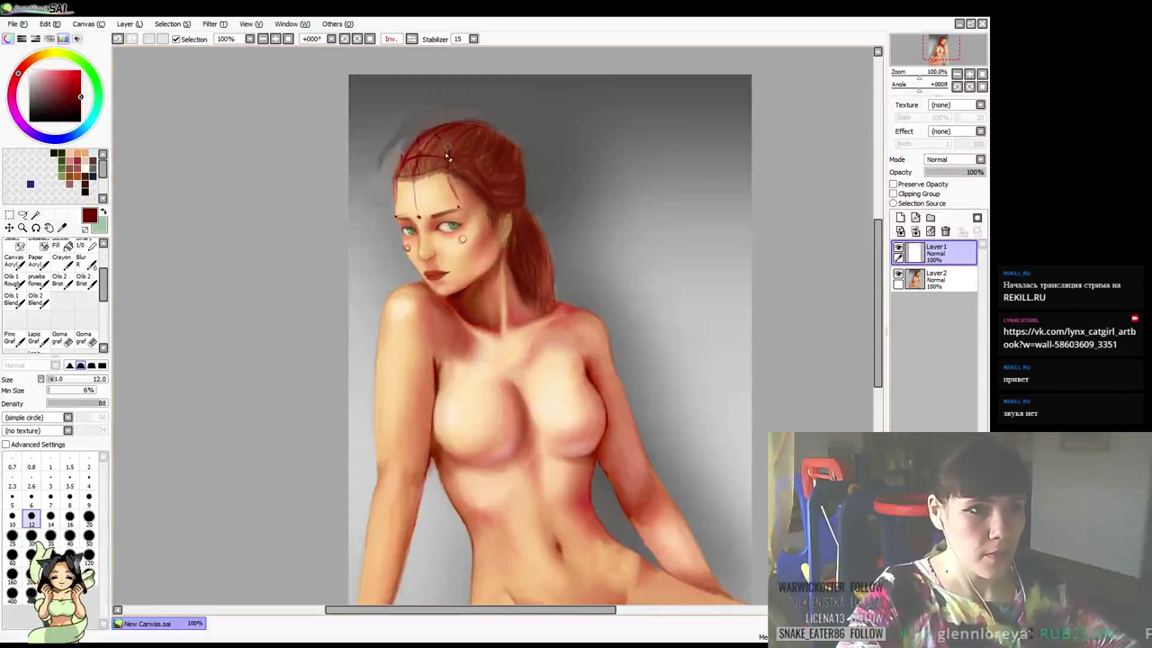
Hide Layer1 and trim the back of the hair and ponytail on Layer2 with sampled grey at brush size 10
click(897, 252)
click(936, 279)
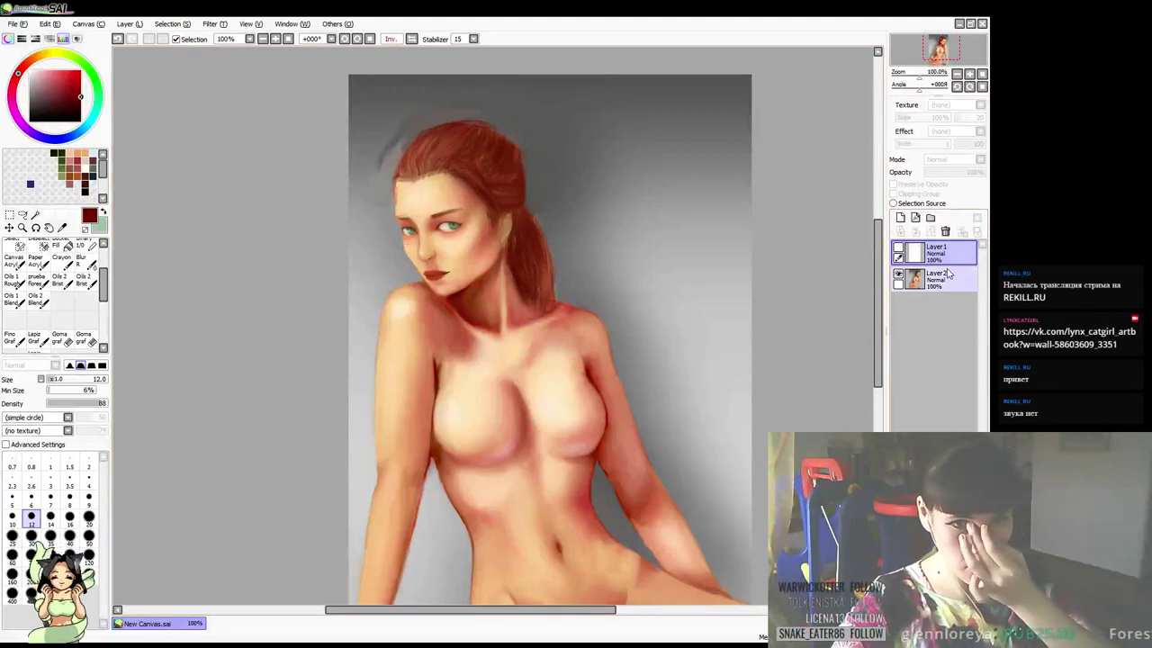
key(b)
drag(598, 250, 589, 249)
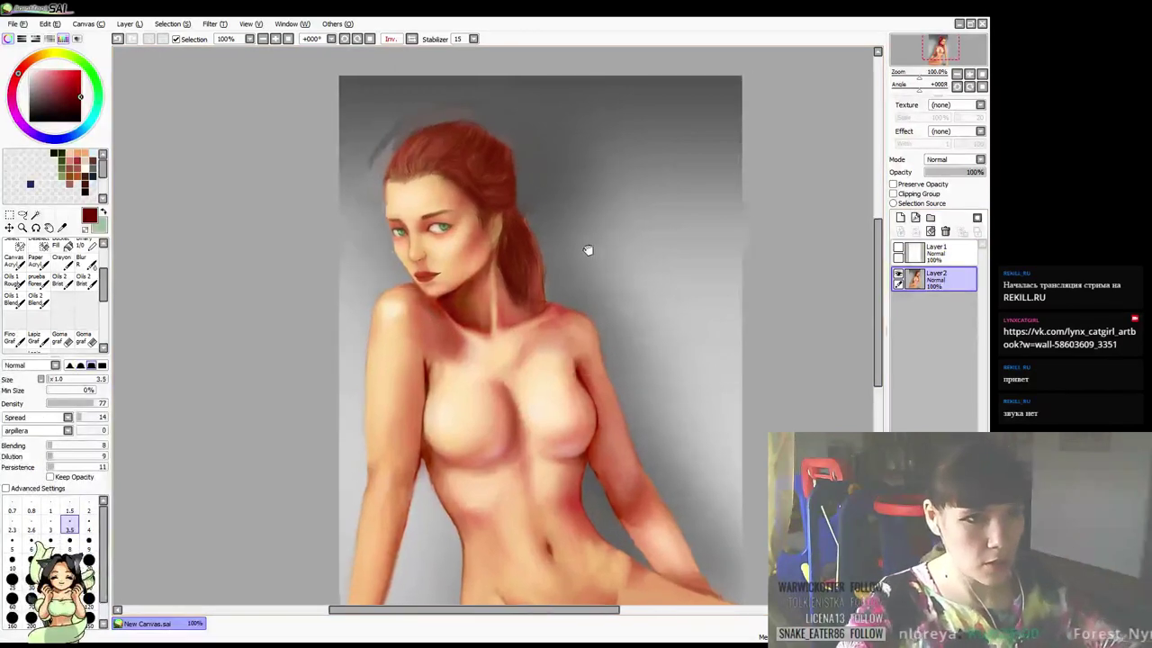
right_click(520, 138)
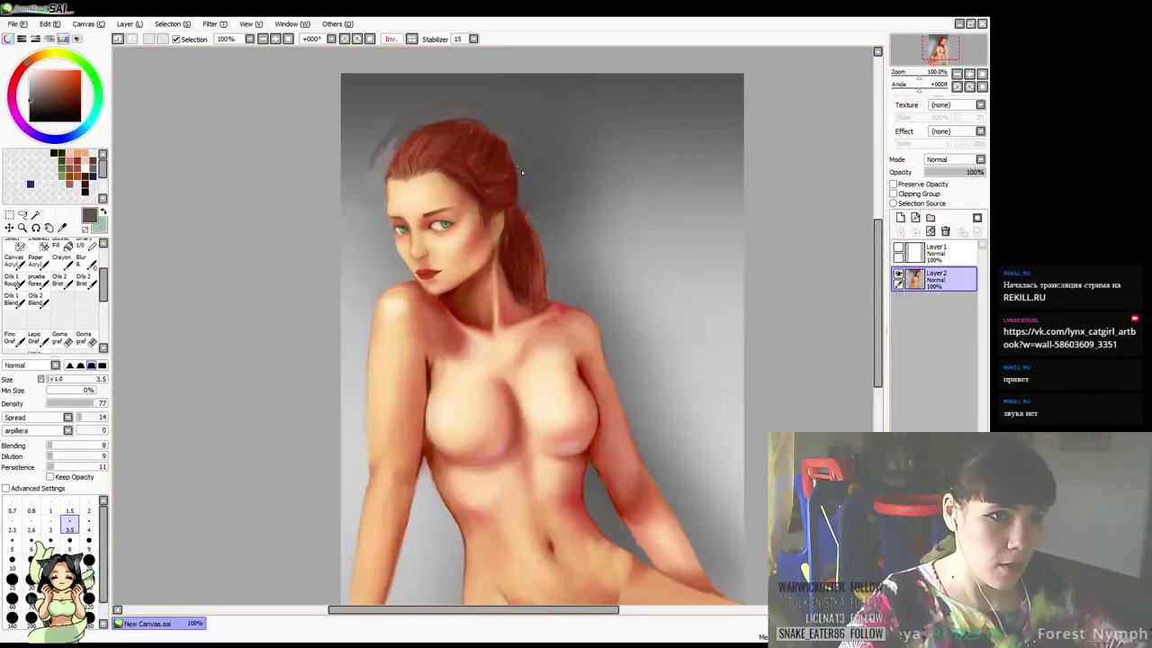
key(bracketright)
key(bracketright)
key(bracketright)
key(bracketright)
key(bracketright)
key(bracketright)
key(bracketright)
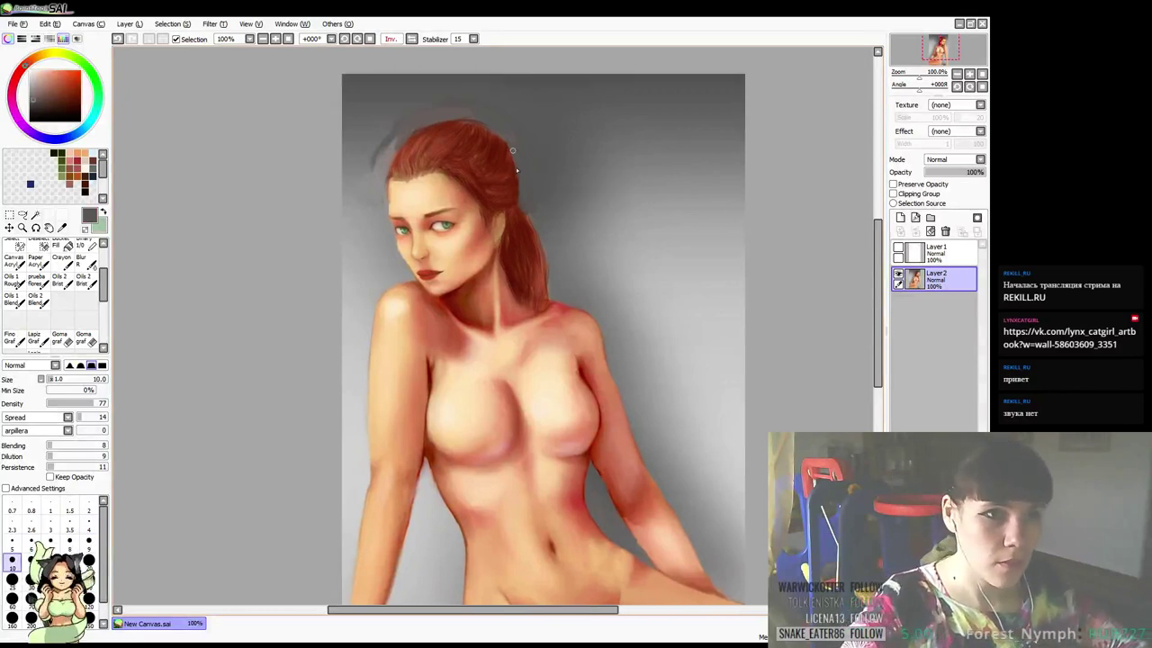
mouse_move(523, 192)
mouse_down()
mouse_move(555, 188)
mouse_move(584, 156)
mouse_move(563, 155)
mouse_up()
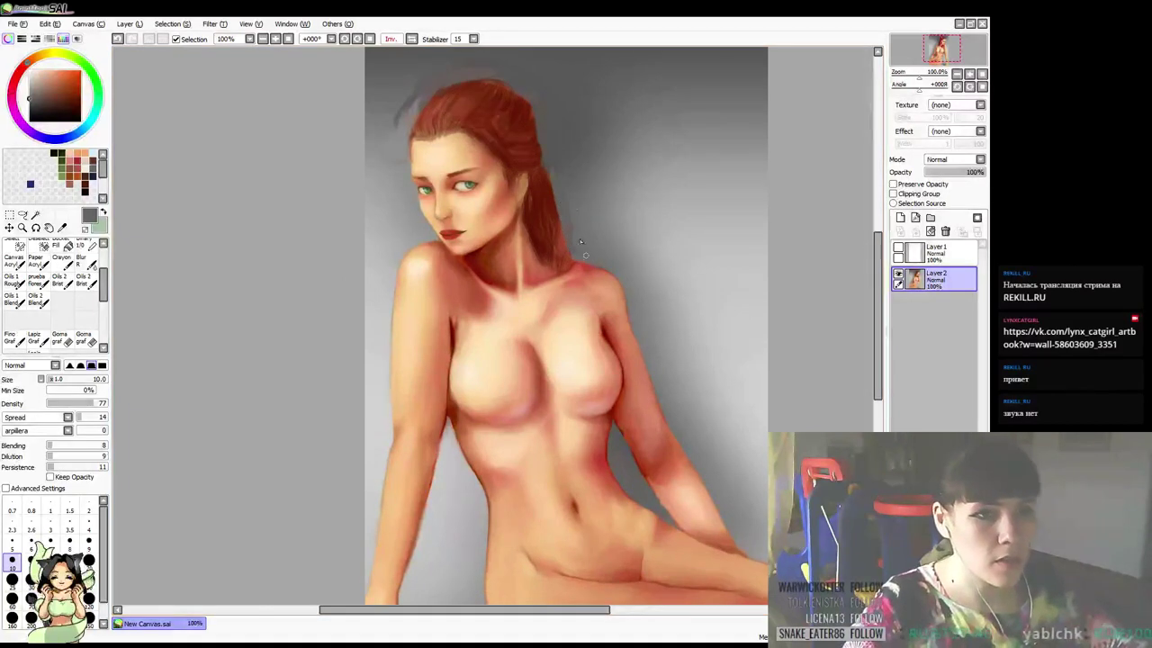
Repaint the outer edge of the ponytail with reddish brown sampled from the hair
alt+click(558, 225)
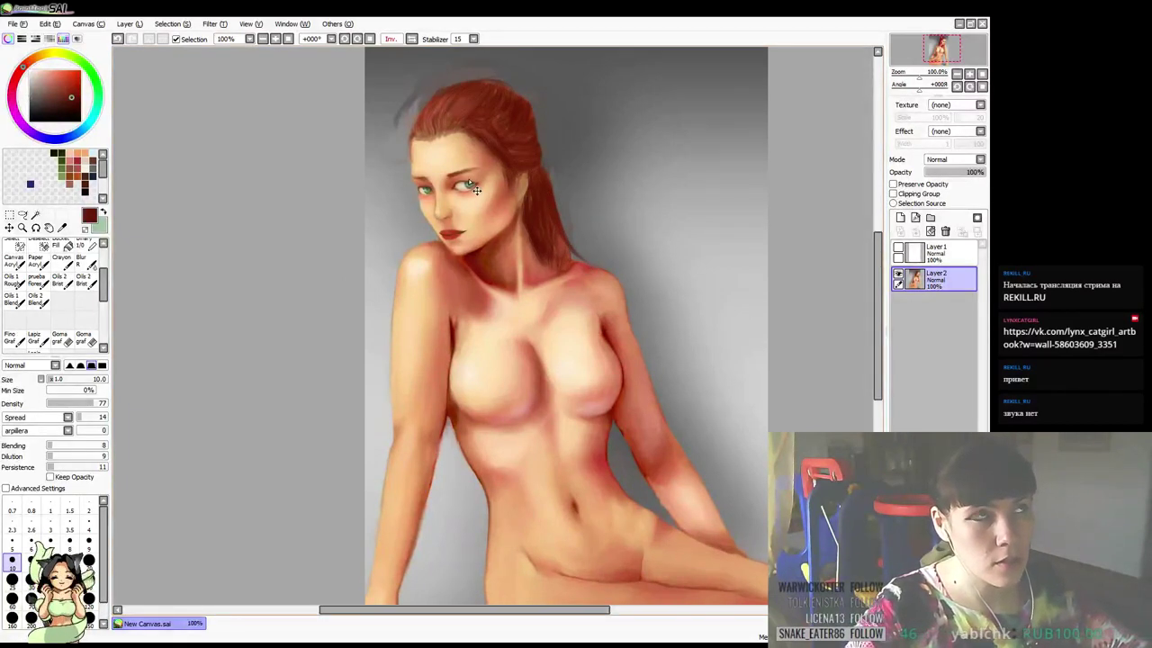
alt+click(546, 182)
drag(544, 174, 566, 256)
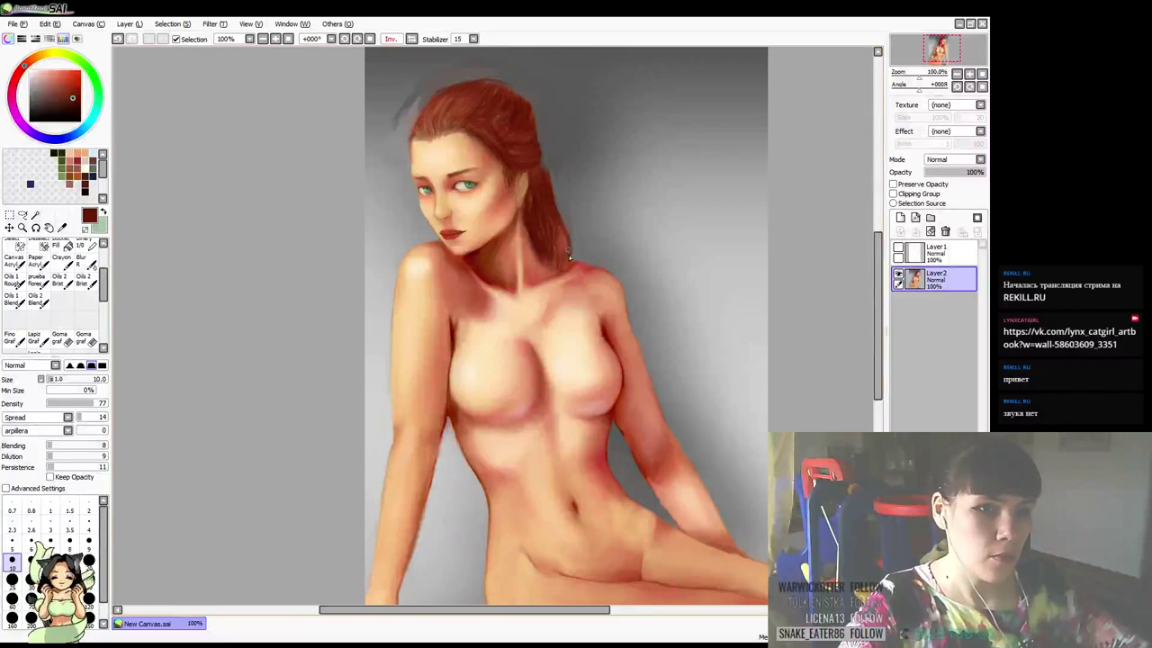
Trim the crown with sampled background grey, mirror the view and touch up the crown with sampled reddish brown
scroll(622, 188, up, 2)
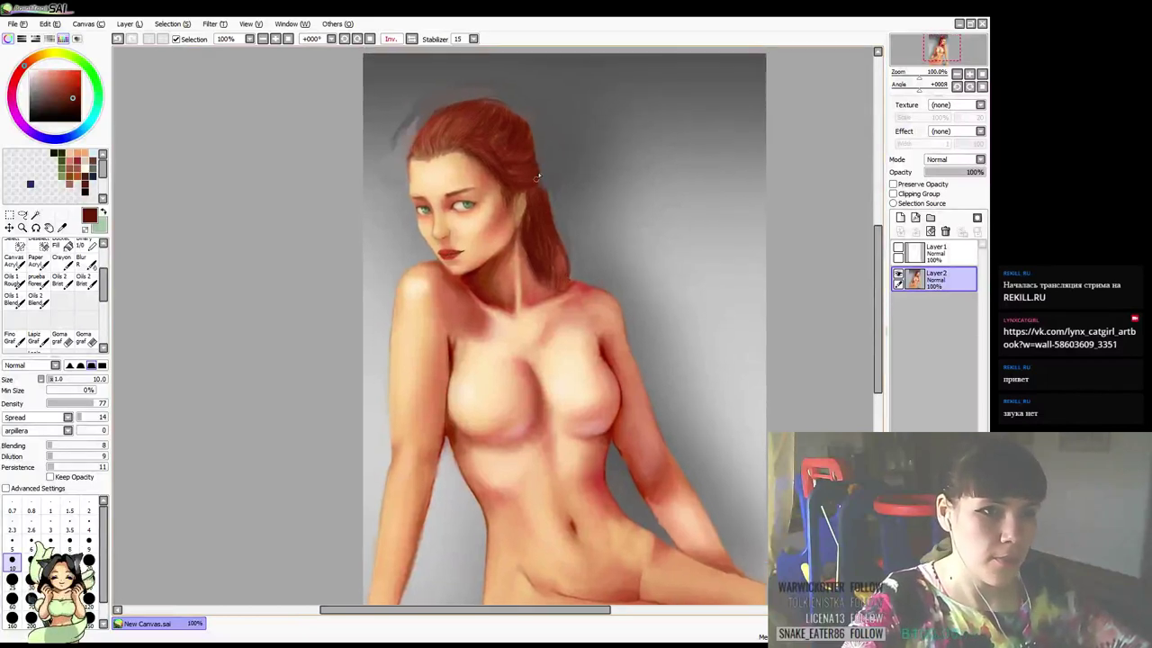
alt+click(529, 108)
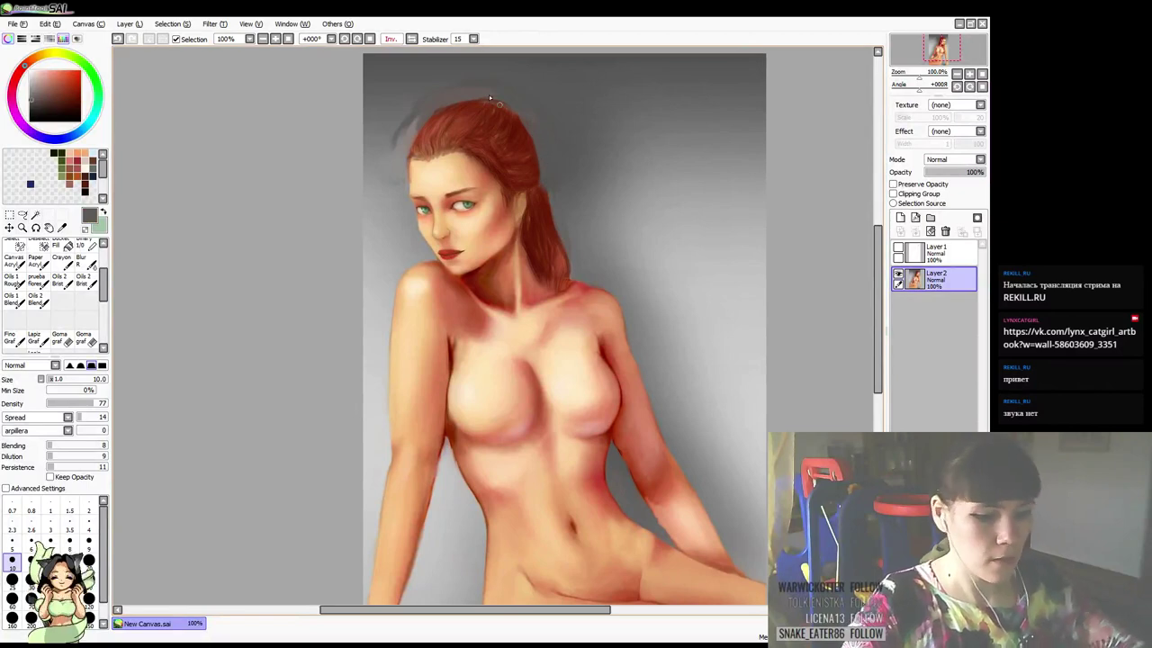
key(h)
drag(585, 131, 613, 132)
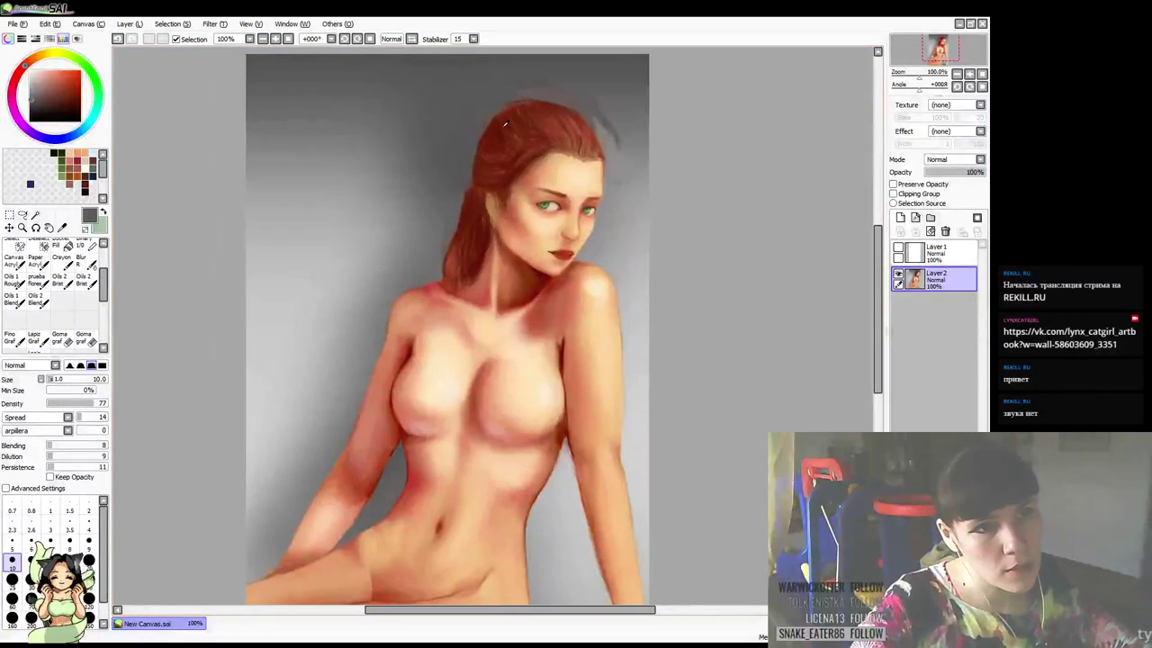
alt+click(501, 128)
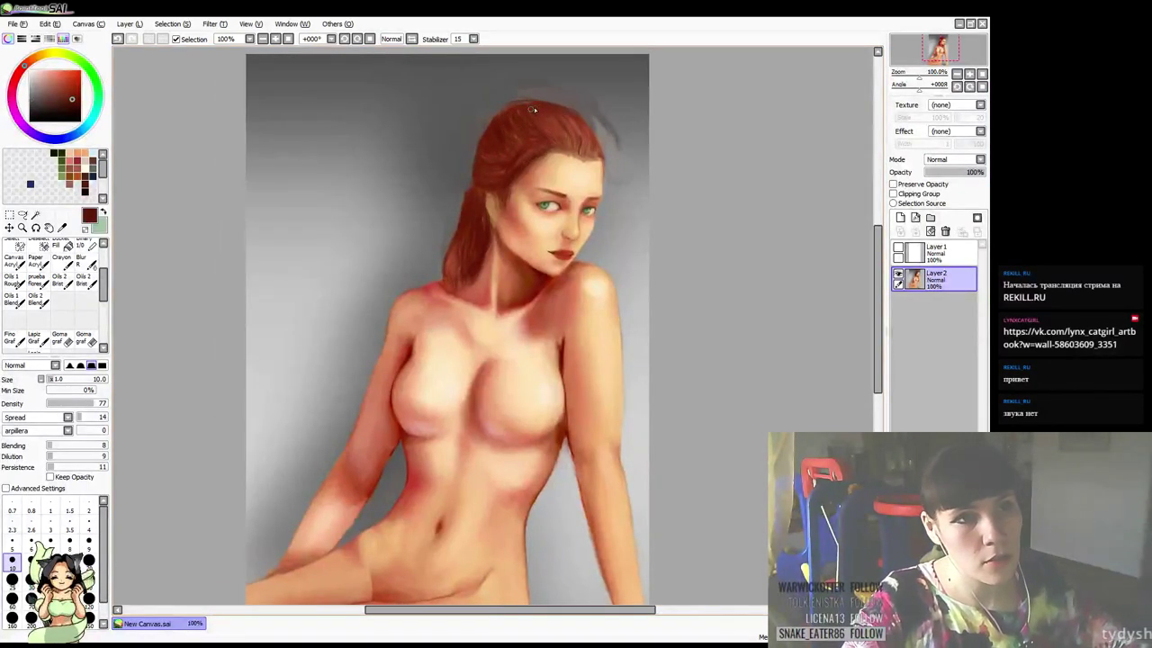
mouse_move(578, 160)
mouse_down()
mouse_move(540, 170)
mouse_move(591, 157)
mouse_up()
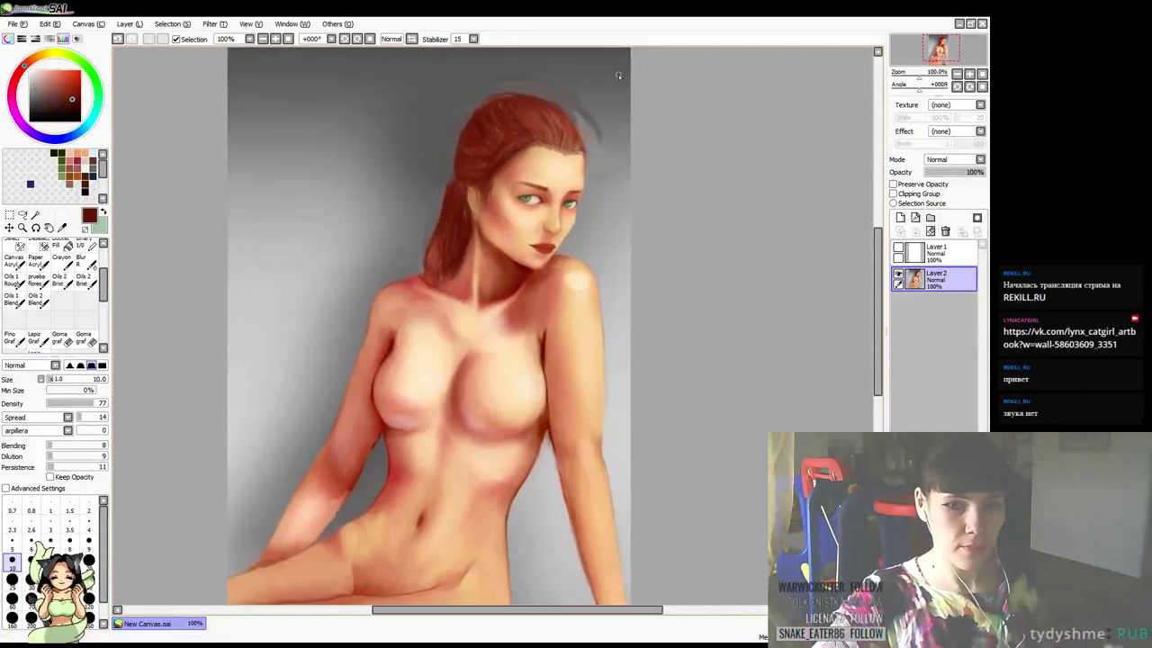
key(alt+Tab)
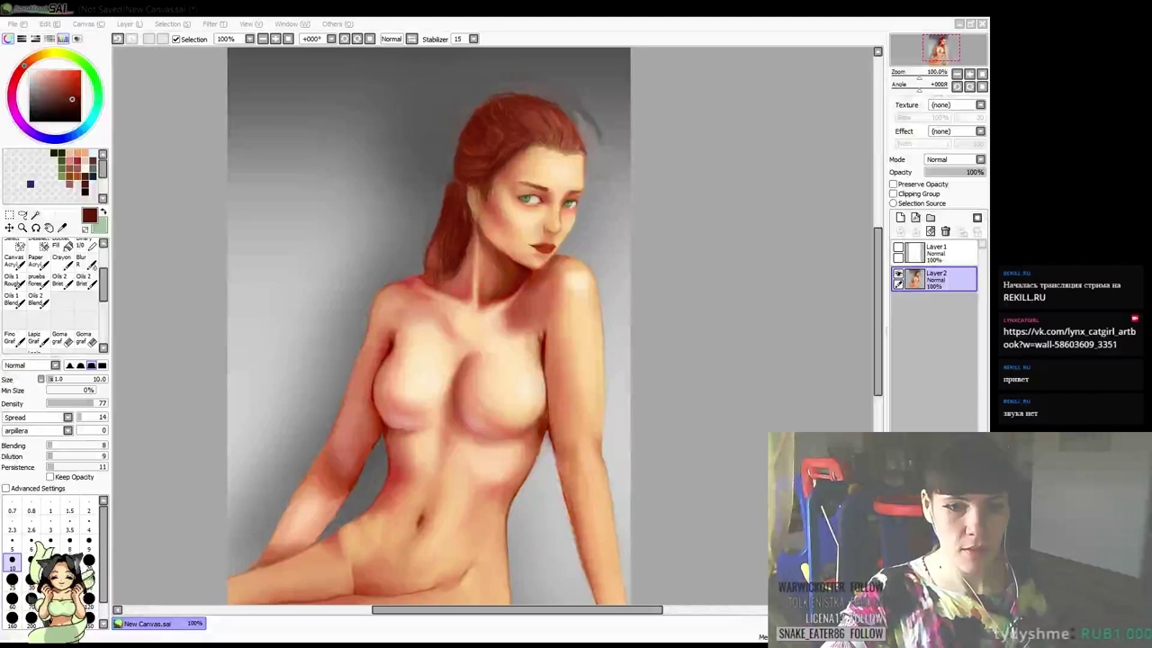
click(797, 37)
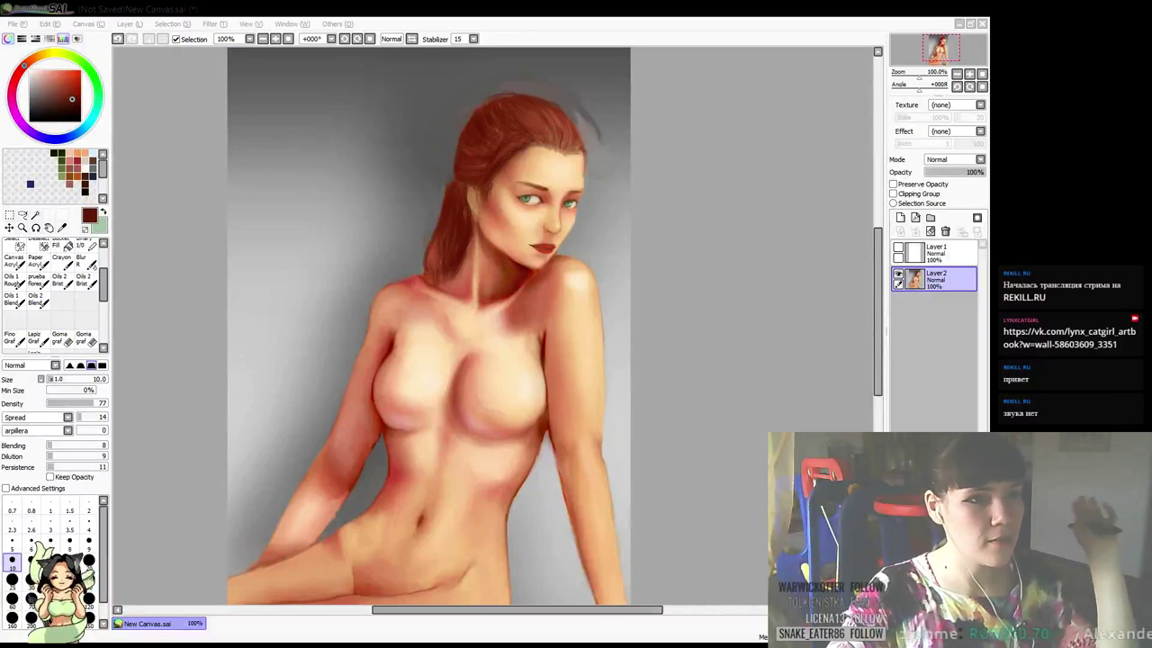
click(546, 40)
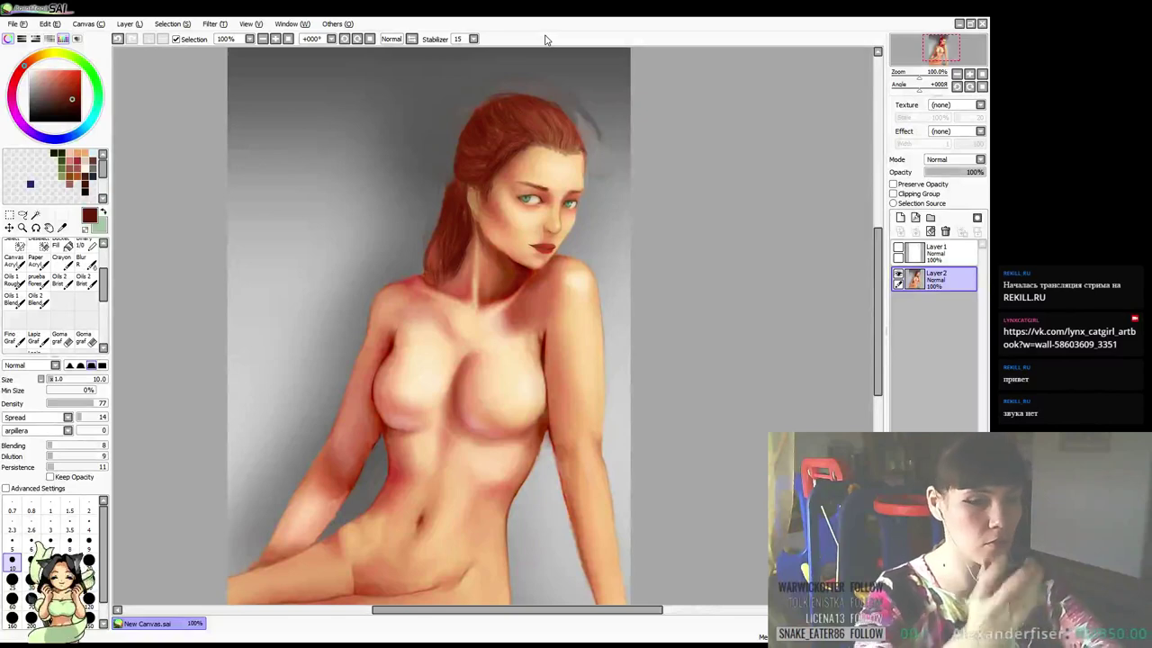
Flip the mirrored view back to normal and show Layer1's construction lines over the painting
drag(520, 201, 500, 209)
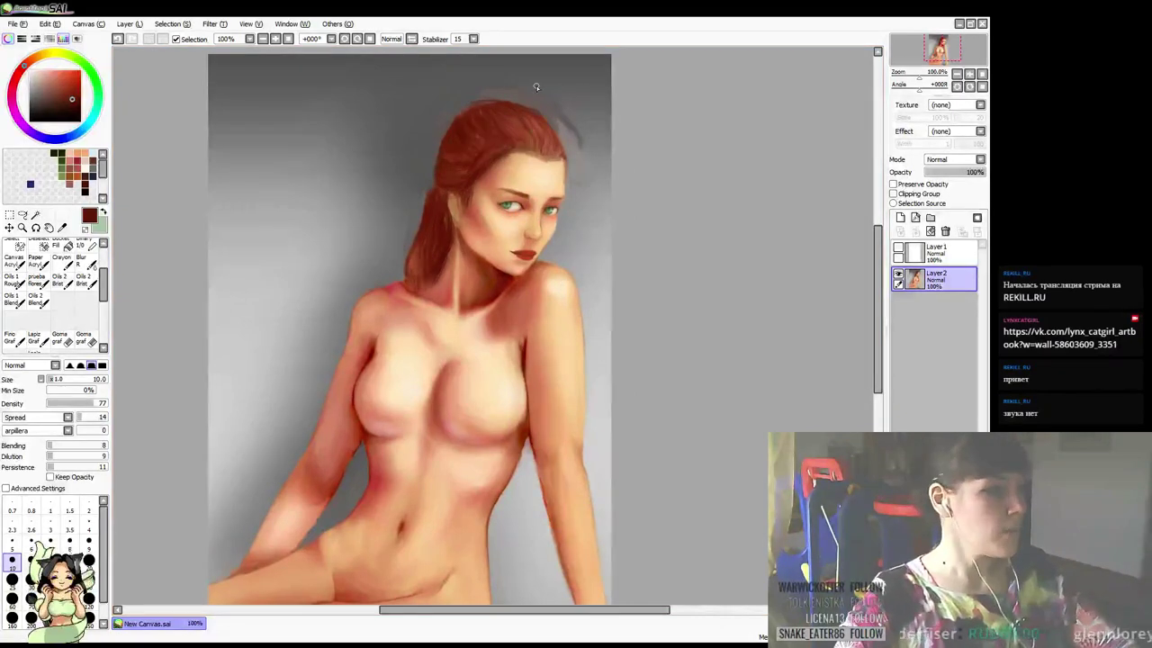
drag(495, 250, 554, 238)
key(h)
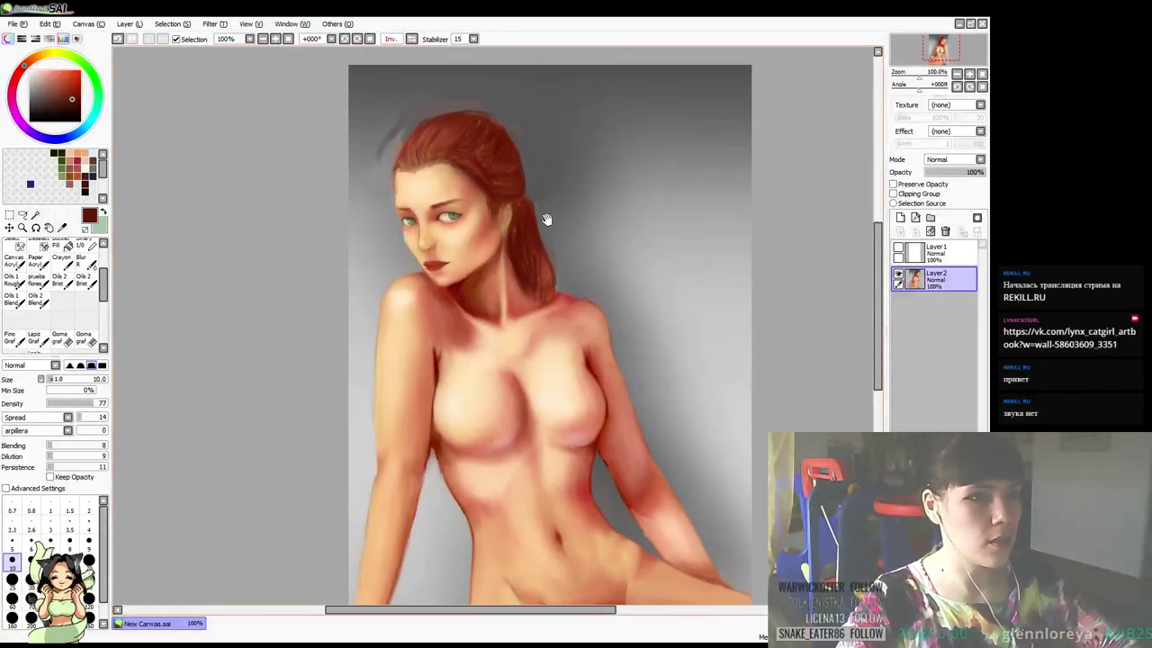
drag(482, 159, 474, 163)
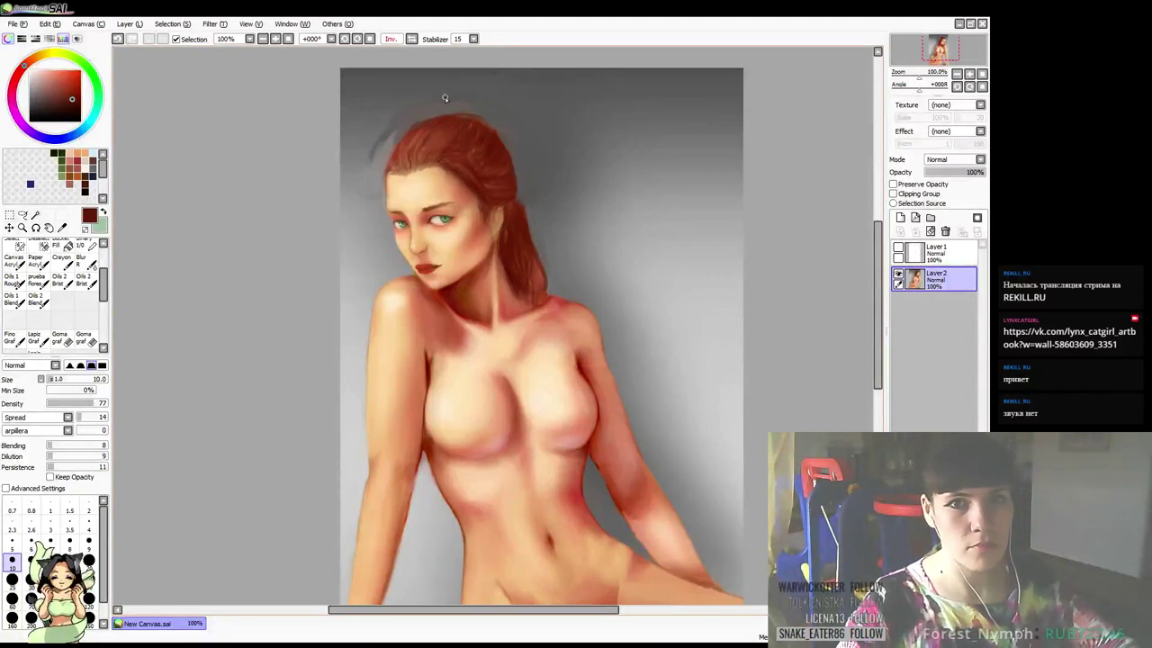
mouse_move(516, 211)
mouse_down()
mouse_move(538, 221)
mouse_move(573, 192)
mouse_up()
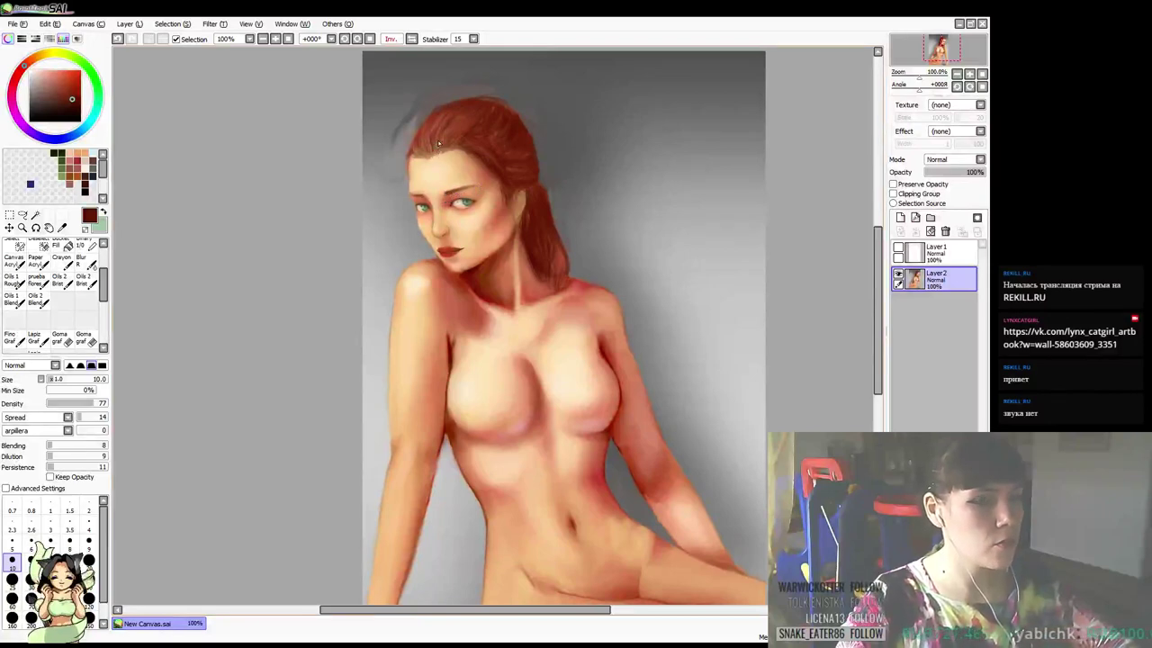
click(913, 253)
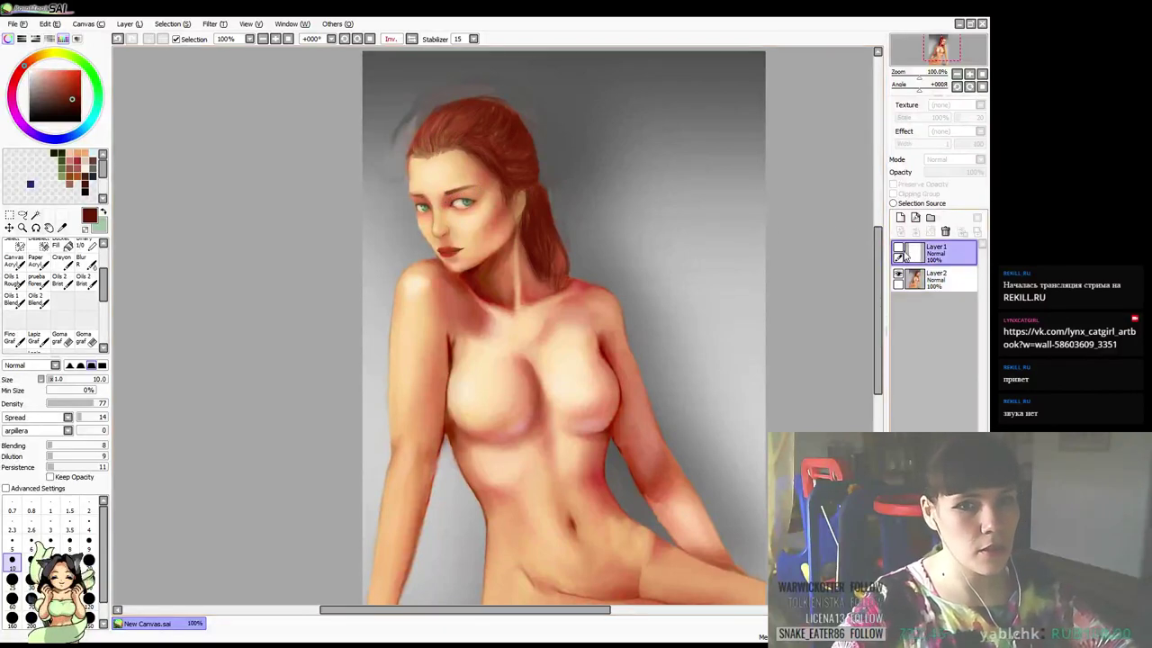
click(898, 247)
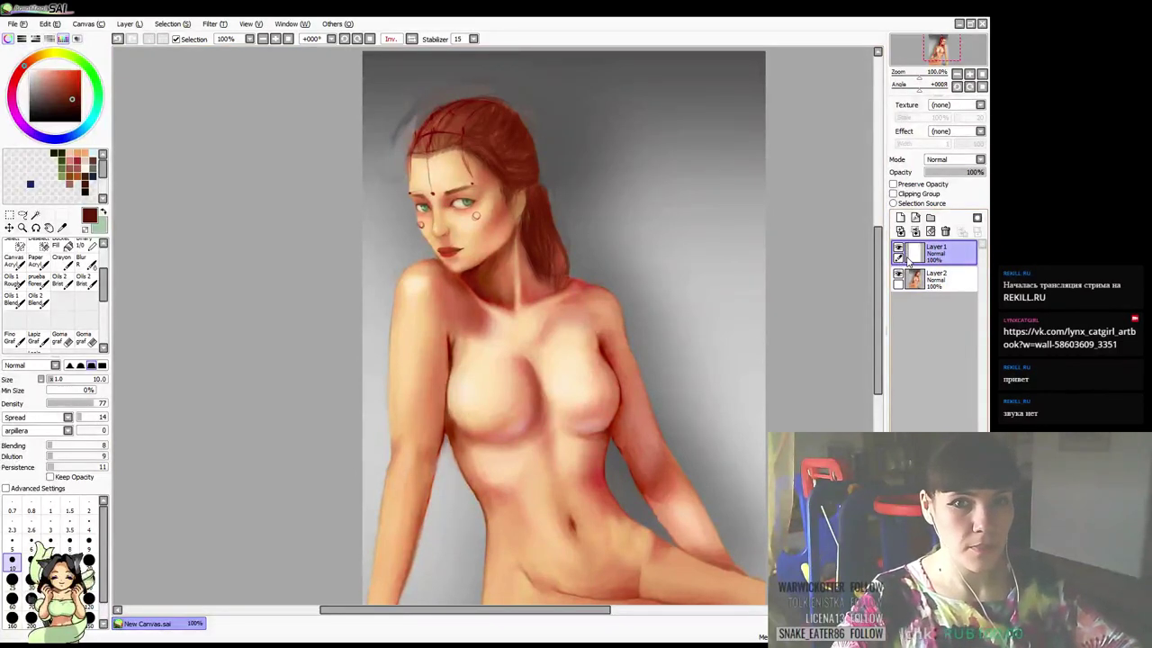
Hide Layer1's construction lines and make Layer2 the active layer
click(897, 248)
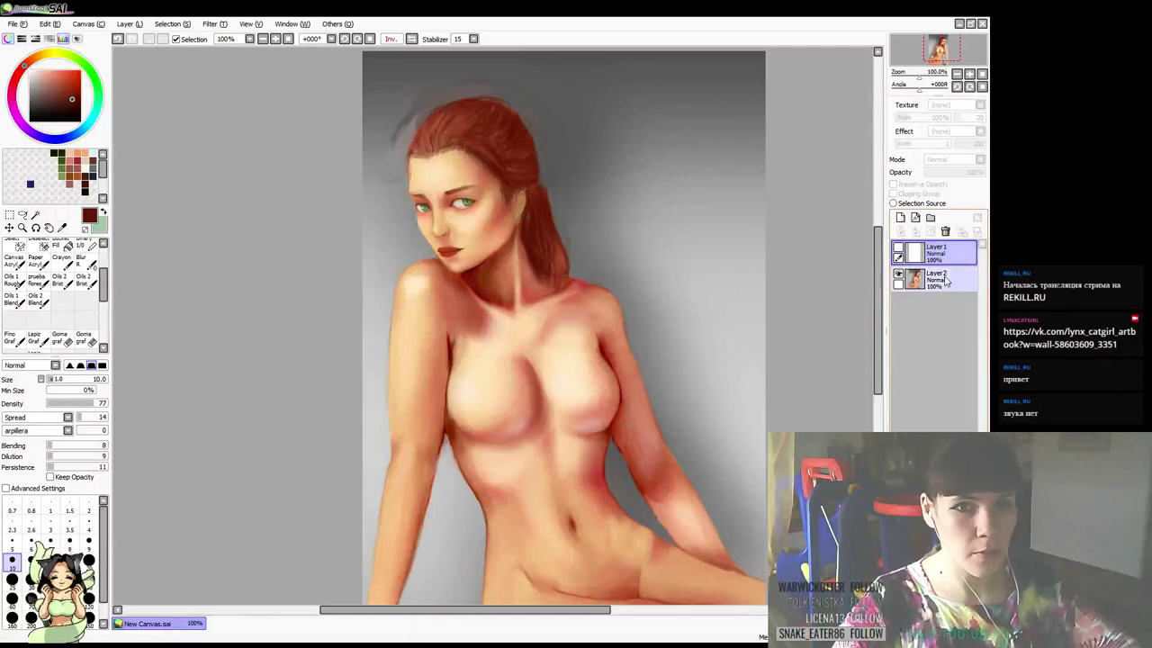
click(936, 279)
drag(617, 246, 593, 143)
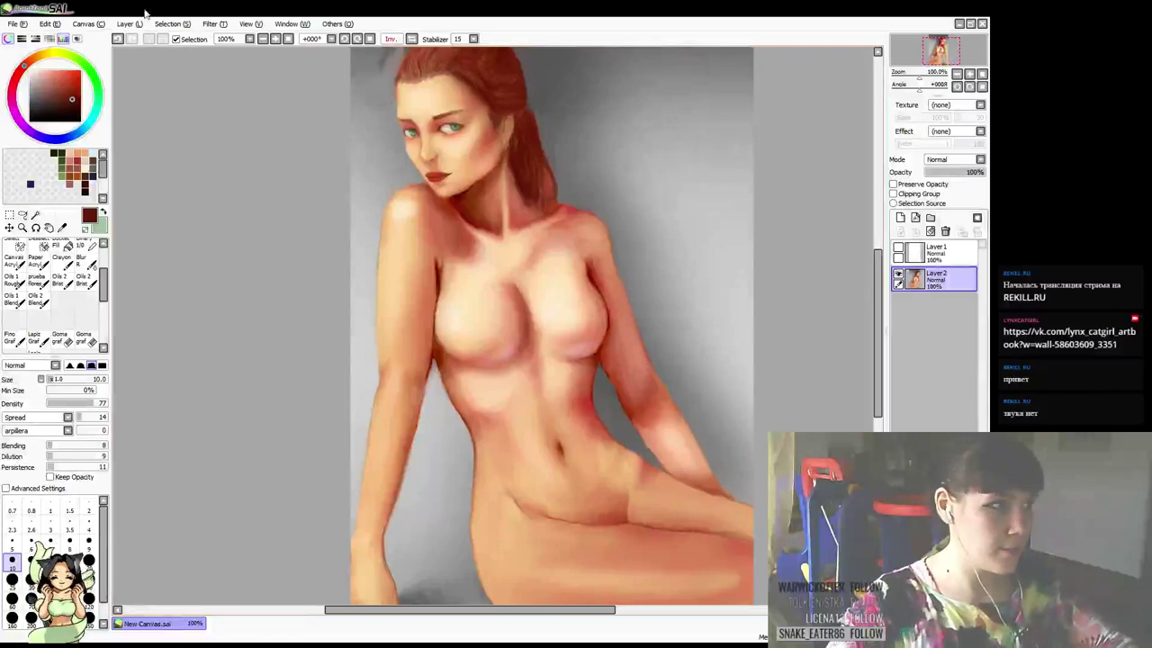
key(alt+Tab)
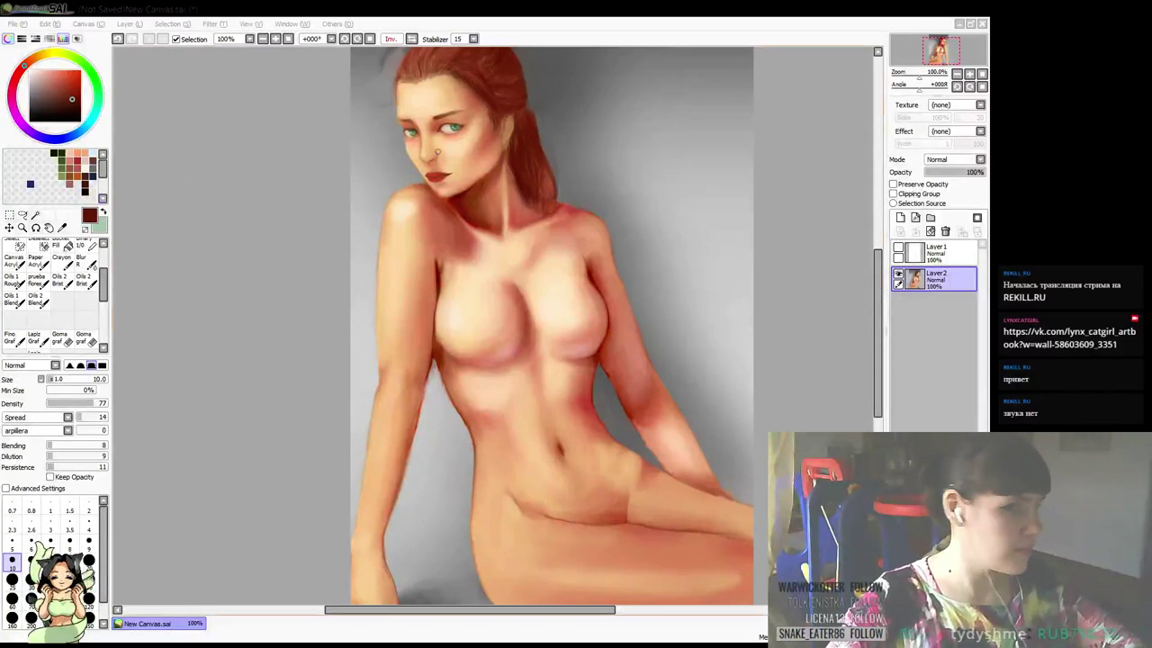
click(678, 38)
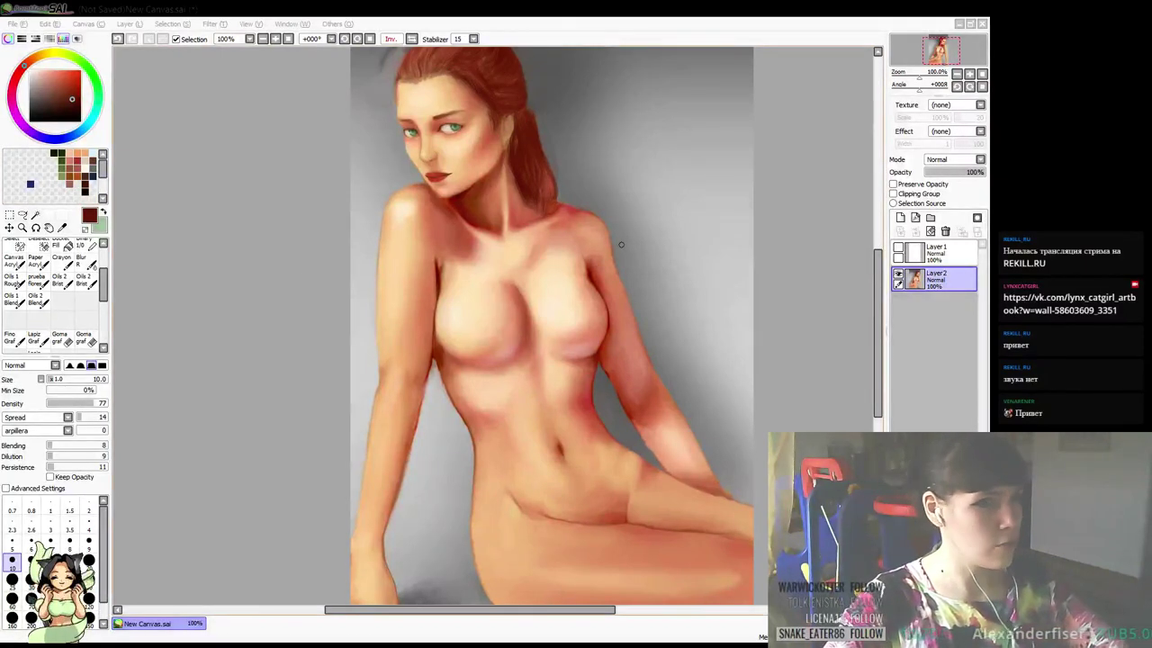
click(717, 32)
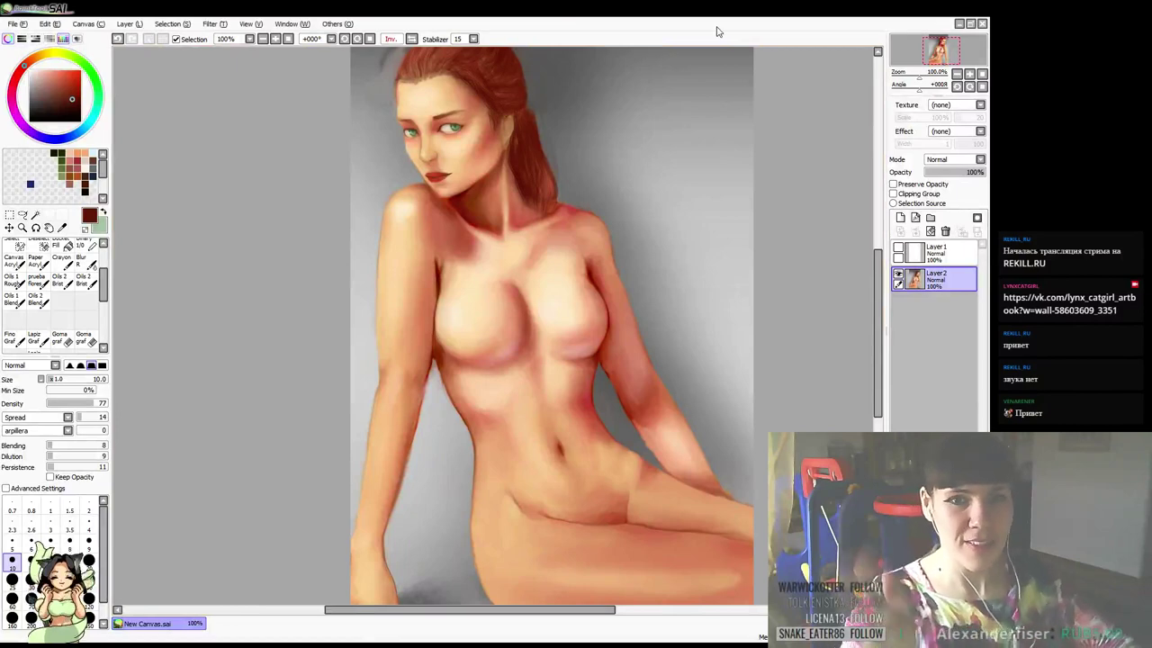
Touch up the base of the neck at brush size 8 with light skin tone sampled beside it
mouse_move(591, 273)
mouse_down()
mouse_move(609, 270)
mouse_move(634, 211)
mouse_move(626, 226)
mouse_up()
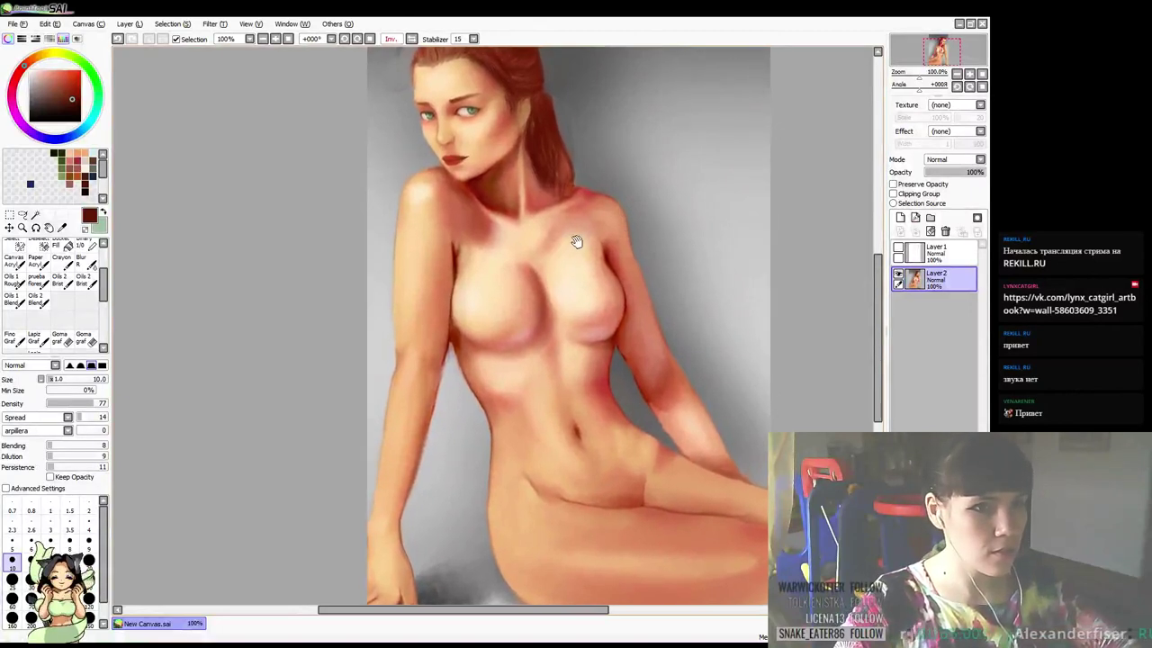
key([)
key([)
drag(524, 231, 527, 234)
alt+click(513, 227)
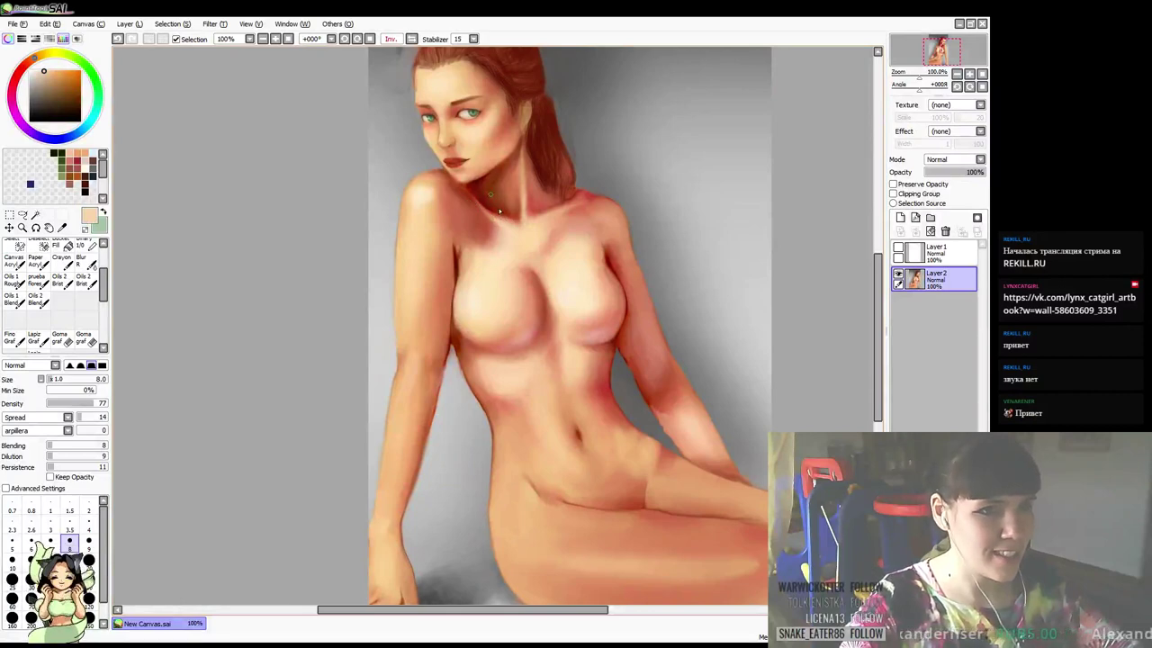
mouse_move(564, 148)
mouse_down()
mouse_move(563, 188)
mouse_move(587, 212)
mouse_up()
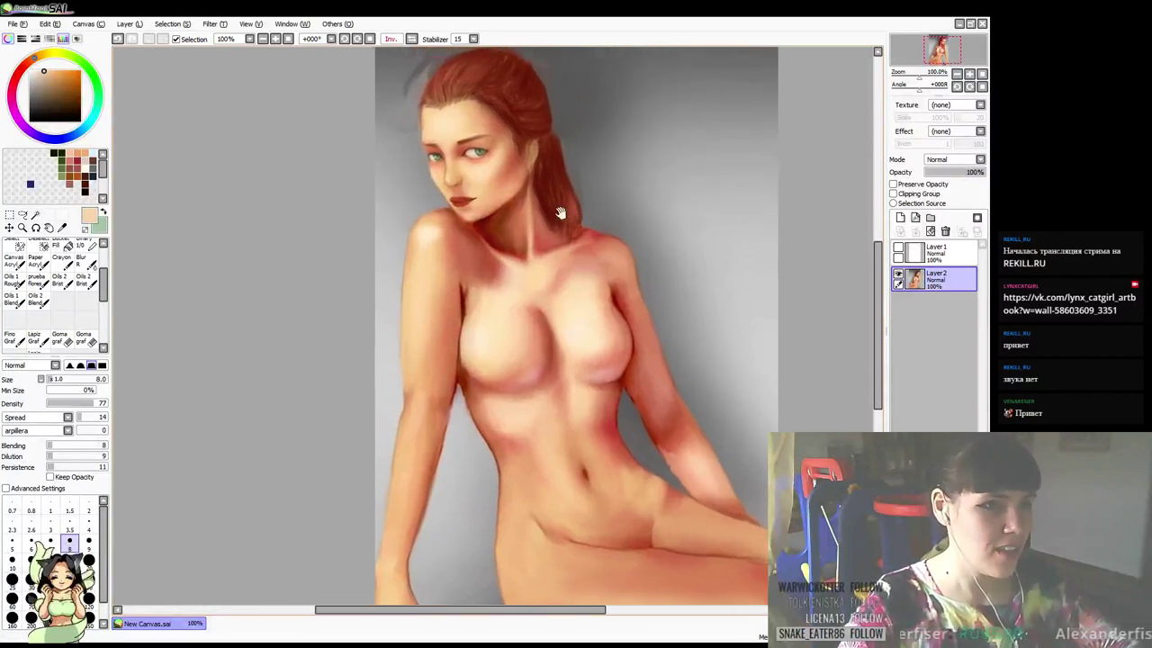
drag(500, 225, 501, 214)
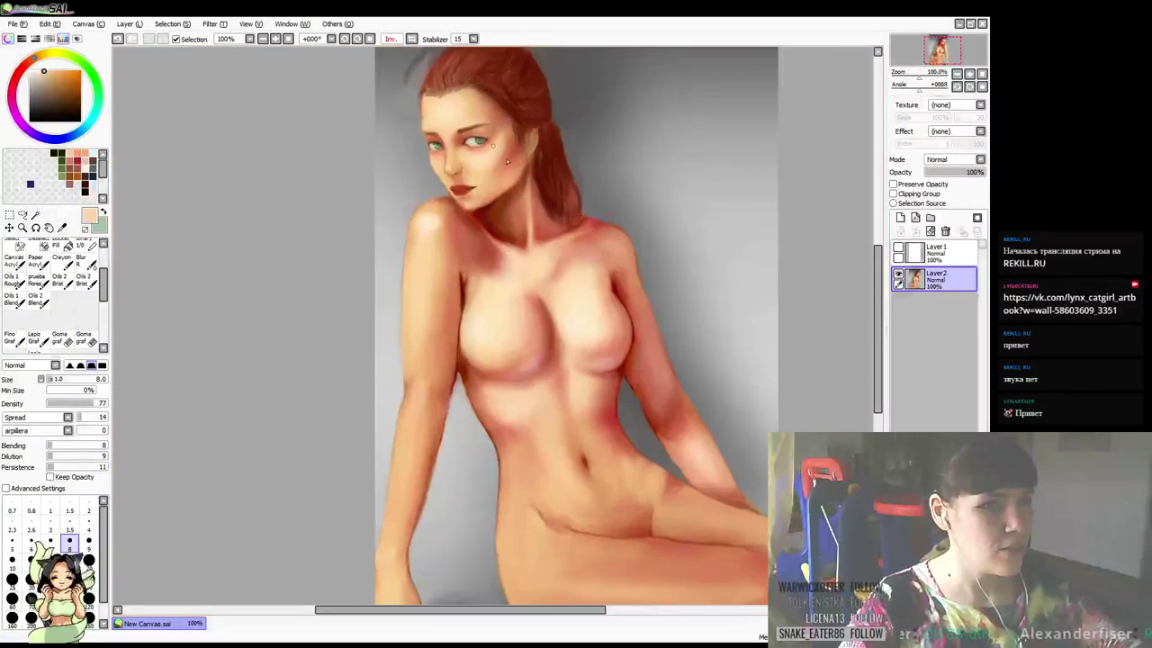
Refine the chin and its shadow edge at brush size 6 with sampled peach and dark reddish brown
right_click(472, 205)
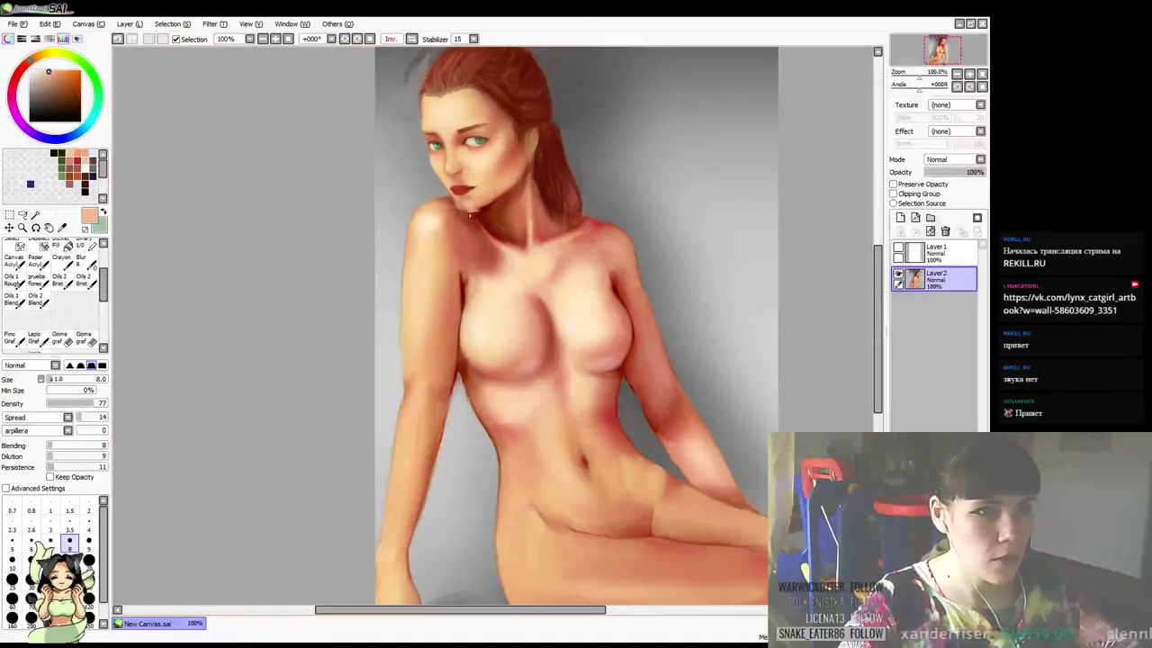
right_click(468, 209)
key(bracketleft)
key(bracketleft)
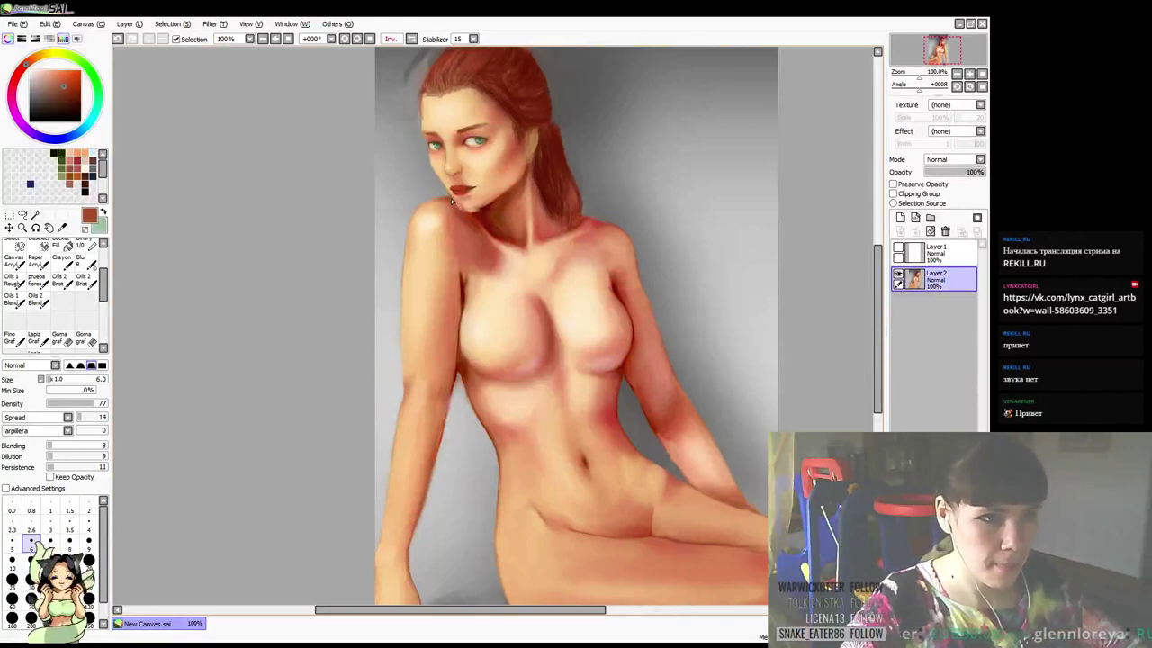
alt+click(464, 208)
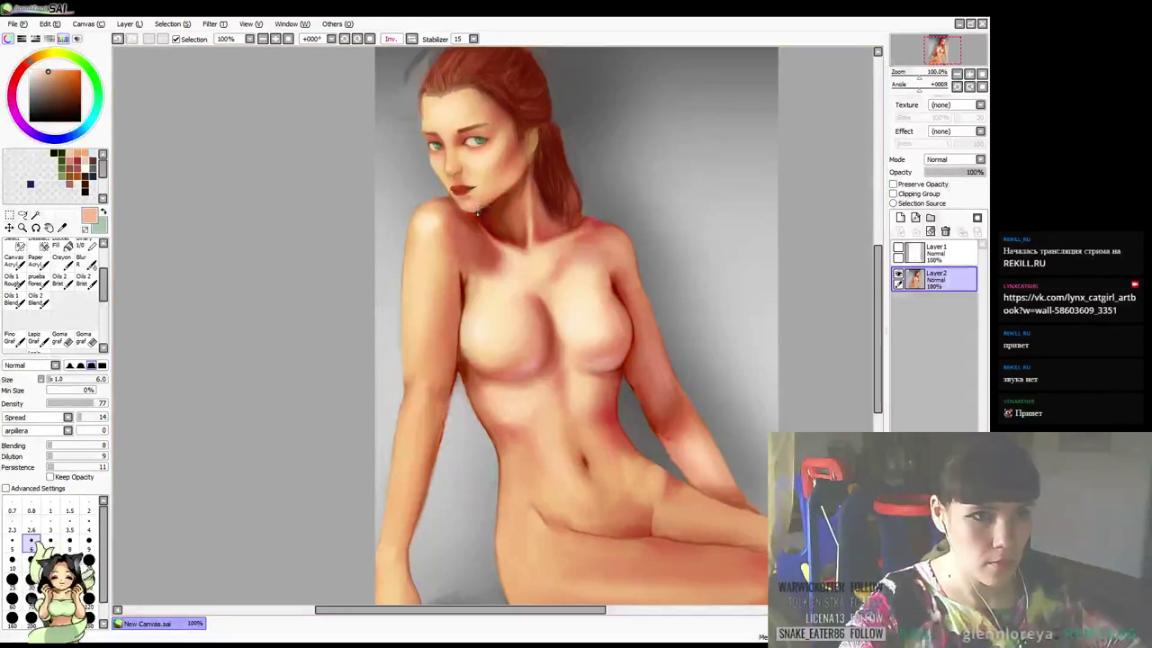
alt+click(483, 213)
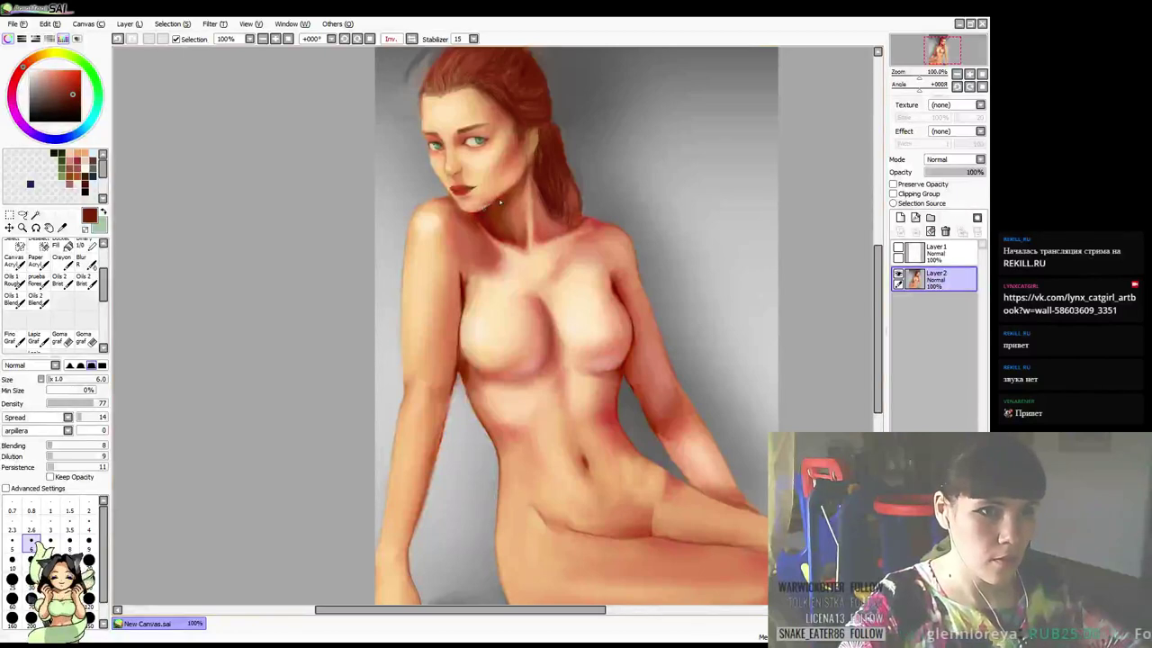
alt+click(484, 207)
alt+click(502, 202)
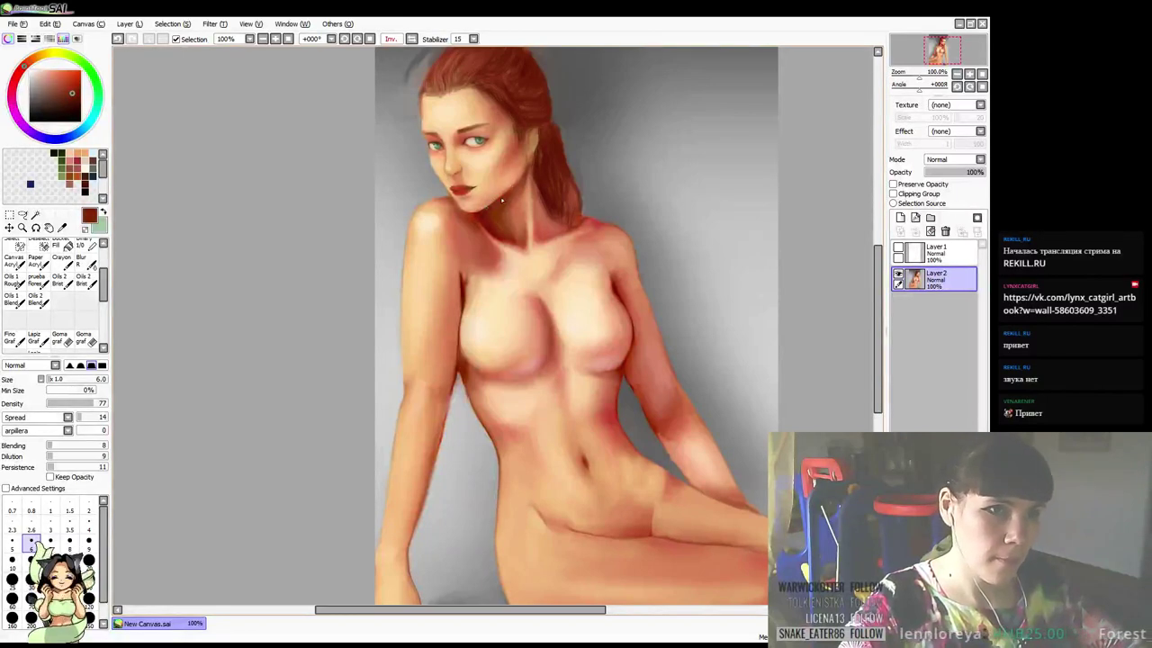
drag(546, 143, 543, 152)
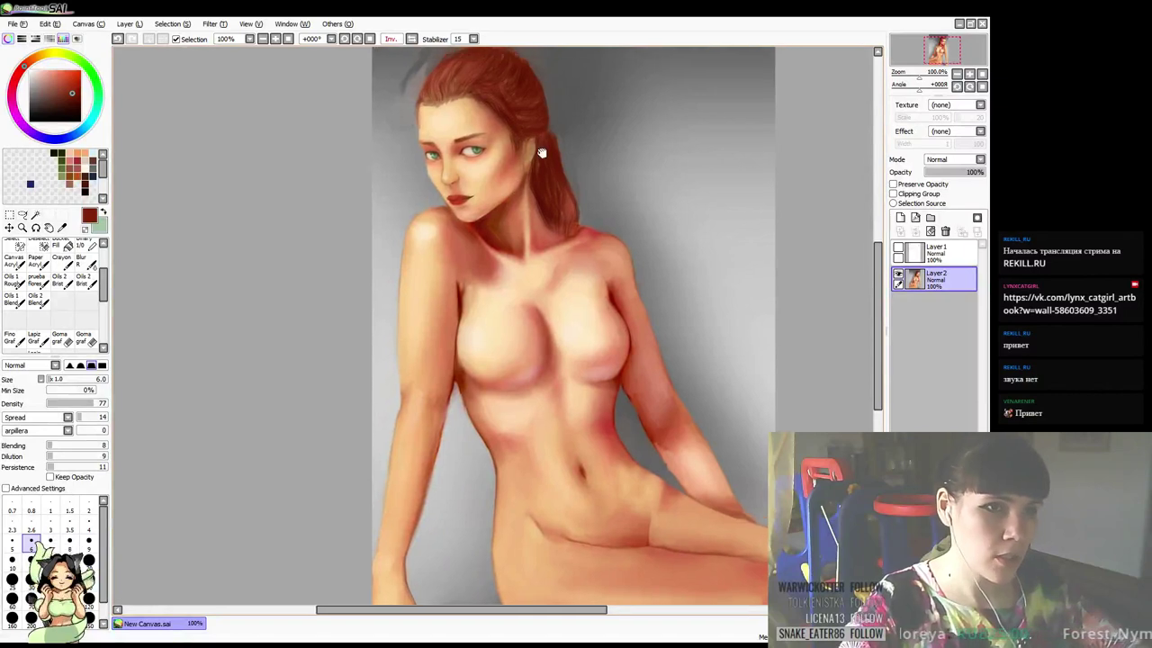
Reshape the jawline from the chin up to the ear with sampled peach, tan and reddish brown tones
alt+click(470, 217)
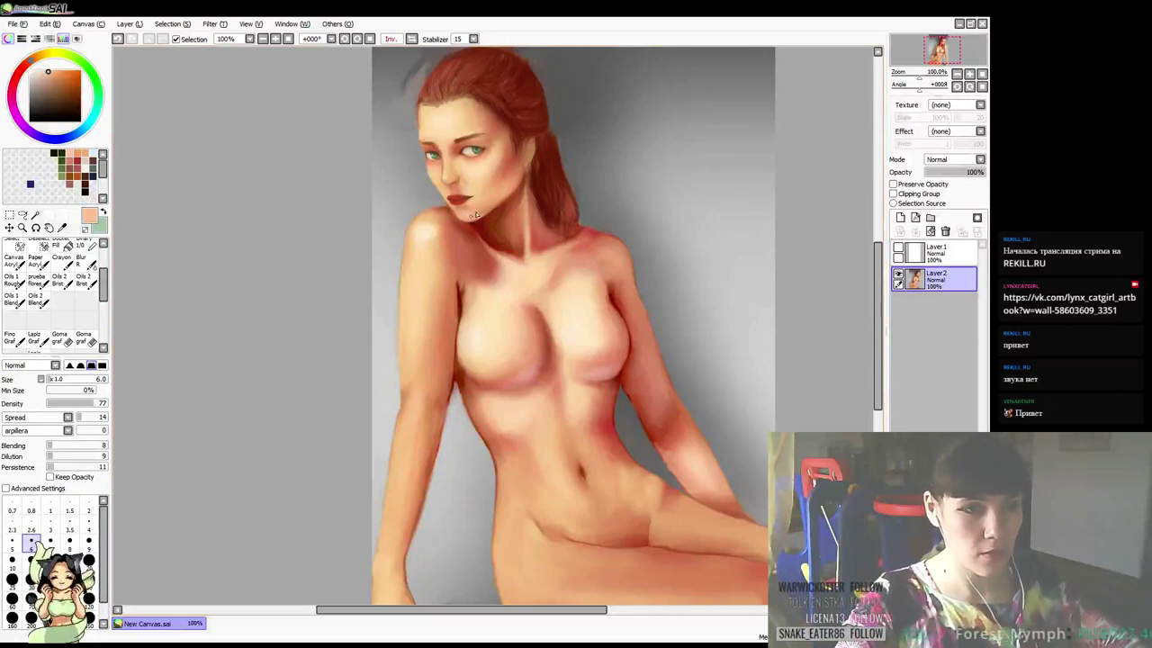
alt+click(491, 207)
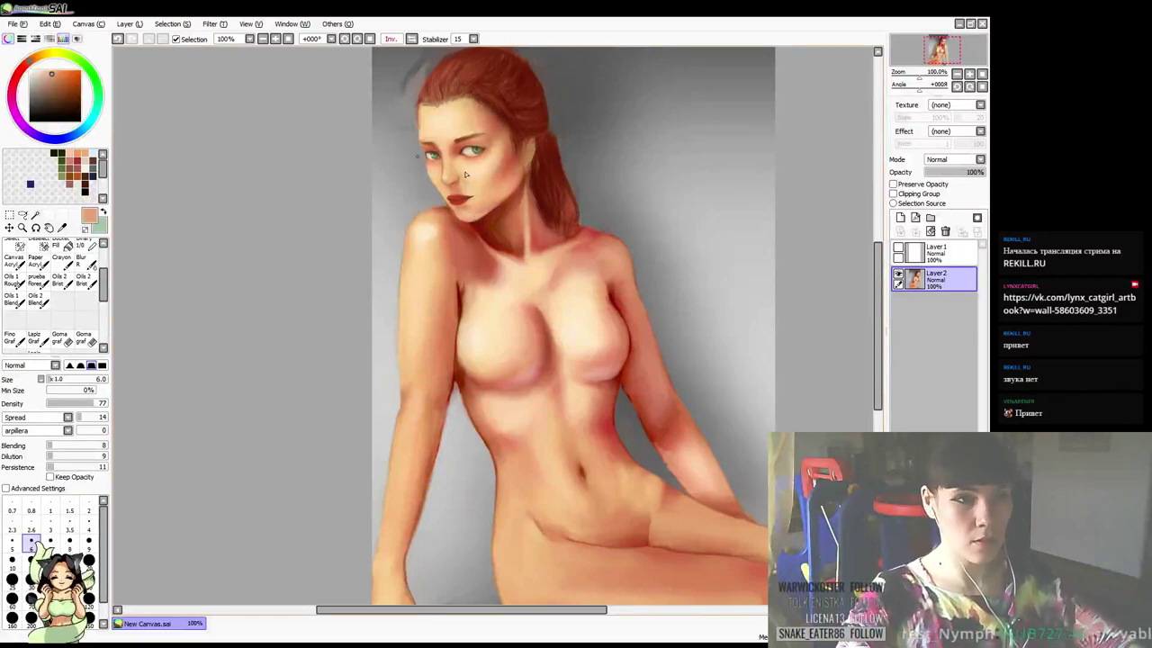
drag(563, 200, 558, 206)
alt+click(503, 209)
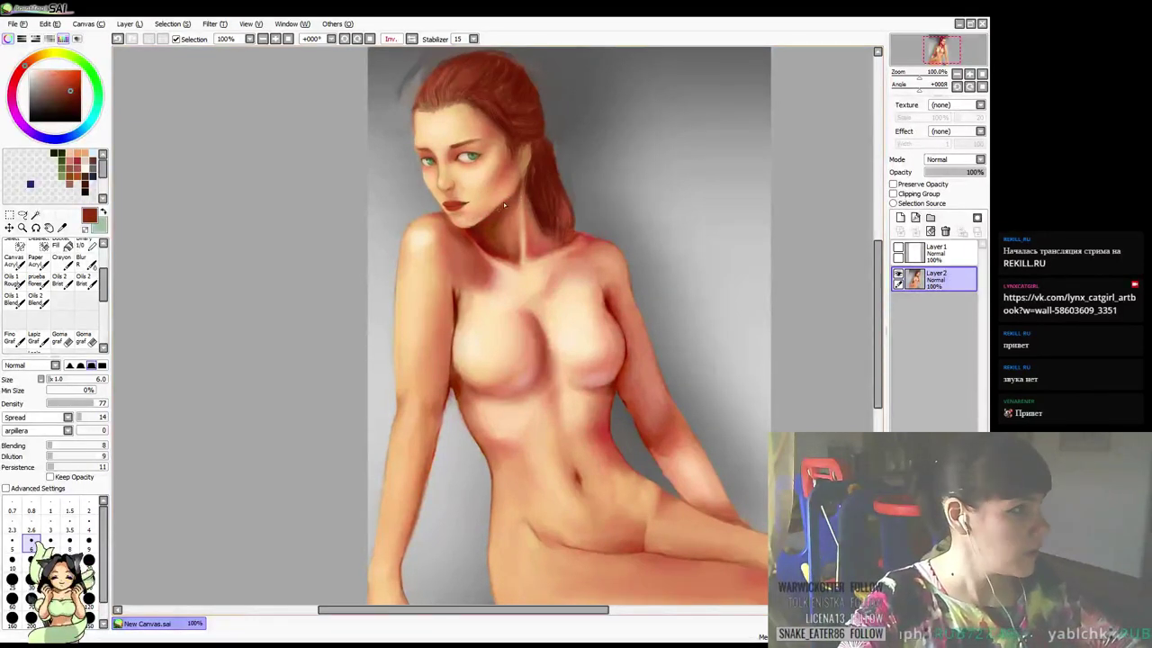
alt+click(506, 198)
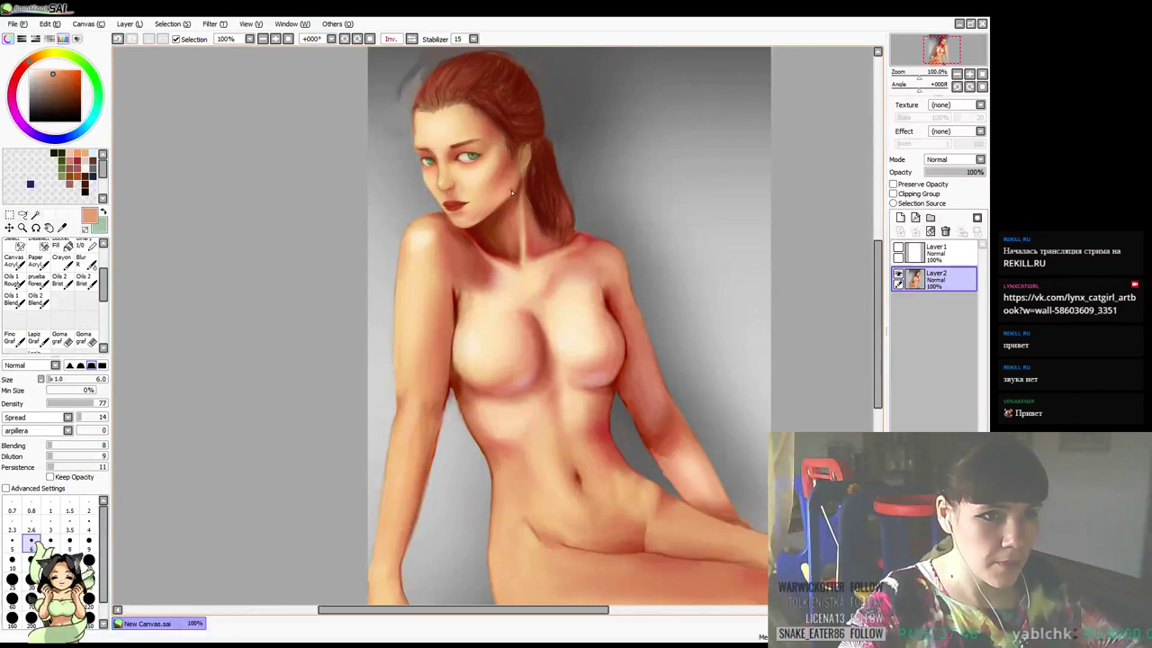
alt+click(510, 203)
drag(517, 184, 511, 196)
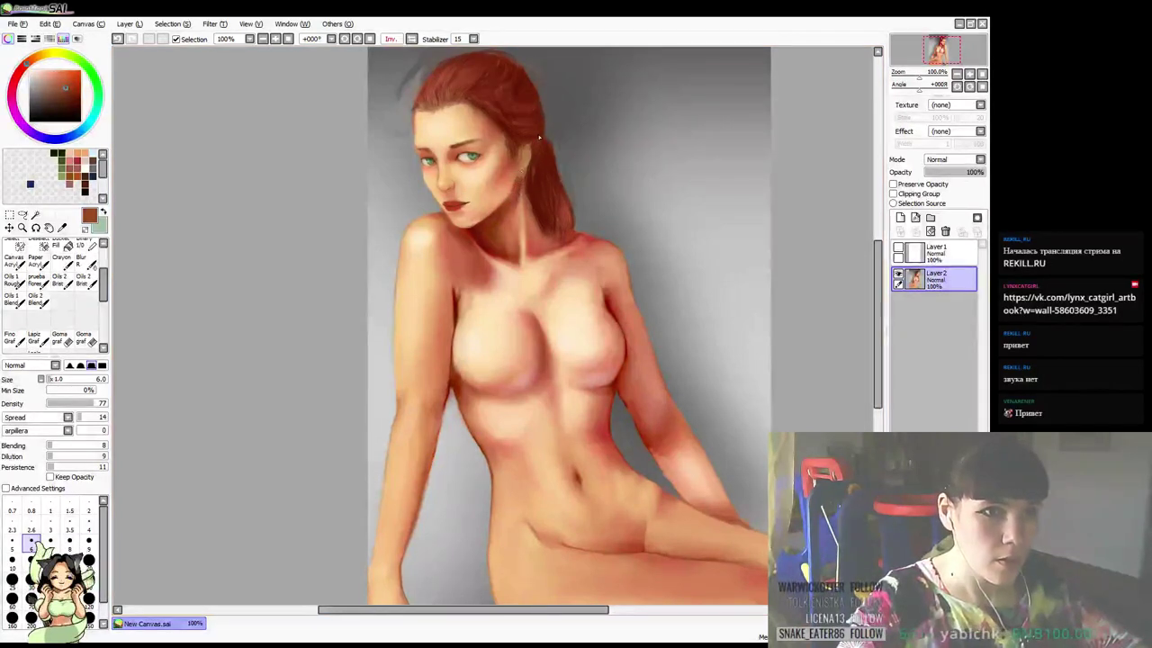
Repaint the ear and earlobe with sampled tan and light skin tones
alt+click(513, 173)
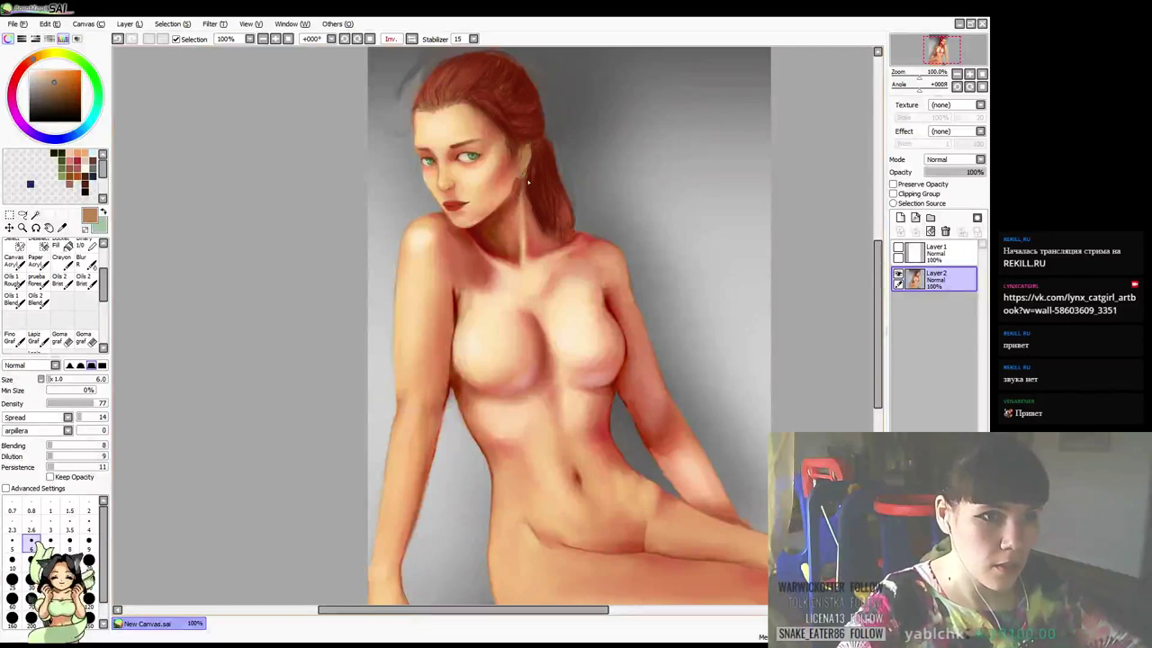
alt+click(482, 192)
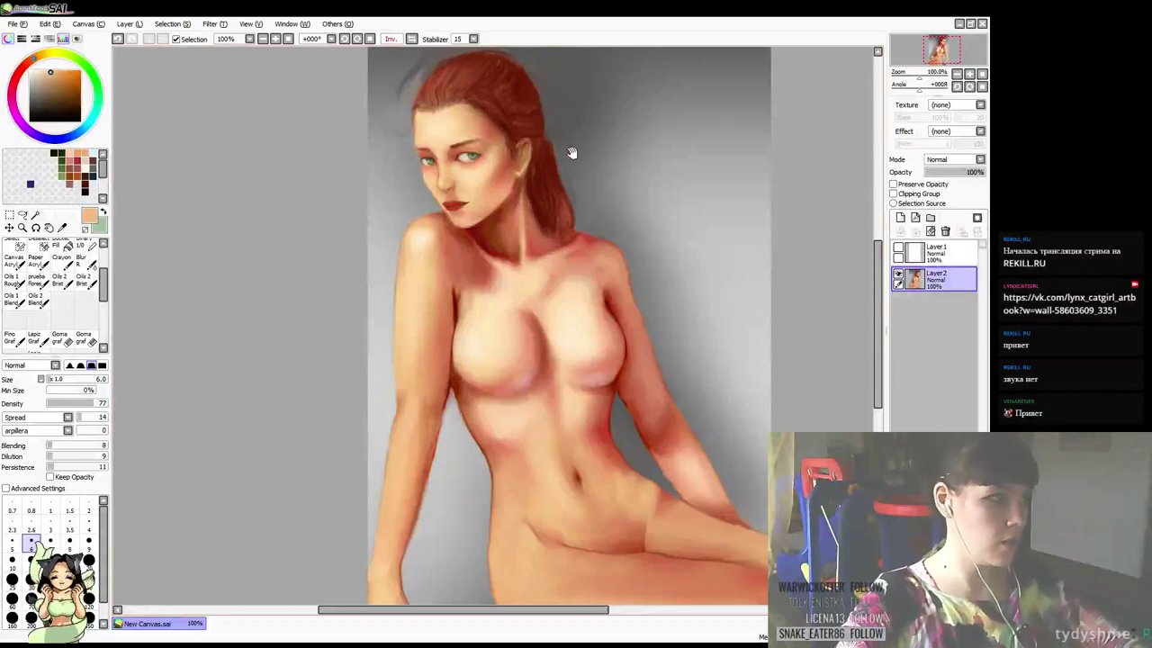
drag(587, 180, 507, 189)
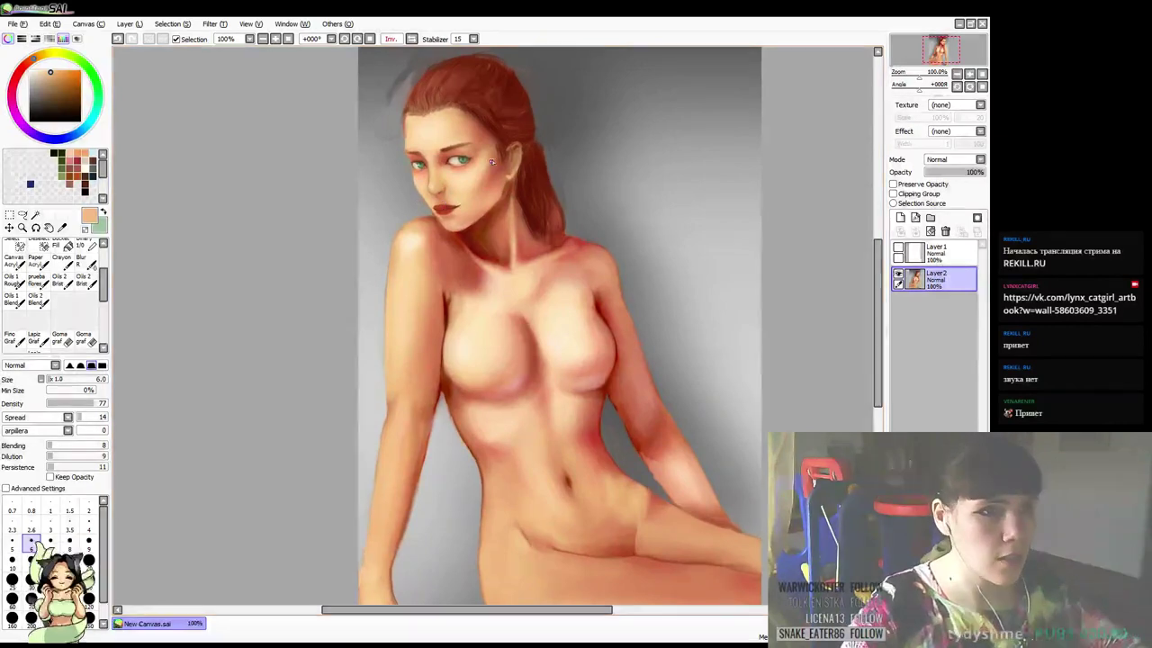
scroll(561, 272, up, 1)
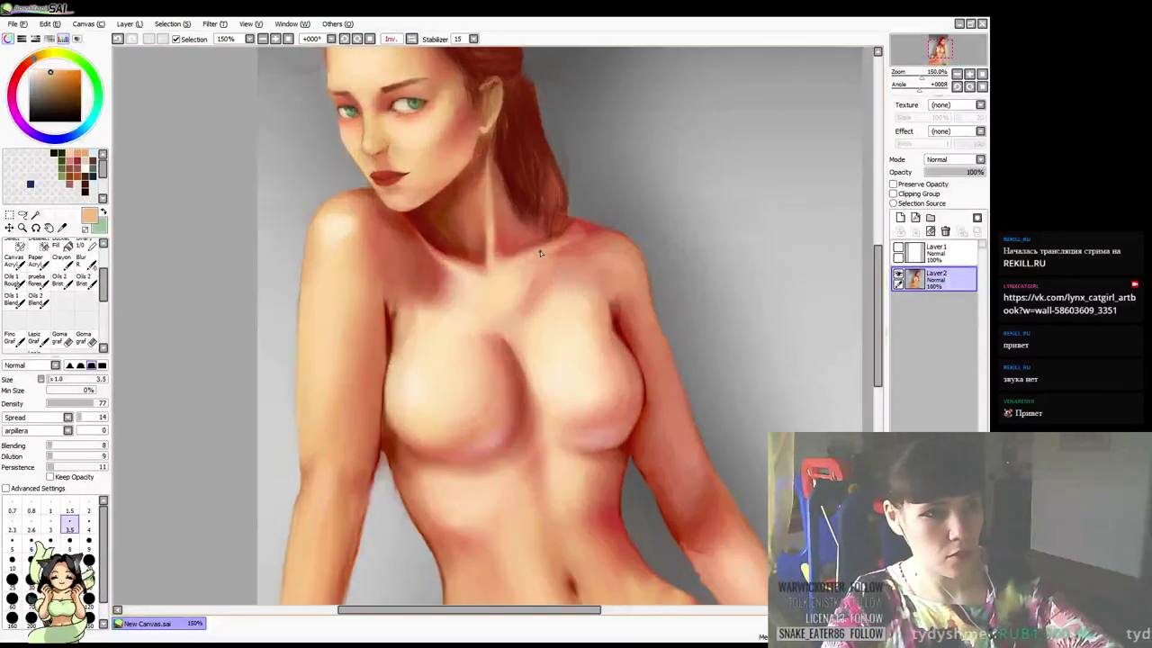
drag(431, 172, 472, 159)
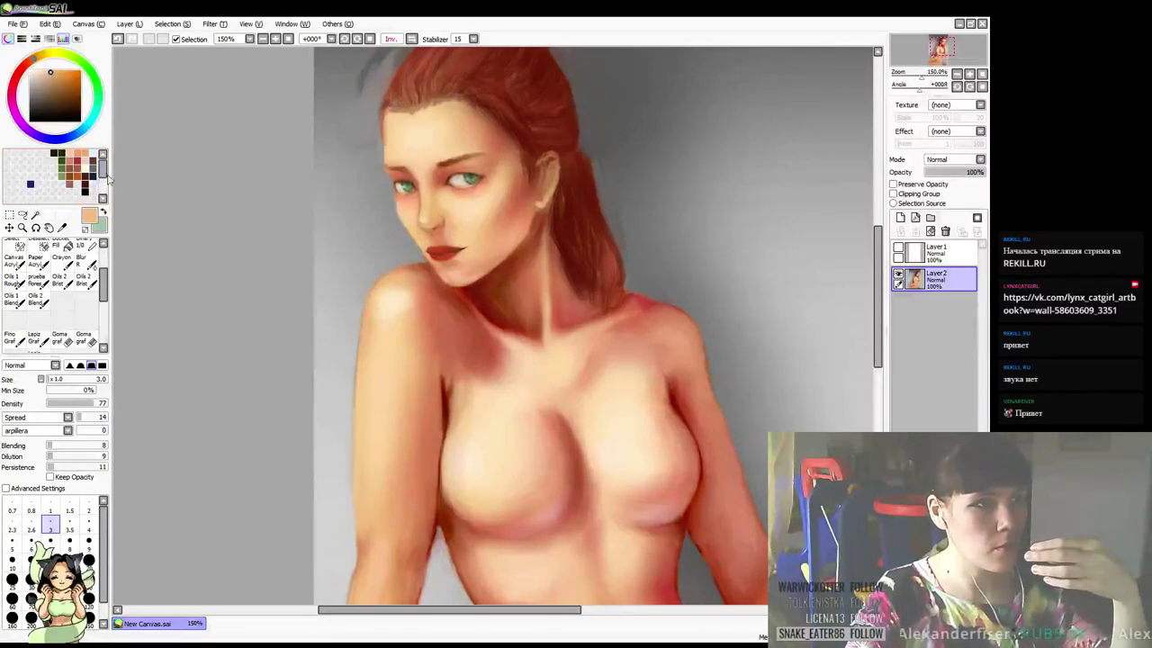
Enlarge the brush to size 12 and tint the skin under the eyes with sampled orange-brown
key(bracketright)
key(bracketright)
key(bracketright)
key(bracketright)
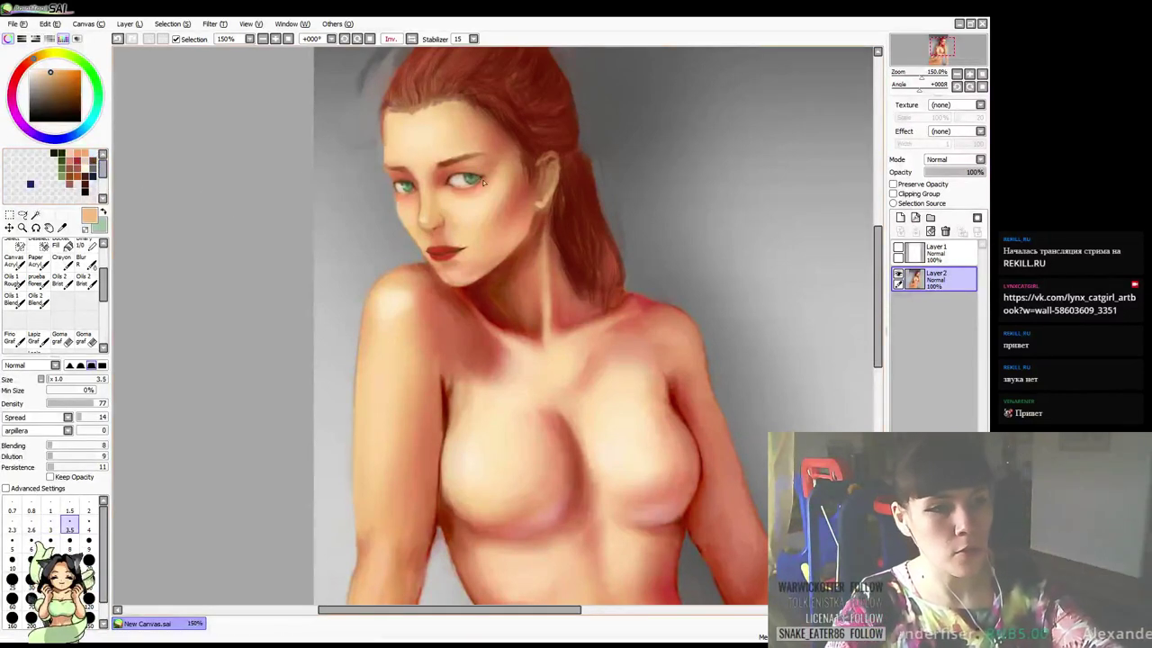
key(bracketright)
key(bracketright)
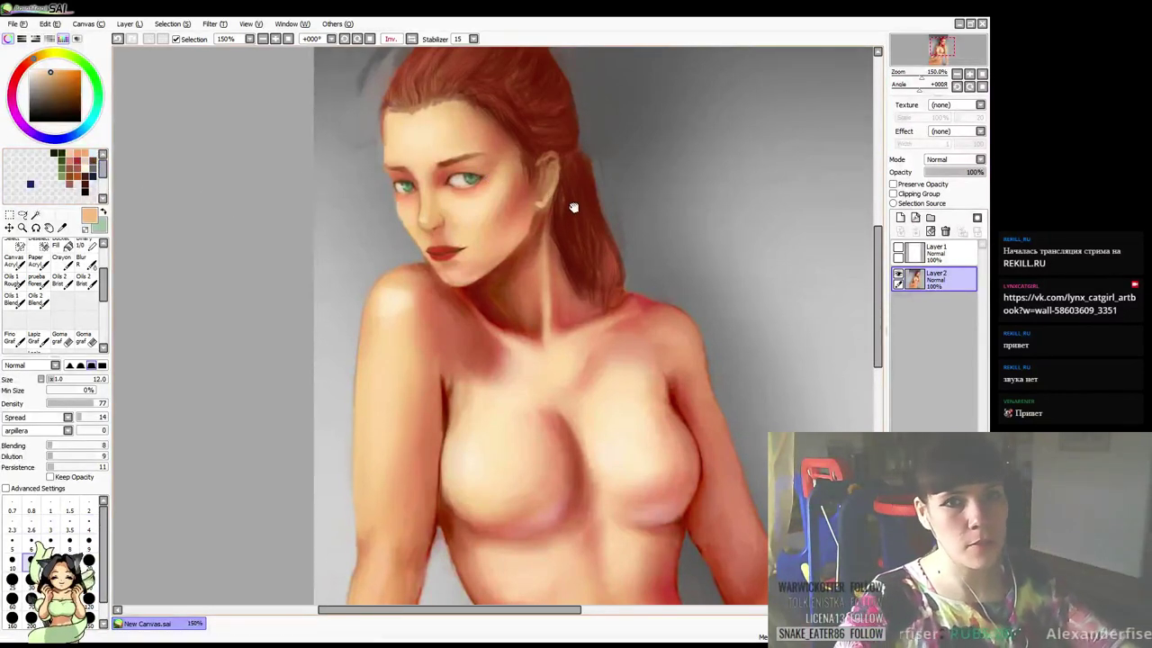
drag(573, 206, 596, 204)
alt+click(543, 209)
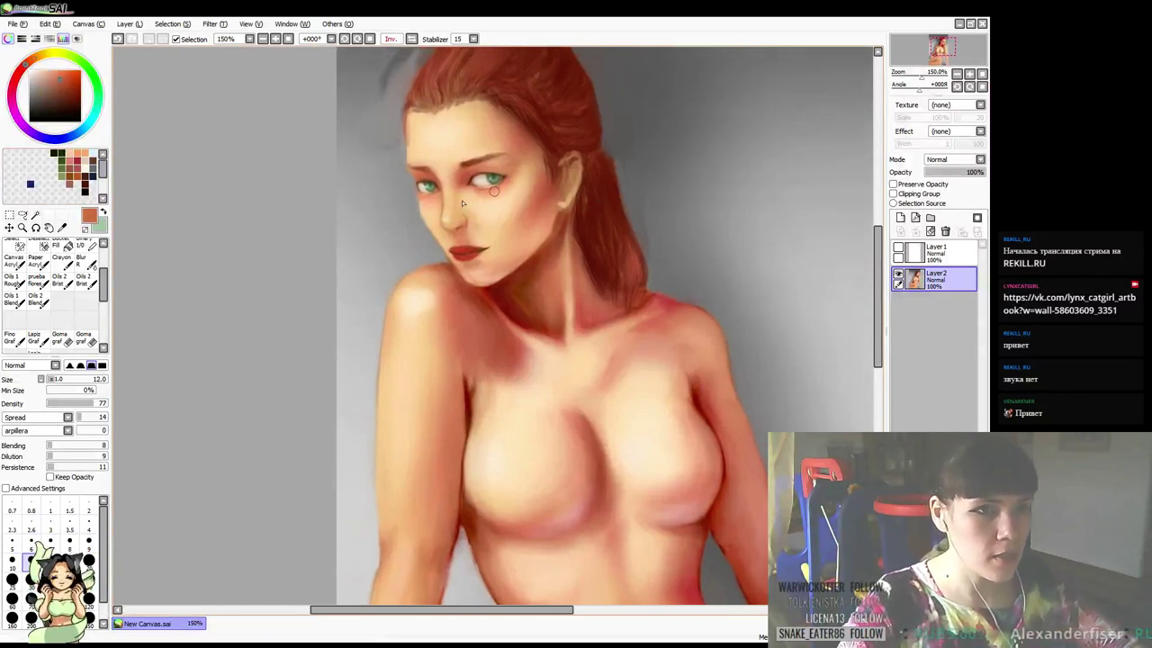
Choose a saturated red and tint the nose with it at brush size 40
click(21, 69)
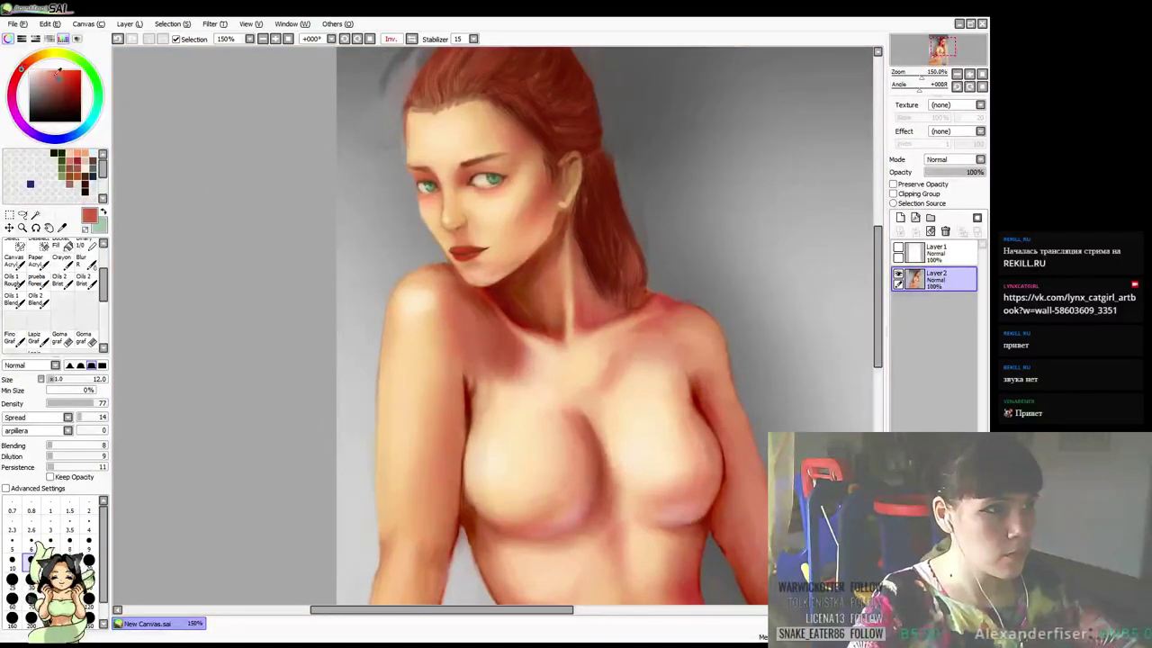
click(69, 77)
key(bracketright)
key(bracketright)
key(bracketright)
key(bracketright)
key(bracketright)
key(bracketright)
key(bracketright)
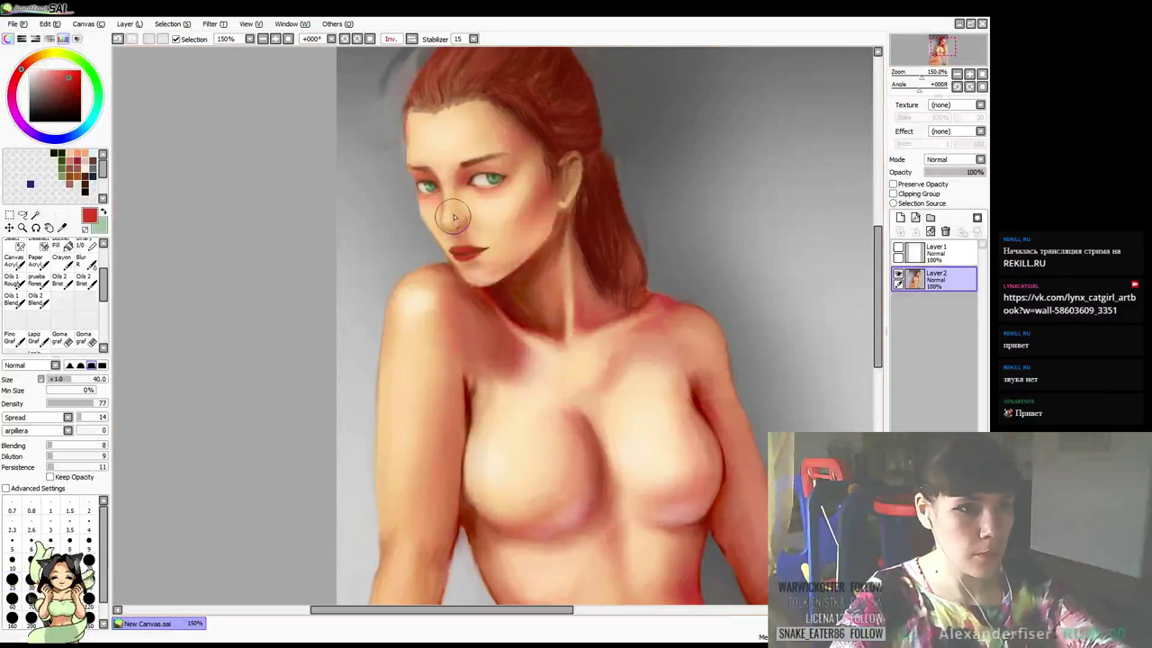
drag(451, 215, 447, 218)
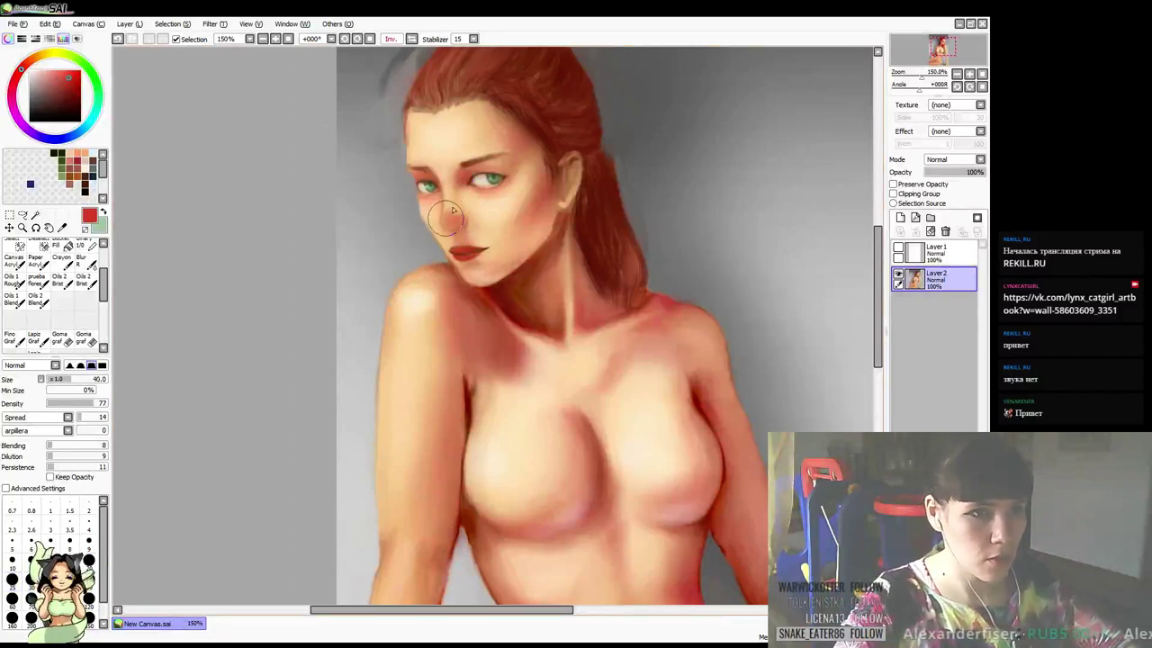
Reduce the brush to size 12 and work the reddish tint into the nose, sampling orange-red from it at size 9
key(bracketleft)
key(bracketleft)
key(bracketleft)
key(bracketleft)
key(bracketleft)
key(bracketleft)
key(bracketleft)
key(bracketleft)
key(bracketleft)
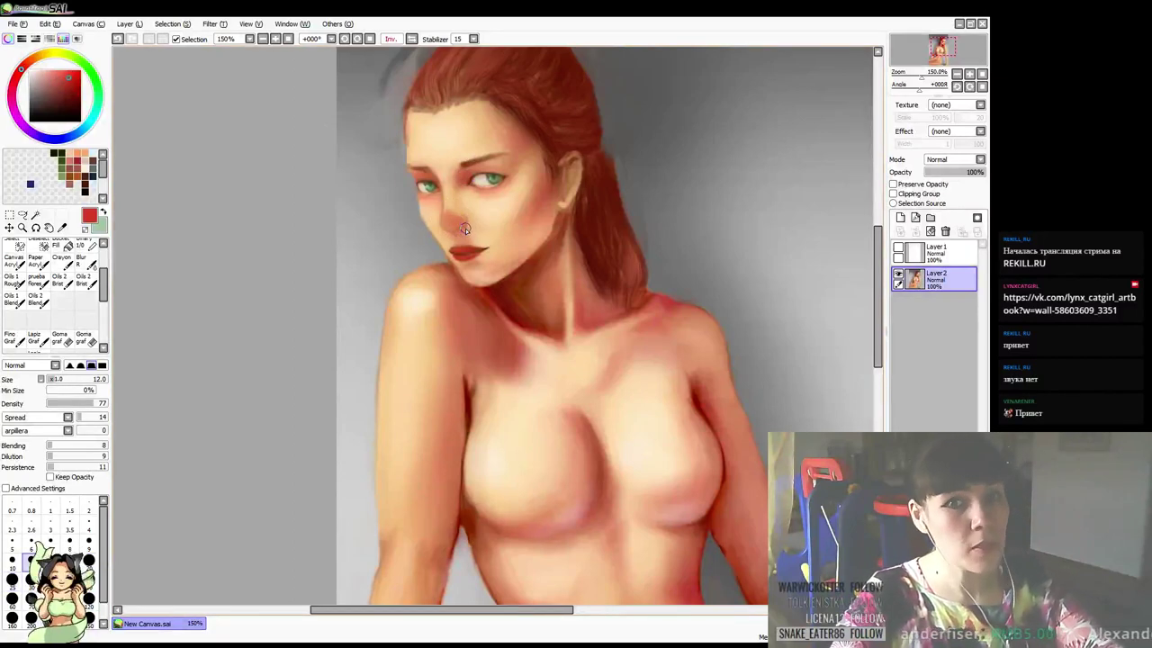
drag(490, 231, 444, 206)
right_click(451, 218)
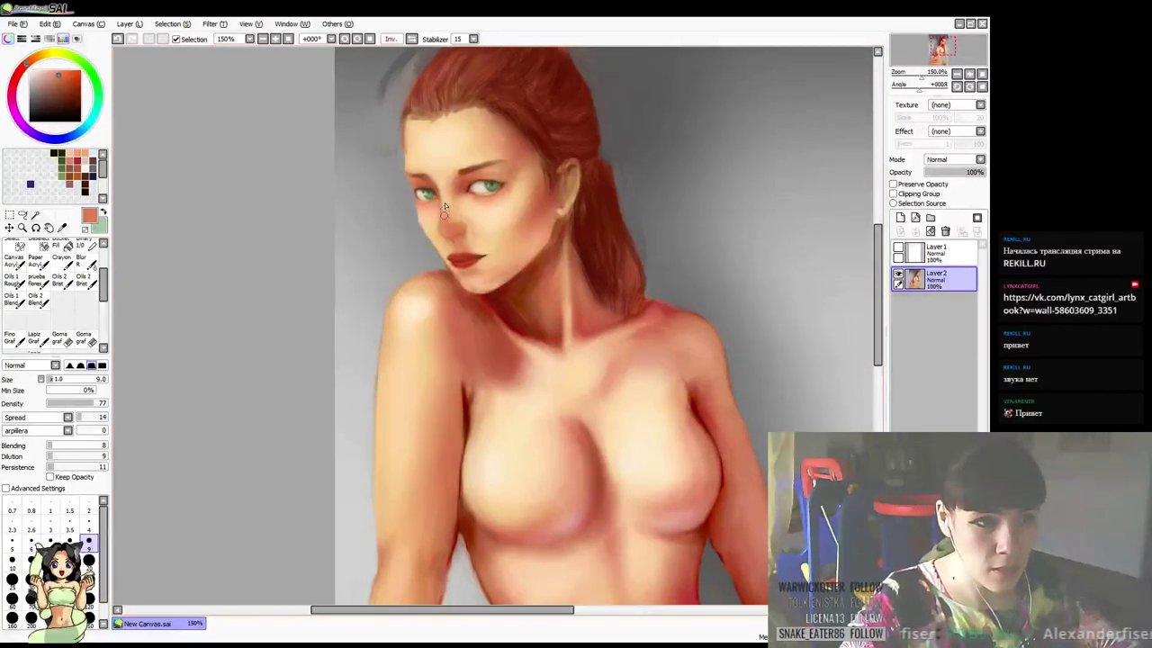
Reduce the brush to size 2.6 and refine the nose's outer edge with sampled light skin and orange-red tones
alt+click(445, 144)
key(bracketleft)
key(bracketleft)
key(bracketleft)
key(bracketleft)
key(bracketleft)
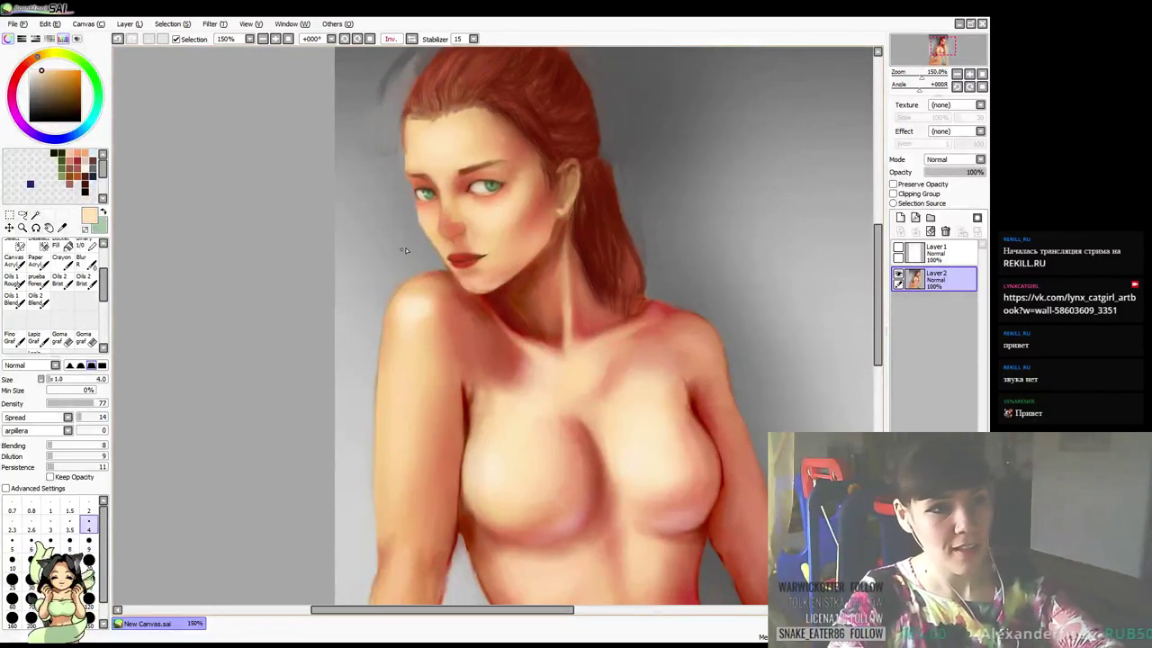
alt+click(442, 223)
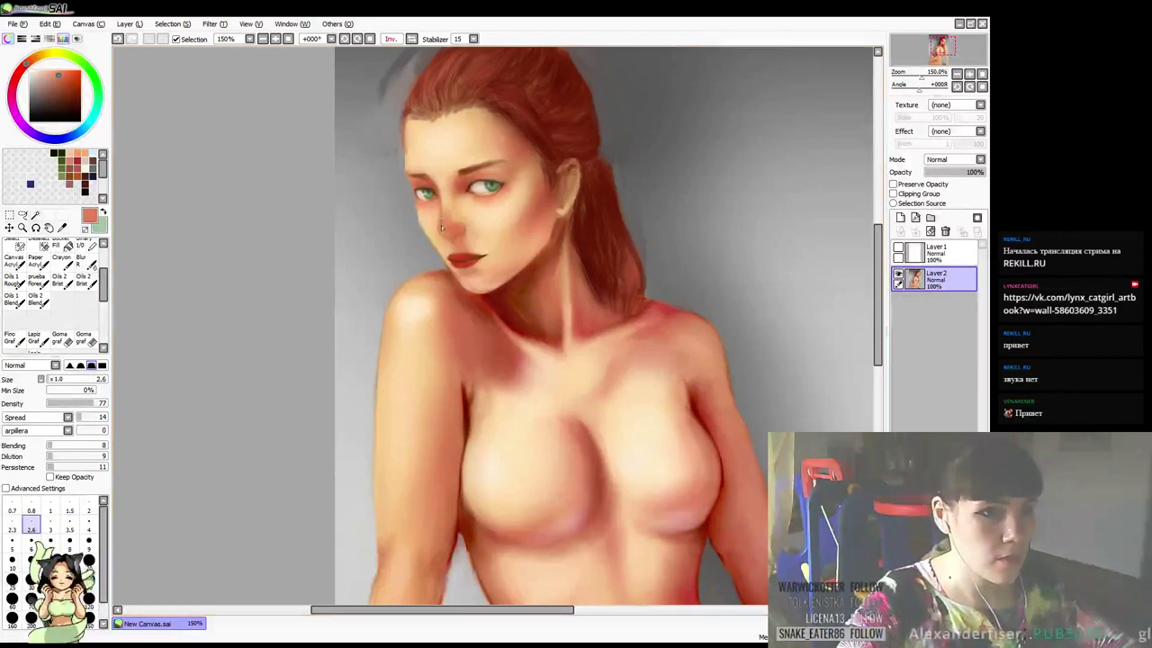
drag(440, 222, 439, 236)
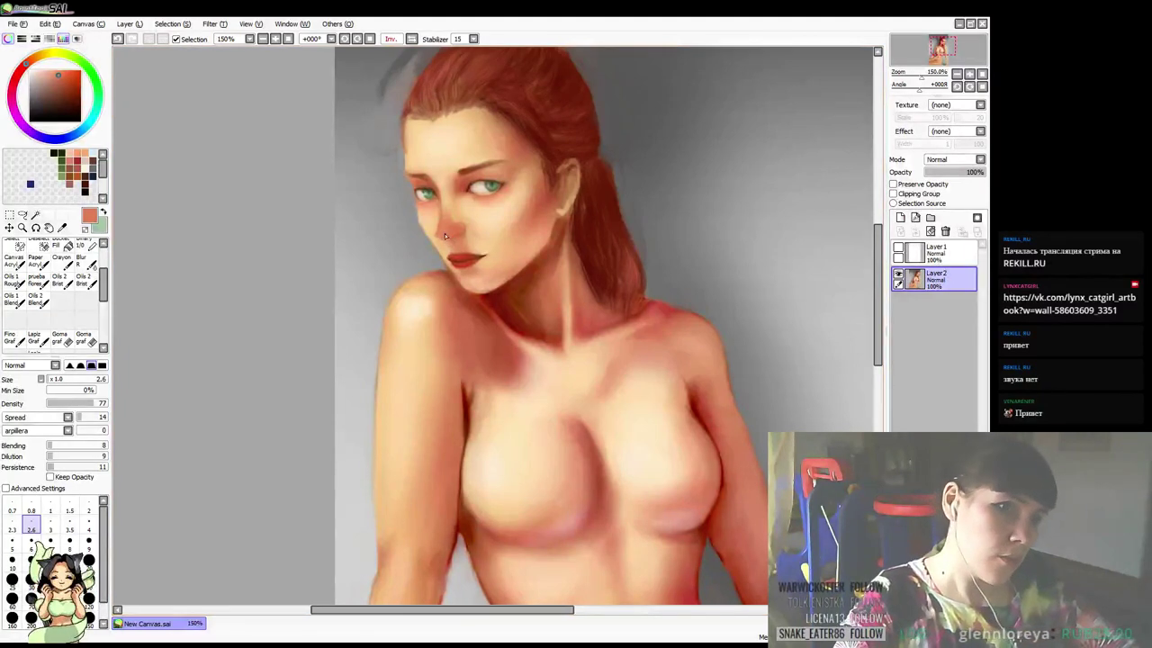
Shape the nose tip and nostrils with sampled light skin, orange-red and lip-red tones, undoing and repainting one stroke
alt+click(435, 233)
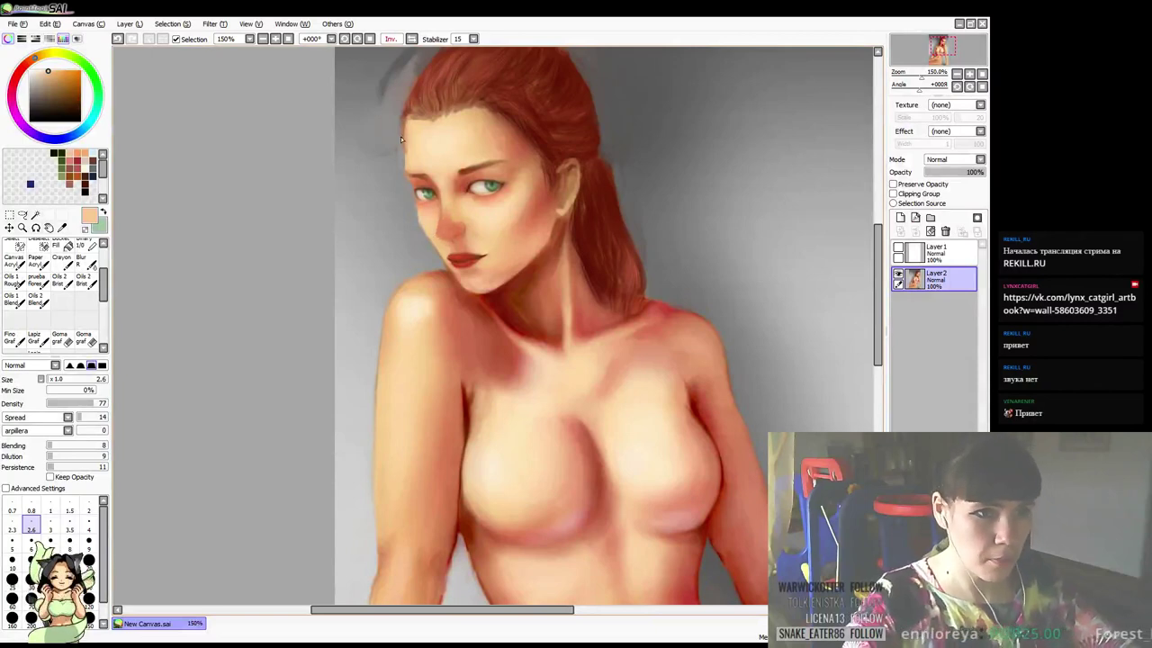
alt+click(444, 230)
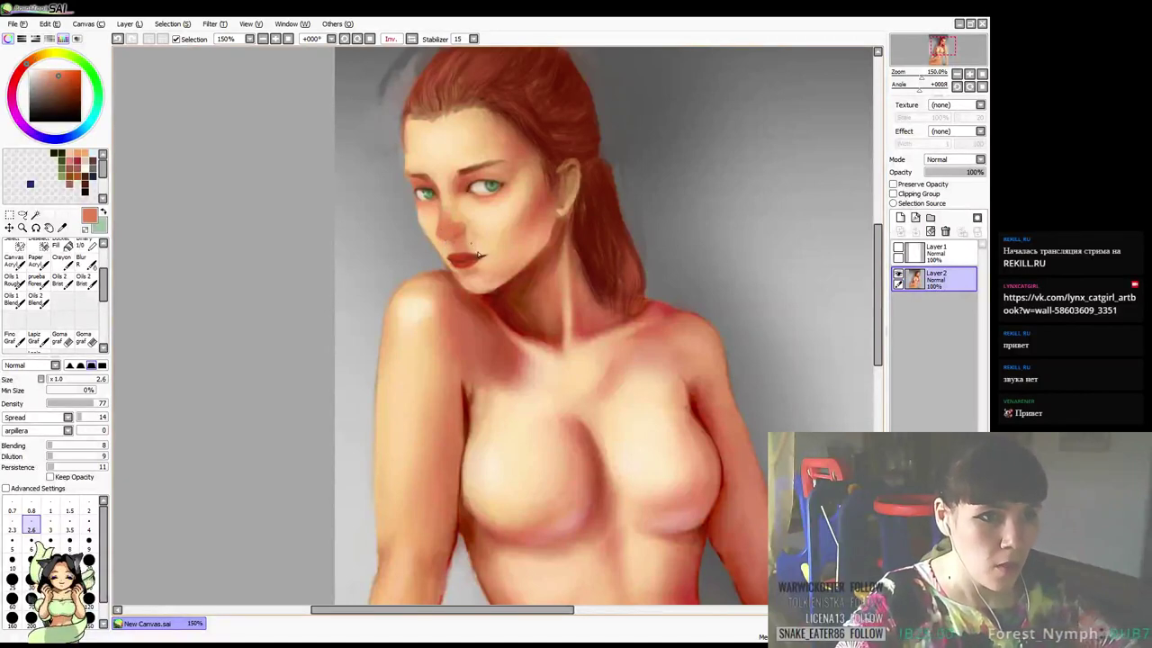
alt+click(467, 251)
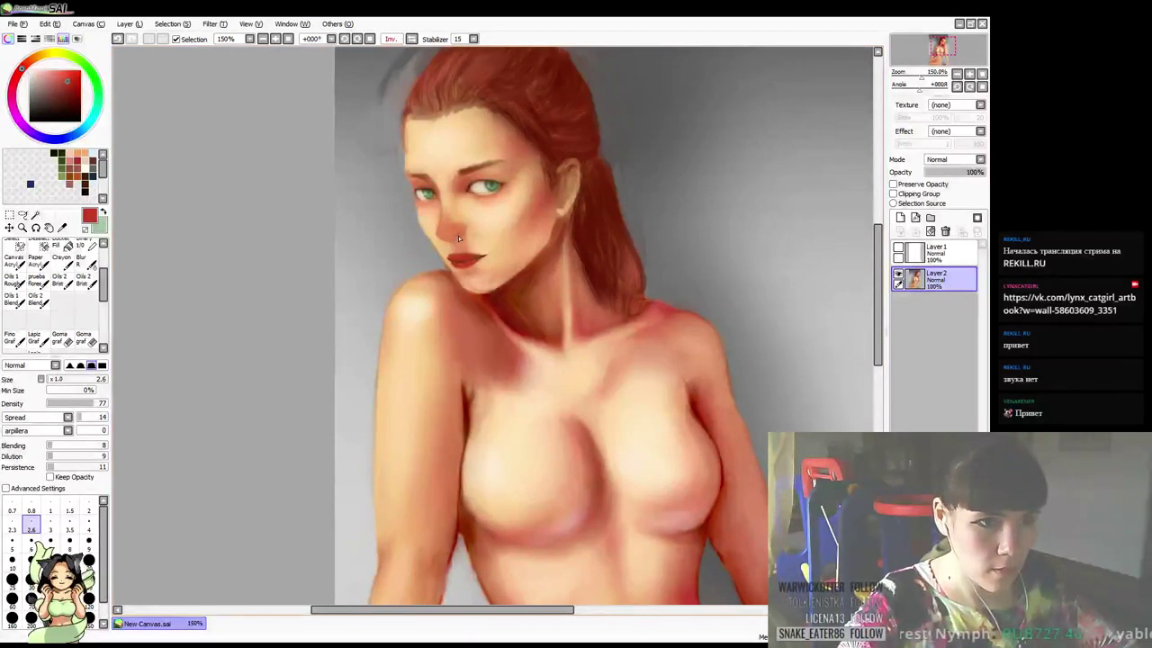
alt+click(460, 232)
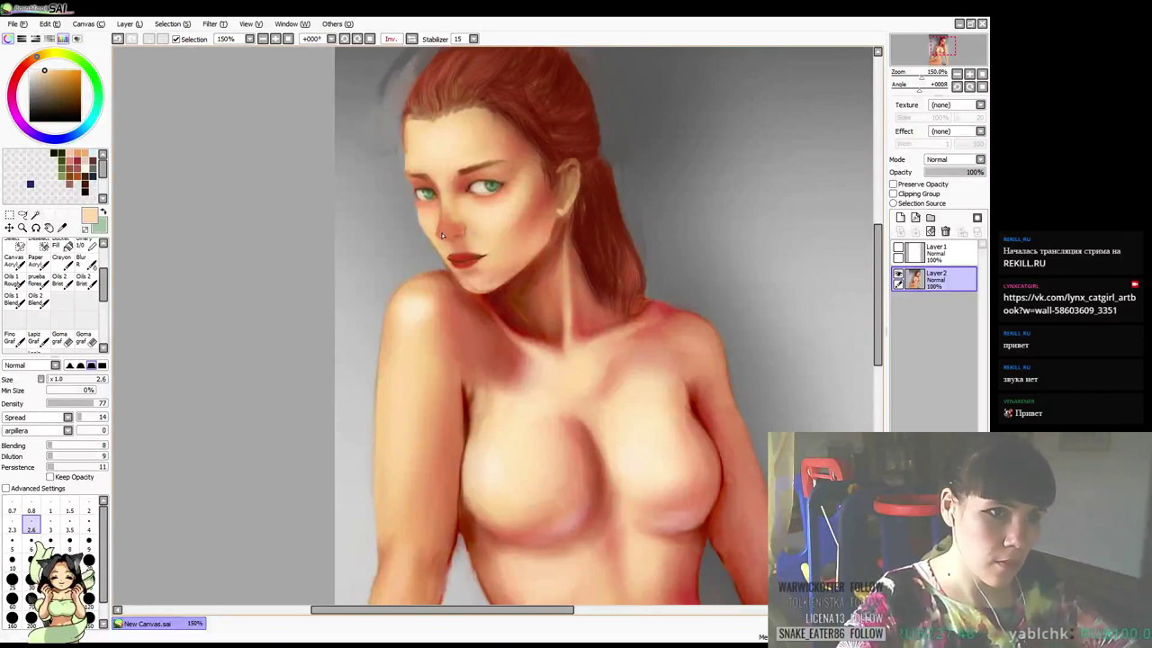
key(ctrl+z)
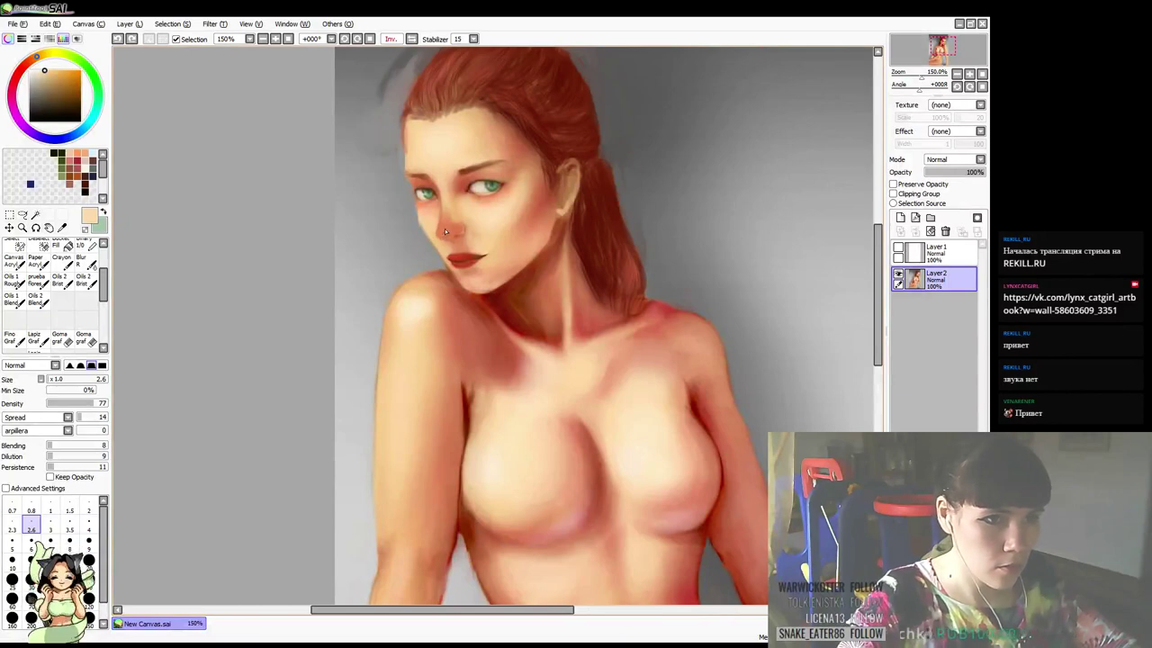
drag(449, 219, 442, 234)
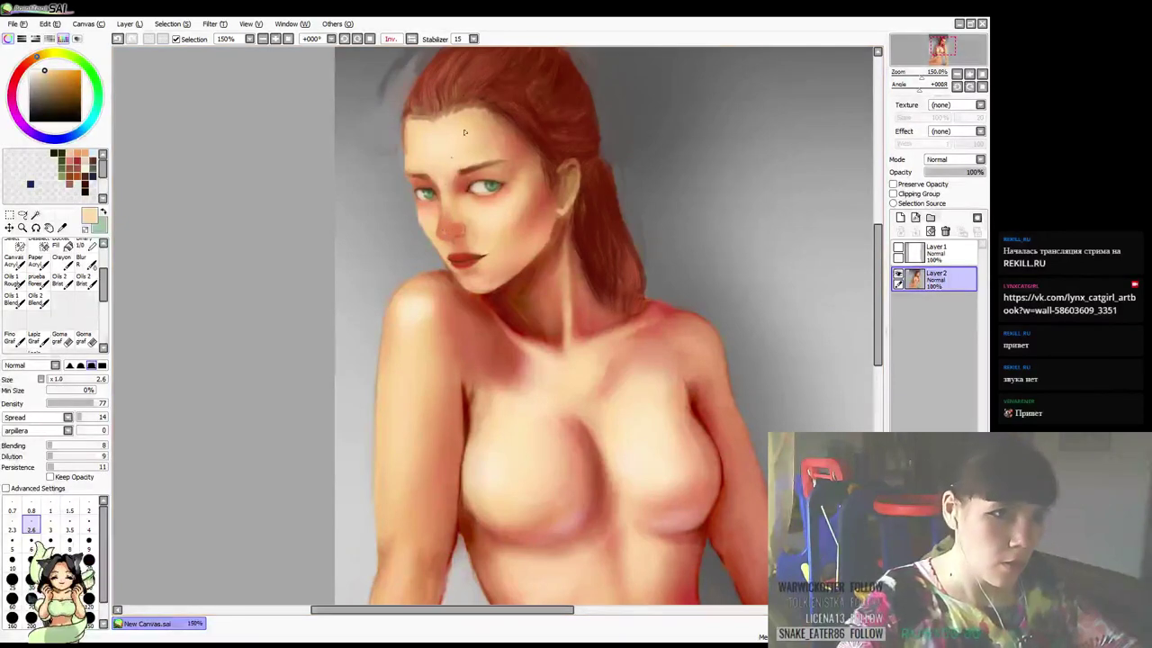
Enlarge the brush to size 3.5 and touch up the skin around the near eye with reddish brown sampled from its eyelid
drag(519, 180, 531, 169)
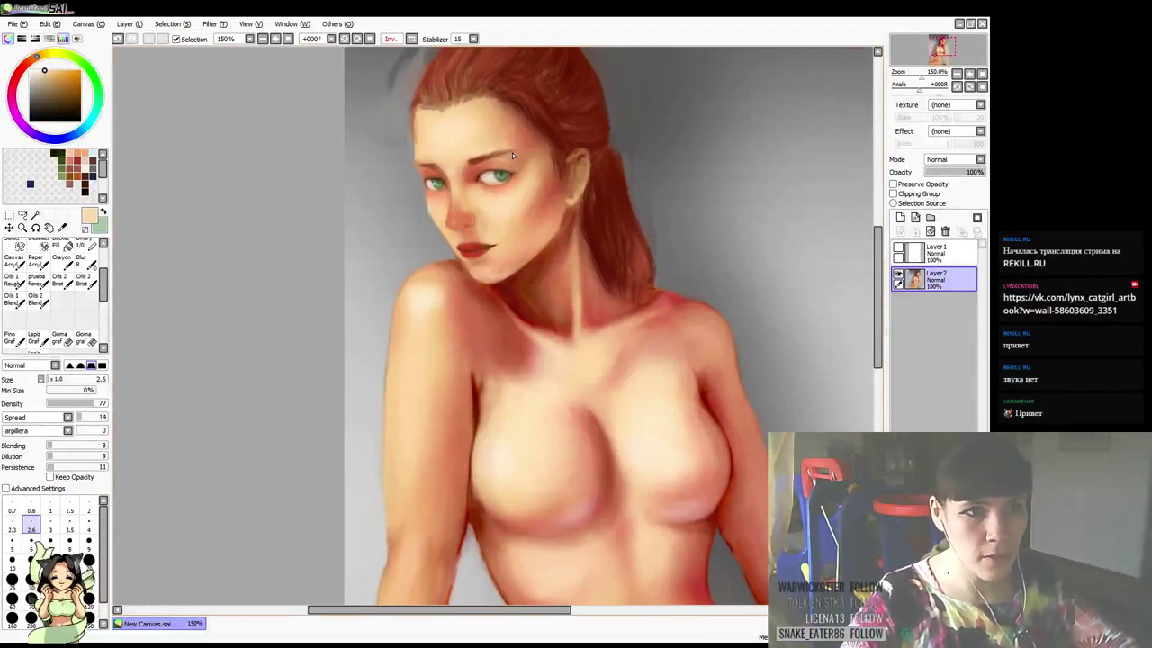
drag(519, 236, 494, 260)
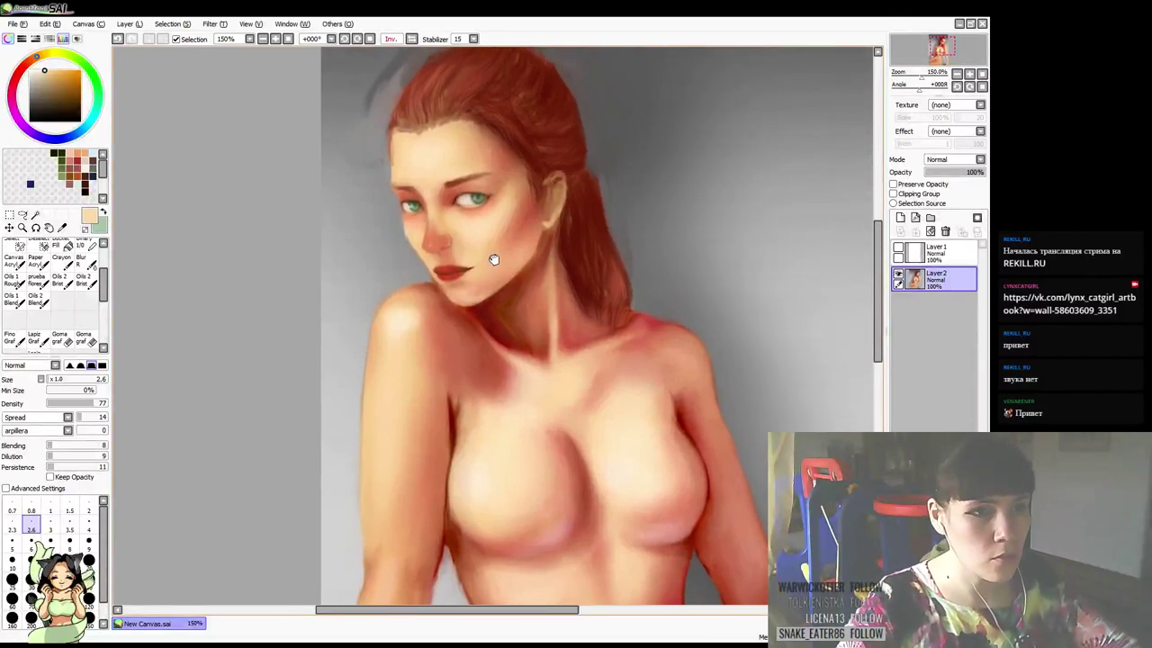
key(bracketright)
mouse_move(511, 218)
mouse_down()
mouse_move(504, 231)
mouse_move(499, 211)
mouse_up()
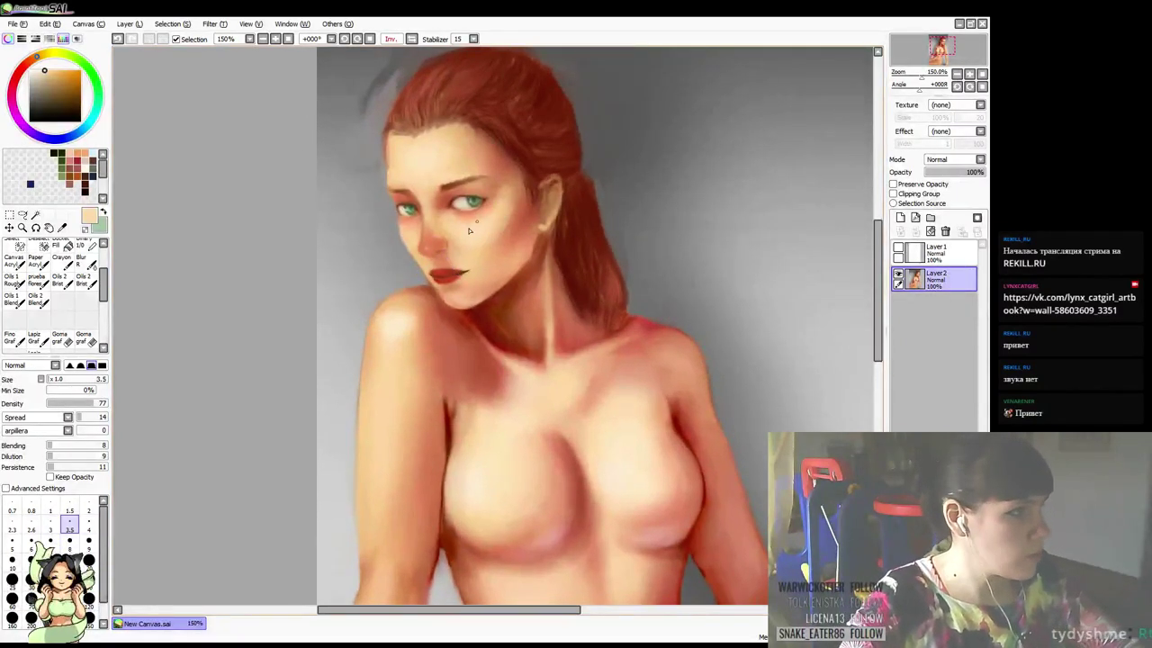
alt+click(455, 190)
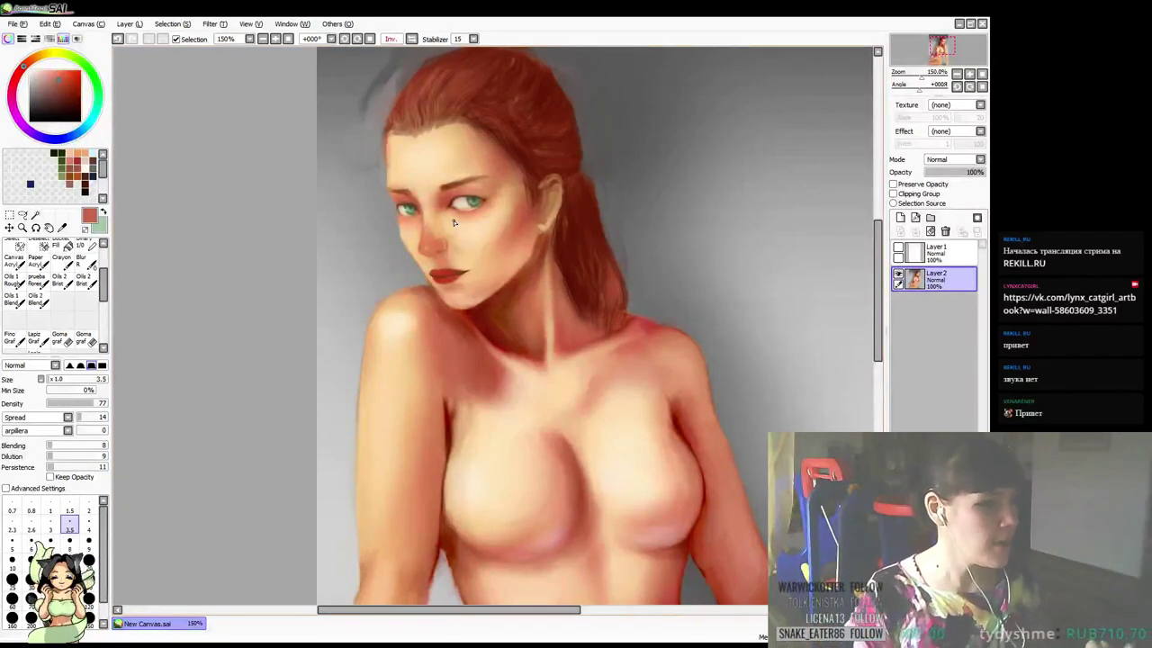
drag(519, 207, 510, 215)
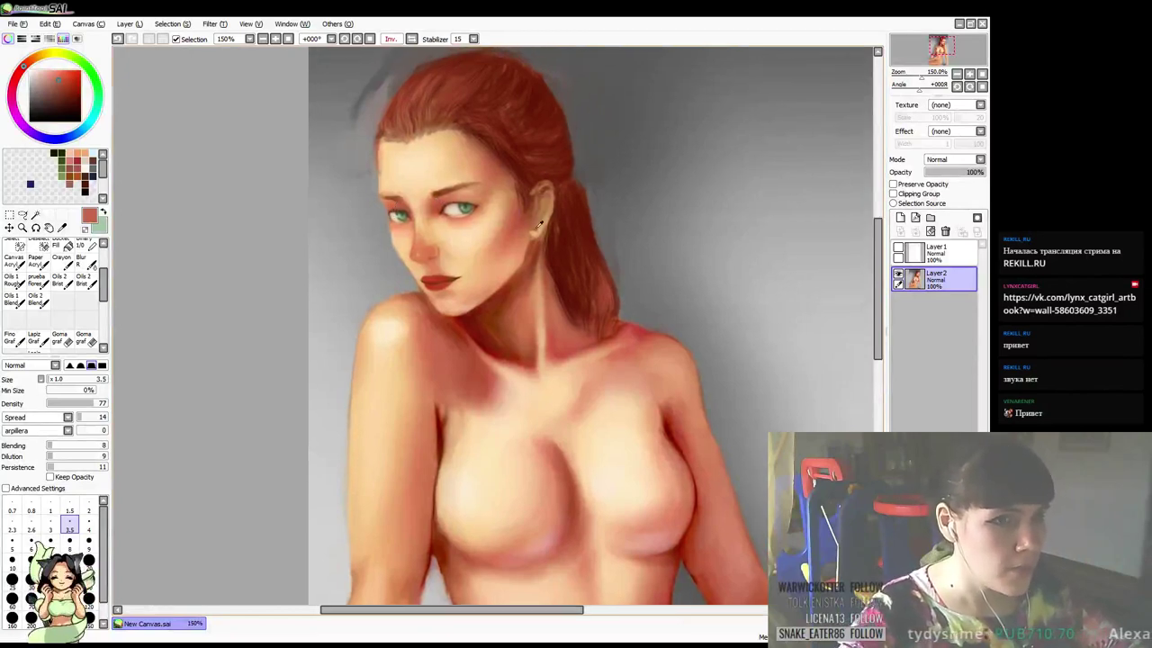
Choose a very dark red and work it into the eye outlines at brush sizes 2.3 and 4
click(81, 103)
key([)
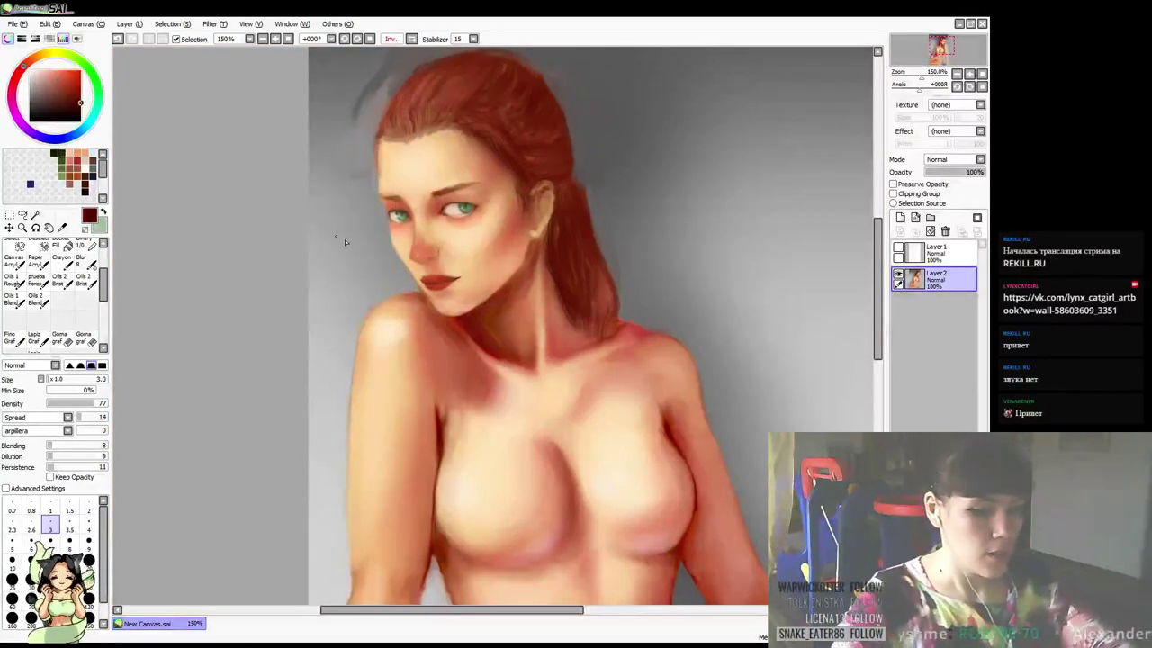
key([)
key([)
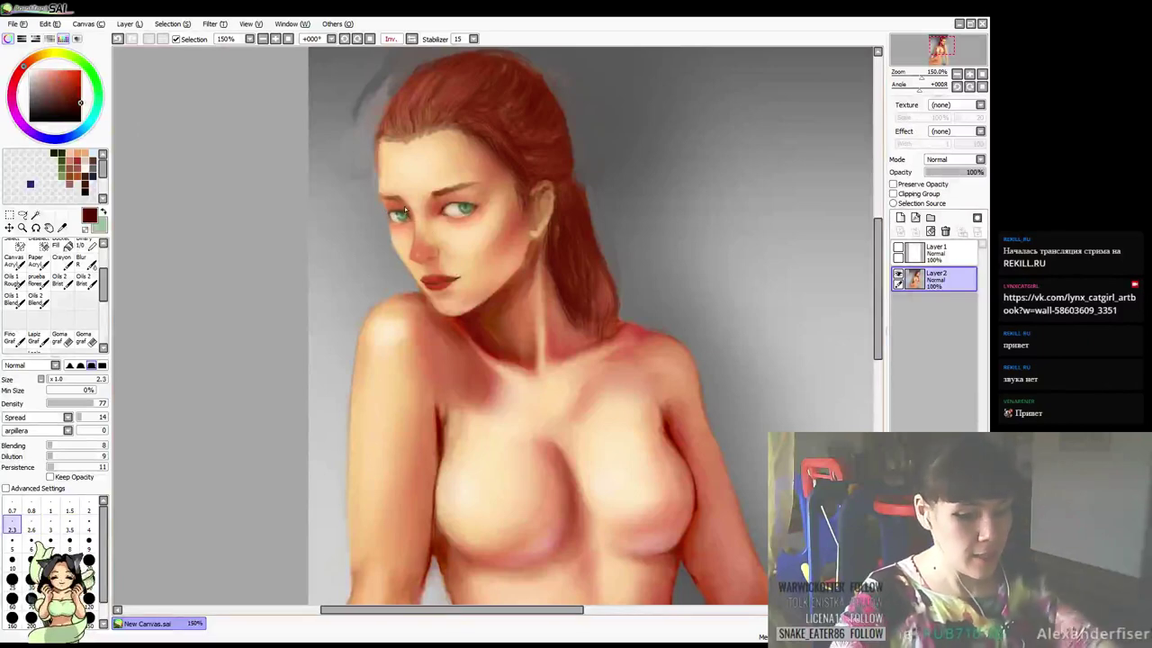
key(bracketright)
key(bracketright)
key(bracketright)
key(bracketright)
drag(514, 233, 516, 236)
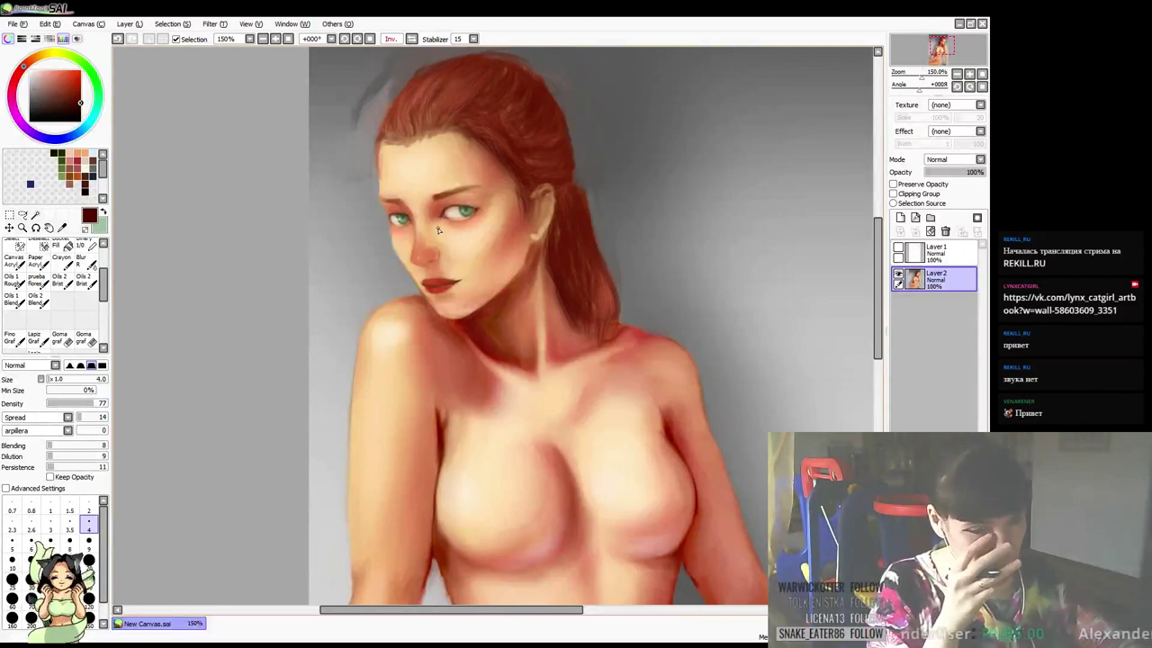
Tint the near eye's lower eyelid with a sampled red, a slightly lighter red and a sampled soft orange
right_click(501, 145)
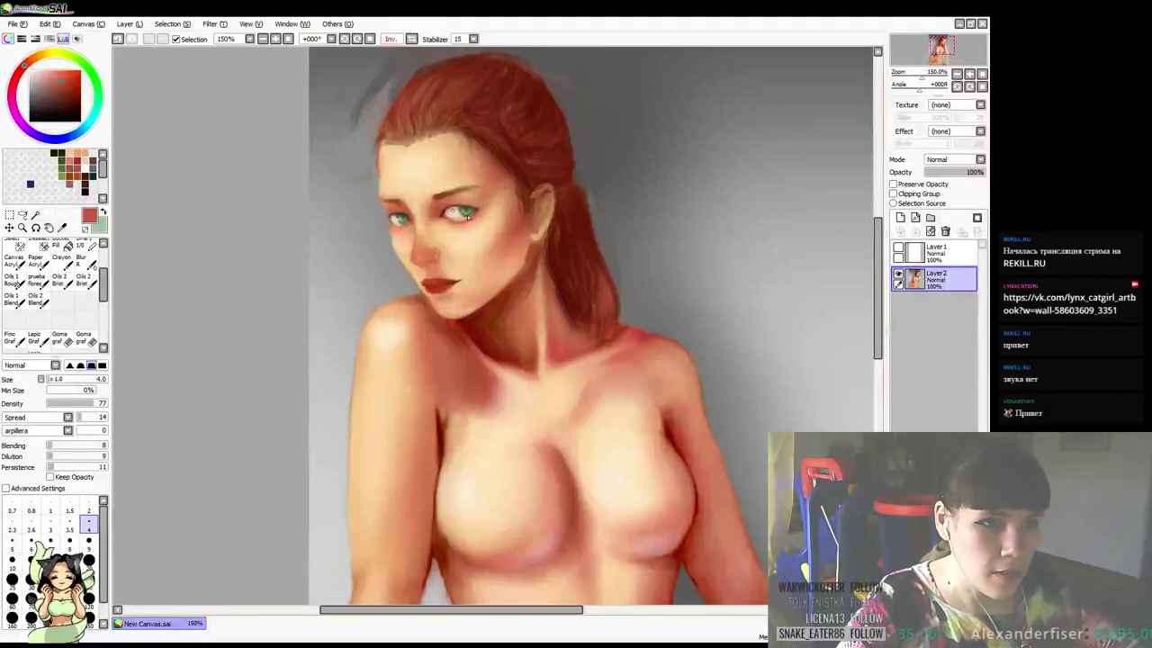
click(63, 77)
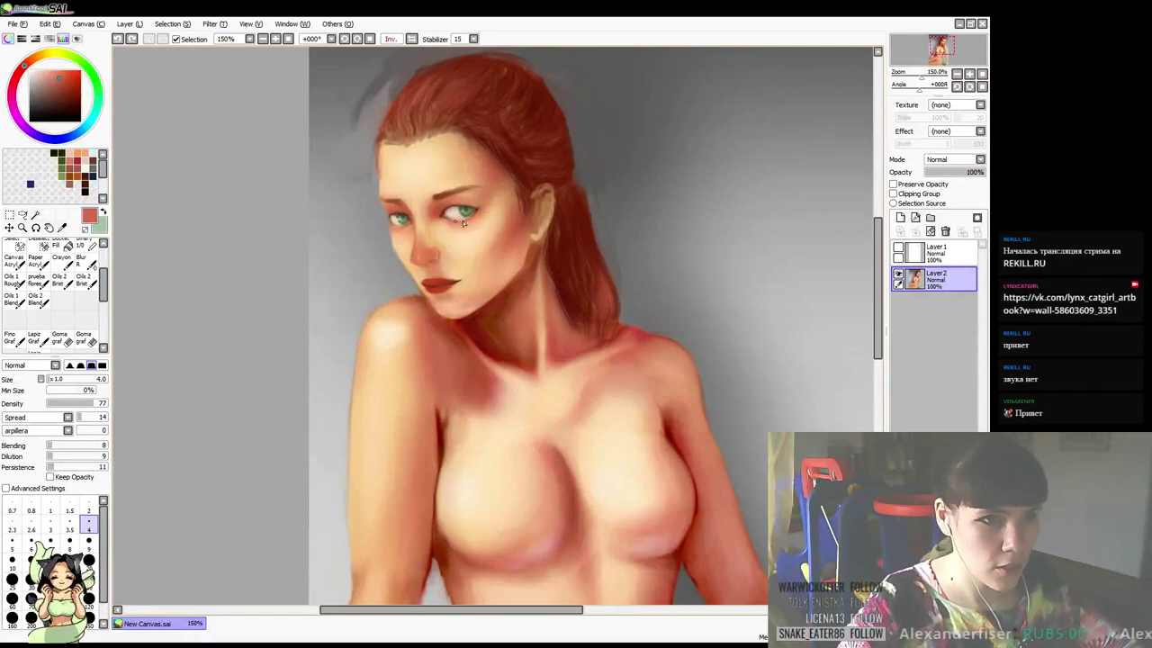
drag(459, 221, 451, 221)
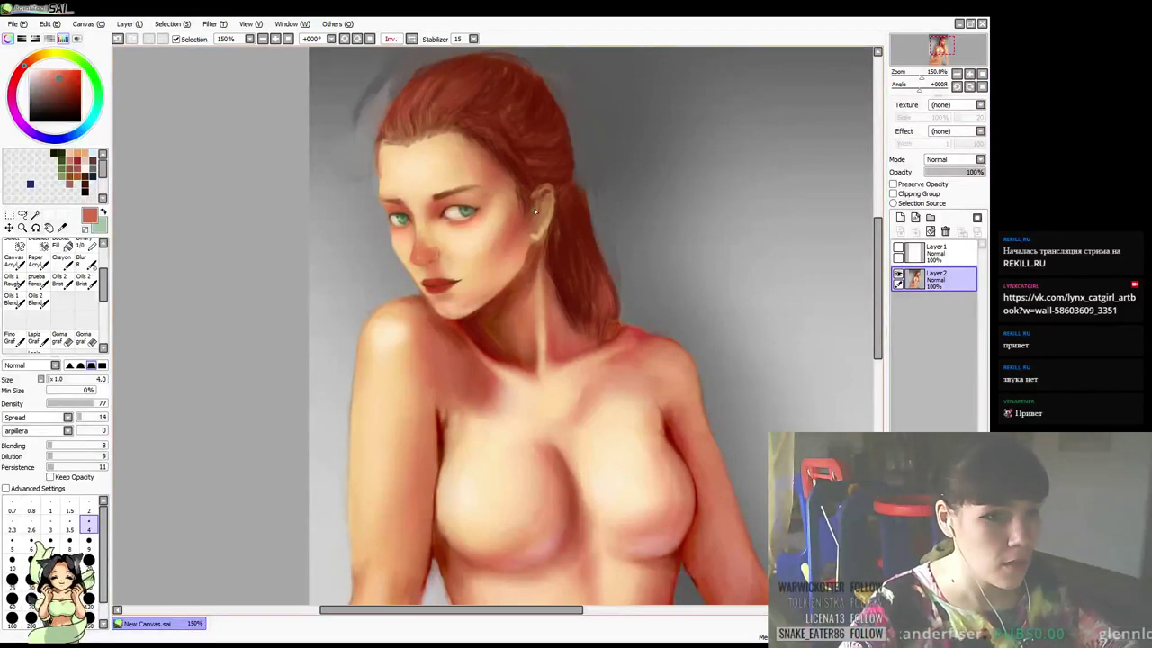
right_click(437, 231)
right_click(452, 223)
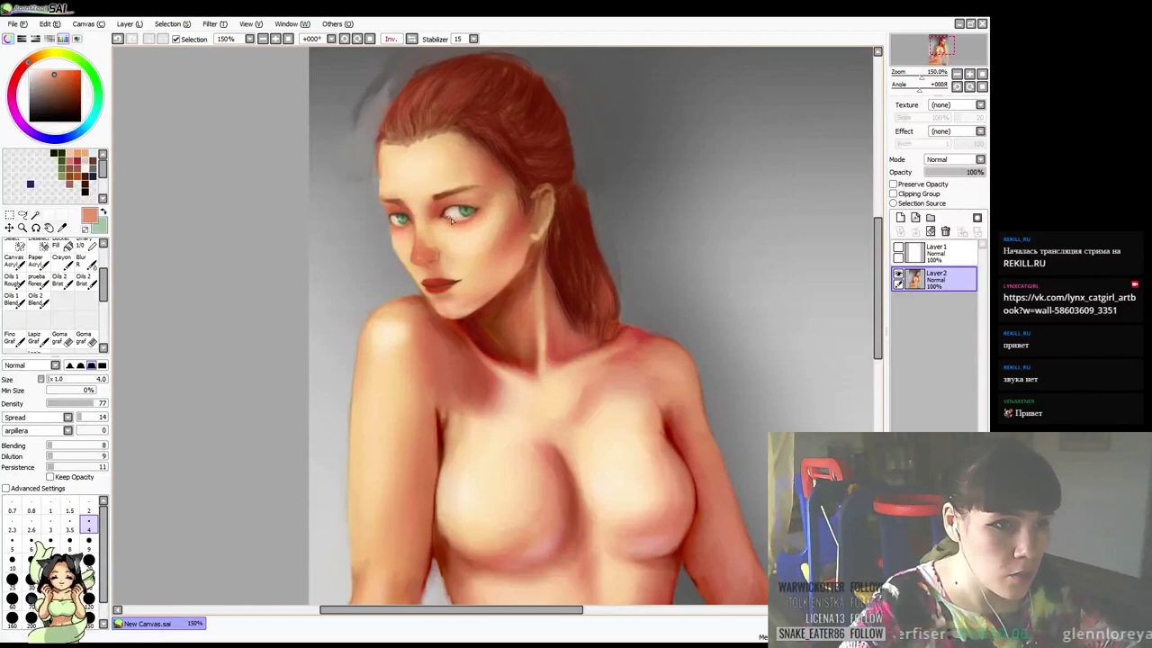
Refine the near eye's white and lower lid with sampled beige, brown and orange-red tones
alt+click(452, 215)
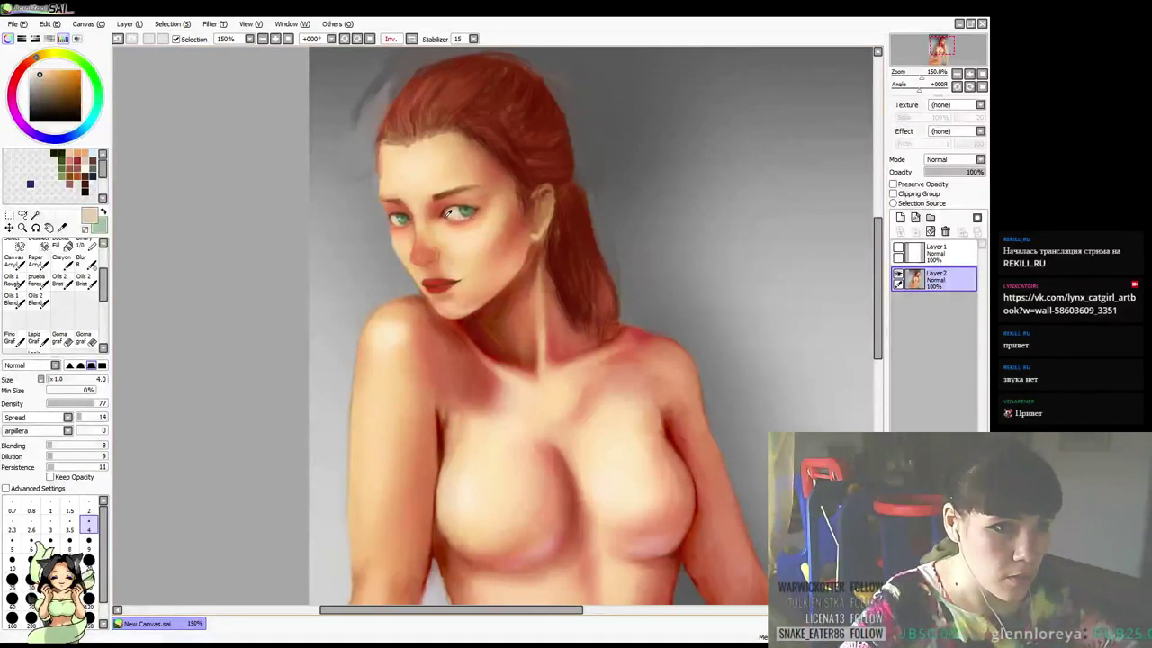
alt+click(447, 219)
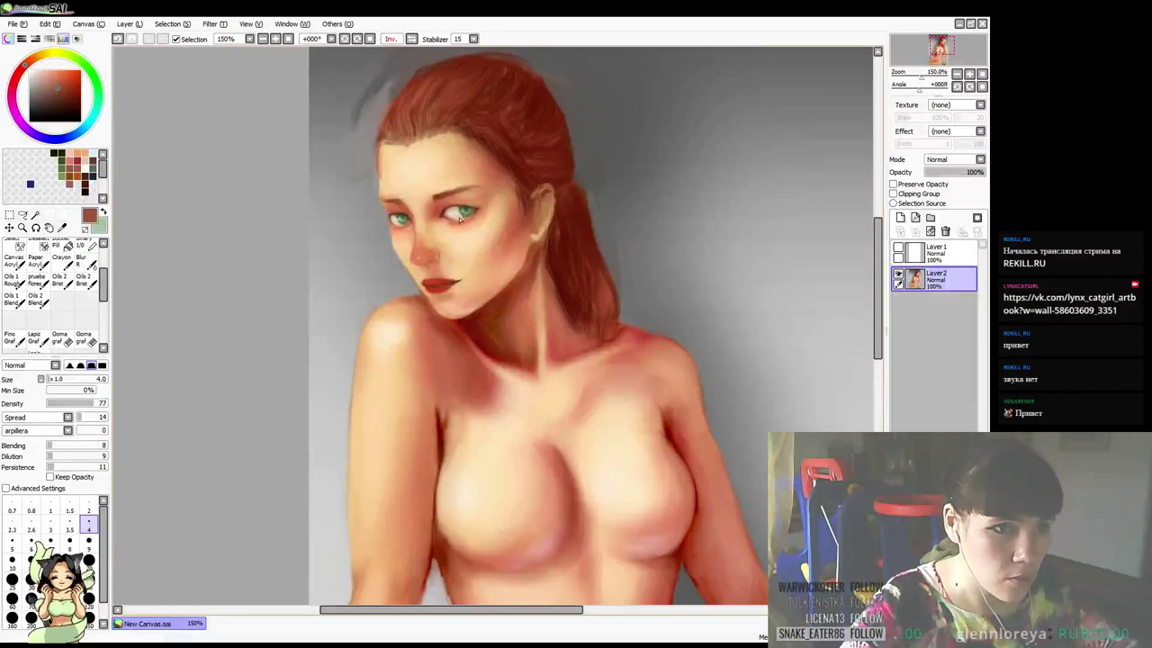
alt+click(465, 216)
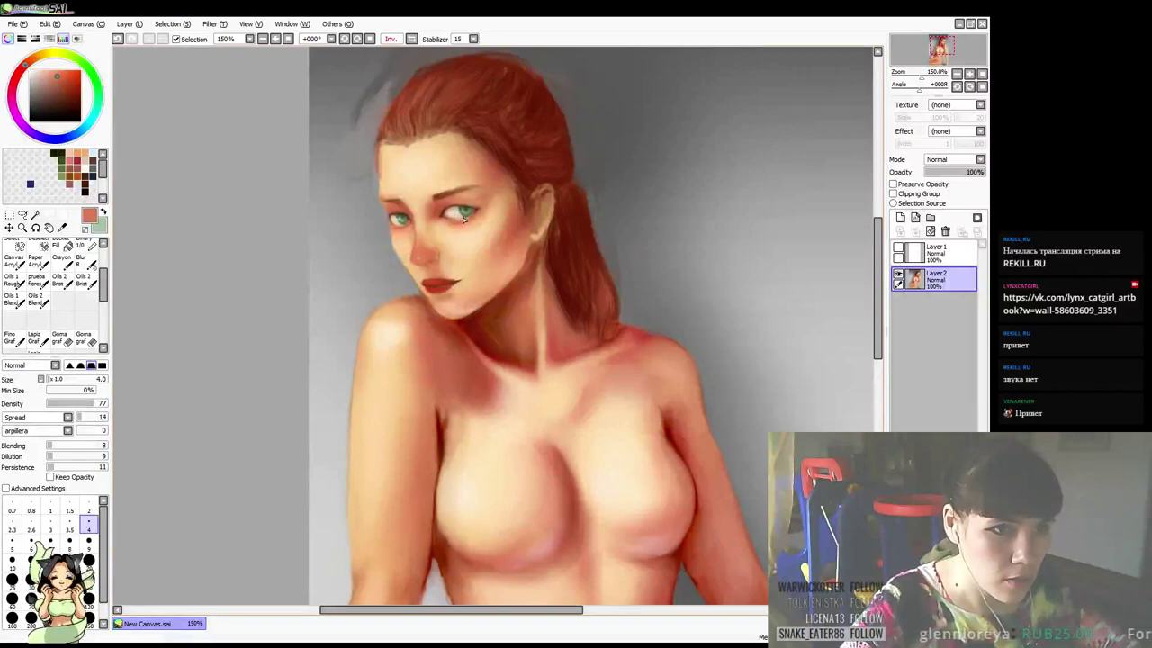
alt+click(468, 216)
key(bracketleft)
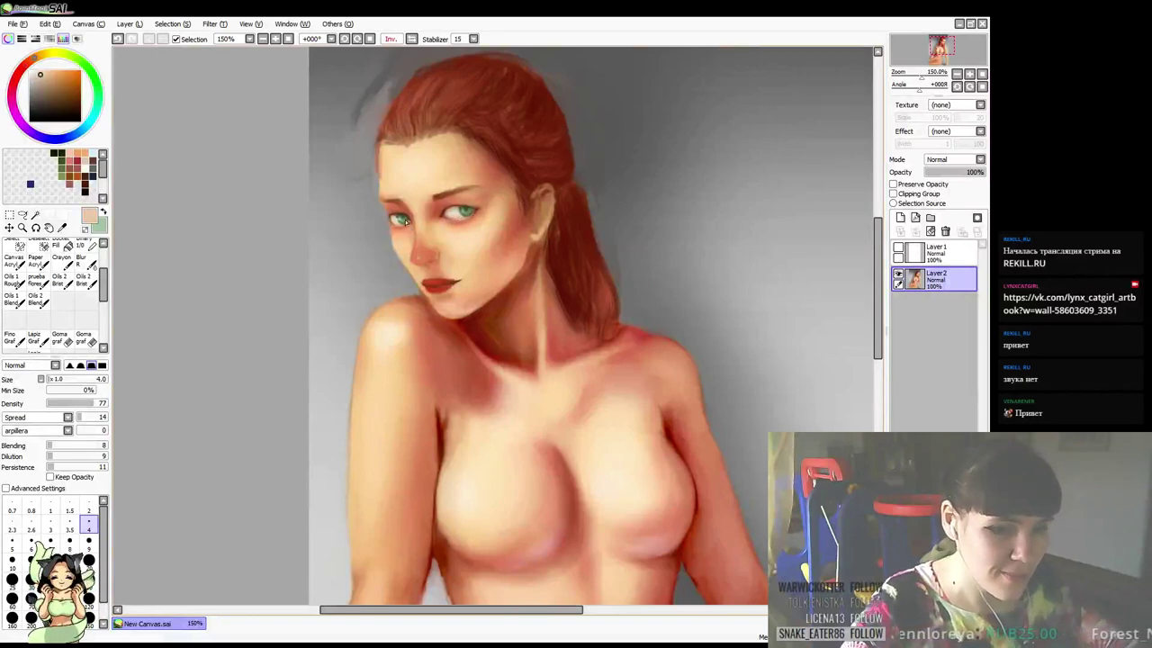
Detail both eyes at brush size 2.6, using a chosen very dark red for the outlines and sampled greens for the irises
drag(515, 185, 508, 191)
key(bracketleft)
key(bracketleft)
drag(69, 93, 74, 107)
click(24, 65)
click(80, 101)
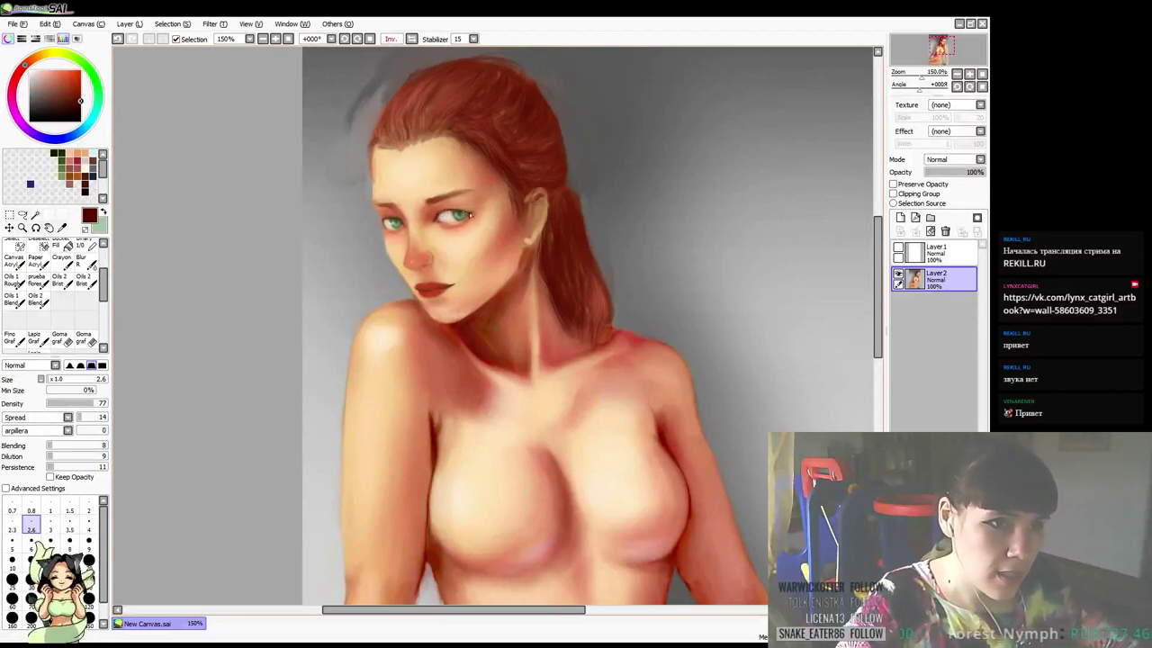
alt+click(401, 225)
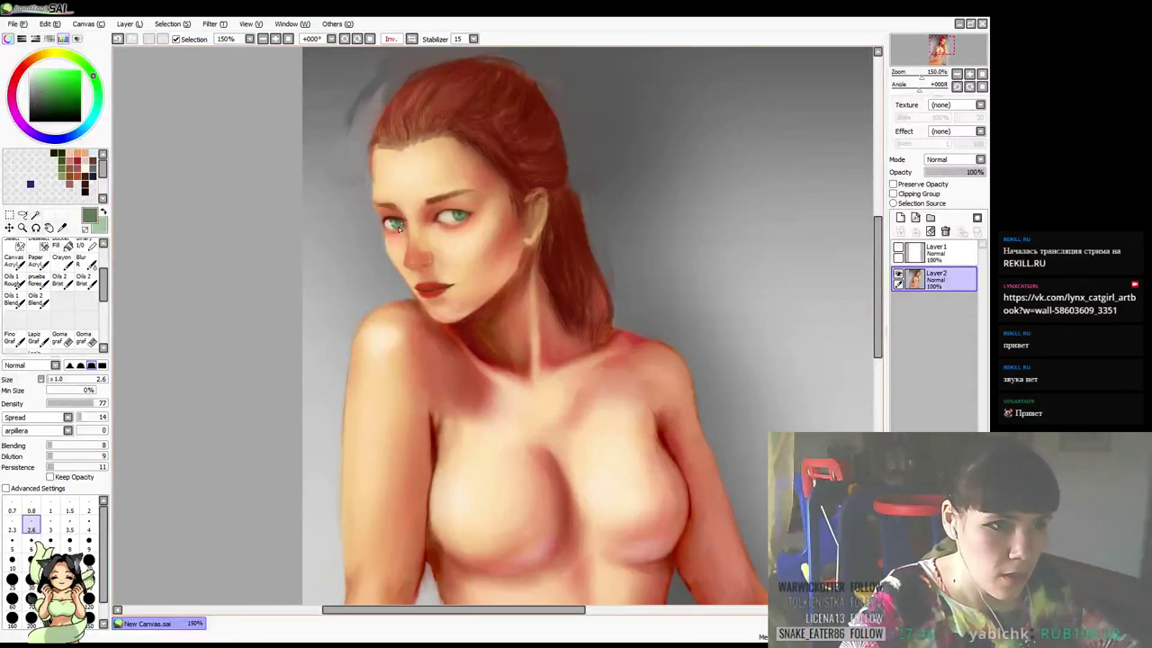
alt+click(397, 223)
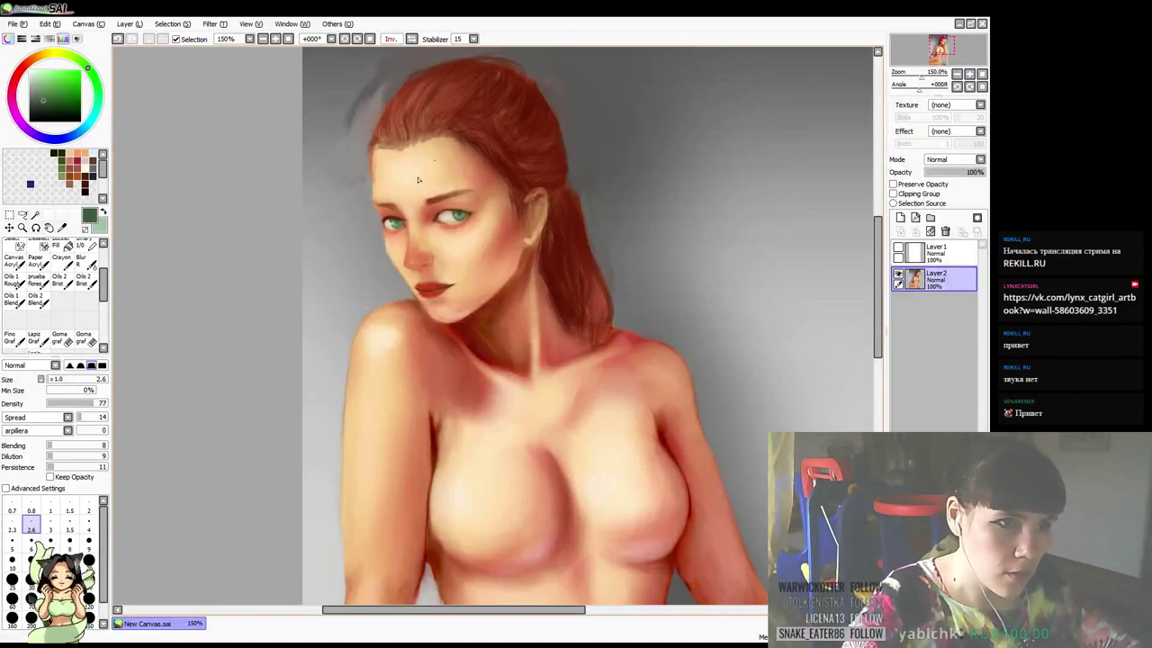
Flip the canvas view horizontally and refine the eye contours with sampled dark red-browns, undoing the last stroke
key(h)
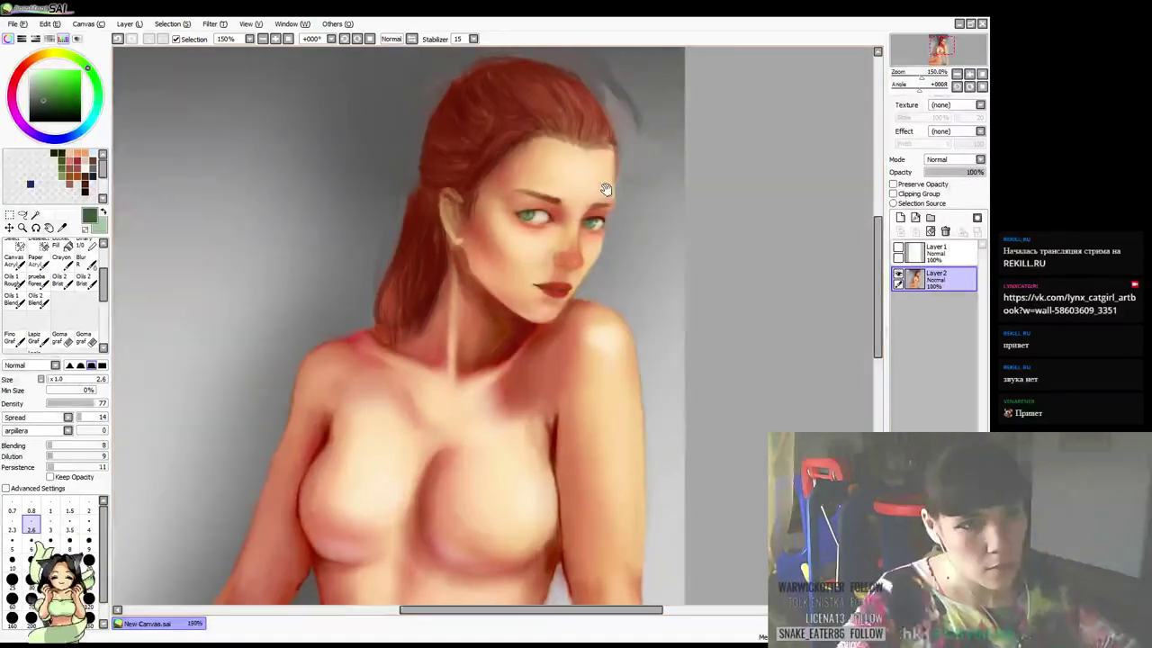
drag(605, 190, 586, 184)
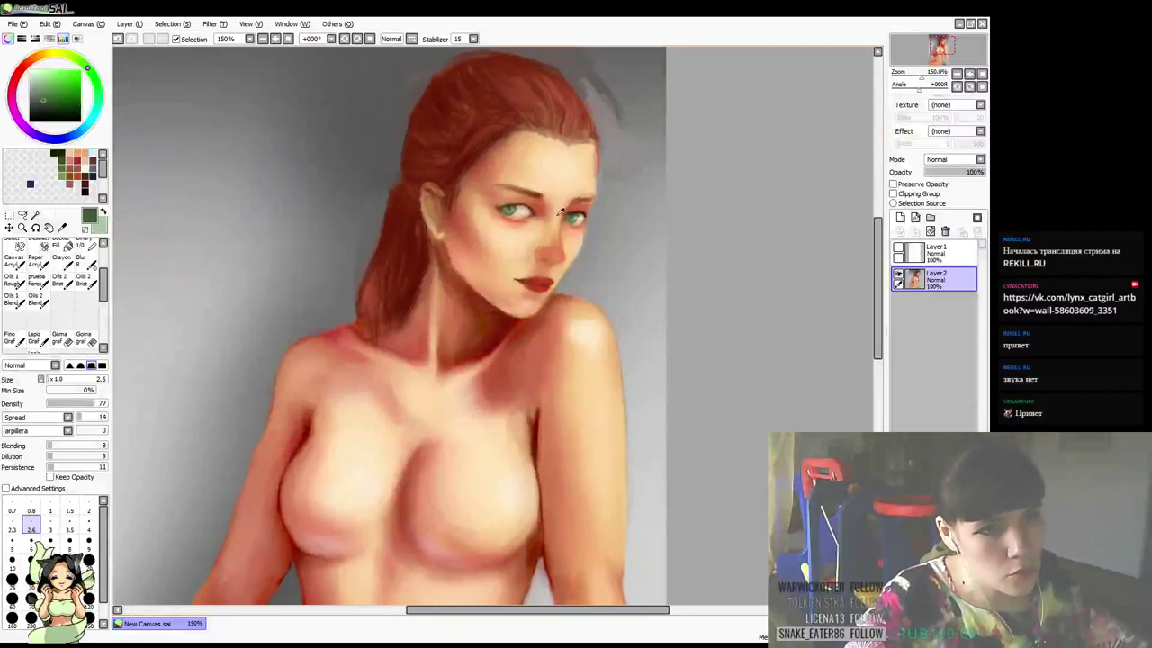
alt+click(538, 207)
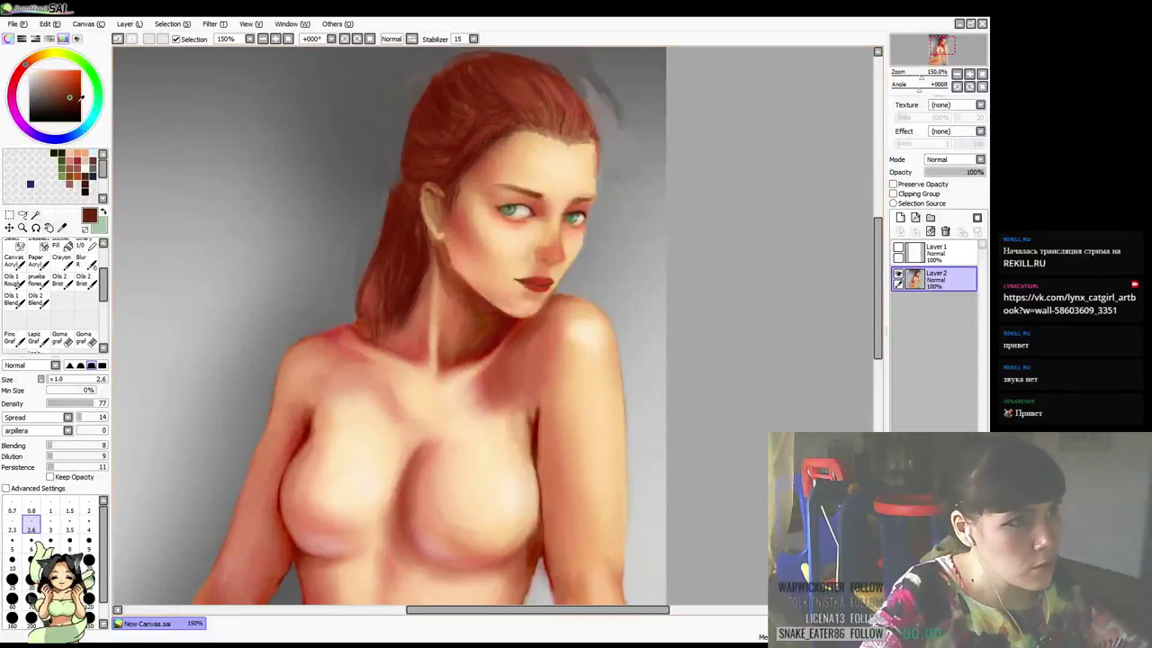
alt+click(556, 215)
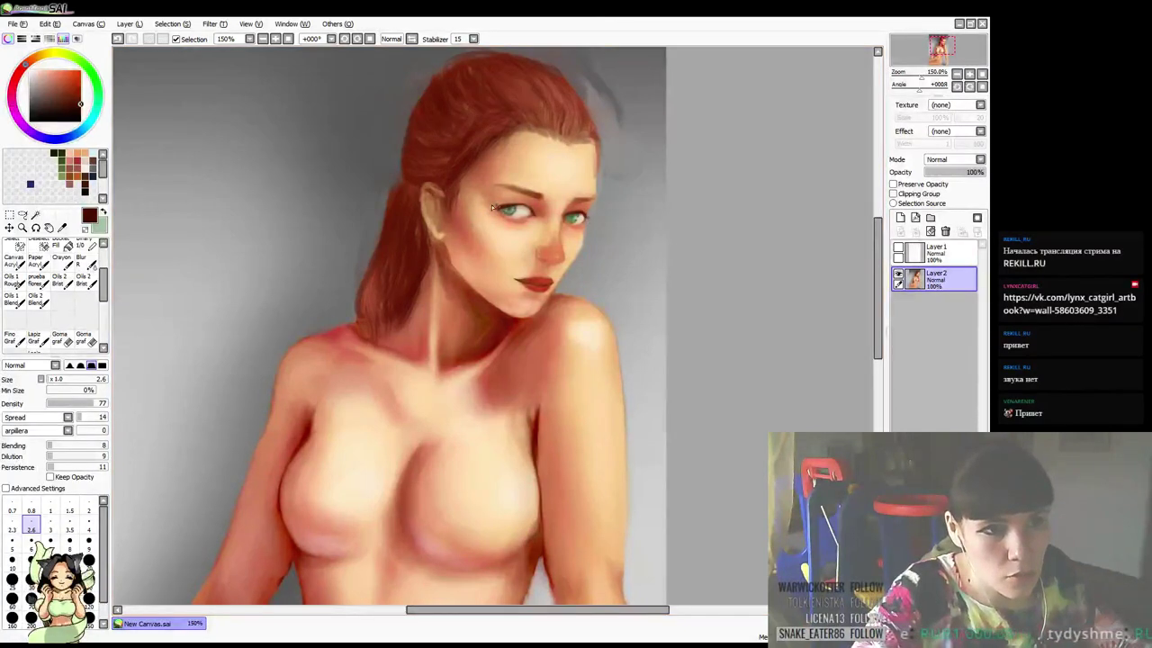
key(ctrl+z)
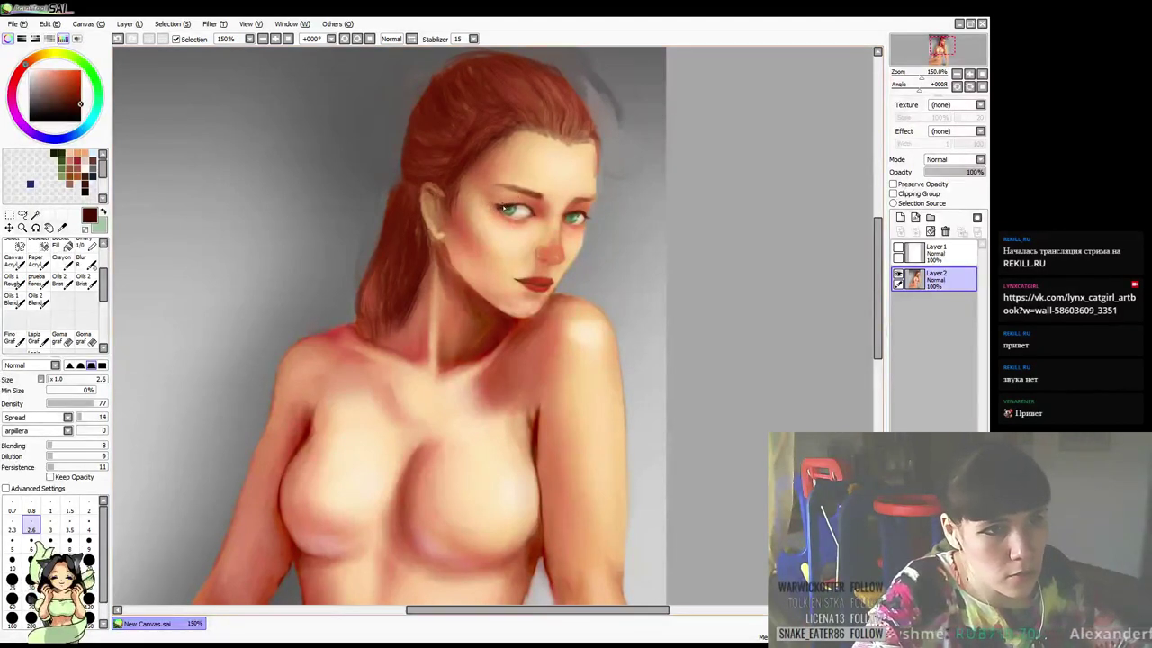
Refine the near eye's iris and lash line with greens and a very dark brown sampled from the painting
drag(647, 171, 573, 194)
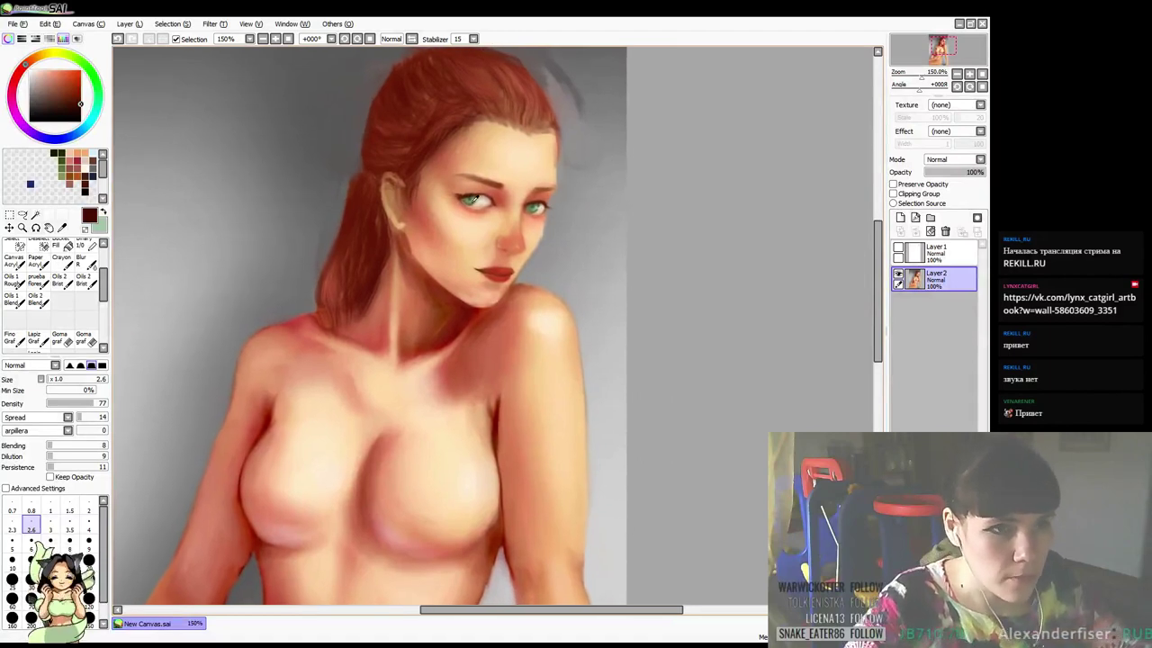
alt+click(474, 202)
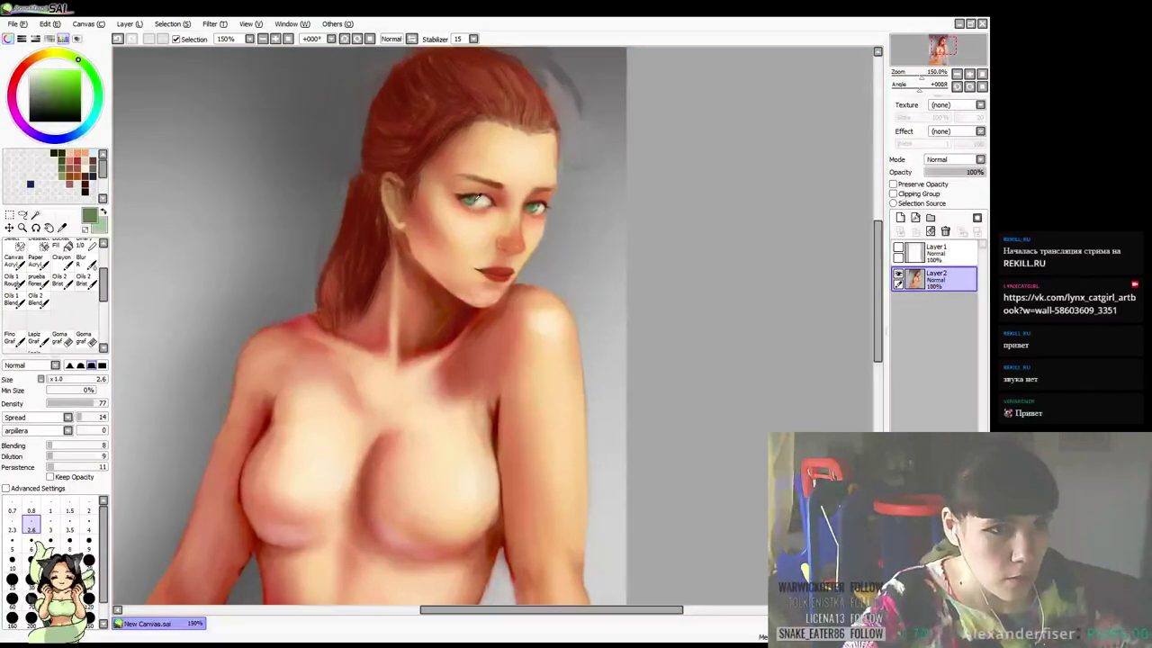
alt+click(477, 203)
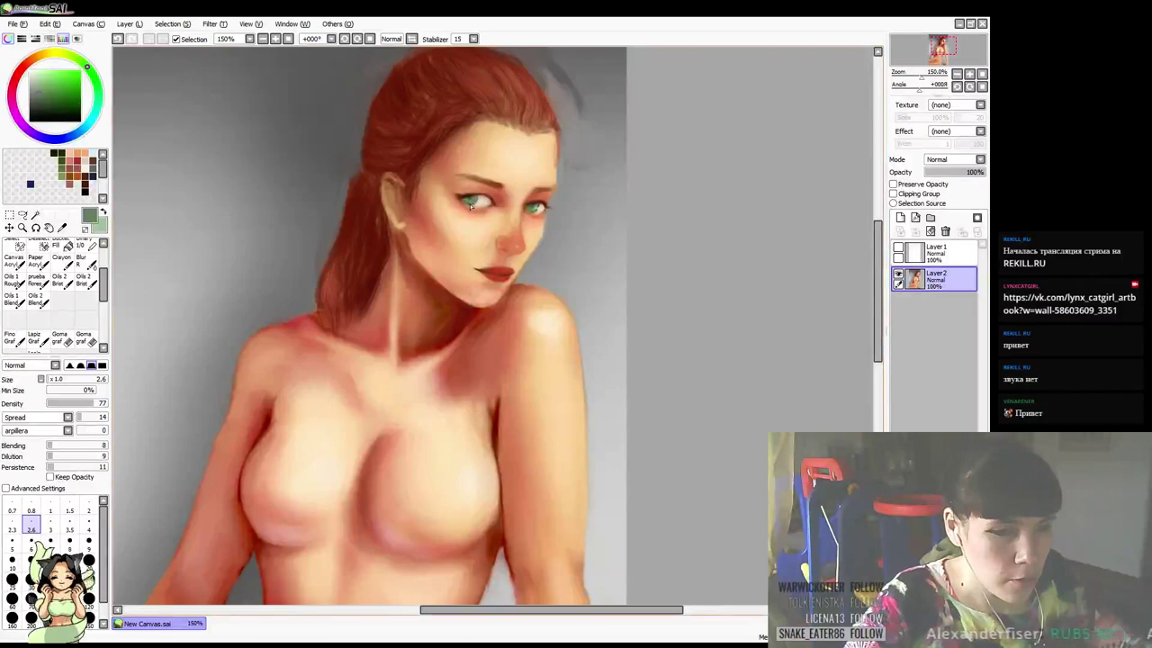
alt+click(470, 198)
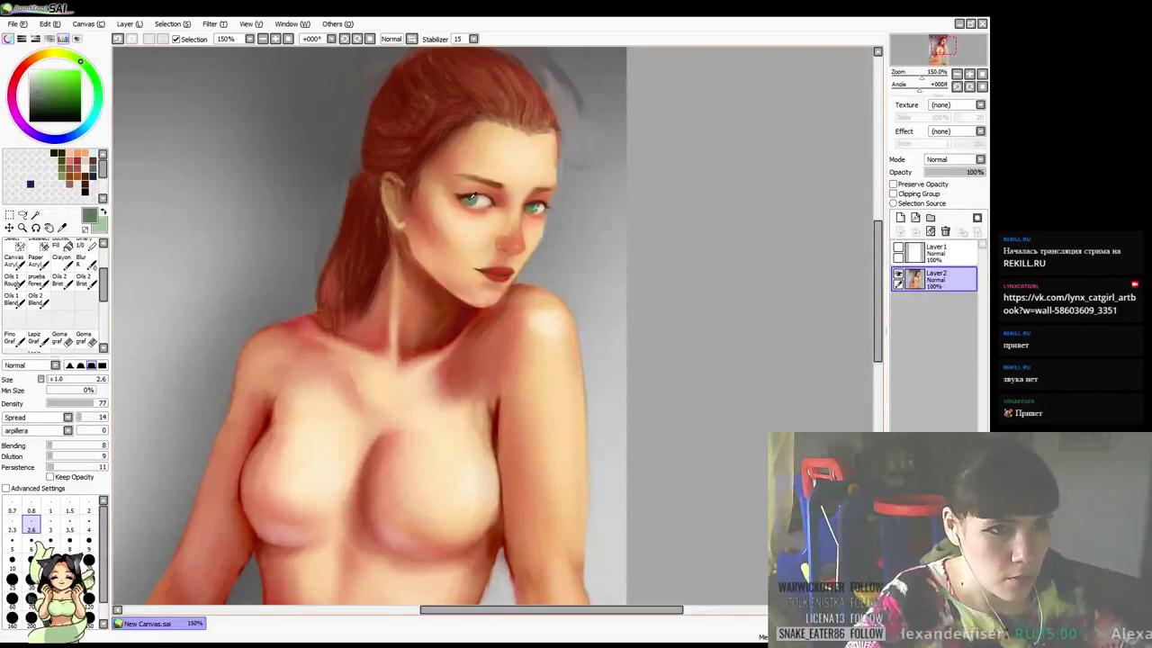
alt+click(474, 200)
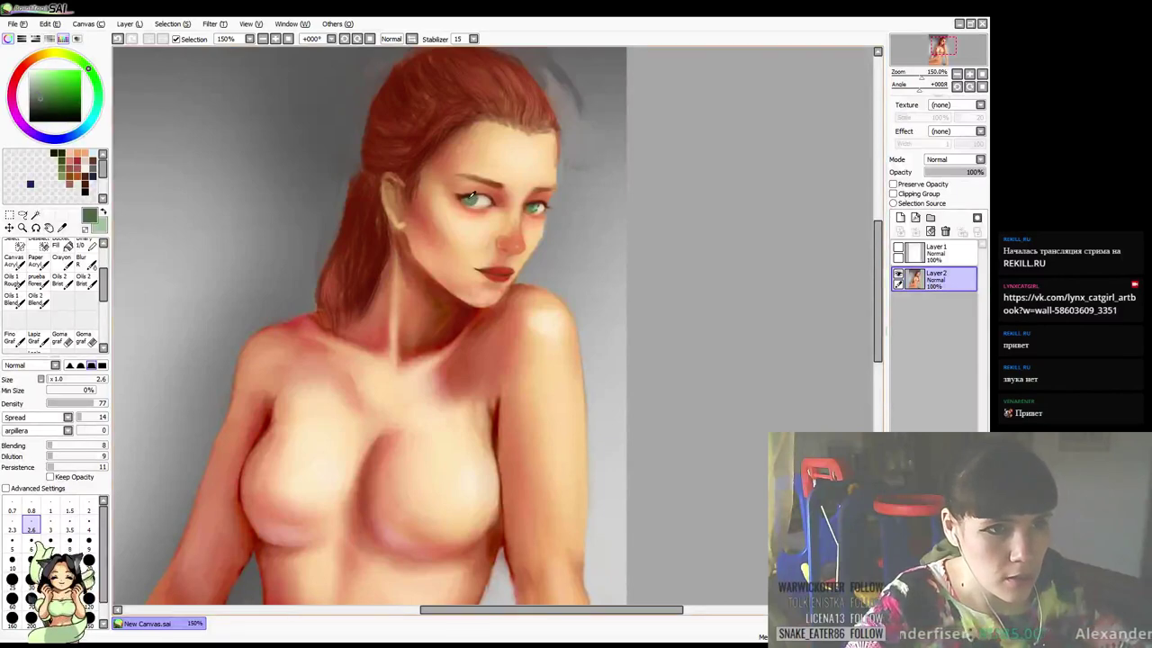
alt+click(471, 198)
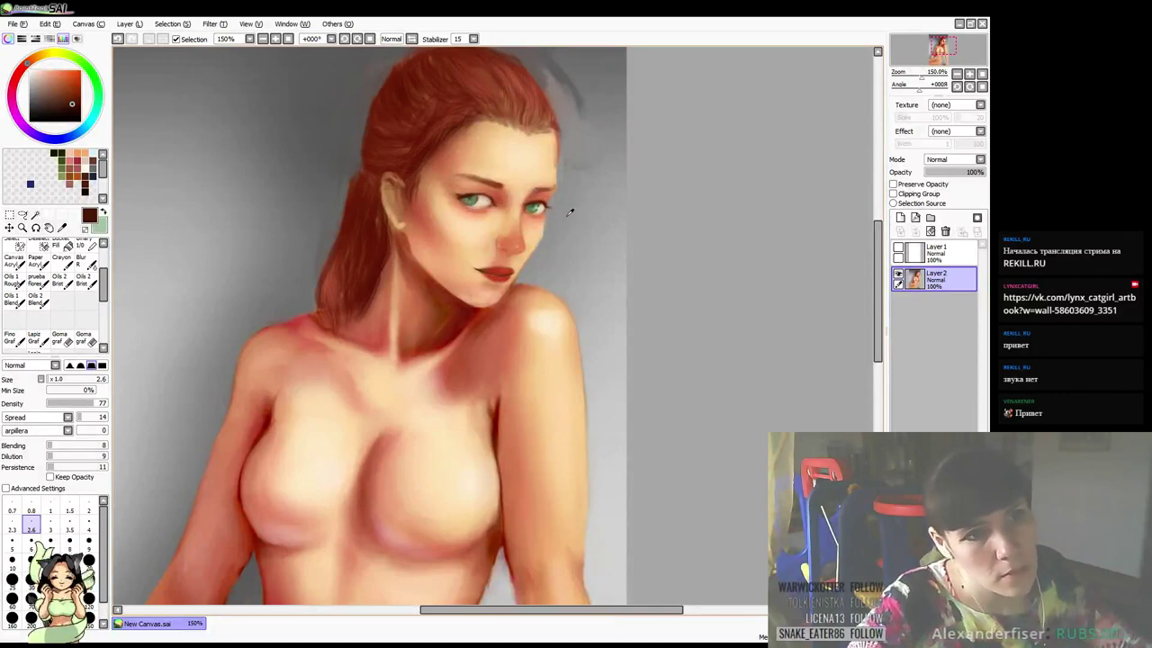
Touch up the eyes with an off-white sampled from the near eye's white, undoing the last stroke
alt+click(495, 199)
alt+click(486, 199)
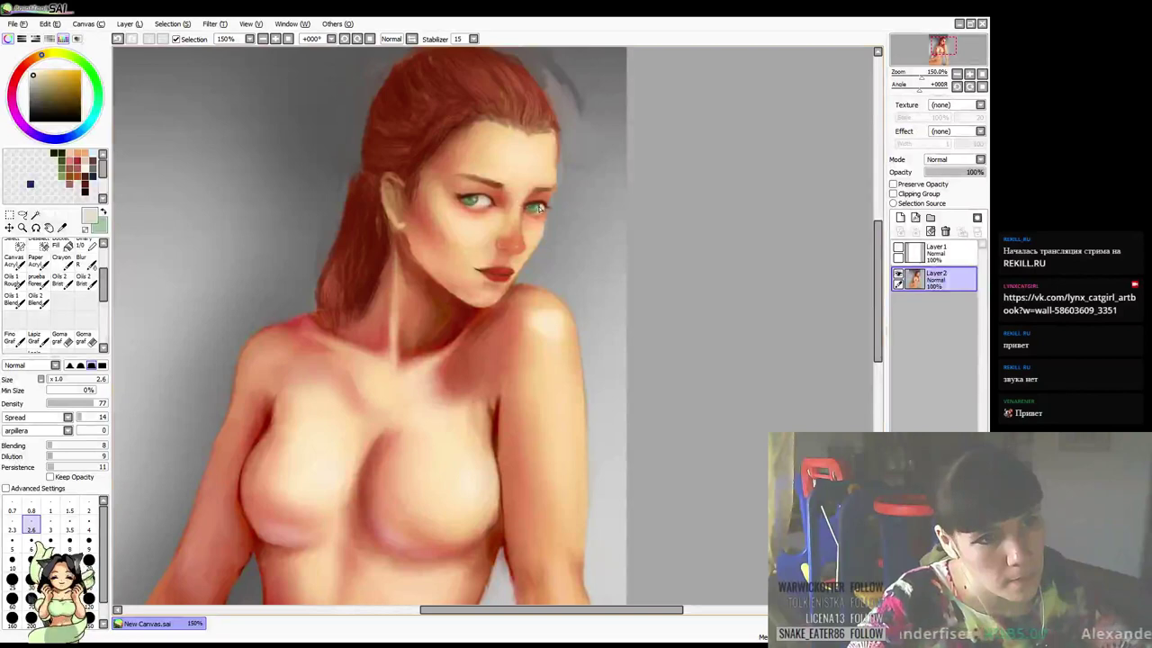
drag(579, 138, 588, 129)
key(ctrl+z)
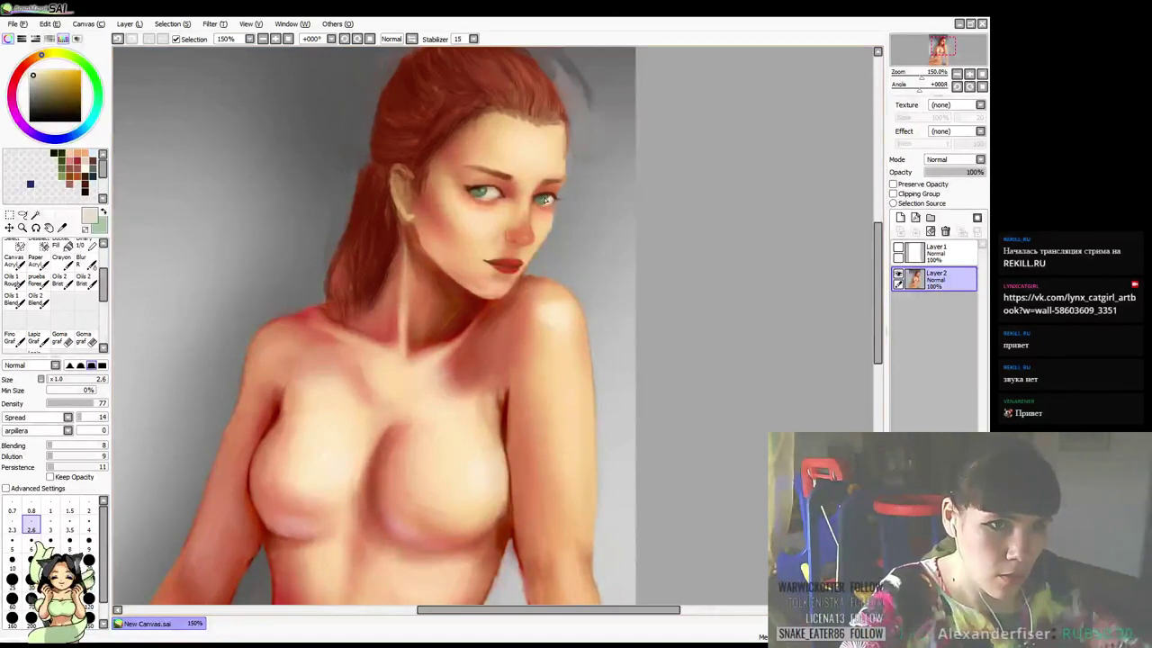
Repaint the far eye's iris with sampled olive and green tones and add a sampled off-white highlight
alt+click(547, 198)
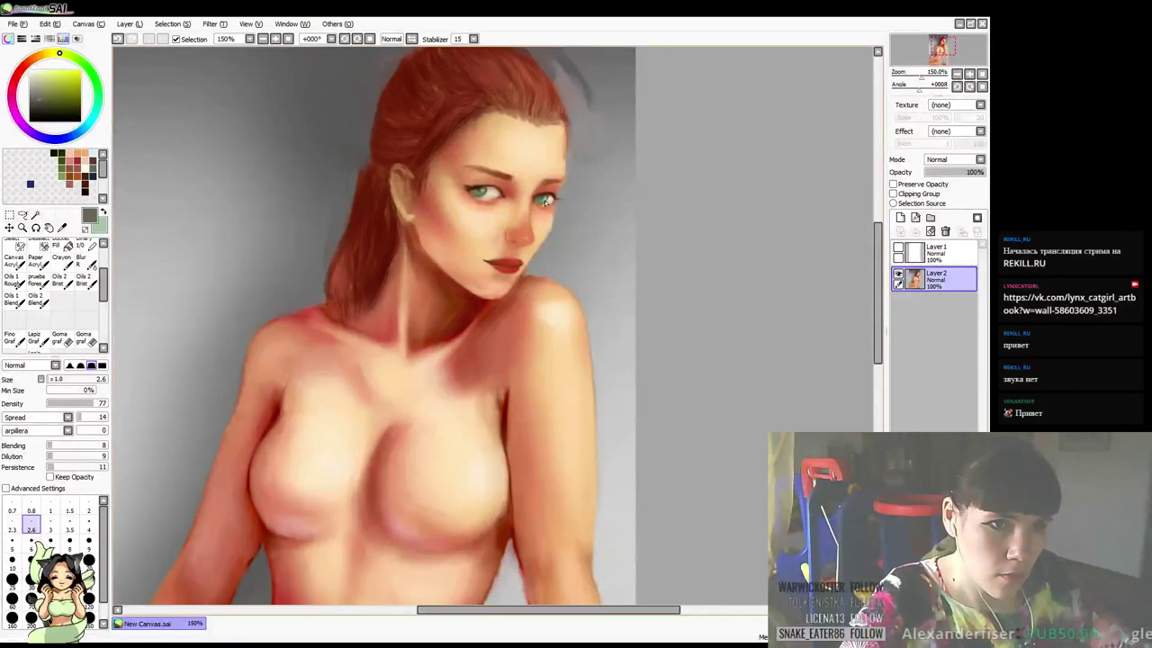
drag(520, 188, 522, 188)
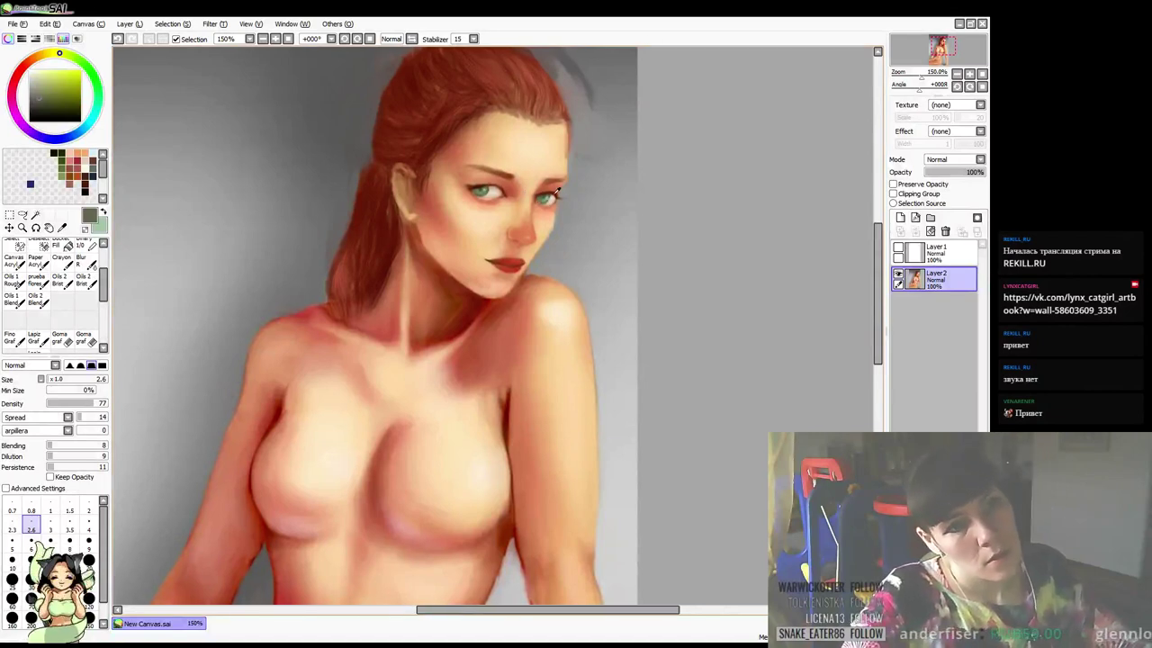
alt+click(551, 197)
alt+click(546, 200)
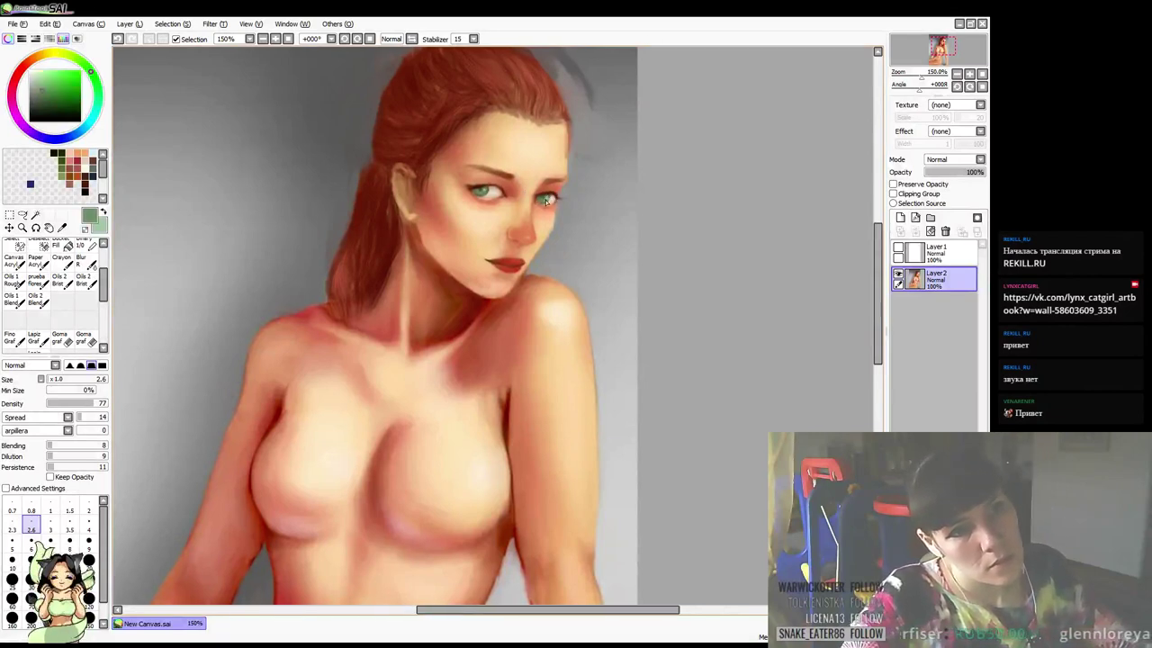
alt+click(547, 198)
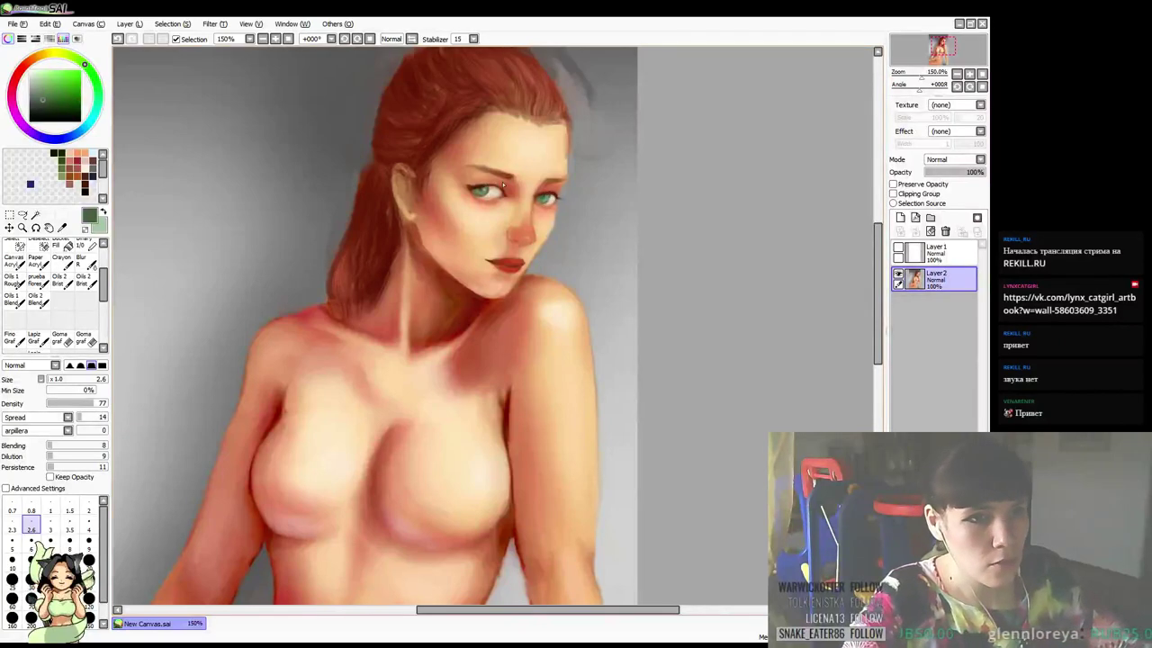
alt+click(510, 187)
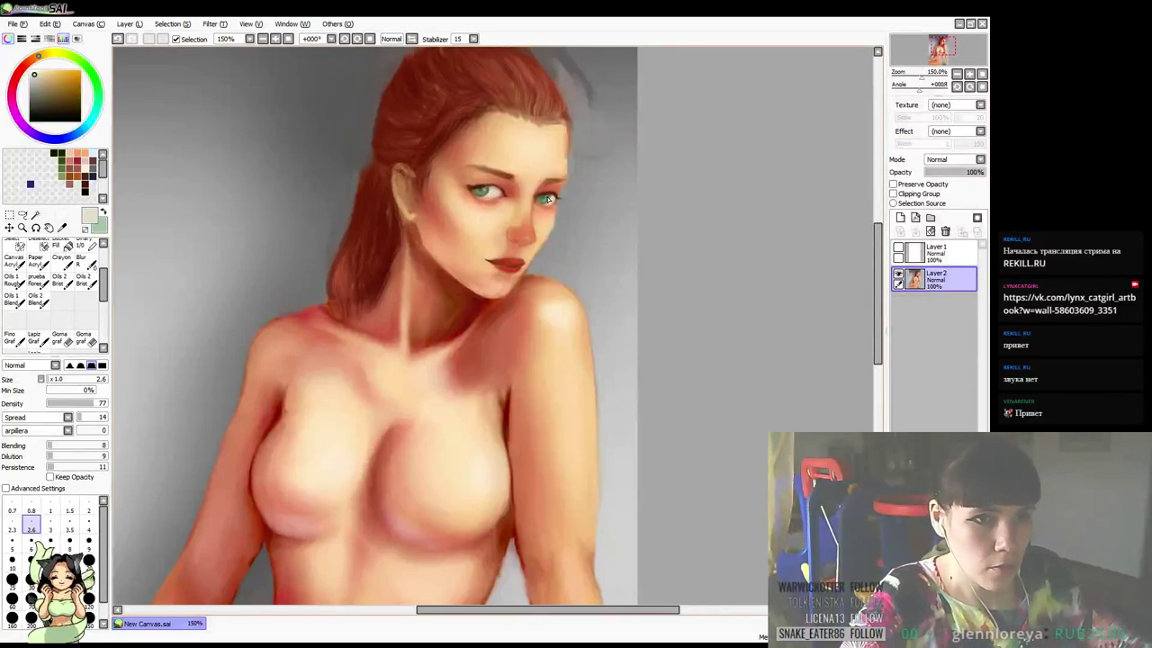
Touch up the jawline with a sampled red-brown and set the brush size to 4
drag(613, 148, 606, 127)
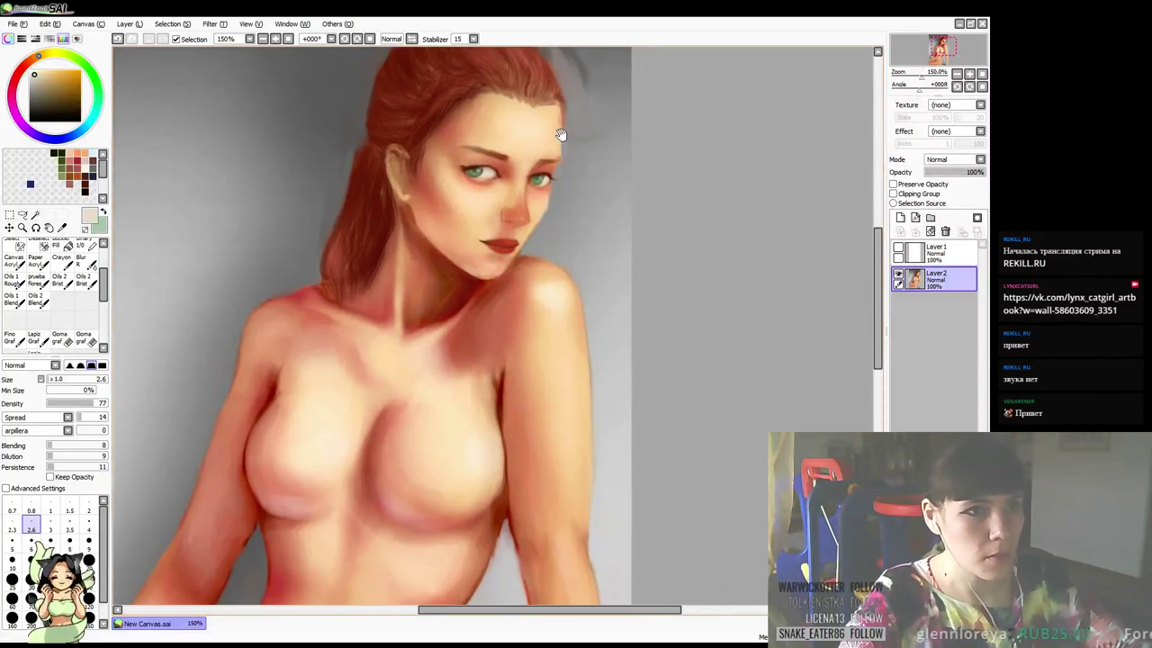
mouse_move(567, 161)
mouse_down()
mouse_move(574, 141)
mouse_move(566, 154)
mouse_up()
alt+click(419, 230)
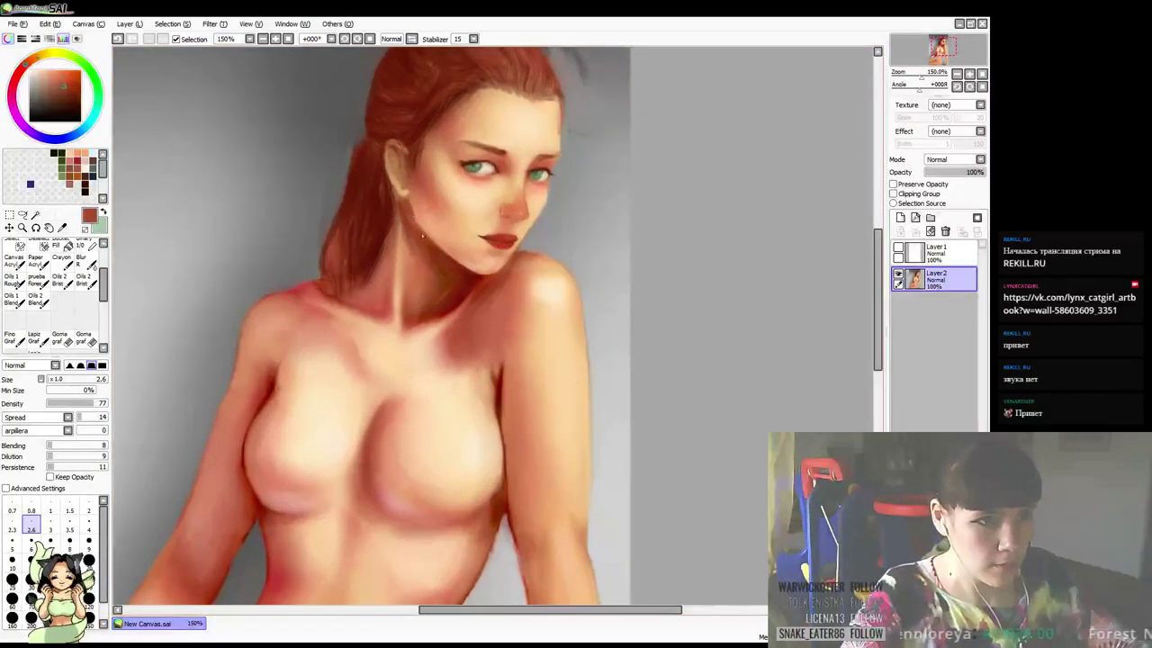
scroll(367, 196, down, 1)
key(])
key(])
key(])
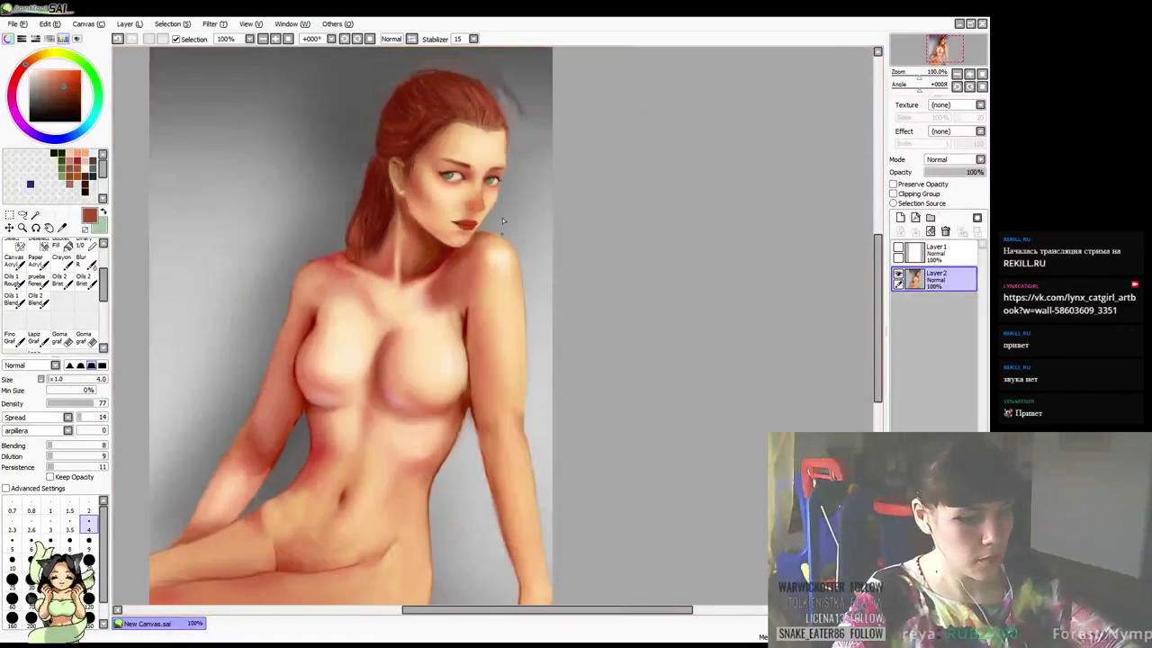
Flip the canvas view horizontally to check the face and set the brush size to 3.5
key(h)
drag(546, 227, 502, 231)
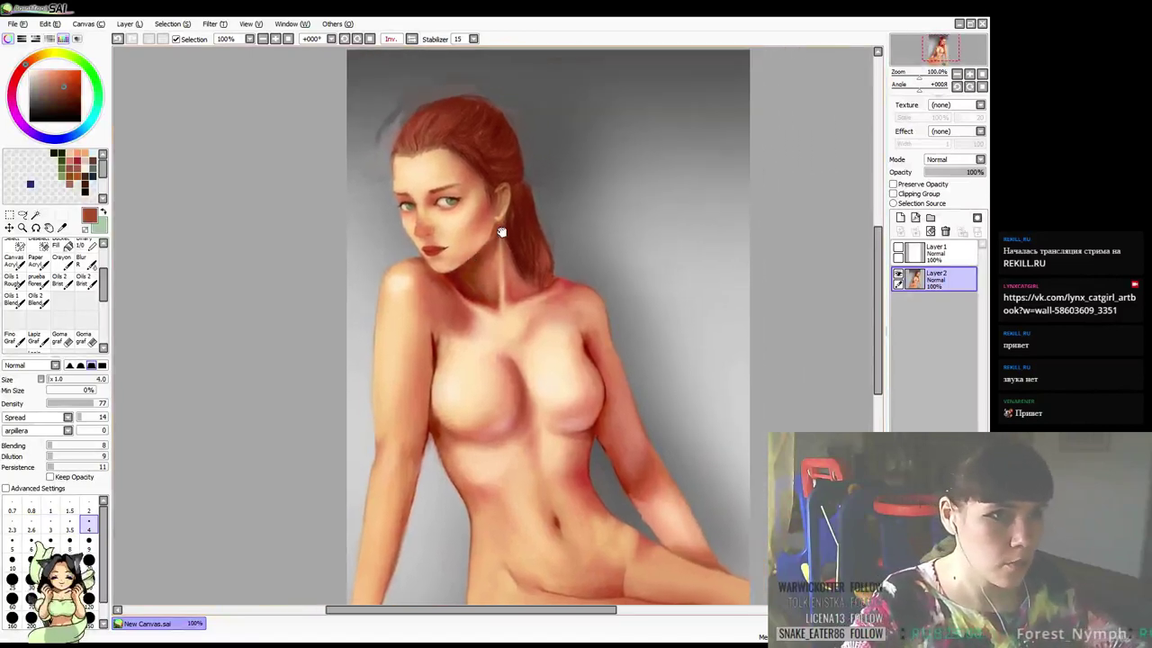
drag(523, 171, 525, 166)
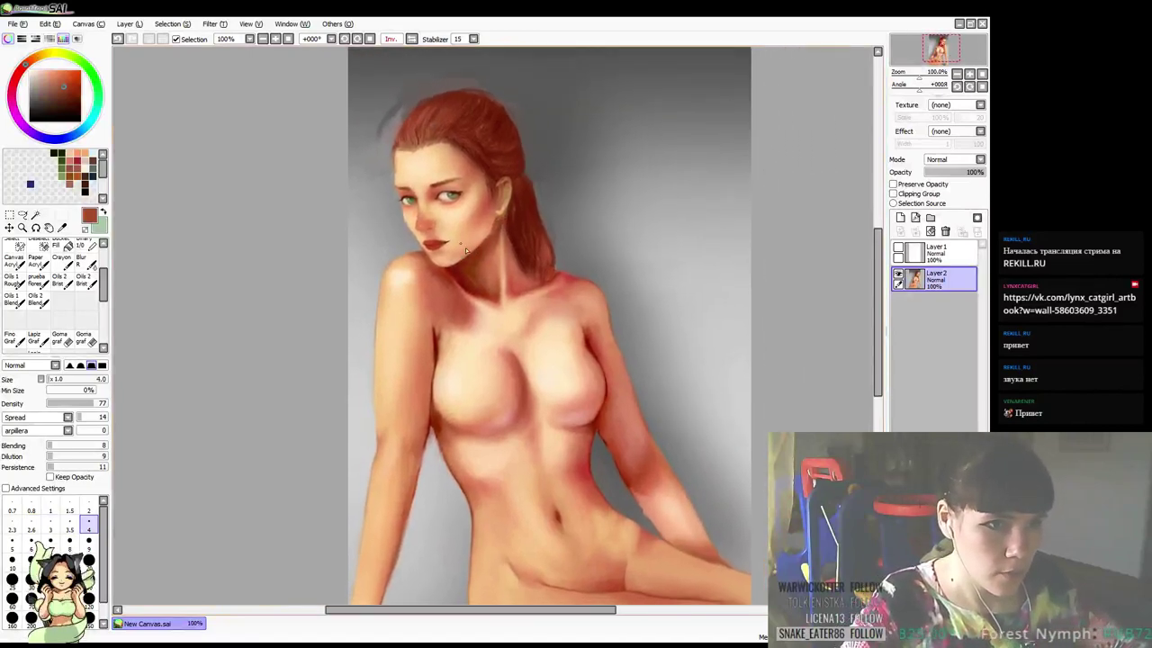
scroll(463, 263, up, 1)
key([)
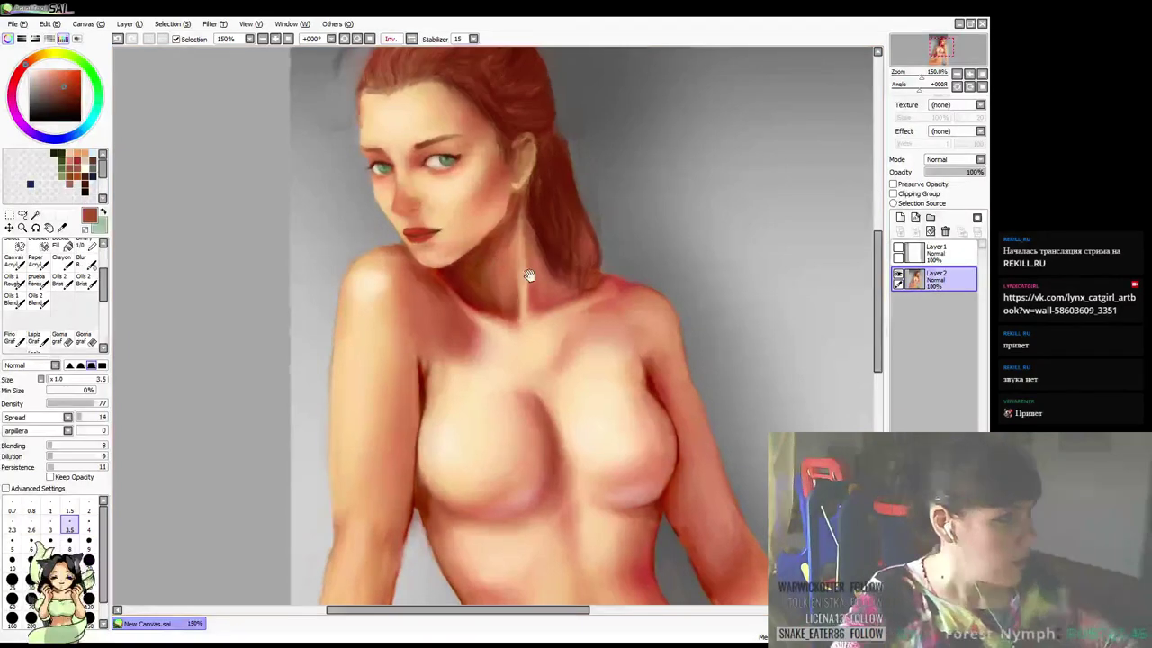
drag(529, 275, 518, 279)
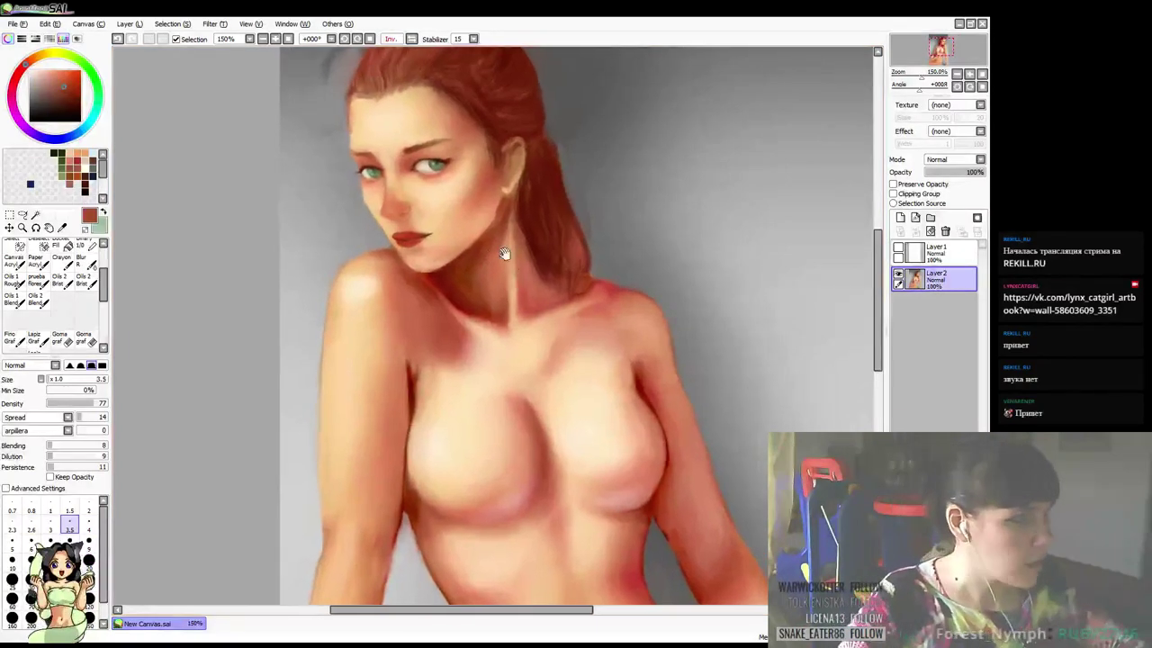
Refine the area between nose and lips with sampled peach skin tones, checking the face in both view orientations
alt+click(402, 224)
alt+click(396, 219)
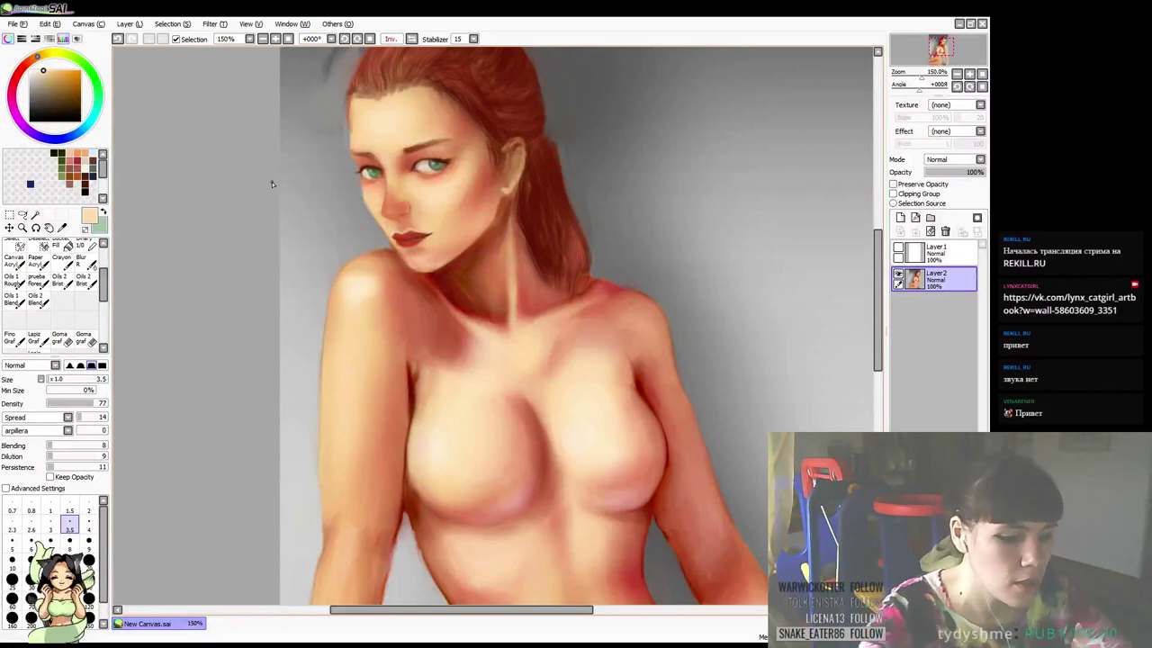
key(h)
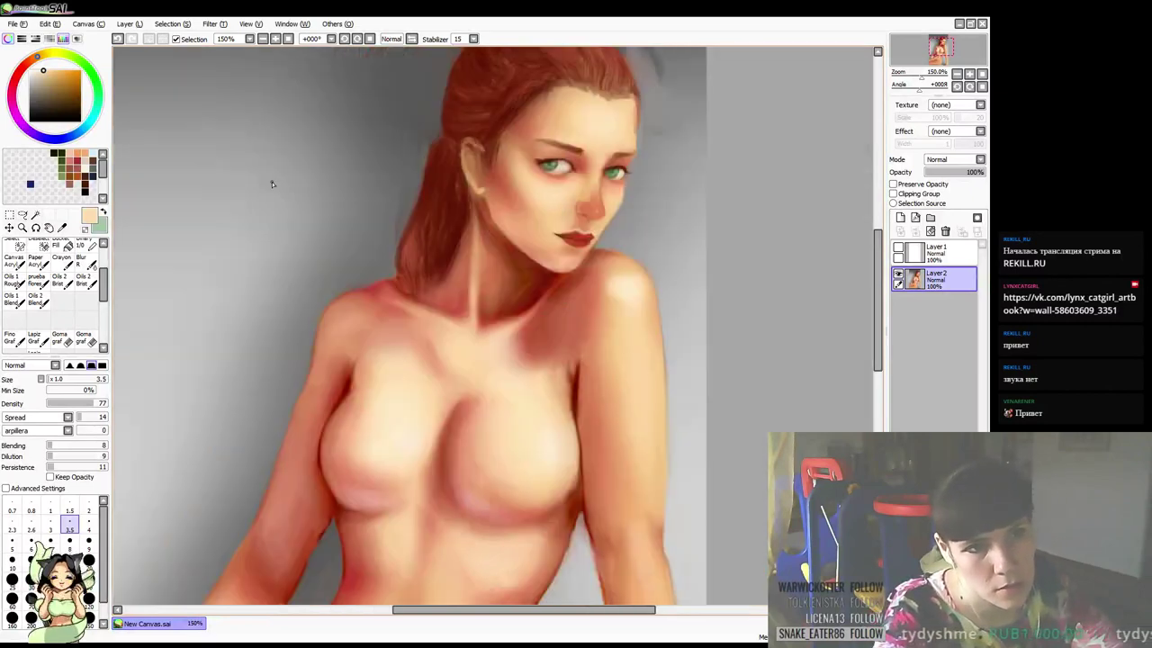
key(h)
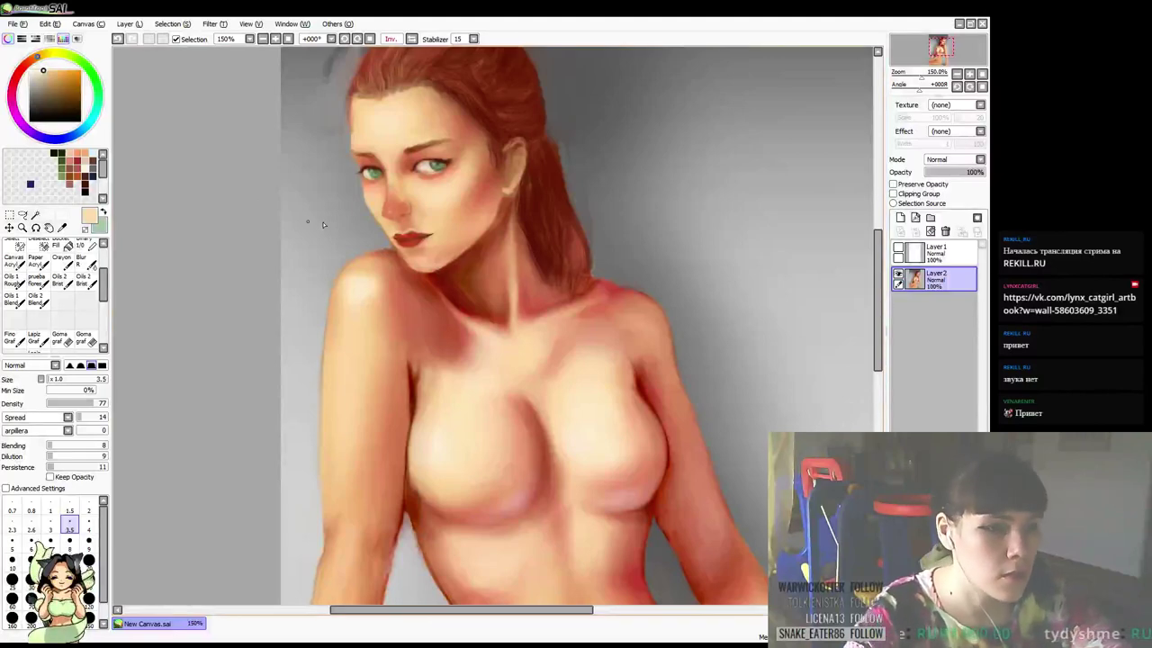
Tint the lower lip at brush size 5 with a sampled red, a slightly lighter red and an orange sampled from the nose
alt+click(414, 232)
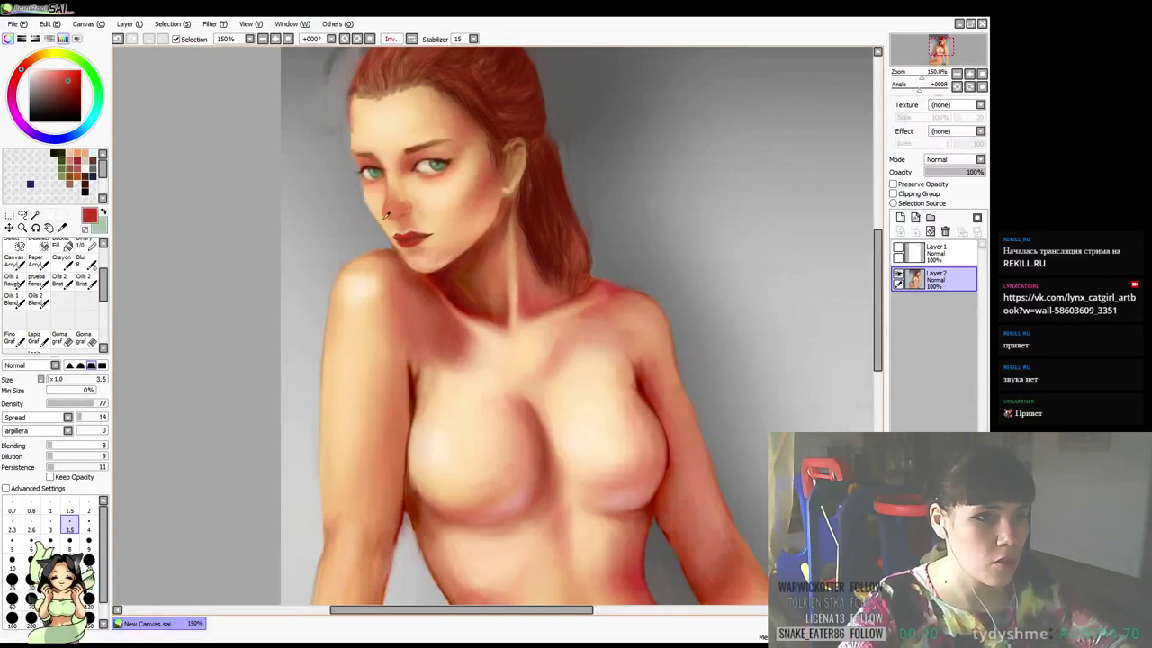
click(65, 76)
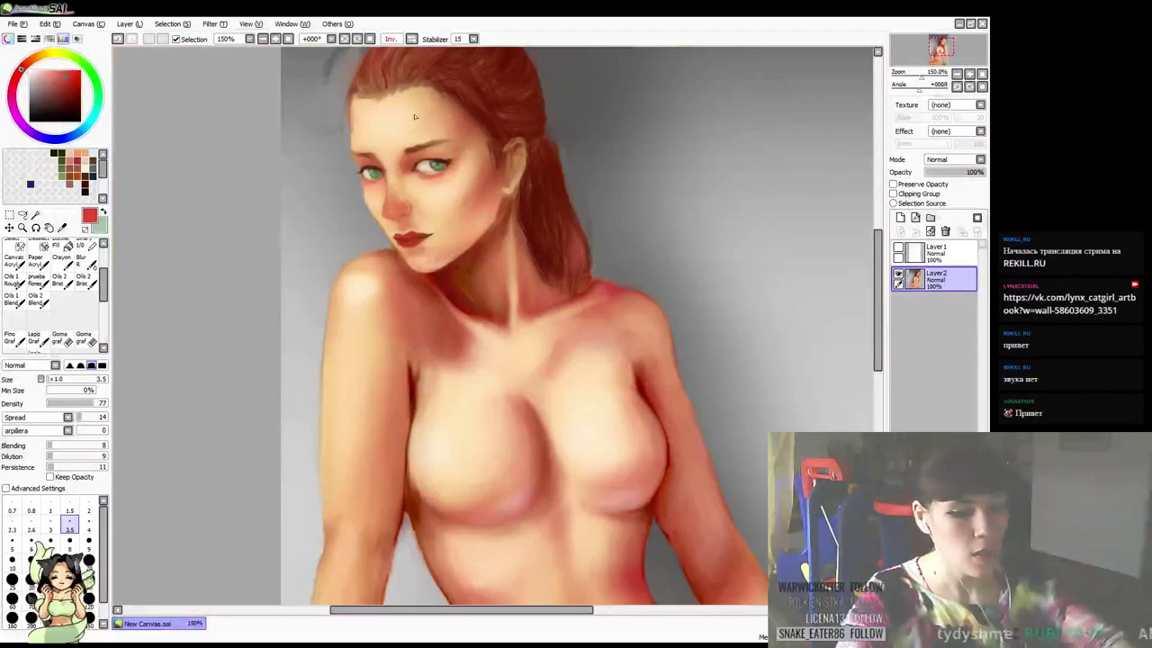
key(bracketright)
key(bracketright)
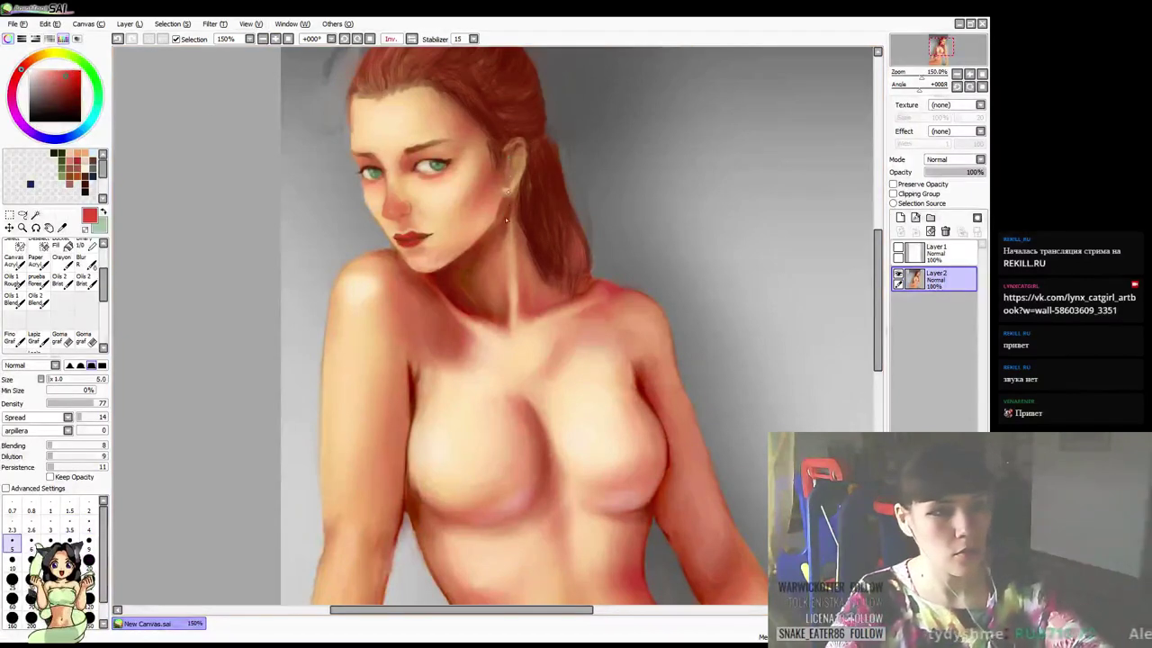
alt+click(404, 207)
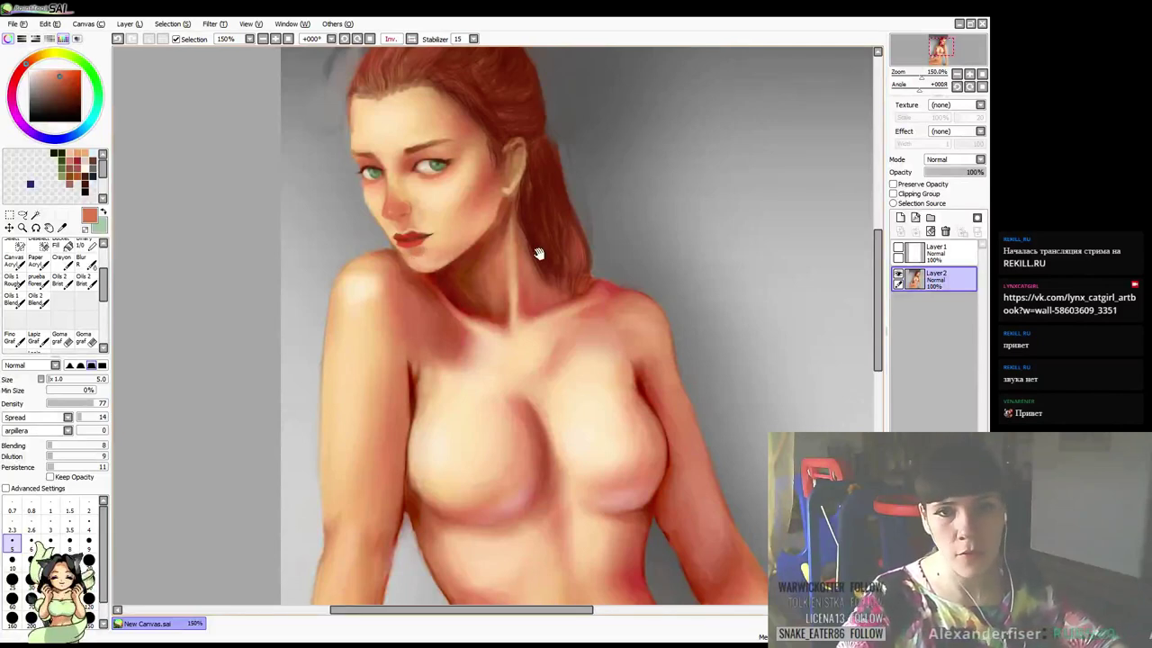
Reshape the far cheek and mouth-side face contour with sampled light peach skin tones
mouse_move(537, 252)
mouse_down()
mouse_move(534, 288)
mouse_move(543, 250)
mouse_move(527, 250)
mouse_move(525, 226)
mouse_move(512, 265)
mouse_up()
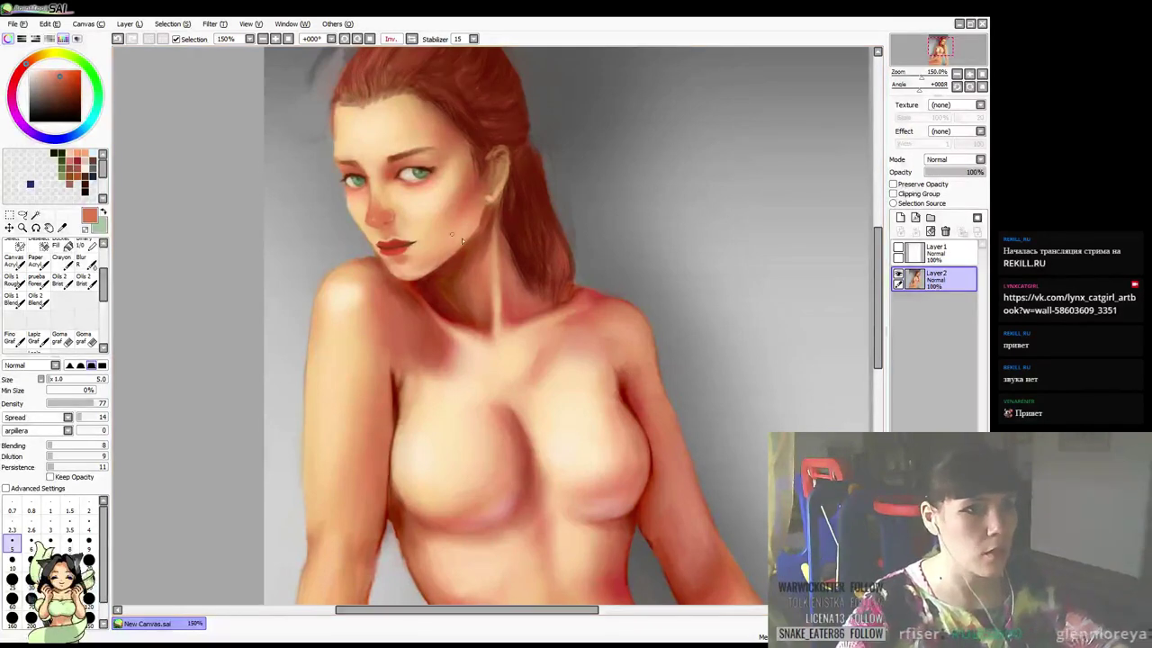
drag(533, 251, 540, 238)
drag(551, 188, 560, 188)
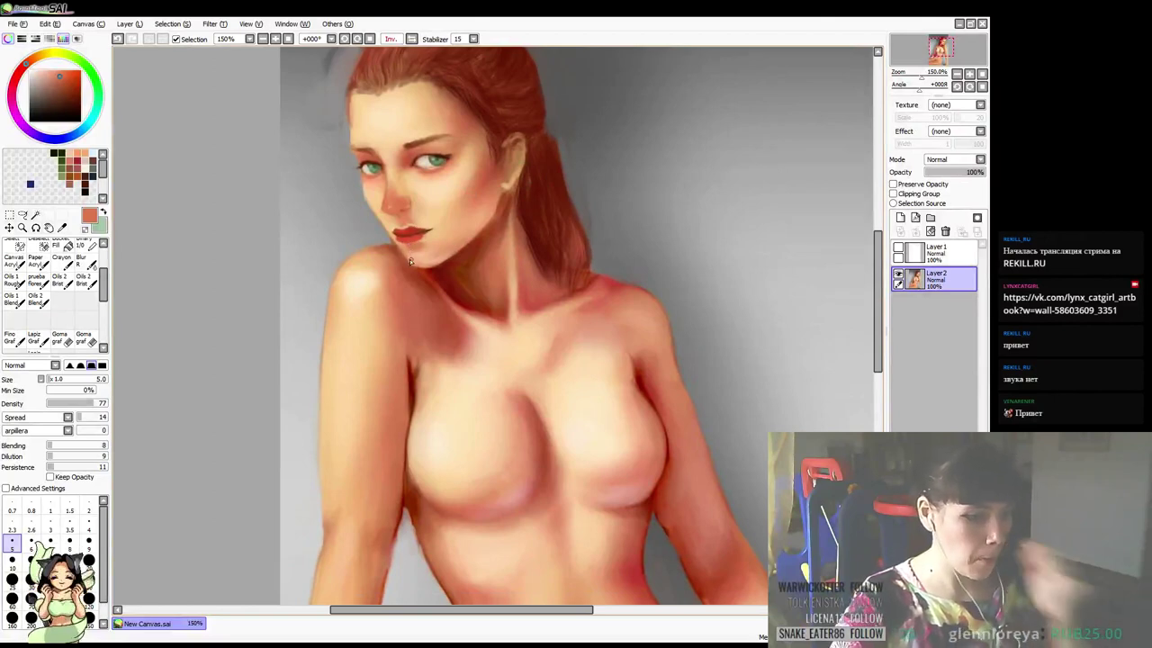
alt+click(402, 209)
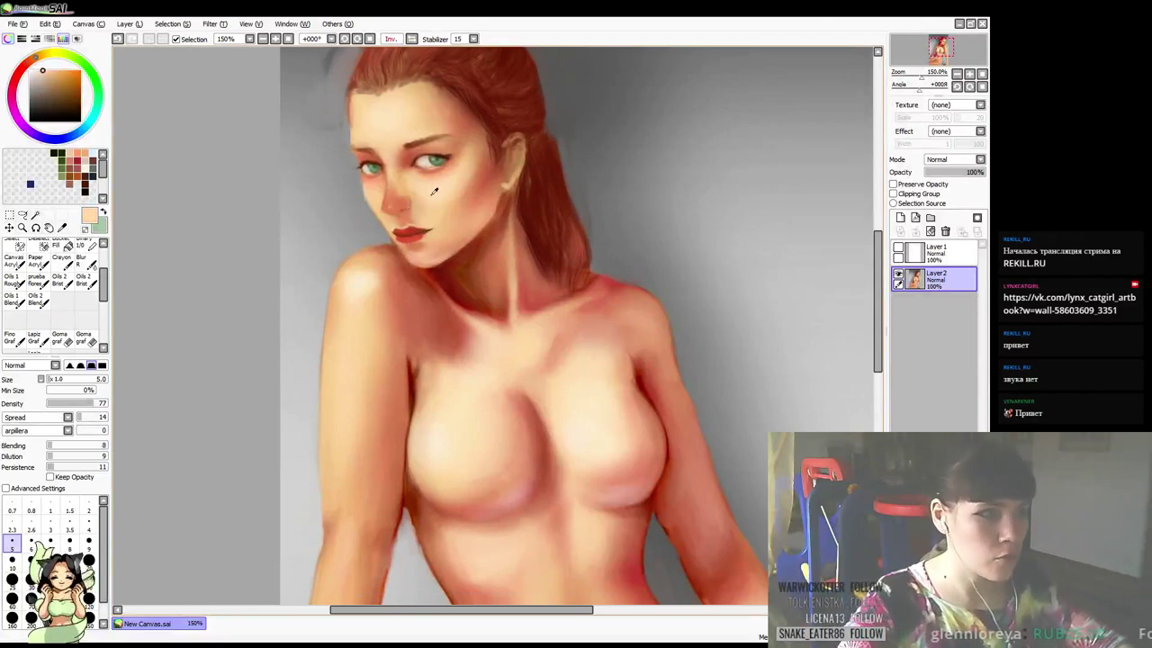
right_click(386, 221)
right_click(386, 226)
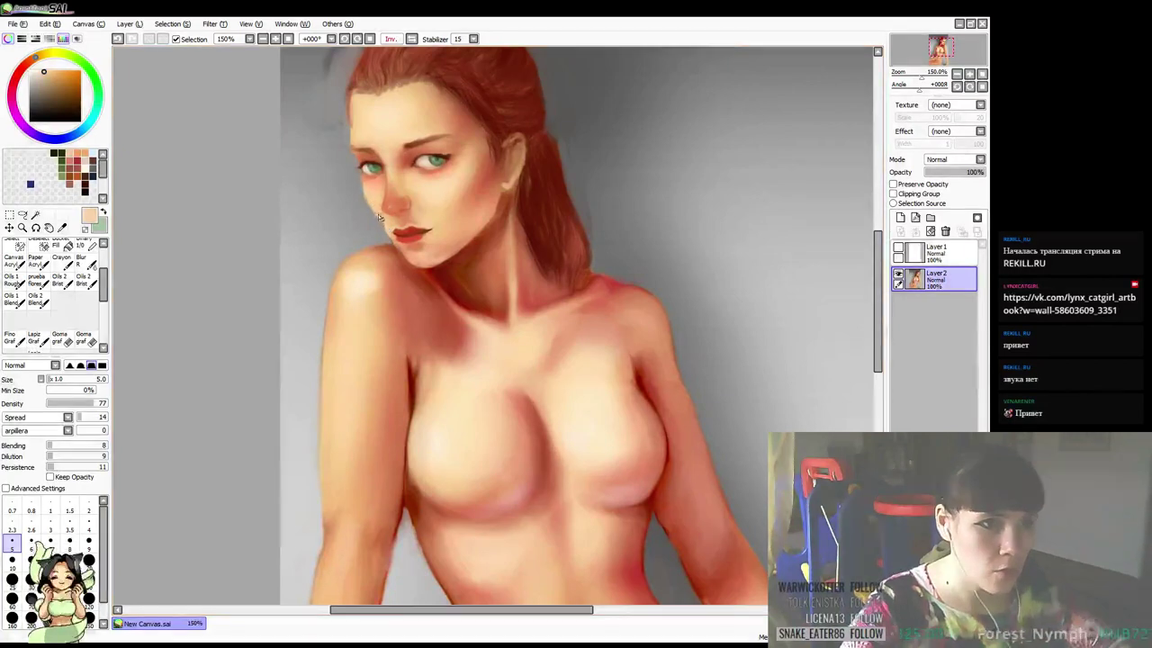
drag(465, 190, 457, 198)
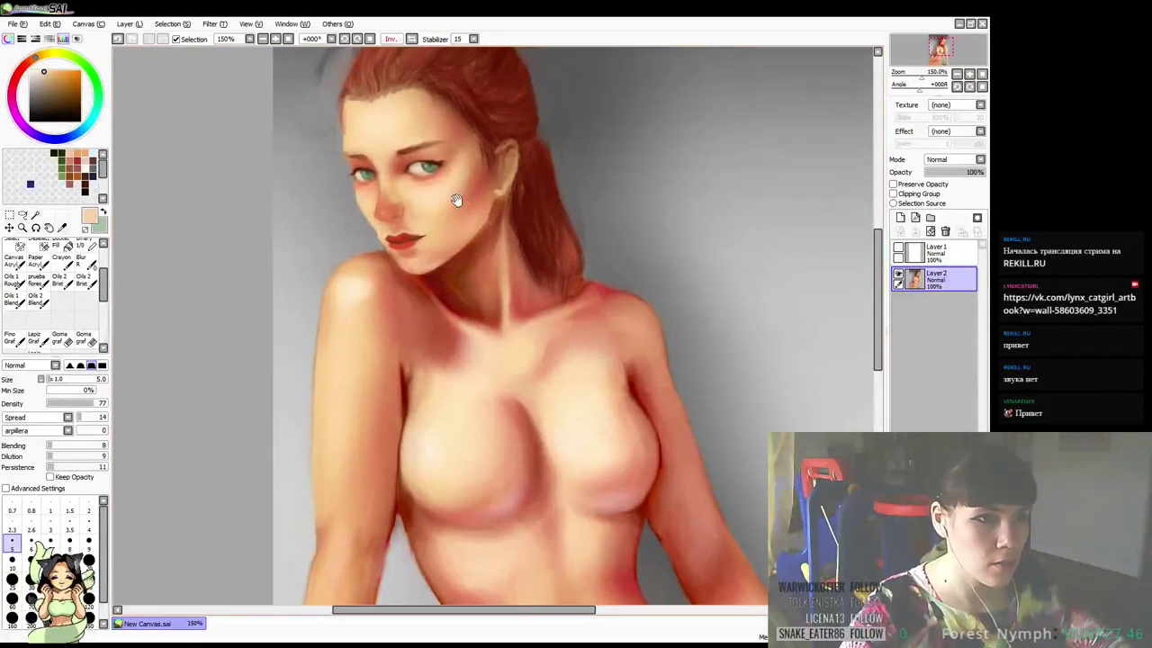
right_click(381, 227)
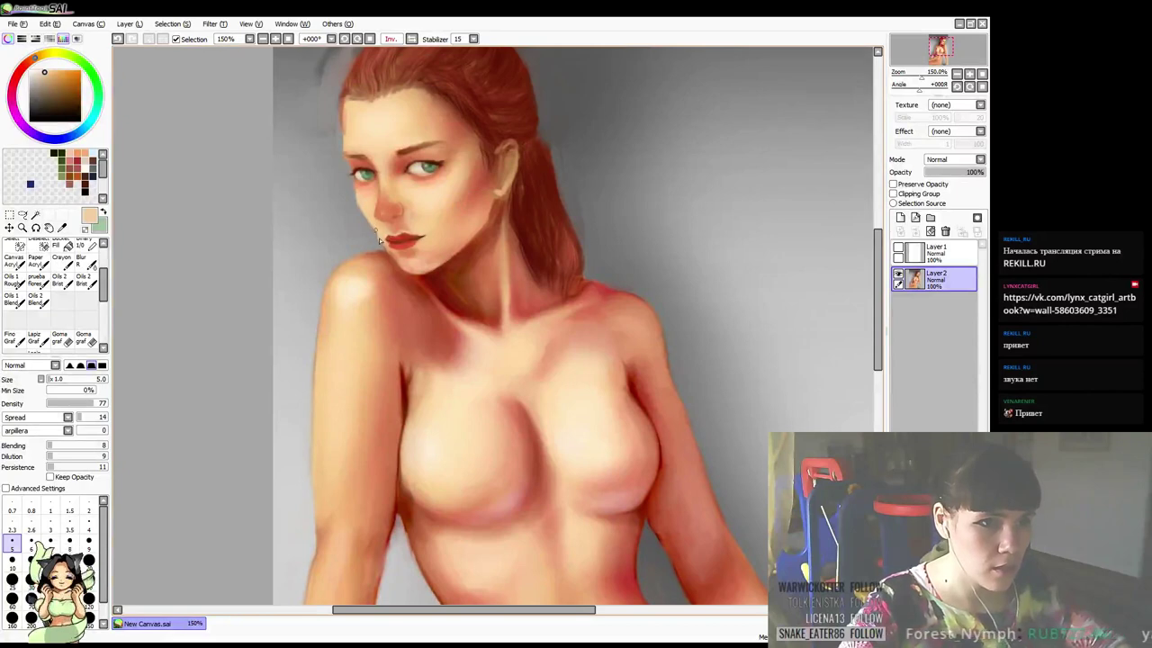
right_click(426, 195)
drag(374, 231, 382, 242)
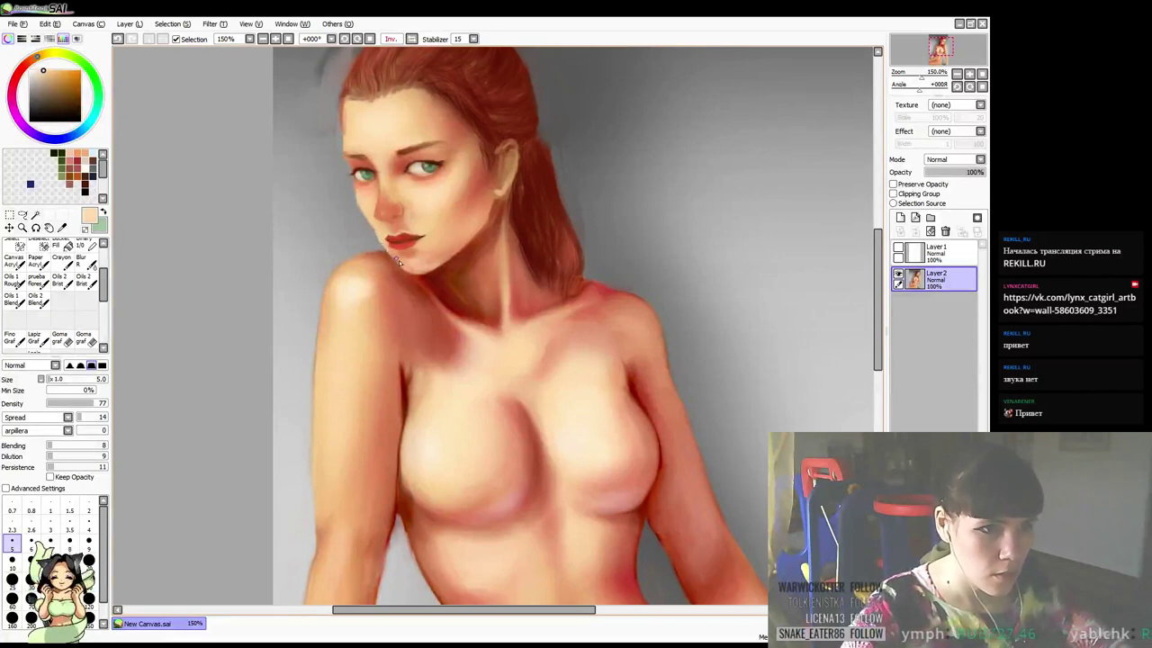
Retouch the skin around the nose and upper lip at brush size 2.6 with sampled light peach tones
key(bracketleft)
key(bracketleft)
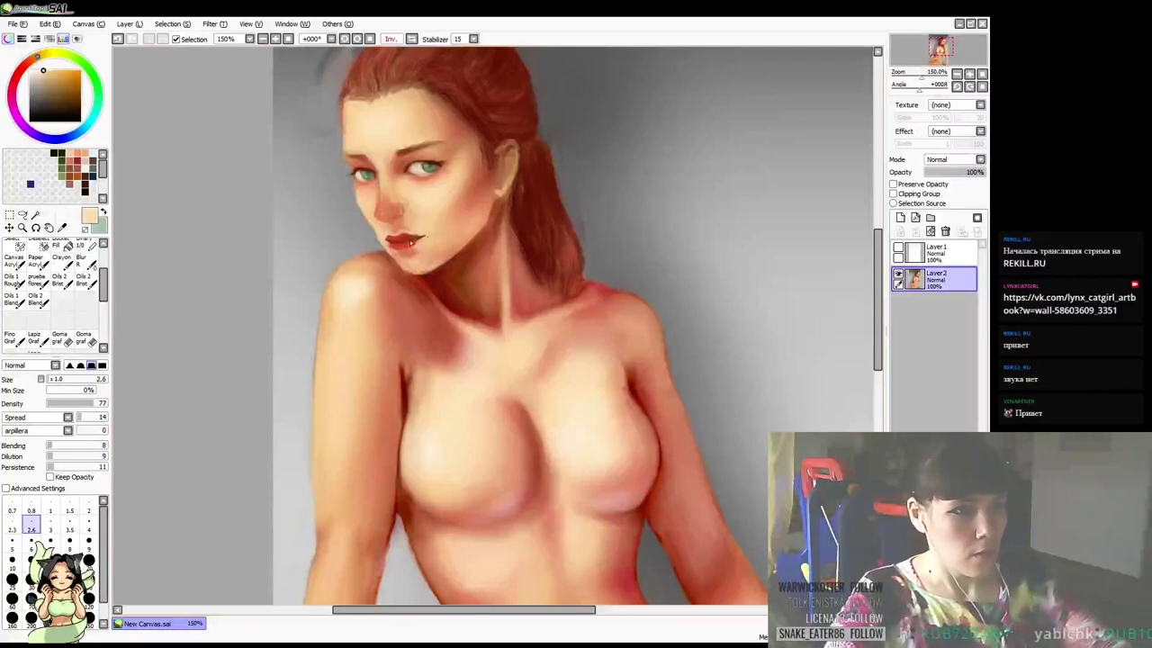
right_click(367, 230)
drag(370, 231, 384, 248)
alt+click(383, 223)
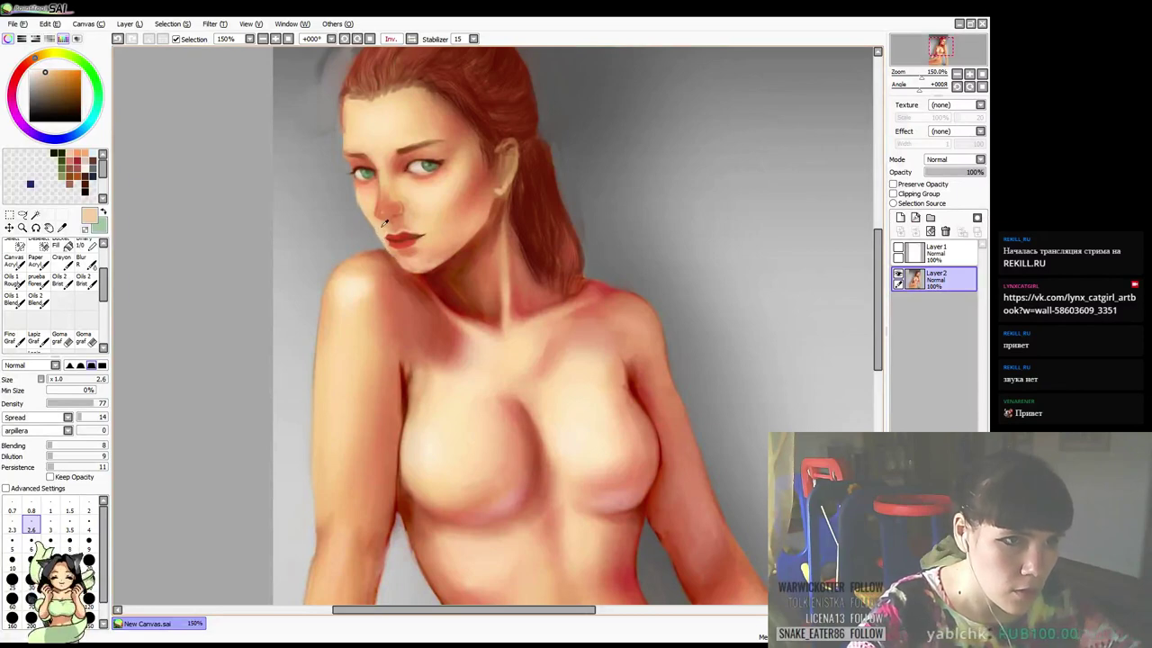
alt+click(384, 224)
alt+click(387, 231)
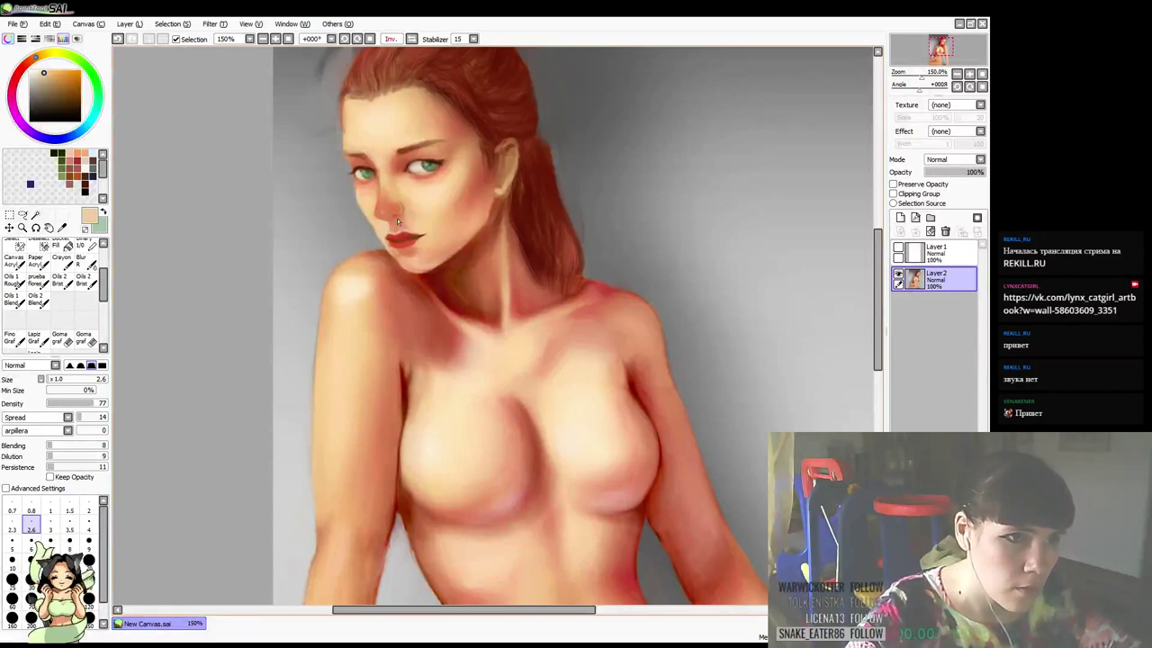
Refine the chin's lower edge and the adjoining shoulder contour with sampled tan, reddish brown and dark red
drag(447, 193, 450, 177)
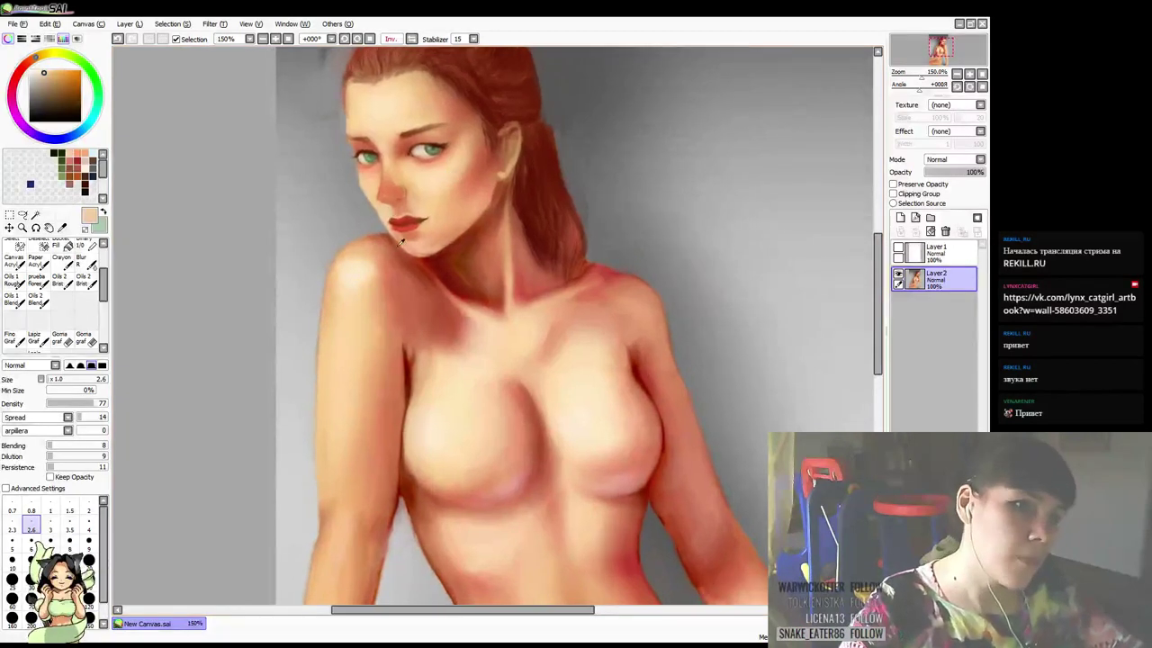
alt+click(400, 241)
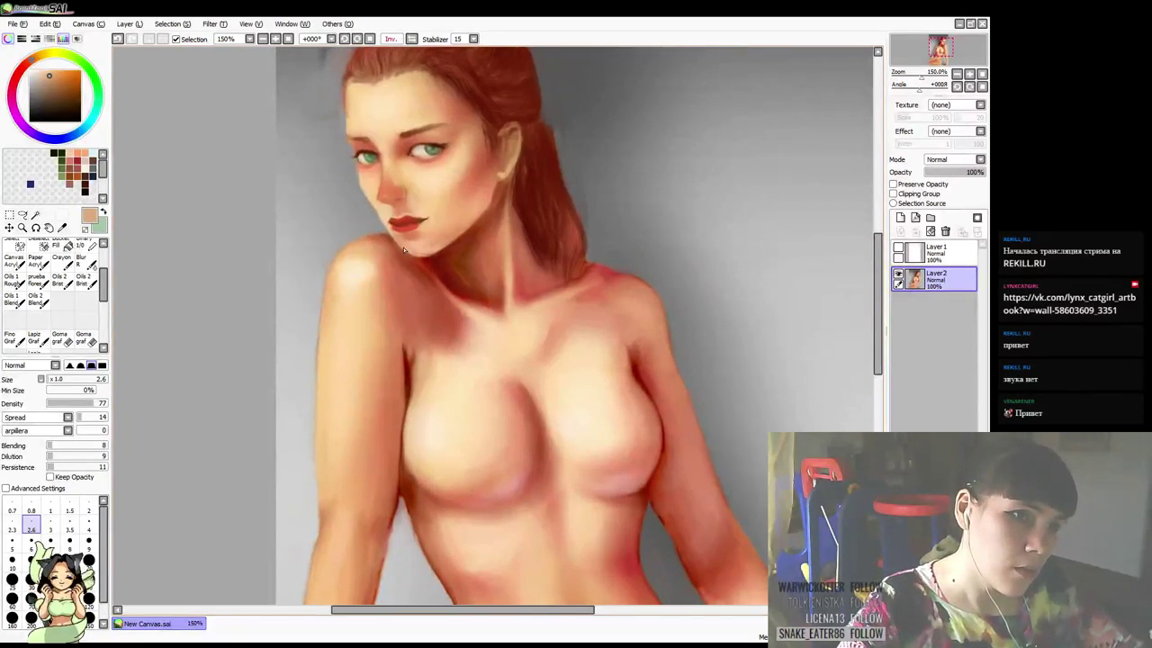
alt+click(389, 240)
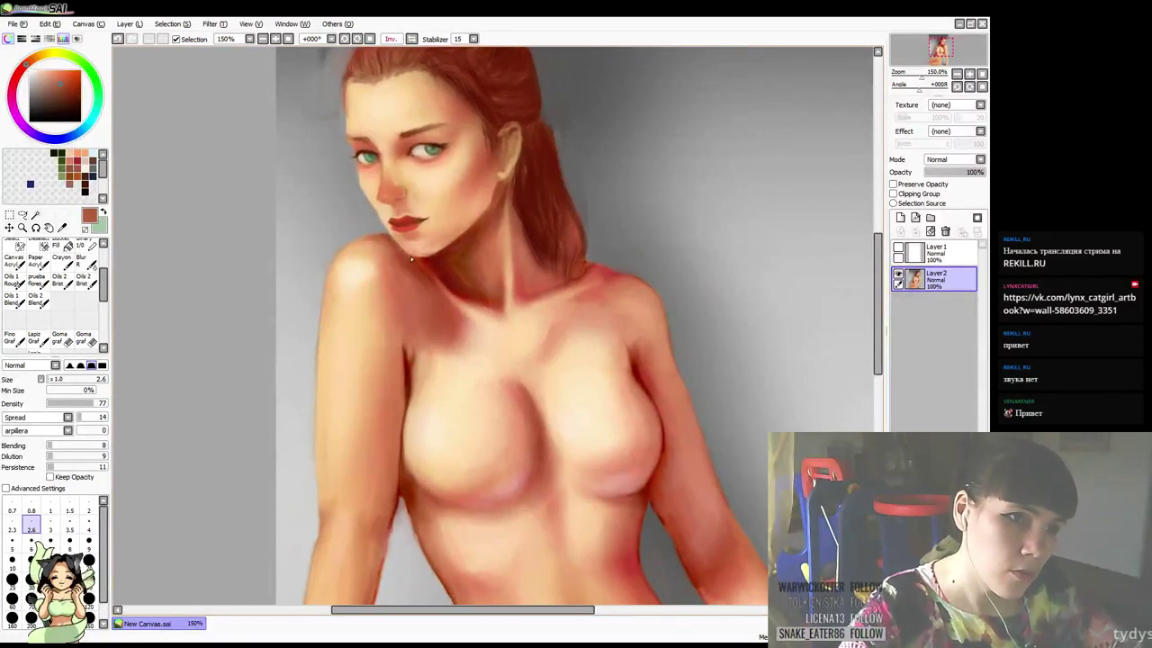
alt+click(413, 259)
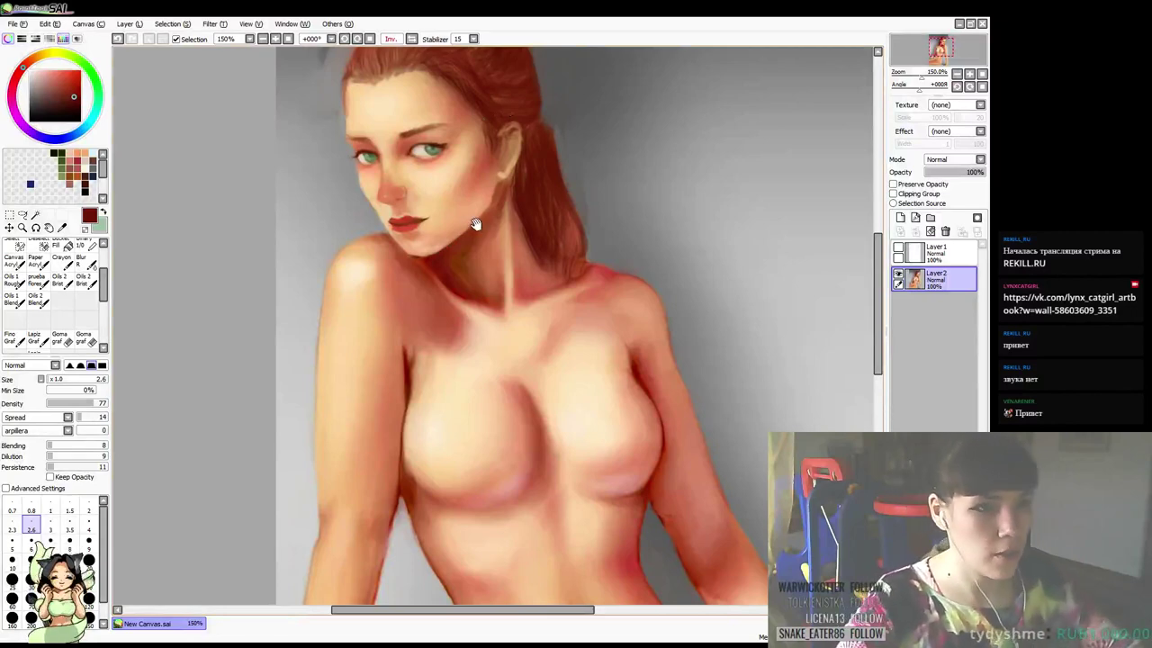
alt+click(376, 239)
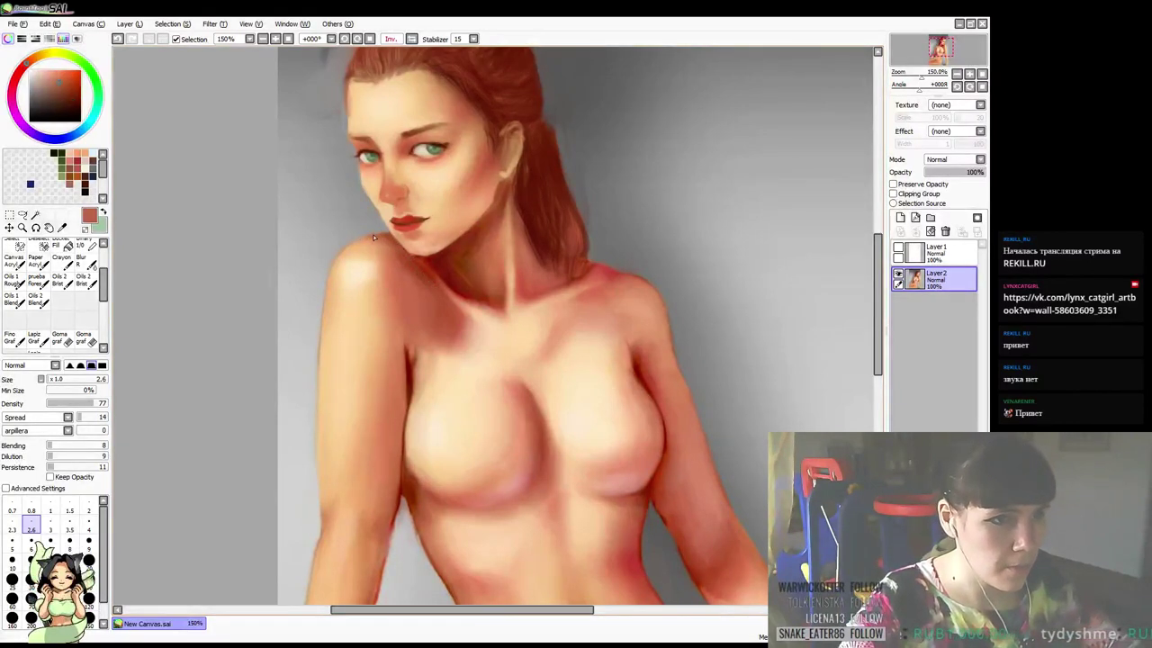
Touch up the collarbone edge at the base of the neck at brush size 4 with sampled salmon and peach
mouse_move(606, 142)
mouse_down()
mouse_move(600, 149)
mouse_move(594, 126)
mouse_up()
key(])
key(])
key(])
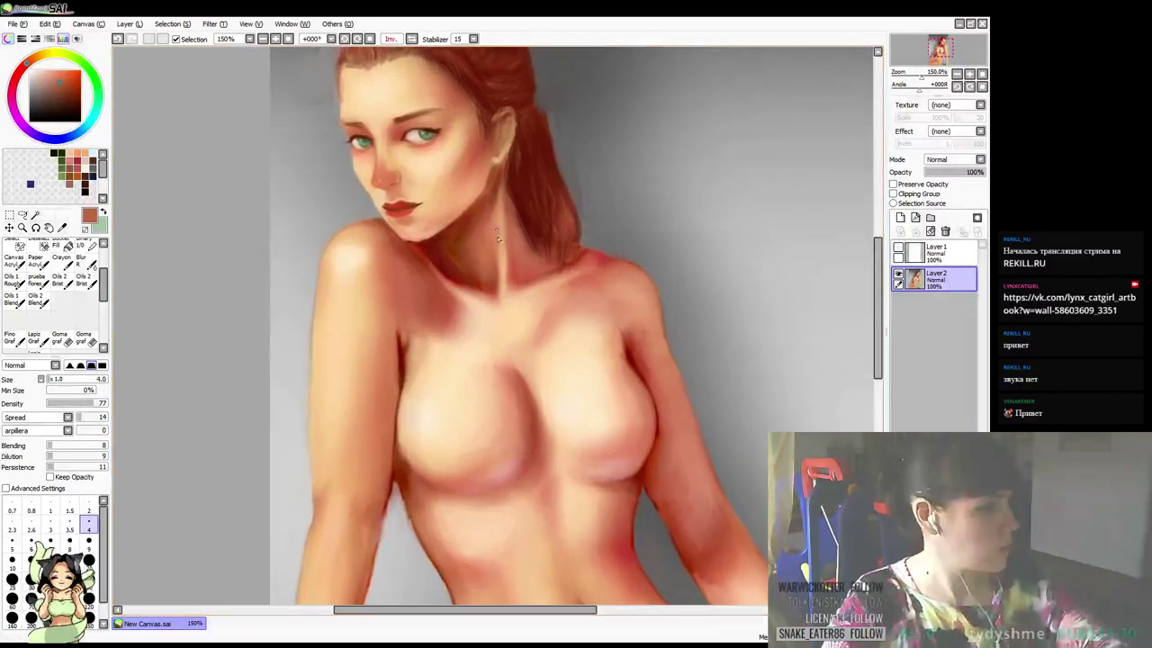
drag(537, 251, 534, 248)
alt+click(473, 288)
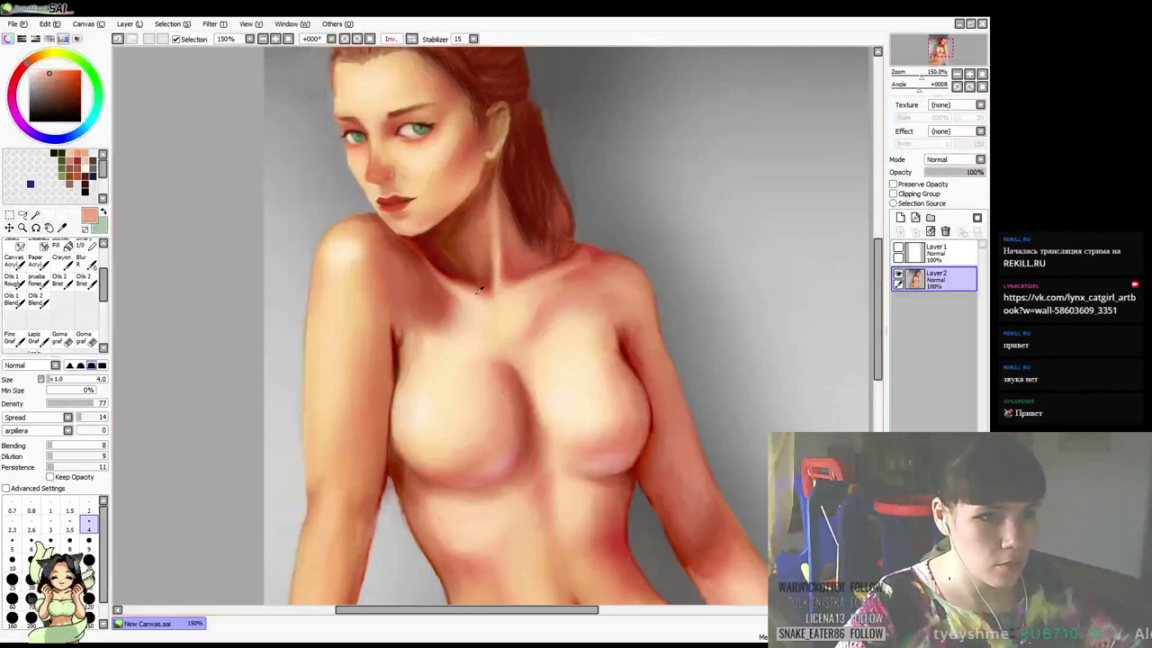
alt+click(474, 285)
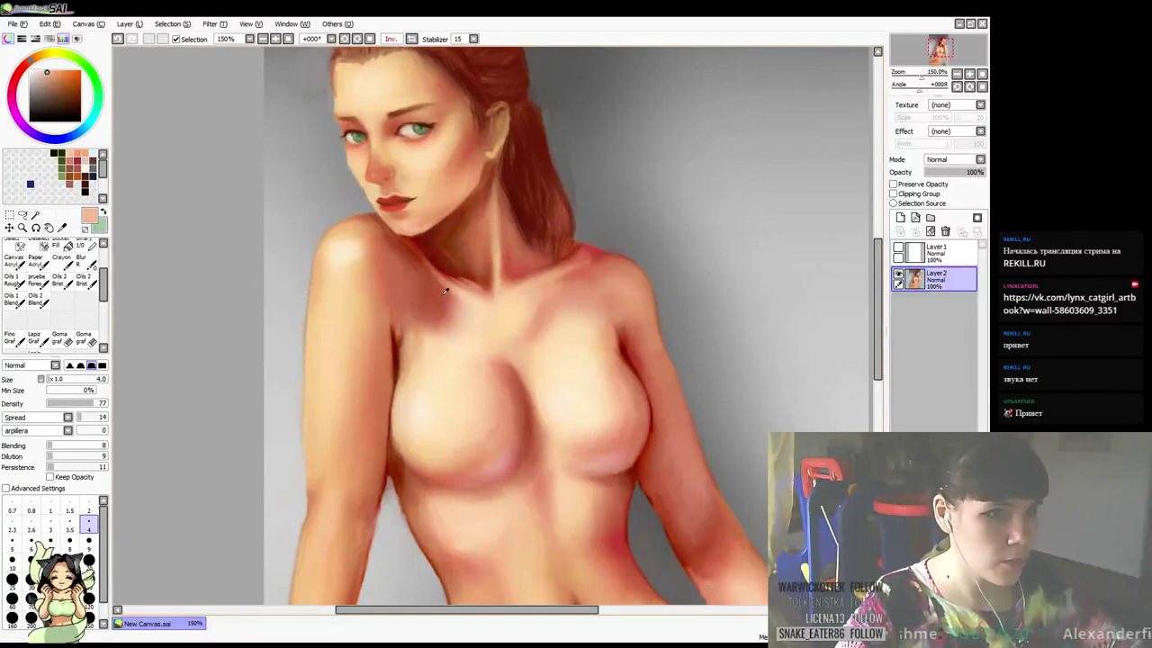
Reshape the edge of the chest shadow below the collarbone at brush size 10 with sampled peach skin tones
key(bracketright)
key(bracketright)
key(bracketright)
key(bracketright)
key(bracketright)
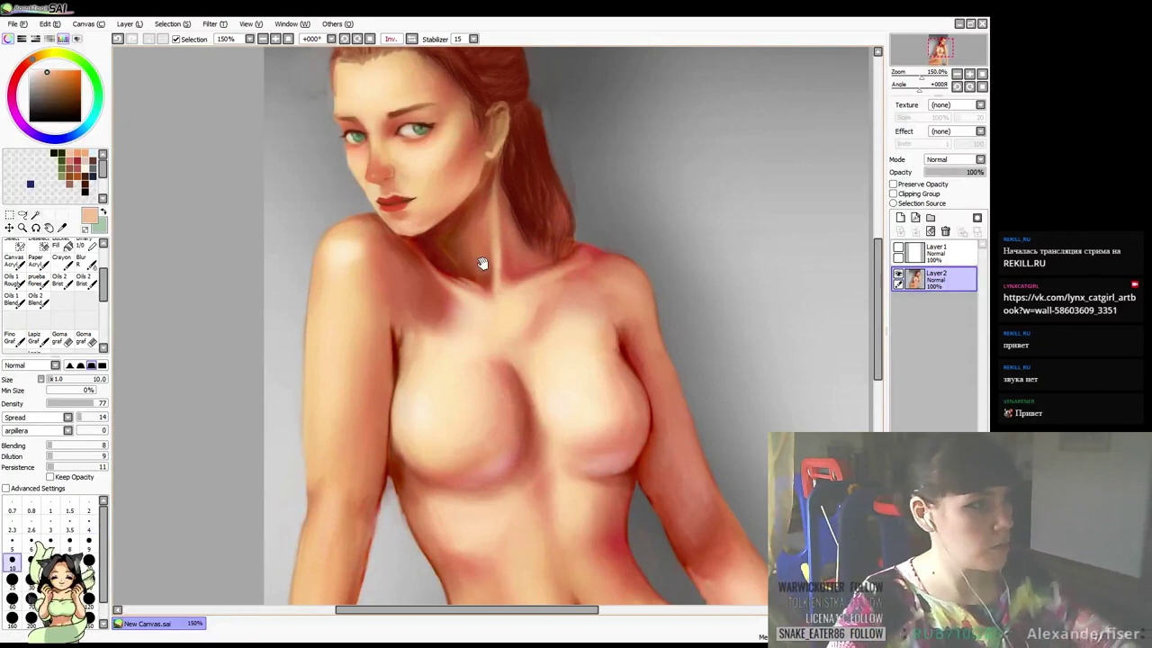
drag(482, 263, 435, 327)
alt+click(459, 291)
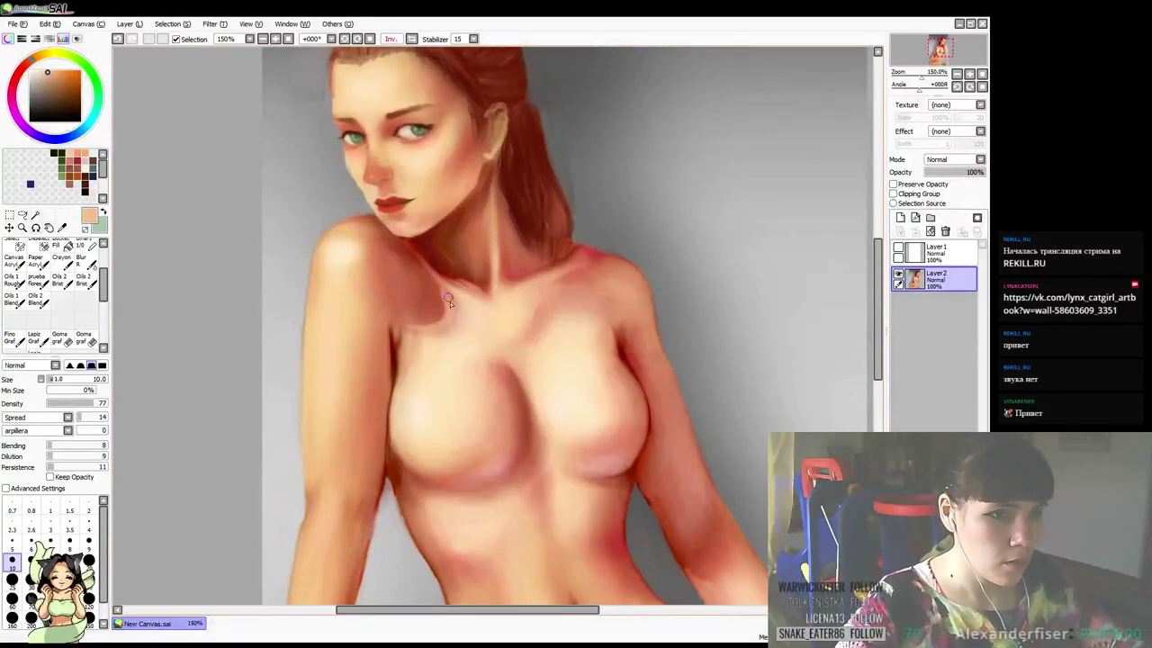
alt+click(463, 293)
drag(453, 297, 447, 332)
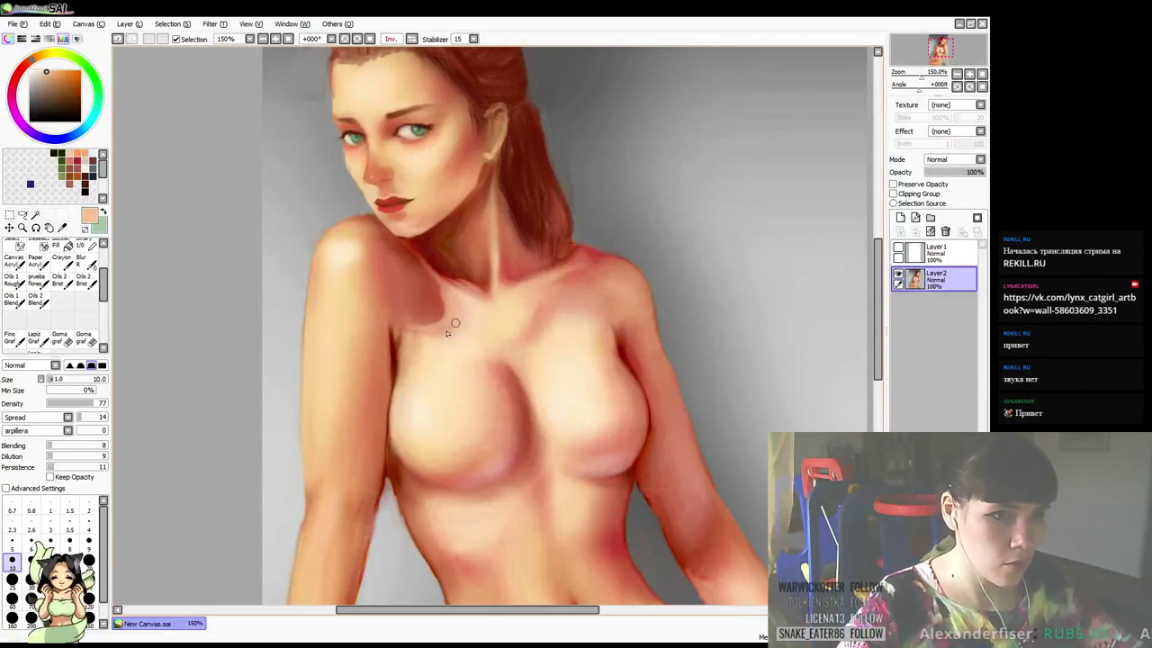
alt+click(469, 286)
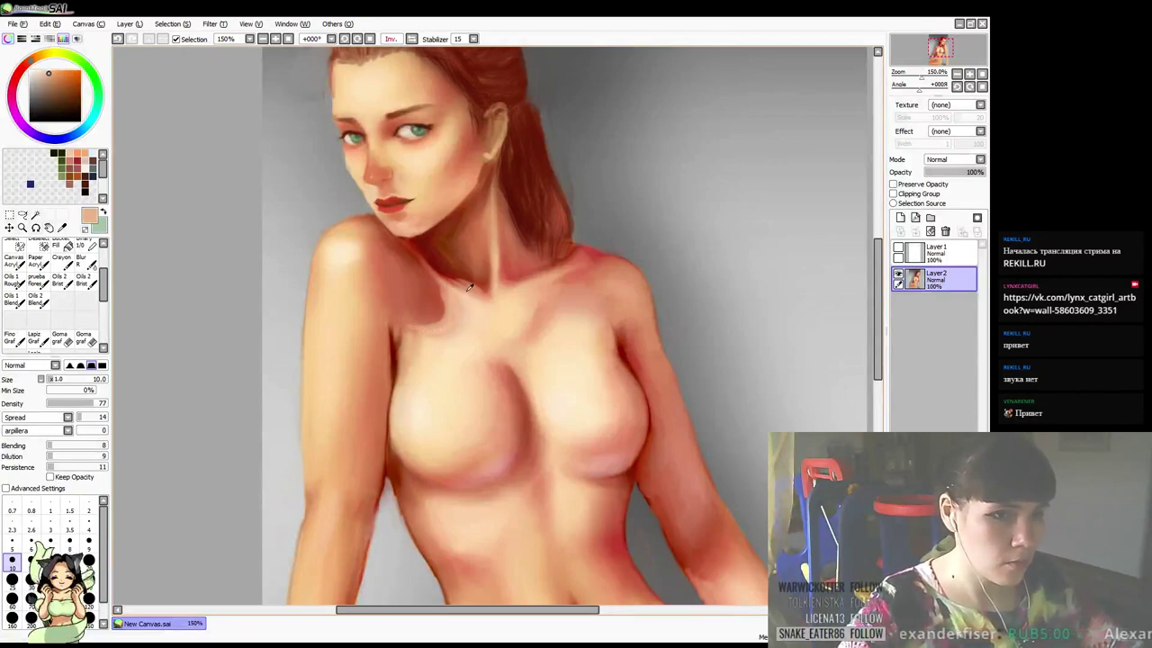
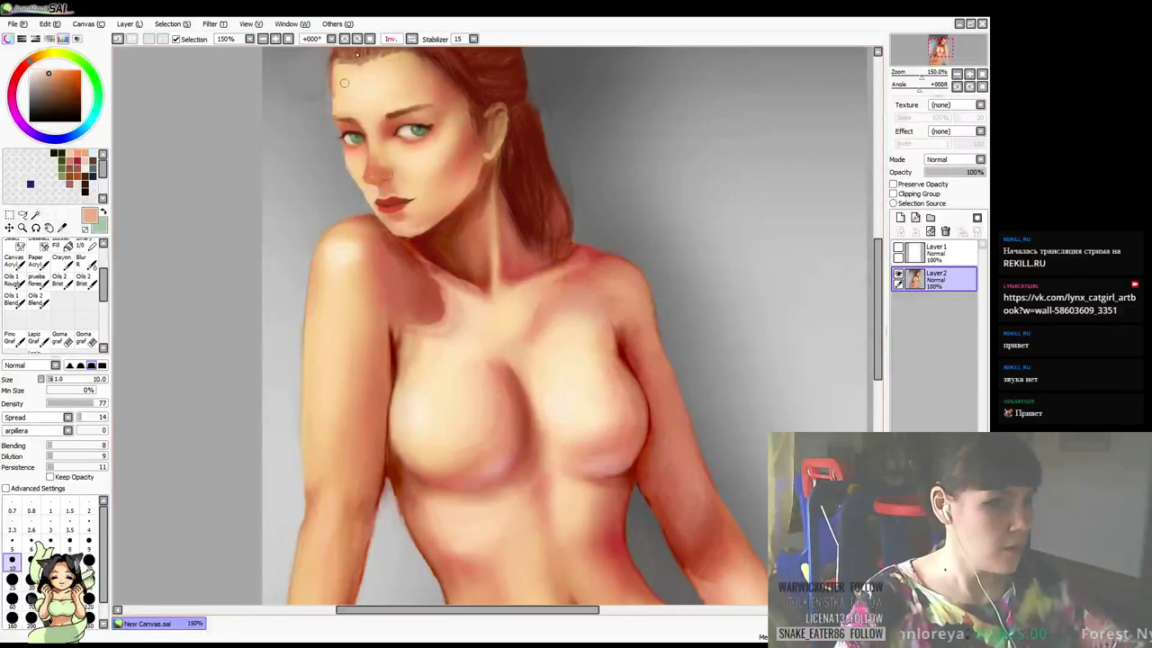
Define the collarbone ridge toward the raised shoulder with sampled peach and shade beside it with sampled dark red and reddish brown
drag(519, 239, 522, 241)
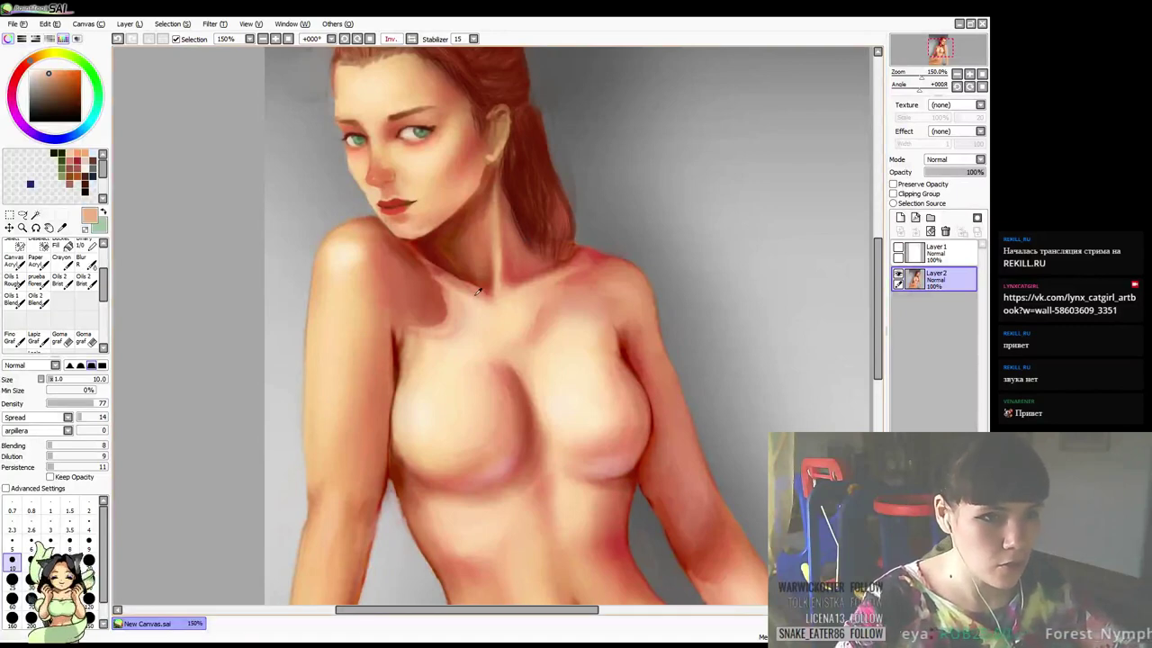
right_click(476, 293)
drag(461, 286, 414, 255)
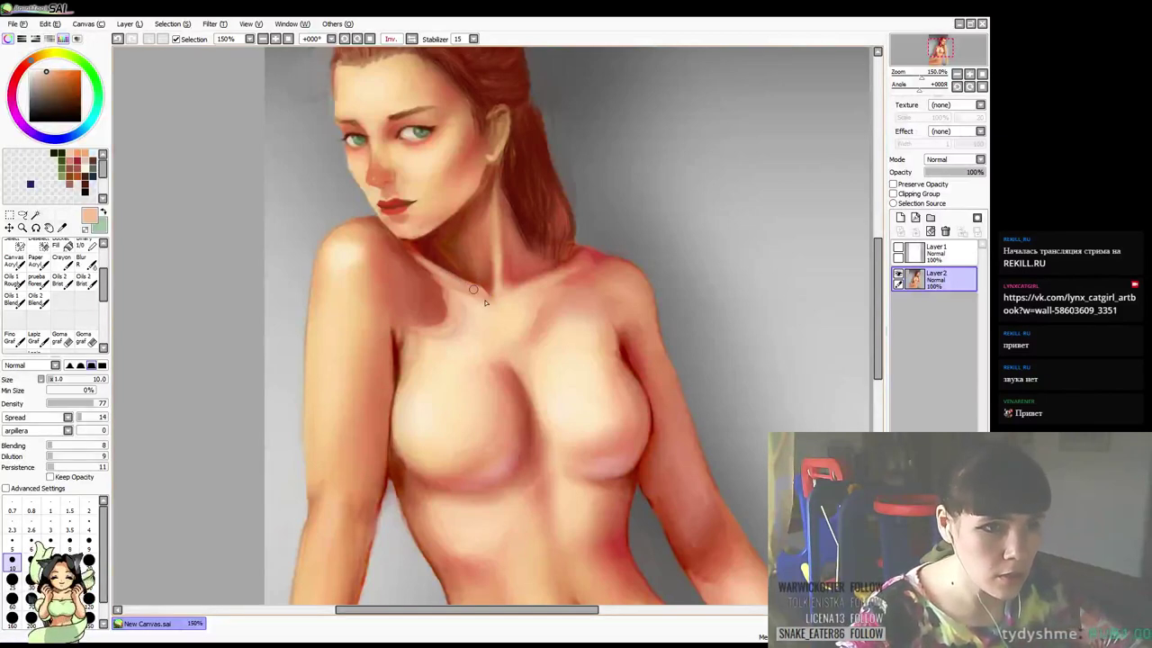
alt+click(443, 263)
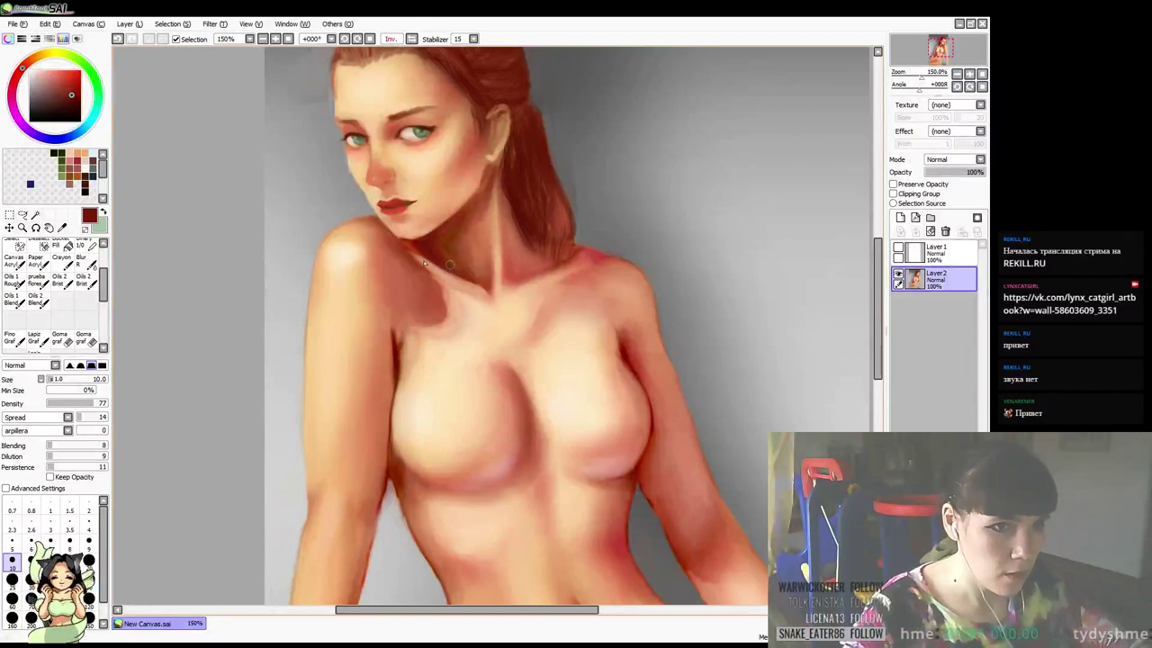
alt+click(443, 262)
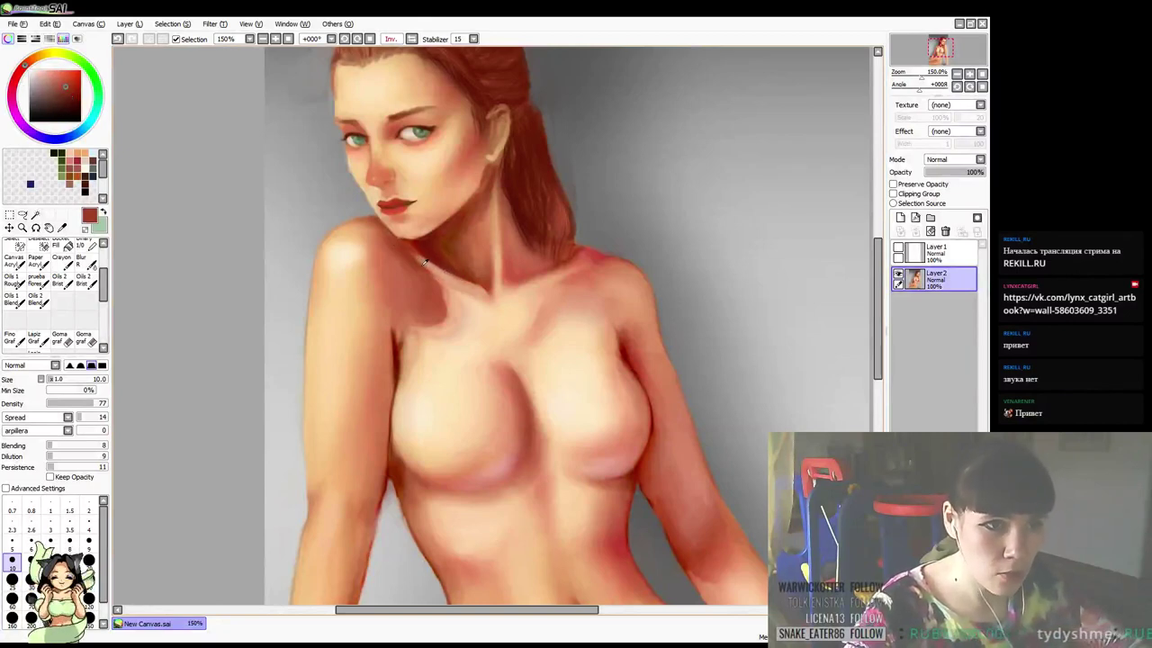
alt+click(424, 262)
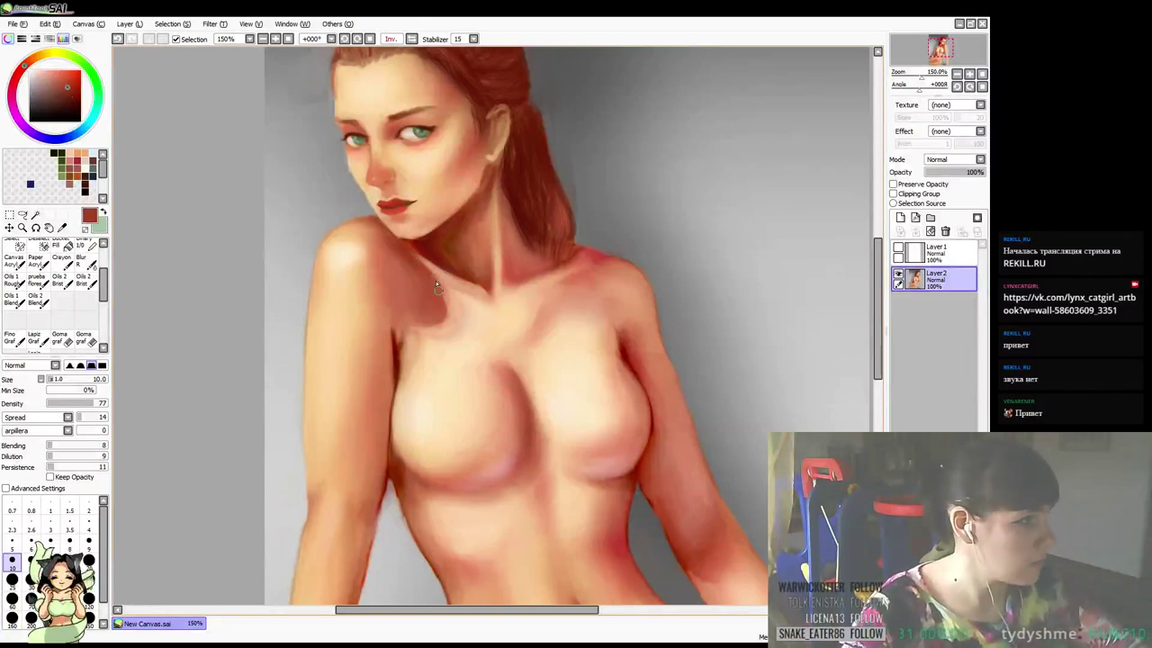
alt+click(432, 269)
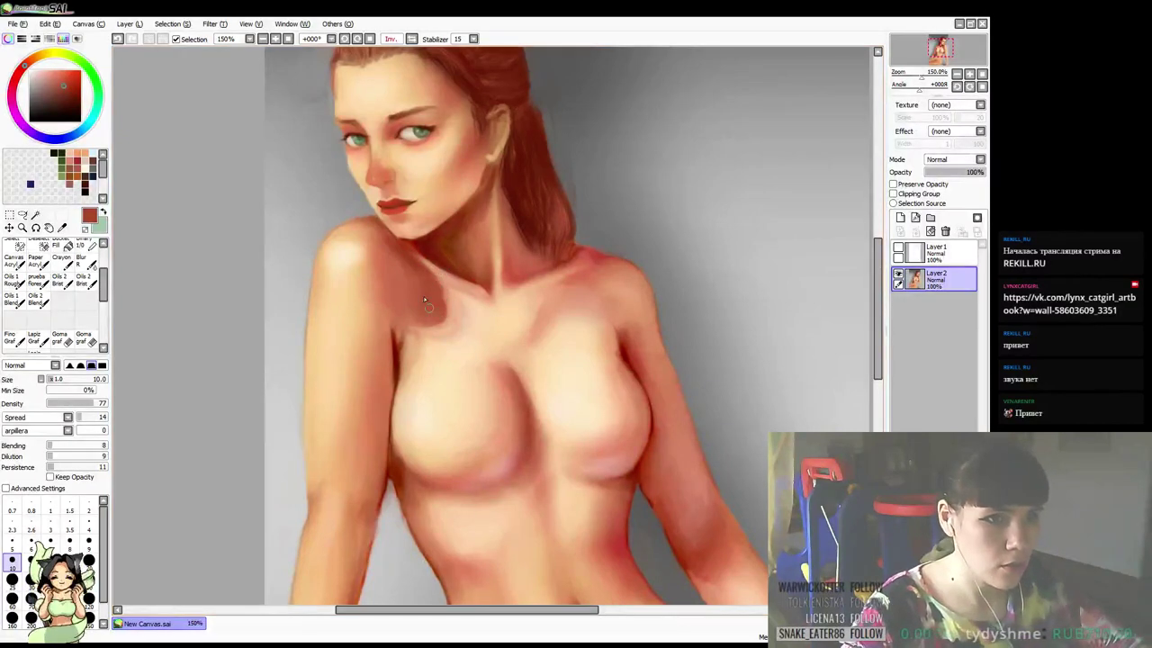
Blend the chest shadow below the collarbone at brush sizes 16 and 20 with sampled reddish brown and salmon
key(bracketright)
key(bracketright)
key(bracketright)
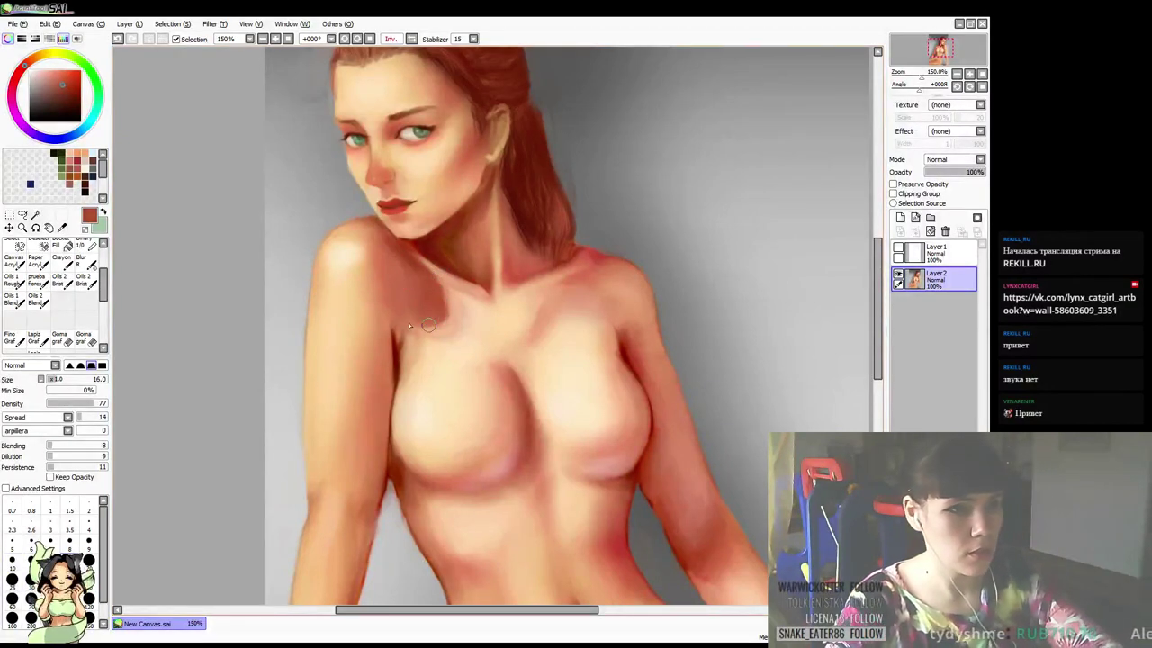
alt+click(452, 304)
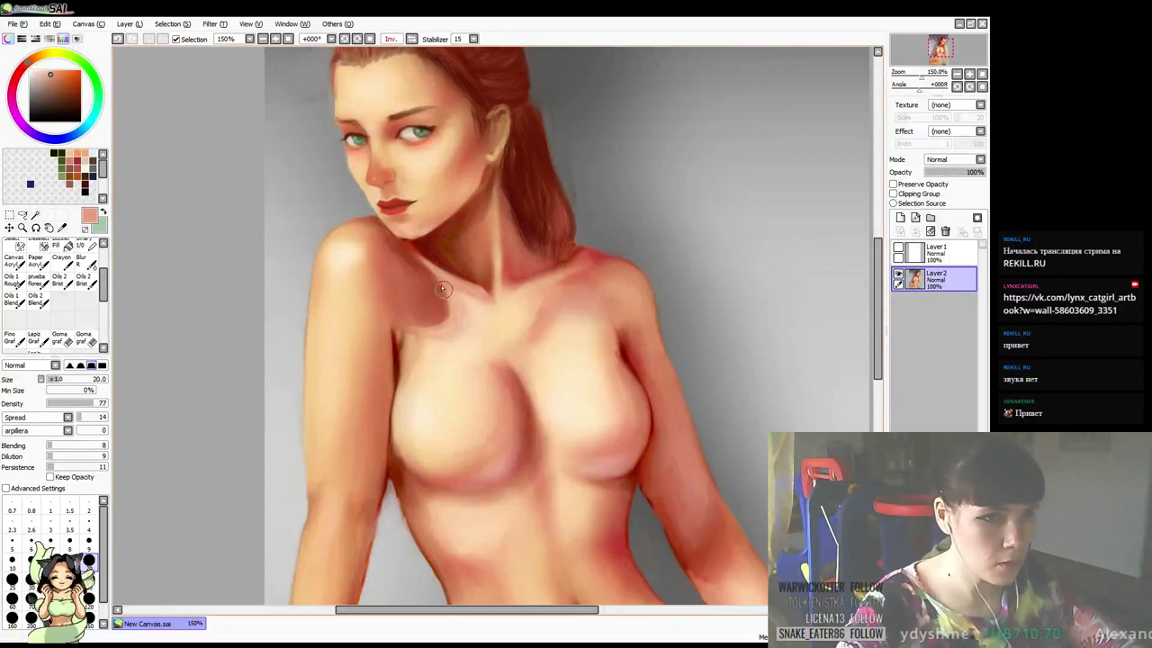
drag(446, 292, 446, 313)
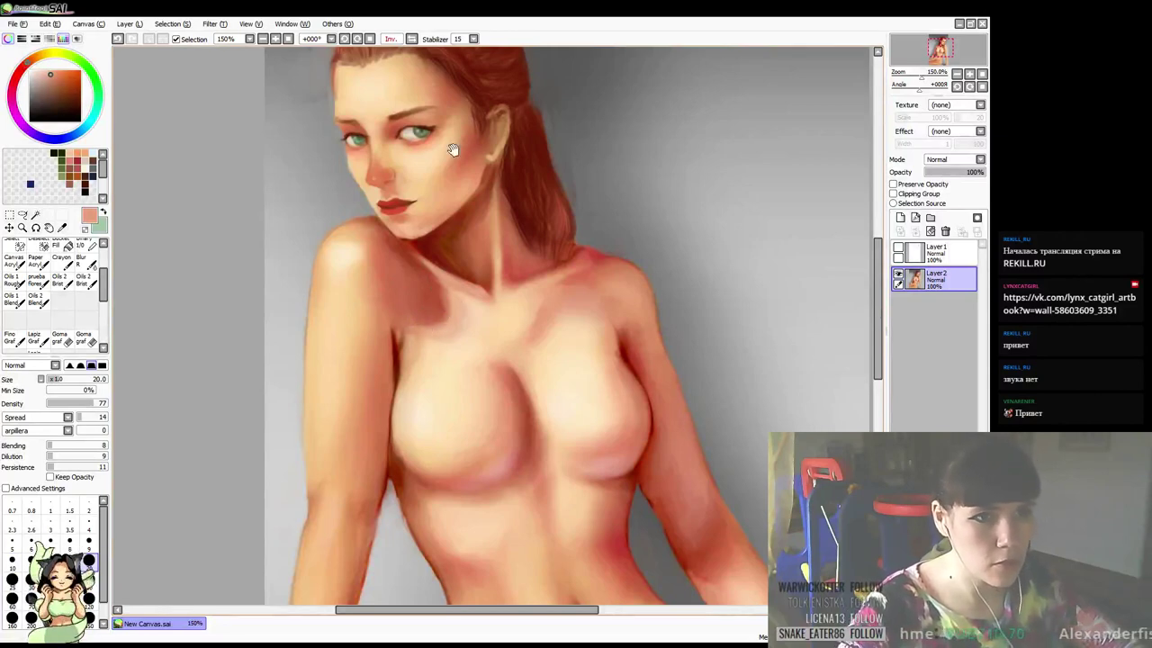
Set the brush size to 10 and touch up the base of the neck with a sampled light orange skin tone
drag(526, 240, 513, 240)
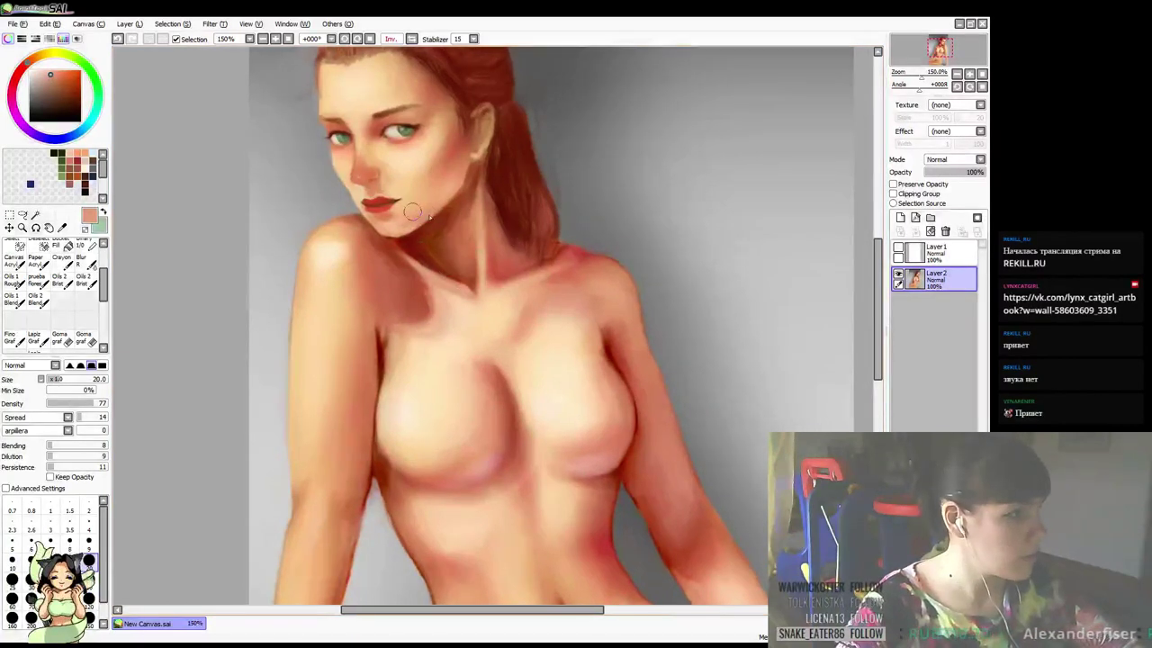
key([)
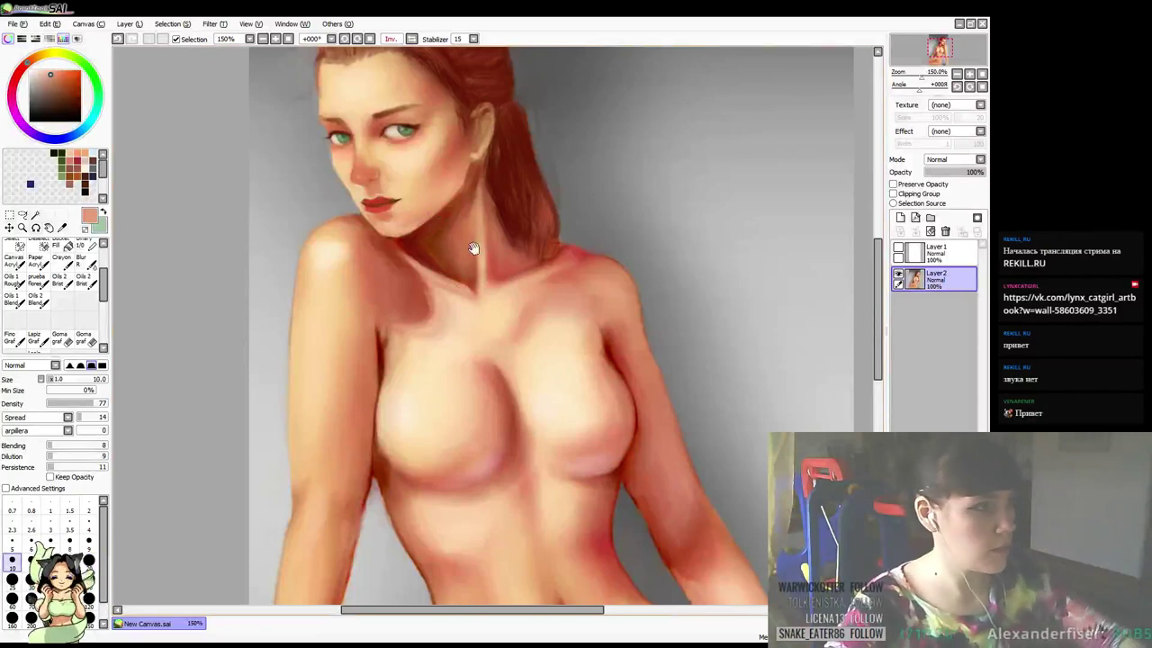
drag(500, 248, 496, 251)
alt+click(484, 277)
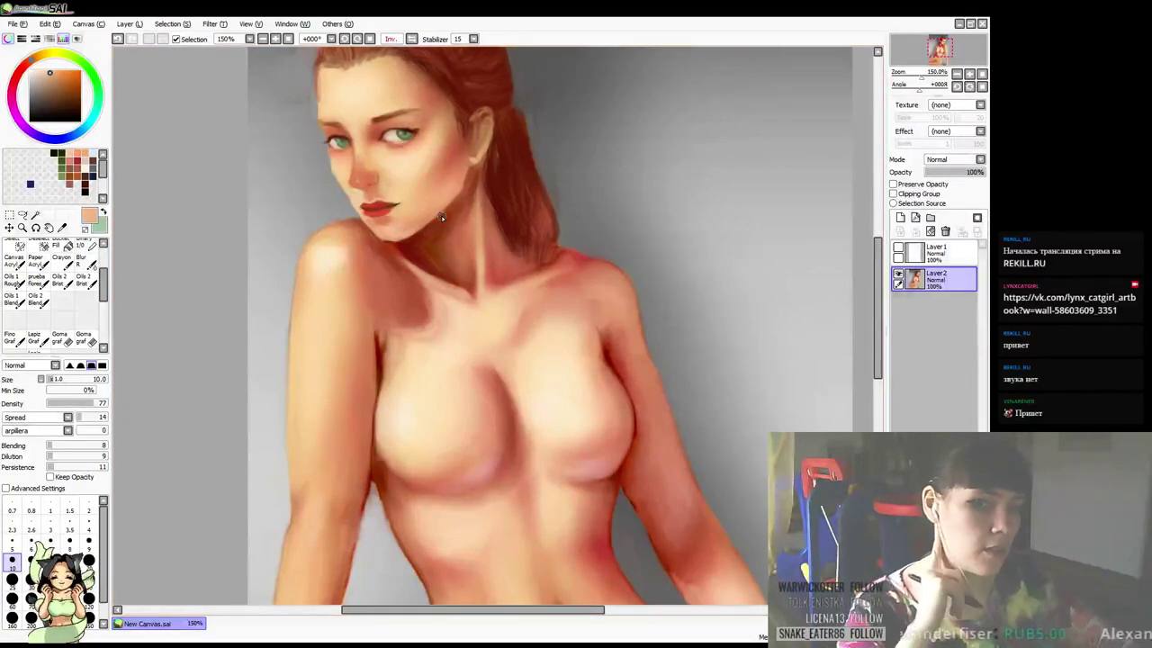
drag(492, 276, 486, 278)
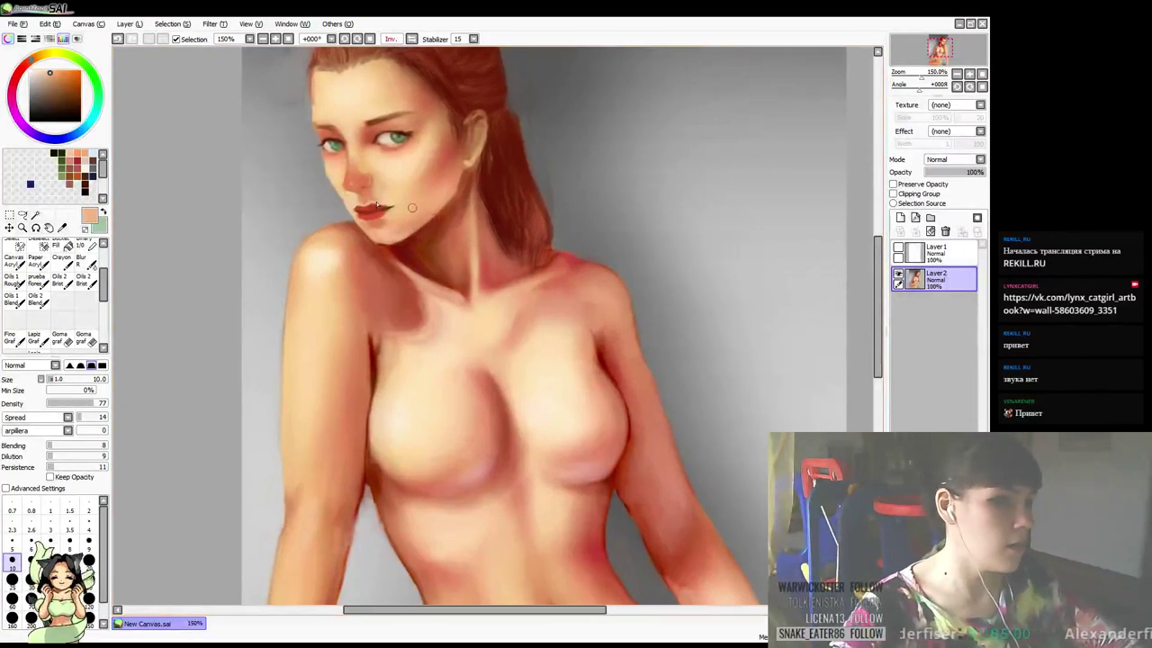
Narrow the light tendon line on the neck with sampled reddish brown and light orange tones
alt+click(467, 281)
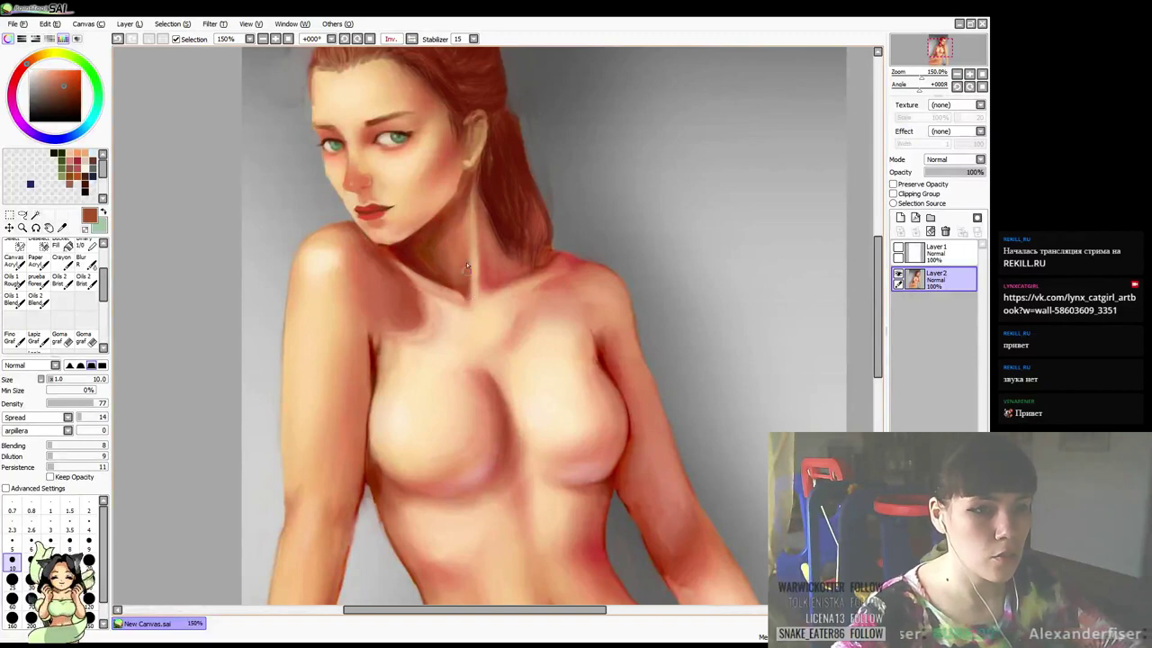
alt+click(475, 259)
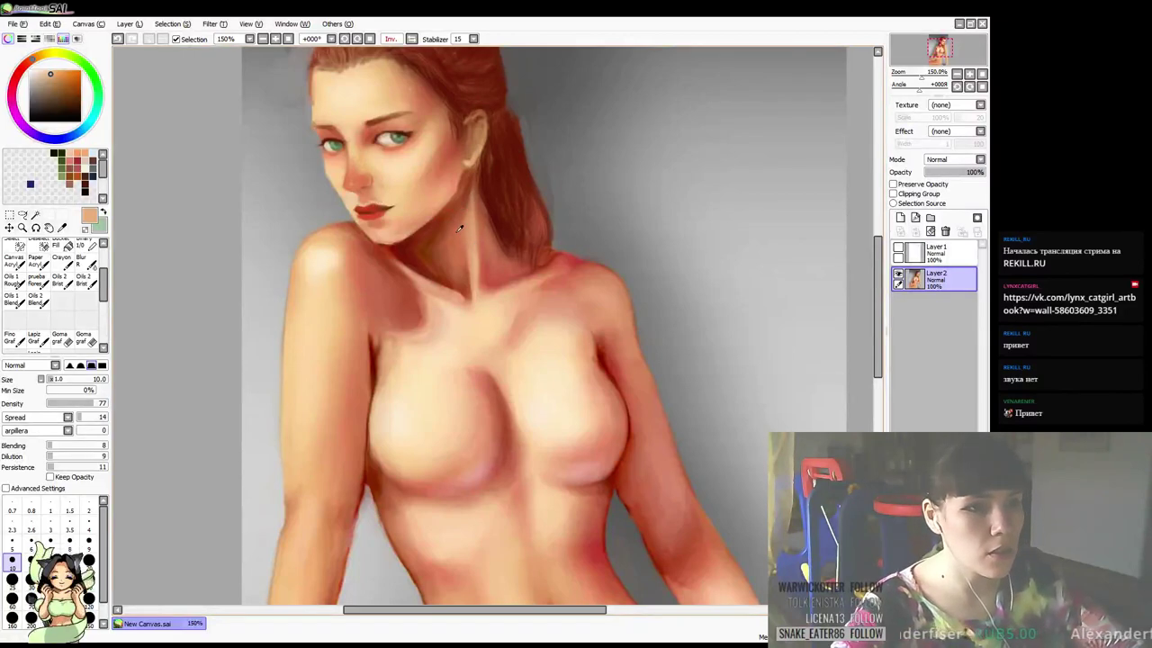
right_click(488, 228)
mouse_move(470, 222)
mouse_down()
mouse_move(472, 206)
mouse_move(471, 257)
mouse_up()
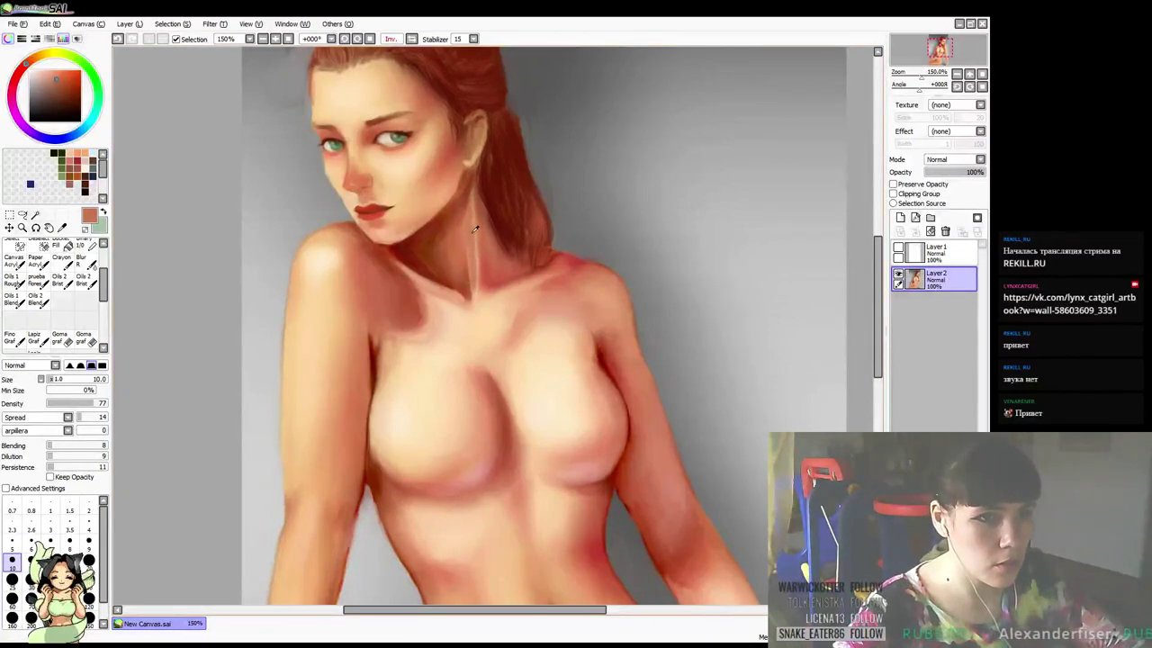
Set the brush size to 8 and shade the neck around the light tendon line with sampled dark red and reddish brown tones
right_click(413, 243)
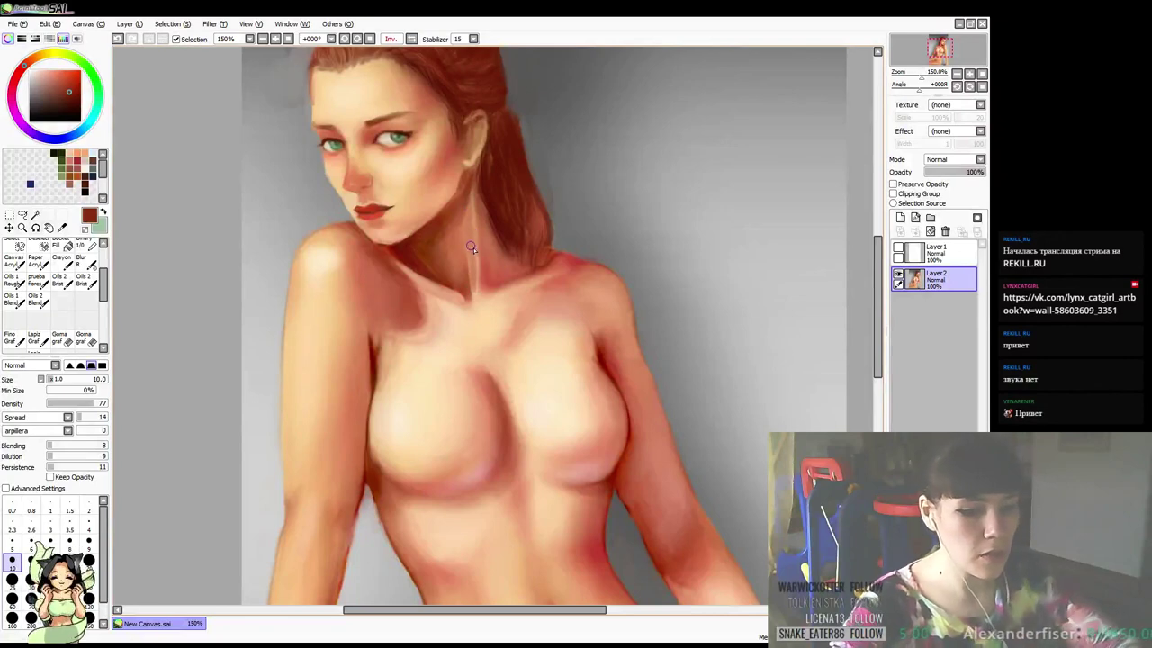
key(bracketleft)
key(bracketleft)
mouse_move(469, 272)
mouse_down()
mouse_move(464, 244)
mouse_move(470, 286)
mouse_move(480, 256)
mouse_move(478, 291)
mouse_move(476, 211)
mouse_move(479, 270)
mouse_up()
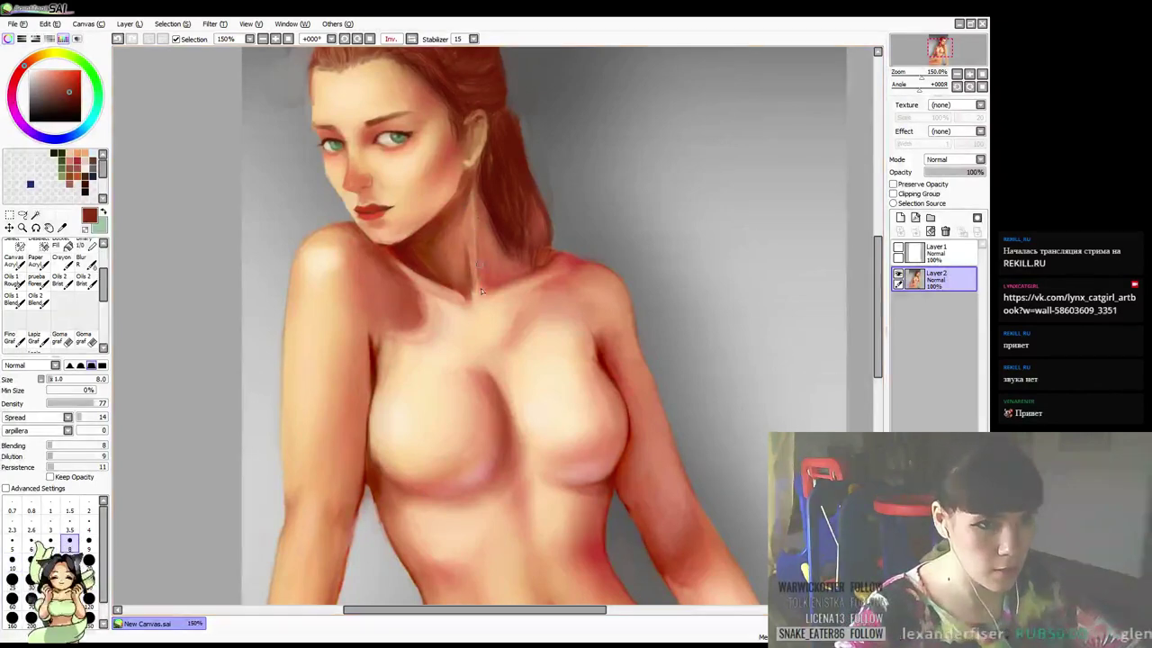
alt+click(469, 243)
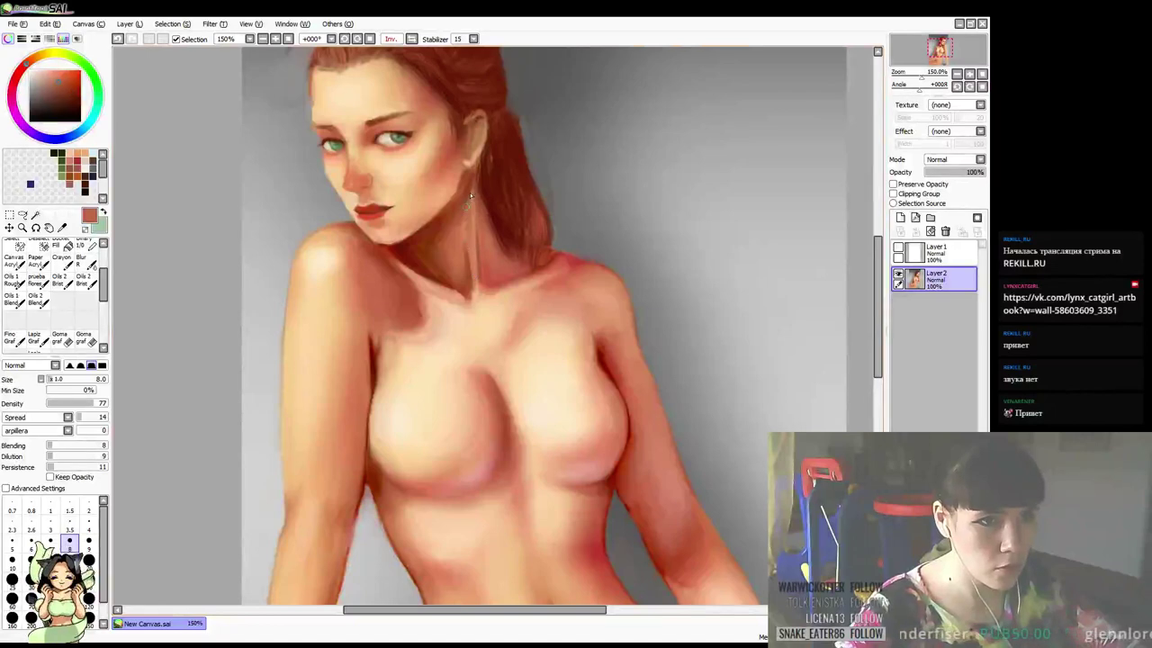
alt+click(465, 257)
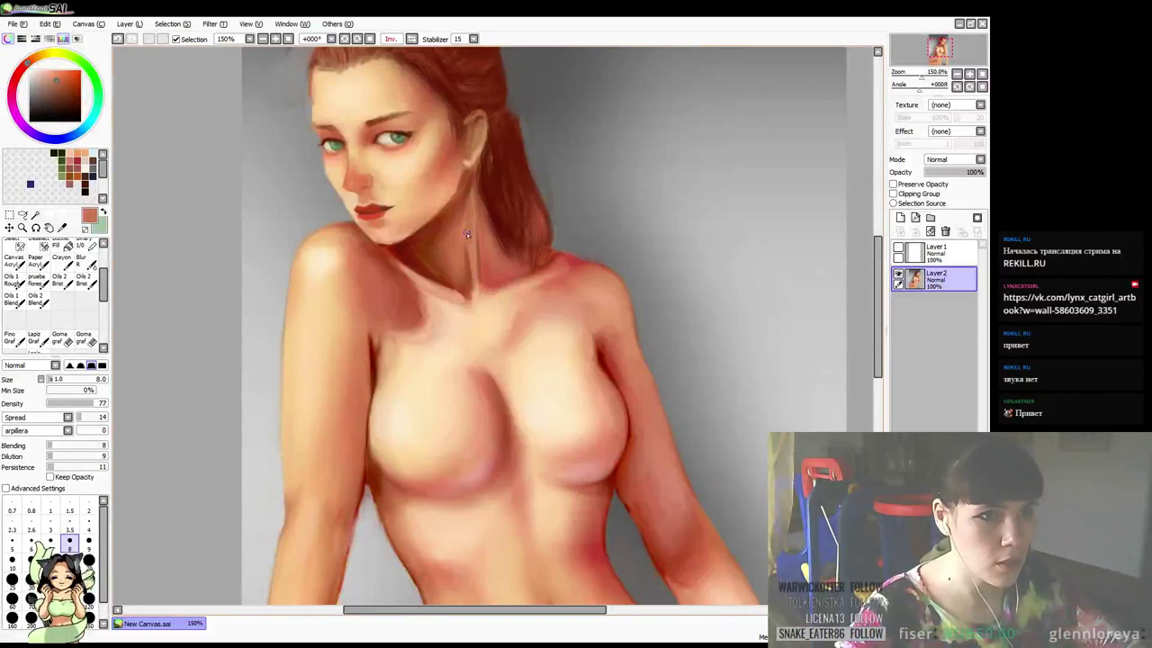
alt+click(400, 243)
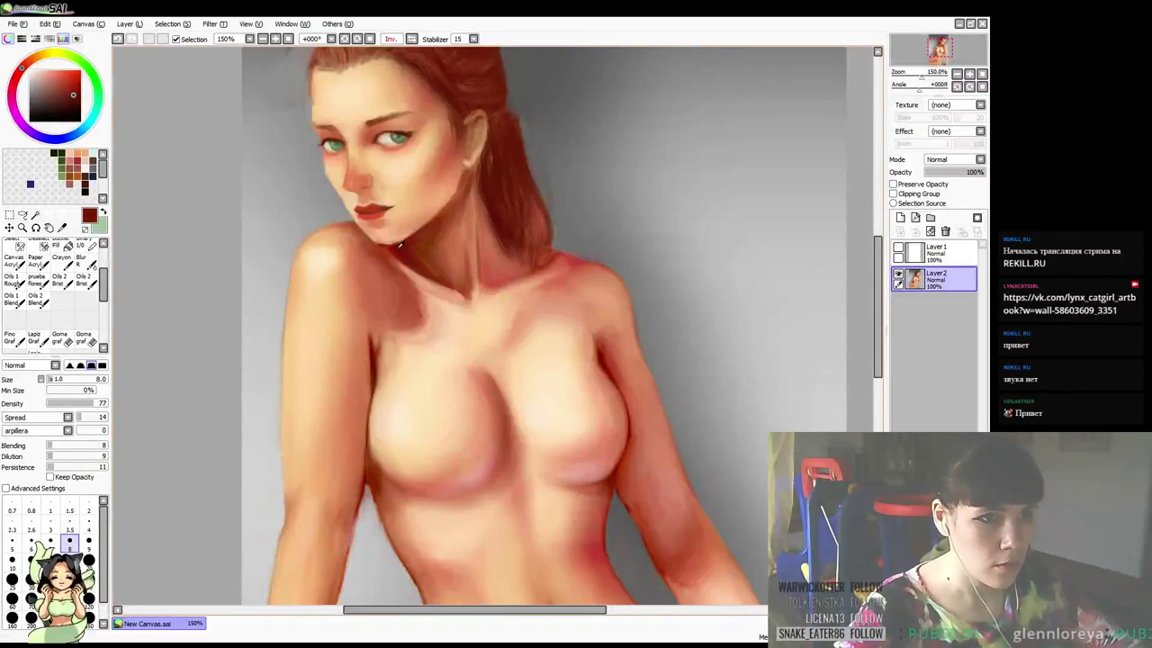
Set the brush size to 14 and blend the pit of the neck with a sampled light reddish orange
alt+click(465, 263)
key(bracketright)
key(bracketright)
key(bracketright)
key(bracketright)
drag(457, 293, 472, 291)
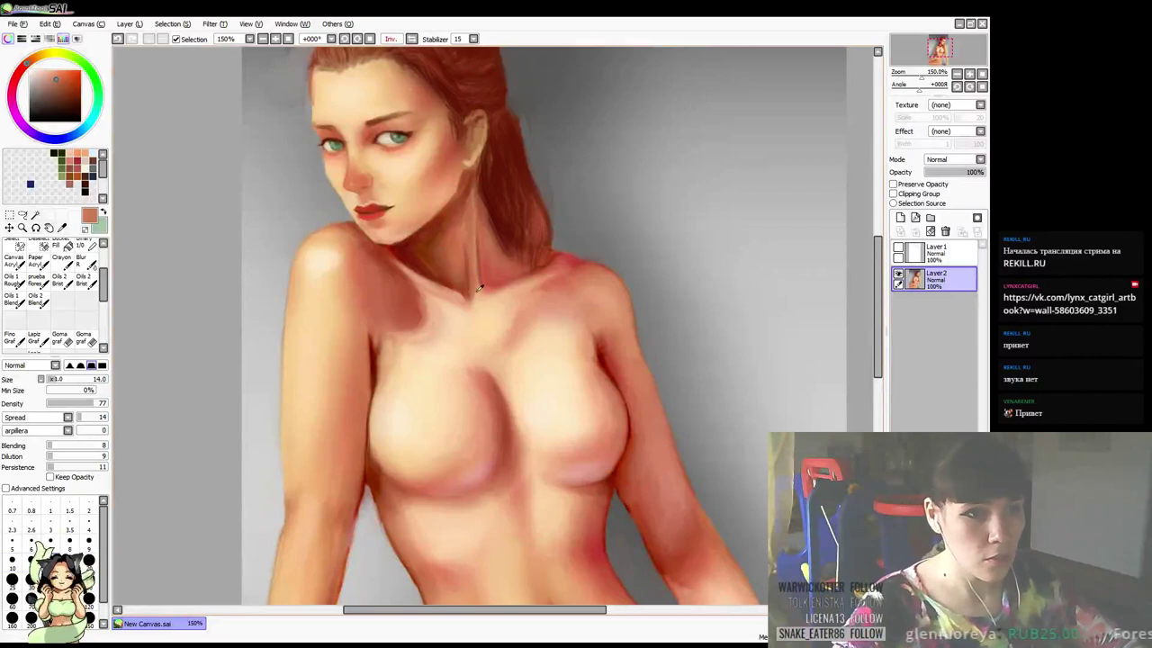
Refine the lower end of the neck tendon at brush size 6 with sampled reddish brown and orange-brown tones
alt+click(475, 295)
alt+click(490, 262)
alt+click(481, 271)
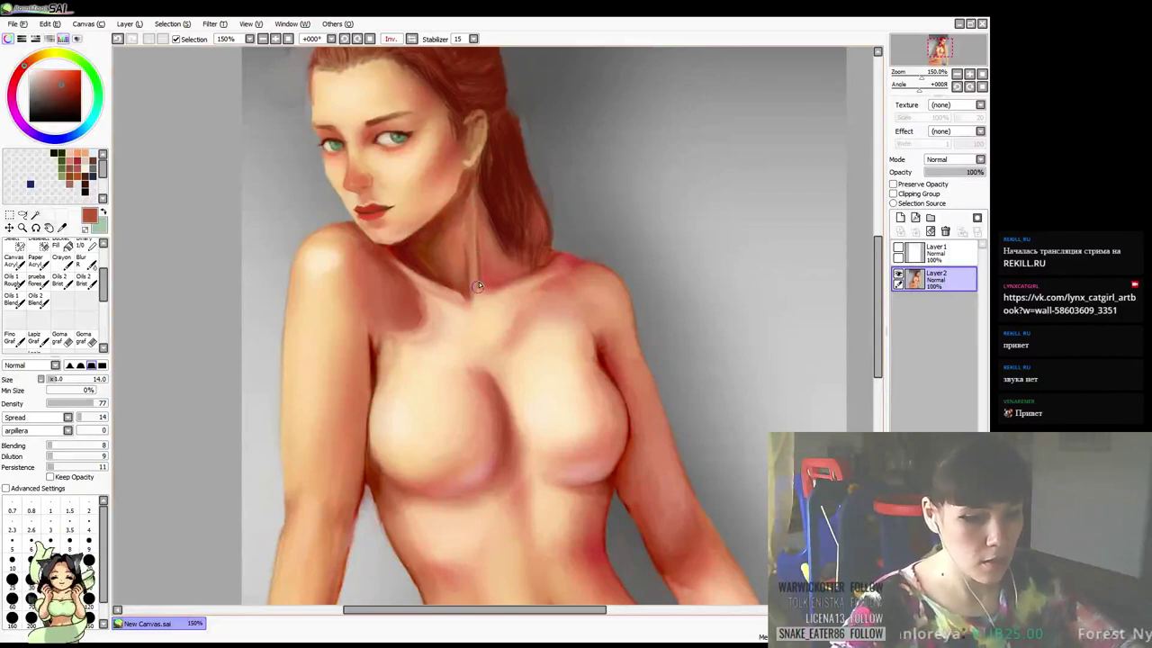
key(bracketleft)
key(bracketleft)
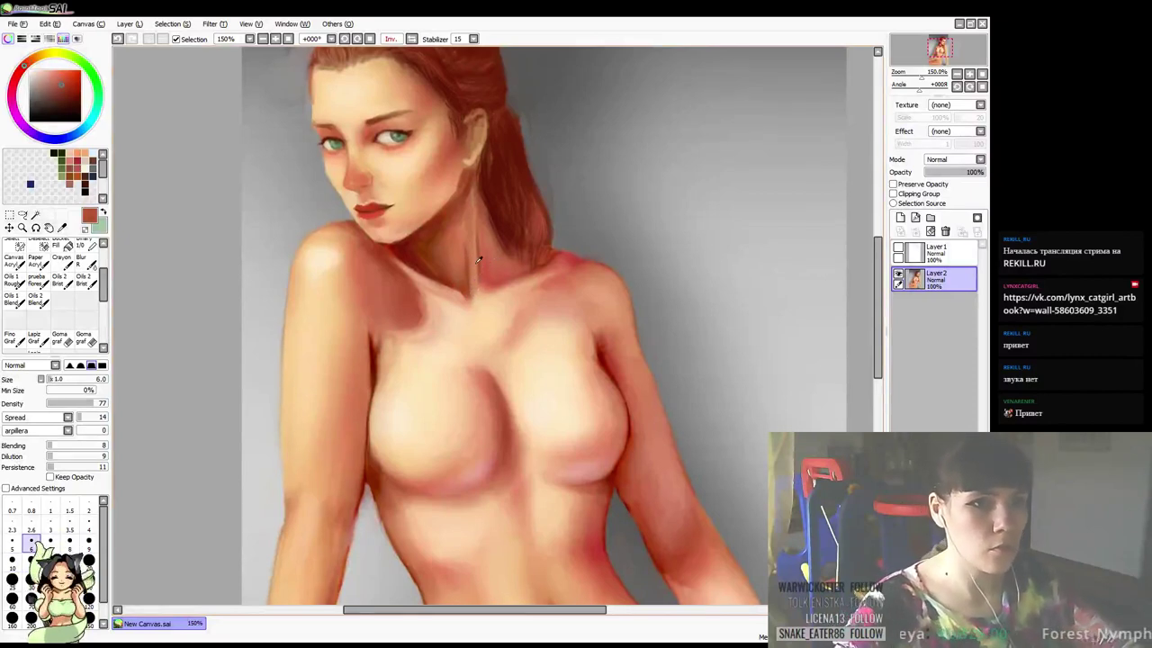
alt+click(478, 263)
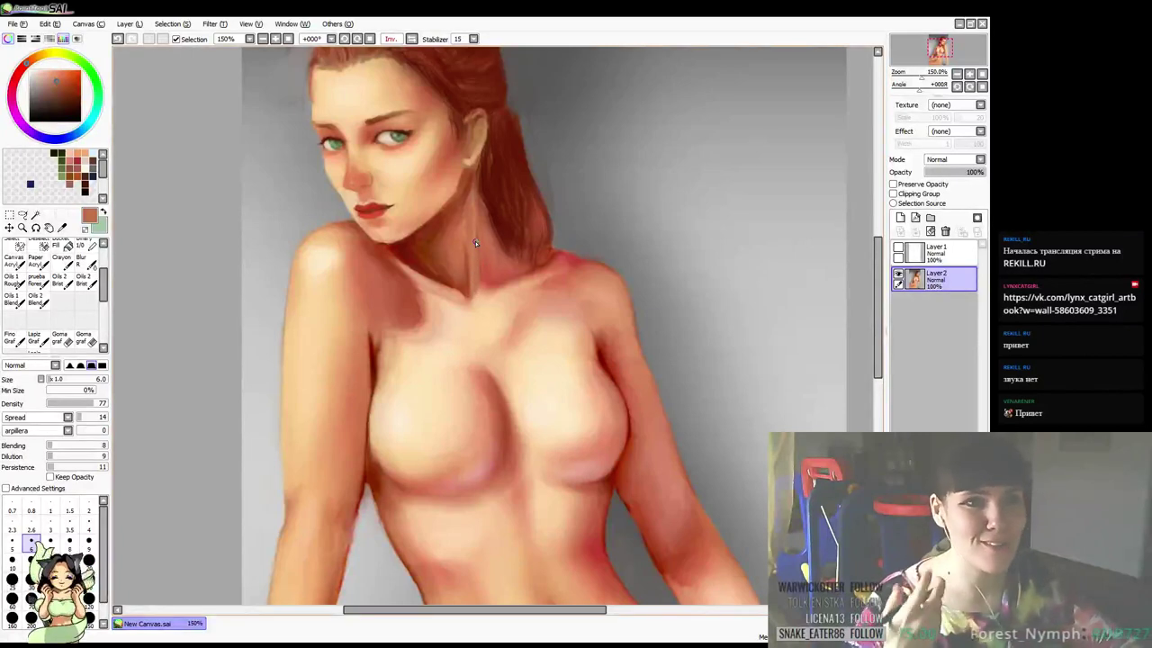
key(space)
drag(469, 267, 476, 267)
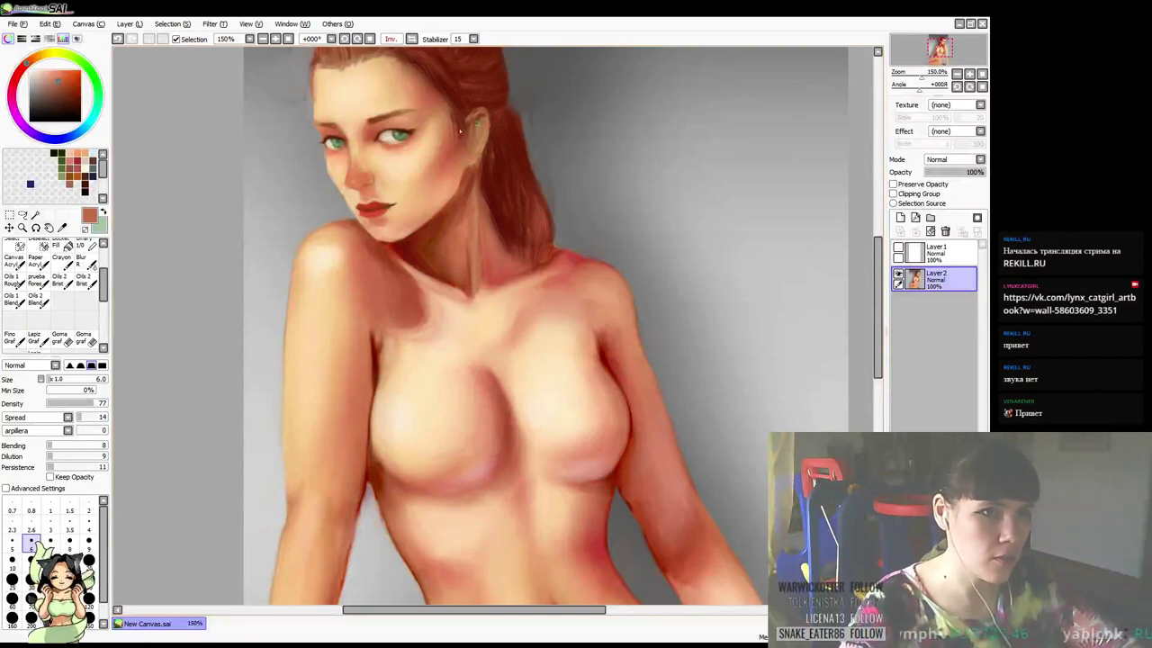
Shade the inside of the ear and the earlobe with a sampled dark reddish brown
right_click(439, 217)
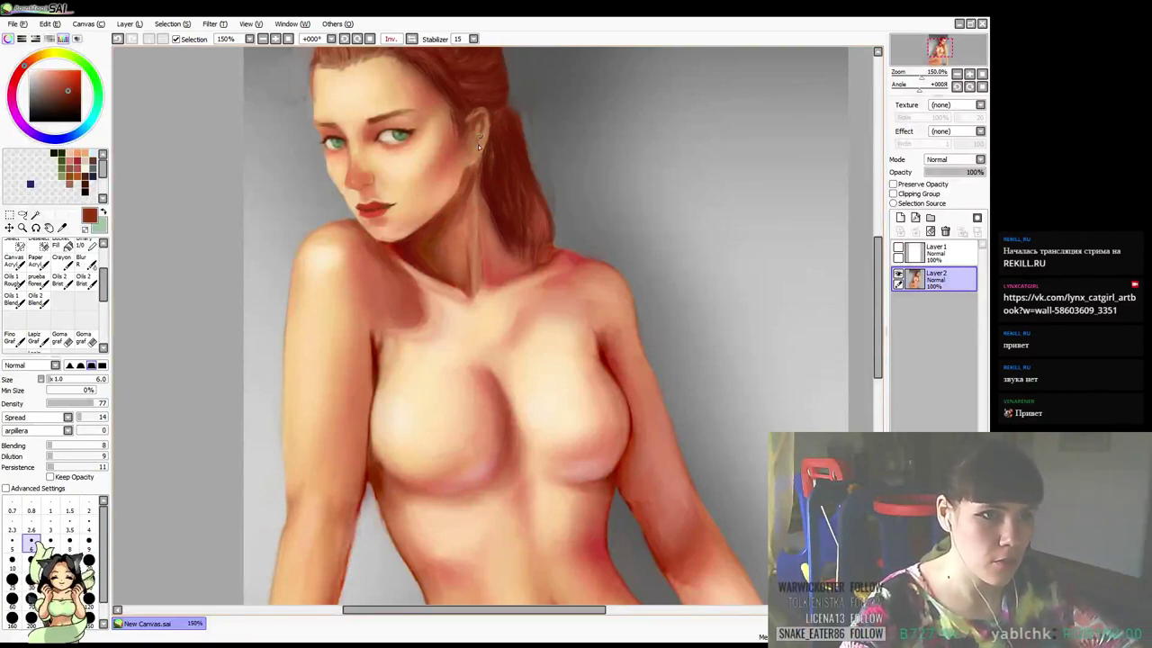
drag(478, 144, 468, 157)
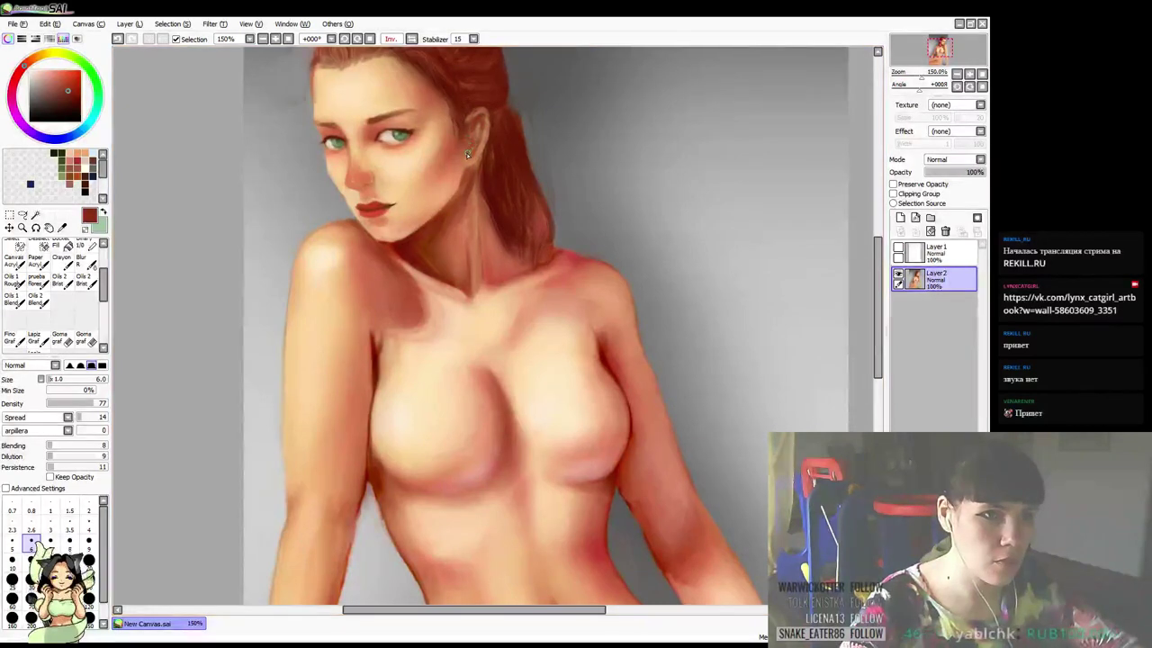
drag(616, 155, 635, 141)
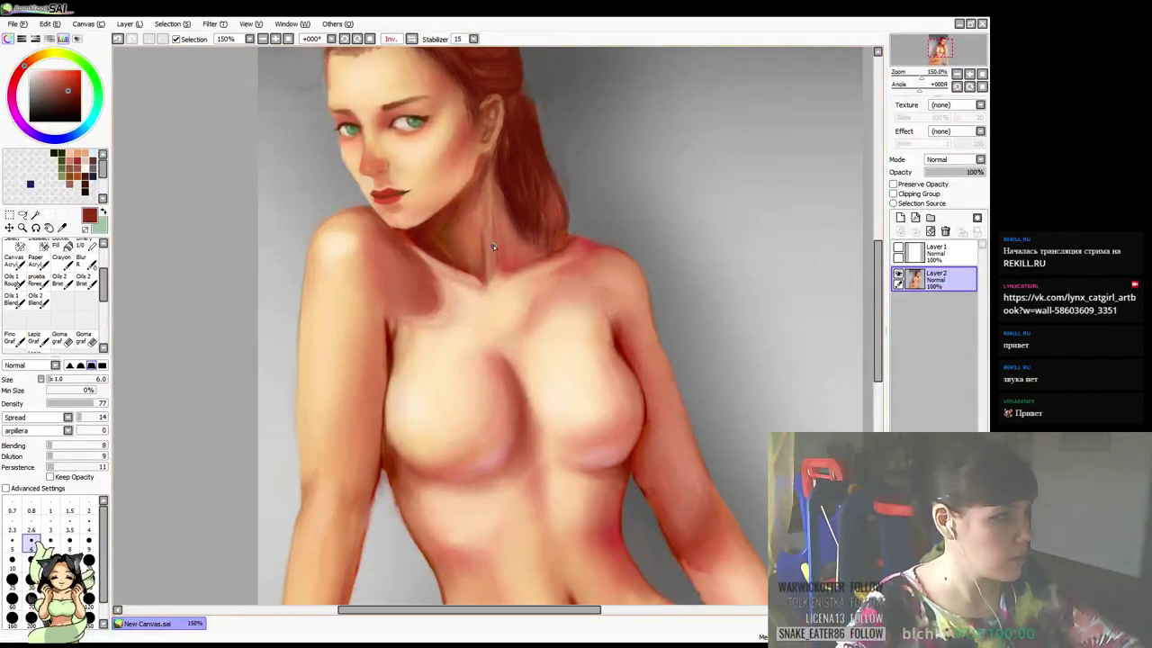
Blend the neck shadow below the jaw at brush sizes 6, 10 and 14 with sampled reddish brown and light orange-brown tones
alt+click(482, 247)
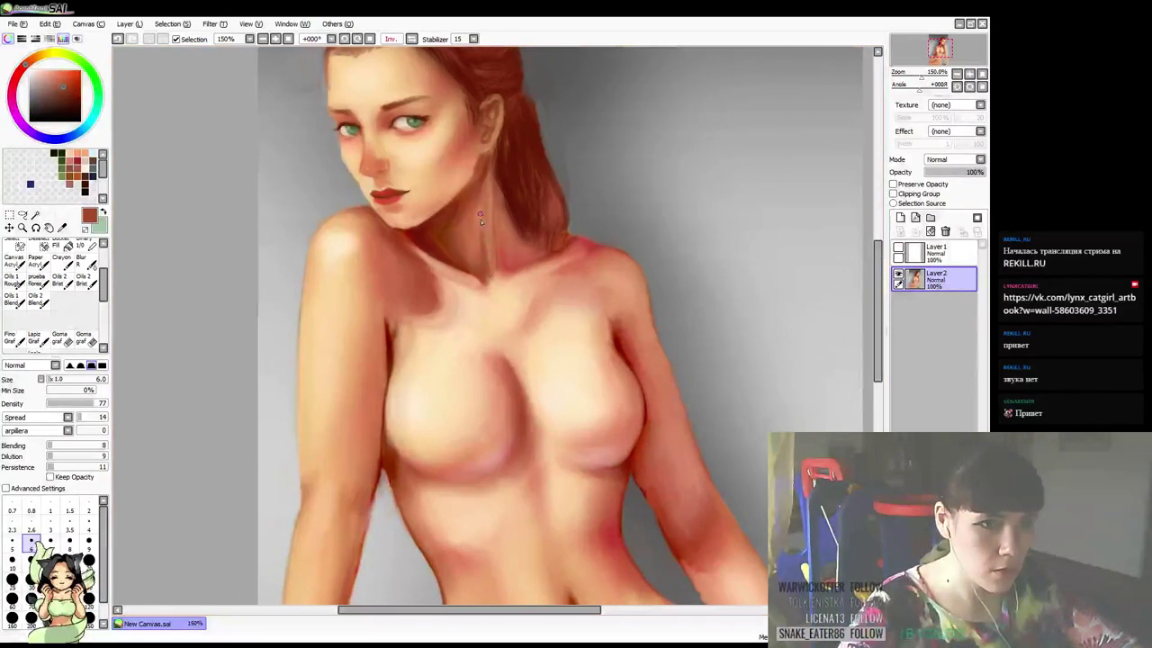
alt+click(485, 239)
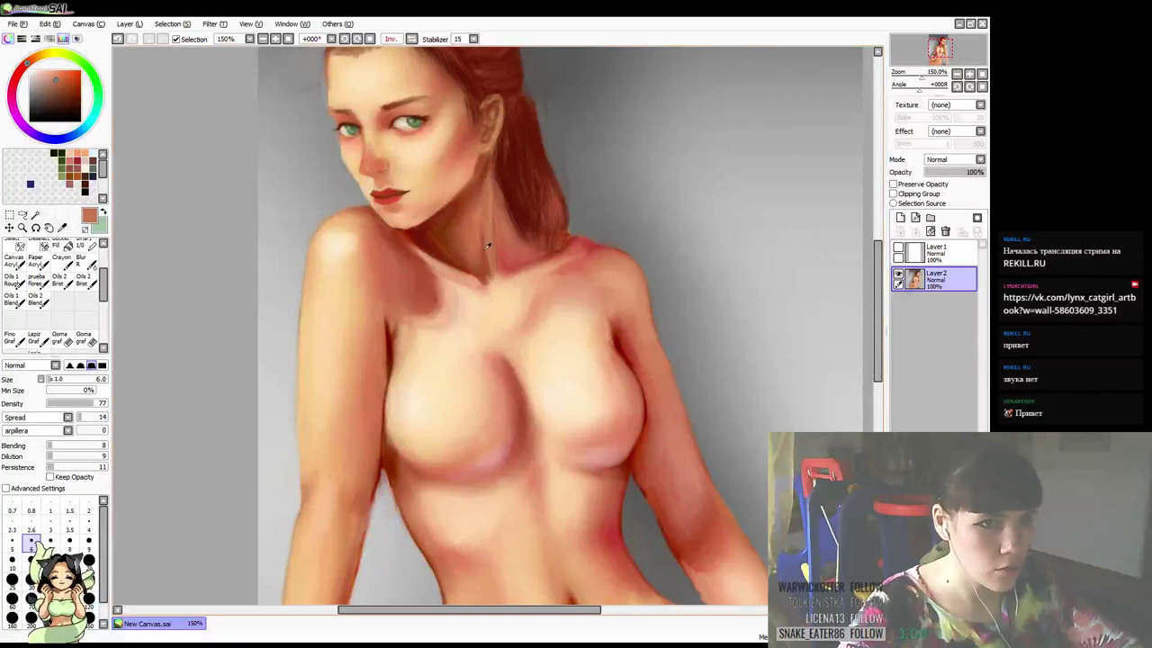
alt+click(481, 239)
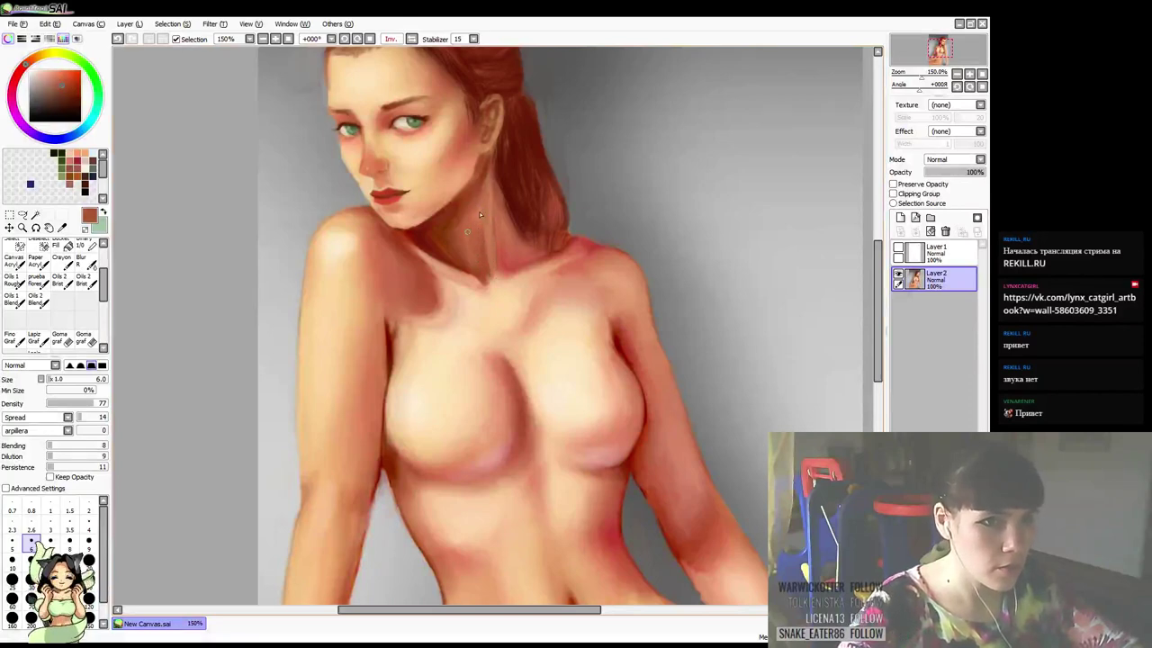
alt+click(470, 227)
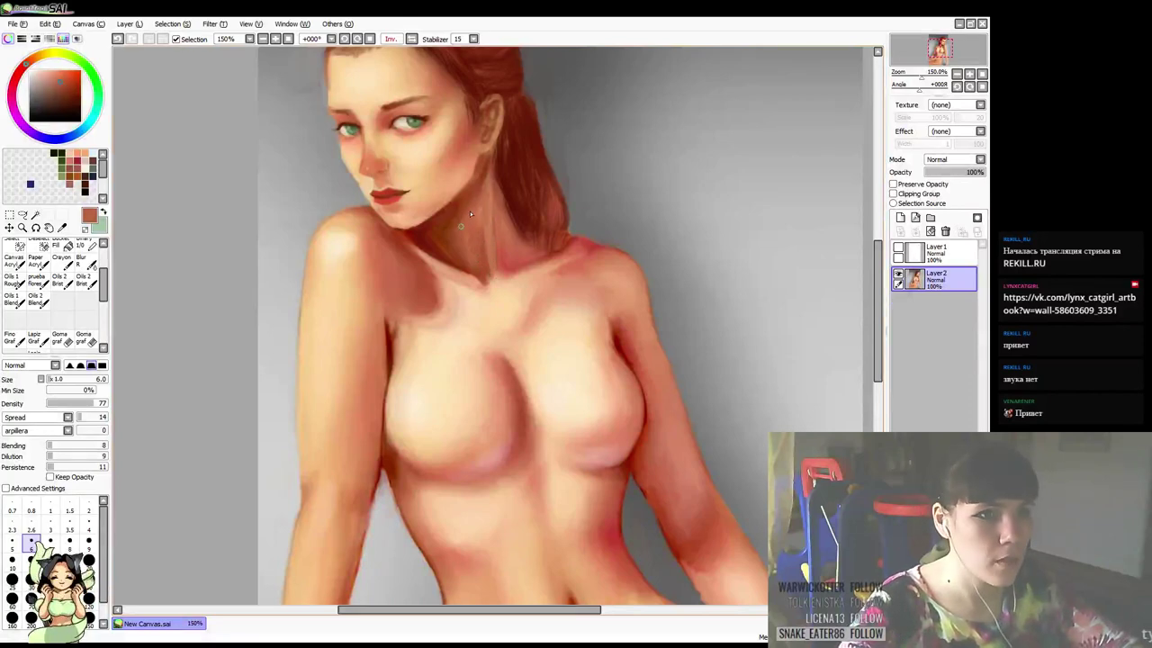
alt+click(483, 209)
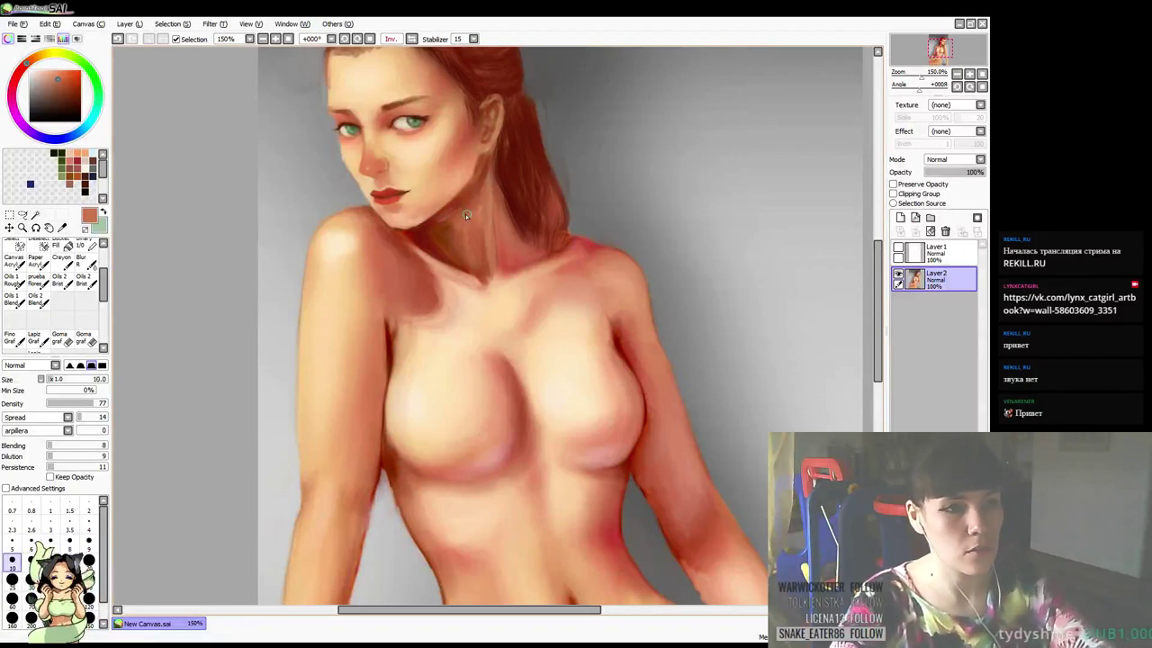
alt+click(470, 206)
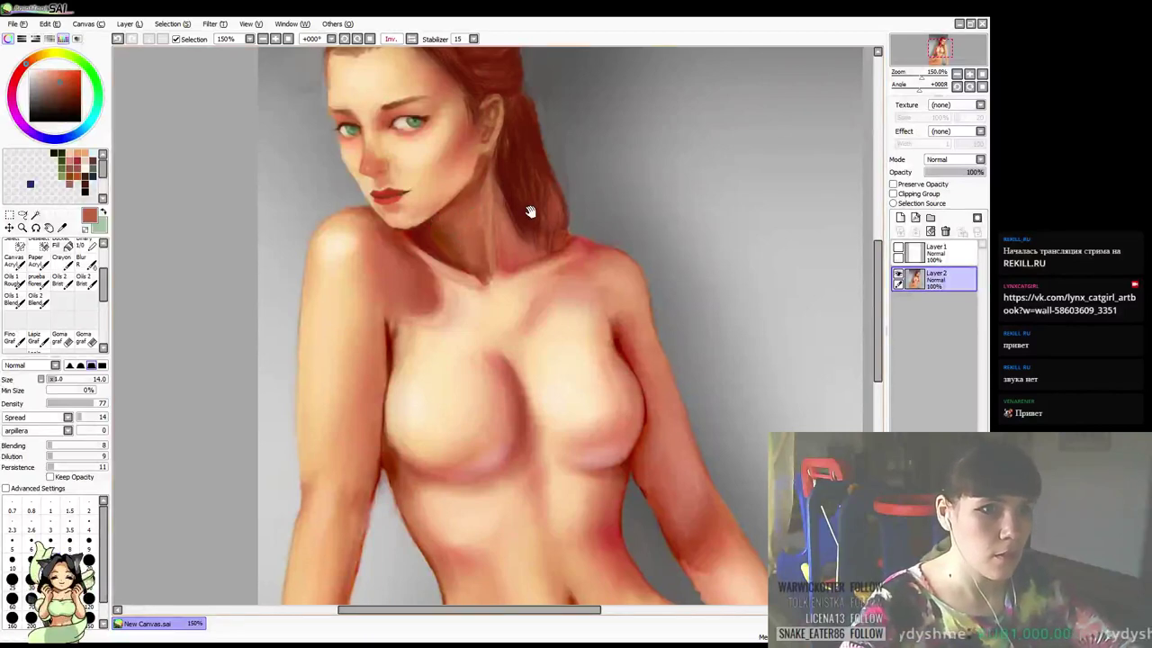
Set the brush size to 7 and darken the shadow edge where the neck meets the collarbone with sampled dark red
drag(530, 212, 525, 212)
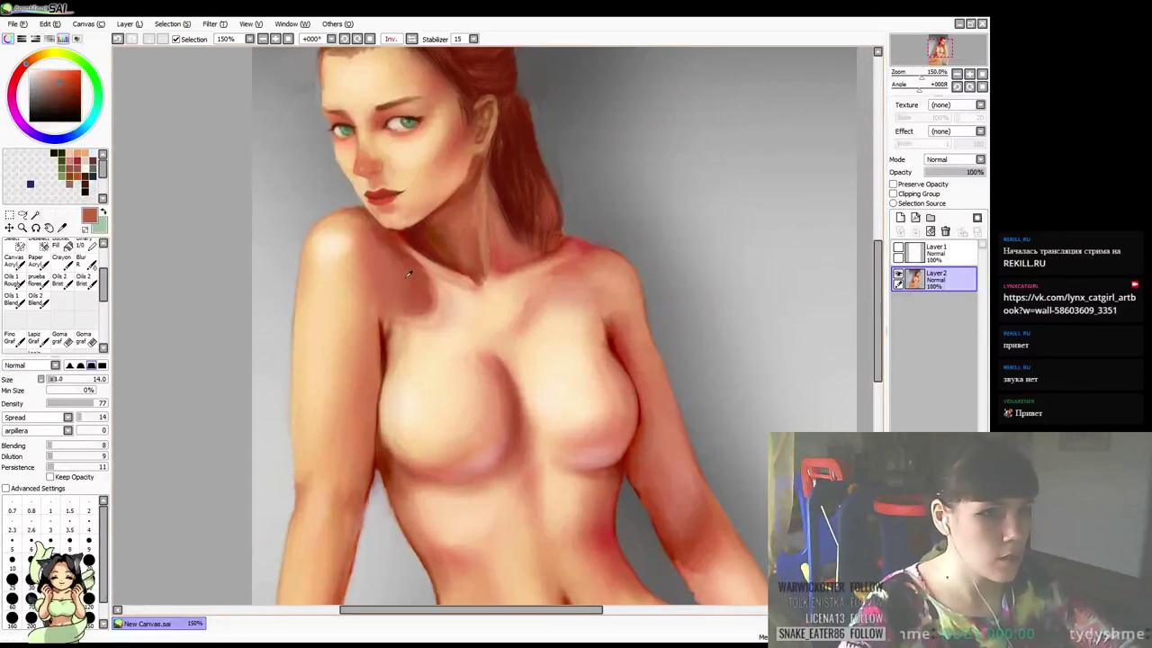
alt+click(430, 240)
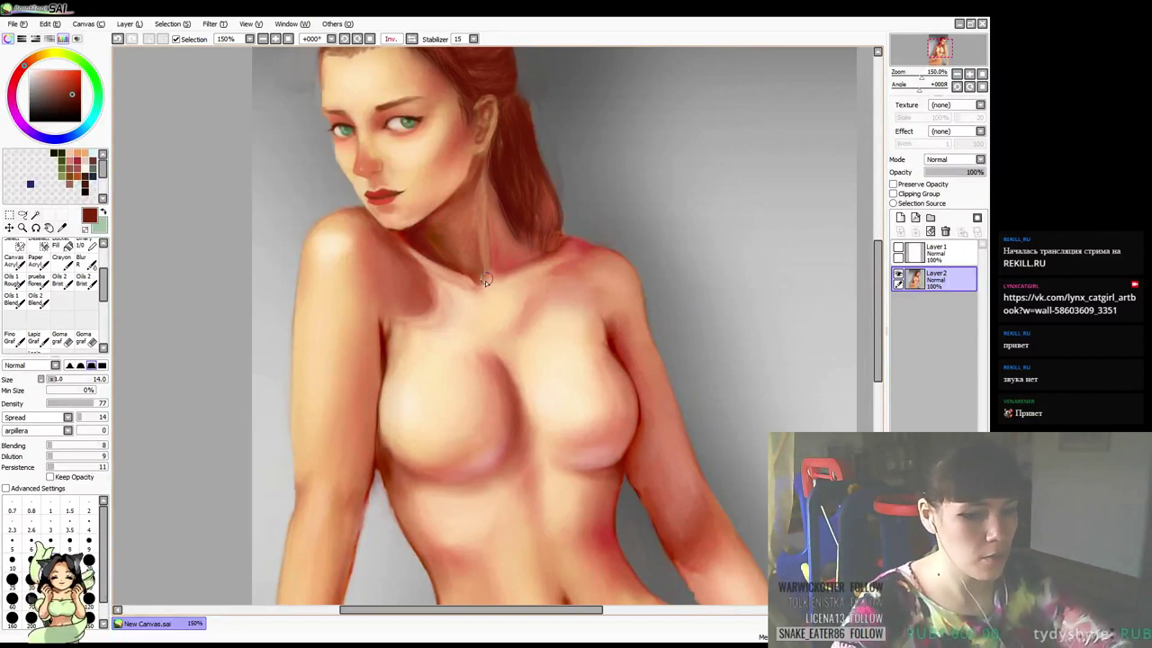
key(bracketleft)
key(bracketleft)
key(bracketleft)
key(bracketleft)
key(bracketleft)
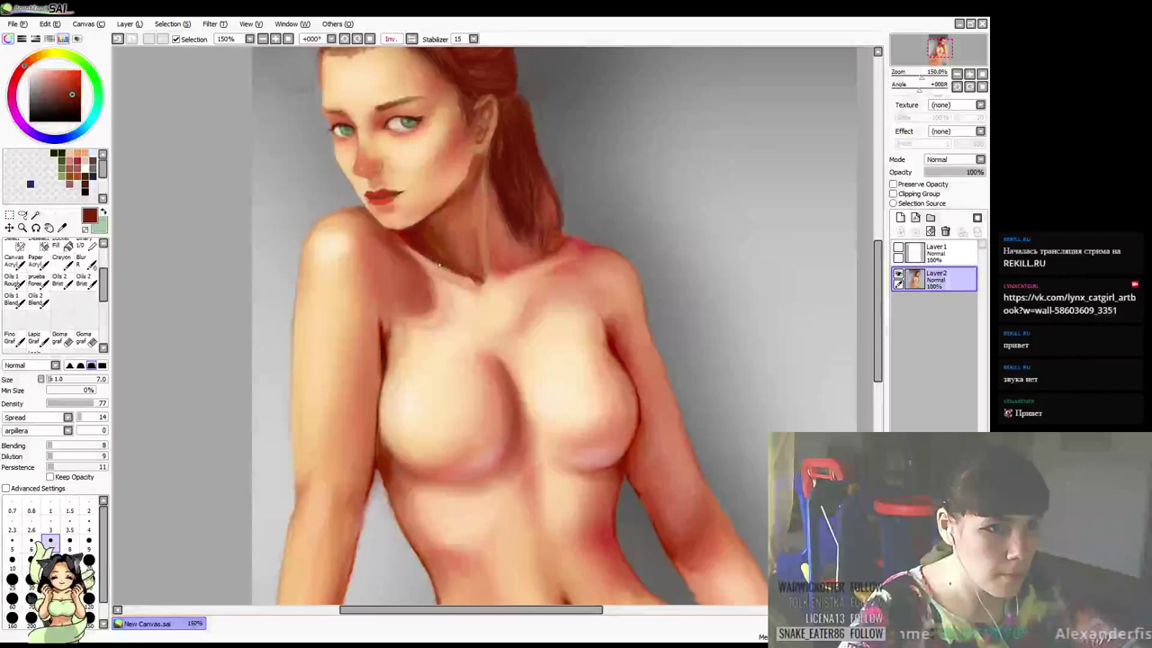
Soften the collarbone edge at the base of the neck with sampled peach, reddish brown and orange-brown tones
alt+click(466, 280)
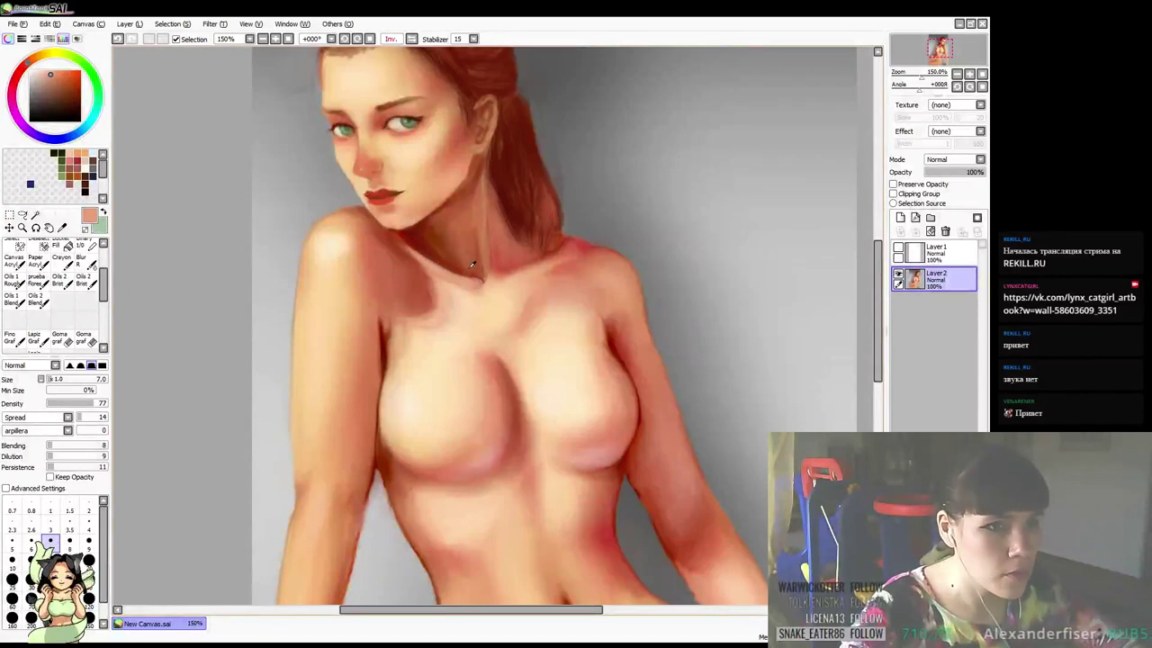
alt+click(471, 264)
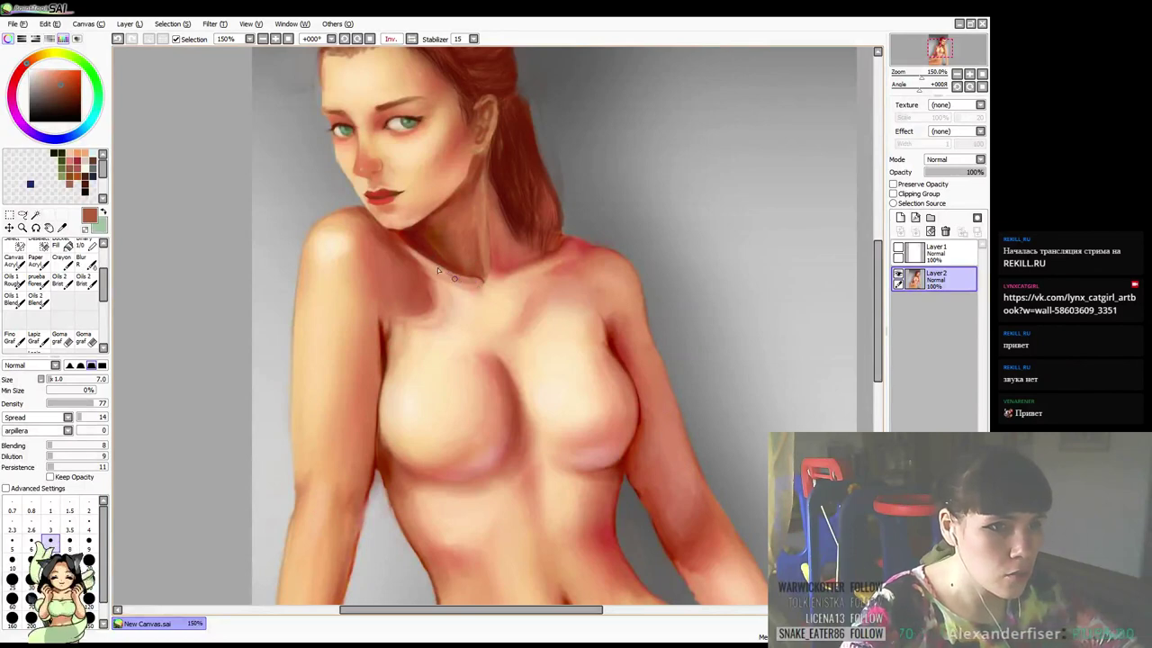
alt+click(435, 268)
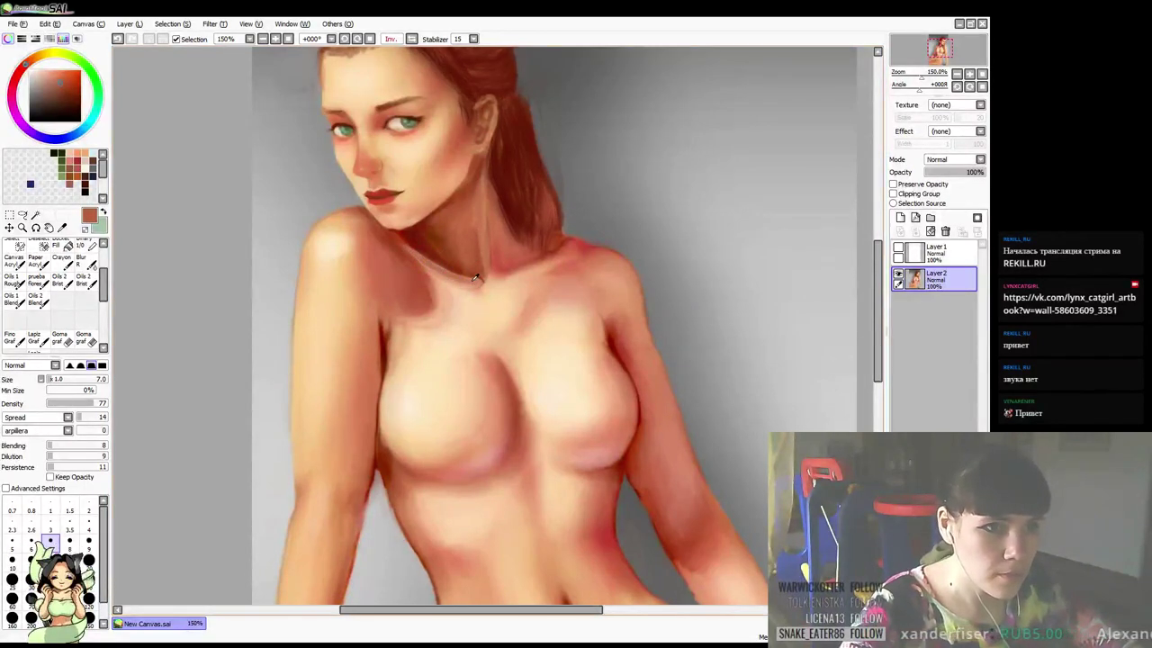
alt+click(427, 262)
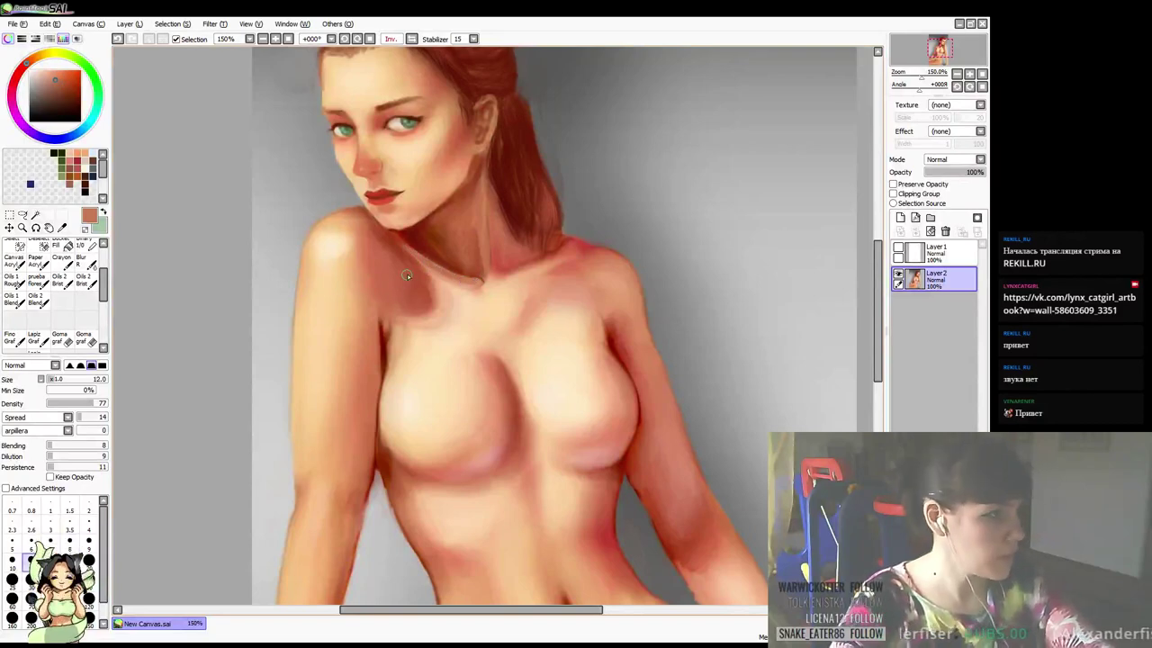
Blend the skin along and below the collarbone at brush sizes 12 and 16 with sampled salmon tones
key(bracketright)
key(bracketright)
key(bracketright)
key(bracketright)
key(bracketright)
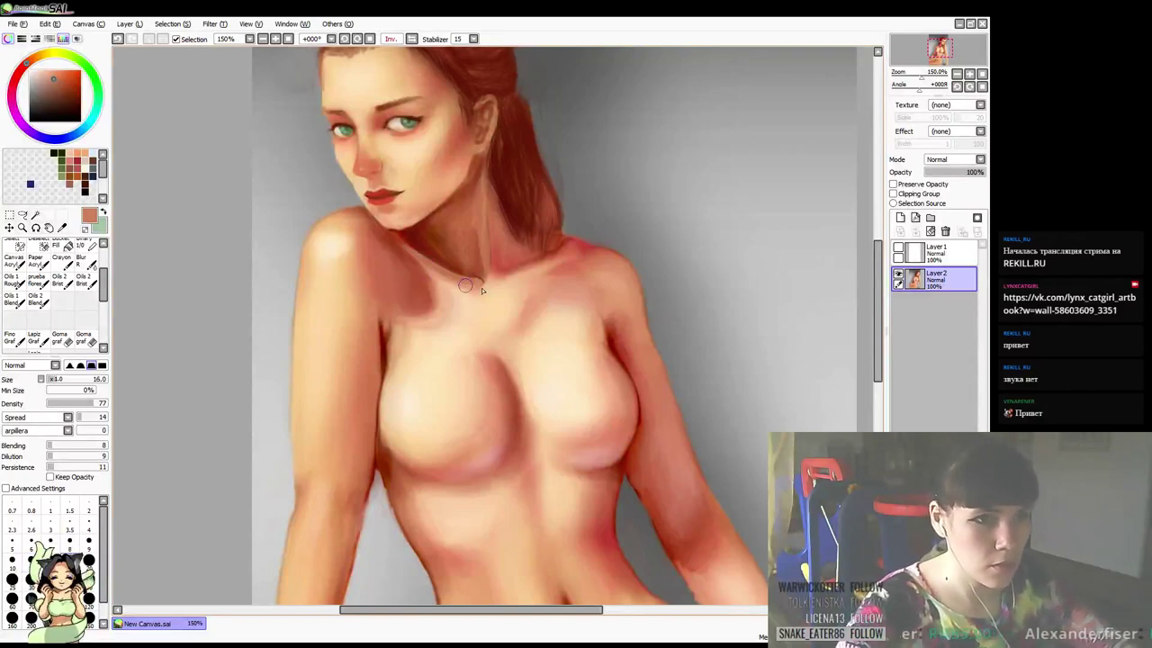
alt+click(416, 255)
drag(455, 286, 473, 293)
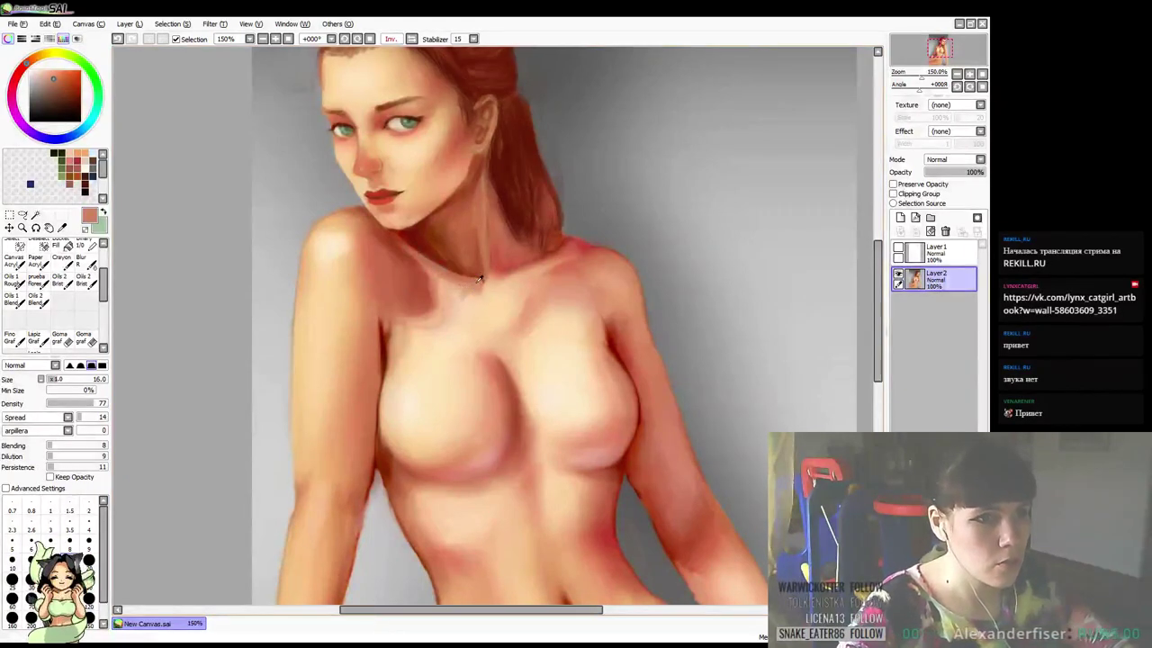
Set the brush size to 8 and deepen the shadow at the pit of the neck with sampled dark red
key(bracketleft)
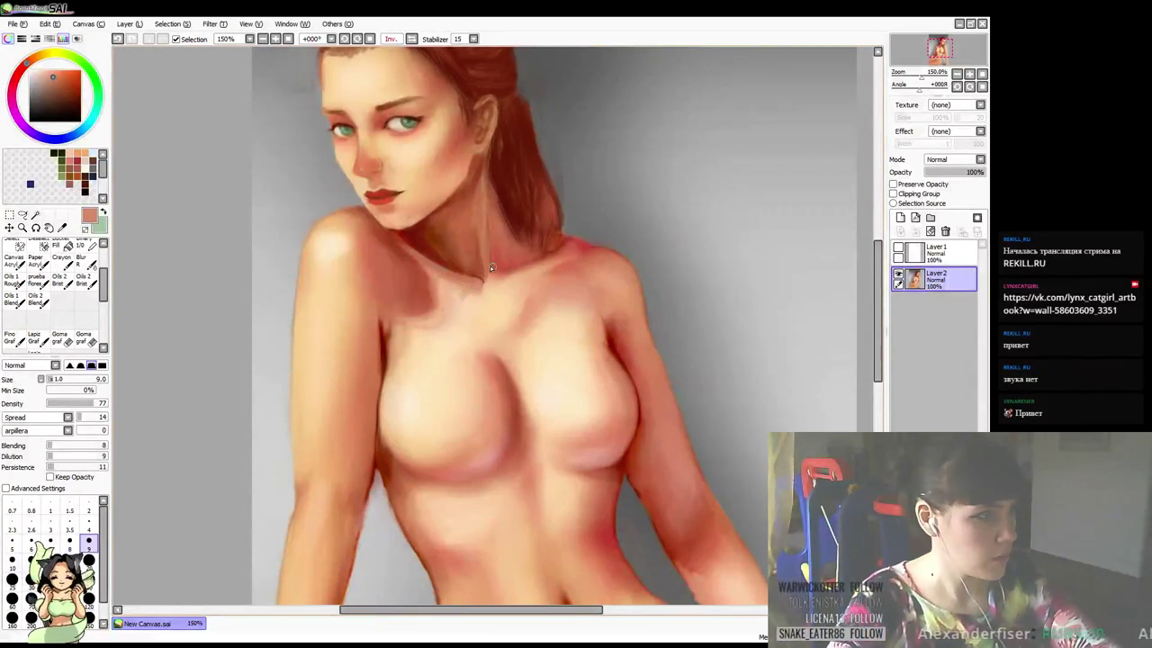
key(bracketleft)
alt+click(482, 274)
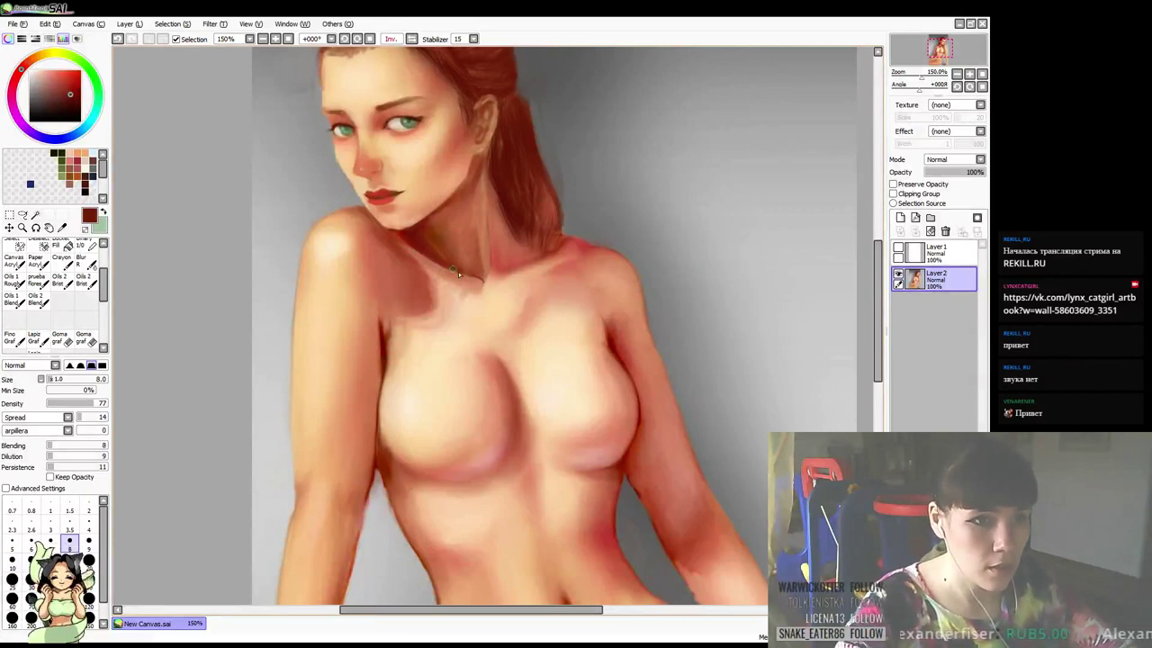
mouse_move(453, 269)
mouse_down()
mouse_move(479, 243)
mouse_move(482, 270)
mouse_up()
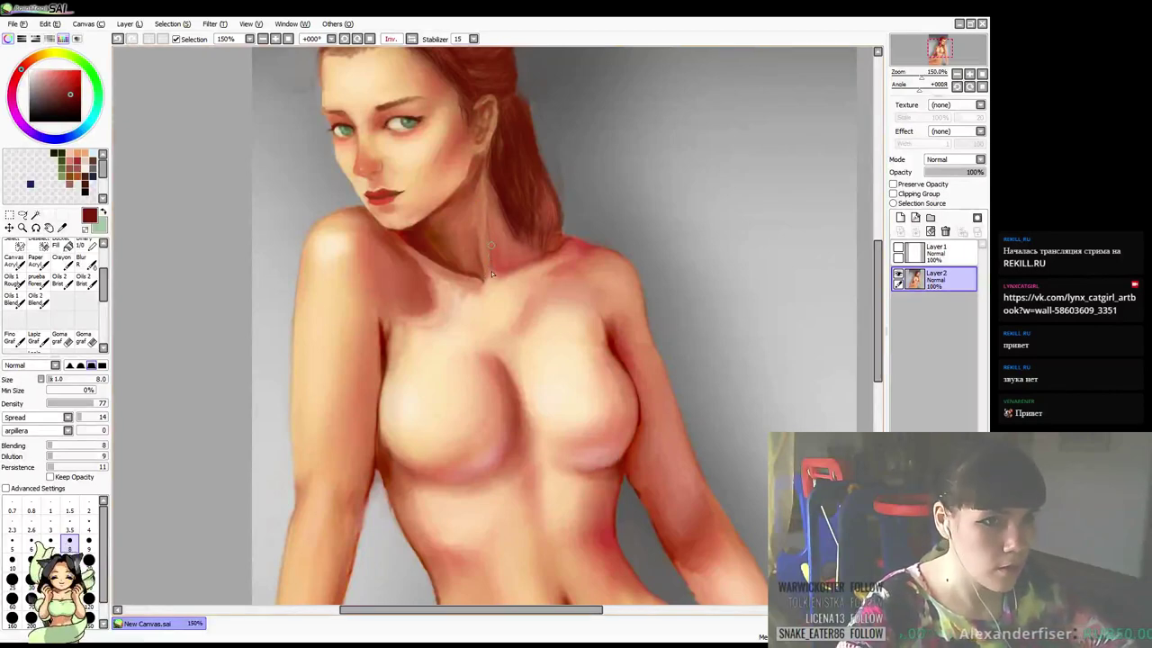
Shade the back of the neck below the ear and the shoulder under the hair with sampled orange-brown and muted reddish brown
alt+click(485, 184)
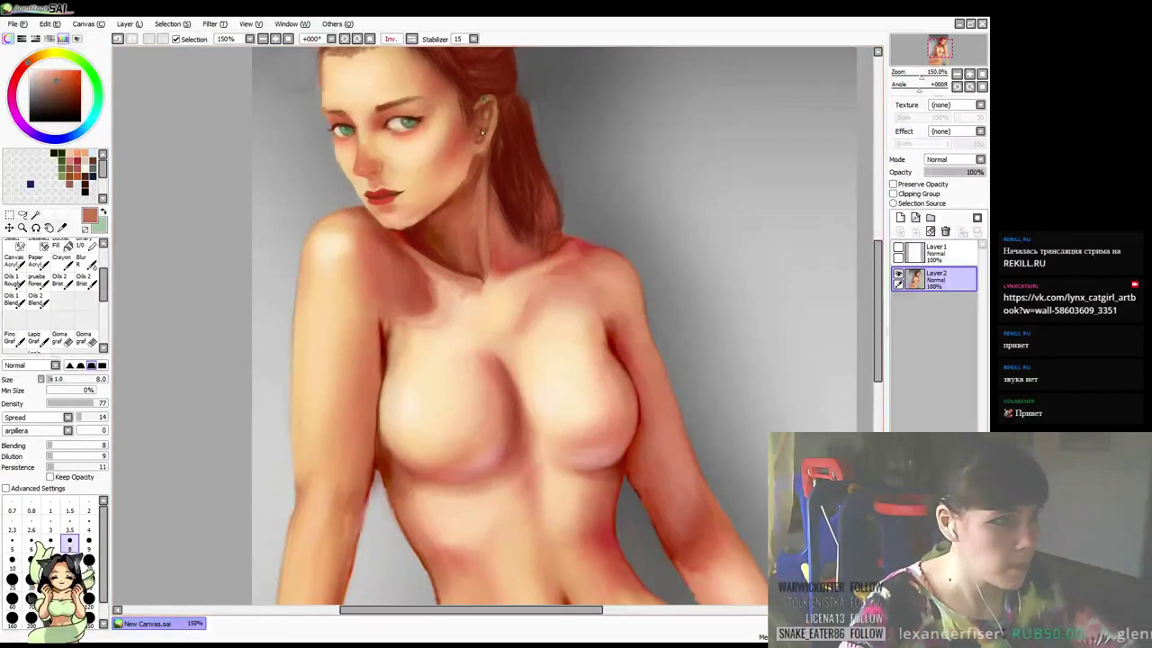
alt+click(505, 187)
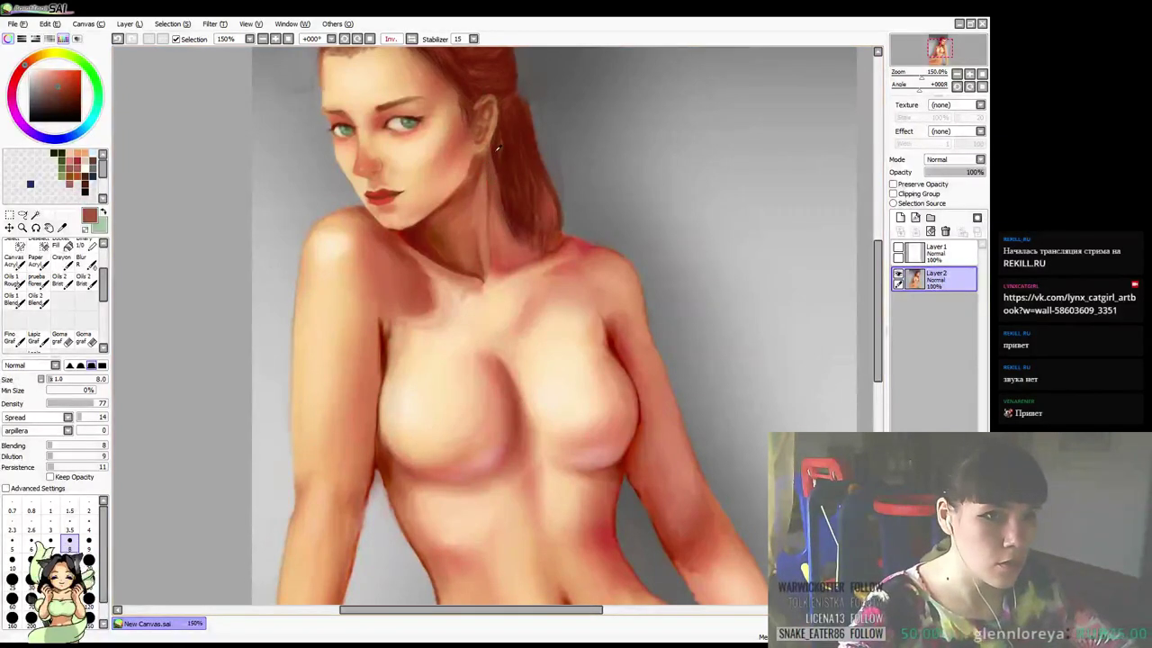
right_click(498, 148)
drag(492, 147, 493, 175)
right_click(493, 169)
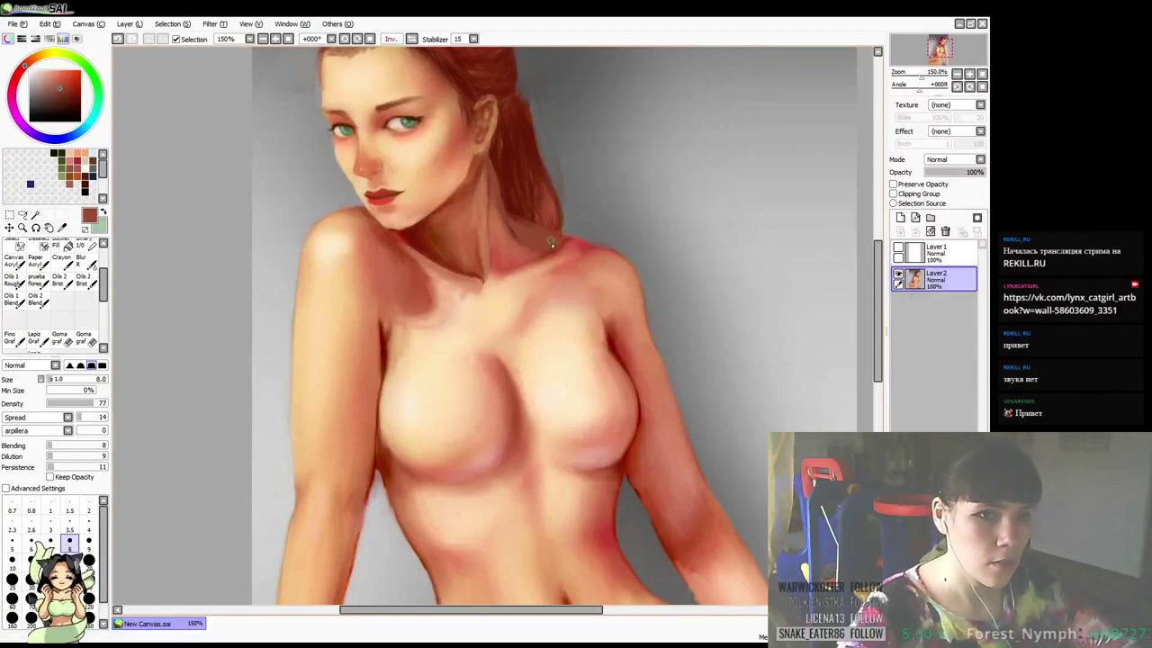
mouse_move(614, 214)
mouse_down()
mouse_move(604, 190)
mouse_move(620, 178)
mouse_move(602, 198)
mouse_up()
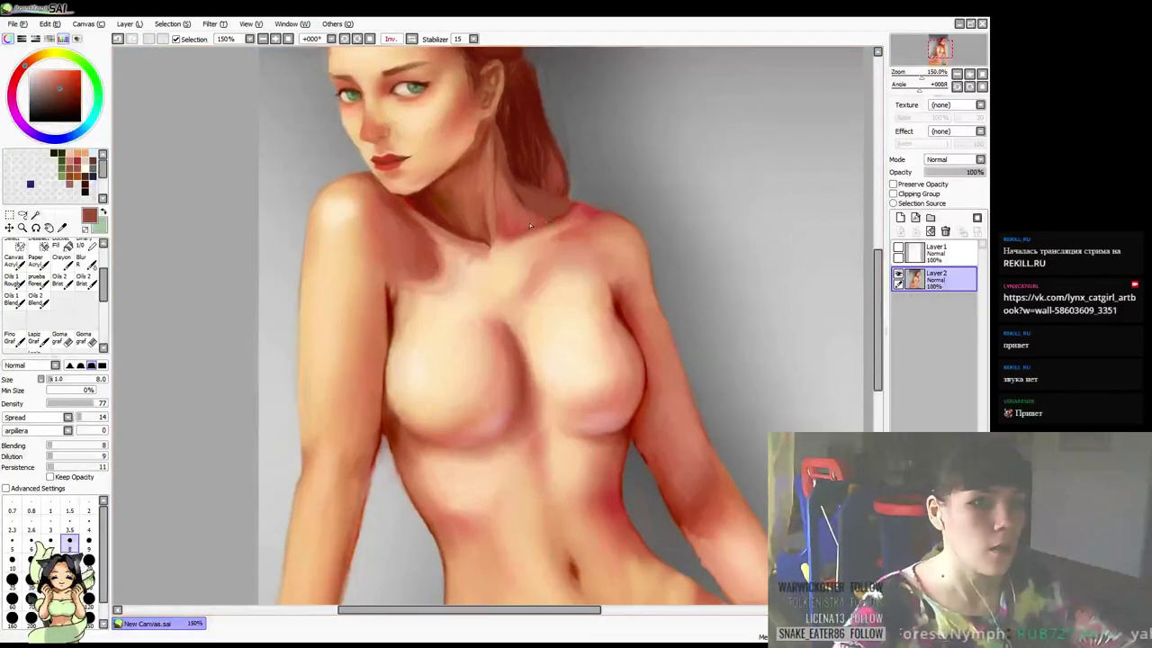
Set the brush size to 3.5 and sharpen the small shadow at the pit of the neck with sampled dark red
right_click(472, 179)
key(bracketleft)
key(bracketleft)
key(bracketleft)
key(bracketleft)
key(bracketleft)
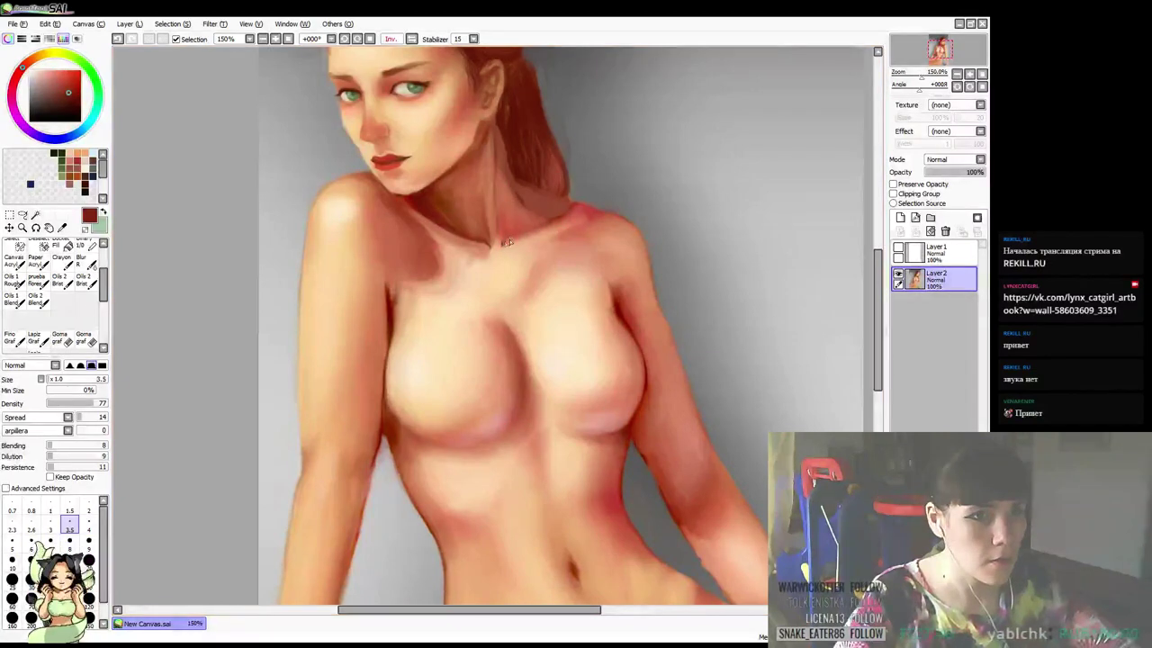
Refine the top edge of the far shoulder below the hair with sampled reddish browns
alt+click(569, 203)
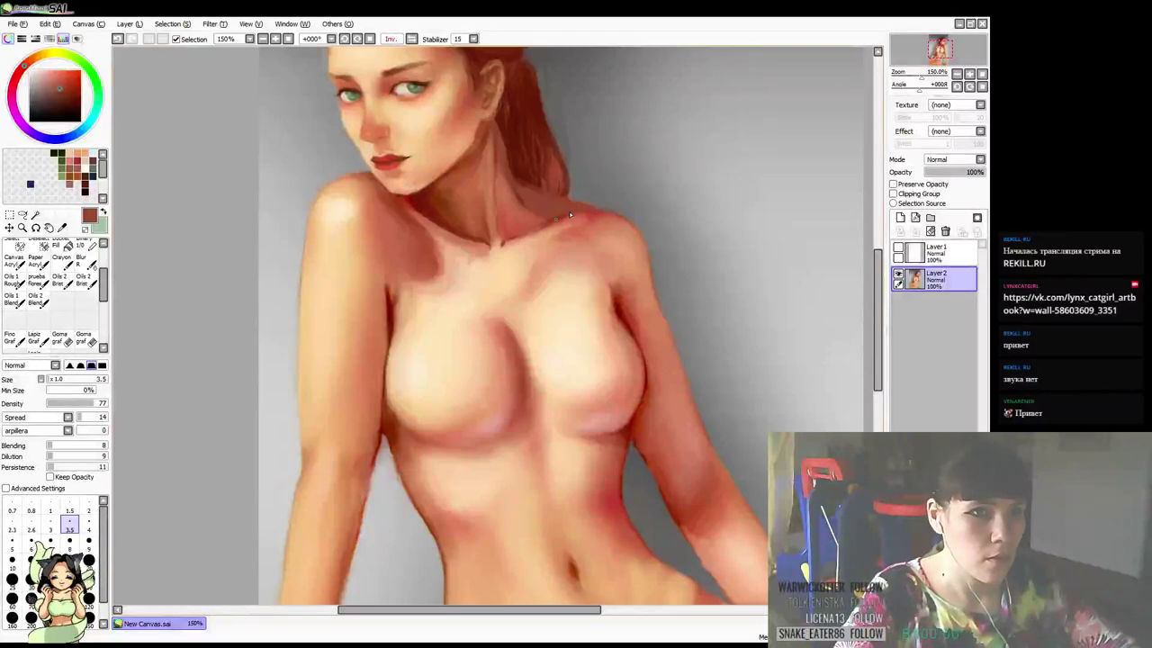
drag(662, 180, 673, 148)
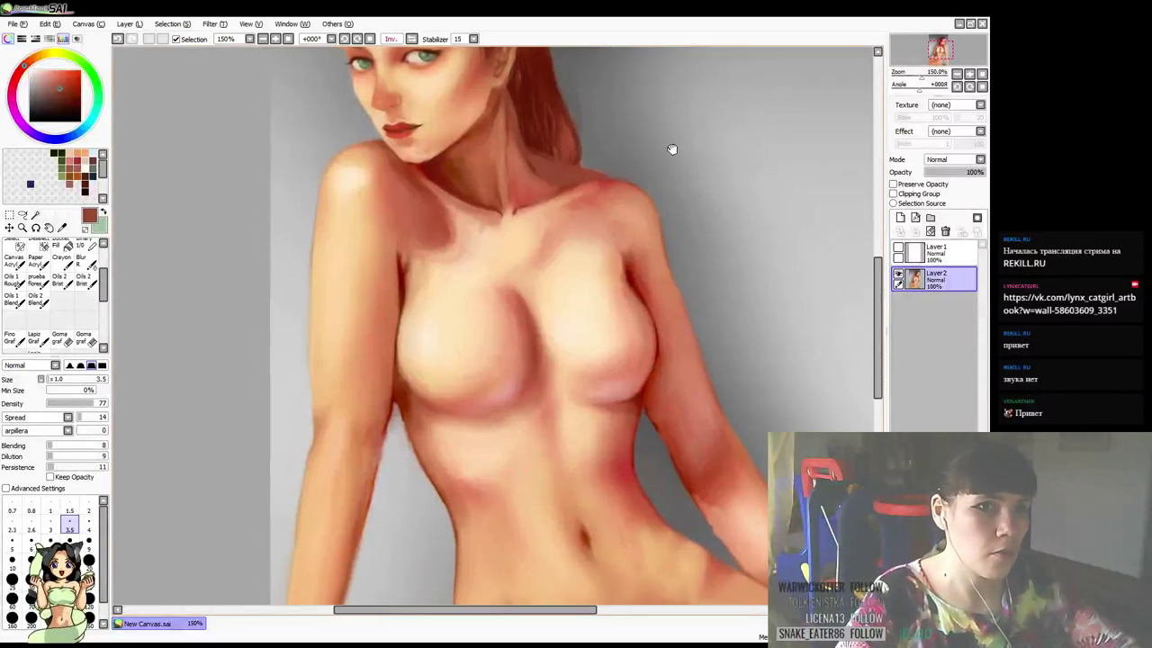
alt+click(565, 187)
drag(697, 187, 707, 154)
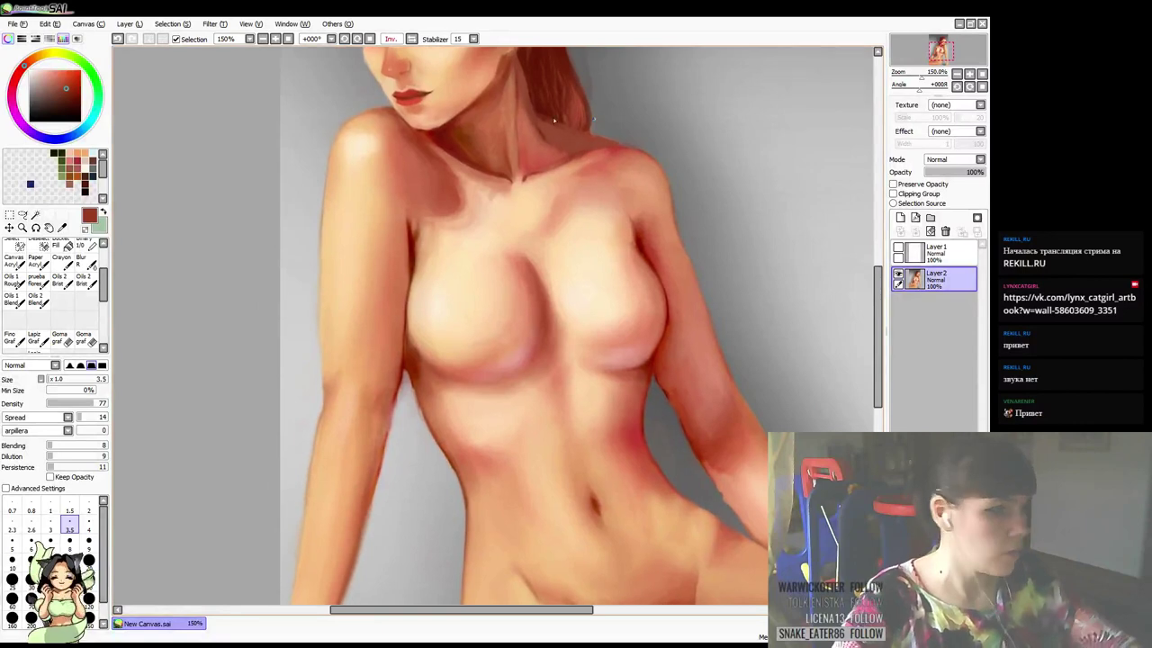
Examine the whole figure and its placement on the canvas
key(])
key(])
key(])
drag(598, 263, 576, 296)
scroll(583, 244, down, 1)
key(])
mouse_move(632, 263)
mouse_down()
mouse_move(624, 275)
mouse_move(612, 210)
mouse_move(607, 276)
mouse_up()
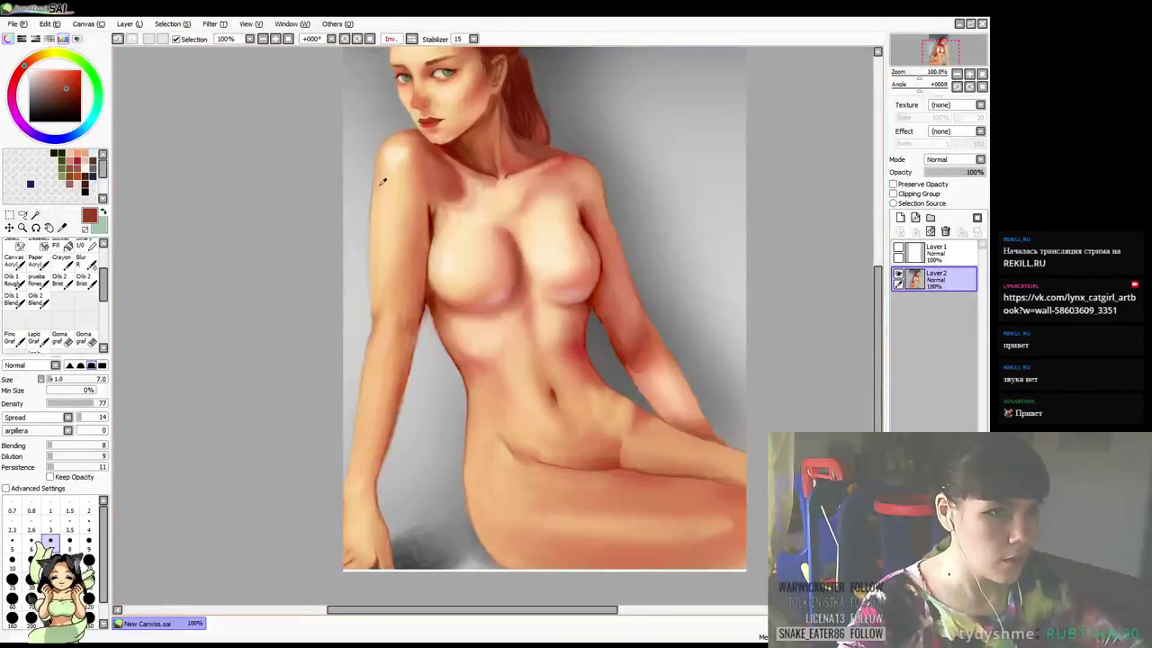
drag(412, 216, 425, 251)
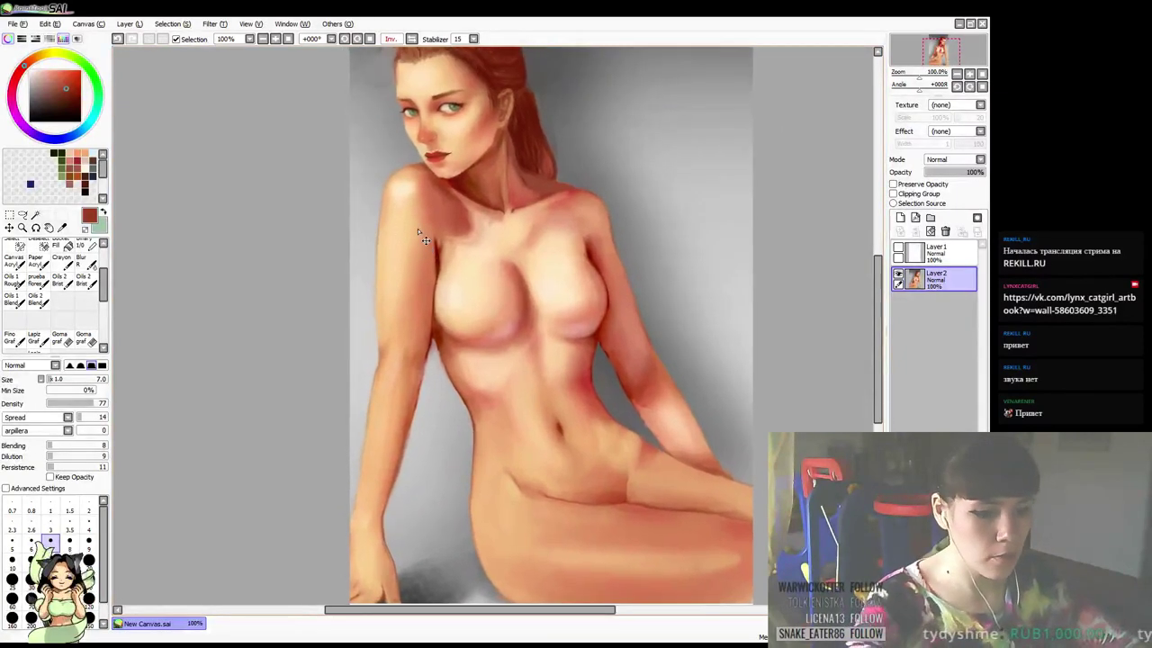
scroll(418, 231, down, 1)
mouse_move(471, 300)
mouse_down()
mouse_move(487, 308)
mouse_move(485, 334)
mouse_up()
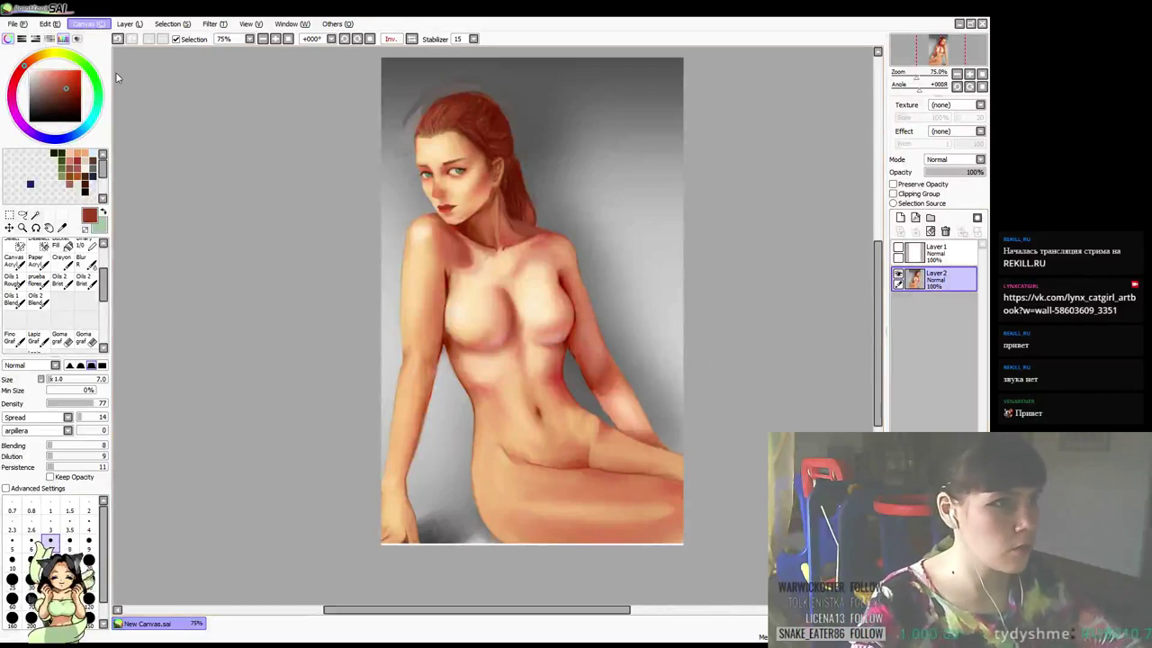
Try to widen the canvas with a blank strip along its right edge
click(136, 48)
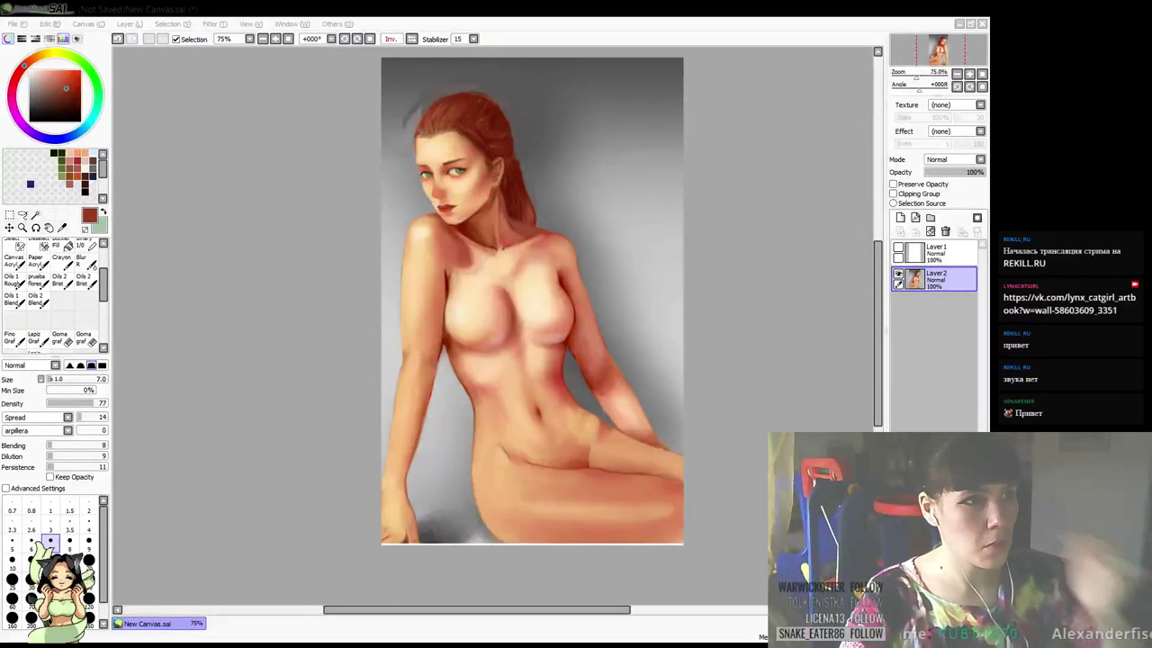
key(Return)
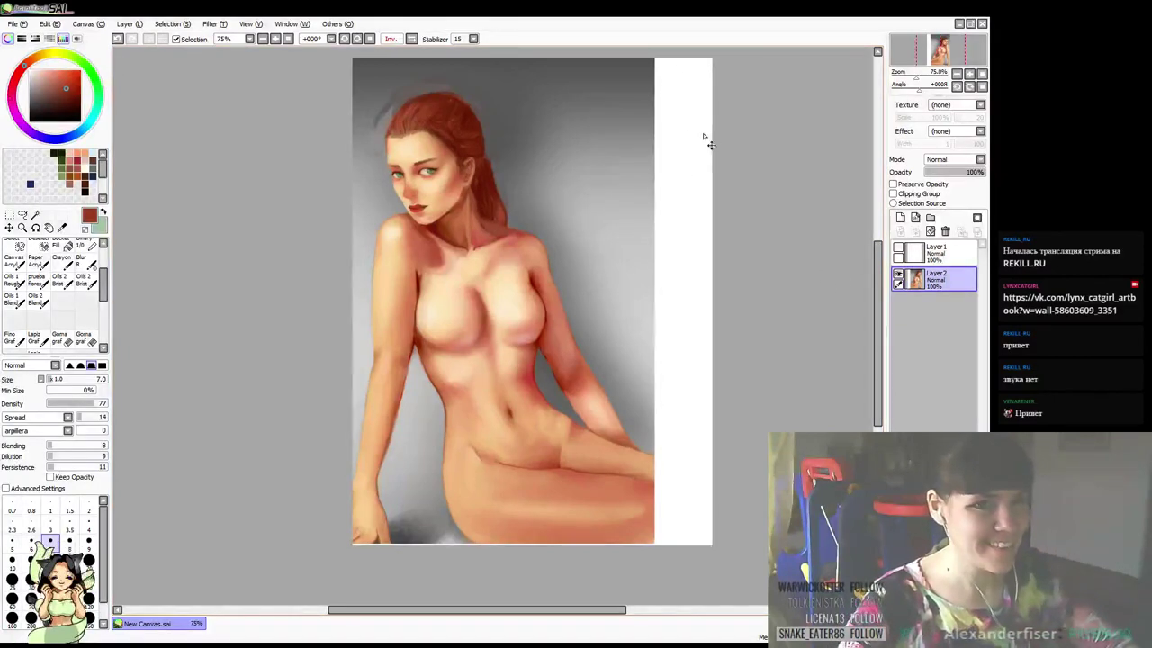
key(ctrl+z)
Widen the canvas with a blank strip along its left edge
click(88, 23)
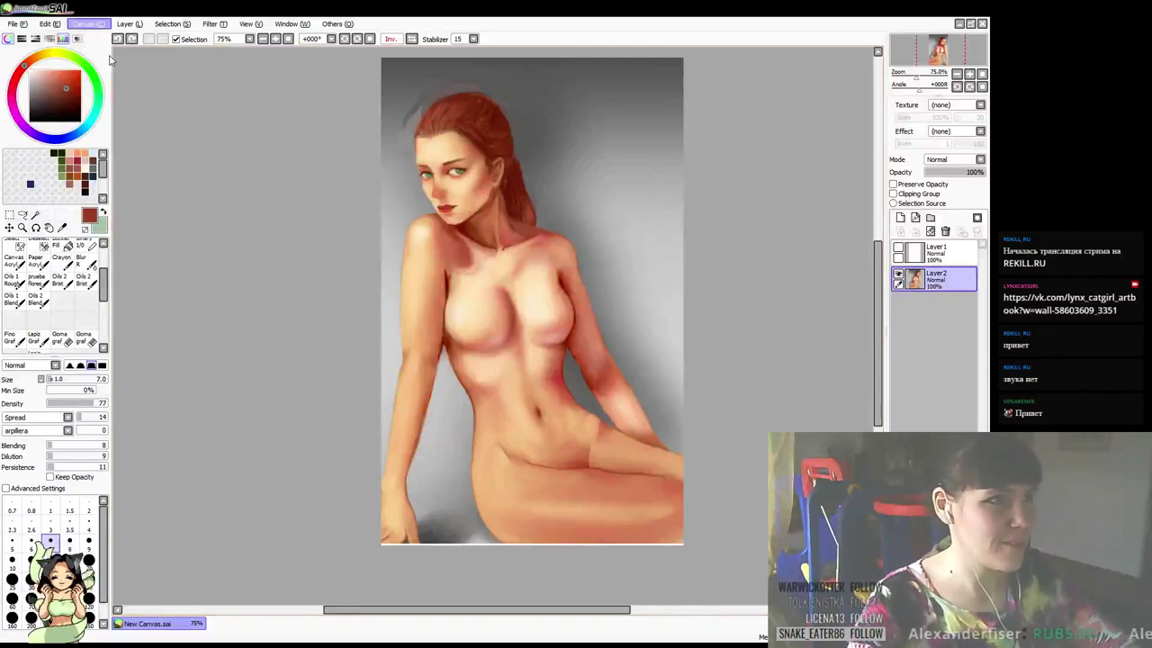
click(130, 48)
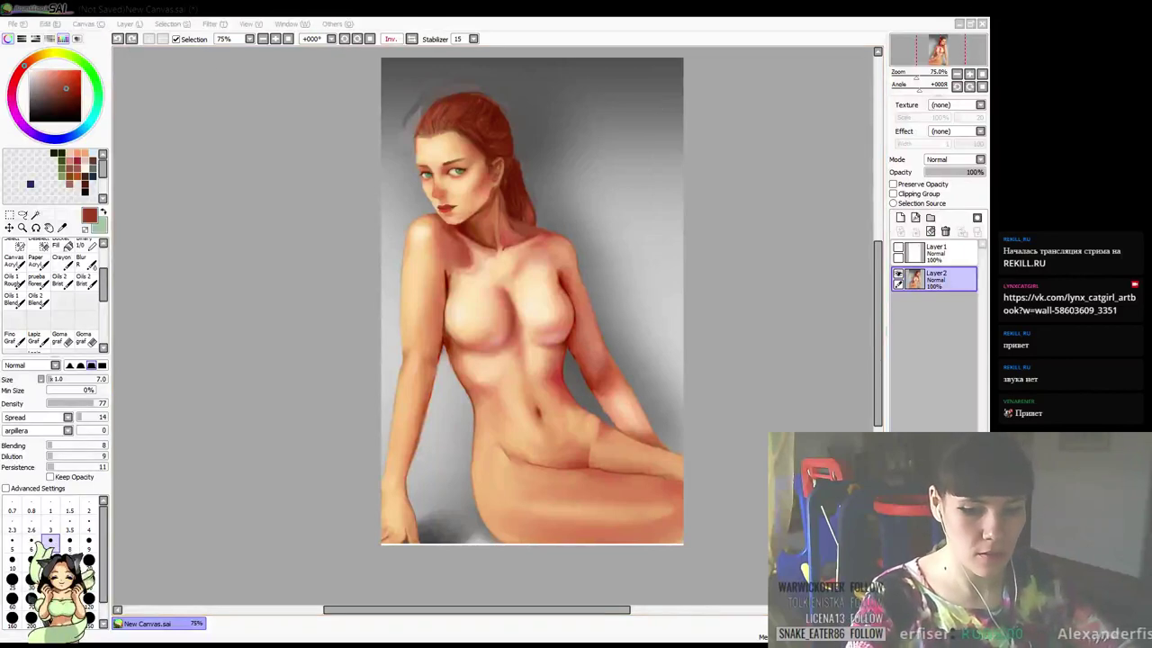
key(Return)
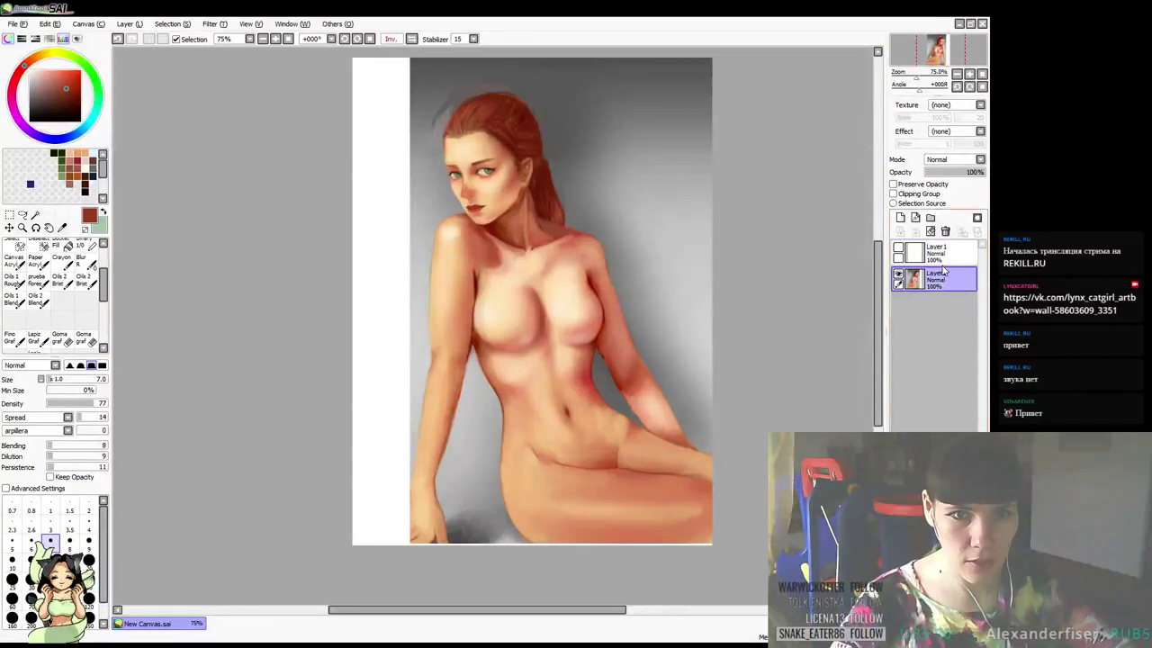
drag(525, 365, 538, 363)
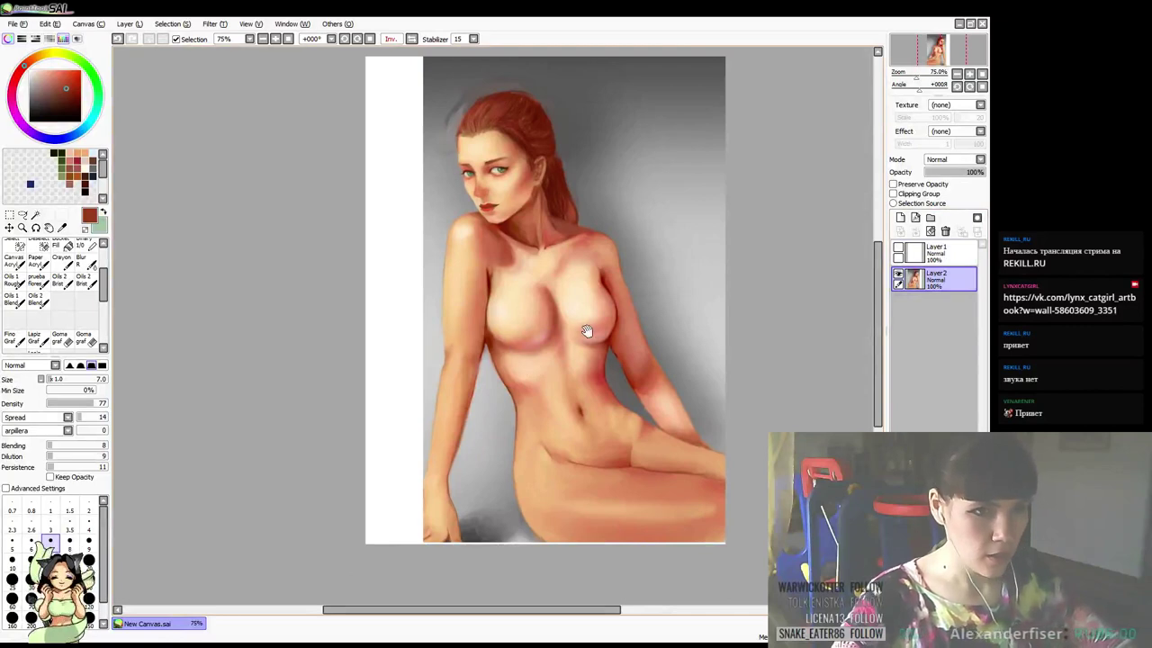
drag(587, 332, 565, 325)
Touch up the shadow along the collarbone at the base of the neck with brush sizes 4 and 8
key([)
drag(553, 386, 555, 381)
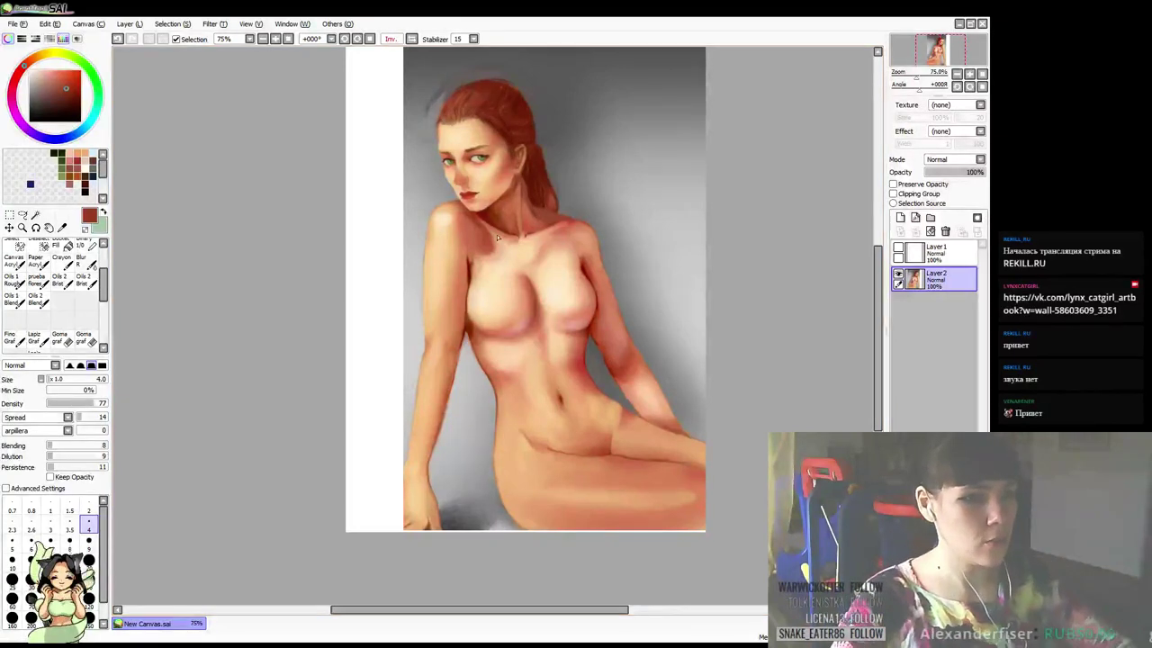
drag(516, 253, 523, 235)
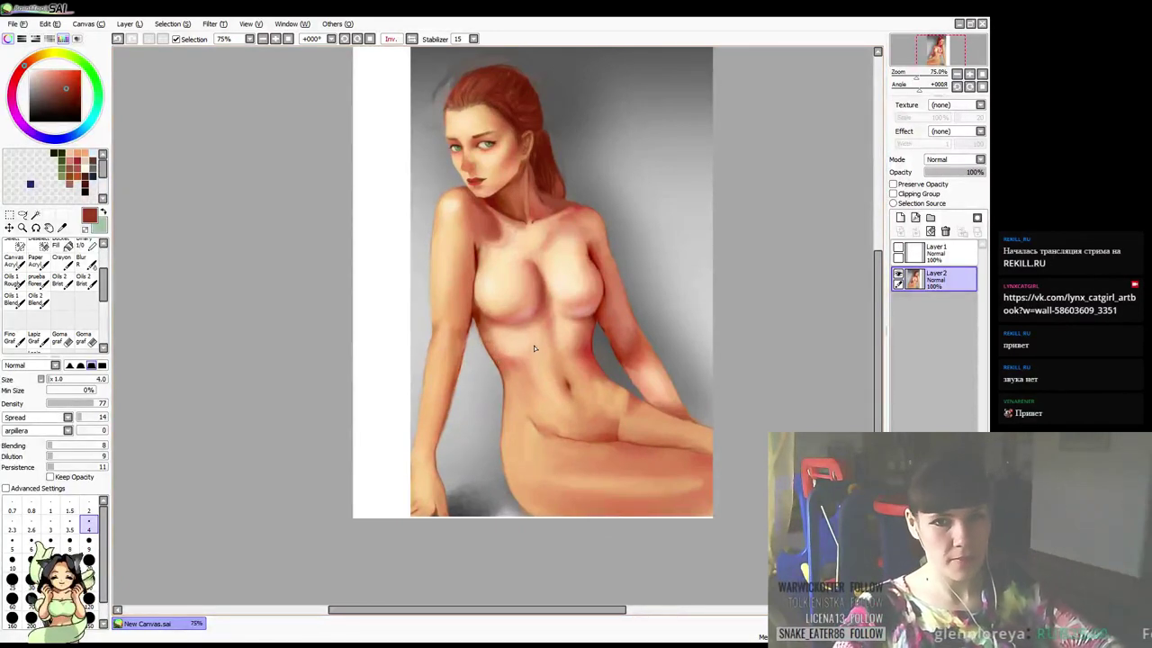
drag(642, 227, 639, 245)
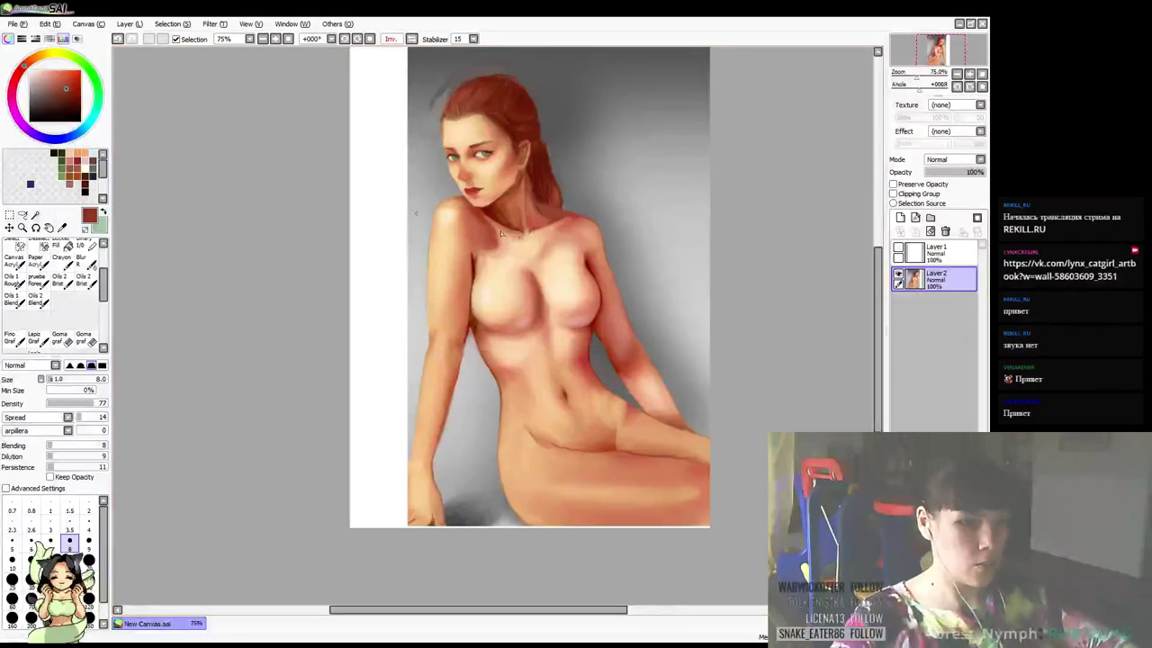
drag(526, 232, 527, 227)
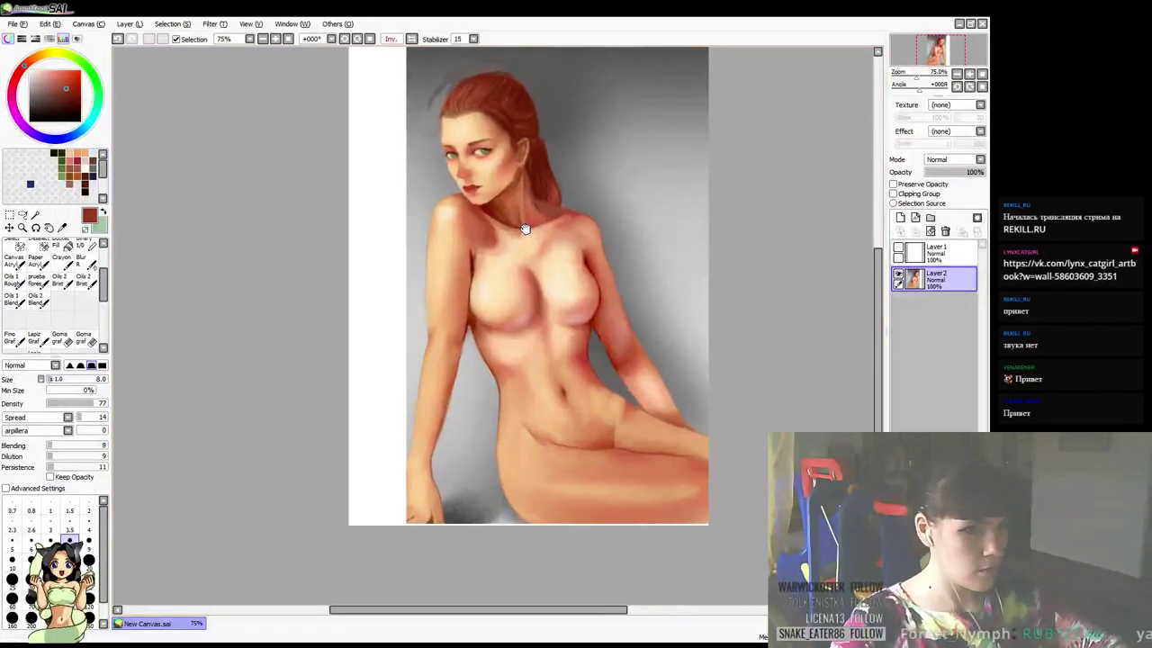
Set the brush size to 20 and shade the torso's edge below the armpit with sampled dark red, reddish and orange-brown tones
alt+click(478, 320)
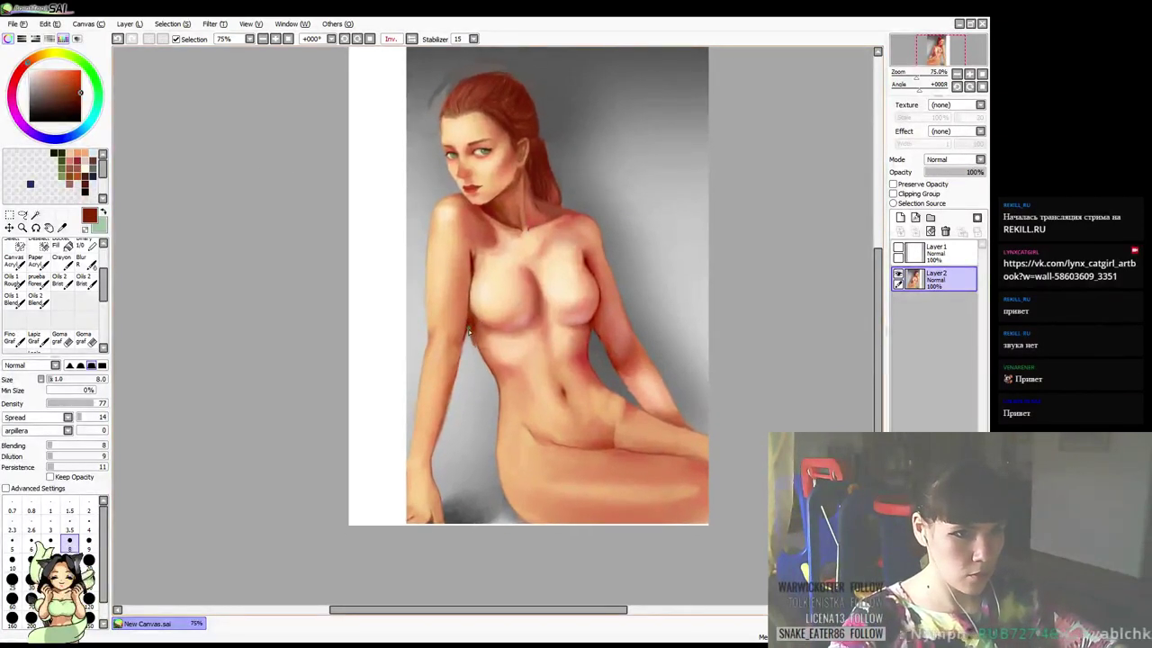
key(bracketright)
key(bracketright)
key(bracketright)
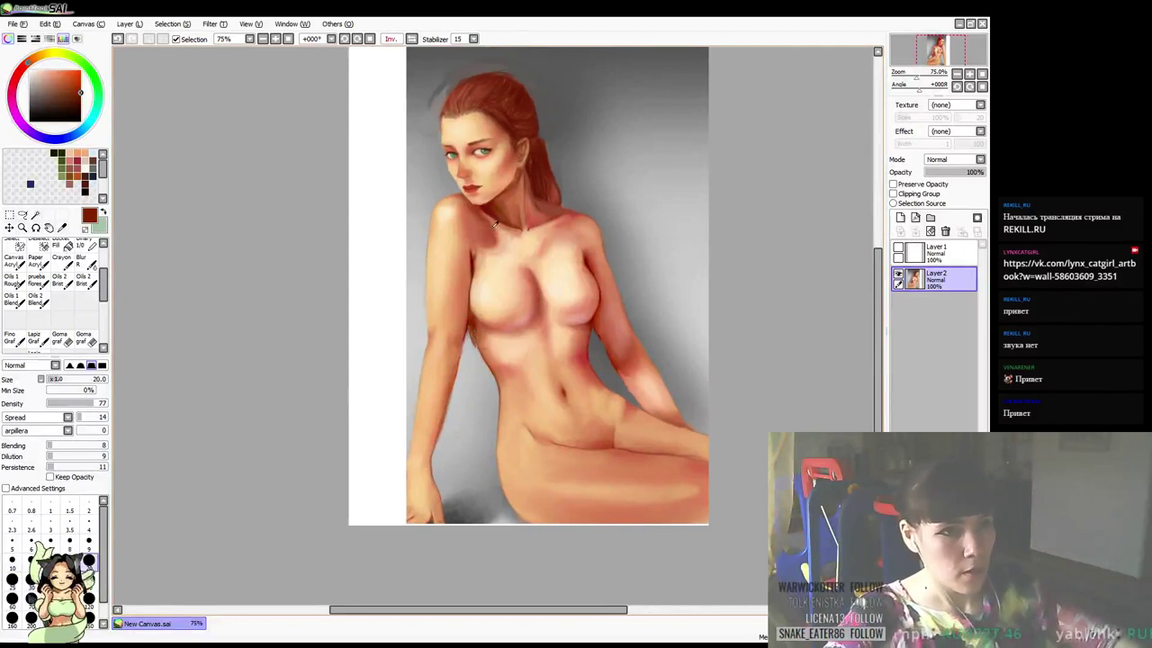
alt+click(493, 225)
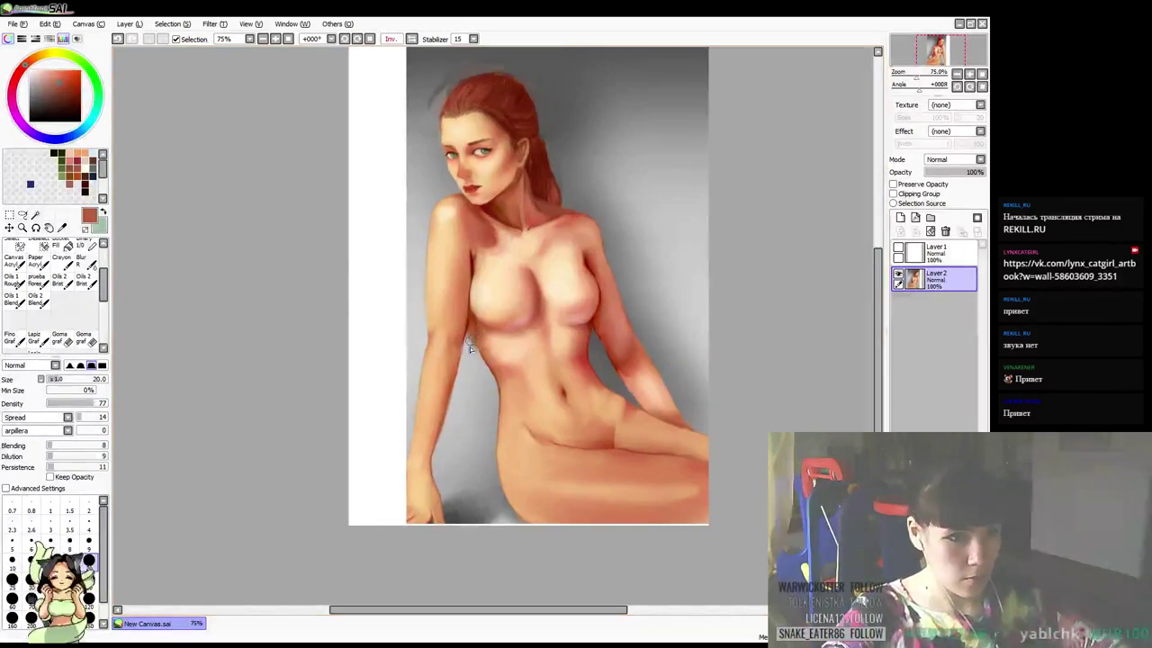
alt+click(474, 317)
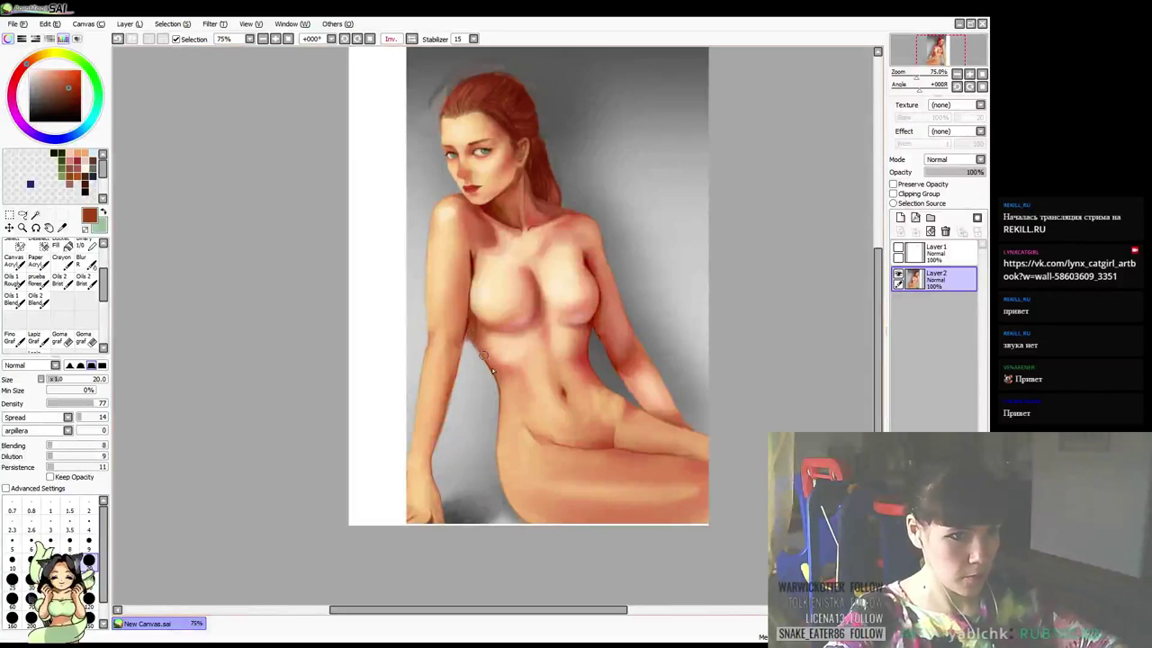
drag(640, 203, 633, 188)
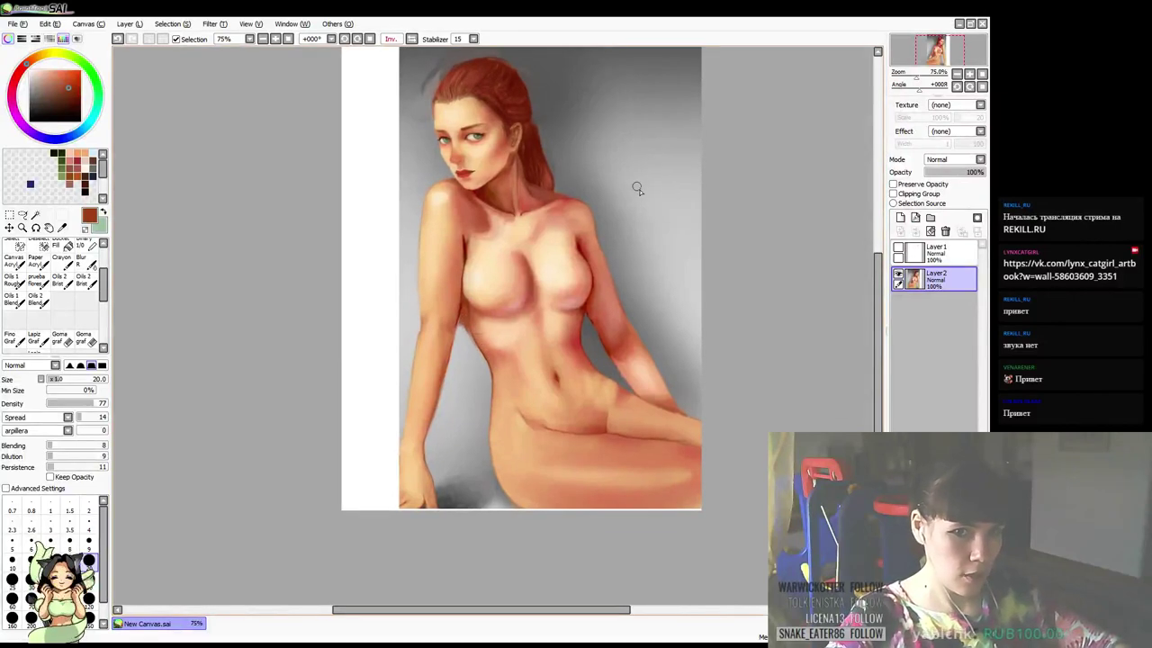
Lasso the lower torso and legs from the waist down, shift them slightly left, and clear the selection
click(24, 214)
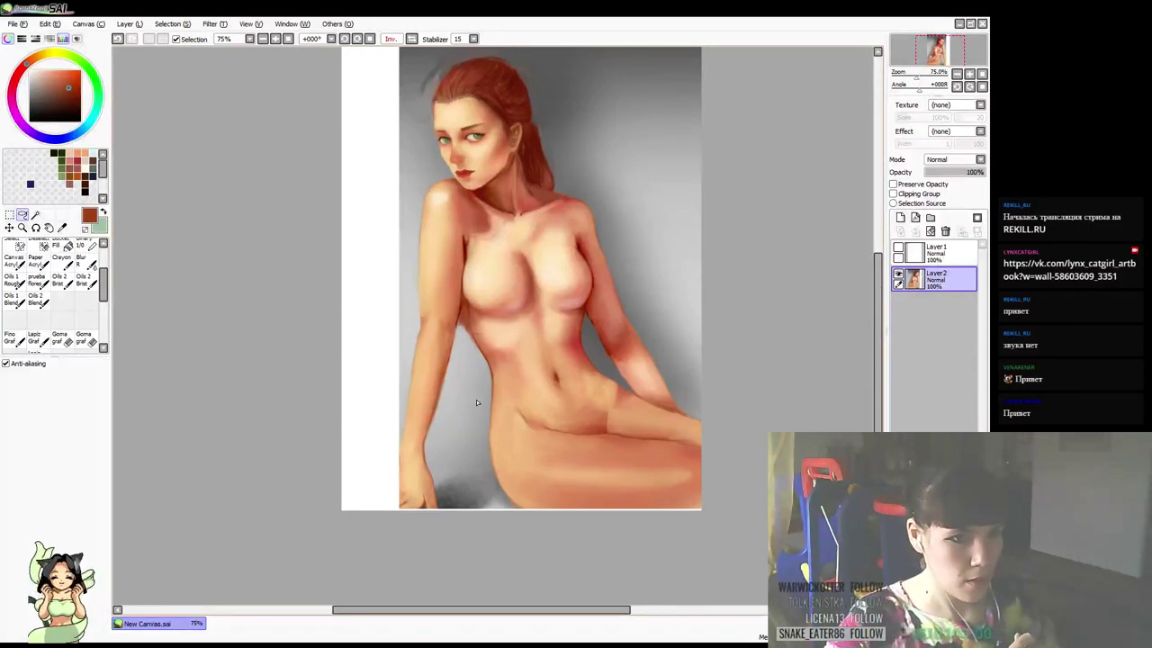
drag(494, 381, 559, 356)
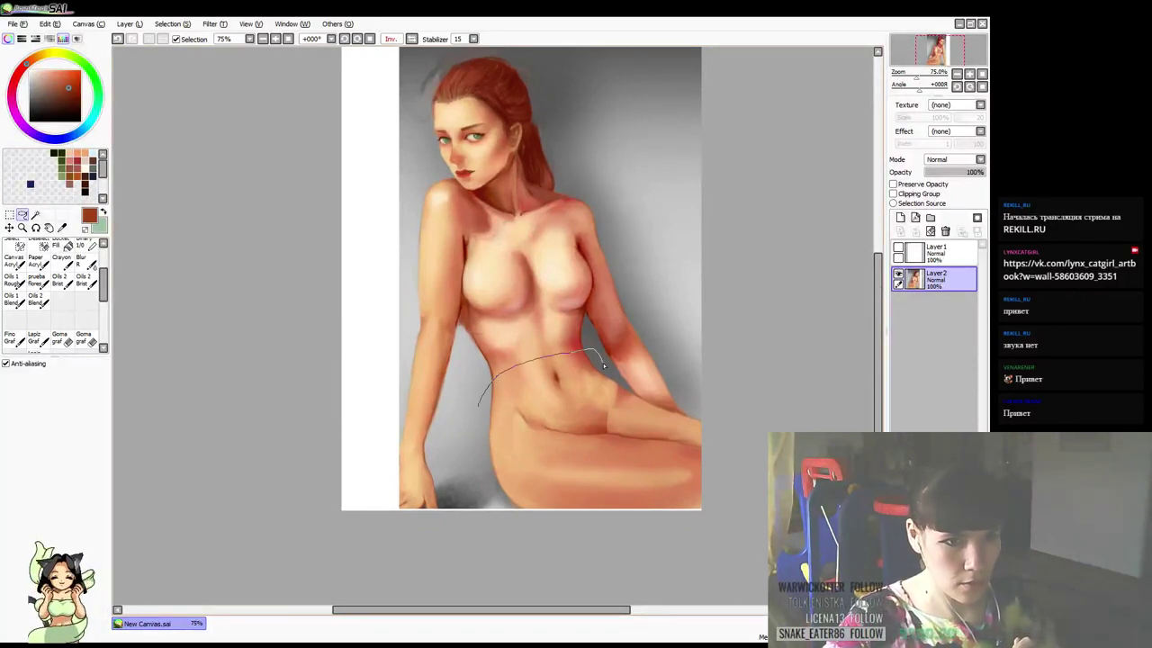
mouse_move(662, 410)
mouse_down()
mouse_move(741, 454)
mouse_move(689, 537)
mouse_move(518, 528)
mouse_move(476, 455)
mouse_up()
drag(481, 407, 483, 409)
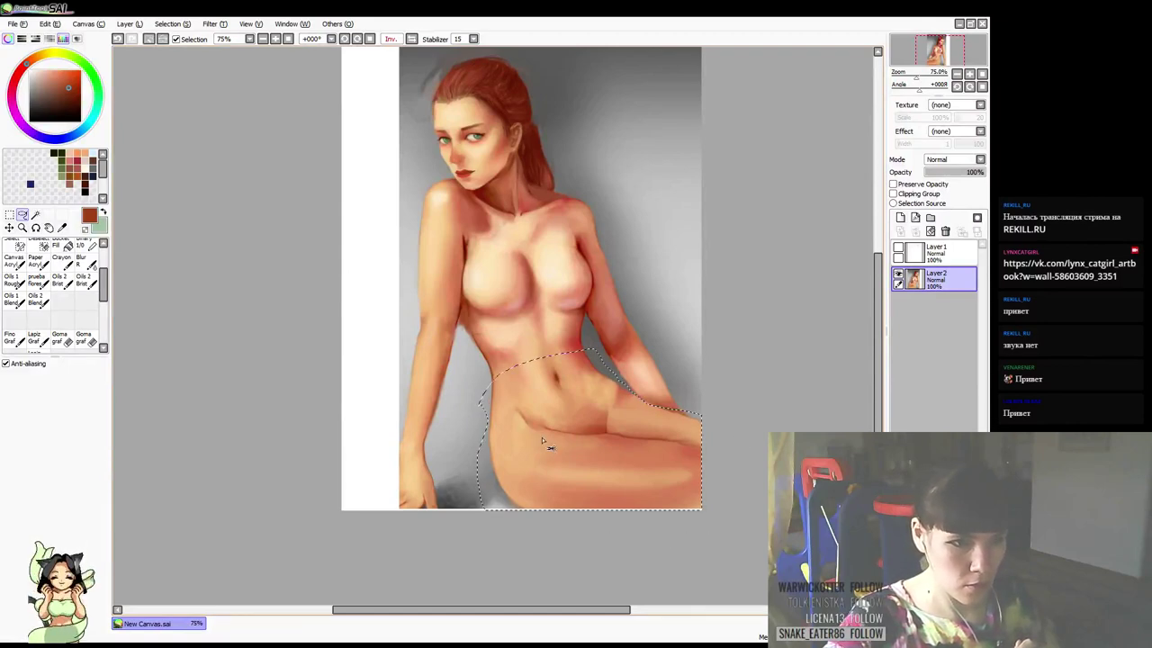
mouse_move(545, 442)
mouse_down()
mouse_move(531, 450)
mouse_move(547, 458)
mouse_up()
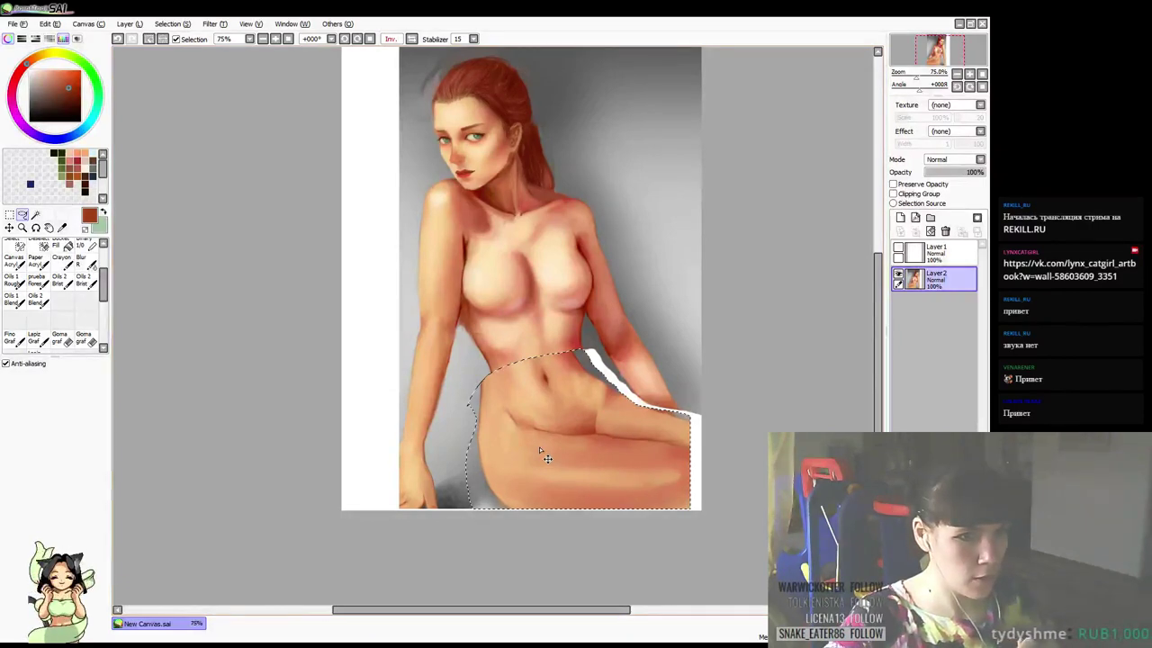
drag(539, 447, 540, 453)
key(ctrl+d)
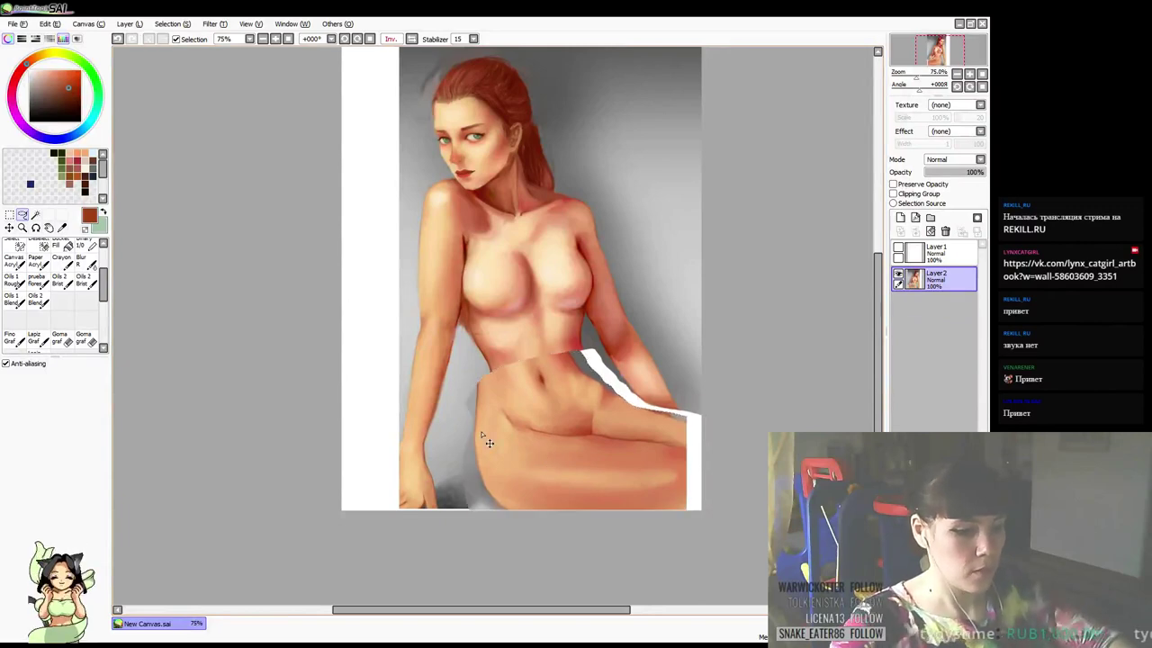
Paint over the white gap between the waist and the far arm with sampled dark grey at brush size 14
key(b)
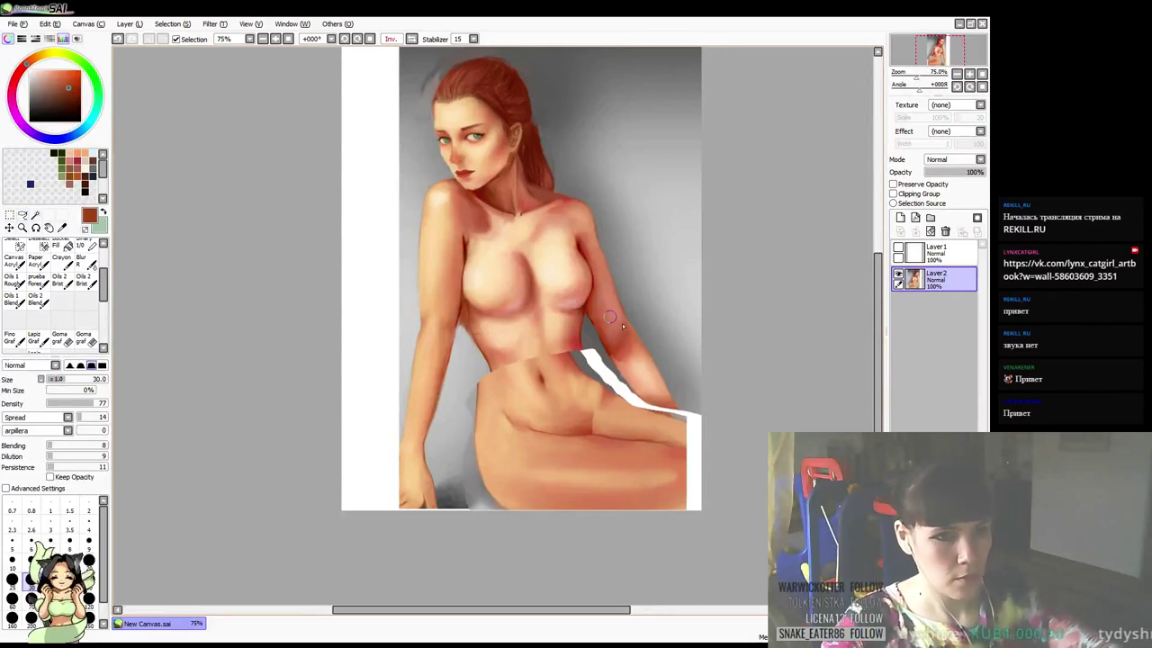
drag(617, 332, 568, 357)
key([)
key([)
key([)
right_click(588, 334)
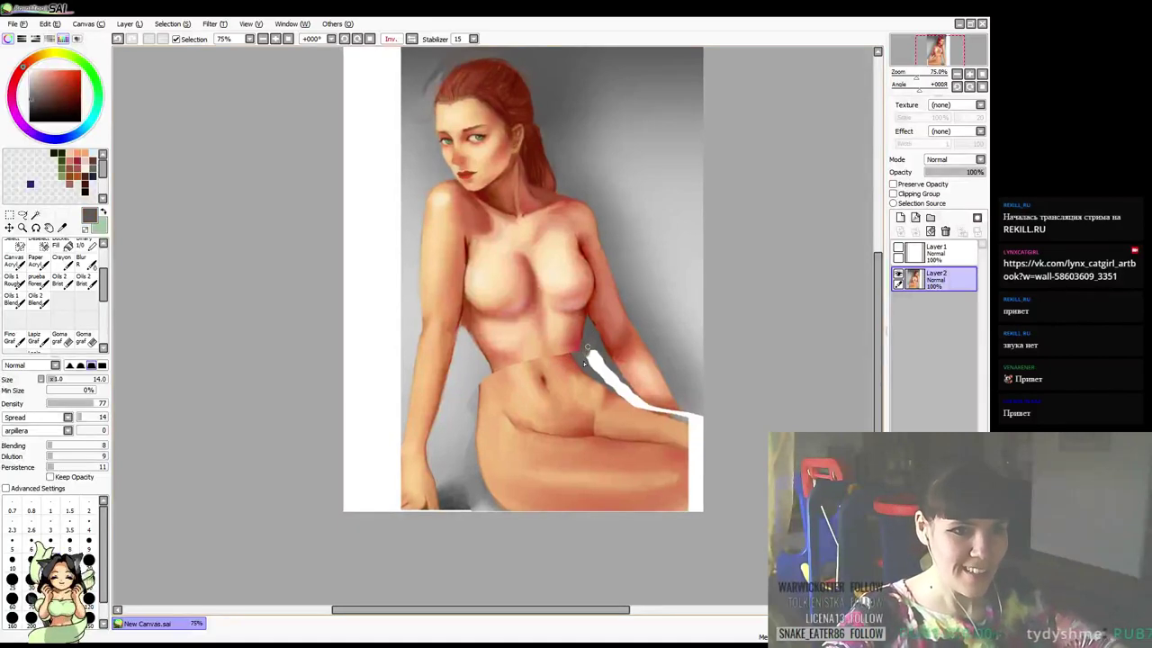
alt+click(594, 340)
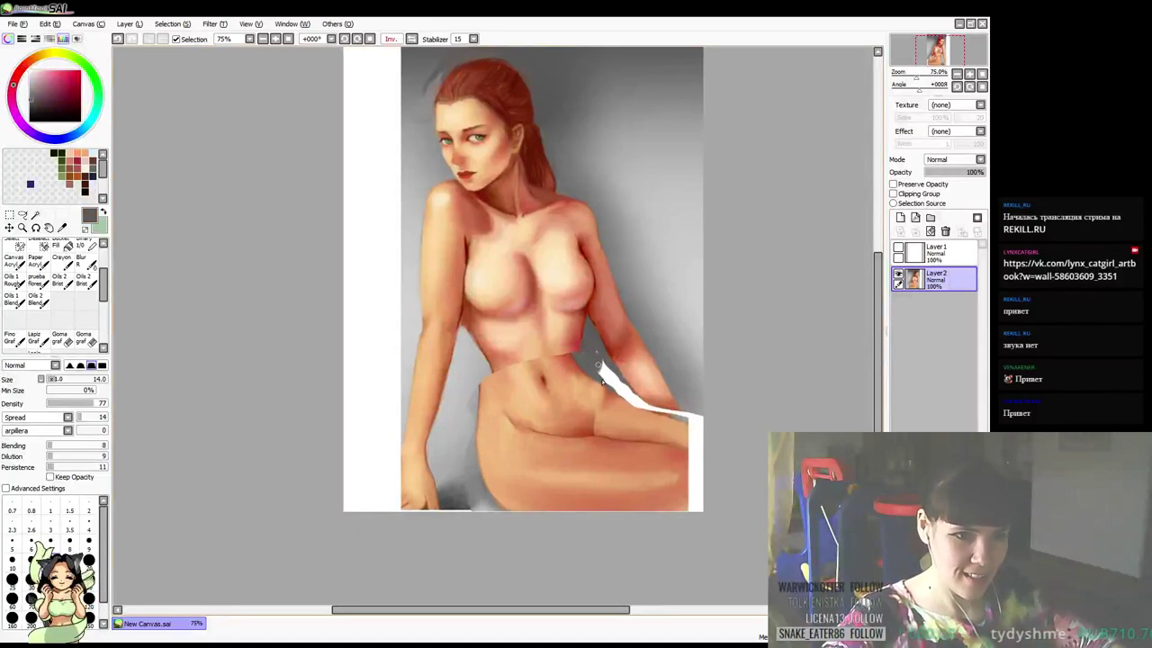
mouse_move(598, 364)
mouse_down()
mouse_move(628, 391)
mouse_move(617, 378)
mouse_up()
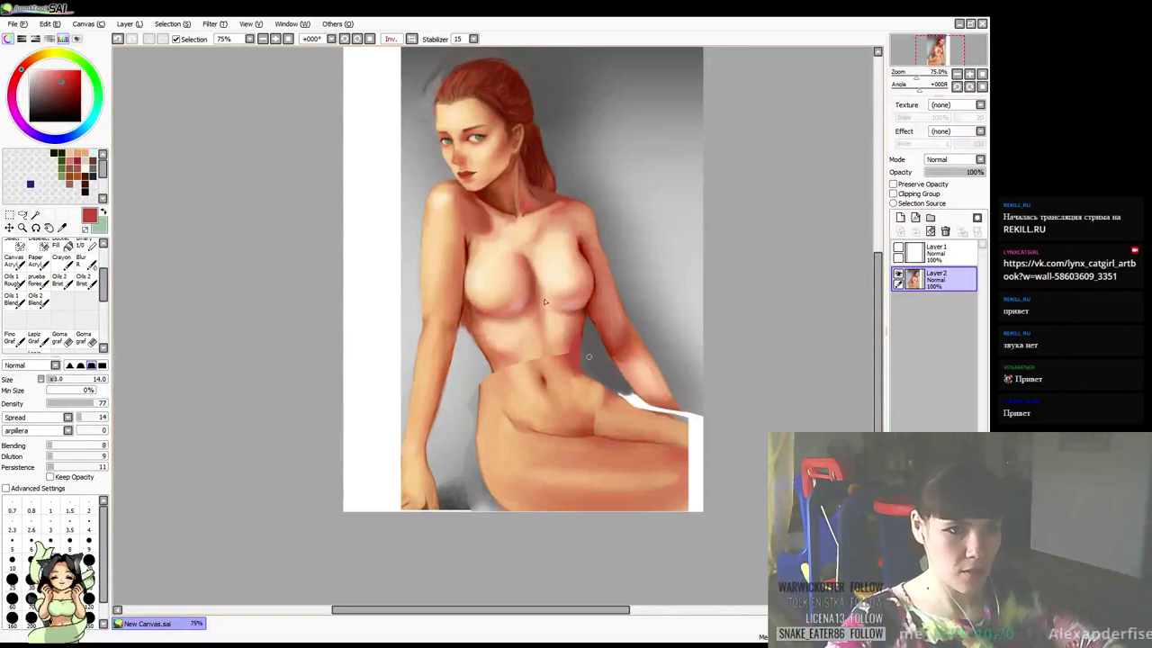
Paint over the grey notch at the near side of the waist with sampled orange-brown and peach tones at brush size 14
right_click(489, 334)
mouse_move(465, 326)
mouse_down()
mouse_move(481, 389)
mouse_move(485, 370)
mouse_move(479, 420)
mouse_up()
right_click(491, 334)
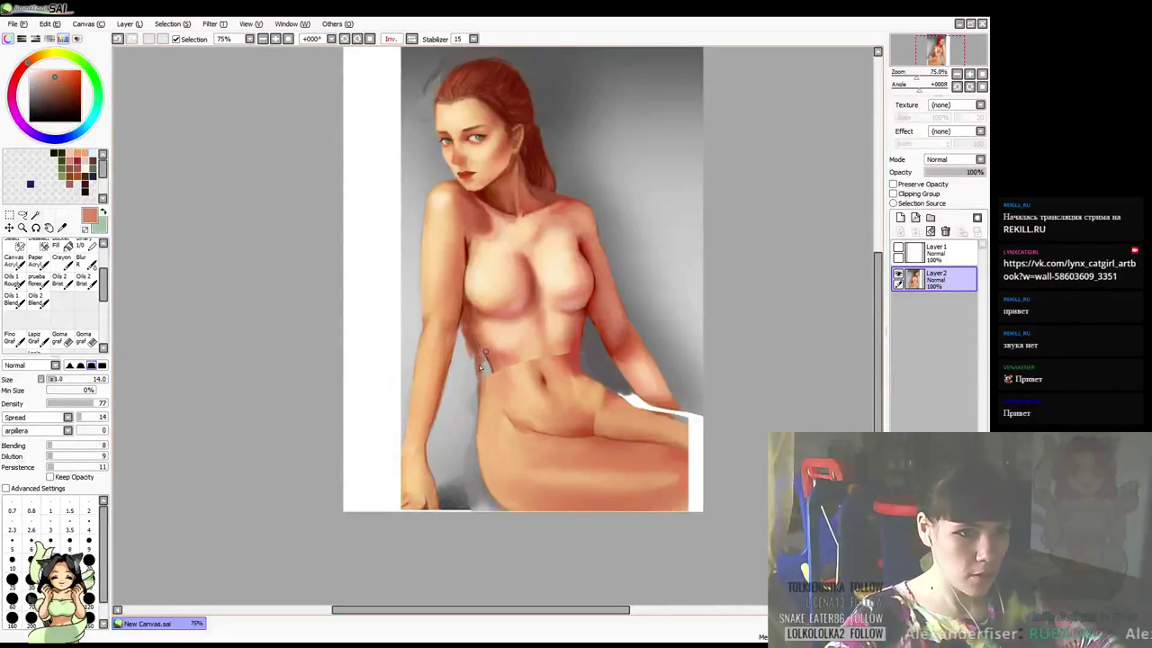
right_click(494, 358)
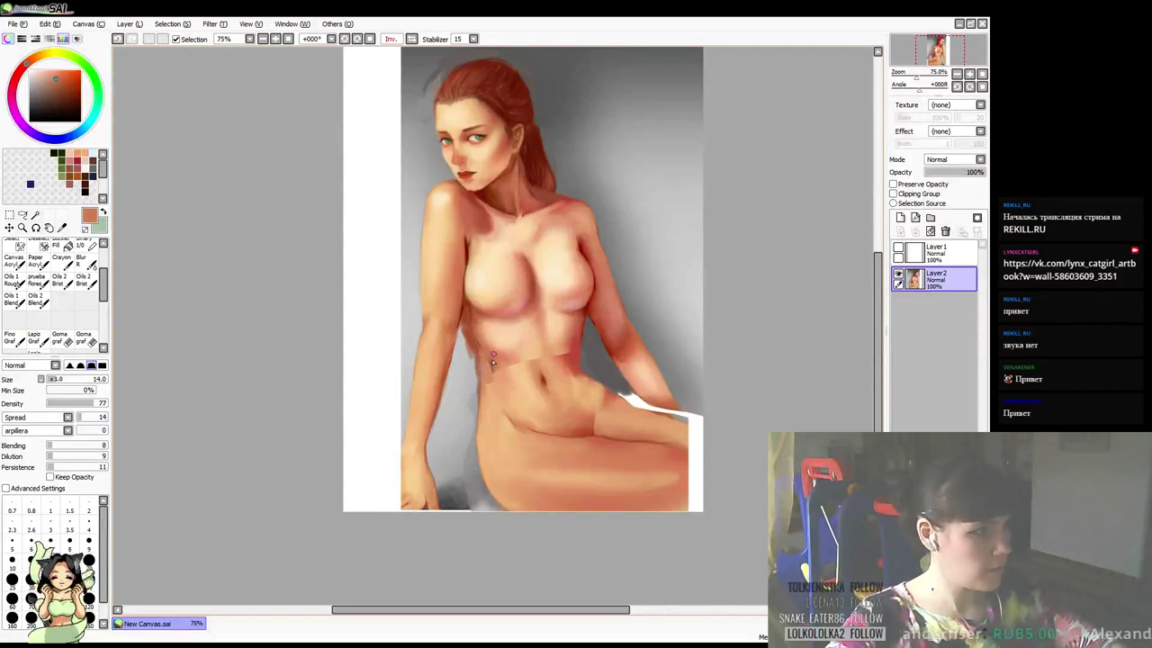
alt+click(487, 332)
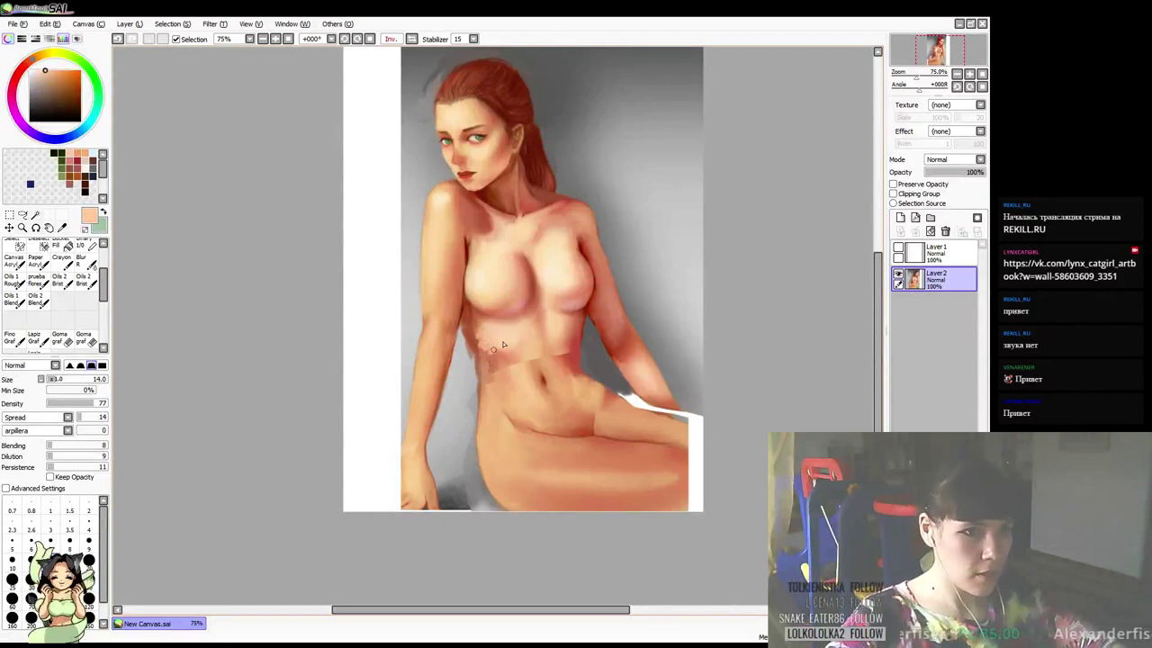
drag(503, 344, 506, 358)
Set the brush size to 35 and blend the seam across the midriff above the navel with sampled peach tones
key(bracketright)
key(bracketright)
key(bracketright)
key(bracketright)
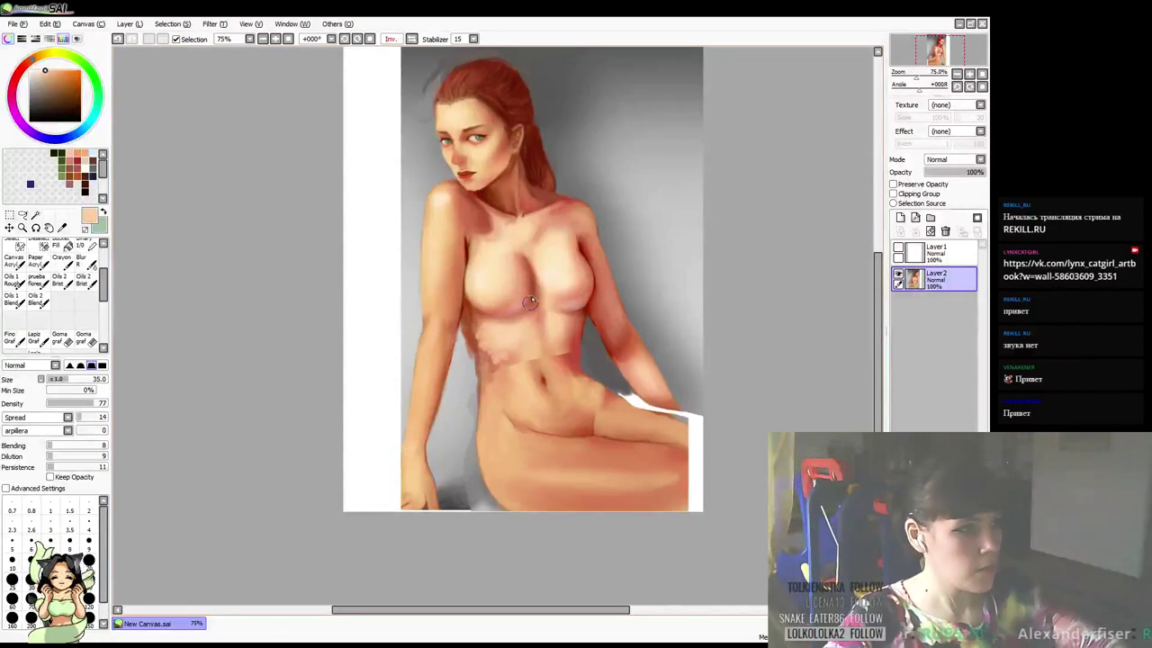
right_click(503, 335)
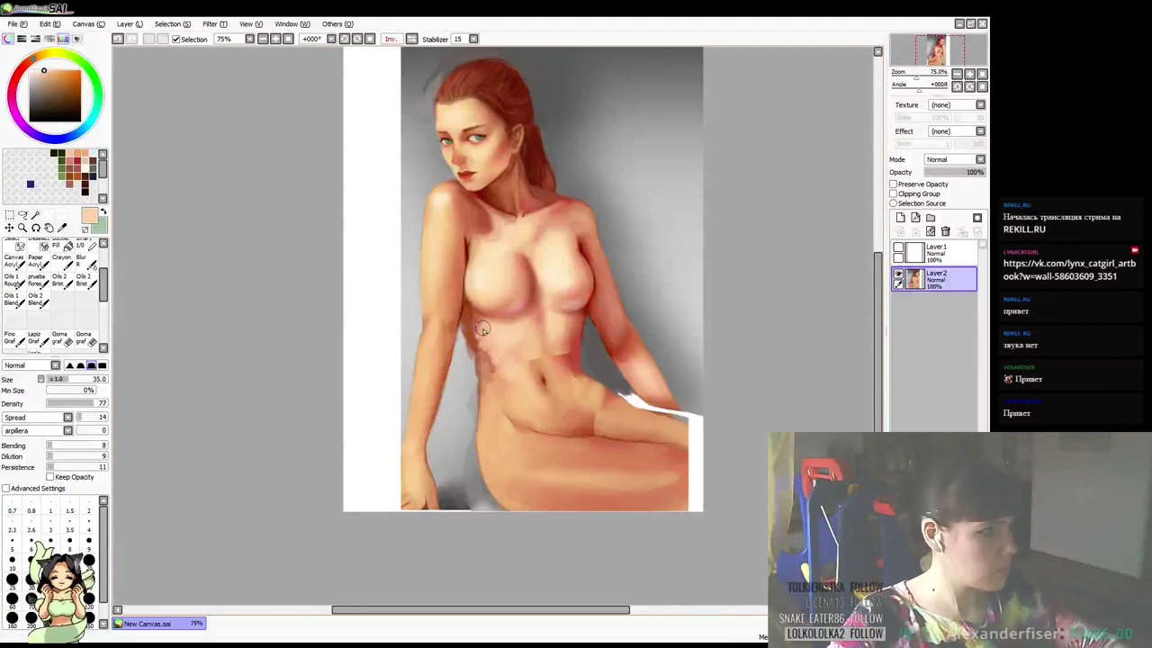
alt+click(519, 349)
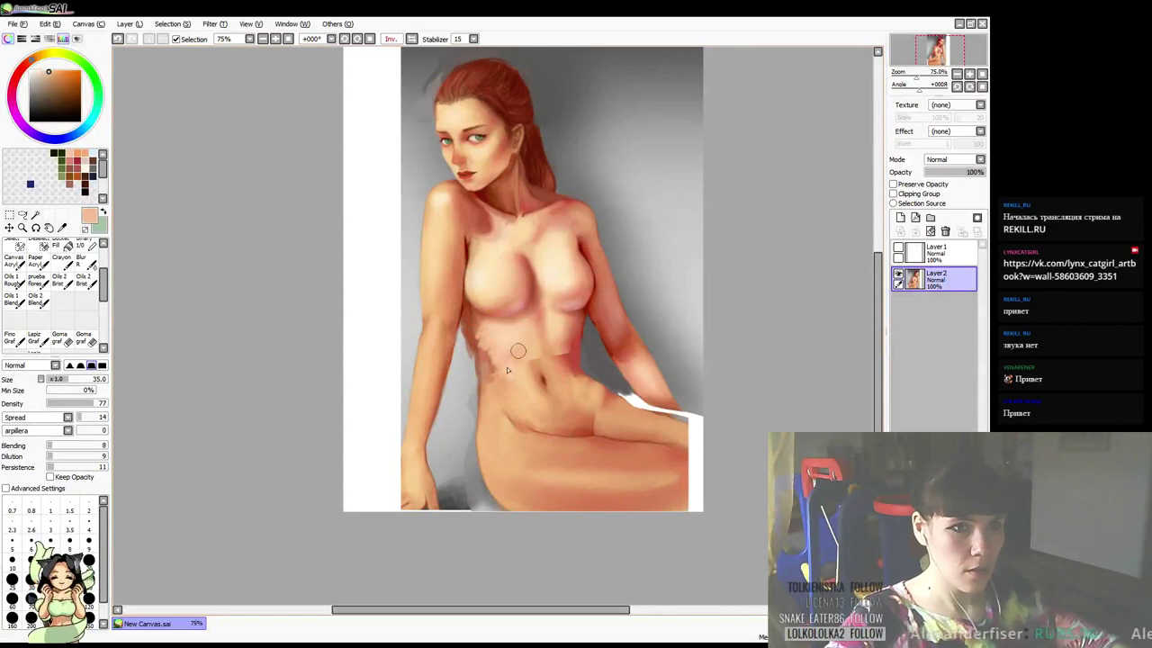
alt+click(508, 348)
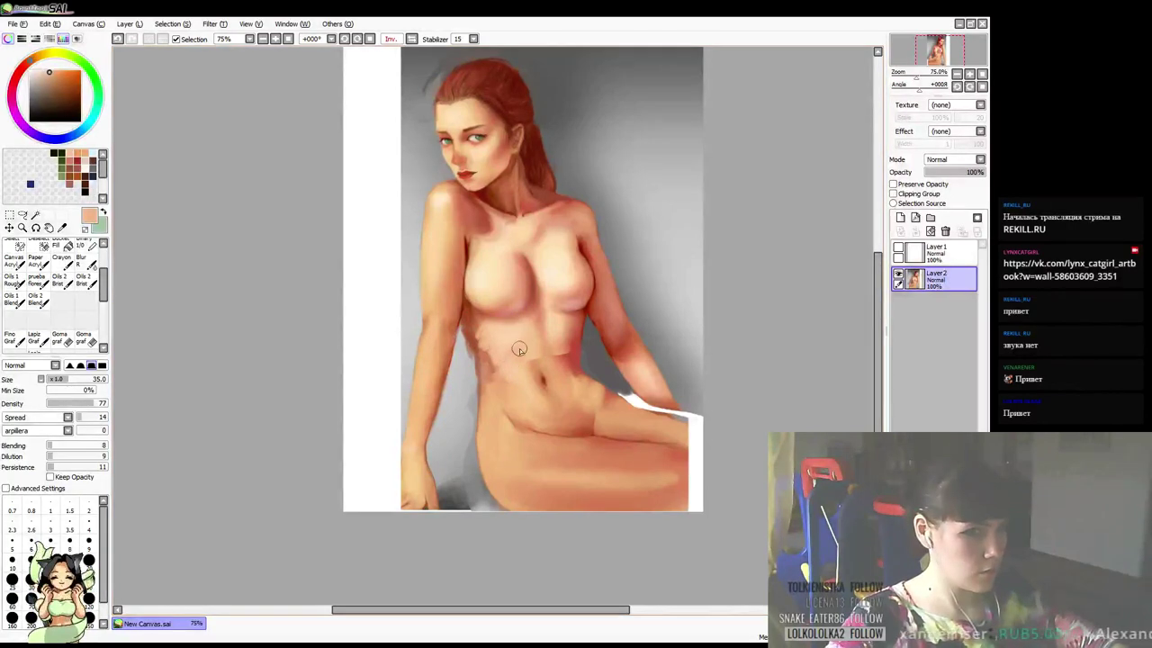
drag(519, 348, 534, 360)
Set the brush size to 20 and shade the far side of the ribcage with sampled orange and reddish tones
alt+click(553, 360)
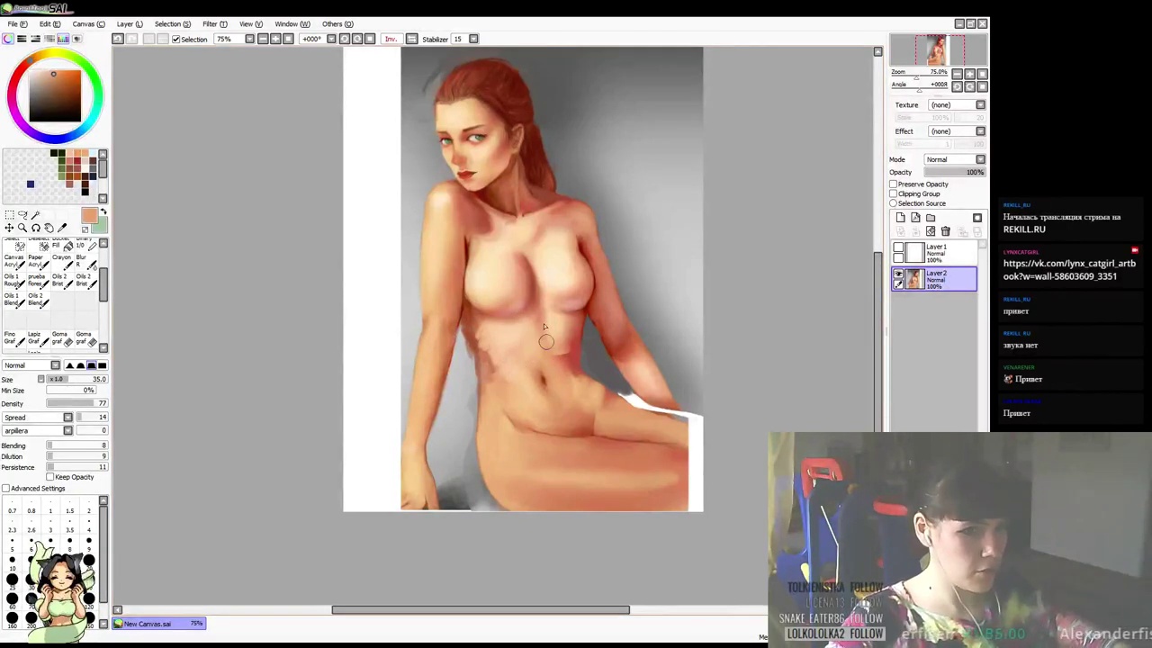
key([)
key([)
key([)
drag(564, 336, 561, 340)
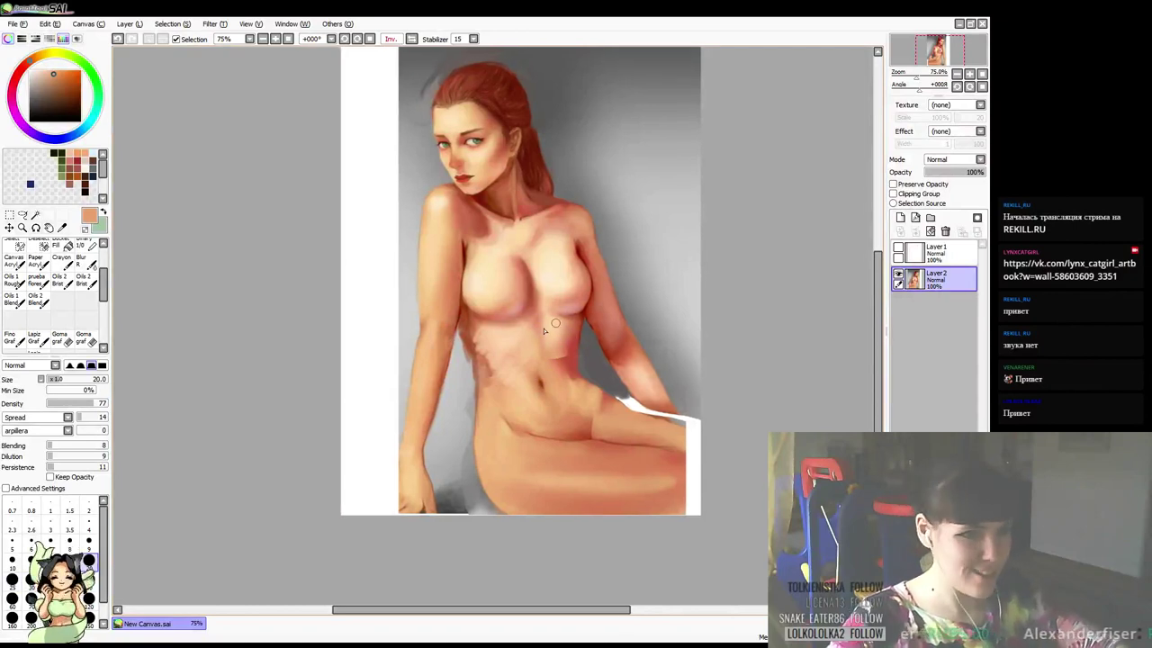
alt+click(569, 327)
alt+click(565, 325)
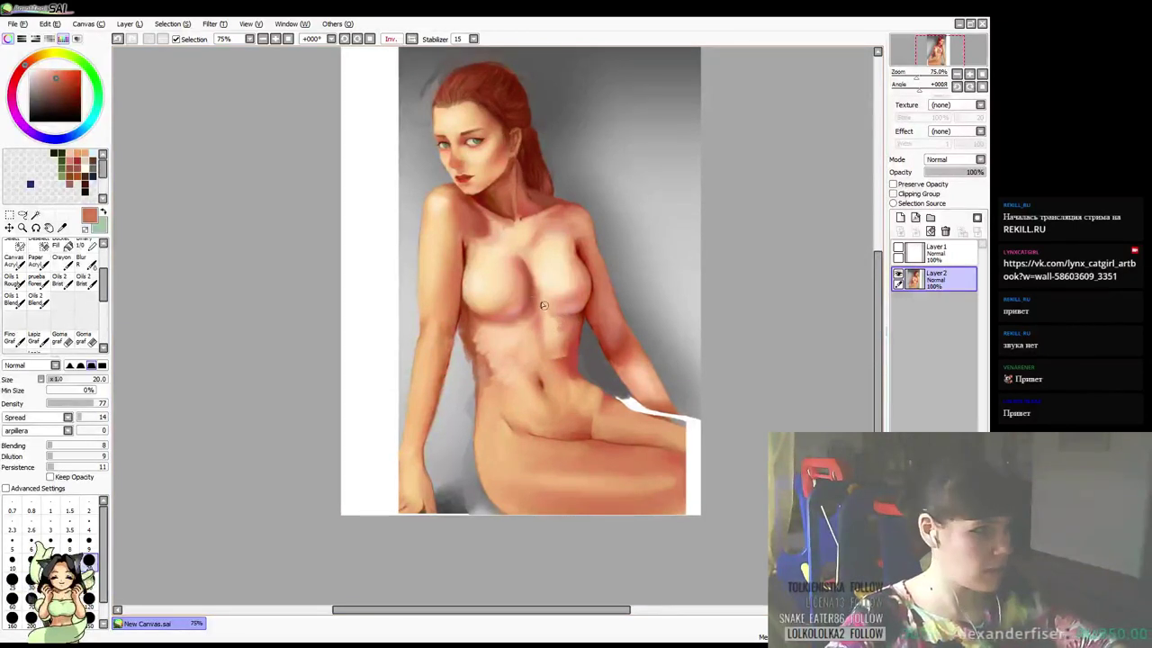
Set the brush size to 60 and soften the shading on the far side of the chest with sampled light peach tones
alt+click(566, 283)
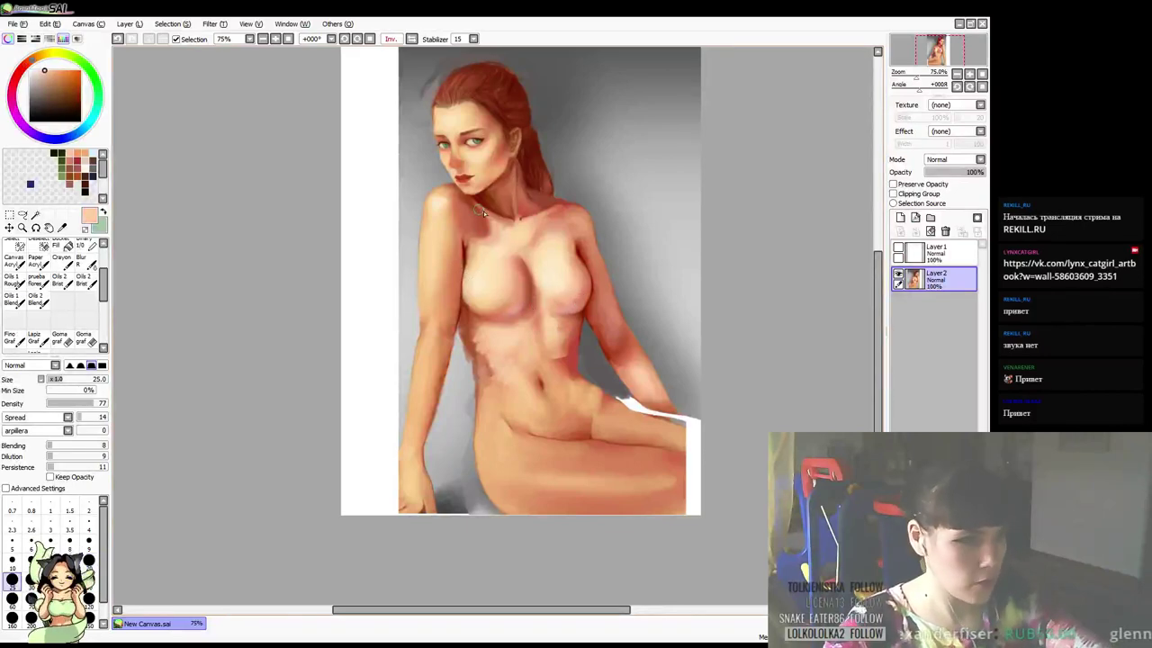
key(])
key(])
key(])
key(])
key(])
key(])
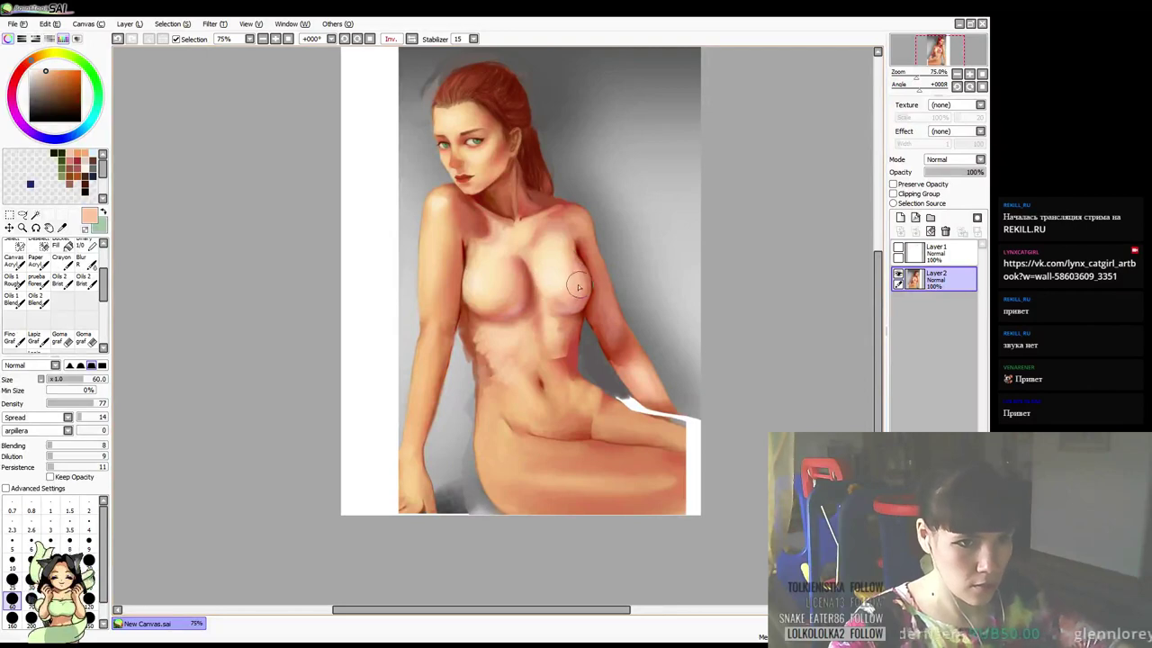
alt+click(581, 293)
drag(581, 287, 567, 304)
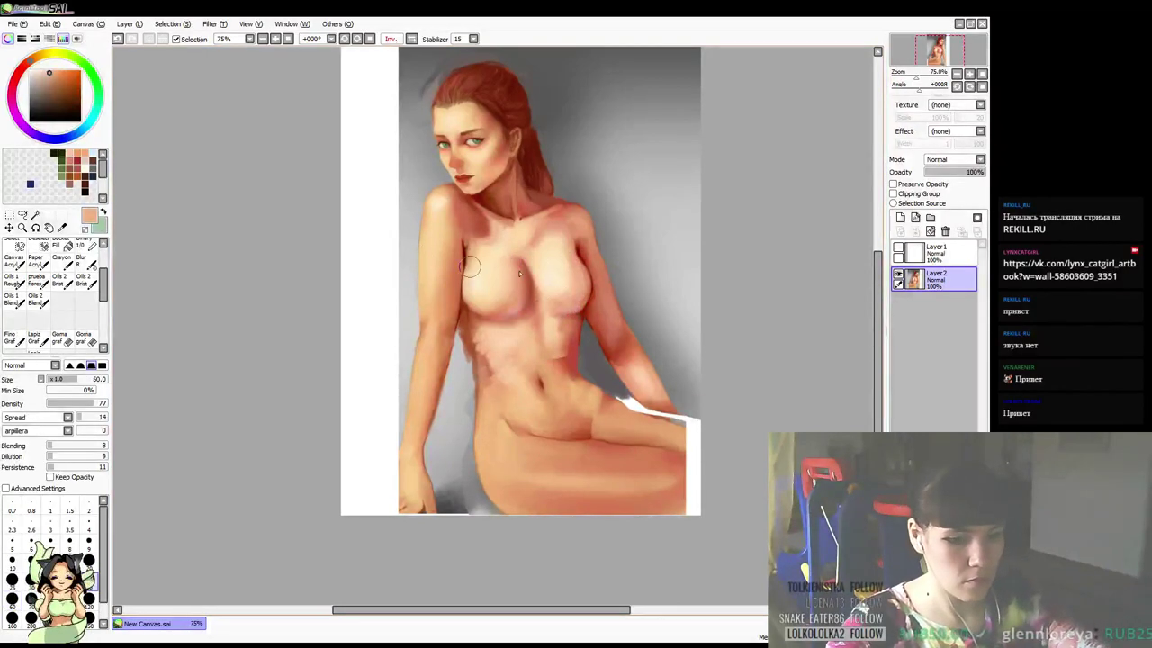
Set the brush size to 25, retouch the near side of the chest with sampled orange and peach tones, and undo the last stroke
key(bracketleft)
key(bracketleft)
key(bracketleft)
key(bracketleft)
key(bracketleft)
drag(561, 262, 557, 263)
alt+click(510, 271)
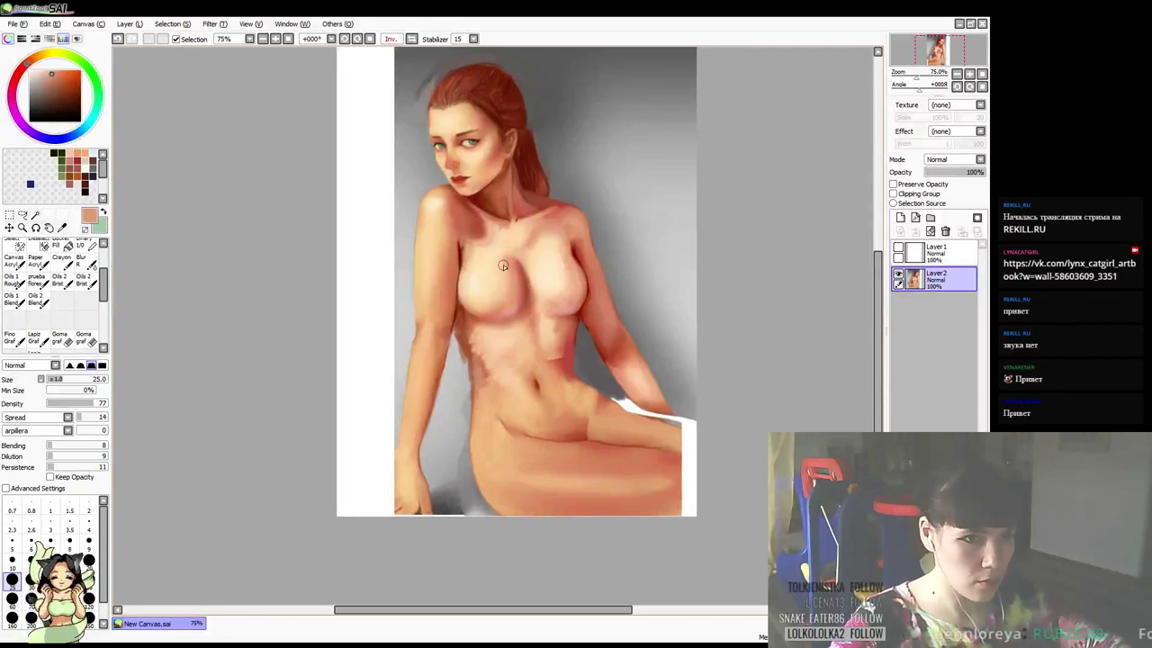
alt+click(506, 262)
drag(506, 262, 513, 297)
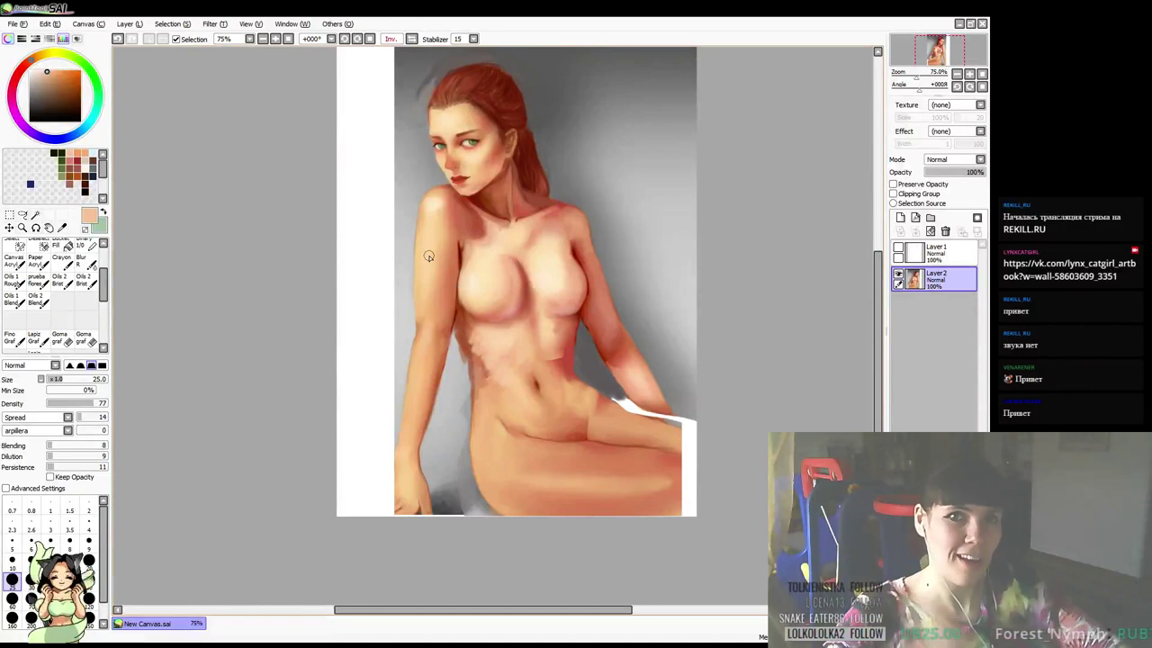
key(ctrl+z)
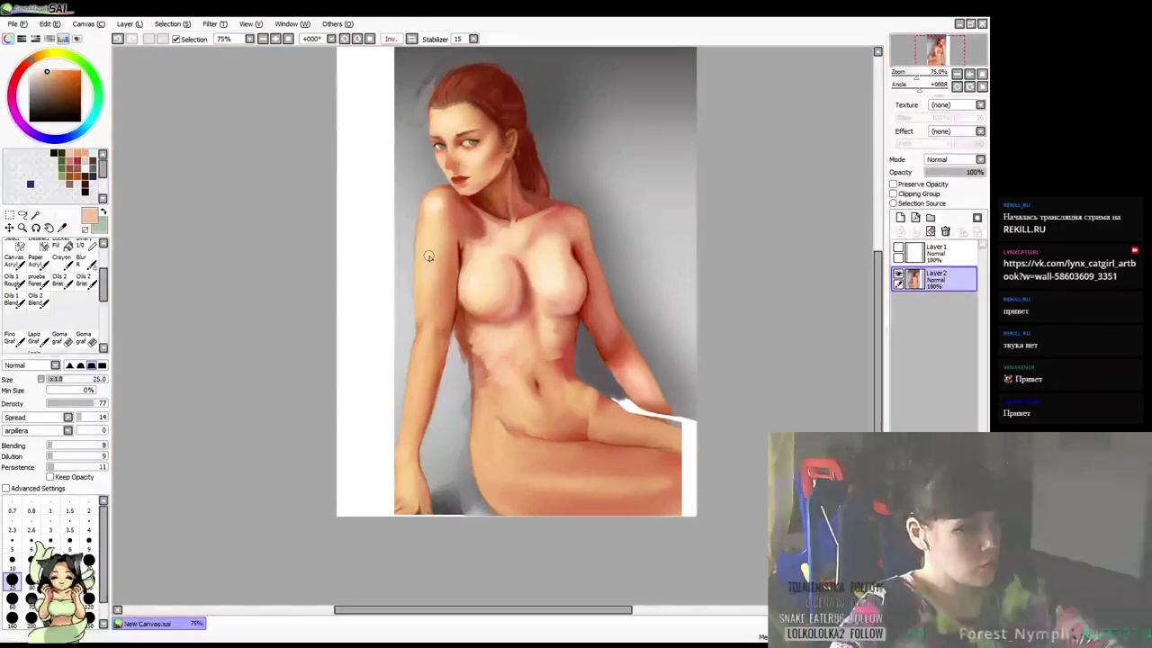
Set the brush size to 12 and define the edge between the near arm and the chest with sampled dark red
key(bracketleft)
drag(483, 251, 480, 257)
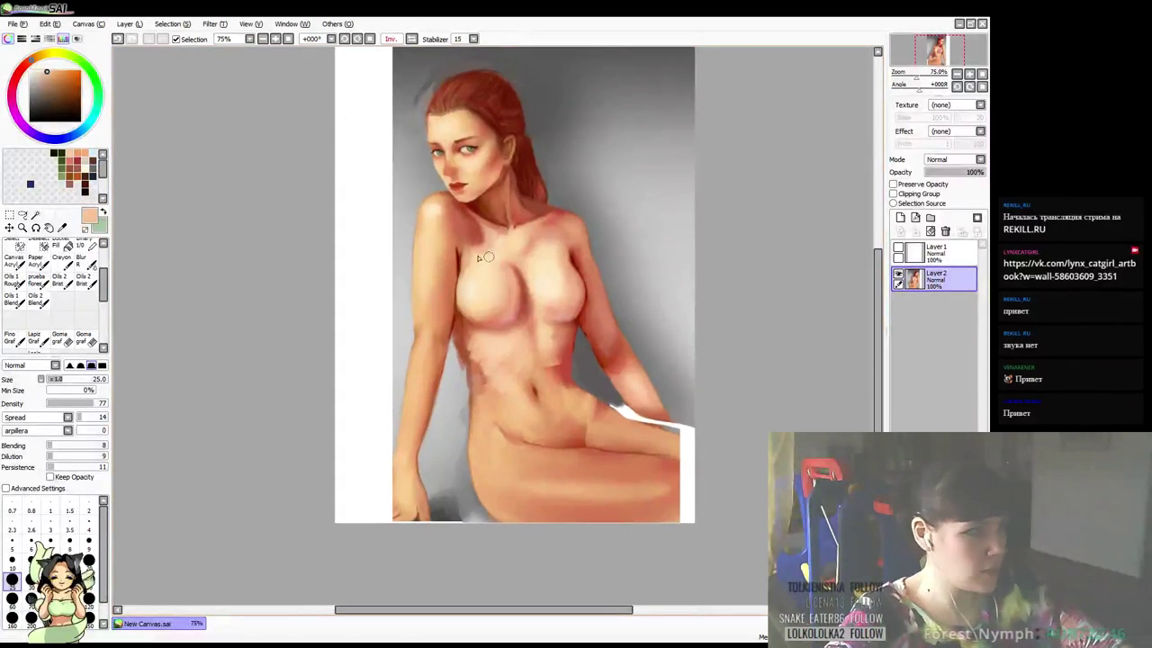
key(bracketleft)
key(bracketleft)
key(bracketleft)
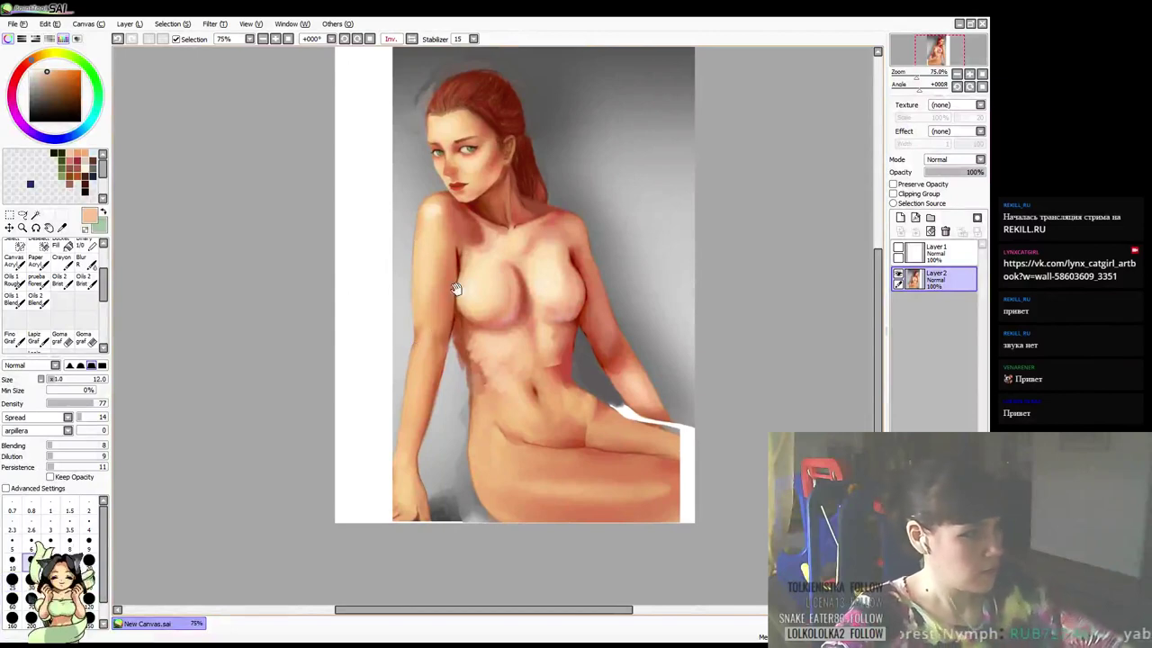
mouse_move(479, 303)
mouse_down()
mouse_move(491, 304)
mouse_move(479, 310)
mouse_up()
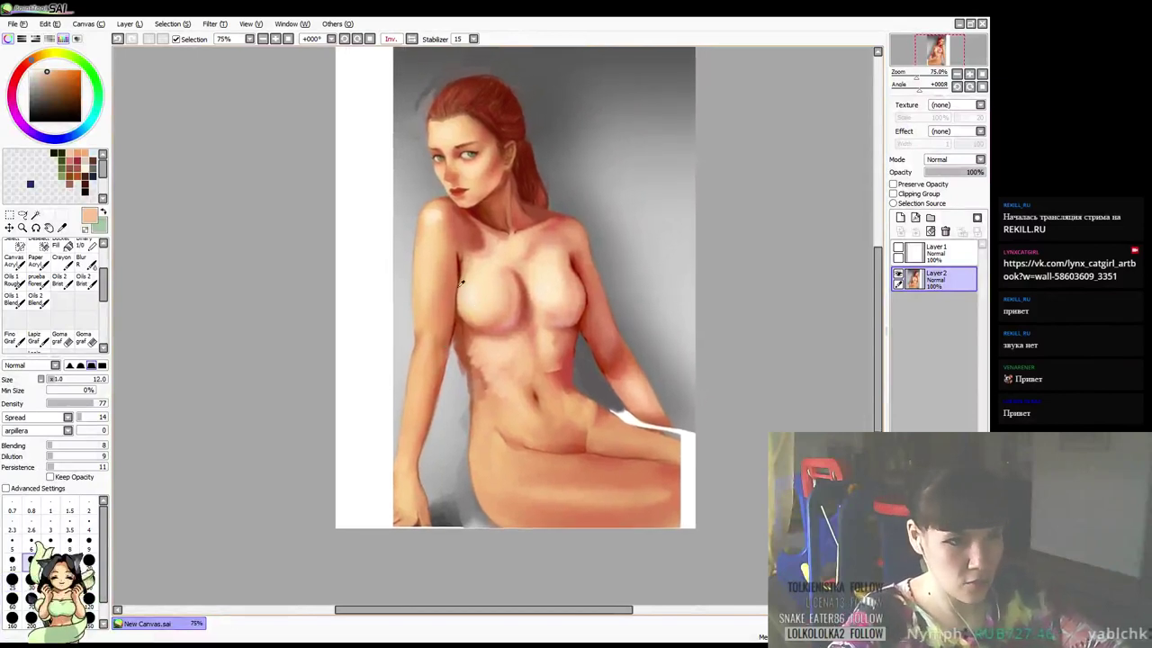
right_click(480, 234)
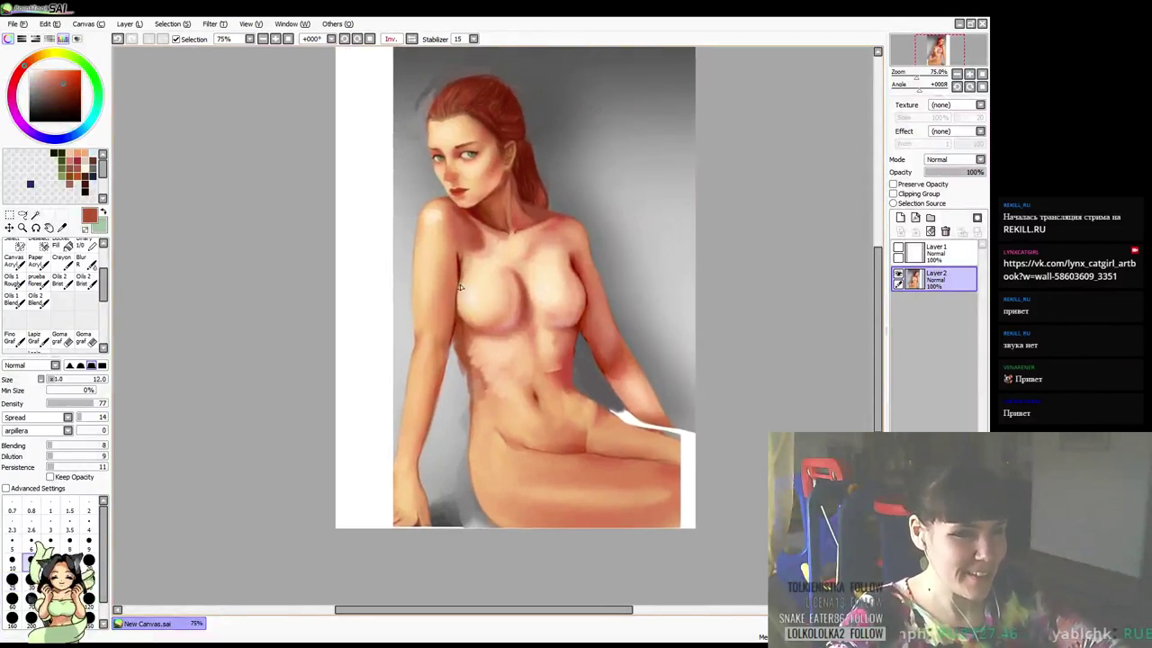
mouse_move(460, 287)
mouse_down()
mouse_move(461, 275)
mouse_move(458, 312)
mouse_up()
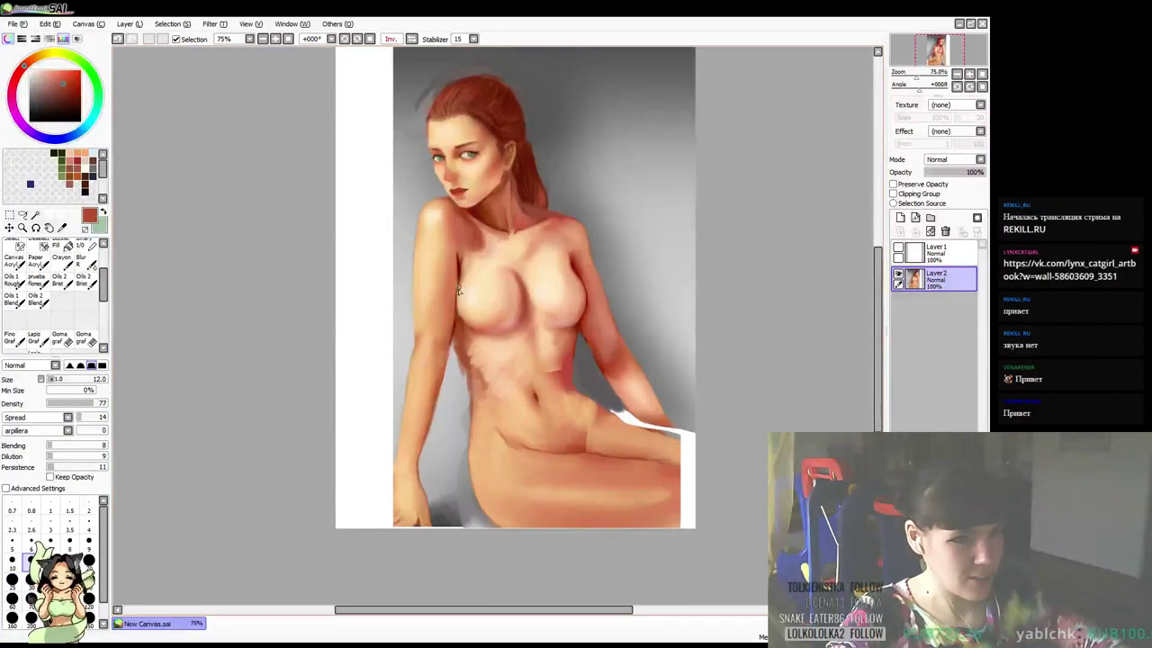
Set the brush size to 30 and smooth the lower contour of the near side of the chest with sampled skin tones
alt+click(466, 312)
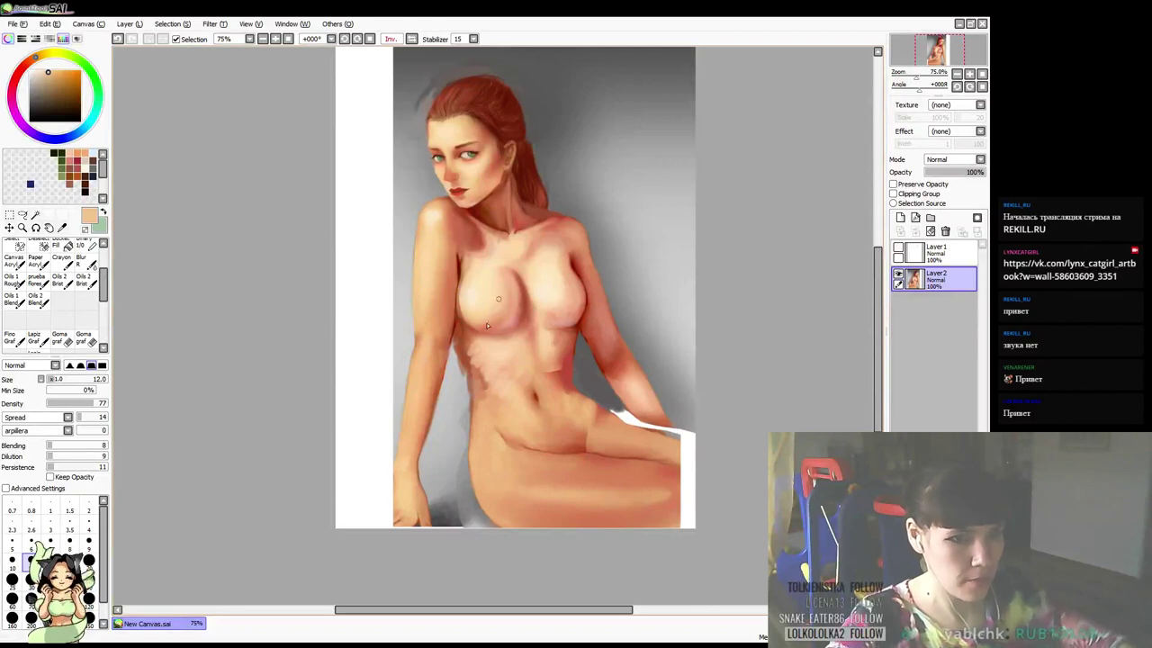
key(bracketright)
key(bracketright)
key(bracketright)
key(bracketright)
key(bracketright)
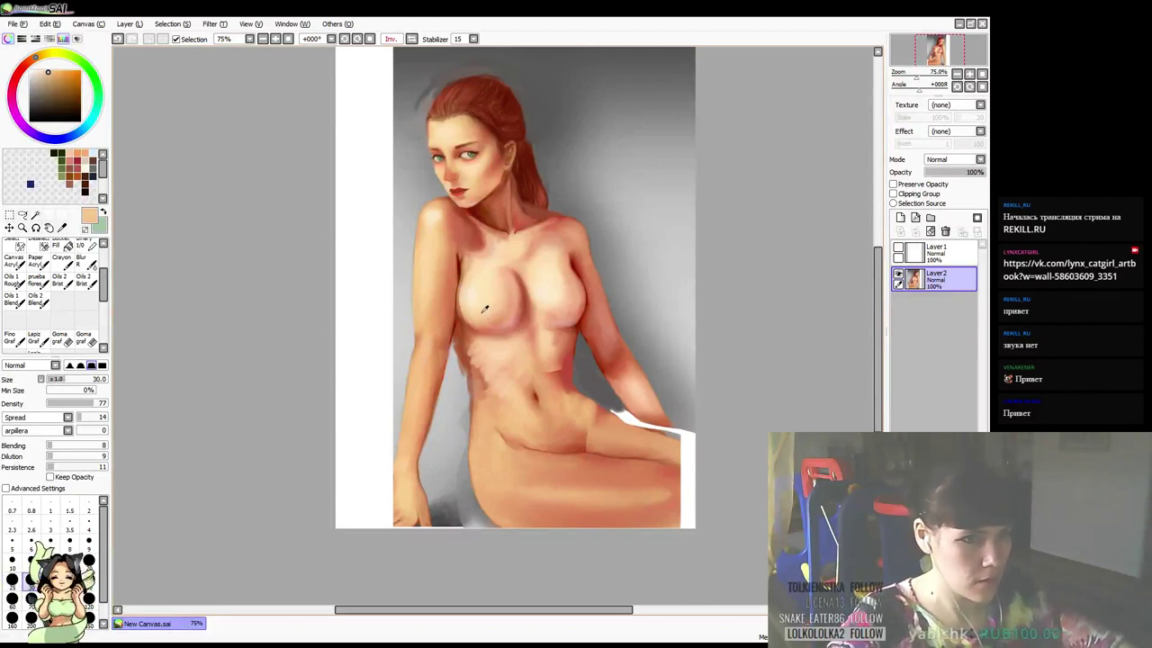
alt+click(491, 320)
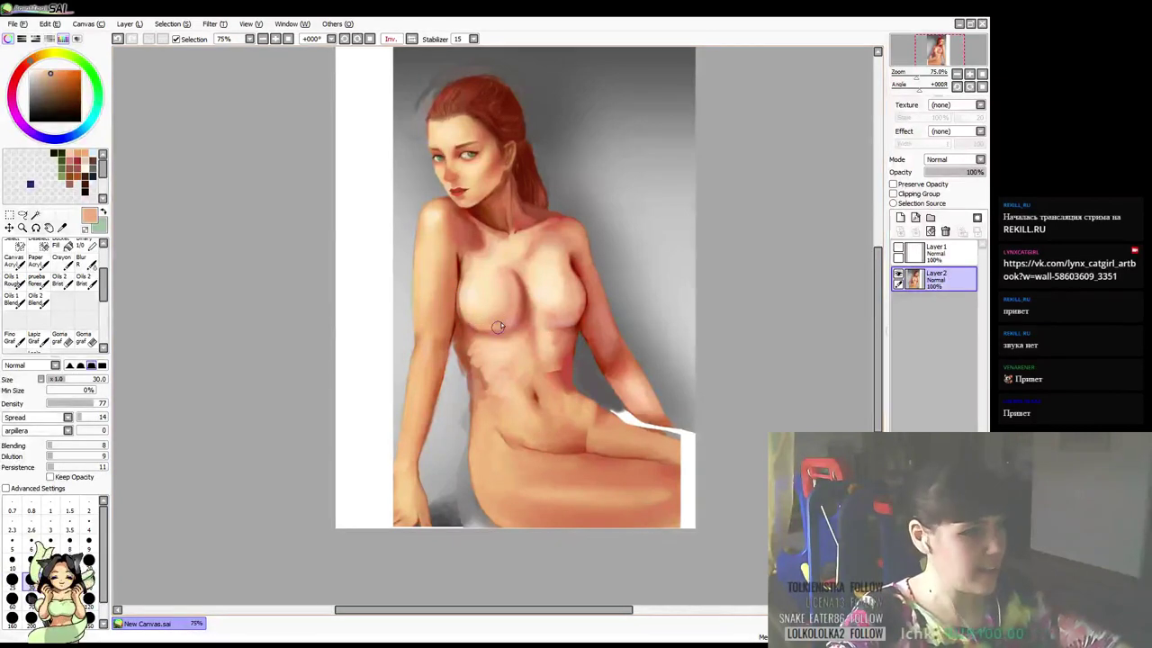
alt+click(498, 320)
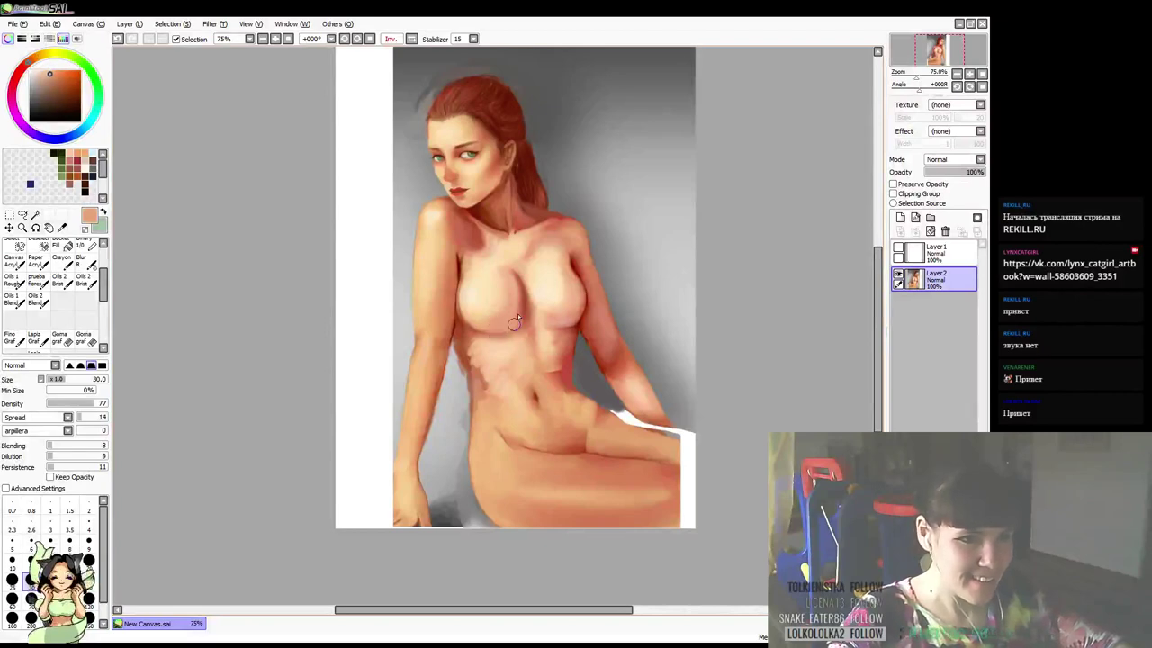
alt+click(483, 292)
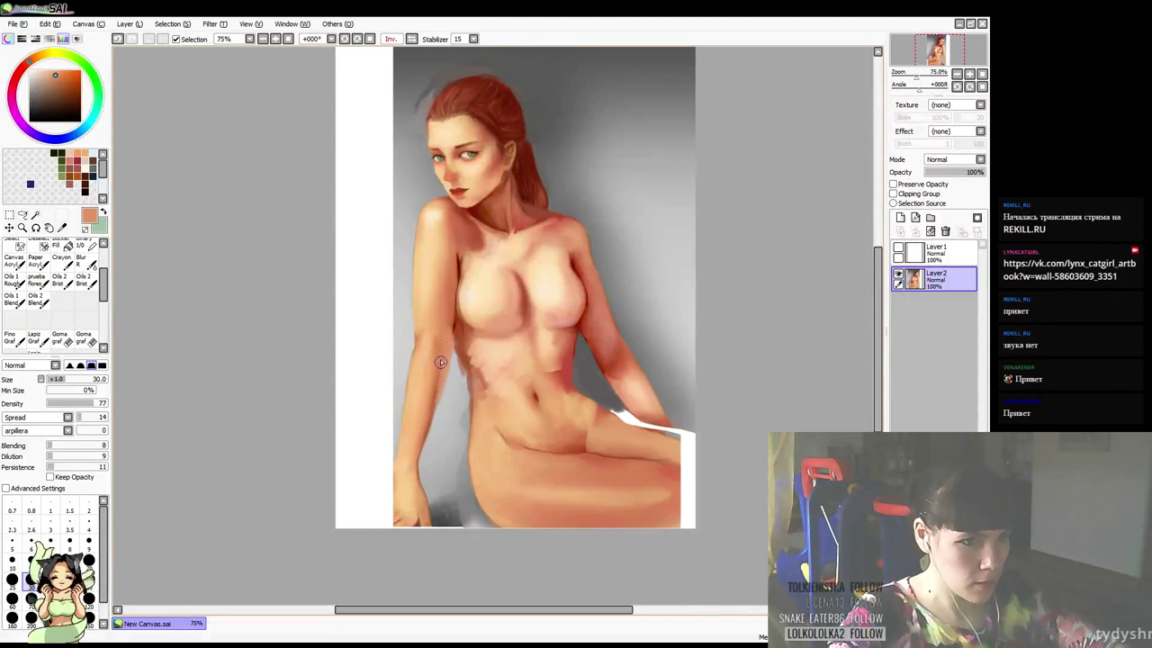
Shade the near arm around the elbow and forearm with sampled orange tones at brush size 30
alt+click(447, 335)
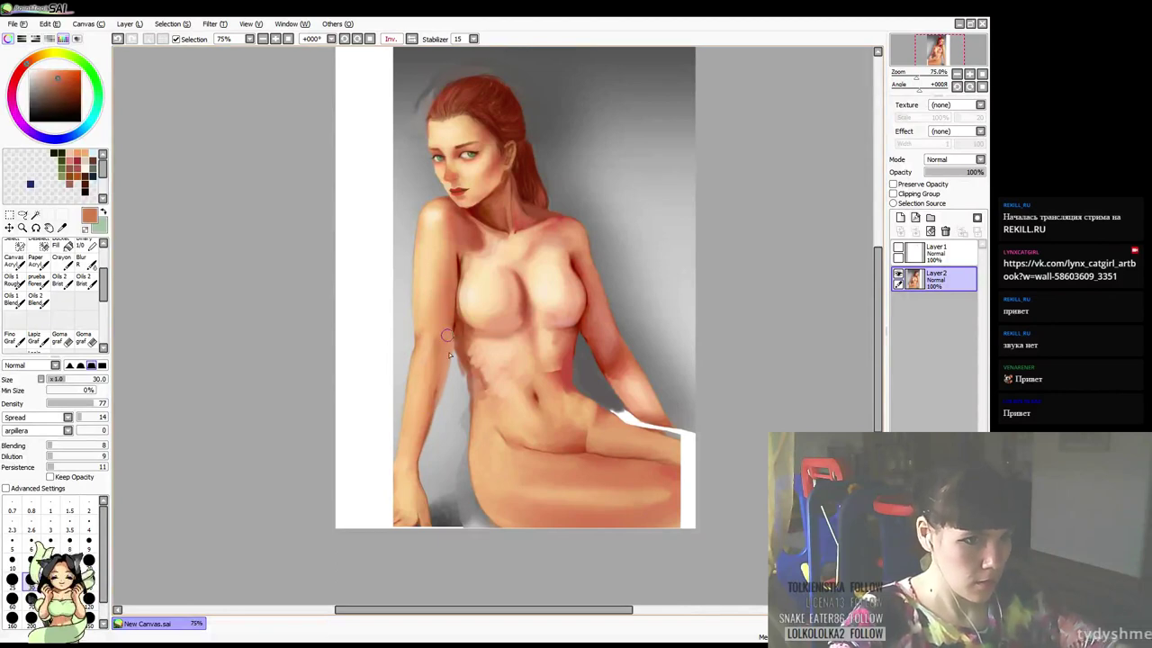
alt+click(416, 347)
drag(413, 358, 407, 395)
drag(634, 188, 608, 205)
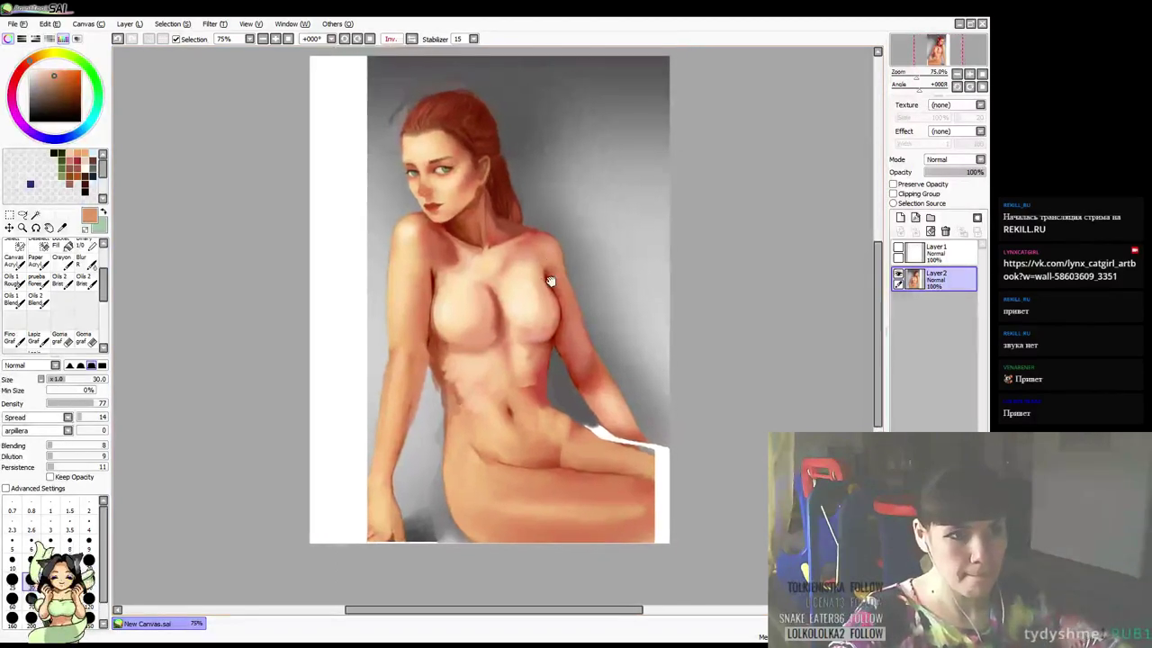
drag(551, 281, 549, 281)
Blend the upper chest beside the near armpit with sampled light peach, dark brown and pinkish tones, reducing the brush size to 20
alt+click(534, 290)
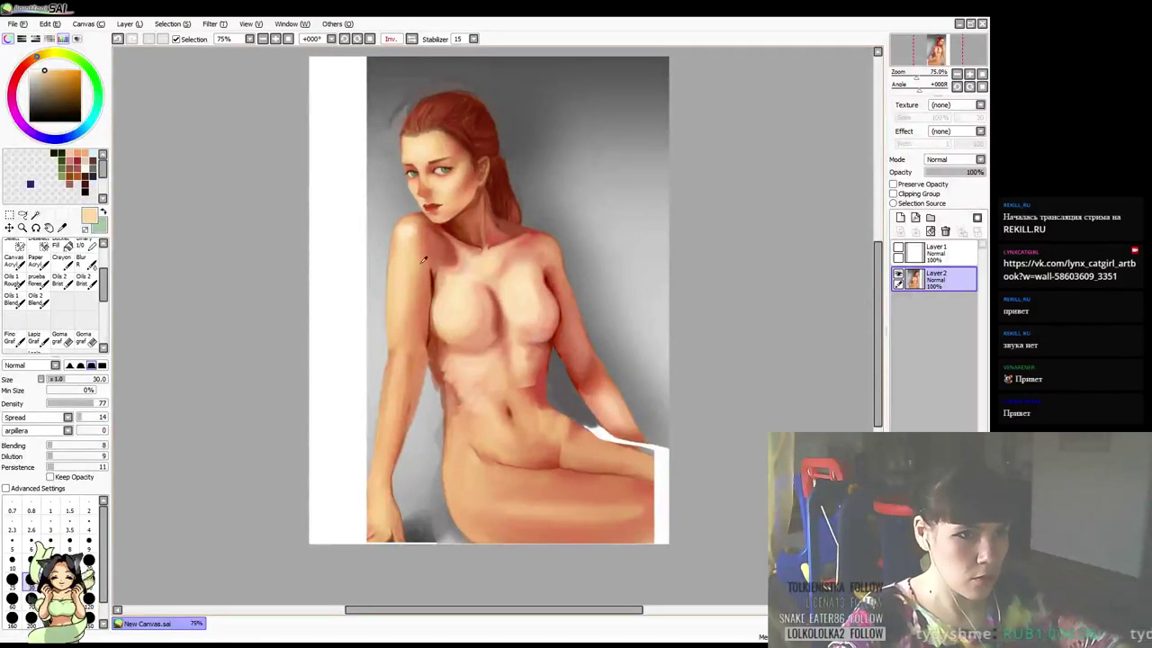
alt+click(464, 280)
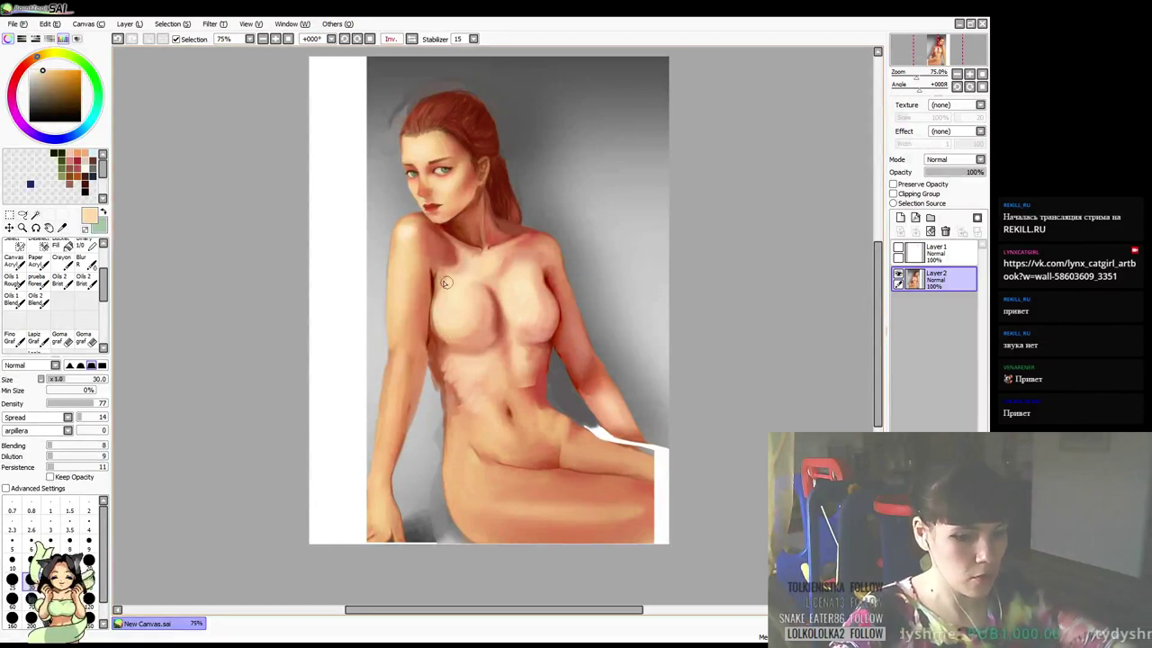
key(bracketleft)
key(bracketleft)
drag(486, 279, 483, 278)
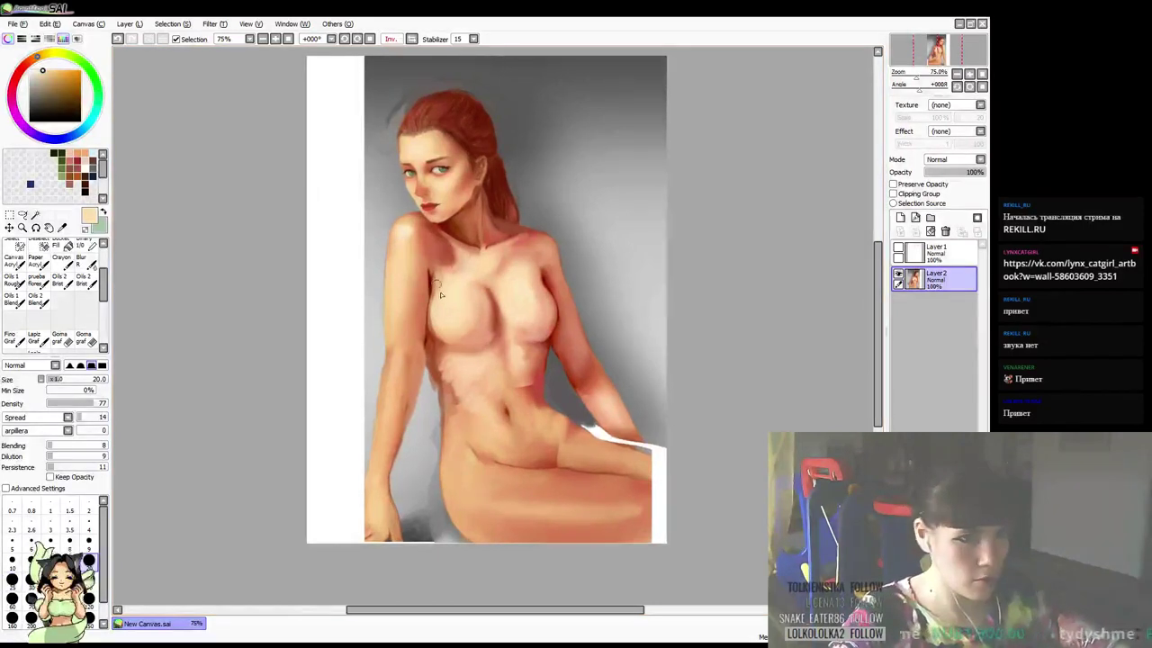
alt+click(439, 277)
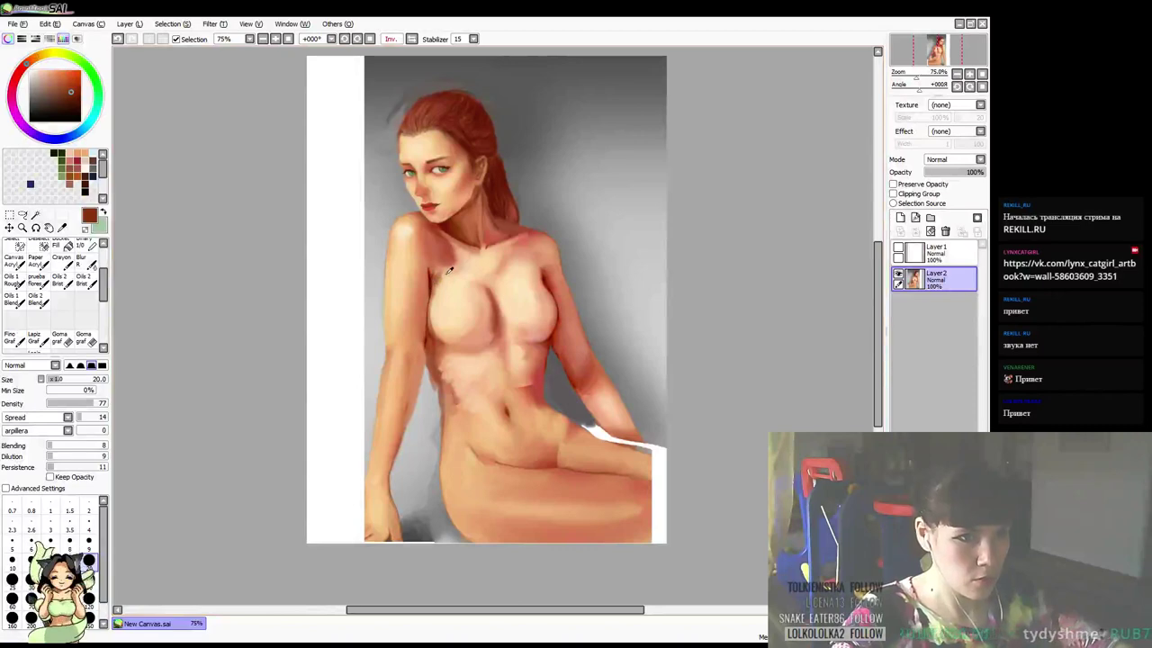
alt+click(501, 324)
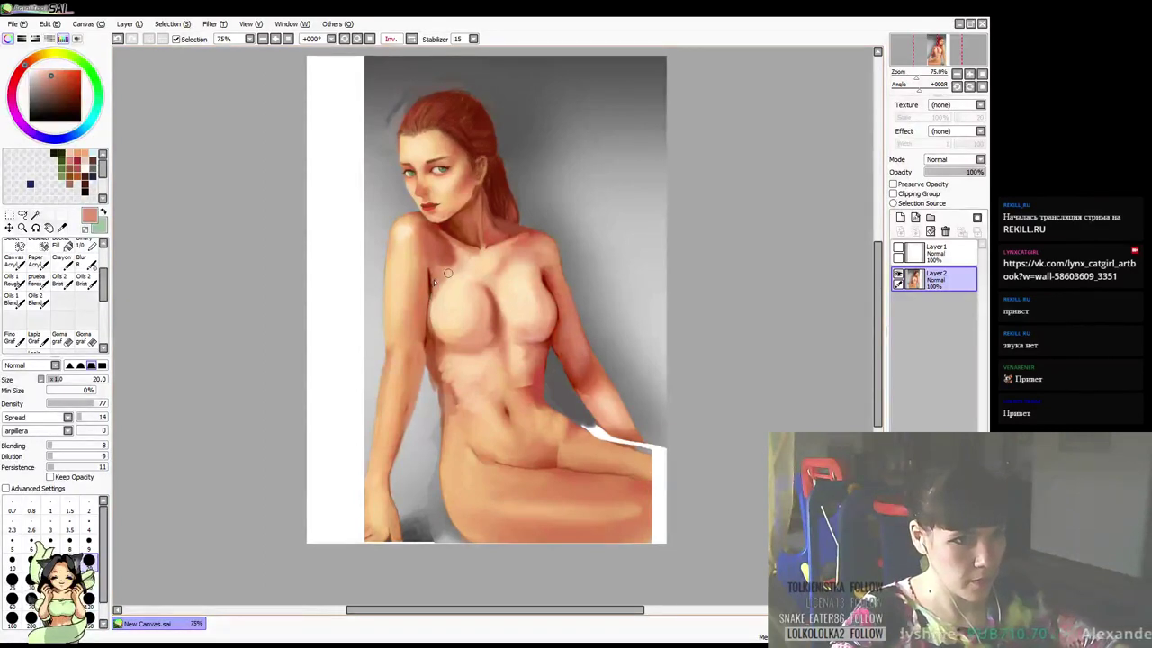
alt+click(447, 277)
alt+click(435, 322)
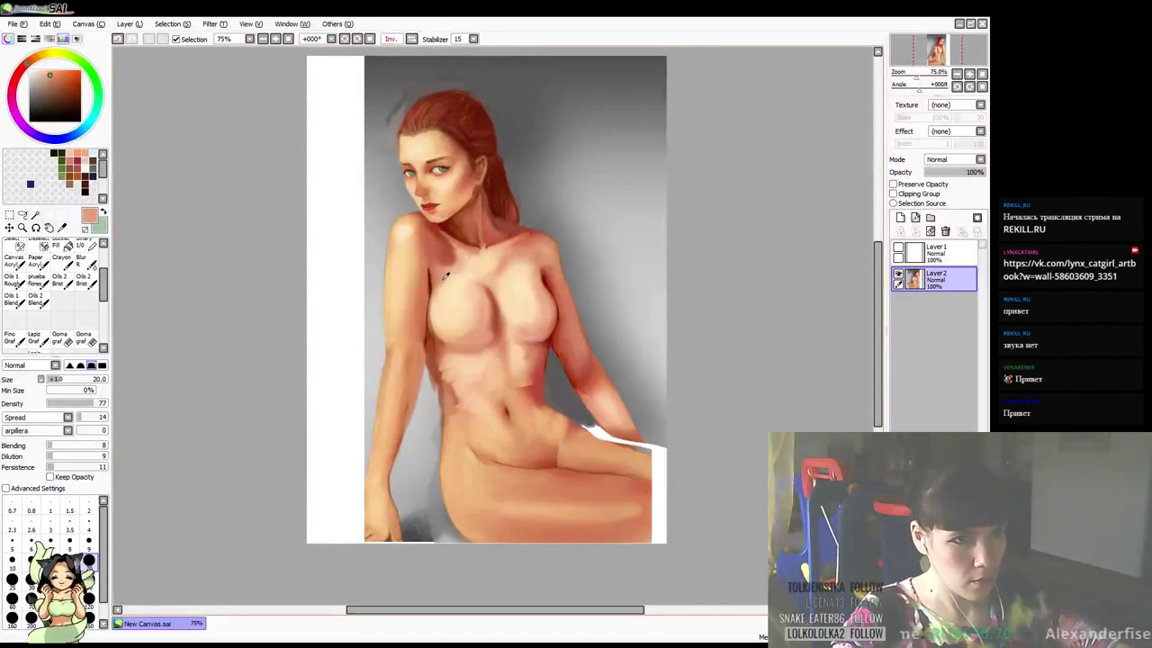
alt+click(445, 311)
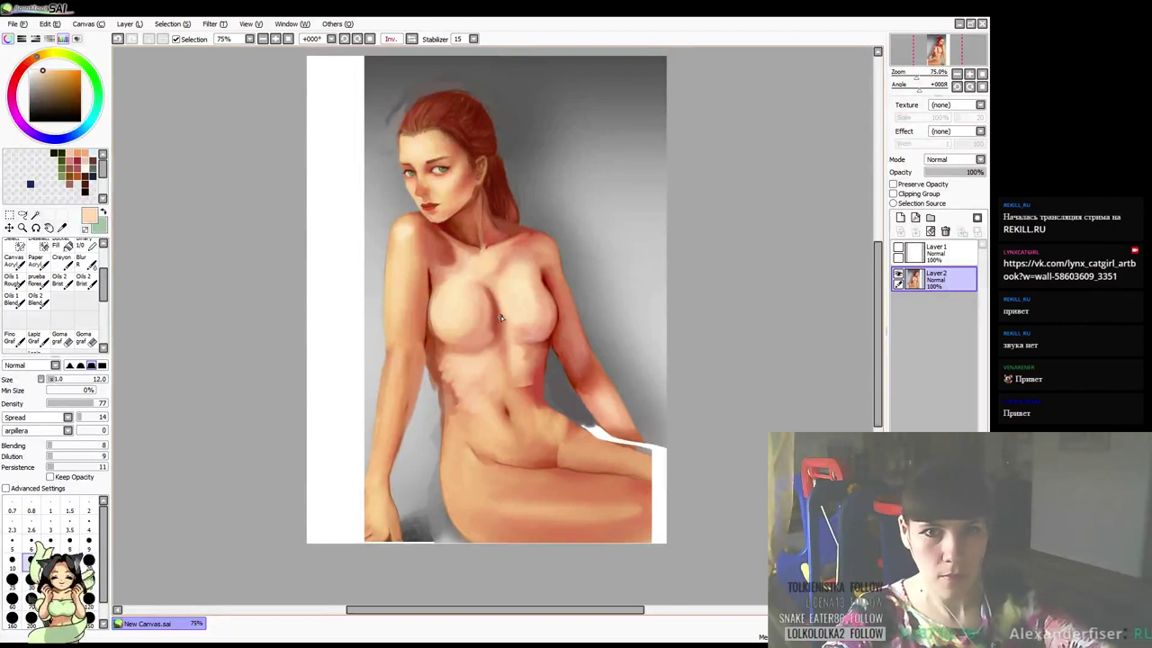
Set the brush size to 10 and refine the edges of both arms with sampled red and light peach tones
key([)
alt+click(454, 255)
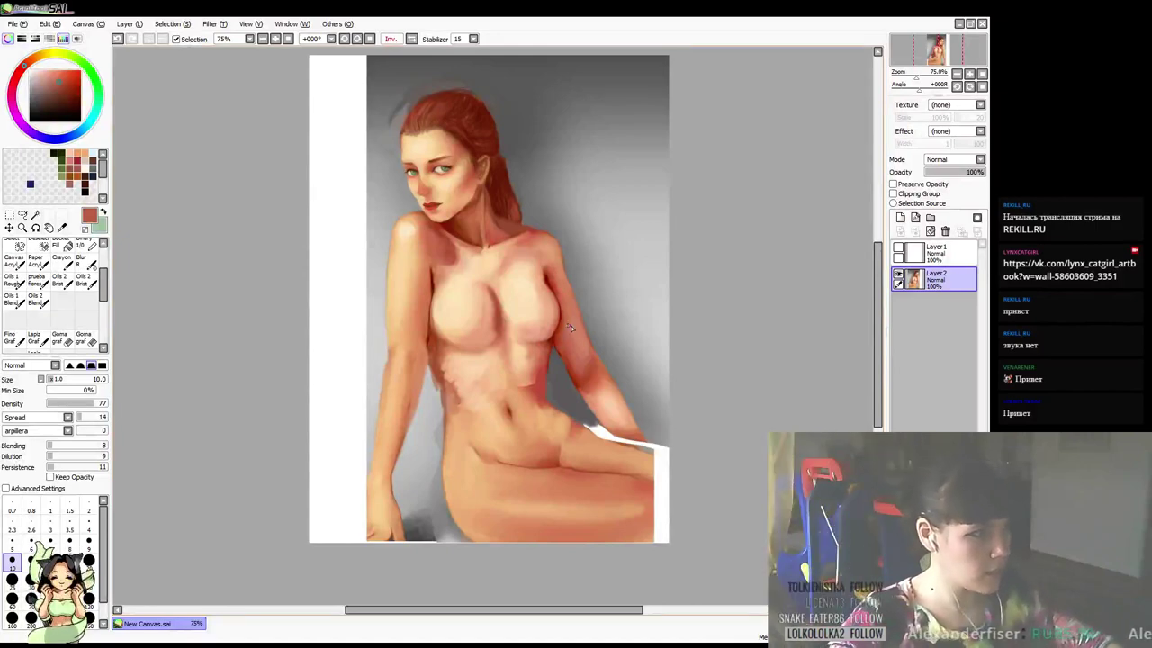
drag(610, 332, 615, 336)
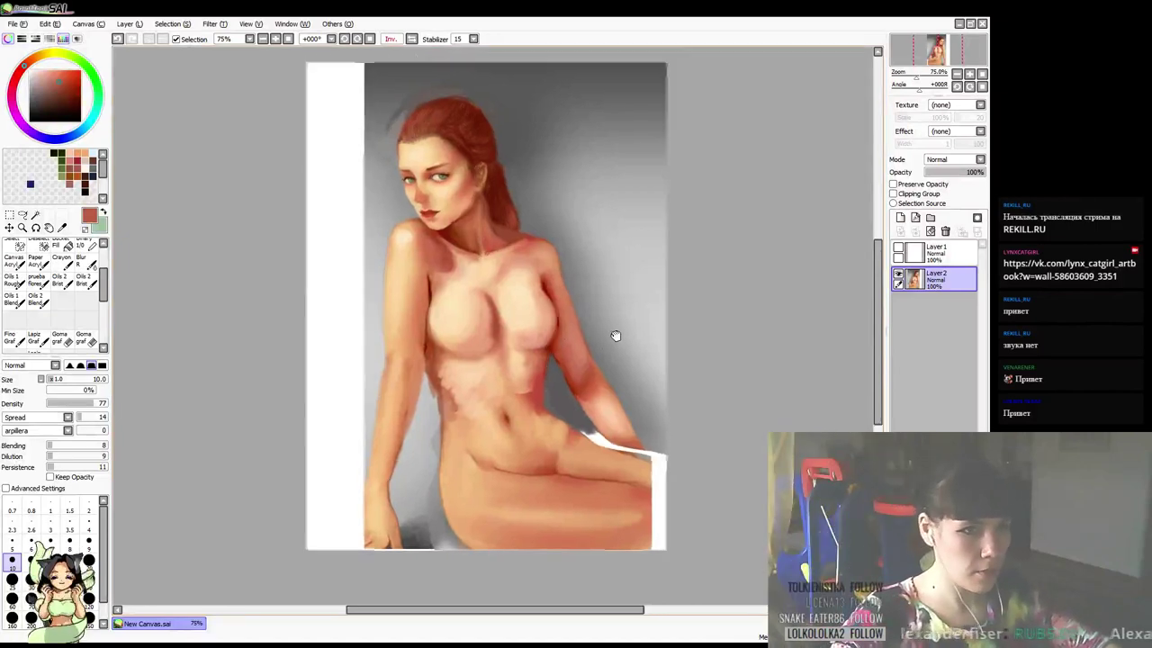
alt+click(396, 269)
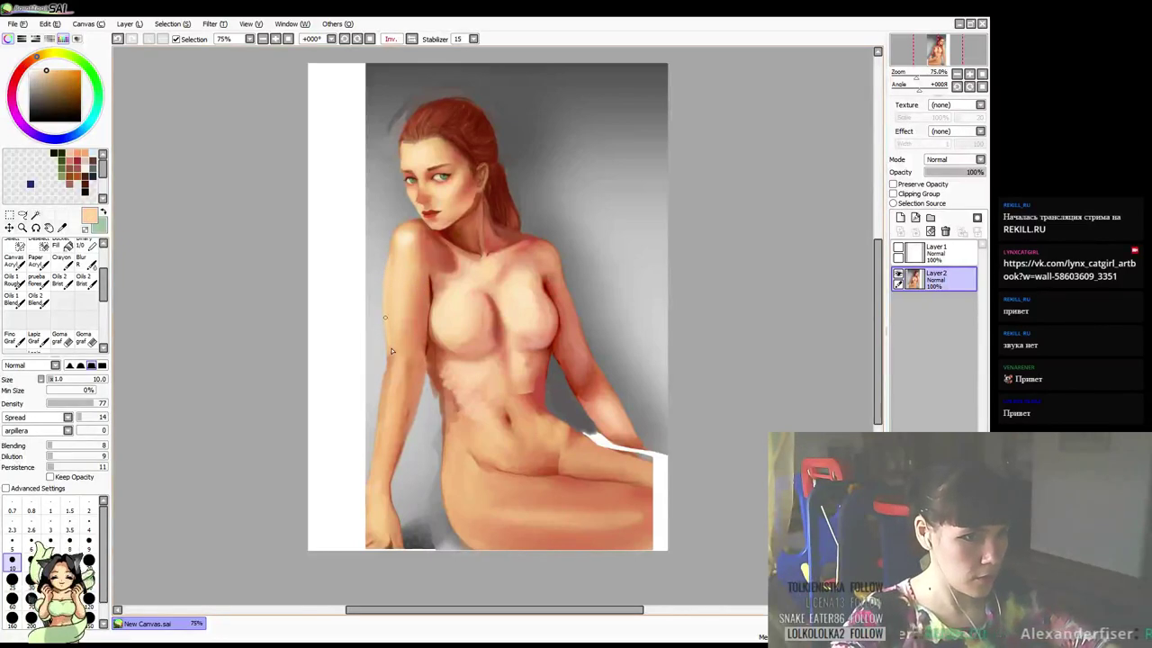
Refine the shading along the figure's shoulder and upper chest with light and reddish skin tones sampled from the painting
alt+click(396, 244)
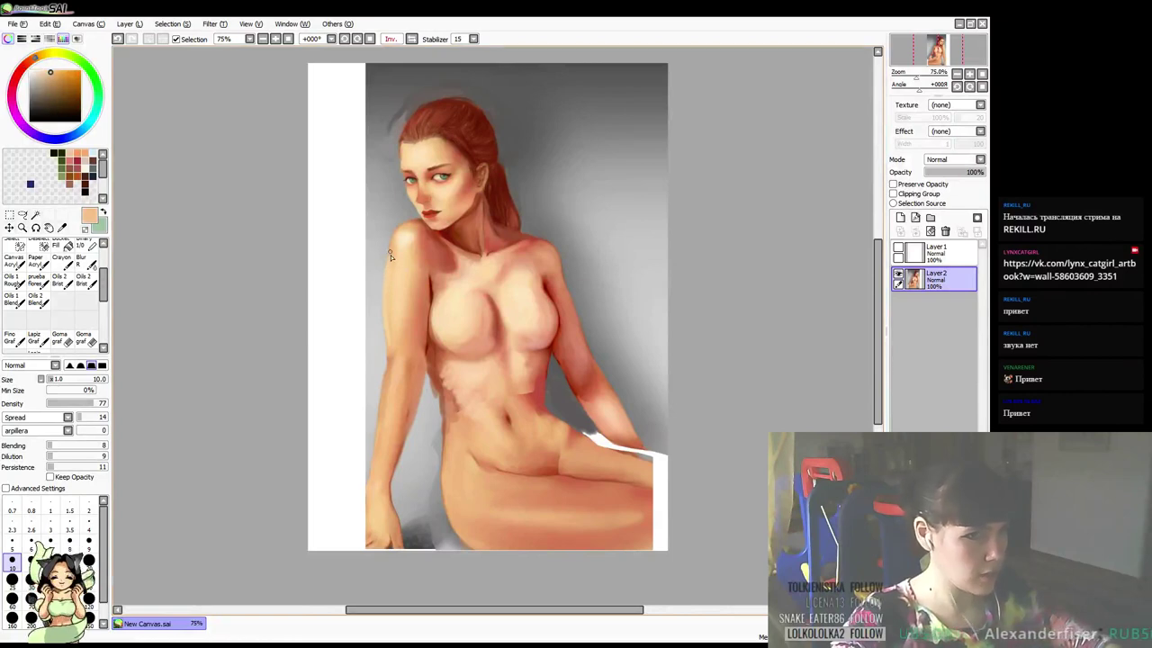
alt+click(467, 289)
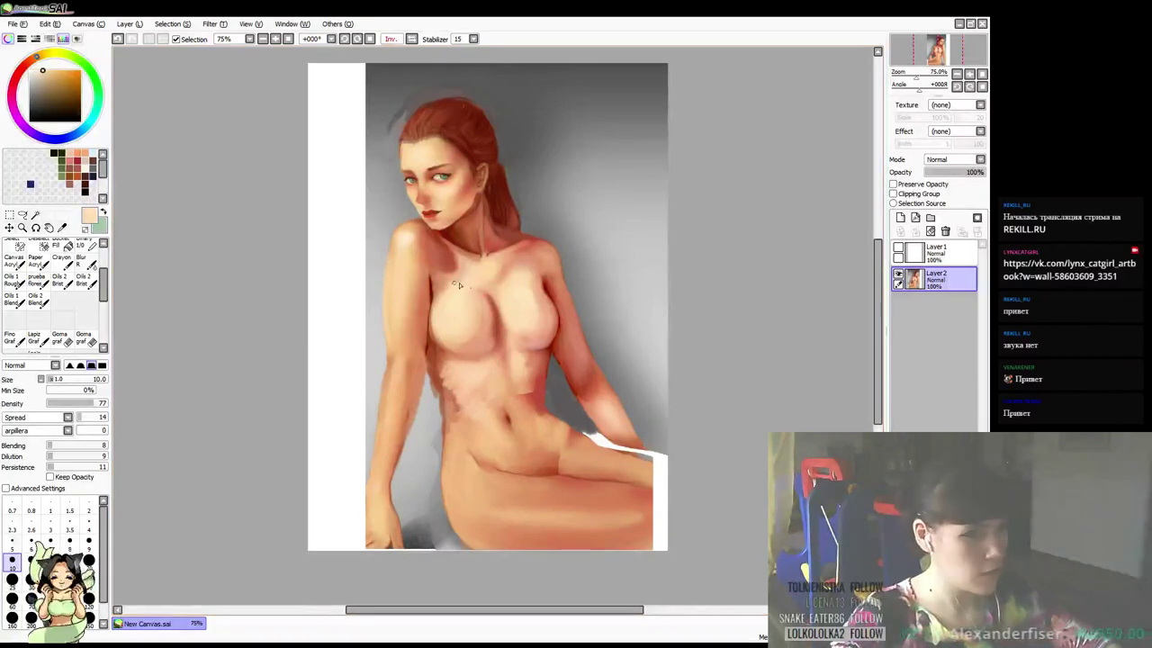
alt+click(439, 281)
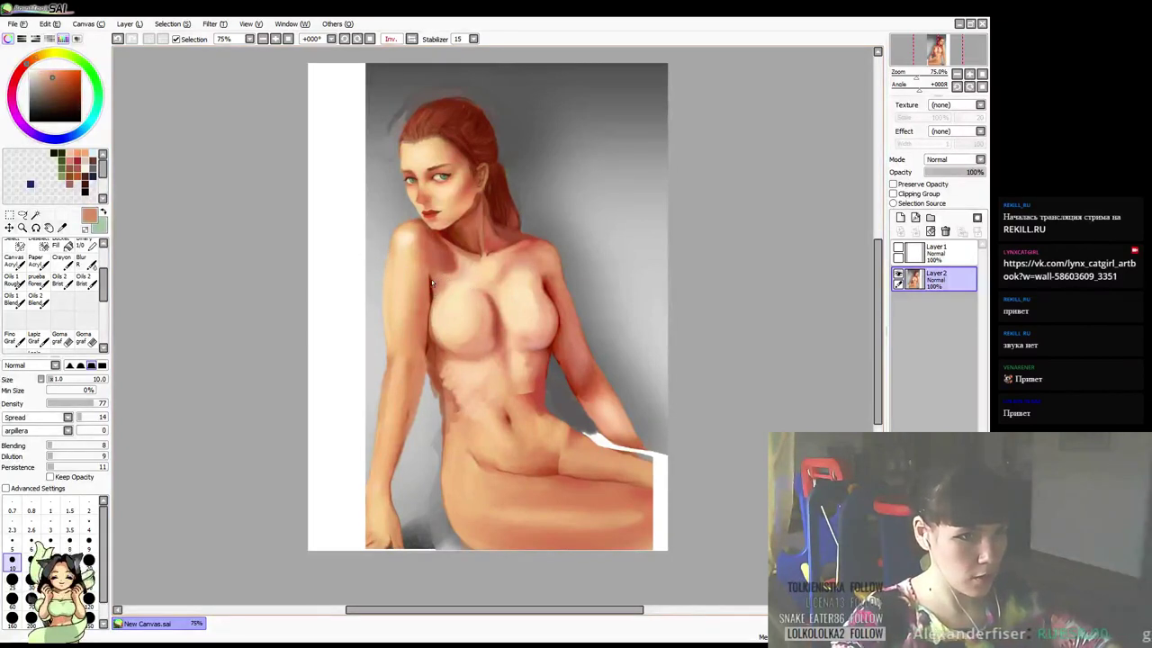
drag(481, 279, 496, 262)
alt+click(437, 284)
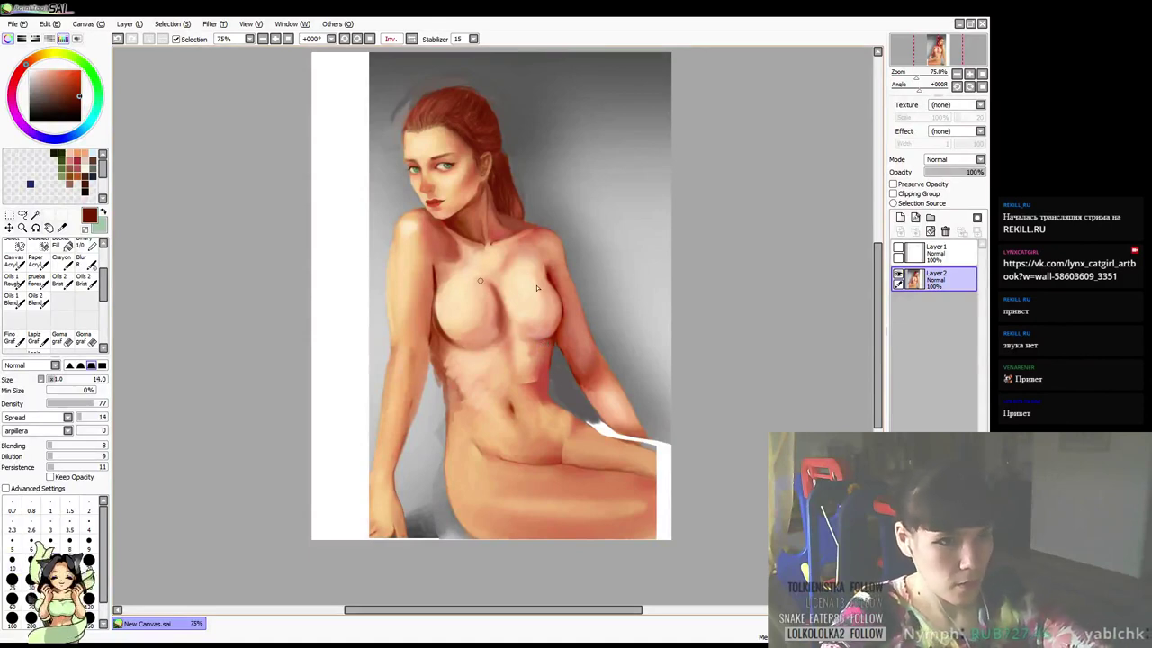
Set the brush size to 30 and soften the shading at the centre of the chest with a sampled reddish skin tone
key(])
key(])
key(])
key(])
right_click(493, 282)
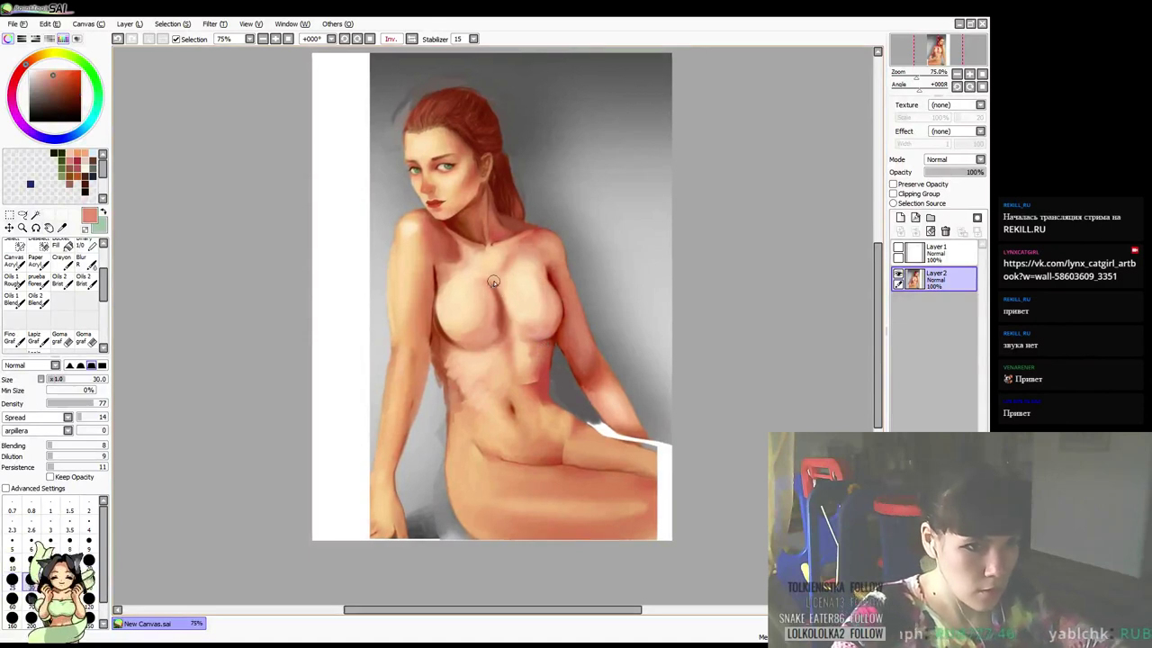
mouse_move(493, 281)
mouse_down()
mouse_move(502, 320)
mouse_move(497, 287)
mouse_up()
right_click(502, 319)
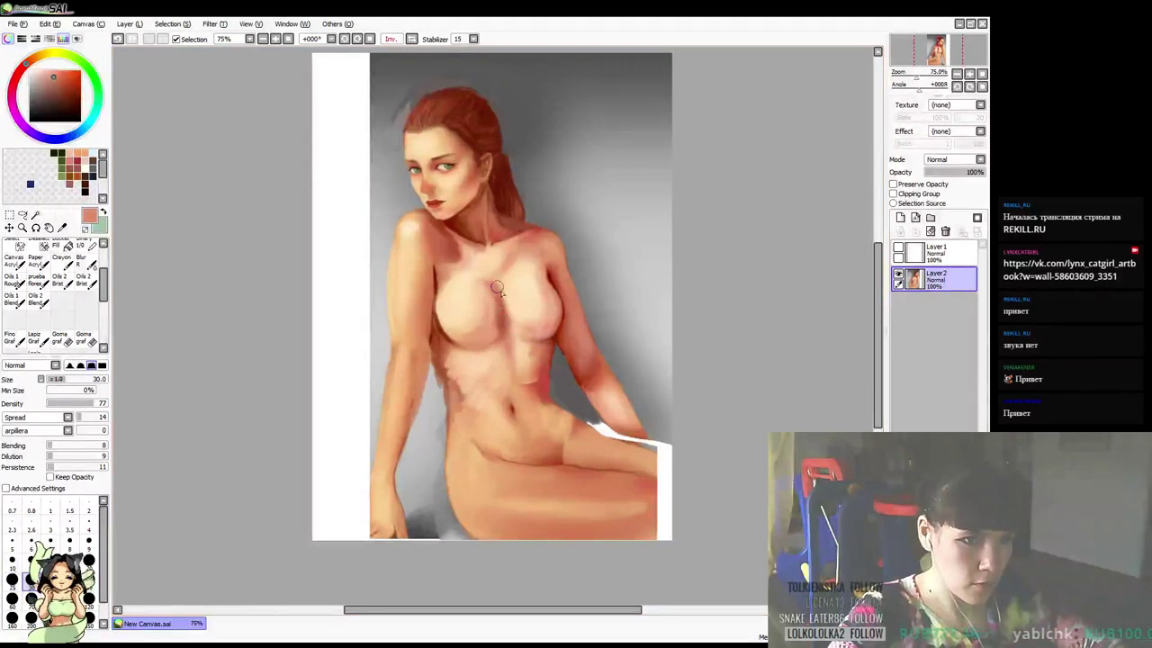
alt+click(494, 329)
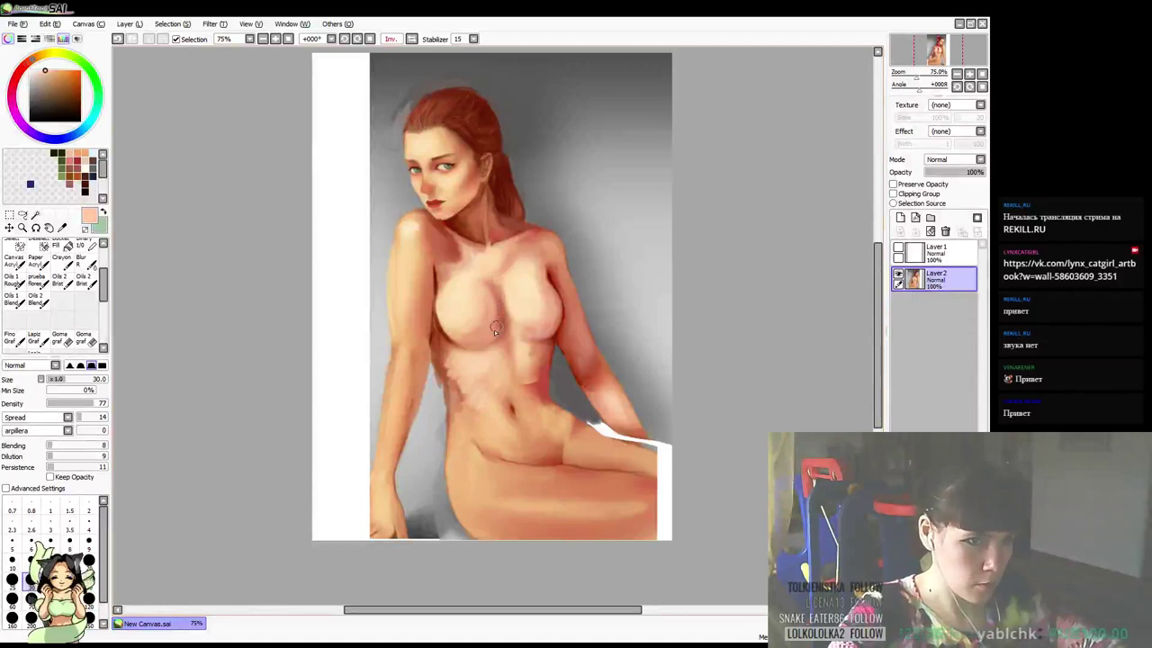
Mirror the canvas view, rework the shadow along the chest's lower edge with sampled skin tones, and restore the normal orientation
key(h)
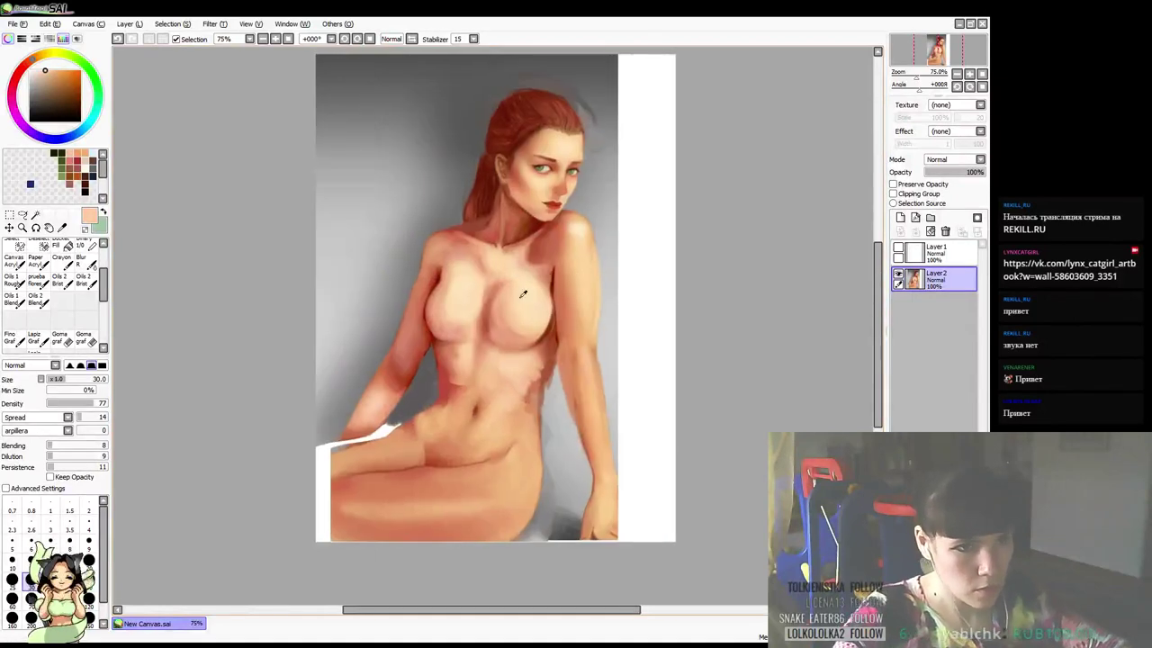
alt+click(535, 334)
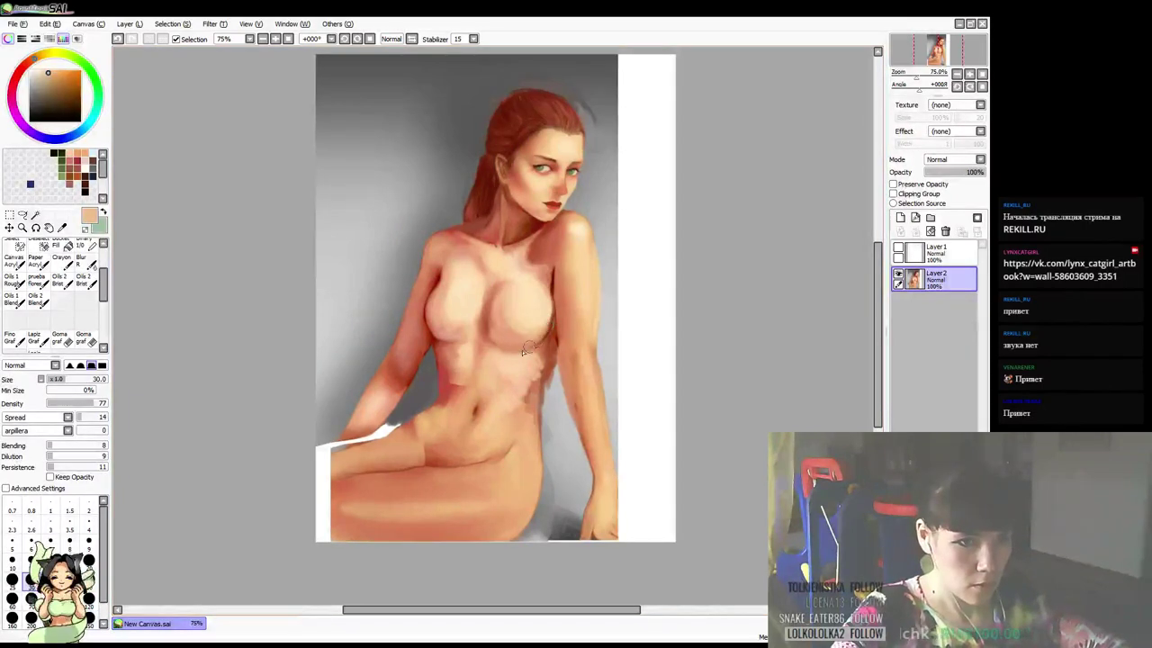
alt+click(548, 330)
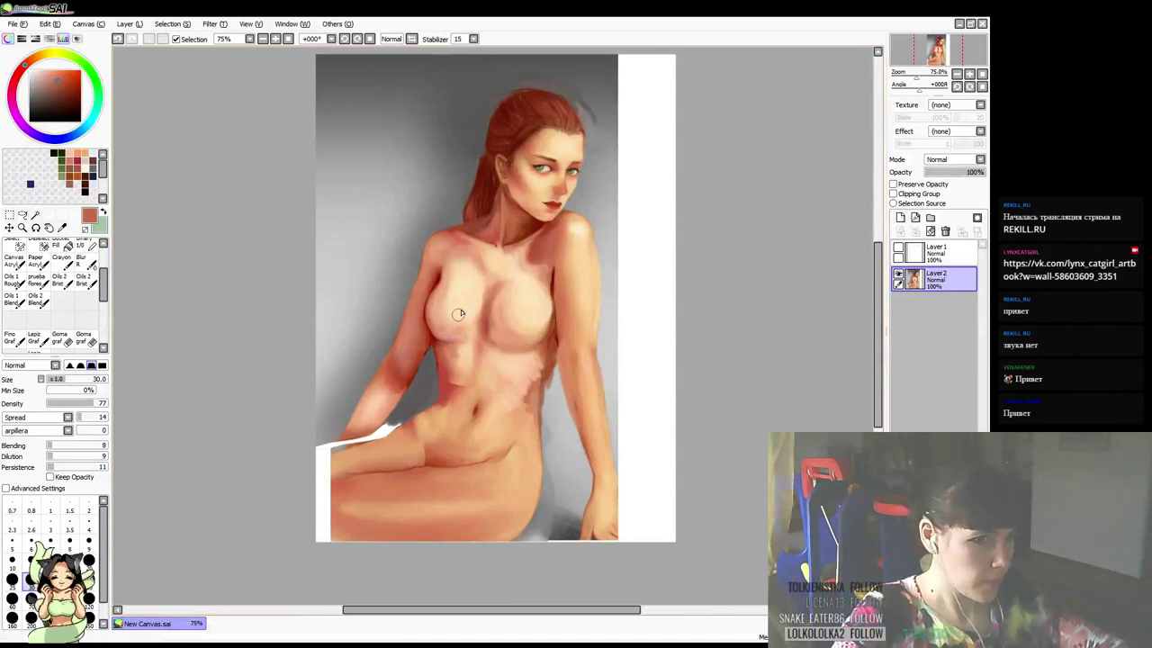
key(h)
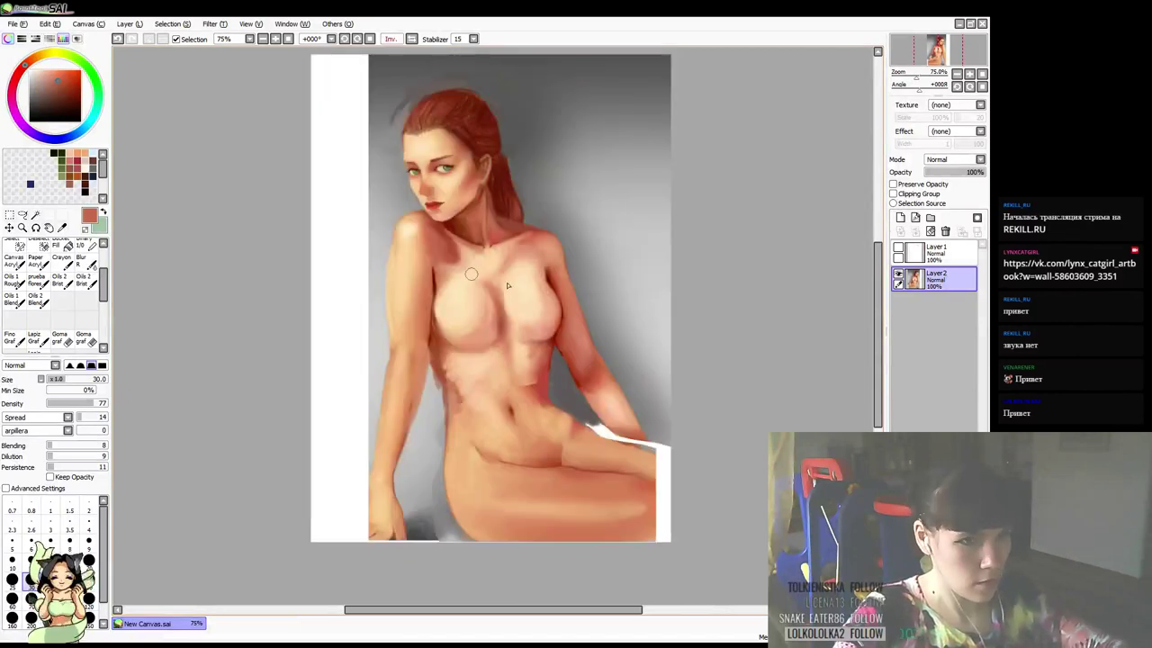
Smooth the light and lower edge of the chest on the far-arm side with pale peach tones sampled from the skin
drag(508, 285, 502, 288)
alt+click(525, 314)
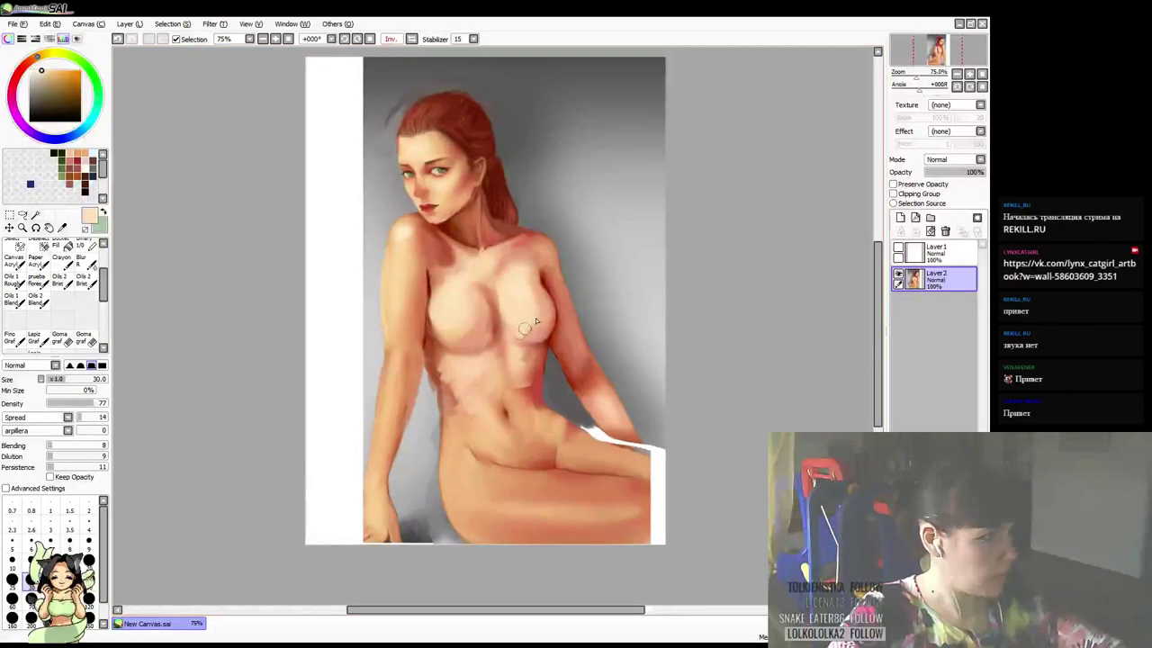
mouse_move(531, 322)
mouse_down()
mouse_move(528, 289)
mouse_move(510, 292)
mouse_up()
alt+click(537, 324)
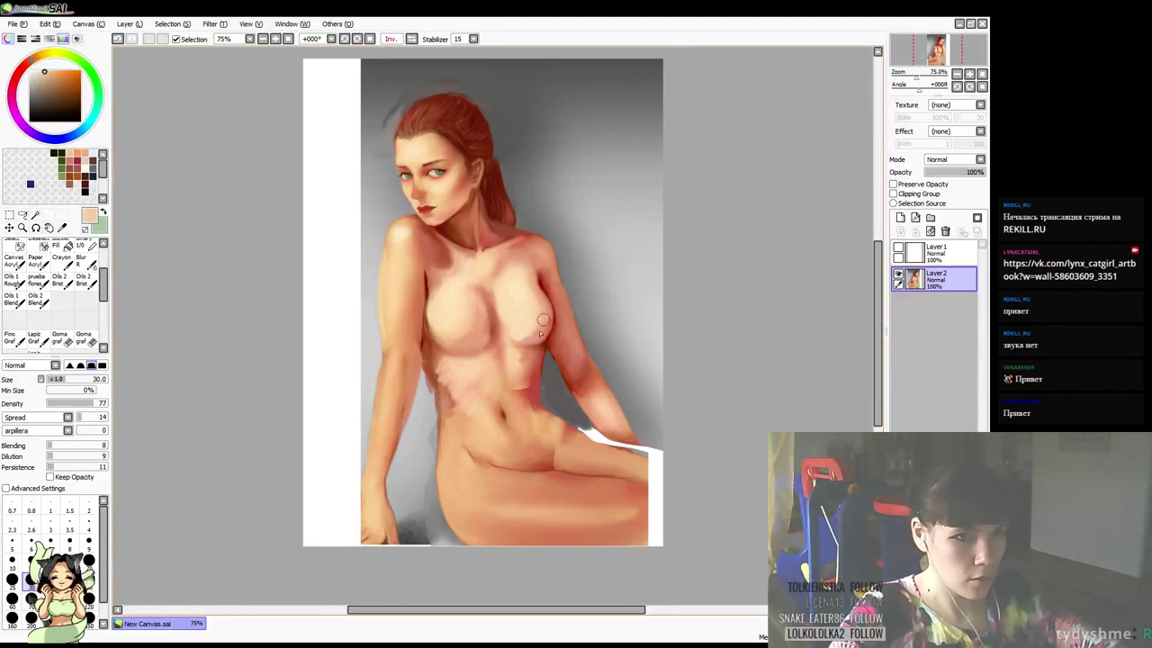
alt+click(475, 341)
drag(537, 323, 535, 344)
alt+click(544, 318)
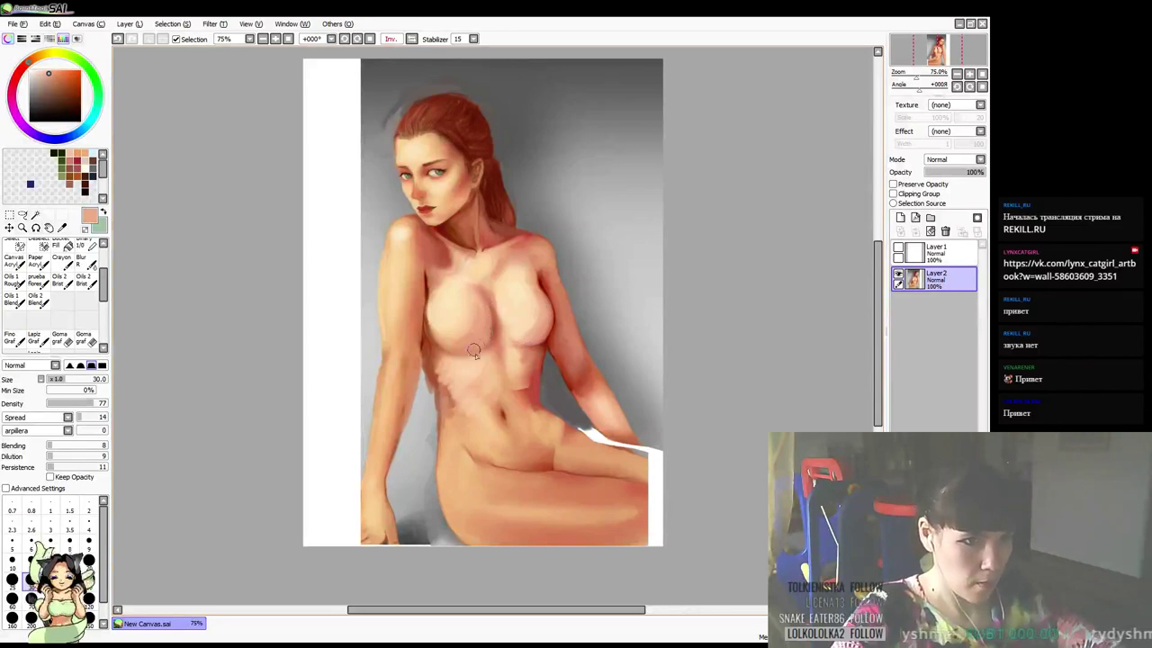
Deepen the shadow at the centre of the chest with a reddish-brown swatch and blend it towards the ribs using sampled tones
click(62, 175)
drag(494, 338, 492, 325)
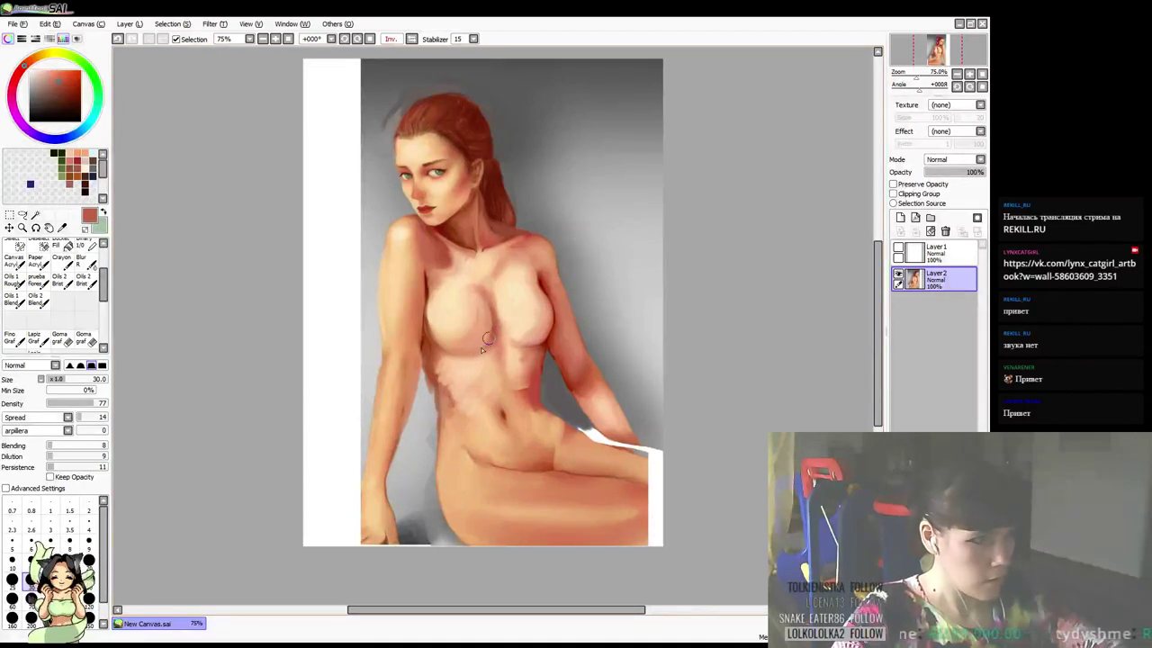
alt+click(486, 338)
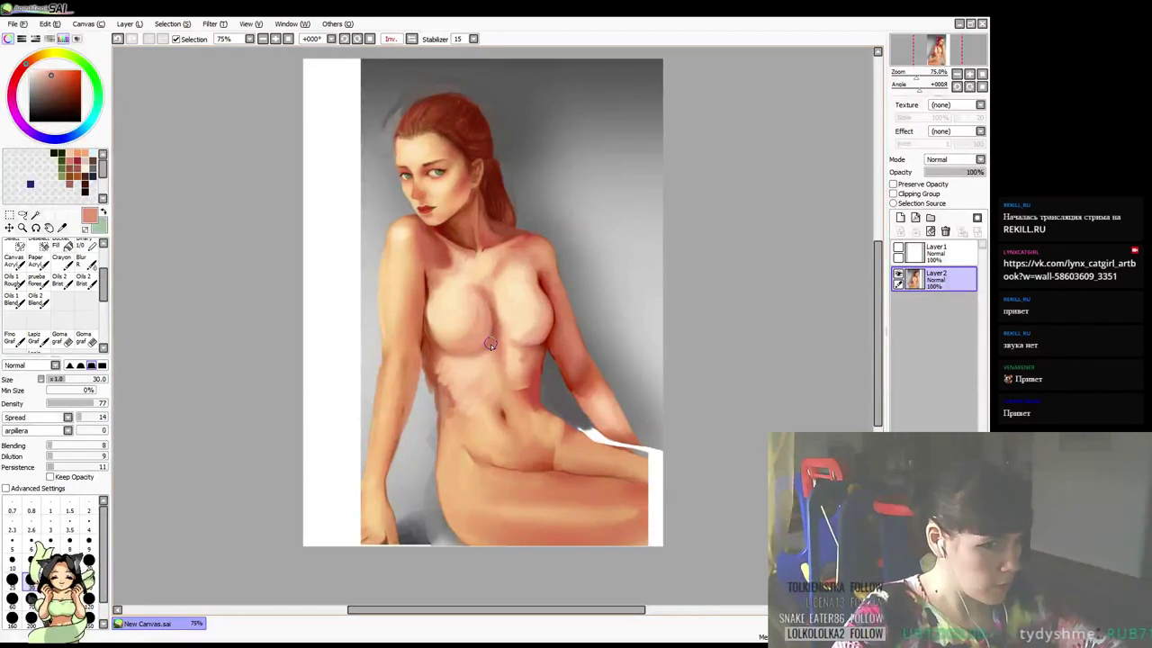
alt+click(494, 339)
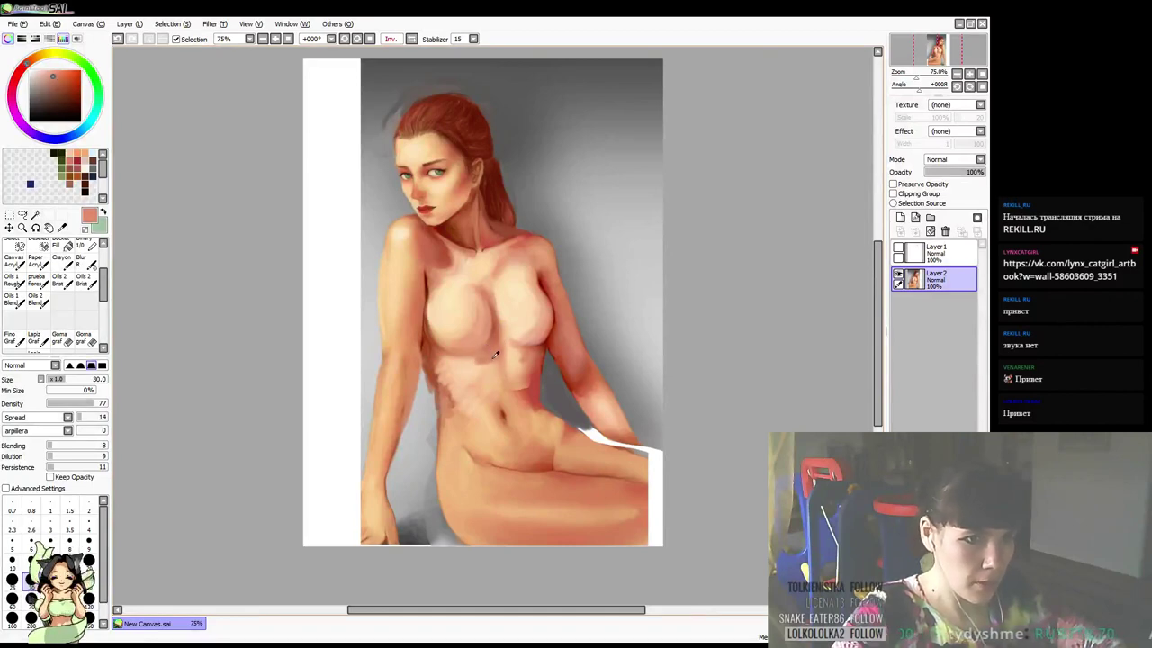
alt+click(464, 361)
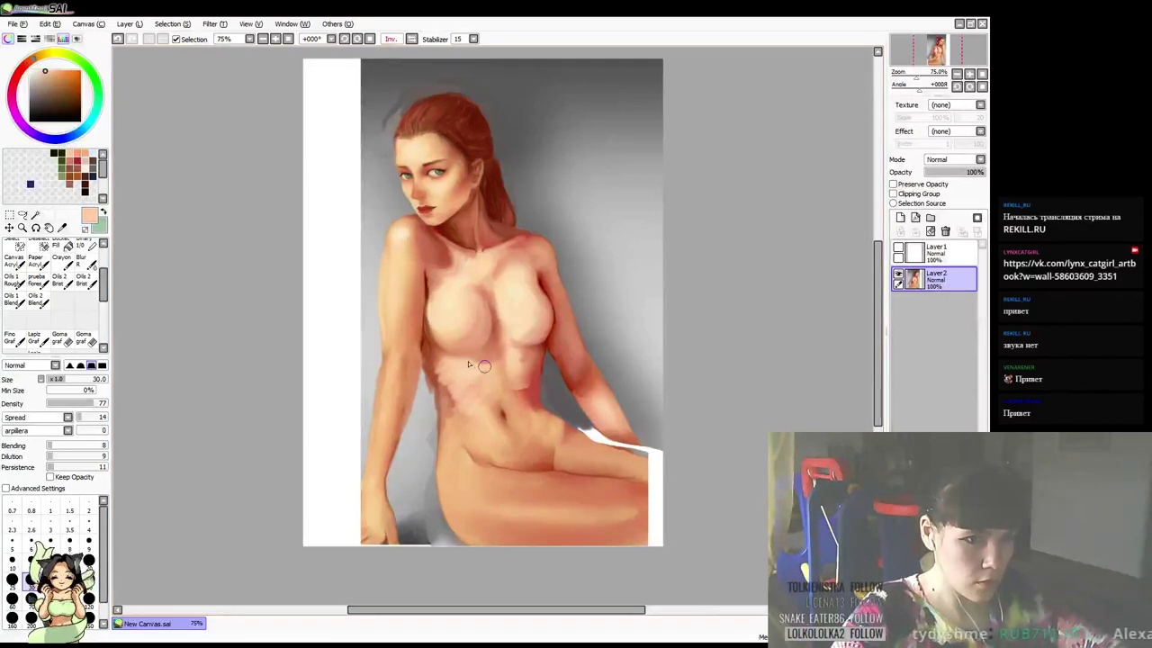
alt+click(492, 361)
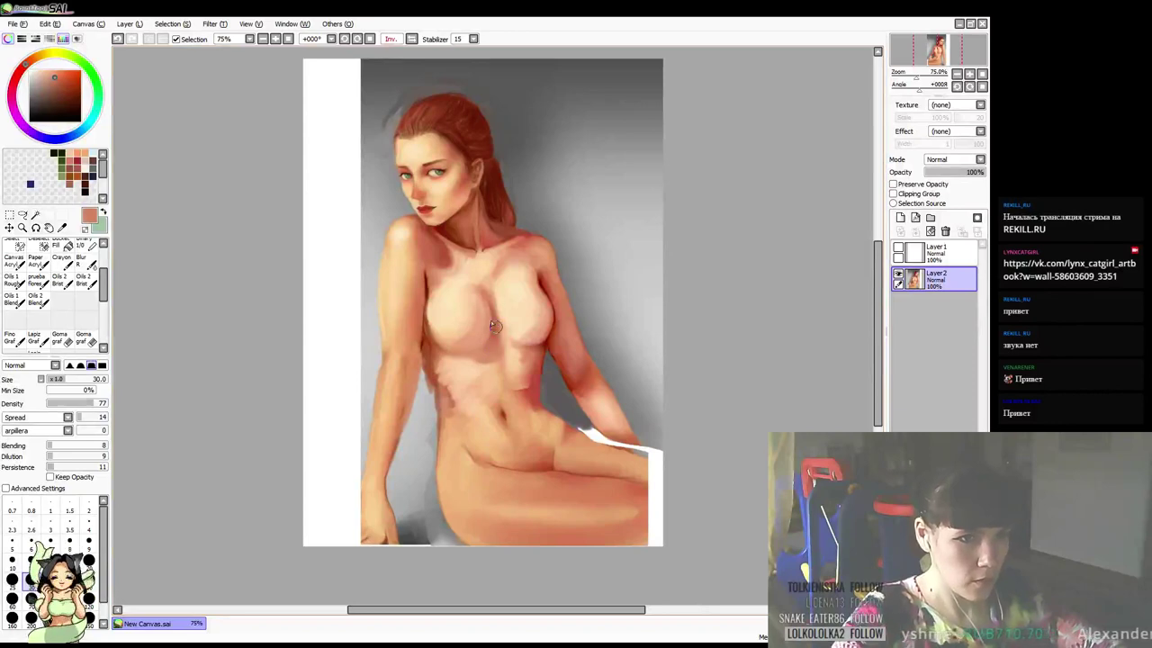
Reduce the brush size to 7 and define the inner and lower chest contours with a sampled reddish brown
key([)
key([)
key([)
key([)
drag(608, 307, 604, 314)
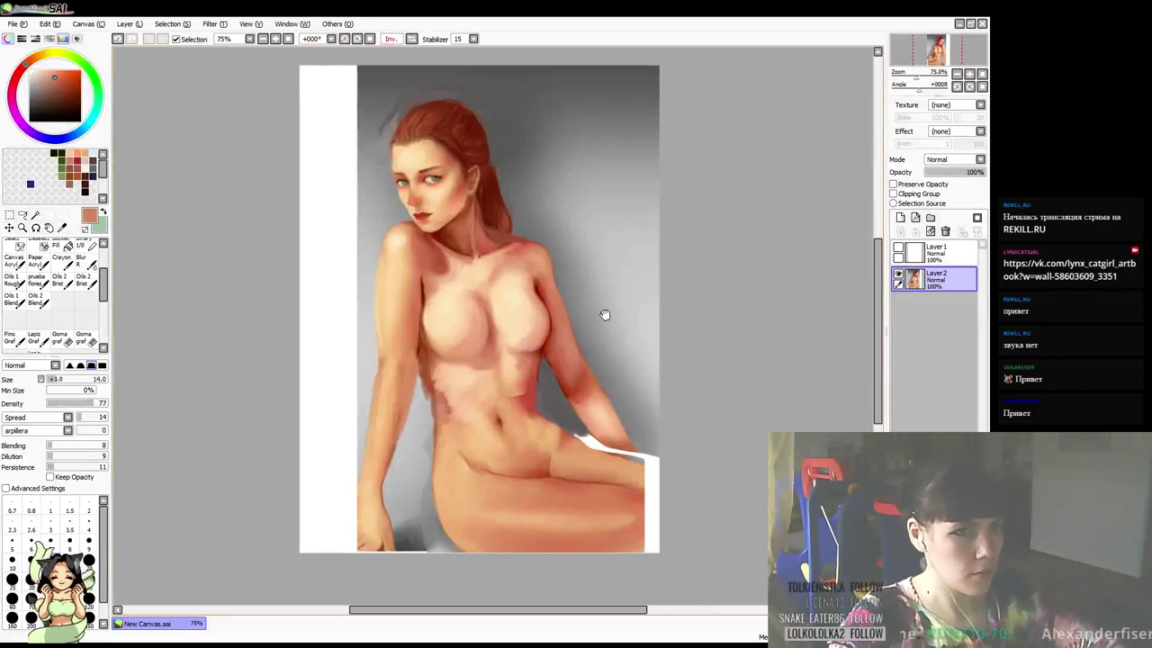
alt+click(495, 329)
key(bracketleft)
key(bracketleft)
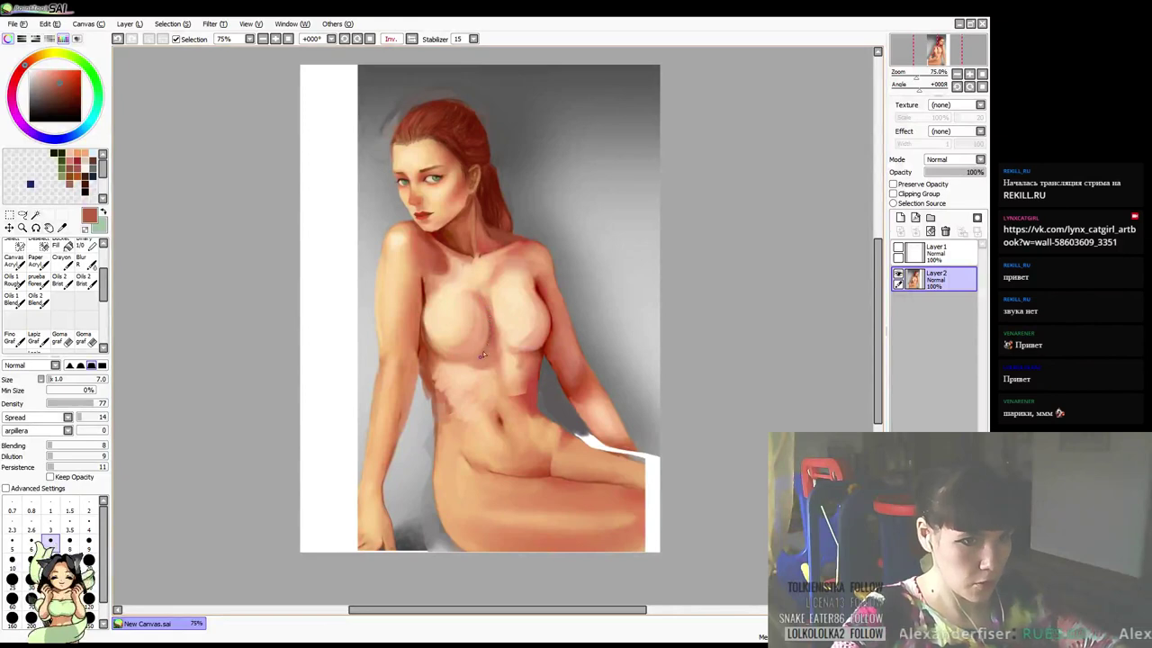
drag(542, 293, 509, 294)
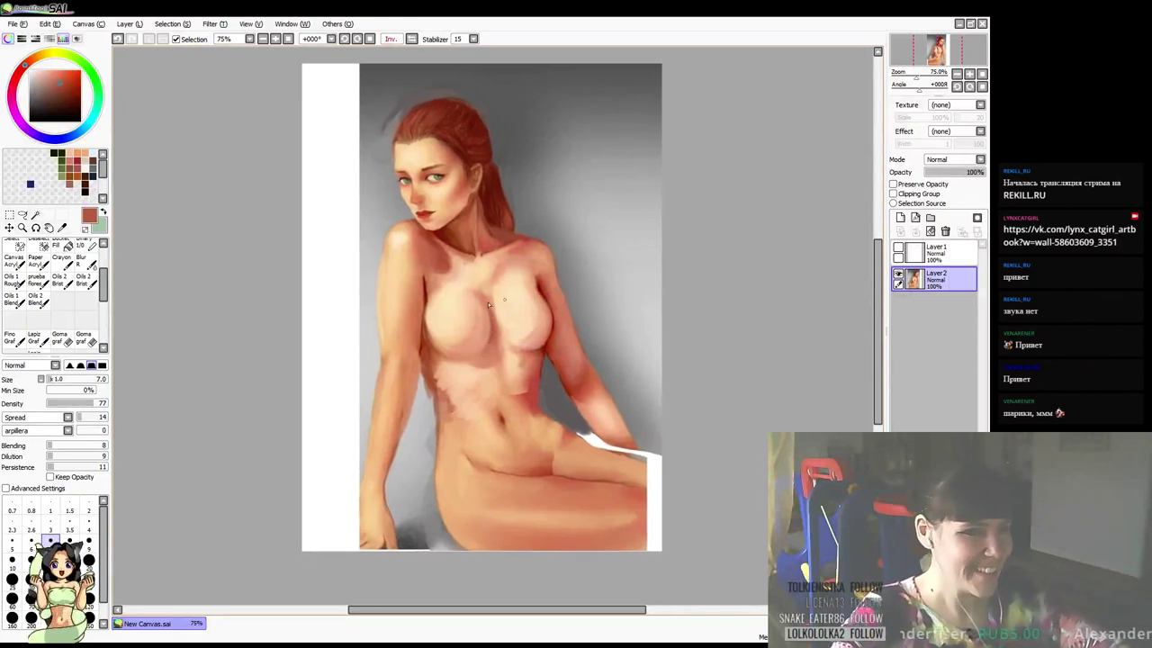
Set the brush size to 16 and blend the central chest shadow into the lit skin with sampled pink, peach and brown tones
alt+click(522, 350)
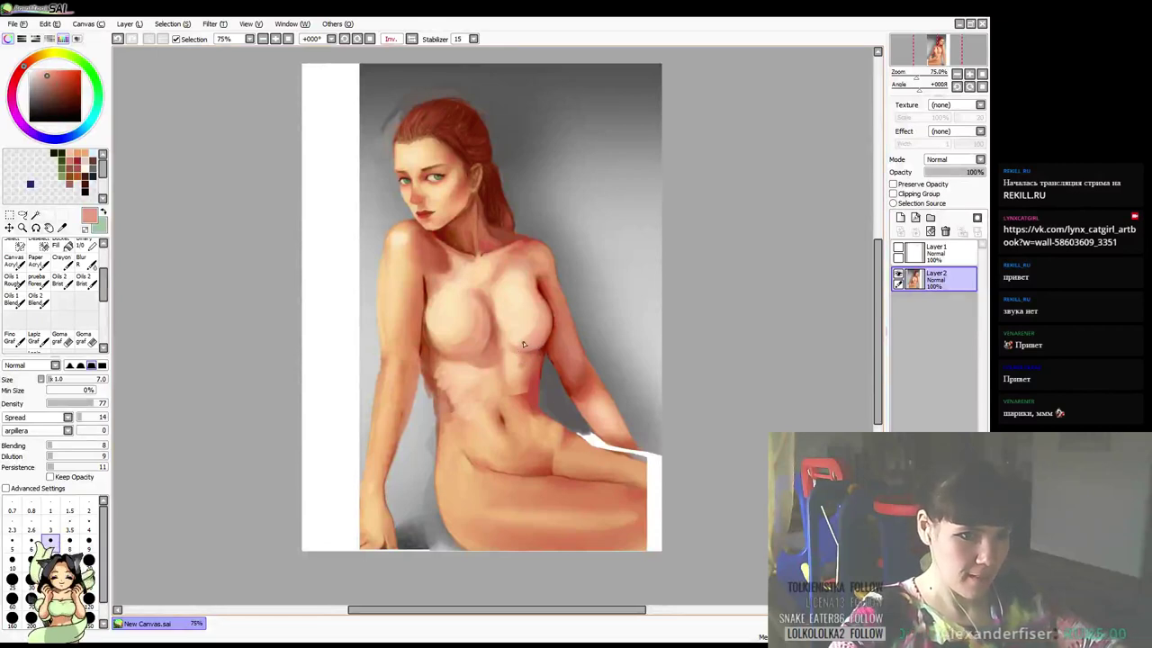
key(bracketright)
key(bracketright)
key(bracketright)
key(bracketright)
key(bracketright)
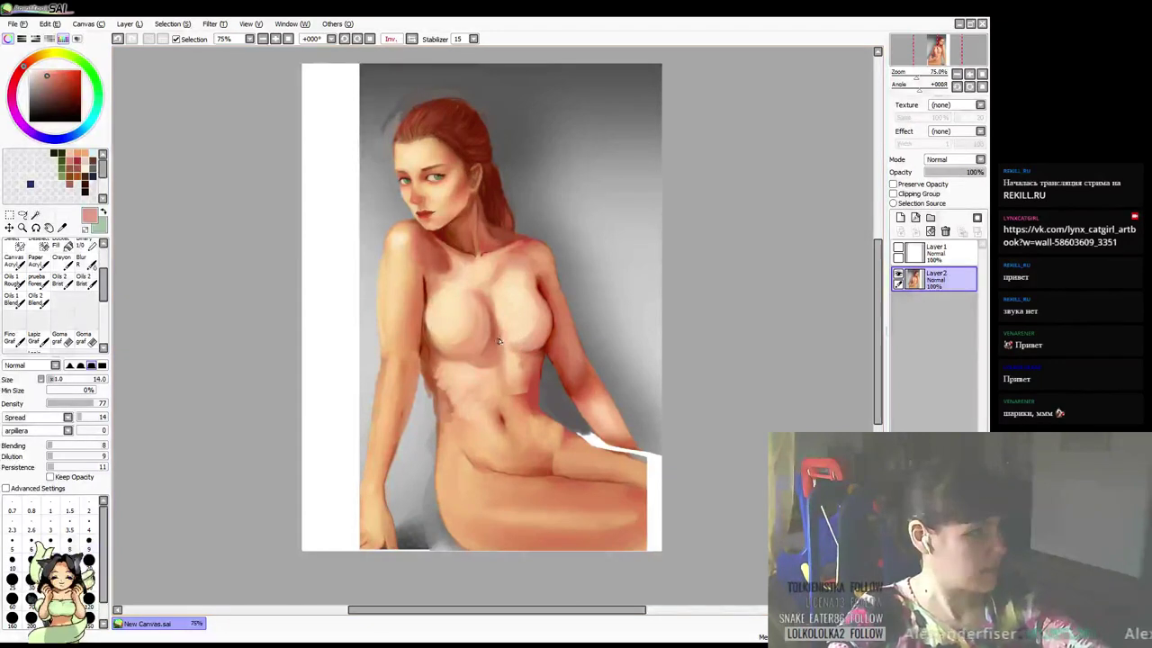
alt+click(514, 336)
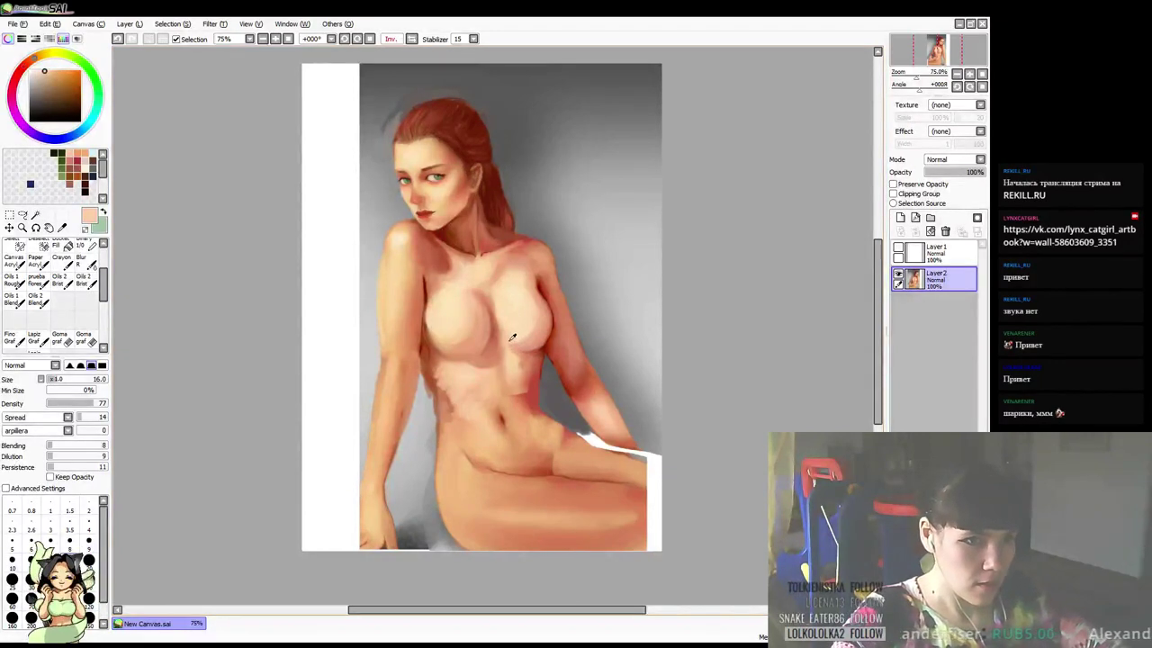
alt+click(497, 334)
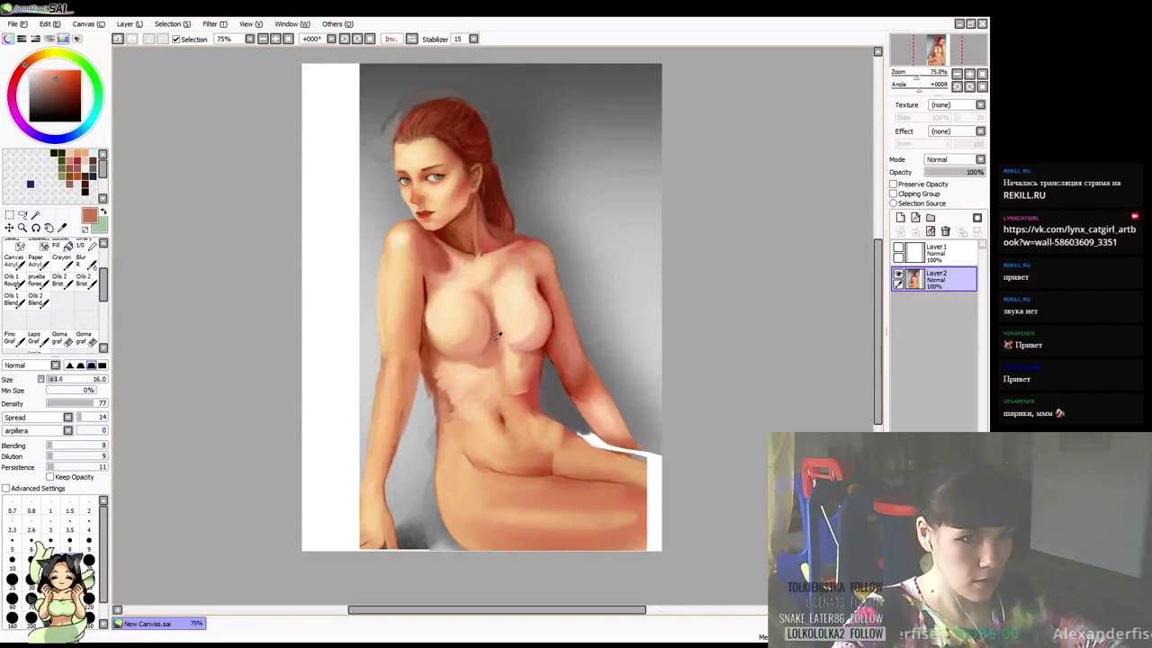
alt+click(504, 324)
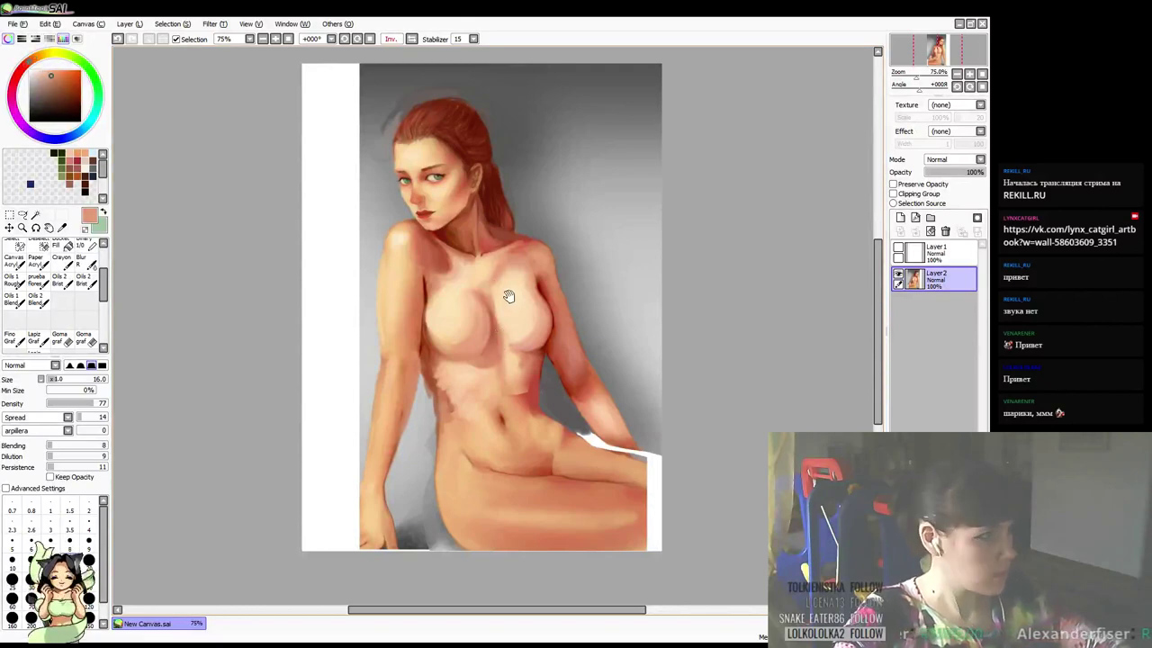
alt+click(494, 306)
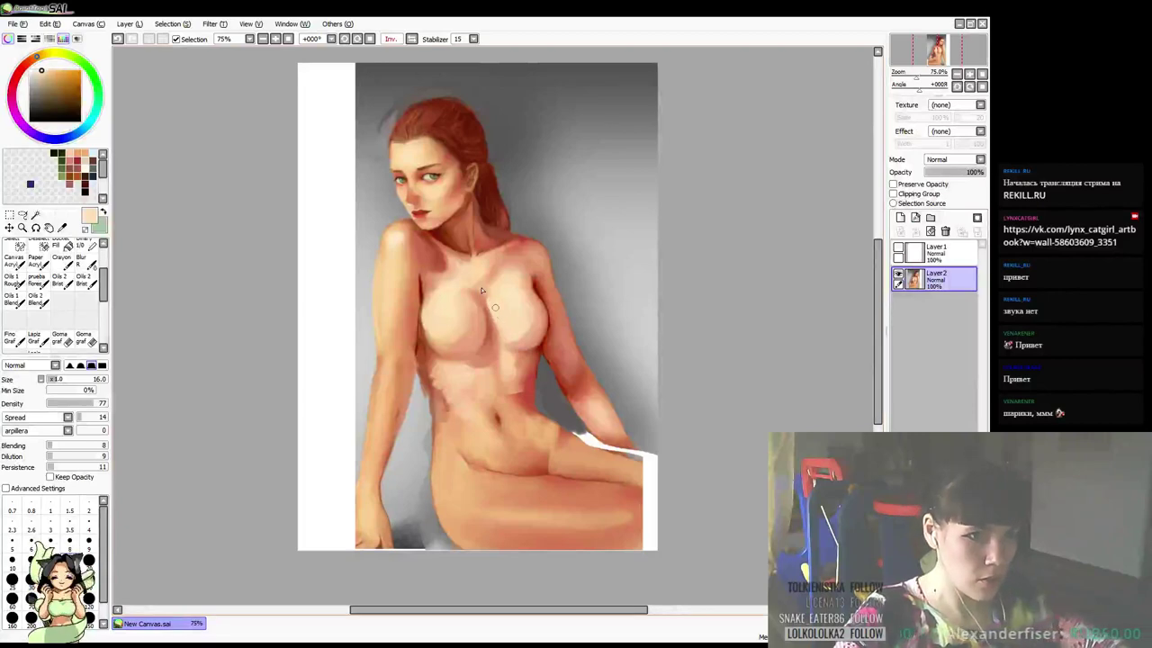
Brighten the lit planes of the chest with a pale cream tone sampled from the shoulder, using brush size 20
alt+click(390, 229)
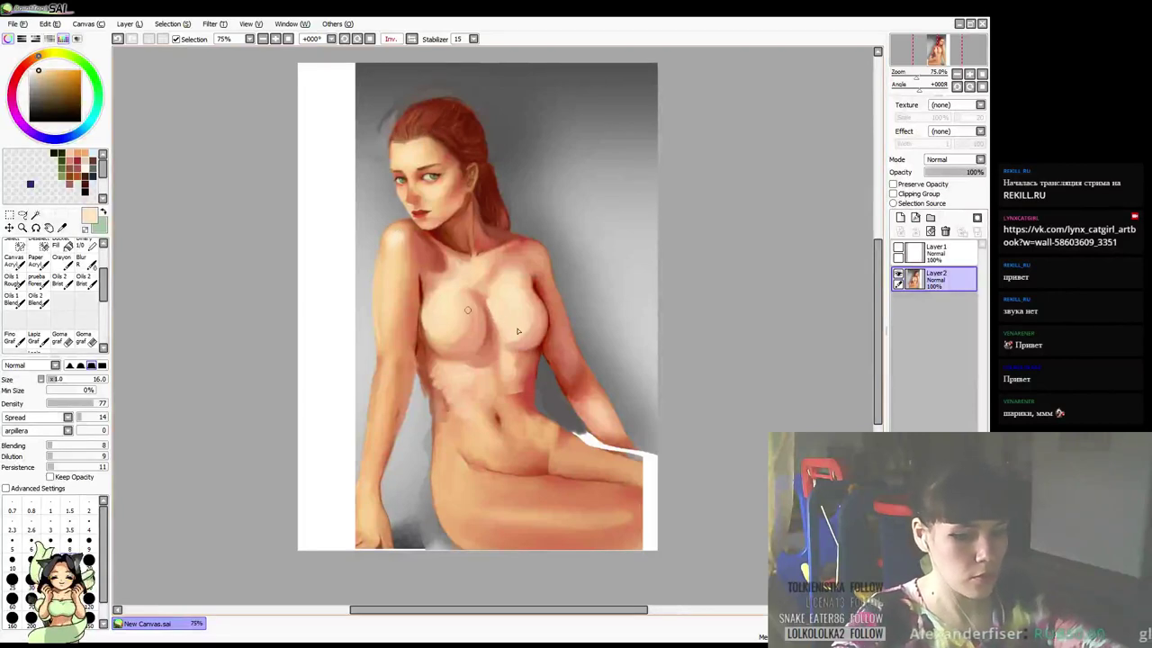
key(bracketleft)
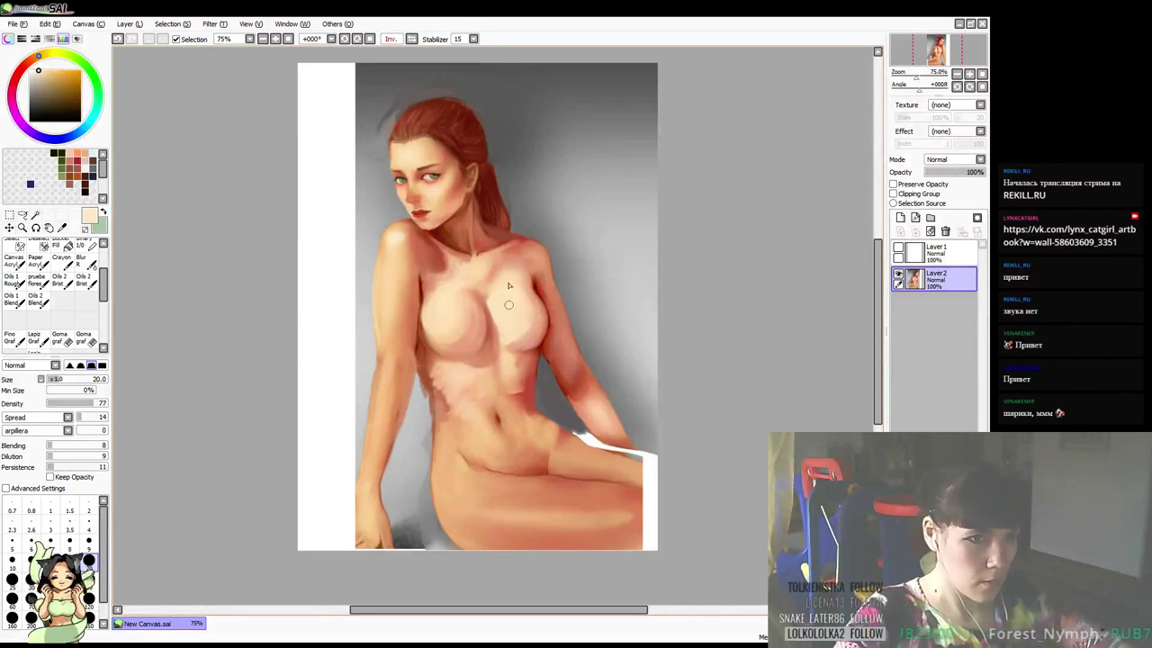
scroll(557, 261, down, 1)
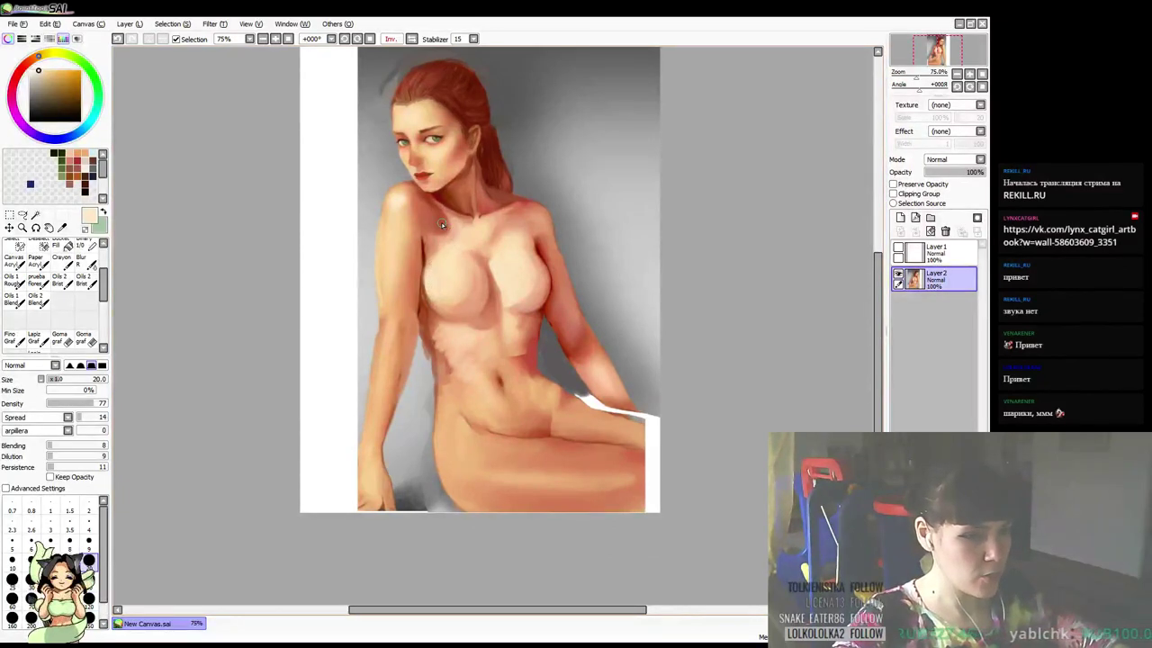
drag(498, 279, 485, 287)
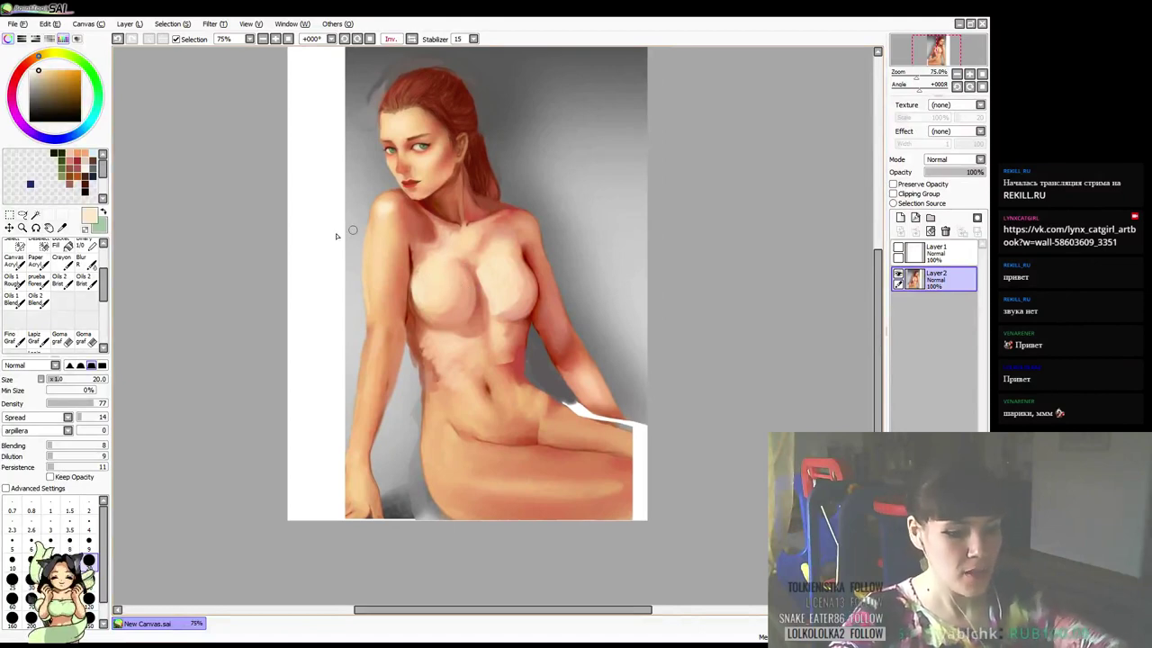
Refine the chest highlights with brush sizes 6 and 12, using pale cream and a sampled peach skin tone
key(bracketleft)
key(bracketleft)
key(bracketleft)
key(bracketleft)
key(bracketleft)
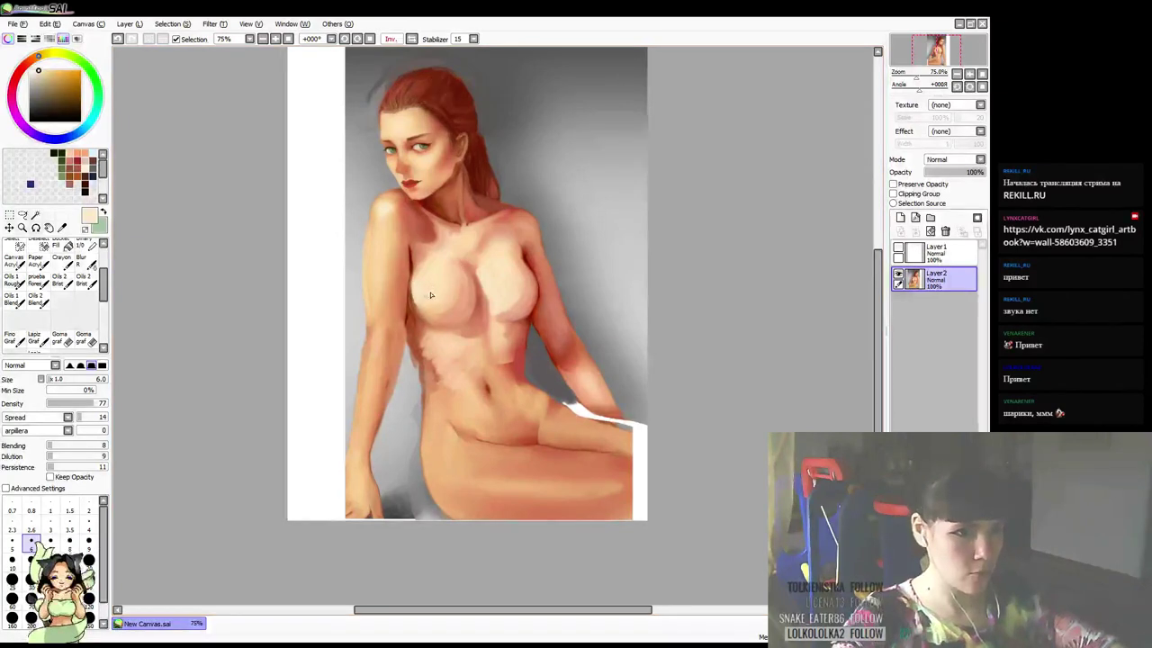
key(bracketright)
key(bracketright)
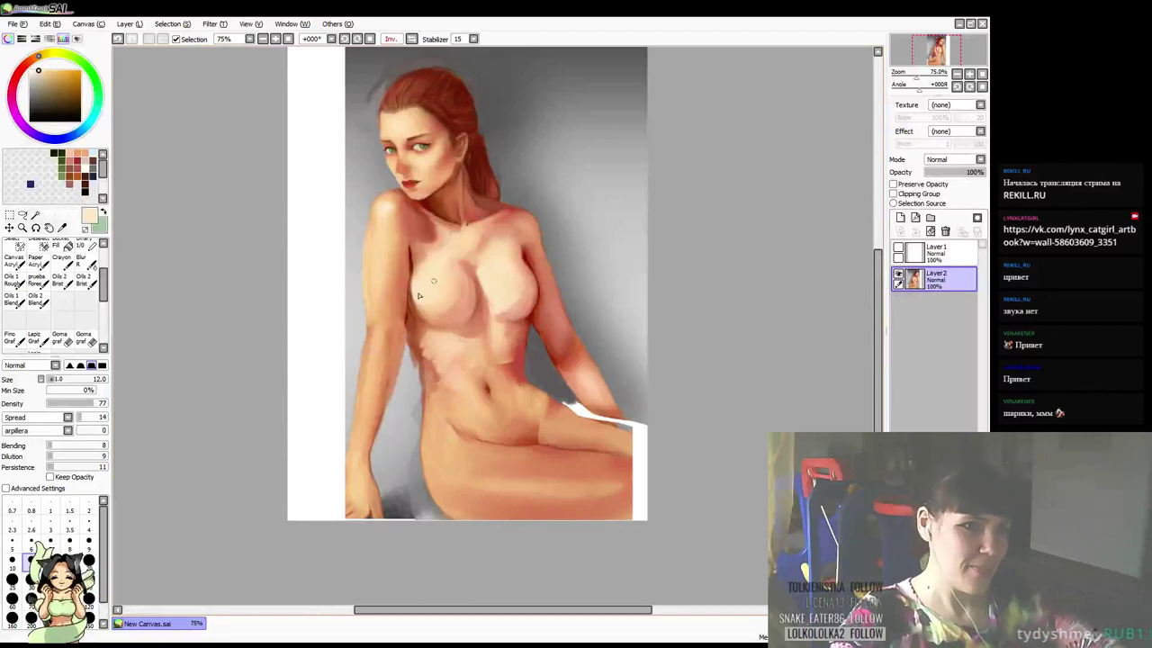
alt+click(518, 286)
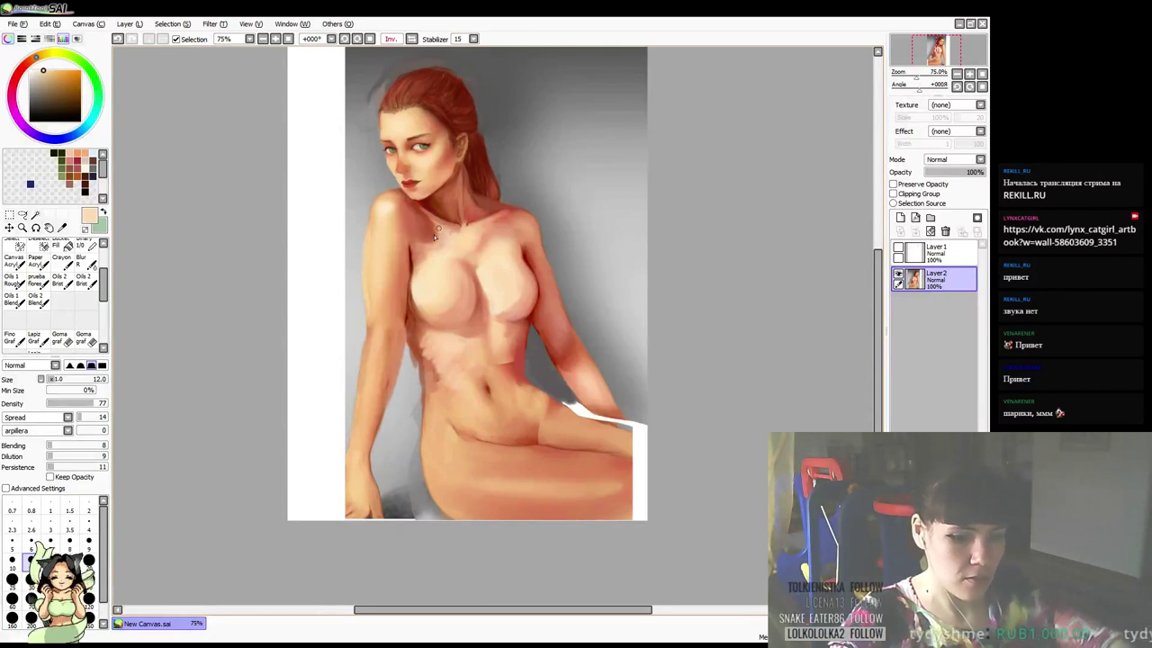
Enlarge the brush to size 30 and smooth the lit chest planes with sampled pale cream and peach tones
key(])
key(])
key(])
key(])
key(])
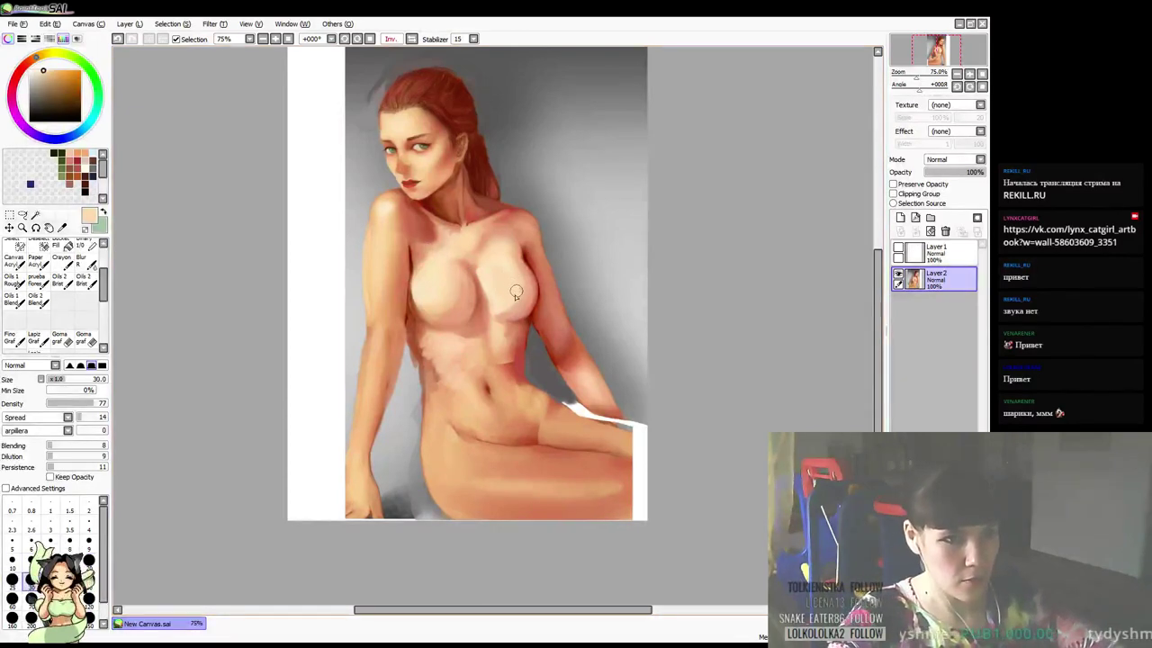
alt+click(508, 268)
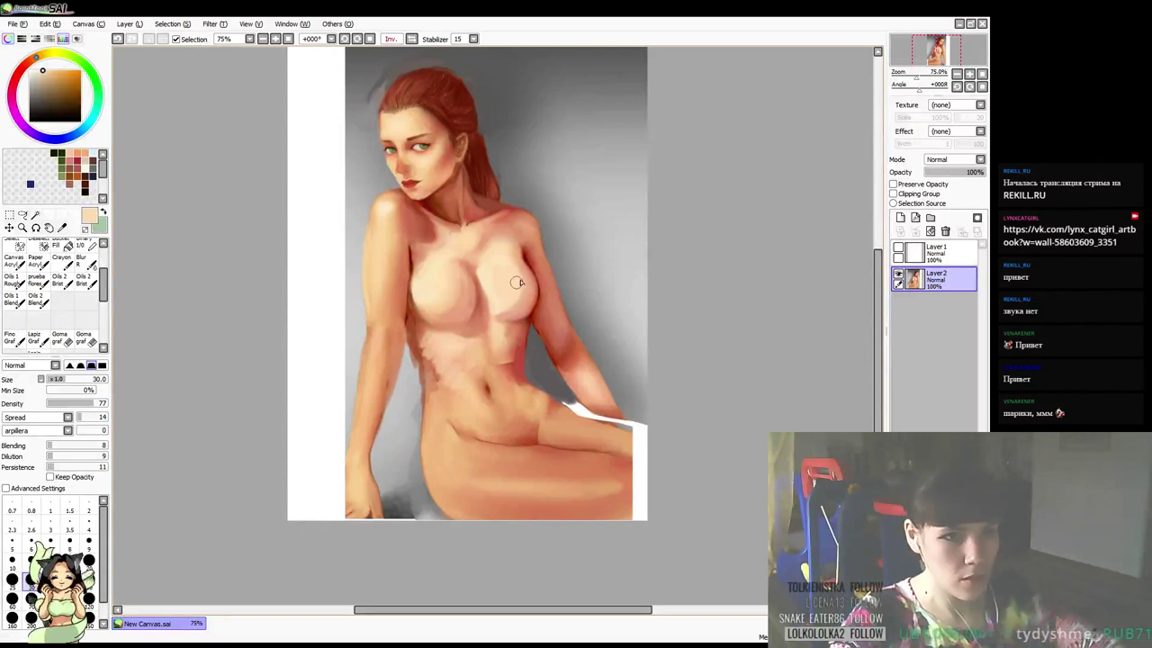
alt+click(516, 283)
alt+click(508, 263)
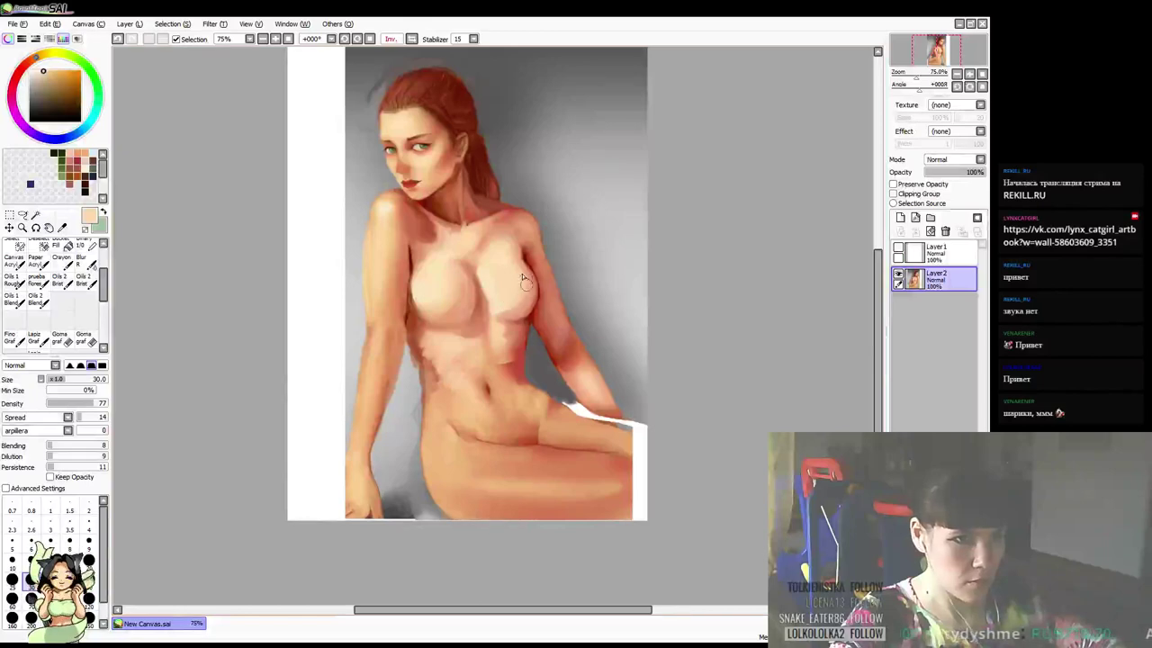
alt+click(524, 279)
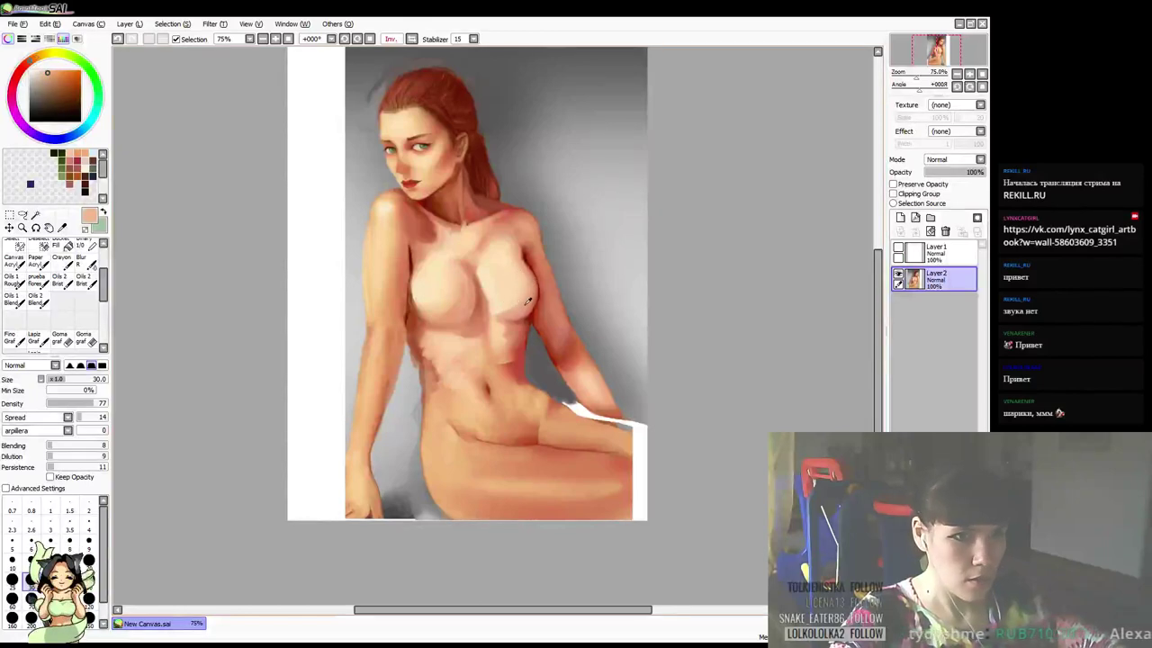
alt+click(527, 301)
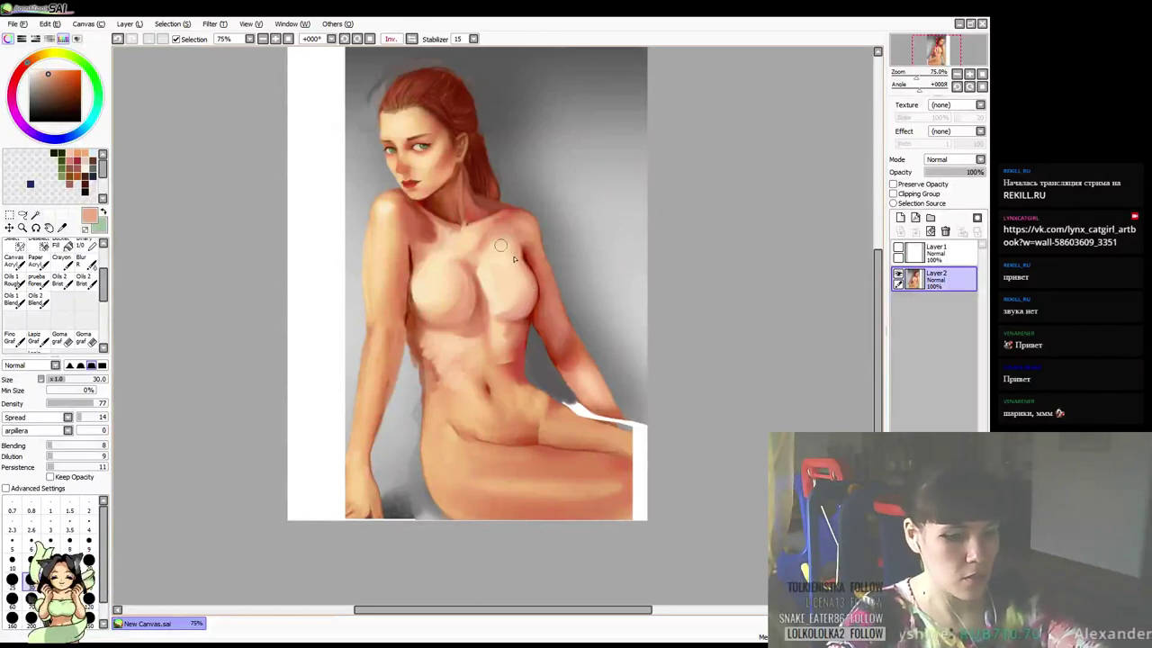
Reduce the brush size to 8 and define the shadowed side contour of the ribcage and waist with a sampled reddish brown
key([)
key([)
key([)
key([)
key([)
key([)
drag(575, 257, 569, 256)
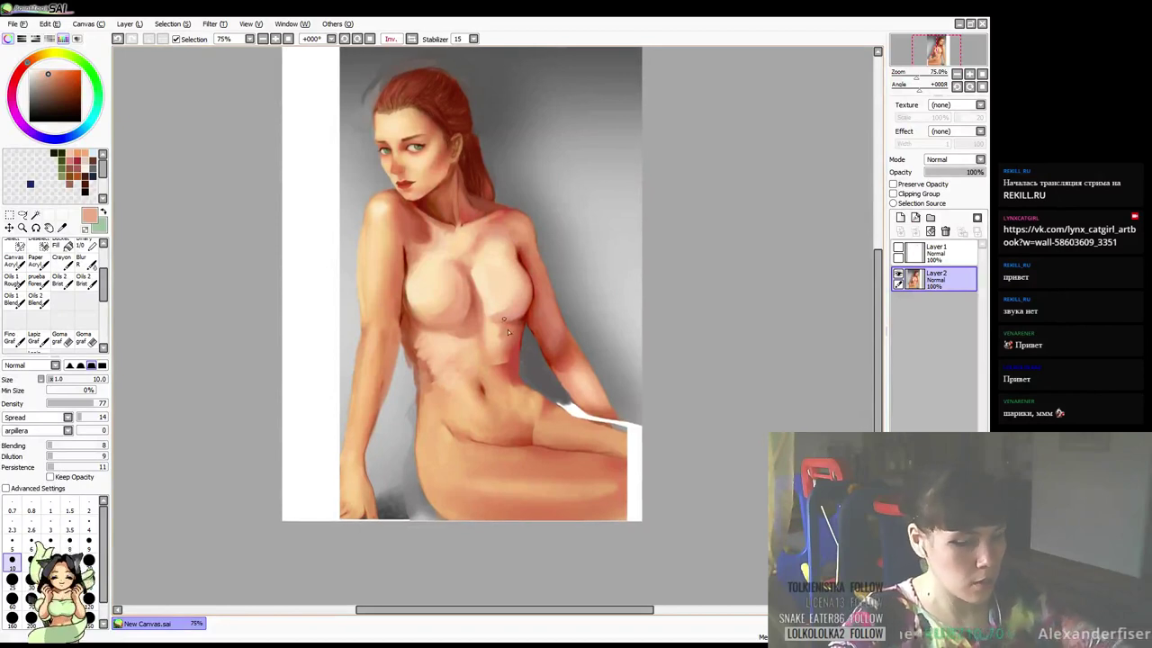
drag(569, 243, 575, 239)
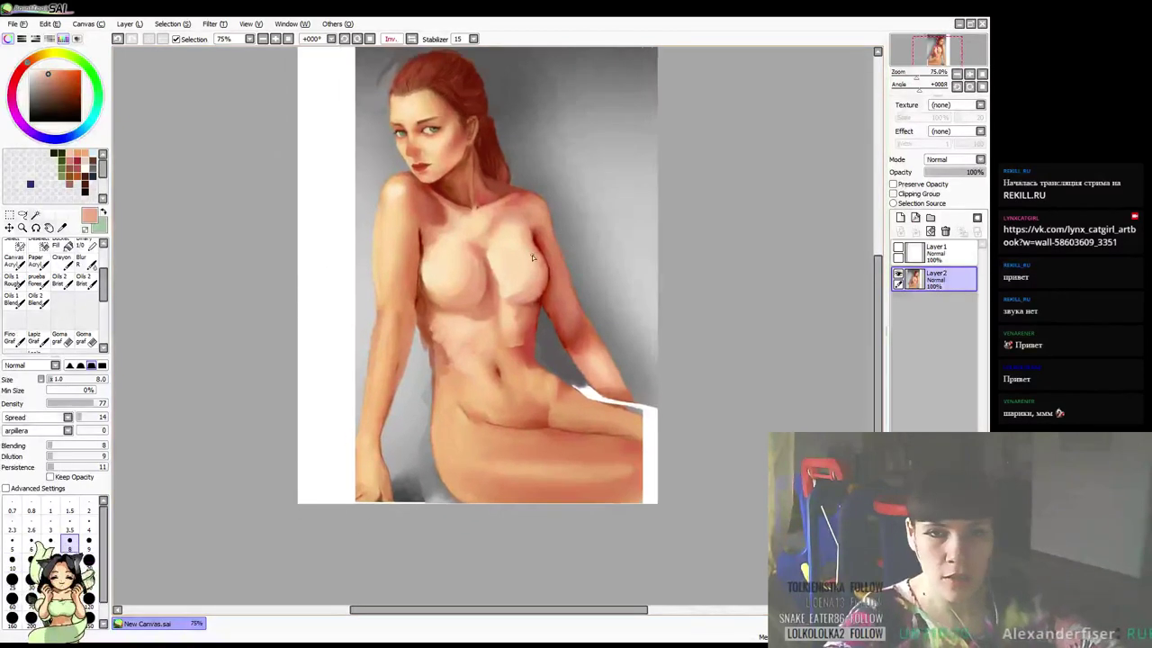
drag(642, 224, 668, 262)
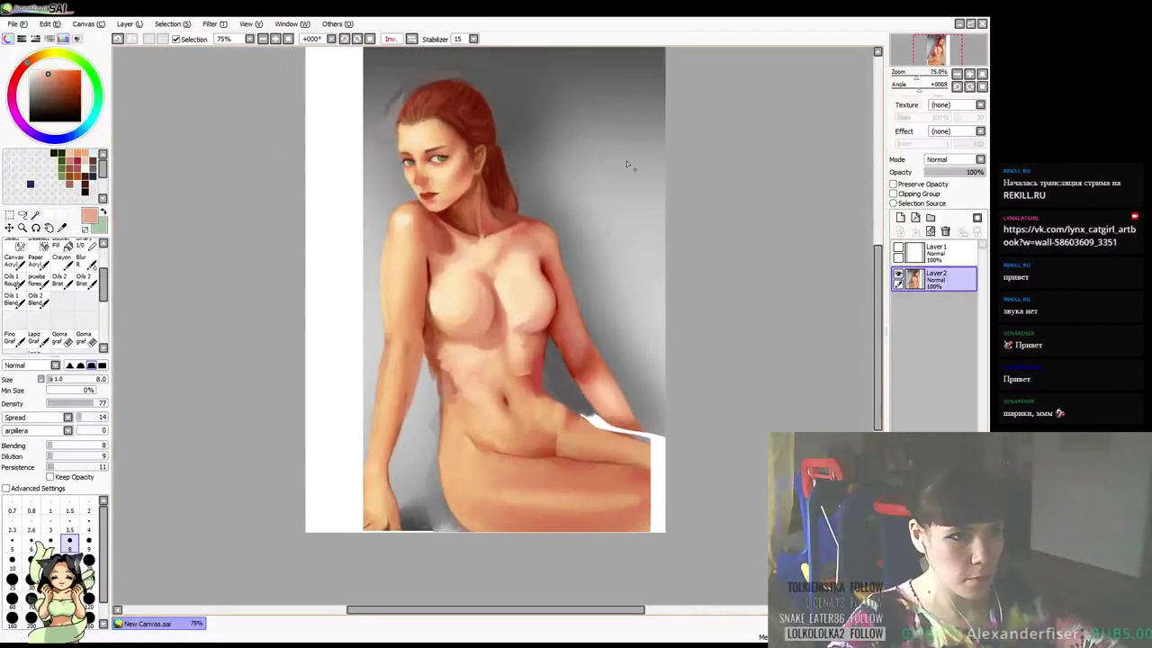
drag(625, 167, 642, 234)
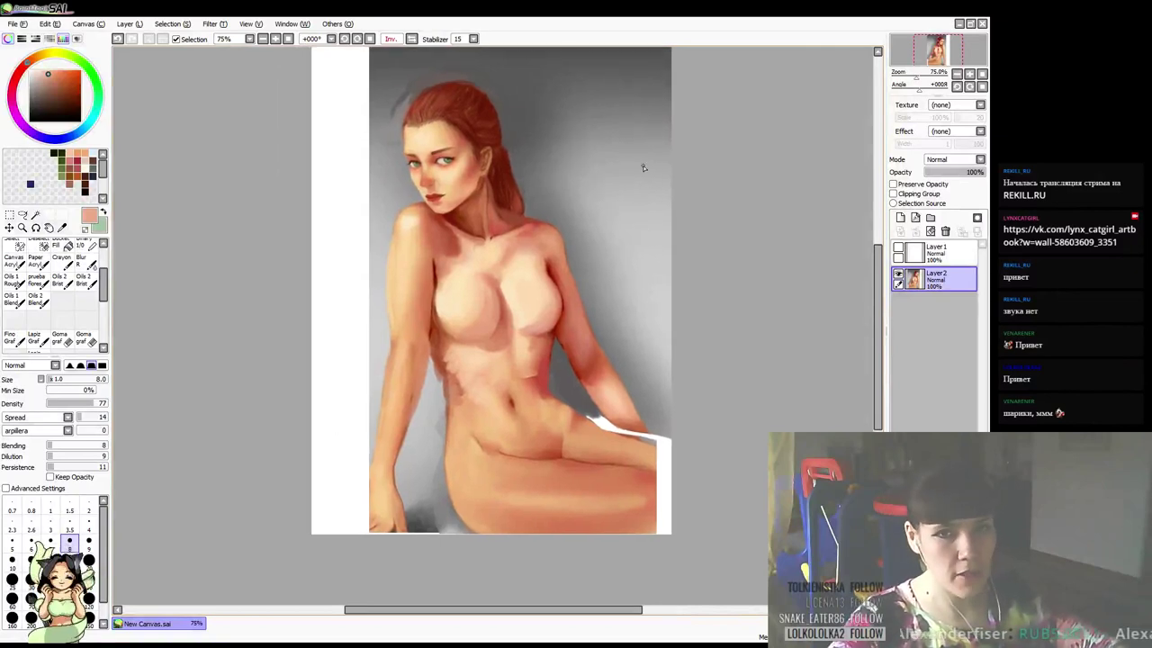
drag(643, 166, 632, 169)
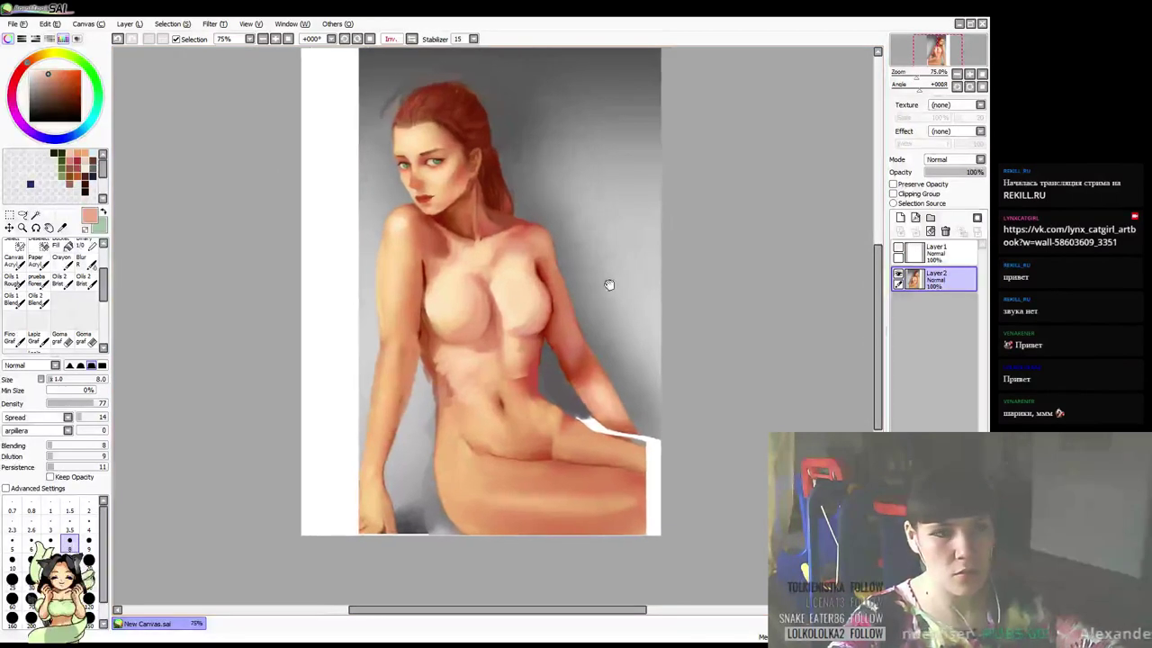
alt+click(429, 333)
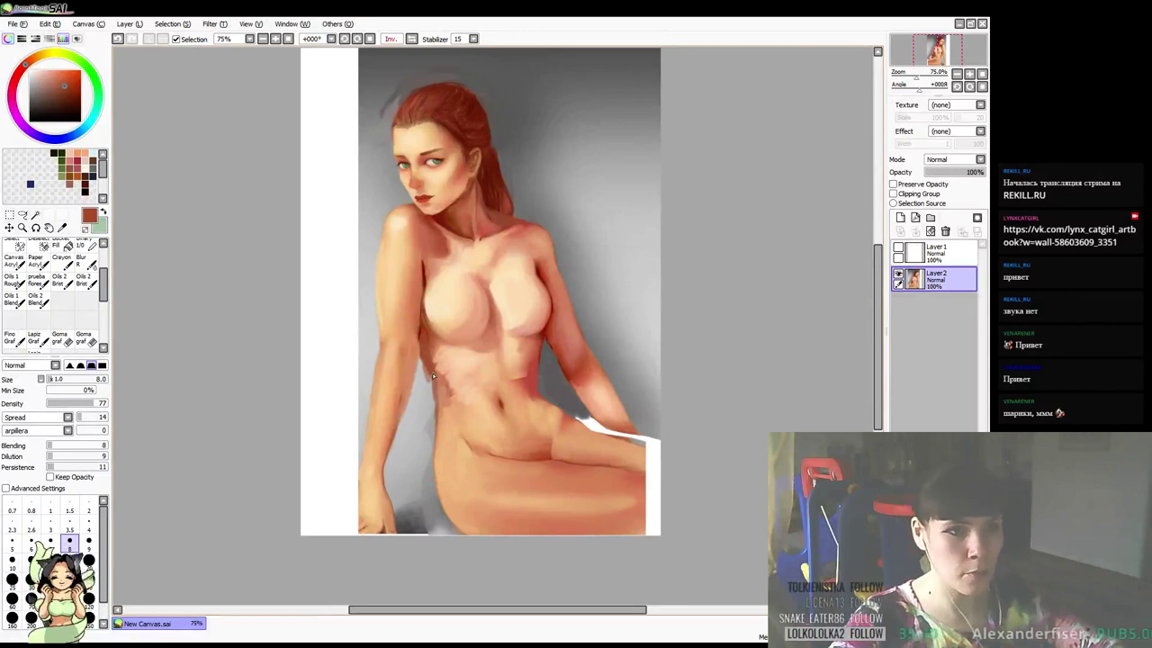
drag(432, 375, 431, 368)
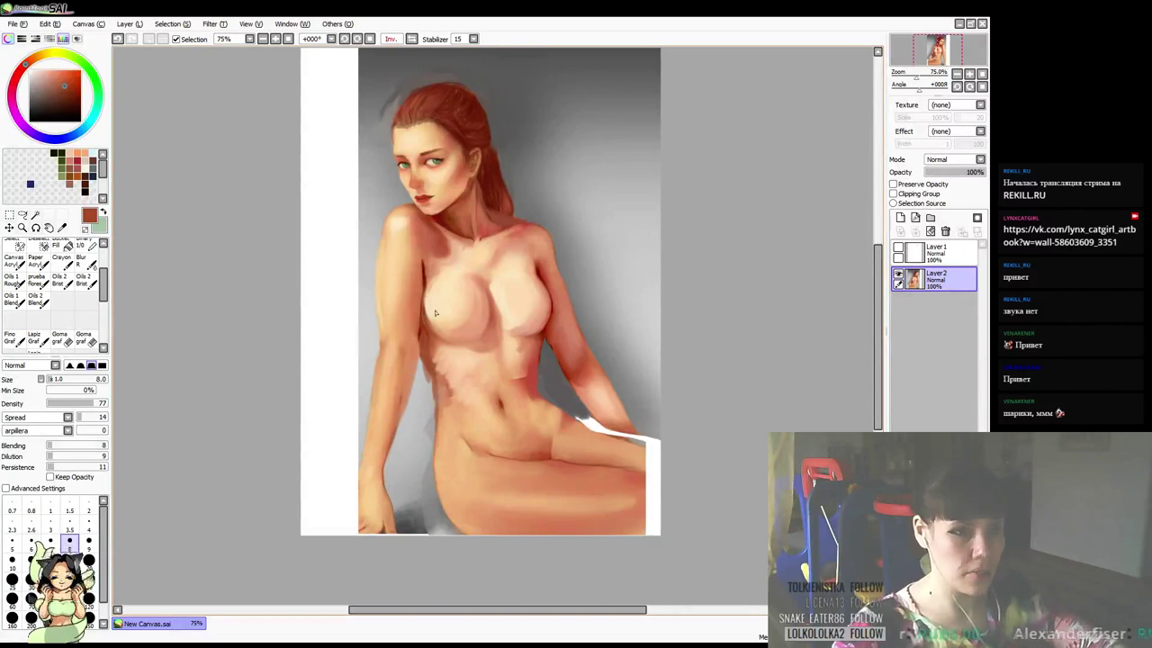
drag(509, 310, 503, 298)
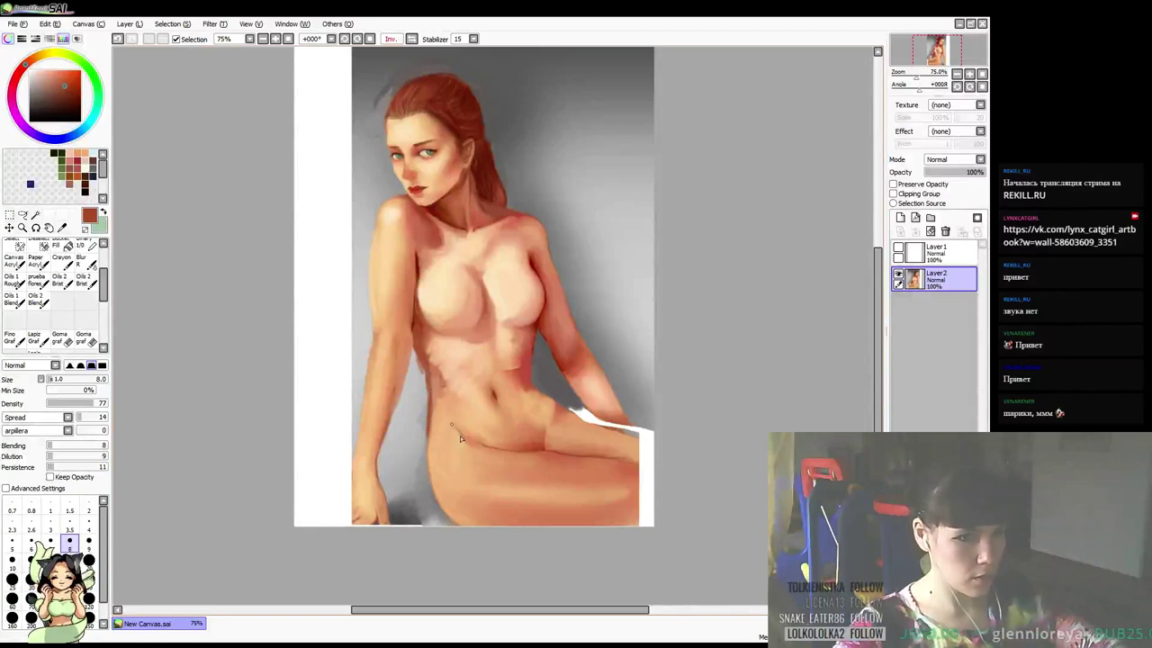
Blend the far side of the abdomen above the navel with sampled peach and light brown tones, using brush size 20
alt+click(505, 364)
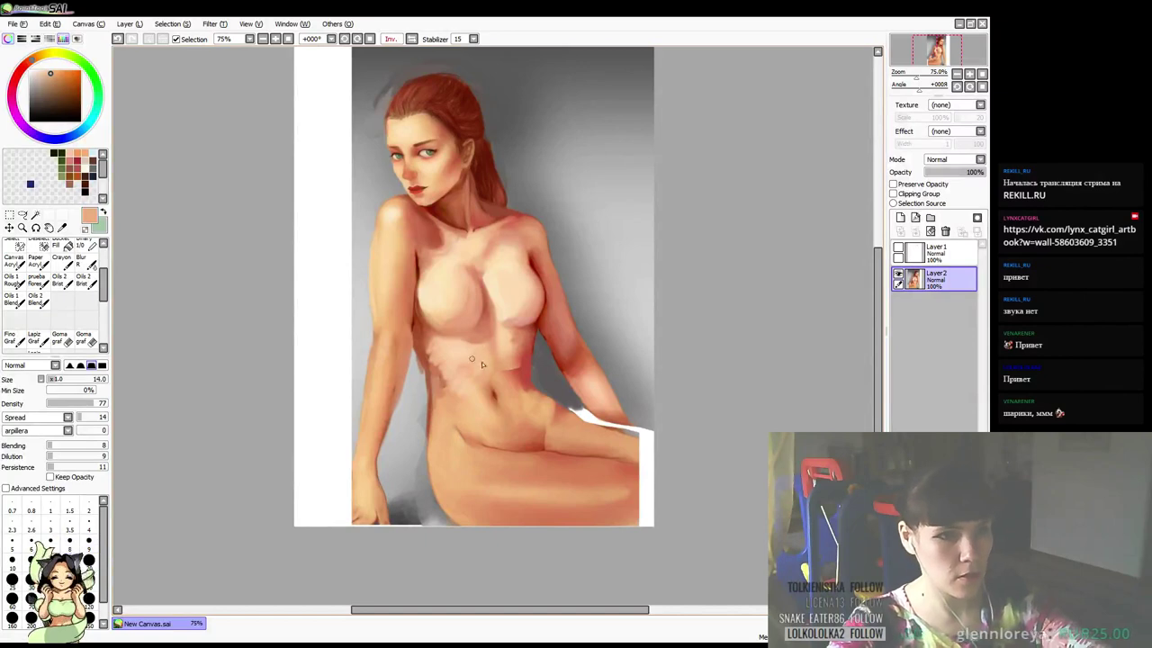
key(])
key(])
drag(497, 368, 519, 369)
alt+click(513, 371)
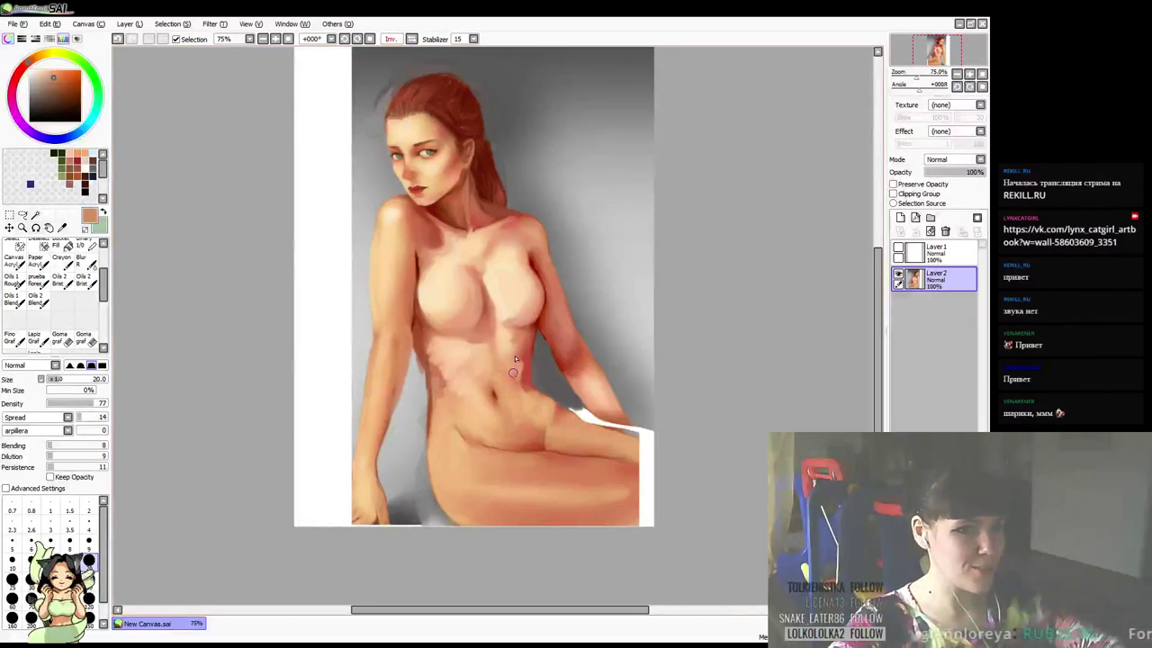
alt+click(517, 347)
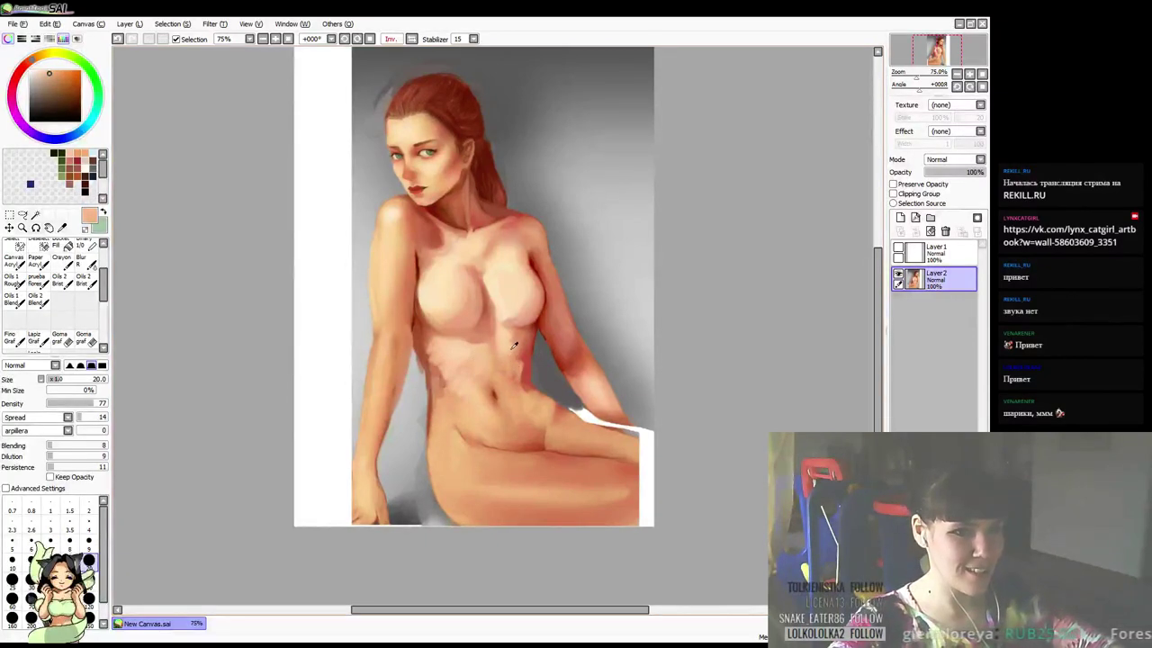
Reshape the navel and smooth the surrounding abdomen with sampled dark red-brown, orange and light peach tones
alt+click(500, 398)
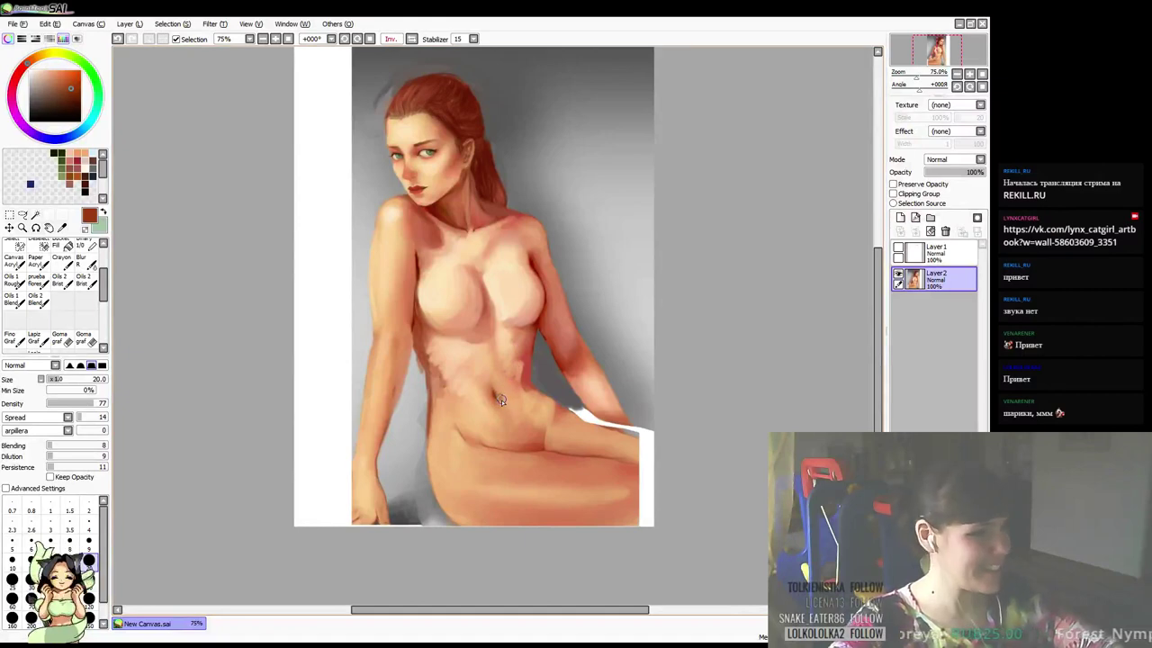
alt+click(497, 401)
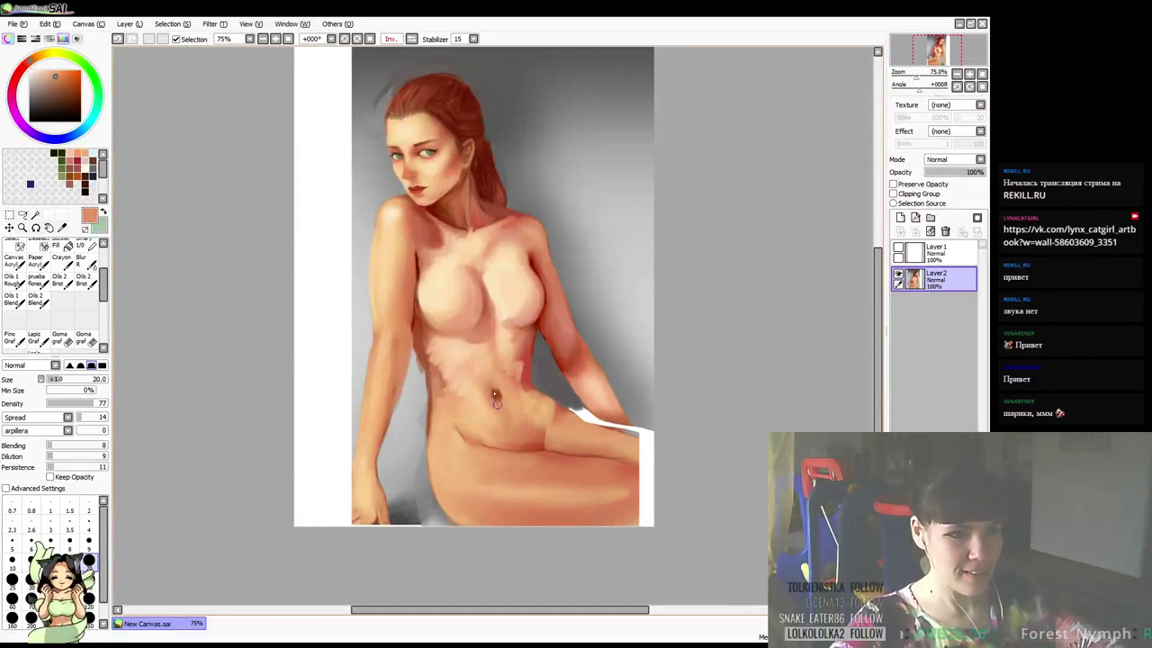
alt+click(498, 376)
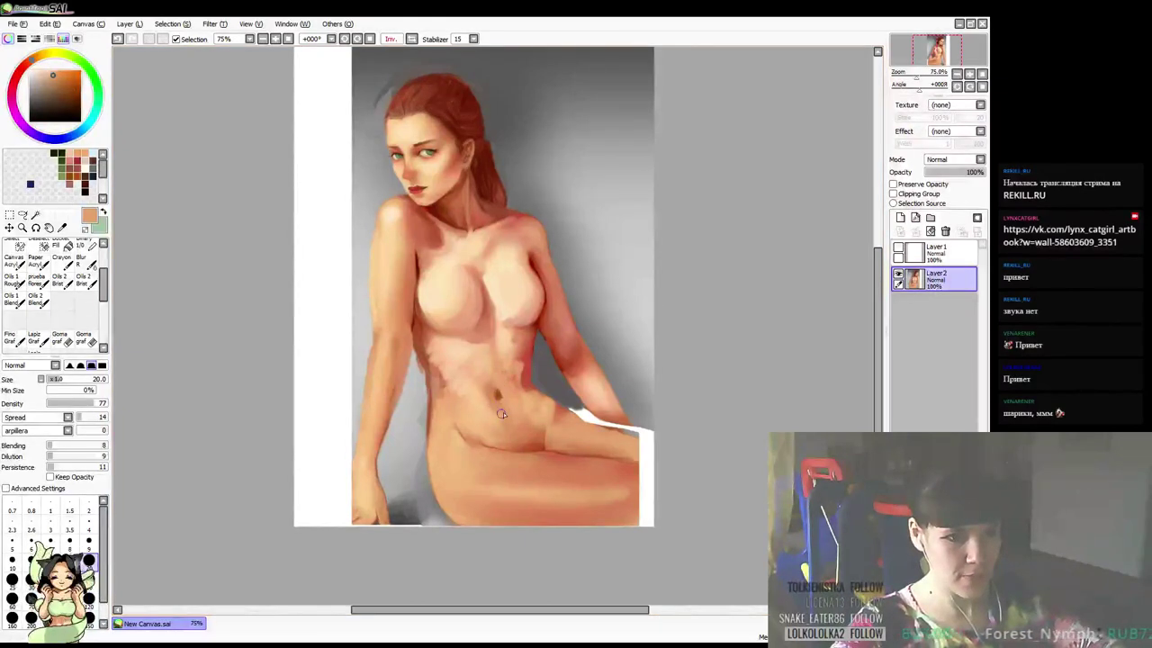
alt+click(472, 358)
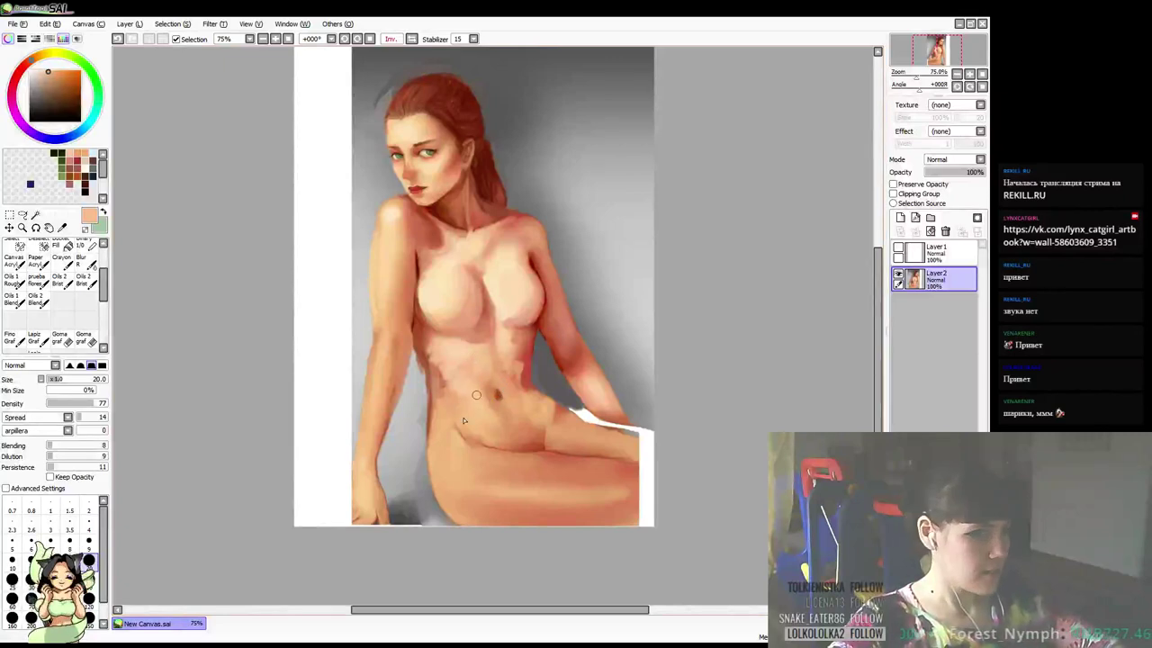
alt+click(457, 395)
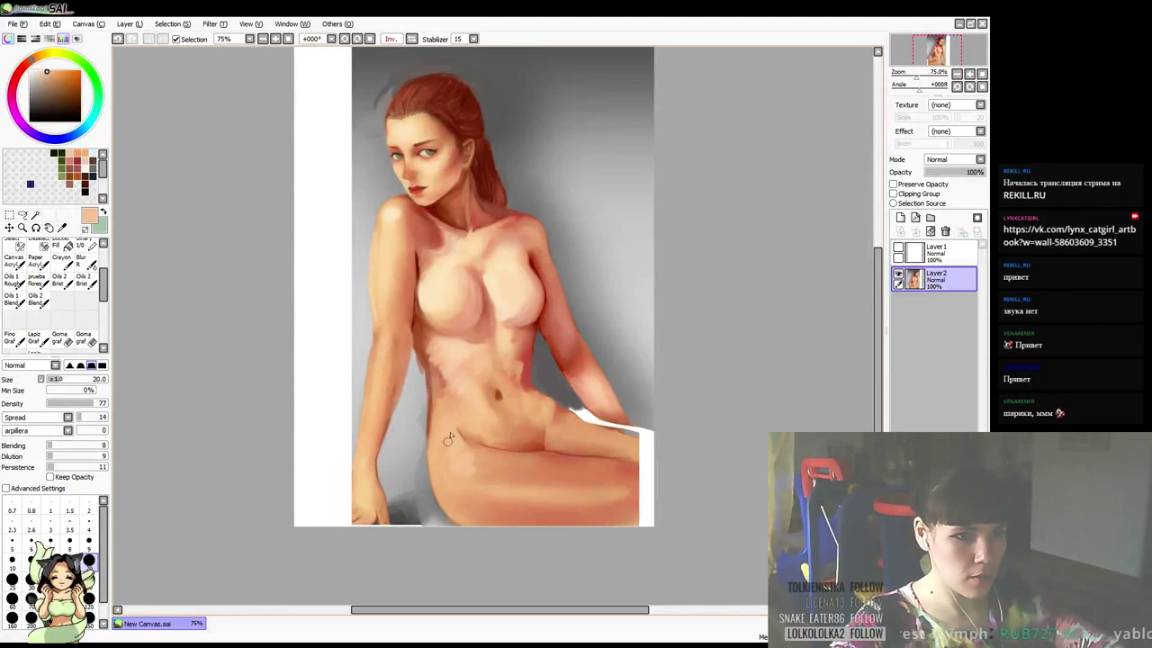
Repaint the hip and upper thigh with peach and reddish tones at brush size 50, and touch up the background below the hip with dark grey
key(])
key(])
key(])
key(])
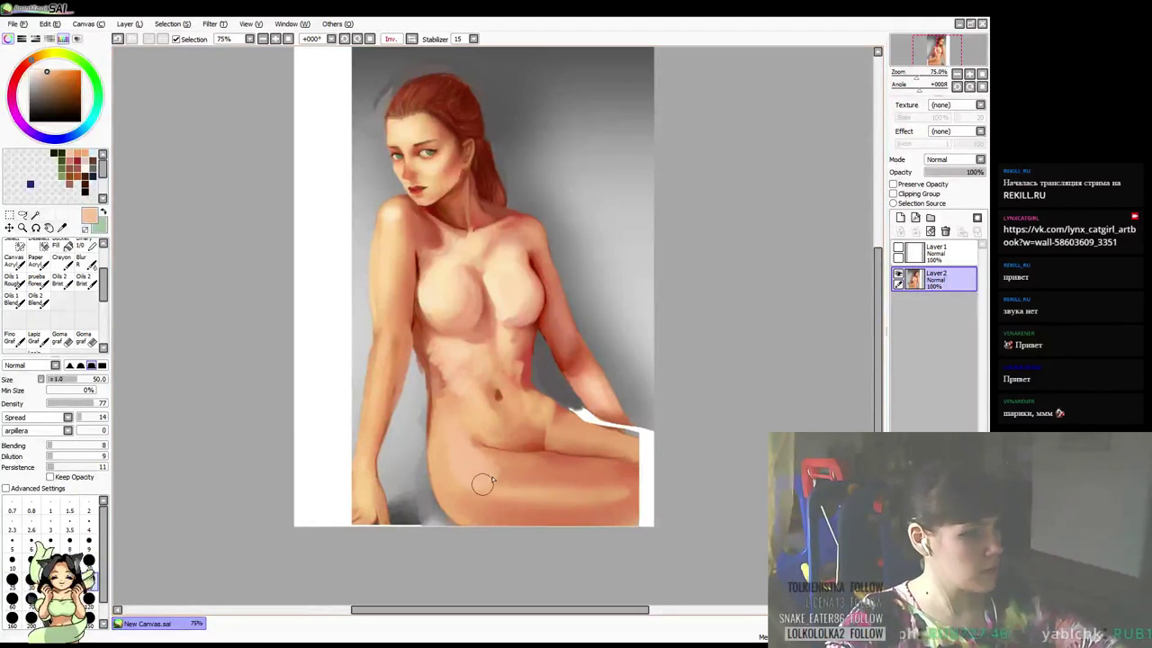
alt+click(515, 440)
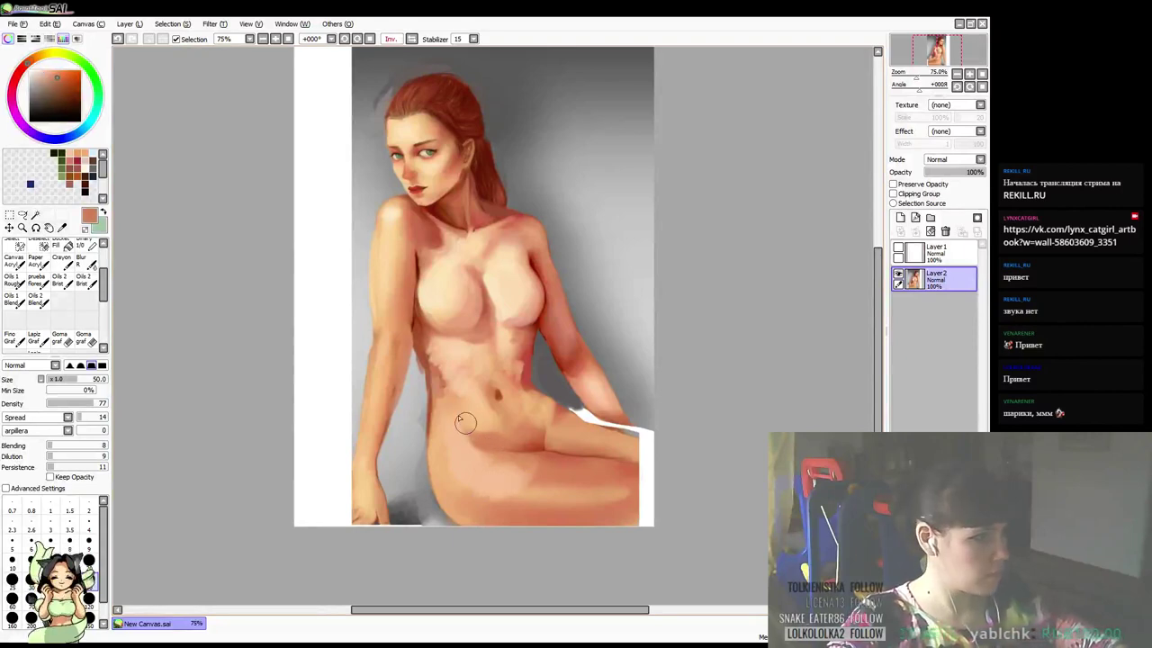
mouse_move(458, 423)
mouse_down()
mouse_move(473, 455)
mouse_move(507, 449)
mouse_move(524, 483)
mouse_move(517, 478)
mouse_move(506, 499)
mouse_move(519, 495)
mouse_up()
alt+click(457, 467)
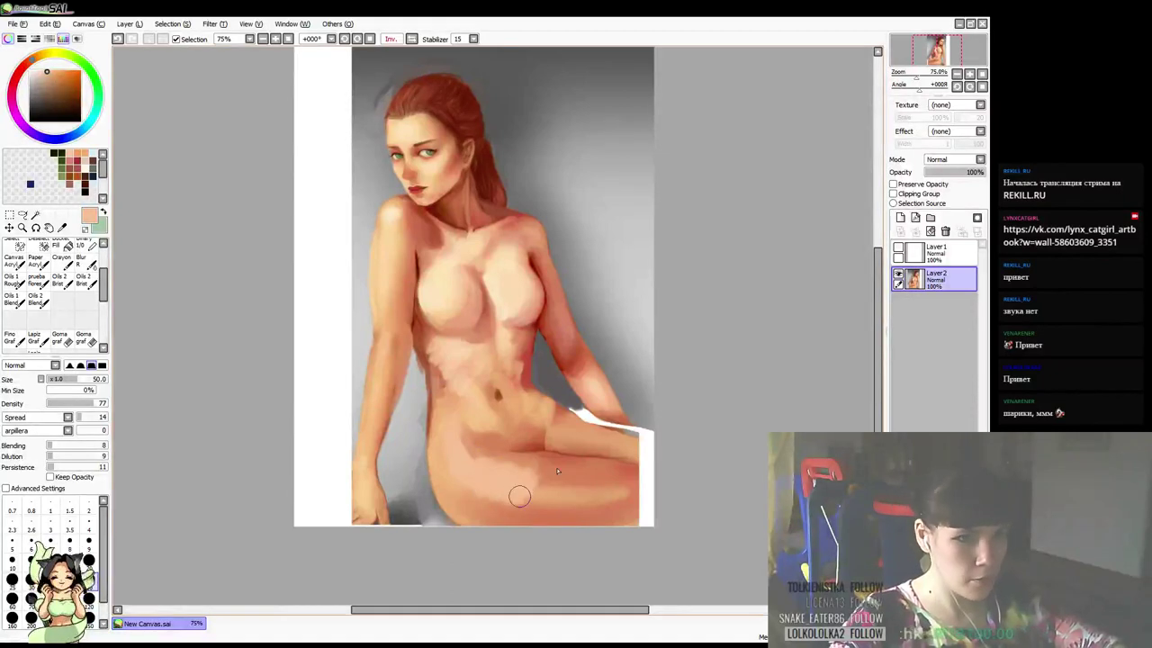
alt+click(431, 494)
drag(412, 521, 481, 539)
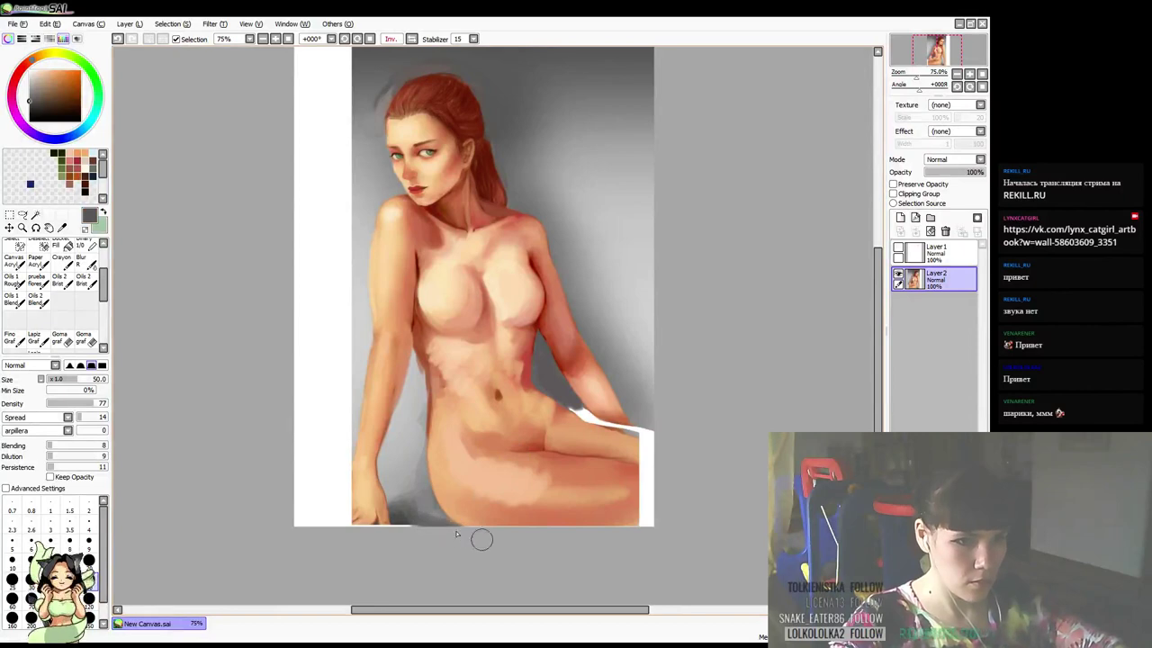
Broaden the light area along the near thigh with a sampled light peach, using brush size 100
alt+click(514, 481)
key(bracketright)
key(bracketright)
key(bracketright)
key(bracketright)
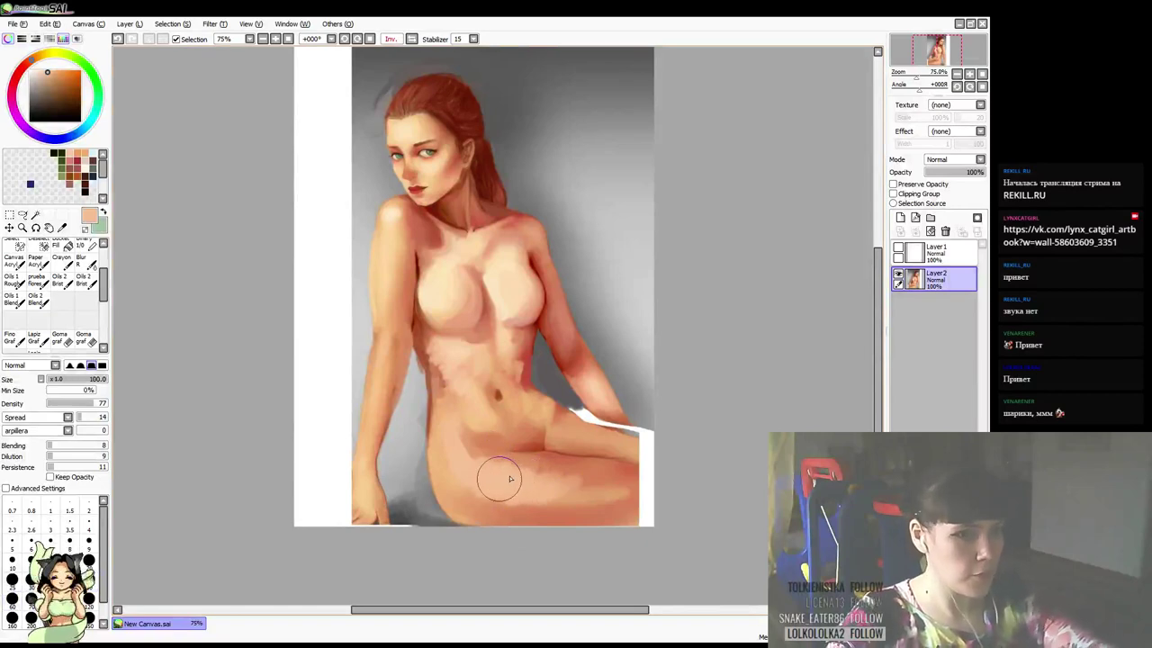
drag(499, 479, 609, 483)
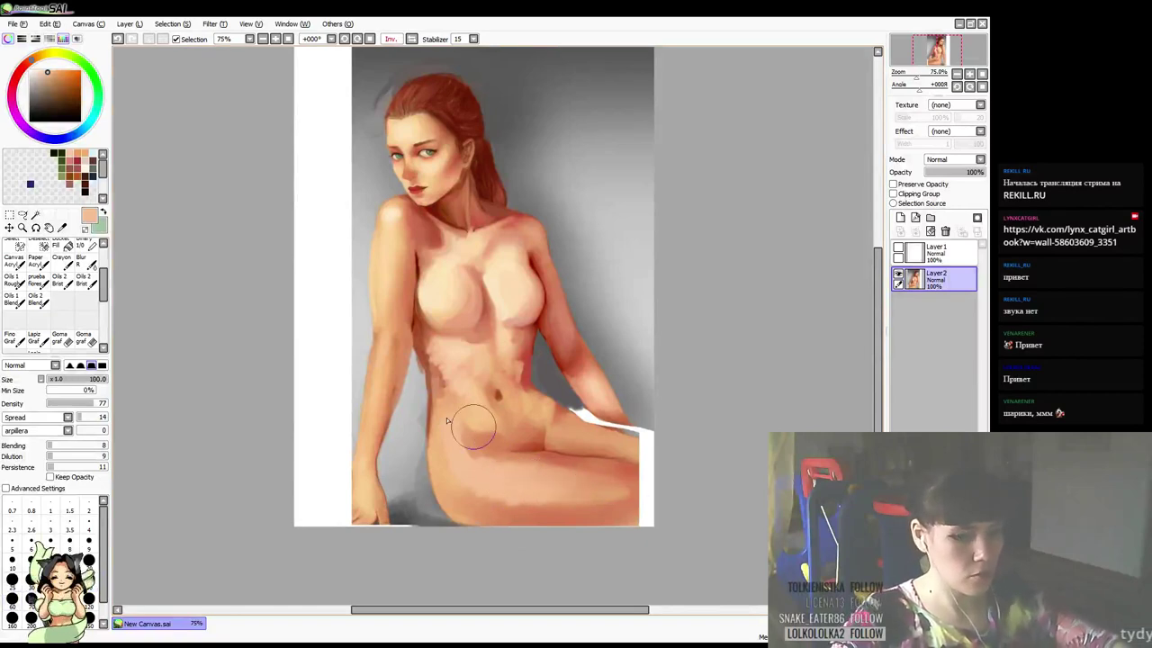
Set the brush size to 40 and shade the far thigh and the crease between the legs with sampled skin and reddish brown tones
key(bracketleft)
key(bracketleft)
key(bracketleft)
key(bracketleft)
key(bracketleft)
key(bracketleft)
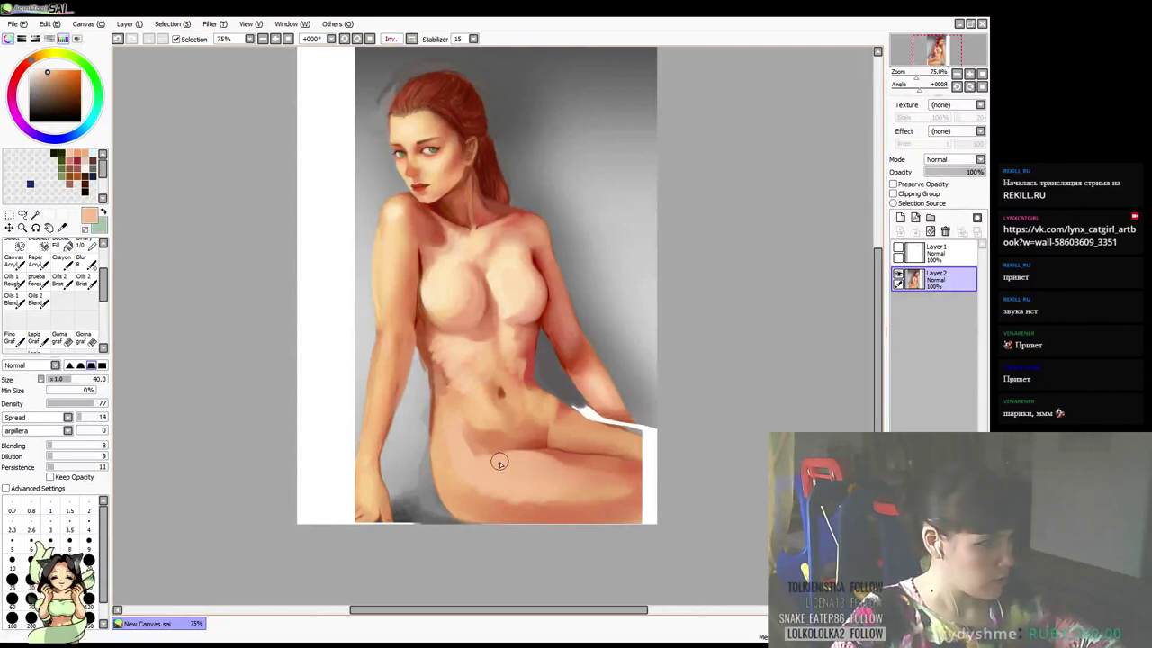
alt+click(554, 442)
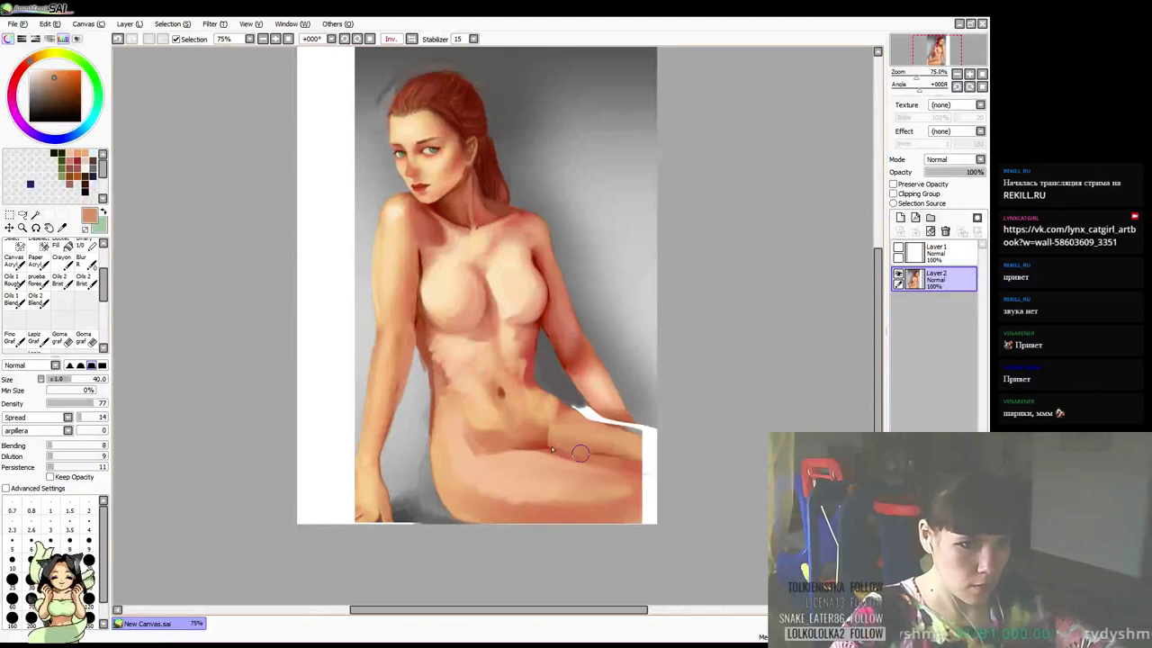
alt+click(573, 452)
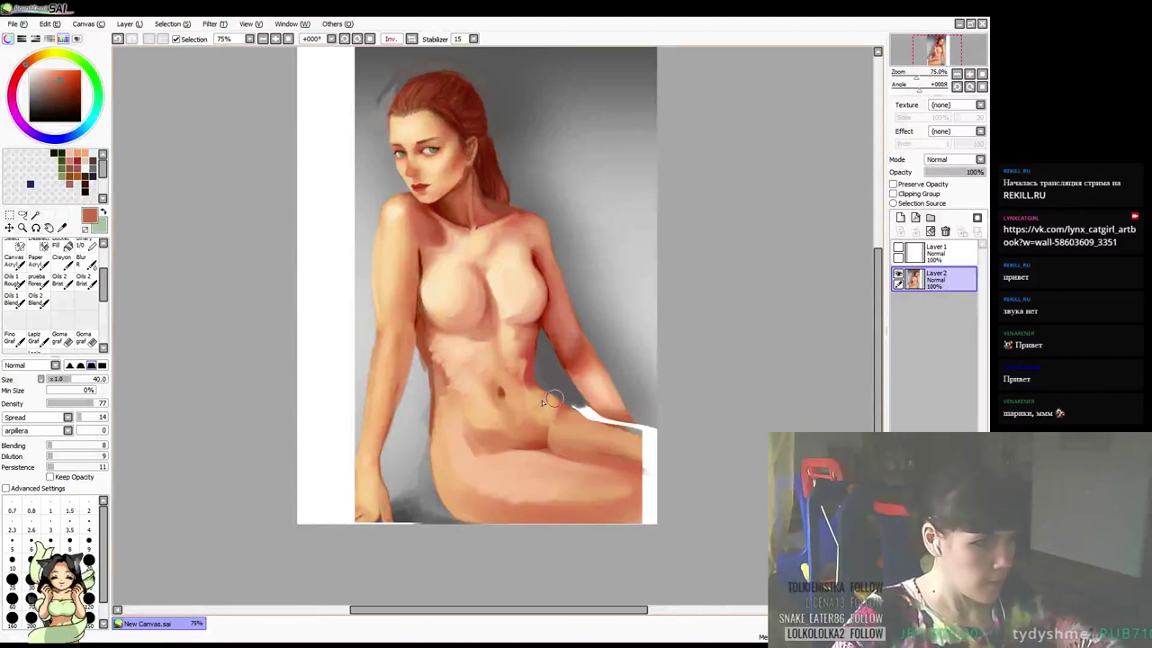
alt+click(581, 452)
mouse_move(566, 438)
mouse_down()
mouse_move(613, 439)
mouse_move(626, 460)
mouse_move(641, 457)
mouse_move(547, 442)
mouse_move(583, 455)
mouse_up()
Smooth the shading along the lower side of the far thigh with sampled light peach and orange skin tones
alt+click(532, 464)
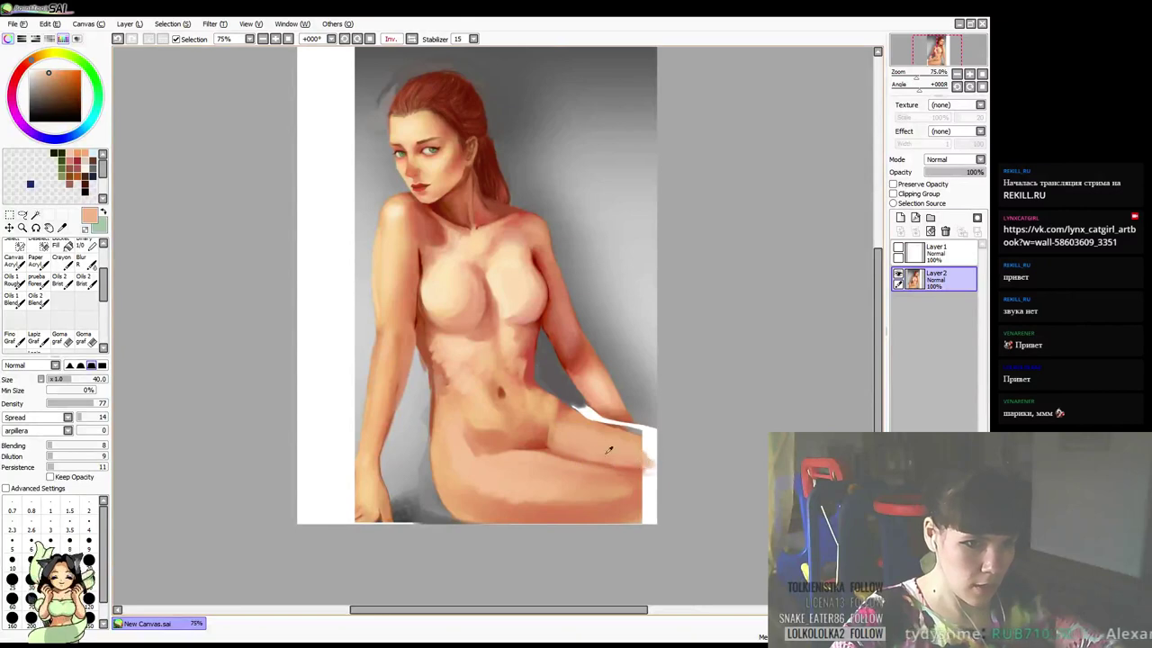
alt+click(566, 458)
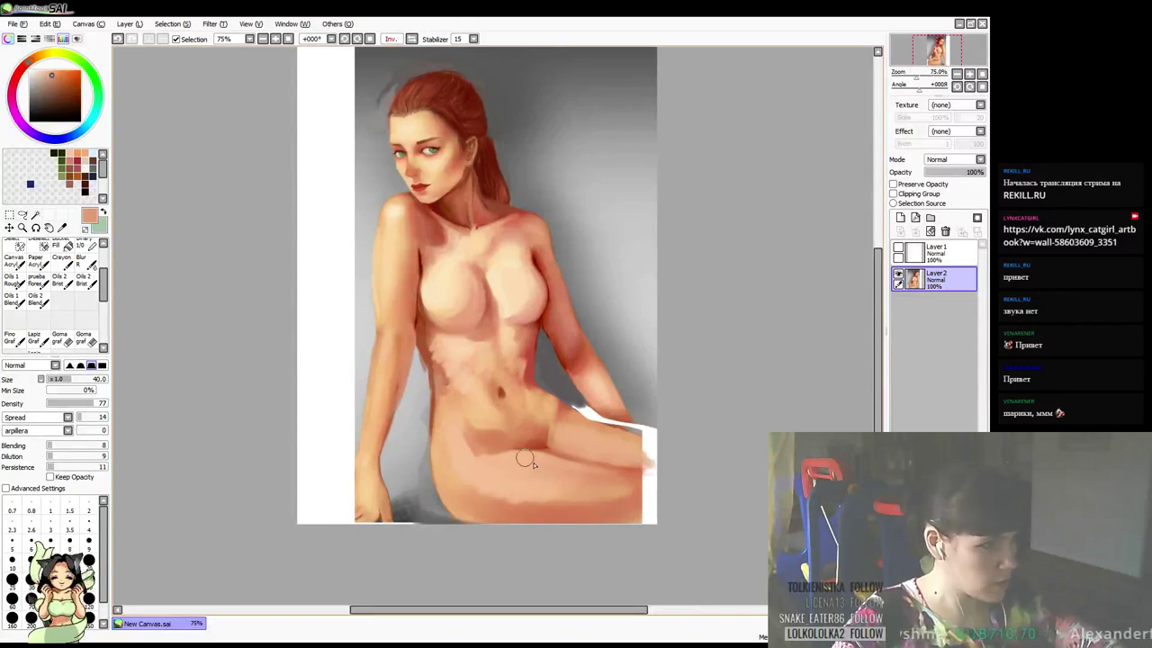
alt+click(597, 453)
drag(565, 448, 637, 465)
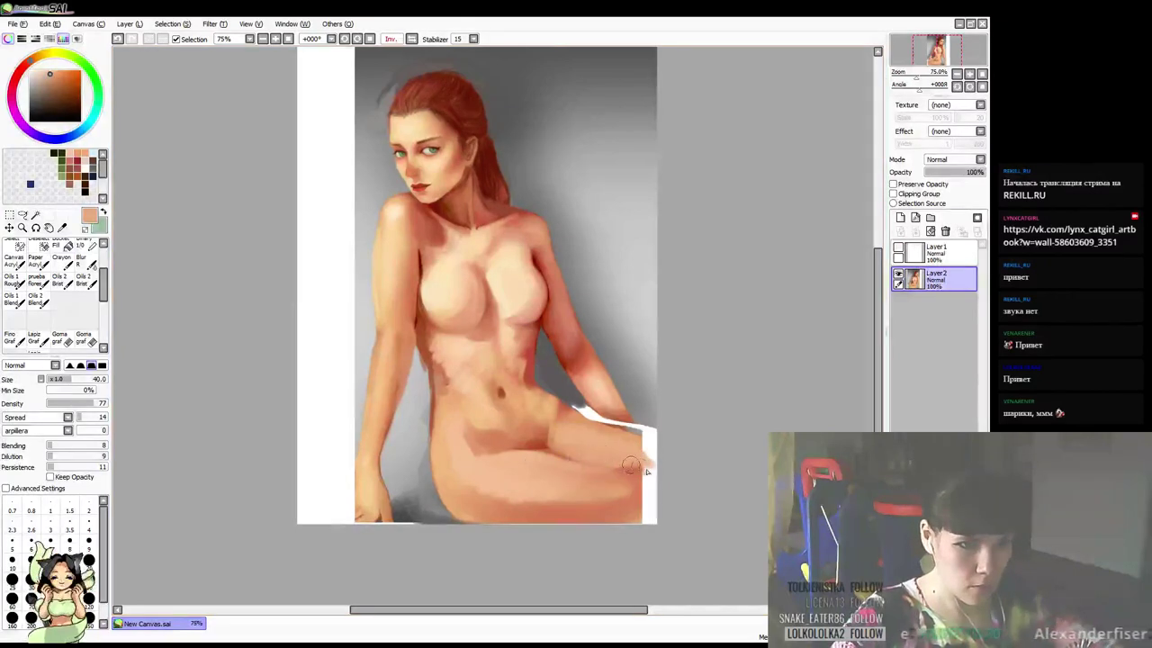
Soften the boundary between the two thighs with sampled reddish orange and peach tones at brush size 40
alt+click(630, 474)
drag(547, 463, 570, 465)
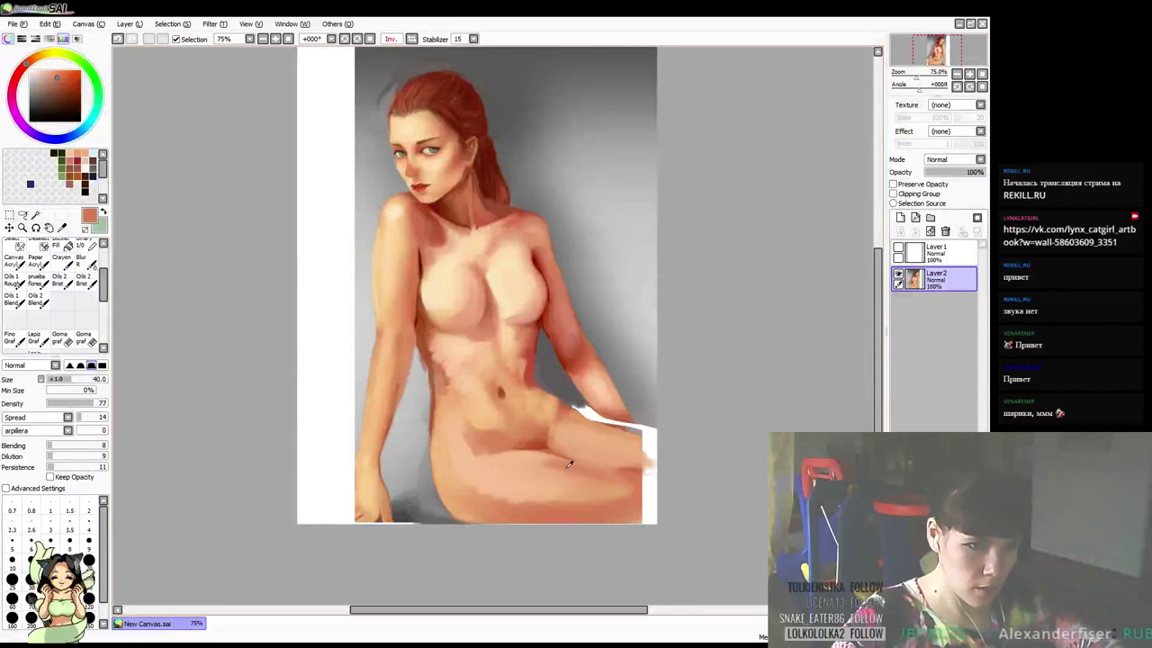
alt+click(567, 463)
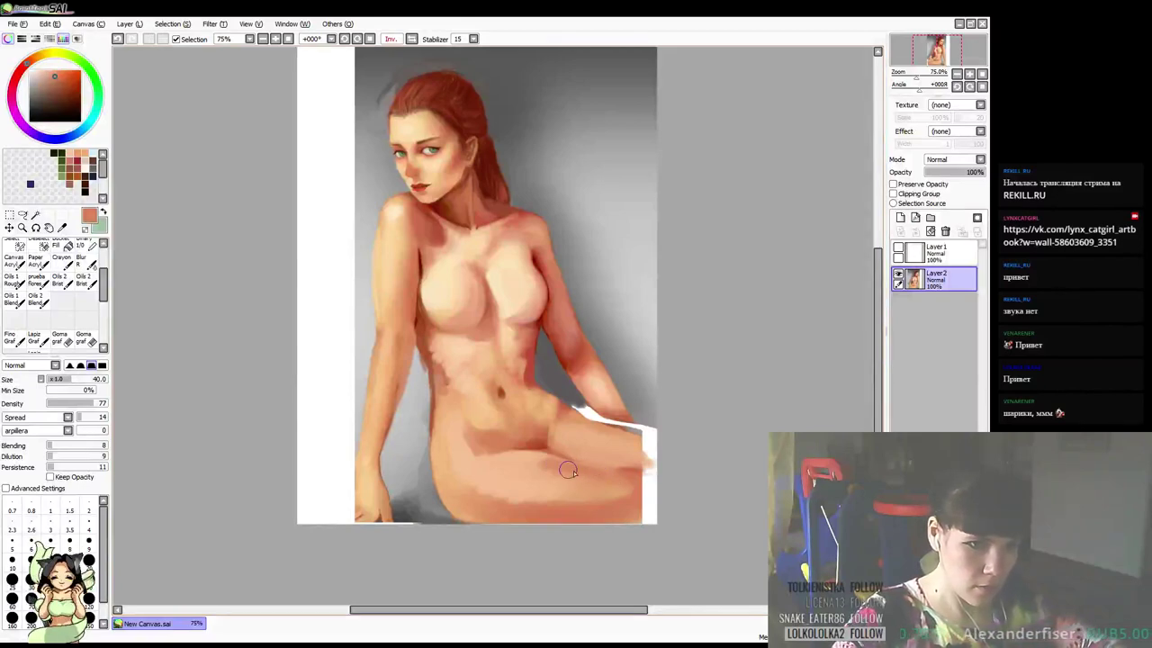
alt+click(547, 461)
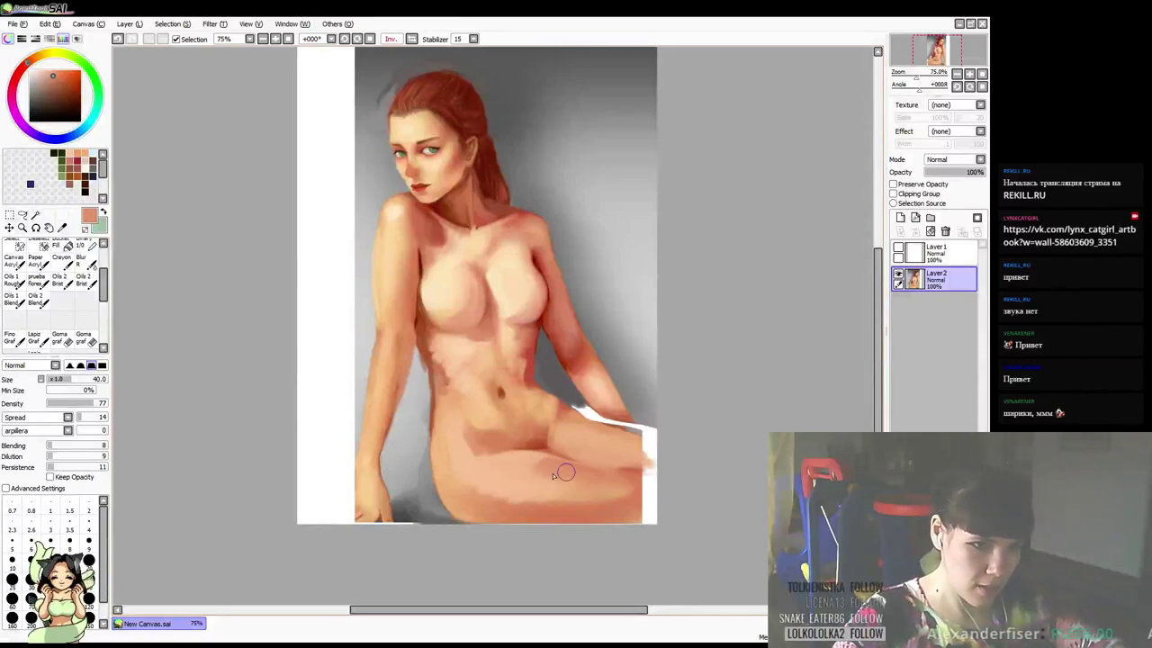
alt+click(542, 467)
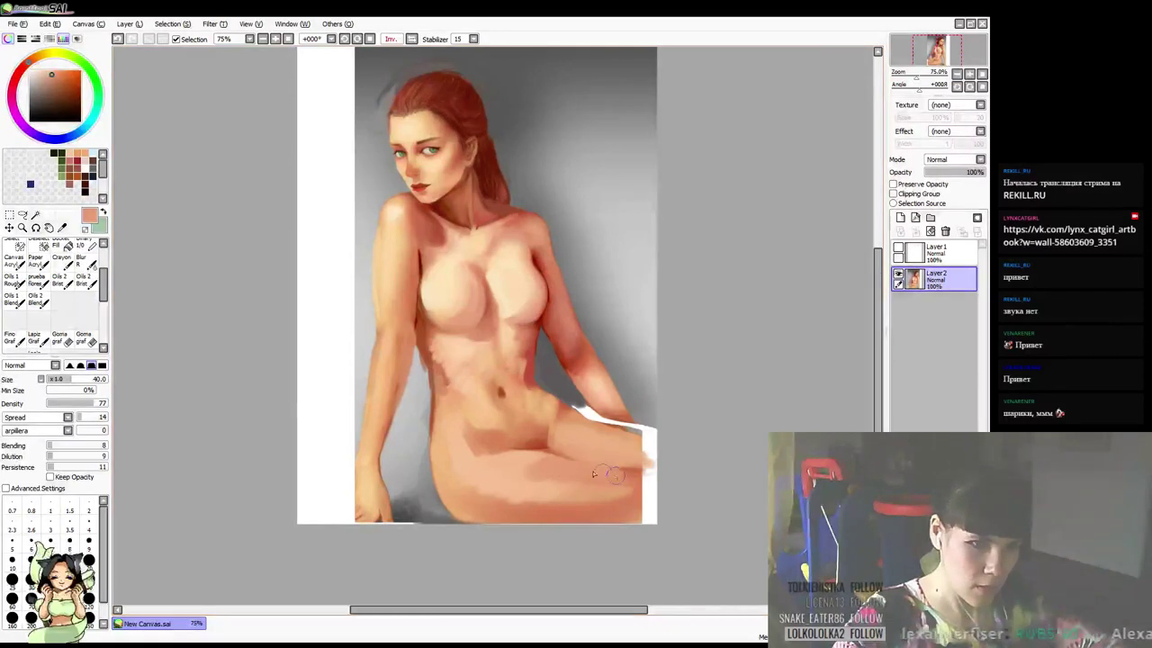
alt+click(576, 447)
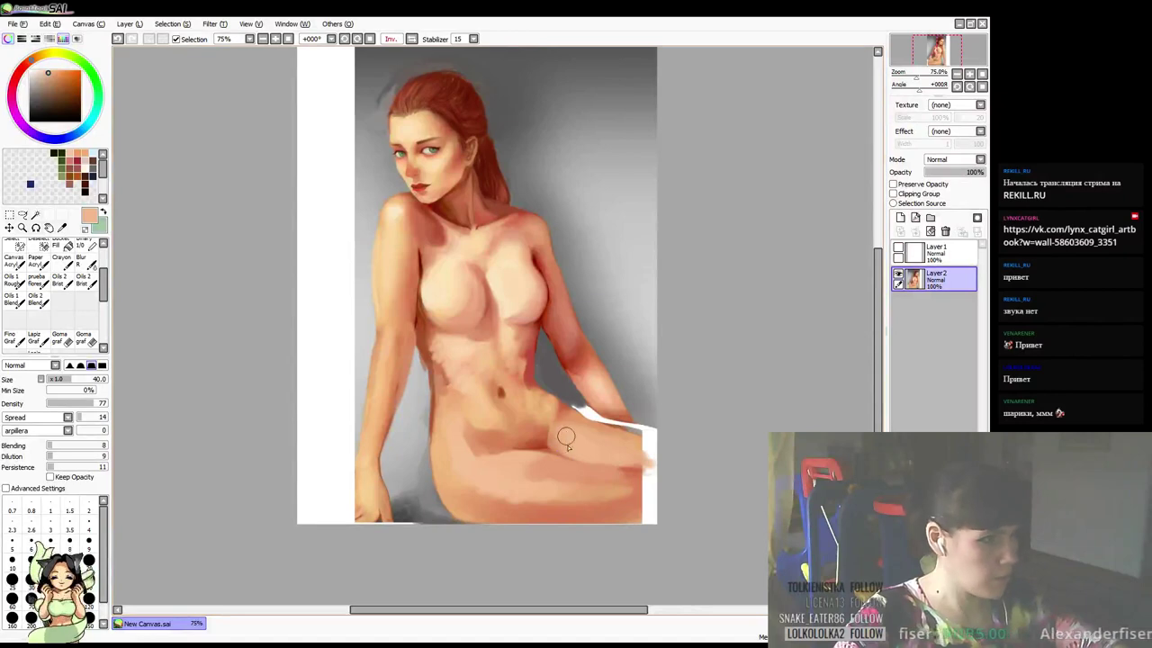
Set the brush size to 10 and refine the waist and hip contour with sampled dark grey and red tones
key(bracketleft)
key(bracketleft)
key(bracketleft)
key(bracketleft)
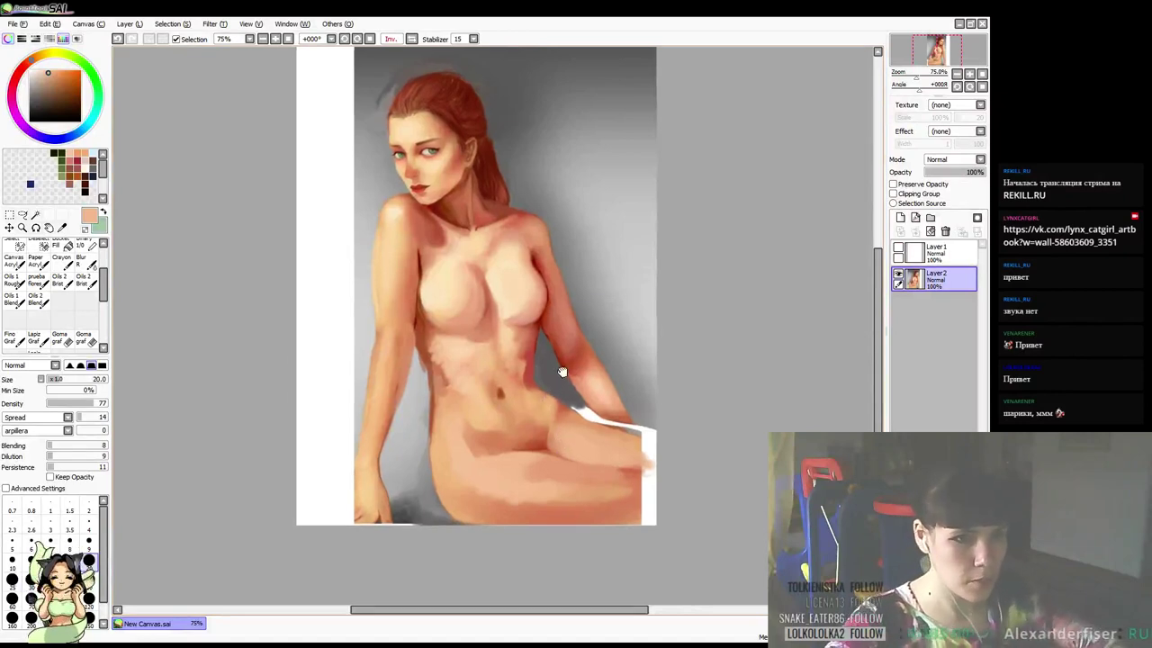
alt+click(546, 381)
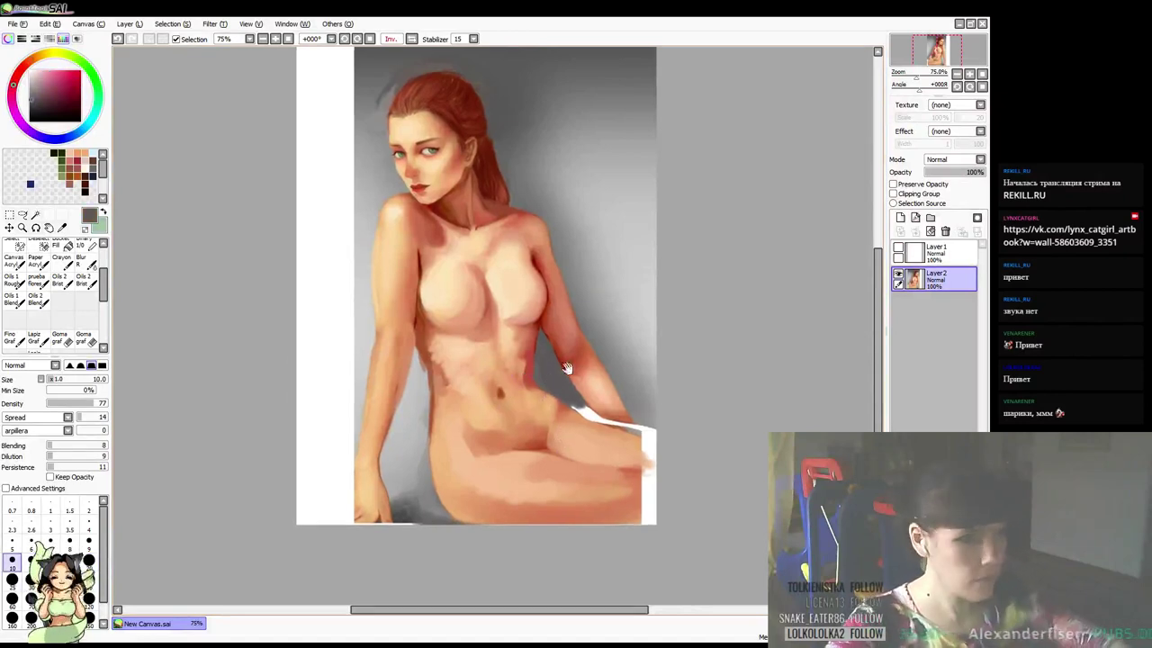
drag(566, 368, 569, 368)
alt+click(536, 375)
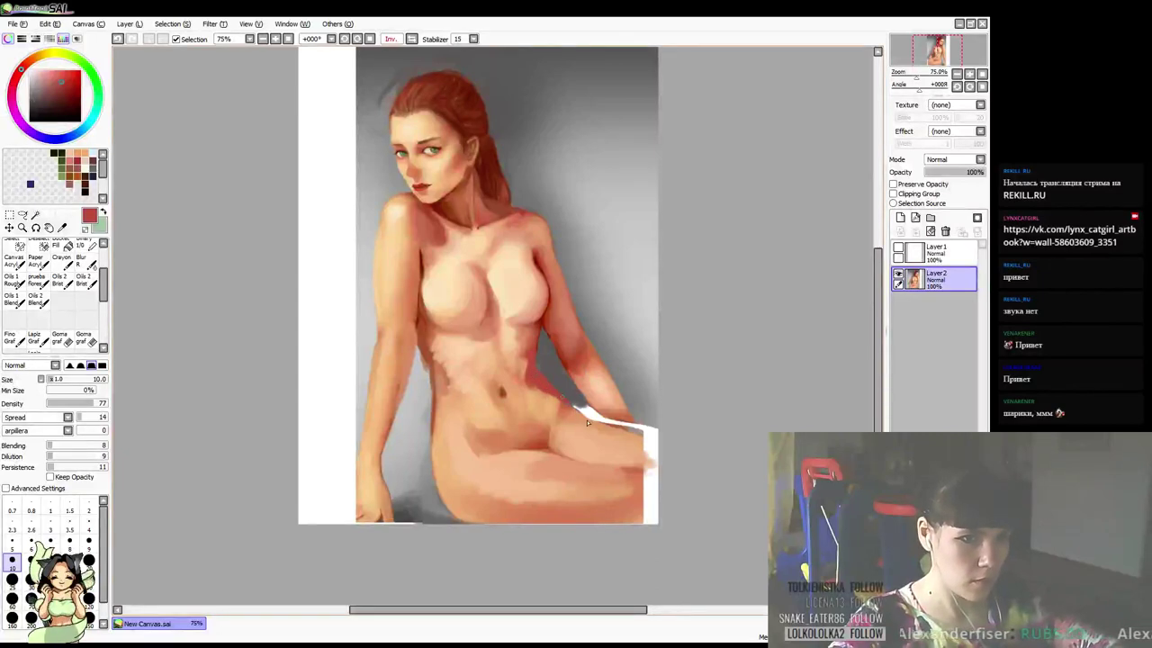
drag(584, 358, 586, 363)
Blend the side of the waist and hip with sampled orange and peach tones at brush size 16
alt+click(534, 388)
key(bracketright)
key(bracketright)
key(bracketright)
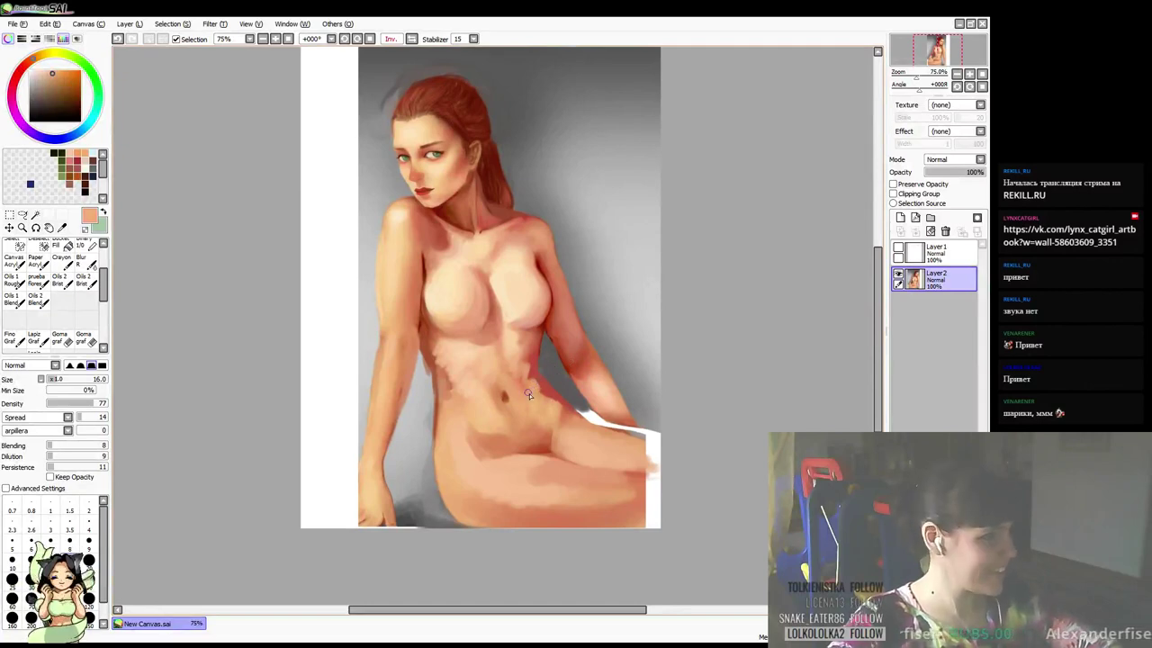
drag(533, 395, 545, 405)
alt+click(527, 367)
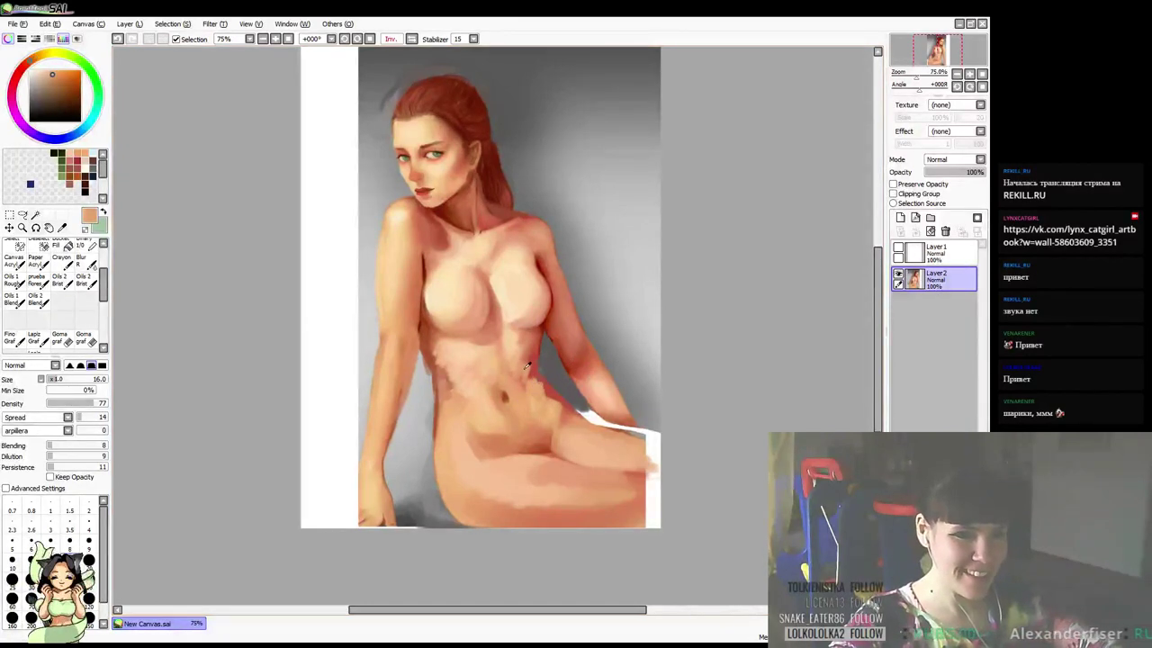
alt+click(553, 403)
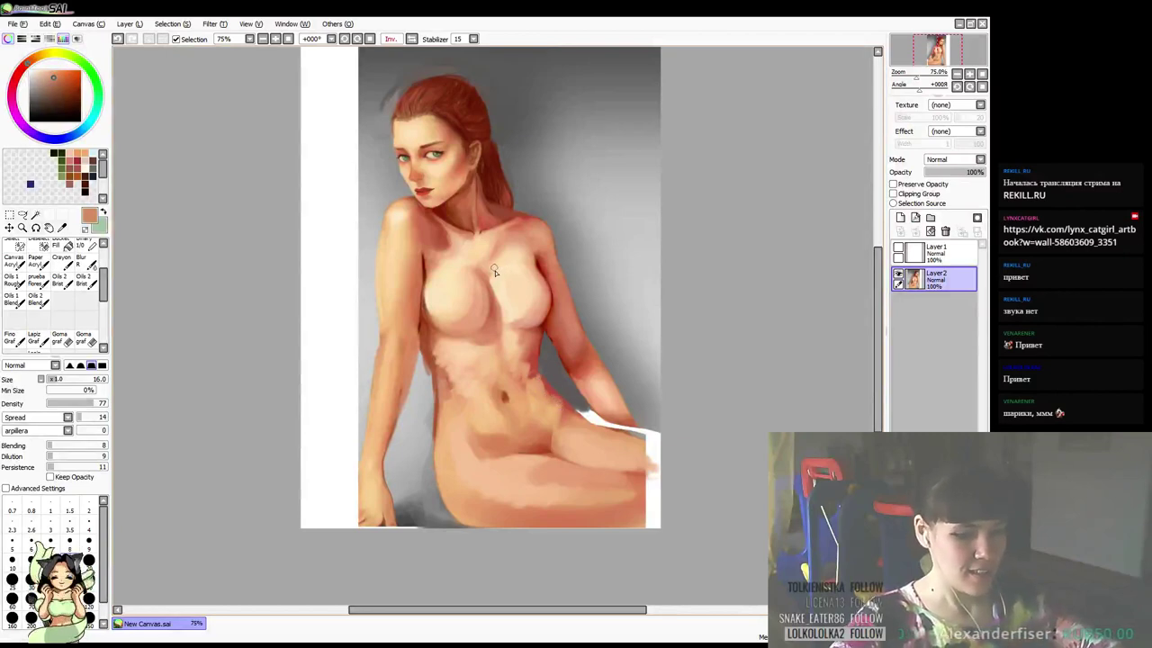
Mirror the canvas view and cover the white gap between the forearm and the far thigh with sampled dark grey
key(h)
drag(593, 347, 649, 327)
drag(534, 370, 577, 357)
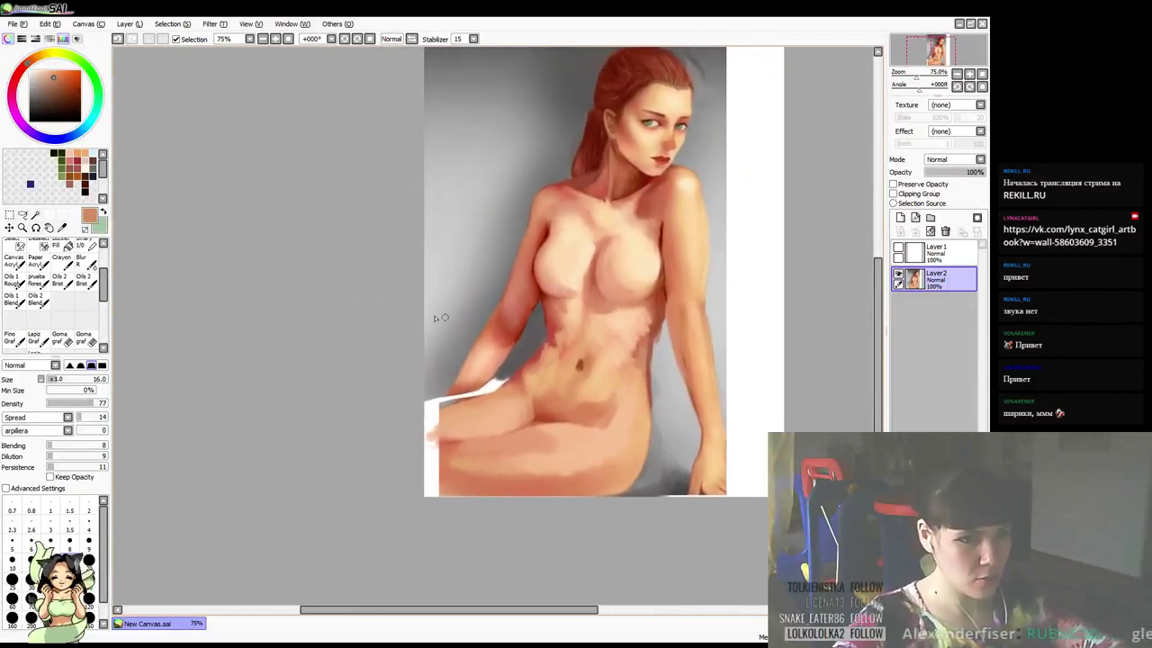
alt+click(503, 369)
mouse_move(505, 374)
mouse_down()
mouse_move(405, 414)
mouse_move(424, 400)
mouse_move(404, 421)
mouse_move(448, 422)
mouse_move(436, 411)
mouse_move(421, 427)
mouse_move(443, 425)
mouse_move(410, 432)
mouse_up()
alt+click(448, 415)
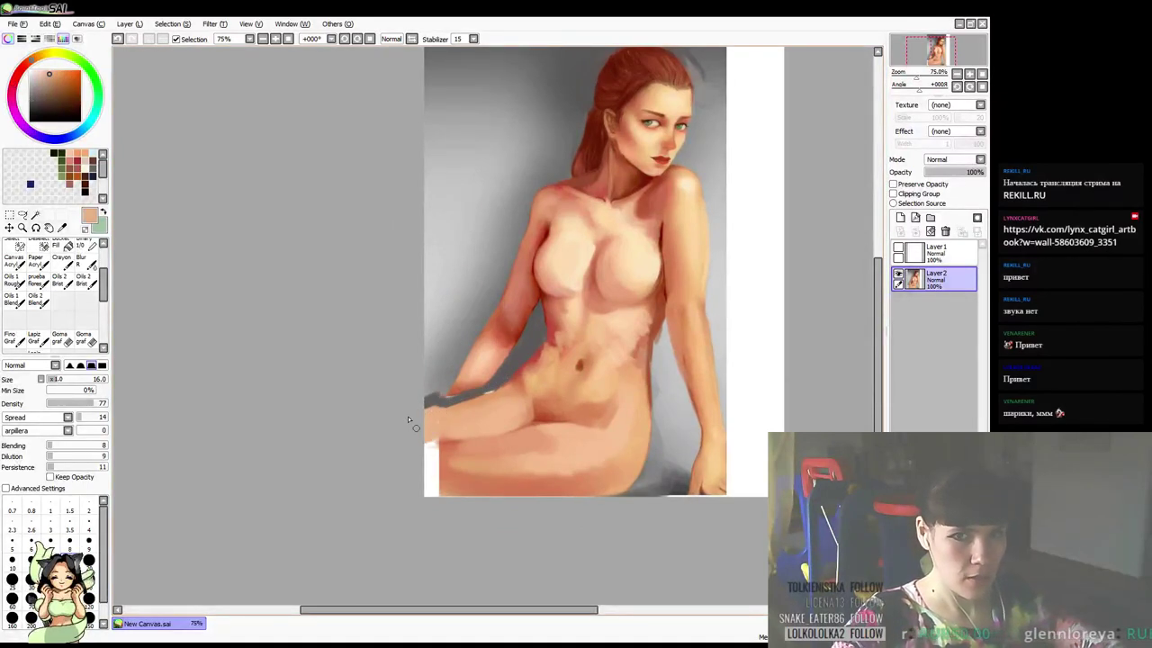
mouse_move(516, 397)
mouse_down()
mouse_move(502, 396)
mouse_move(521, 380)
mouse_up()
Refine the wrist and the far thigh's upper edge with sampled grey, reddish brown and peach tones at brush size 10
alt+click(451, 384)
drag(452, 385, 424, 403)
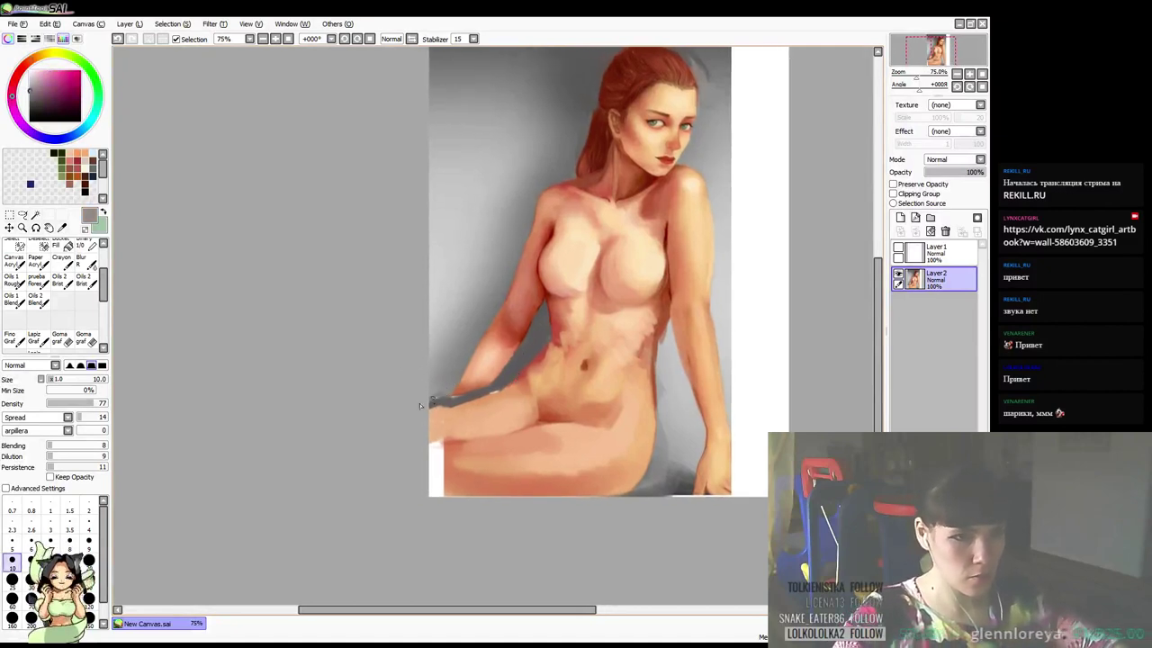
alt+click(461, 385)
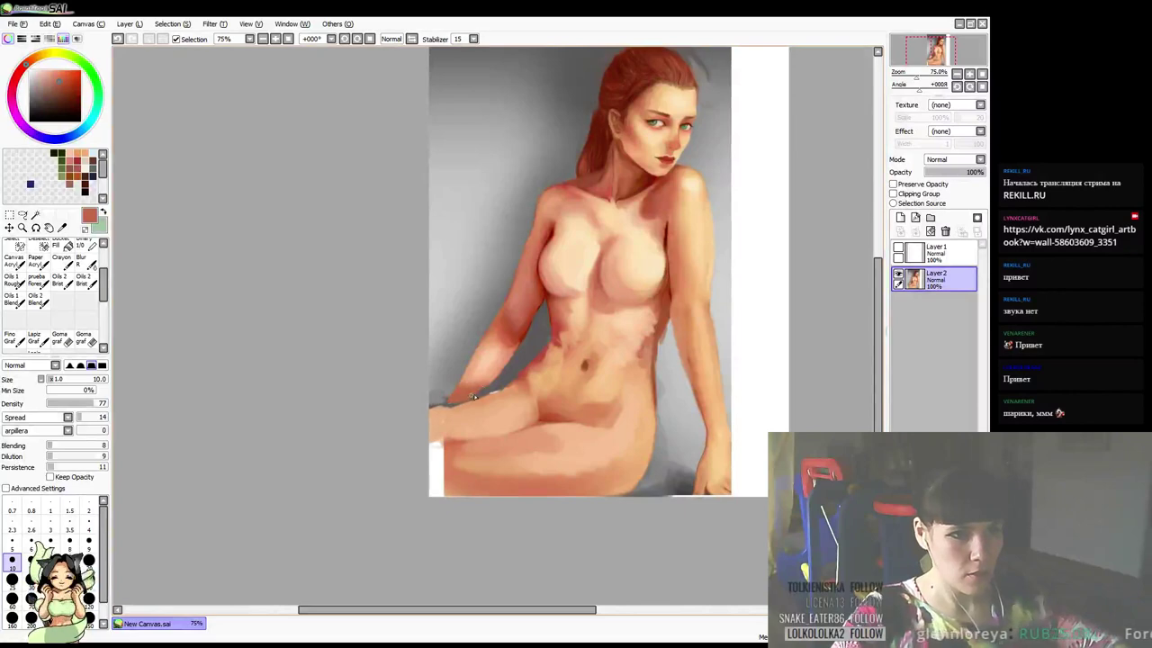
drag(555, 340, 553, 331)
drag(489, 396, 487, 376)
alt+click(440, 402)
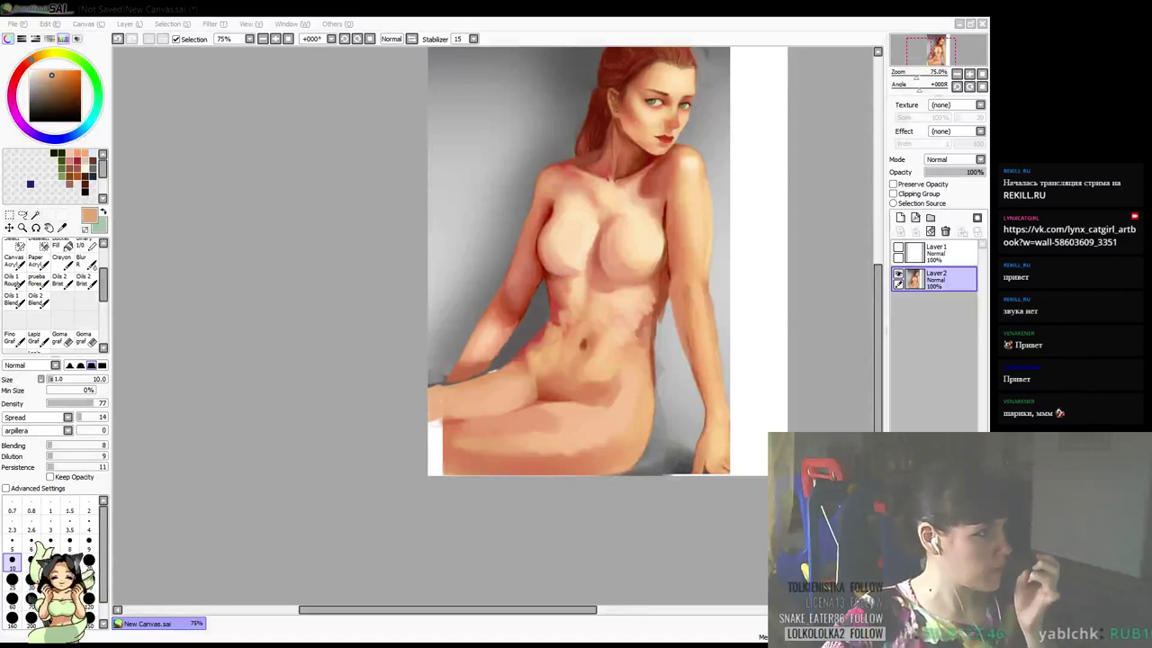
Clean up the background around the wrist and the far thigh's edge with sampled light and dark grey
click(559, 42)
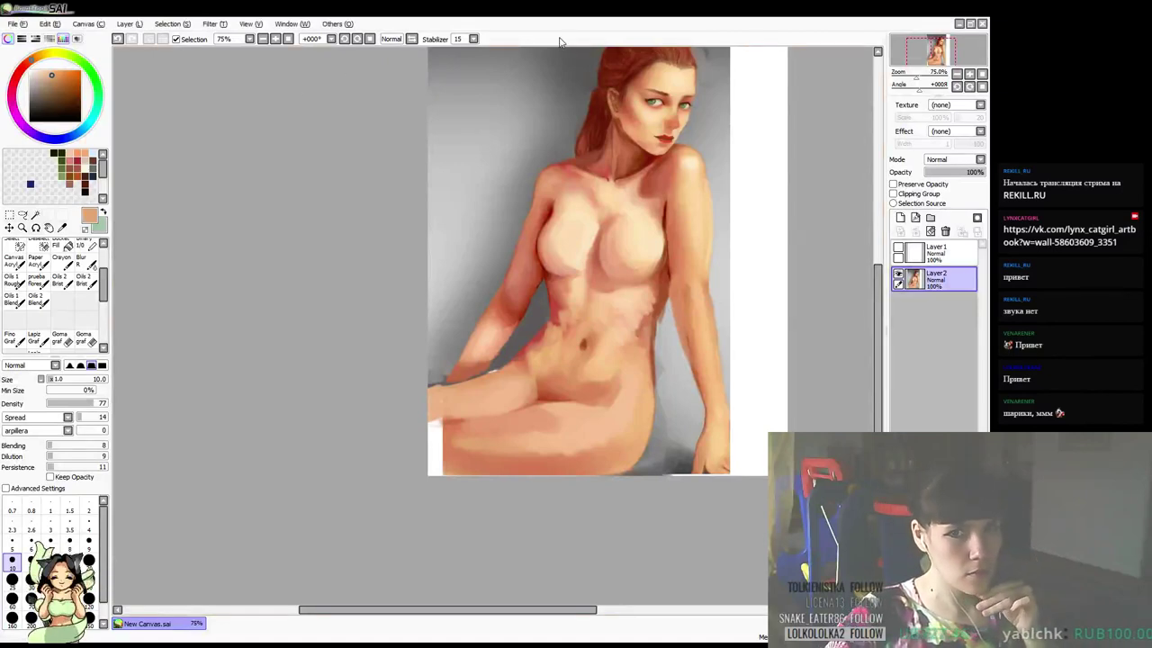
mouse_move(543, 304)
mouse_down()
mouse_move(538, 324)
mouse_move(539, 295)
mouse_up()
alt+click(441, 366)
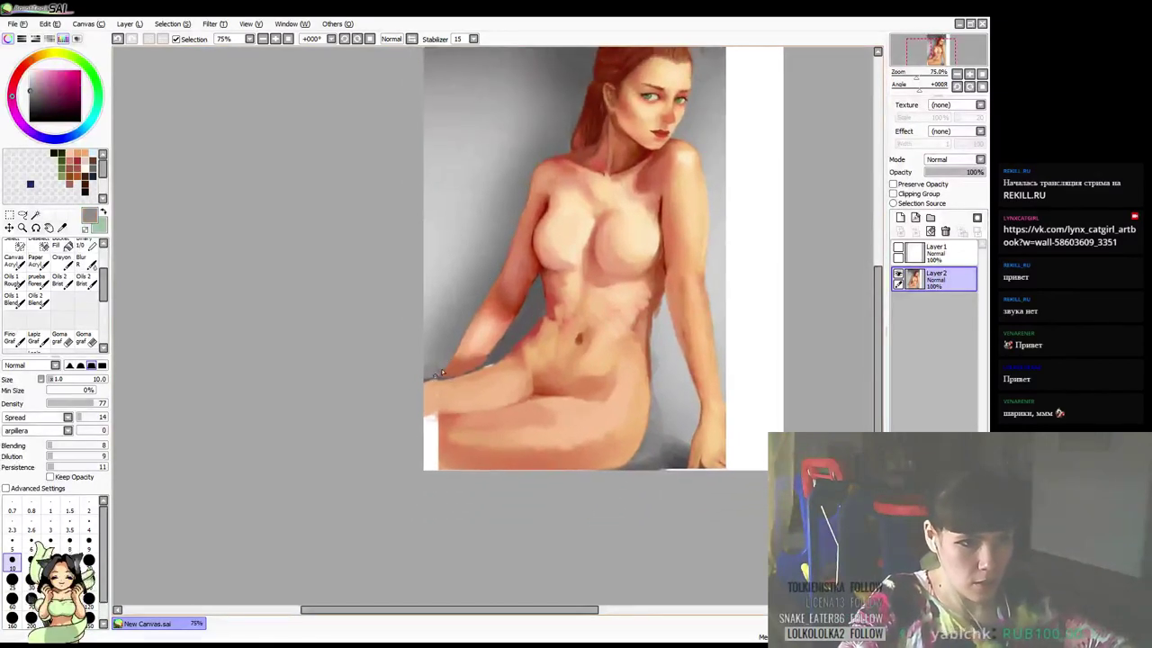
alt+click(488, 363)
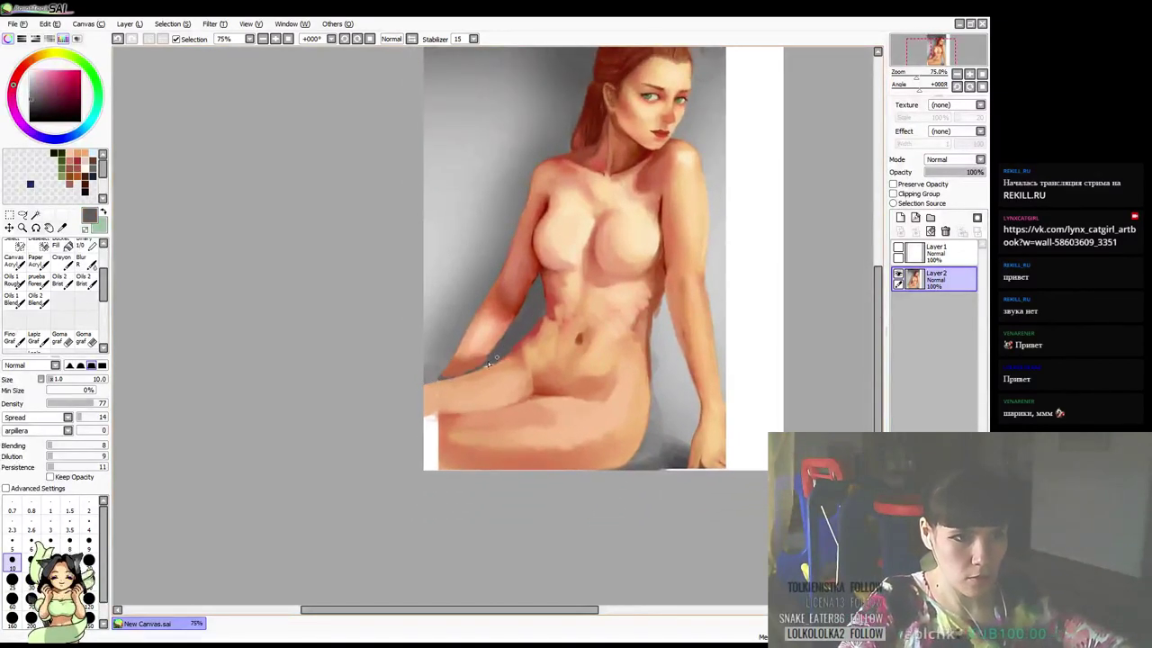
drag(497, 325, 490, 327)
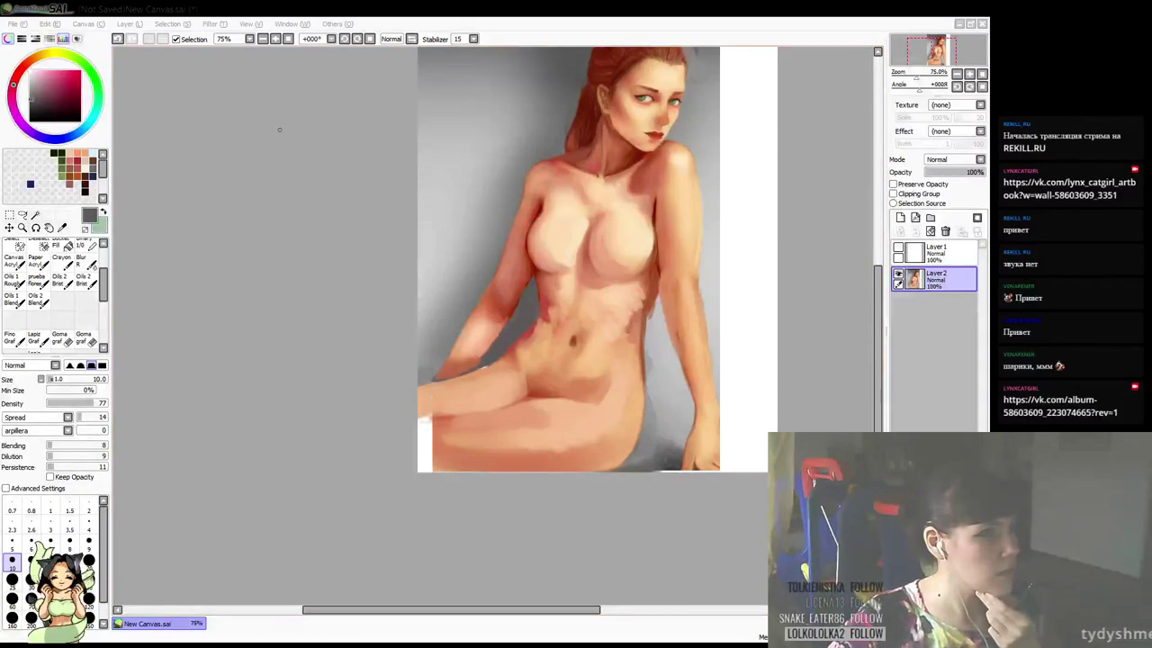
click(525, 34)
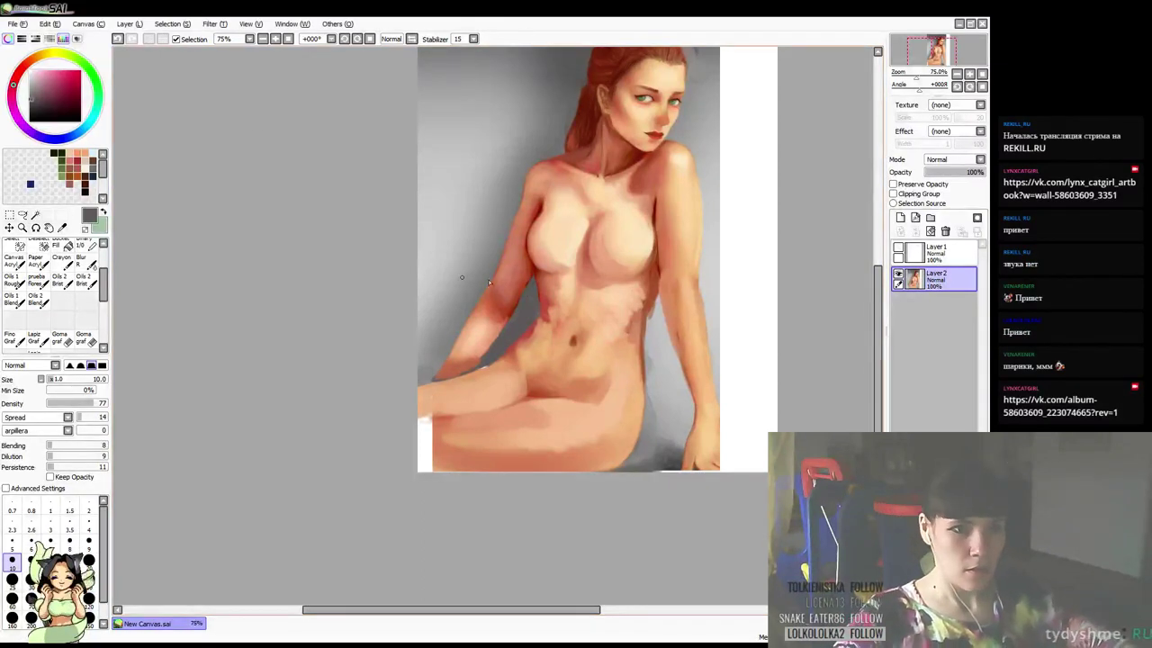
drag(548, 307, 540, 299)
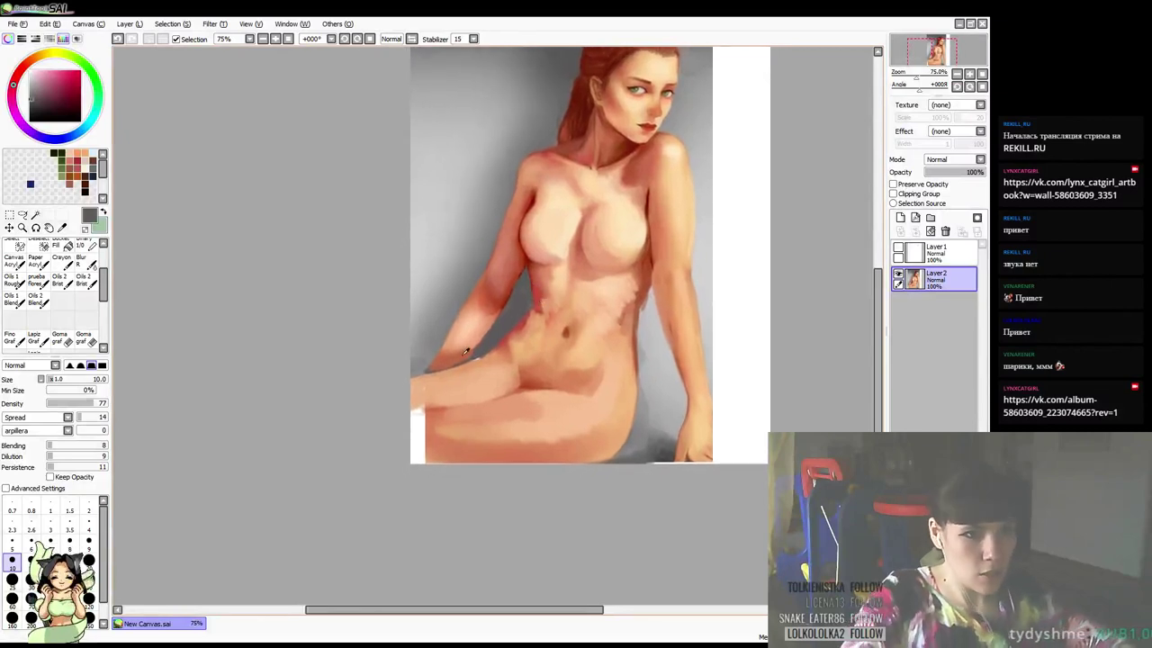
drag(416, 381, 429, 375)
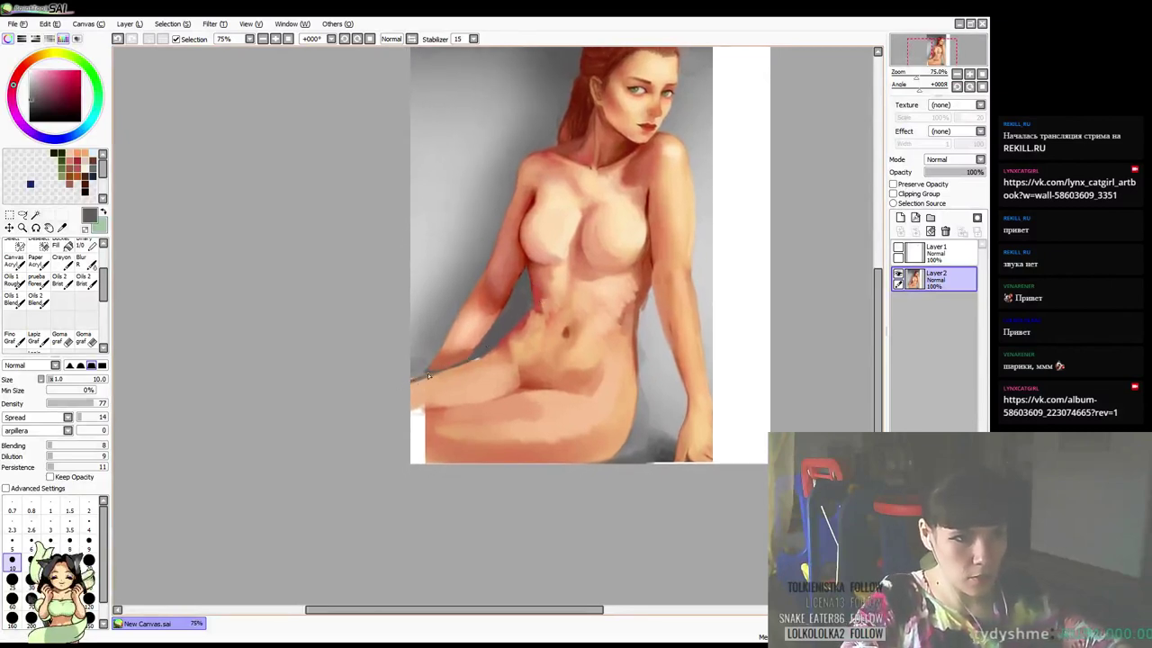
Restore the unmirrored view and define the crease between hip and far thigh with sampled peach and reddish brown tones
key(h)
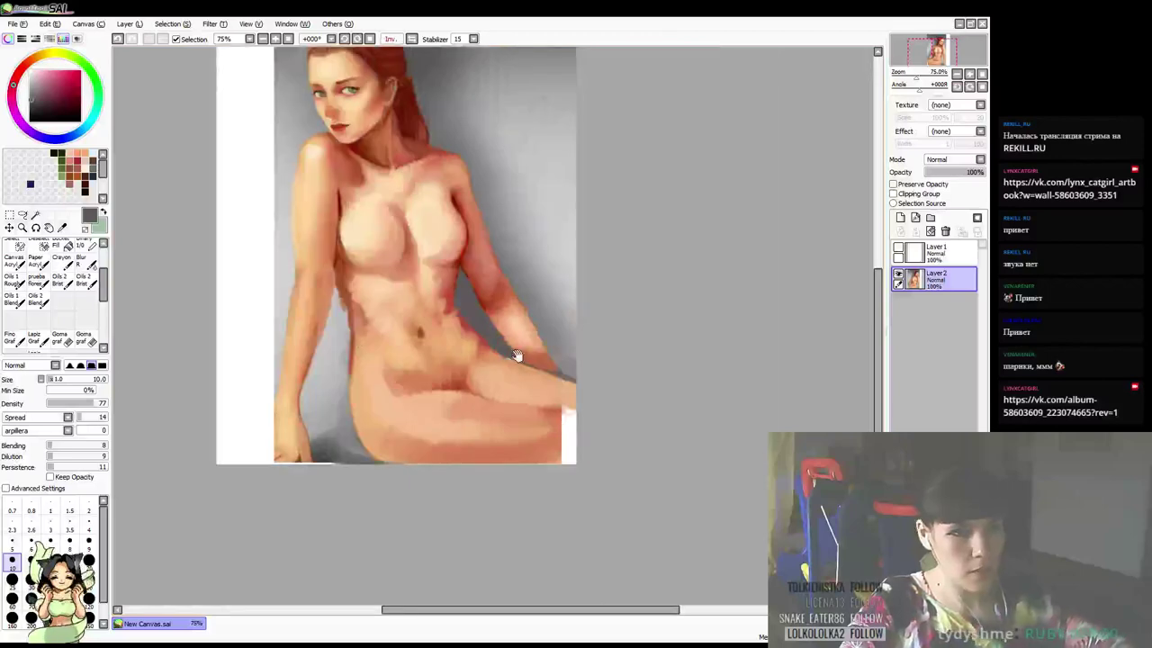
alt+click(500, 362)
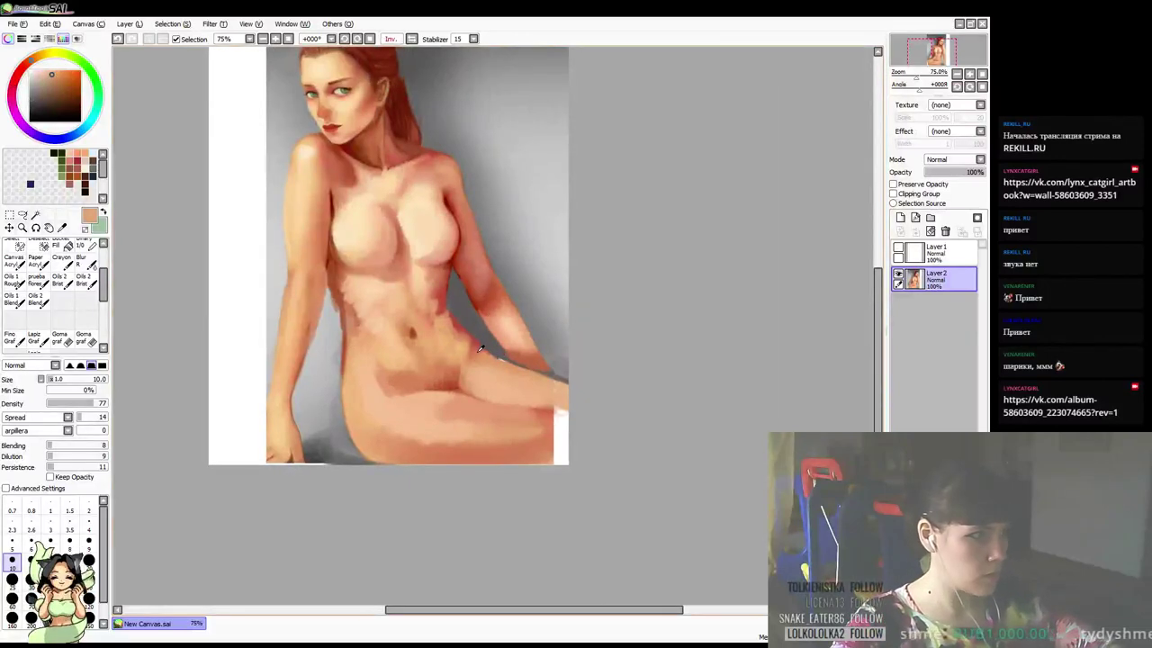
alt+click(473, 338)
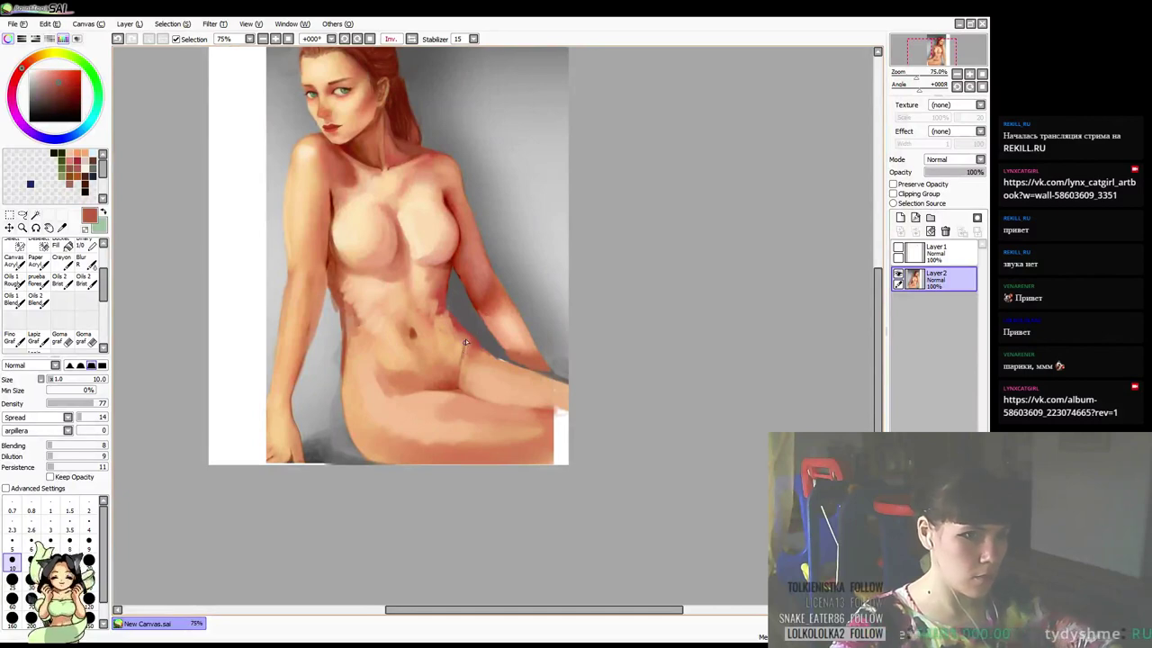
alt+click(459, 358)
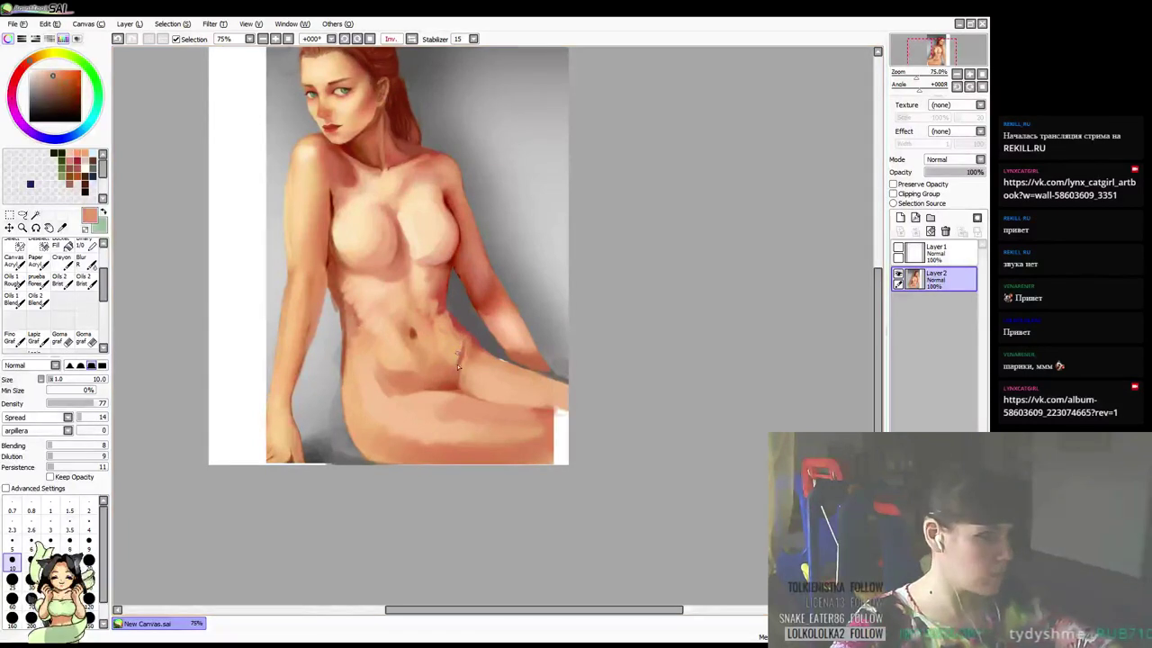
alt+click(444, 307)
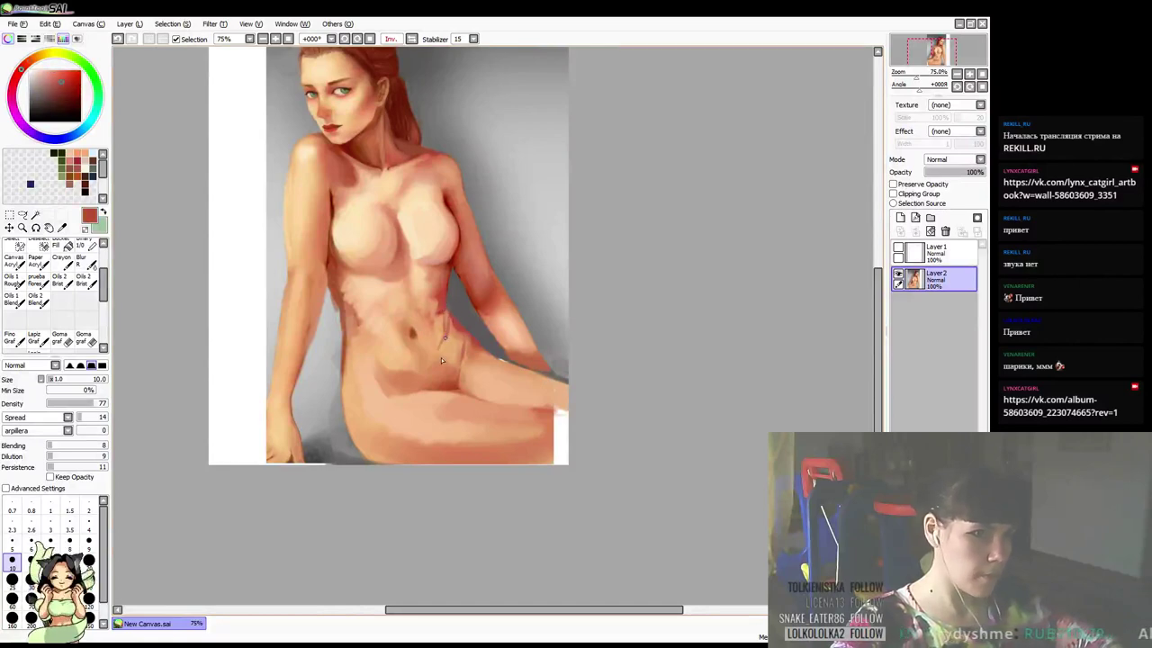
Set the brush size to 30 and shade the side of the lower abdomen with sampled reddish brown and light orange
key(bracketright)
key(bracketright)
key(bracketright)
key(bracketright)
drag(448, 325, 440, 363)
alt+click(438, 338)
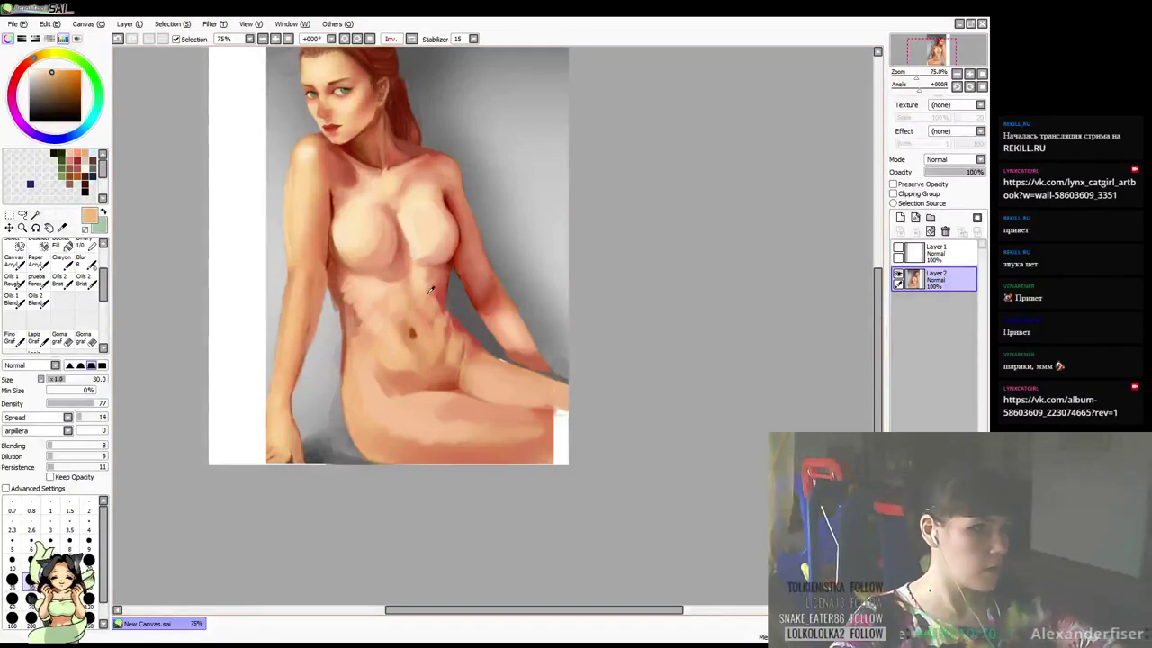
Blend the midriff and the area around the navel with sampled reddish brown and peach tones at brush size 30
alt+click(430, 294)
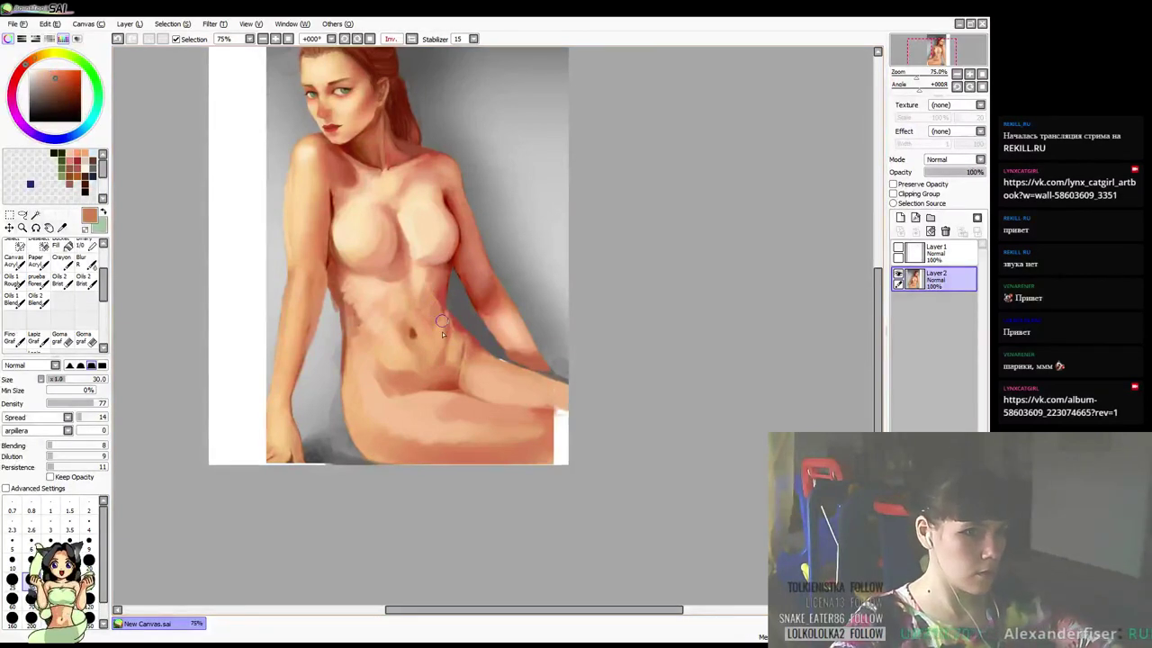
alt+click(425, 287)
alt+click(377, 318)
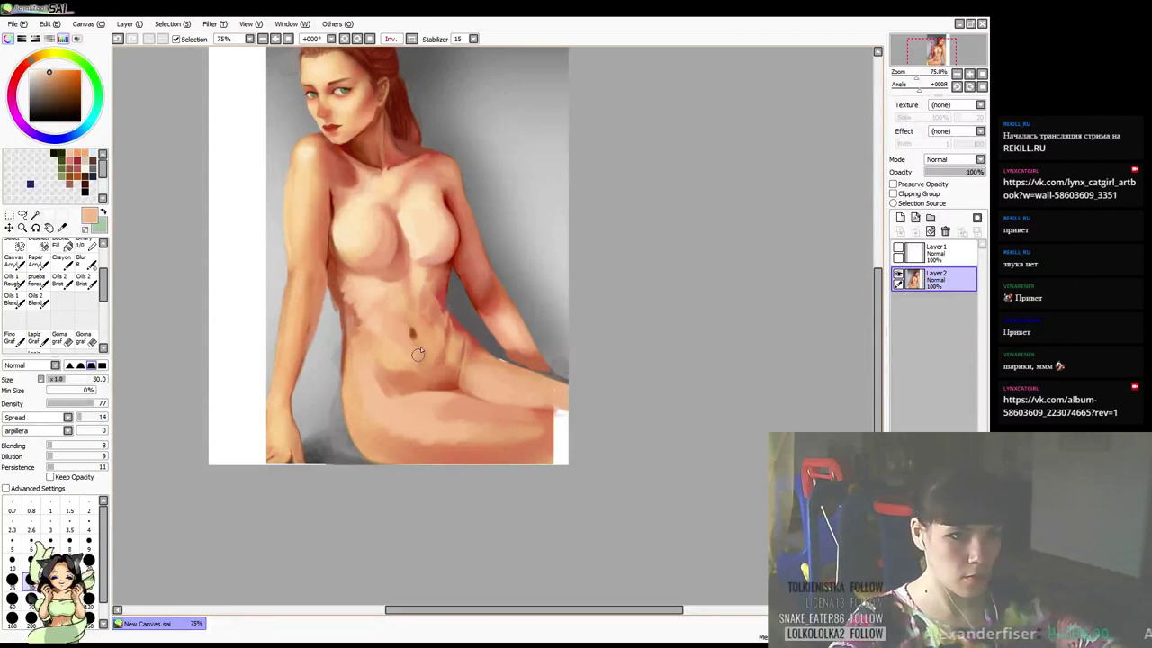
alt+click(387, 292)
alt+click(387, 292)
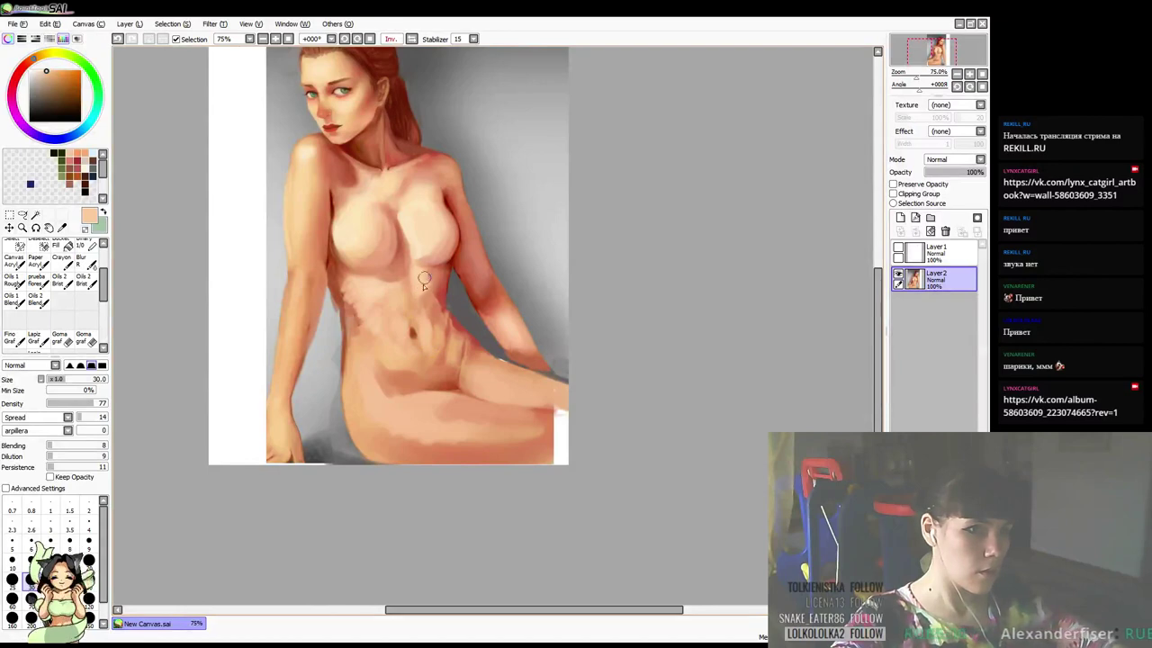
Shade both sides of the waist with sampled red and orange-peach tones
right_click(448, 293)
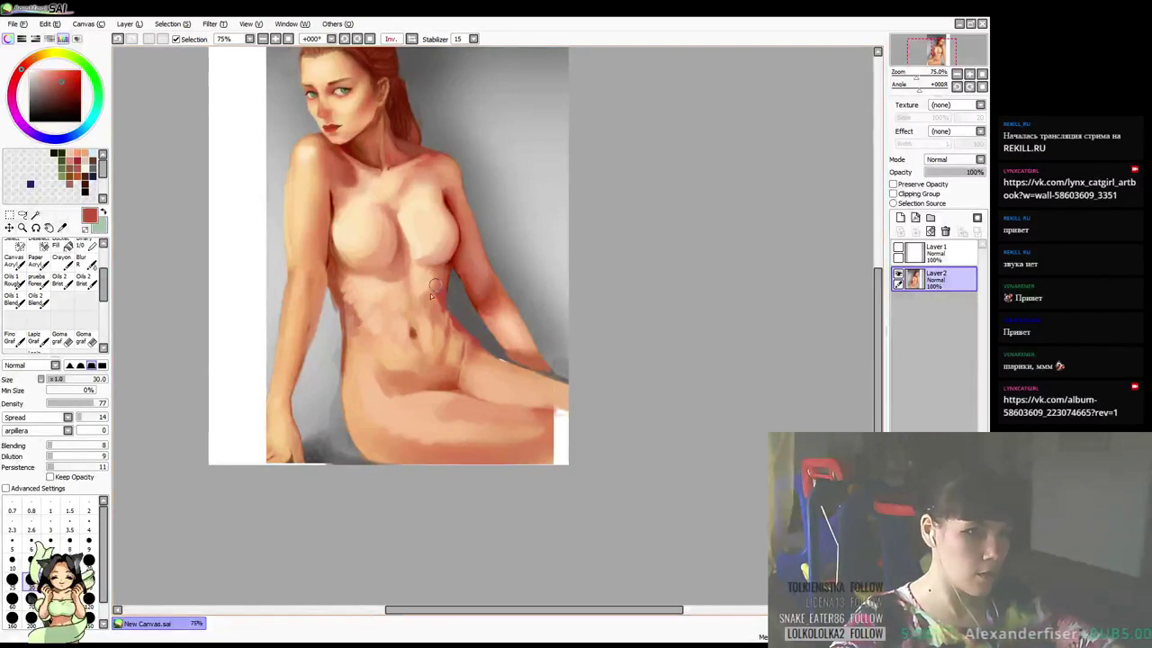
drag(435, 284, 429, 305)
right_click(427, 293)
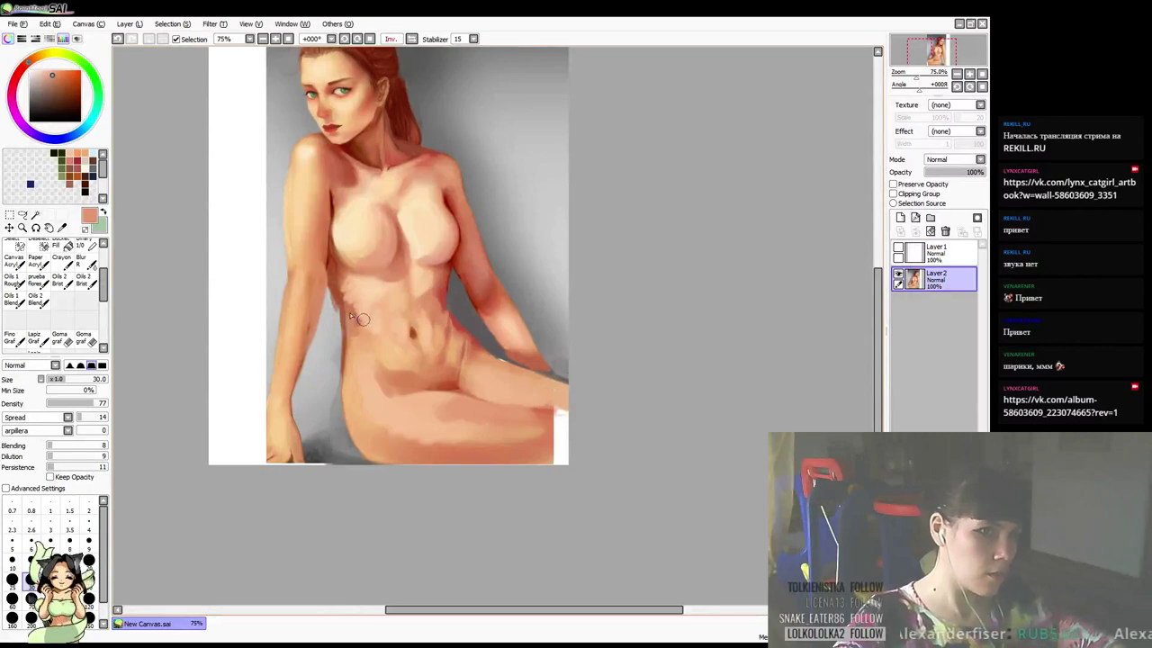
right_click(335, 282)
drag(342, 288, 361, 319)
right_click(350, 295)
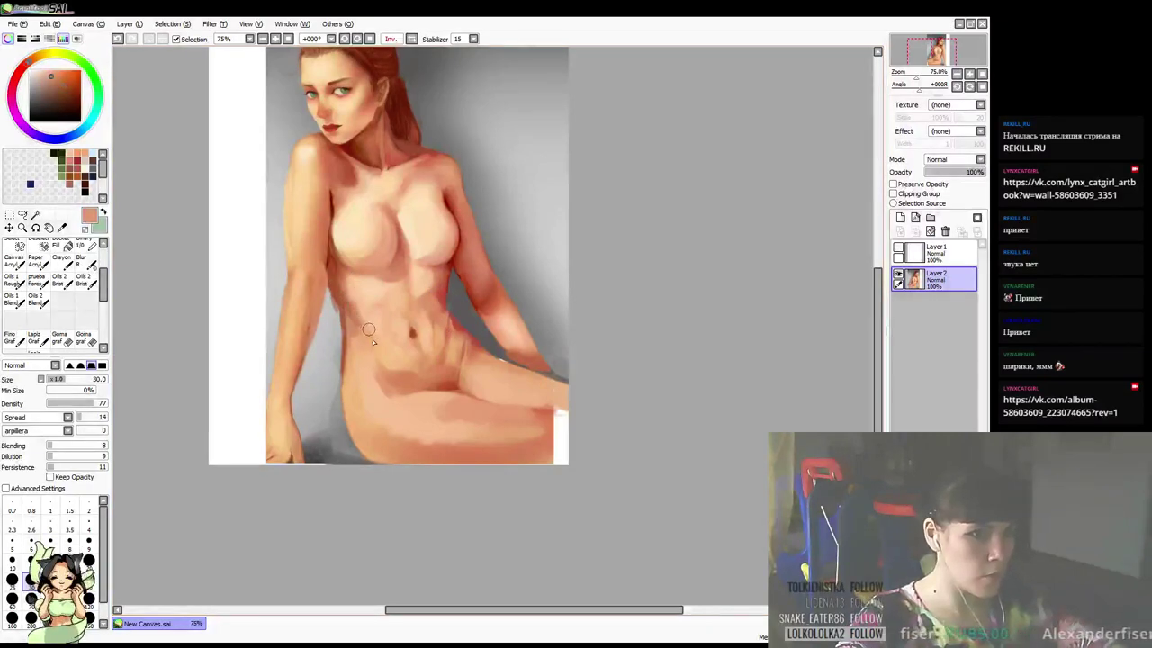
right_click(359, 320)
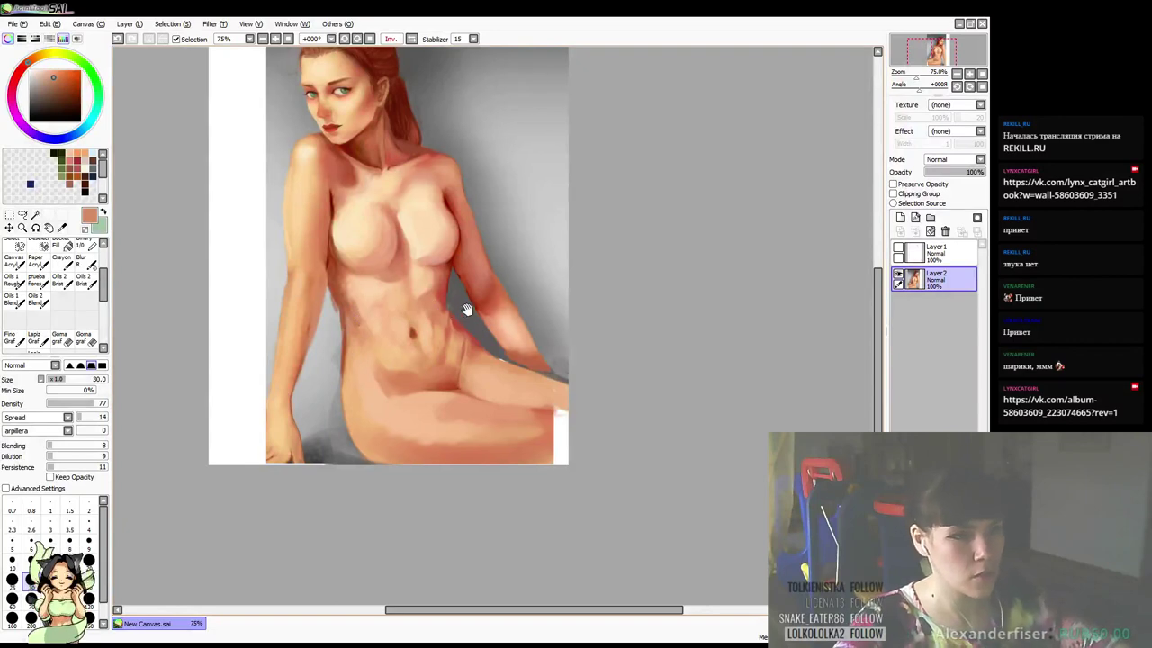
Reduce the brush size to 14 and refine the near side of the ribcage and waist with sampled reddish brown and peach
drag(467, 309, 455, 314)
key(bracketleft)
key(bracketleft)
key(bracketleft)
key(bracketleft)
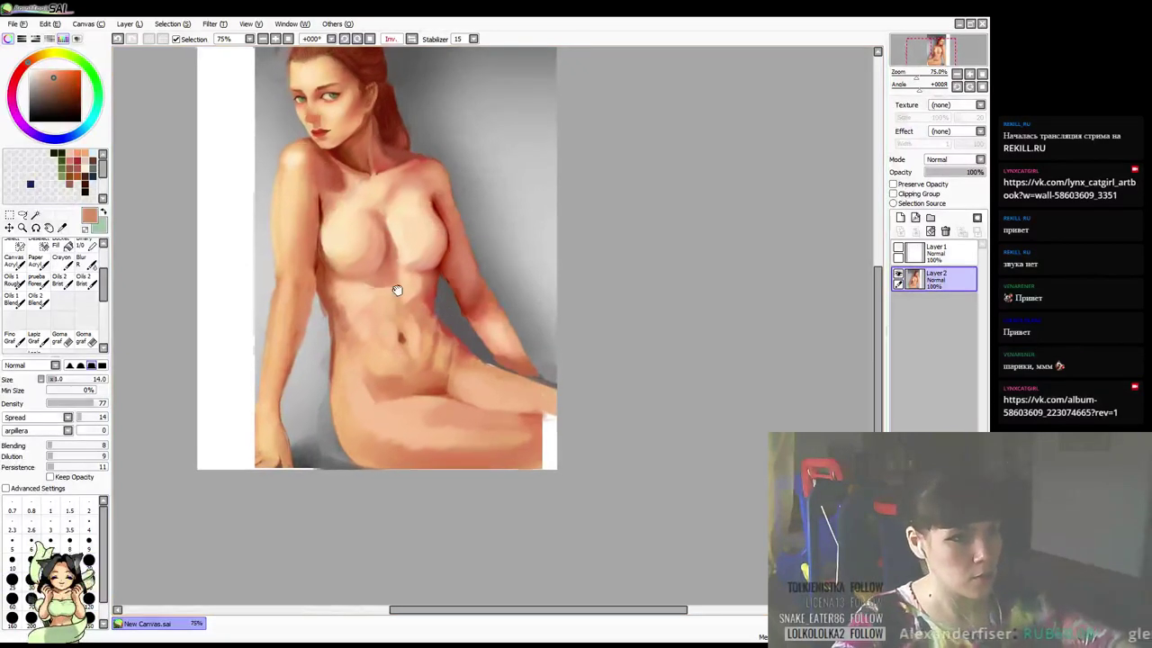
drag(396, 290, 394, 293)
alt+click(317, 310)
alt+click(325, 287)
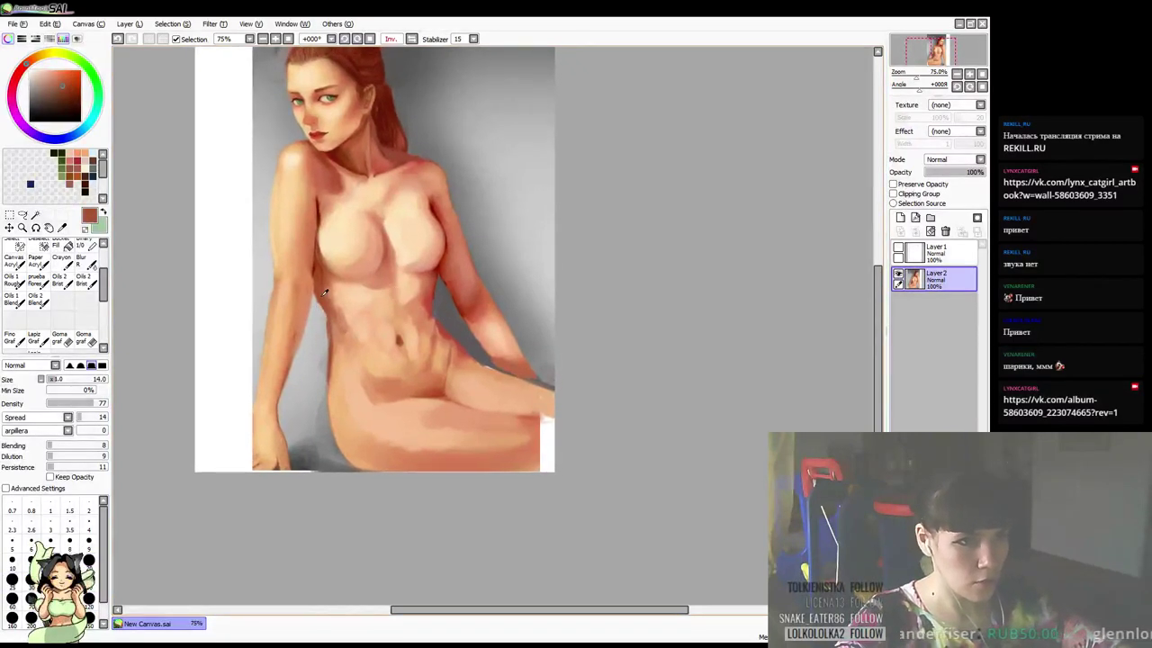
mouse_move(432, 264)
mouse_down()
mouse_move(450, 252)
mouse_move(425, 238)
mouse_up()
drag(300, 237, 304, 238)
alt+click(341, 277)
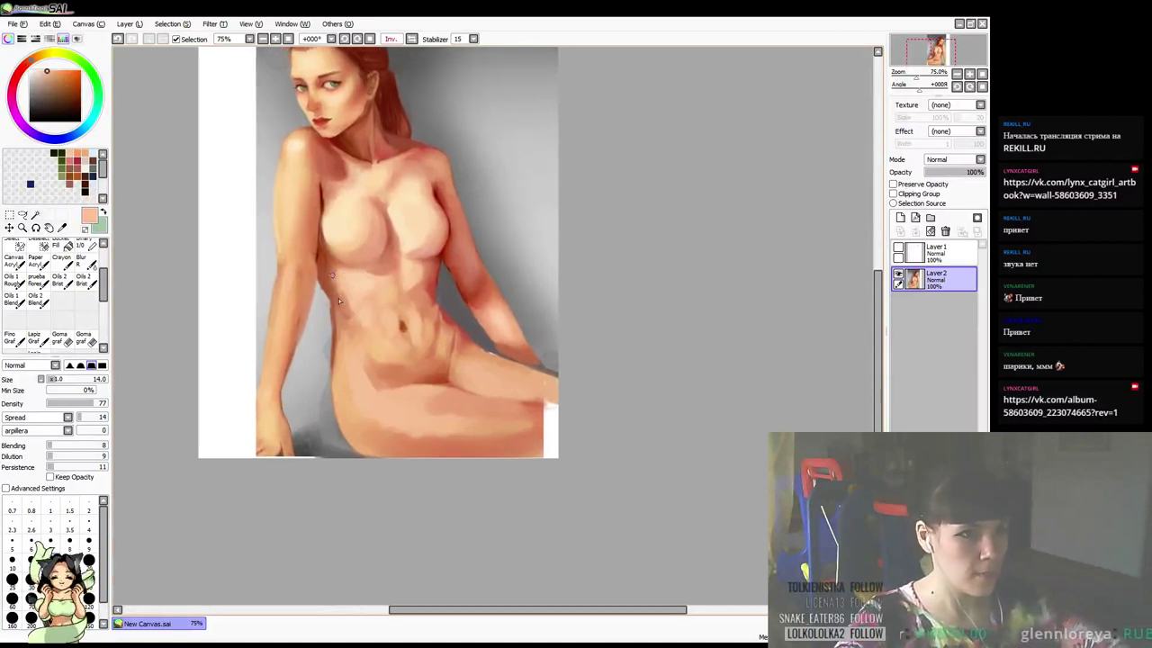
mouse_move(341, 293)
mouse_down()
mouse_move(341, 318)
mouse_move(399, 315)
mouse_move(349, 335)
mouse_move(351, 376)
mouse_up()
Set the brush size to 35 and lighten the near side of the abdomen and hip with sampled pale peach tones
key(bracketright)
key(bracketright)
key(bracketright)
alt+click(350, 303)
alt+click(353, 305)
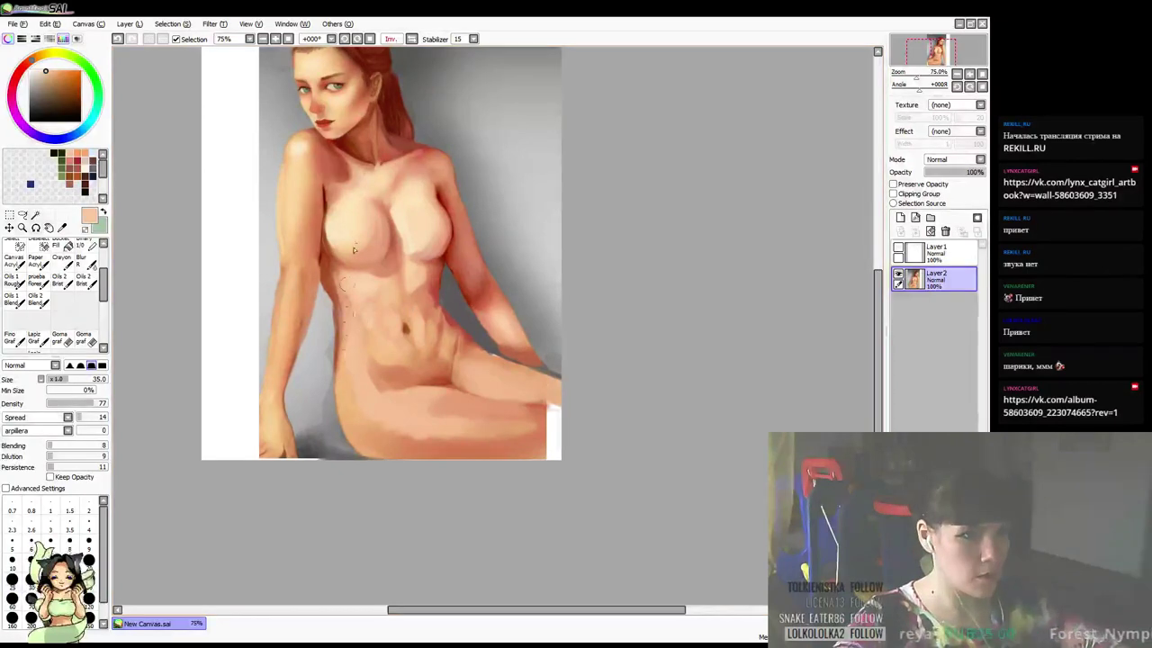
alt+click(415, 217)
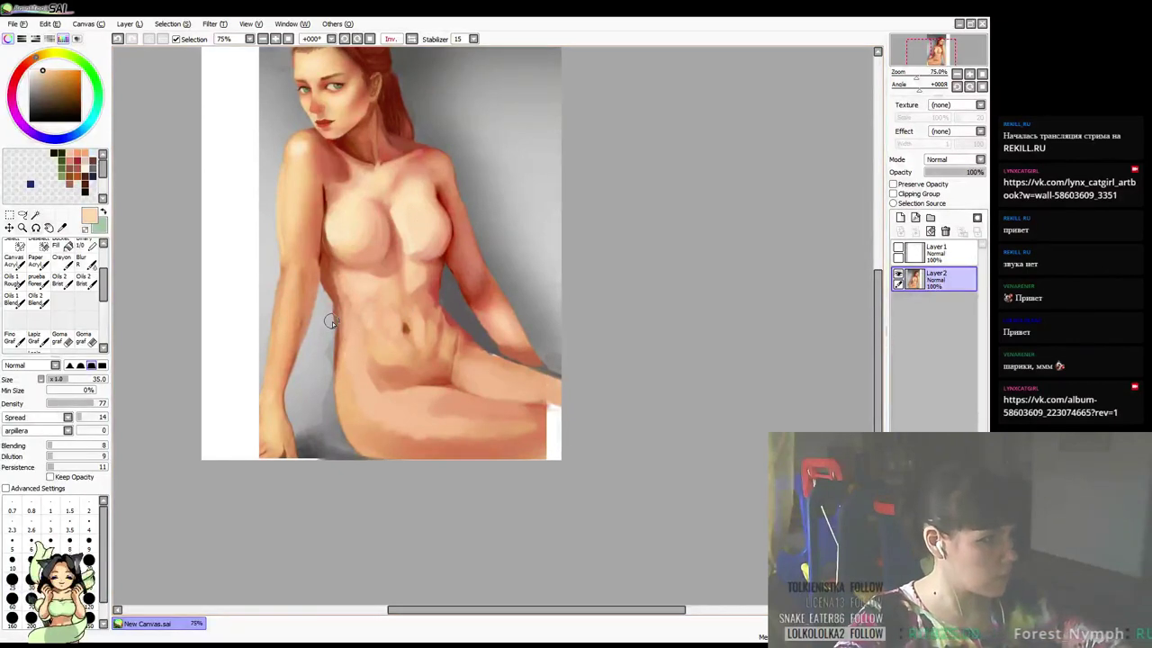
alt+click(374, 283)
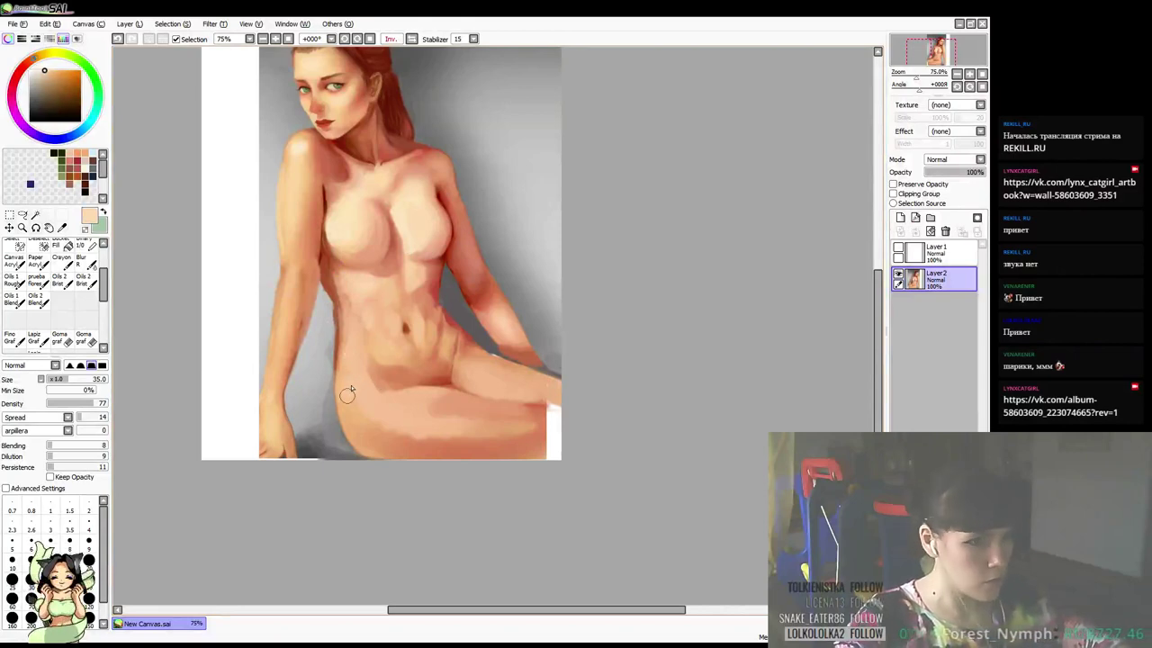
Repaint the background beside the near hip with sampled greys and refine the hip's contour with sampled peach, reddish brown and orange tones
alt+click(325, 401)
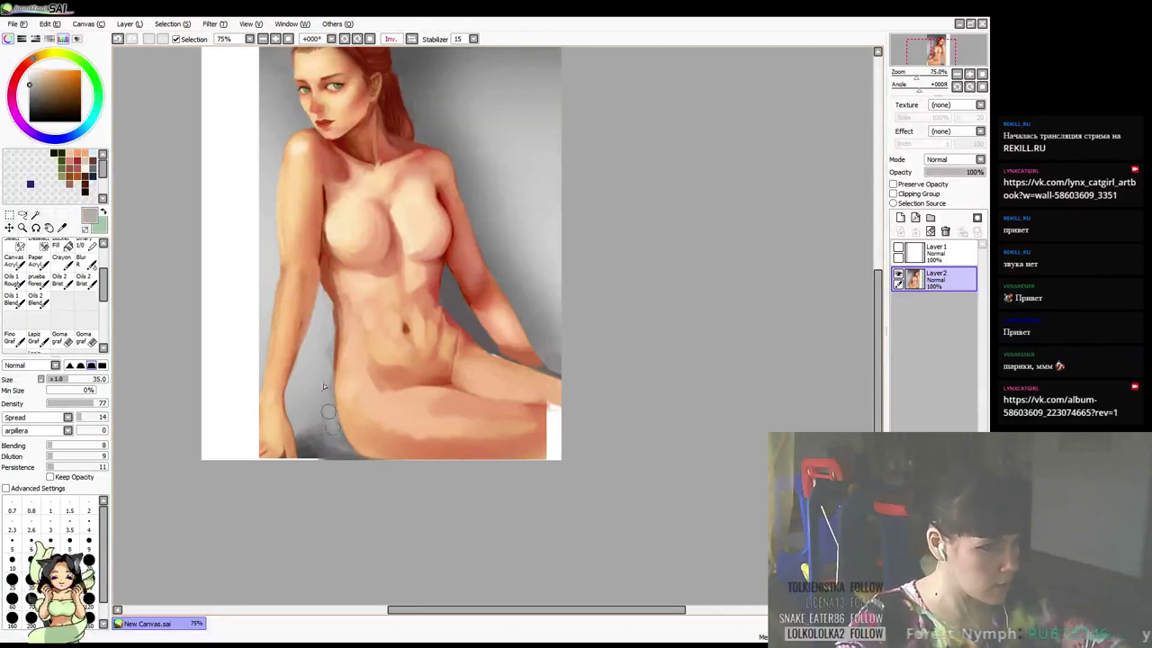
alt+click(326, 407)
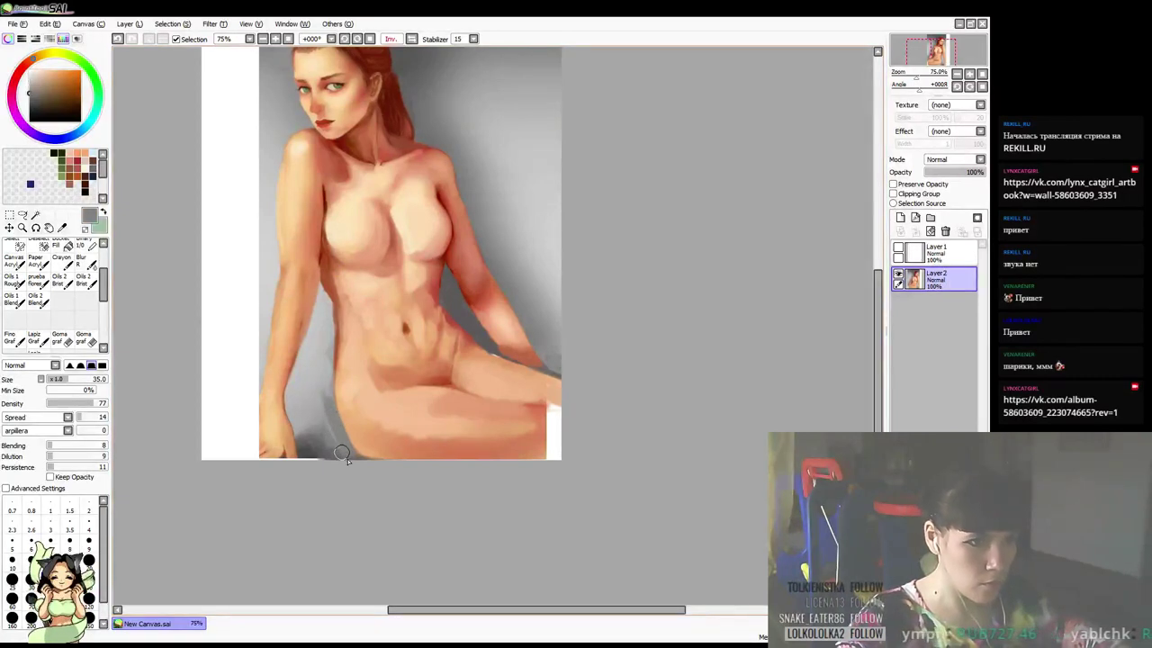
alt+click(342, 387)
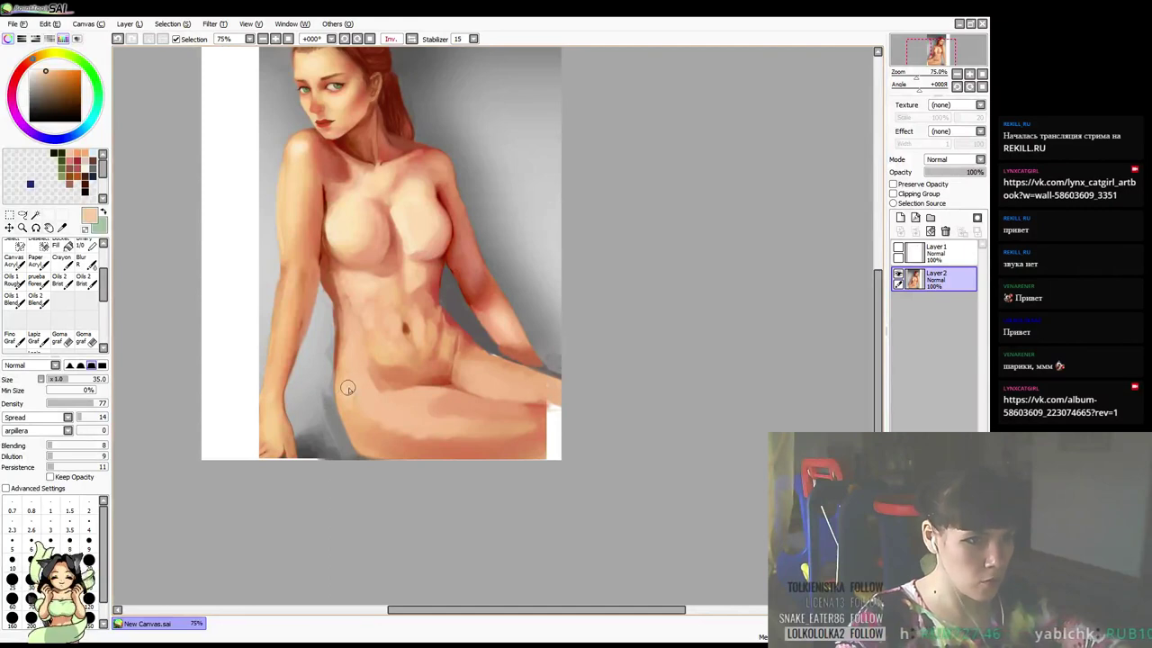
alt+click(351, 400)
alt+click(338, 341)
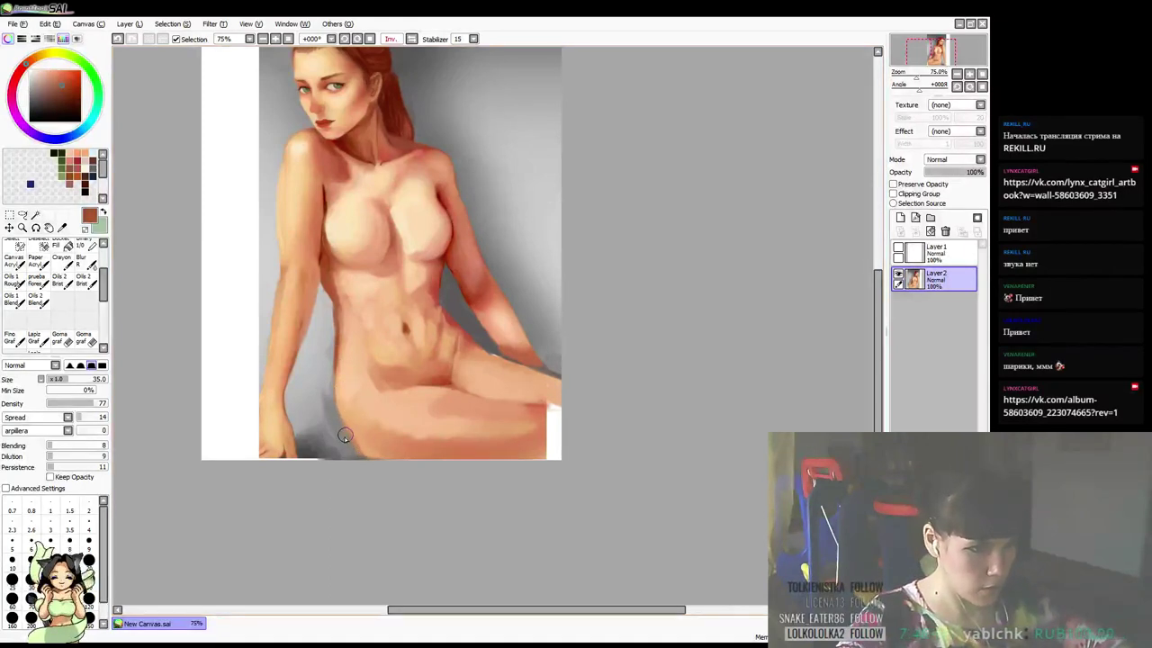
alt+click(353, 405)
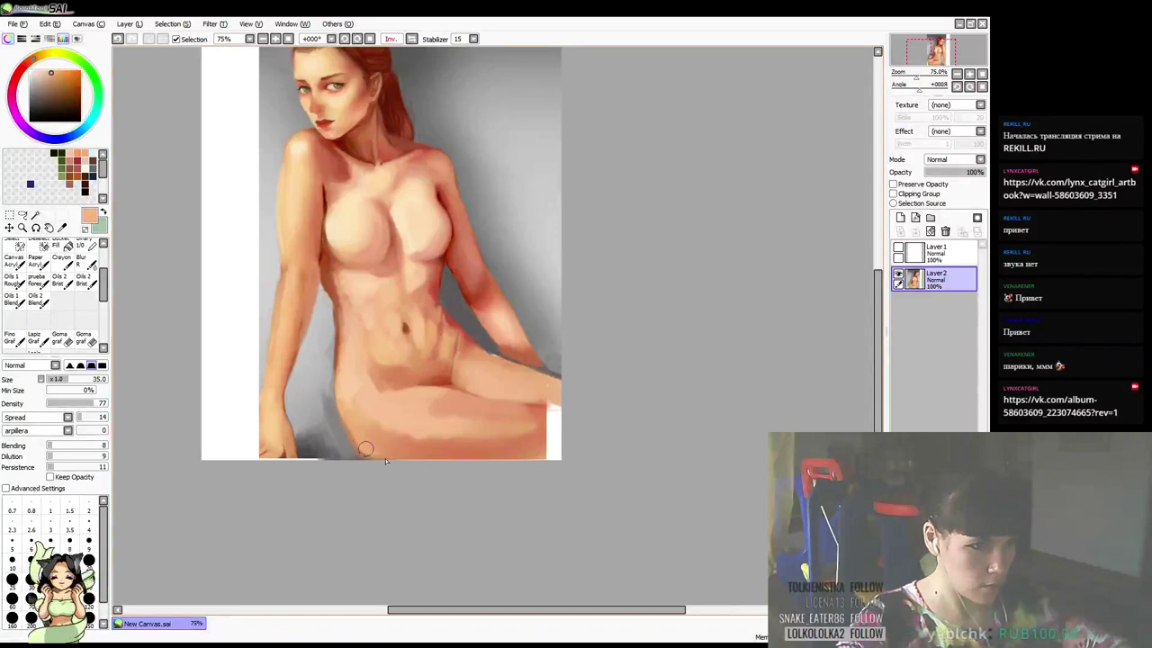
drag(376, 323, 369, 345)
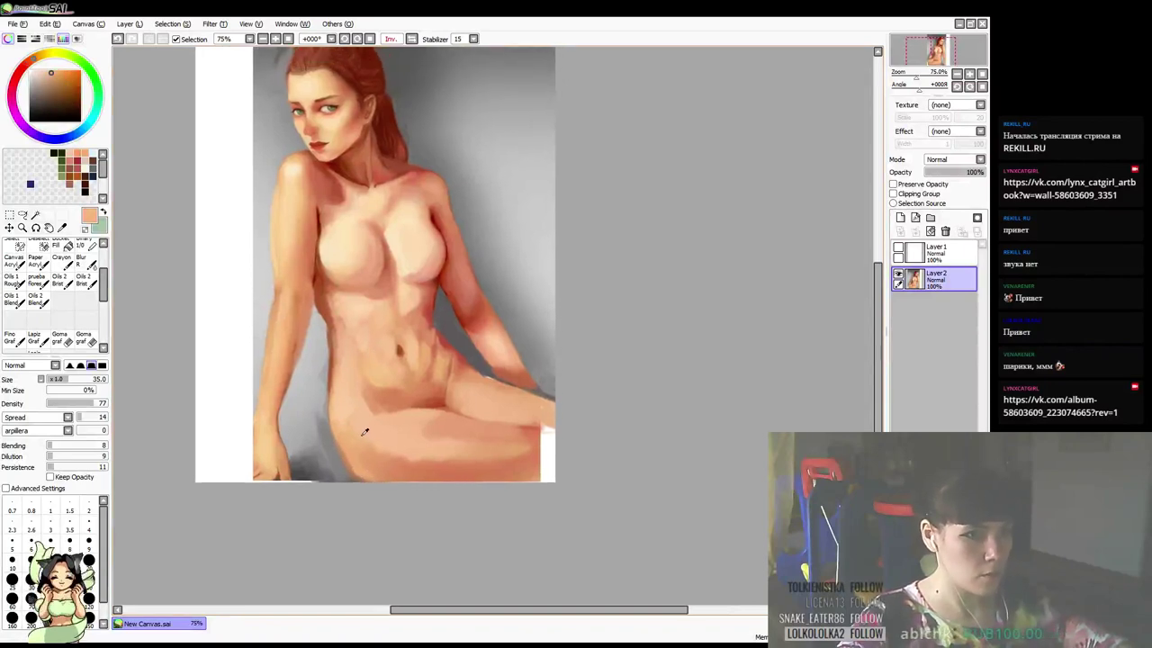
alt+click(370, 461)
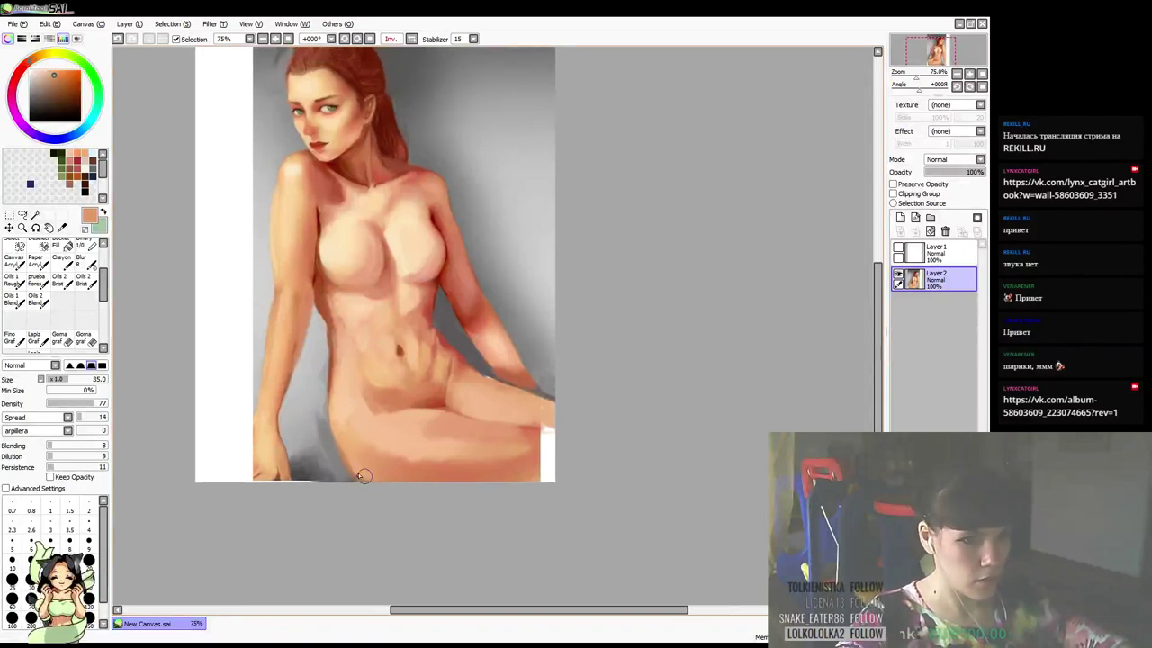
Extend both thighs over the unpainted white strip to the edge of the picture with sampled orange and peach tones
drag(355, 394, 355, 431)
alt+click(506, 469)
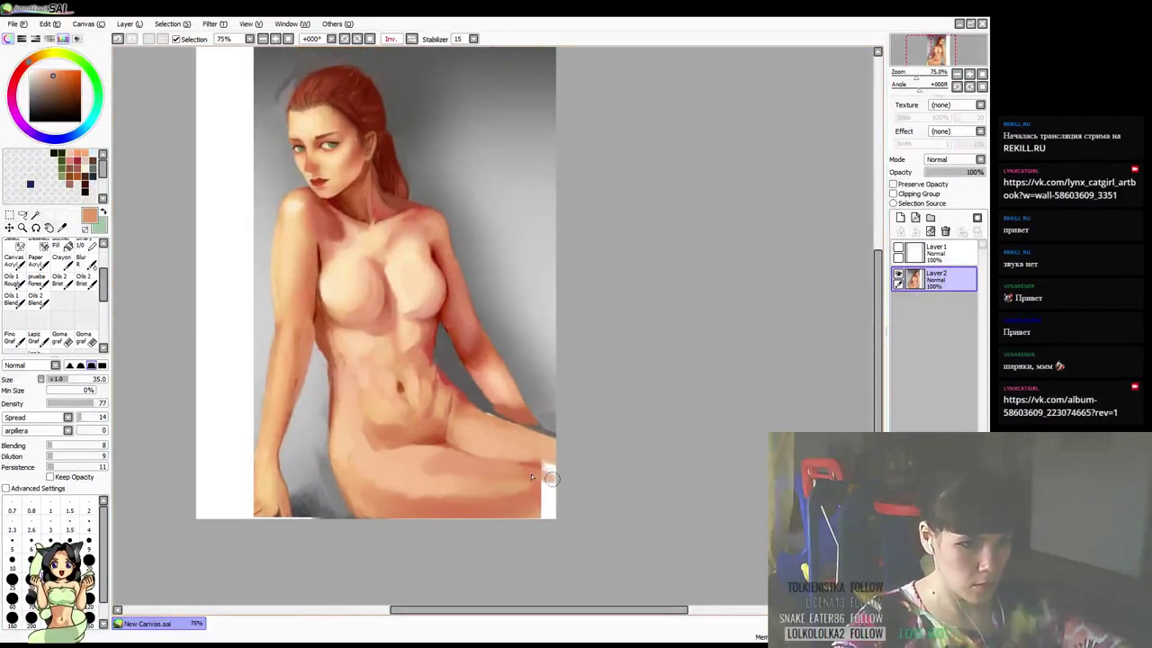
alt+click(490, 462)
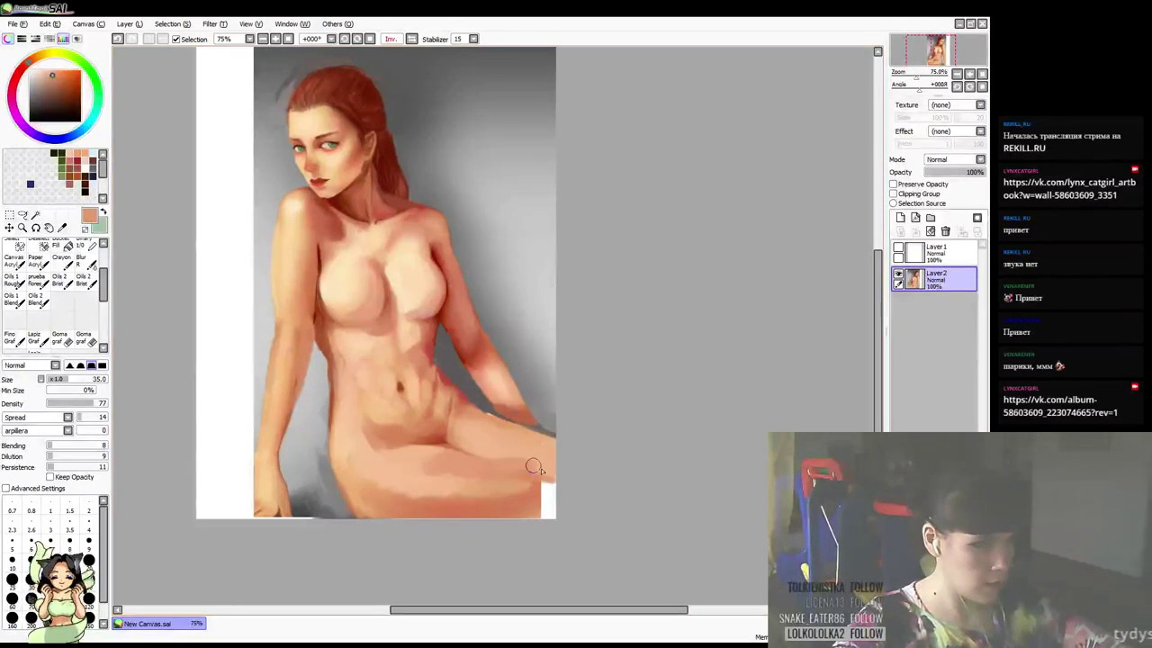
alt+click(419, 487)
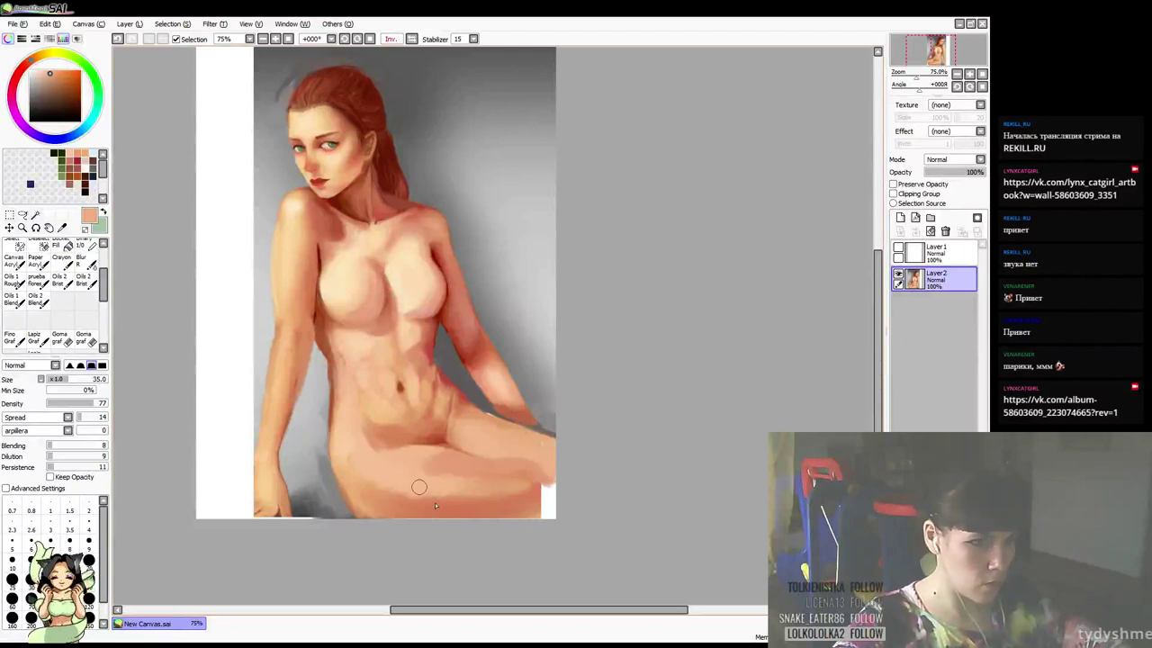
alt+click(422, 461)
mouse_move(386, 492)
mouse_down()
mouse_move(454, 507)
mouse_move(468, 496)
mouse_move(498, 513)
mouse_move(508, 500)
mouse_move(552, 511)
mouse_move(550, 490)
mouse_move(558, 512)
mouse_move(534, 518)
mouse_move(508, 500)
mouse_move(537, 482)
mouse_up()
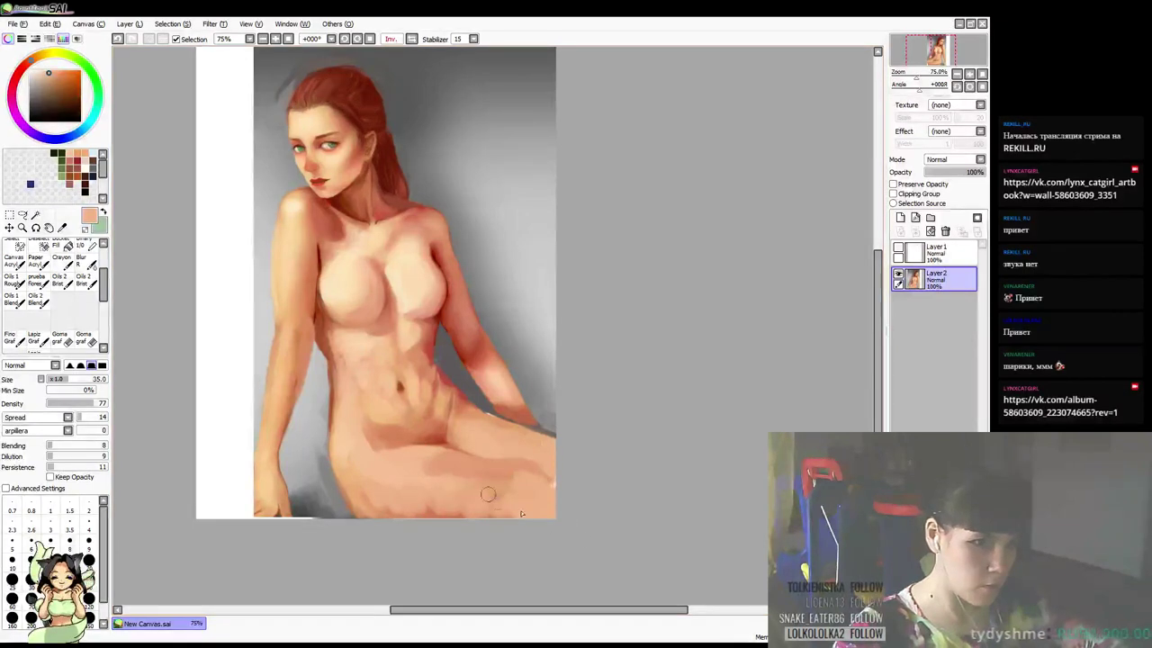
Model the upper surface of the near thigh with sampled peach and darker orange tones
alt+click(465, 468)
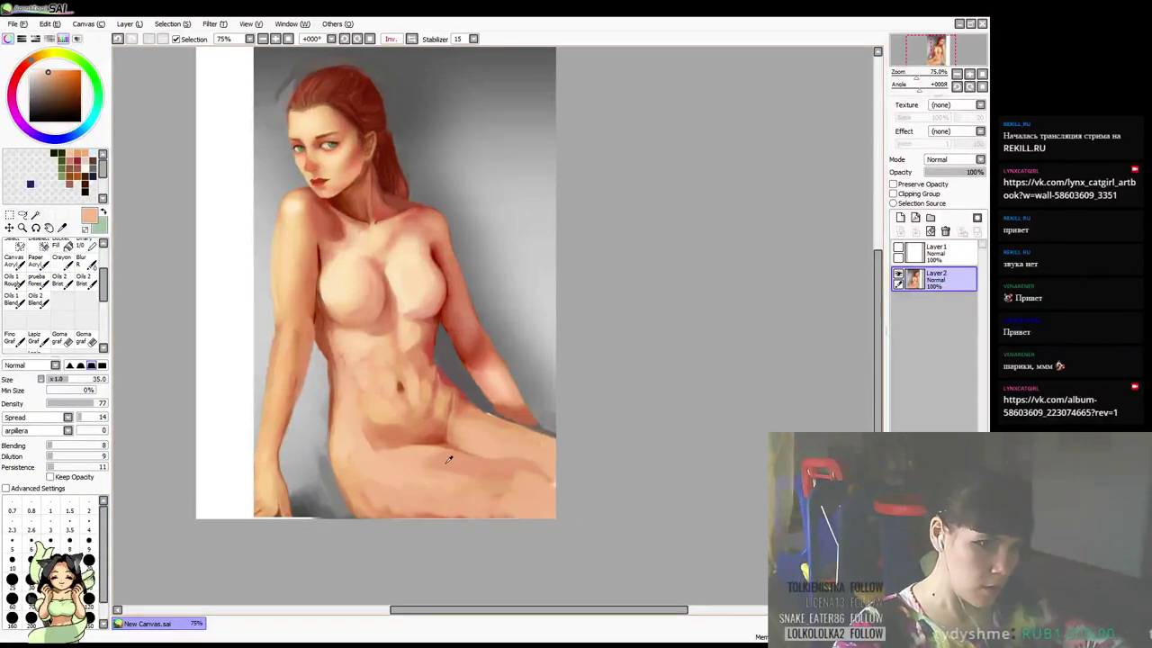
alt+click(447, 460)
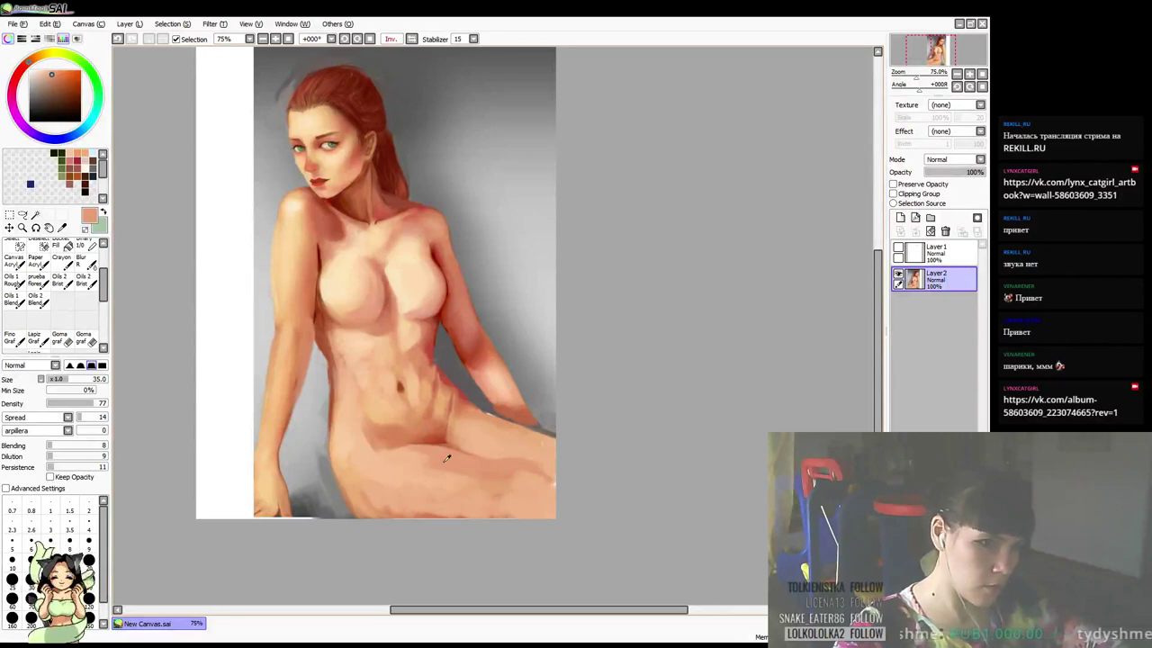
alt+click(415, 461)
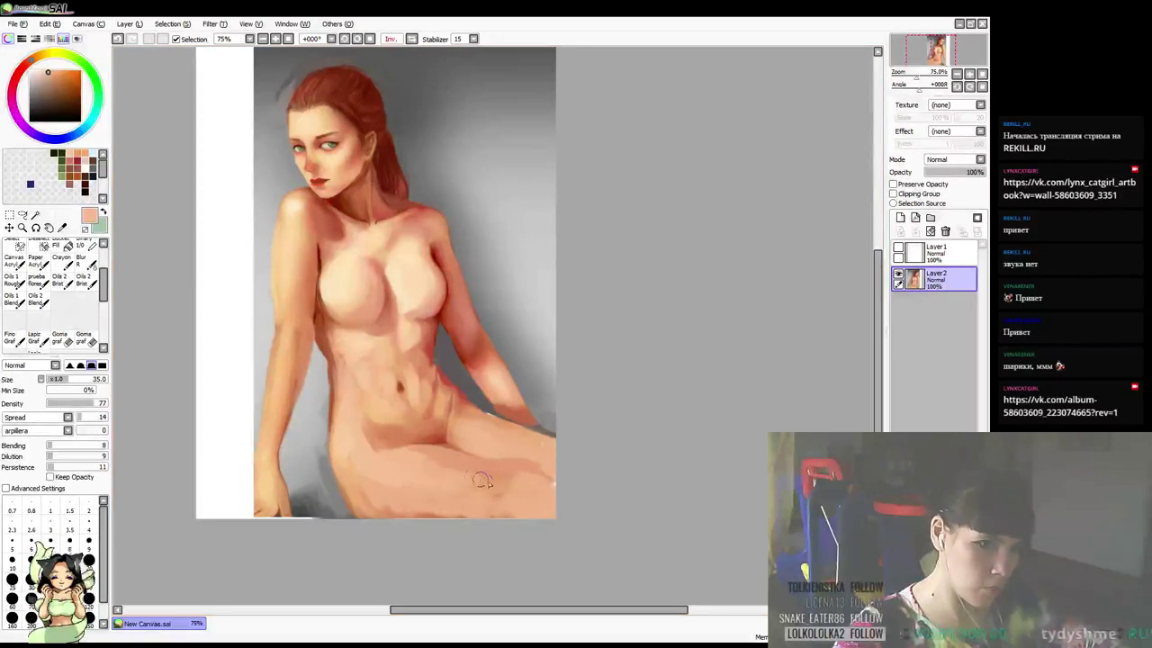
alt+click(511, 466)
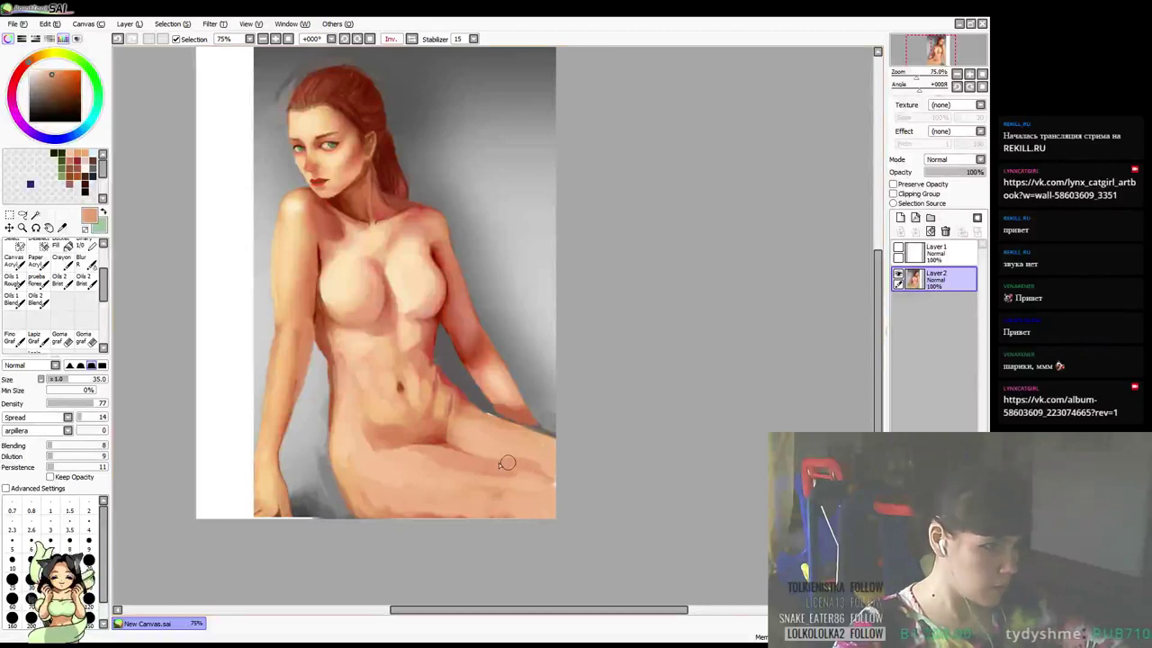
Reduce the brush size to 12 and refine the far thigh where it meets the near thigh with sampled peach
key(bracketleft)
key(bracketleft)
key(bracketleft)
key(bracketleft)
key(bracketleft)
key(bracketleft)
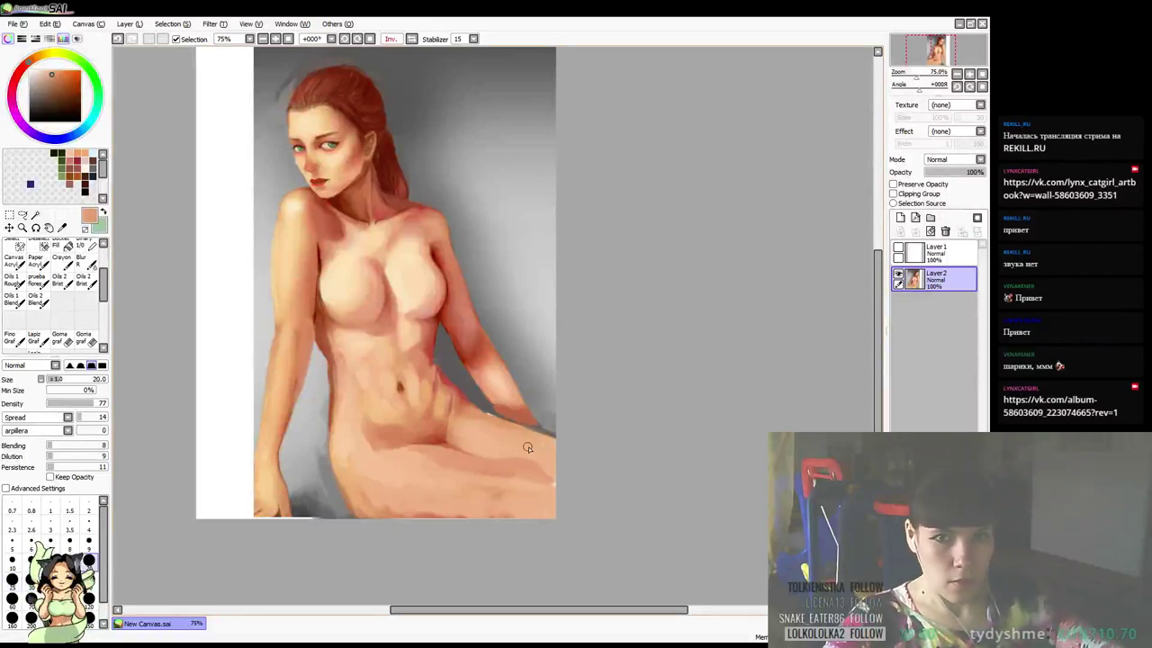
drag(525, 450, 523, 449)
alt+click(512, 444)
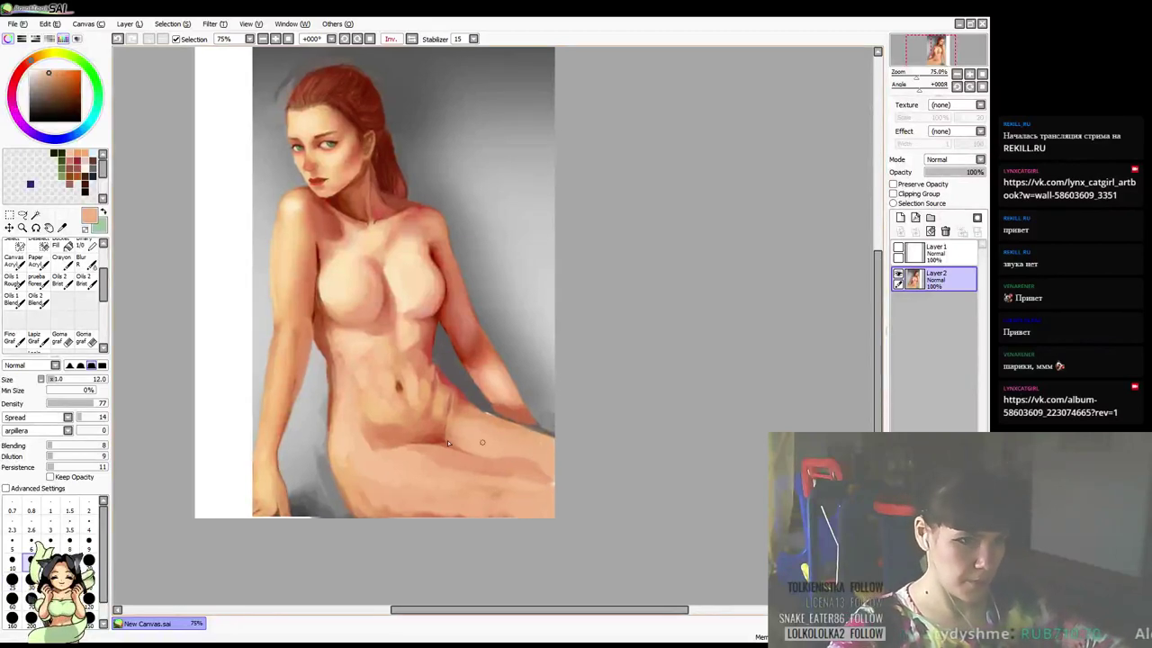
Define the crease between the lower abdomen and the thighs with sampled reddish brown, orange and peach tones
drag(471, 396, 469, 398)
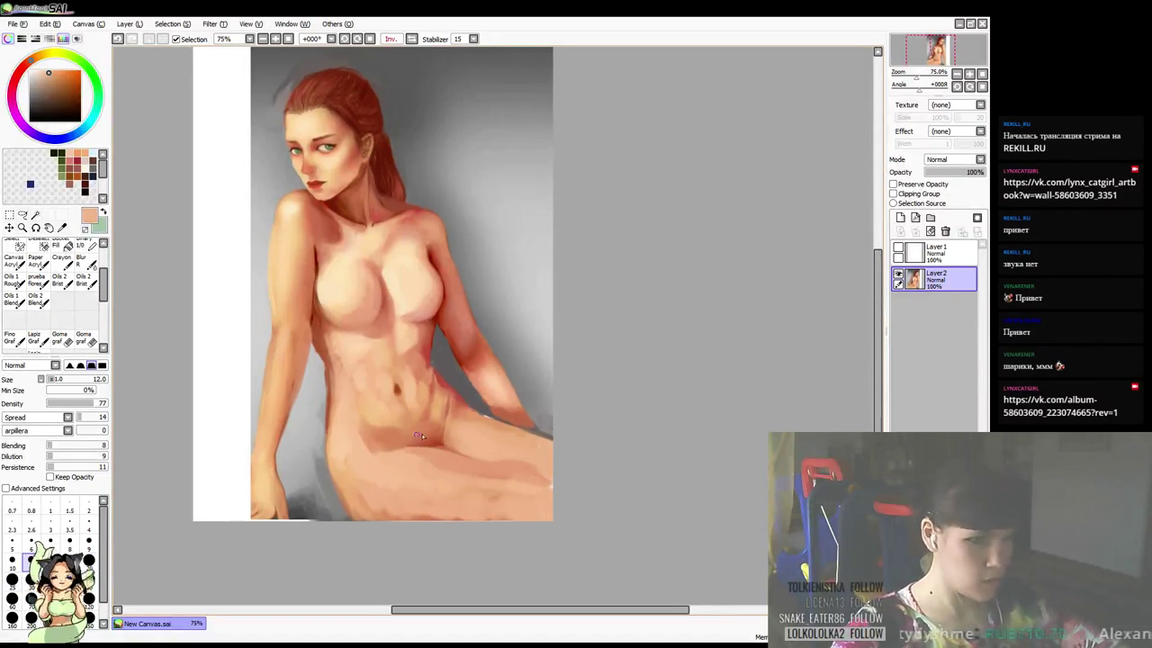
alt+click(435, 436)
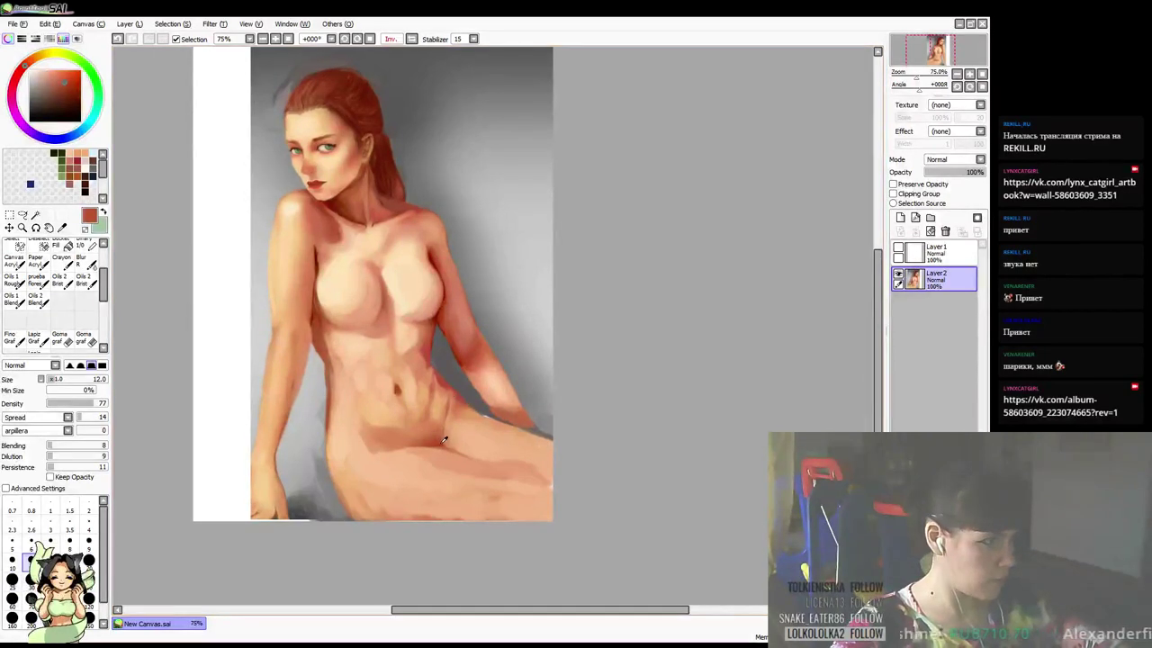
alt+click(454, 438)
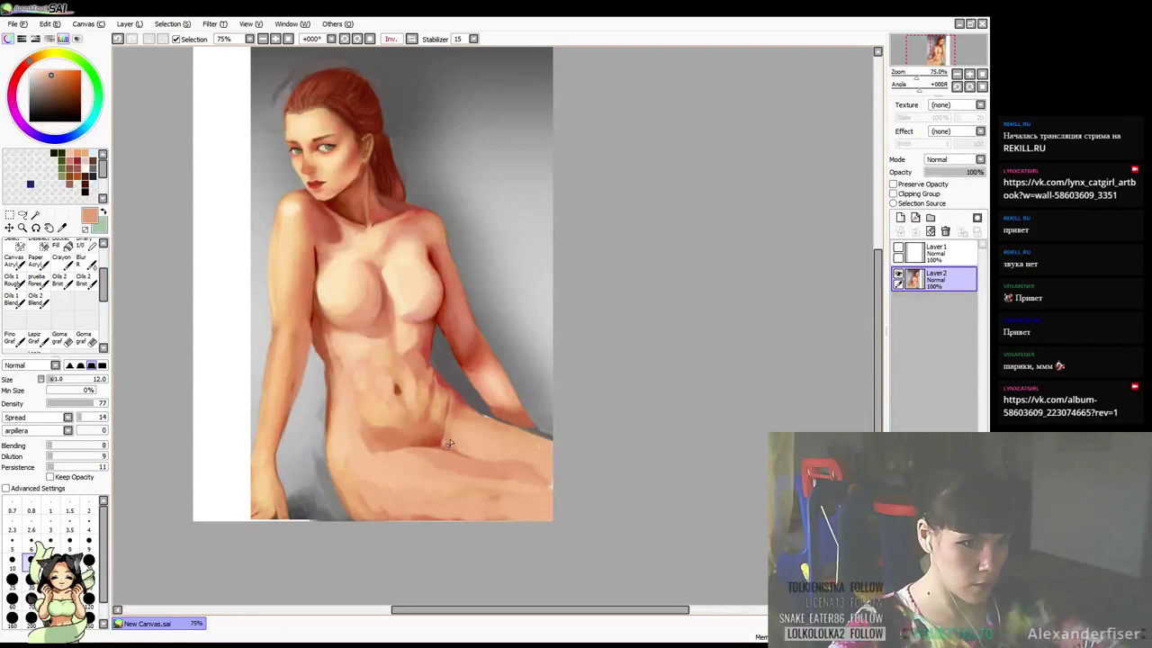
alt+click(453, 443)
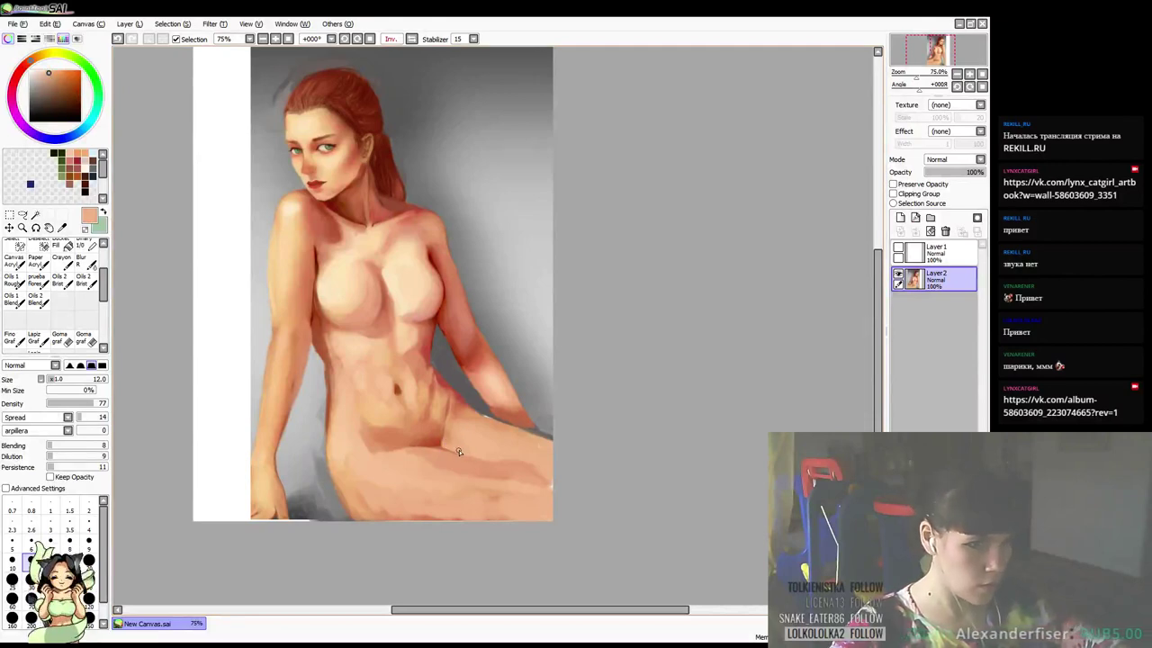
alt+click(431, 452)
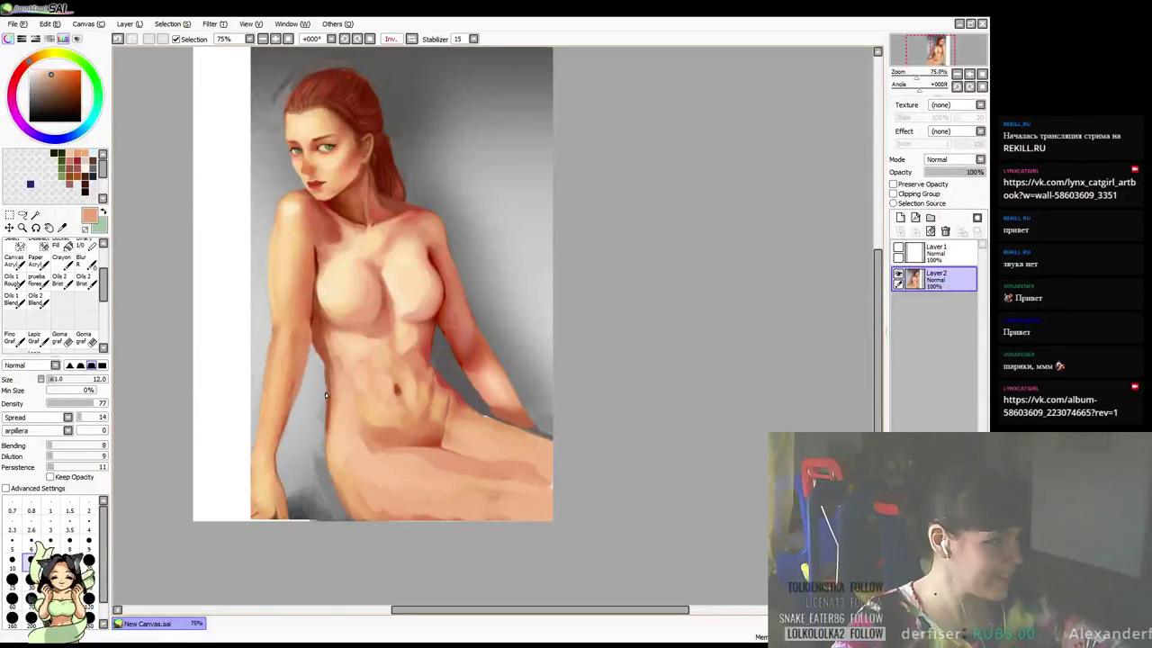
Refine the abdomen around the navel and the far arm with sampled peach and red tones
alt+click(396, 390)
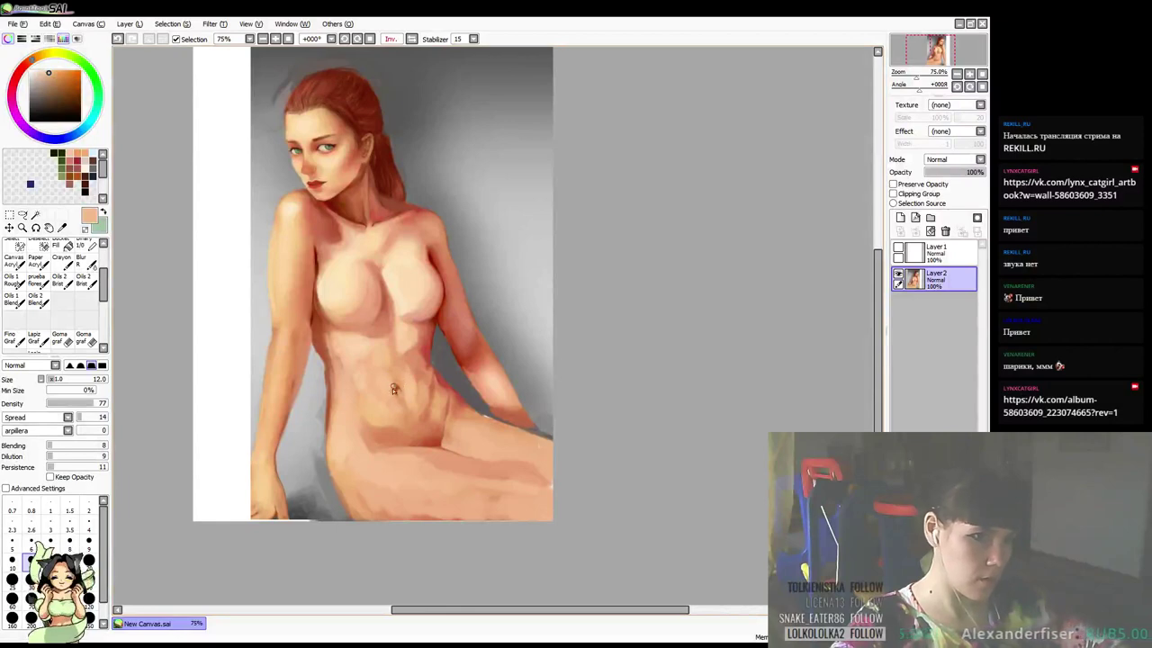
alt+click(413, 370)
alt+click(396, 389)
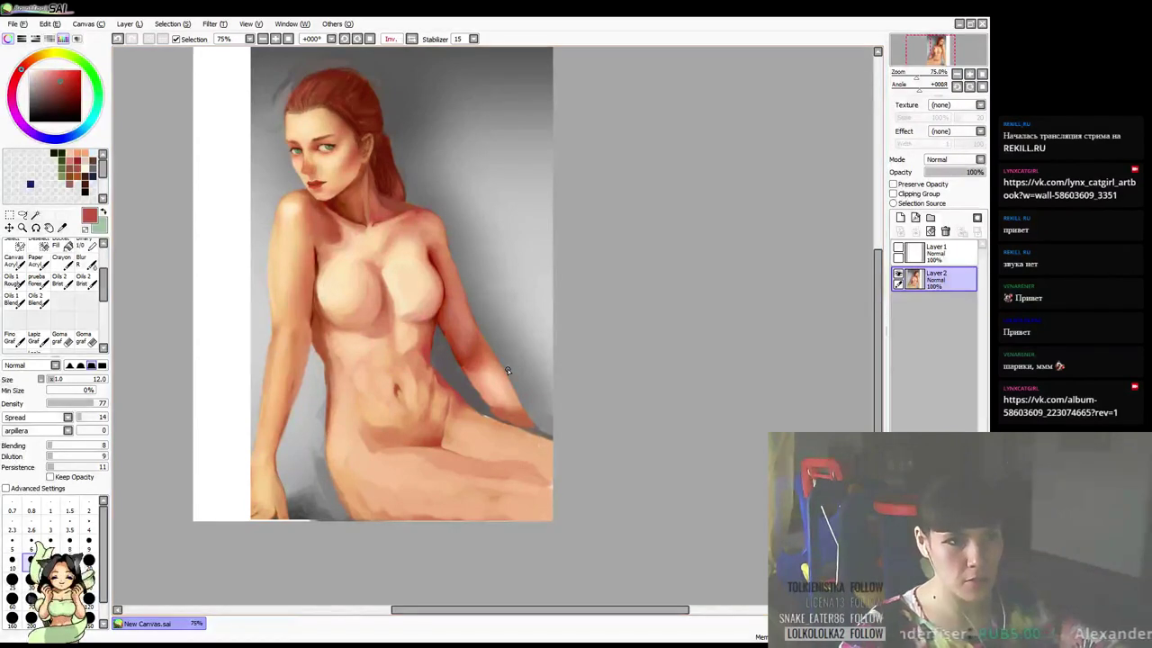
alt+click(448, 308)
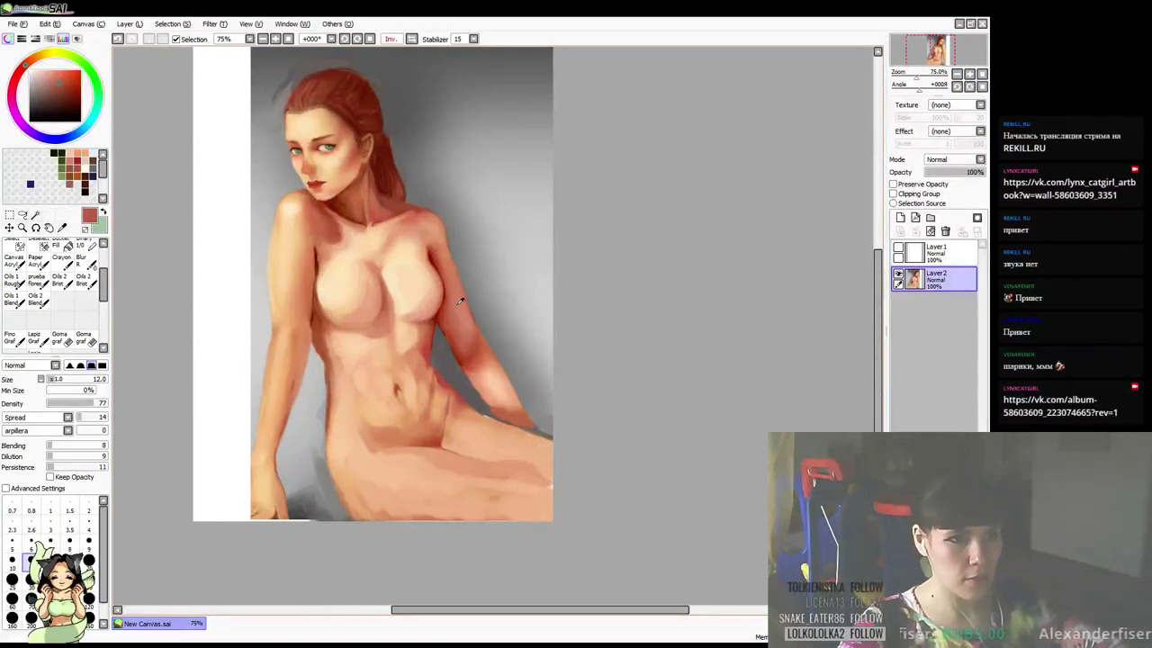
mouse_move(503, 344)
mouse_down()
mouse_move(498, 327)
mouse_move(483, 328)
mouse_move(528, 300)
mouse_move(545, 329)
mouse_move(532, 314)
mouse_move(531, 352)
mouse_up()
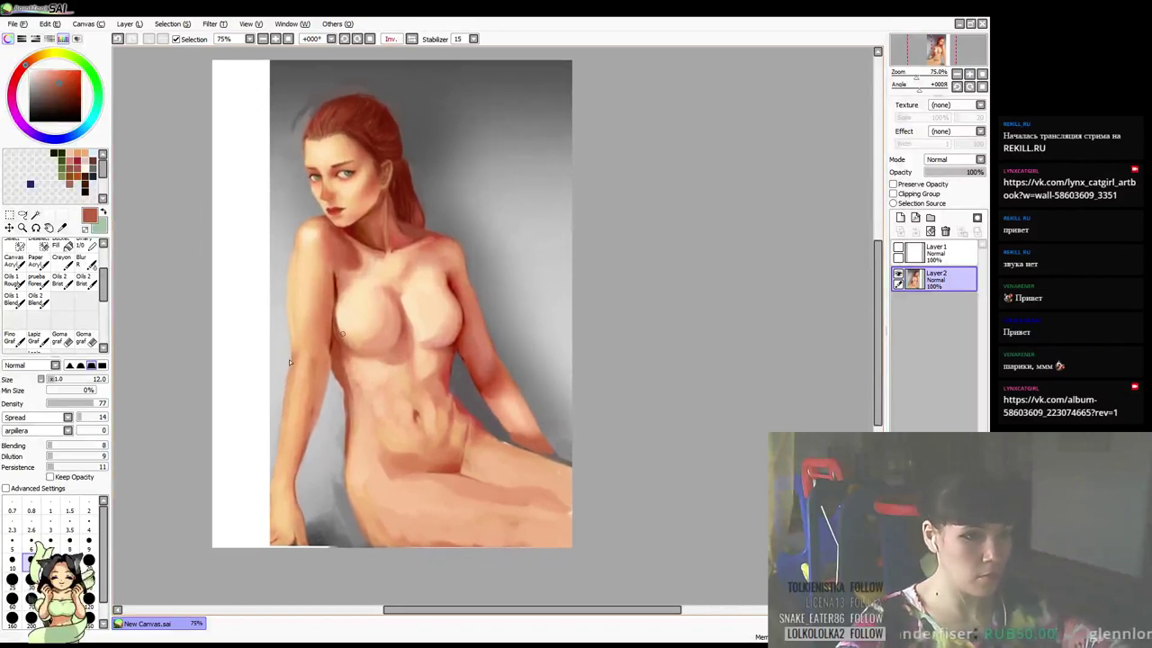
drag(360, 320, 363, 332)
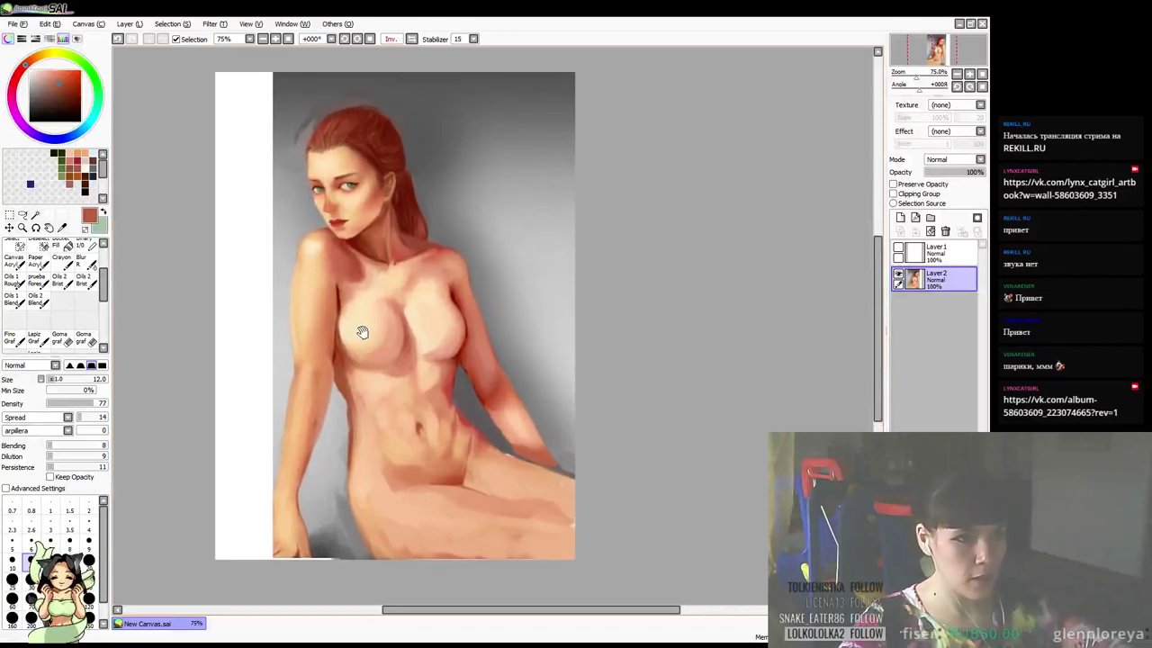
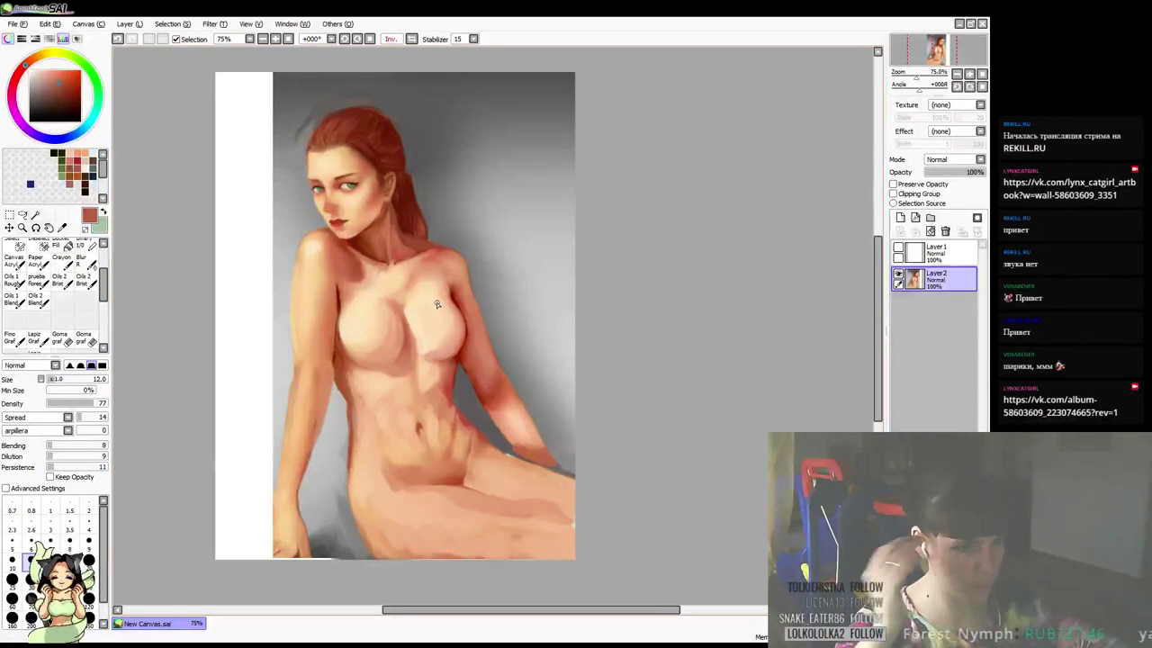
Reduce the brush size to 6 and accent the crease between the near arm and the torso with sampled dark red
mouse_move(573, 290)
mouse_down()
mouse_move(585, 324)
mouse_move(577, 341)
mouse_move(568, 330)
mouse_move(561, 358)
mouse_up()
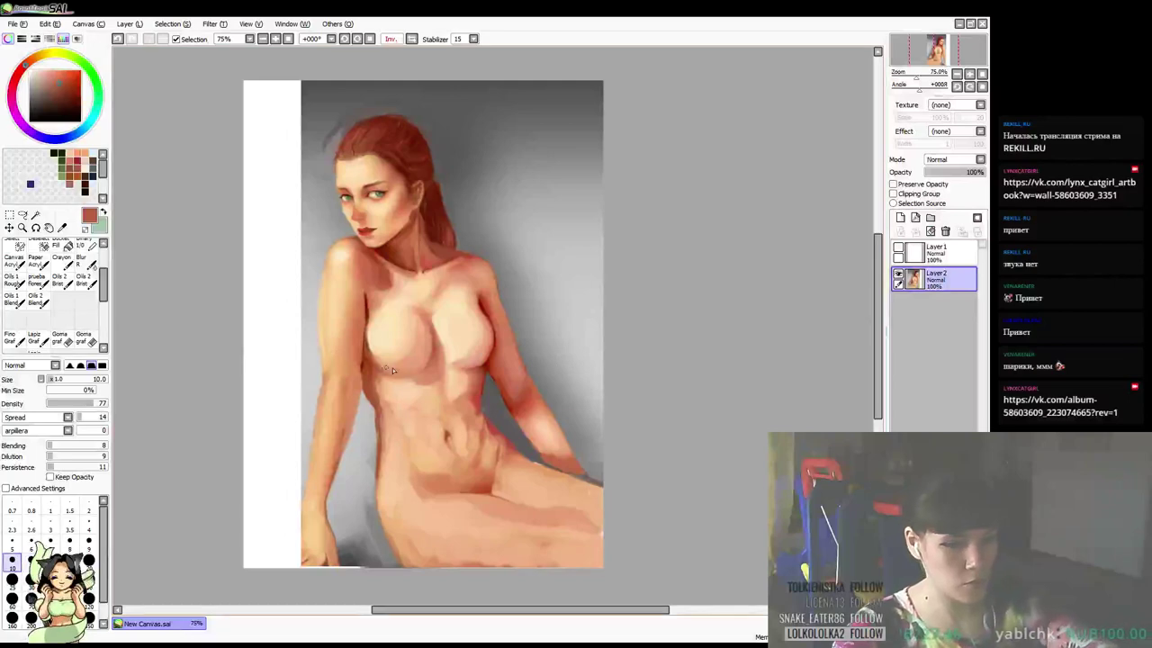
key([)
key([)
drag(401, 364, 404, 366)
right_click(372, 308)
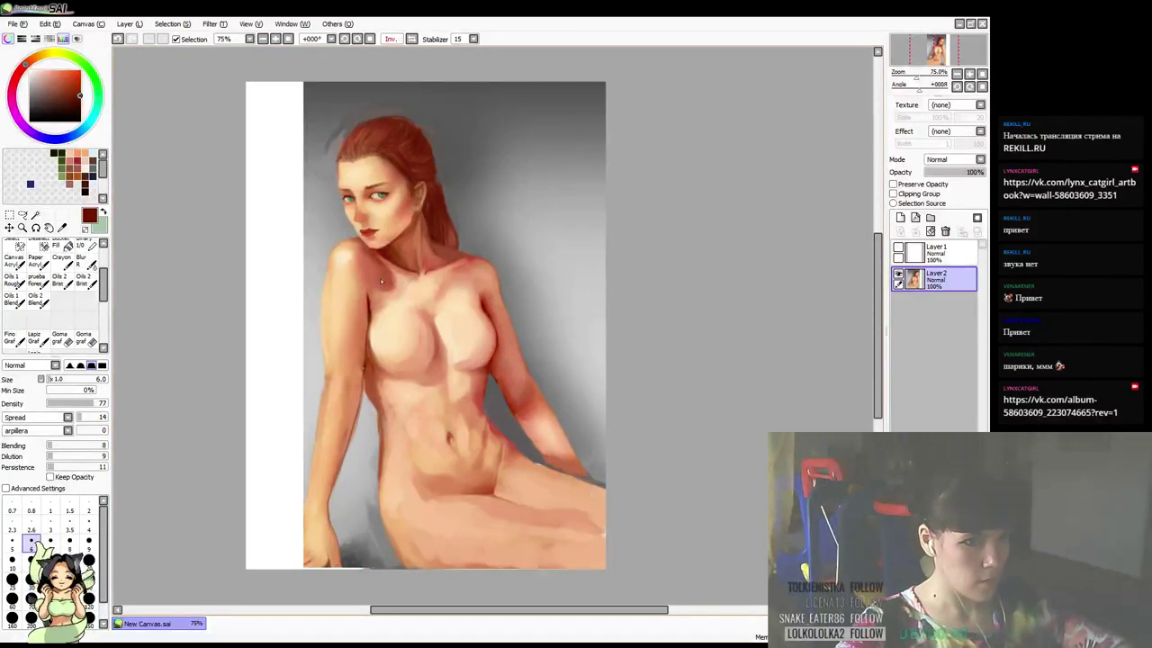
drag(450, 292, 416, 280)
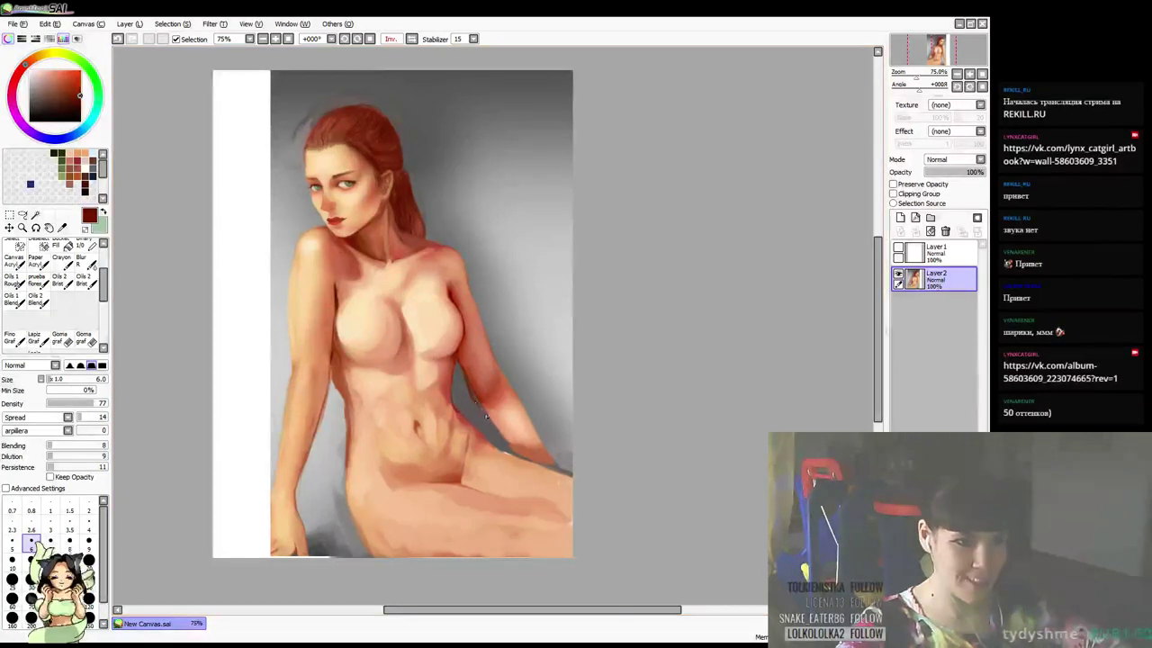
Refine the far arm's contour around the elbow with sampled reddish brown, dark red and background gray
alt+click(482, 399)
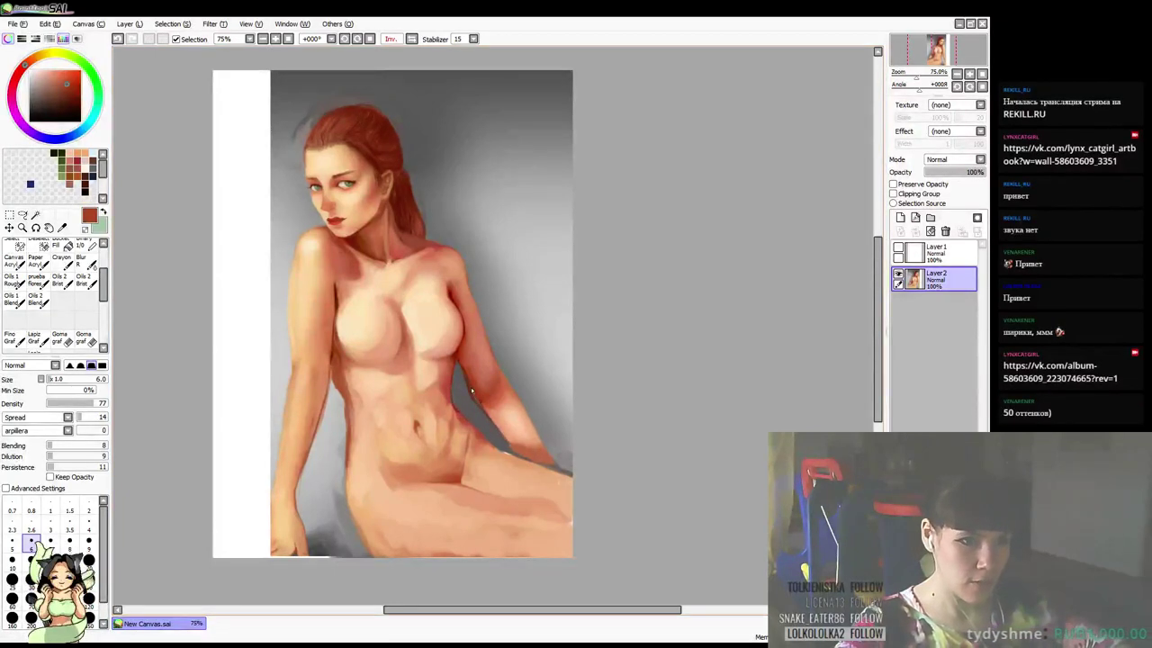
alt+click(356, 239)
click(431, 299)
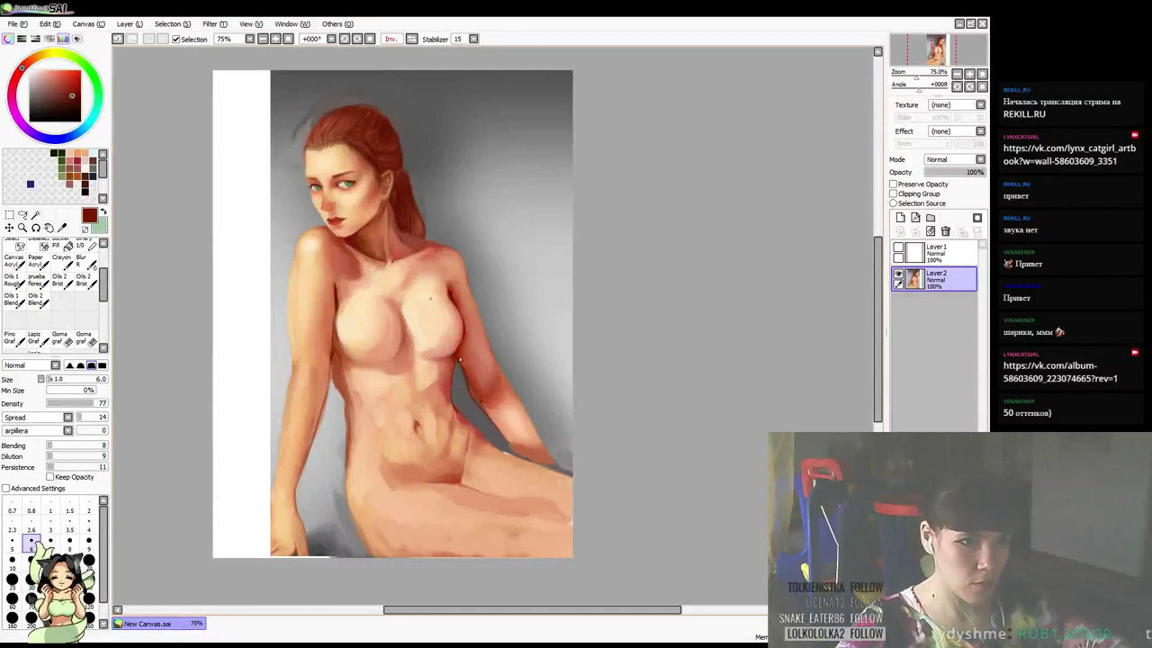
alt+click(481, 390)
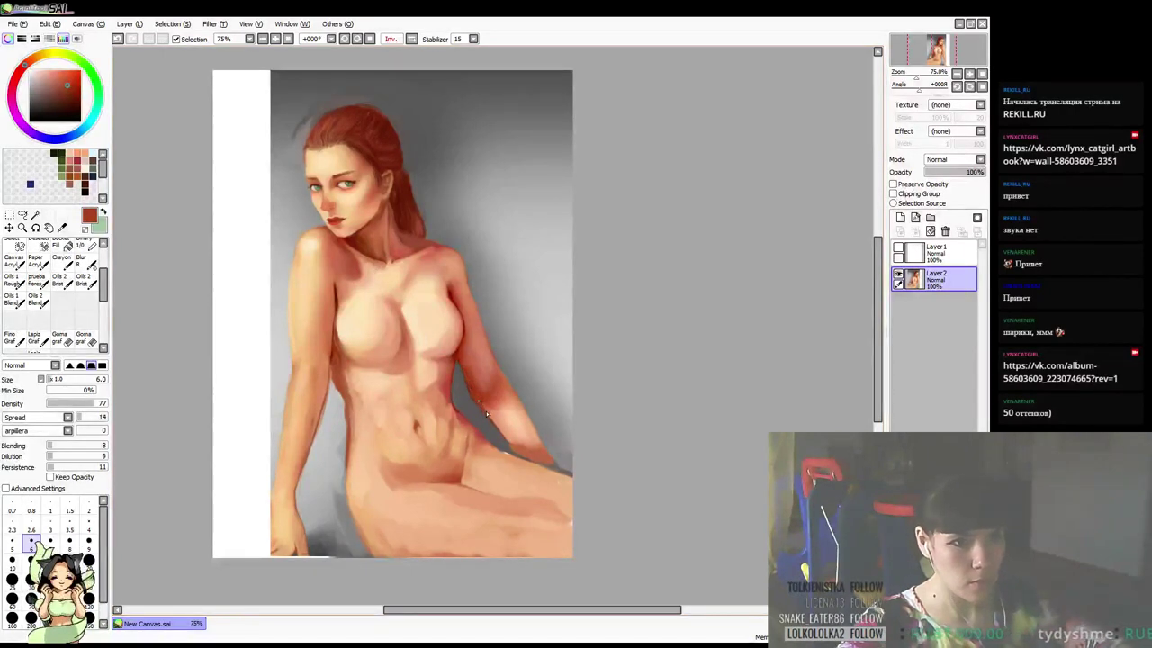
drag(490, 325, 482, 329)
alt+click(493, 360)
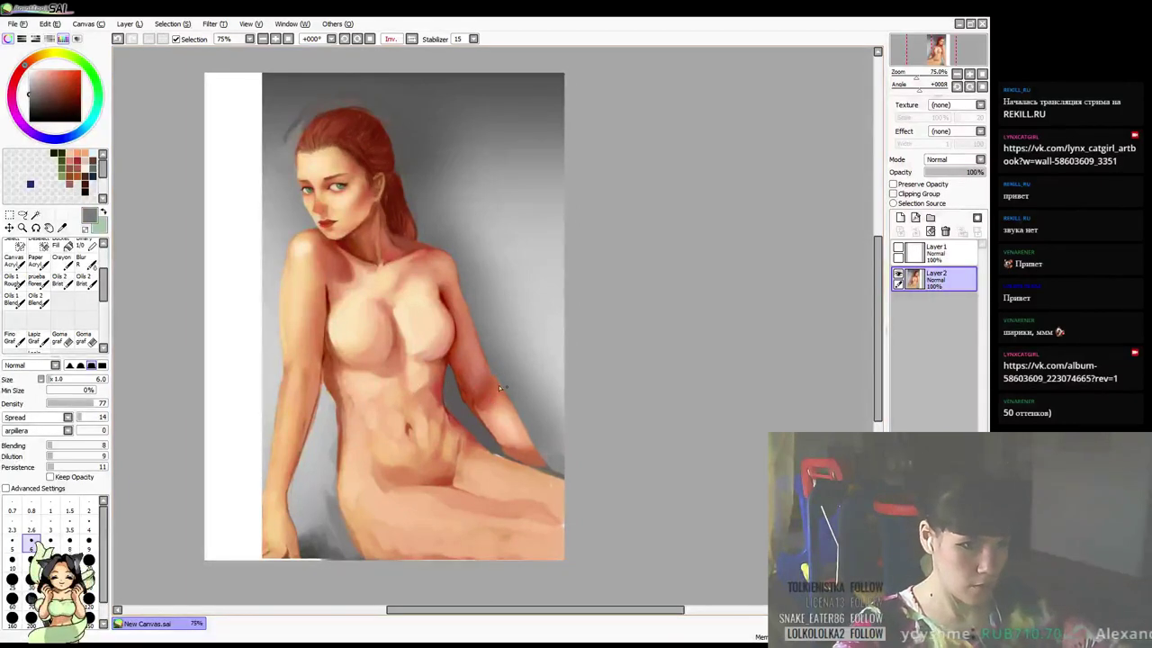
Increase the brush size to 12 and shade the far arm's elbow area with a sampled muted red
alt+click(485, 394)
key(])
key(])
key(])
key(])
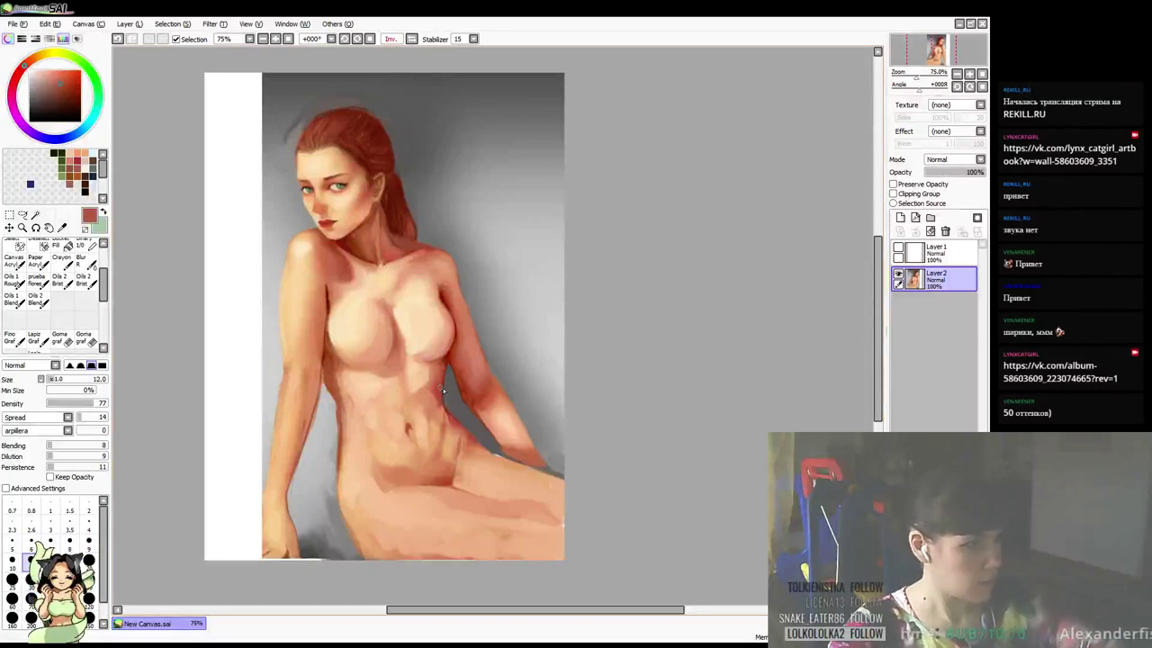
drag(478, 408, 473, 408)
Increase the brush size to 30 and blend the far arm's elbow into the forearm with sampled peach and orange-red tones
alt+click(475, 409)
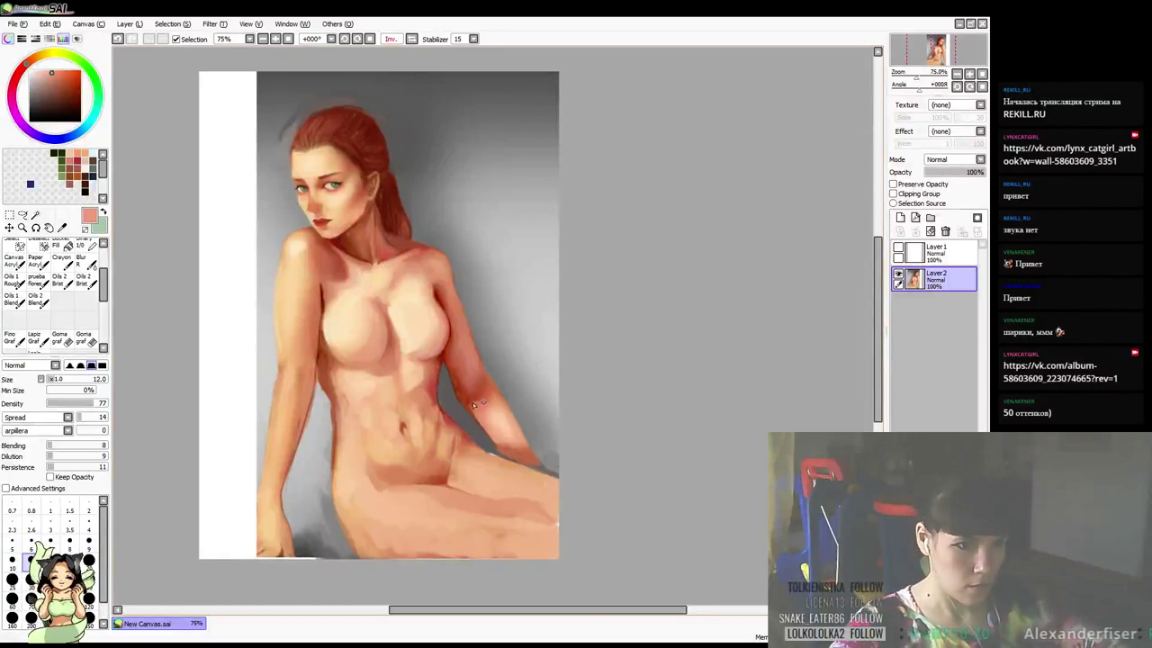
key(bracketright)
key(bracketright)
key(bracketright)
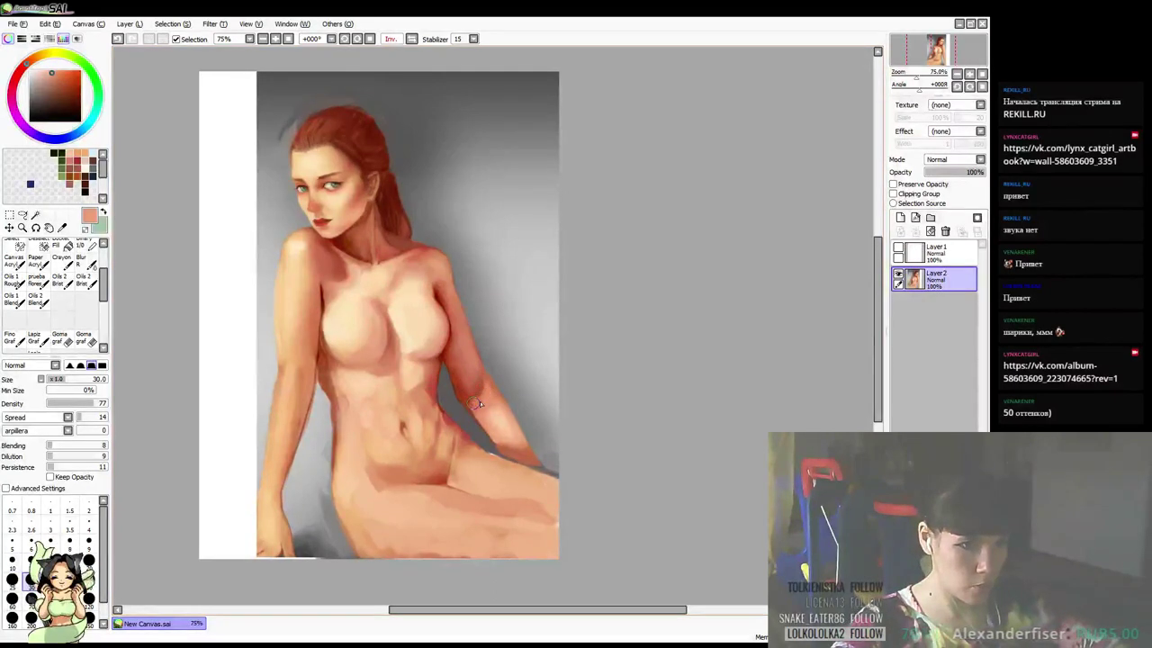
alt+click(480, 392)
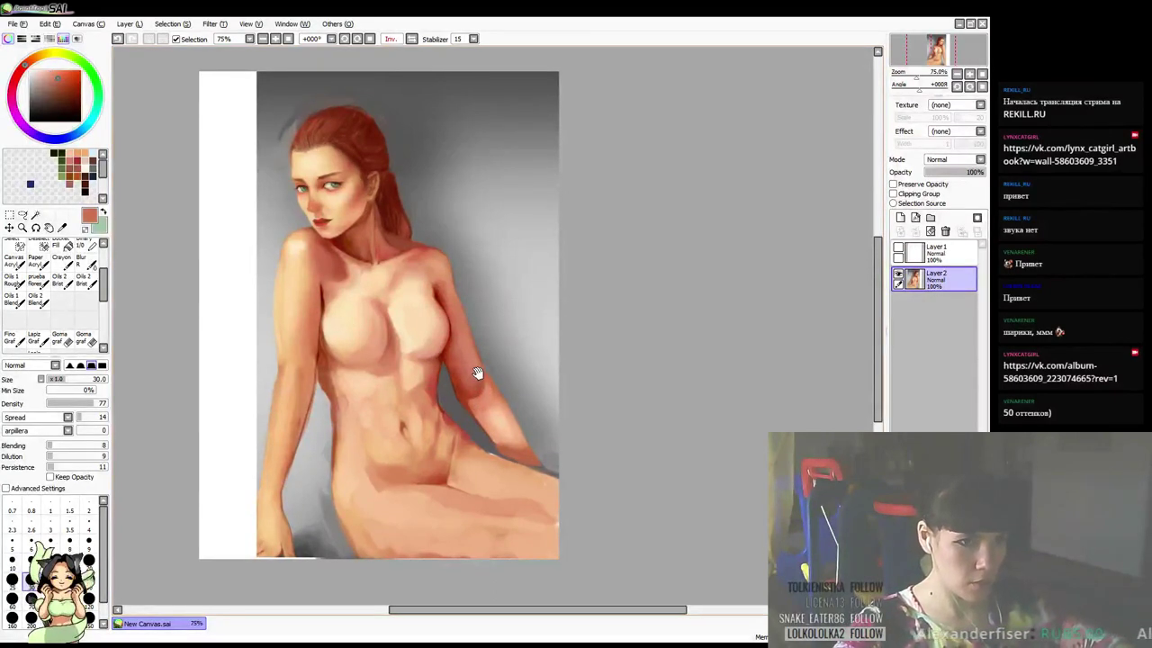
drag(478, 376, 474, 373)
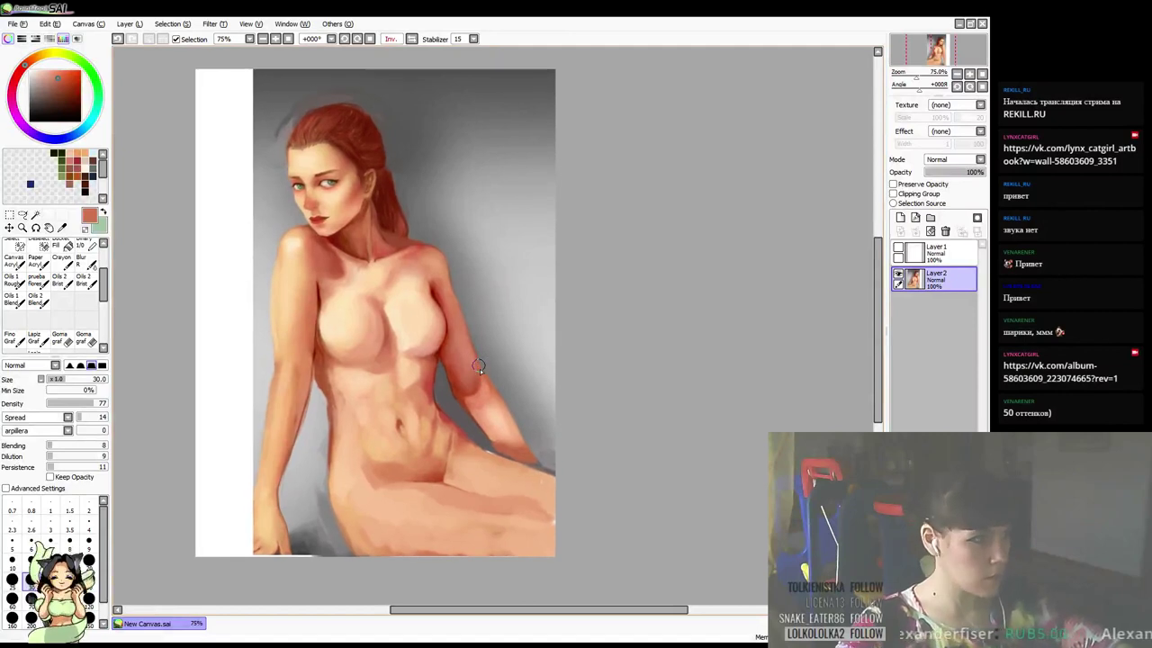
Reduce the brush size to 20 and model the far shoulder and upper arm with a sampled orange skin tone
mouse_move(494, 327)
mouse_down()
mouse_move(542, 304)
mouse_move(530, 331)
mouse_move(546, 332)
mouse_up()
key([)
key([)
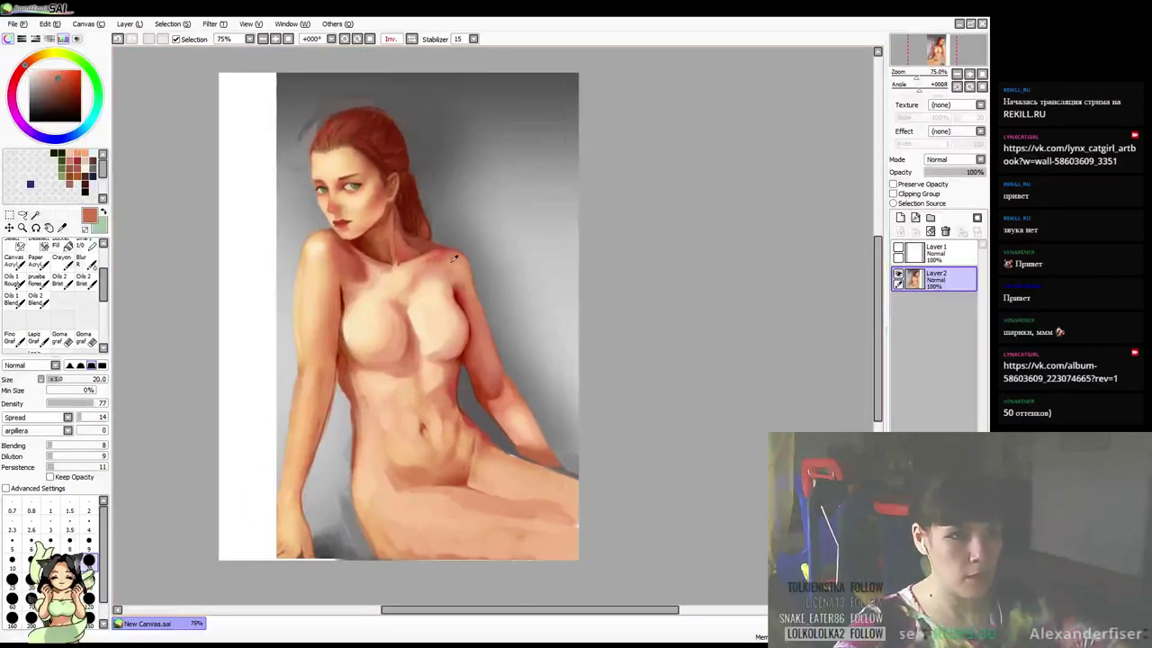
right_click(455, 257)
drag(455, 257, 468, 265)
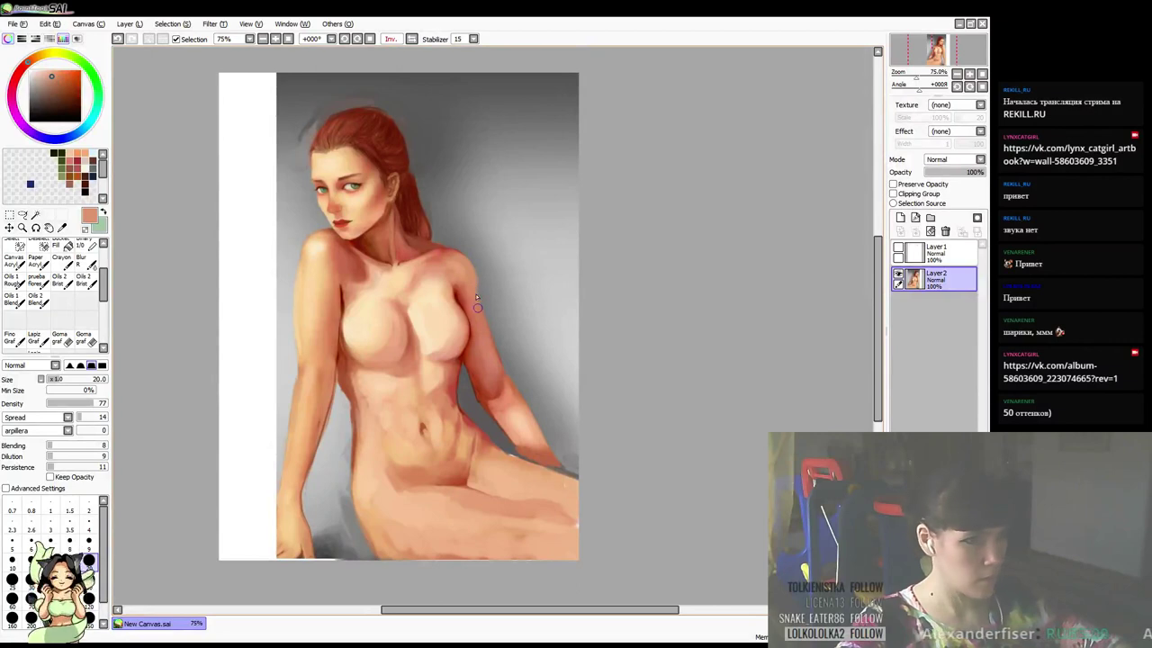
Shade the base of the neck and the far collarbone with sampled reddish brown, red and peach tones
alt+click(424, 254)
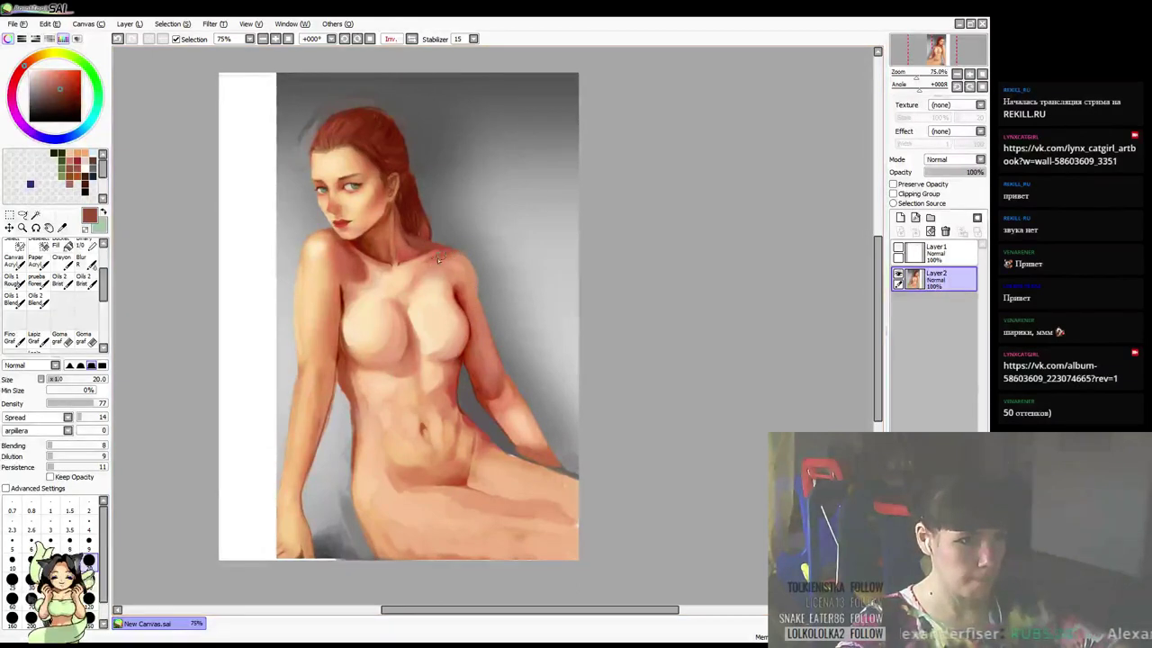
alt+click(365, 248)
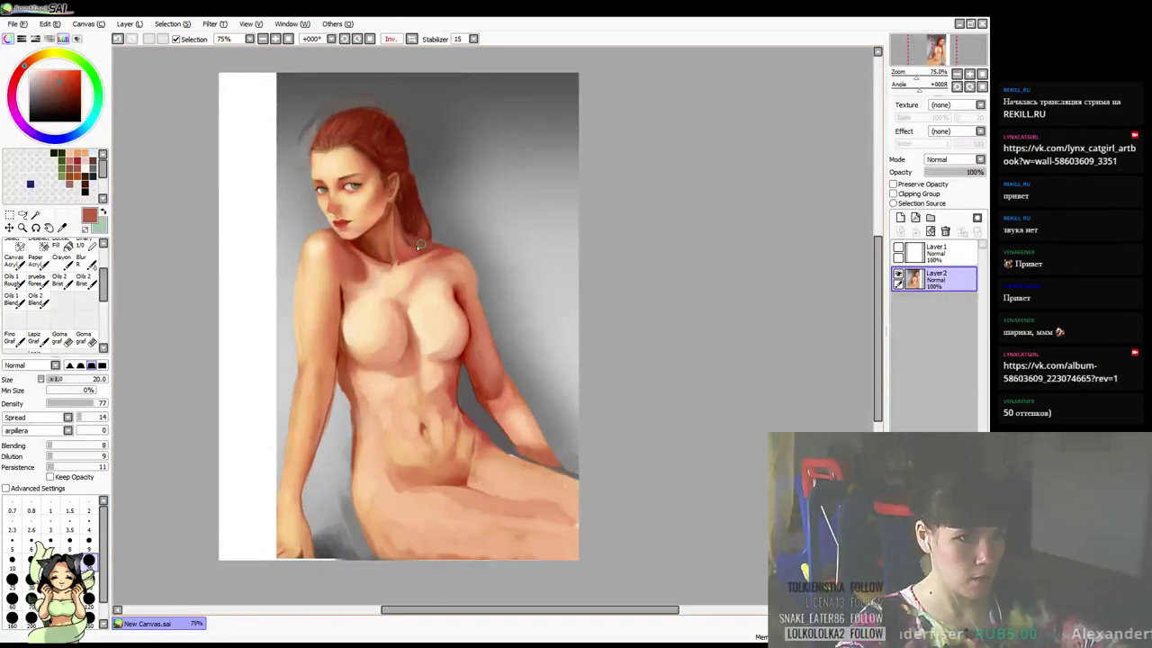
drag(458, 254, 426, 256)
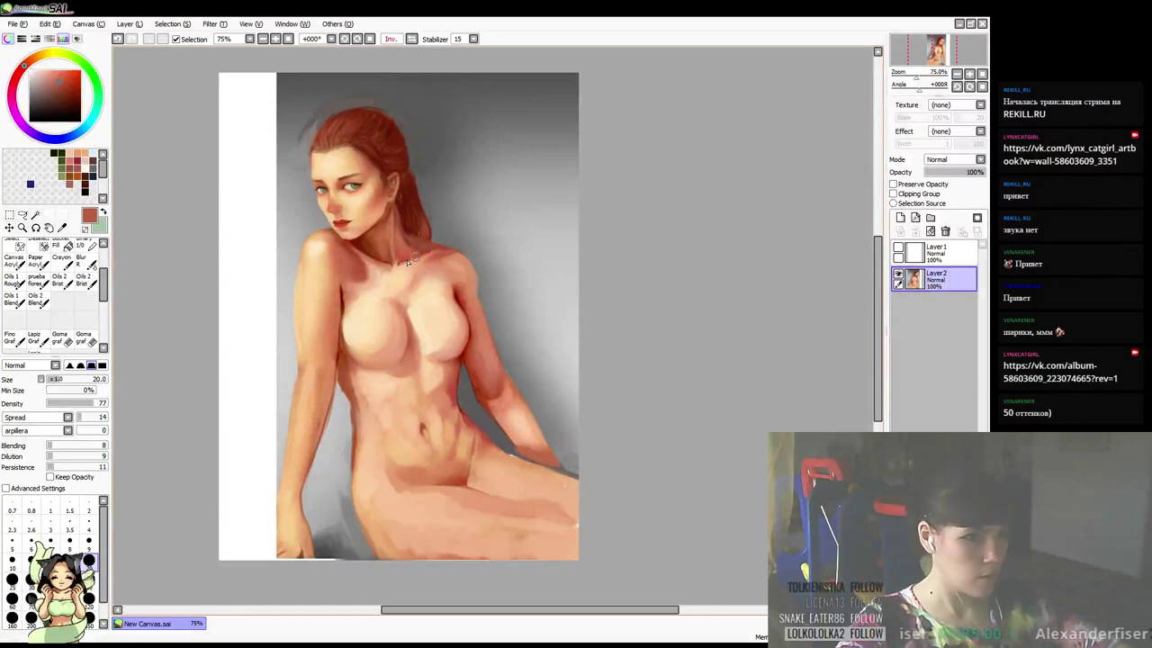
alt+click(407, 264)
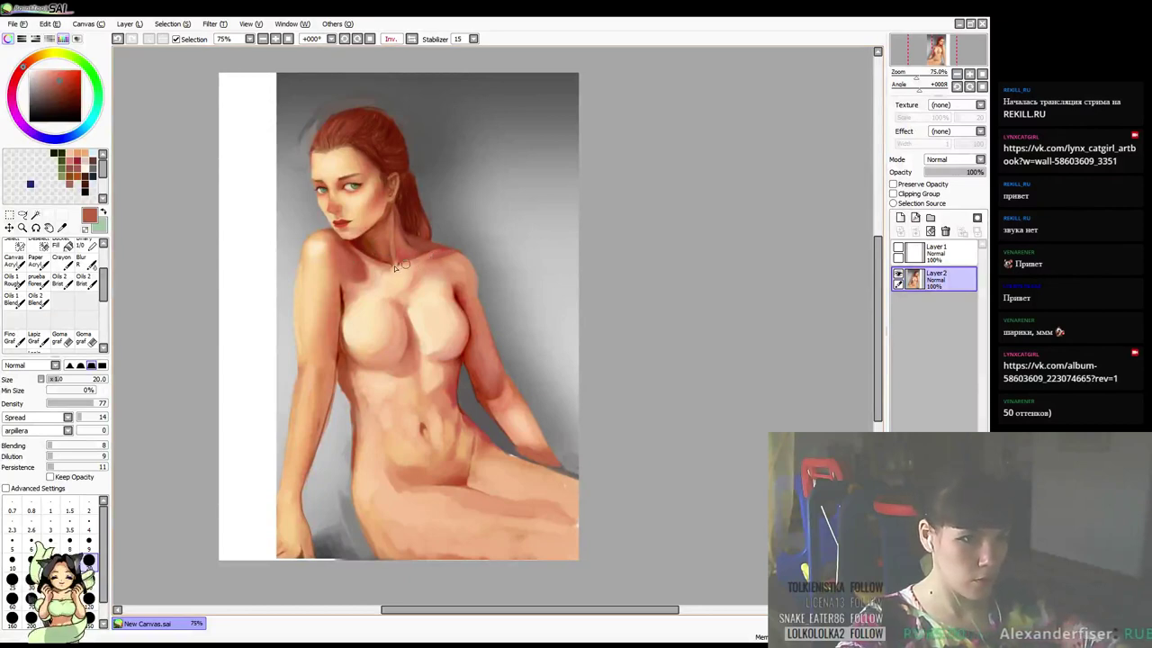
alt+click(430, 253)
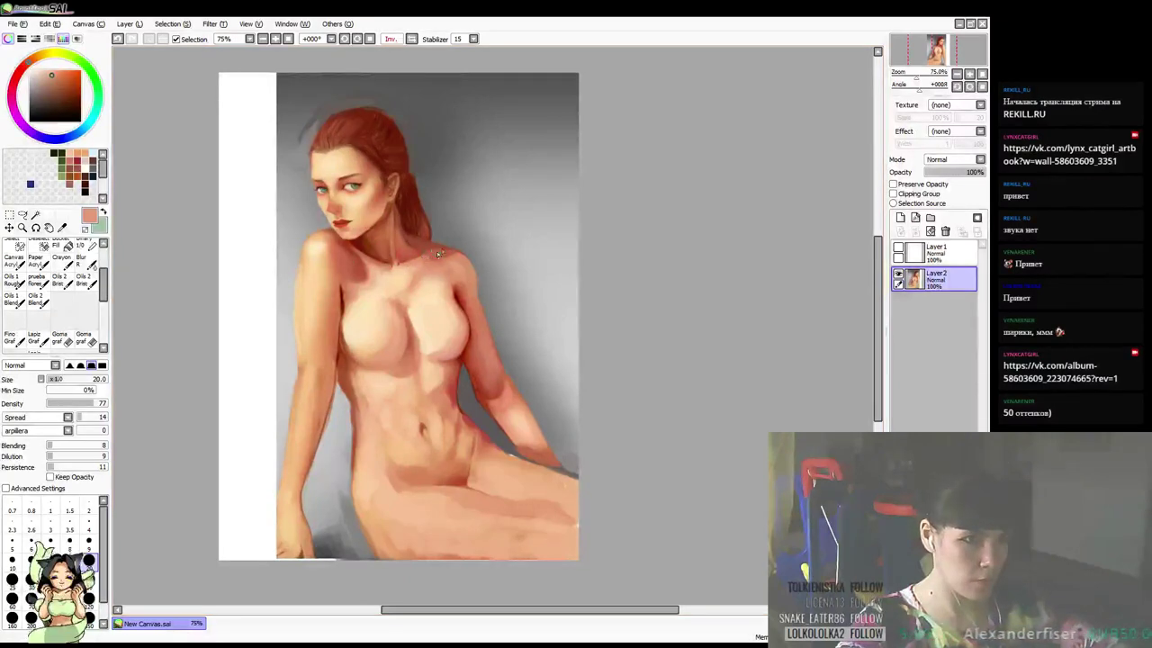
scroll(512, 216, down, 1)
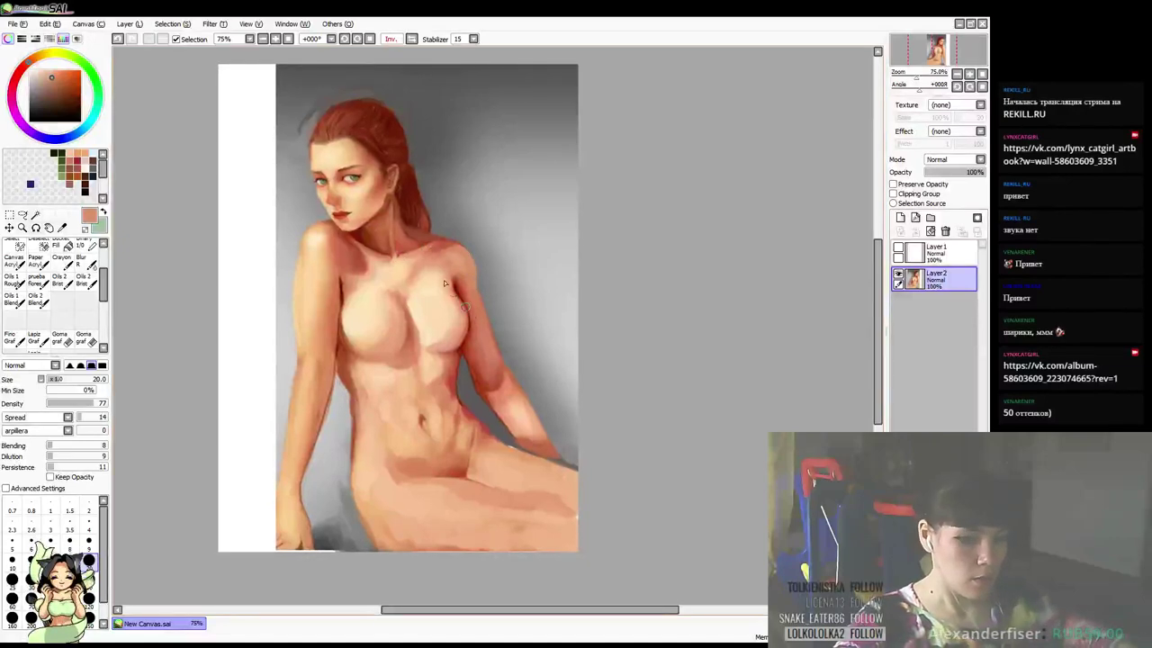
Reduce the brush size to 10 and refine the far shoulder and upper arm contour with sampled orange and reddish brown tones
key([)
key([)
key([)
key([)
alt+click(472, 279)
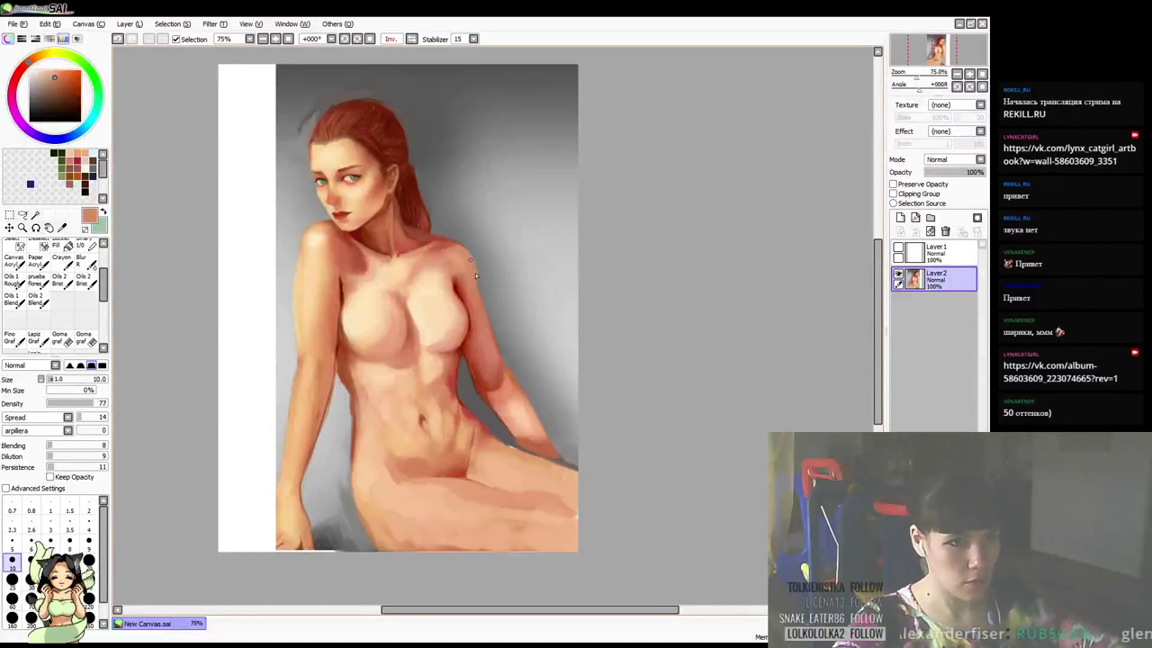
alt+click(472, 335)
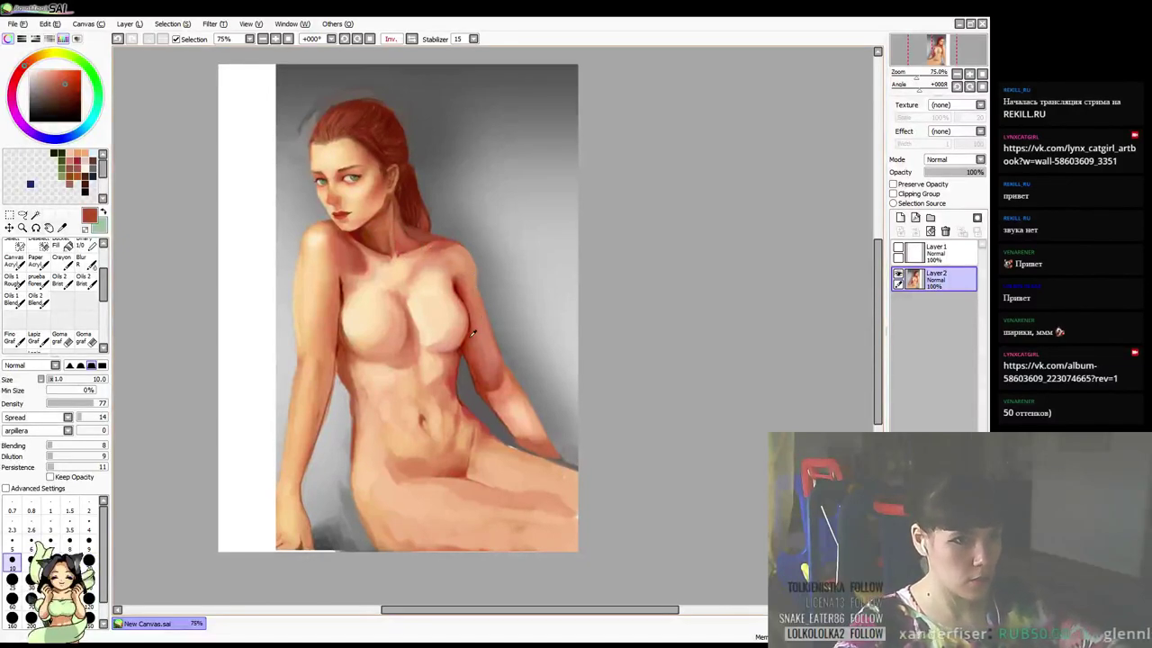
alt+click(471, 270)
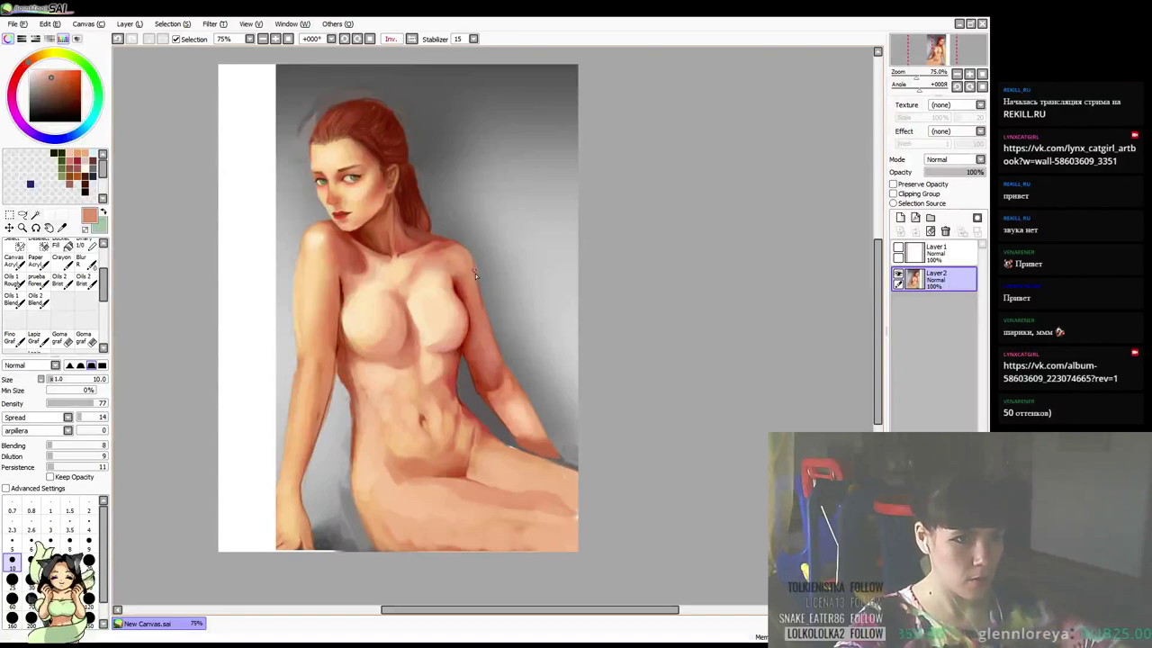
drag(517, 237, 525, 219)
alt+click(466, 336)
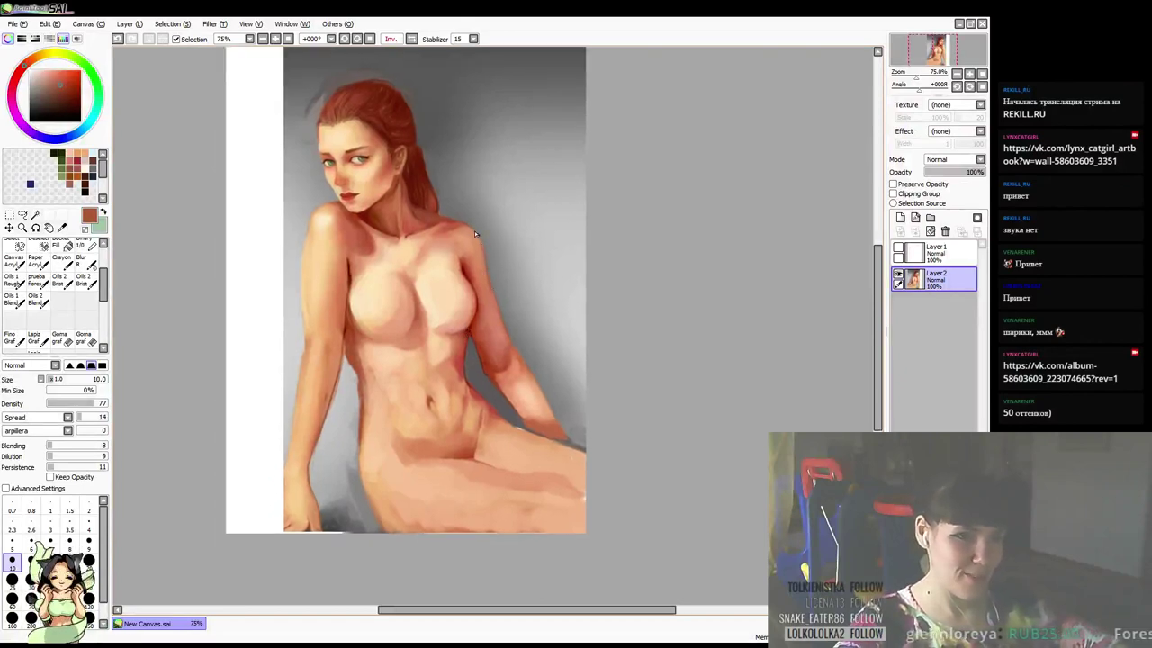
drag(479, 235, 470, 208)
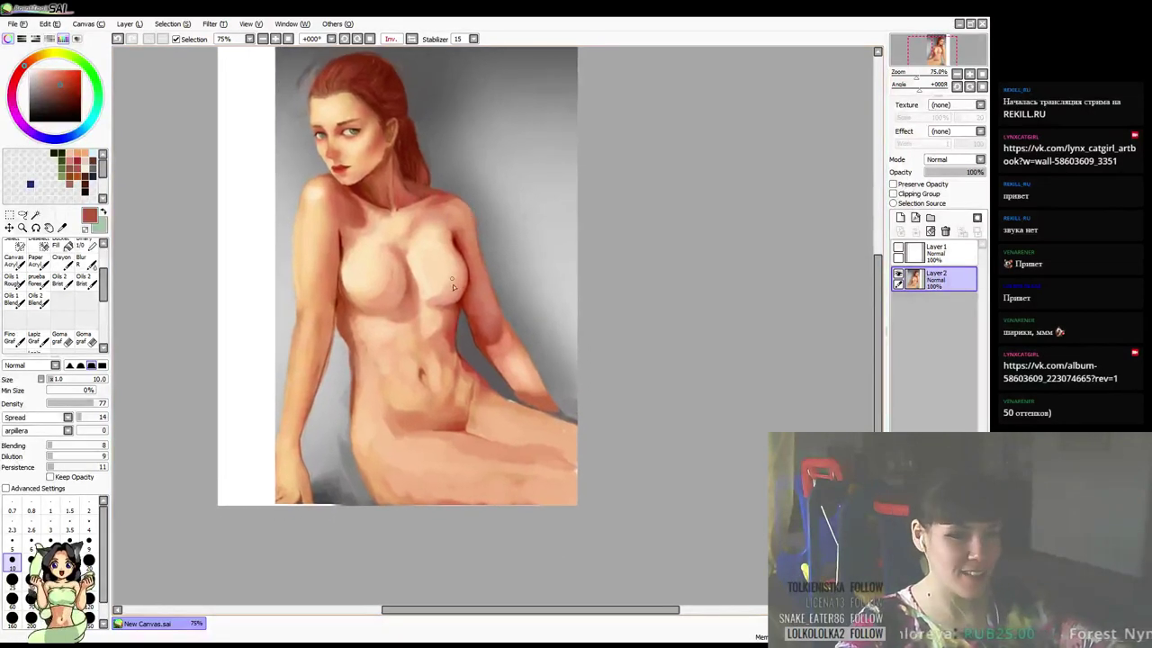
Refine the far forearm's contour against the background with sampled grey and orange-red tones
right_click(520, 342)
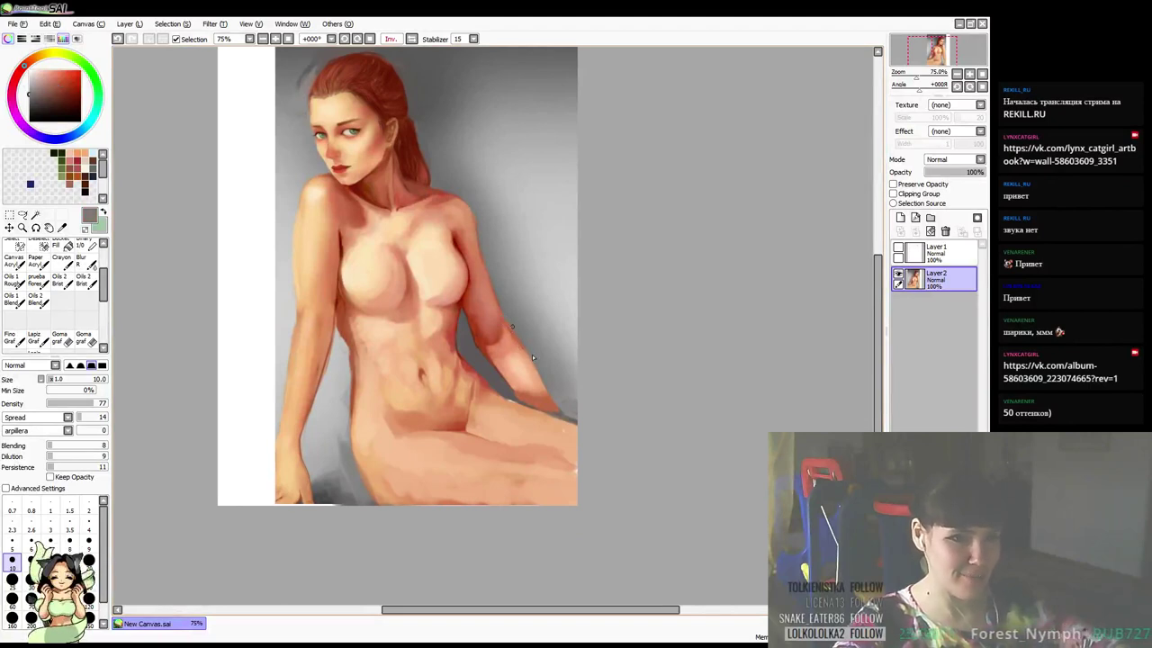
right_click(471, 344)
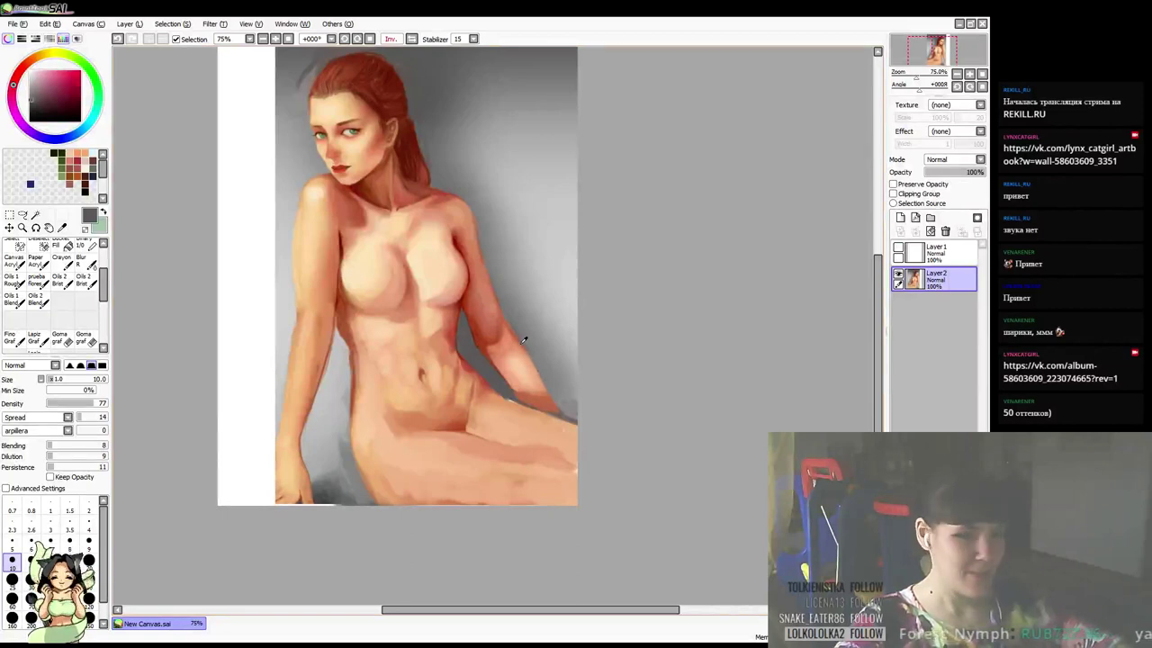
right_click(511, 326)
drag(521, 347, 545, 395)
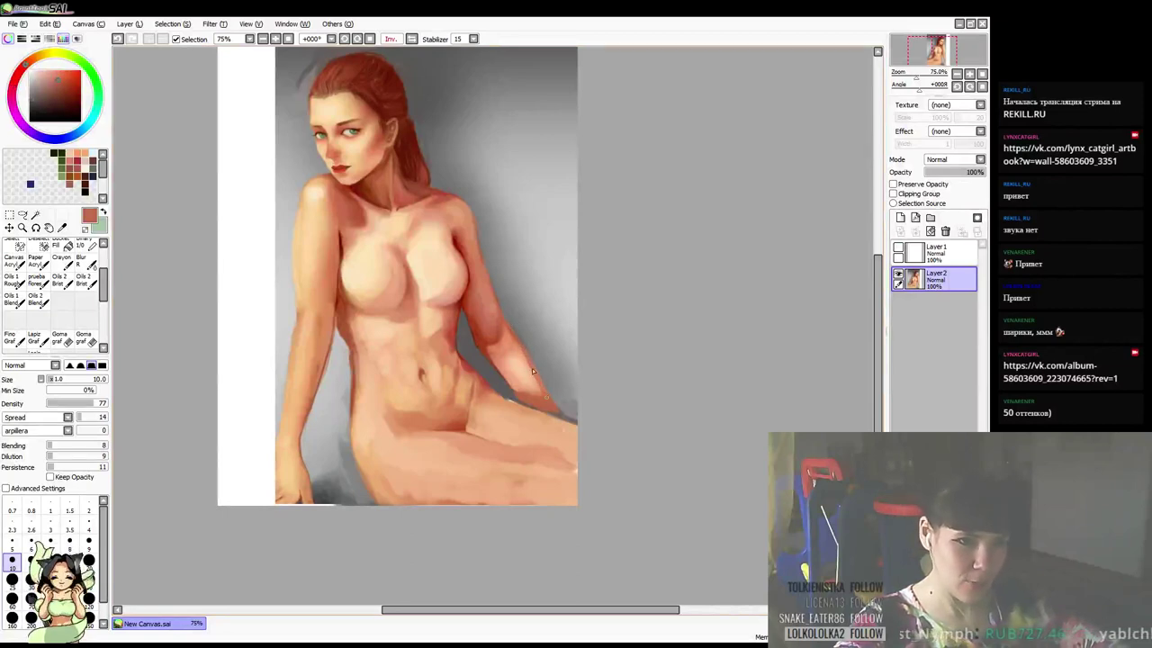
Increase the brush size to 14 and rework the far forearm and wrist edges with sampled grey, peach and orange tones
right_click(538, 351)
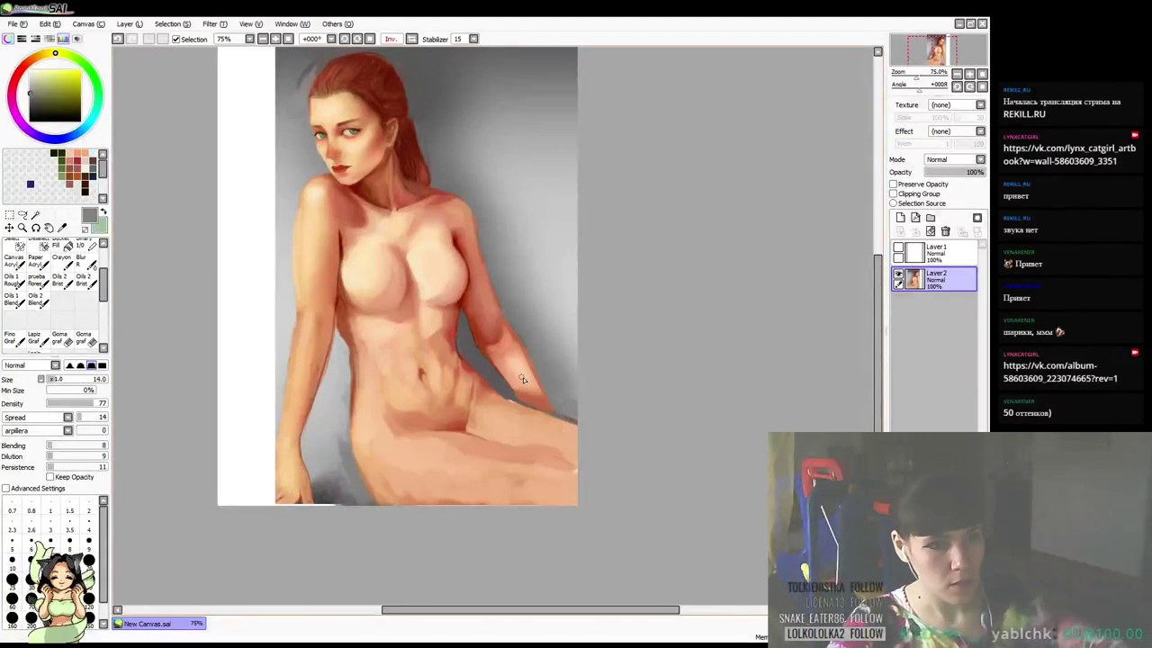
right_click(525, 378)
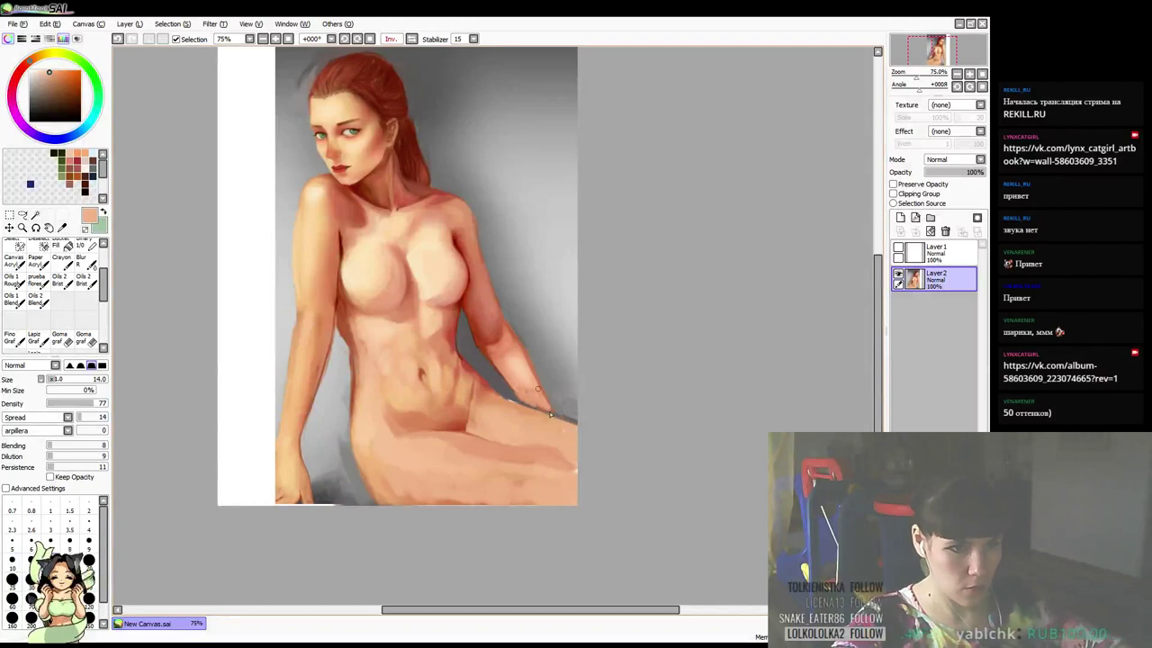
drag(534, 405, 551, 413)
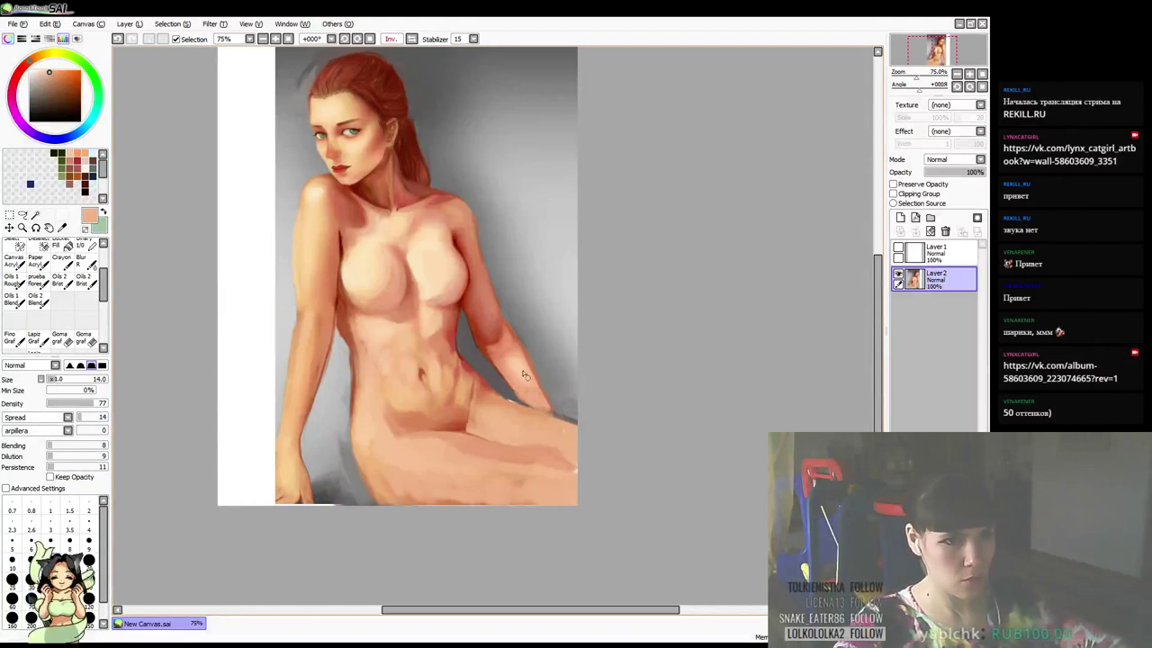
right_click(525, 370)
right_click(508, 354)
drag(508, 358, 524, 369)
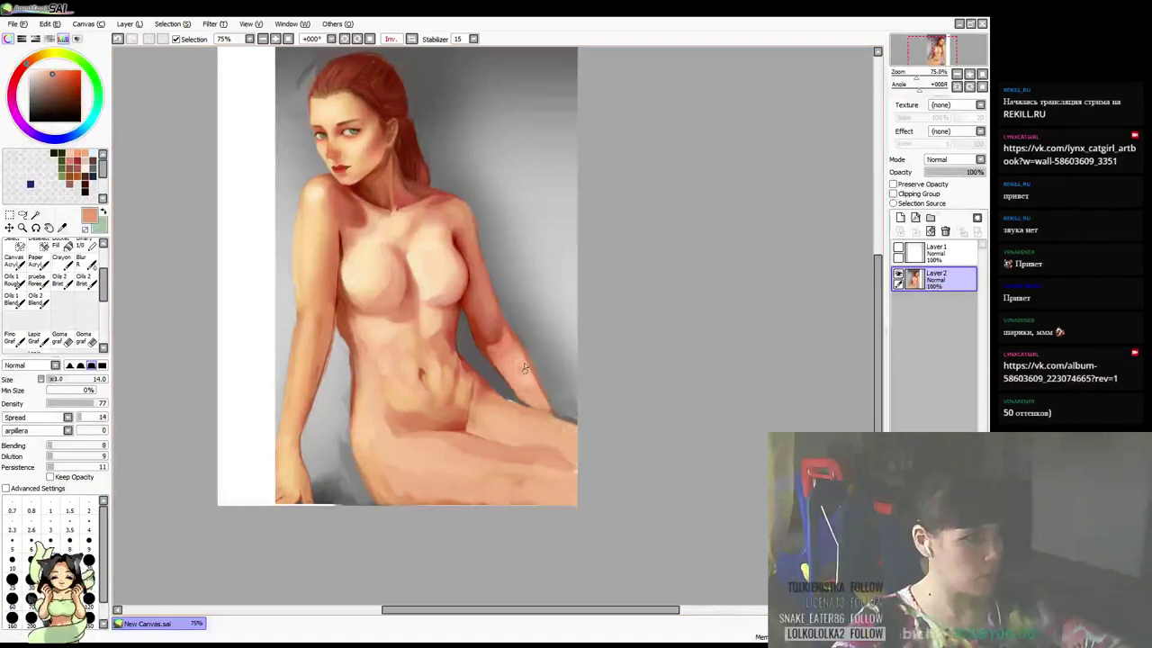
Increase the brush size to 25 and smooth the far forearm's shading down to the wrist with a light orange skin tone
right_click(411, 358)
key(])
key(bracketright)
key(bracketright)
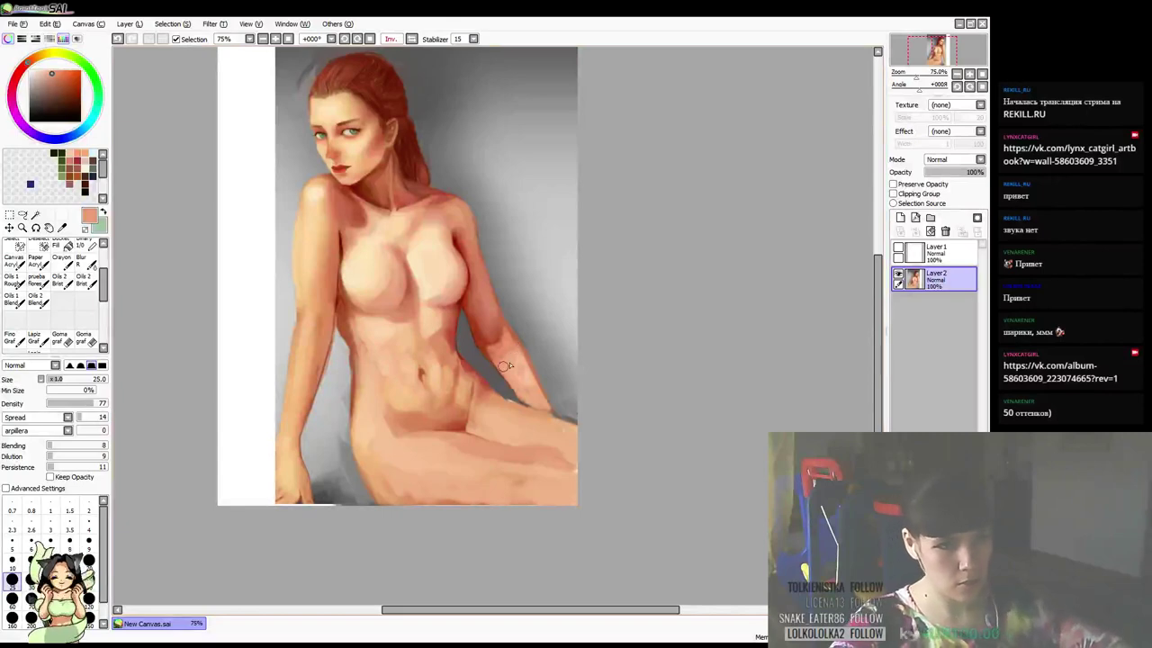
mouse_move(520, 359)
mouse_down()
mouse_move(539, 408)
mouse_move(534, 396)
mouse_up()
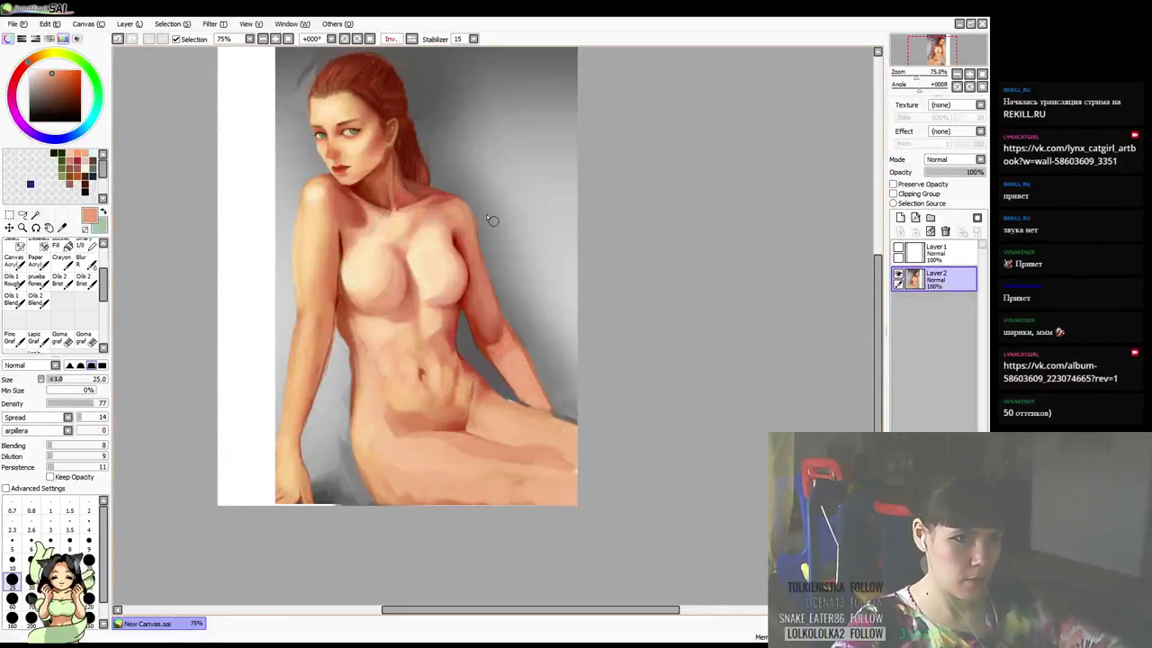
Paint the waist and hip contour and the far thigh's upper edge with sampled light orange tones
mouse_move(570, 280)
mouse_down()
mouse_move(574, 290)
mouse_move(570, 269)
mouse_up()
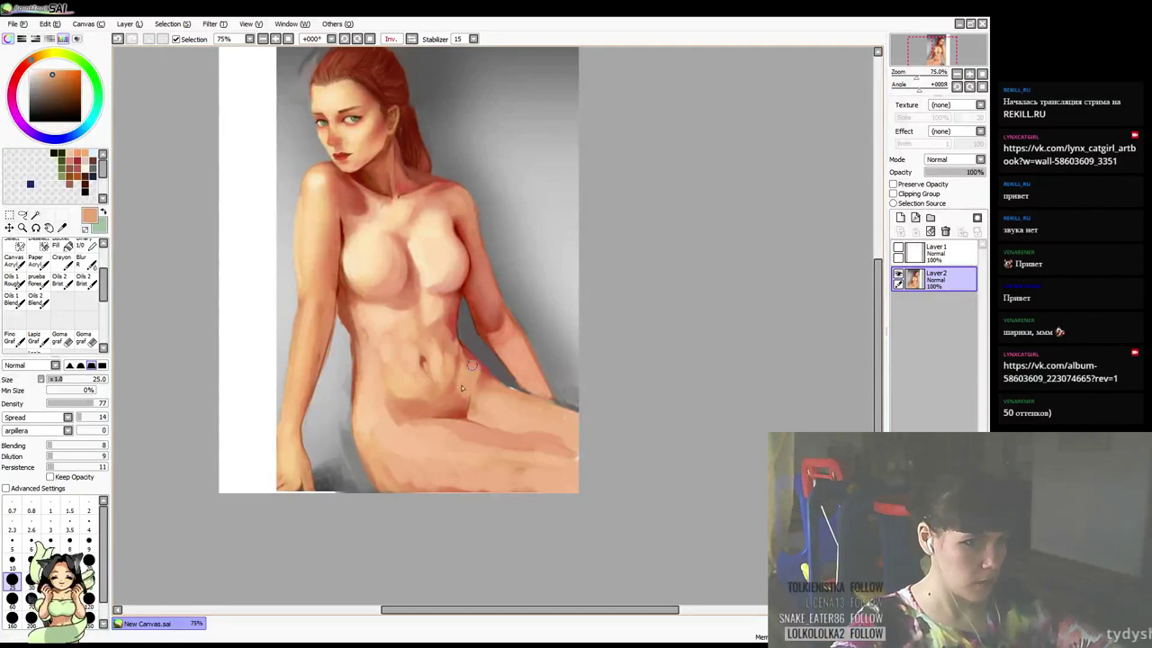
alt+click(472, 351)
mouse_move(477, 363)
mouse_down()
mouse_move(490, 381)
mouse_move(556, 405)
mouse_up()
alt+click(527, 400)
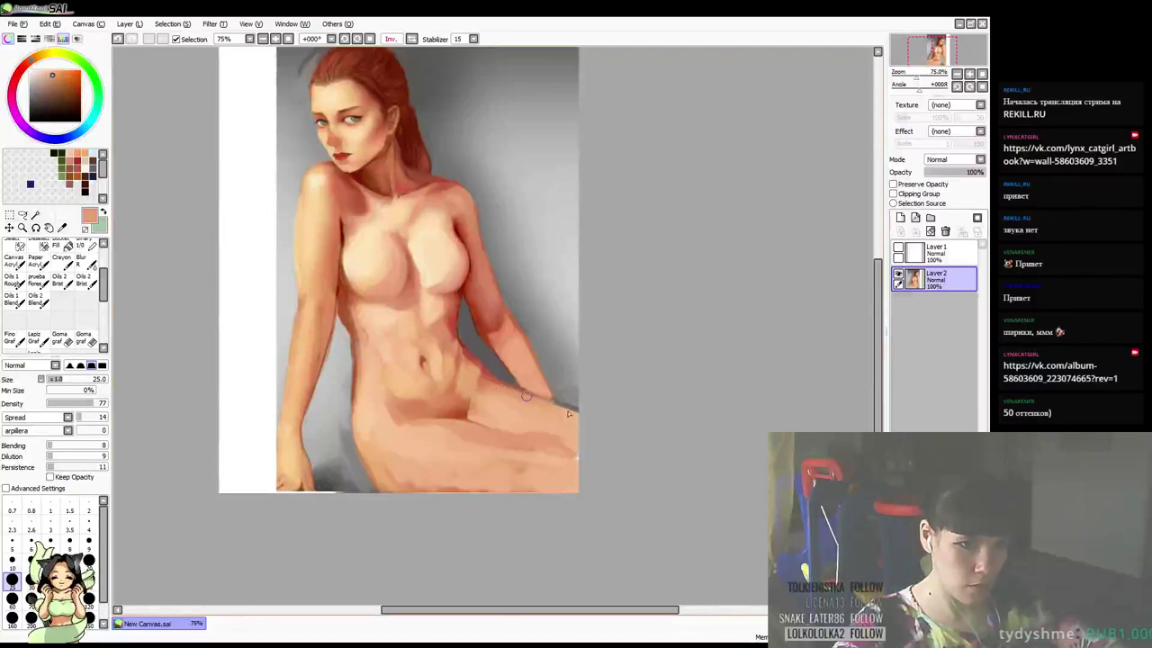
drag(487, 341, 532, 349)
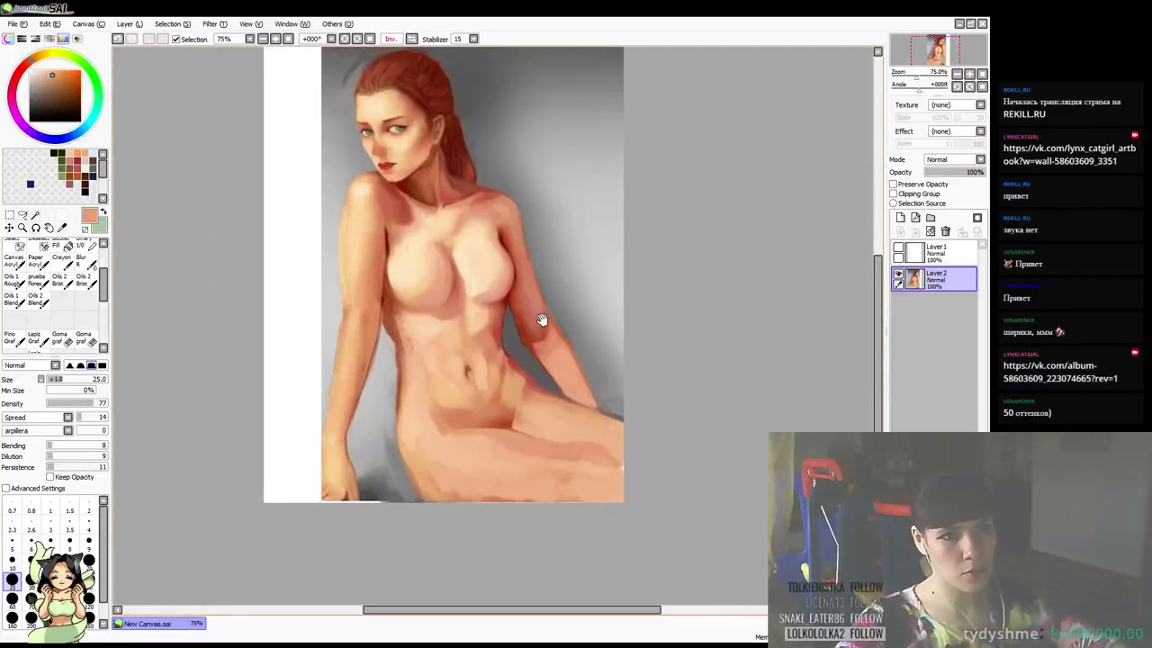
Model the hip and lower abdomen with sampled peach and orange-brown tones and soften the shading with the Blur brush
alt+click(510, 376)
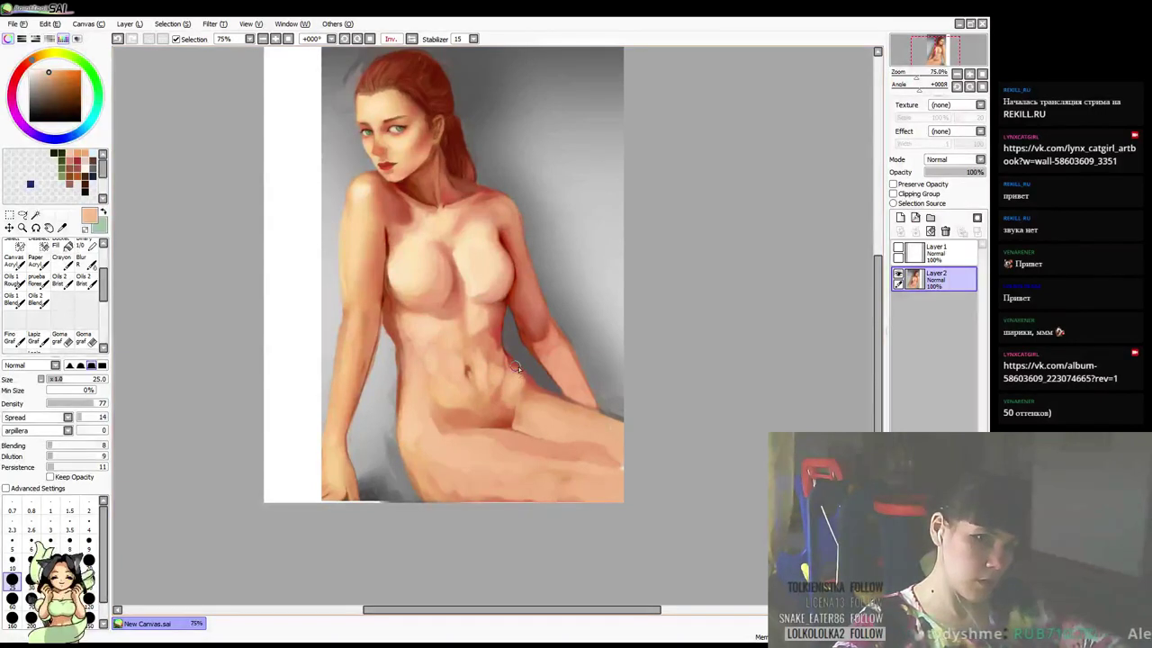
alt+click(516, 371)
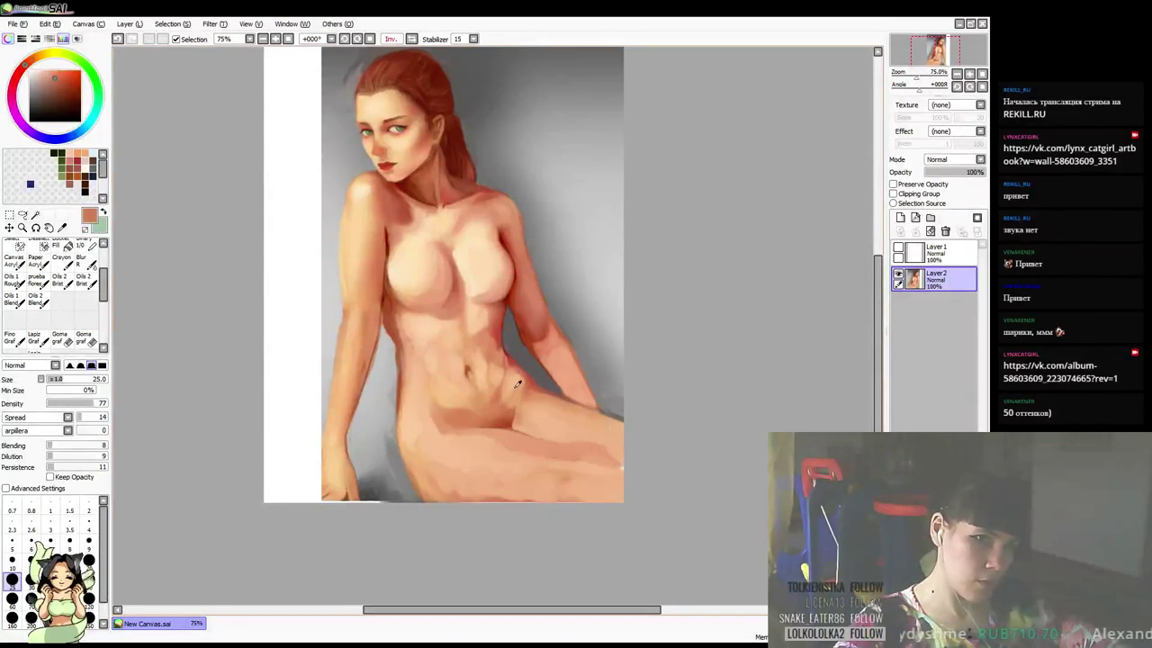
alt+click(500, 405)
alt+click(519, 376)
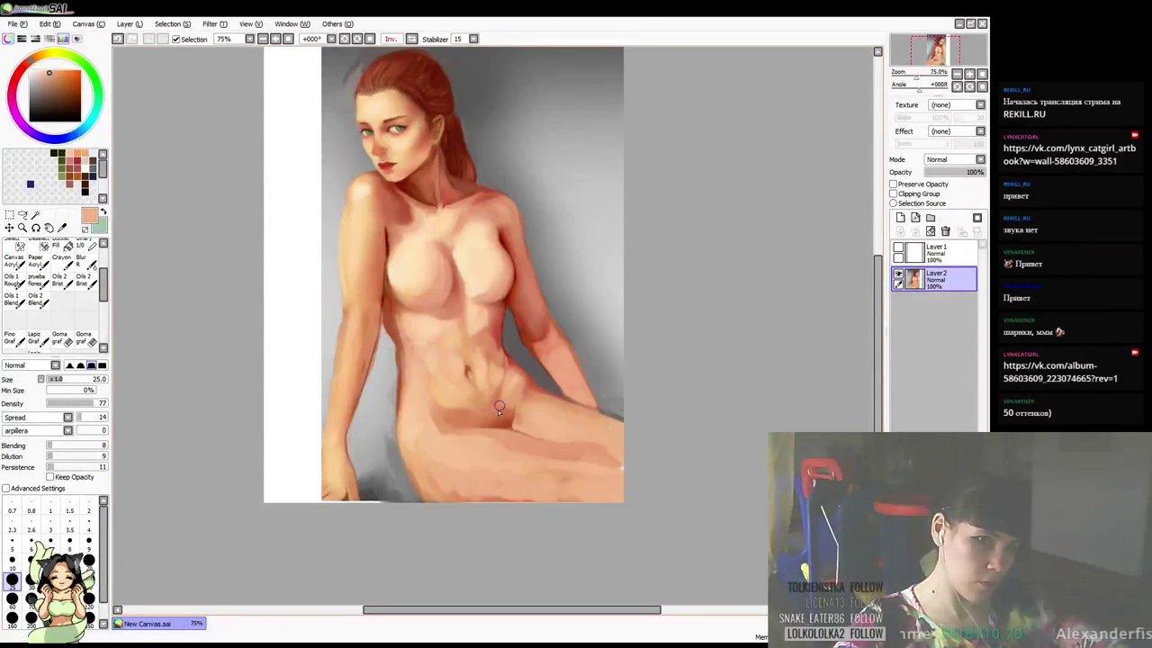
alt+click(497, 408)
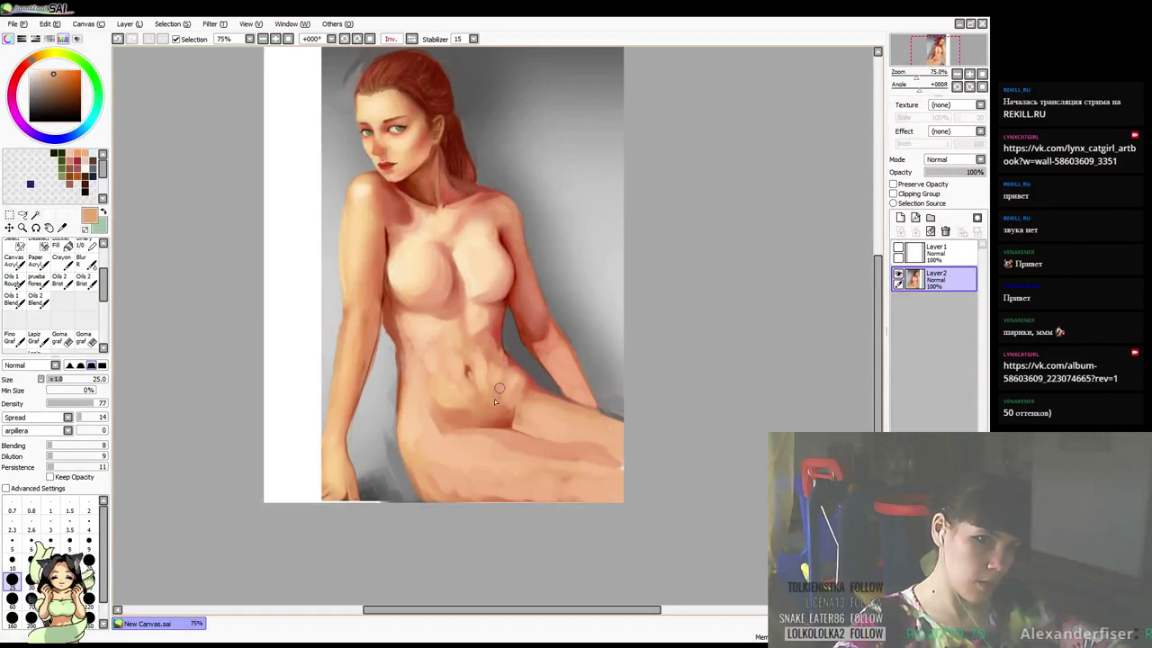
alt+click(502, 371)
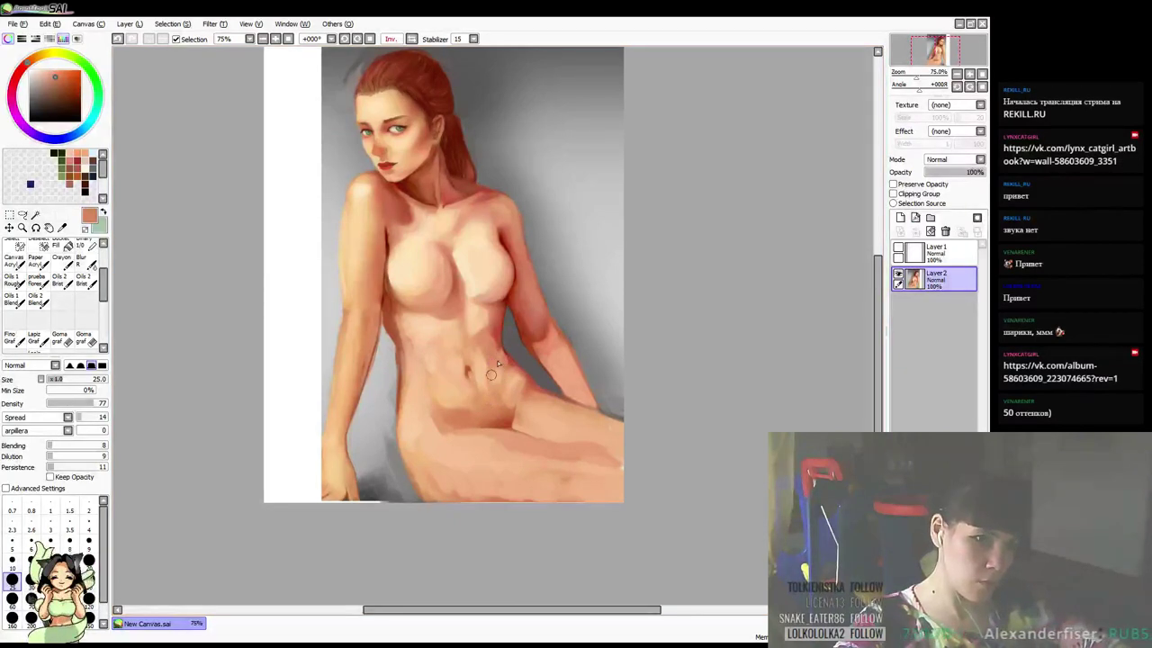
alt+click(496, 369)
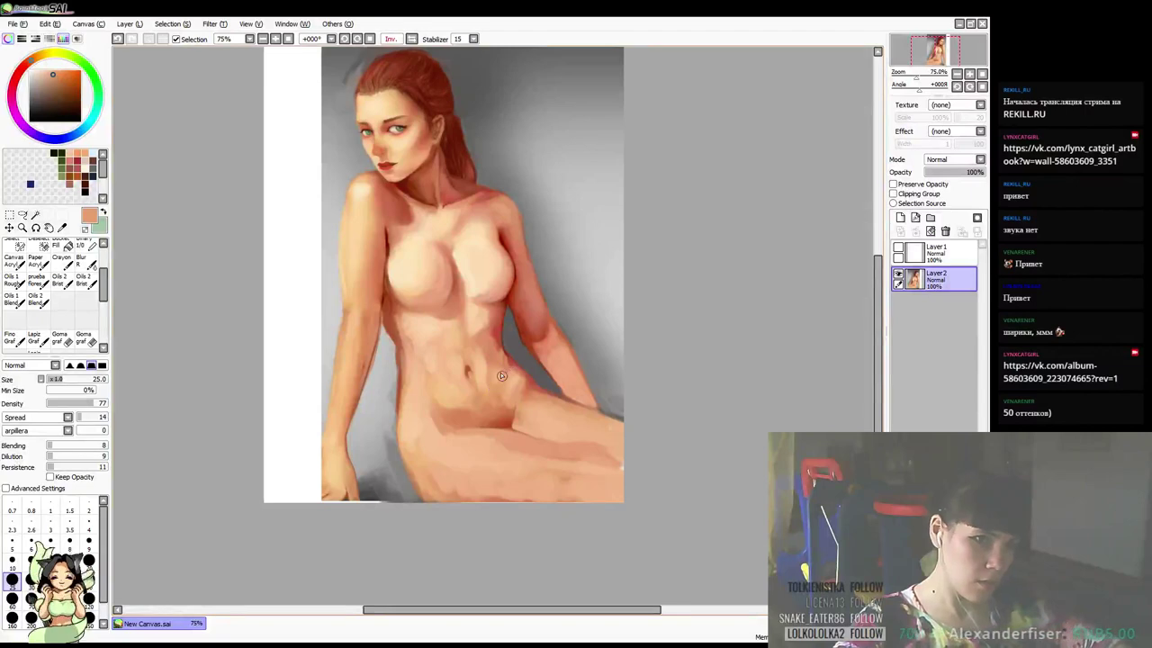
click(82, 262)
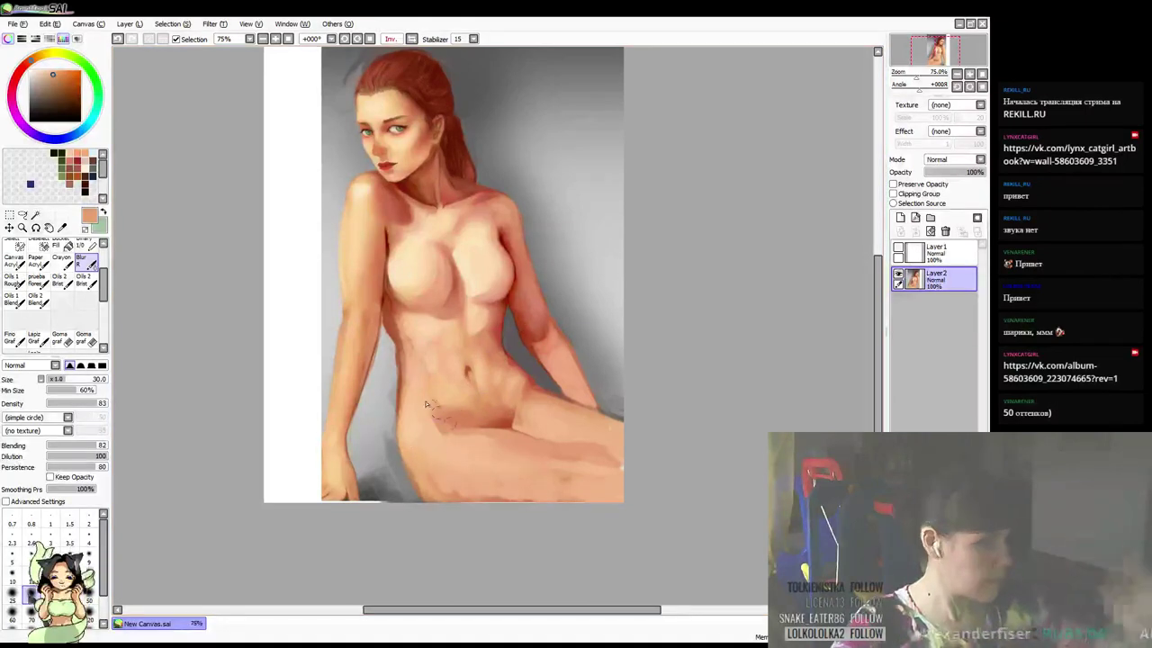
key(b)
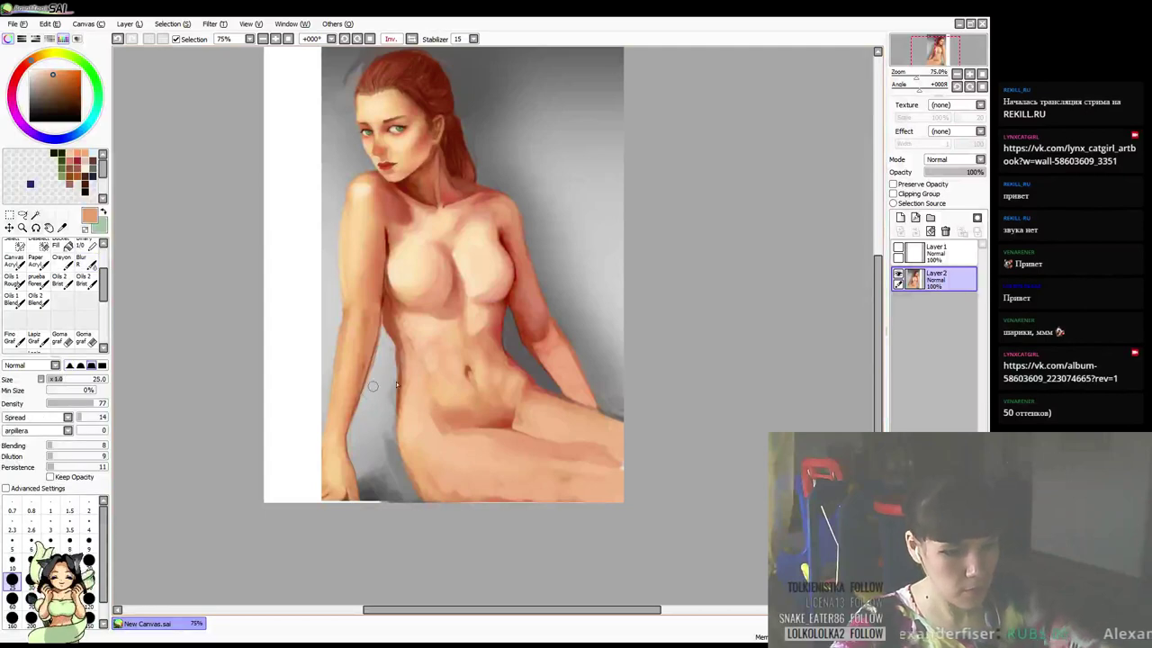
Reduce the brush size to 4 and draw the crease between the lower abdomen and the near thigh in dark red
key(bracketleft)
key(bracketleft)
key(bracketleft)
alt+click(504, 240)
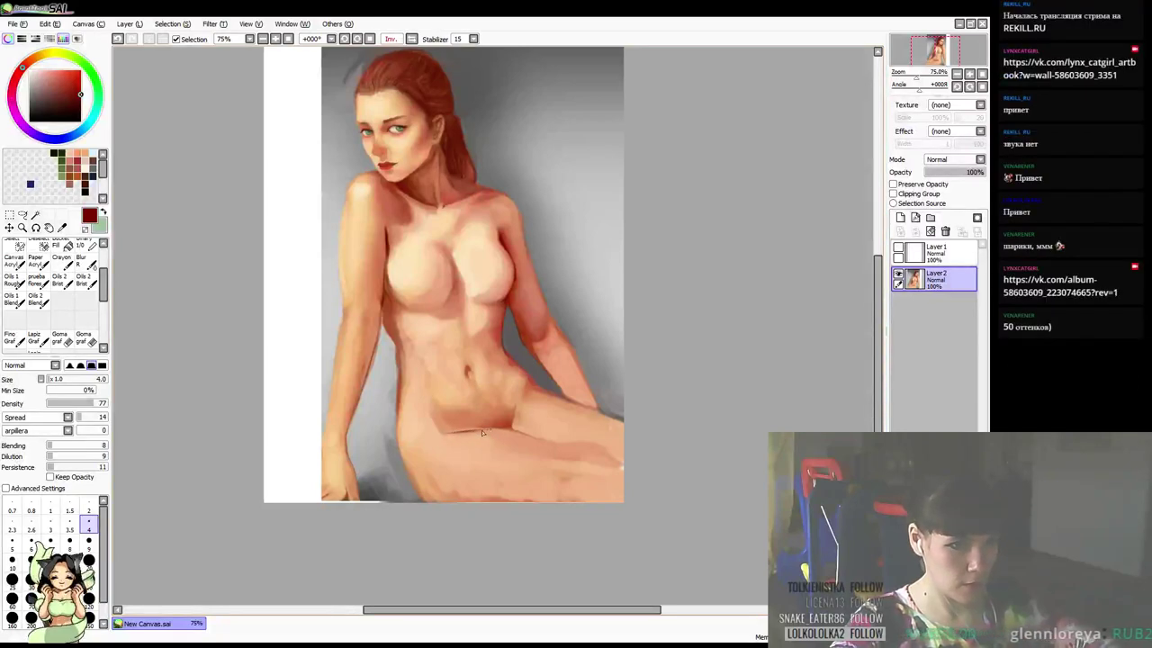
key(space)
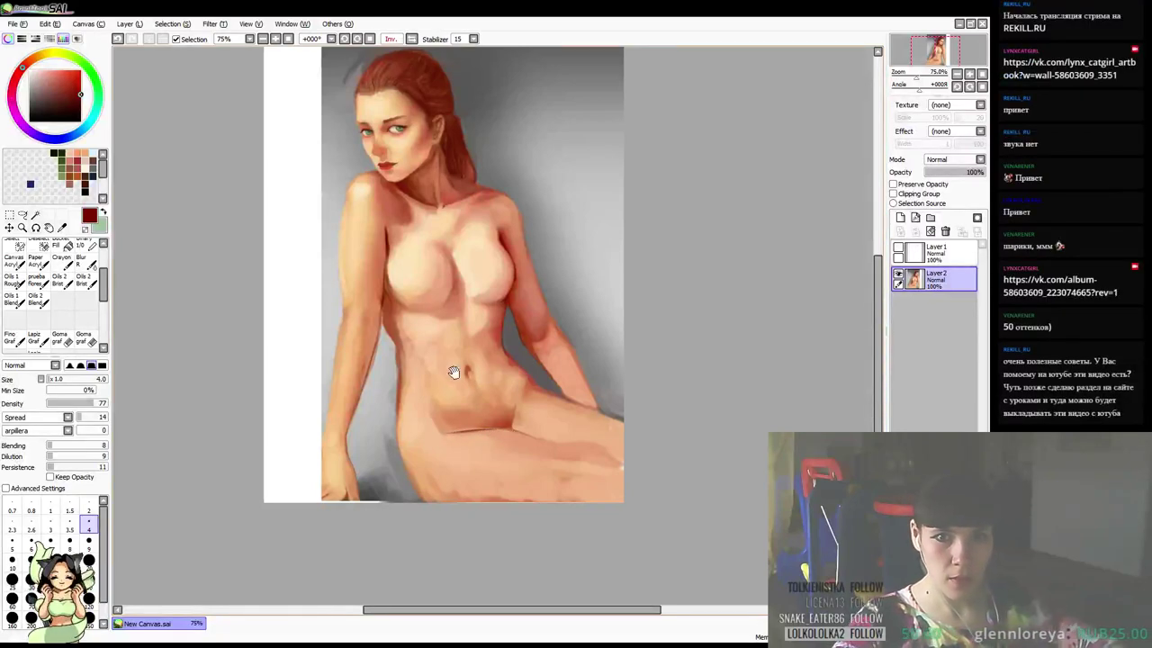
mouse_move(503, 376)
mouse_down()
mouse_move(510, 365)
mouse_move(522, 377)
mouse_up()
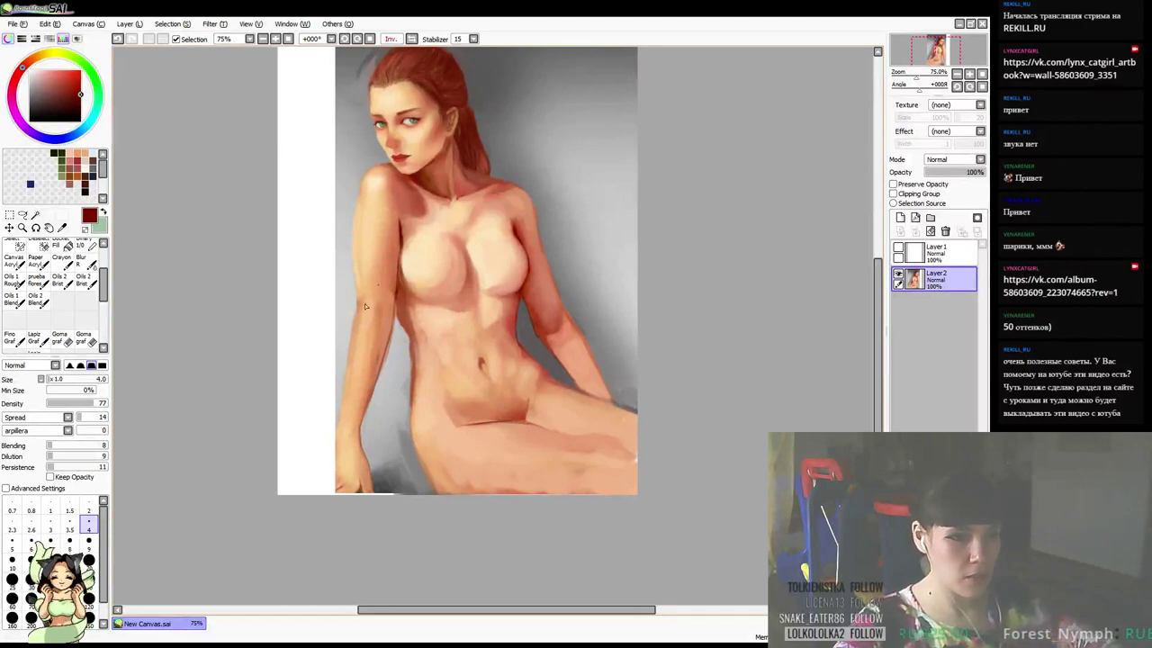
drag(498, 380, 504, 396)
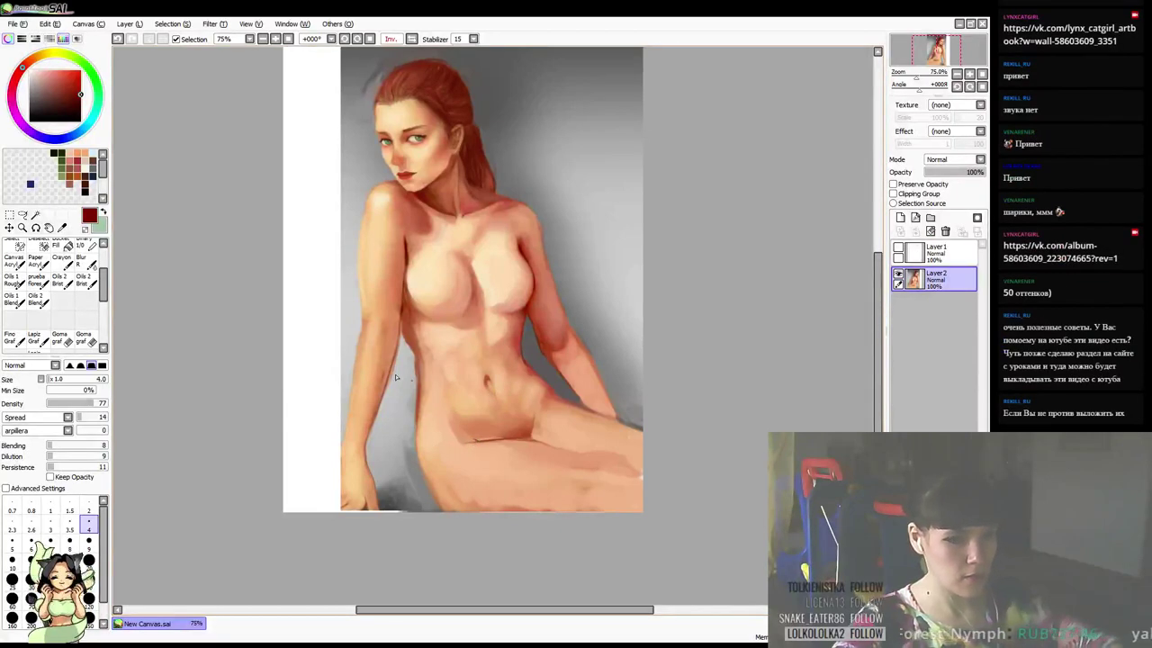
Blend the hip crease and surrounding skin with sampled orange tones, using brush sizes 9 and 16
drag(466, 403, 476, 388)
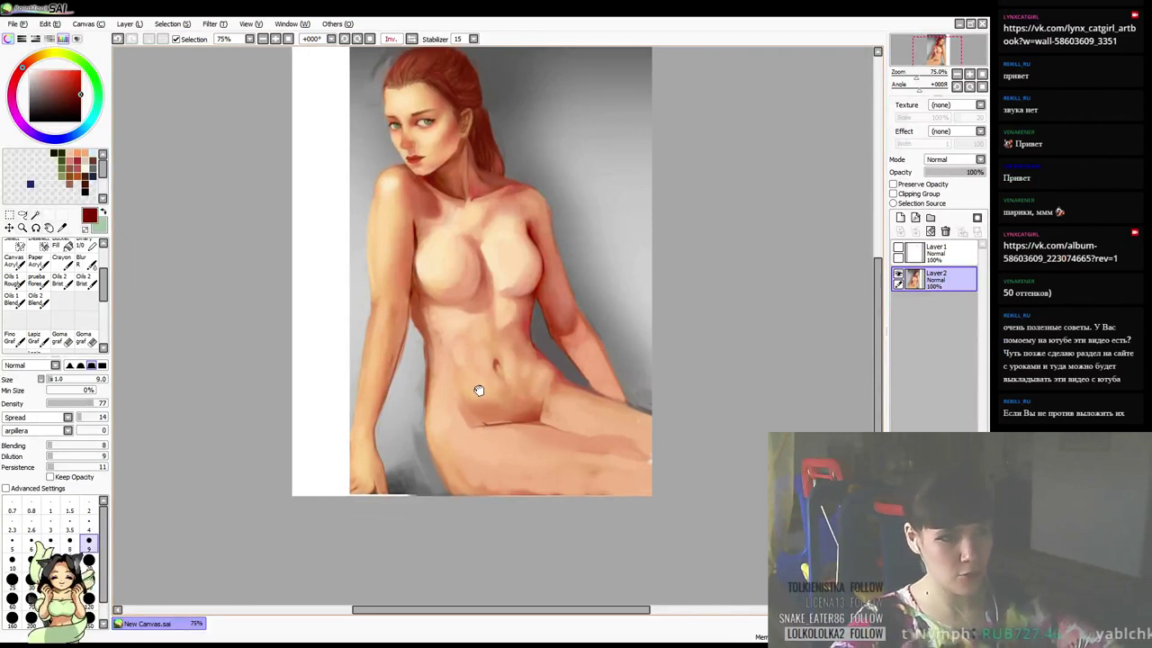
right_click(477, 417)
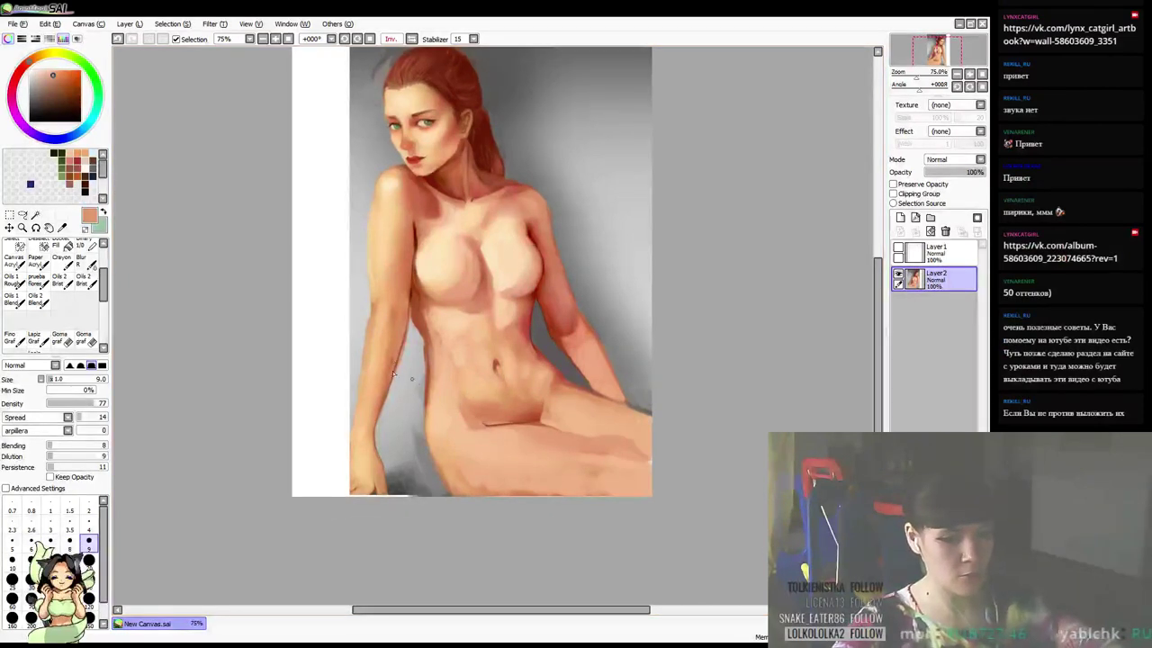
key(])
key(])
right_click(429, 396)
drag(509, 381, 511, 380)
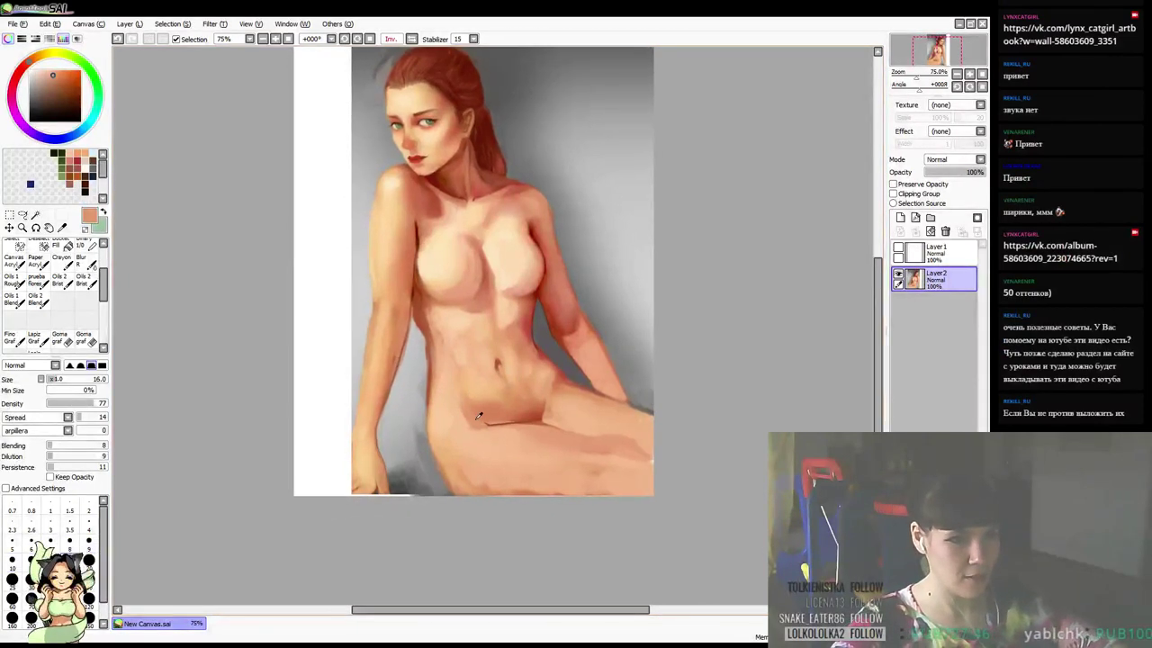
right_click(474, 429)
right_click(477, 420)
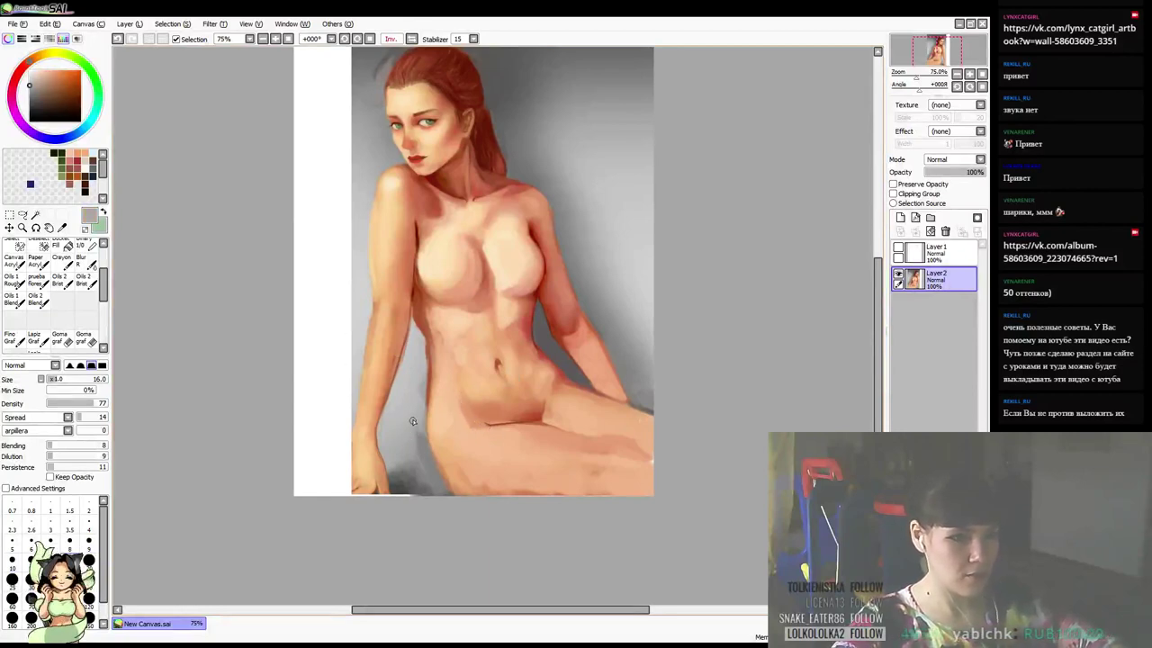
Fill the background beside the near hand and between the arm and hip with a sampled dark grey
right_click(408, 488)
mouse_move(409, 494)
mouse_down()
mouse_move(398, 494)
mouse_move(419, 494)
mouse_up()
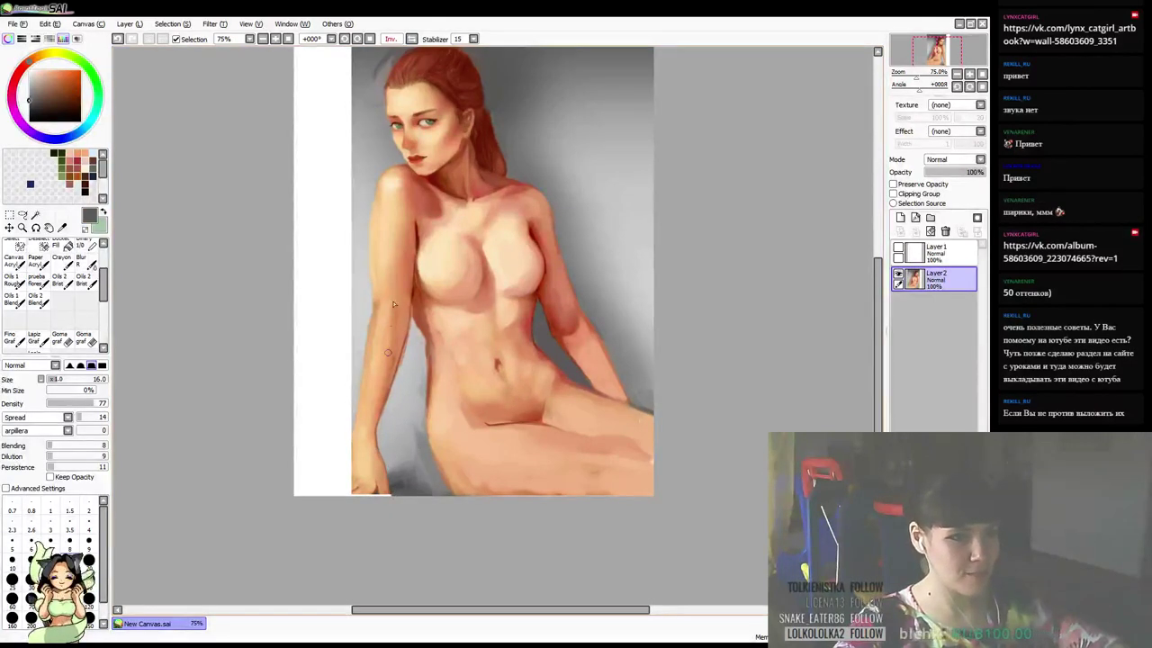
drag(404, 390, 413, 396)
drag(368, 359, 360, 376)
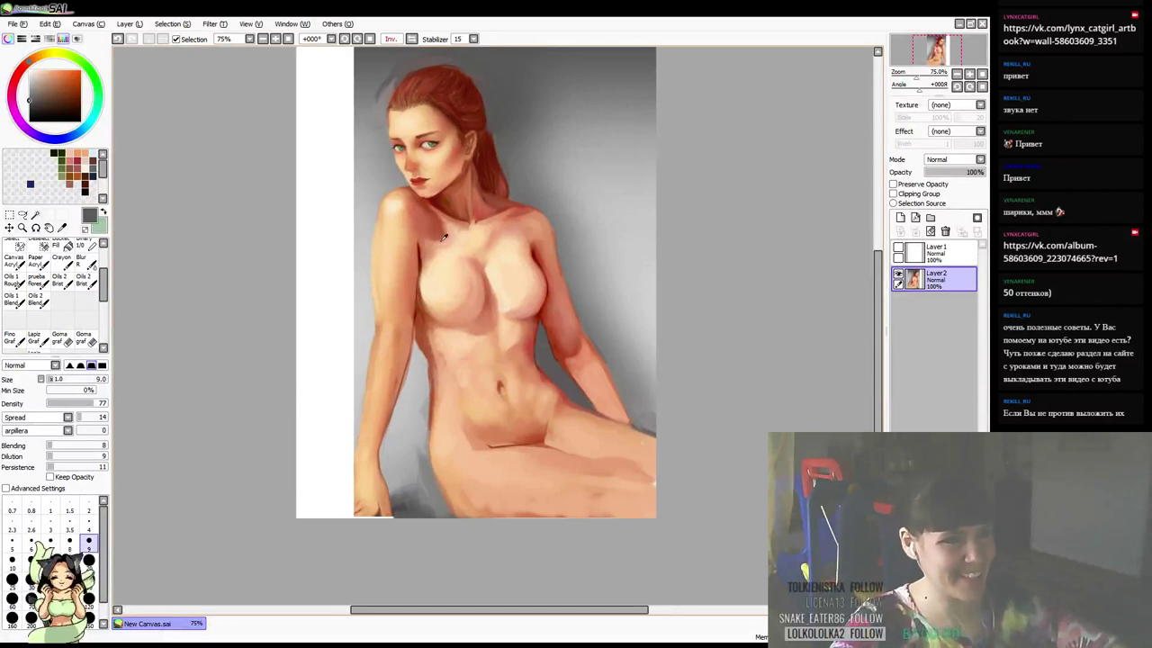
Extend the near hand onto the white margin with a reddish brown contour and light peach fill at brush size 9
alt+click(414, 268)
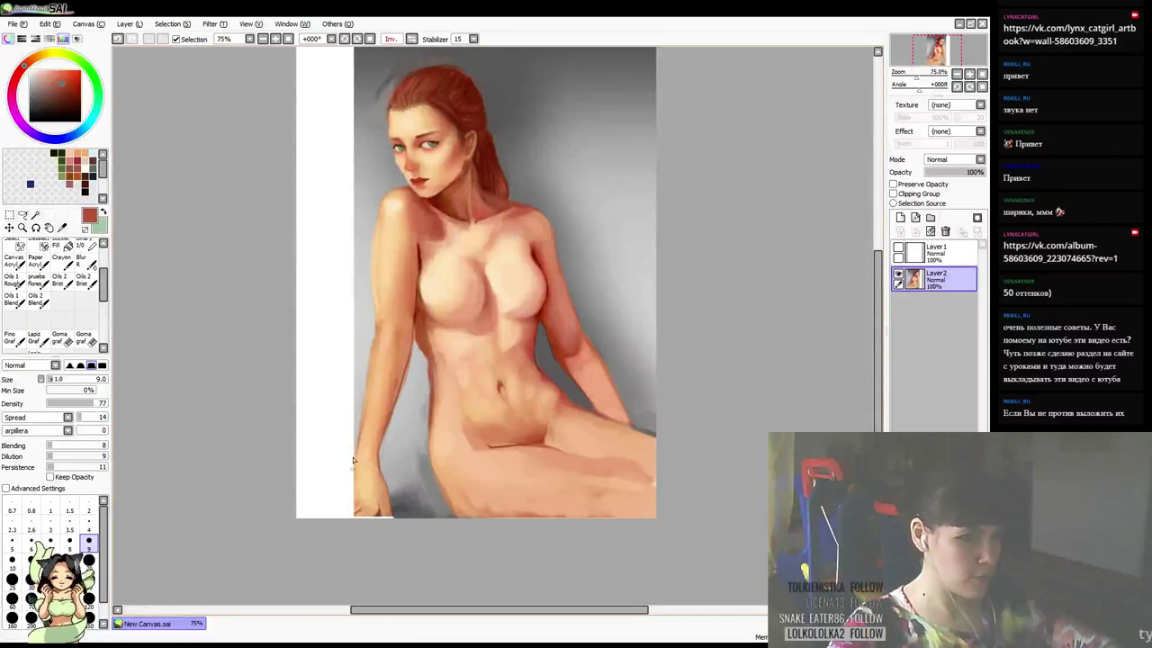
mouse_move(350, 500)
mouse_down()
mouse_move(328, 523)
mouse_move(369, 515)
mouse_up()
right_click(365, 504)
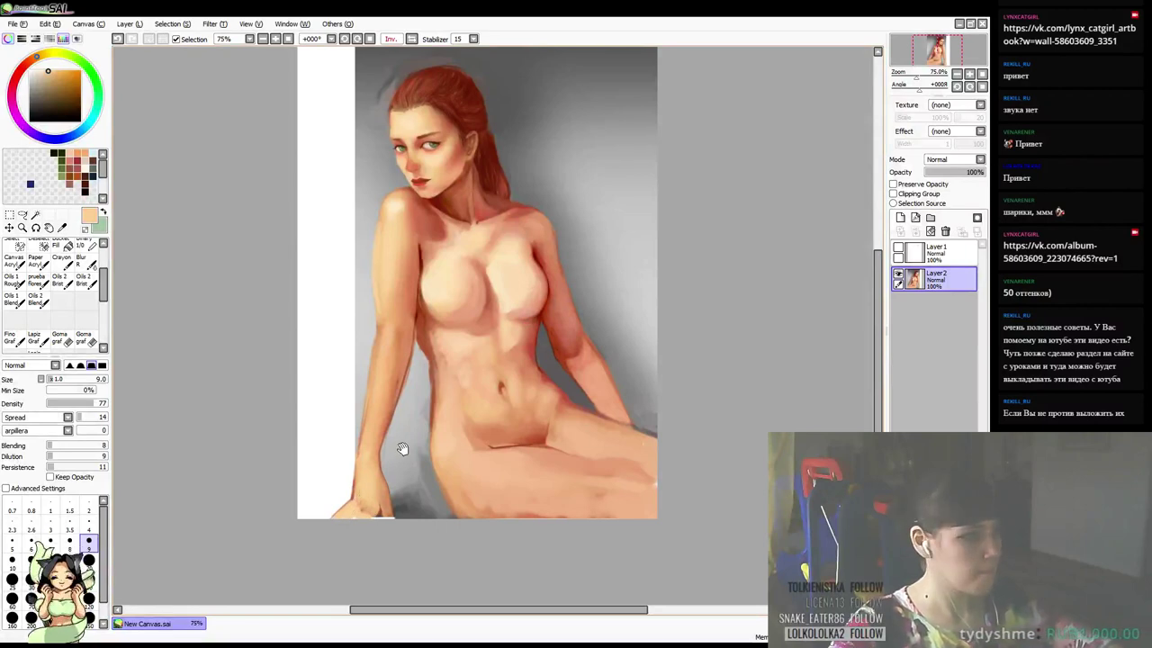
Touch up the upper chest and neck shading with a sampled salmon tone at brush size 5
drag(402, 449, 393, 455)
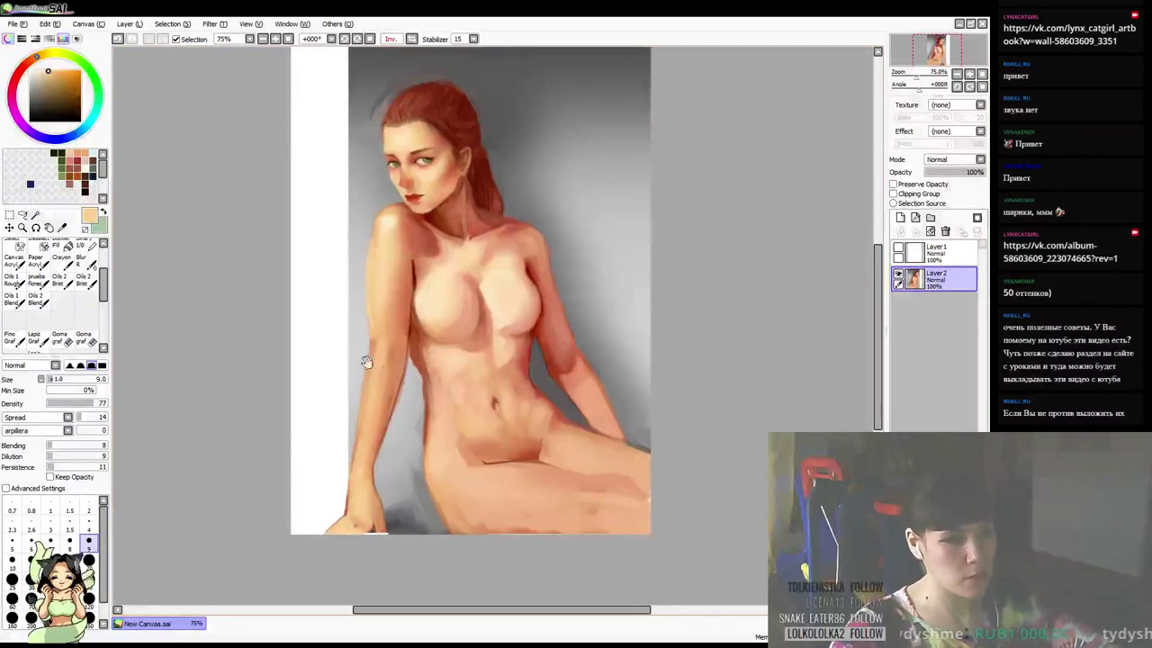
drag(365, 360, 392, 408)
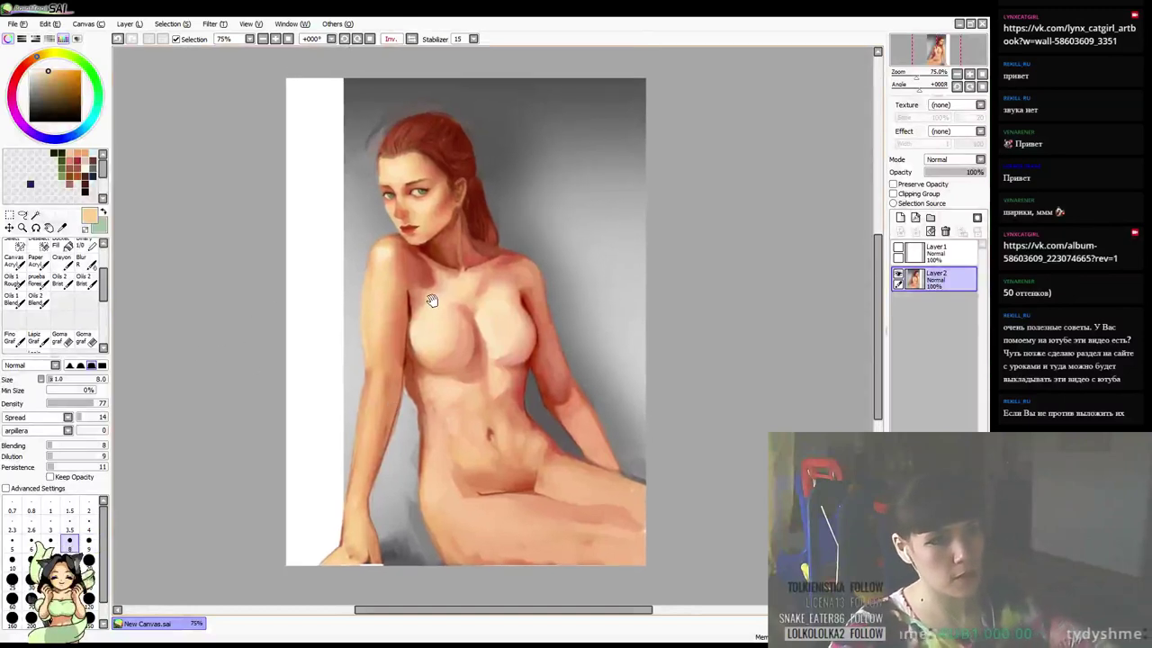
drag(431, 300, 423, 333)
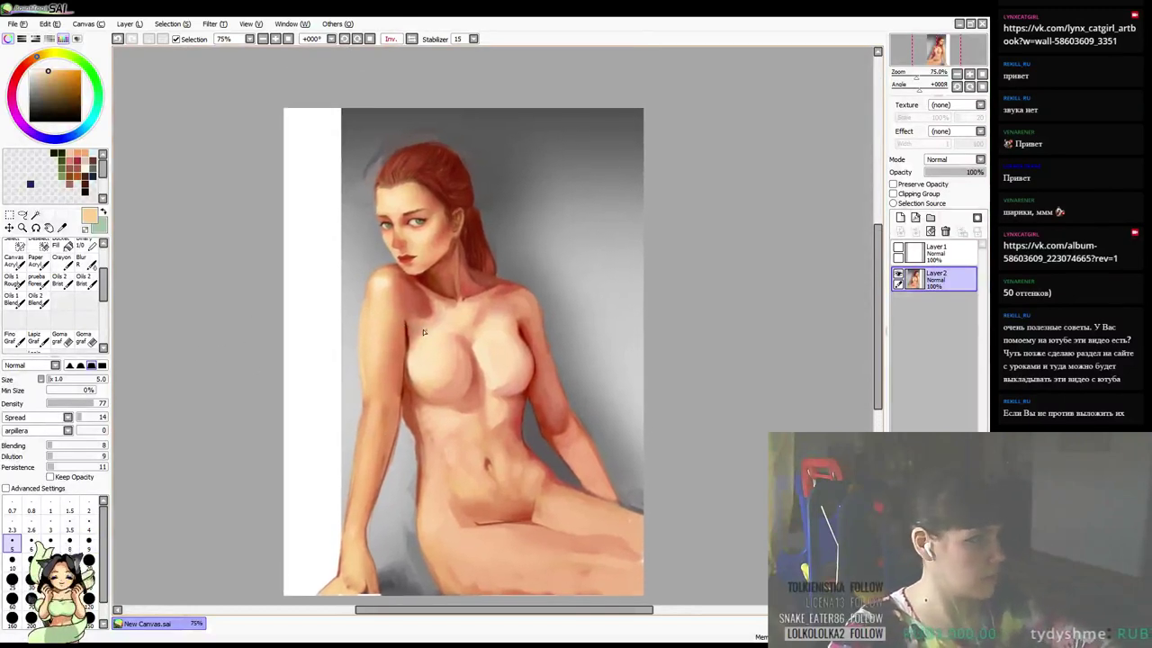
alt+click(419, 319)
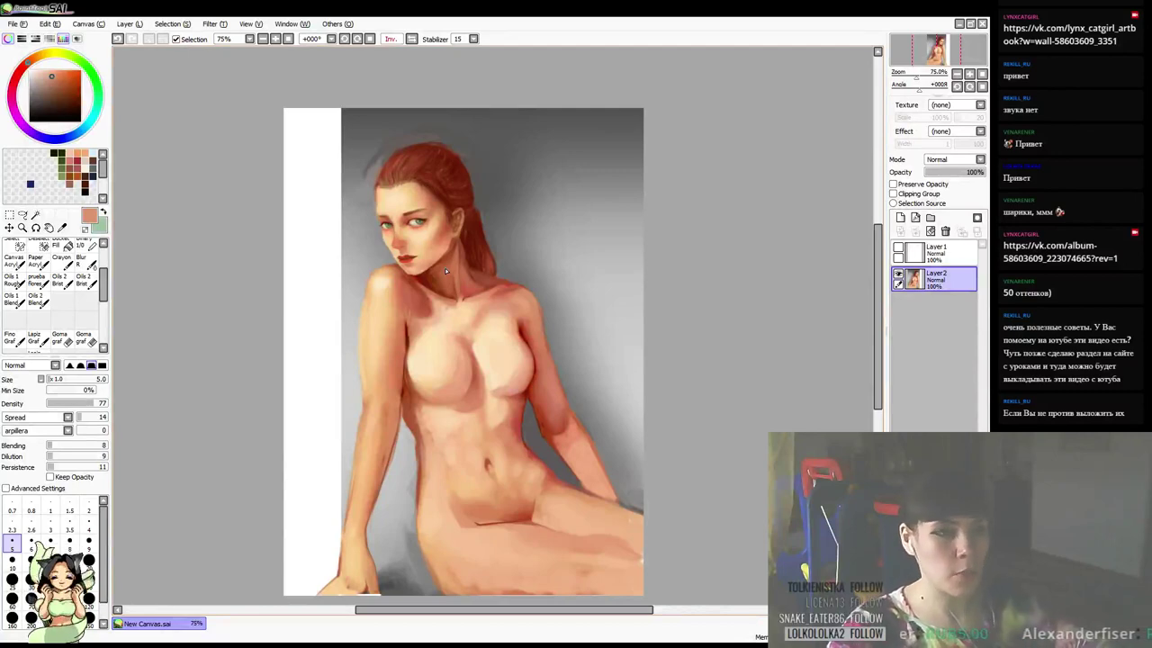
Refine the skin where the near arm meets the ribs with sampled orange tones at brush sizes 7 and 9
drag(514, 383, 549, 344)
key(])
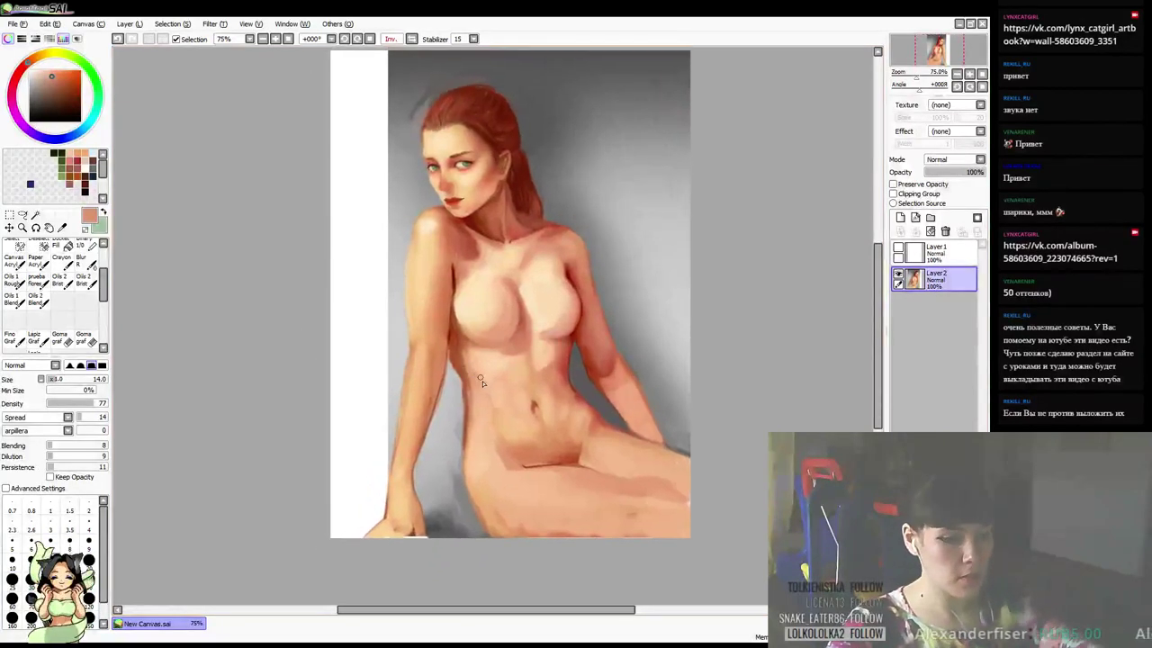
key([)
key([)
key([)
key([)
key([)
drag(504, 376, 513, 378)
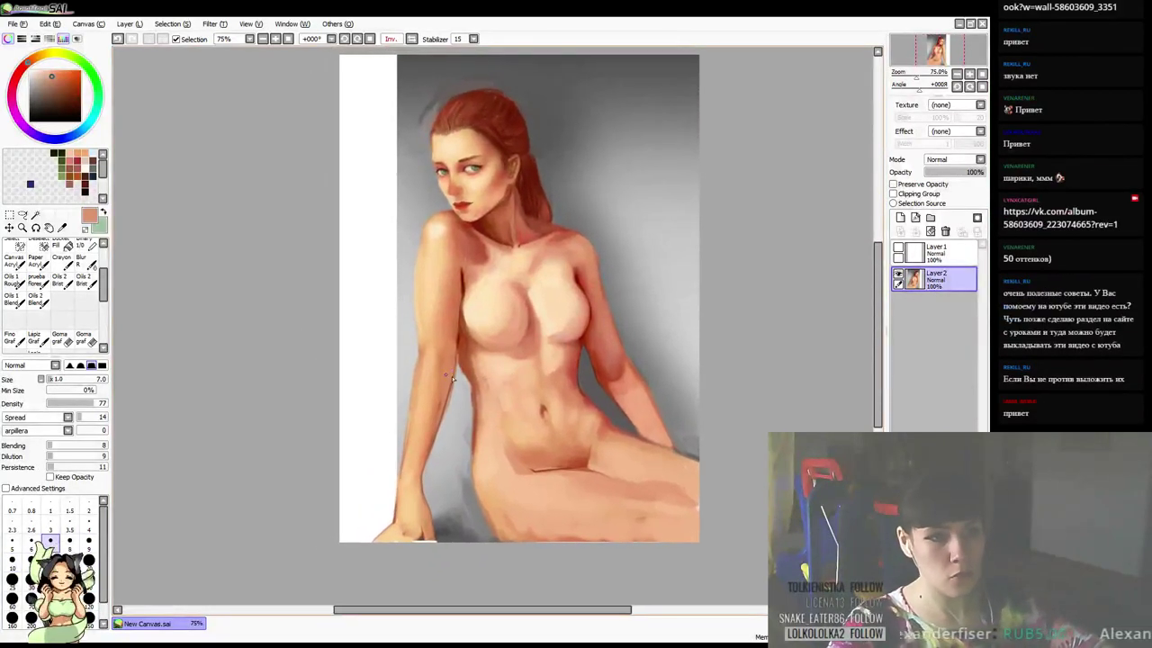
alt+click(480, 351)
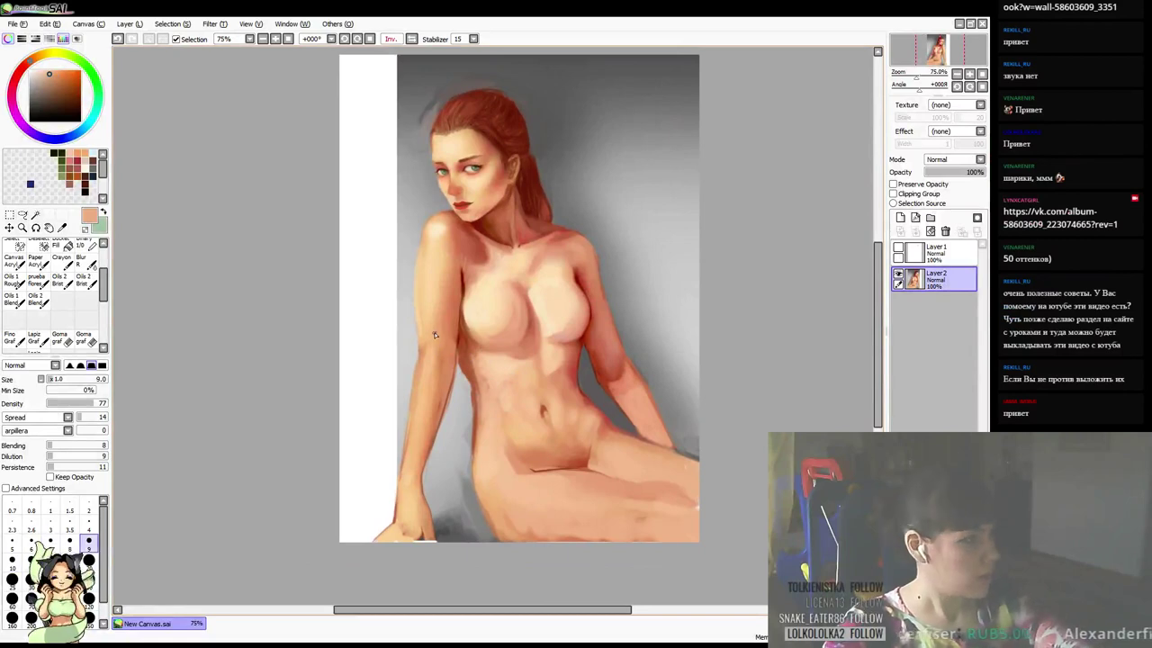
Blend the side of the ribcage below the near breast with sampled peach tones at brush size 25
key(bracketright)
key(bracketright)
key(bracketright)
key(bracketright)
key(bracketright)
key(bracketright)
alt+click(486, 352)
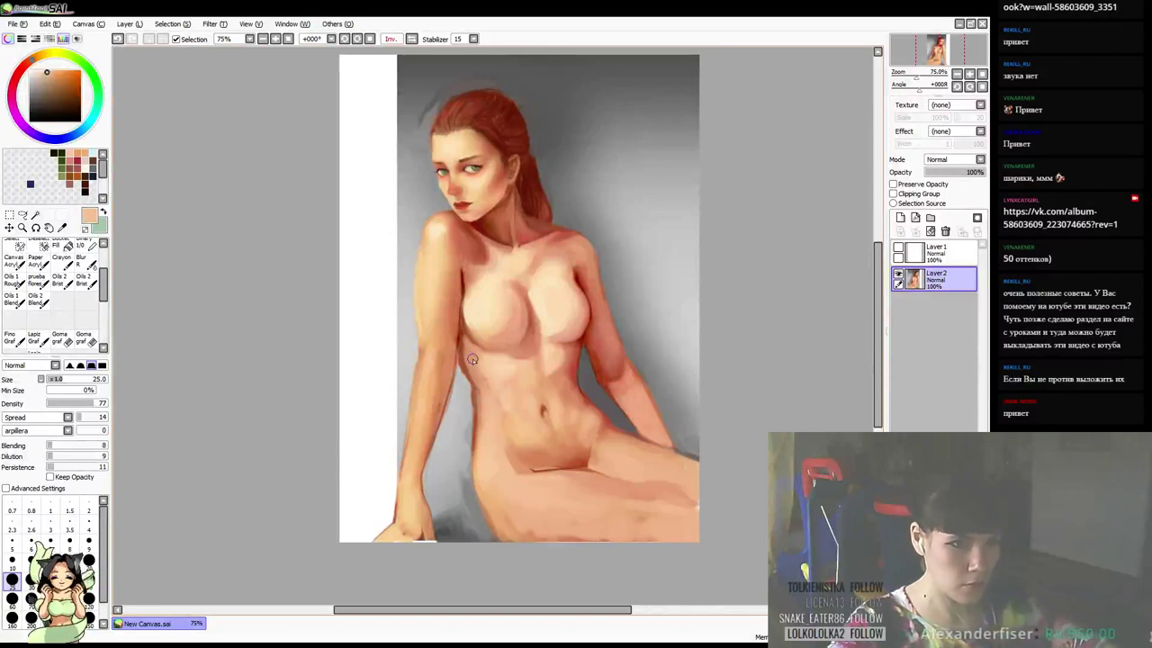
alt+click(472, 358)
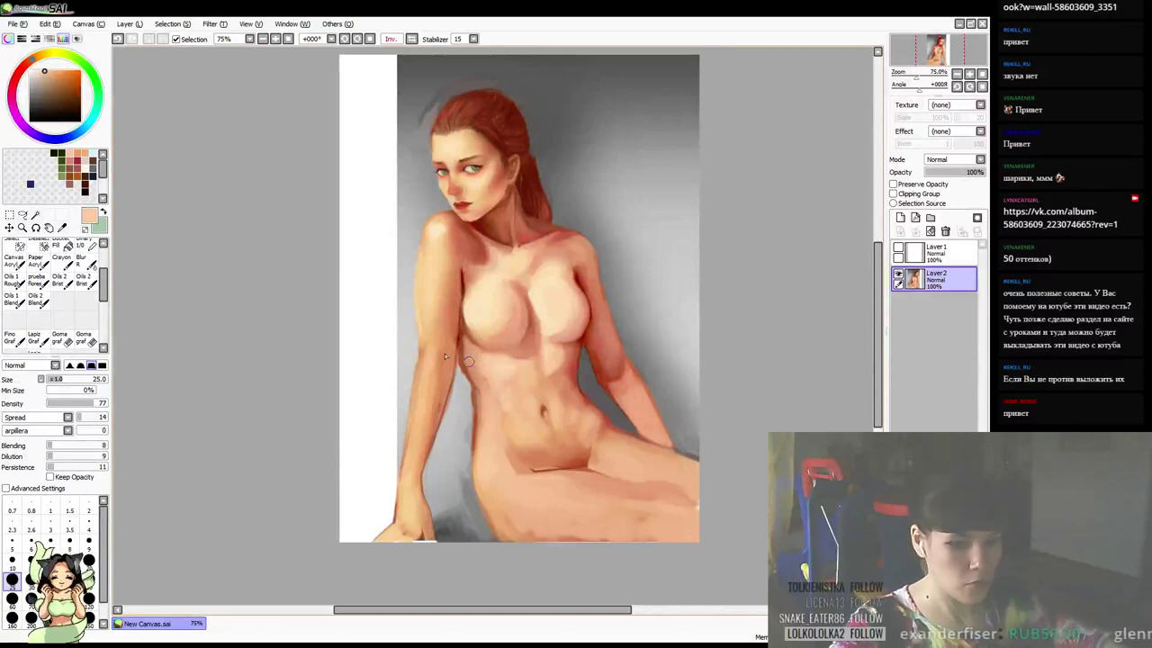
Reduce the brush size to 12 and add sampled light cream highlights to the ribs and upper abdomen
key(bracketleft)
key(bracketleft)
key(bracketleft)
key(bracketleft)
alt+click(476, 303)
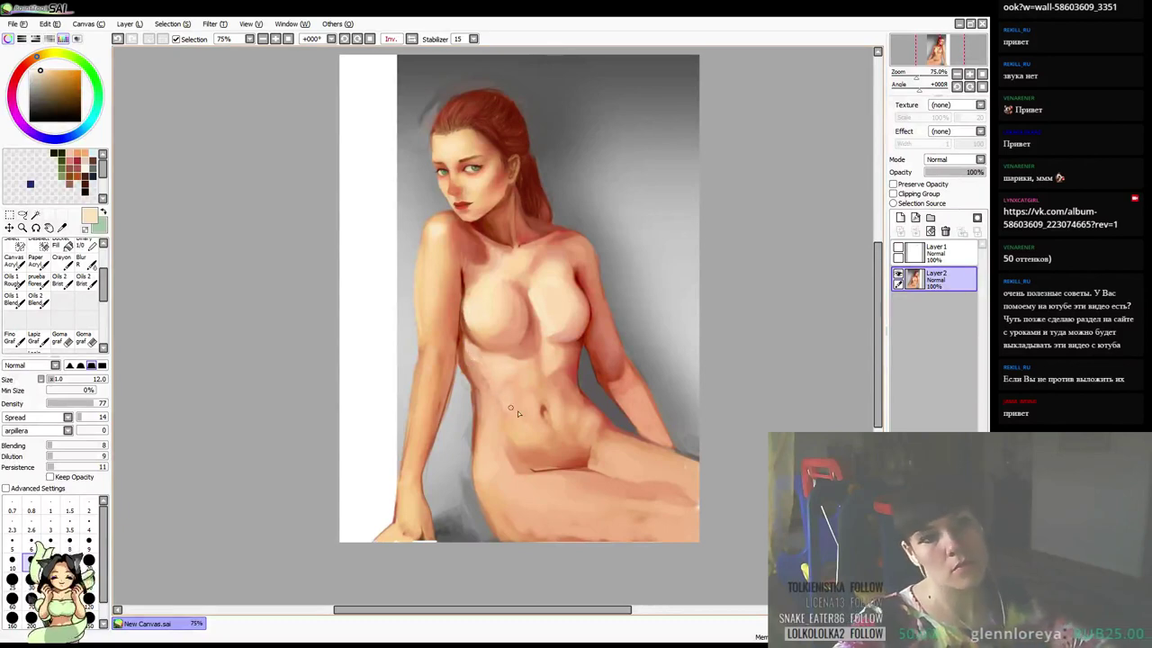
Shade the near waist and hip with sampled reddish brown, salmon and light peach at brush sizes 12 and 16
mouse_move(570, 299)
mouse_down()
mouse_move(609, 239)
mouse_move(583, 230)
mouse_up()
alt+click(465, 363)
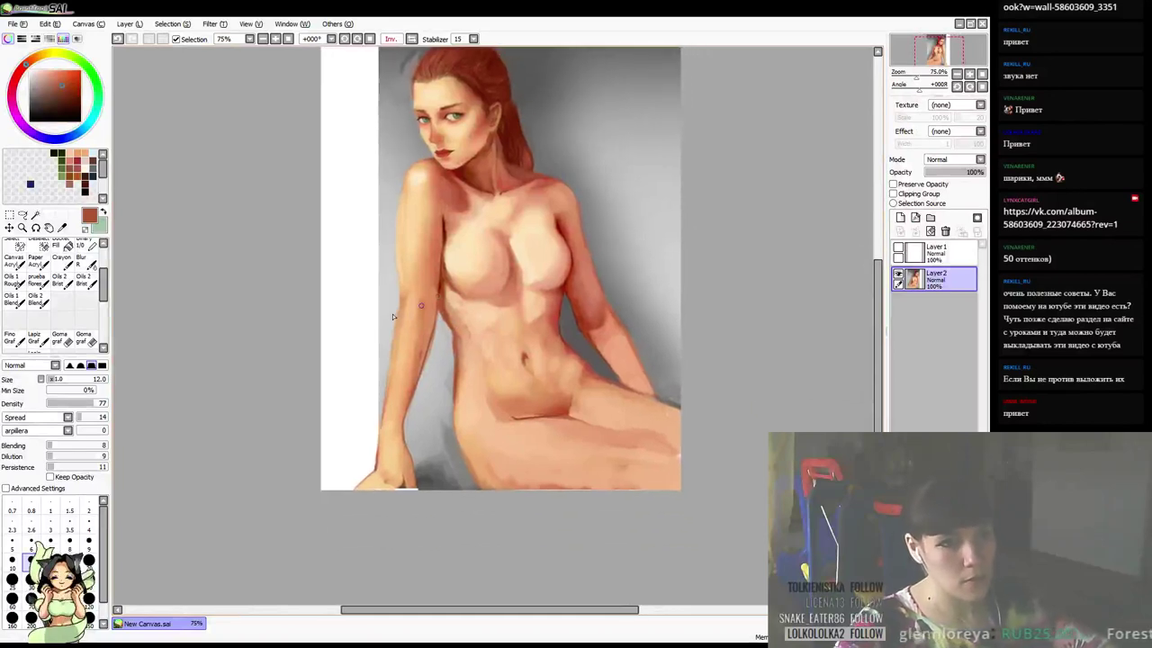
alt+click(500, 410)
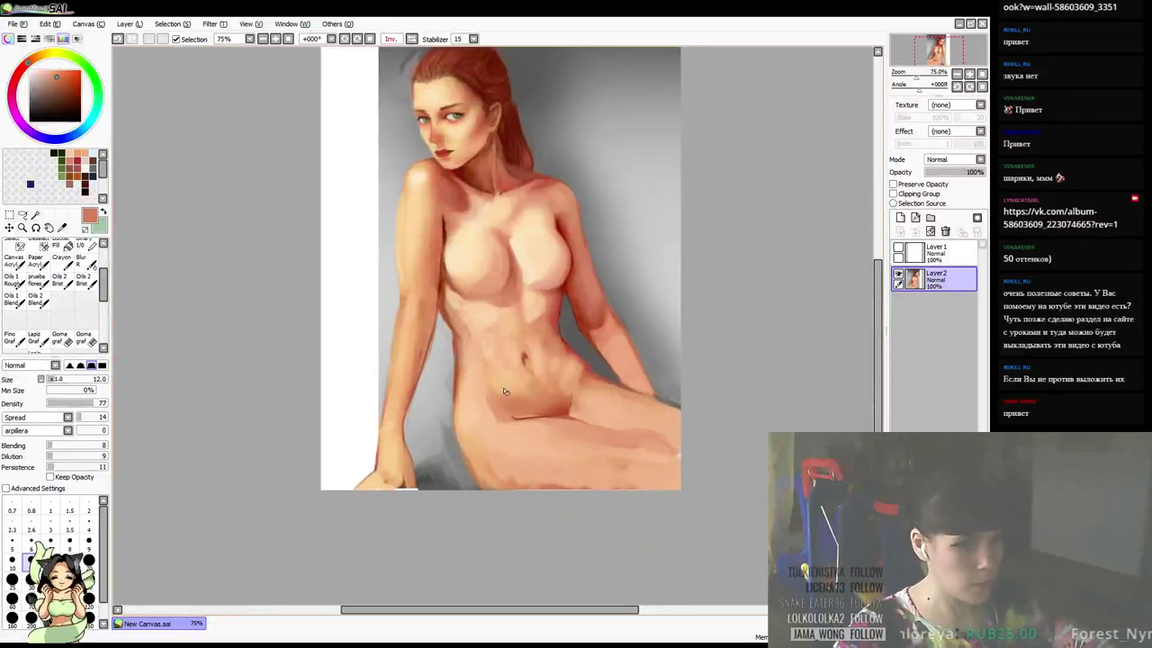
key(bracketright)
key(bracketright)
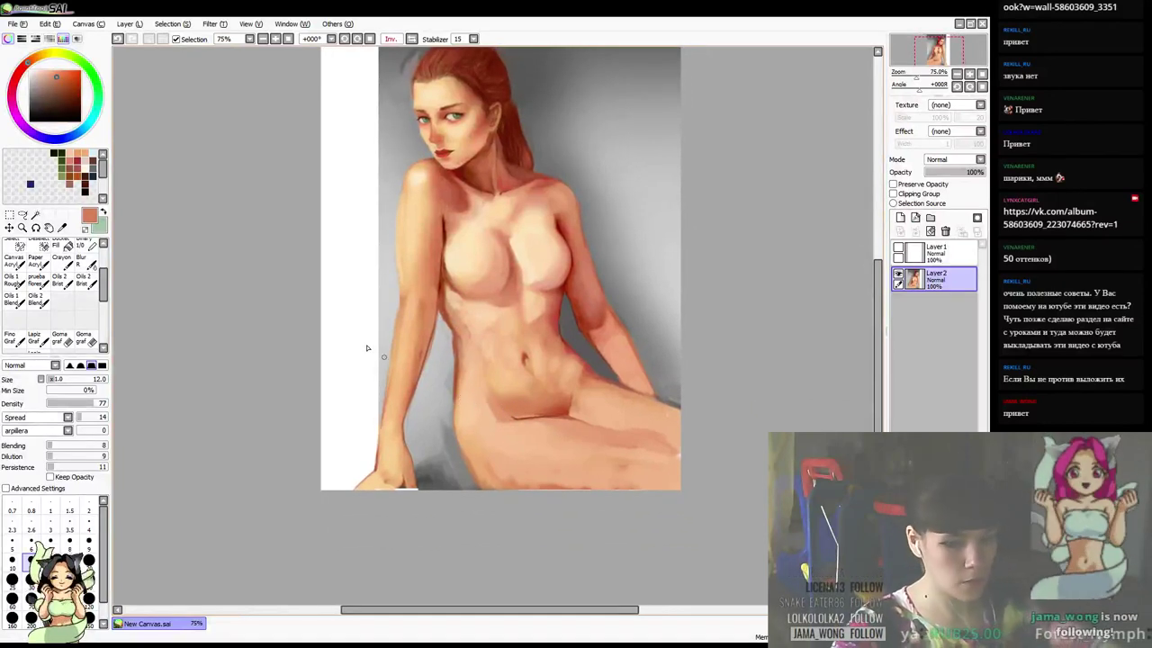
drag(499, 368, 505, 365)
alt+click(471, 413)
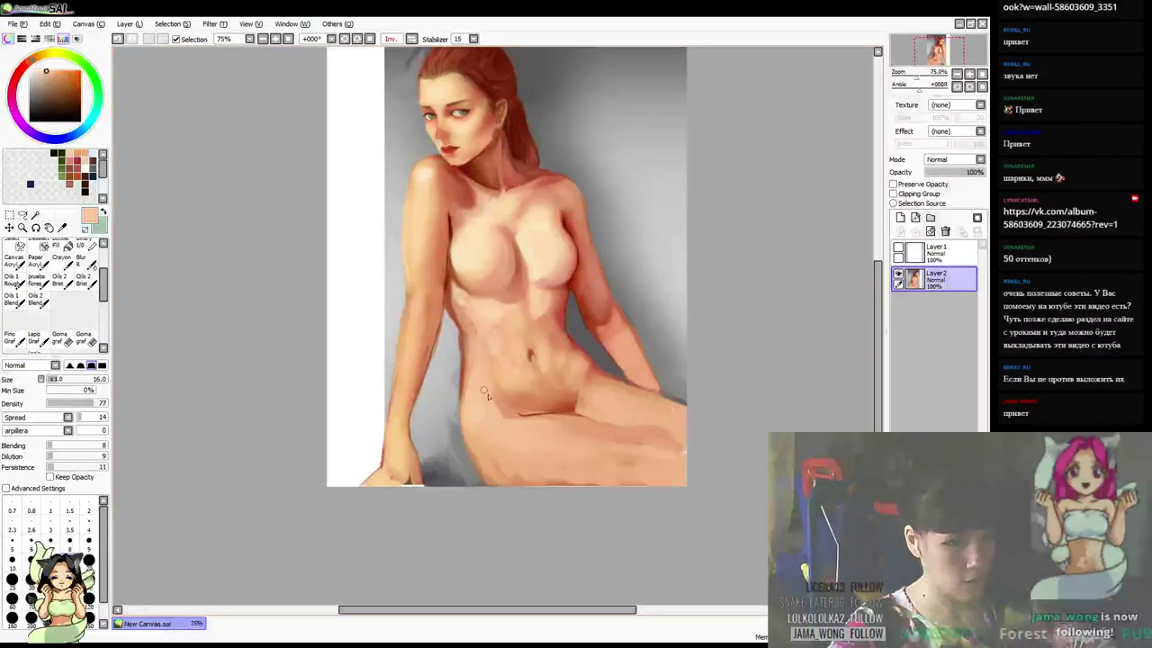
Clean up the background edge beside the near hip with sampled greys and redraw the hip contour in reddish brown at brush size 16
alt+click(459, 410)
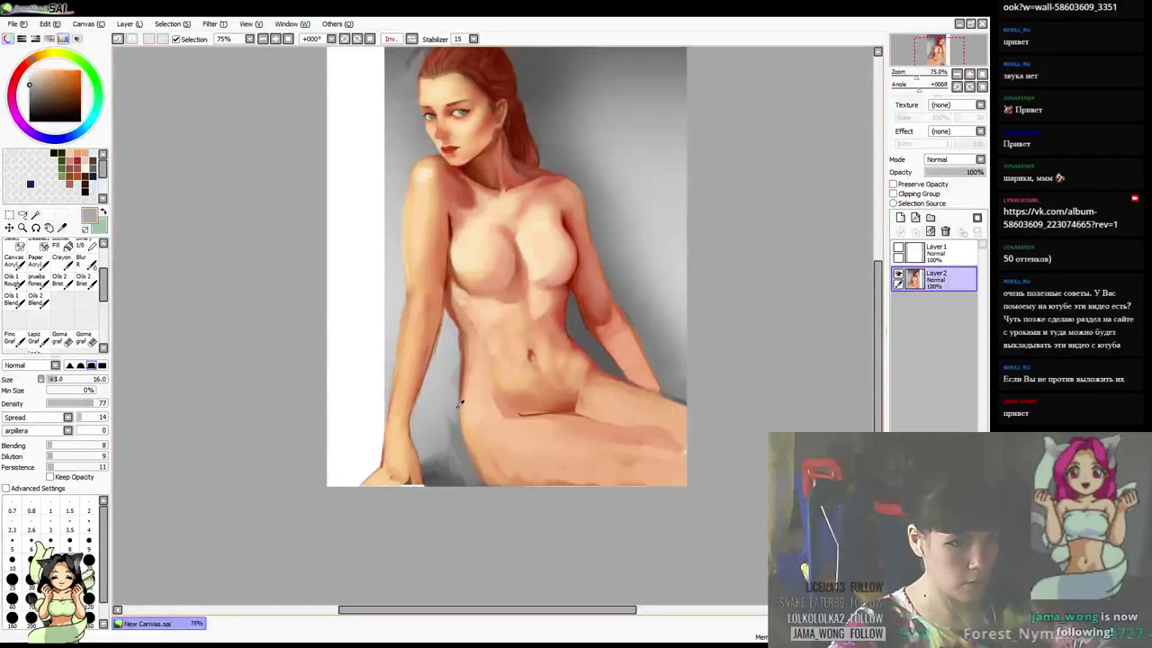
alt+click(457, 401)
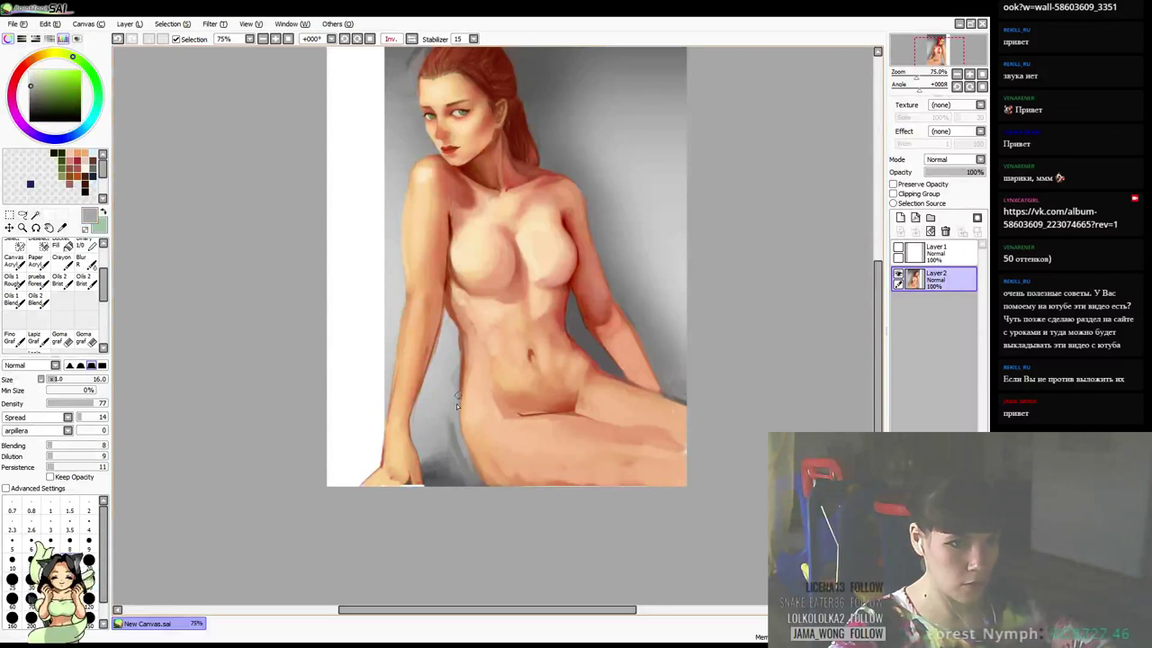
alt+click(465, 385)
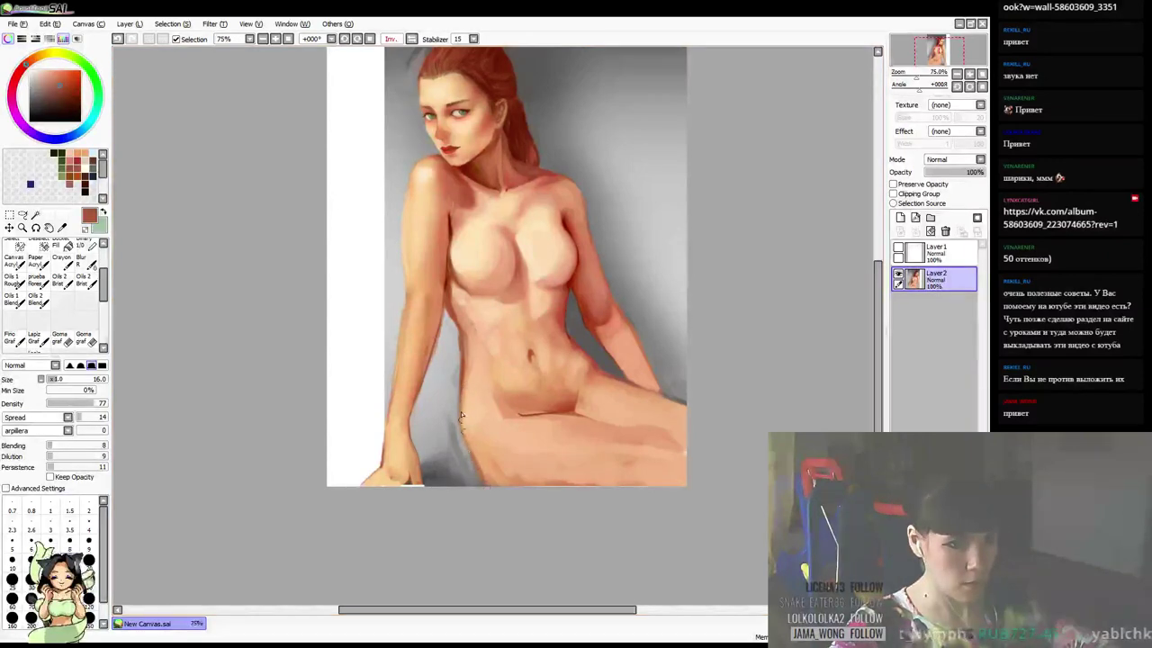
alt+click(470, 426)
alt+click(463, 403)
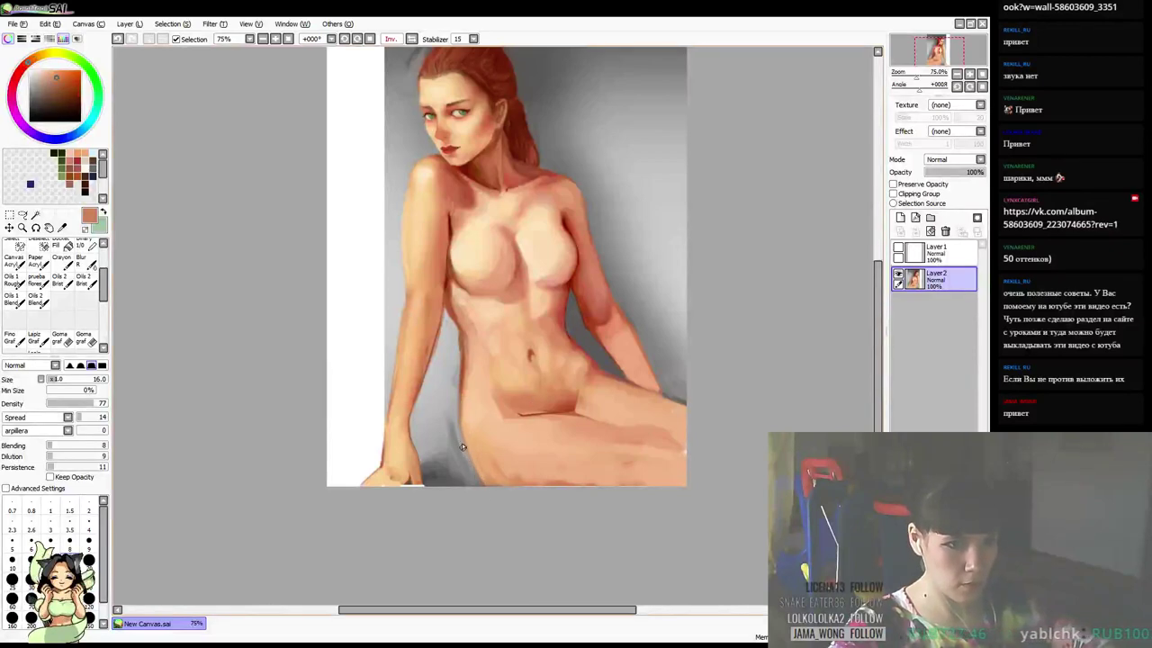
Blend the near hip and thigh with sampled peach and salmon tones at brush sizes 30 and 35
key(])
key(])
key(])
key(])
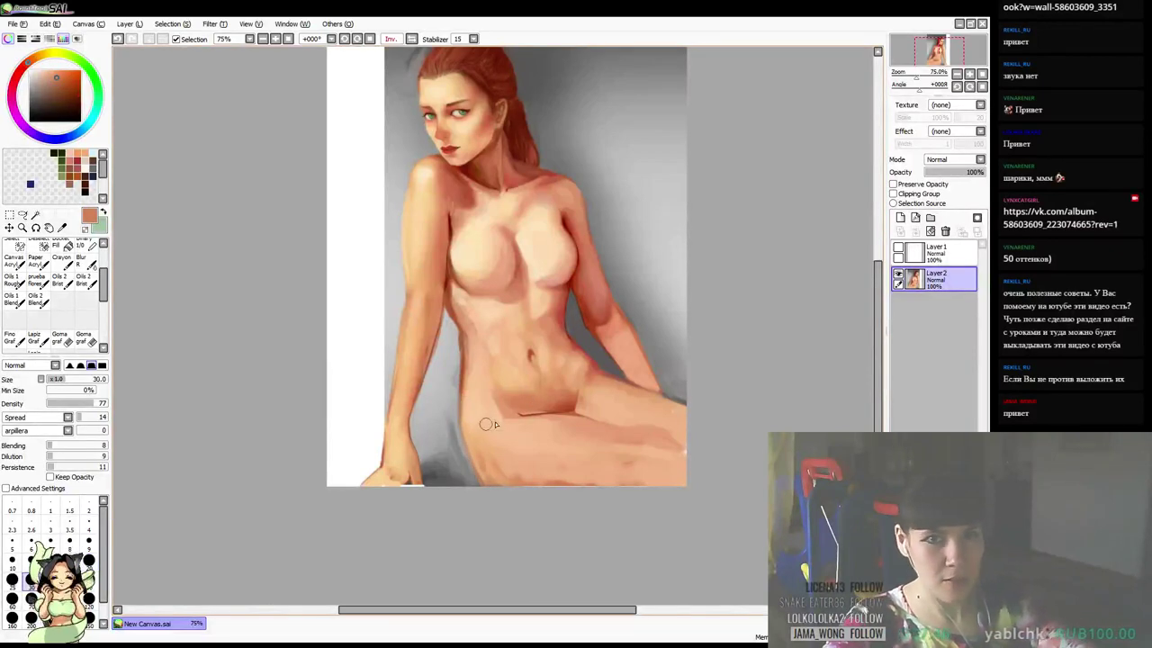
drag(495, 414, 501, 413)
alt+click(503, 423)
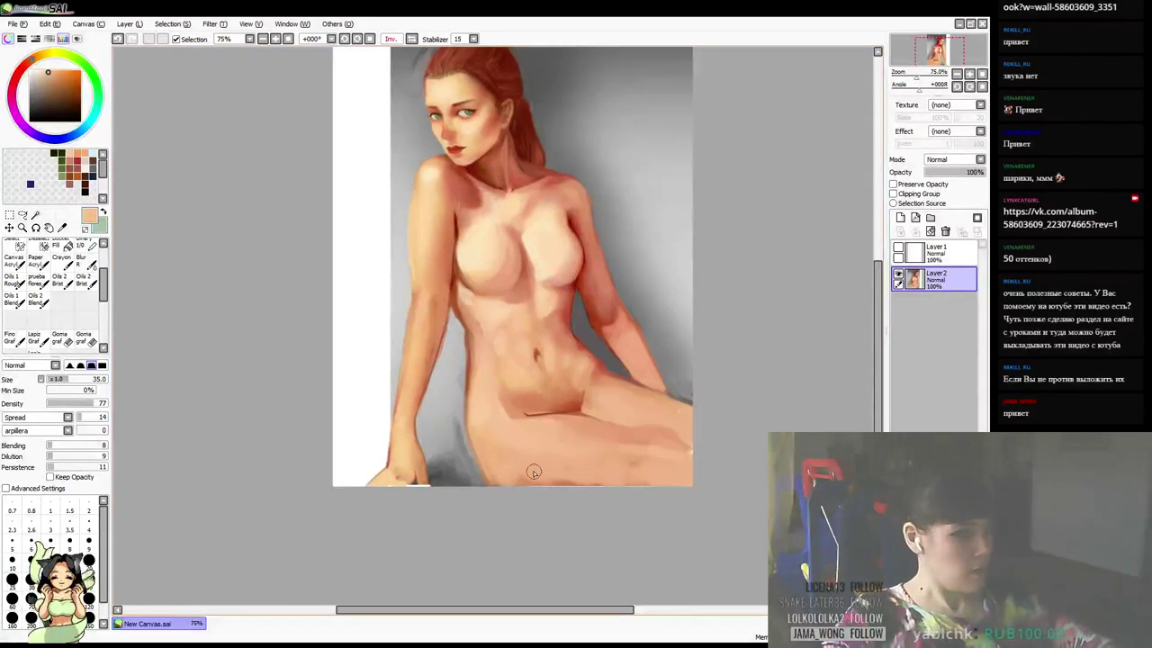
drag(543, 452, 537, 451)
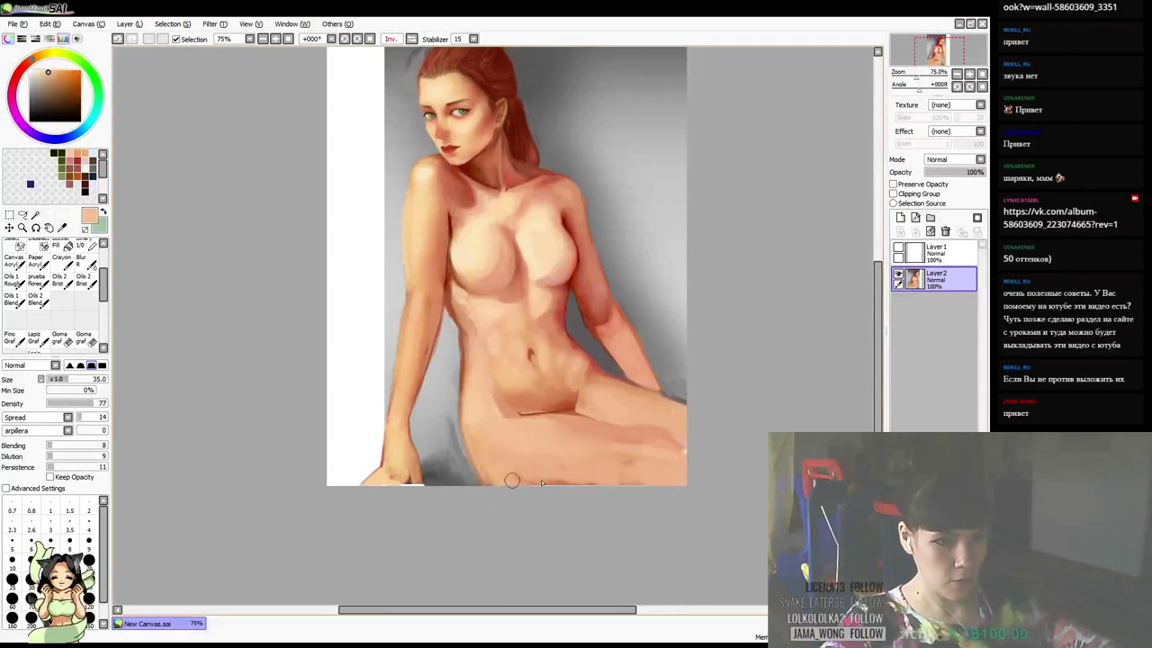
alt+click(503, 482)
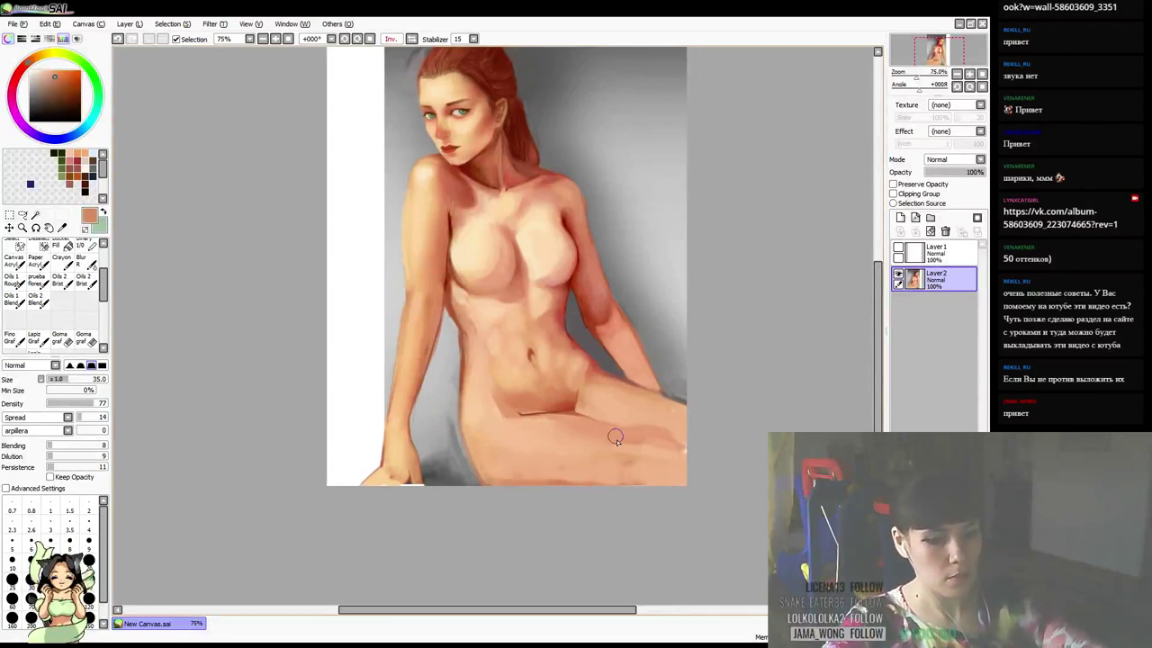
Define the shadow between the two thighs in salmon and the lit skin beside it in peach at brush size 14
key(bracketleft)
key(bracketleft)
key(bracketleft)
key(bracketleft)
key(bracketleft)
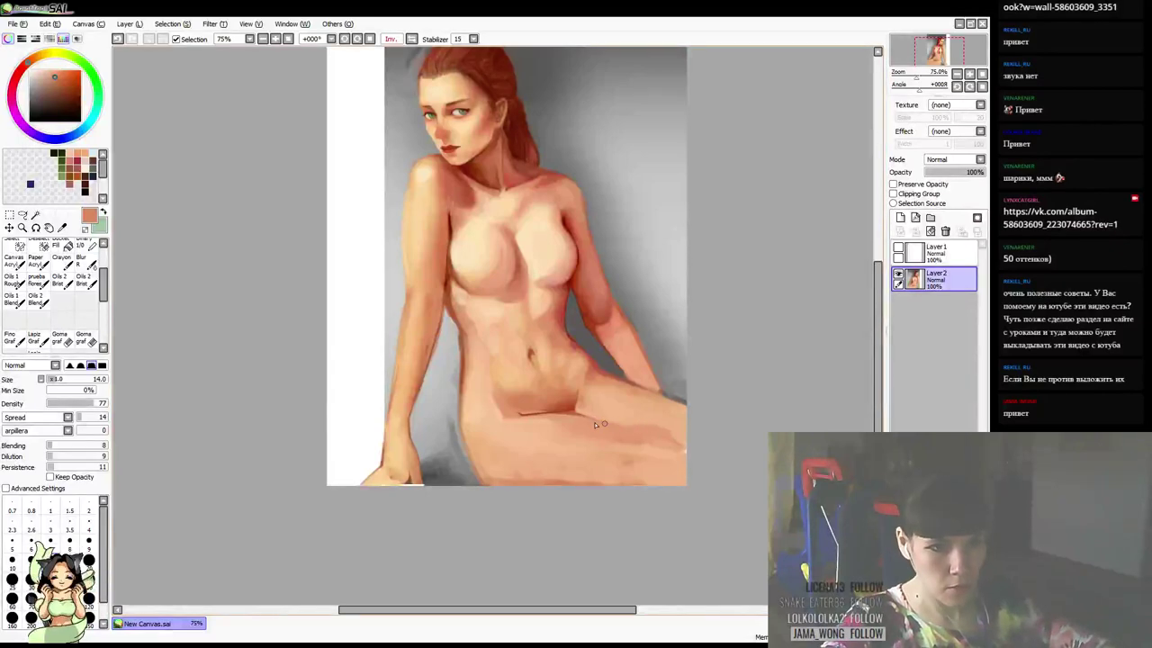
alt+click(670, 435)
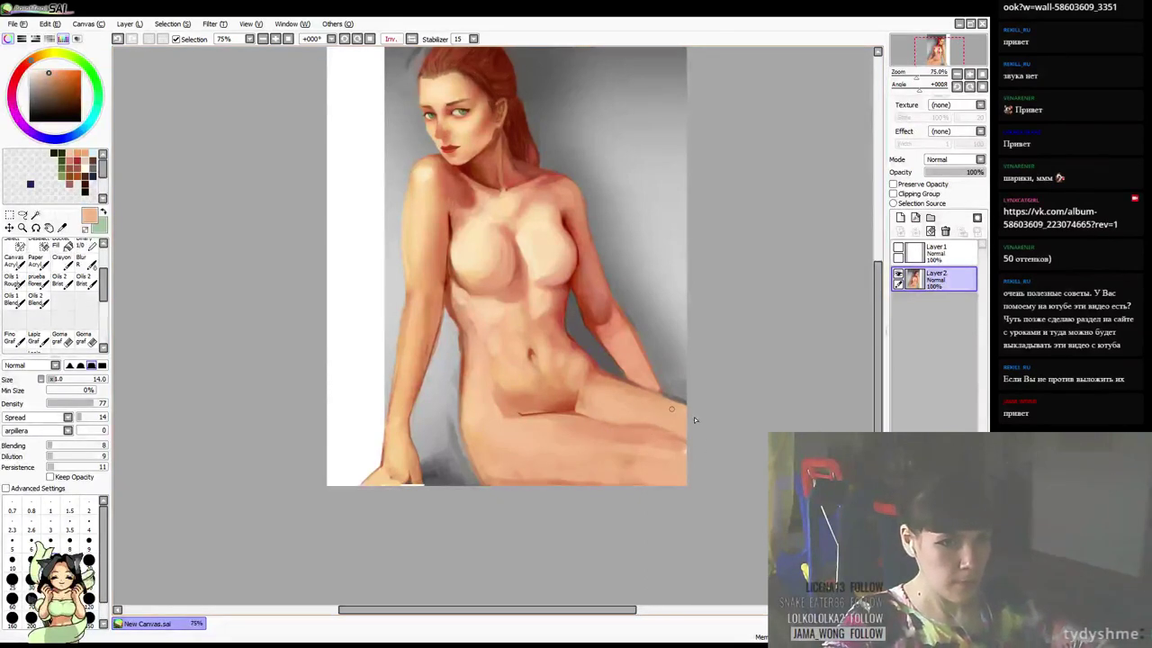
alt+click(669, 433)
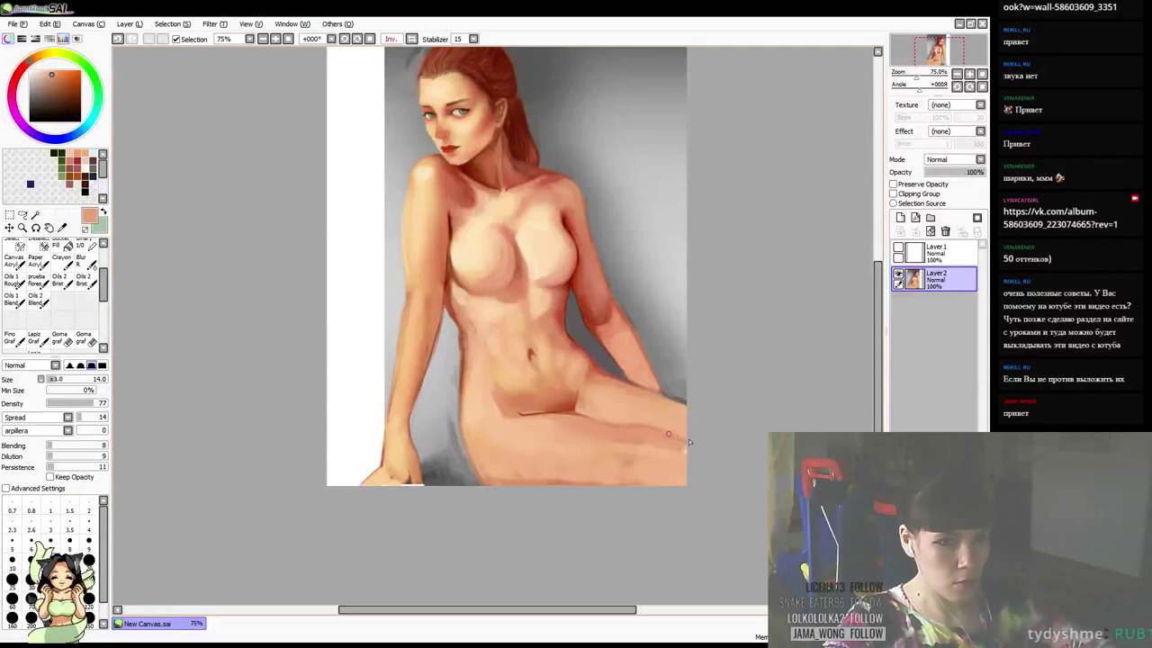
Smooth the shading across the near thigh with sampled orange tones at brush sizes 30 and 20
key(bracketright)
key(bracketright)
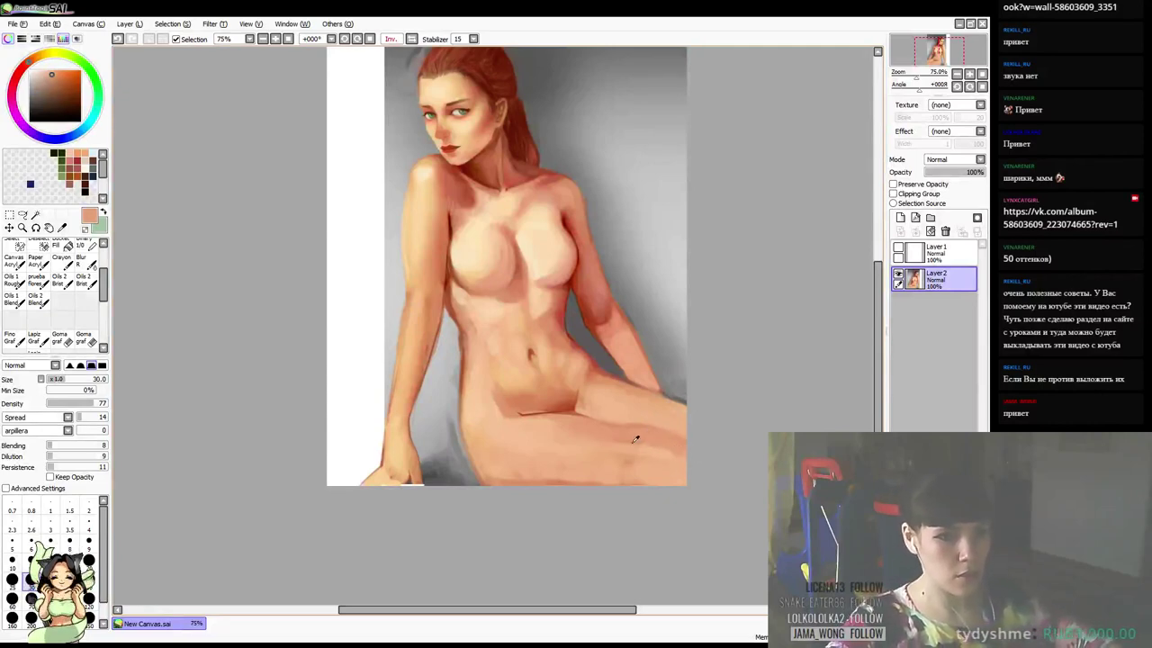
alt+click(637, 453)
key(bracketleft)
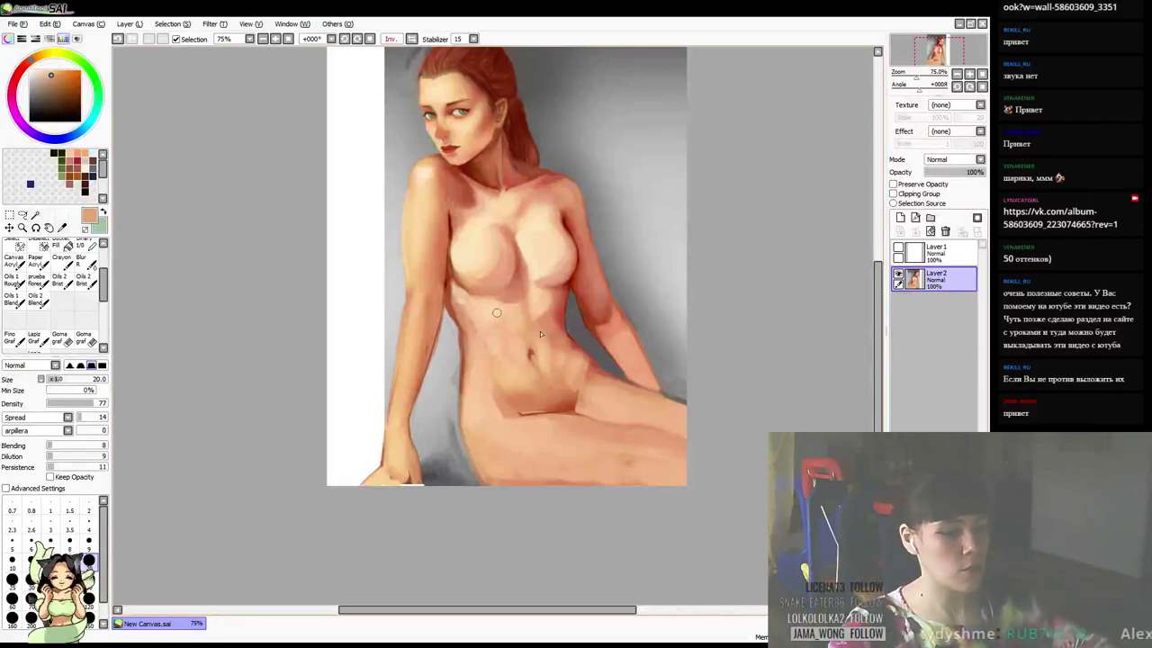
Soften the abdomen shading around the navel and touch up the background between arm and waist with sampled light grey at brush size 12
drag(561, 343, 564, 322)
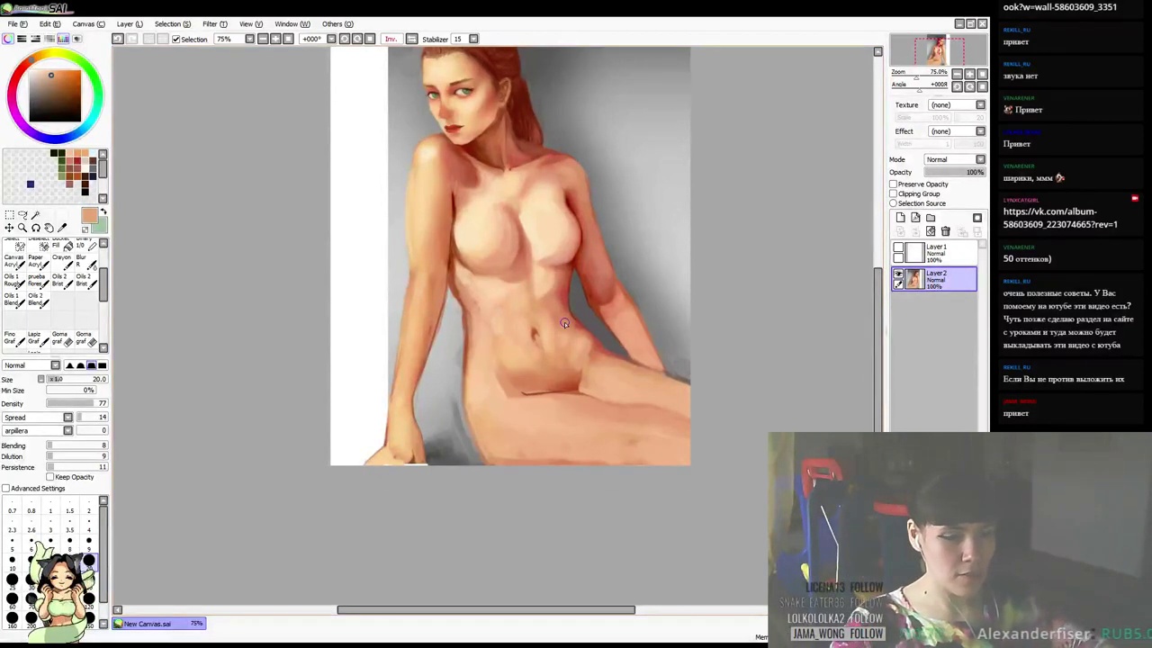
key(bracketleft)
key(bracketleft)
drag(527, 340, 535, 342)
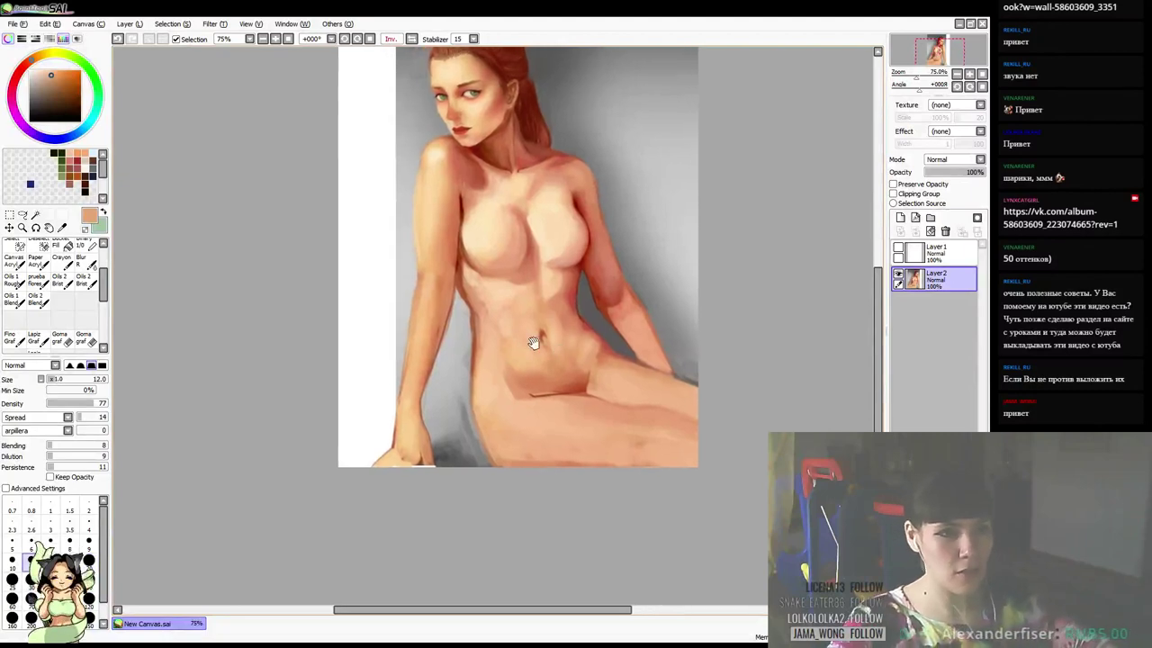
right_click(458, 352)
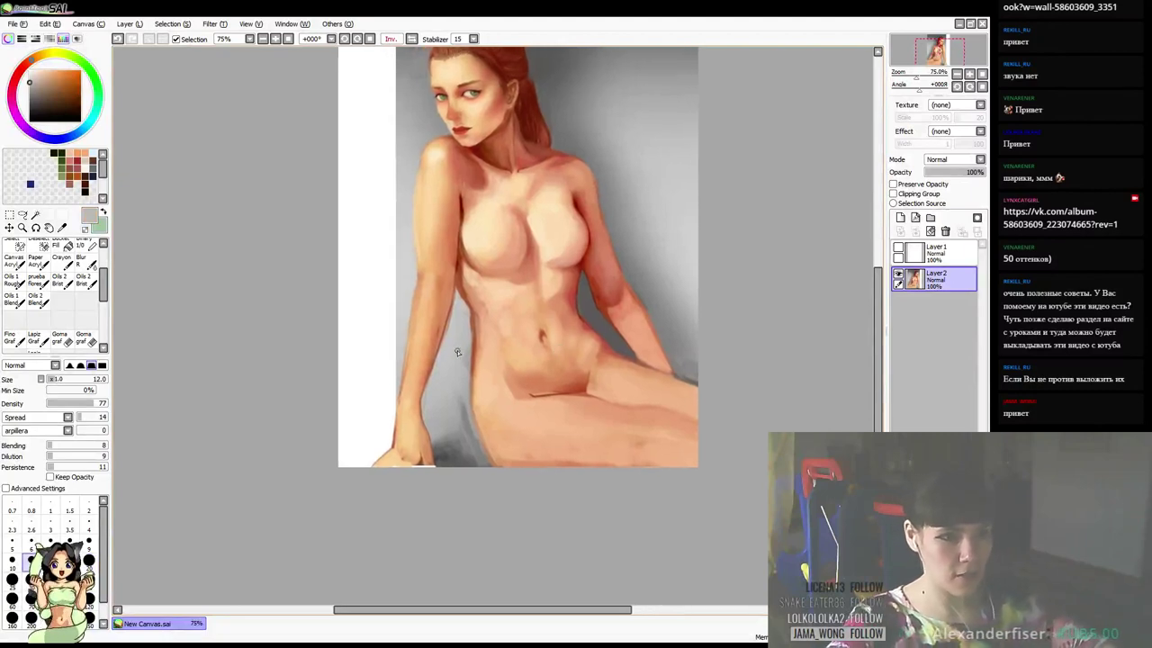
Rework the near waist contour with sampled orange and reddish brown tones at brush size 25
alt+click(482, 311)
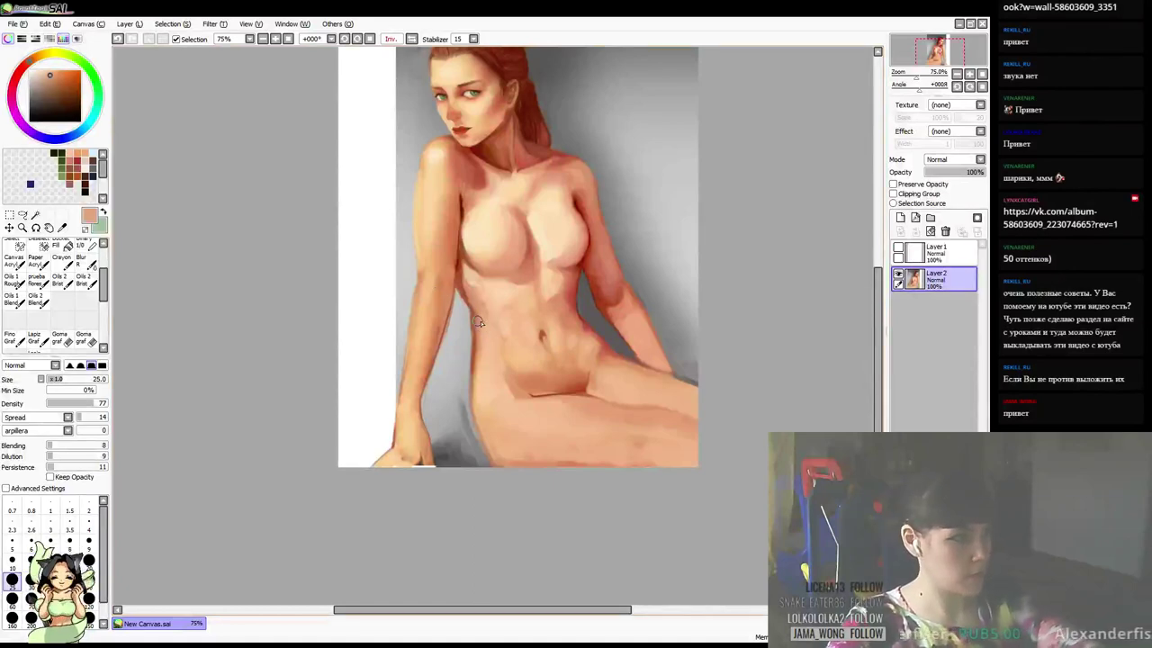
drag(524, 331, 523, 329)
key(bracketright)
key(bracketright)
alt+click(461, 292)
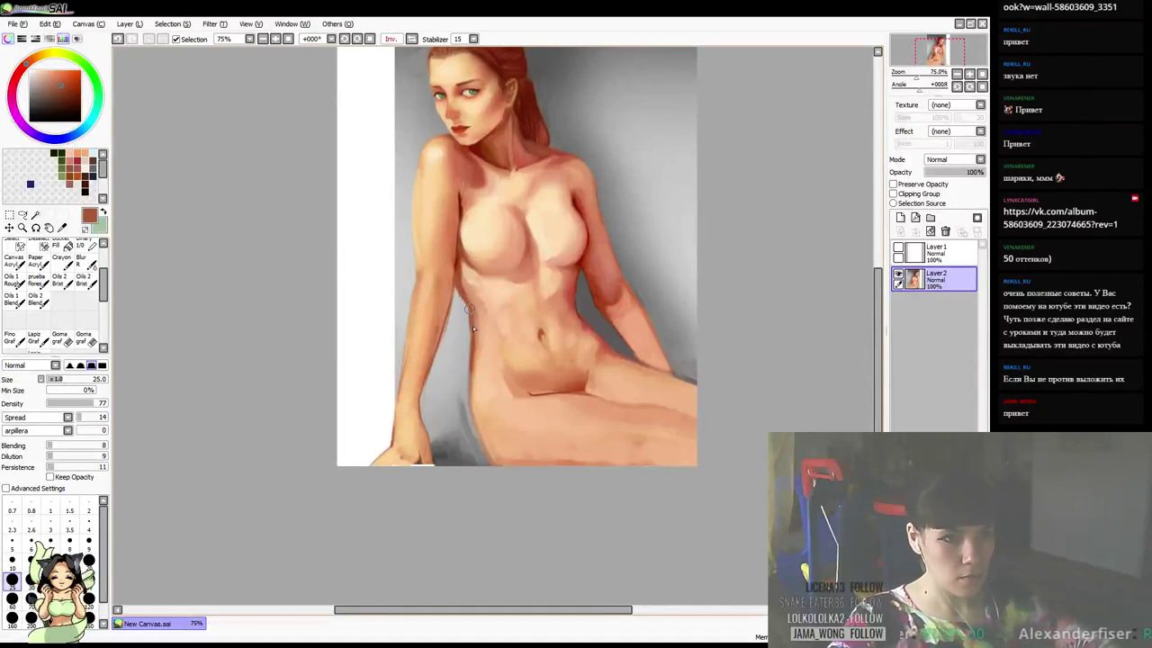
Blend the near flank and lower ribs with sampled light peach and tan tones at brush size 25
alt+click(478, 306)
alt+click(492, 303)
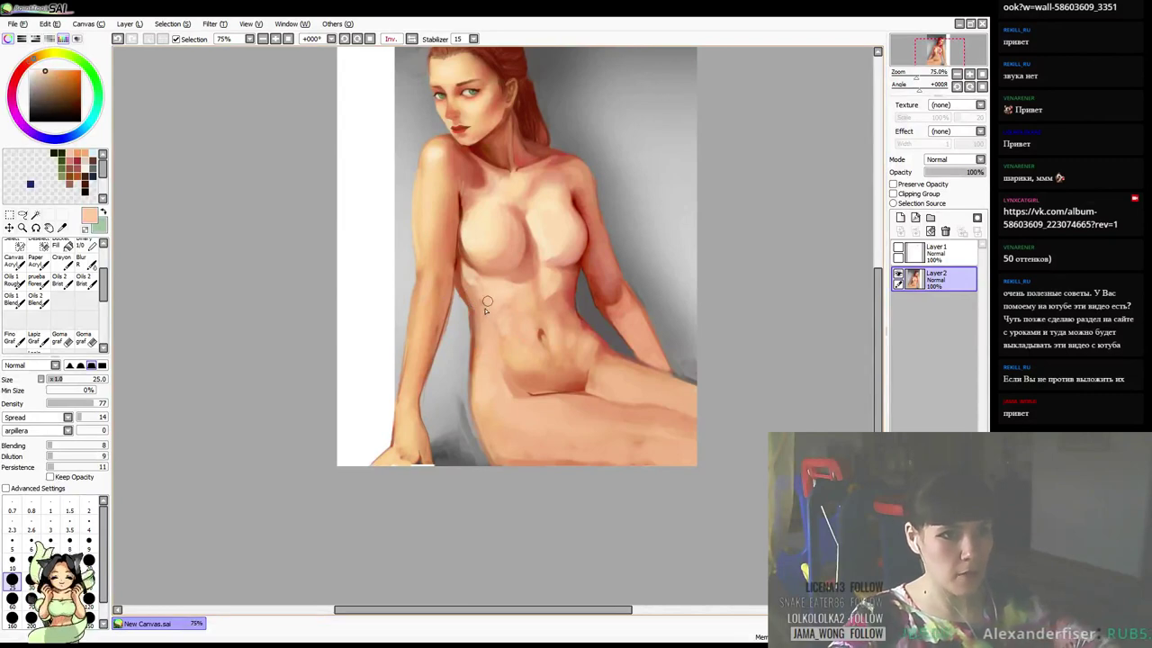
mouse_move(487, 304)
mouse_down()
mouse_move(478, 319)
mouse_move(478, 306)
mouse_up()
alt+click(472, 296)
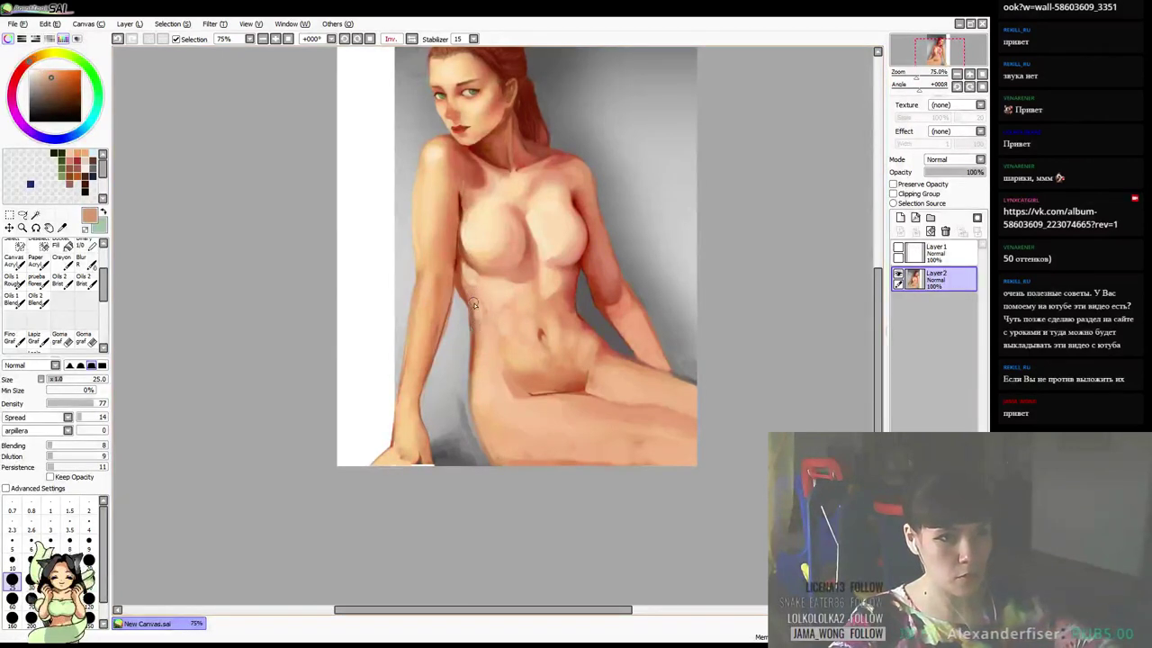
alt+click(482, 310)
alt+click(467, 286)
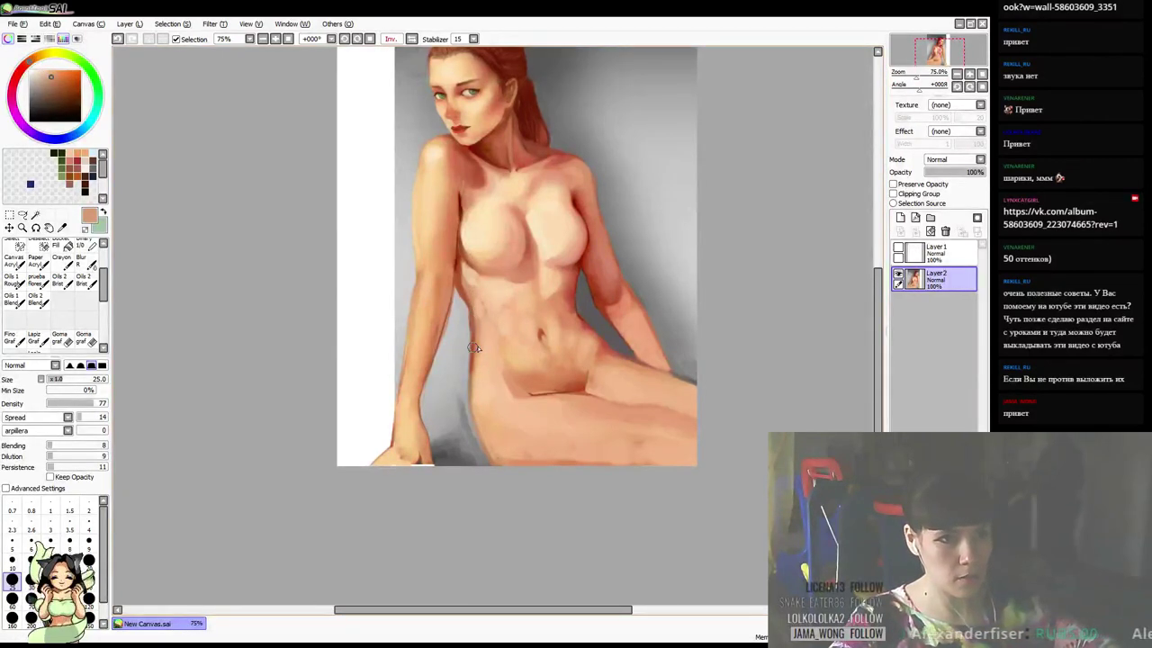
Blend the upper abdomen between the ribs and navel with sampled red and light peach tones at brush size 25
drag(522, 303, 524, 308)
alt+click(493, 308)
alt+click(574, 308)
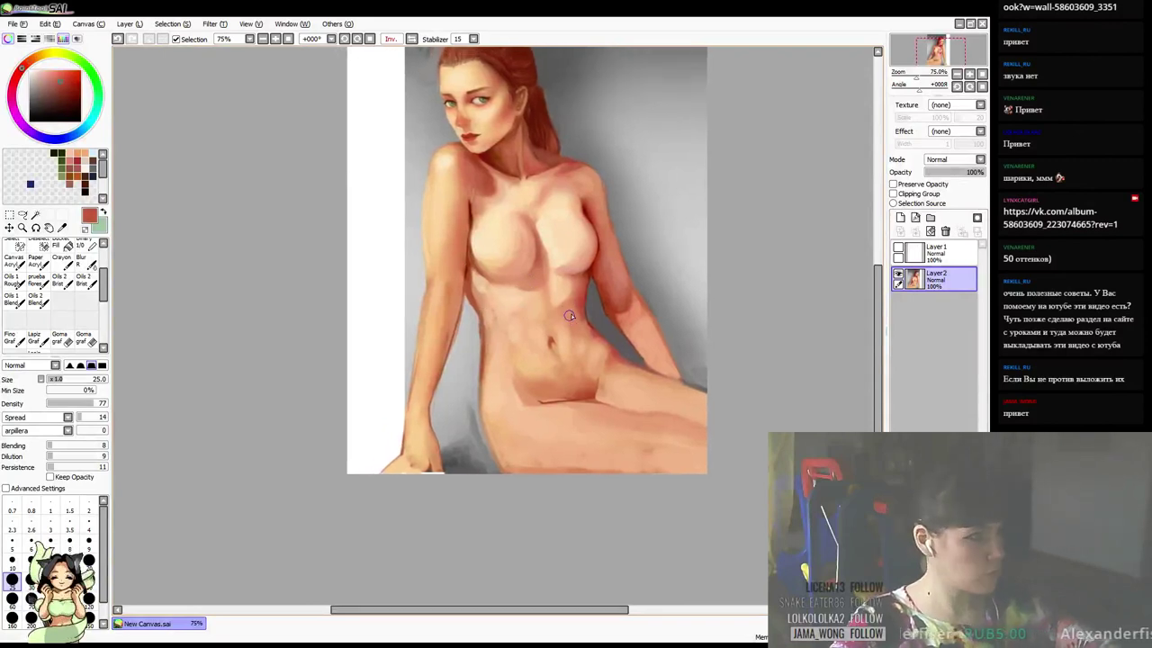
alt+click(558, 315)
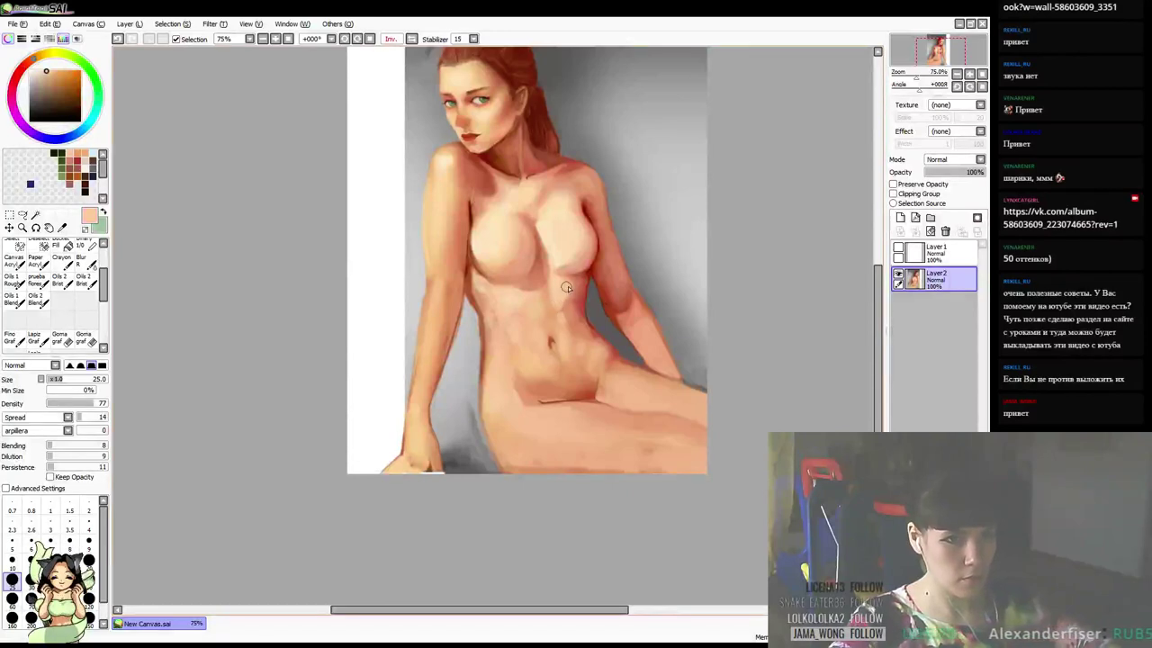
alt+click(558, 306)
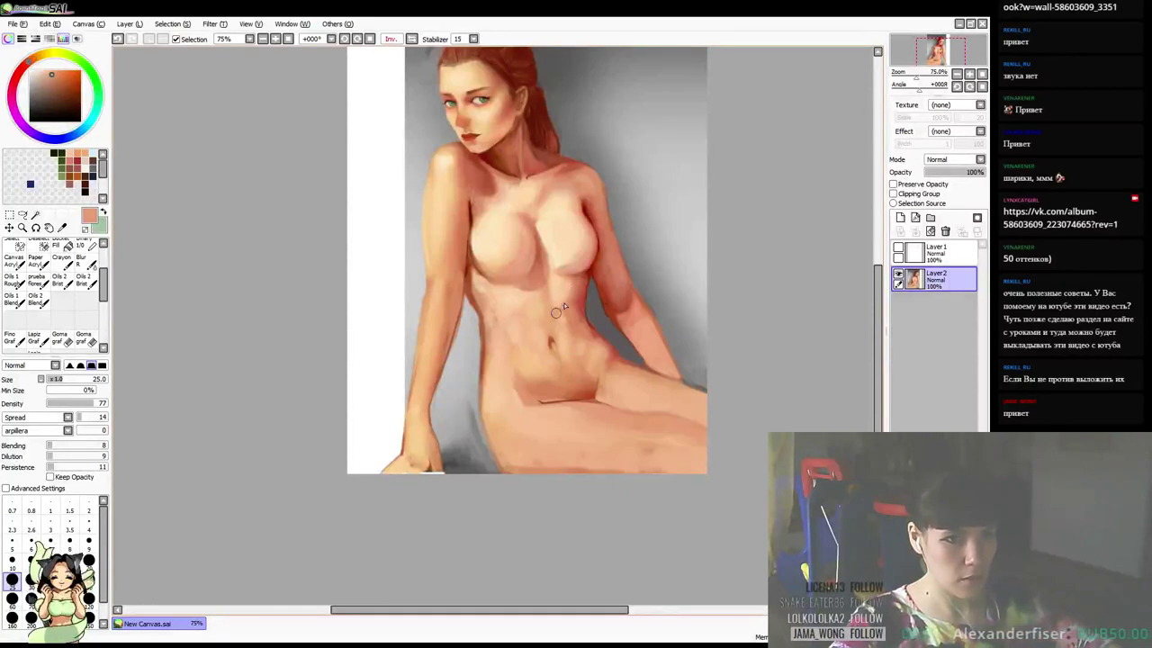
alt+click(563, 323)
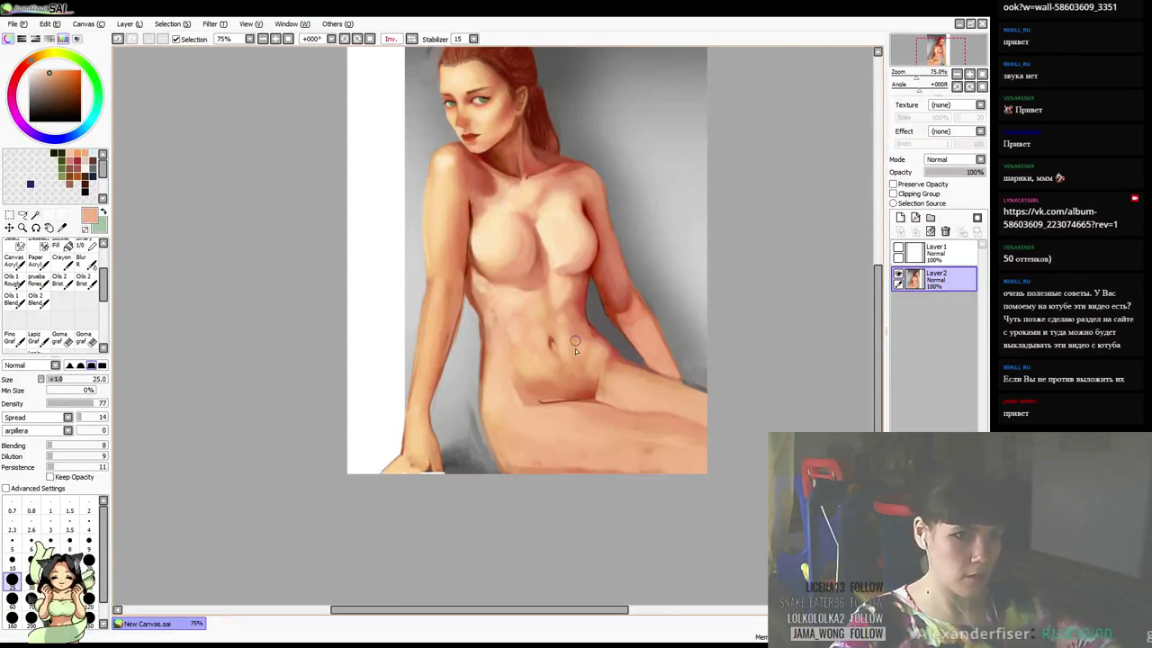
Smooth the lower abdomen shading beside and below the navel with sampled orange and peach tones at brush size 25
drag(619, 270, 631, 256)
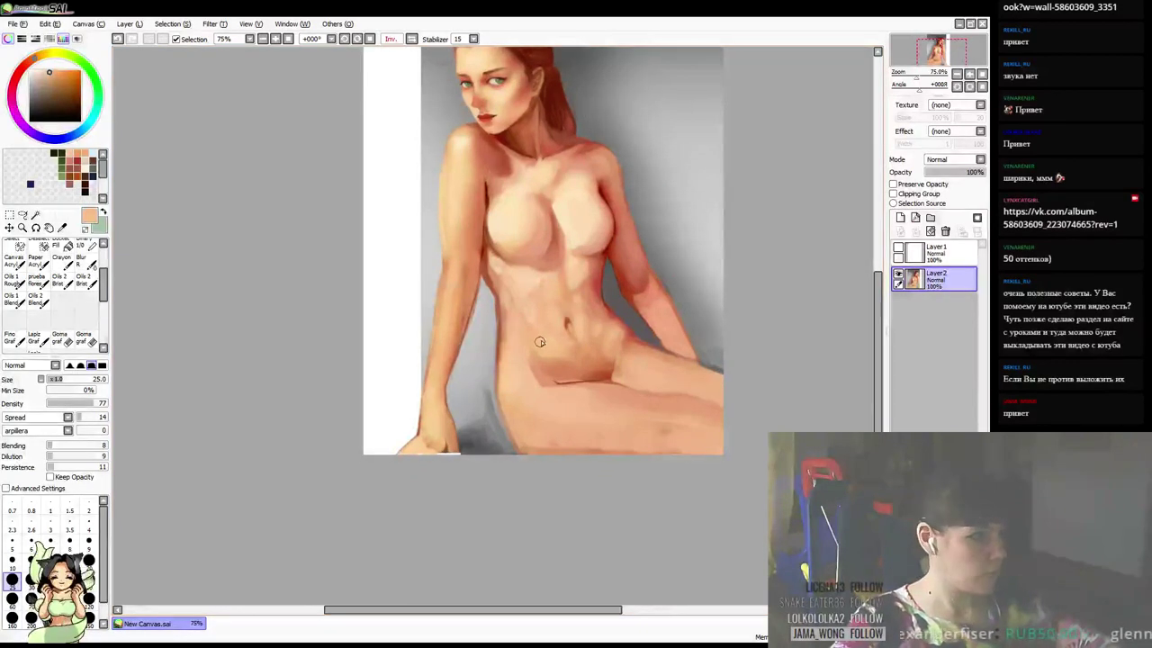
alt+click(557, 353)
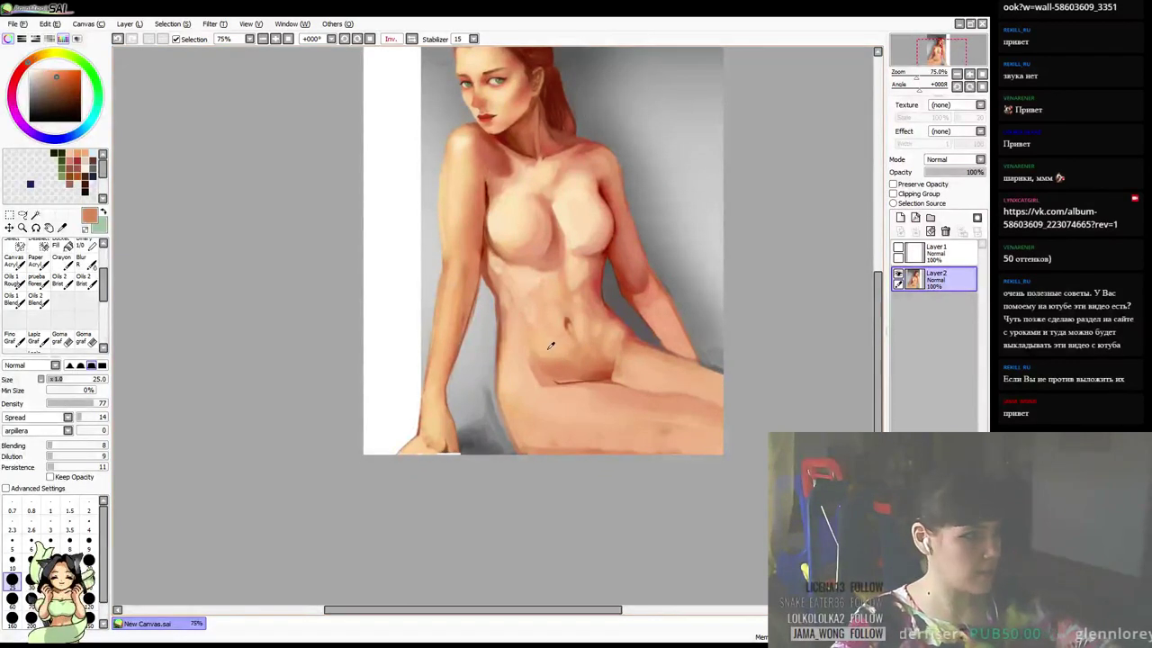
alt+click(555, 336)
mouse_move(546, 354)
mouse_down()
mouse_move(559, 358)
mouse_move(546, 356)
mouse_move(540, 332)
mouse_move(545, 348)
mouse_up()
alt+click(560, 355)
alt+click(583, 282)
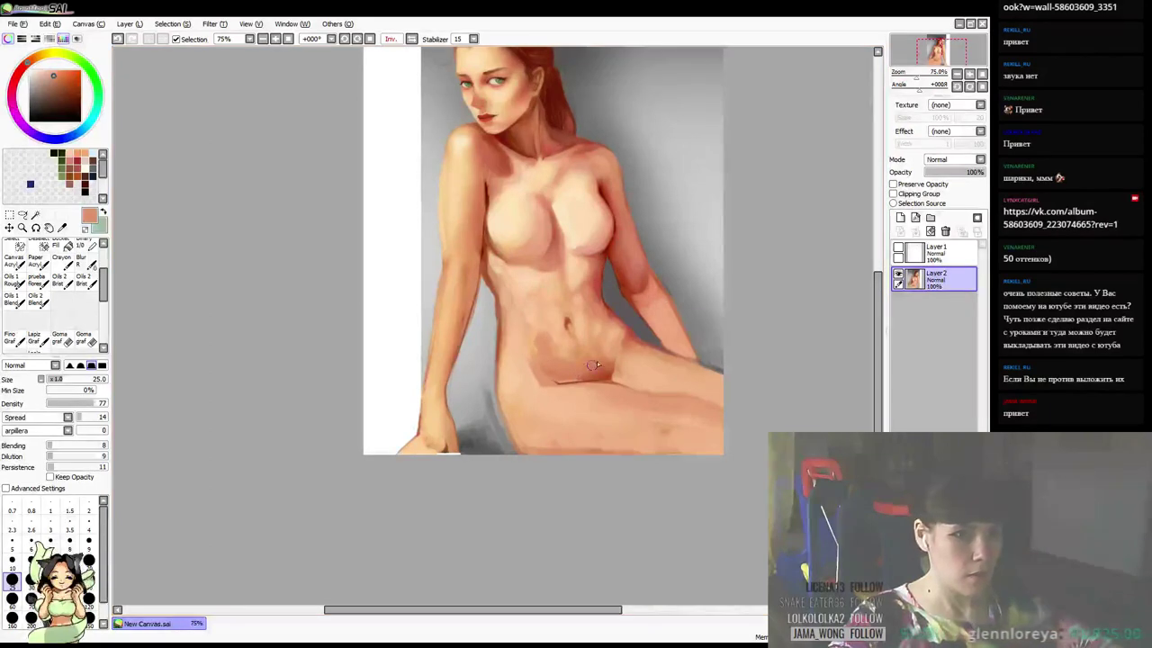
Even out the midriff below the near breast with sampled peach and orange tones at brush sizes 16 and 30
drag(604, 307, 576, 362)
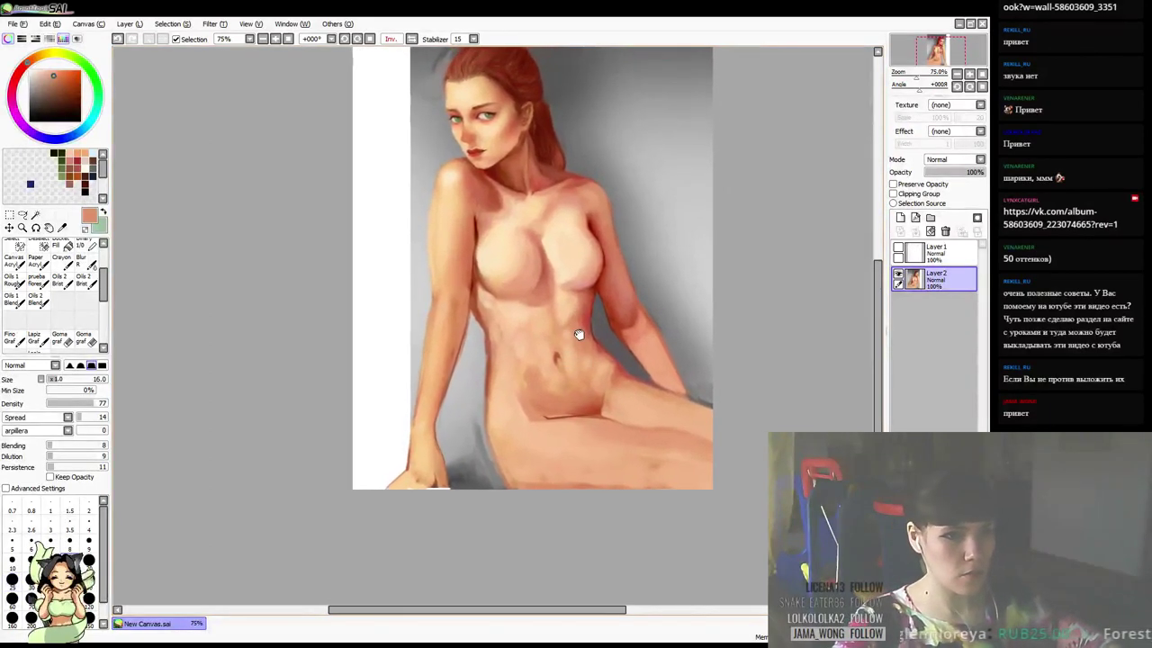
alt+click(527, 331)
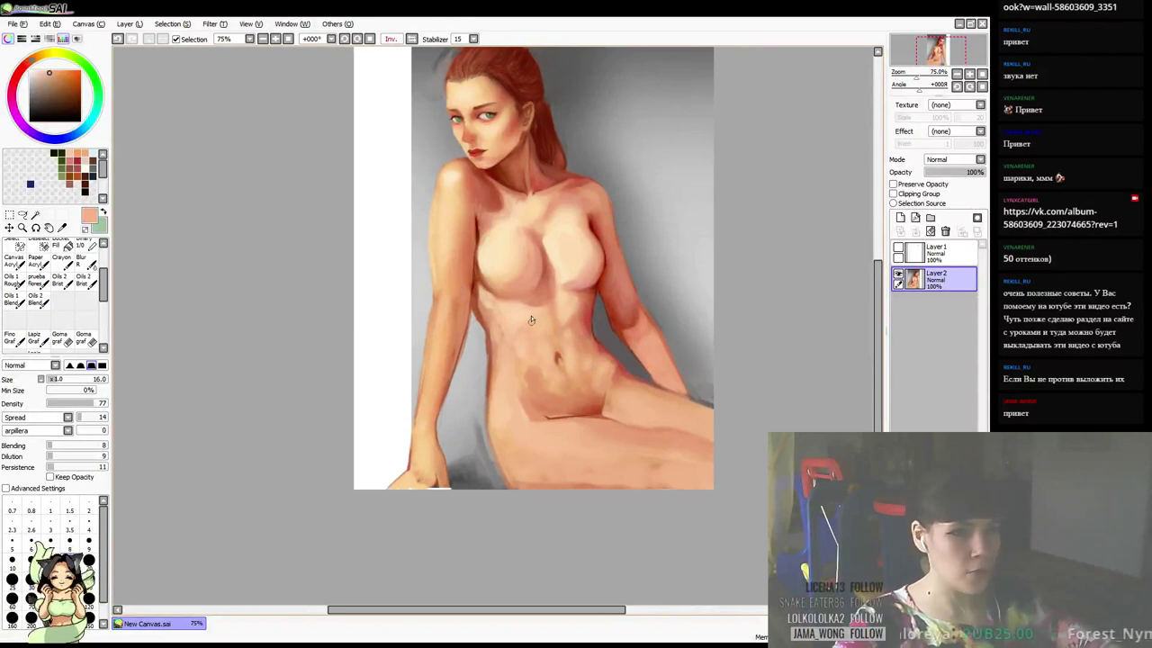
alt+click(534, 369)
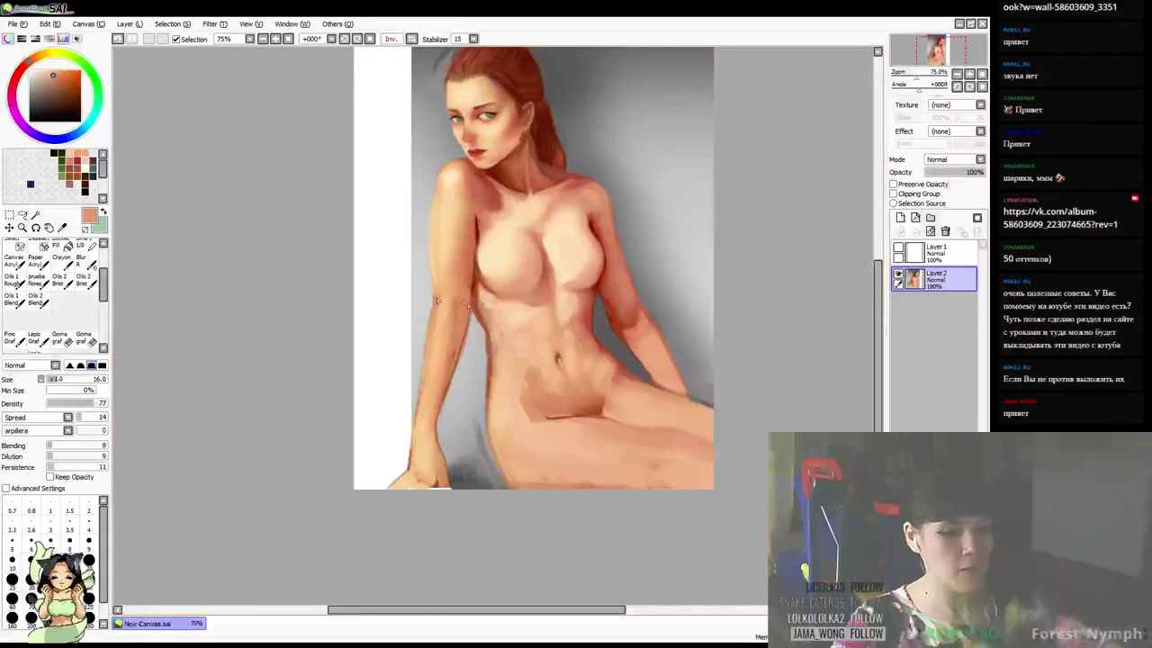
key(bracketright)
key(bracketright)
key(bracketright)
drag(569, 314, 572, 321)
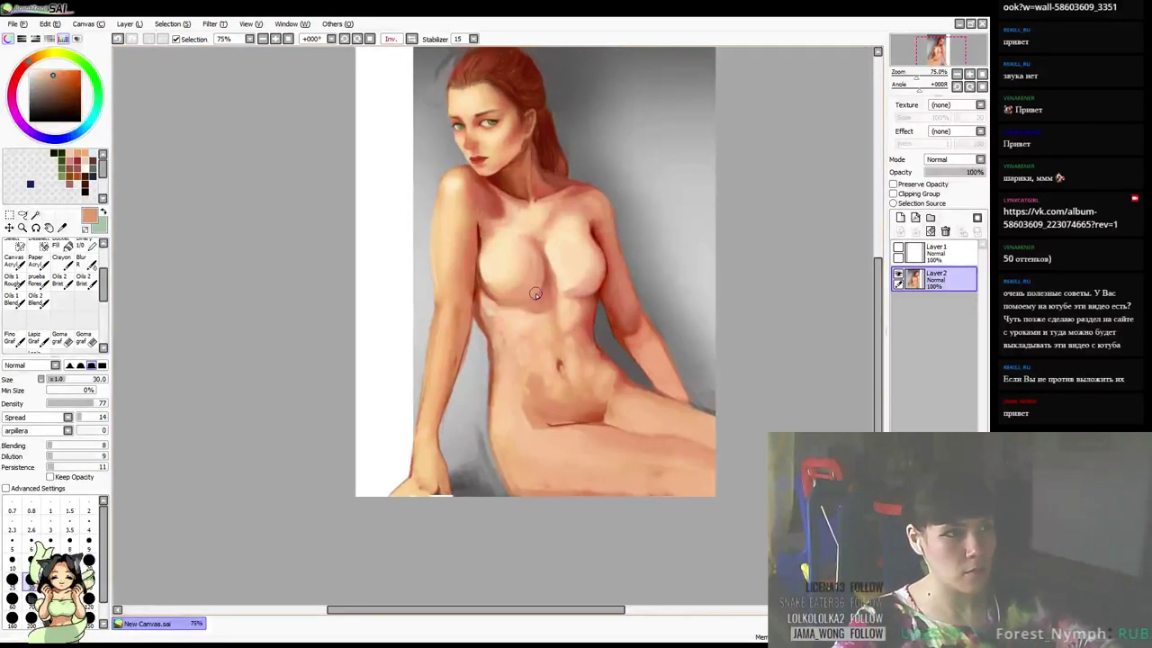
Choose a dark red and dab a test spot on the white margin beside the near shoulder at brush size 30
mouse_move(28, 61)
mouse_down()
mouse_move(22, 71)
mouse_move(85, 92)
mouse_up()
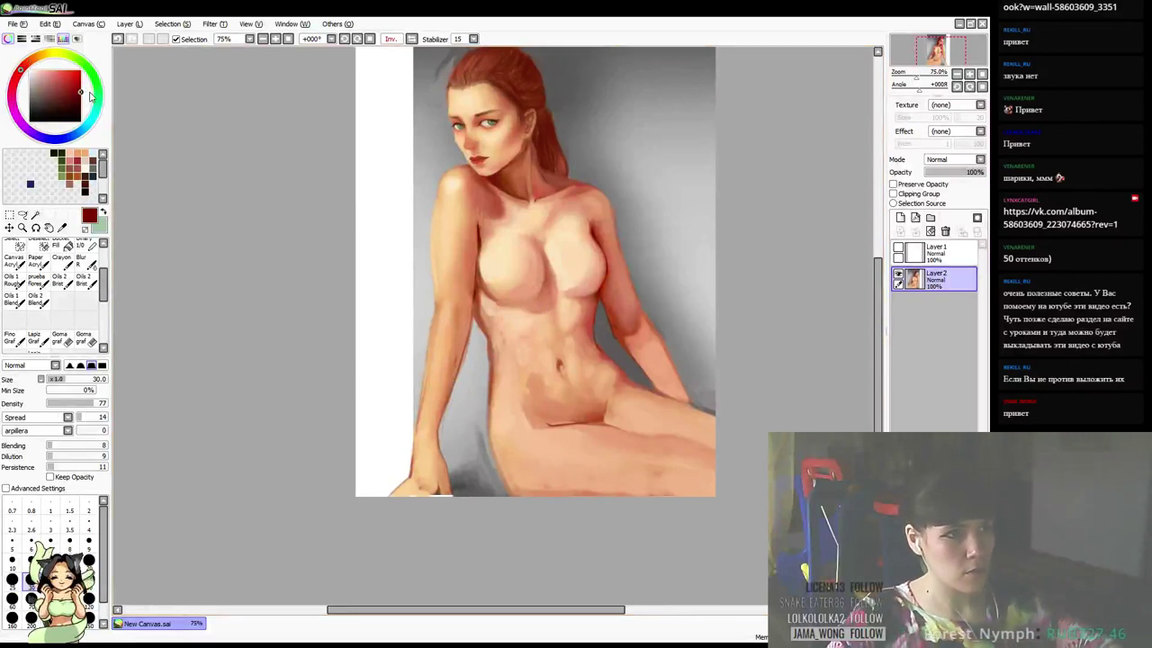
drag(406, 210, 395, 213)
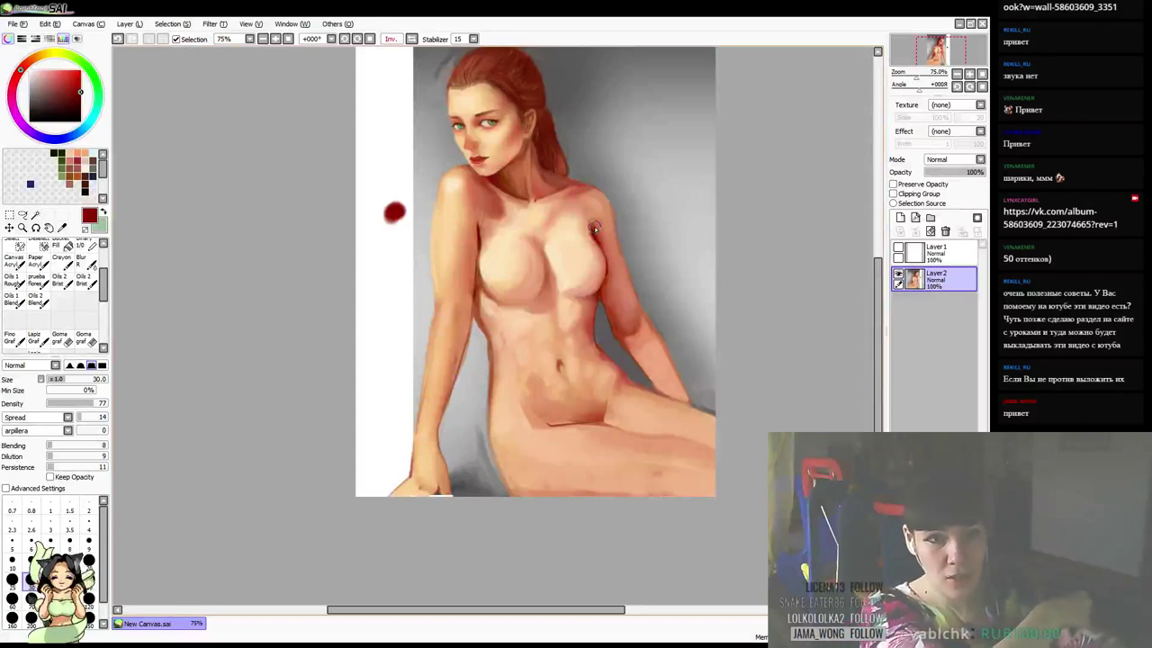
drag(698, 371, 695, 353)
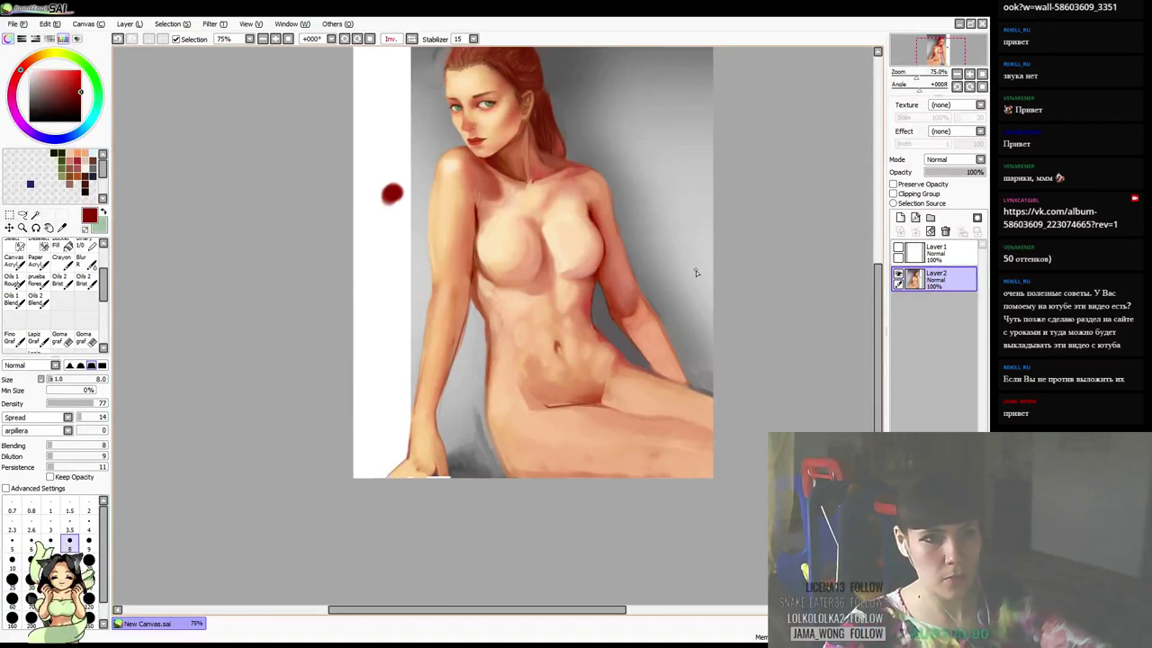
Refine the near waist contour and flank with sampled red at brush size 8 and light peach tones at size 14
mouse_move(613, 316)
mouse_down()
mouse_move(624, 305)
mouse_move(612, 329)
mouse_up()
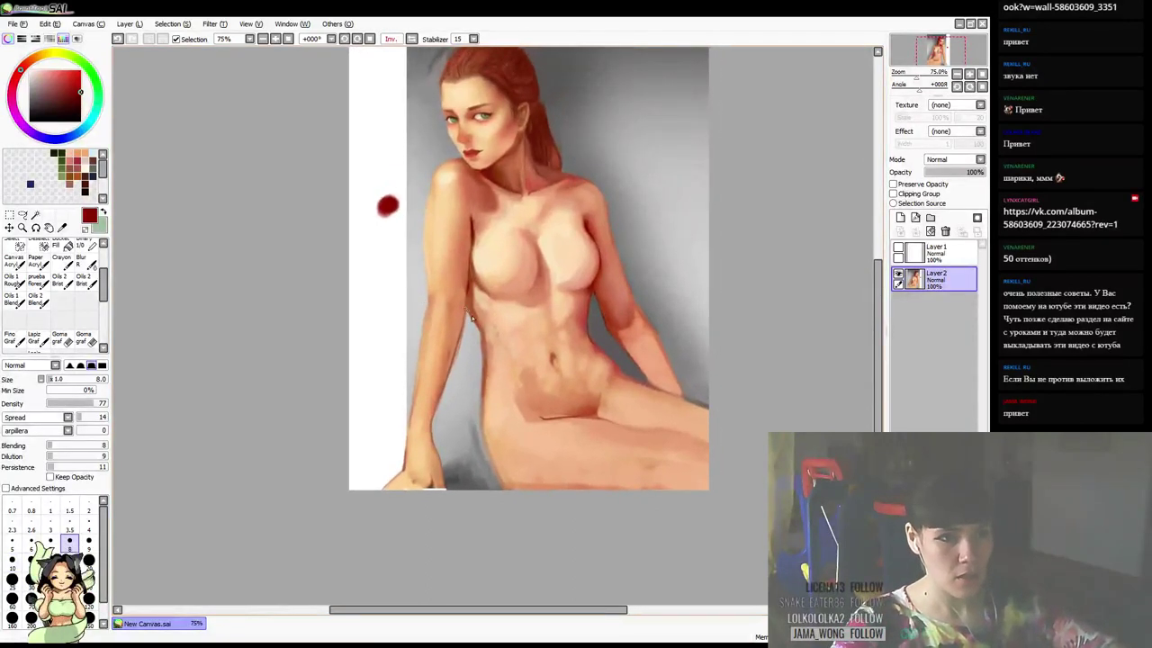
right_click(469, 306)
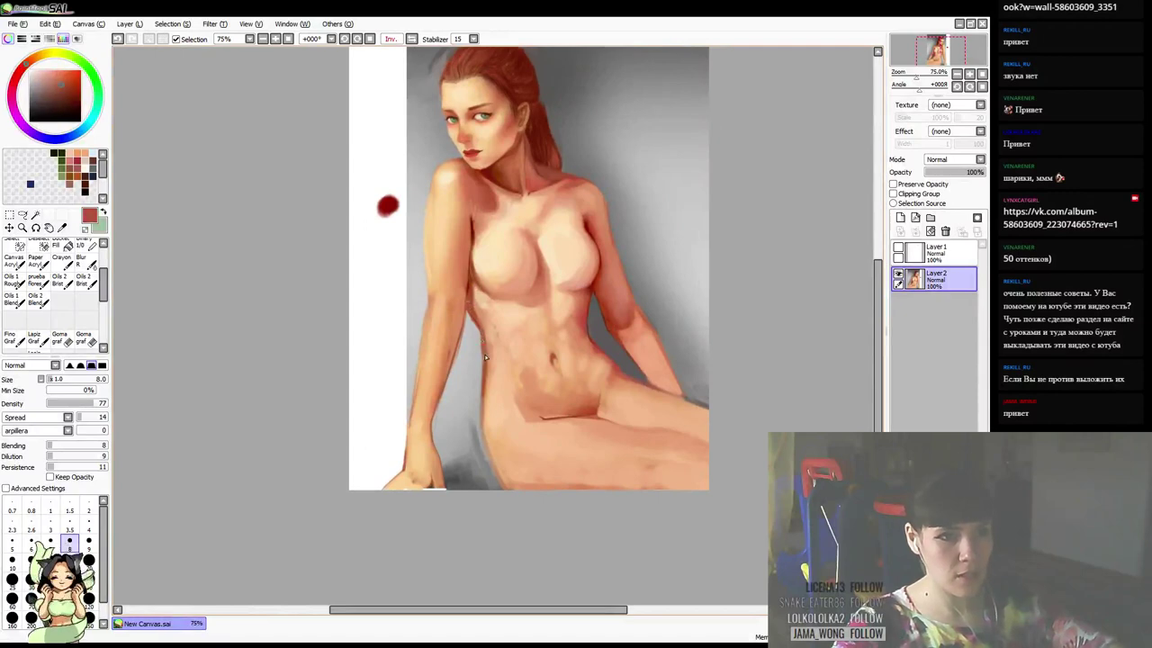
drag(508, 363, 484, 353)
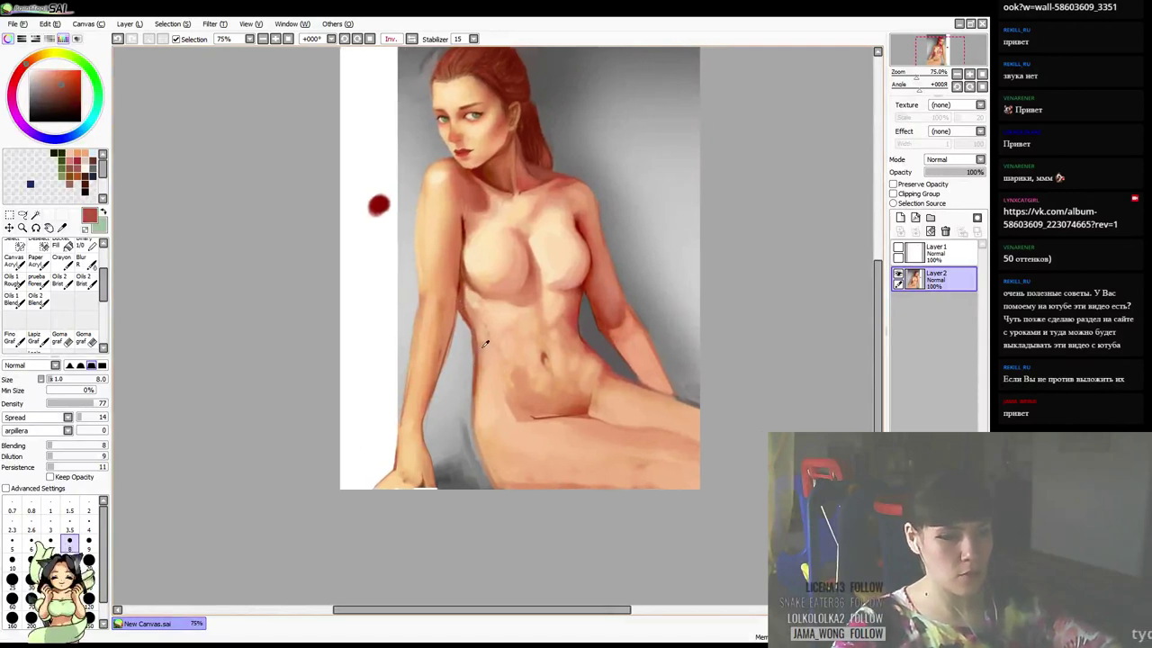
alt+click(483, 350)
key(bracketright)
key(bracketright)
key(bracketright)
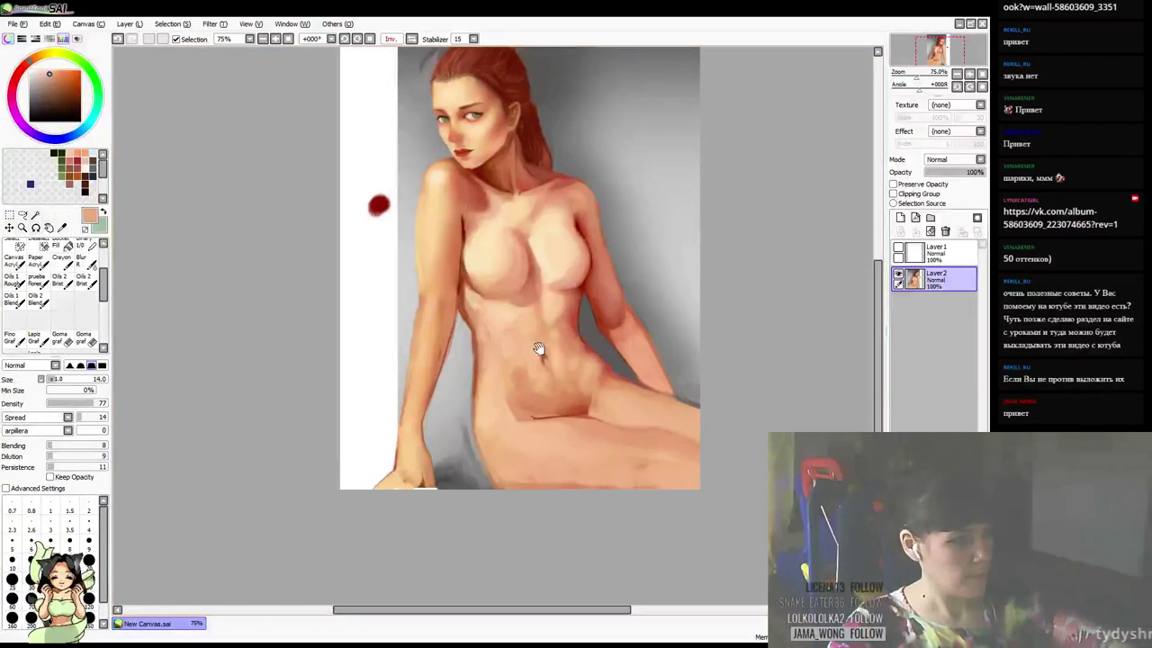
drag(540, 351, 534, 352)
right_click(492, 365)
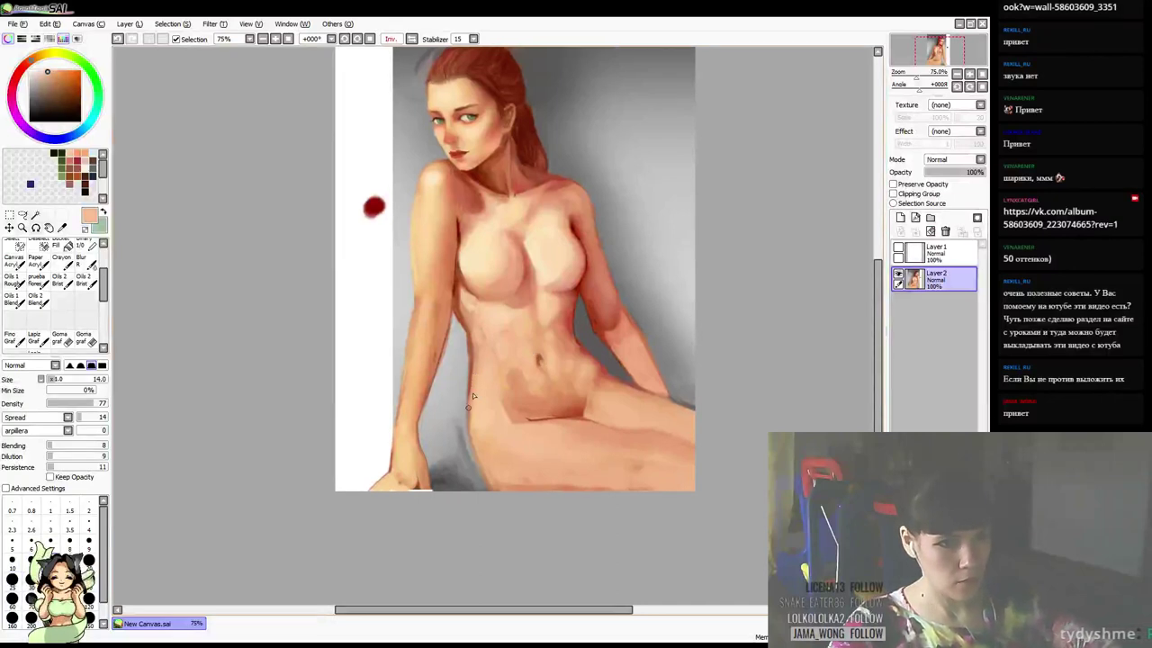
Smooth the shading on the lower part of the near breast with sampled light peach tones at brush size 35
alt+click(546, 260)
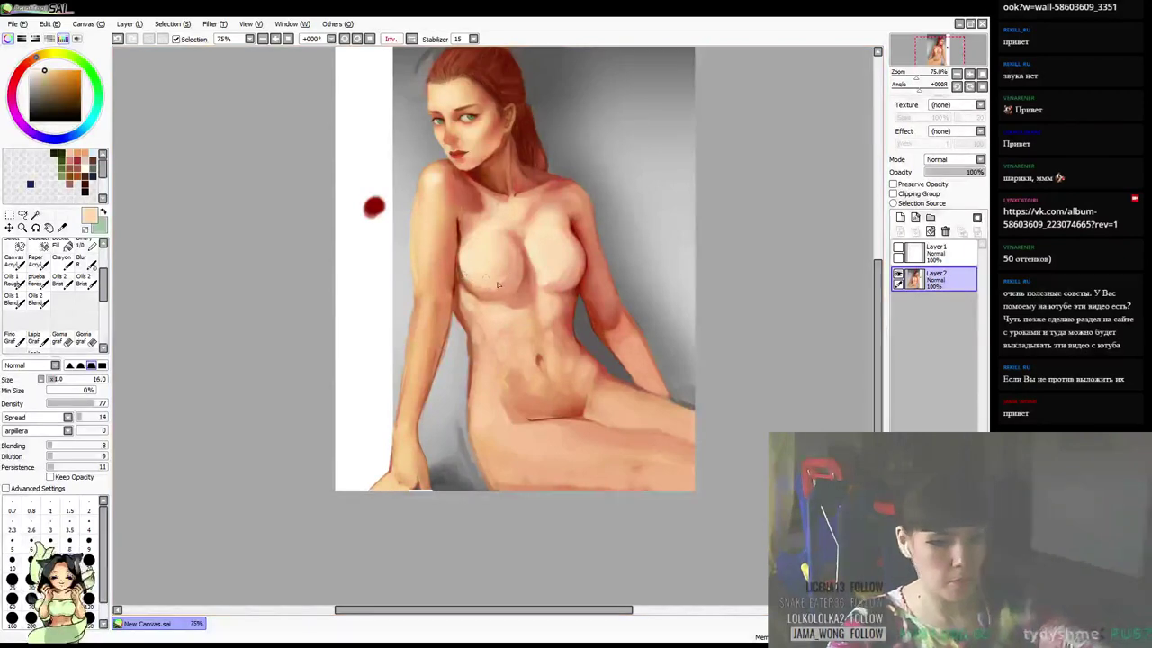
key(bracketright)
key(bracketright)
key(bracketright)
key(bracketright)
key(bracketright)
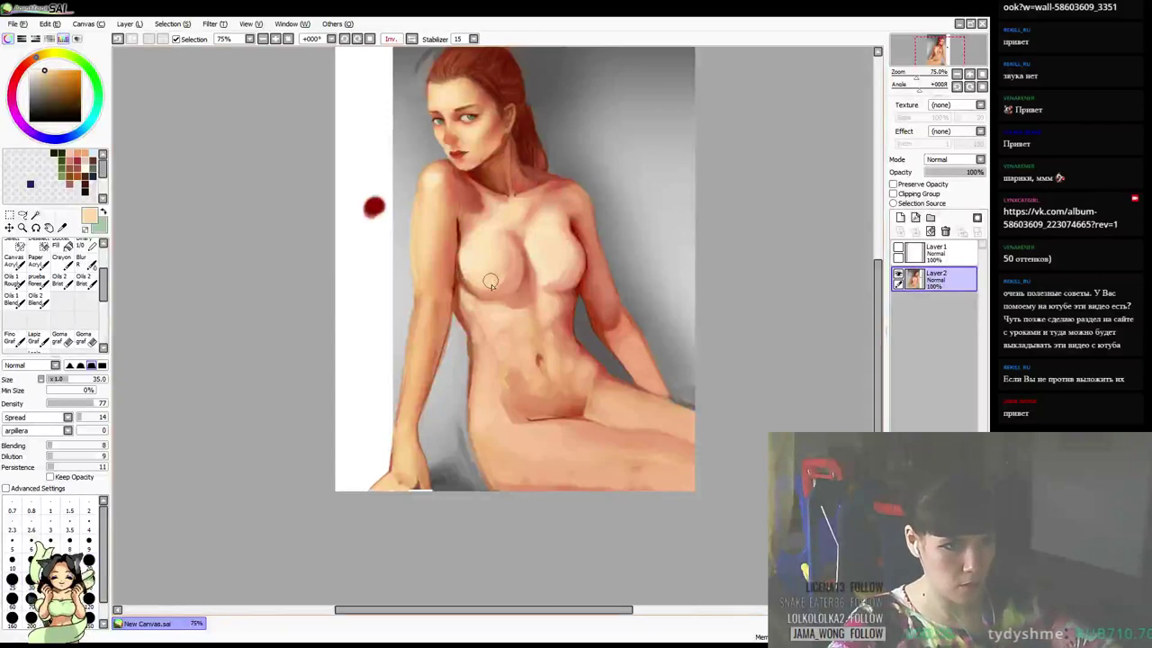
alt+click(505, 264)
mouse_move(510, 270)
mouse_down()
mouse_move(483, 289)
mouse_move(511, 260)
mouse_up()
alt+click(488, 282)
alt+click(511, 266)
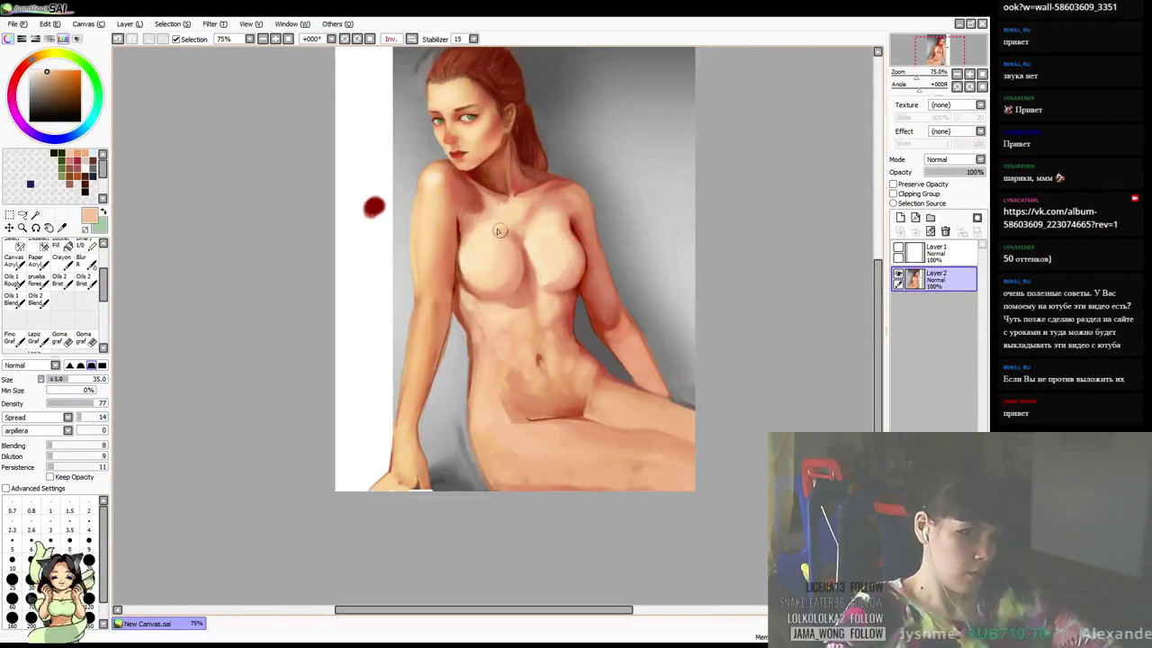
Blend the upper inner edge of the near breast into the chest with sampled peach and cream tones at brush size 35
alt+click(505, 234)
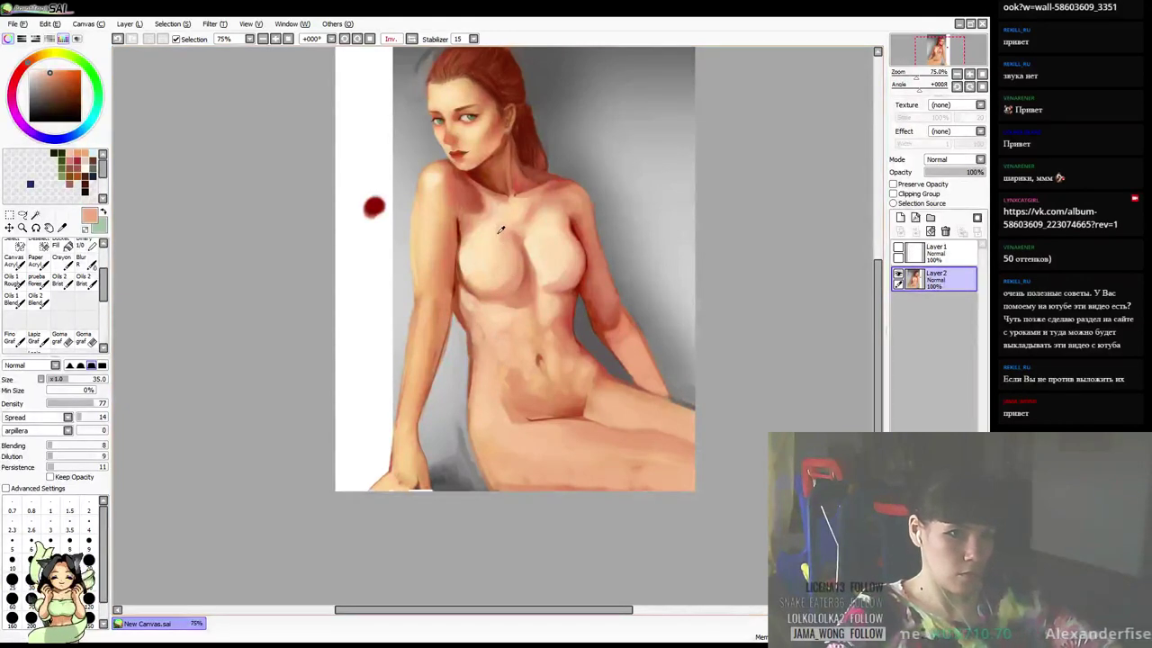
alt+click(502, 240)
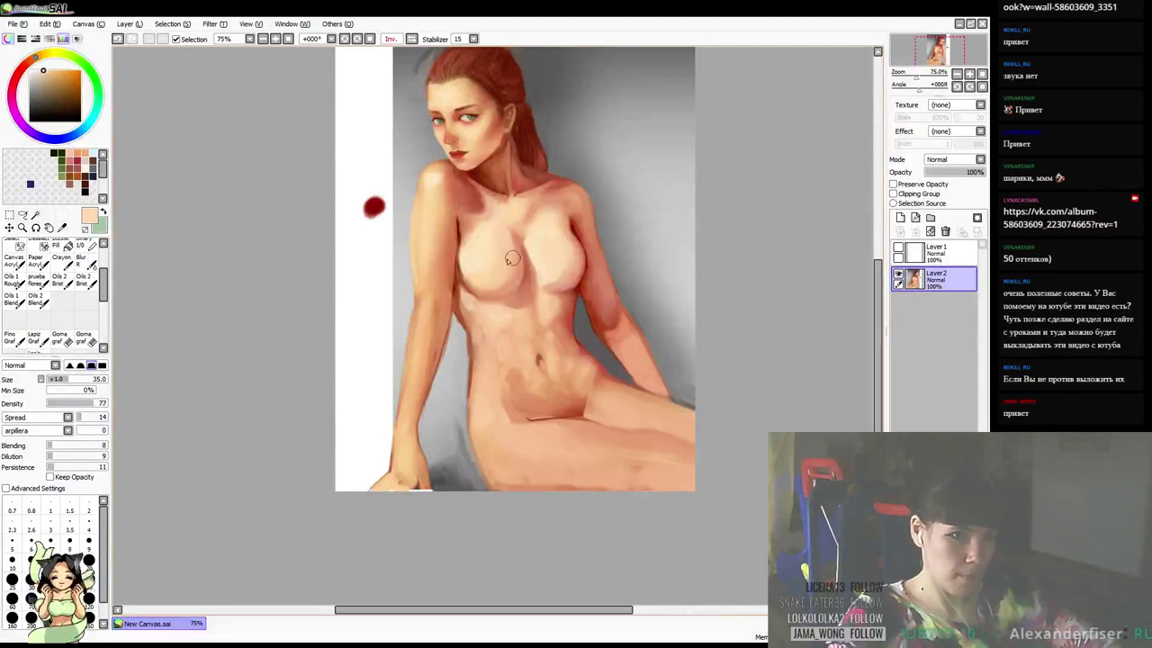
alt+click(492, 226)
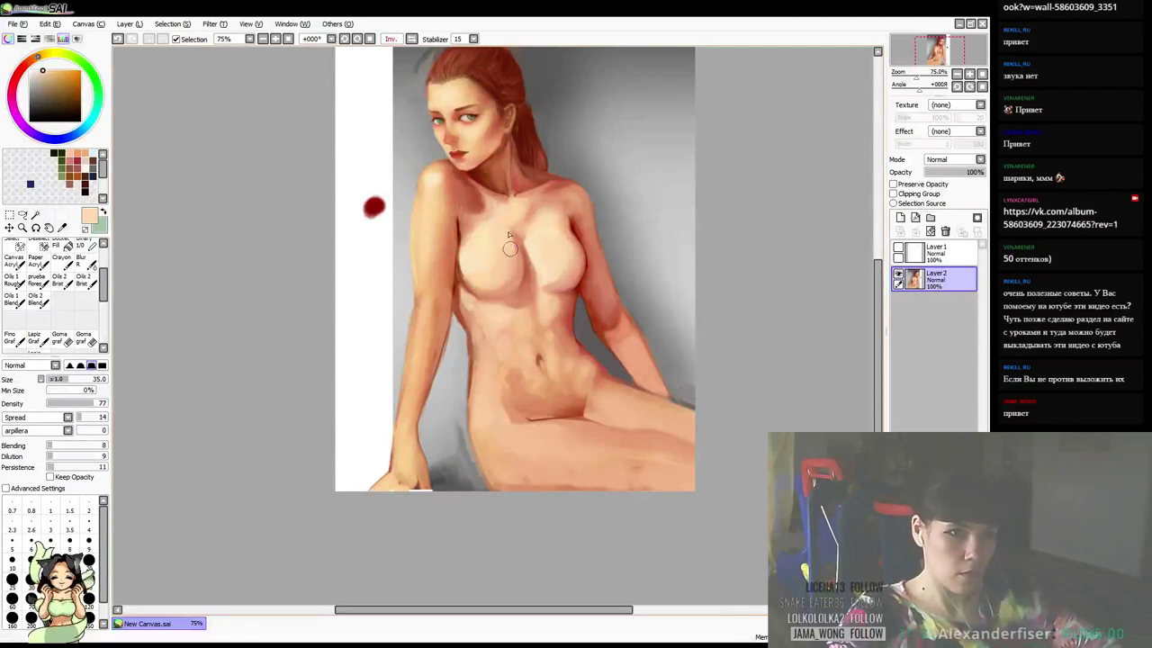
Soften the shading transitions on the chest with the Blur brush at sizes 30 and 25
click(87, 263)
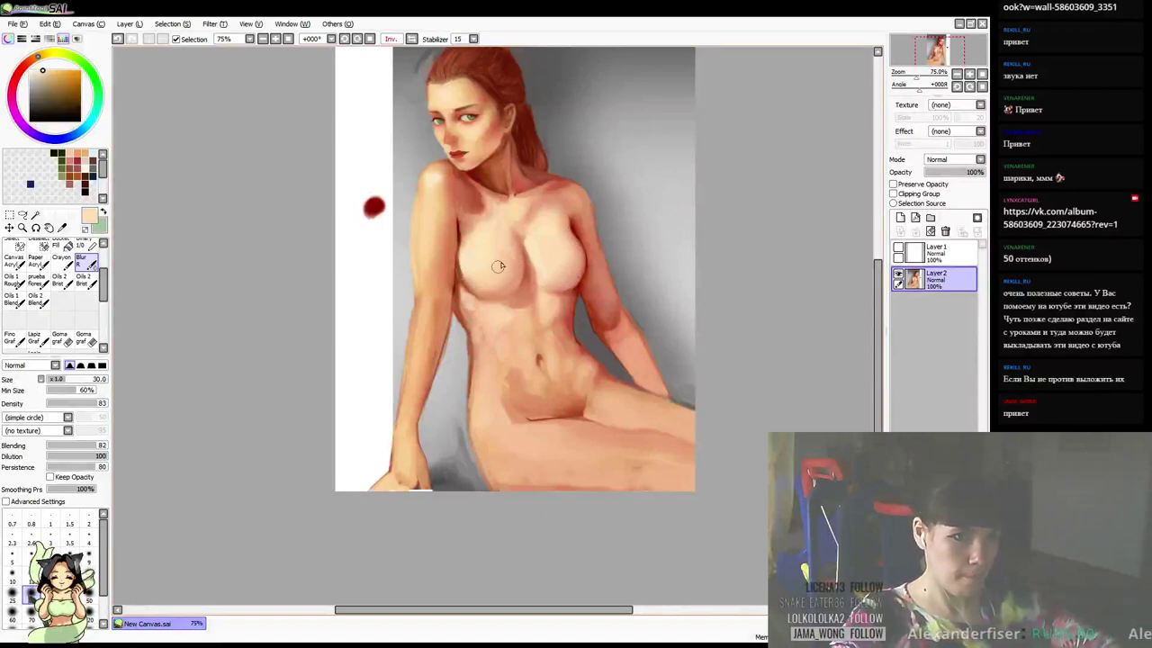
drag(626, 188, 634, 197)
key(bracketleft)
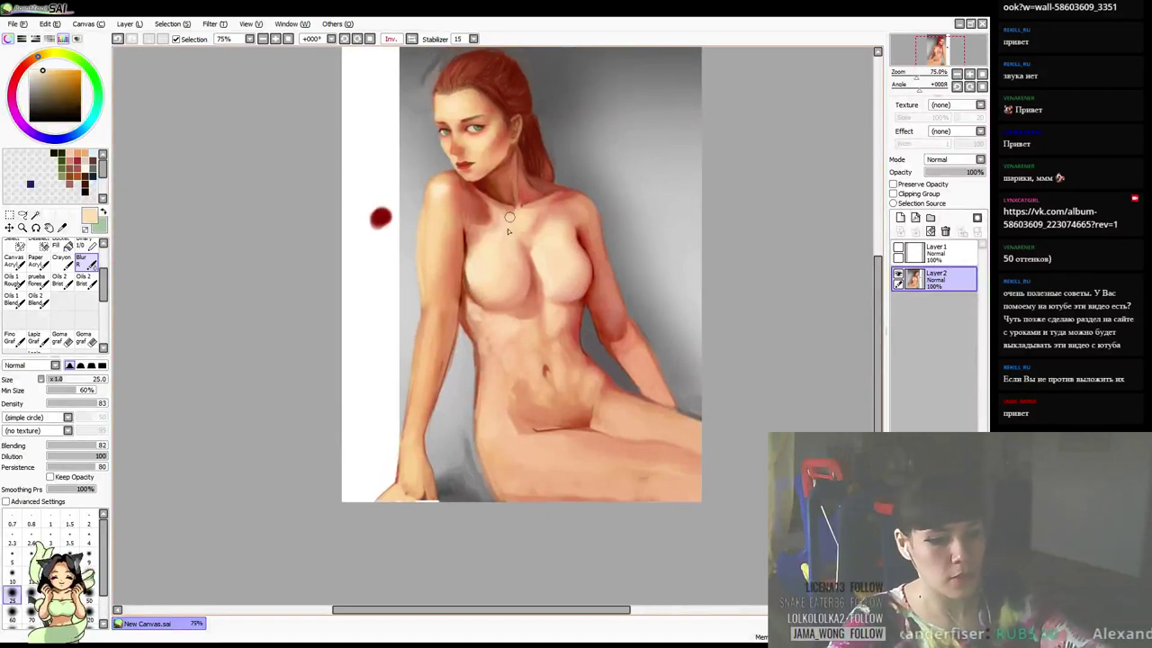
Soften the crease between the lower abdomen and far thigh with the Blur brush at sizes 14 and 20, using sampled skin tones
mouse_move(585, 317)
mouse_down()
mouse_move(622, 244)
mouse_move(594, 249)
mouse_up()
drag(569, 295, 563, 295)
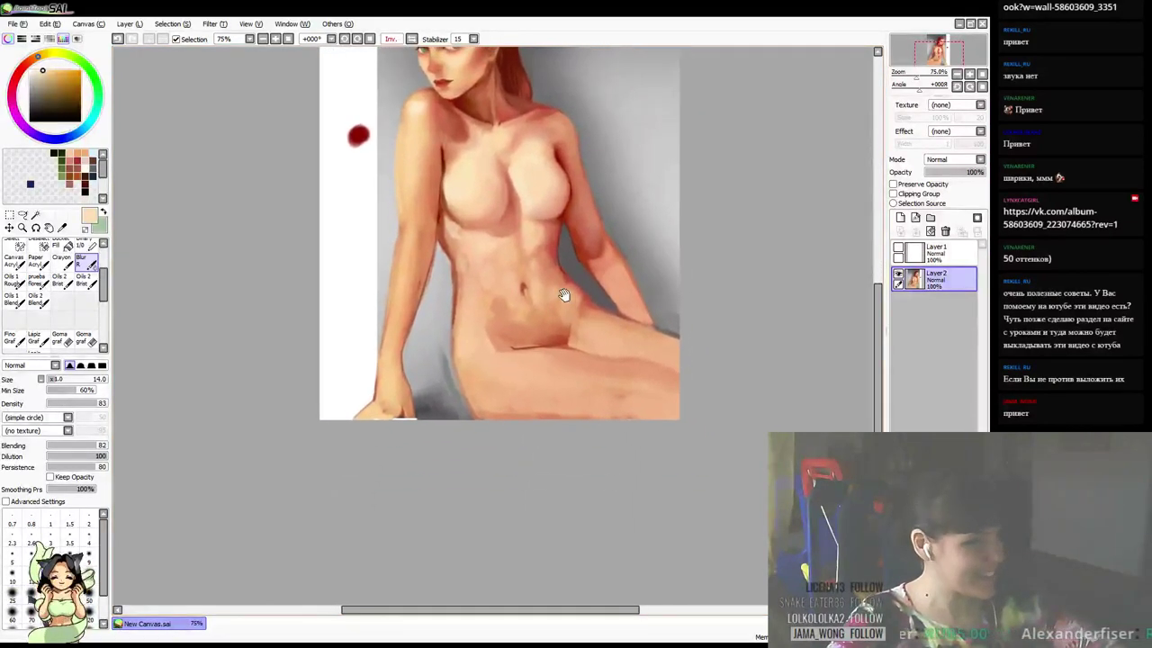
alt+click(568, 336)
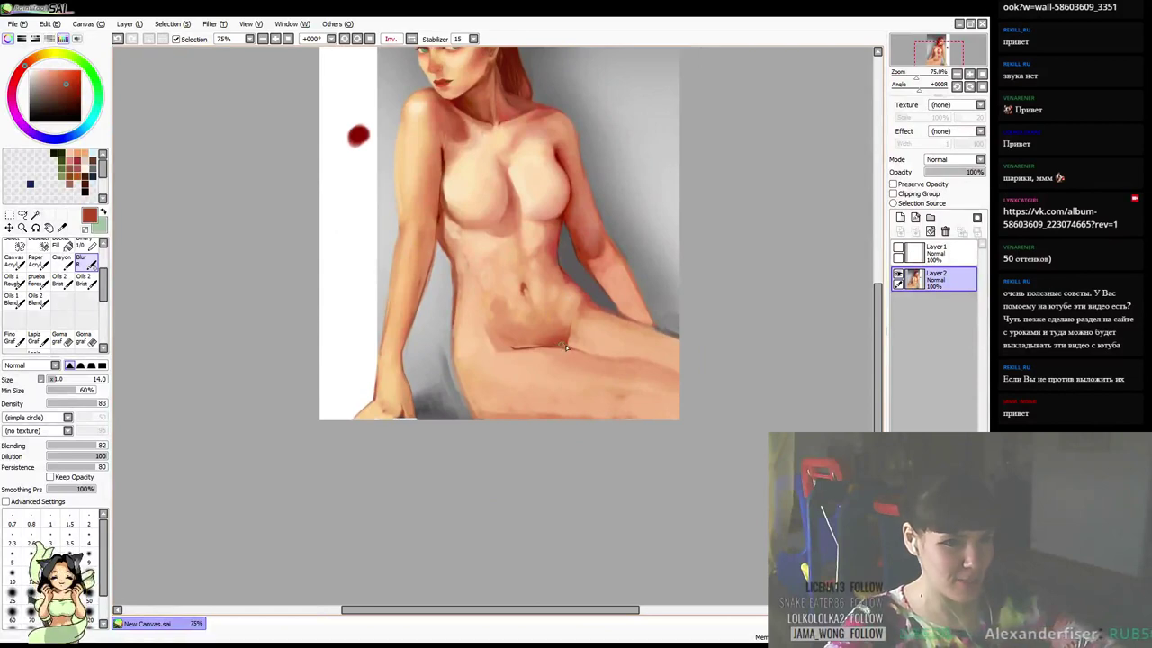
alt+click(573, 345)
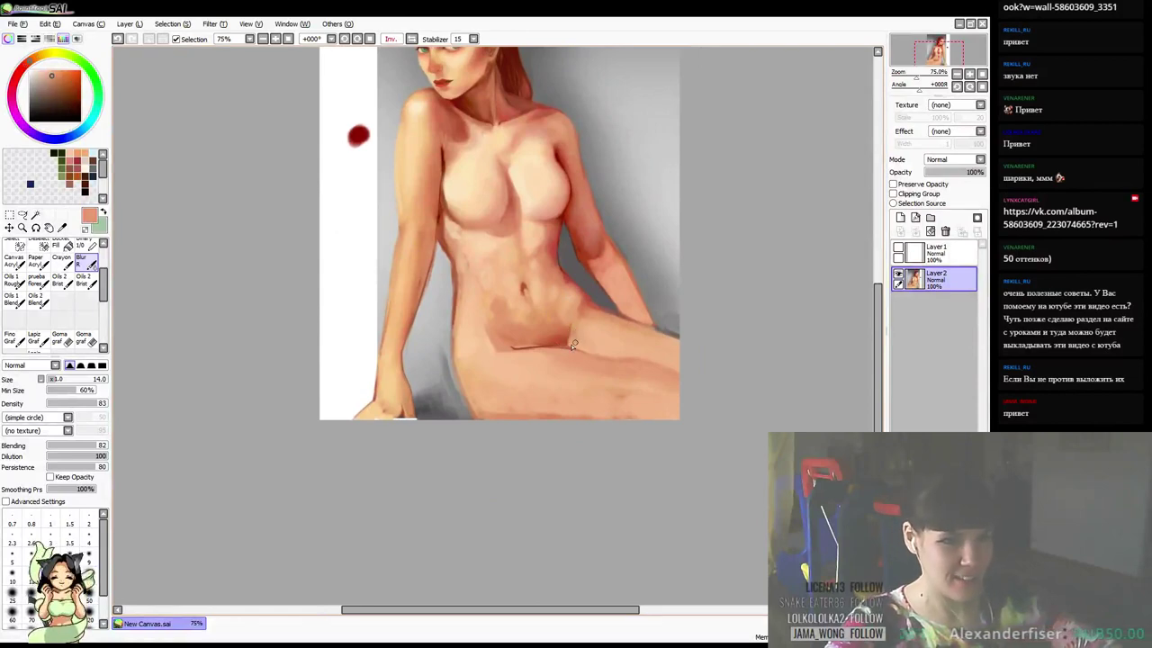
alt+click(533, 235)
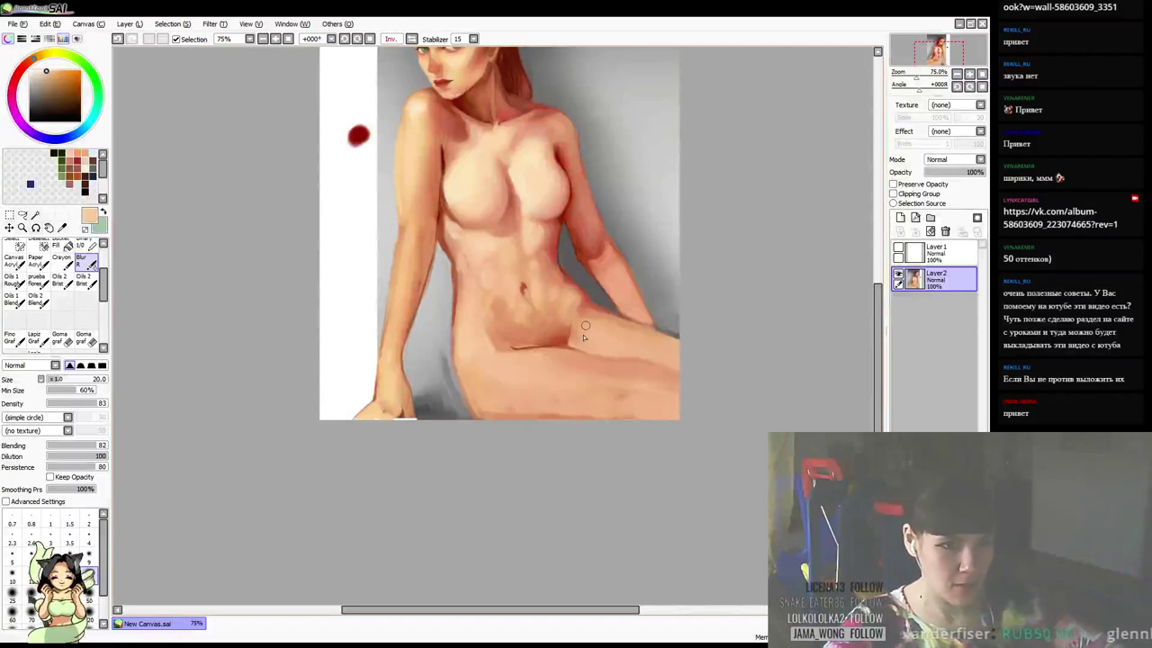
alt+click(473, 184)
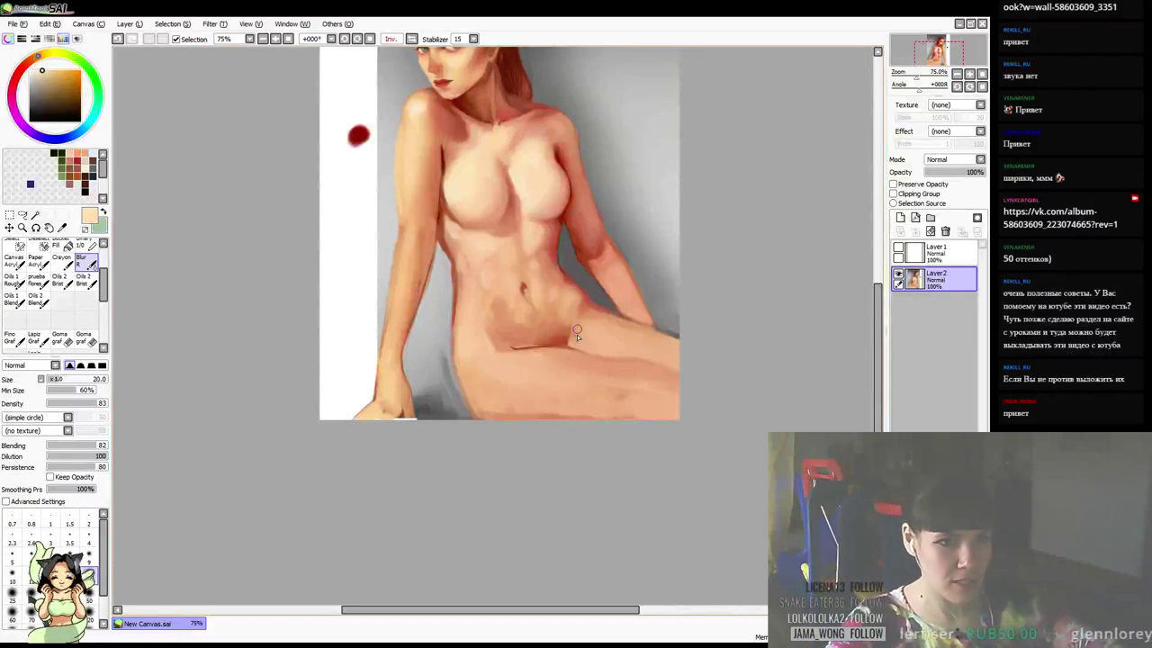
Lighten the far hip and upper thigh using the textured arpillera brush at size 35 with sampled light peach tones
key(b)
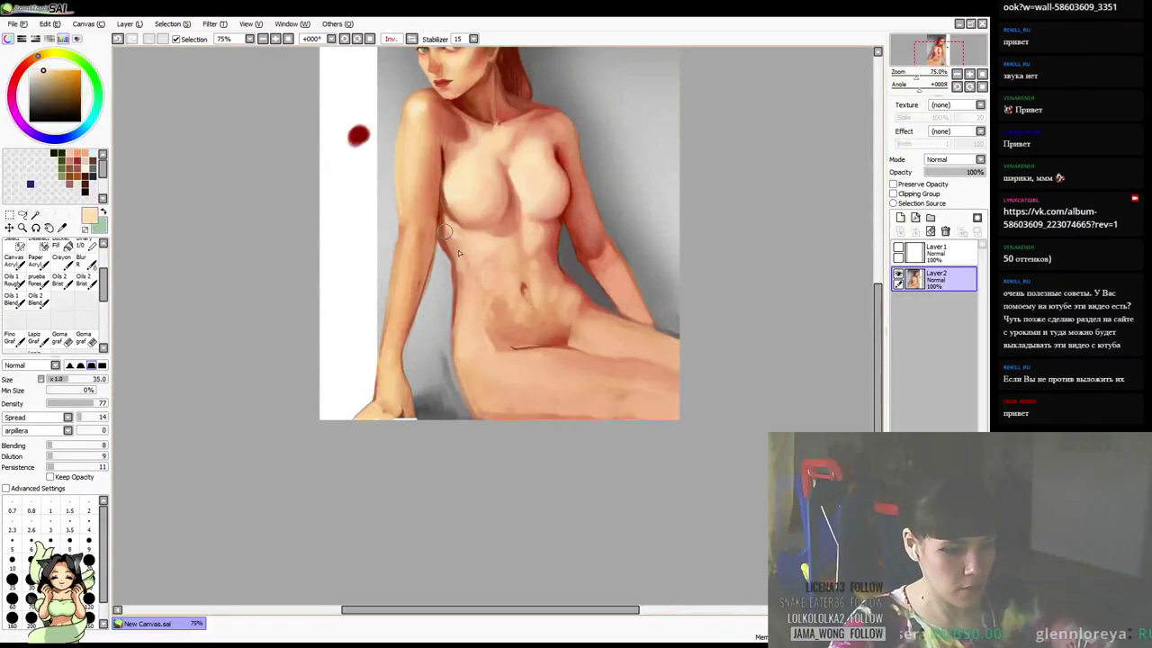
alt+click(477, 188)
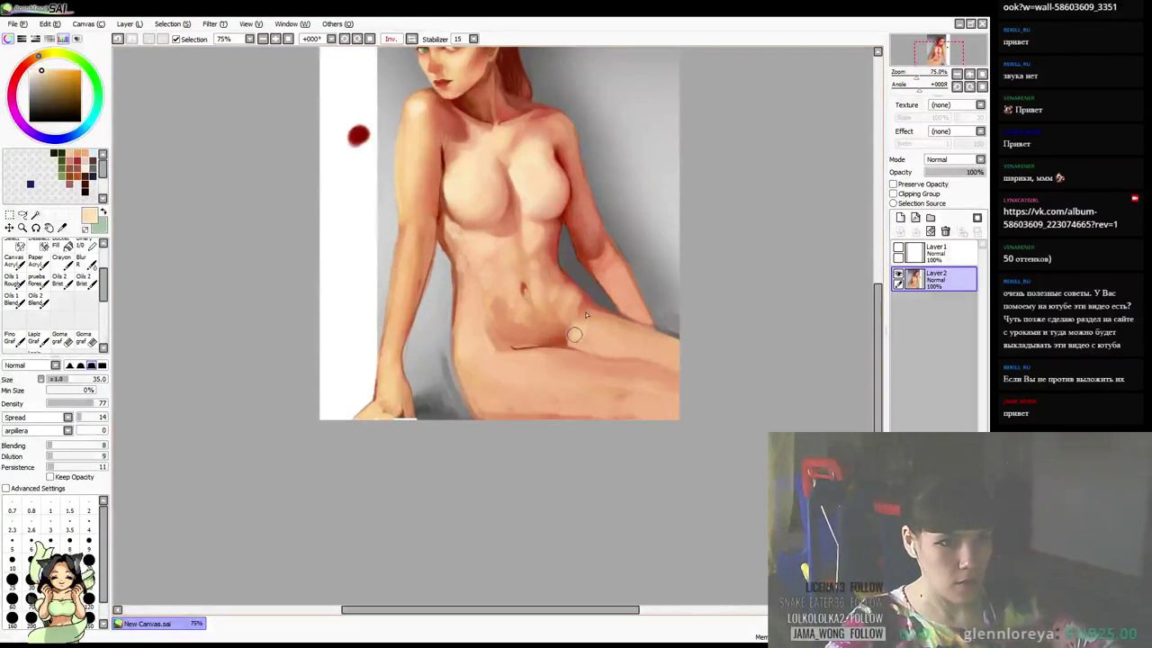
alt+click(586, 324)
alt+click(586, 324)
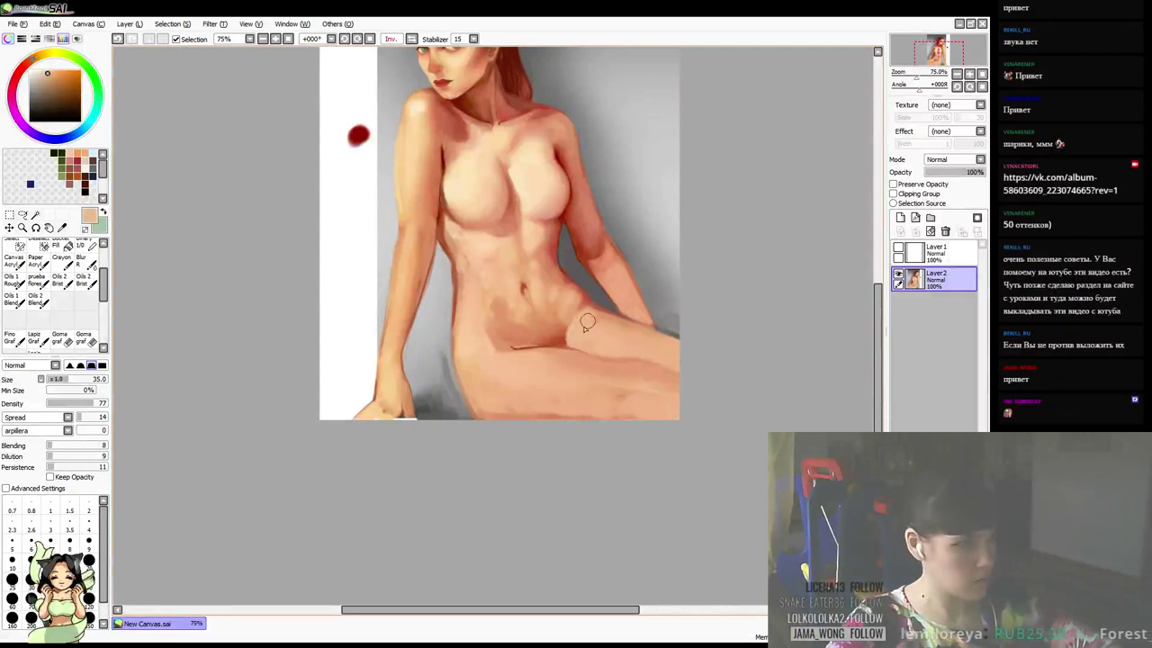
Rework and soften the crease between the lower abdomen and near thigh with sampled reddish-brown and orange skin tones at brush size 14
alt+click(555, 332)
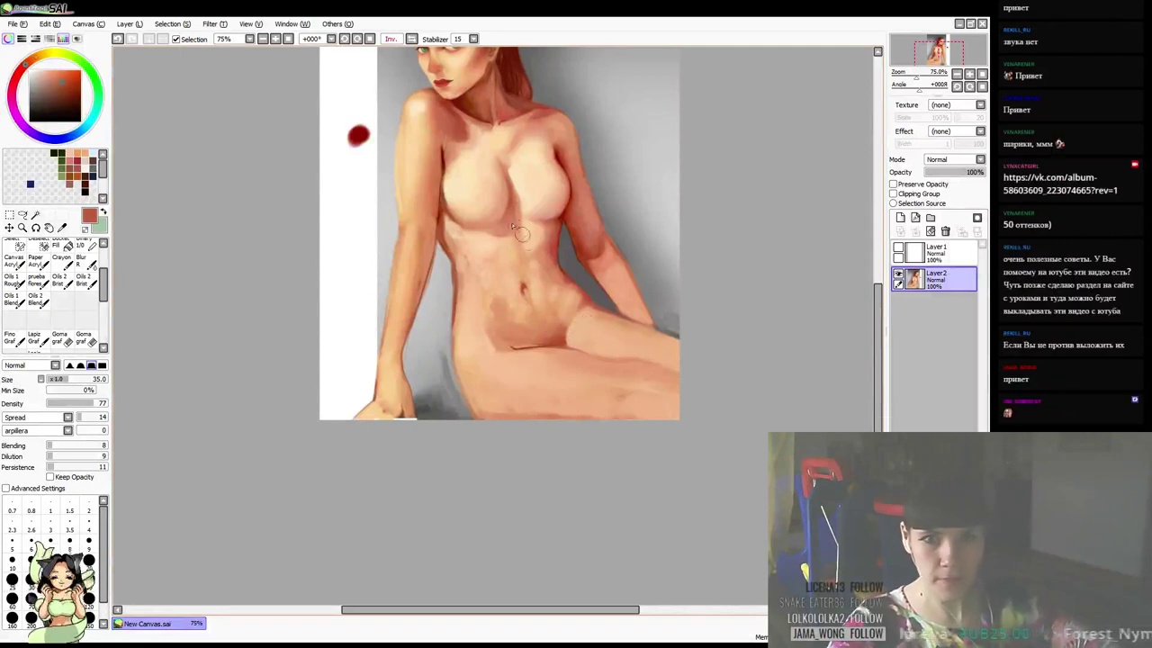
key(bracketleft)
key(bracketleft)
key(bracketleft)
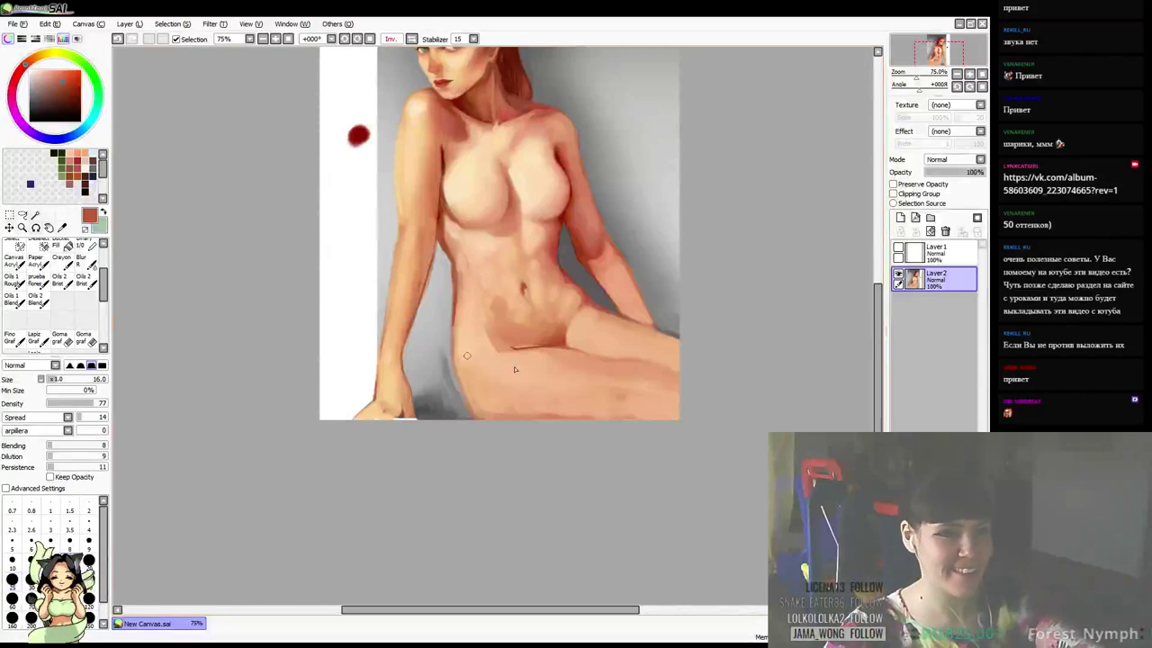
alt+click(510, 349)
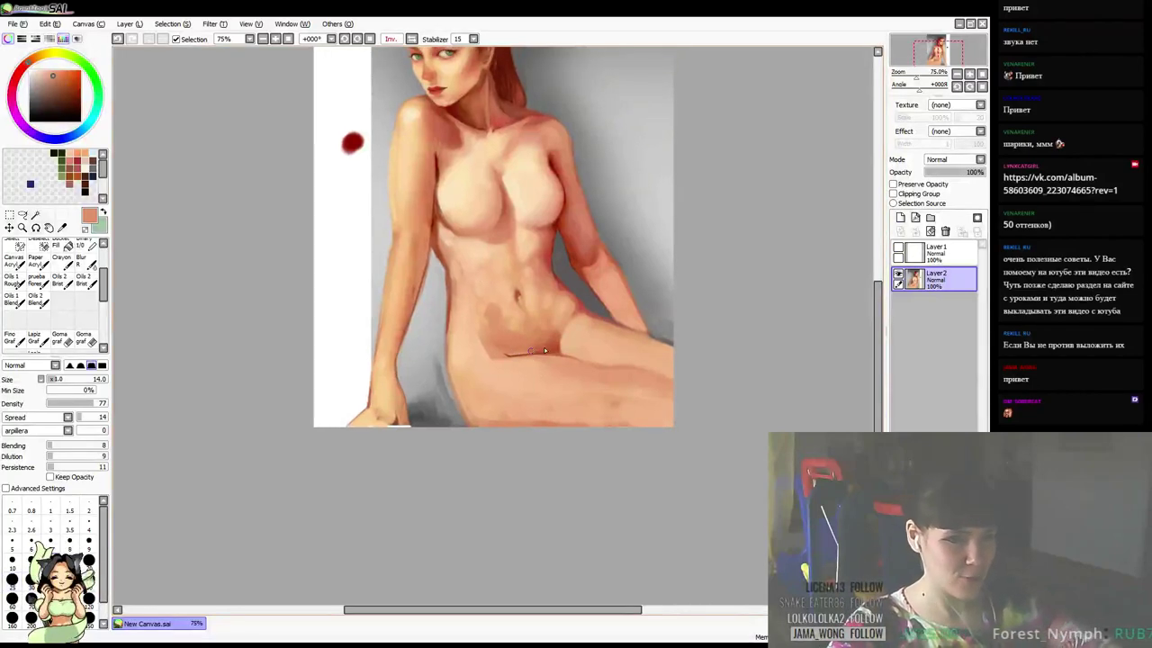
alt+click(531, 353)
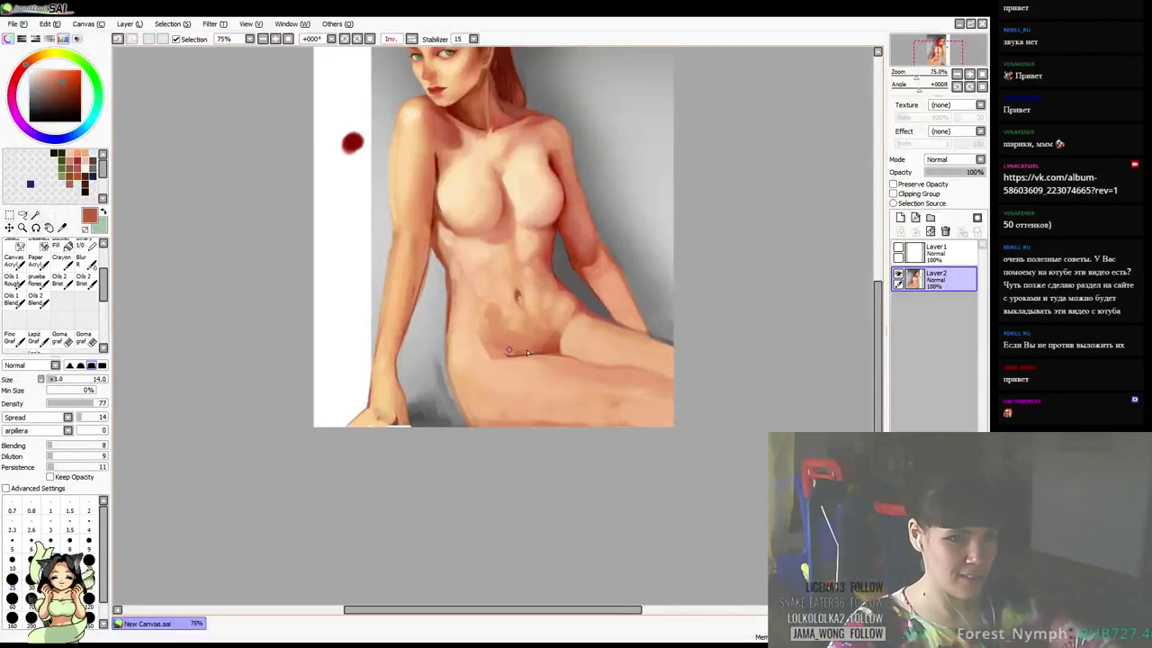
alt+click(511, 335)
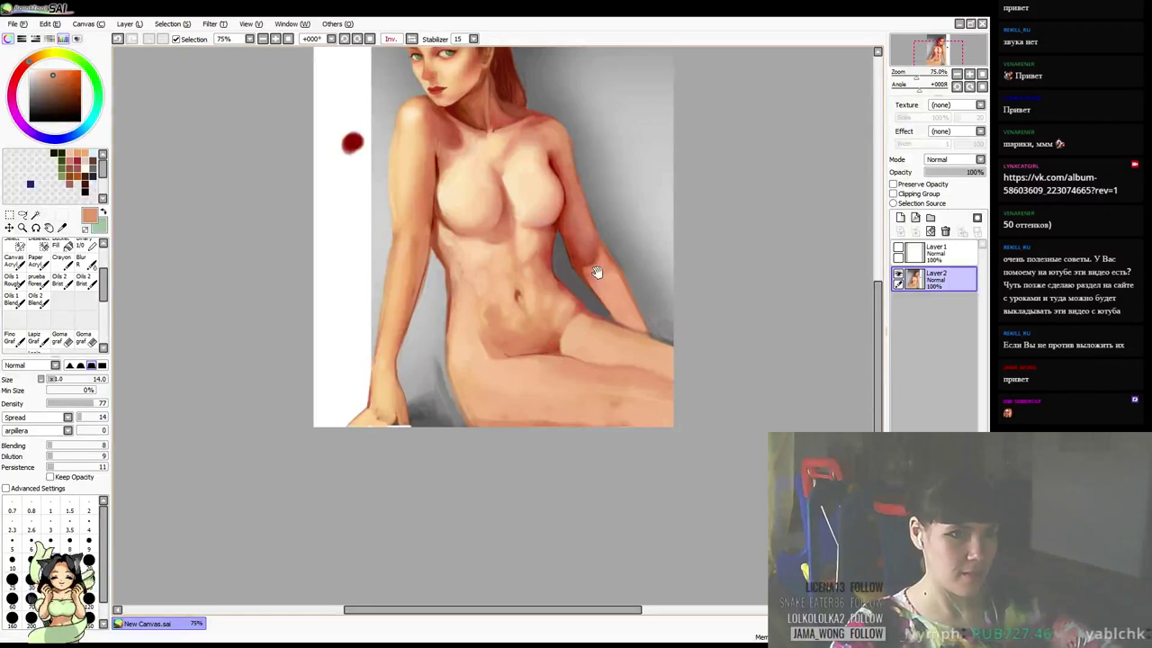
Blend the near end of the abdomen crease into the hip with sampled peach and orange tones, raising the brush size to 30
drag(595, 271, 579, 290)
alt+click(481, 380)
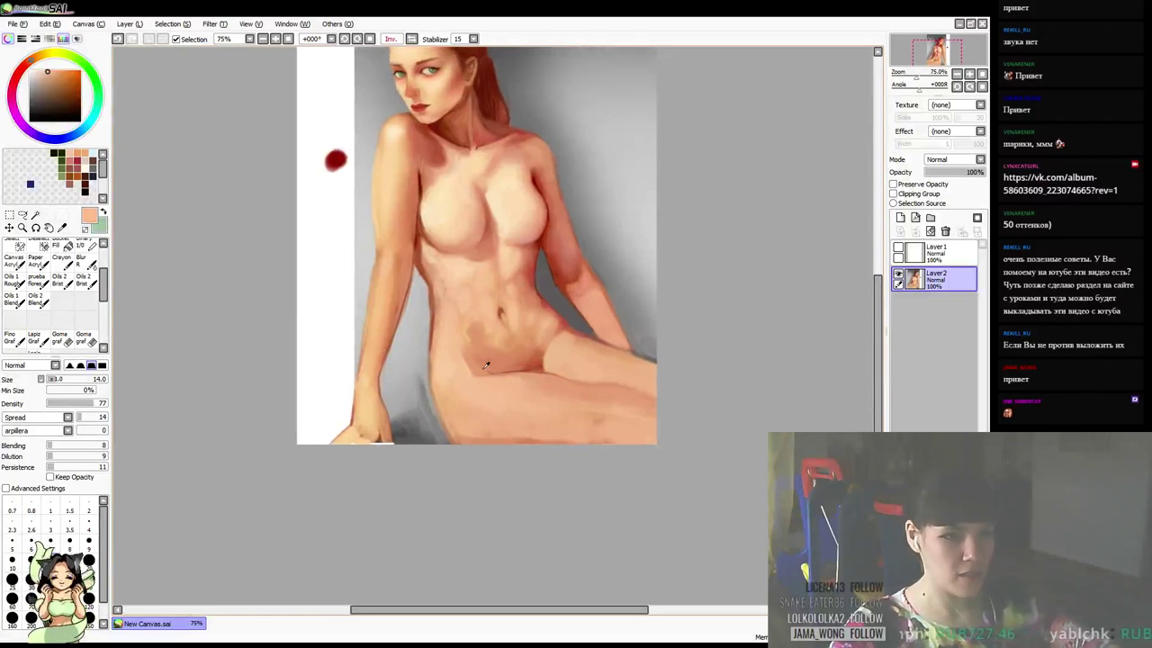
alt+click(480, 374)
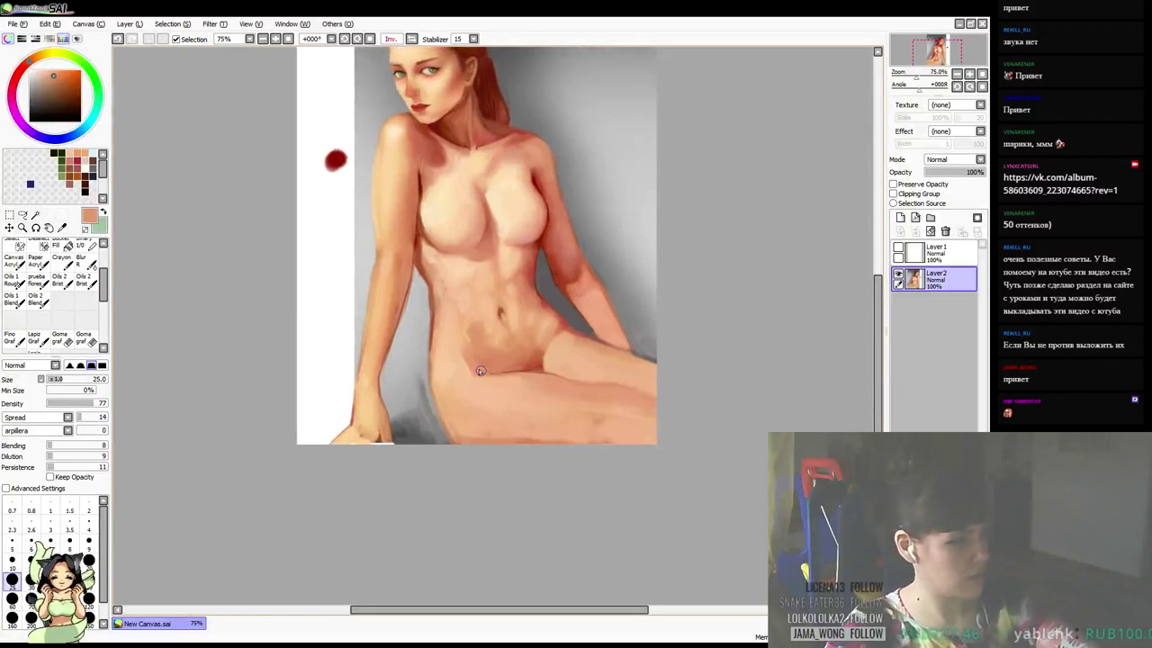
key(])
key(])
key(])
key(])
drag(544, 328, 542, 333)
alt+click(470, 370)
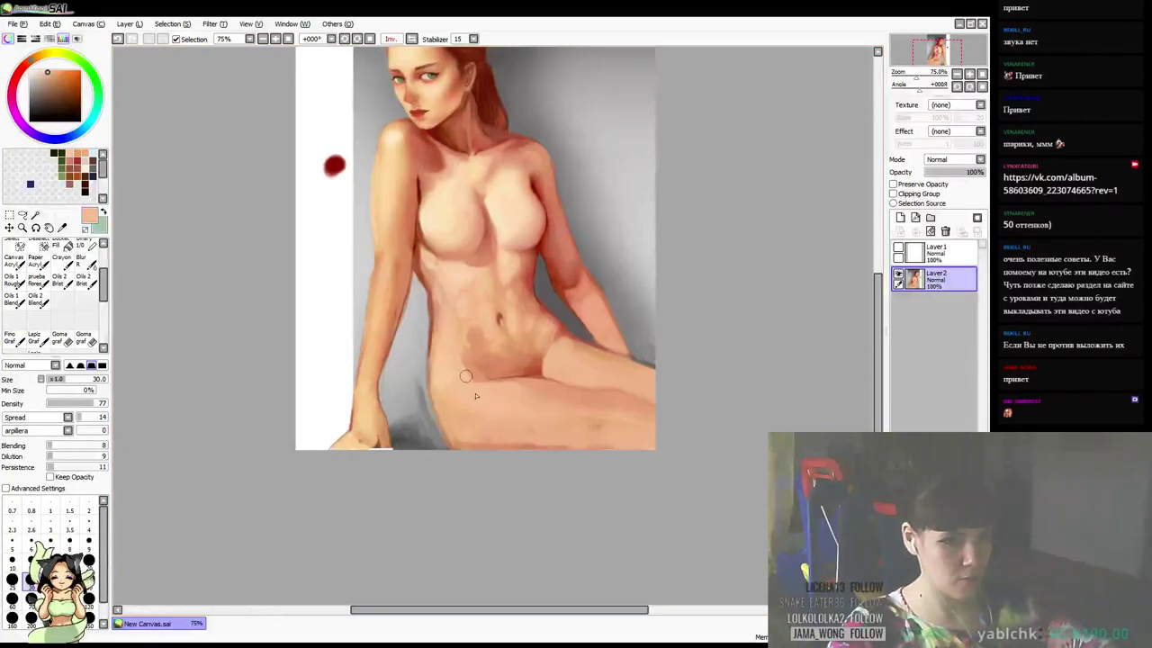
Smooth the shading between the near hip and lower abdomen with sampled peach tones at brush size 30
alt+click(462, 353)
drag(463, 353, 484, 383)
alt+click(457, 340)
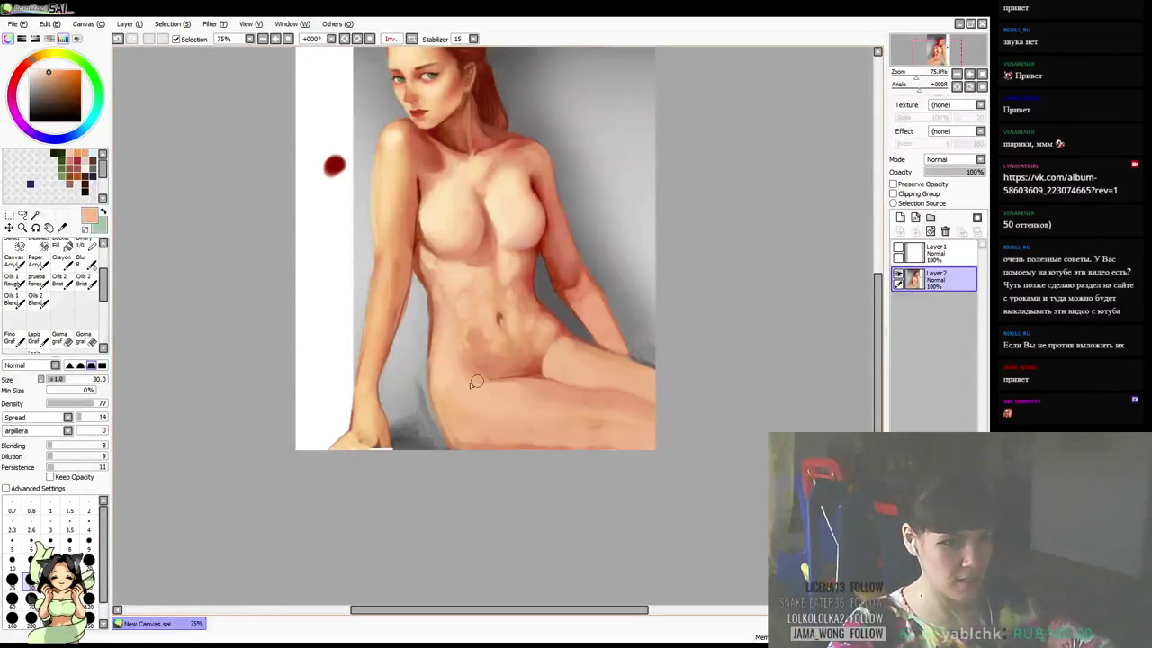
drag(460, 338, 491, 374)
alt+click(469, 322)
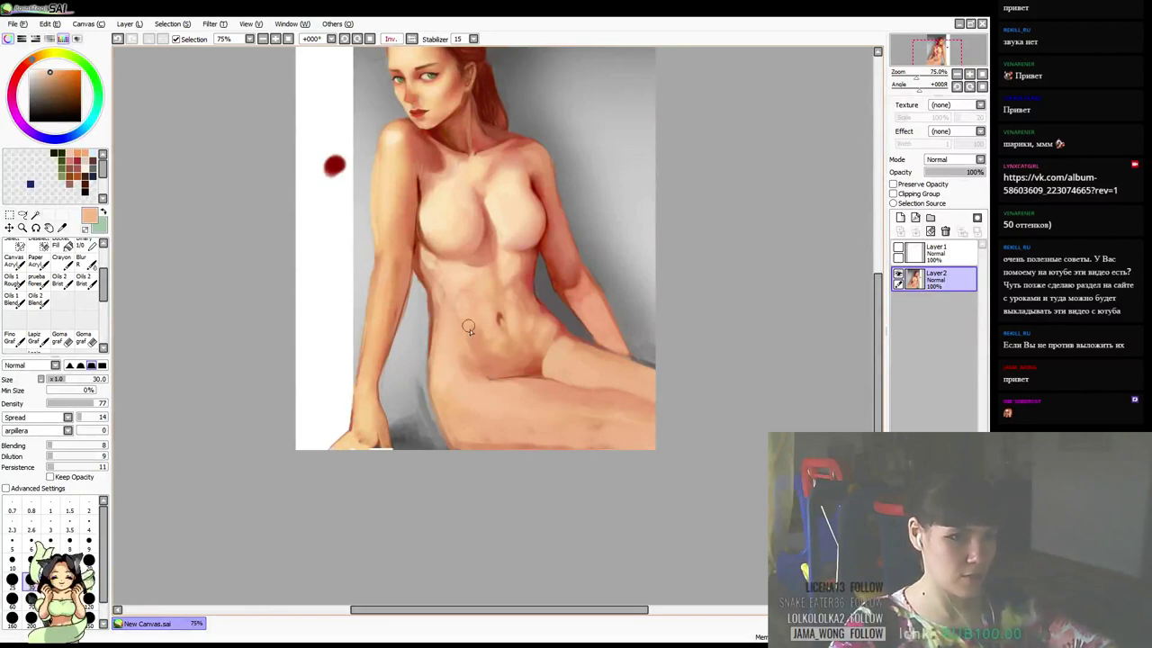
mouse_move(469, 330)
mouse_down()
mouse_move(479, 356)
mouse_move(499, 357)
mouse_up()
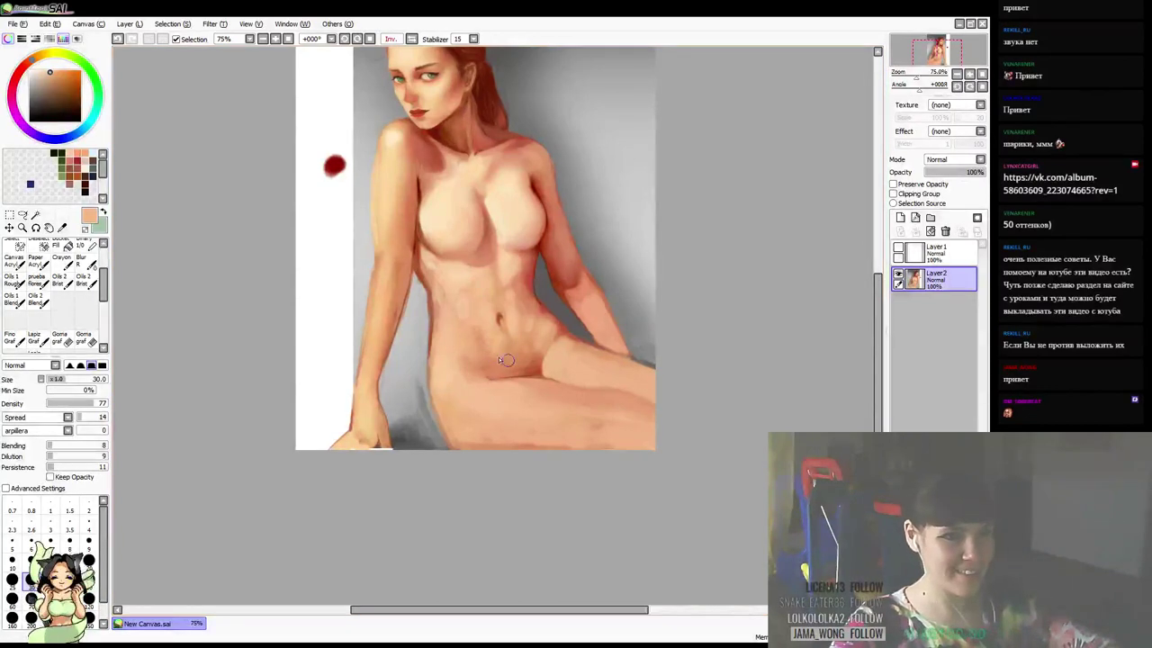
Refine the shading along the far side of the lower abdomen and waist with sampled reddish-brown tones at brush size 30
drag(564, 309, 554, 286)
alt+click(517, 342)
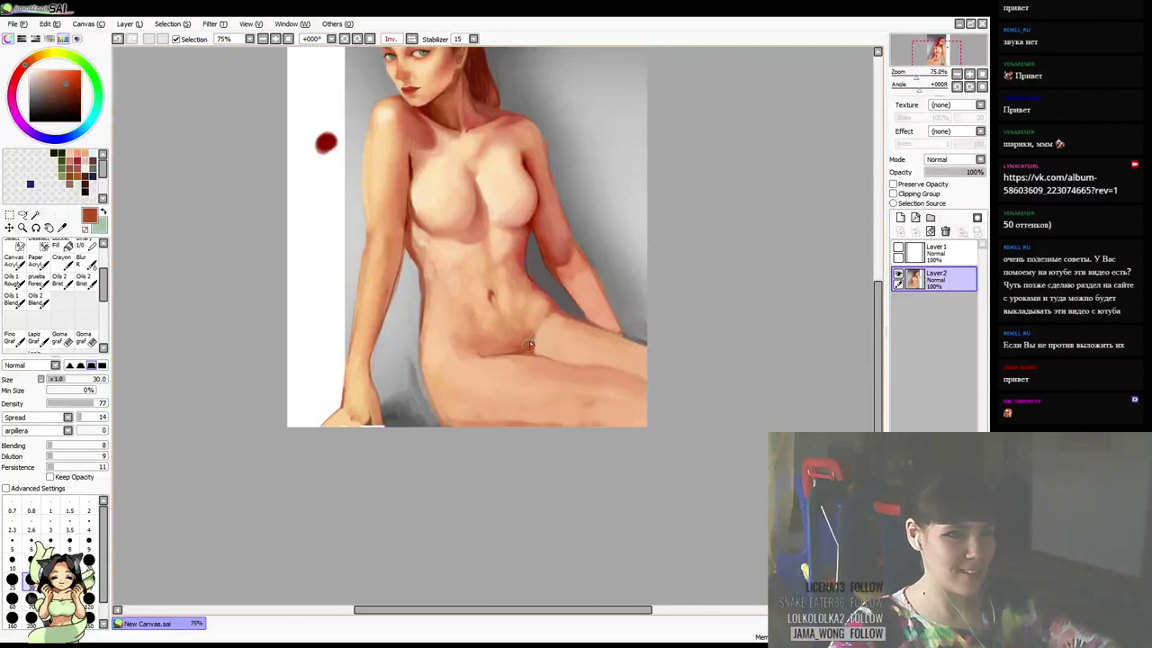
drag(520, 323, 523, 306)
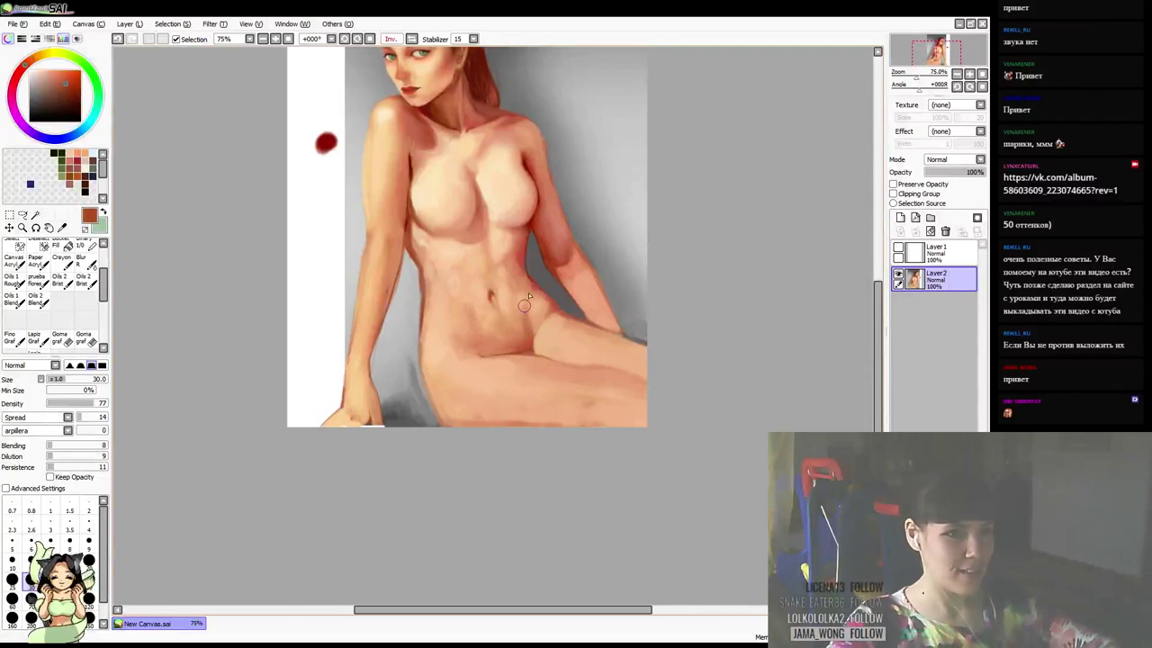
alt+click(534, 278)
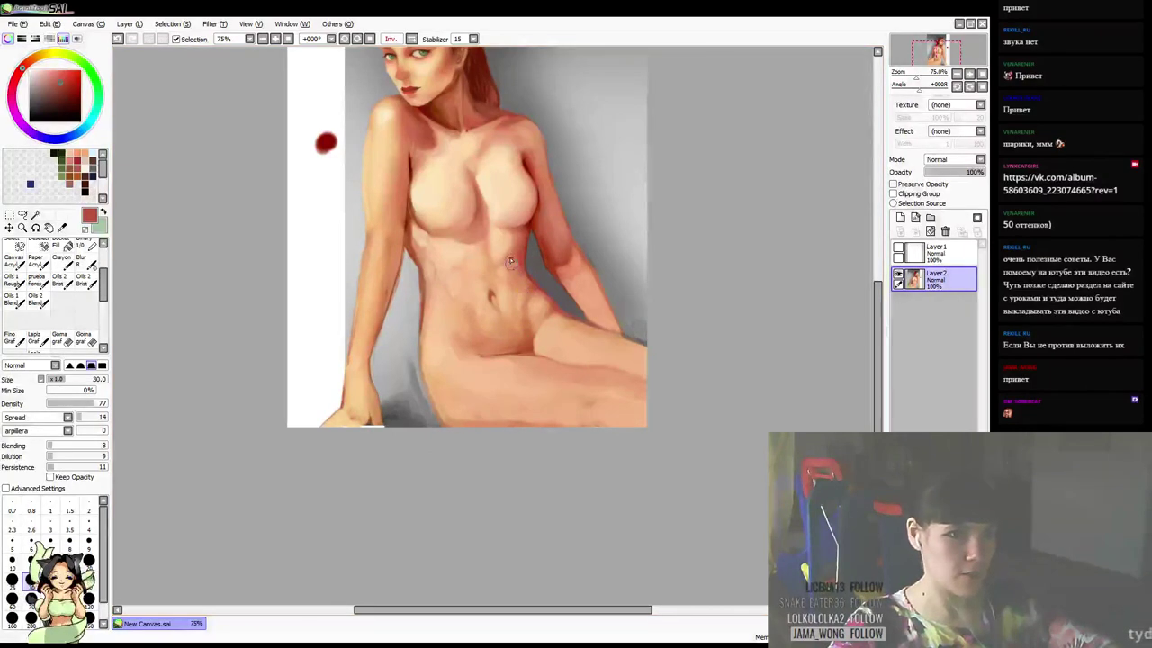
drag(642, 253, 632, 231)
alt+click(519, 320)
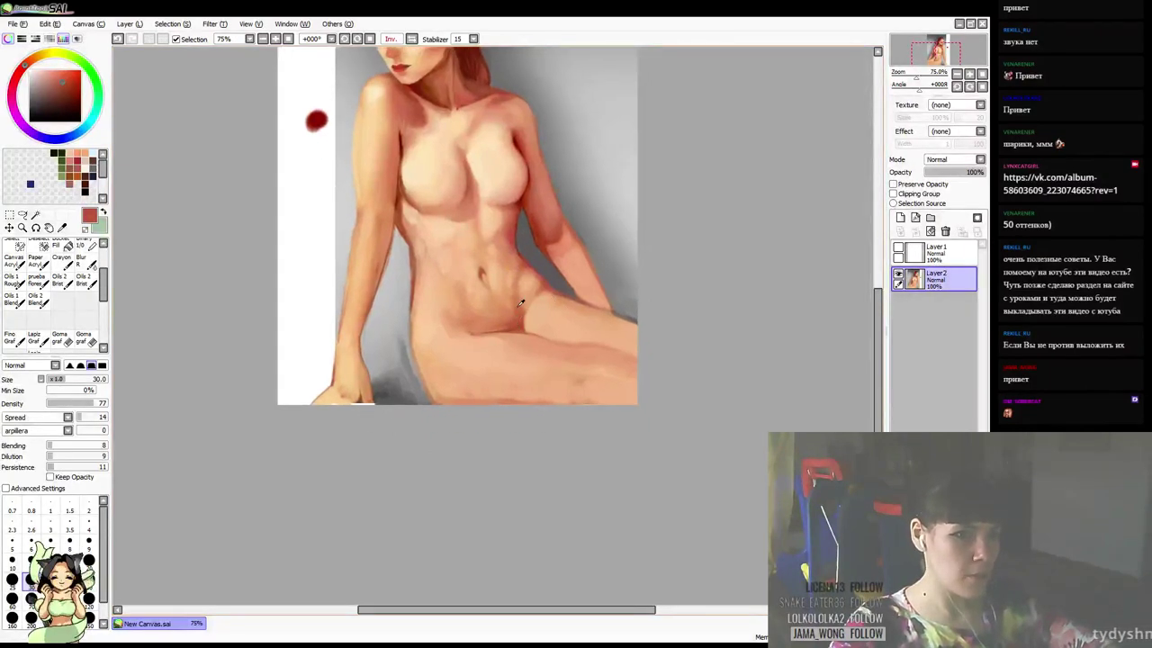
Darken the near thigh toward the knee at the canvas edge with sampled reddish-orange tones at brush sizes 30 and 60
alt+click(580, 404)
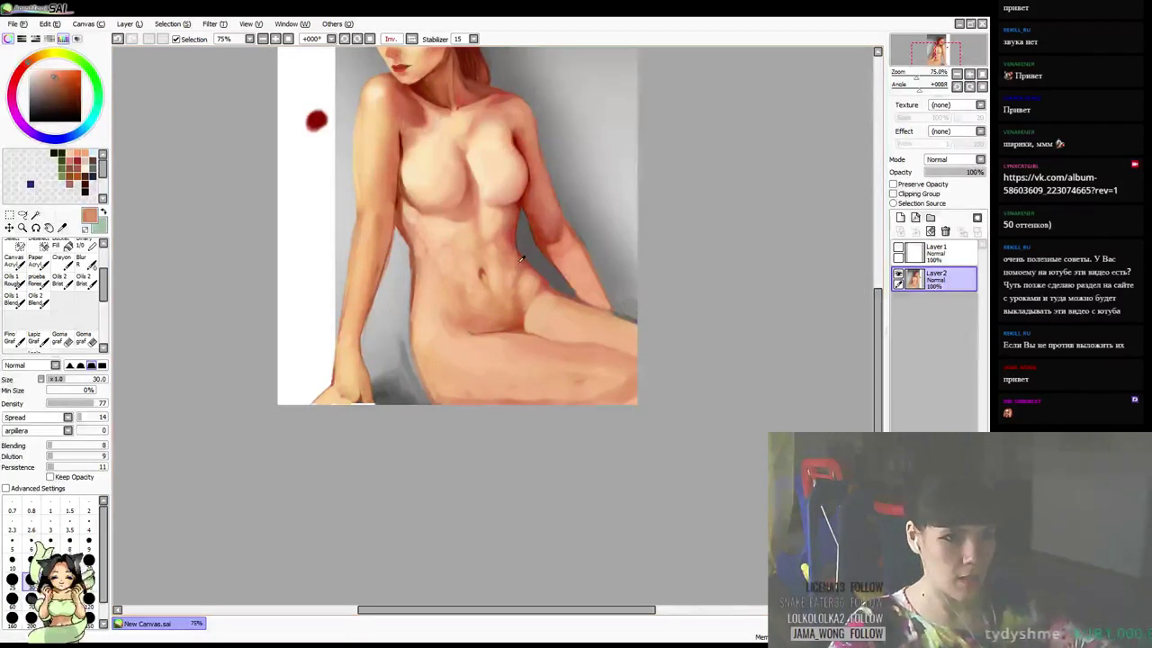
alt+click(531, 268)
mouse_move(608, 389)
mouse_down()
mouse_move(619, 386)
mouse_move(635, 405)
mouse_up()
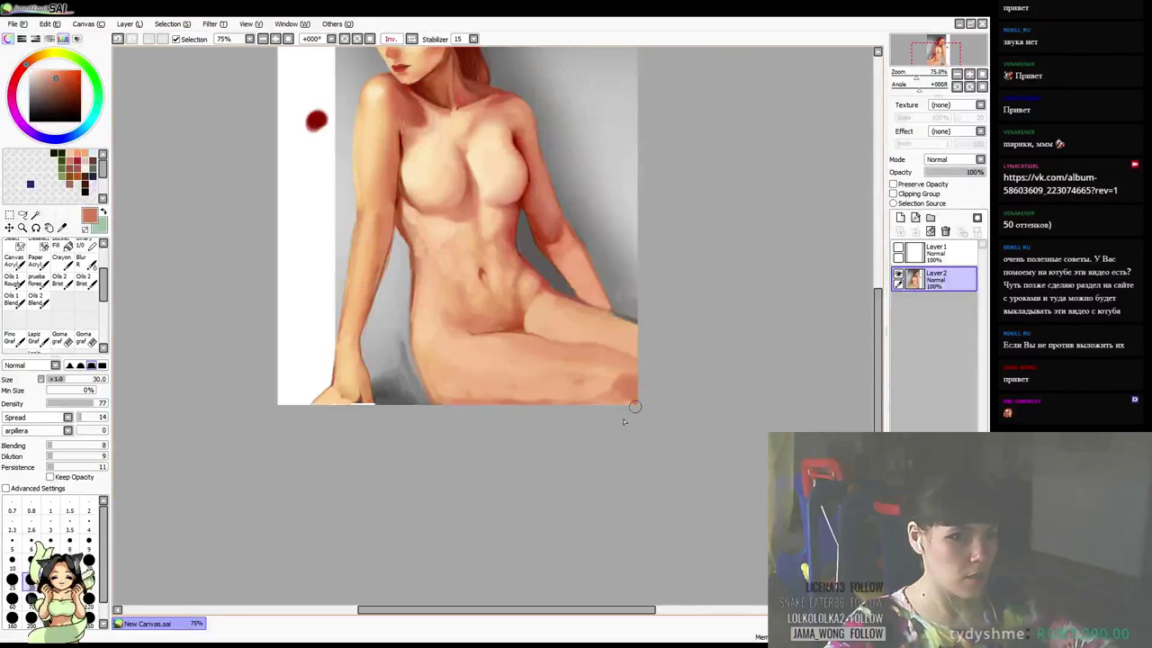
key(bracketright)
key(bracketright)
key(bracketright)
key(bracketright)
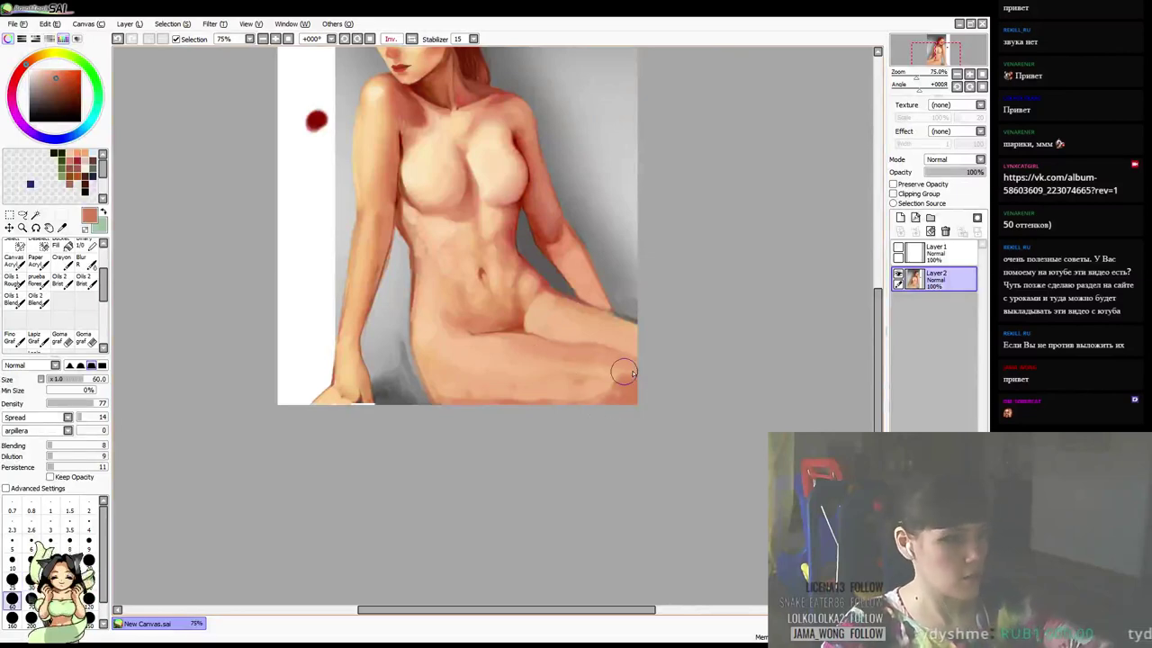
alt+click(630, 378)
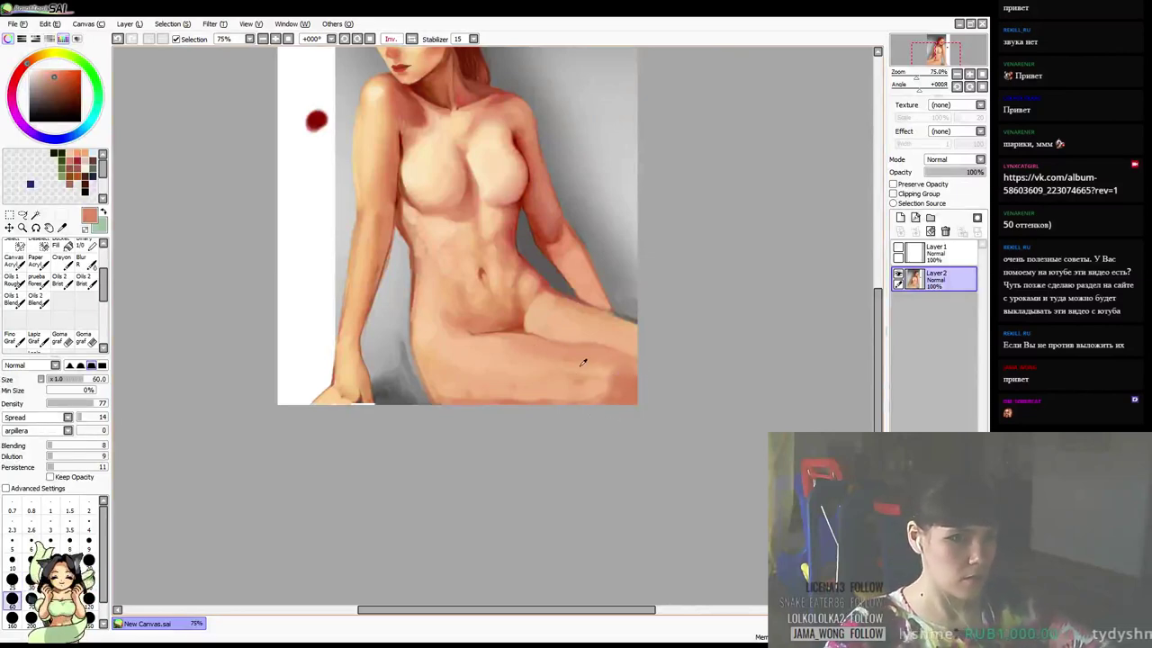
Even out the middle of the near thigh with sampled light peach tones at brush size 60
alt+click(592, 382)
alt+click(514, 359)
drag(539, 373, 578, 377)
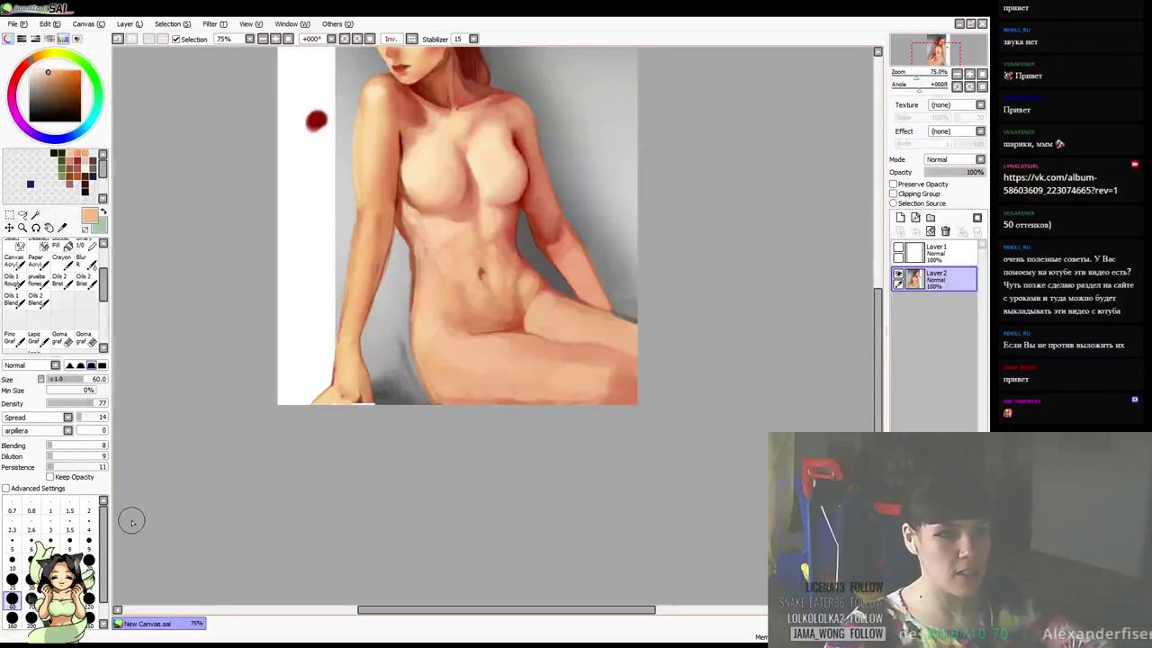
Refine the far thigh's lower edge and its crease at the hip at brush sizes 25 and 14, using peach and sampled reddish-brown
drag(620, 314, 604, 311)
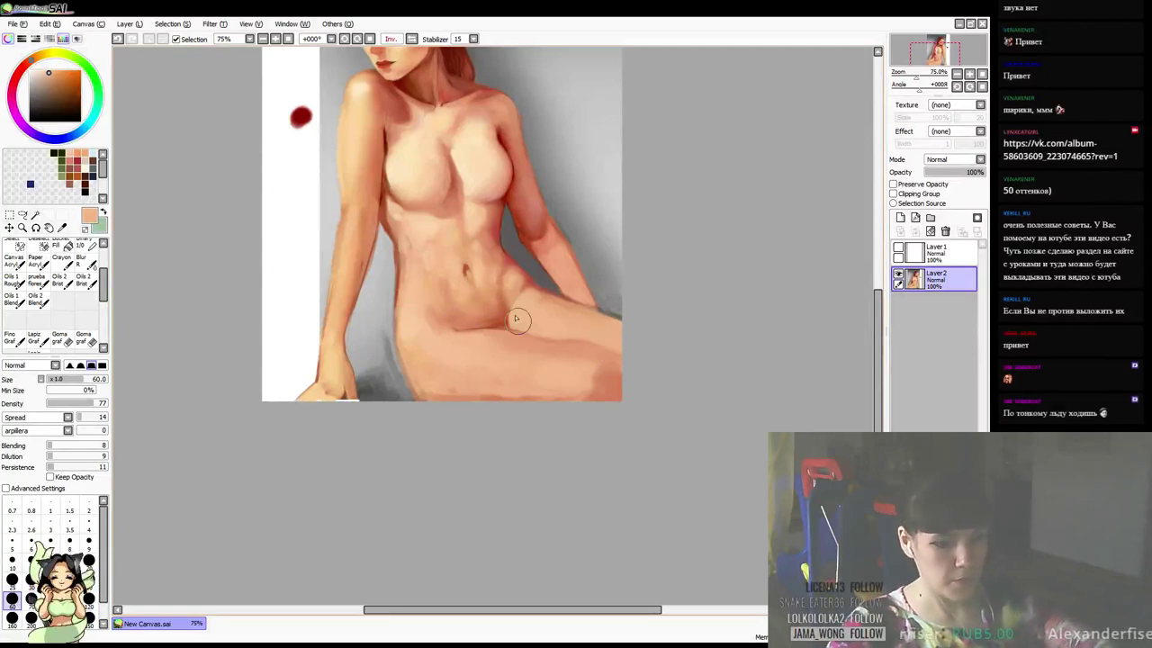
key(bracketleft)
key(bracketleft)
key(bracketleft)
key(bracketleft)
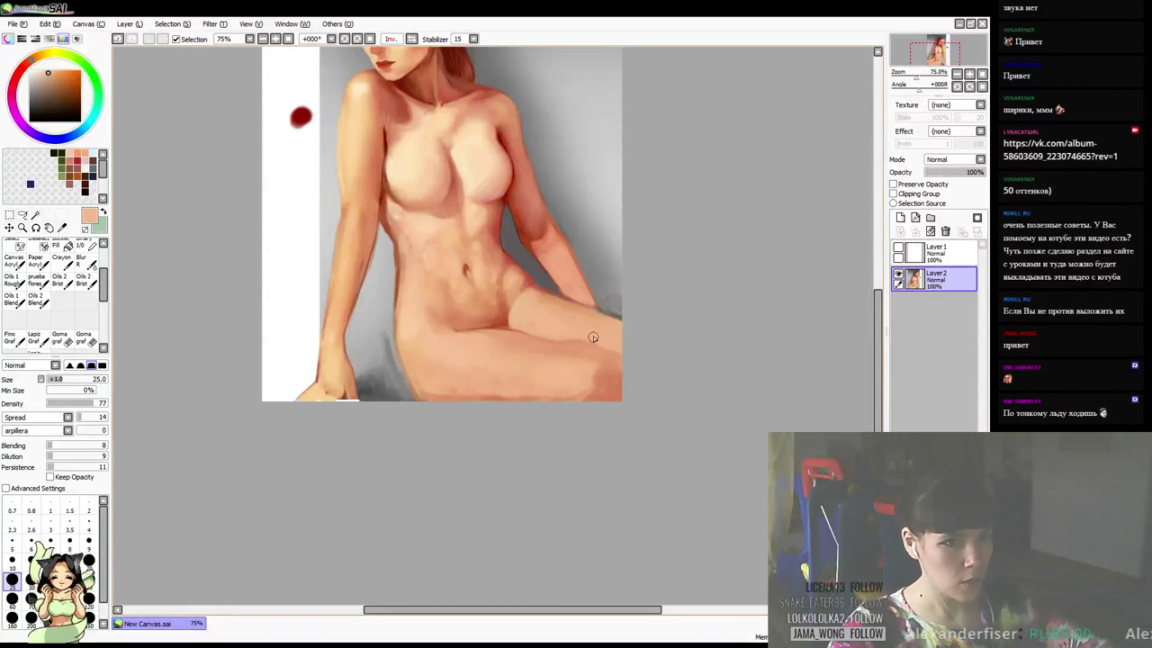
right_click(509, 319)
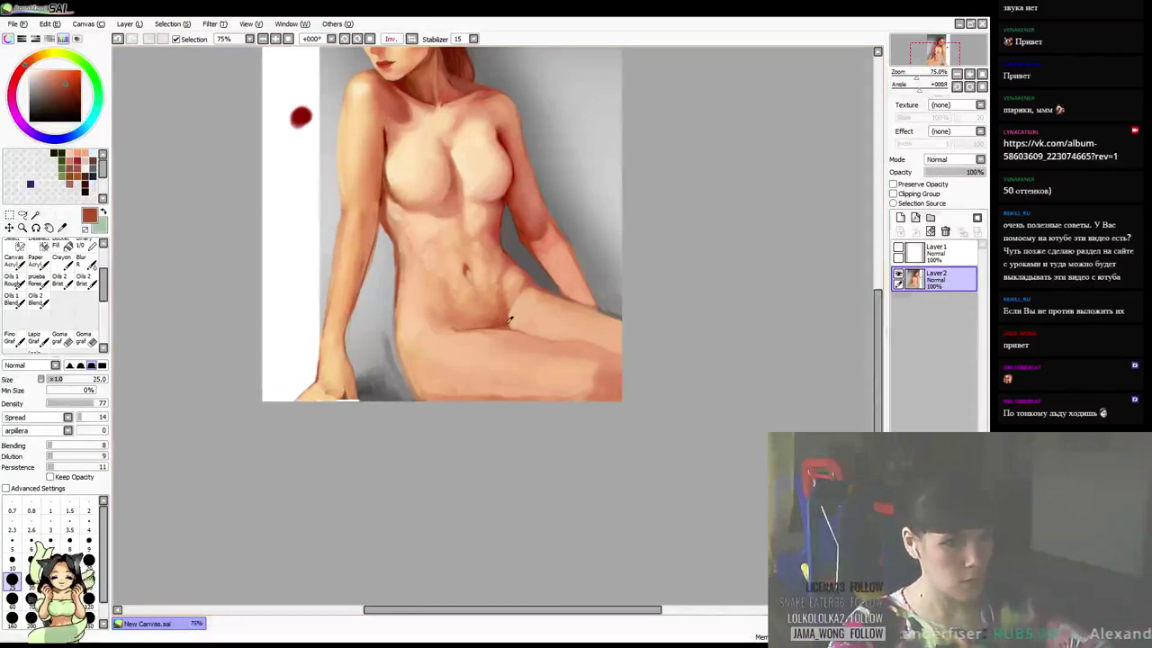
key(bracketleft)
key(bracketleft)
key(bracketleft)
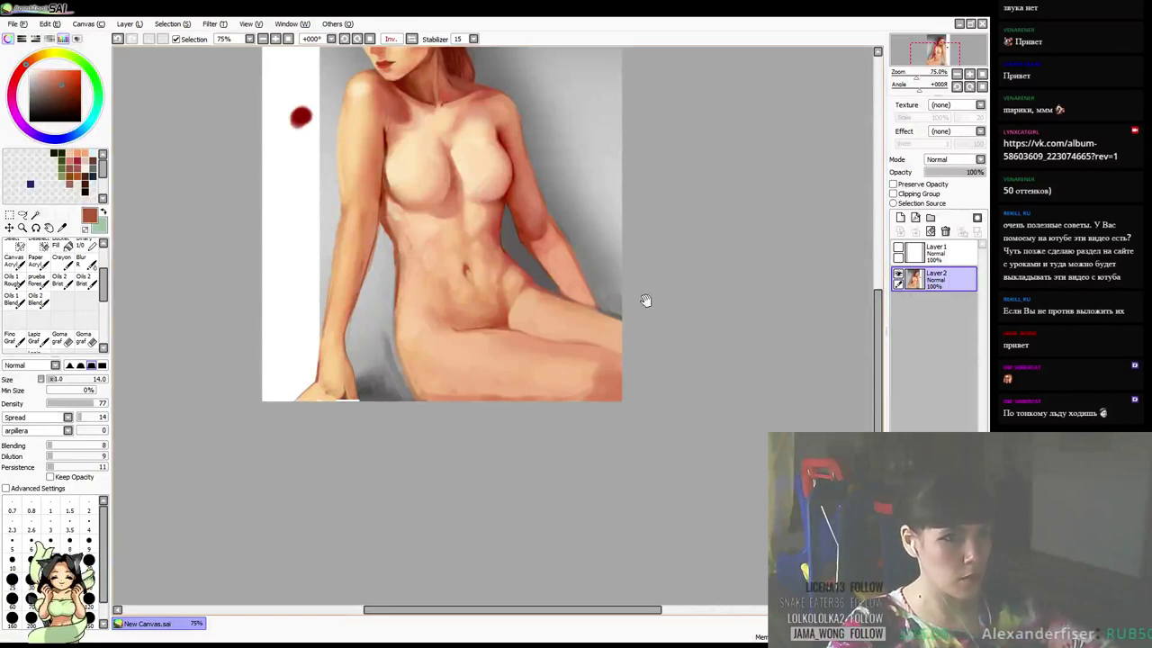
Blend the underside of the near hip and thigh with sampled peach and reddish-orange tones at brush size 35
scroll(645, 301, up, 2)
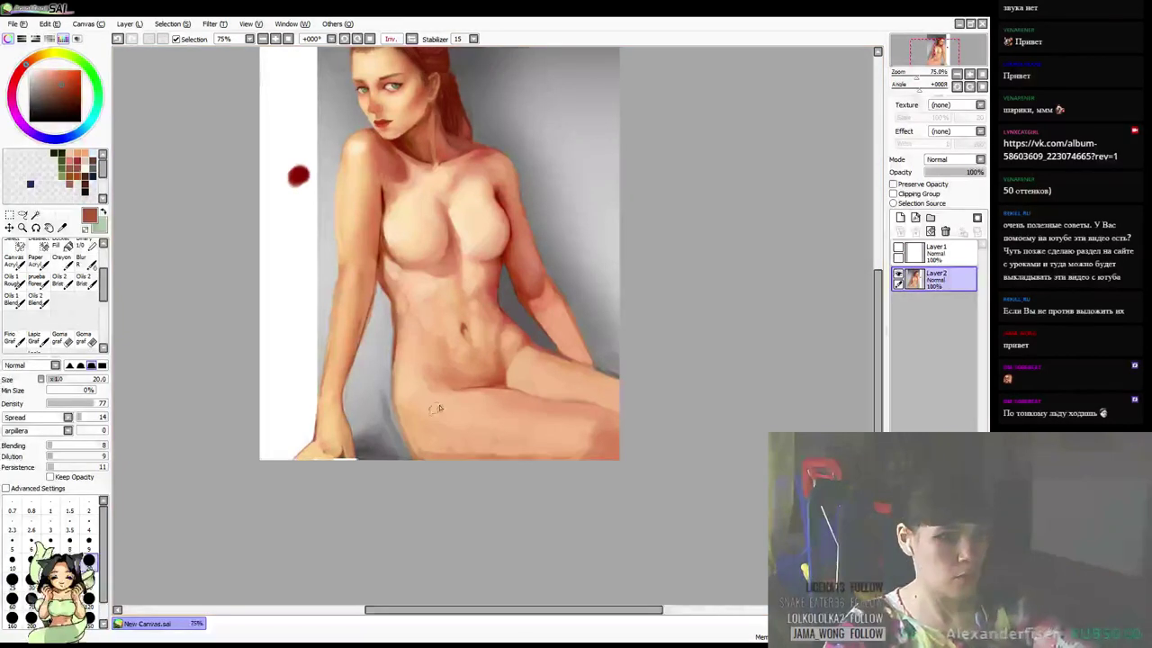
key(])
key(])
key(])
key(])
key(])
right_click(430, 427)
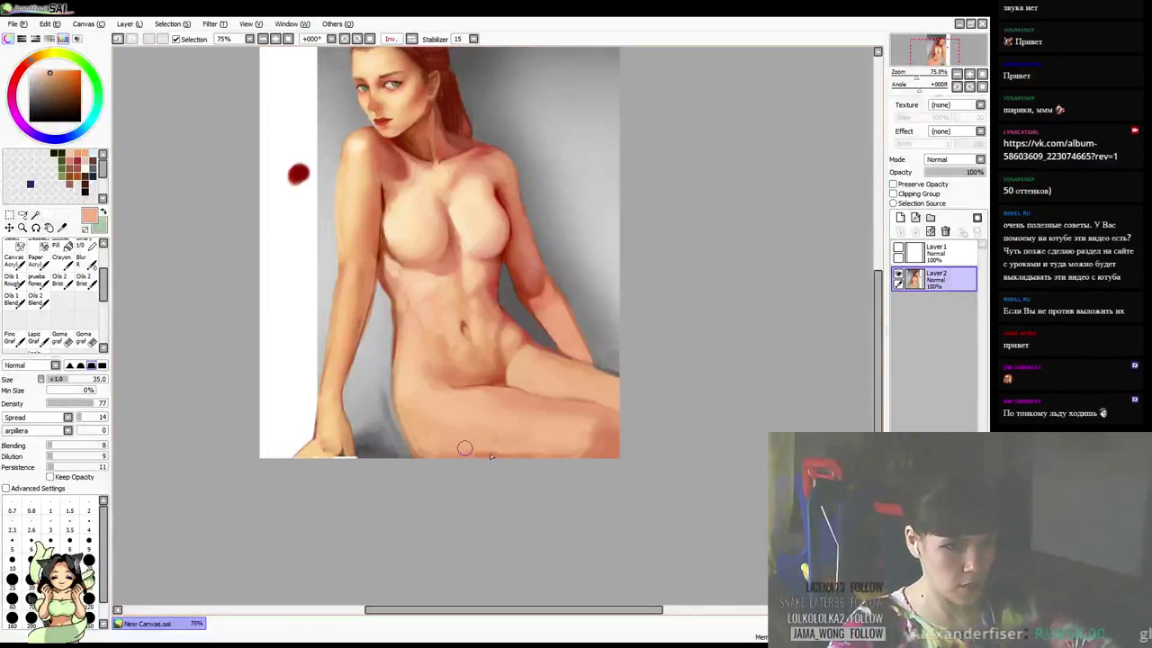
alt+click(590, 433)
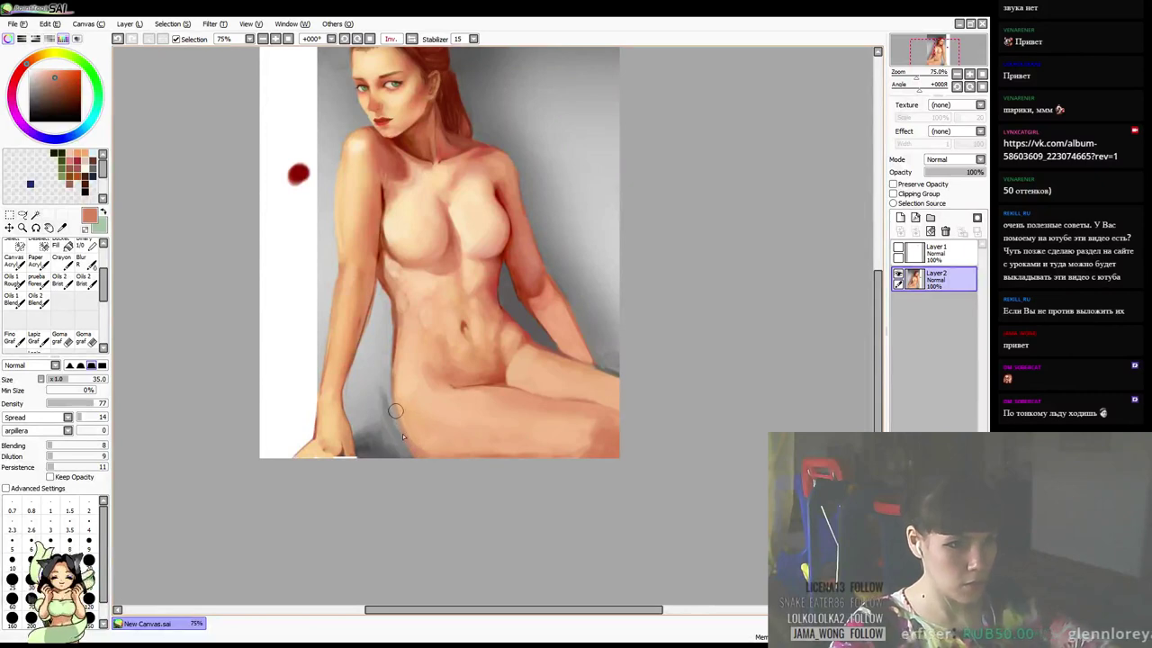
Repaint the background between the supporting arm and near hip with sampled light and dark gray tones at brush size 35
key(space)
drag(457, 312, 460, 318)
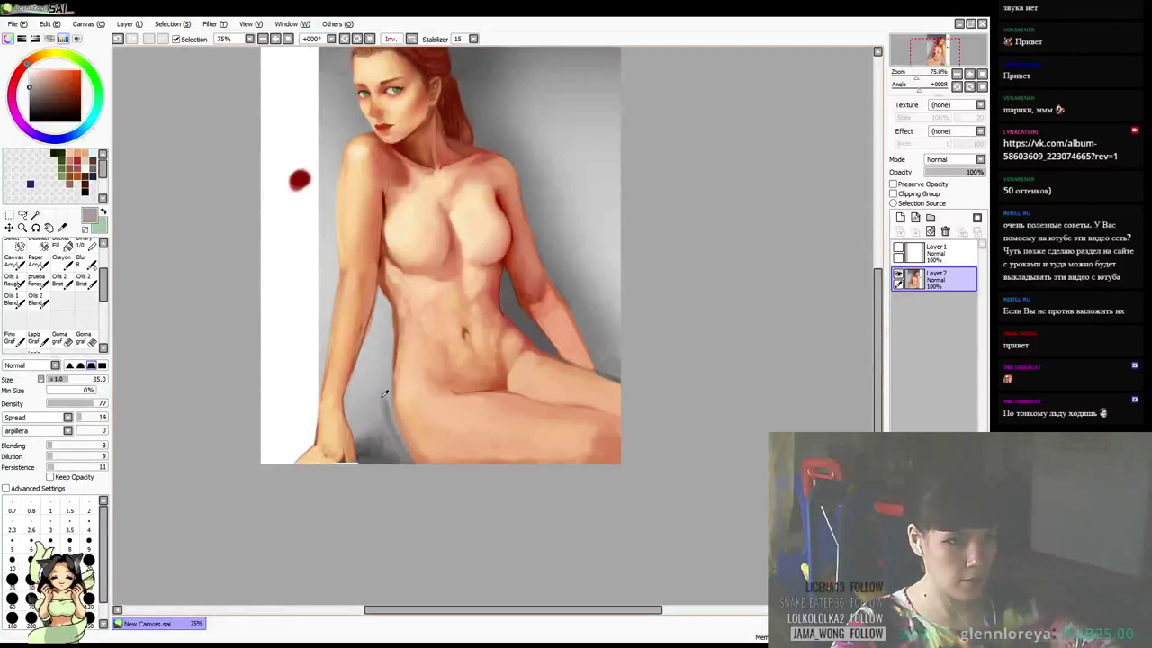
right_click(388, 415)
mouse_move(382, 401)
mouse_down()
mouse_move(404, 452)
mouse_move(401, 435)
mouse_up()
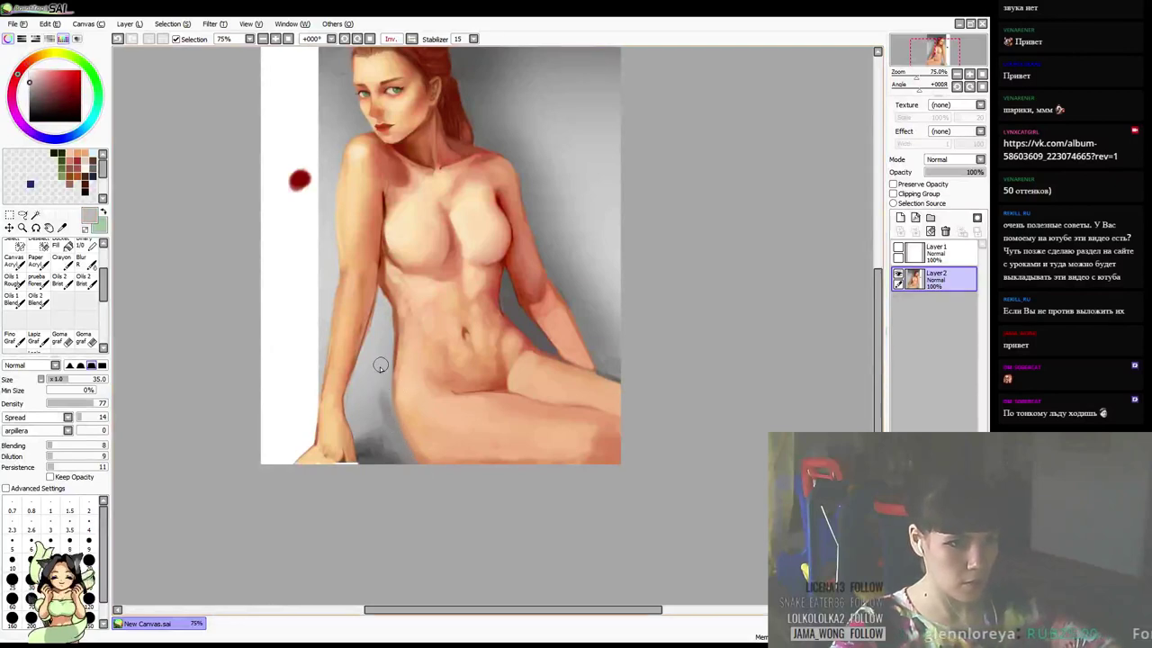
right_click(383, 435)
drag(385, 441, 413, 465)
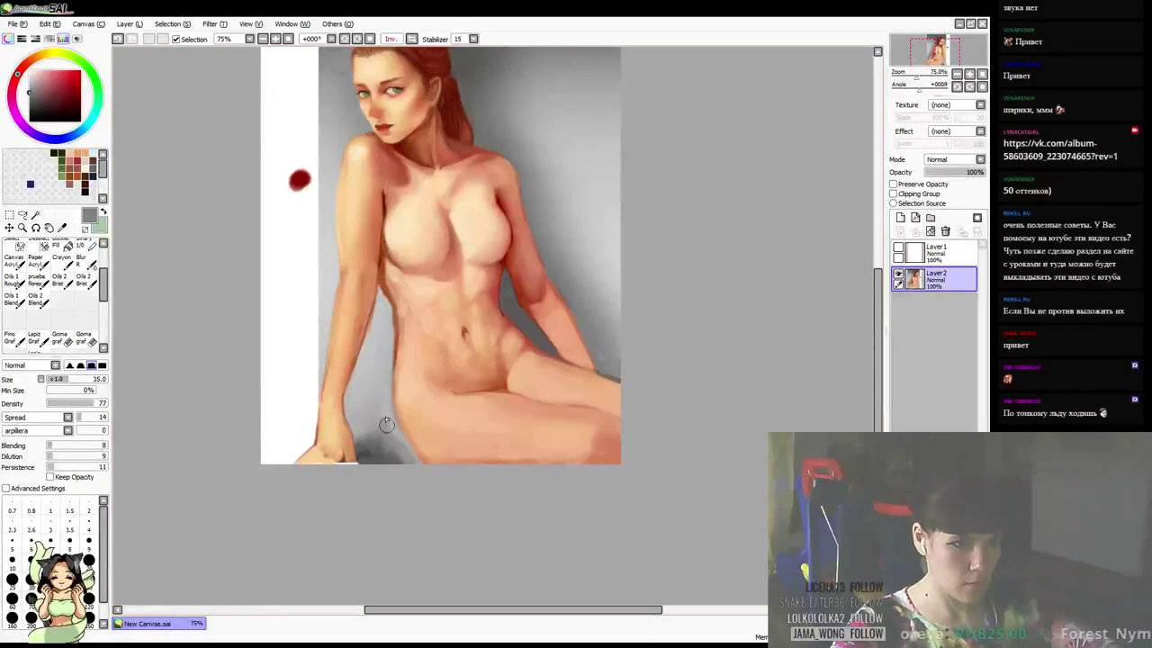
drag(387, 424, 412, 460)
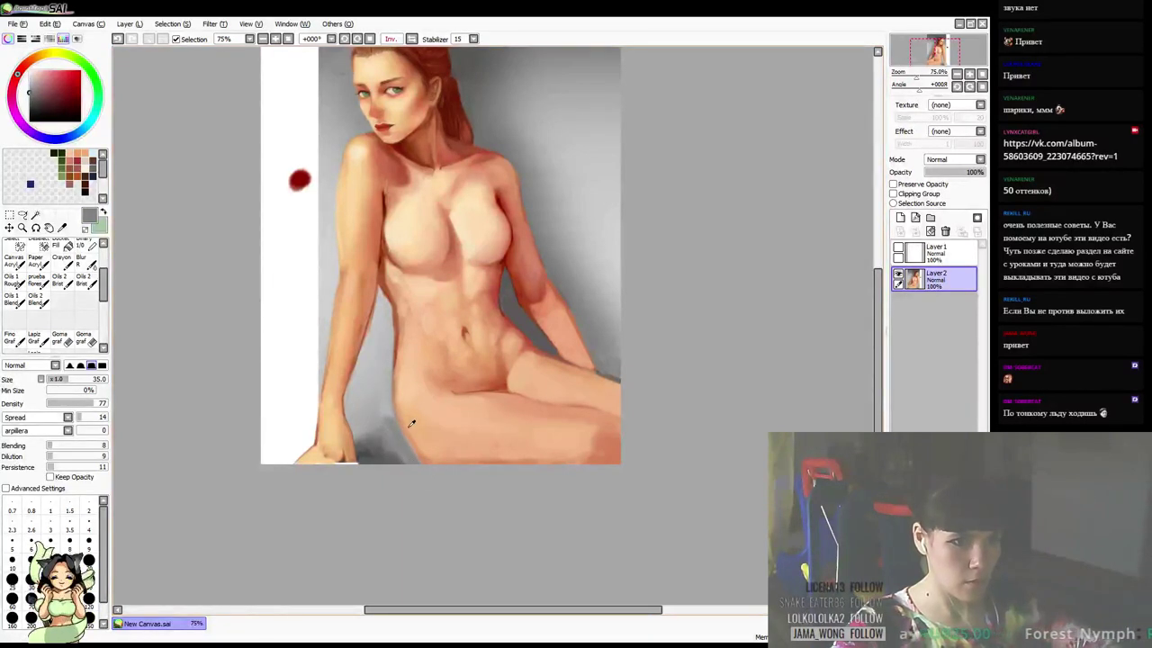
Sample warm gray and peach-brown tones near the lower hip and reduce the brush size to 16 for its contour
alt+click(413, 439)
alt+click(430, 459)
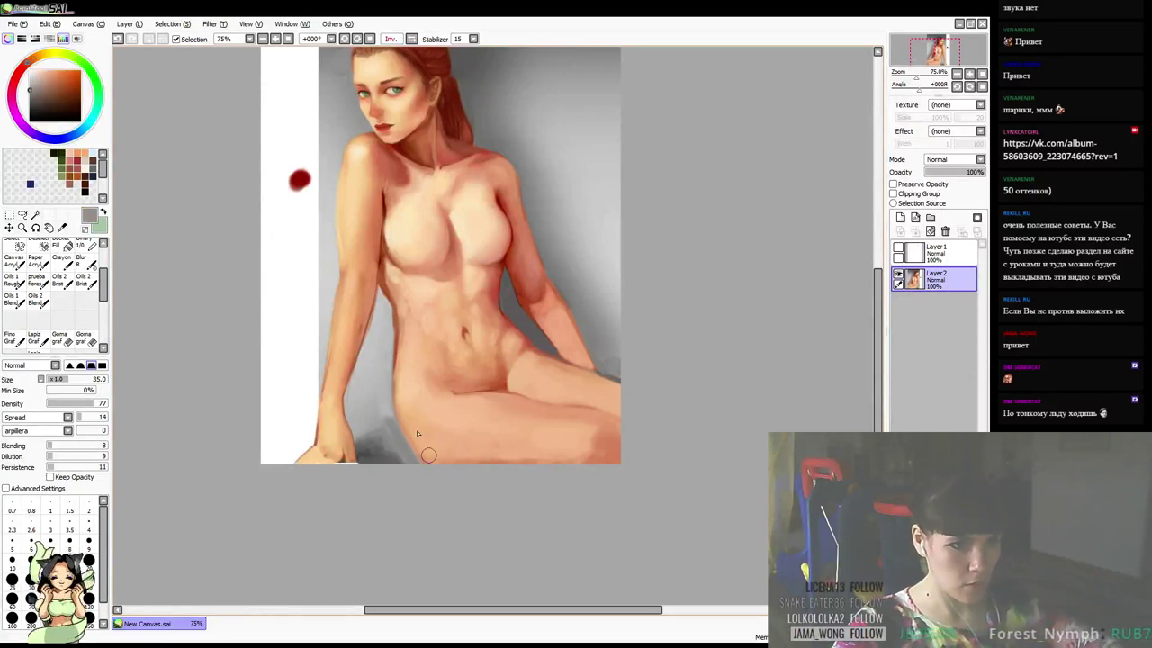
drag(490, 358, 508, 397)
key([)
key([)
key([)
key([)
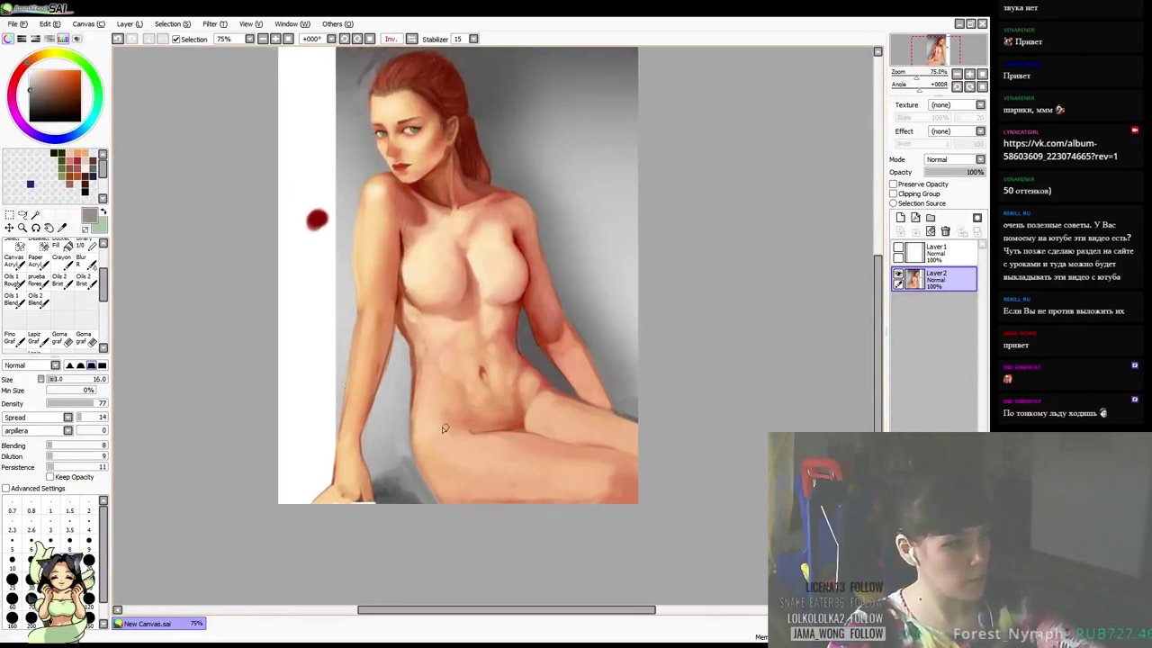
Refine the near hip's outer contour with sampled grays, peach and reddish-orange at brush size 14
drag(415, 457, 413, 430)
drag(504, 358, 522, 409)
drag(480, 443, 445, 424)
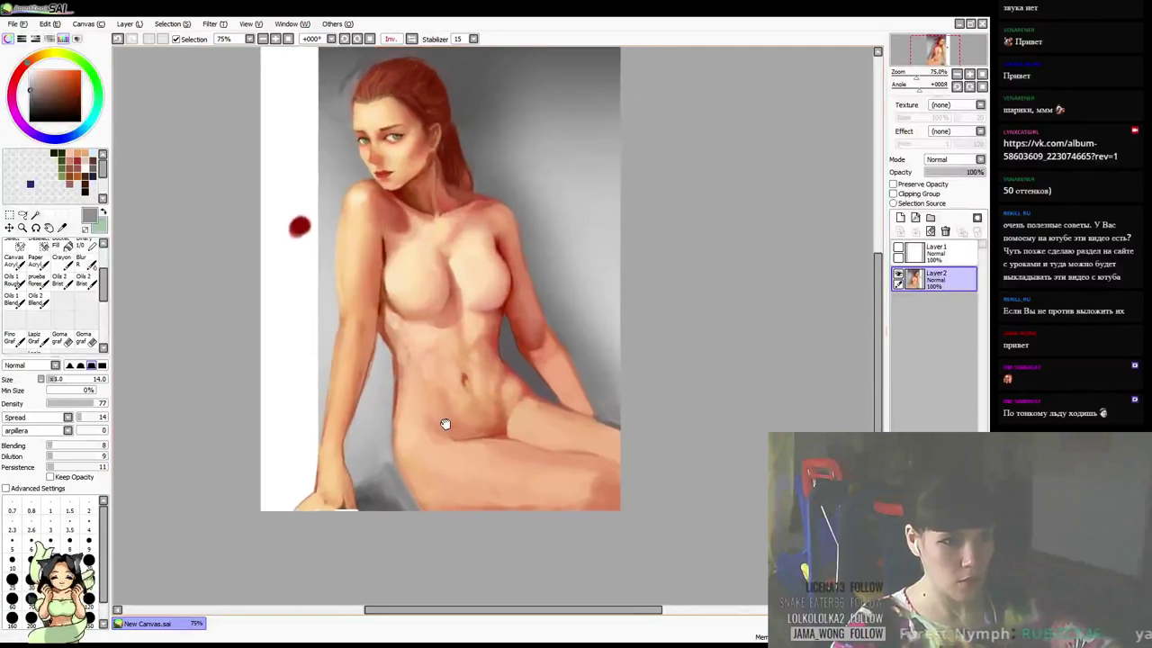
right_click(401, 504)
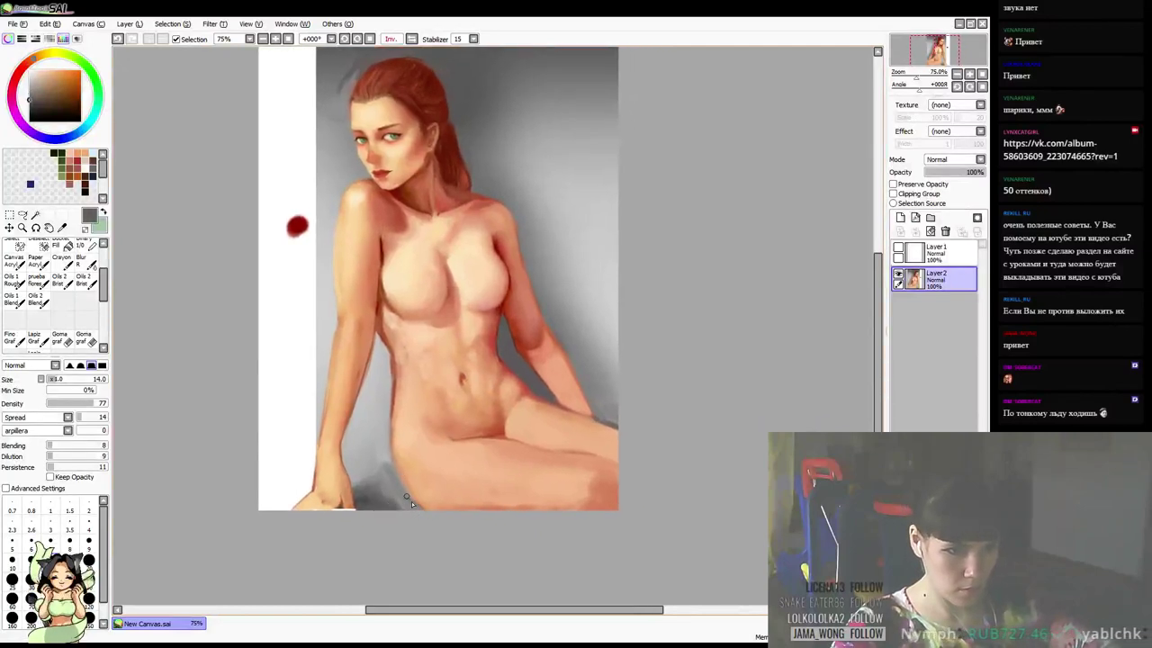
alt+click(407, 489)
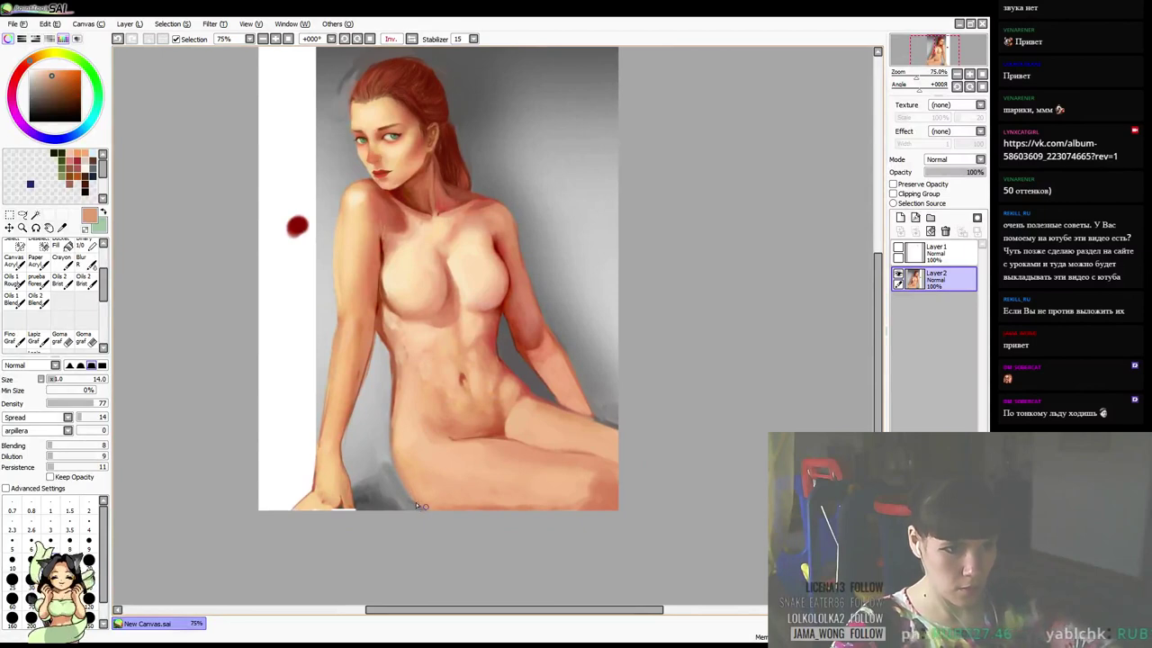
alt+click(601, 498)
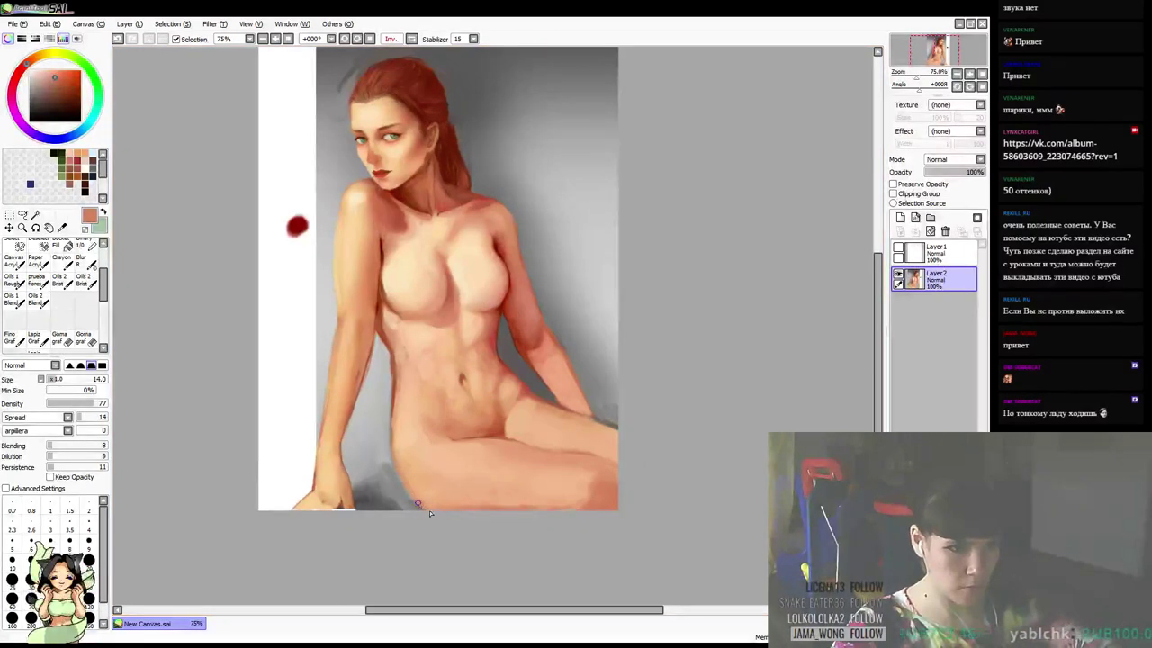
Mirror the view horizontally, retouch the supporting arm's shoulder with sampled light peach, and restore the original orientation
drag(614, 283, 596, 338)
key(h)
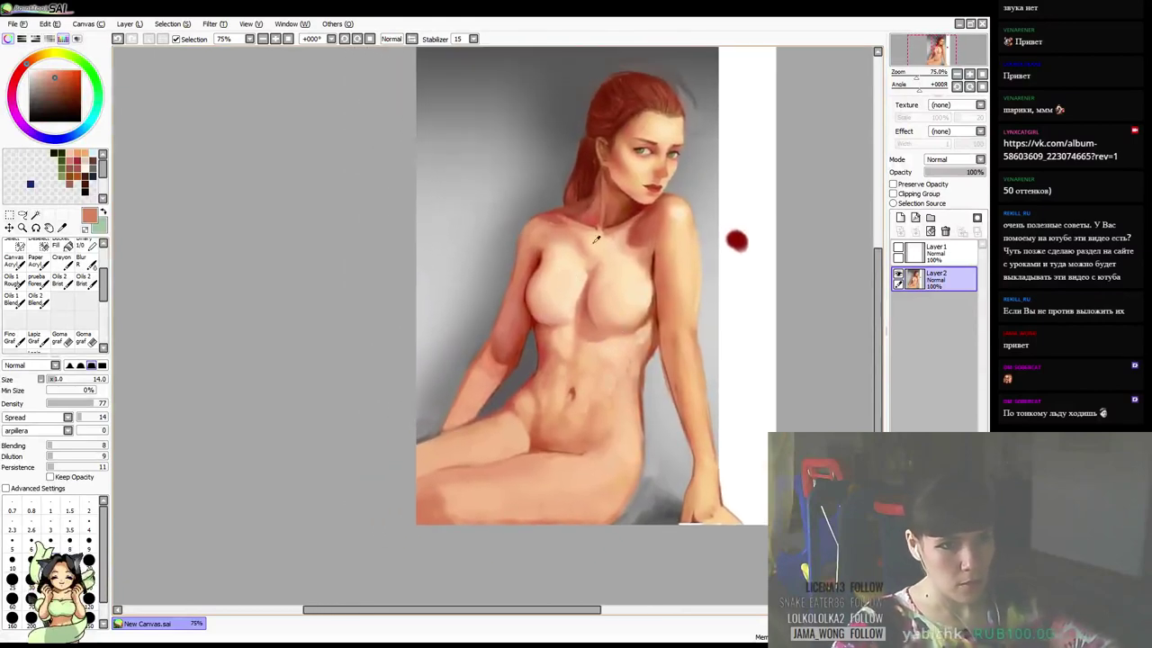
drag(674, 226, 642, 252)
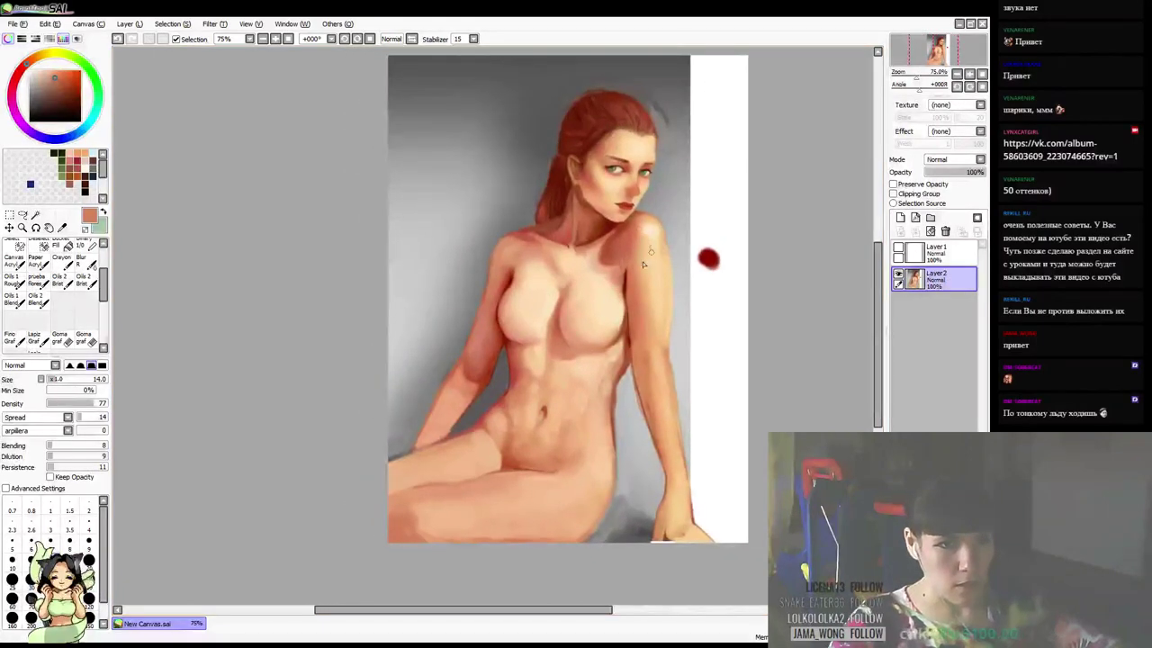
alt+click(663, 238)
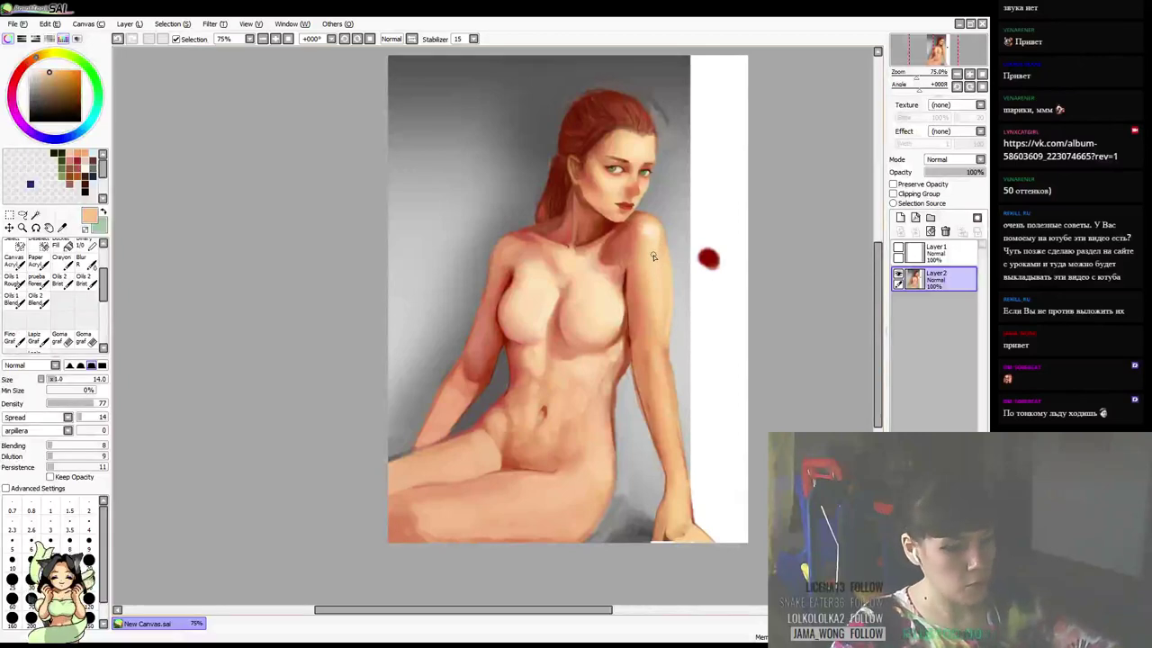
key(h)
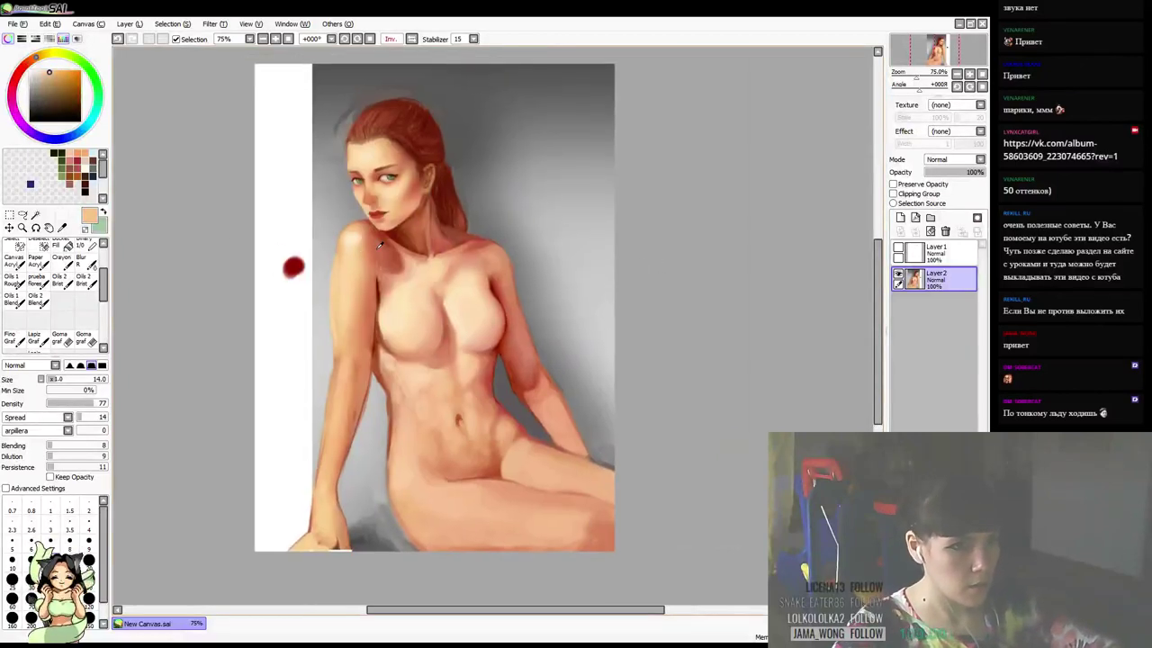
Refine the supporting arm's outer contour with sampled reddish-brown and light gray tones at brush sizes 10 and 6
alt+click(378, 244)
key(bracketleft)
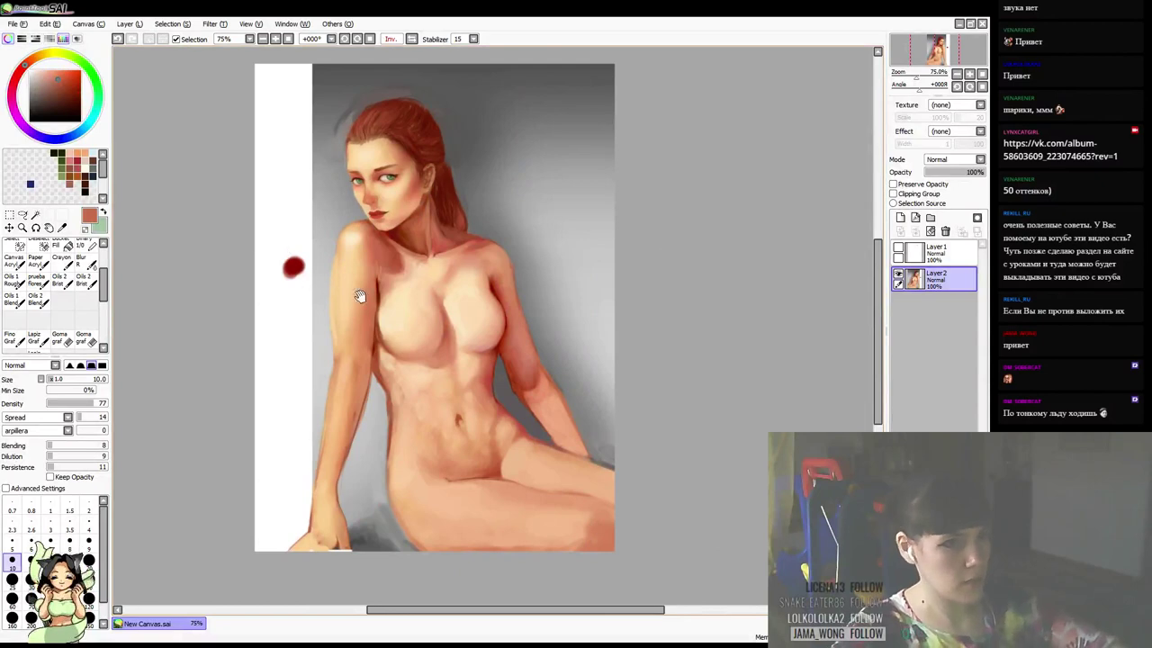
drag(359, 297, 353, 302)
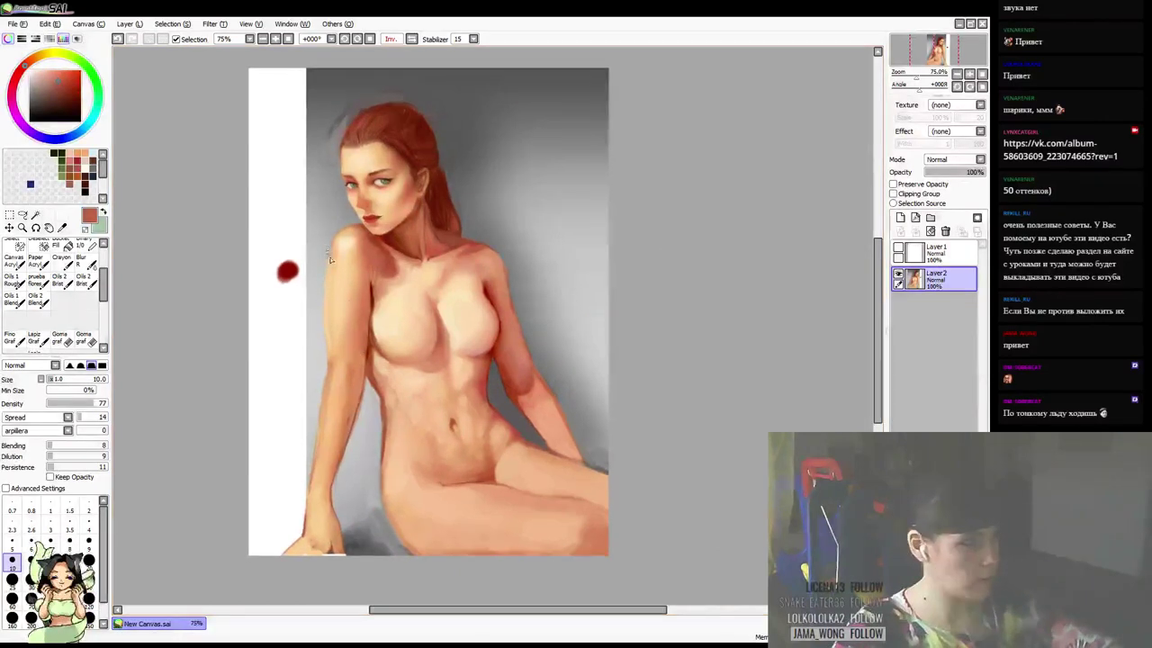
key(bracketleft)
key(bracketleft)
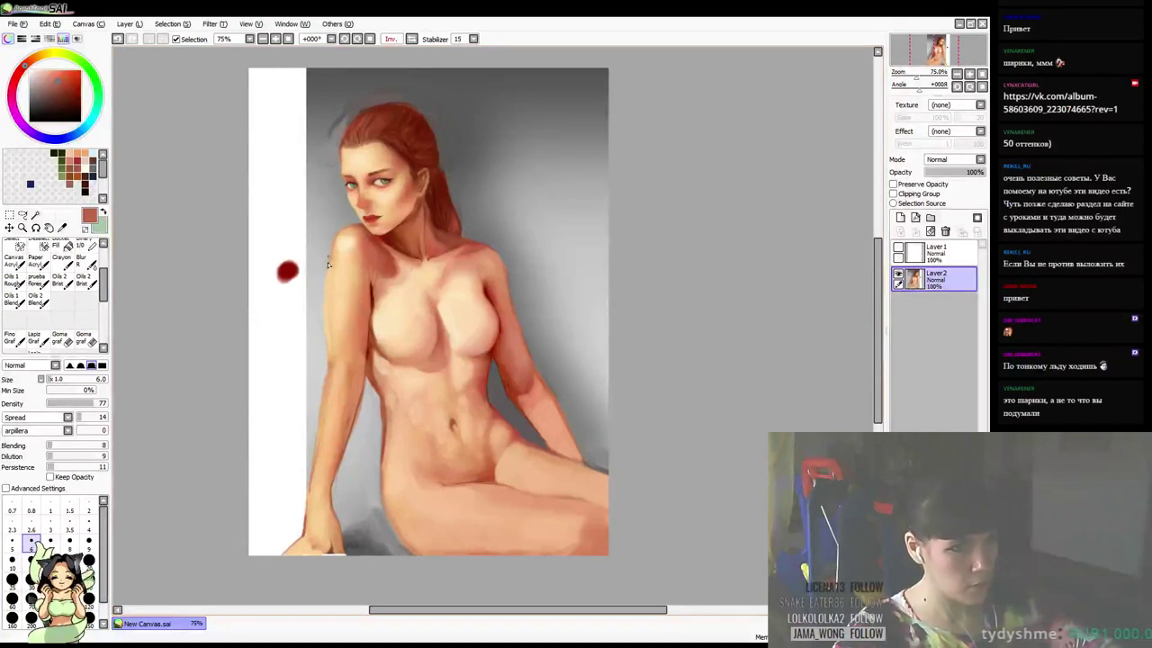
alt+click(326, 351)
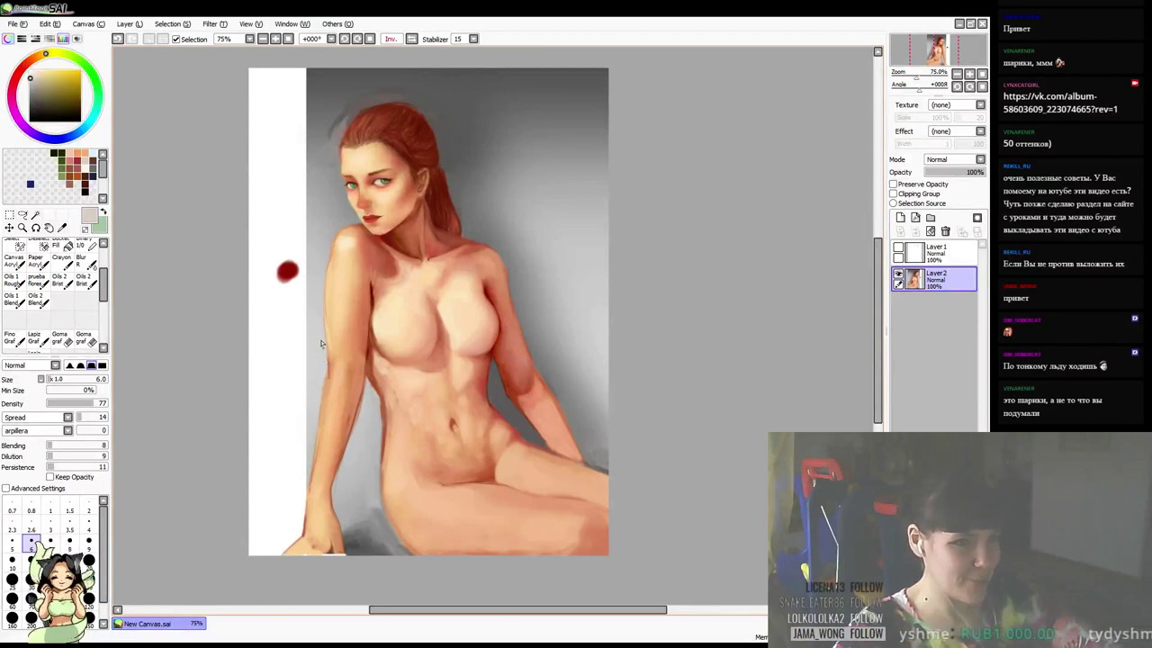
alt+click(325, 367)
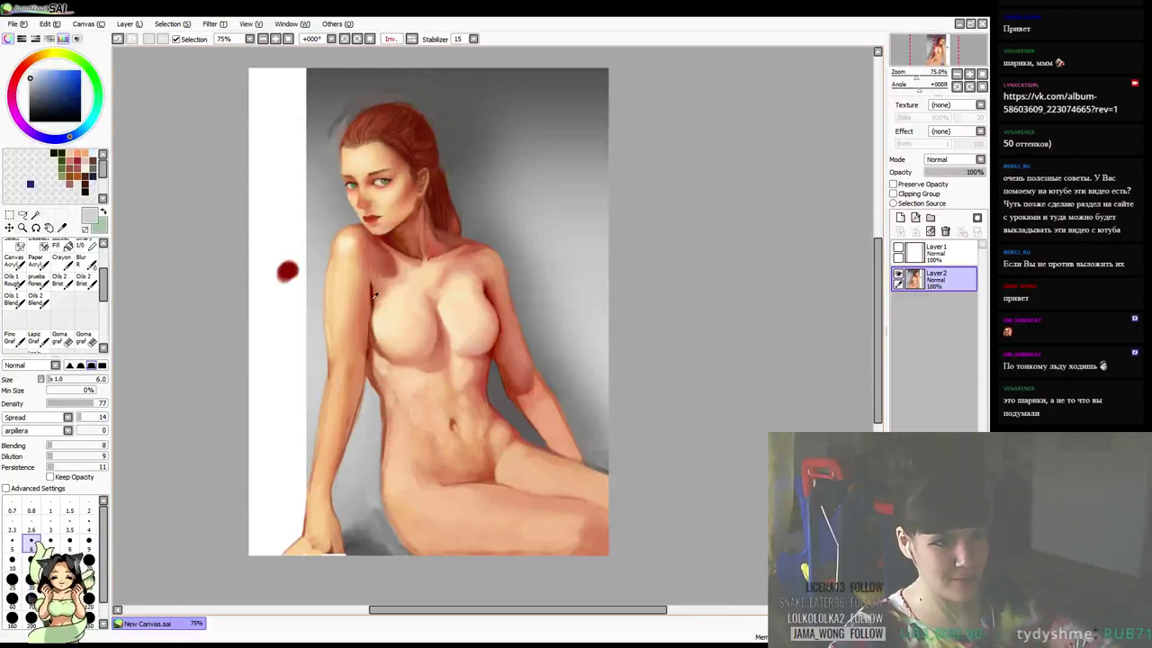
alt+click(353, 317)
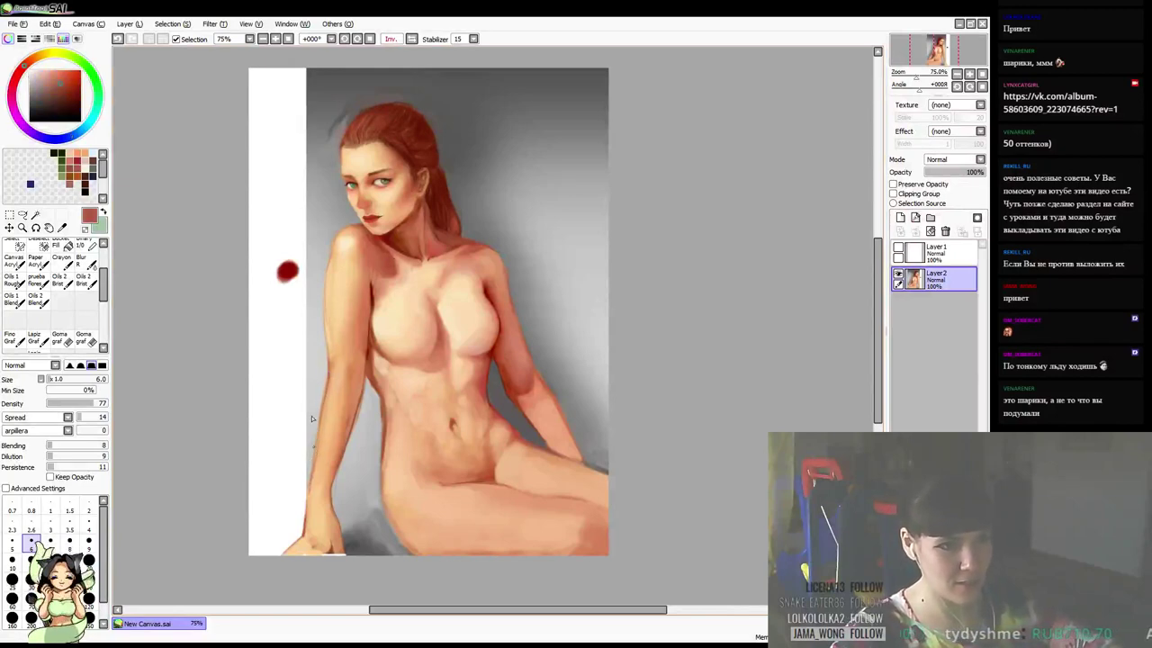
Shade the supporting arm's shoulder and upper arm with reddish-brown and sampled peach at brush size 12
key(])
key(])
key(])
key(])
key(])
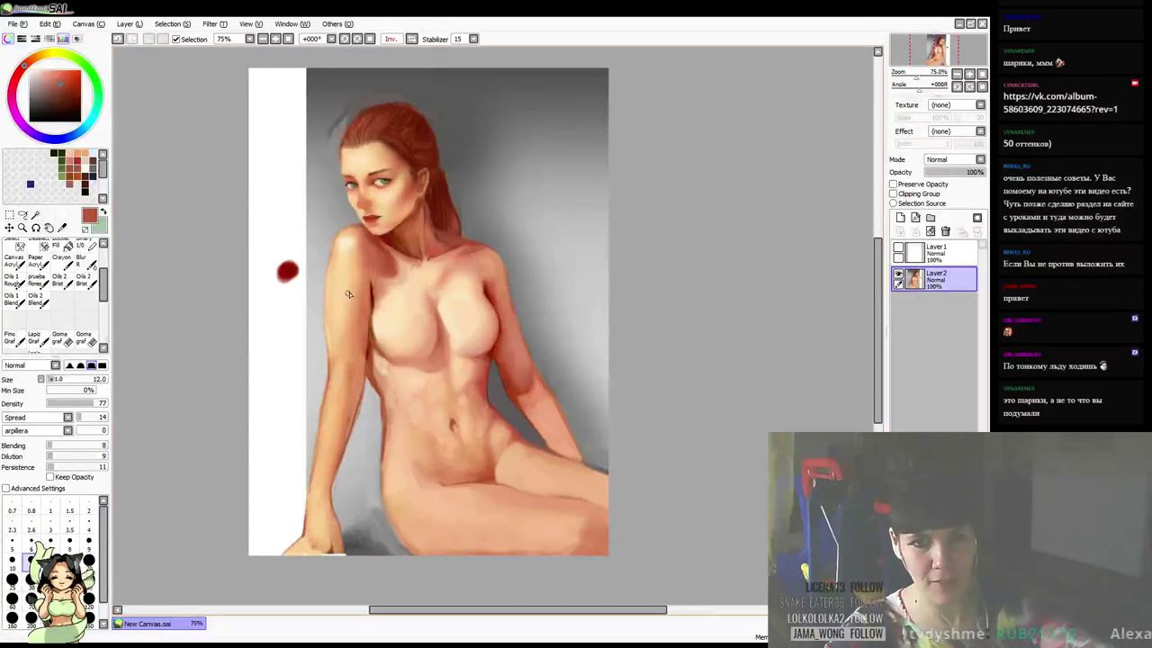
drag(447, 335, 442, 331)
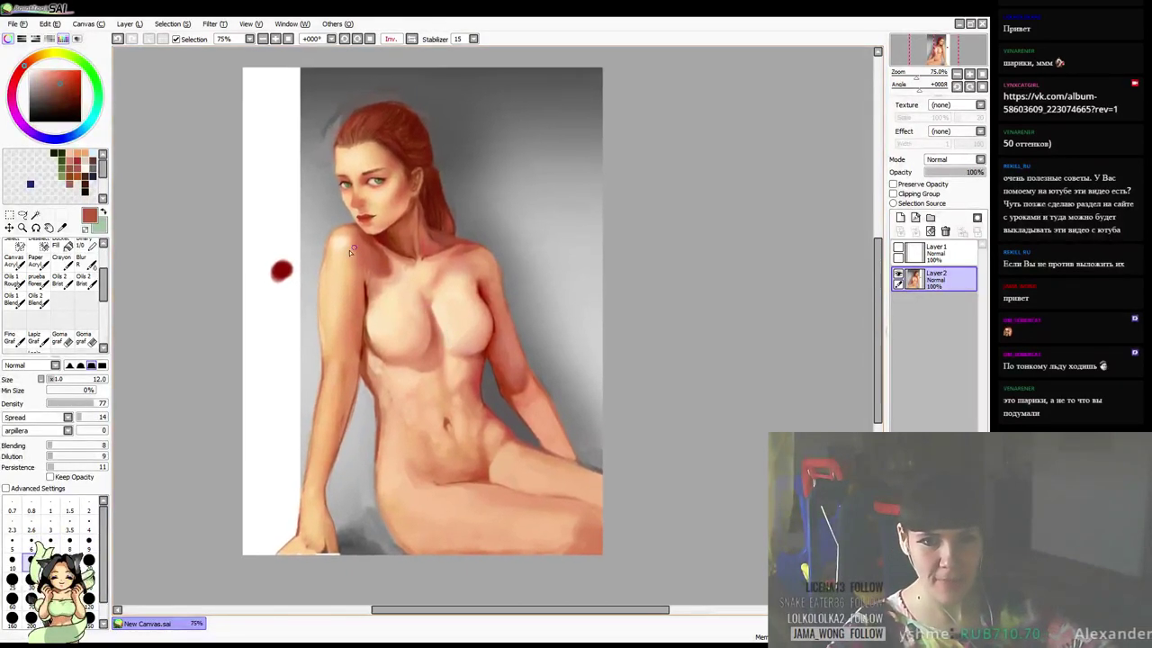
alt+click(338, 367)
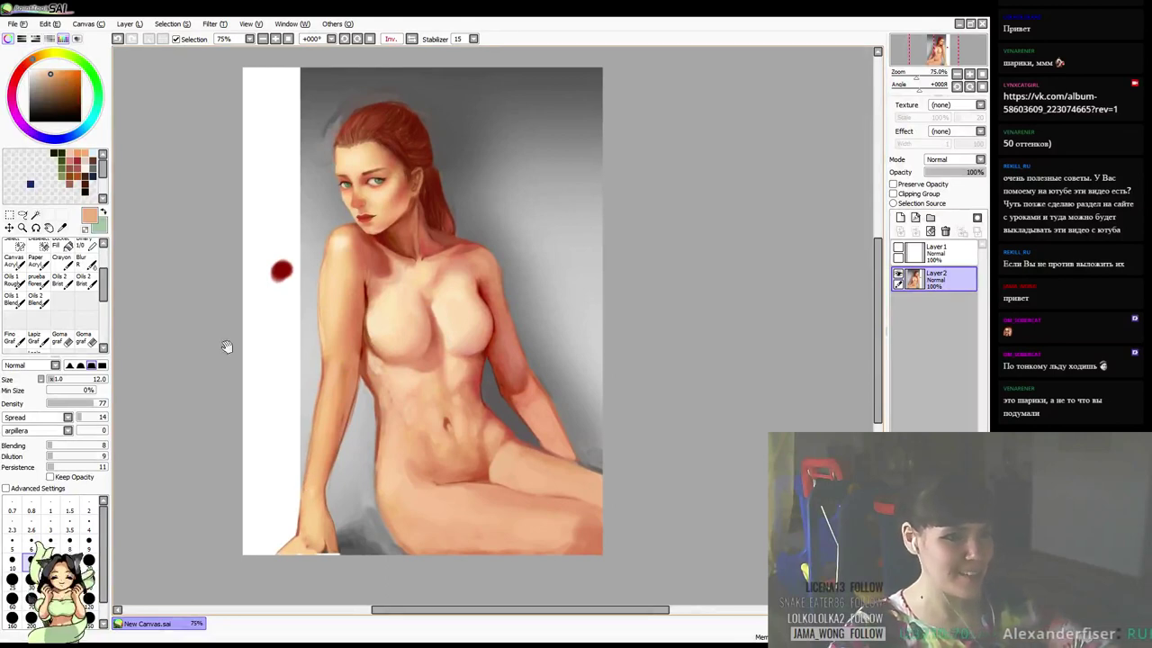
mouse_move(294, 443)
mouse_down()
mouse_move(300, 483)
mouse_move(294, 436)
mouse_up()
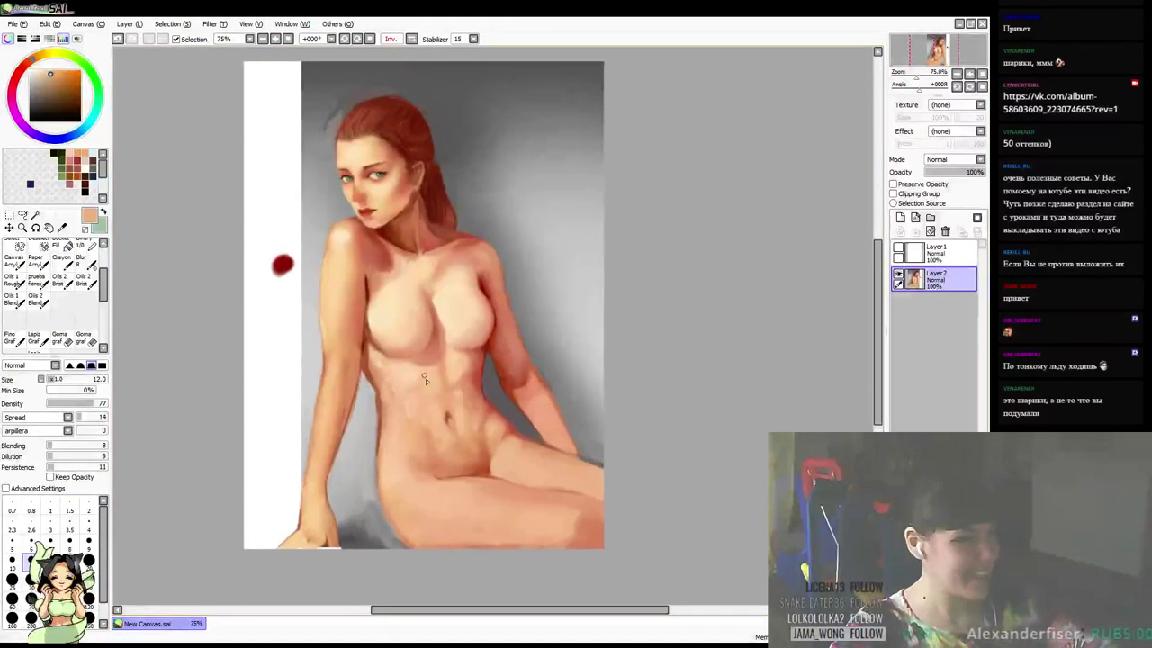
Model the far arm's elbow with sampled reddish-orange and red-brown tones at brush size 12, and blend its forearm with peach at size 35
right_click(528, 373)
right_click(534, 376)
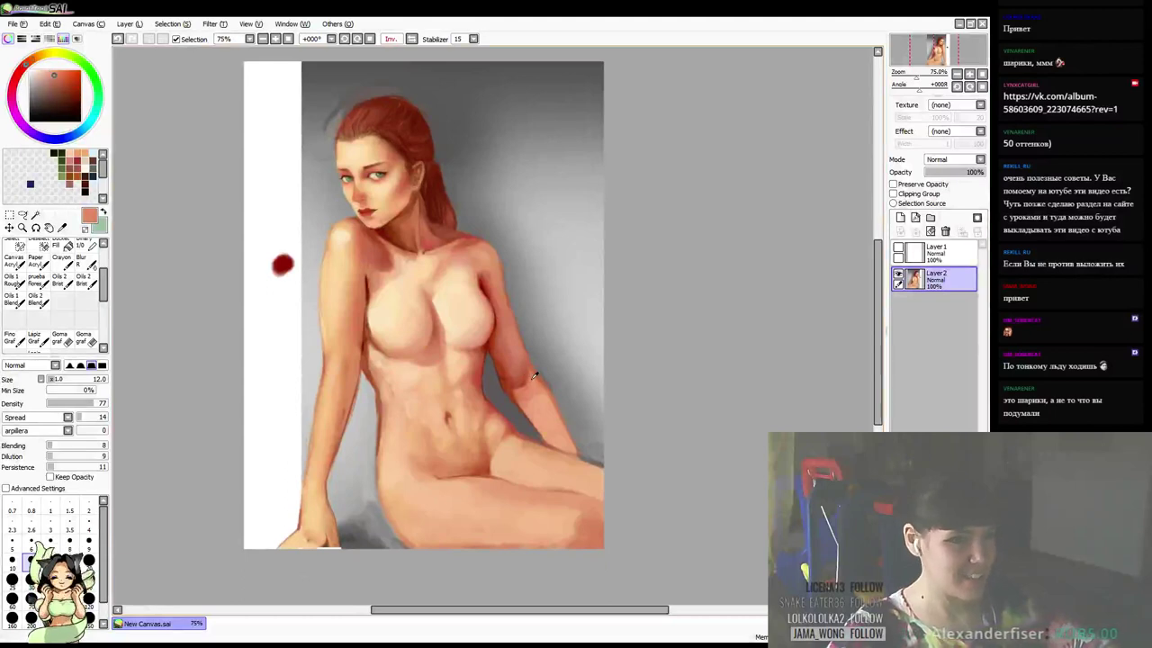
right_click(534, 378)
drag(530, 387, 517, 393)
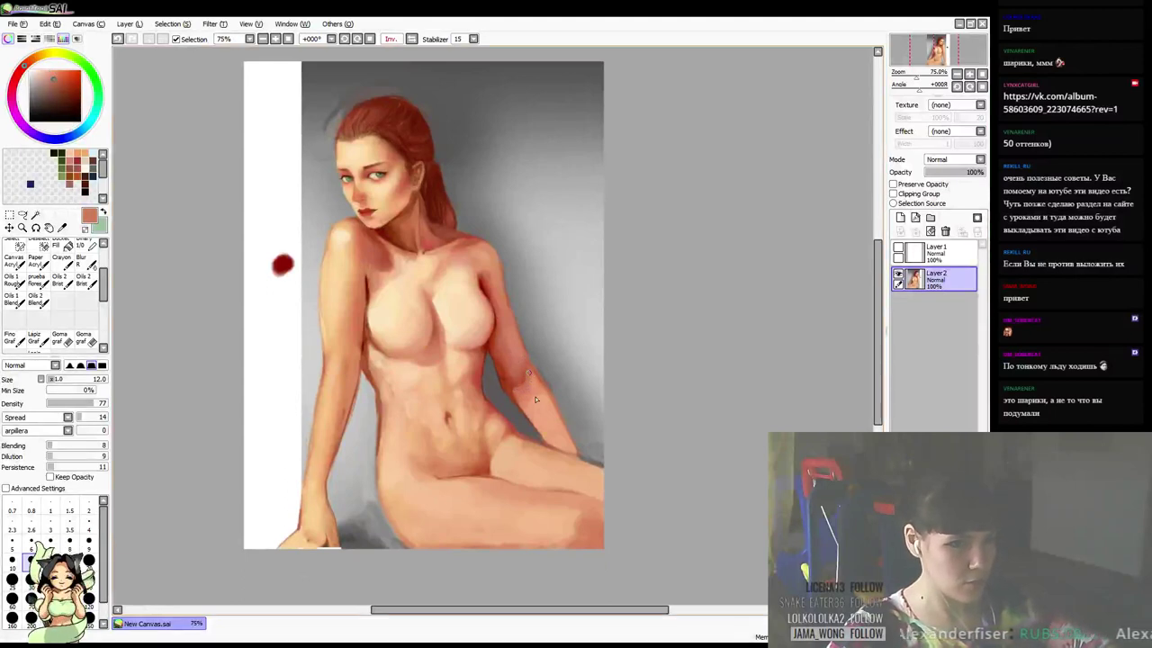
alt+click(509, 377)
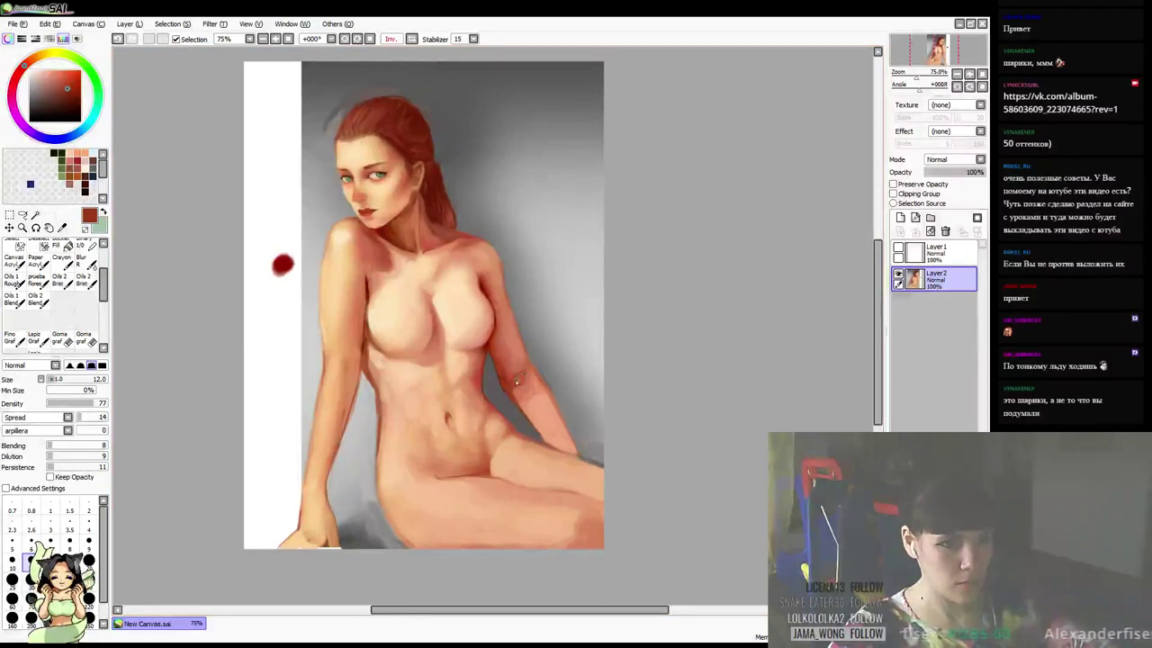
alt+click(522, 367)
alt+click(527, 372)
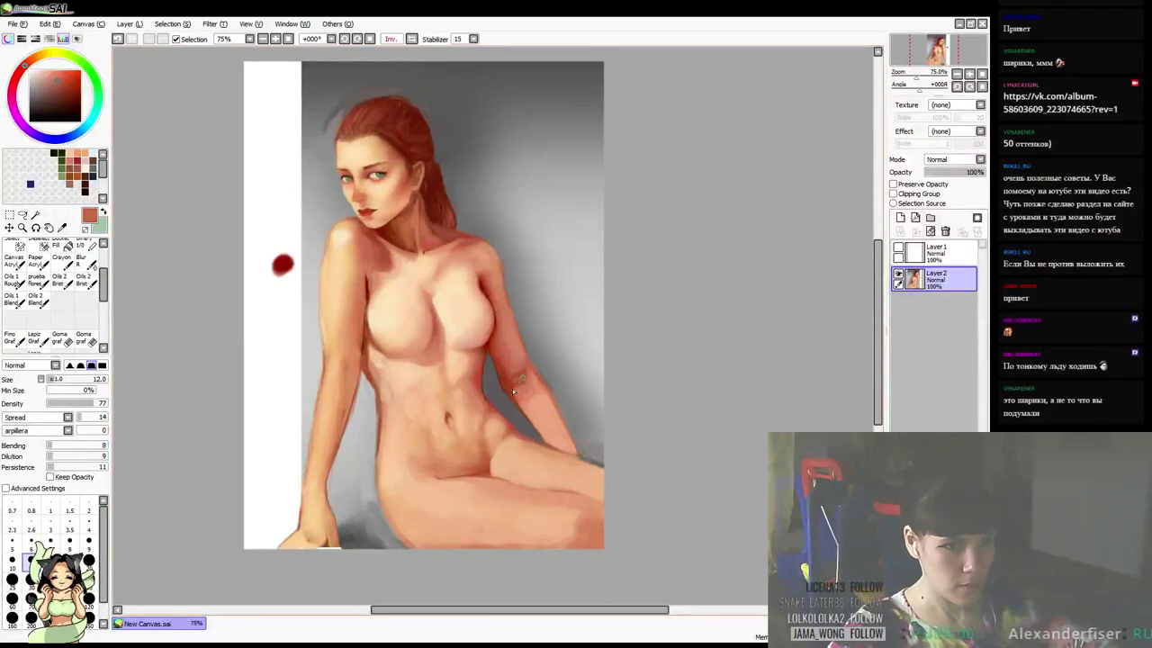
key(])
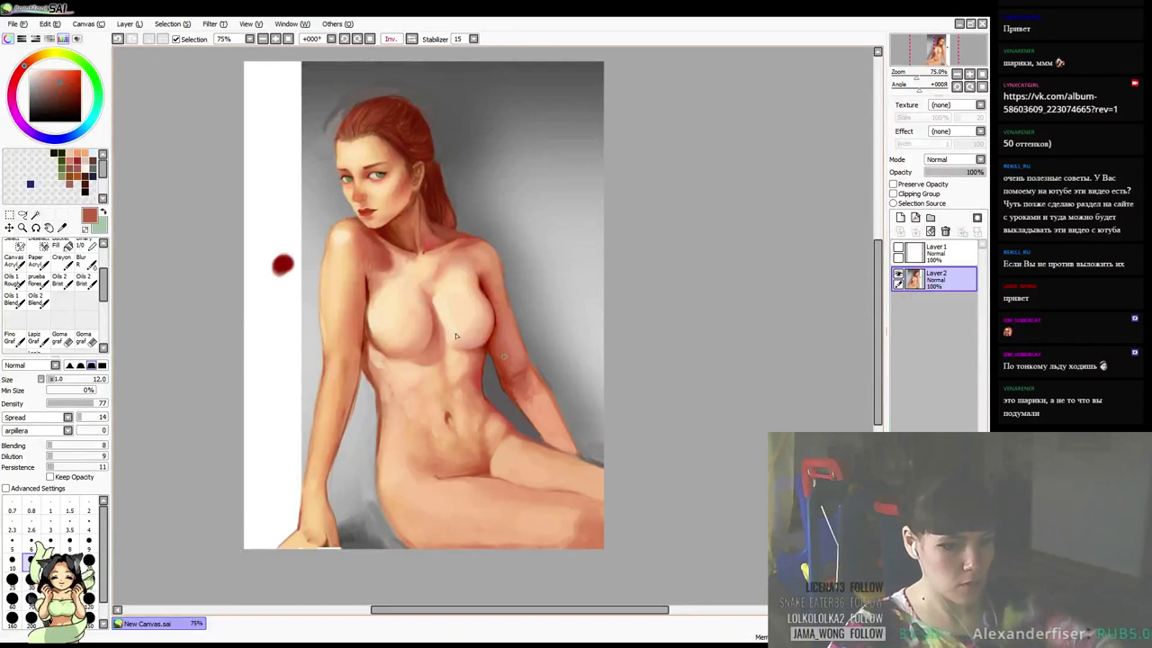
alt+click(532, 396)
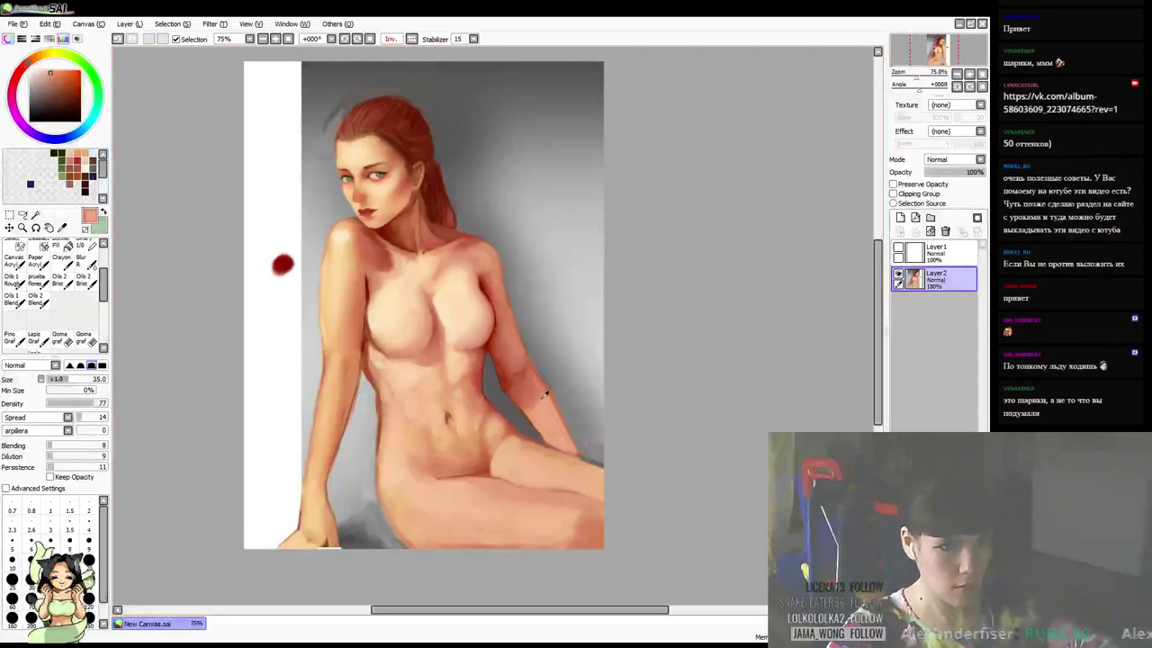
Shade the side of the face from cheek to jaw with sampled reddish-brown and orange tones at brush sizes 20 and 25
drag(569, 280, 570, 310)
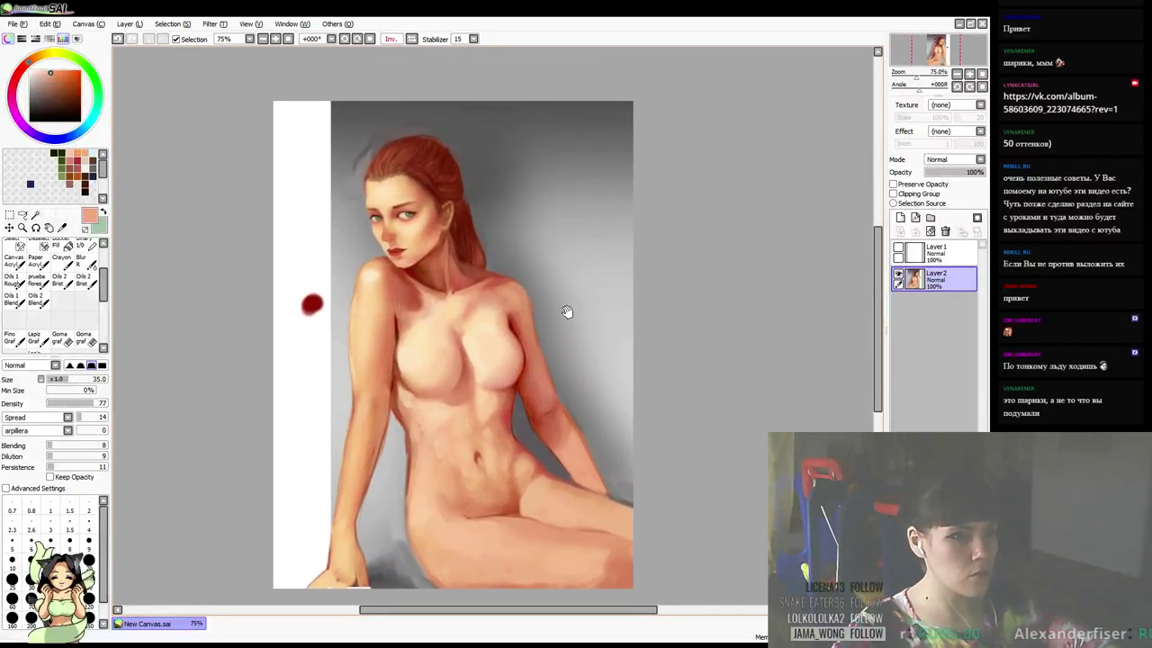
scroll(523, 186, up, 1)
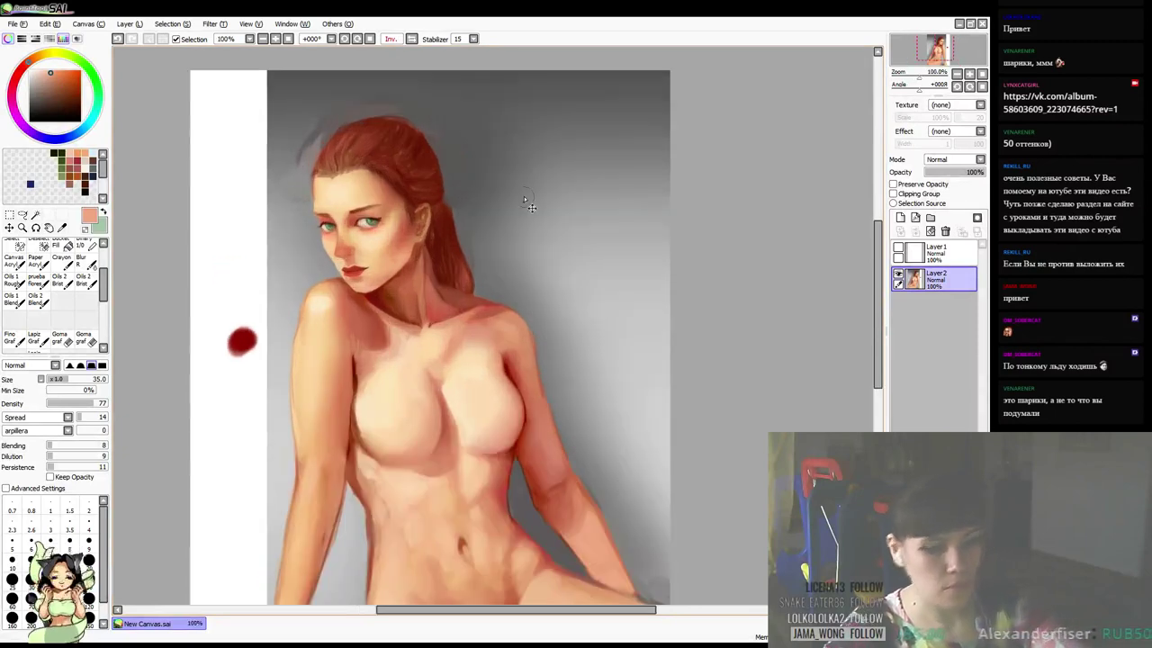
drag(547, 263, 586, 307)
scroll(503, 217, up, 2)
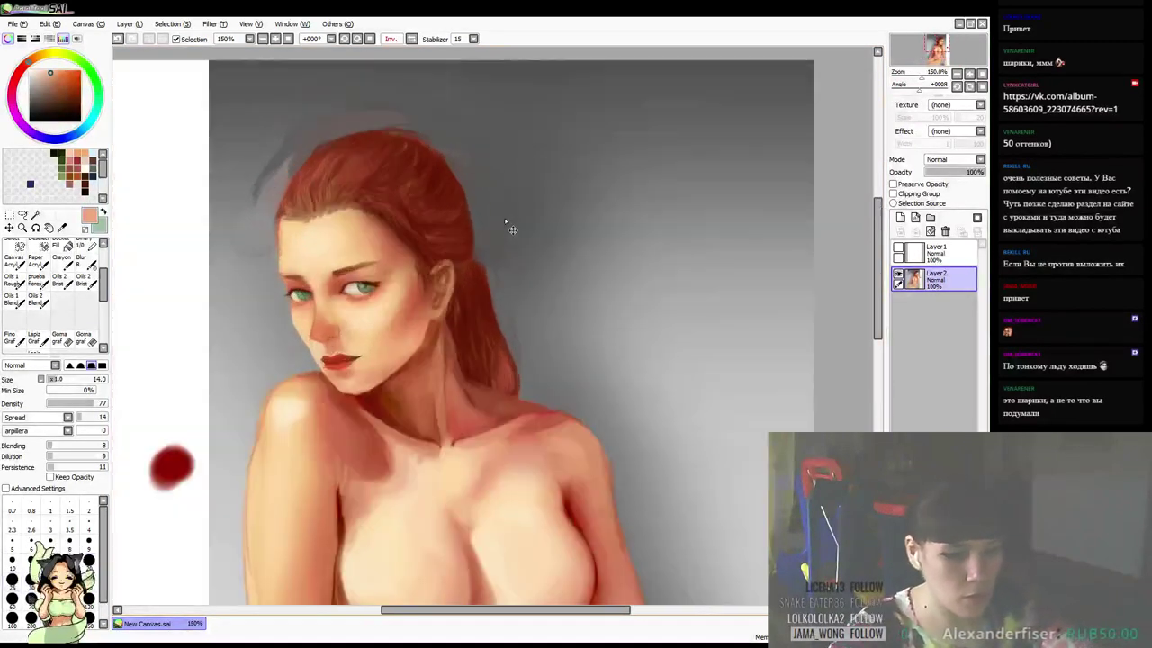
drag(507, 322, 591, 298)
drag(514, 285, 529, 266)
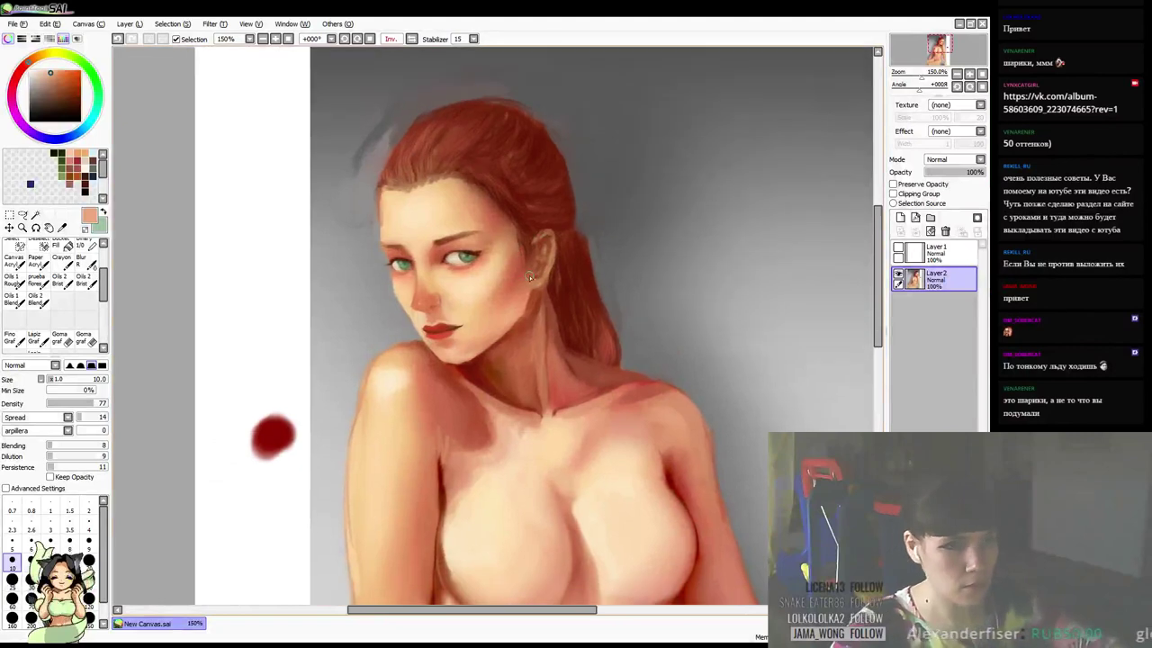
right_click(512, 269)
mouse_move(480, 296)
mouse_down()
mouse_move(491, 288)
mouse_move(491, 322)
mouse_up()
key(bracketright)
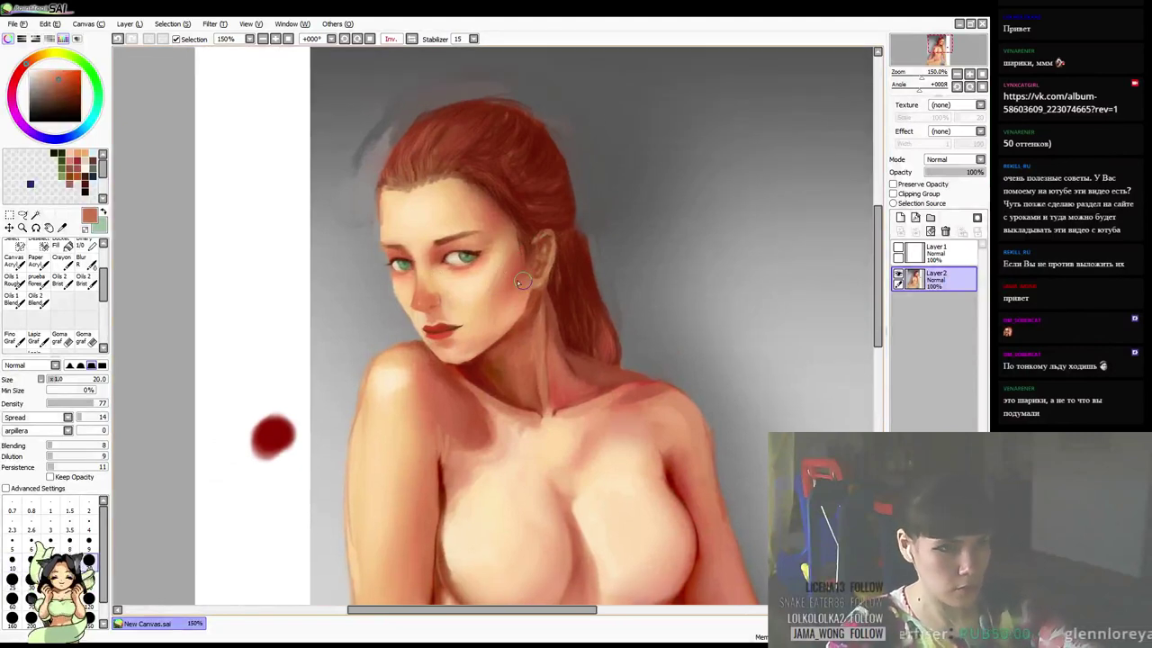
alt+click(508, 286)
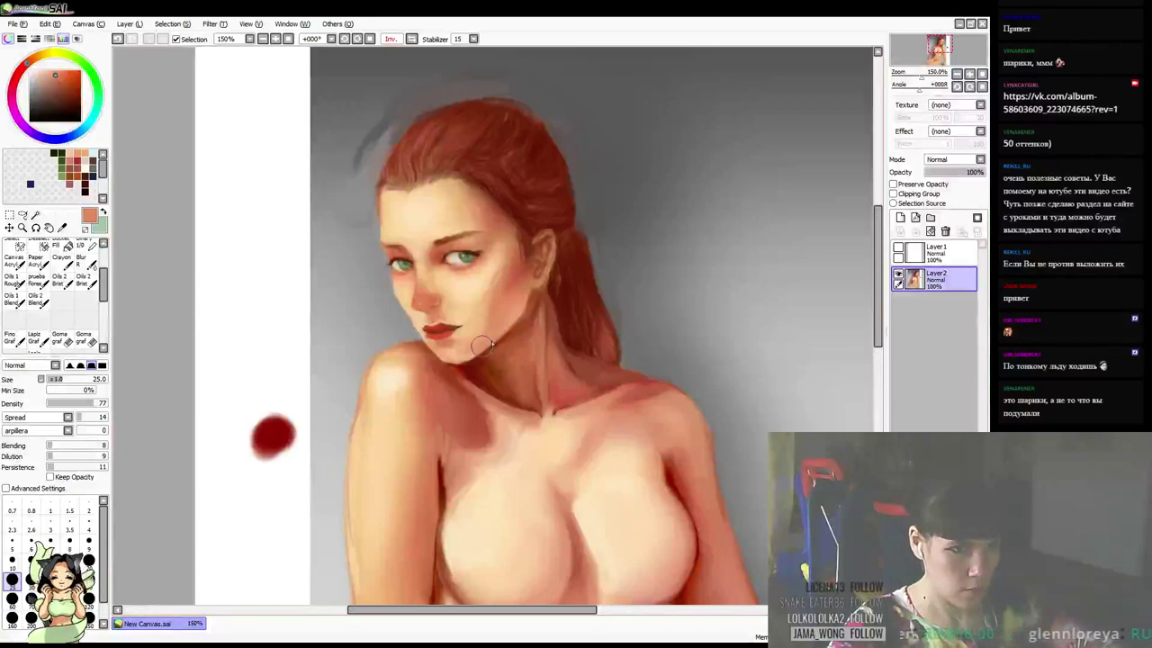
Refine the lit areas of the face with sampled light peach at brush sizes 25 and 10
alt+click(450, 303)
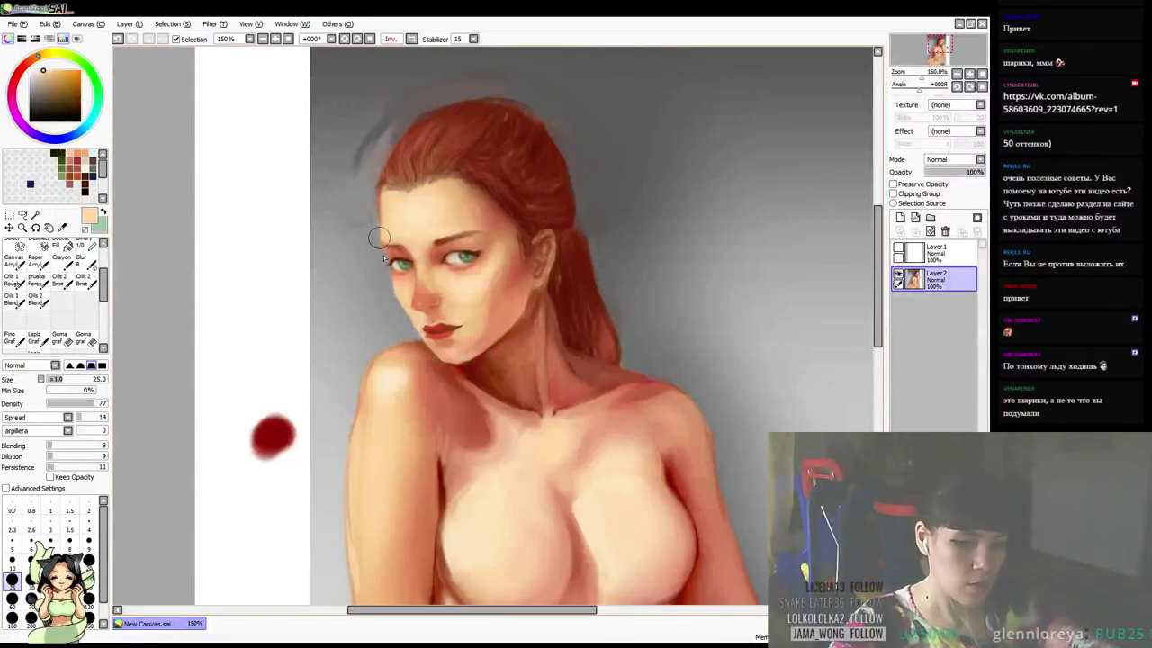
key(bracketleft)
key(bracketleft)
key(bracketleft)
key(bracketleft)
key(bracketleft)
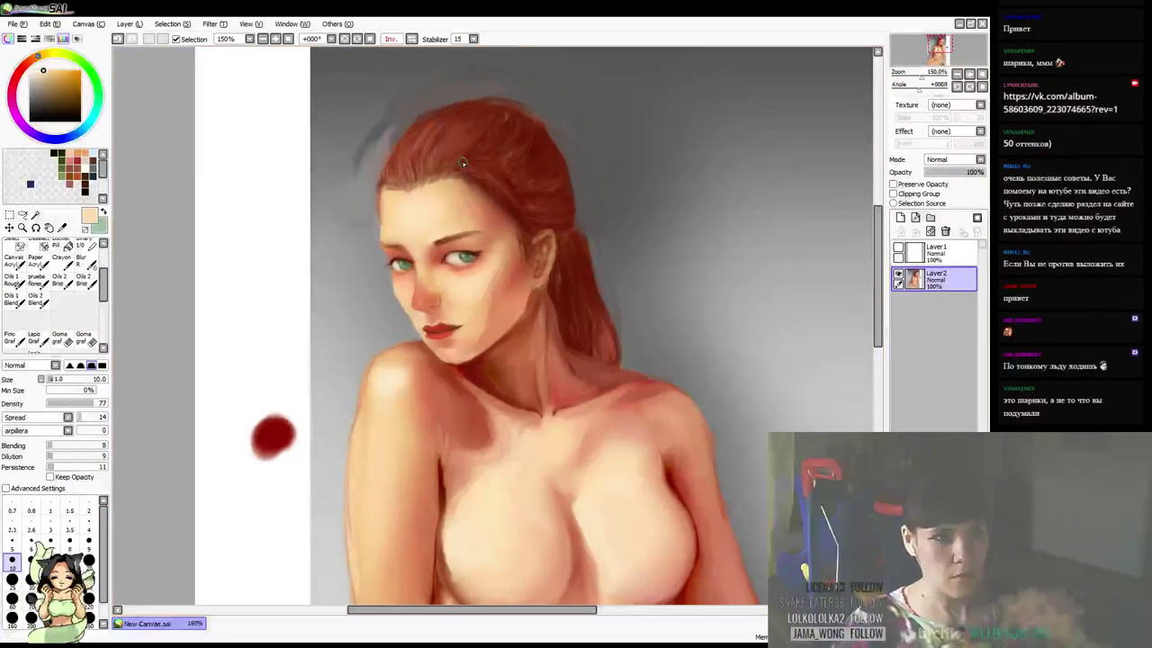
drag(540, 282, 534, 272)
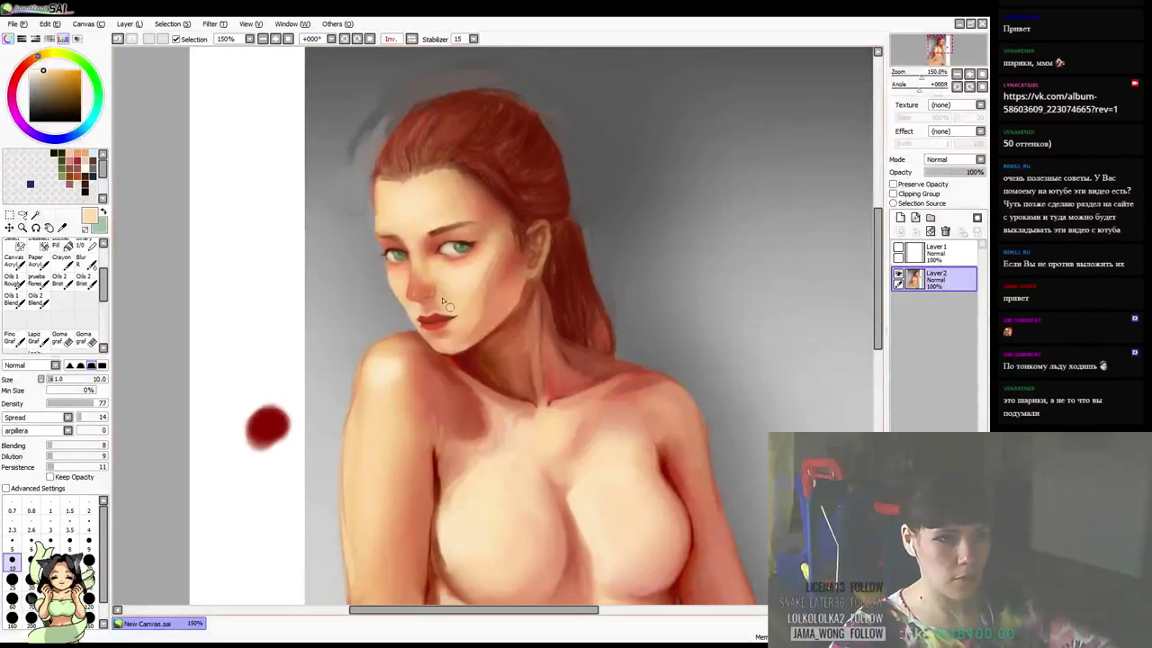
Retouch the nose bridge and the far eye's inner brow with sampled peach, reddish-brown and light peach at brush size 10
alt+click(412, 255)
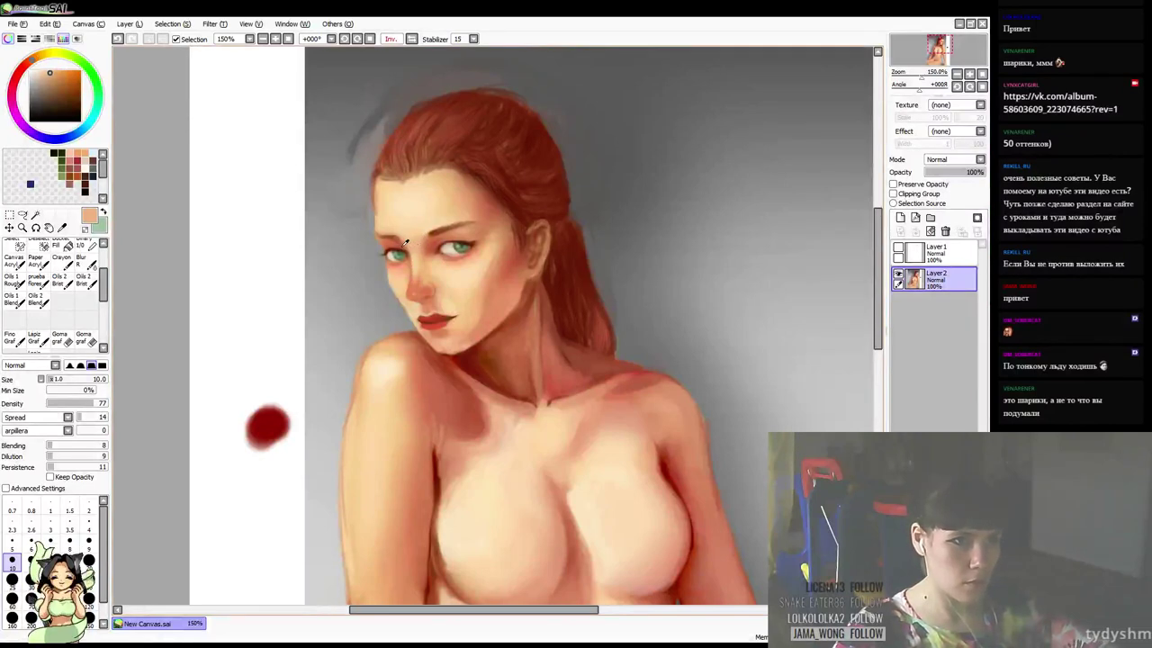
alt+click(405, 241)
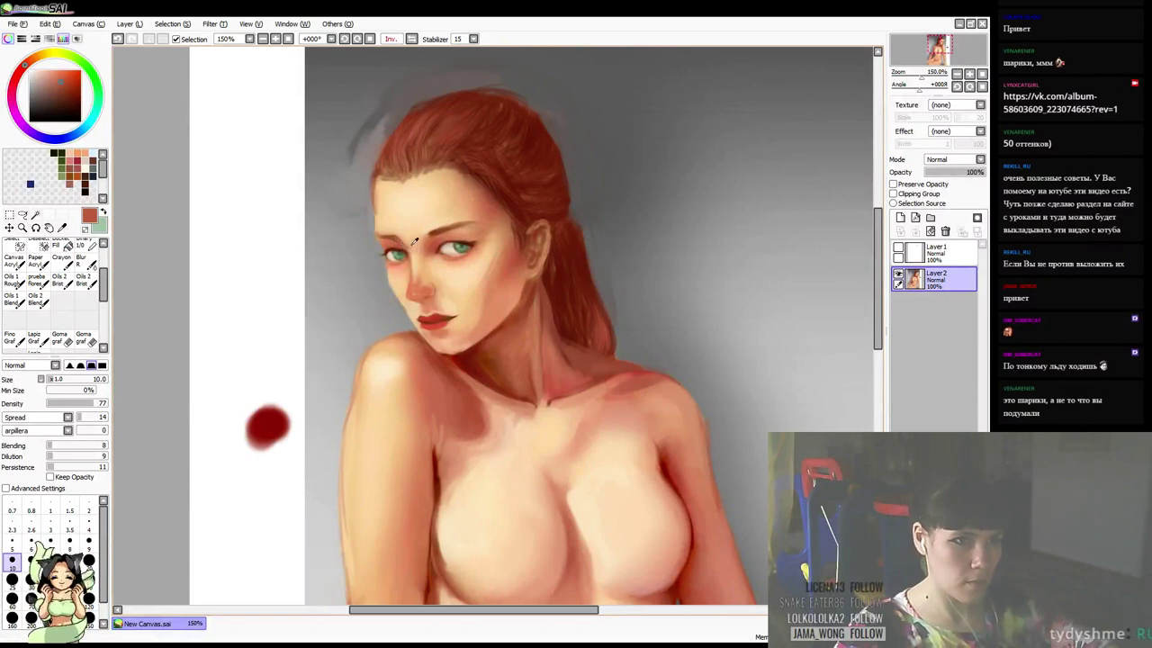
alt+click(414, 241)
alt+click(406, 212)
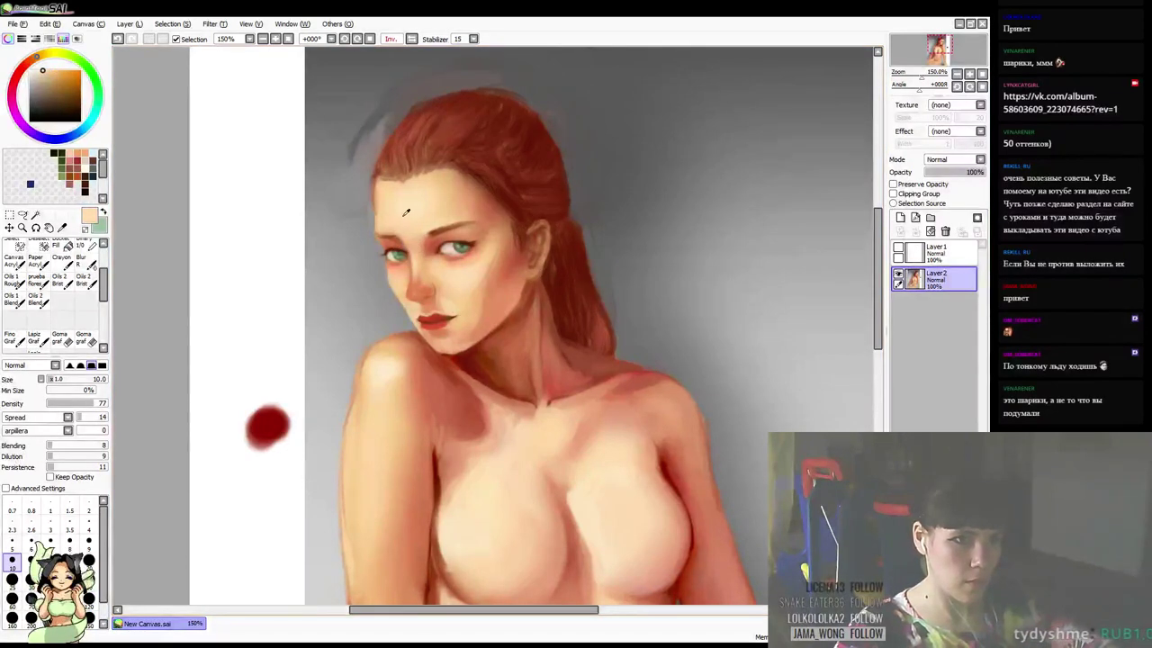
Refine the cheek below the near eye with sampled pale cream at brush size 6
scroll(430, 205, down, 1)
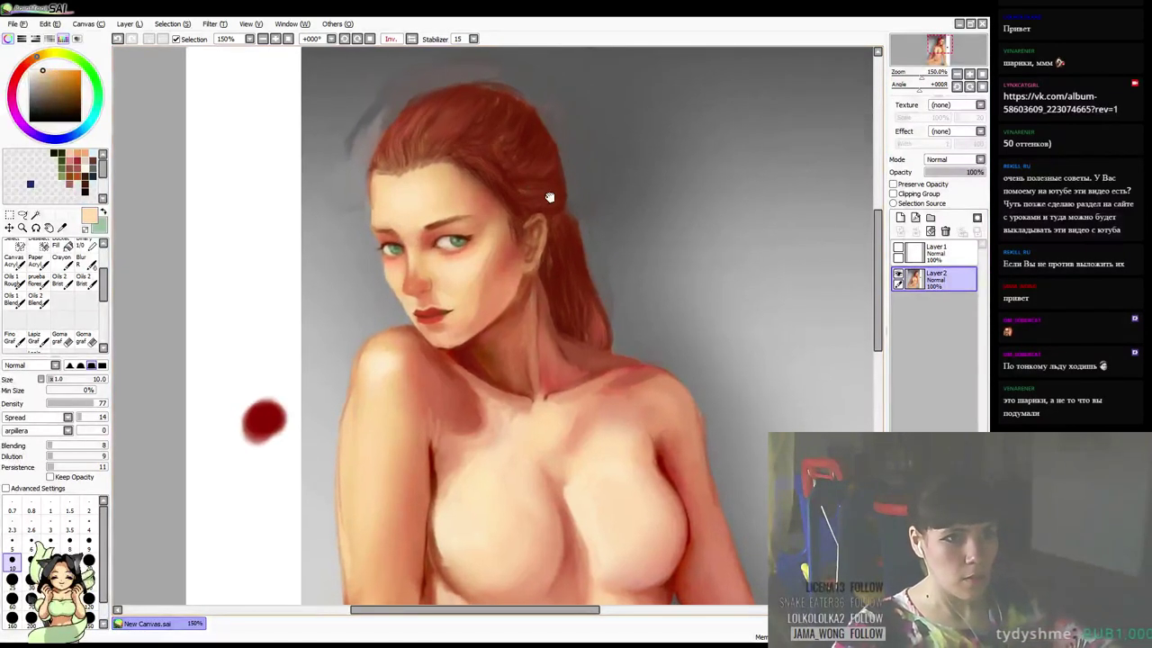
alt+click(430, 213)
alt+click(395, 354)
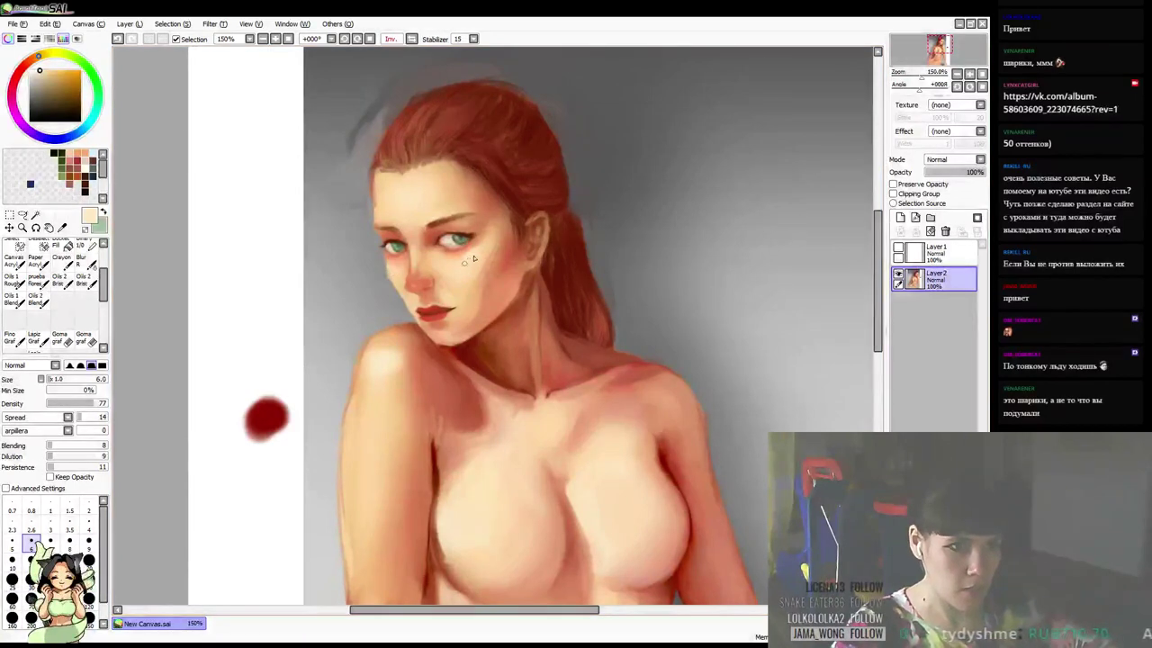
Refine the far cheek and its outer contour with sampled skin tones and the background grey
alt+click(394, 266)
alt+click(398, 274)
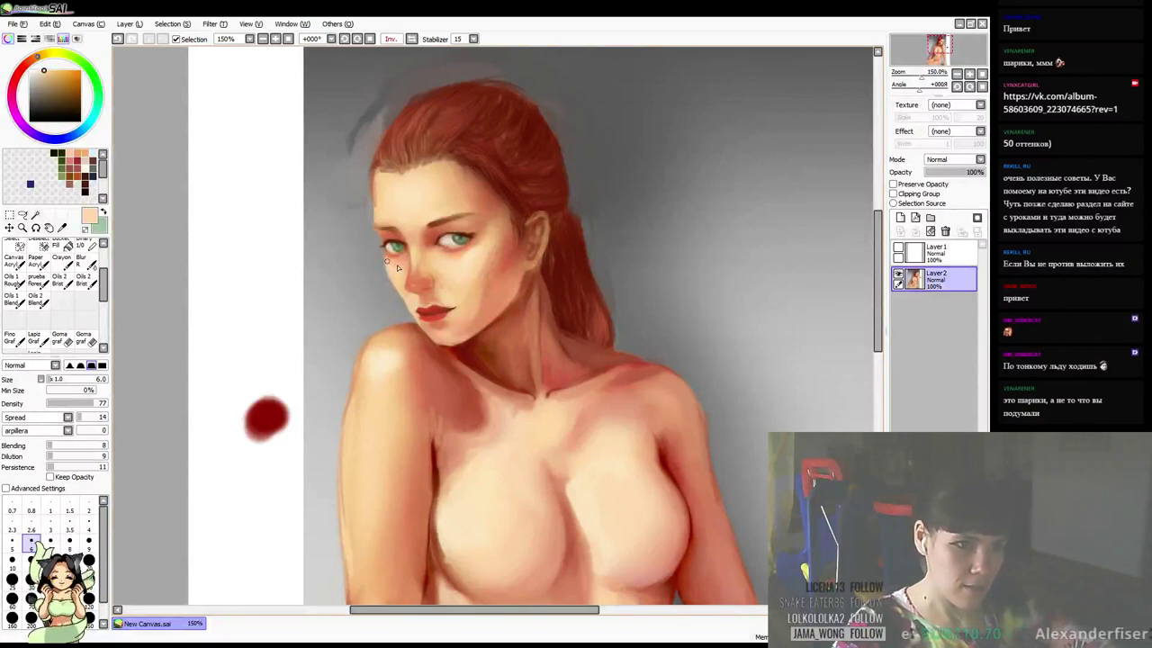
alt+click(390, 262)
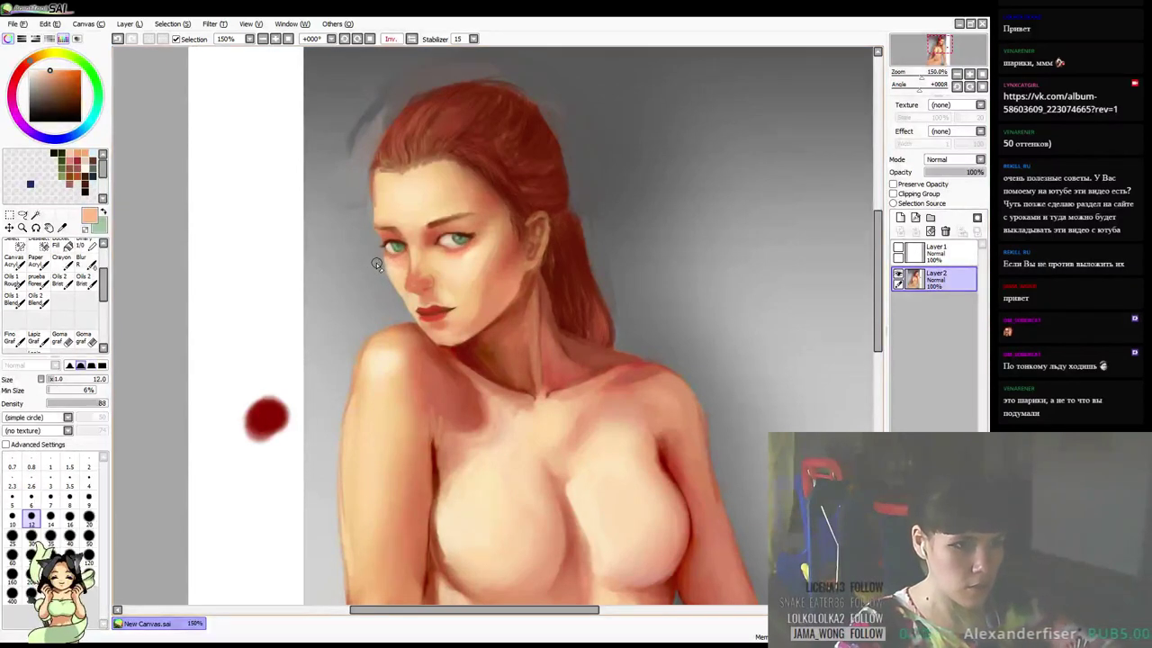
alt+click(375, 254)
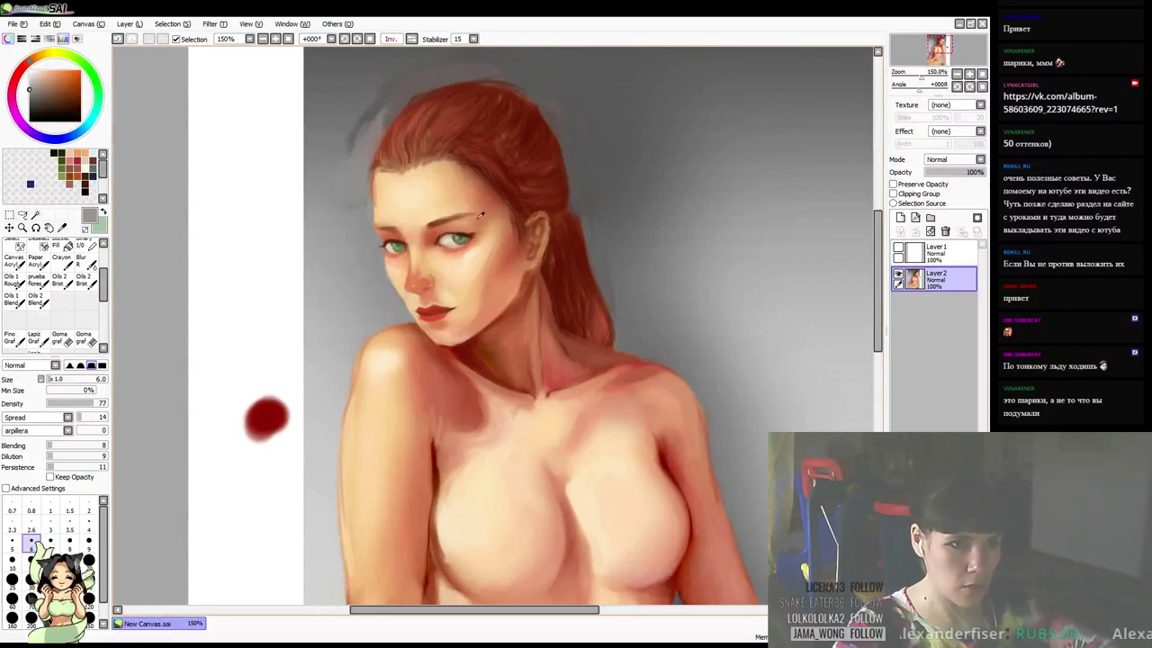
Detail the far eye's outer corner with sampled reddish and dark brown tones at brush size 3
alt+click(391, 188)
key(bracketleft)
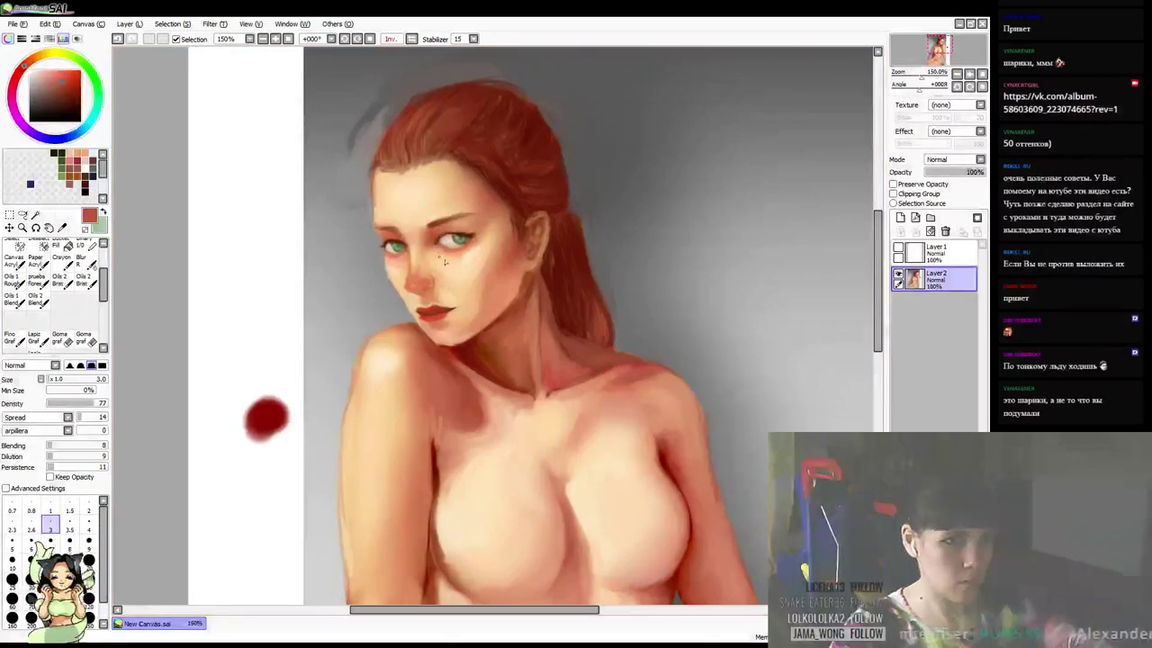
alt+click(503, 261)
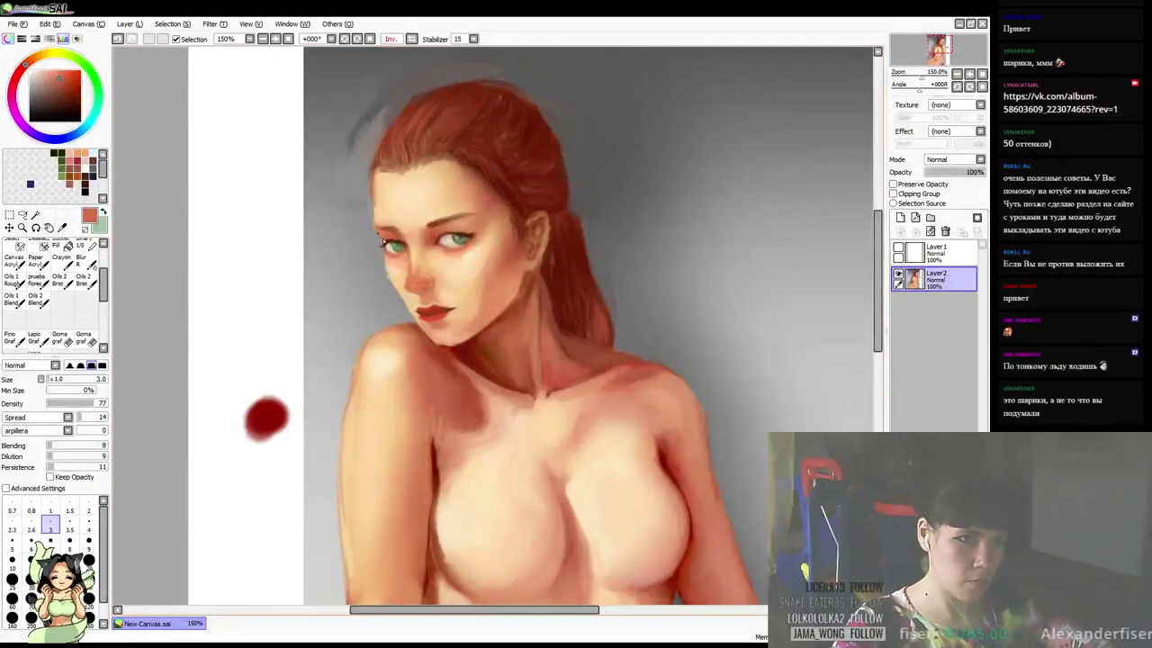
alt+click(390, 234)
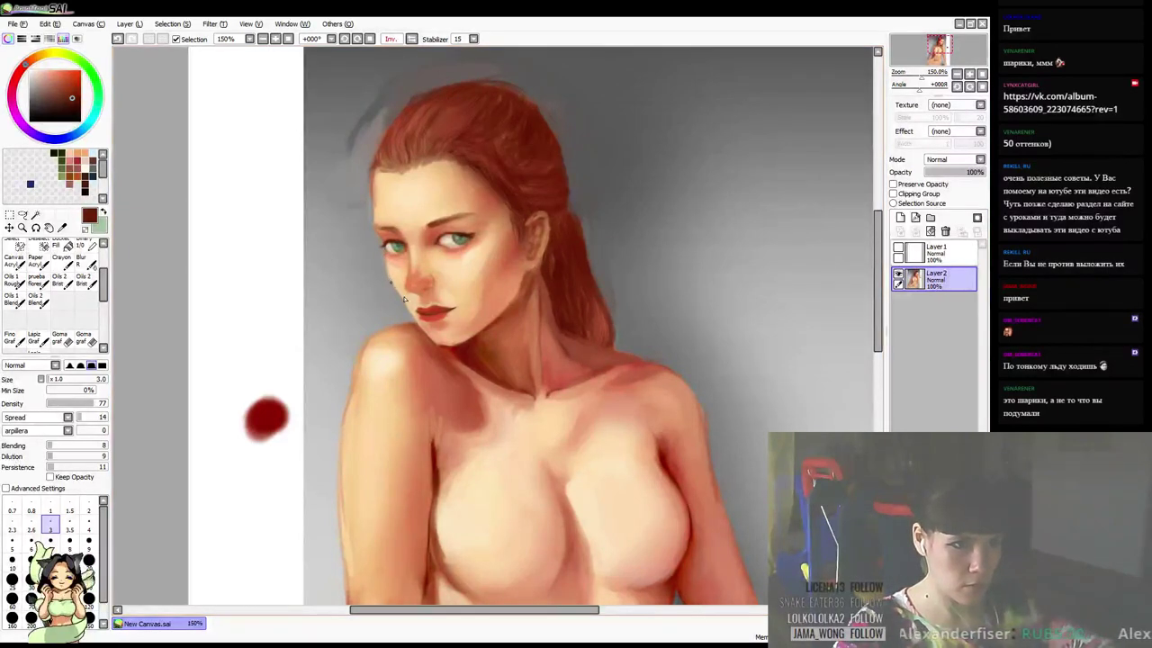
Smooth the skin of both cheeks below the eyes with sampled light peach tones at brush size 5
alt+click(398, 273)
alt+click(479, 248)
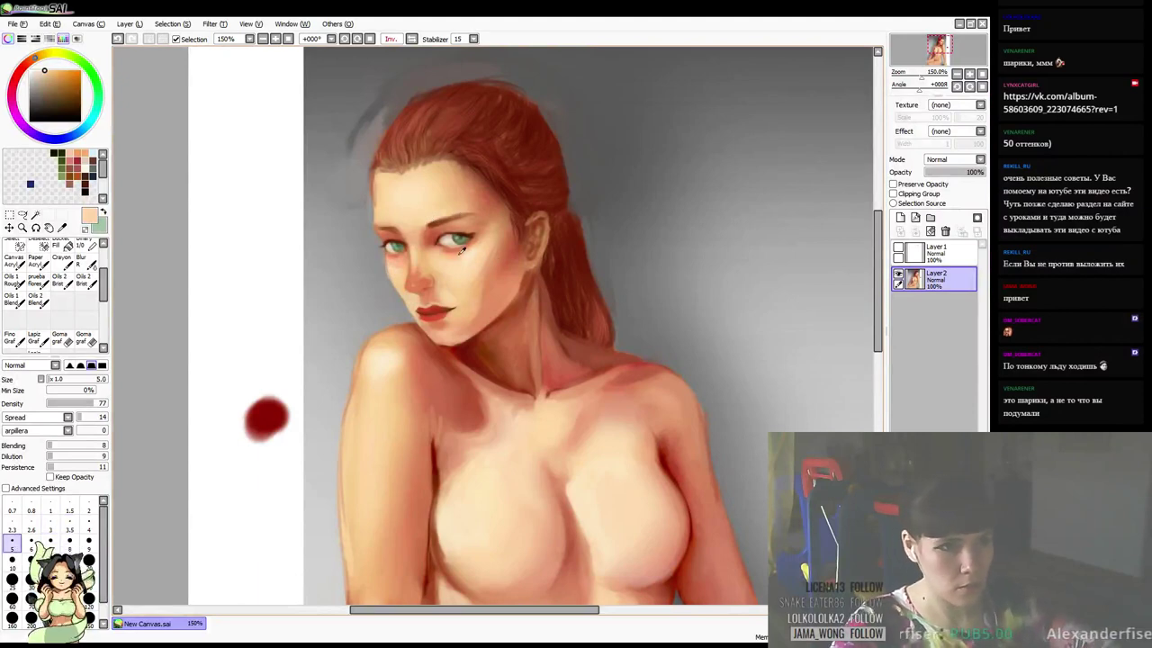
alt+click(460, 253)
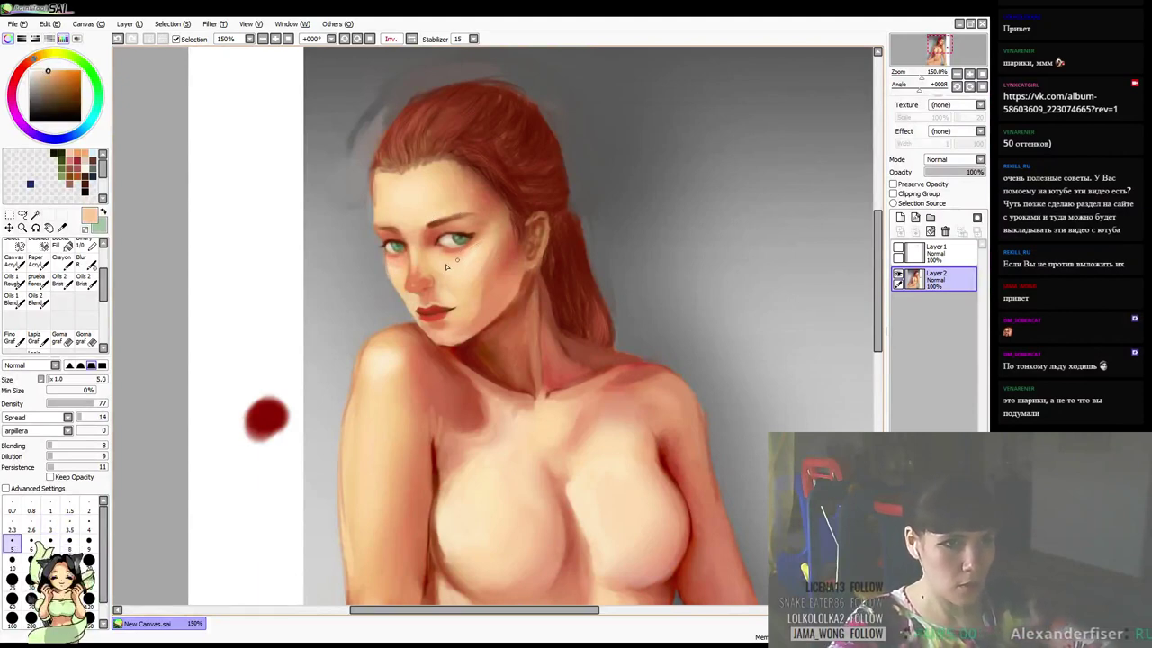
alt+click(478, 257)
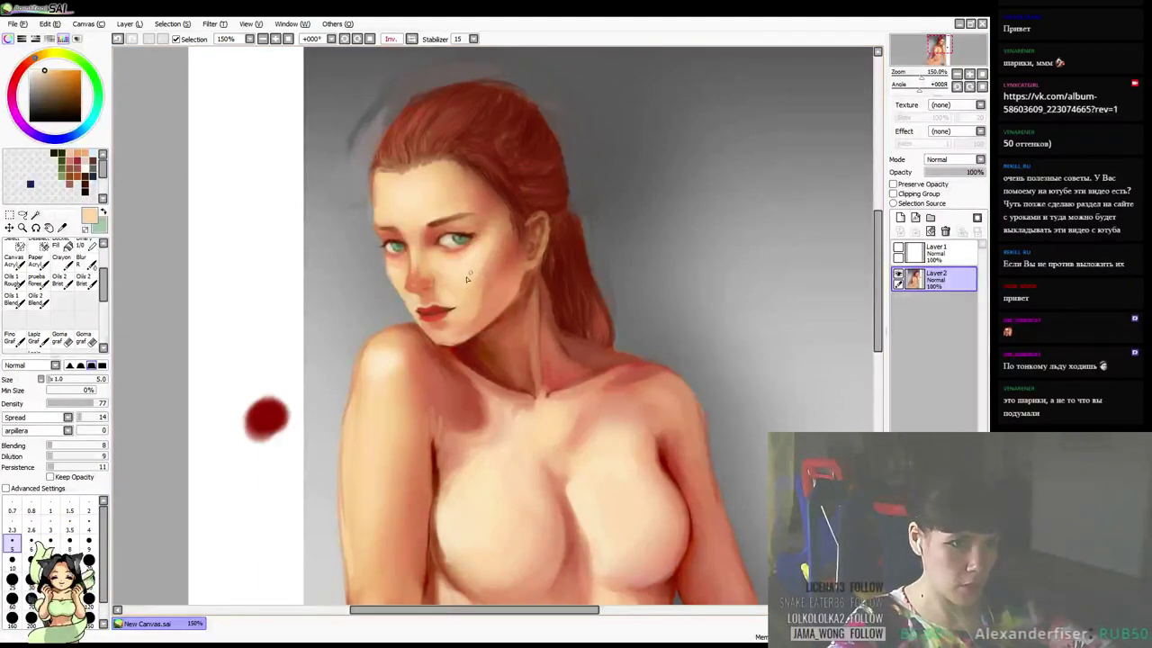
alt+click(472, 257)
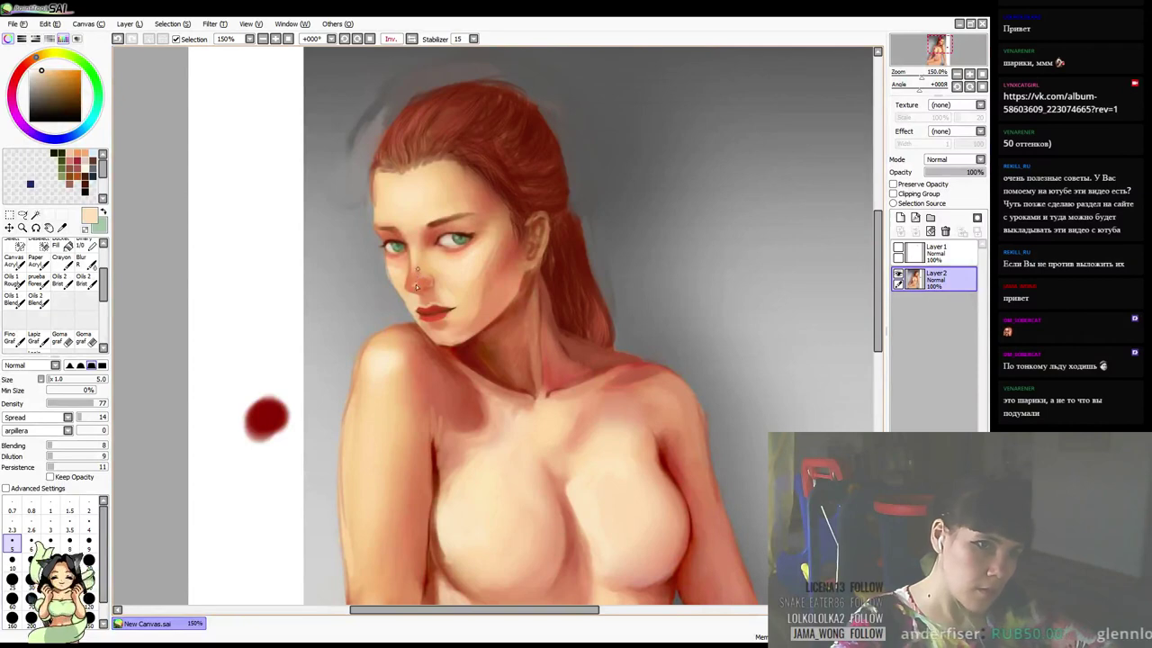
Blend the side of the nose bridge with sampled orange-red and peach tones at brush size 5
alt+click(422, 261)
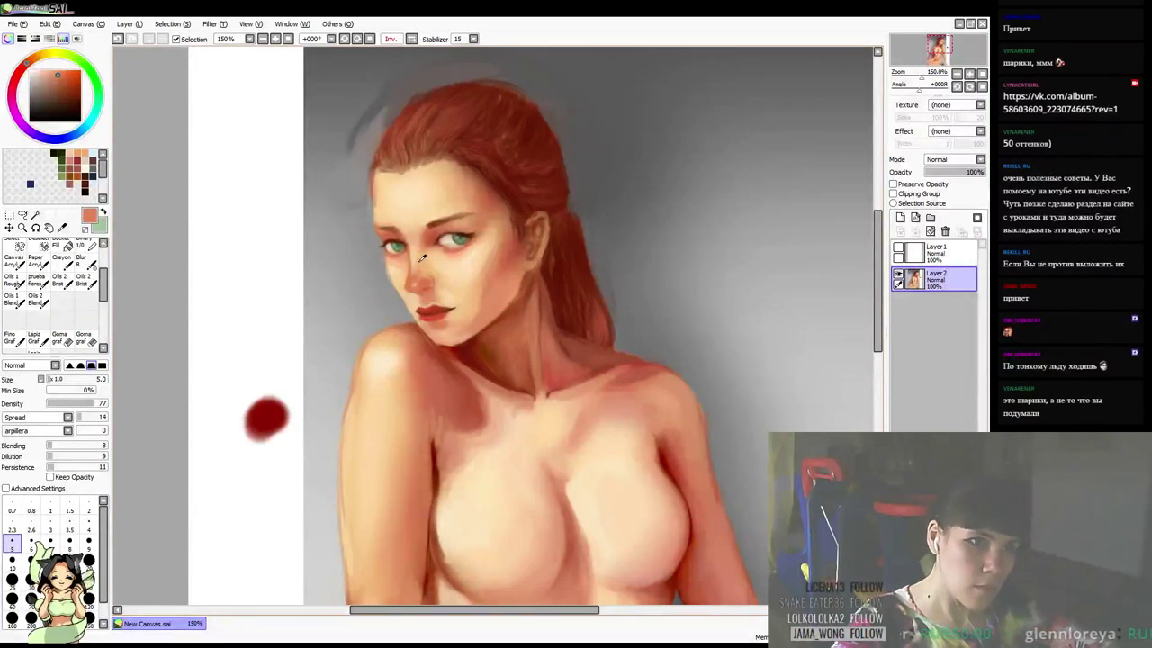
alt+click(421, 258)
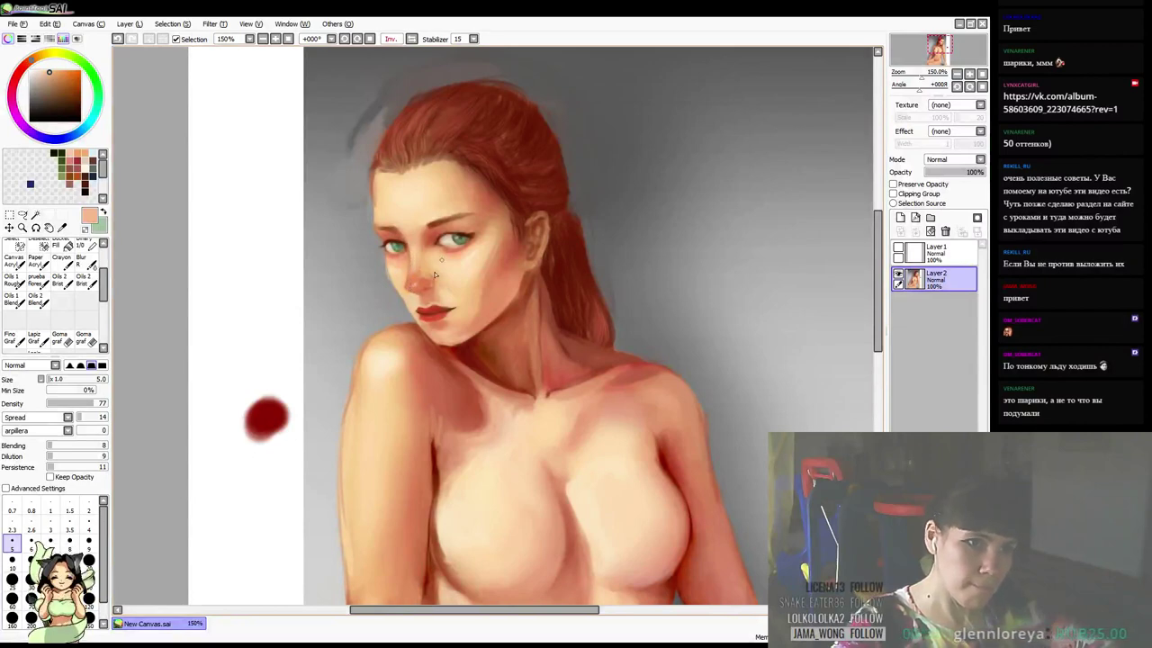
drag(499, 240, 508, 241)
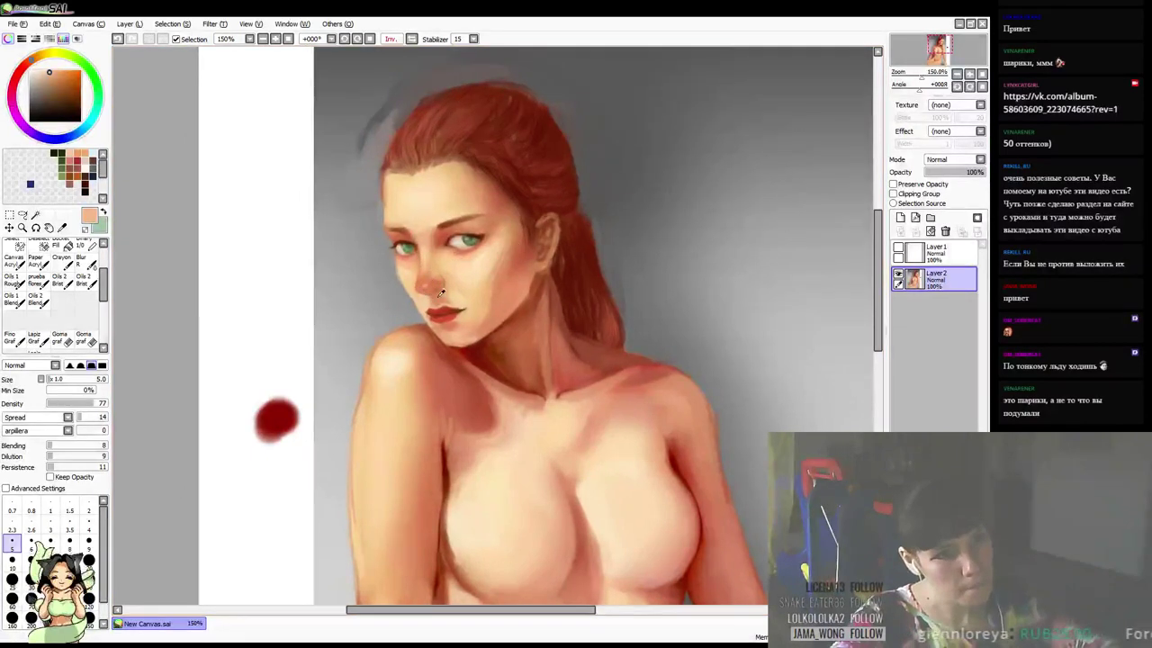
Refine the nostril and the shadow beneath the nose with sampled orange and dark red-brown tones
alt+click(441, 295)
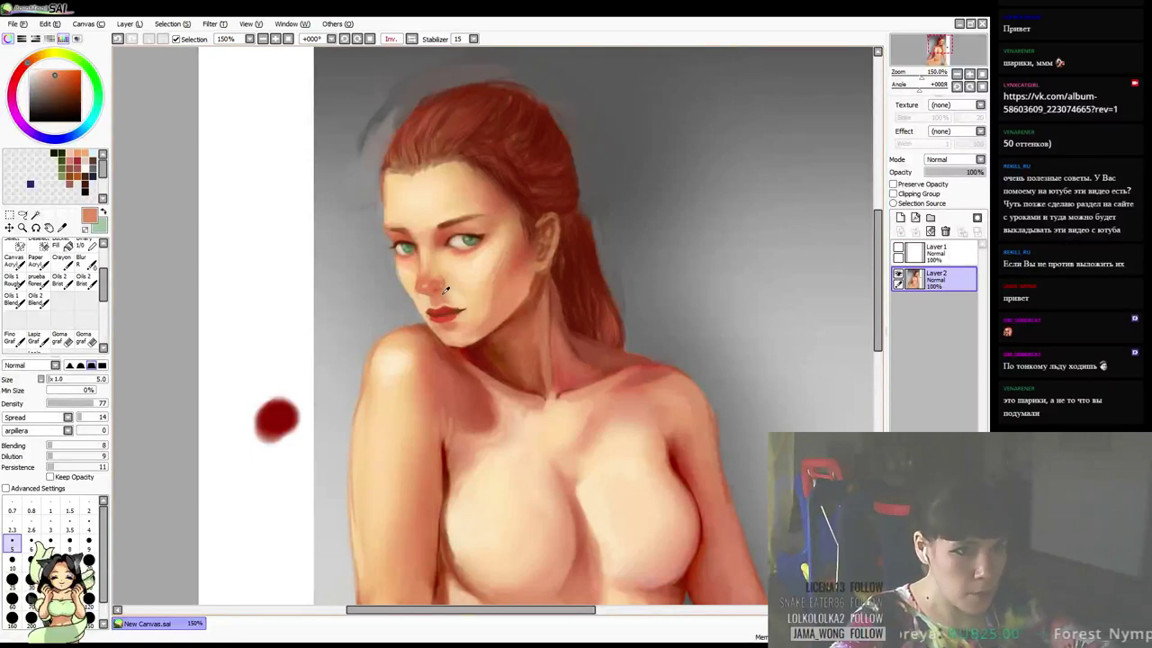
alt+click(523, 267)
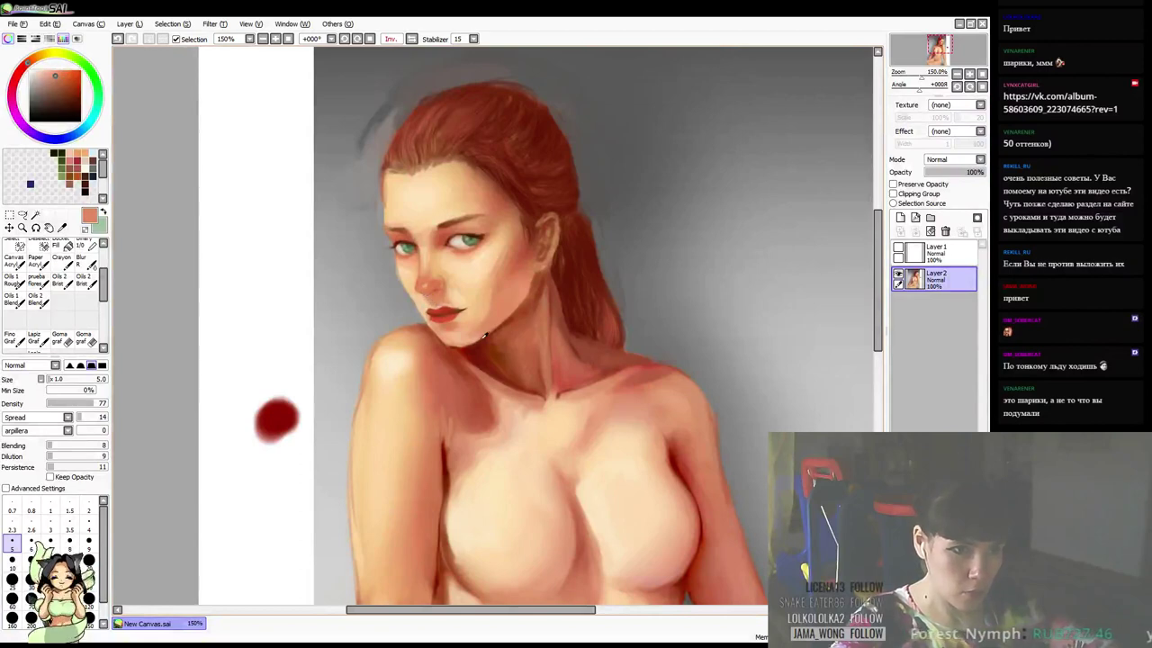
alt+click(435, 301)
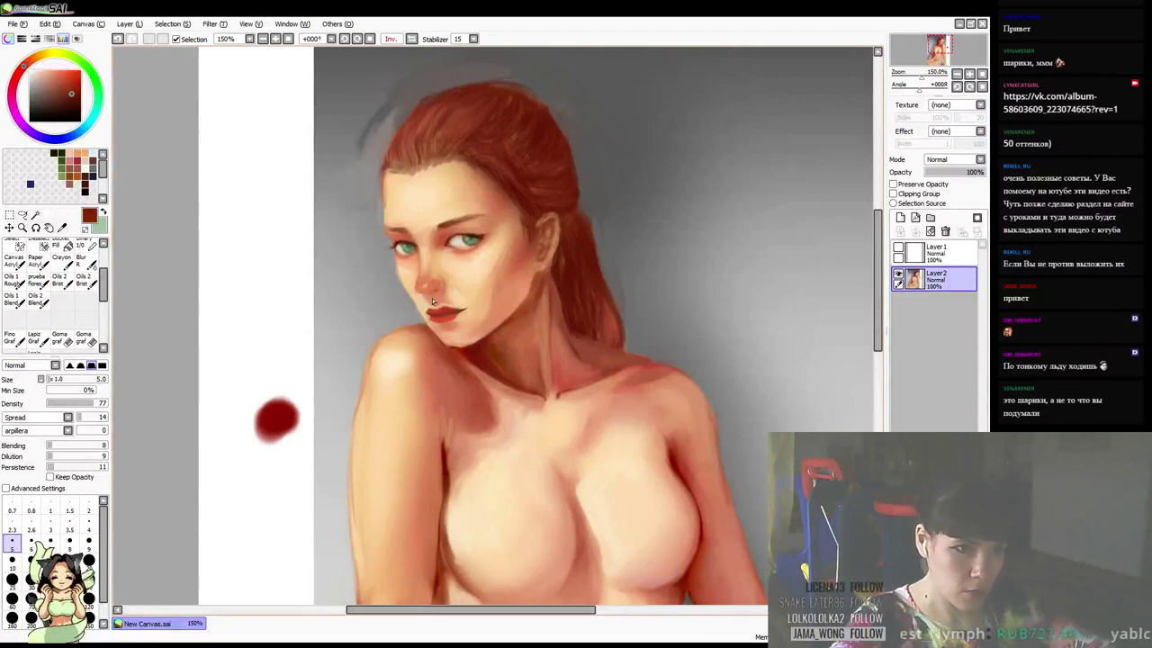
alt+click(439, 295)
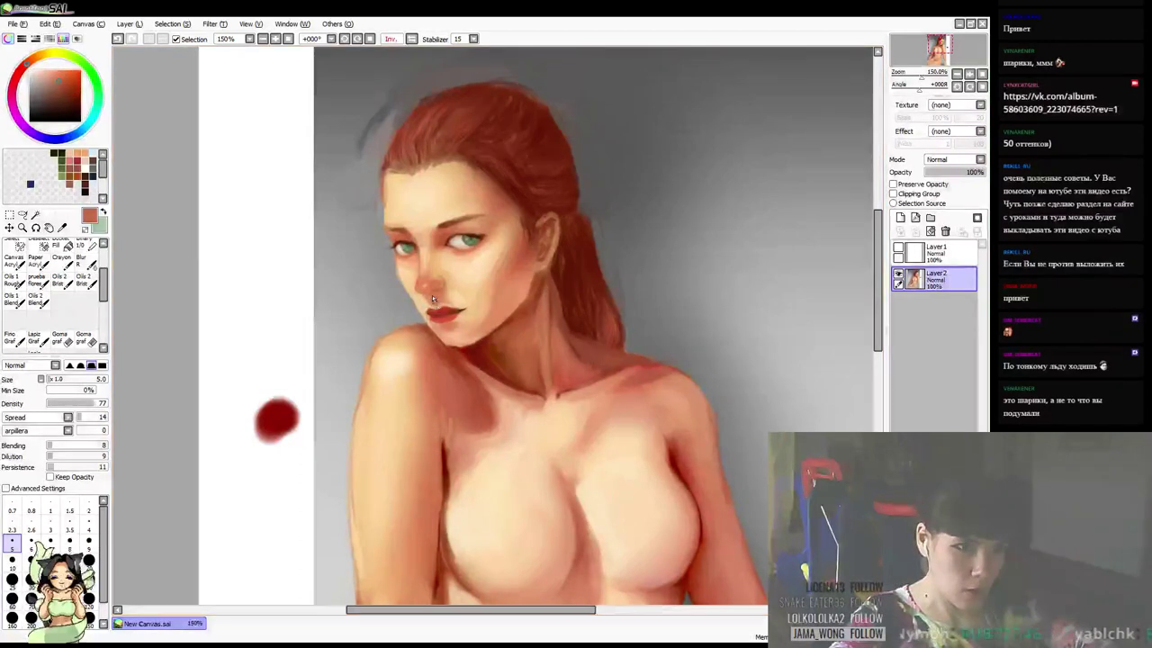
mouse_move(503, 267)
mouse_down()
mouse_move(490, 263)
mouse_move(474, 284)
mouse_move(507, 286)
mouse_move(510, 300)
mouse_up()
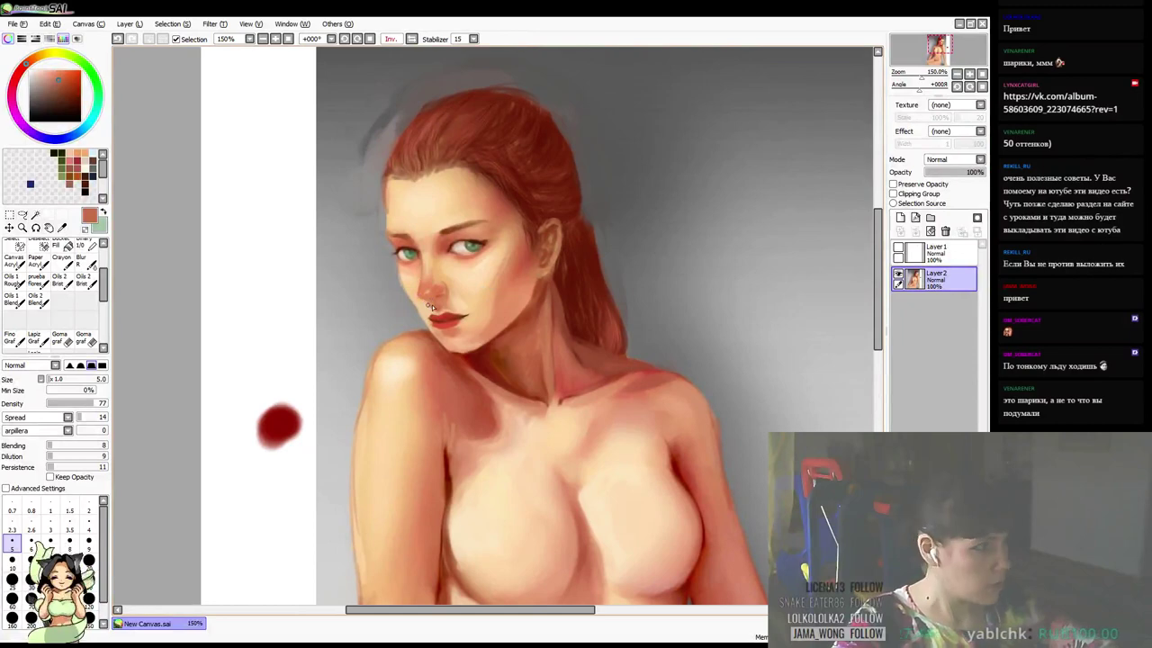
Lighten the forehead with a sampled pale skin tone at brush size 10 and soften it with the Blur brush at size 20
alt+click(476, 267)
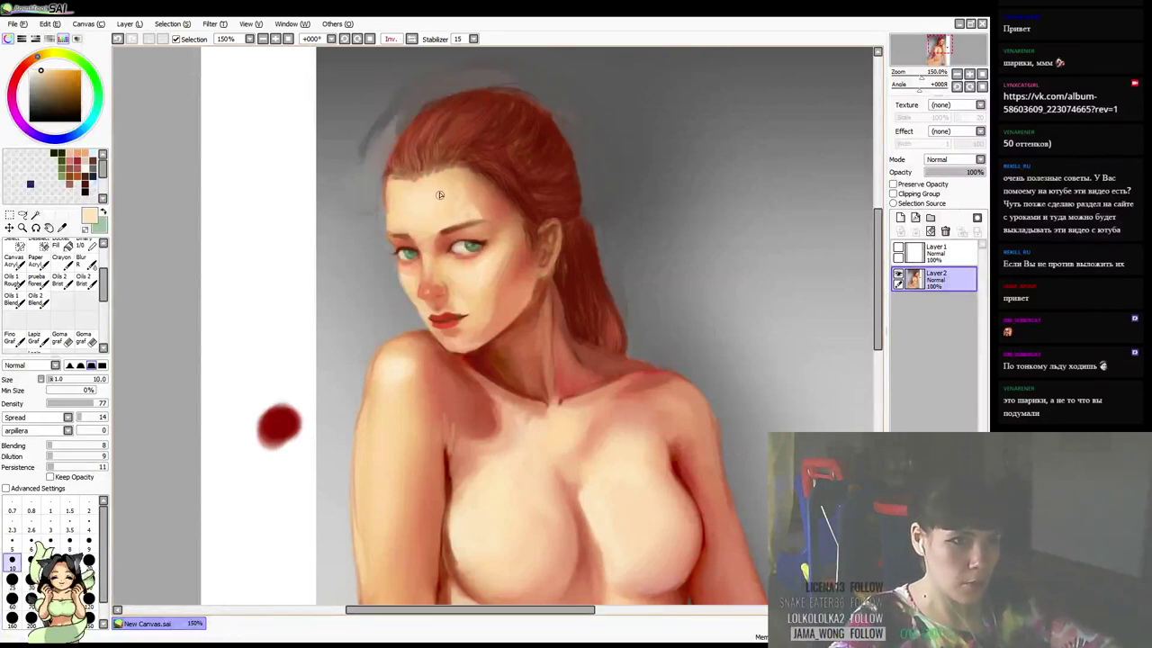
click(83, 279)
click(81, 261)
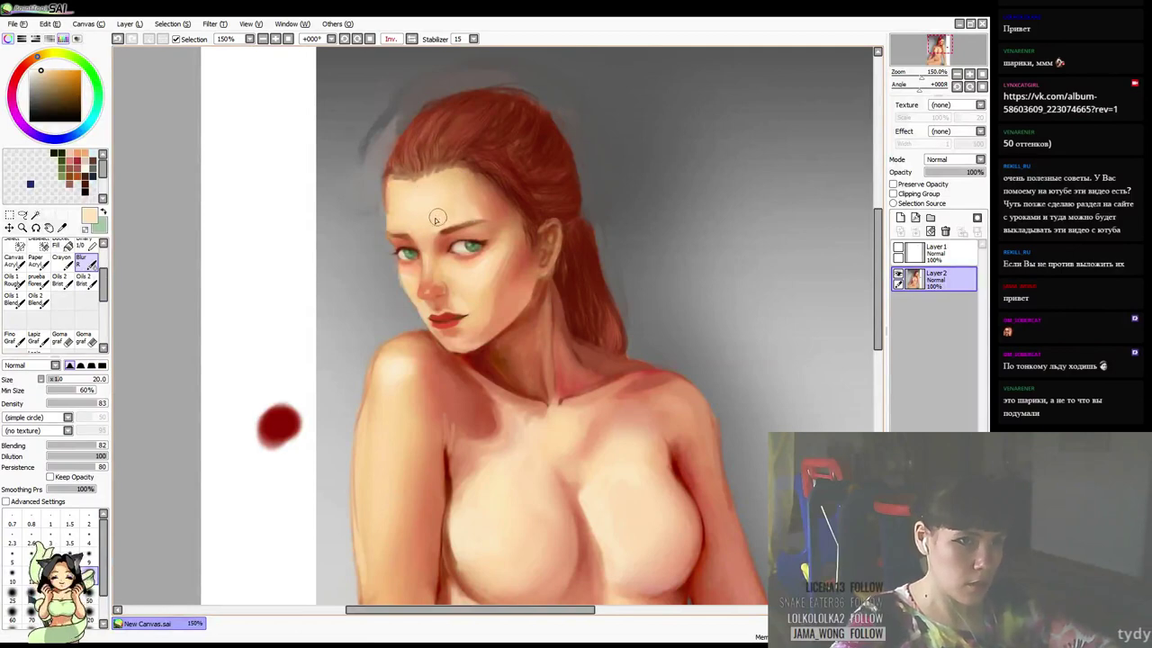
key(b)
drag(550, 218, 549, 218)
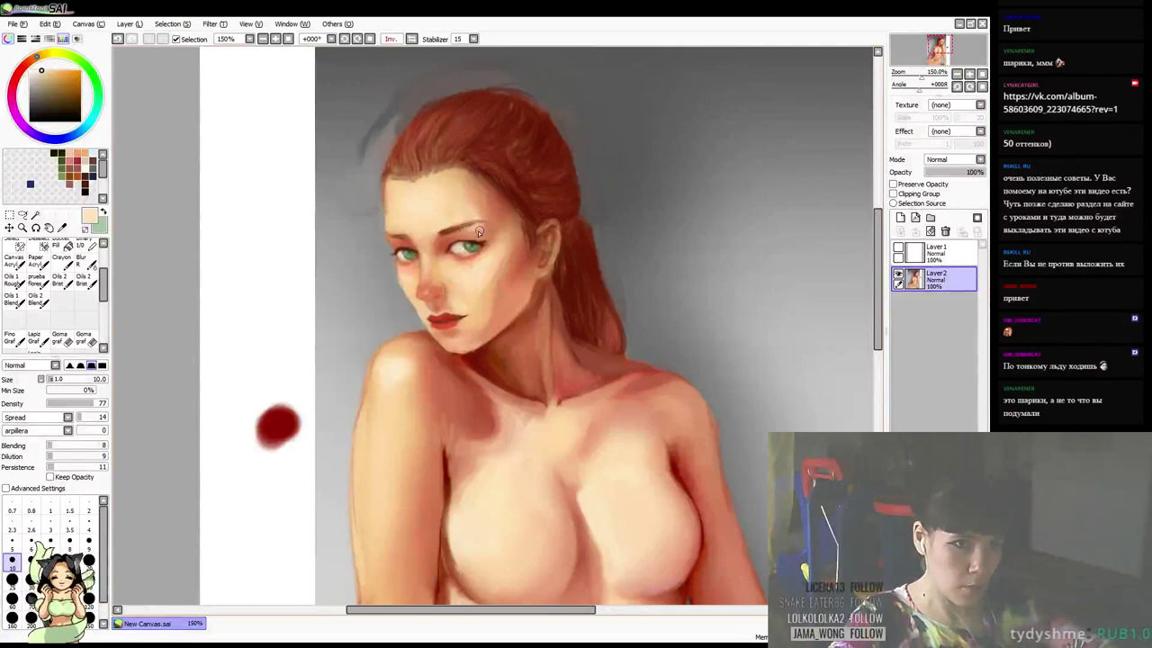
Touch up the skin around the near eye with the pale skin tone and a smaller brush
key(bracketleft)
key(bracketleft)
key(bracketleft)
key(bracketleft)
key(bracketleft)
key(bracketleft)
key(bracketleft)
key(bracketleft)
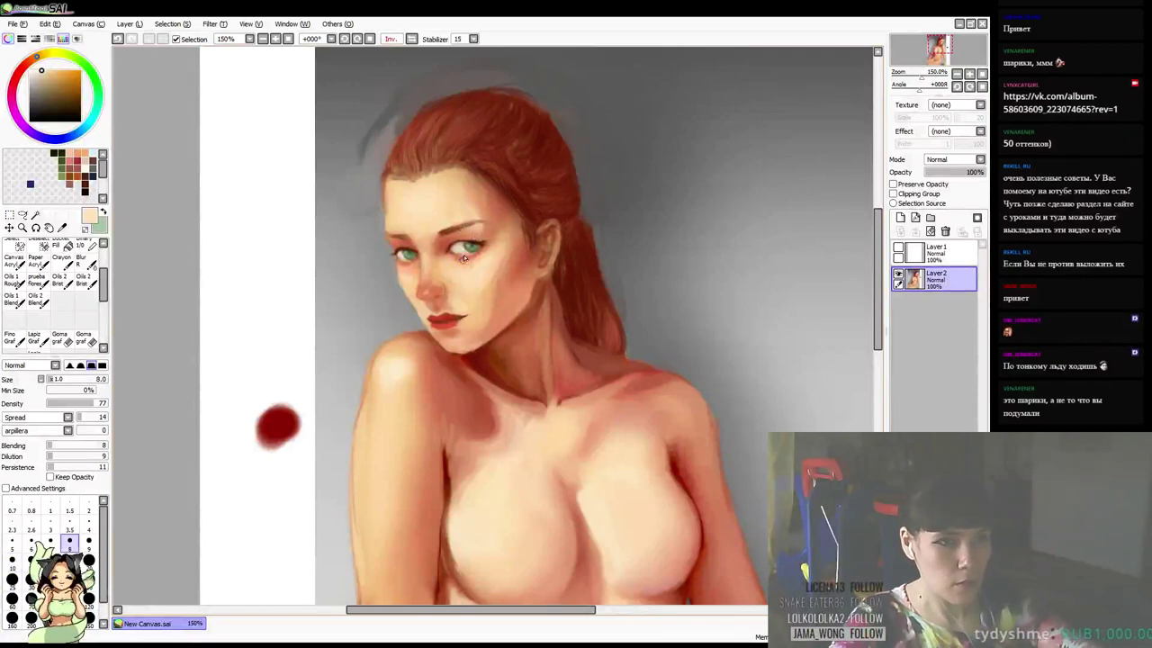
Add fine dark red strokes to the hair and facial features at brush size 2.3, undoing the last stroke
alt+click(480, 354)
key(bracketleft)
key(bracketleft)
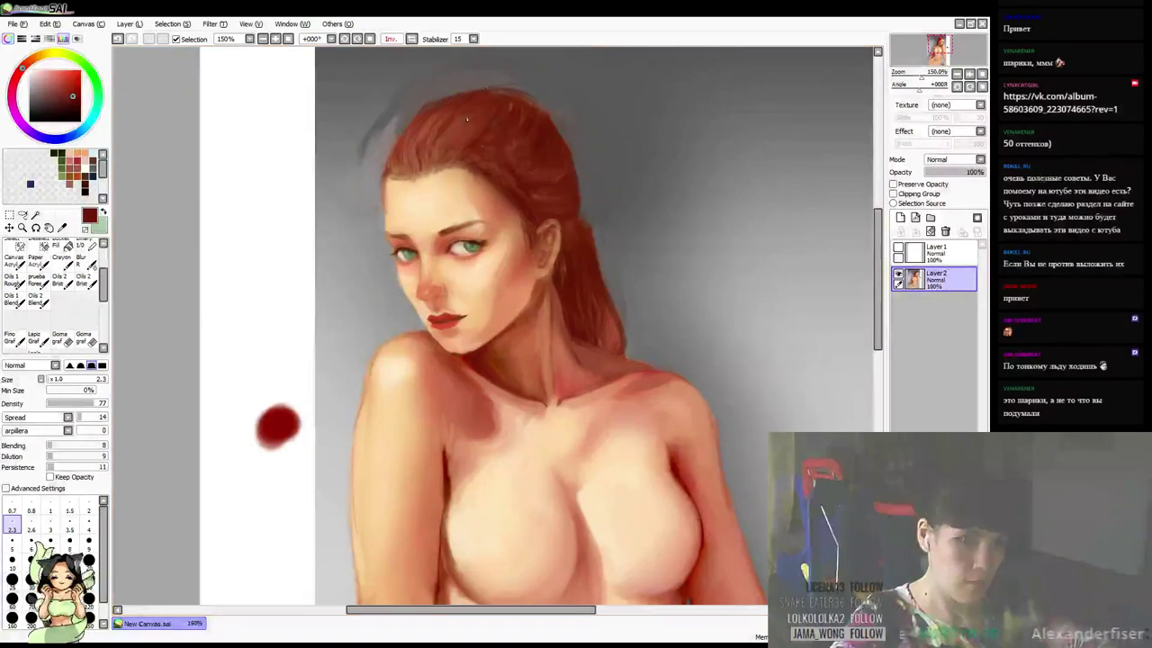
drag(572, 188, 571, 150)
drag(602, 200, 539, 212)
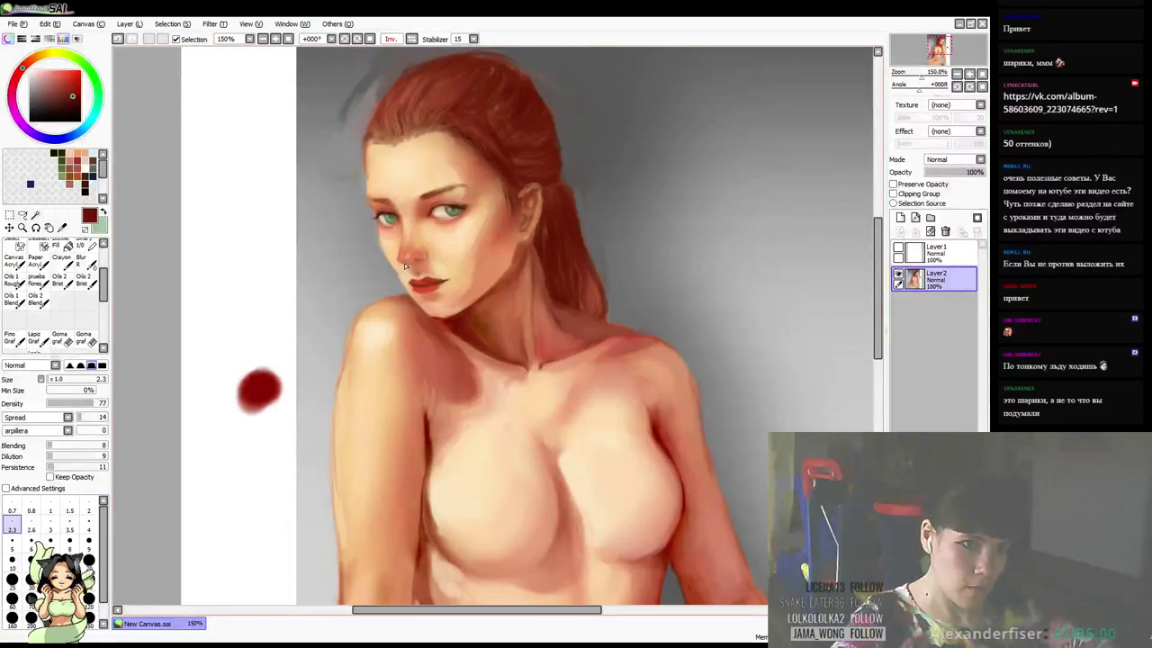
drag(521, 225, 534, 225)
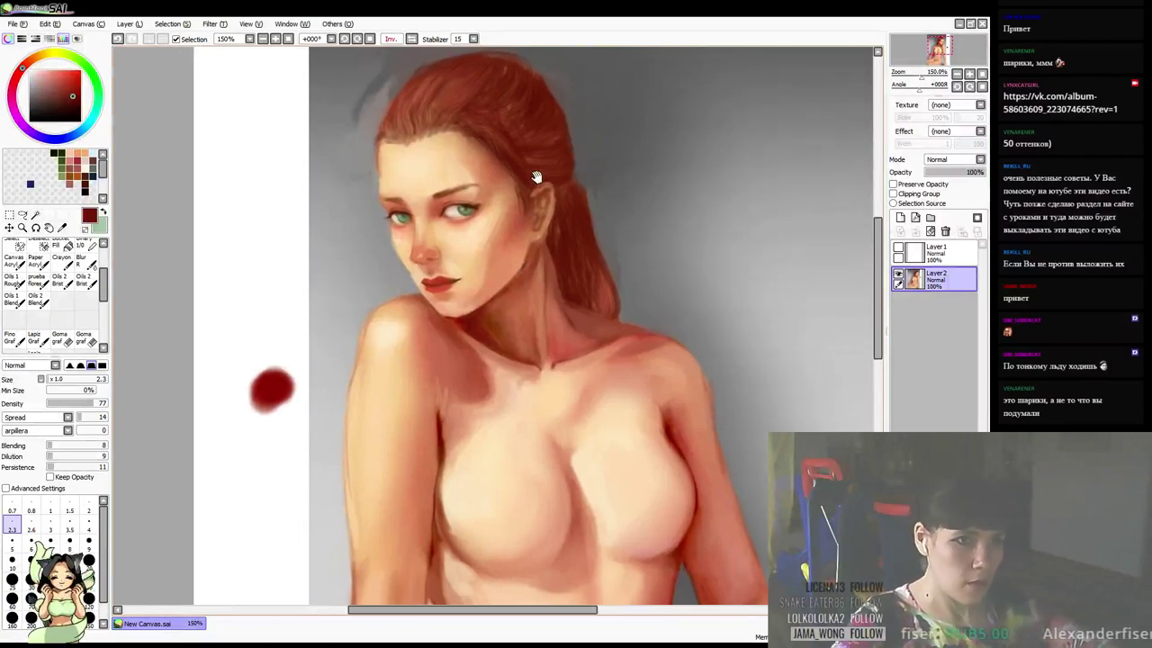
drag(534, 175, 533, 184)
key(ctrl+z)
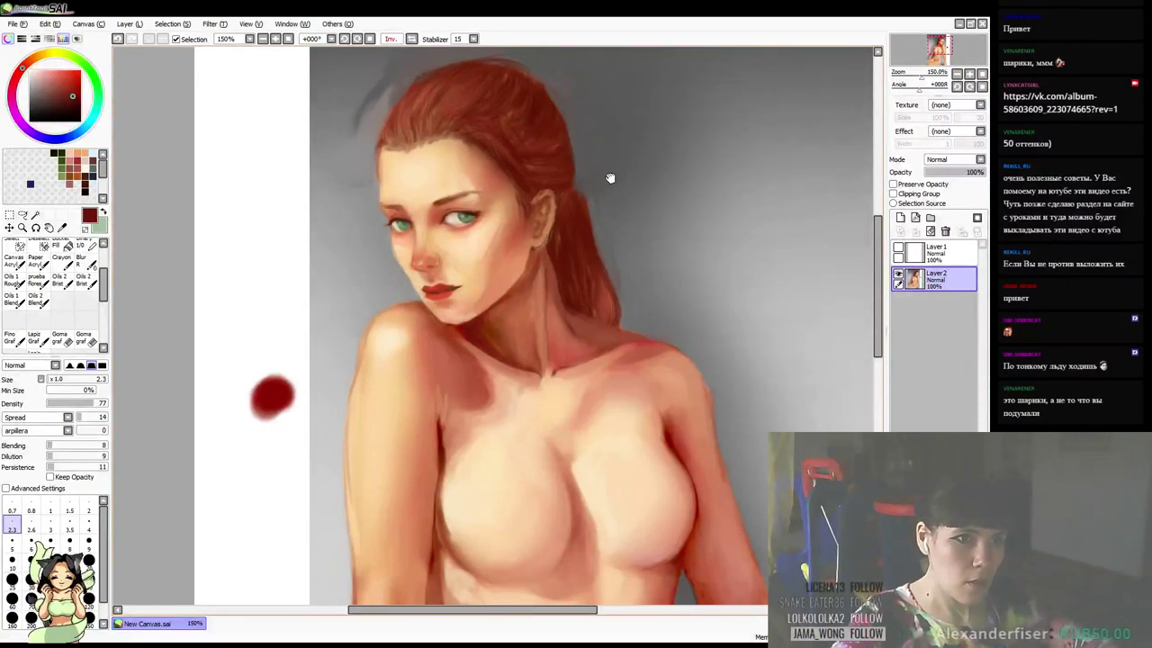
drag(582, 212, 630, 214)
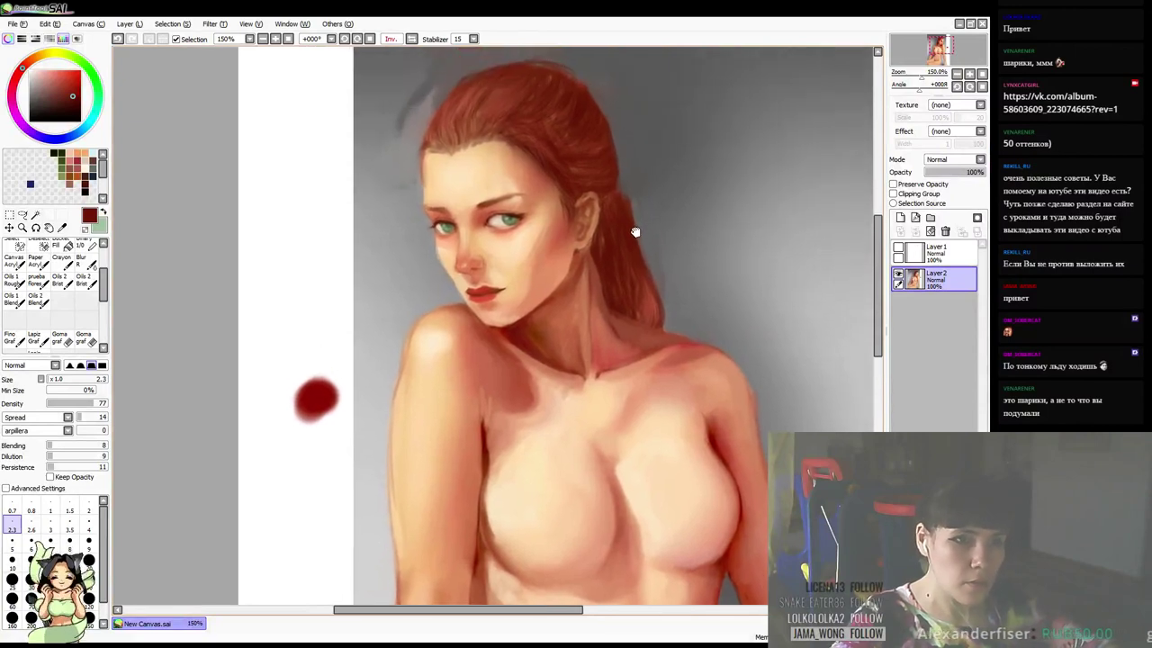
Repaint the lips with sampled bright red tones at brush size 2.3
right_click(483, 294)
drag(481, 295, 471, 296)
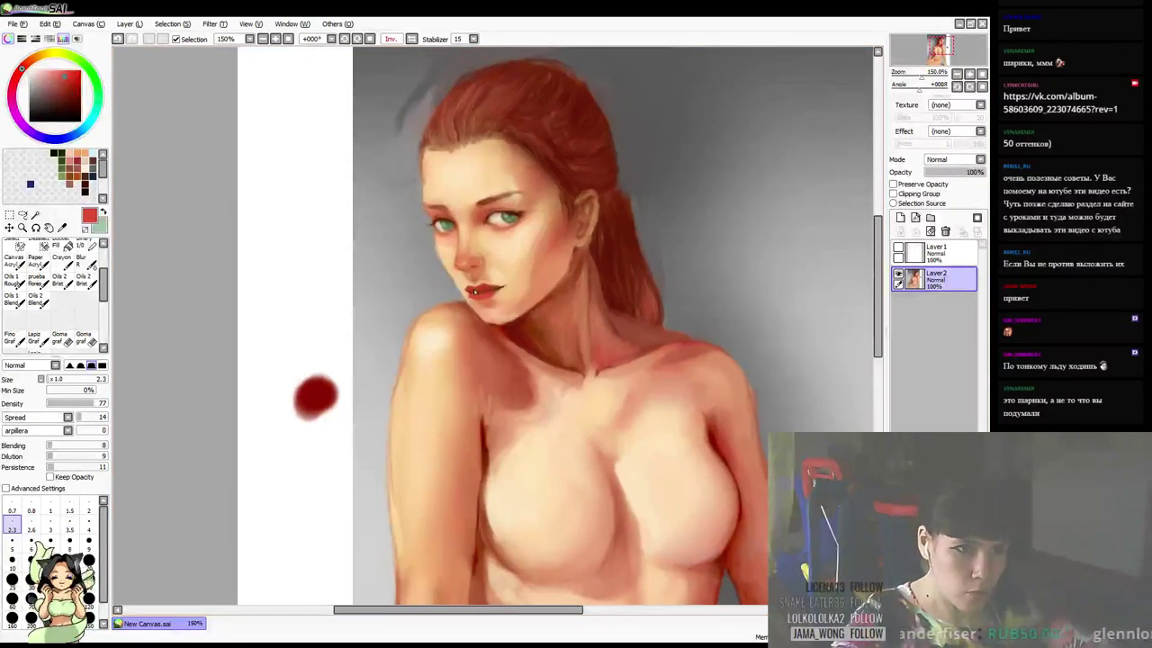
right_click(478, 289)
alt+click(485, 291)
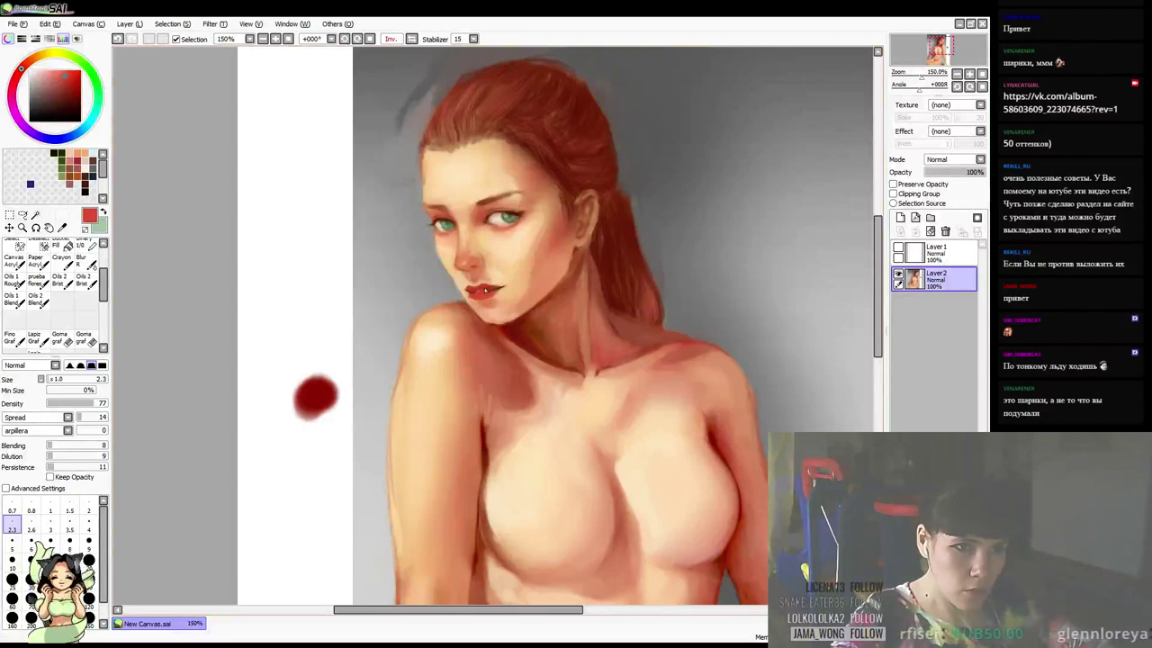
alt+click(482, 291)
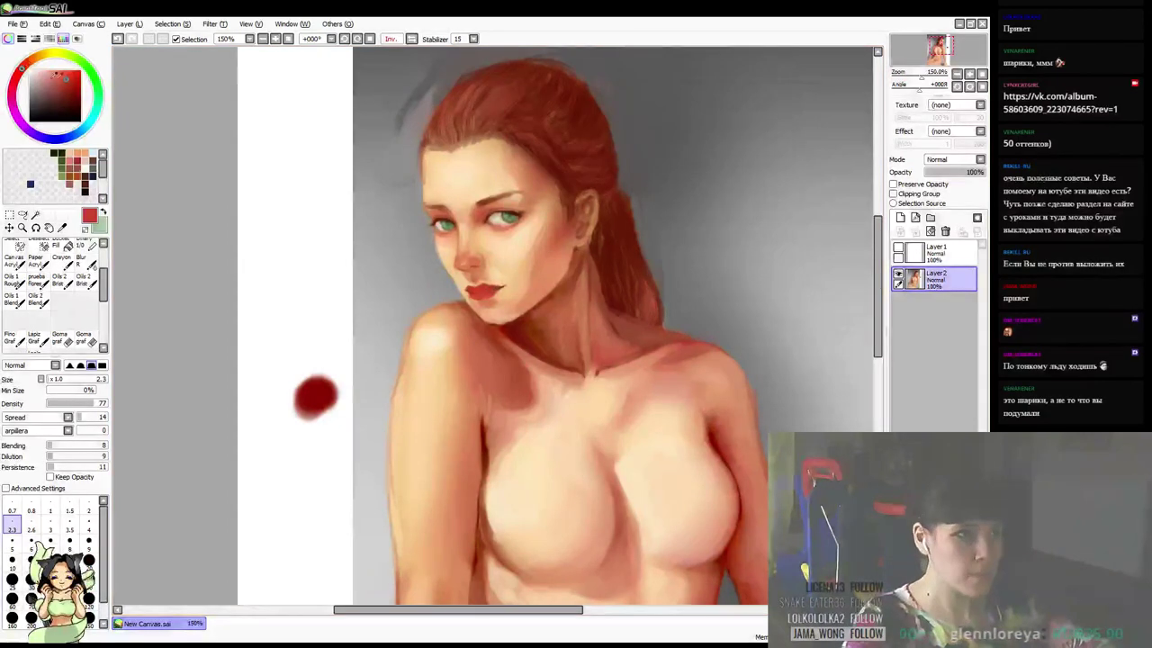
Refine the lip line and mouth edges with dark red, sampled lip red and skin tone at brush sizes 2.3 and 4
drag(76, 79, 97, 94)
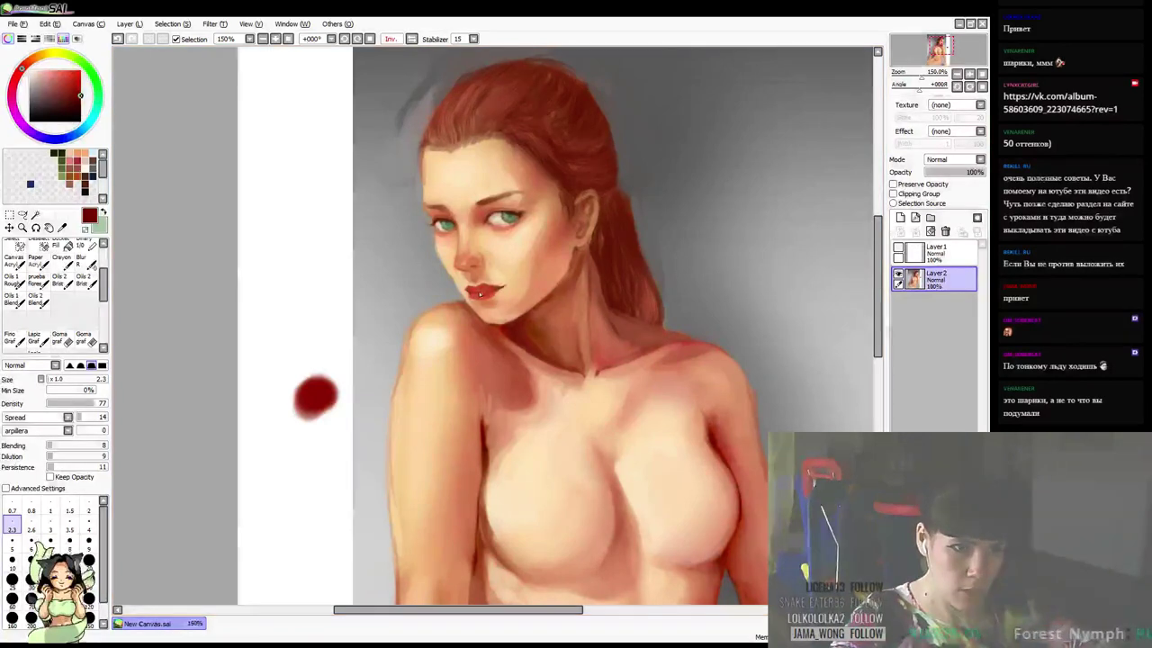
alt+click(486, 288)
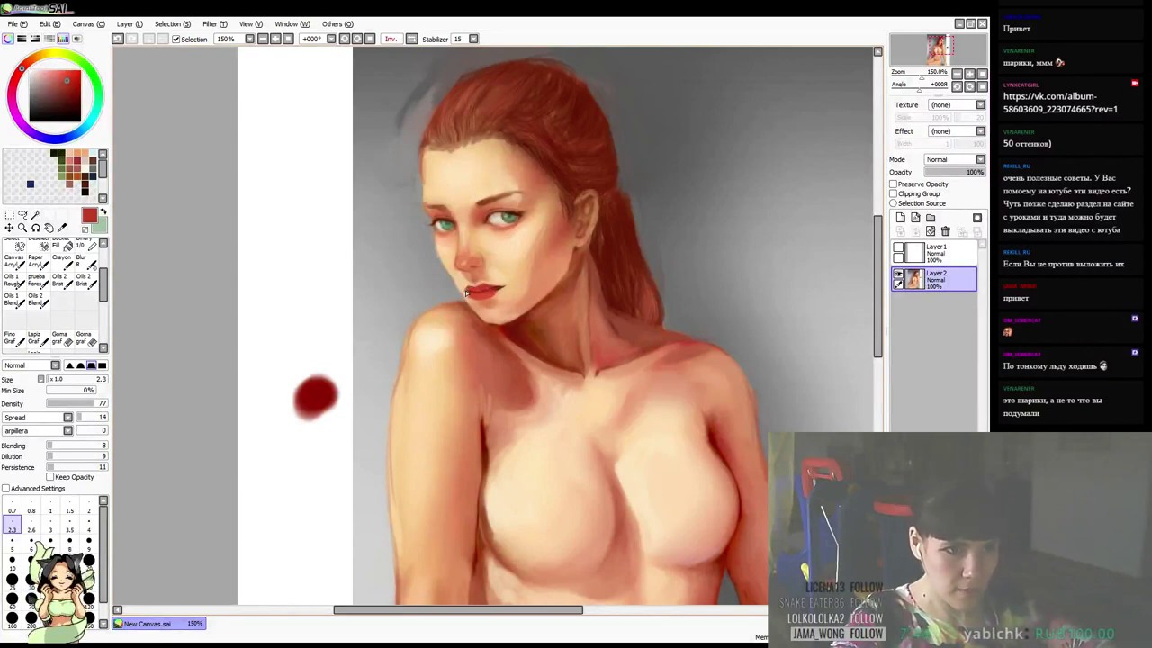
alt+click(514, 274)
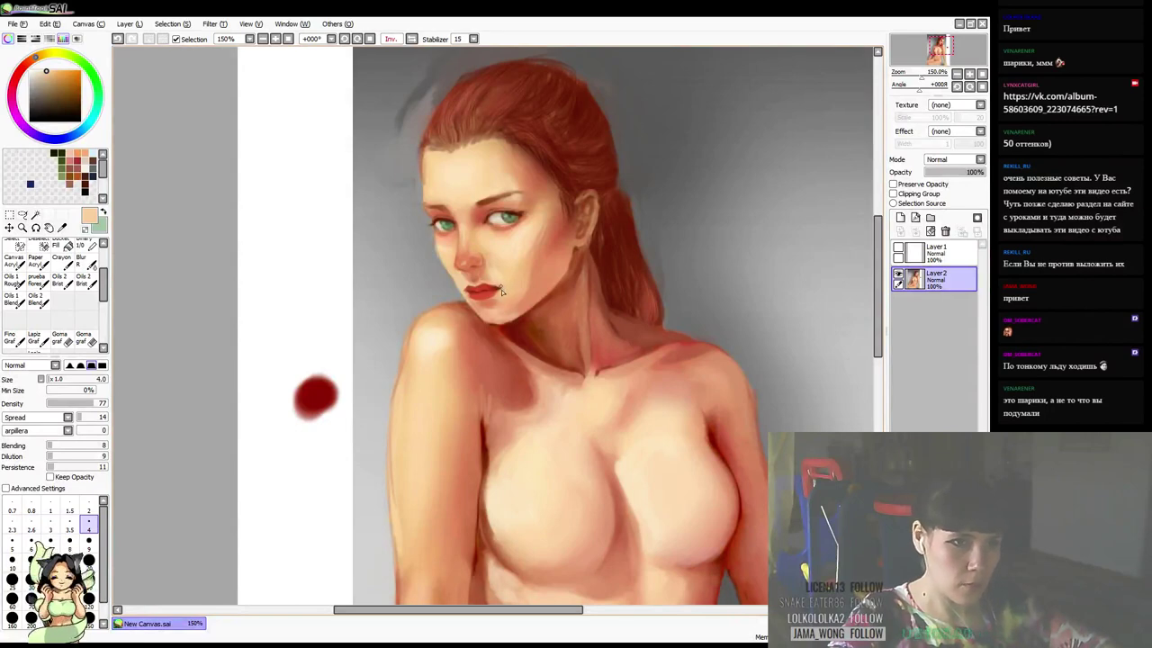
alt+click(492, 289)
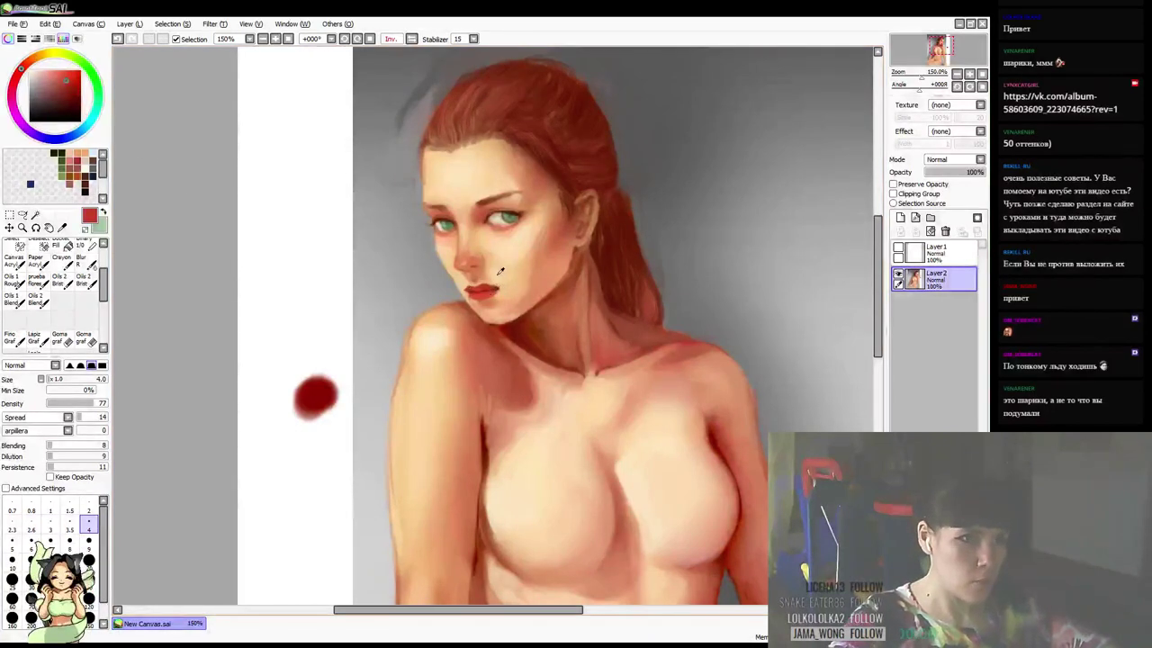
drag(73, 89, 80, 97)
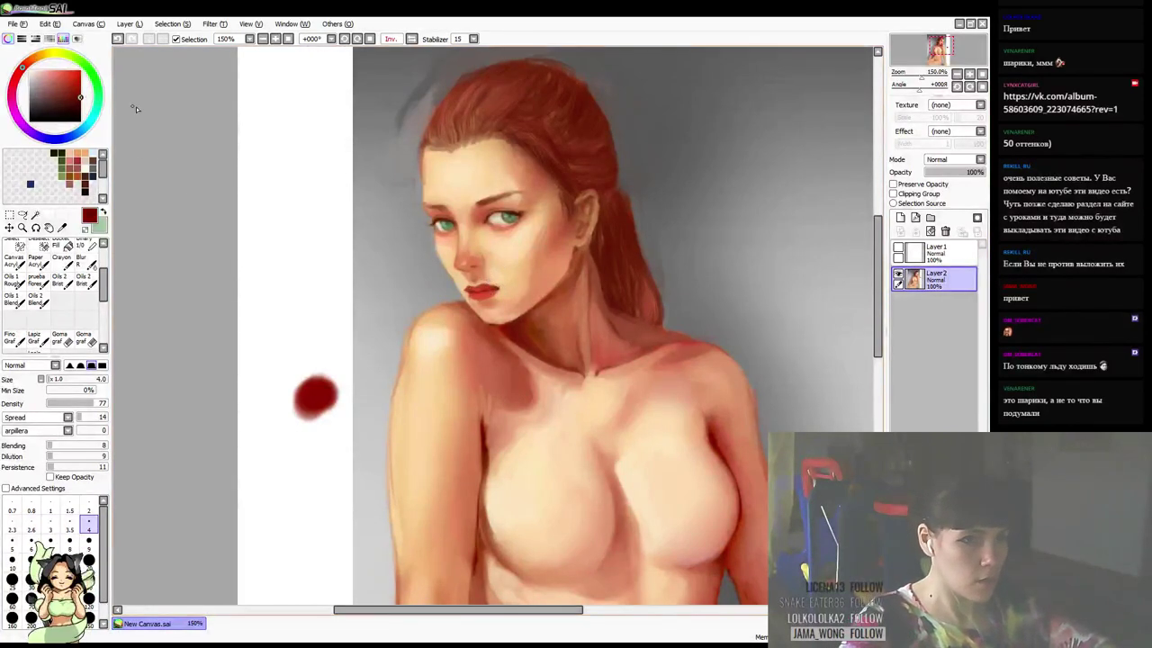
Clean up the near corner of the mouth with sampled skin tones and lip red at brush size 2.3
alt+click(508, 286)
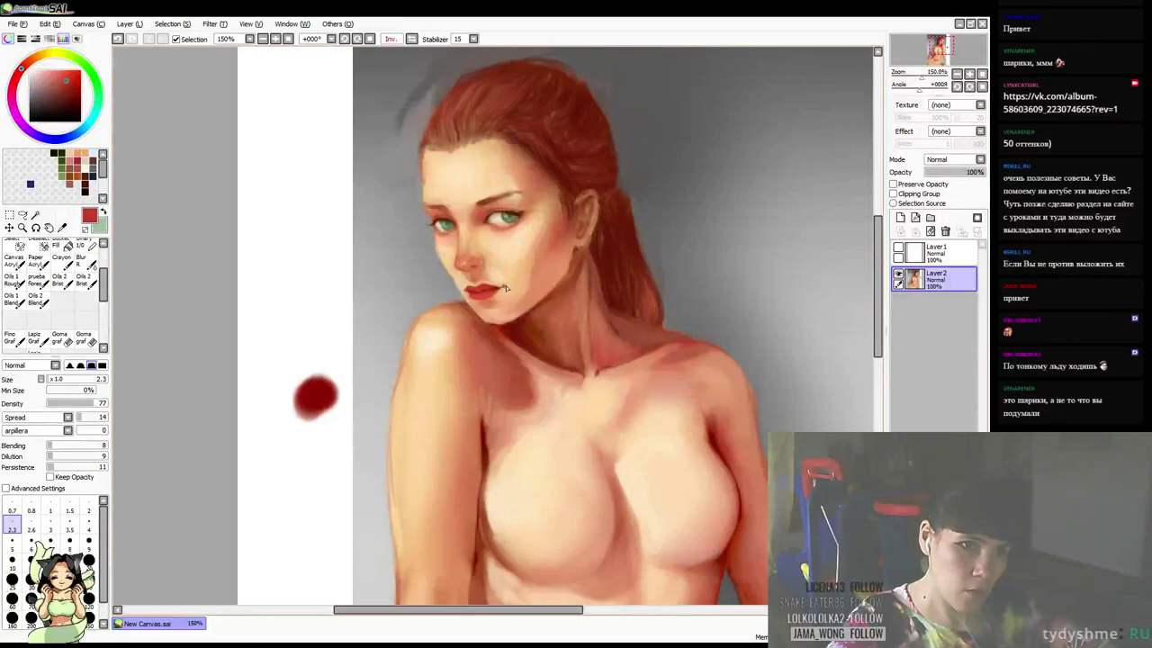
alt+click(504, 286)
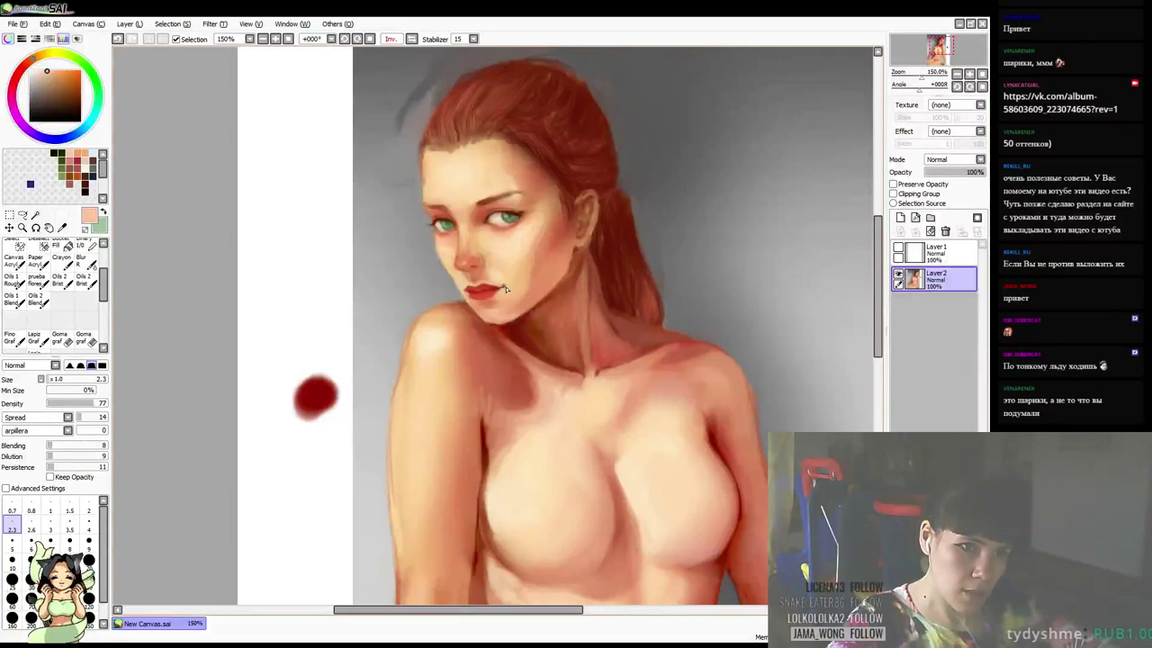
alt+click(505, 287)
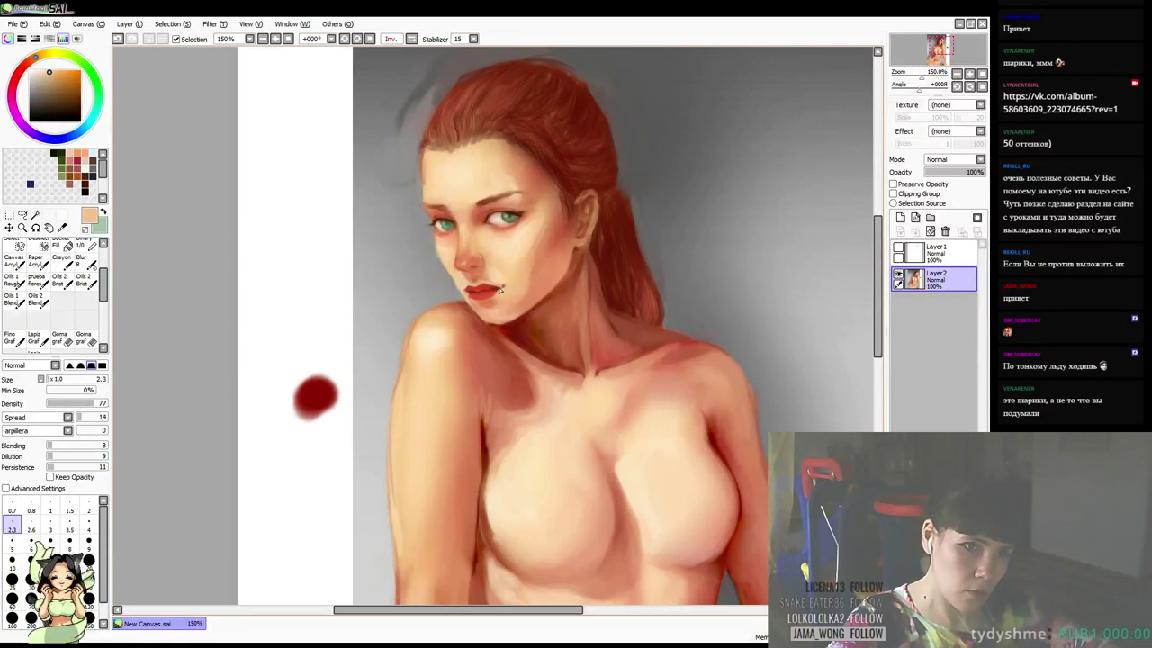
alt+click(500, 289)
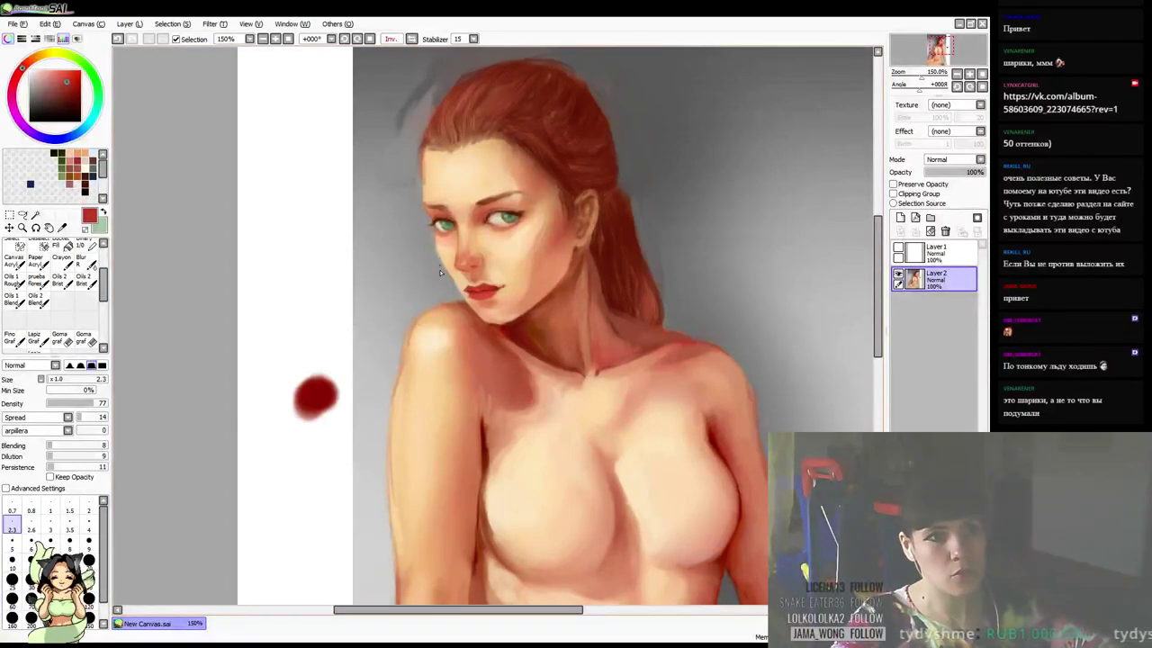
Sample the hair's reddish brown, brighten it to a stronger red and paint fine strands on the crown at brush size 4
mouse_move(569, 244)
mouse_down()
mouse_move(604, 252)
mouse_move(584, 283)
mouse_up()
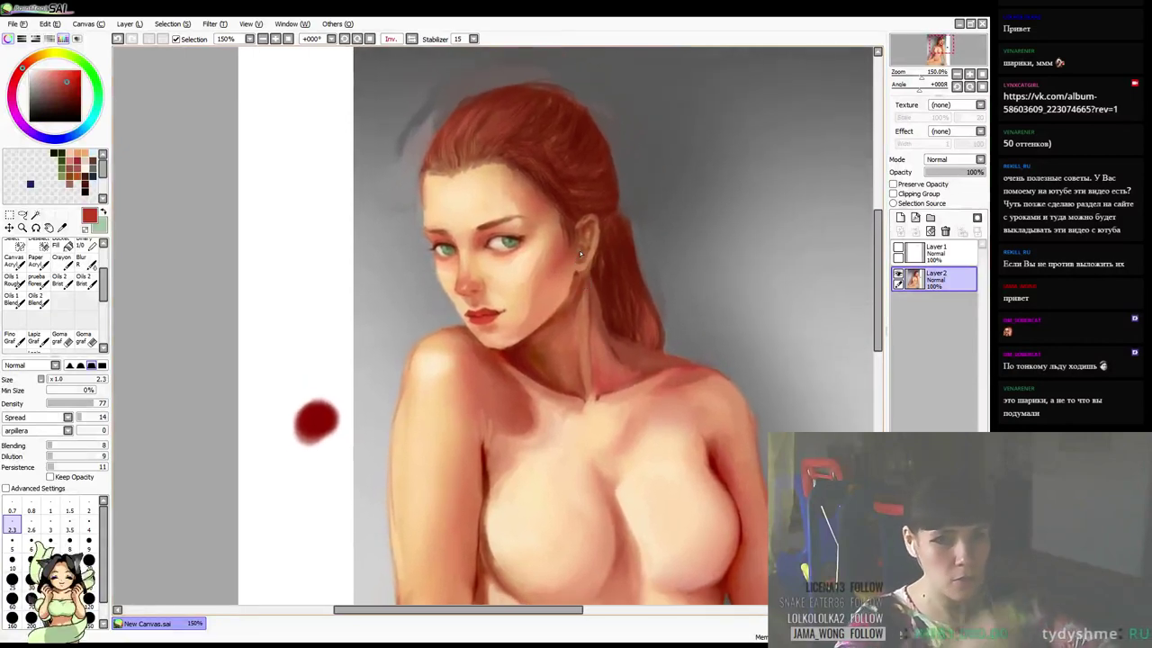
mouse_move(507, 360)
mouse_down()
mouse_move(512, 337)
mouse_move(509, 382)
mouse_move(486, 399)
mouse_up()
right_click(481, 142)
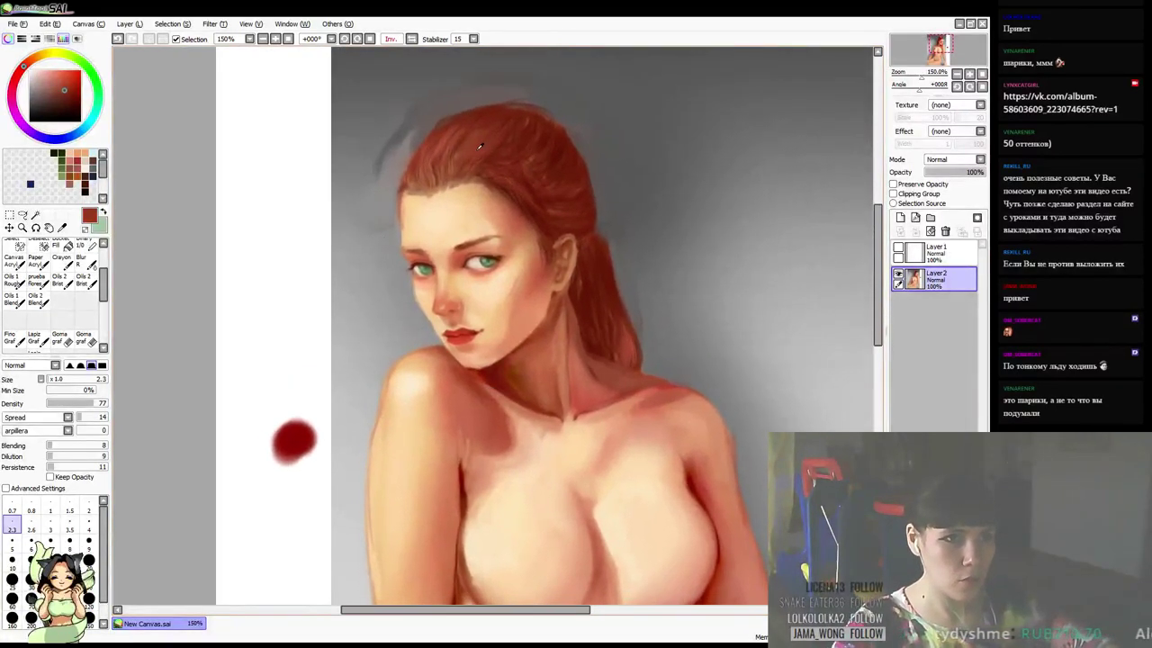
drag(66, 90, 66, 83)
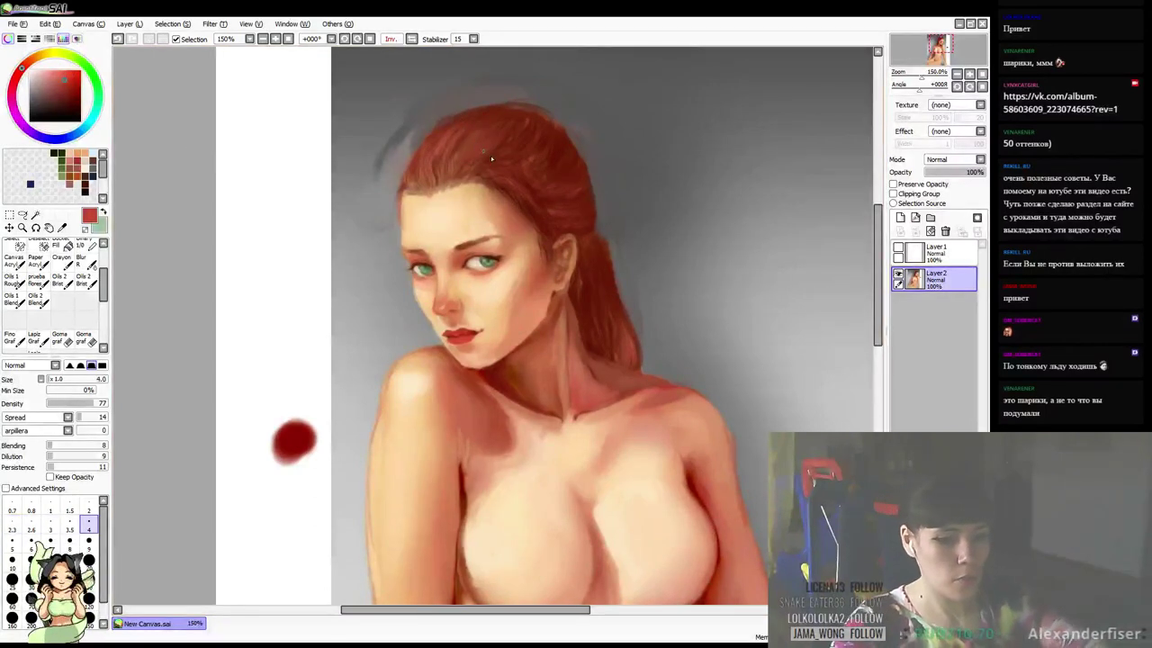
Add broader red strokes across the top and side of the hair at brush size 8
scroll(506, 168, down, 1)
drag(532, 182, 532, 202)
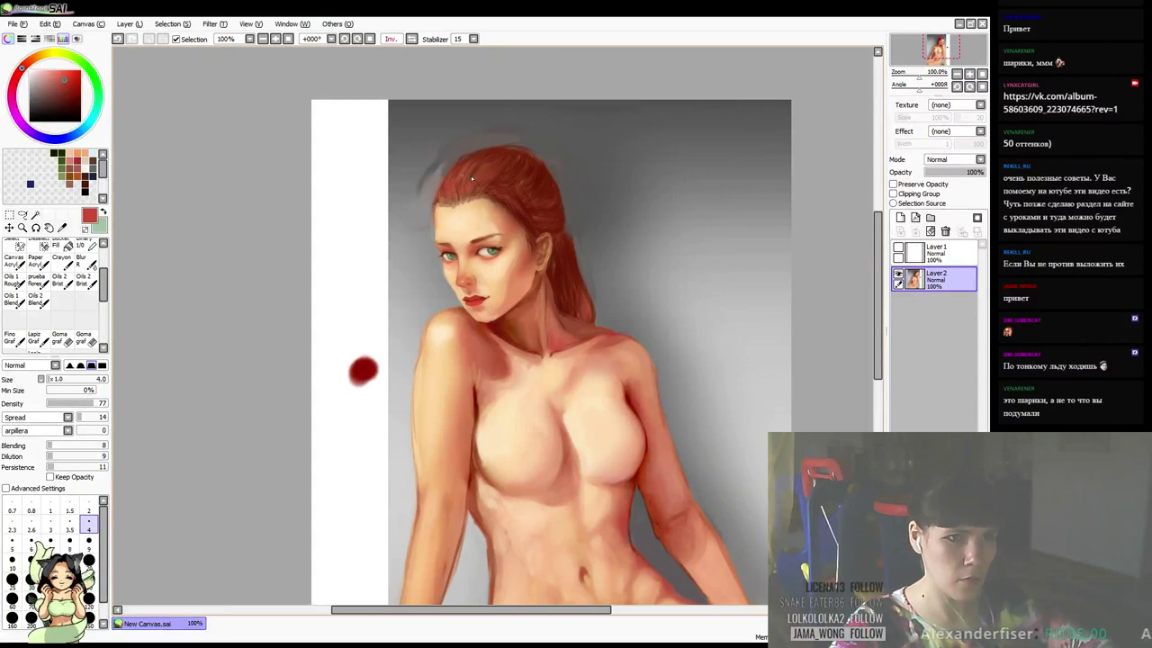
key(bracketright)
key(bracketright)
key(bracketright)
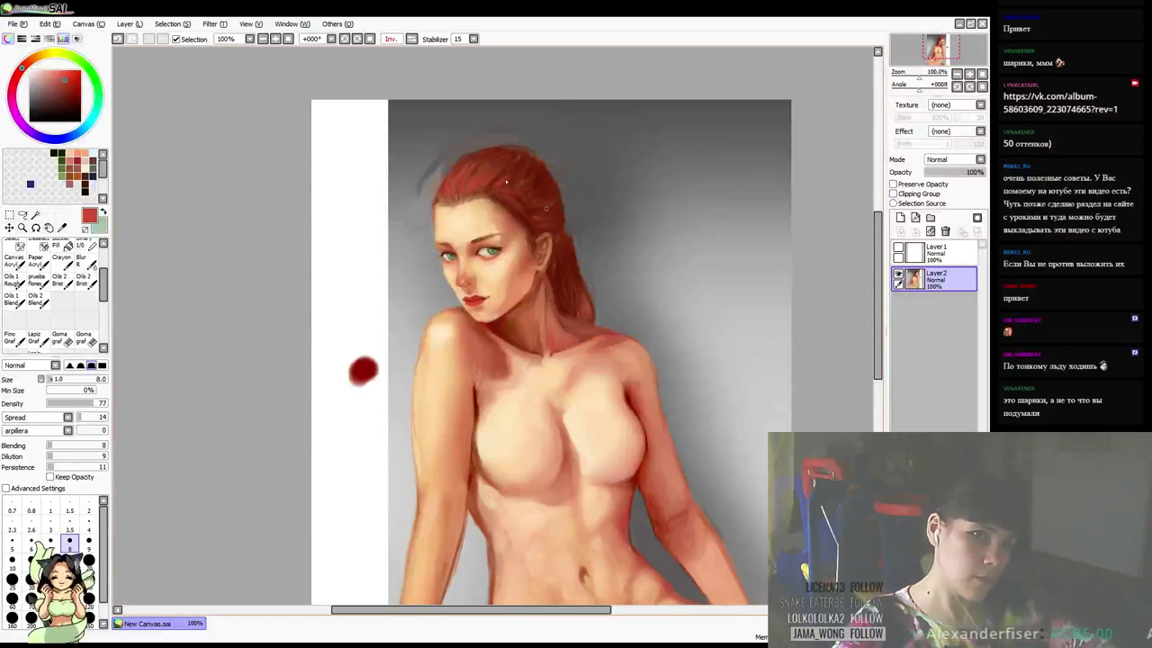
Paint light salmon-orange highlights on the hair above the forehead at brush size 5
click(56, 71)
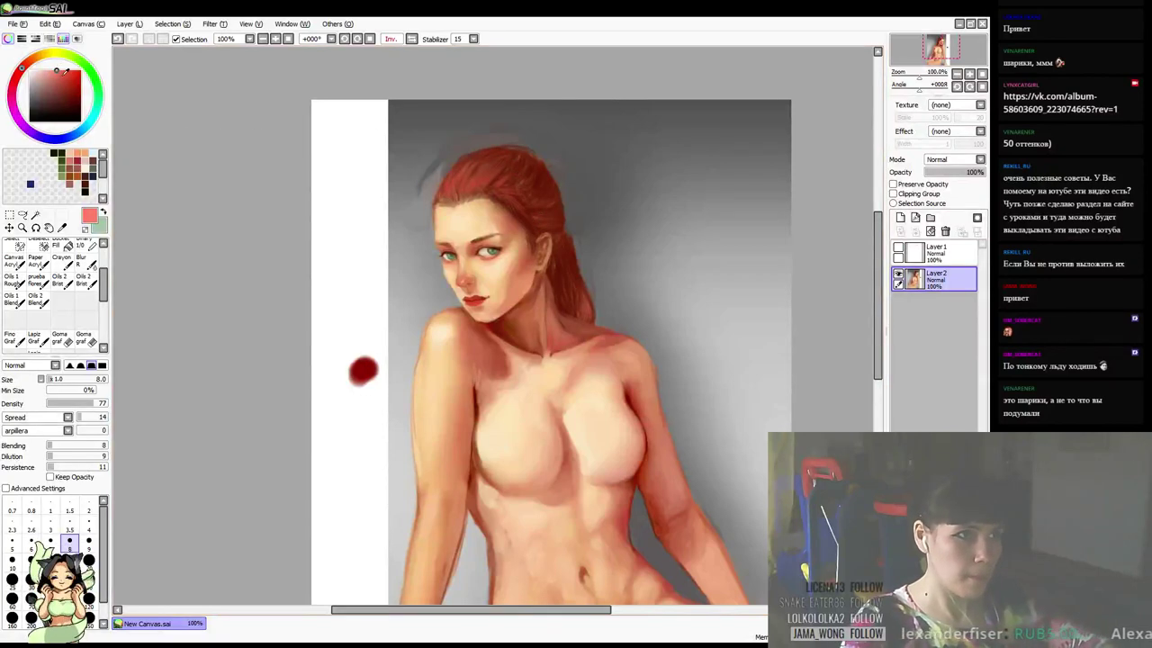
click(24, 65)
key(bracketleft)
key(bracketleft)
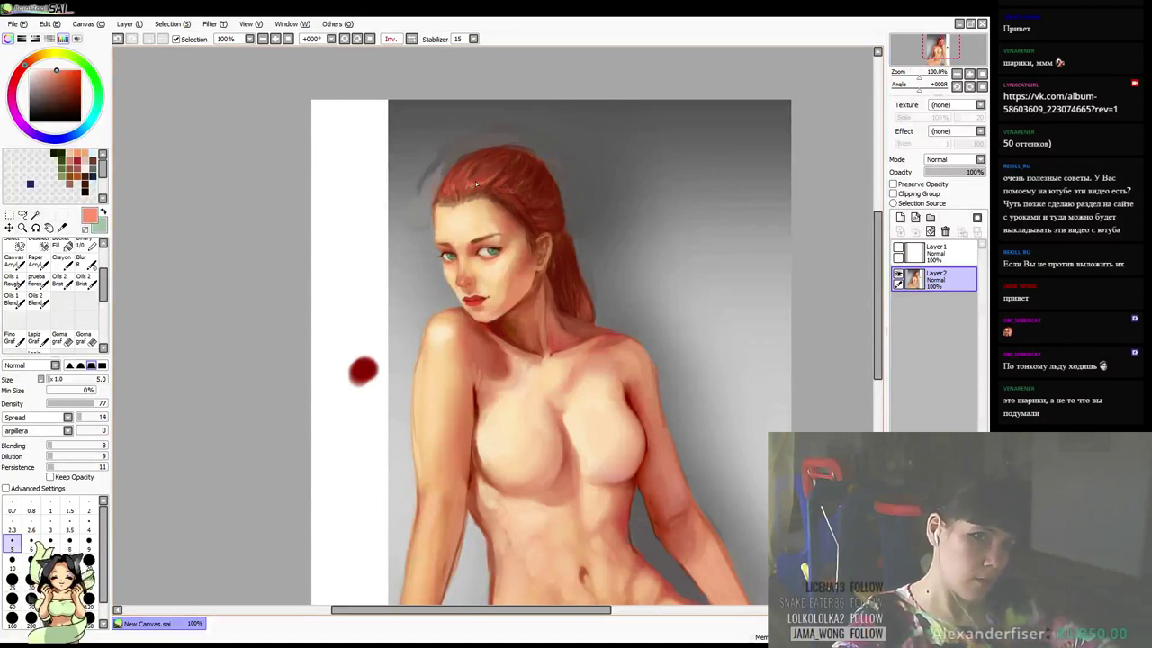
Blend the hair highlights into strands along the crown and hairline with sampled dark and mid reds at brush size 5
drag(612, 212, 601, 192)
alt+click(515, 147)
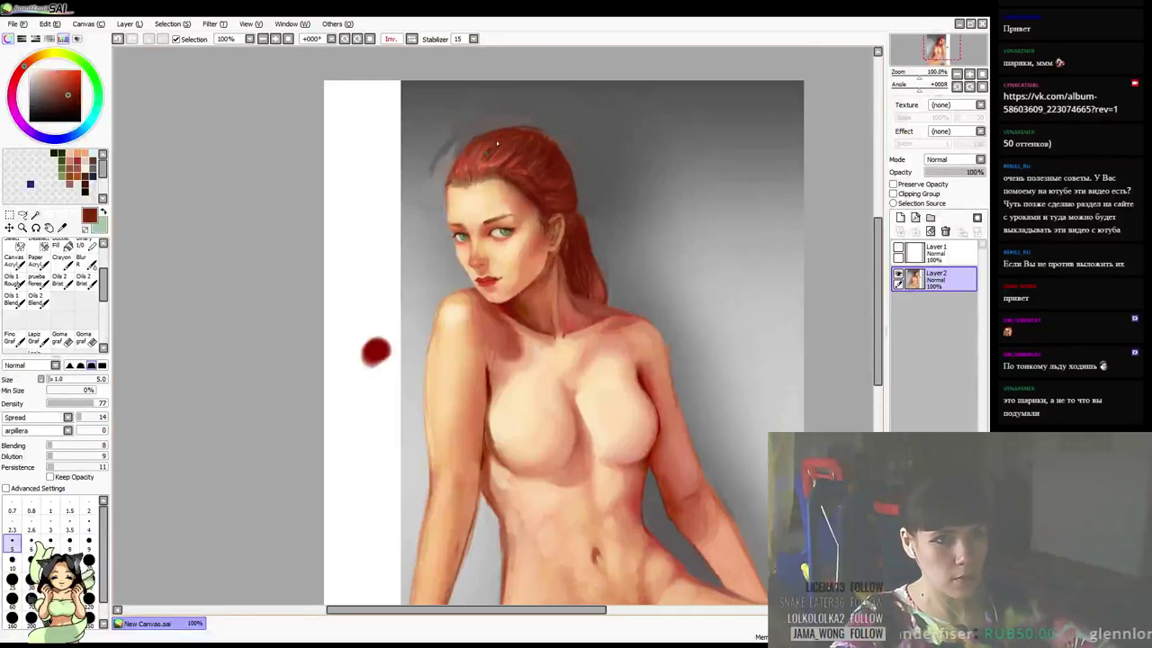
alt+click(492, 158)
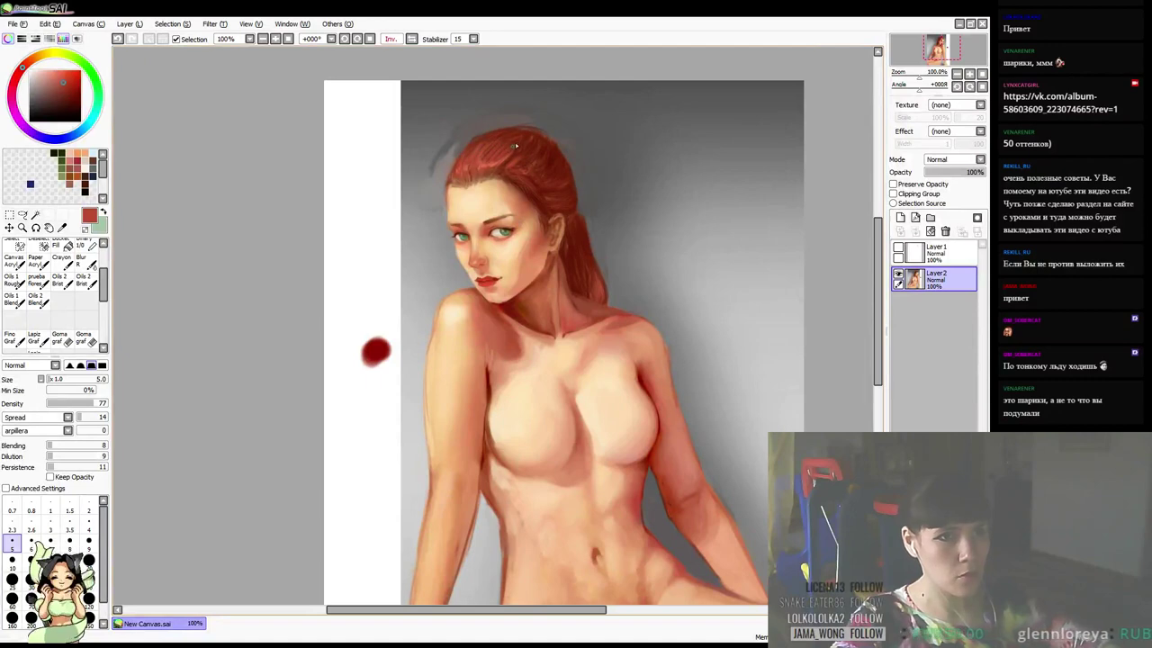
alt+click(514, 142)
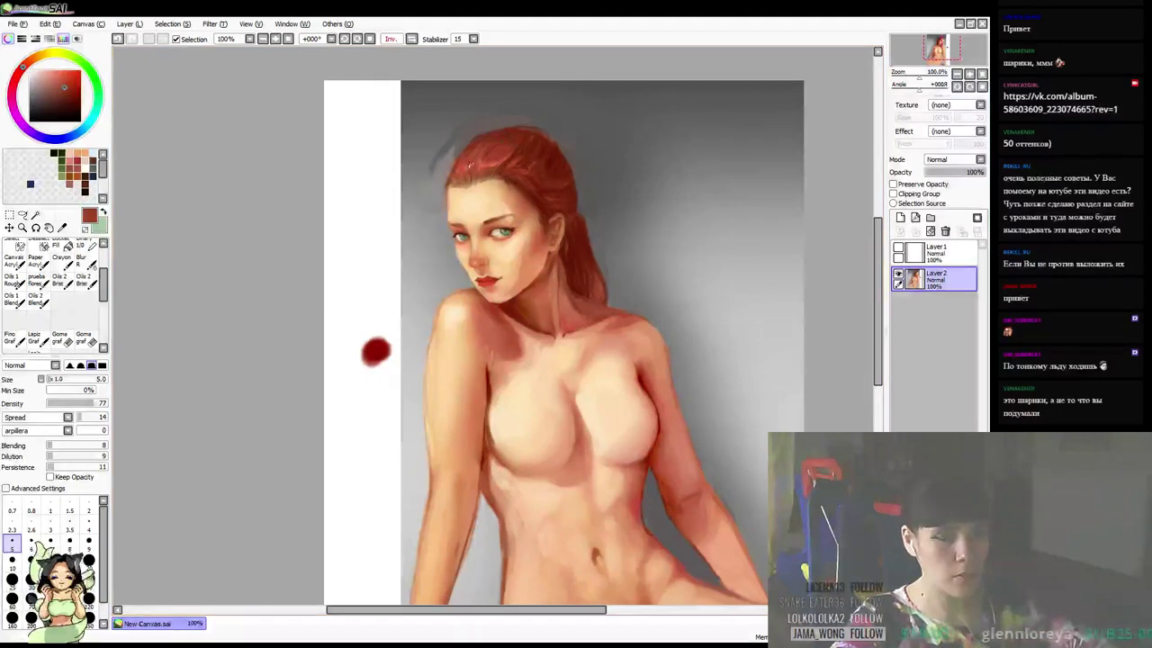
drag(535, 149, 565, 140)
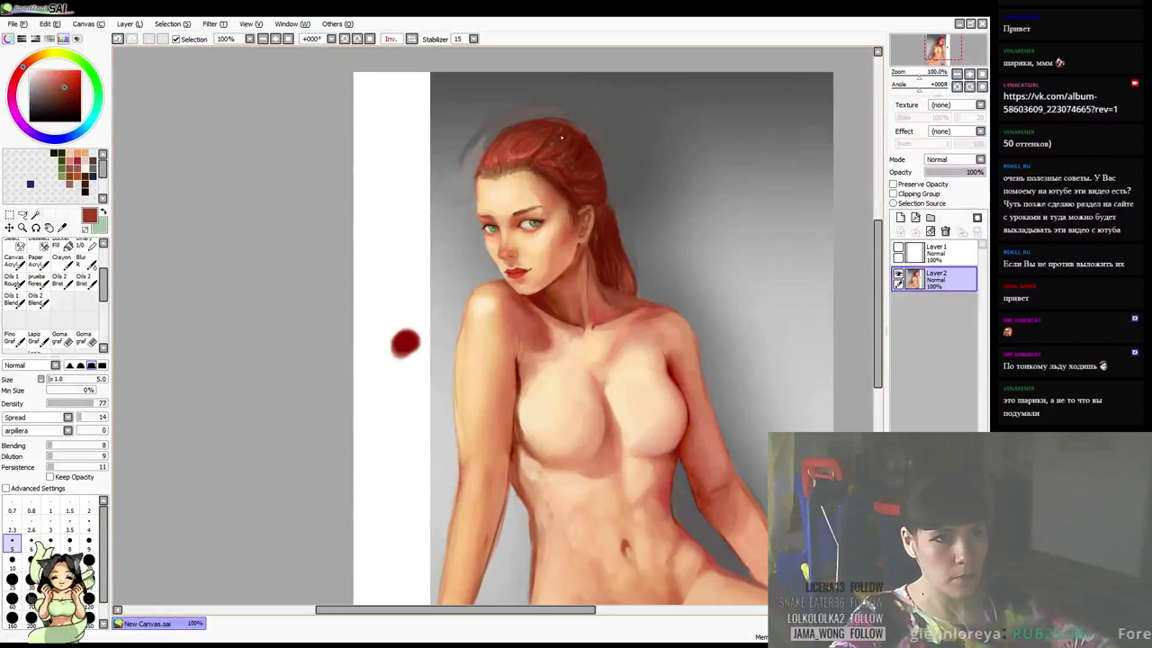
drag(590, 161, 586, 164)
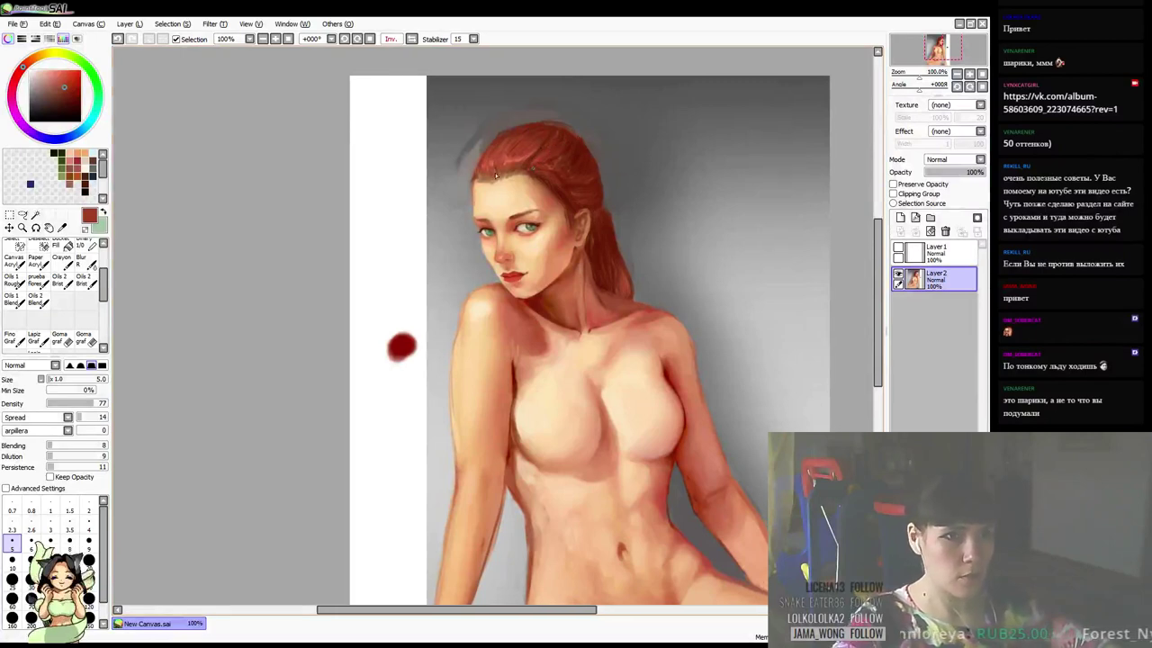
alt+click(503, 166)
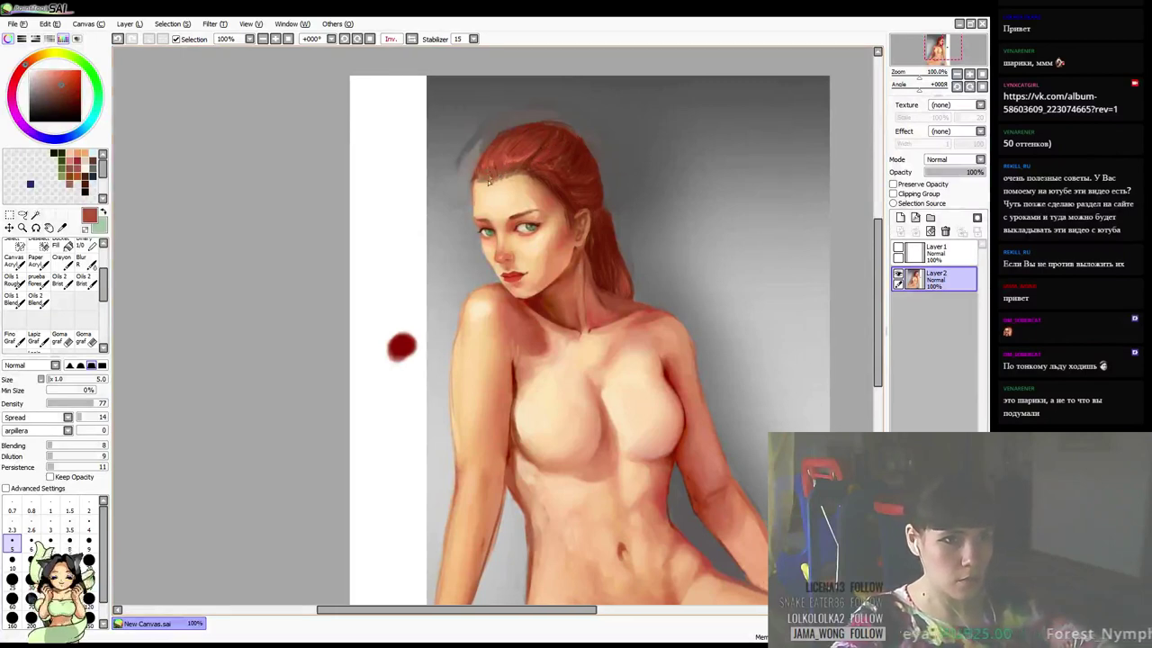
Touch up the near arm with a sampled reddish skin tone at brush size 14
drag(622, 129, 578, 129)
key(ctrl+minus)
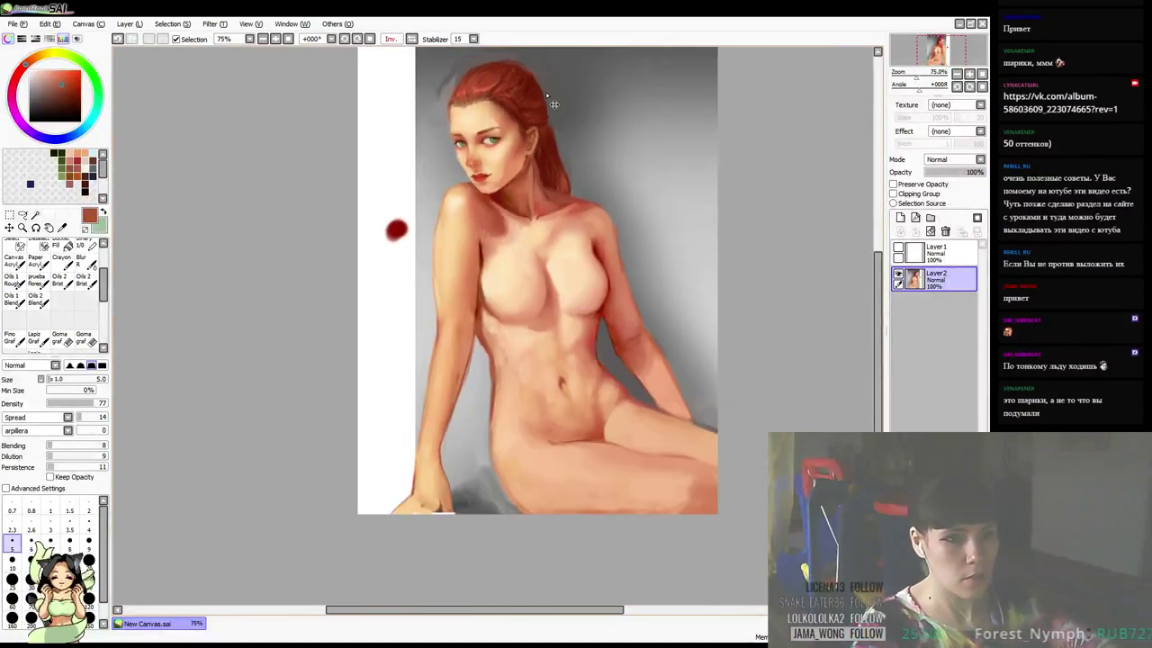
drag(457, 294, 462, 337)
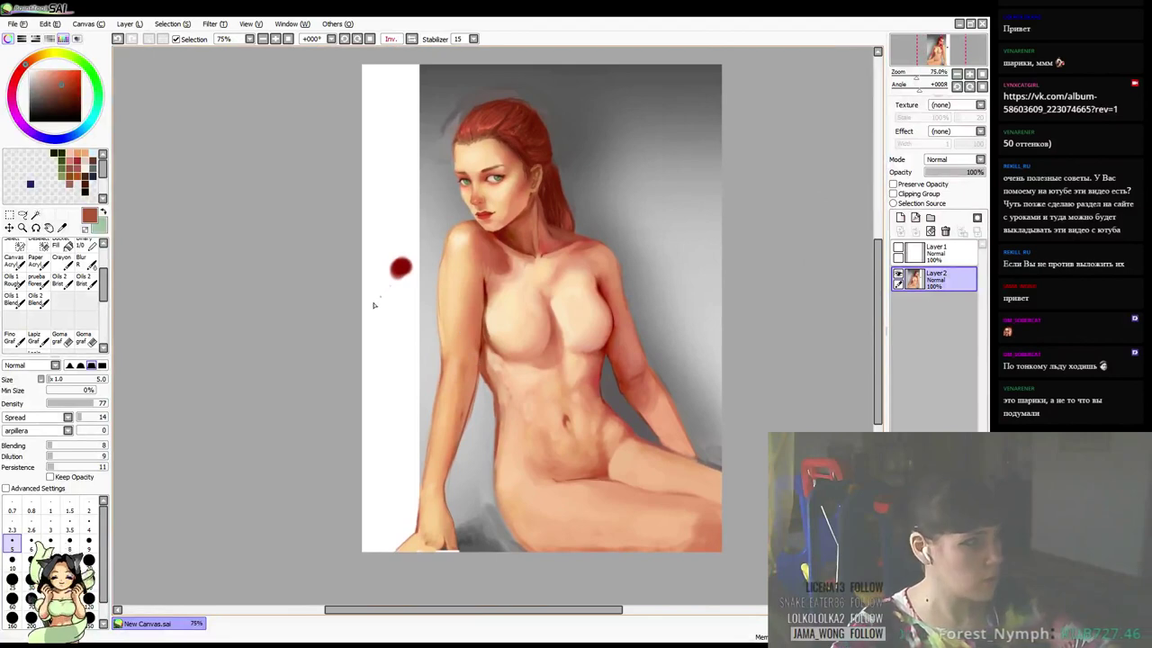
key(bracketright)
key(bracketright)
key(bracketright)
key(bracketright)
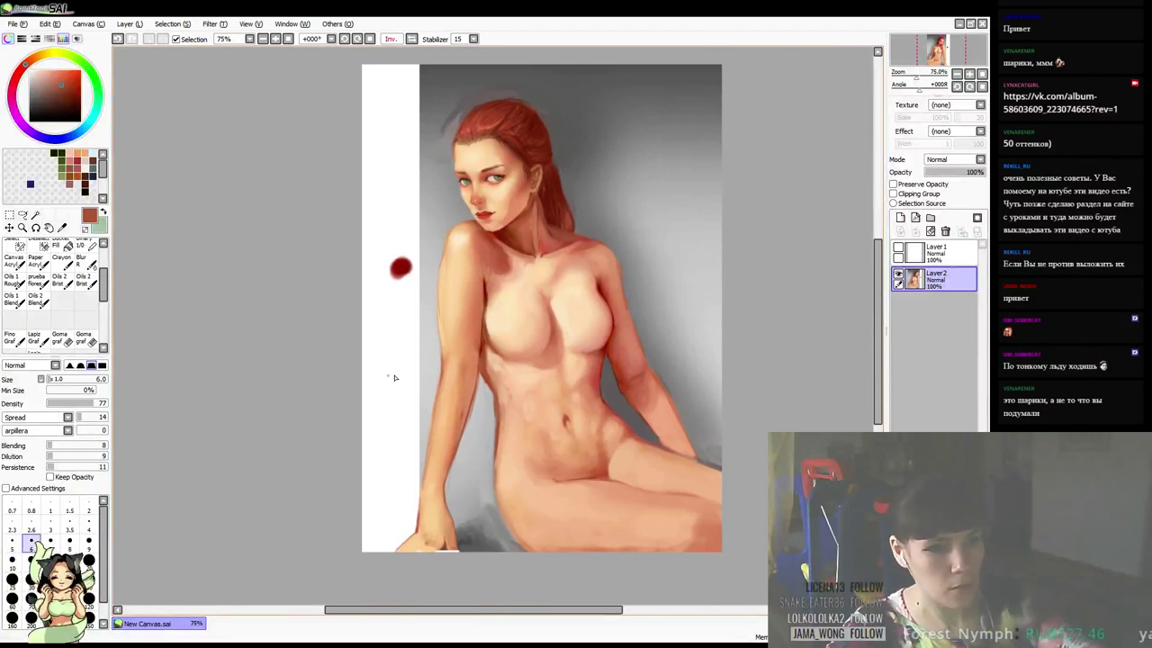
alt+click(482, 301)
key(bracketright)
key(bracketright)
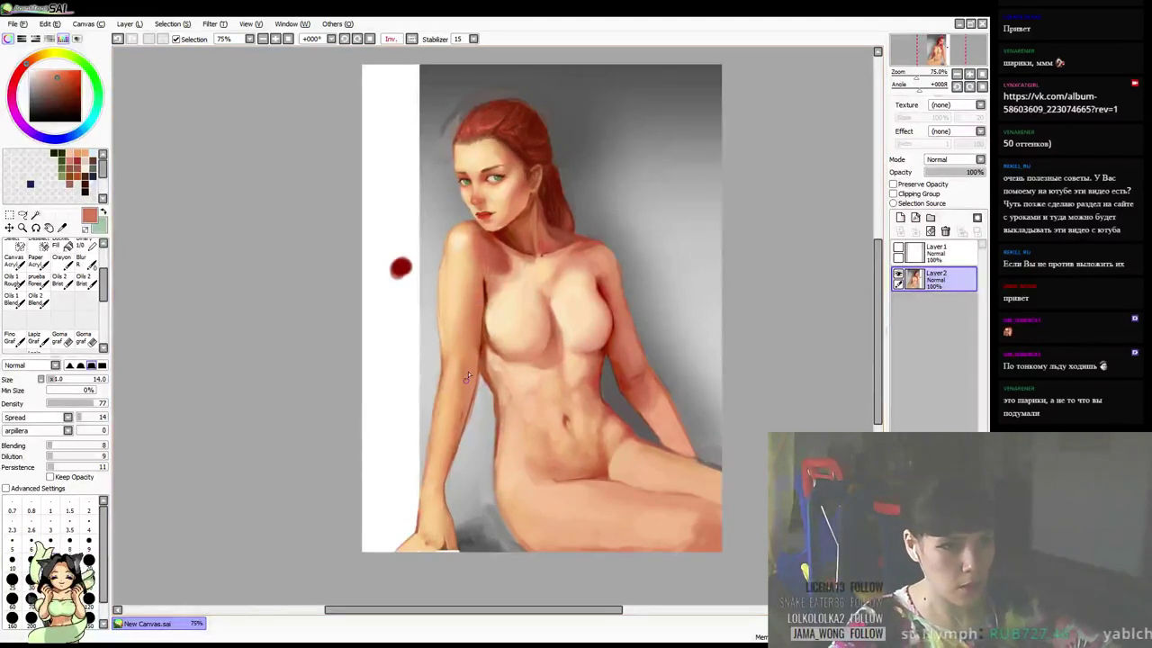
Soften the far forearm's shading with sampled reddish-brown and light salmon skin tones at brush size 25
alt+click(494, 254)
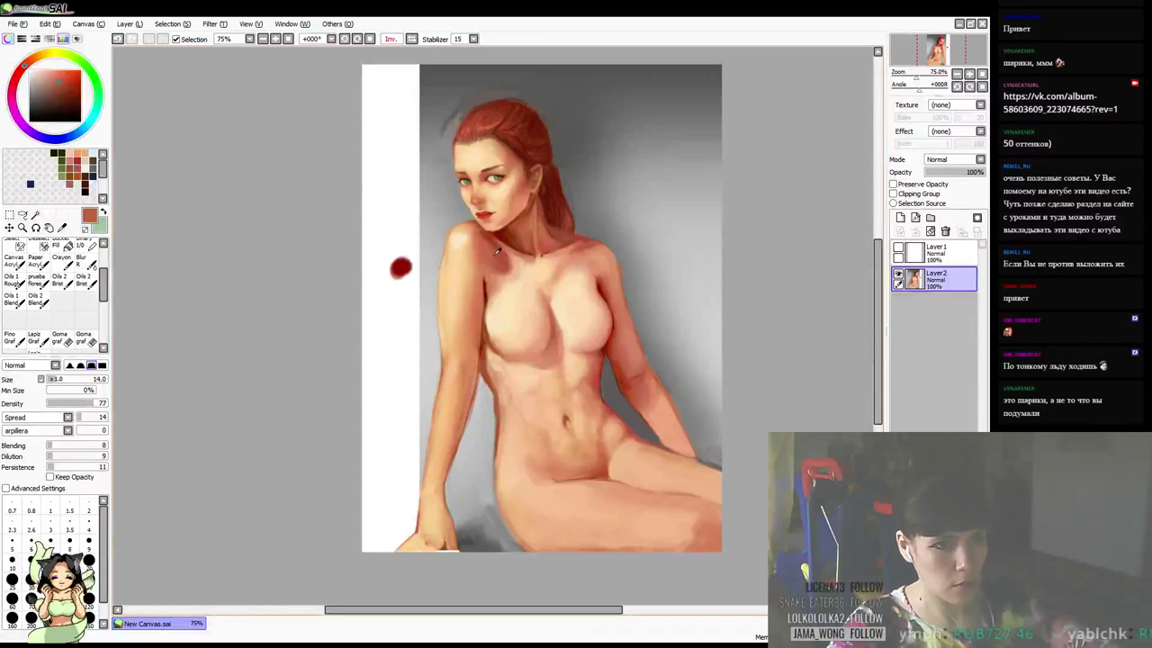
key(bracketright)
key(bracketright)
key(bracketright)
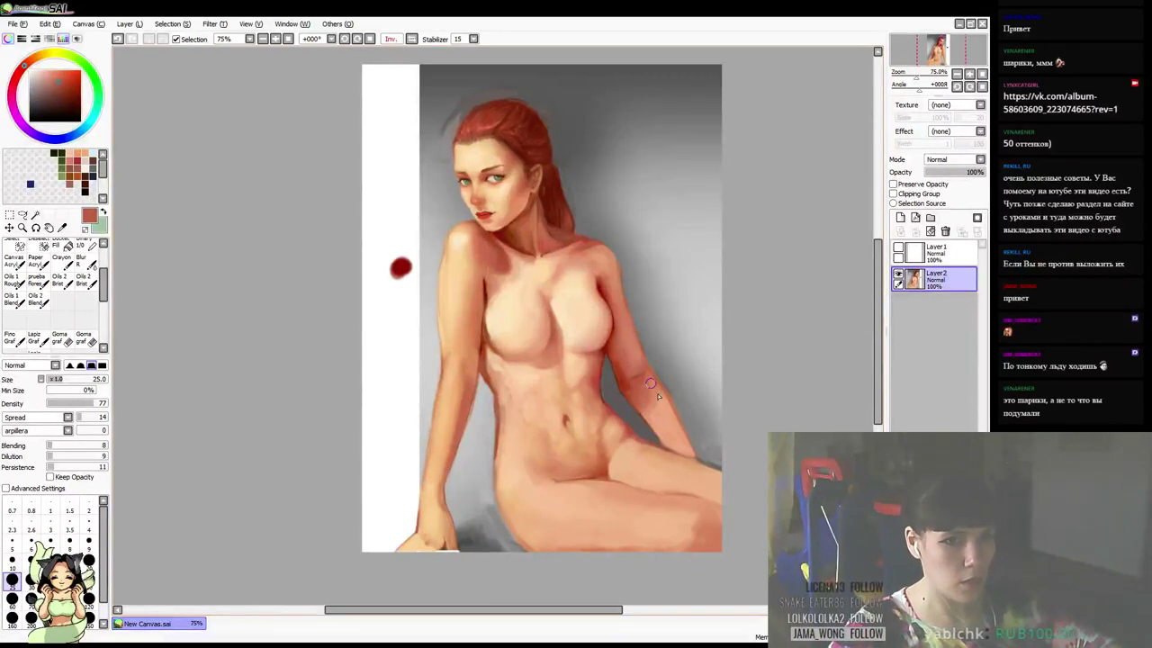
right_click(677, 432)
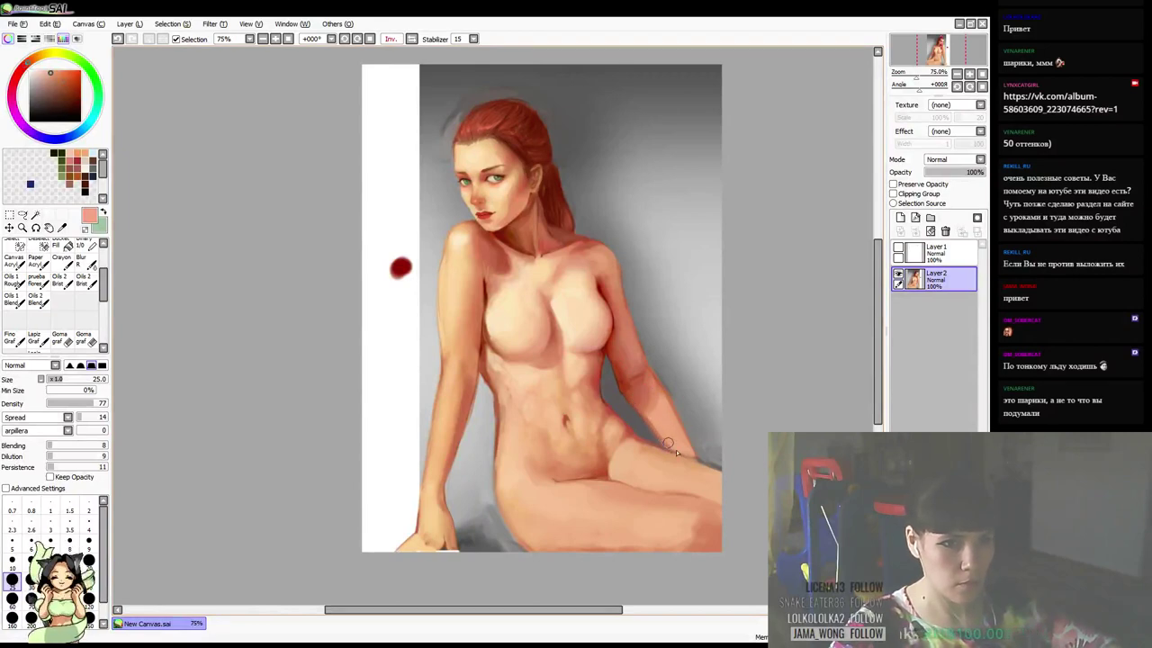
Save the painting as a JPEG file named New Canvas.jpg
drag(673, 222, 663, 259)
key(alt+Tab)
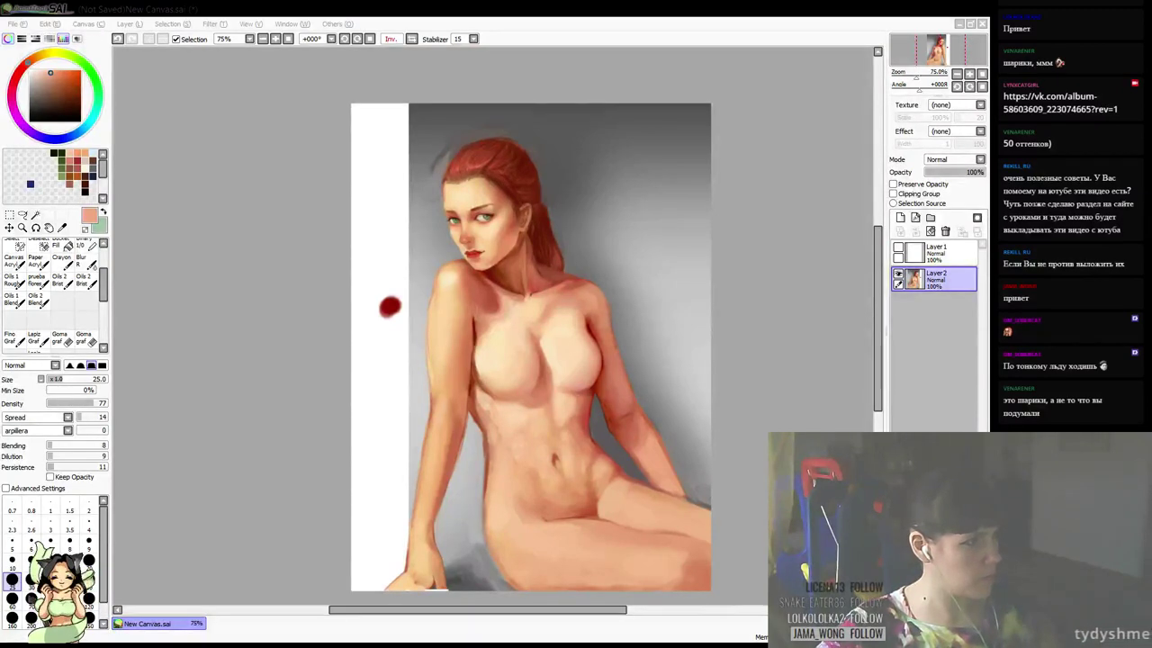
key(Return)
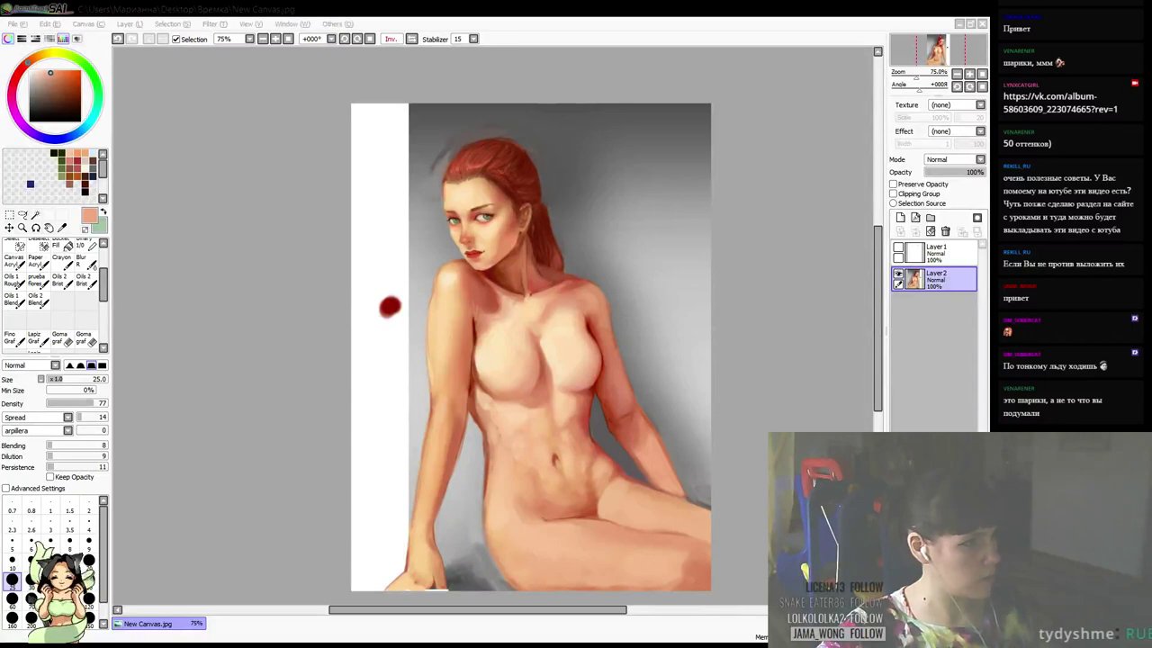
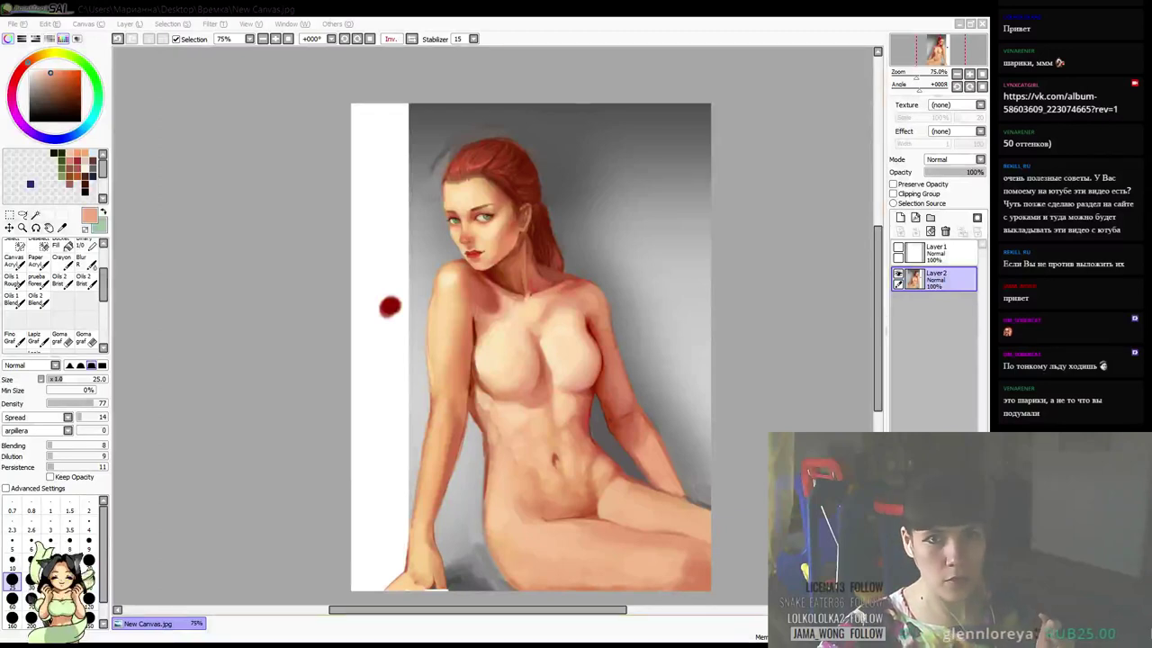
Close the saved New Canvas.jpg painting
key(ctrl+w)
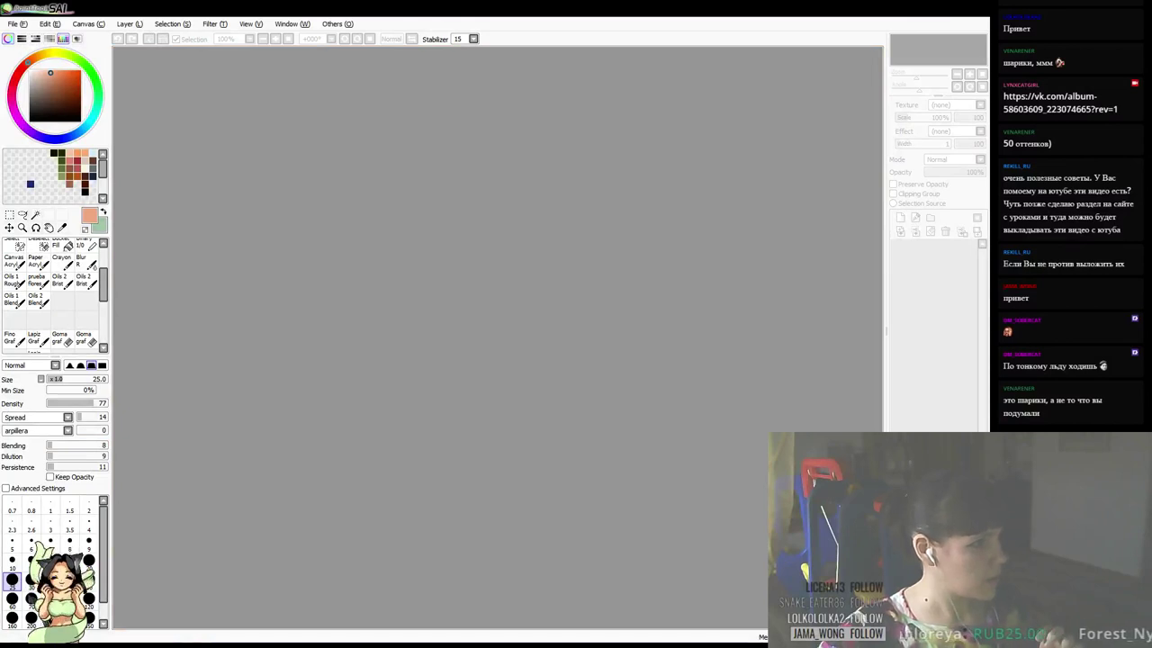
key(alt+Tab)
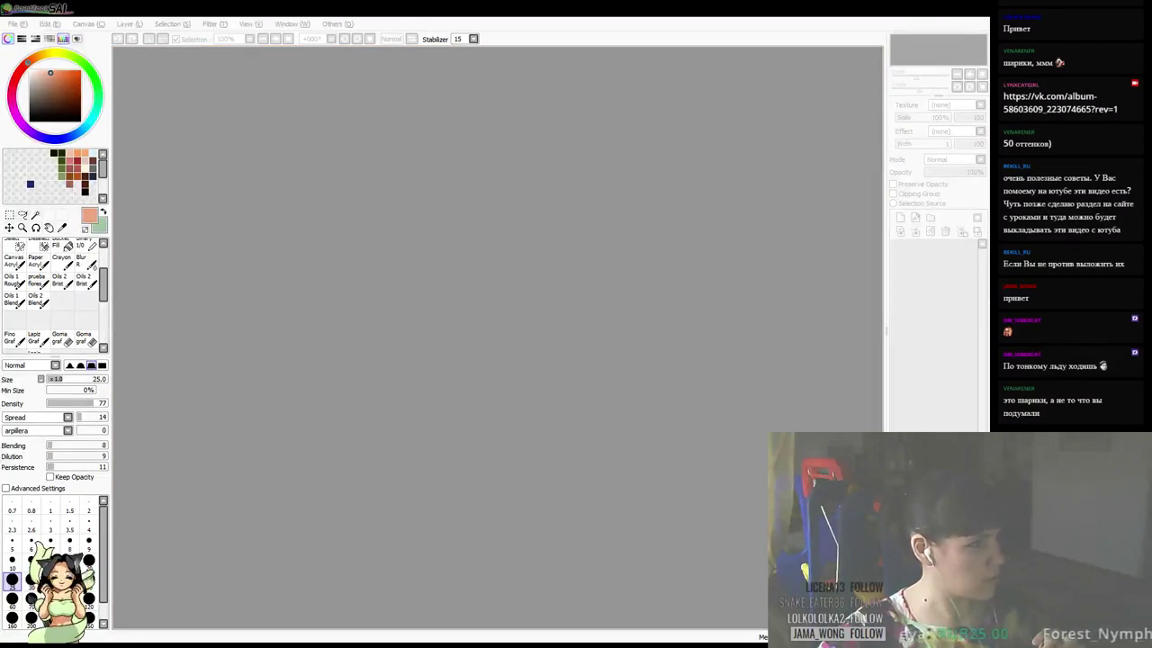
click(276, 263)
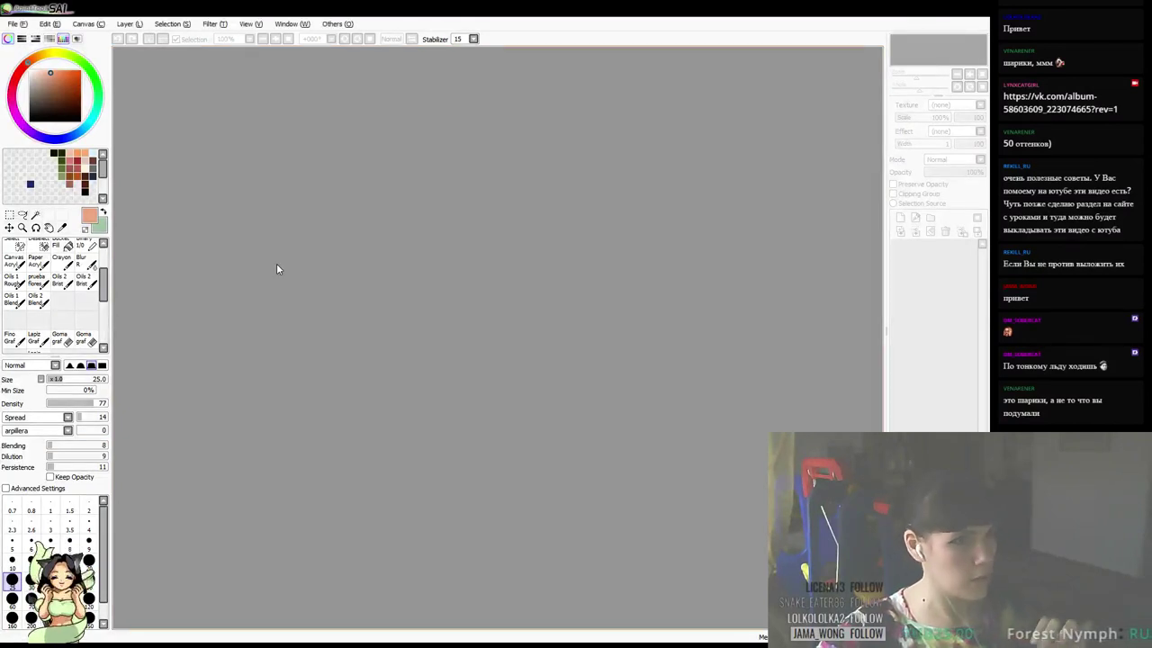
Paste the copied sketch of two cat-eared women as a new canvas, crop the canvas to the sketch, and clear the selection
key(ctrl+v)
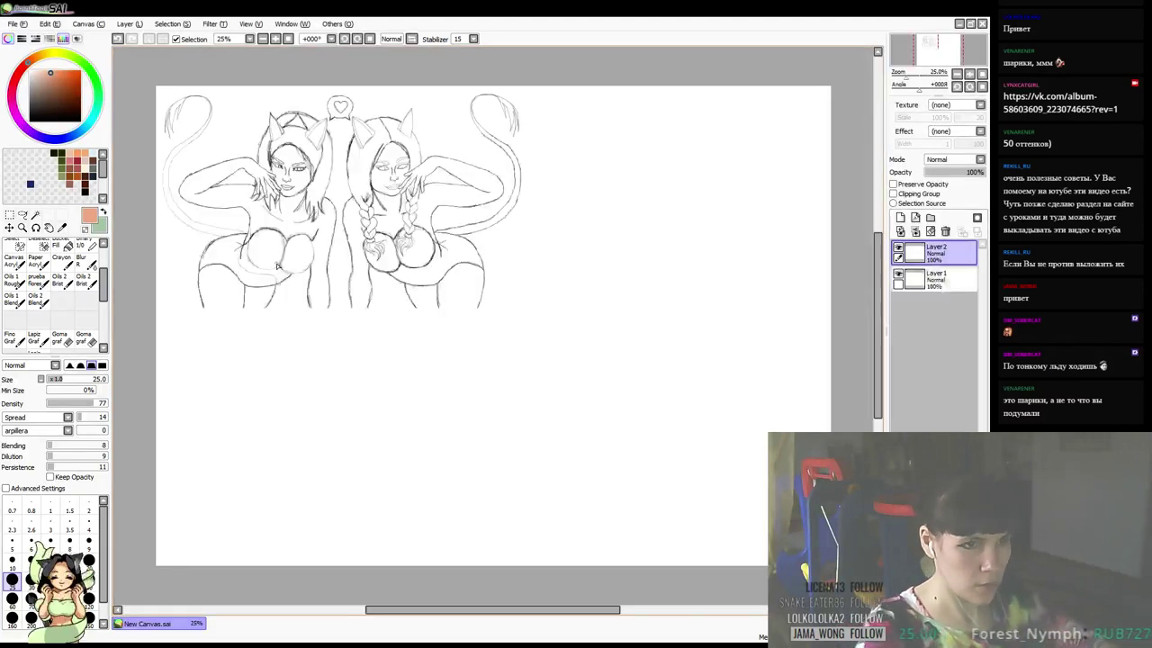
key(ctrl+t)
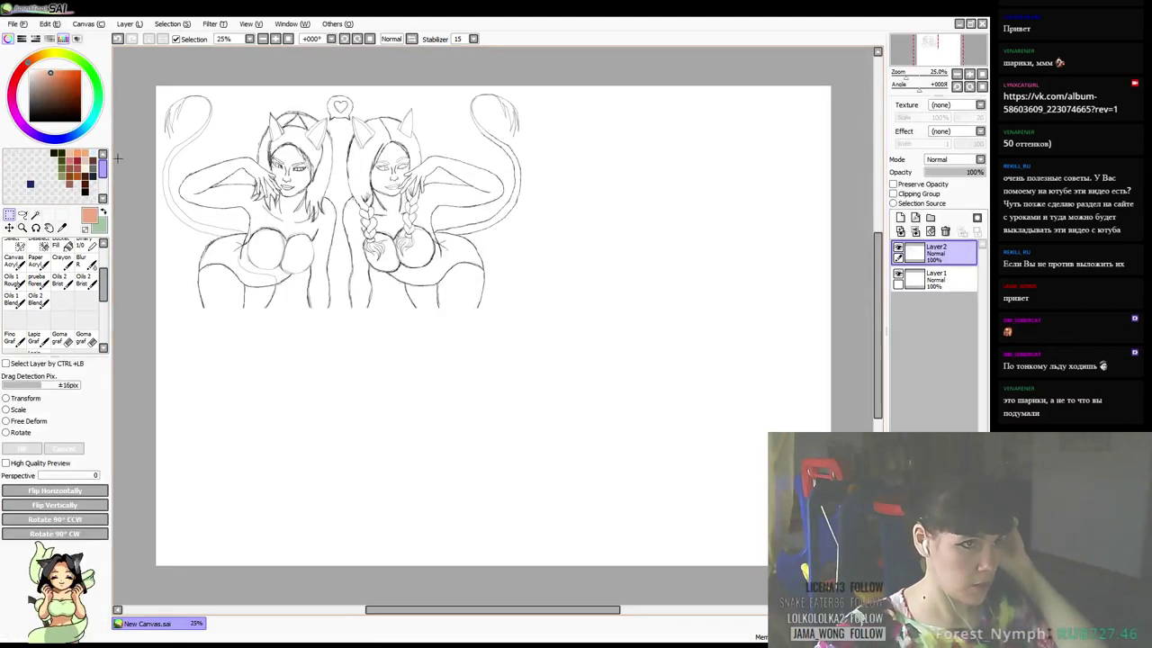
mouse_move(152, 84)
mouse_down()
mouse_move(238, 177)
mouse_move(562, 309)
mouse_move(540, 311)
mouse_up()
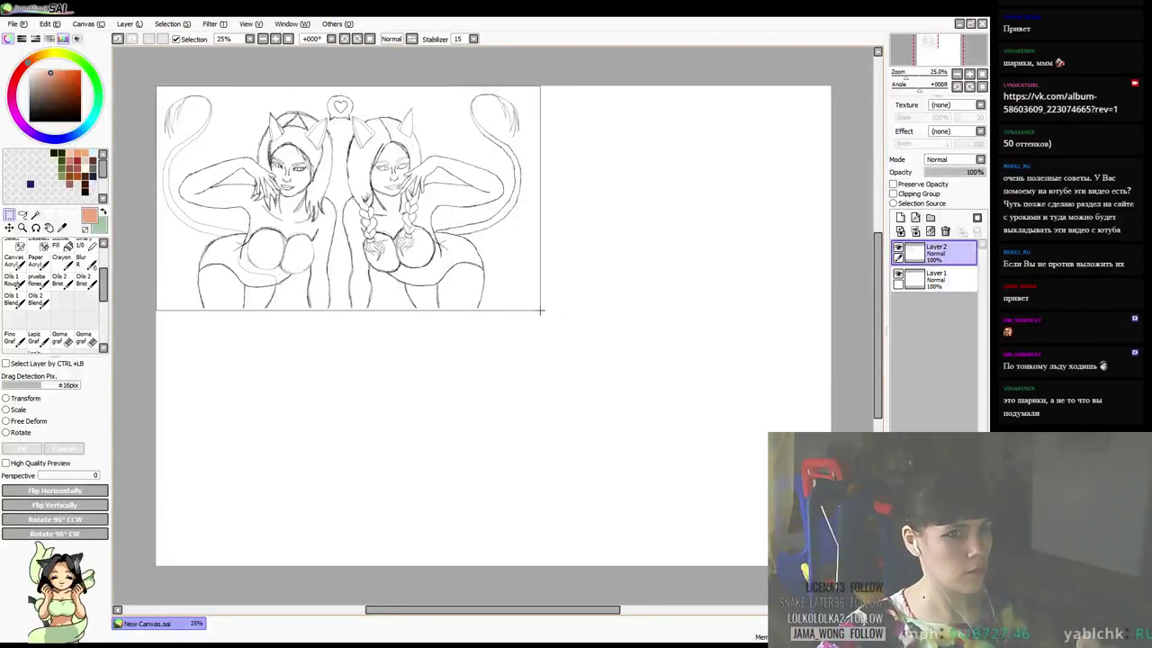
key(Return)
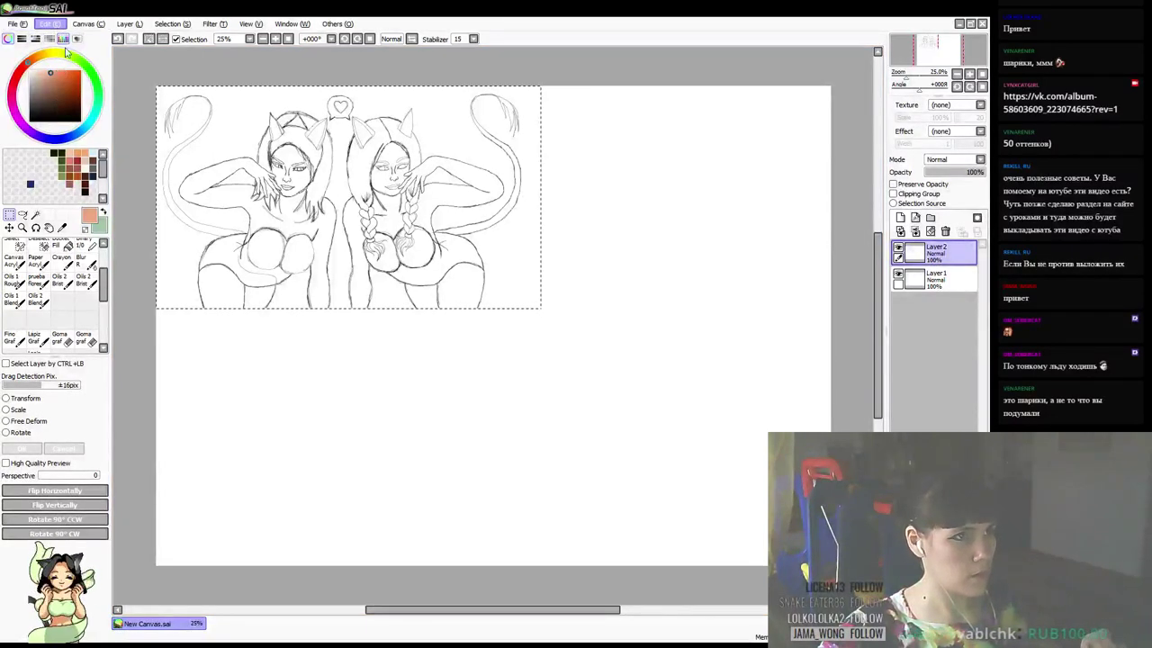
mouse_move(83, 24)
click(87, 73)
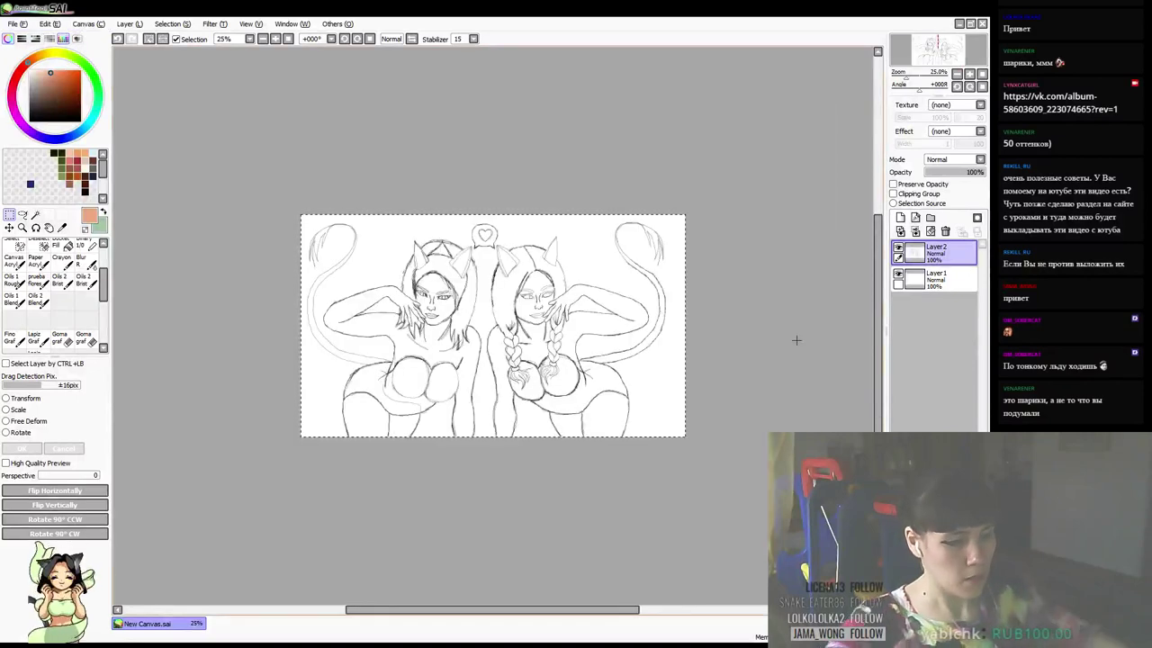
scroll(796, 340, up, 1)
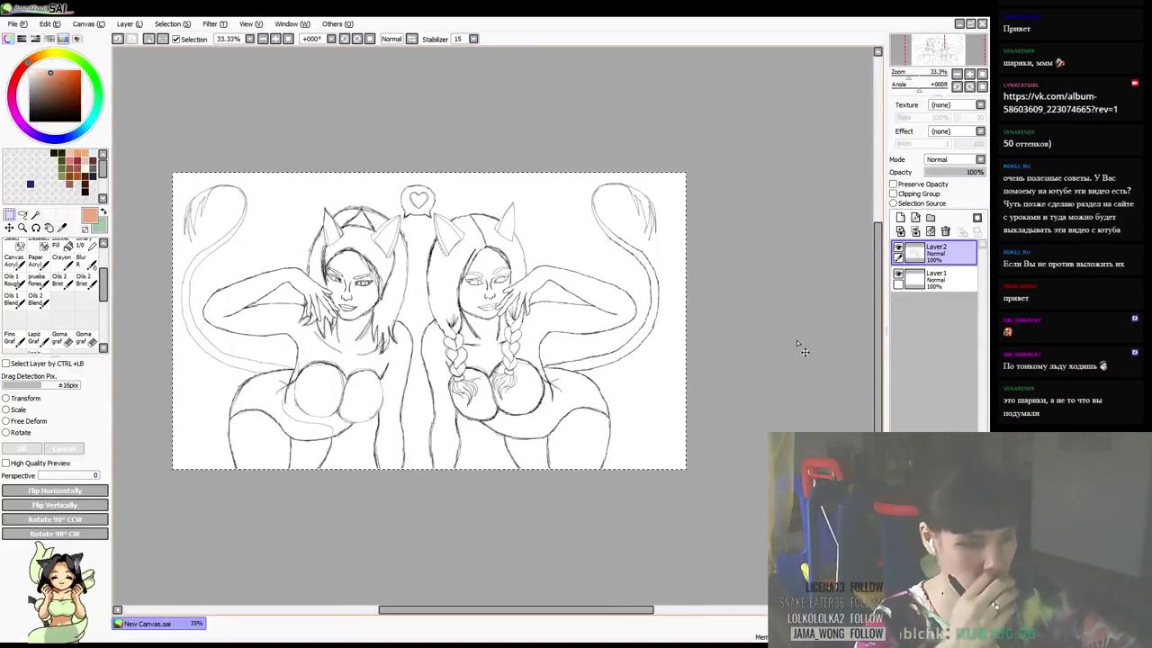
key(ctrl+d)
Move the sketch layer beneath the blank layer, set its opacity to 69%, and make the blank layer active
drag(612, 324, 659, 316)
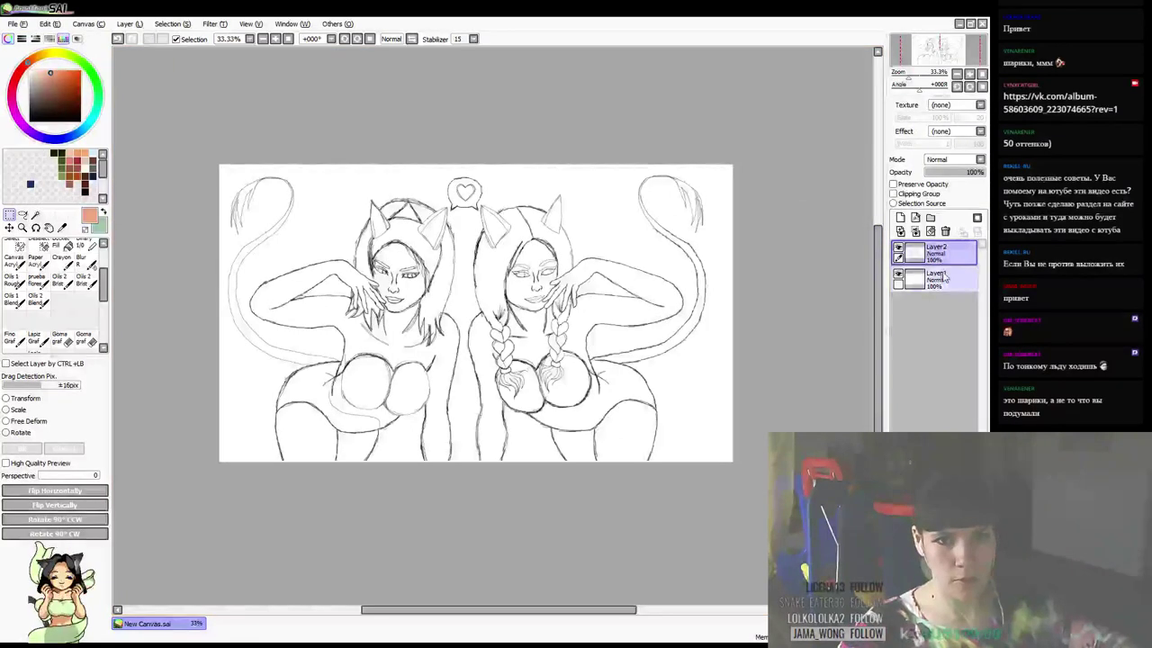
drag(953, 254, 946, 283)
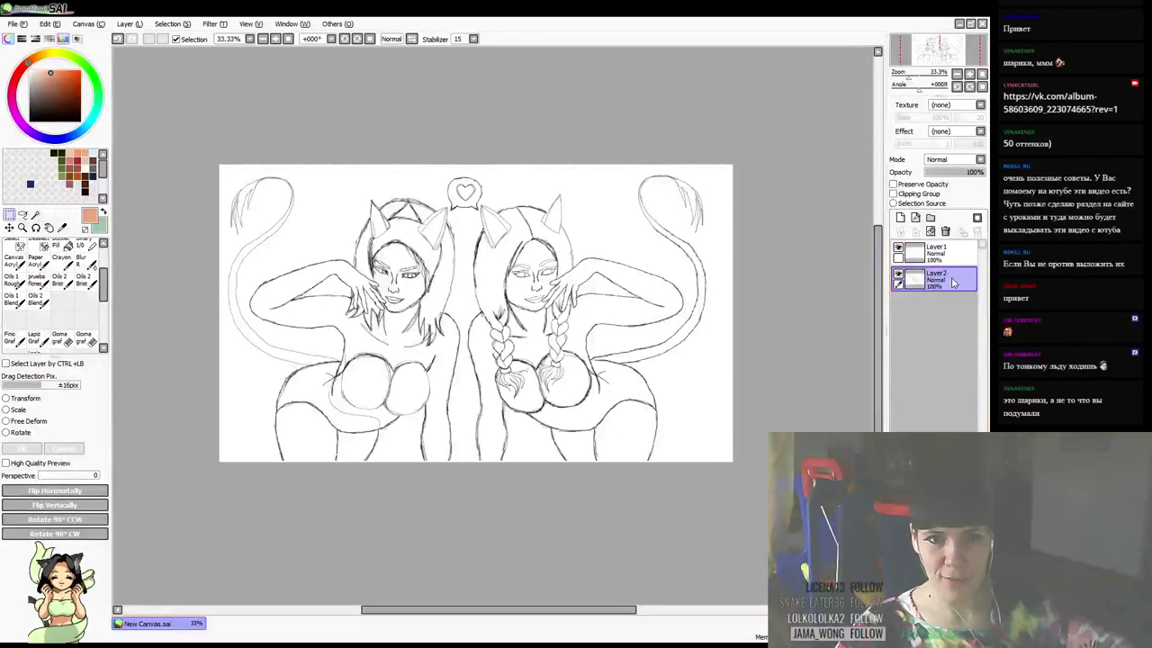
drag(978, 172, 968, 178)
click(936, 254)
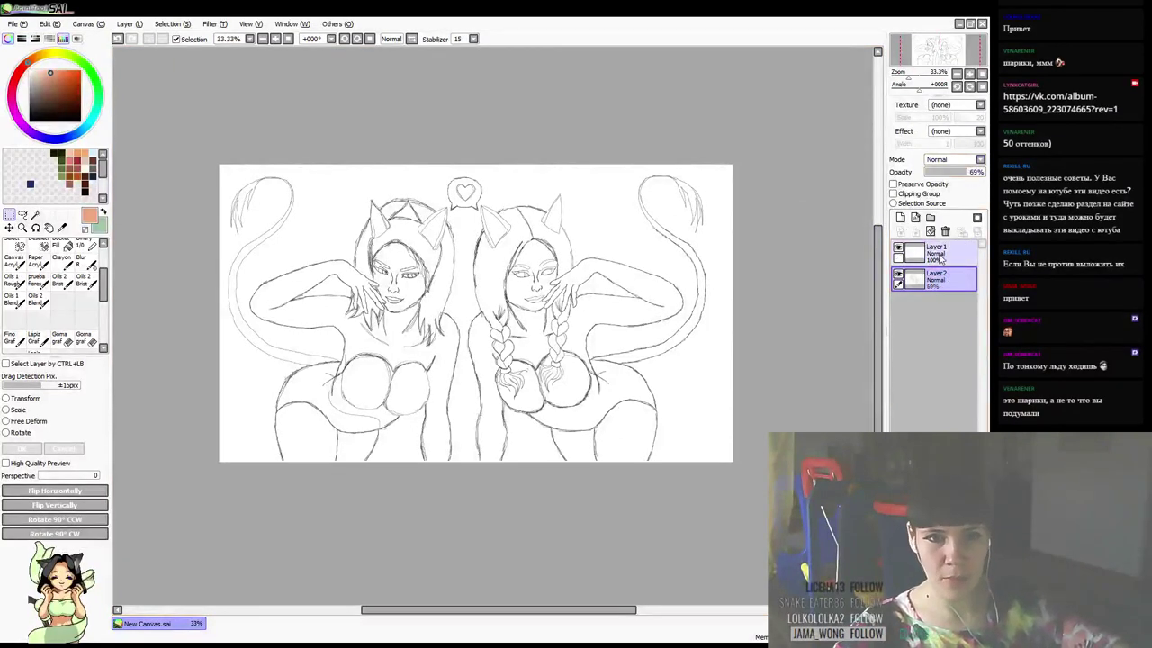
Set the painting brush to size 9 with a dark red colour
drag(675, 367, 683, 368)
key(b)
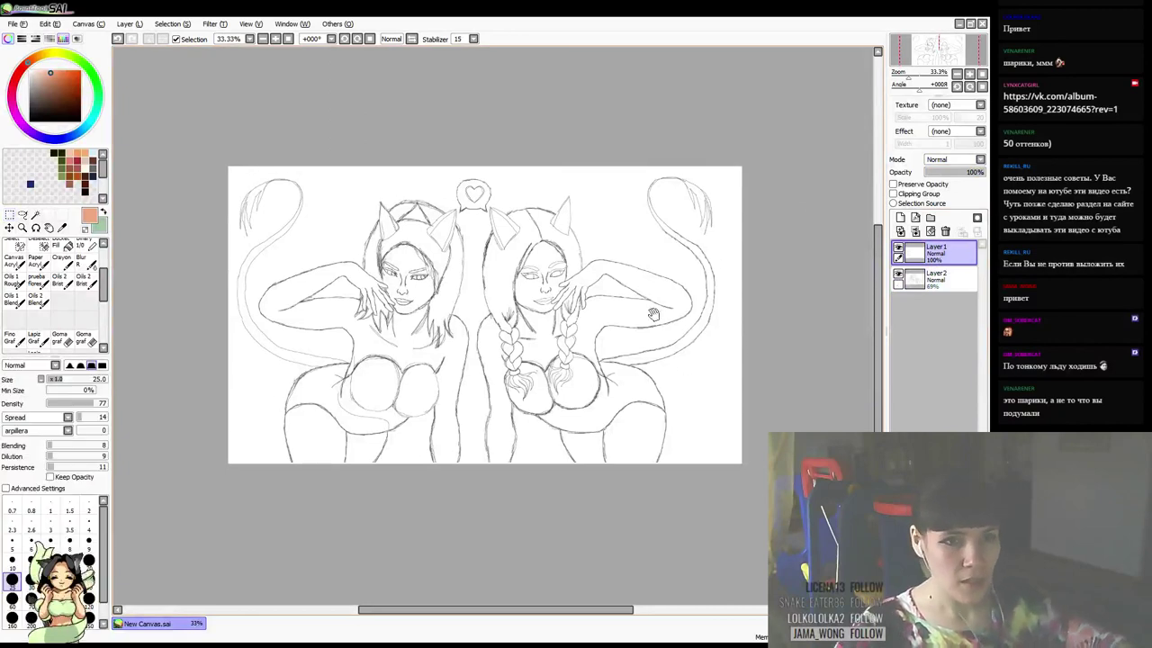
drag(636, 325, 679, 336)
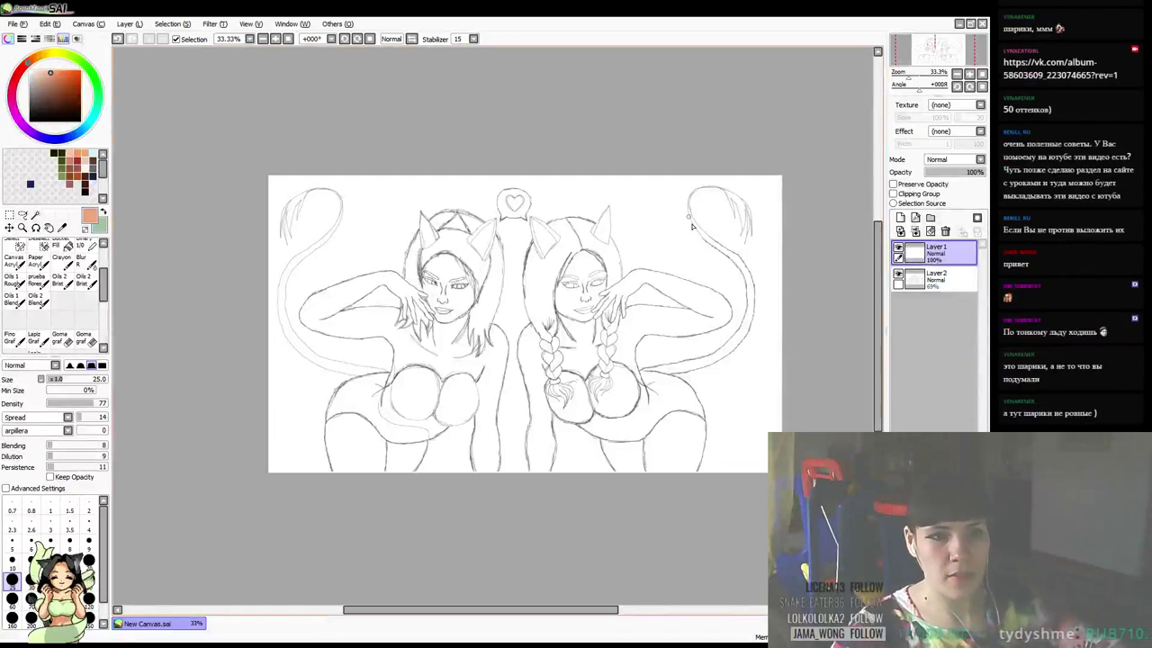
drag(652, 315, 670, 301)
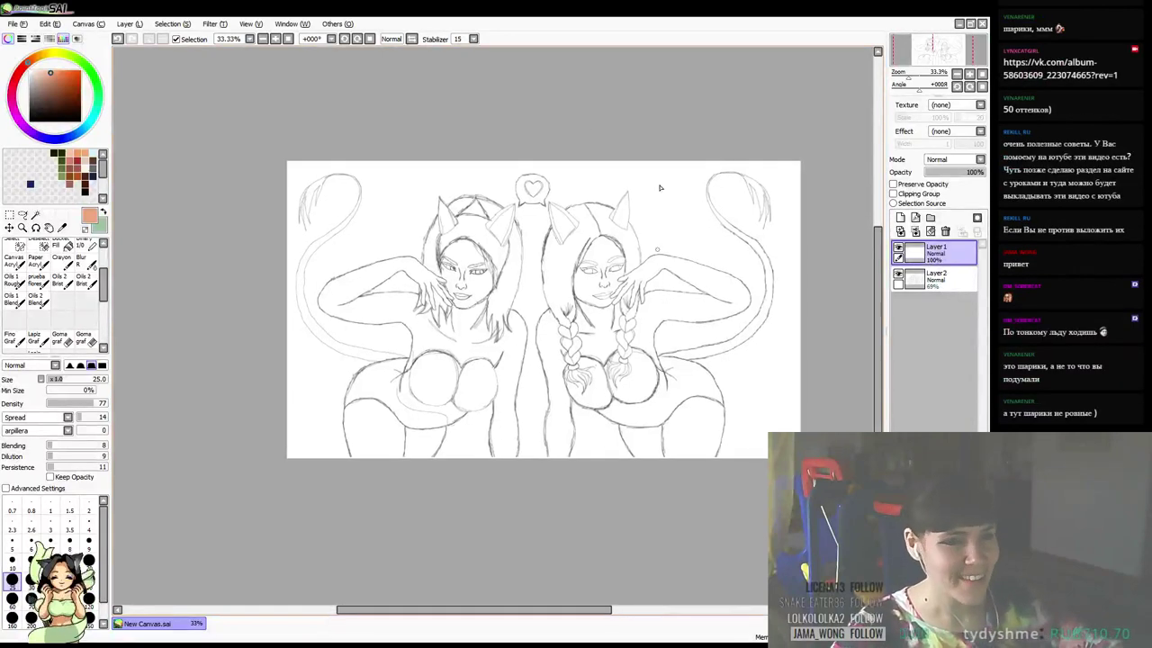
mouse_move(609, 262)
mouse_down()
mouse_move(636, 288)
mouse_move(602, 263)
mouse_up()
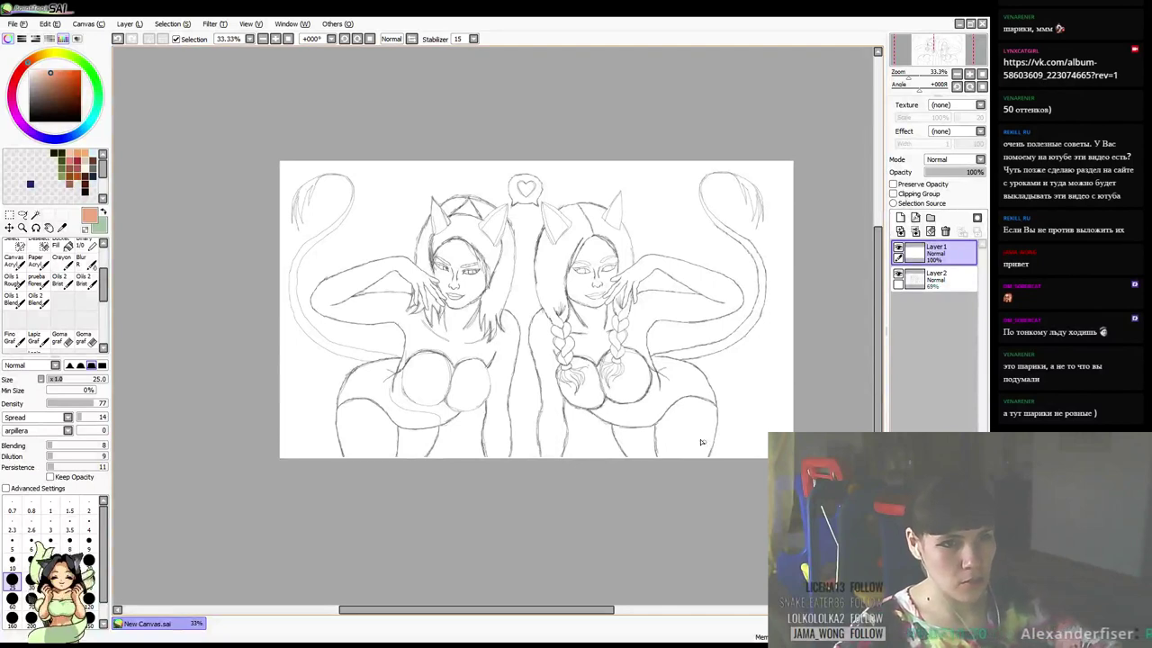
scroll(550, 280, up, 1)
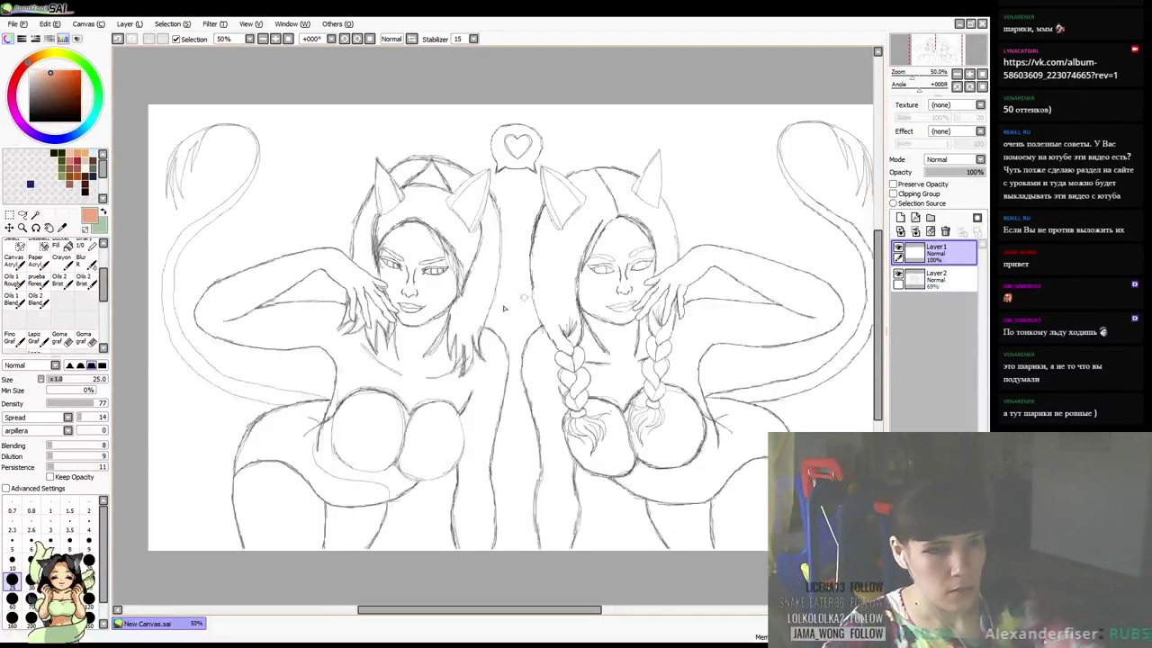
key(bracketleft)
key(bracketleft)
key(bracketleft)
key(bracketleft)
key(bracketleft)
key(bracketleft)
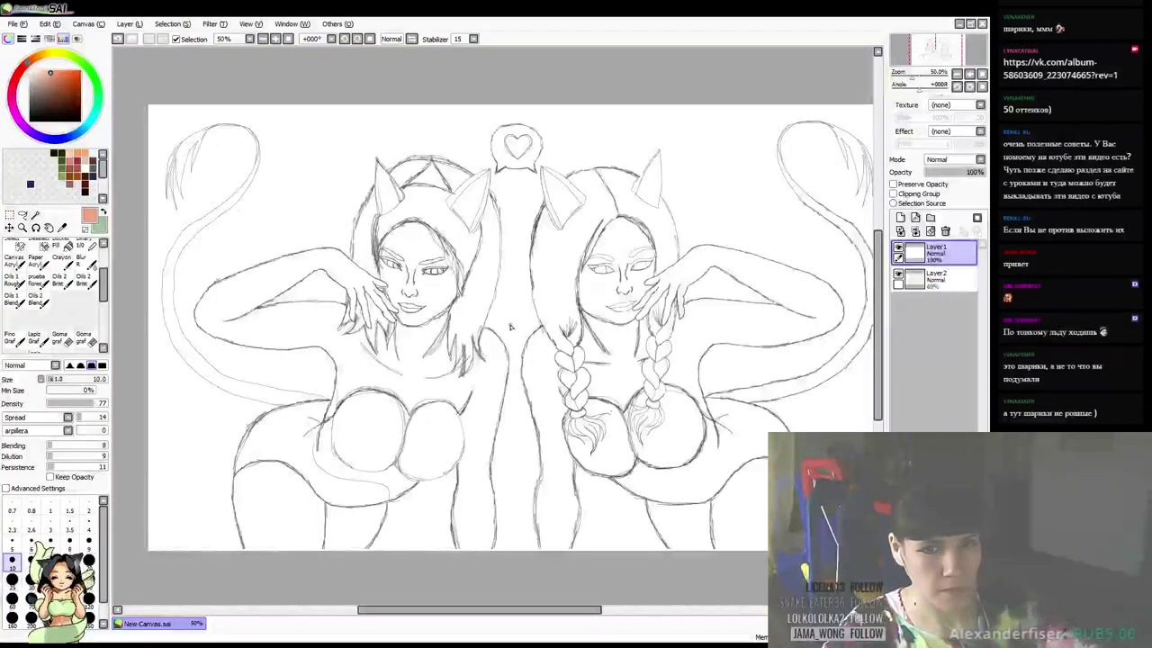
click(19, 73)
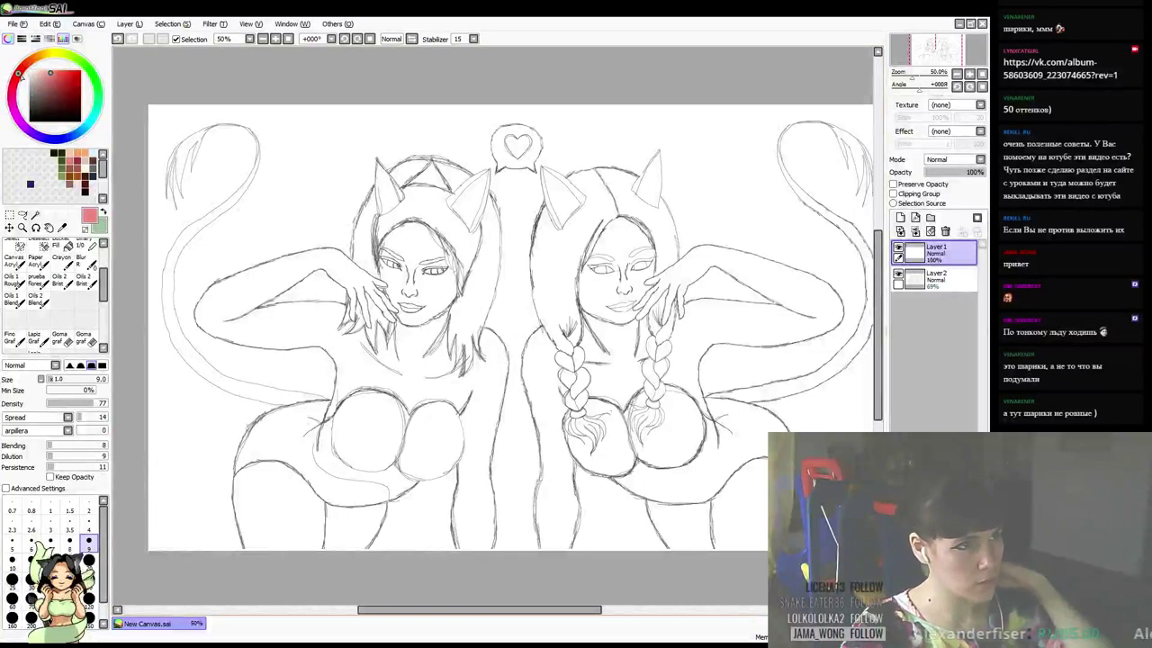
click(80, 88)
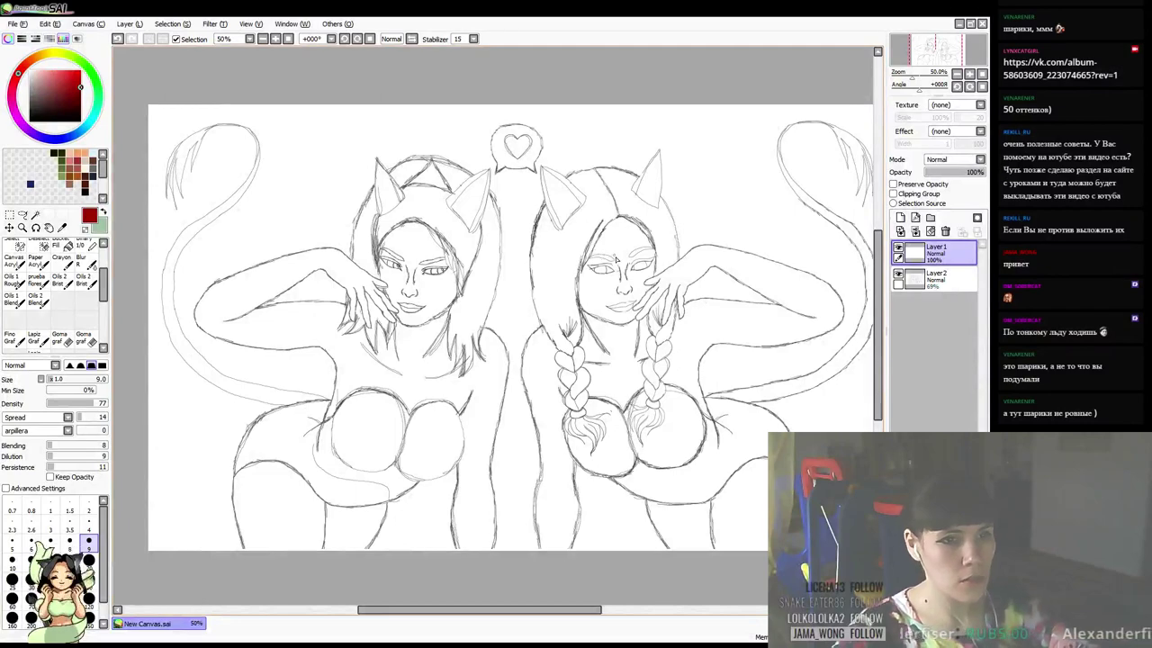
Reduce the brush size to 7, lower the sketch layer's opacity to 48%, and reactivate the layer above it
mouse_move(642, 269)
mouse_down()
mouse_move(613, 263)
mouse_move(613, 250)
mouse_up()
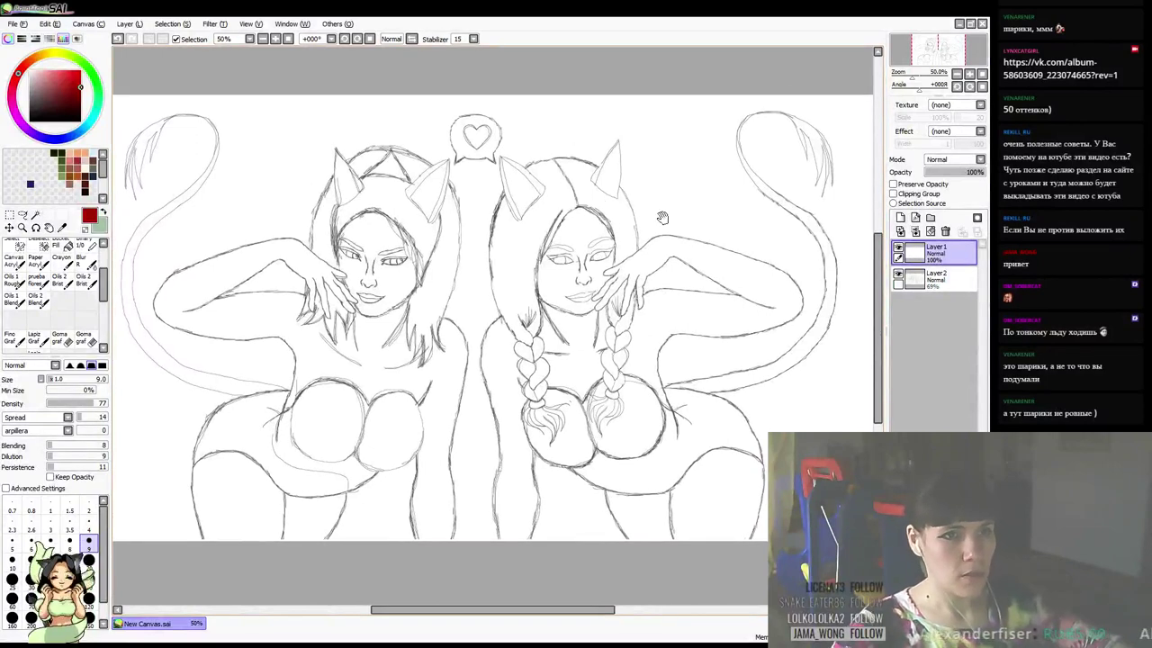
drag(662, 219, 663, 223)
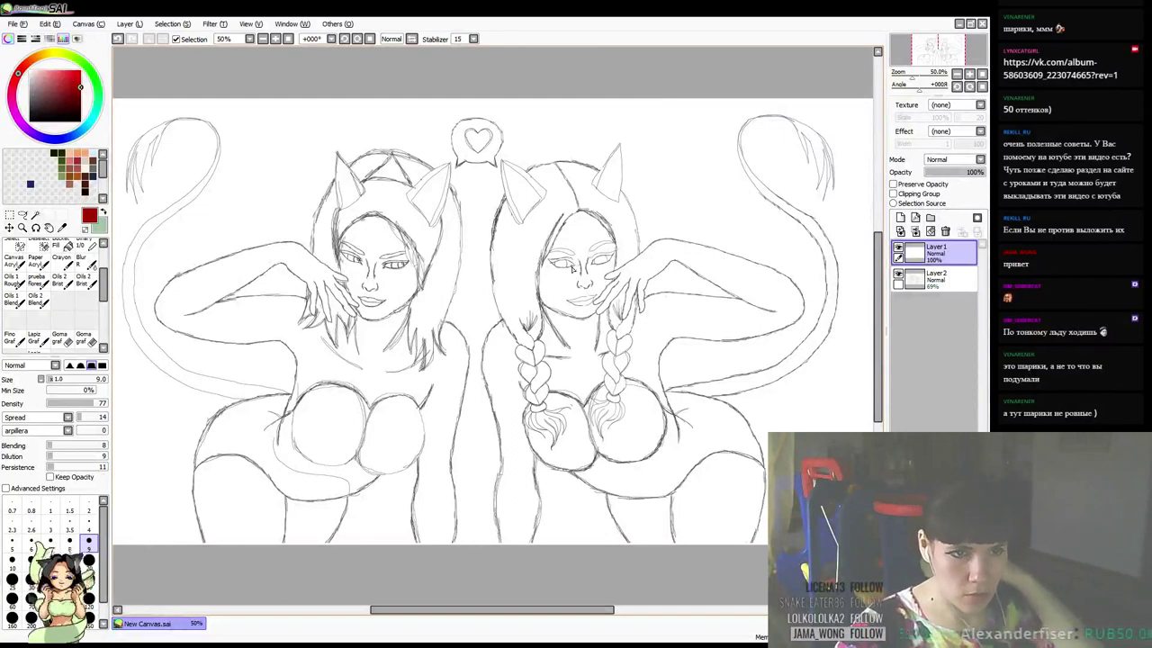
scroll(572, 268, up, 1)
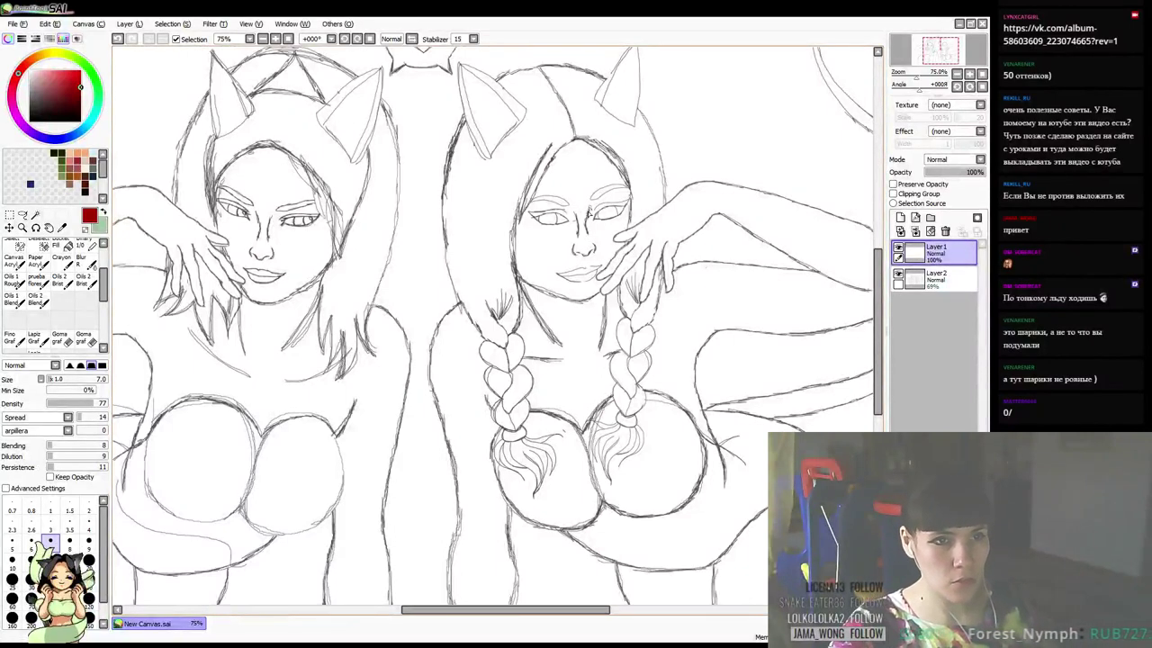
click(935, 277)
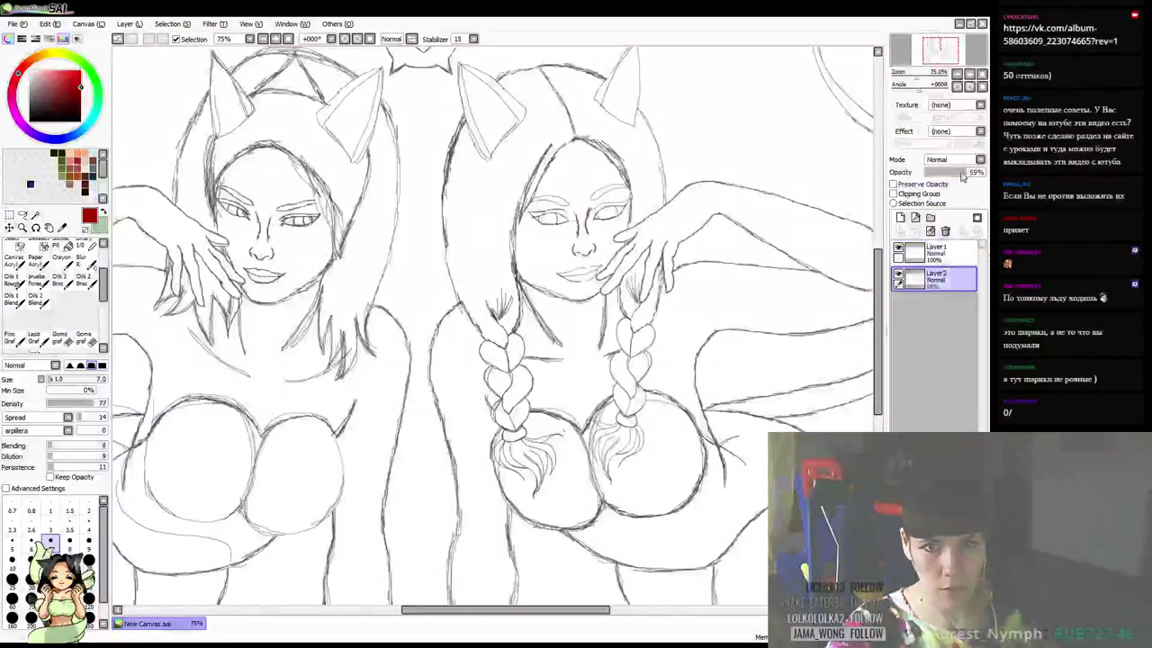
click(936, 252)
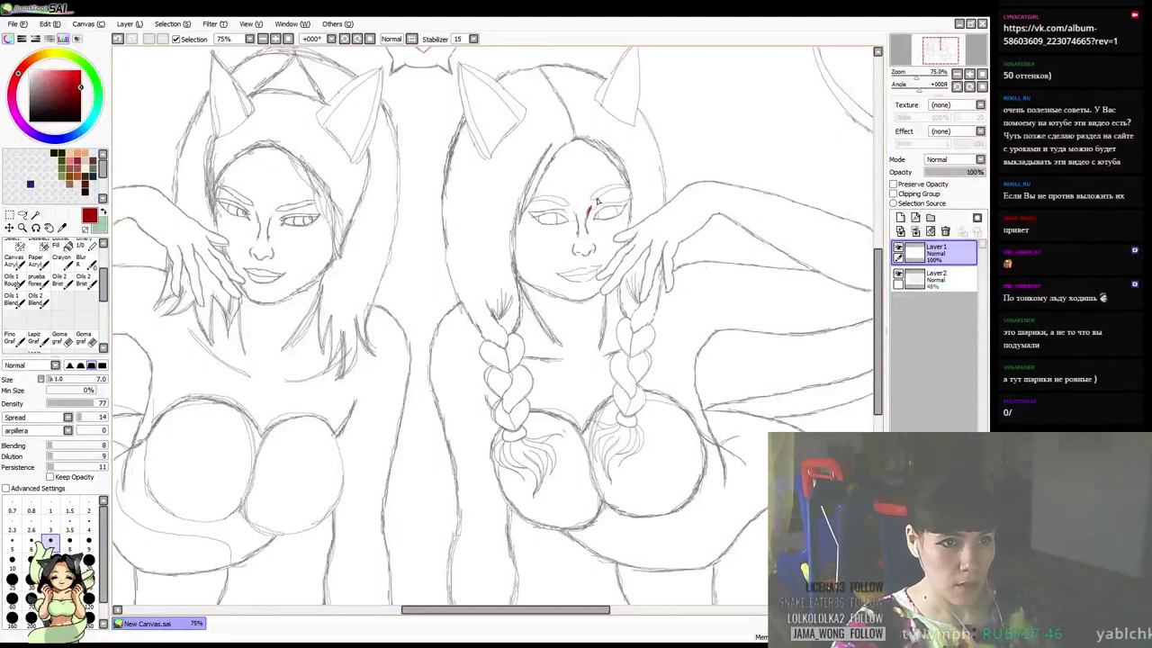
Draw the braided woman's eyebrows, nose bridge and nose tip in dark red over the sketch at brush size 7
mouse_move(595, 199)
mouse_down()
mouse_move(624, 187)
mouse_move(594, 200)
mouse_up()
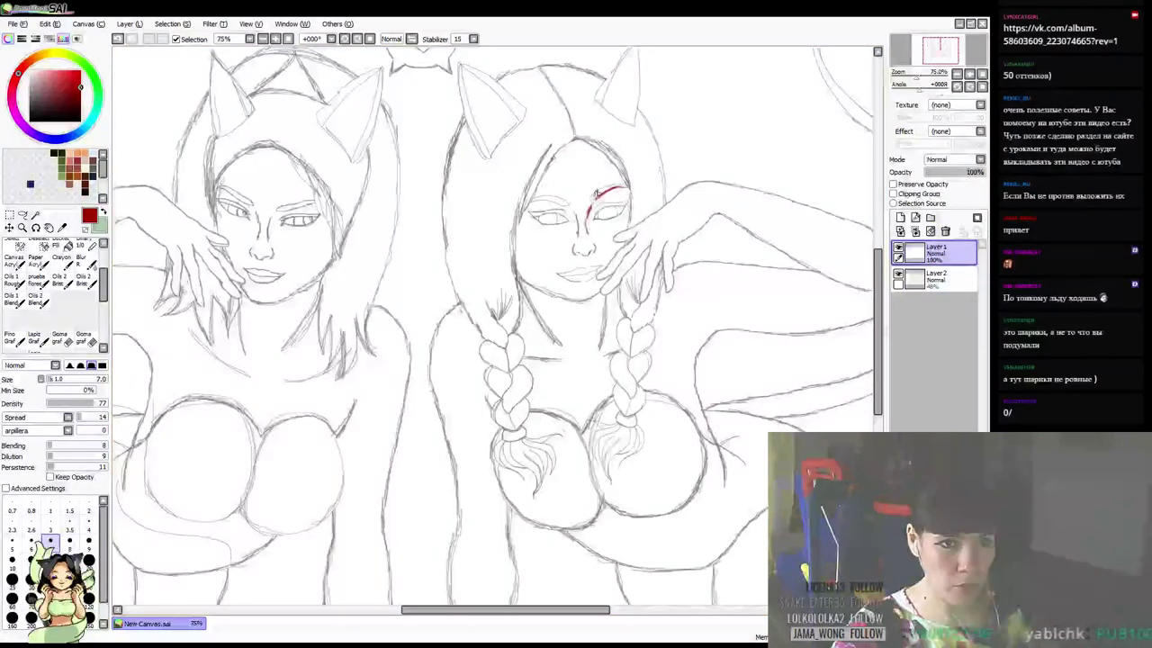
drag(595, 198, 631, 190)
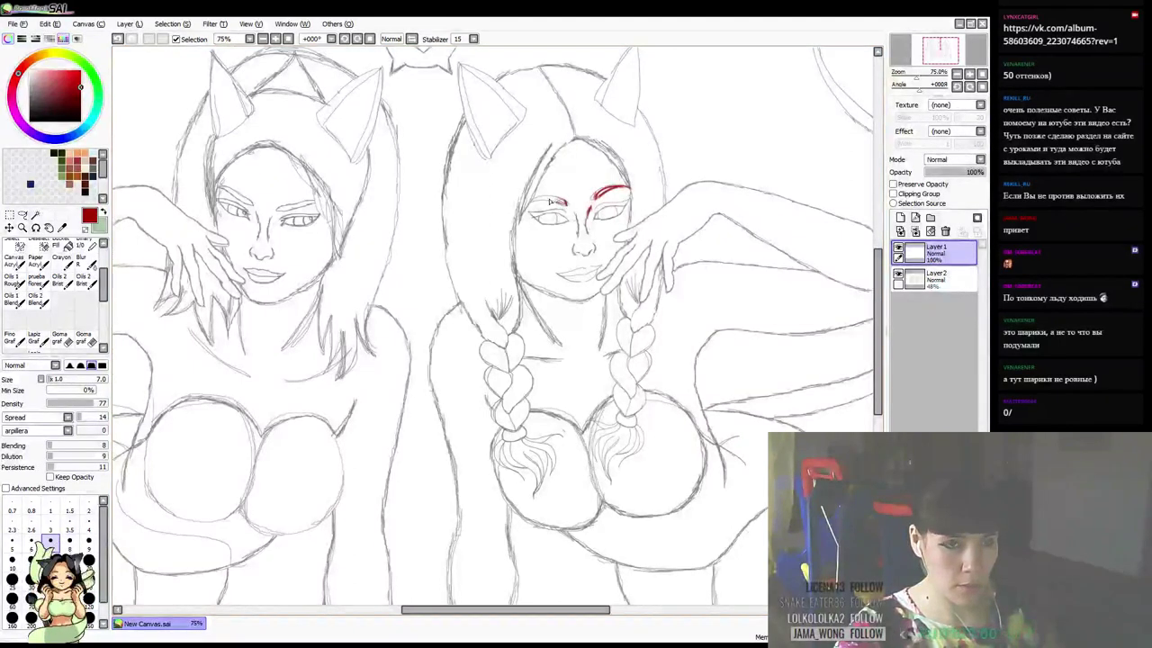
drag(565, 202, 533, 201)
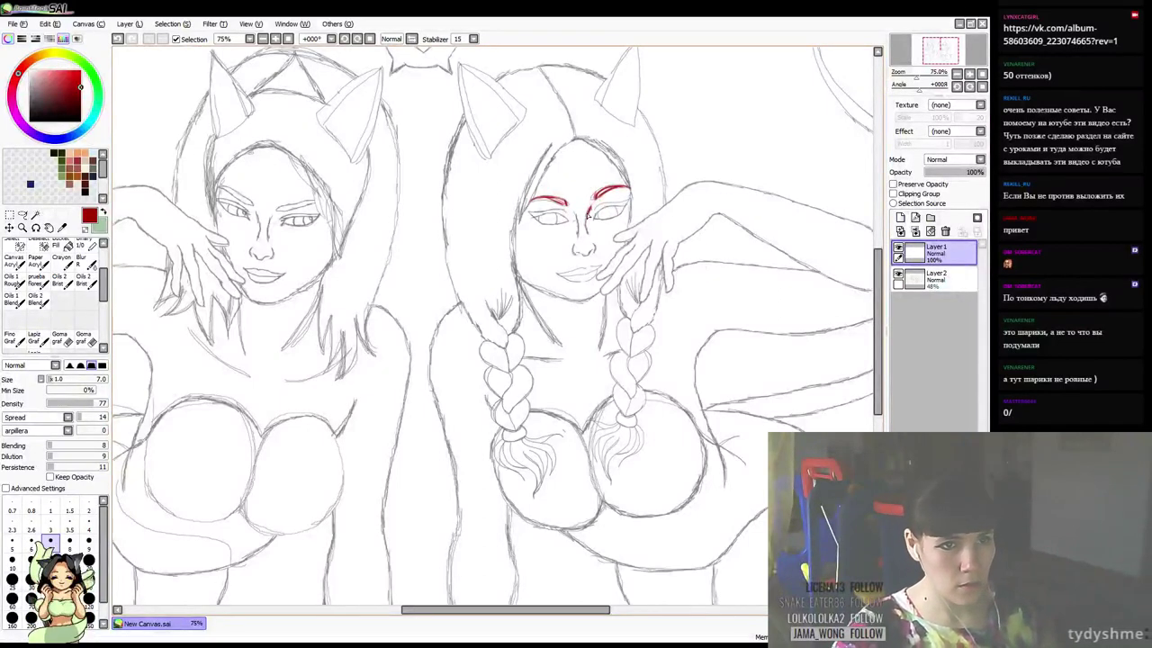
drag(589, 225, 585, 207)
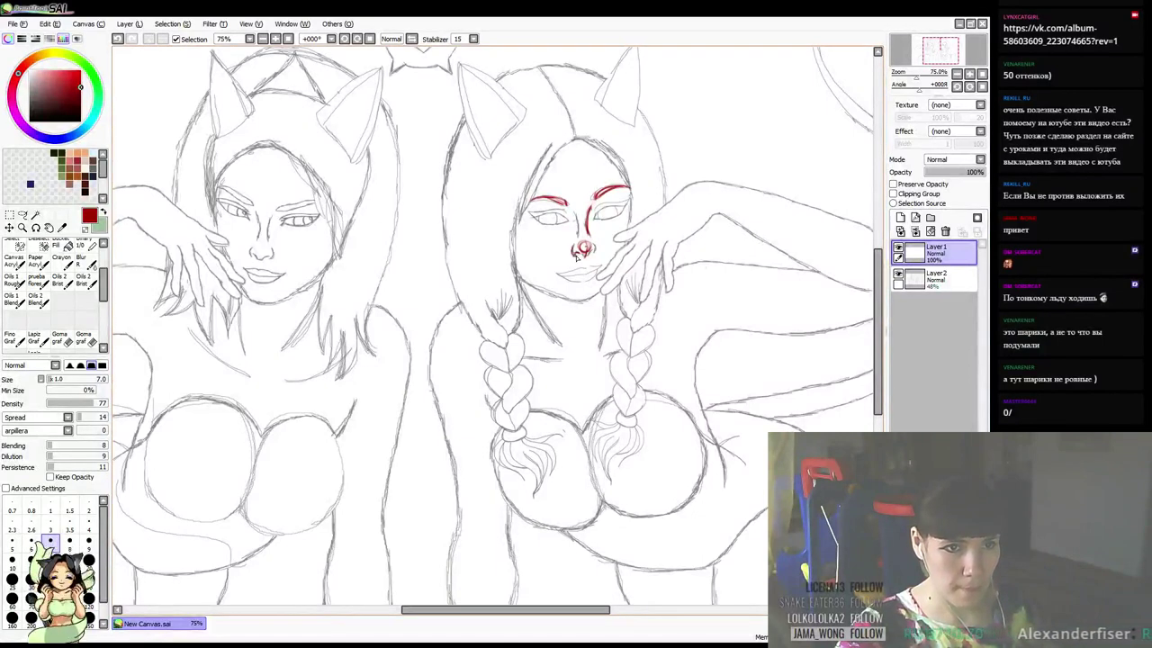
drag(575, 254, 584, 249)
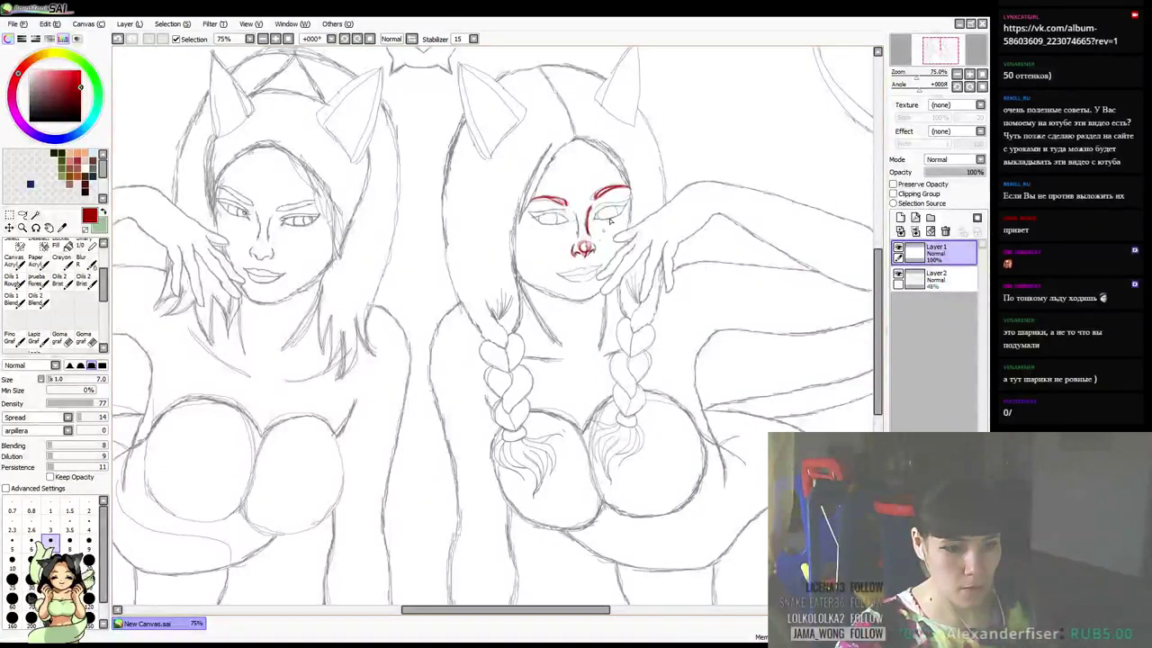
Mirror the view and refine the braided woman's nose lines, alternating a size 12 eraser with the dark red brush at size 3.5
scroll(610, 220, up, 1)
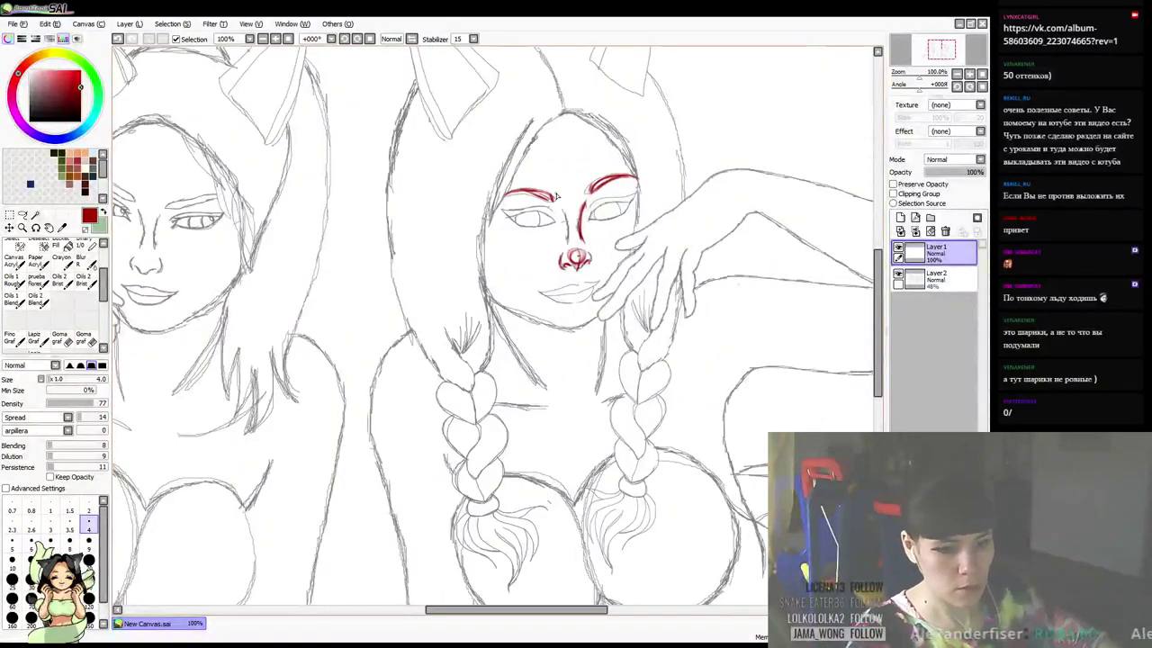
scroll(556, 195, down, 2)
scroll(556, 195, up, 1)
scroll(631, 112, up, 1)
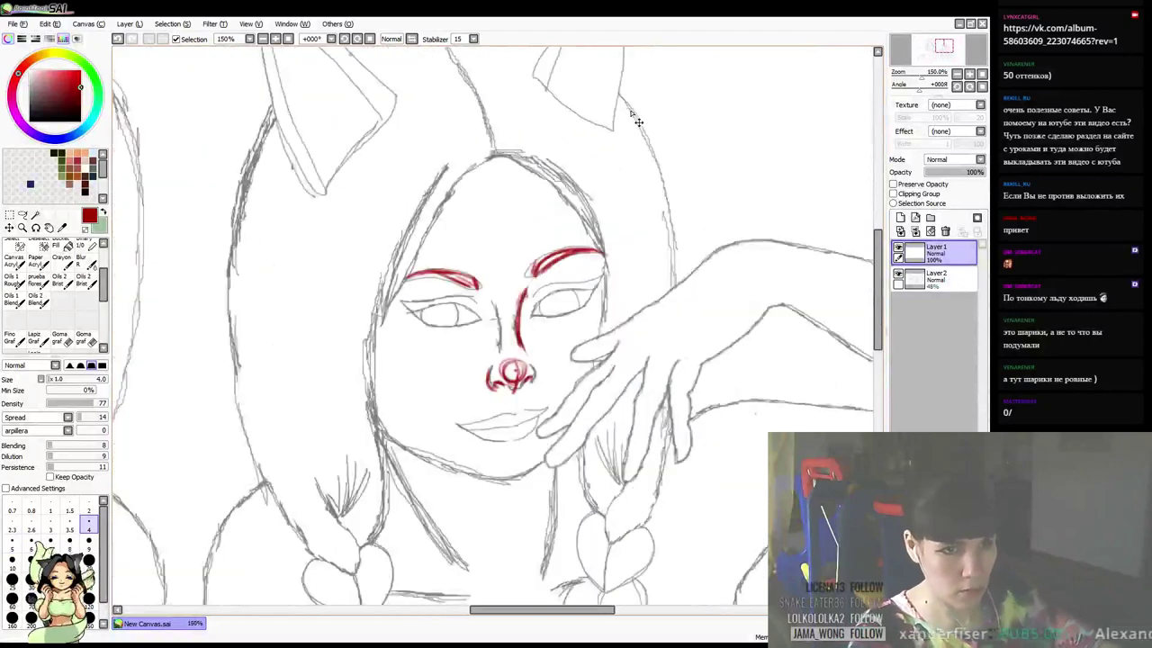
scroll(611, 242, up, 1)
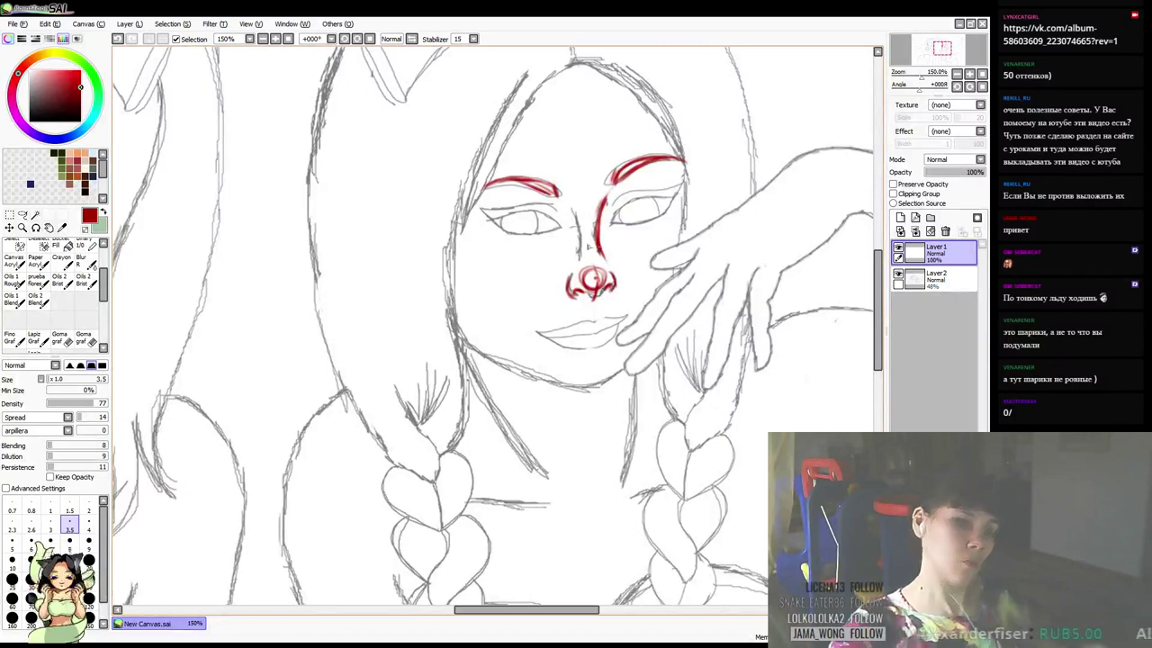
key(h)
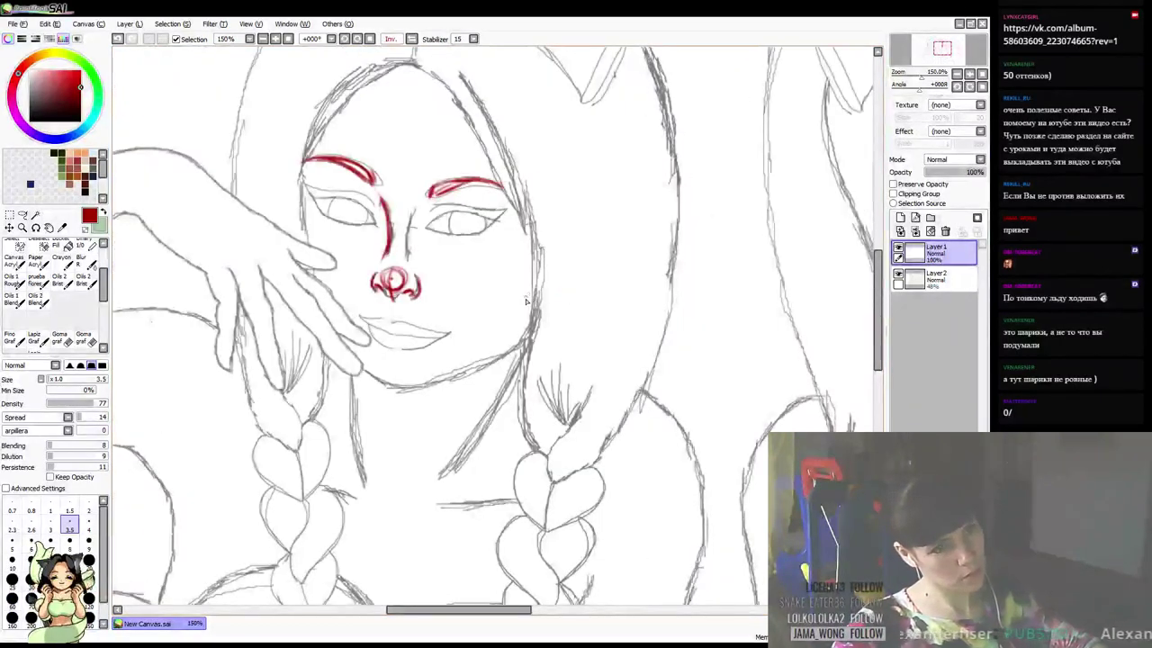
key(e)
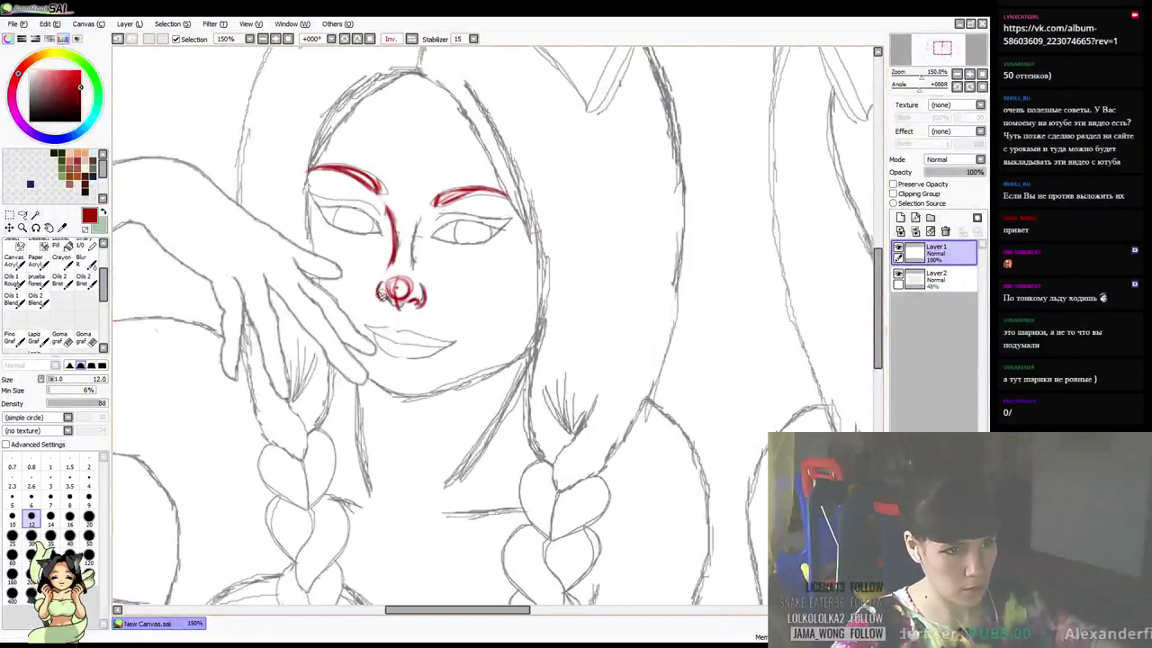
key(b)
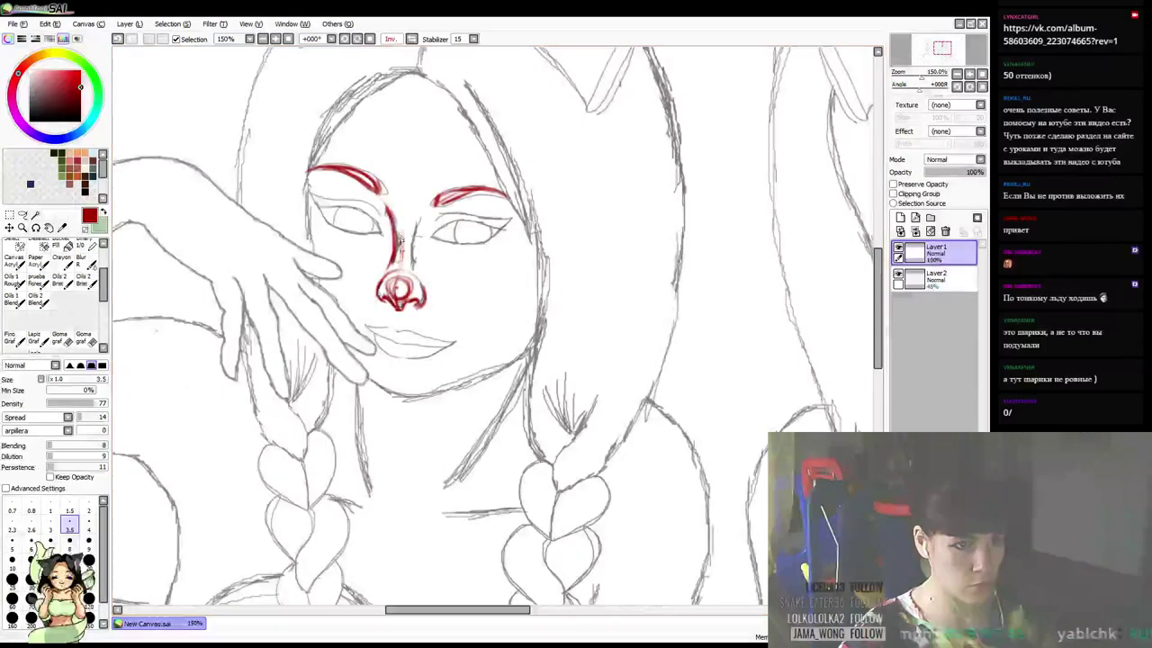
key(e)
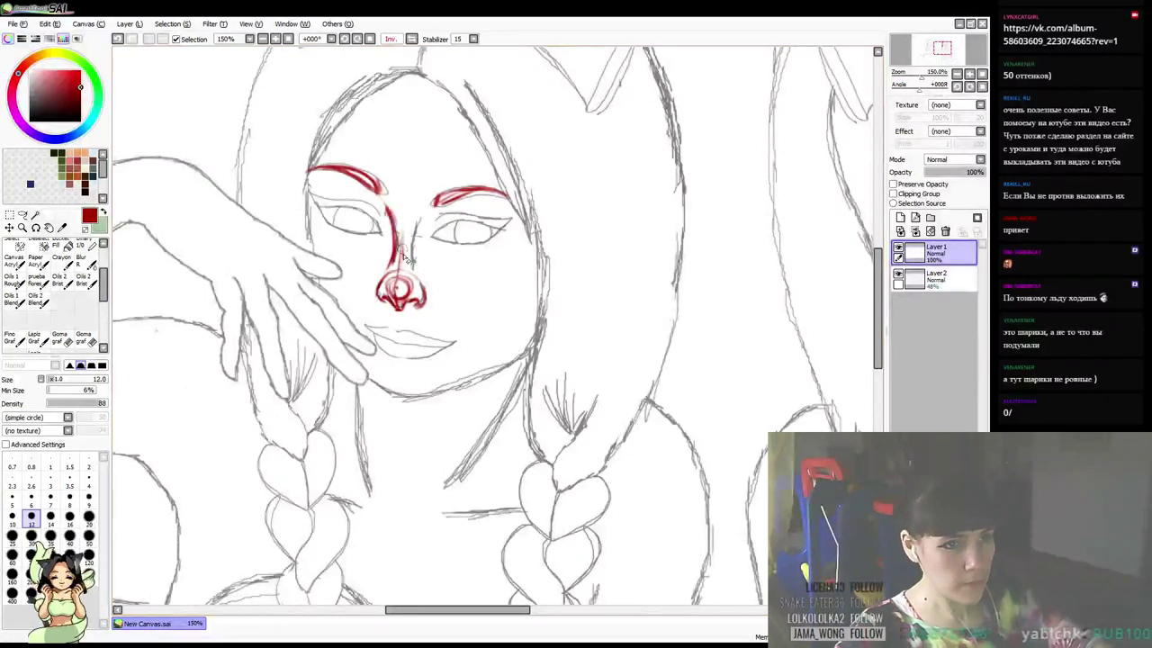
mouse_move(397, 263)
mouse_down()
mouse_move(397, 214)
mouse_move(435, 209)
mouse_move(439, 220)
mouse_up()
key(e)
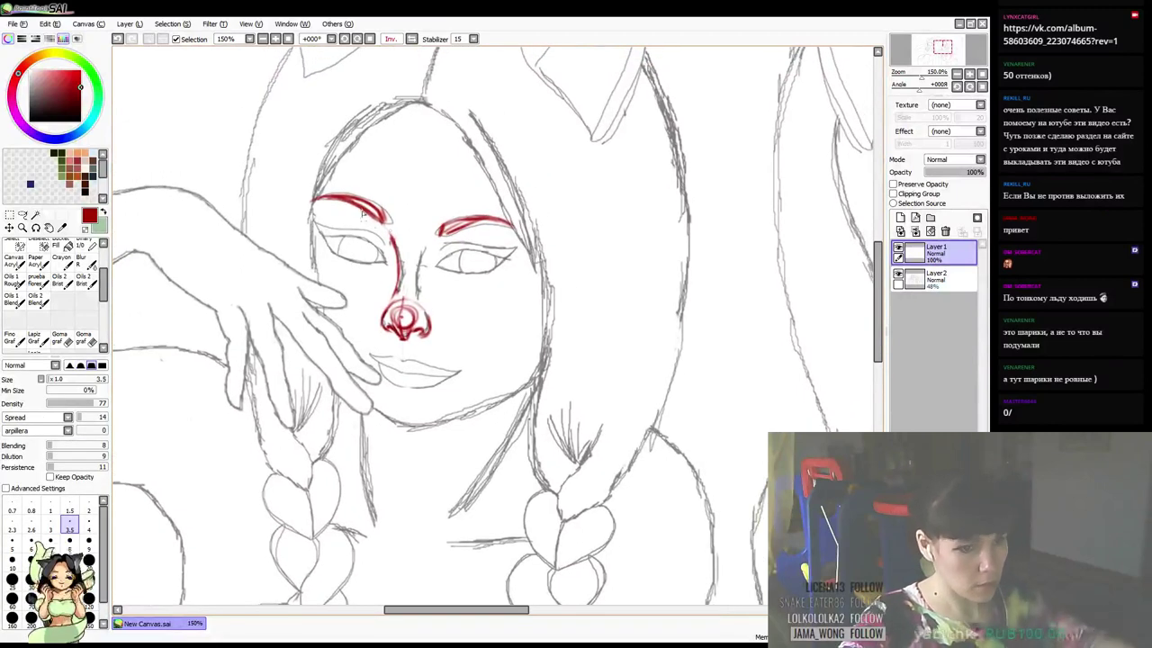
Erase and redraw the braided woman's eyebrows in dark red at brush size 3.5, with thinner and more angular shapes
key(e)
drag(382, 207, 317, 198)
key(e)
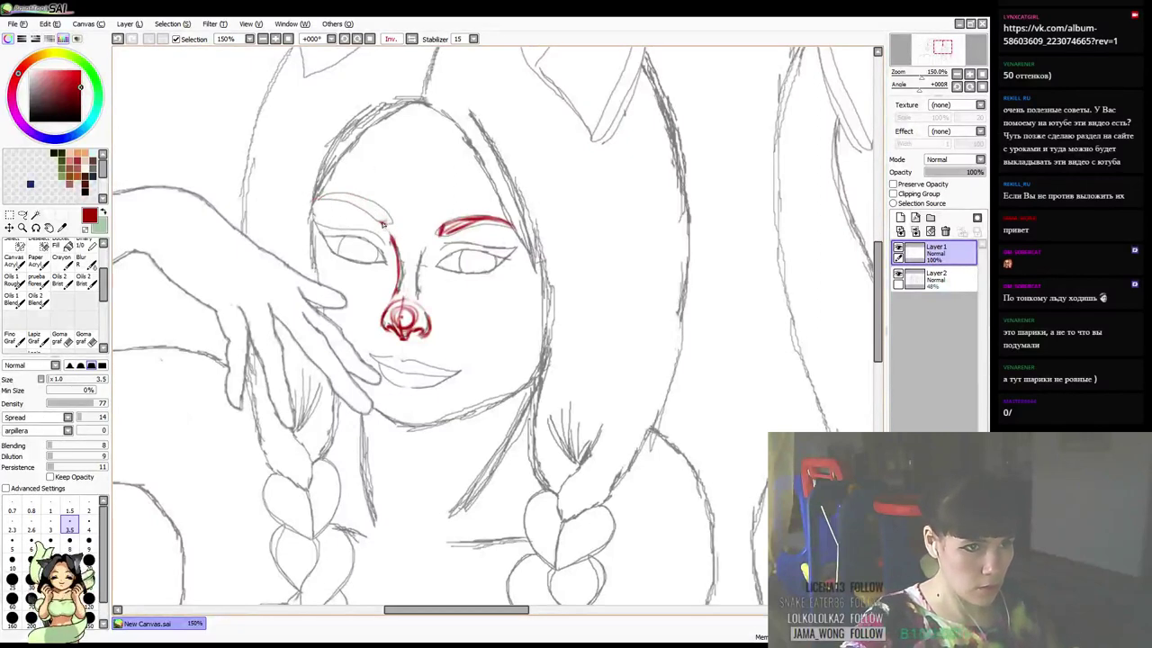
mouse_move(381, 221)
mouse_down()
mouse_move(347, 201)
mouse_move(326, 207)
mouse_up()
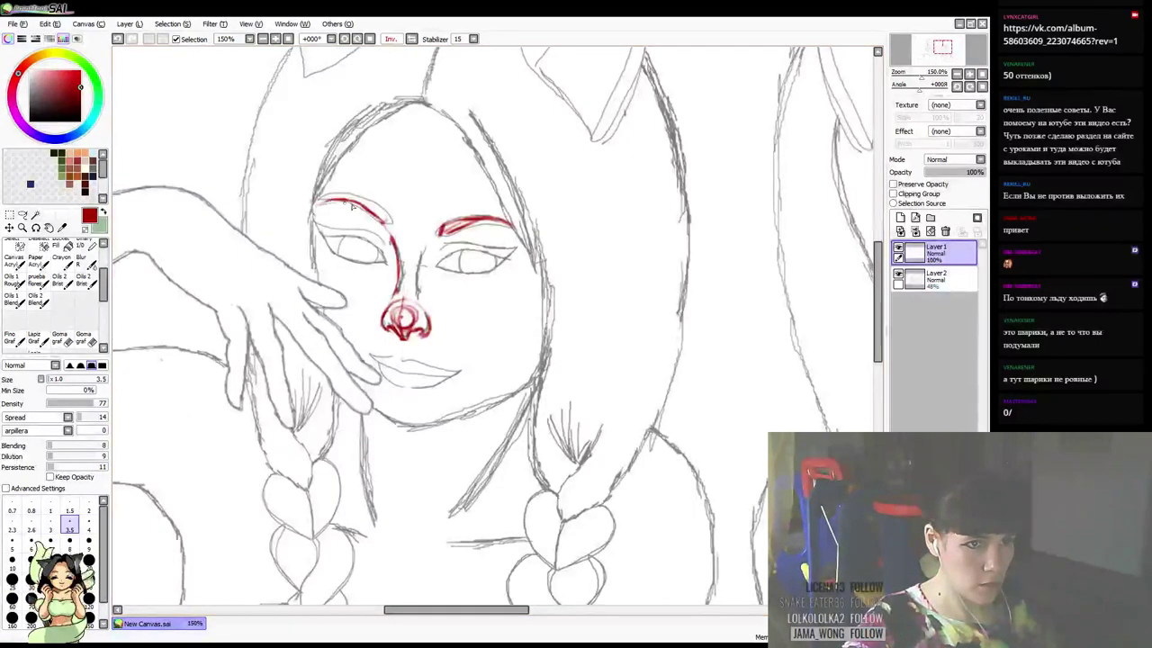
drag(455, 225, 506, 218)
key(e)
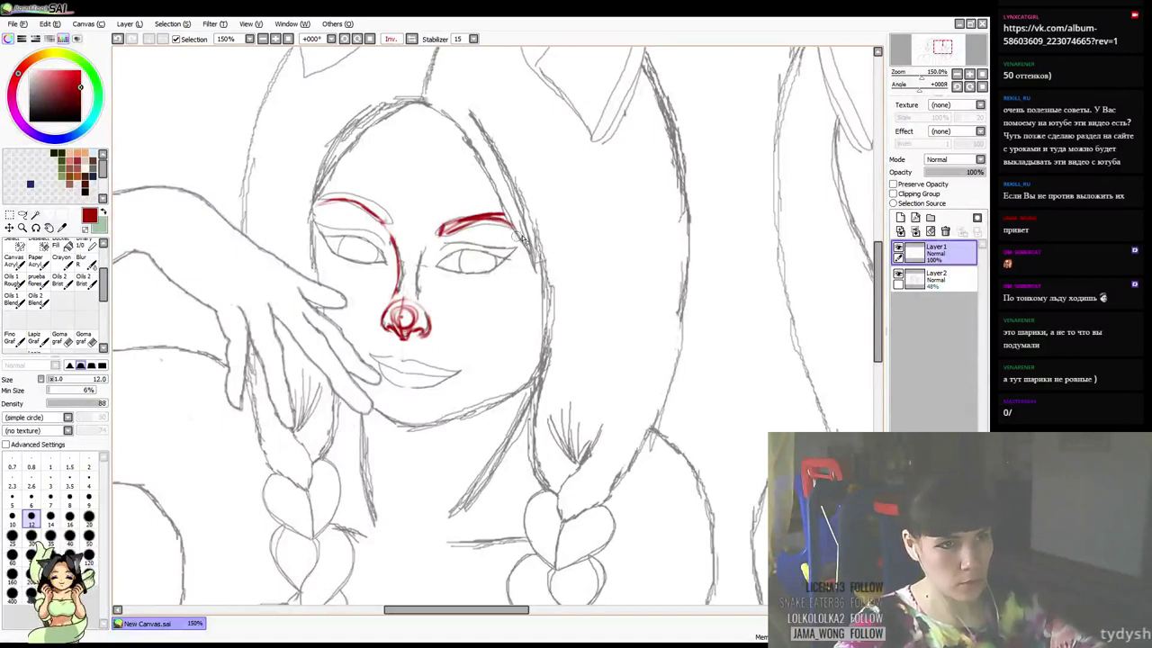
key(b)
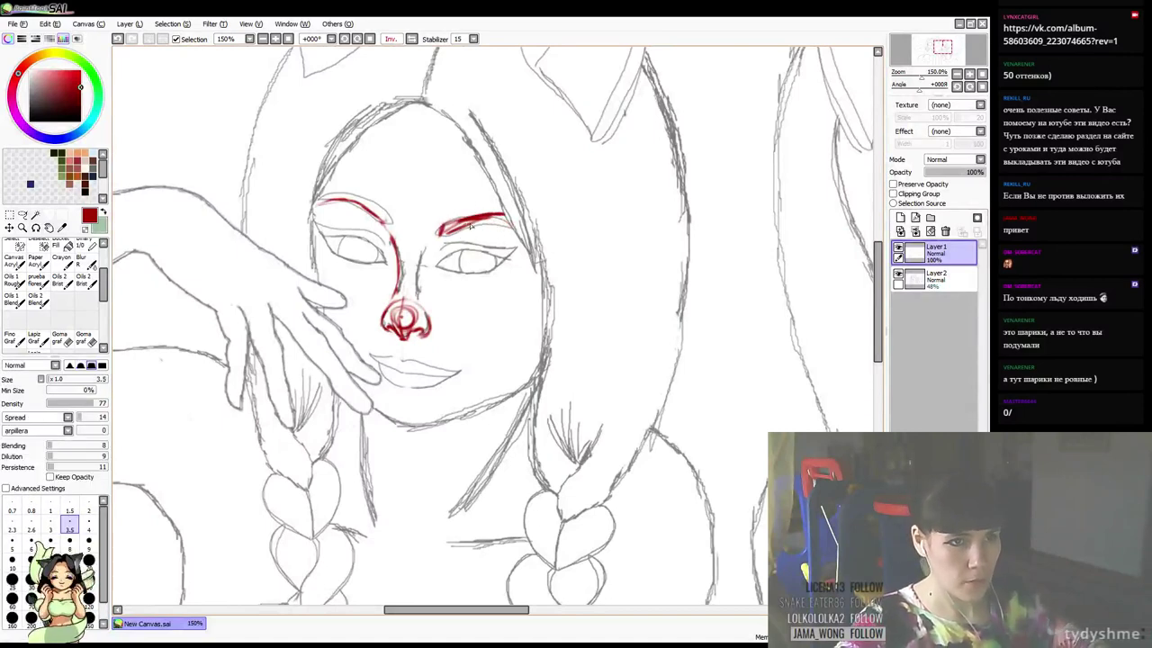
mouse_move(465, 226)
mouse_down()
mouse_move(503, 216)
mouse_move(520, 225)
mouse_up()
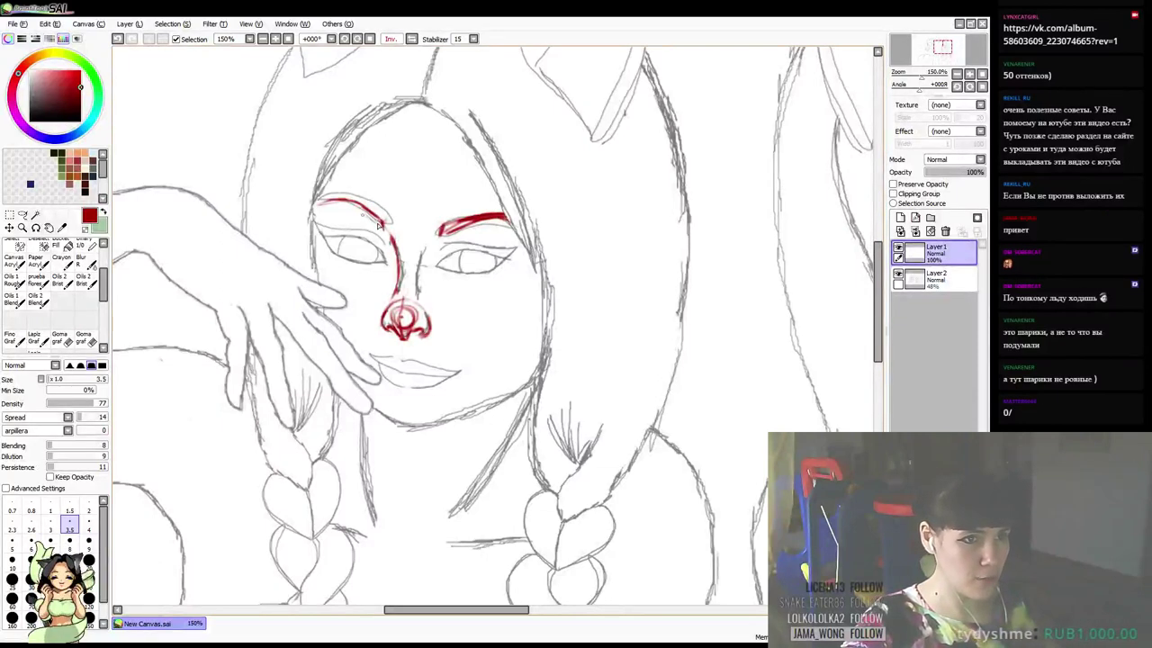
drag(364, 216, 345, 208)
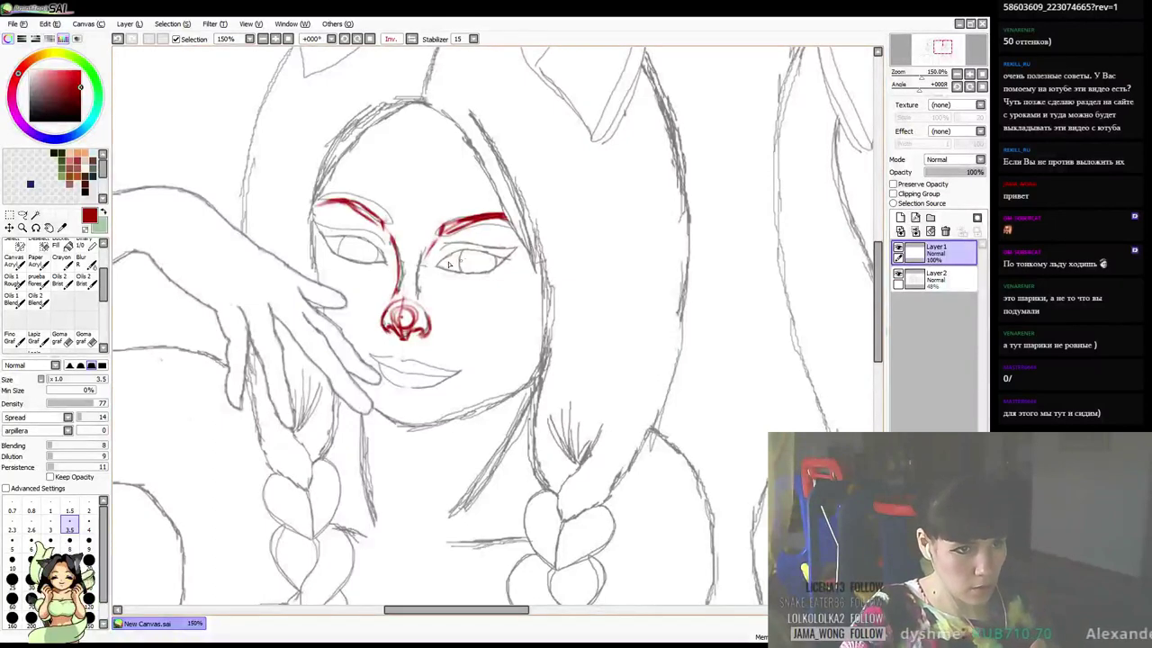
Lower the sketch layer's opacity to 28% and reactivate the correction layer above it
click(935, 279)
drag(954, 172, 941, 172)
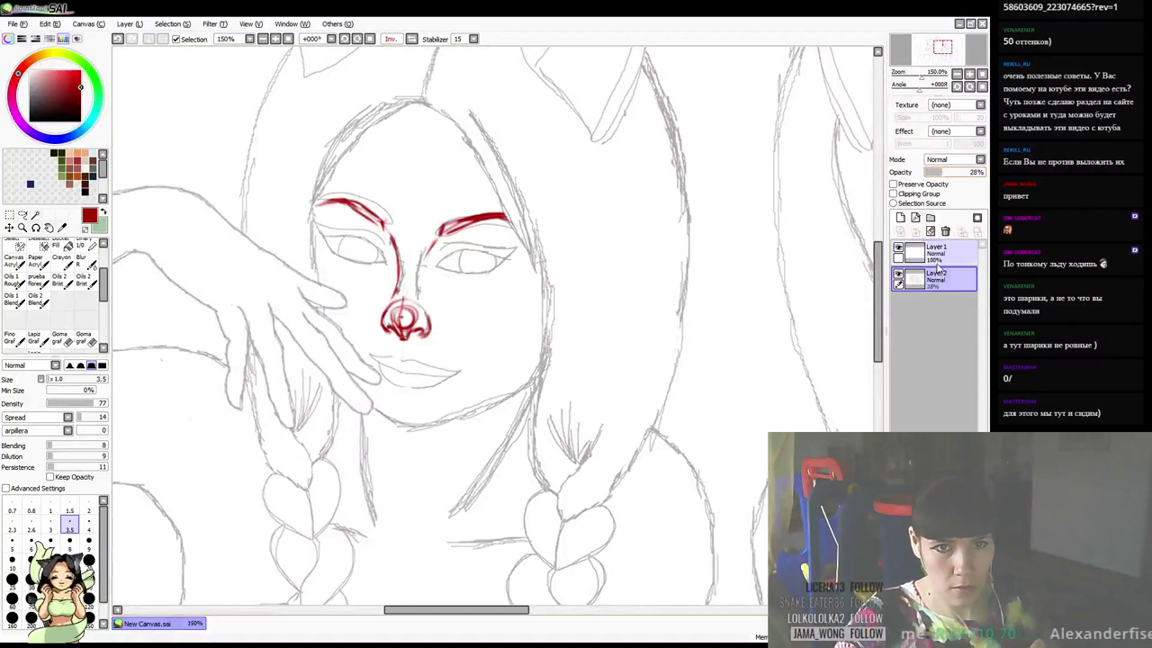
click(937, 260)
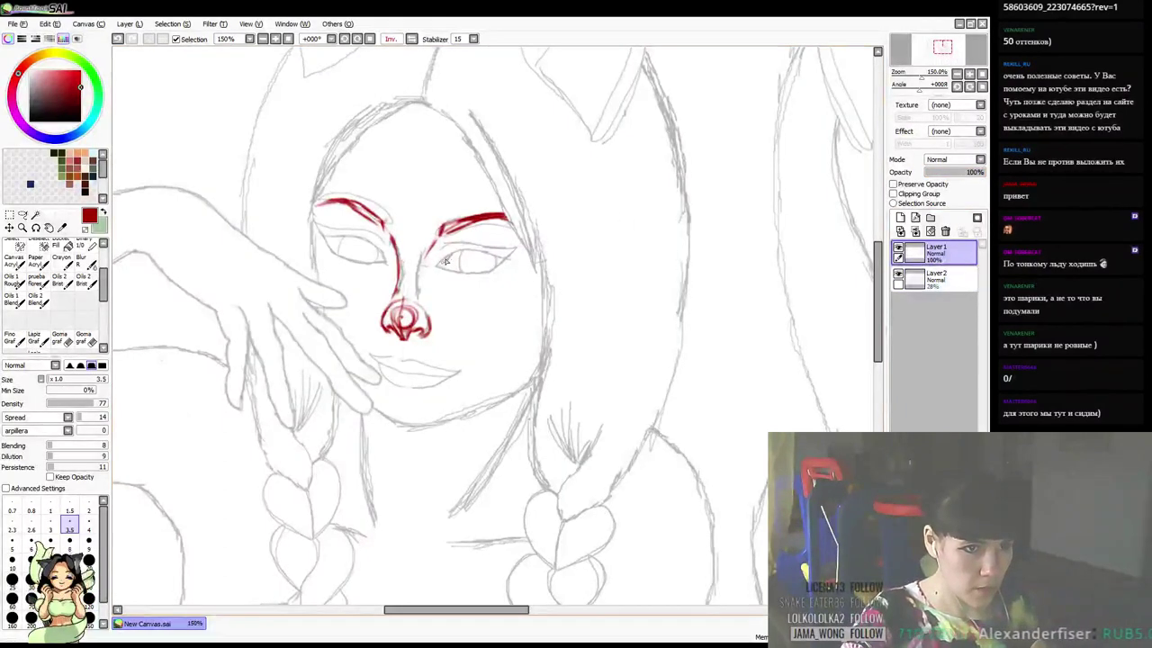
Draw the upper eyelid lines of both eyes in dark red, flipping the view back to normal for the eye beside the hand
mouse_move(443, 261)
mouse_down()
mouse_move(468, 251)
mouse_move(501, 256)
mouse_up()
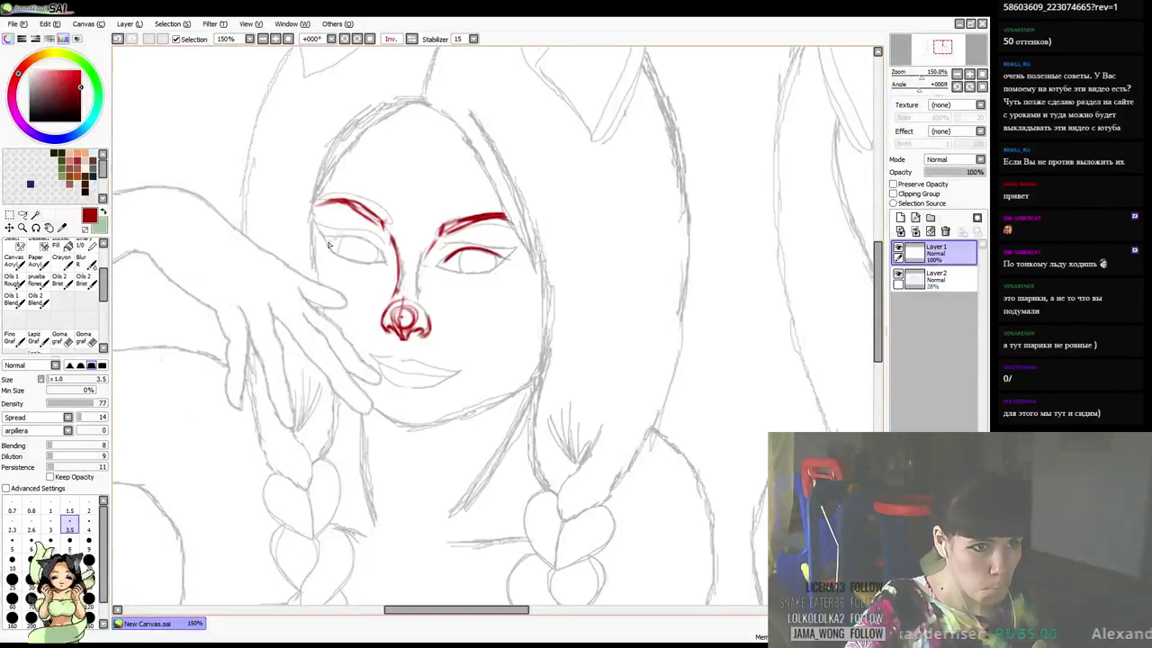
key(h)
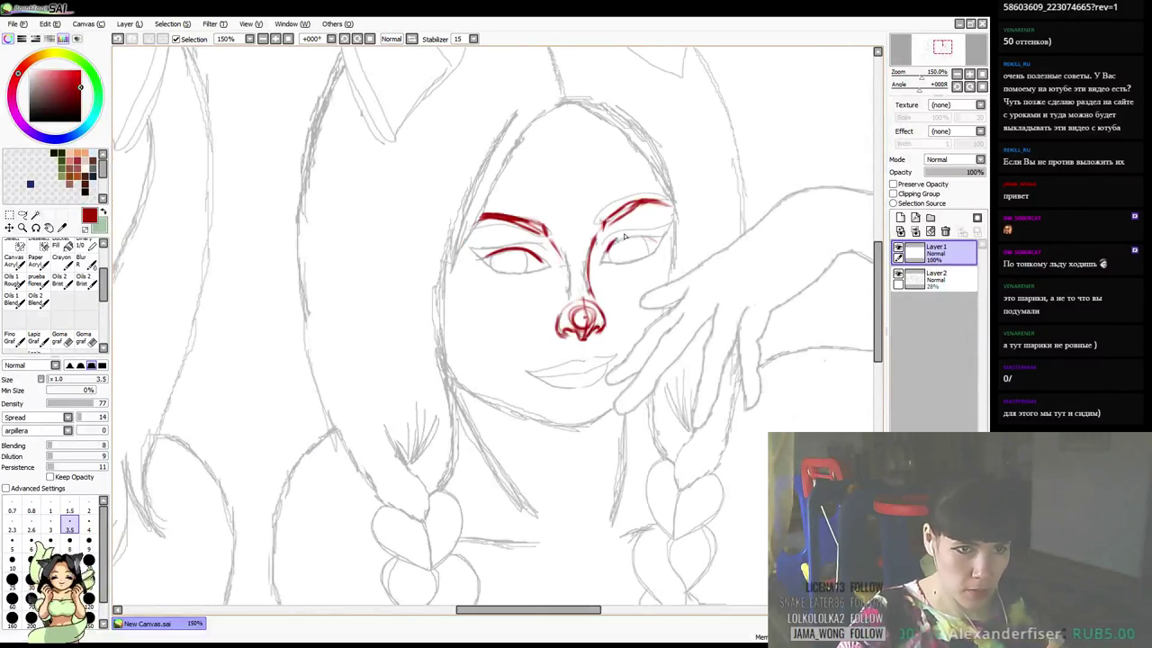
drag(612, 250, 640, 236)
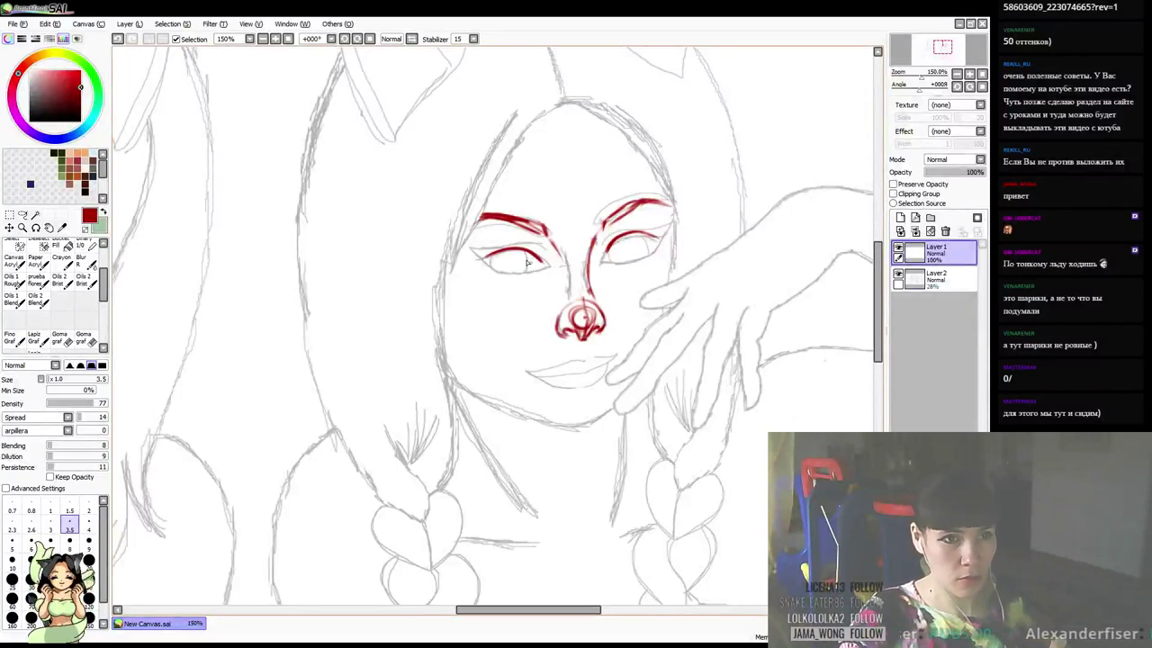
key(ctrl+z)
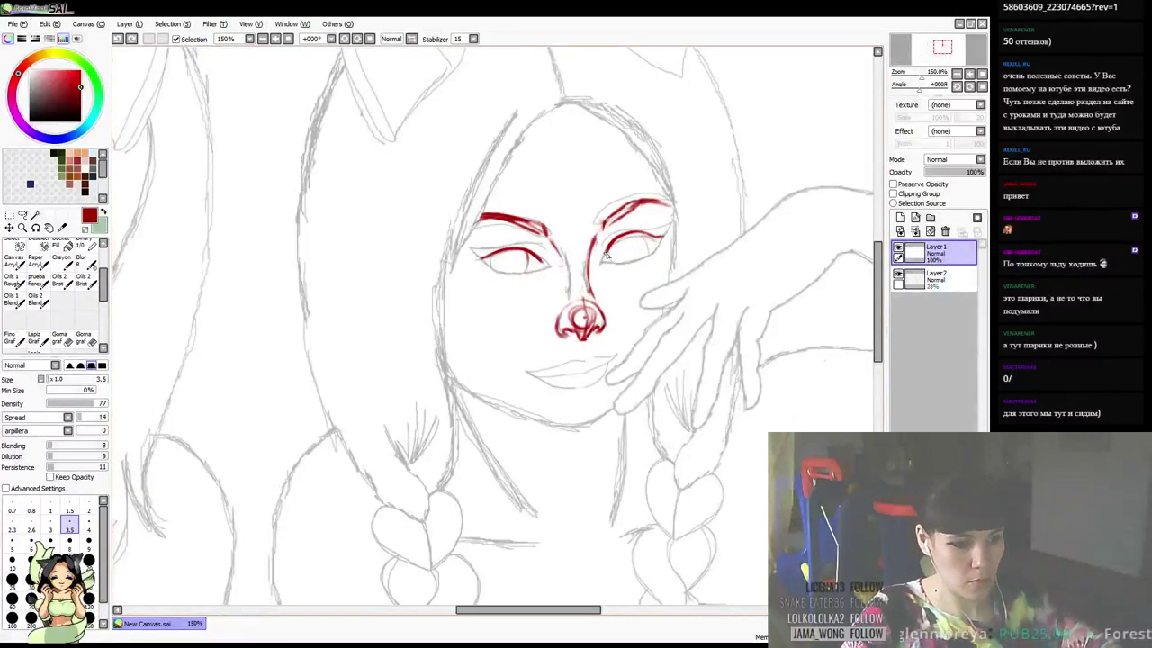
Refine the upper eyelid of the eye beside the hand, alternating the size 12 eraser with the dark red brush
key(e)
drag(610, 252, 637, 231)
key(n)
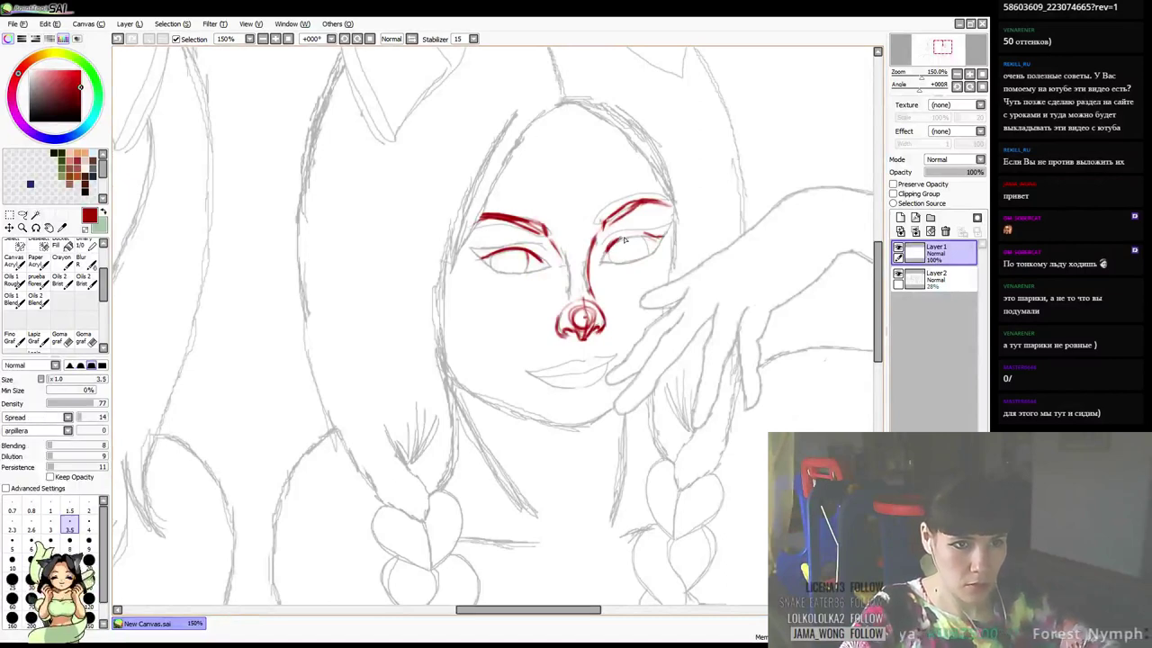
drag(617, 240, 649, 236)
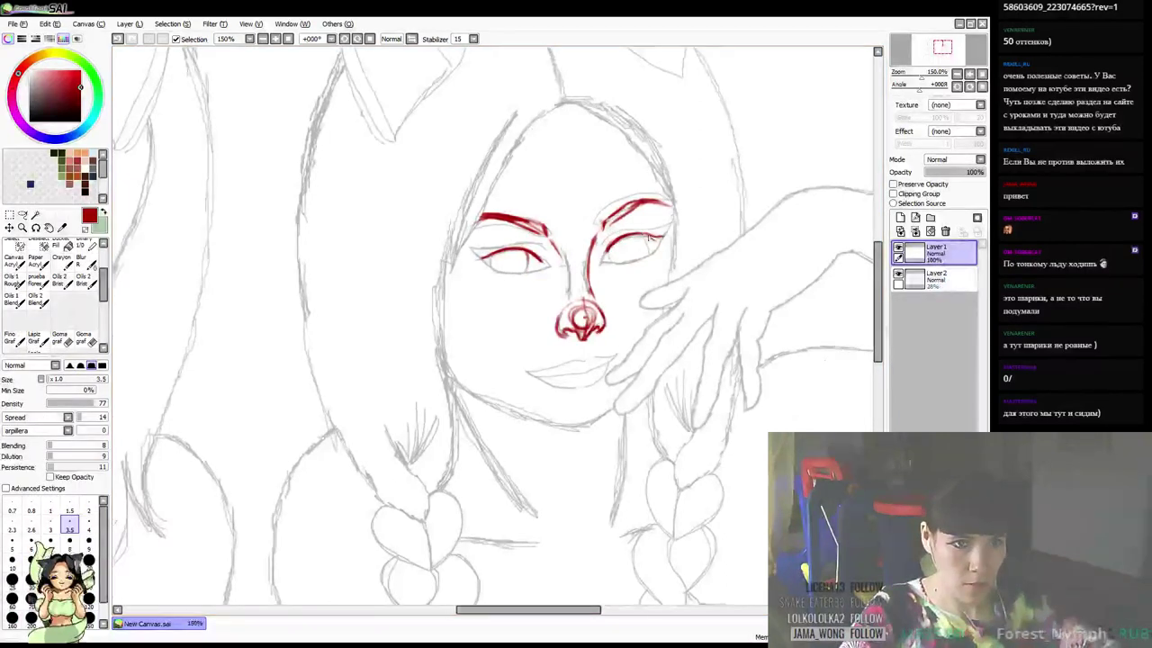
key(e)
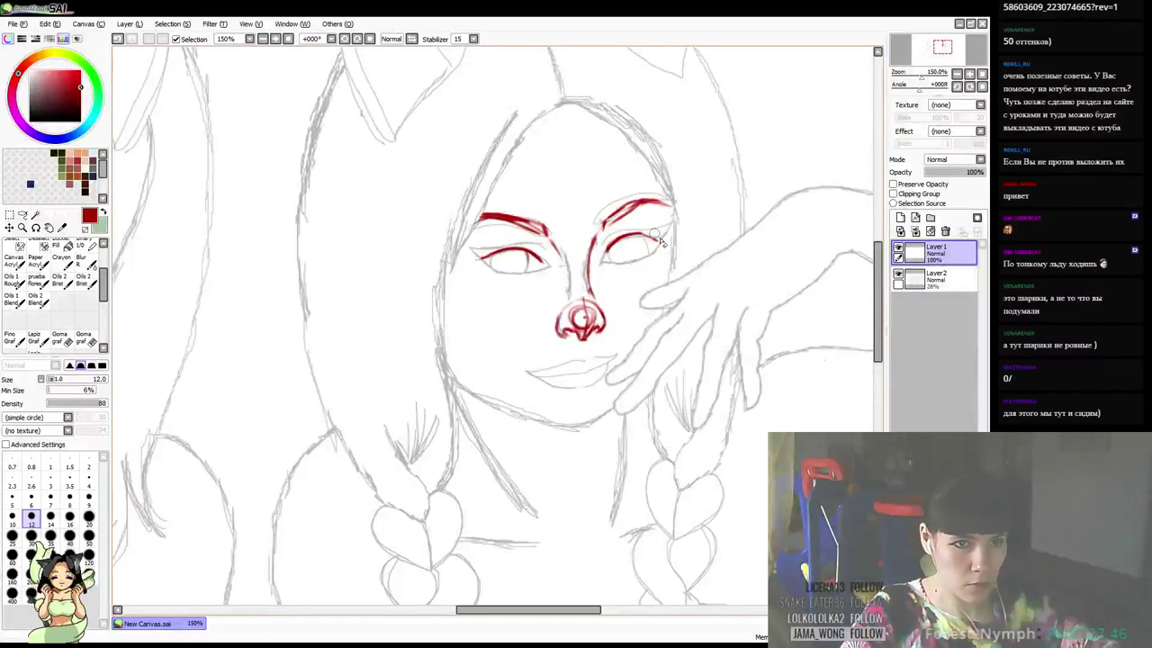
key(b)
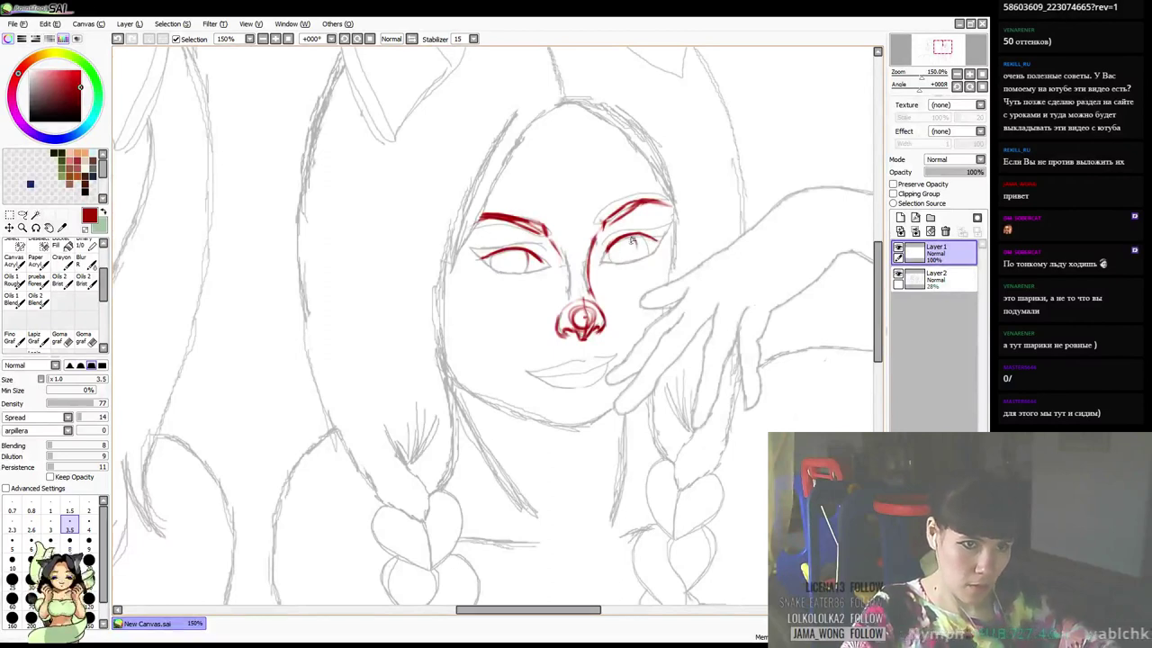
Draw the irises and lower eyelid lines of both eyes in dark red
drag(634, 236, 634, 256)
mouse_move(527, 251)
mouse_down()
mouse_move(518, 271)
mouse_move(493, 270)
mouse_move(507, 274)
mouse_up()
key(ctrl+z)
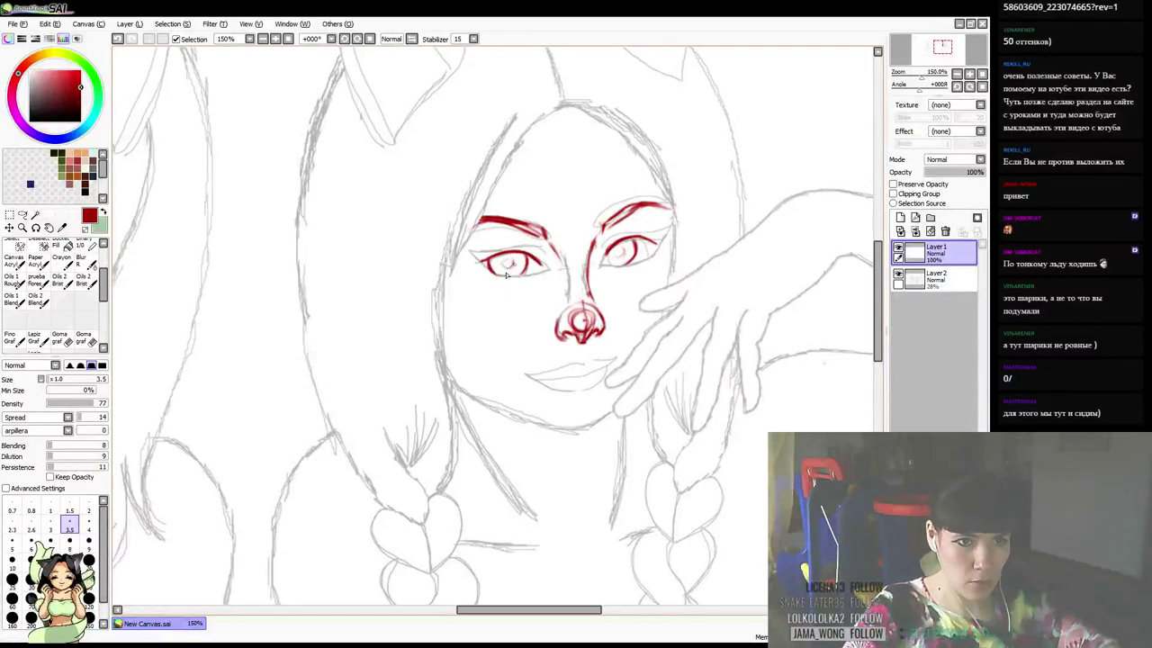
drag(670, 228, 668, 223)
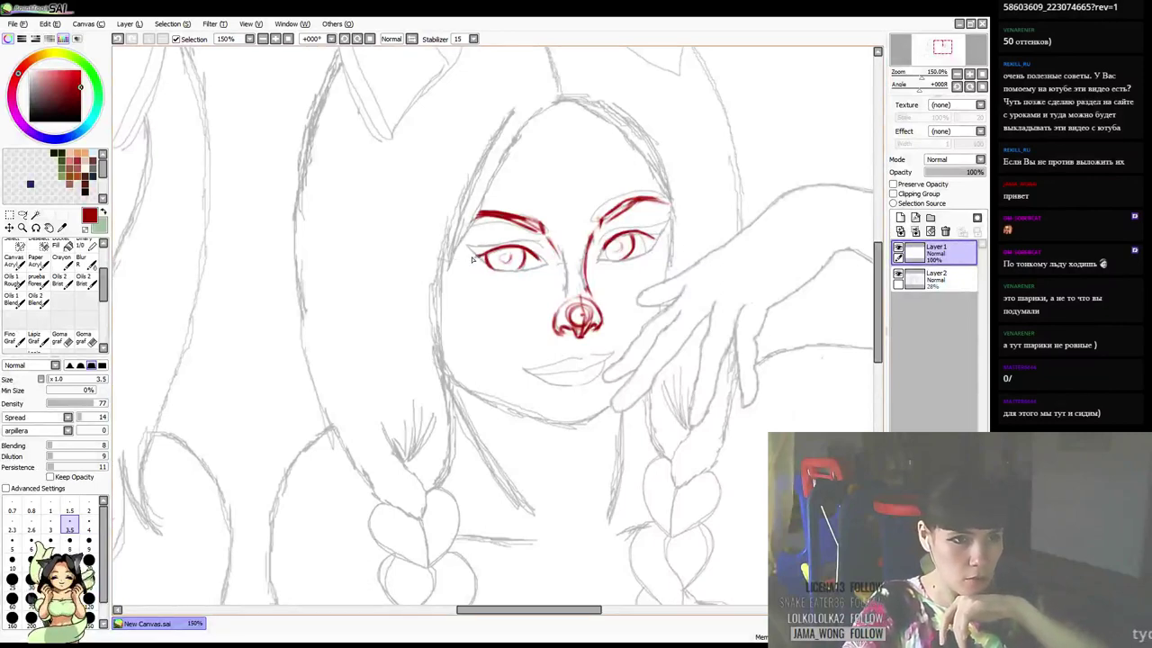
drag(475, 258, 537, 266)
drag(644, 236, 653, 241)
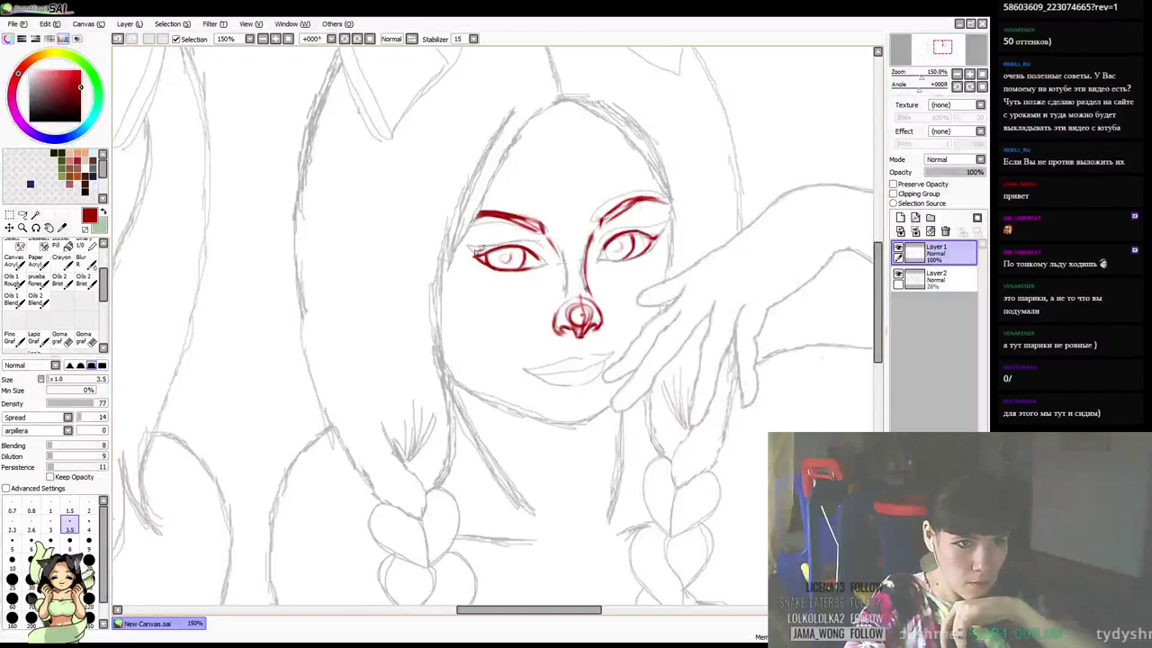
Add the eyelid creases and extend the winged outer corners of both eyes
drag(479, 254, 543, 247)
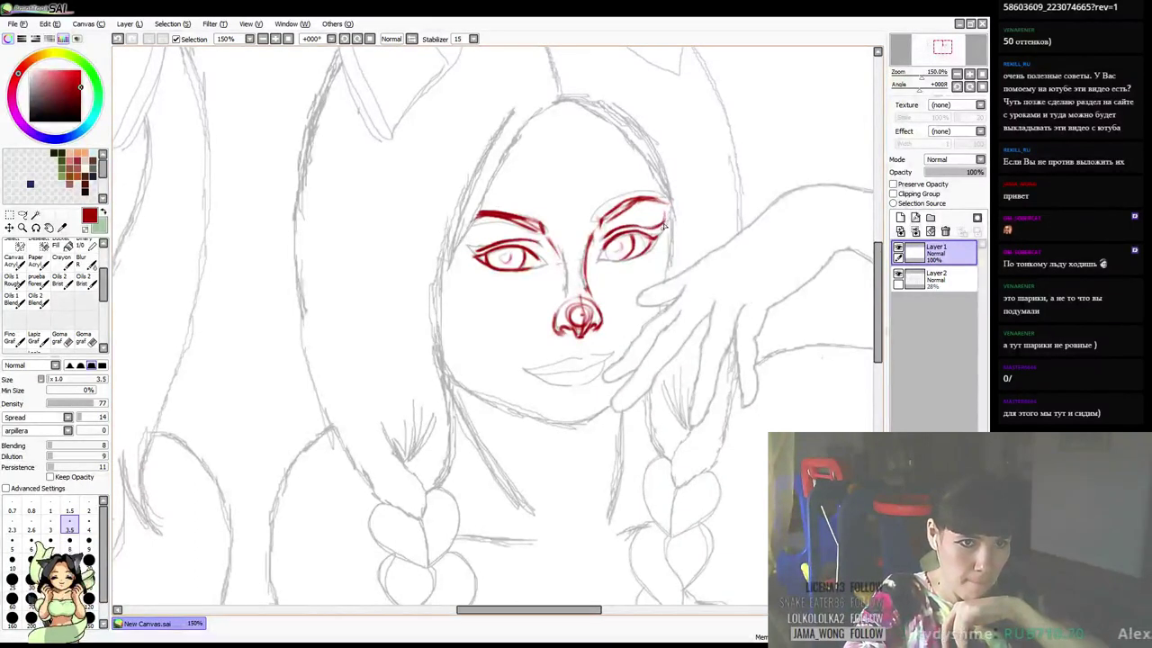
drag(665, 214, 661, 232)
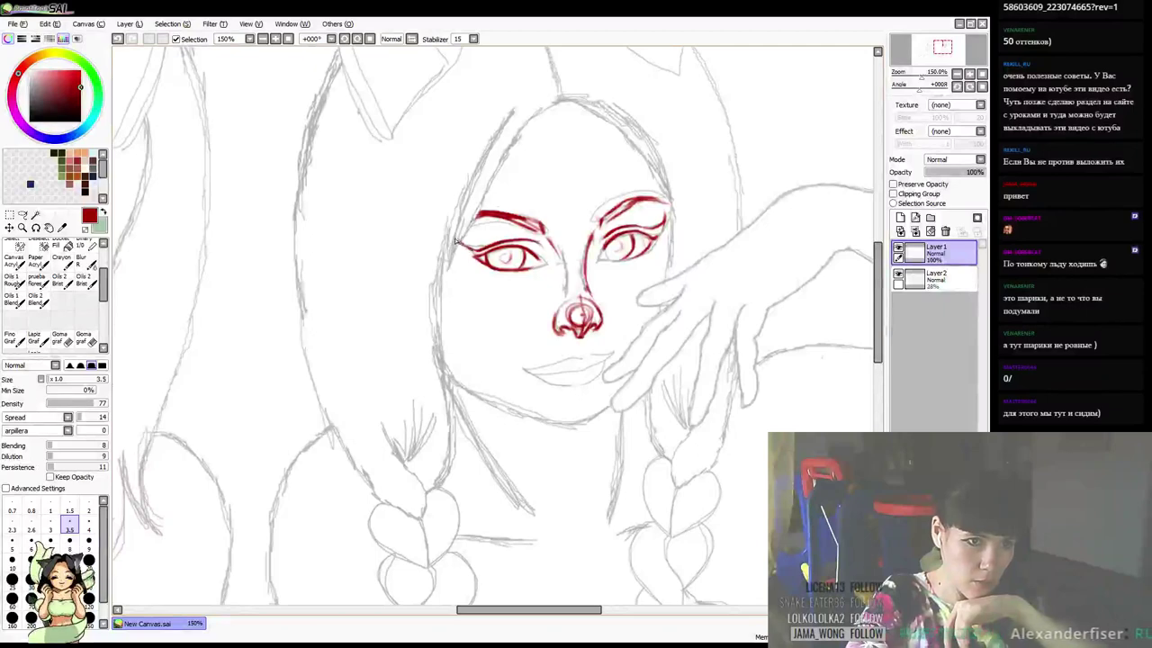
drag(453, 241, 471, 258)
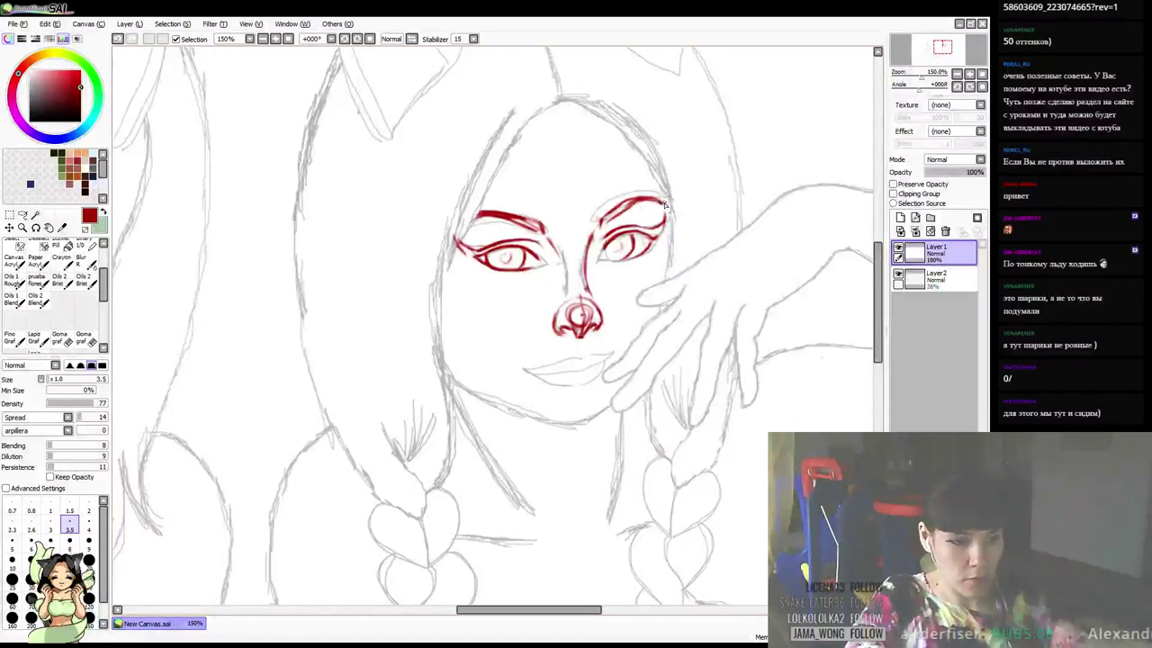
key(e)
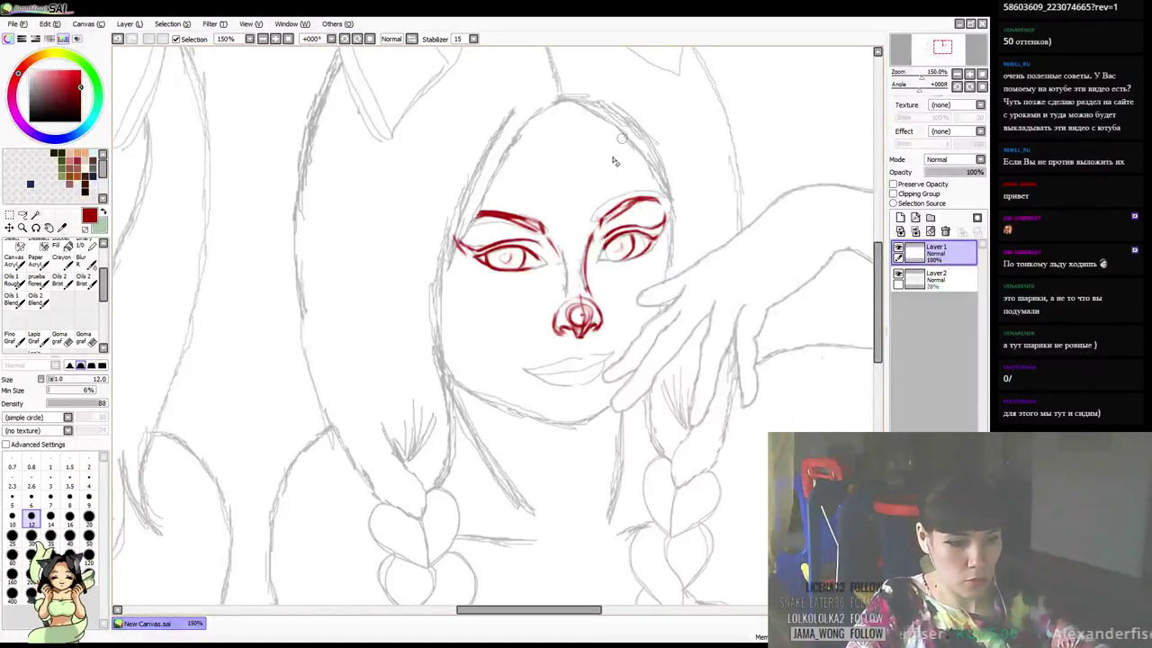
Draw the braided woman's lips in dark red, cleaning the centre with the eraser and extending the mouth line to both corners
key(b)
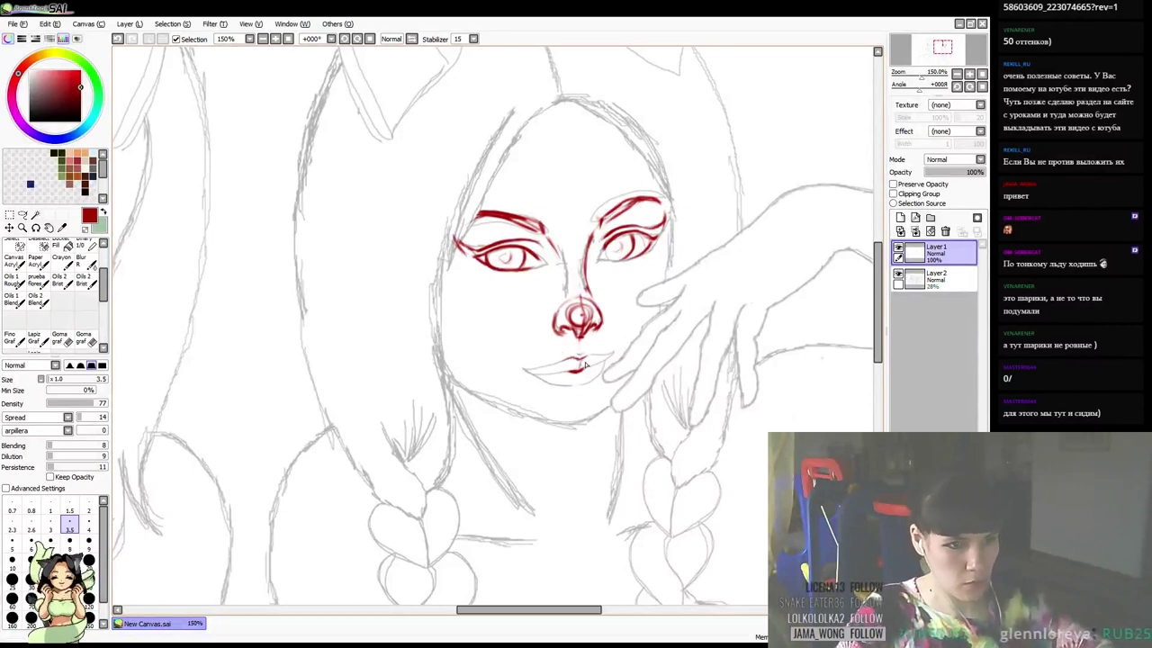
key(e)
mouse_move(584, 367)
mouse_down()
mouse_move(567, 375)
mouse_move(577, 368)
mouse_up()
key(e)
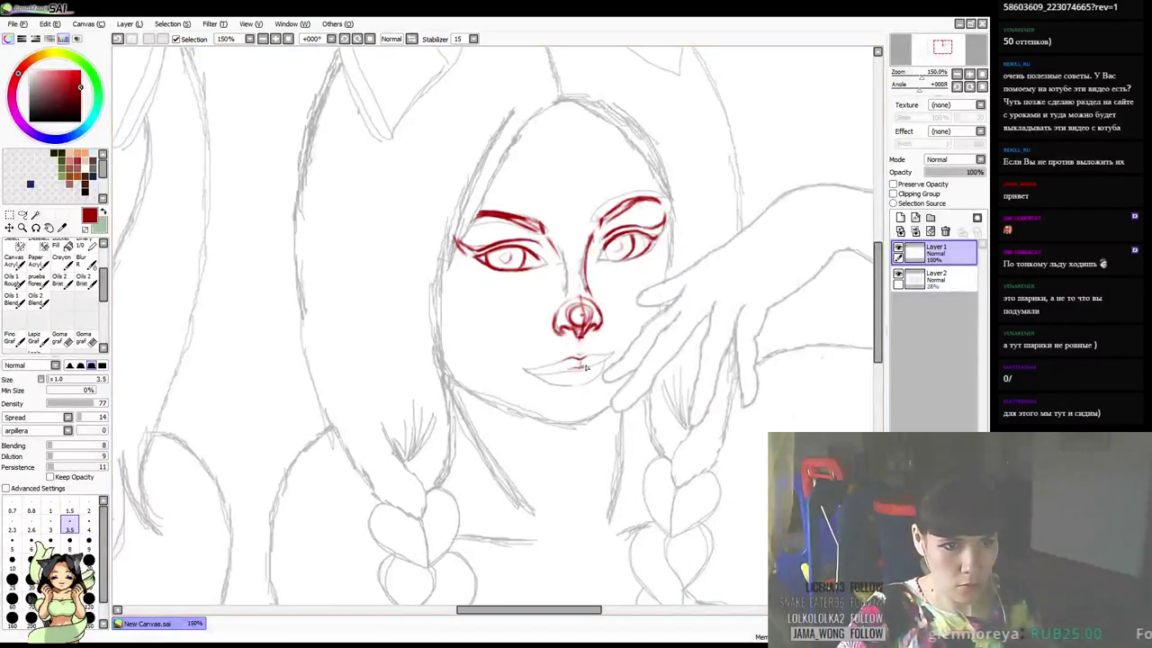
drag(591, 357, 602, 361)
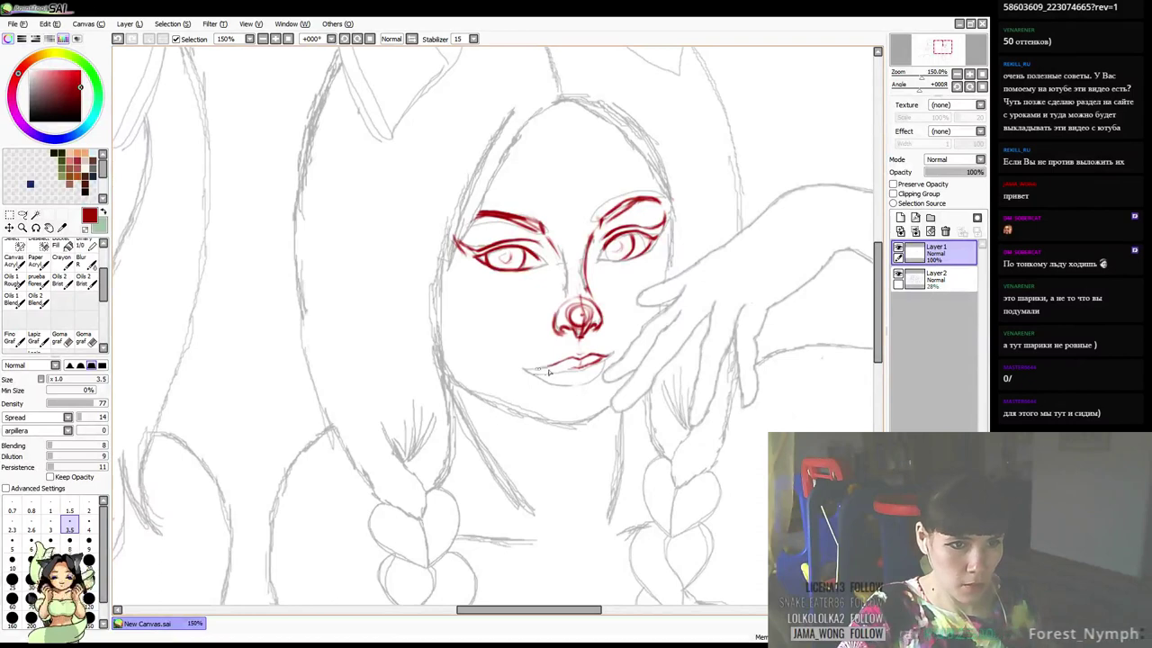
drag(537, 368, 576, 369)
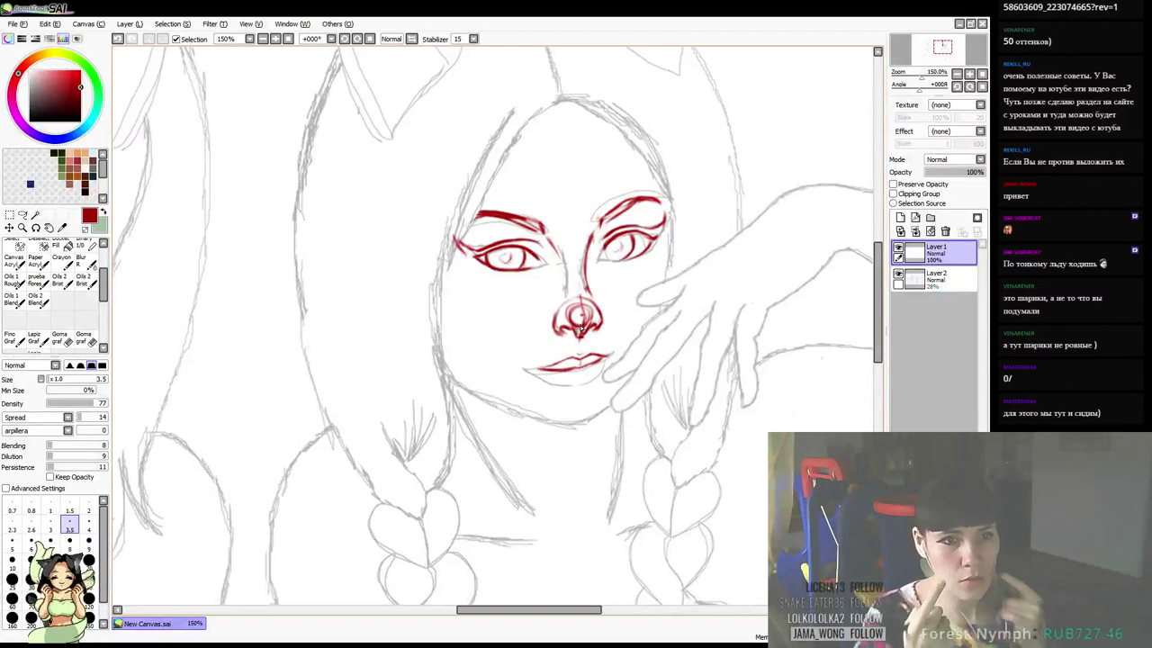
drag(554, 367, 541, 369)
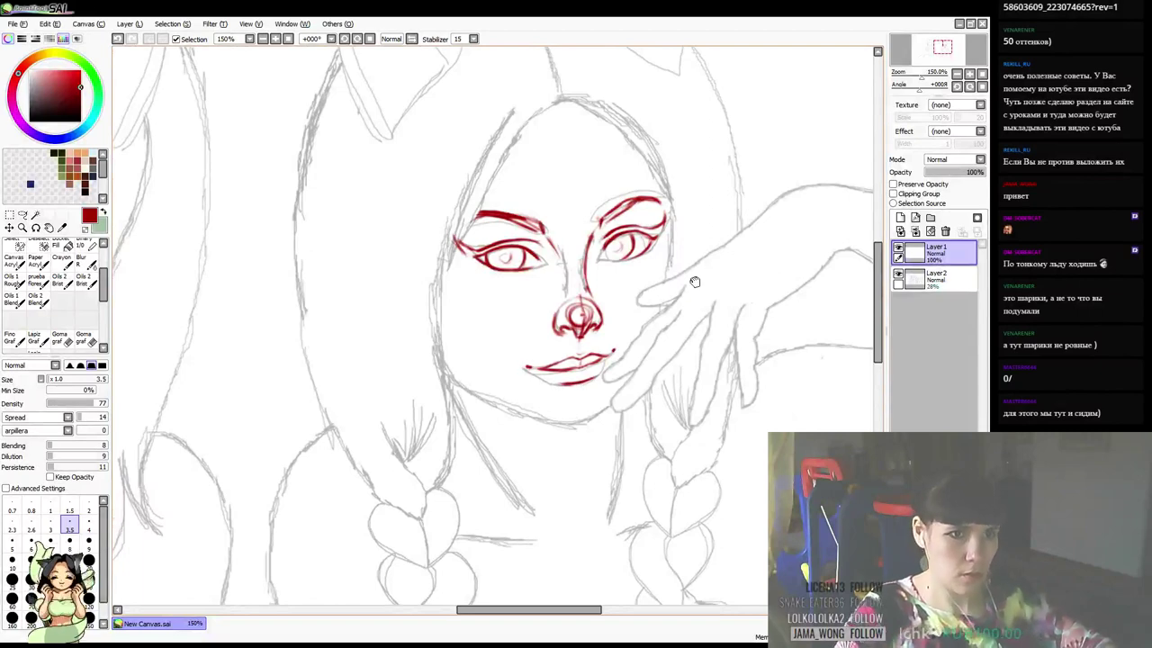
Outline the braided woman's hairline around the forehead and down both sides of the face in dark red at brush sizes 2.6 to 4
mouse_move(693, 281)
mouse_down()
mouse_move(672, 334)
mouse_move(687, 321)
mouse_move(690, 341)
mouse_move(690, 330)
mouse_up()
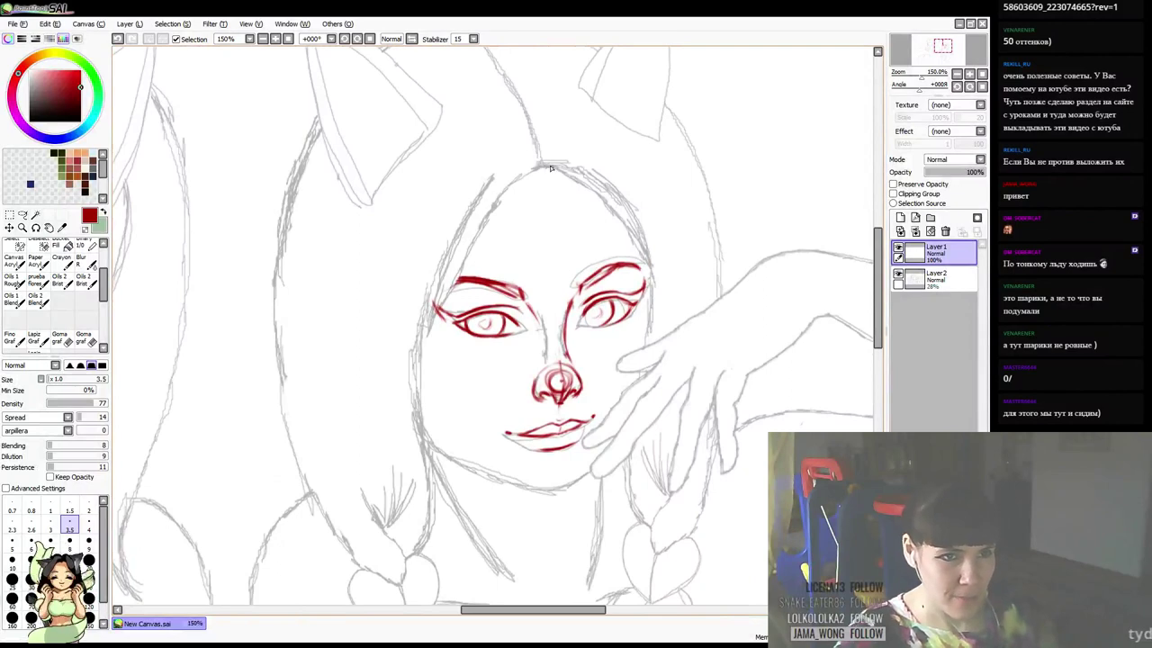
drag(543, 167, 586, 184)
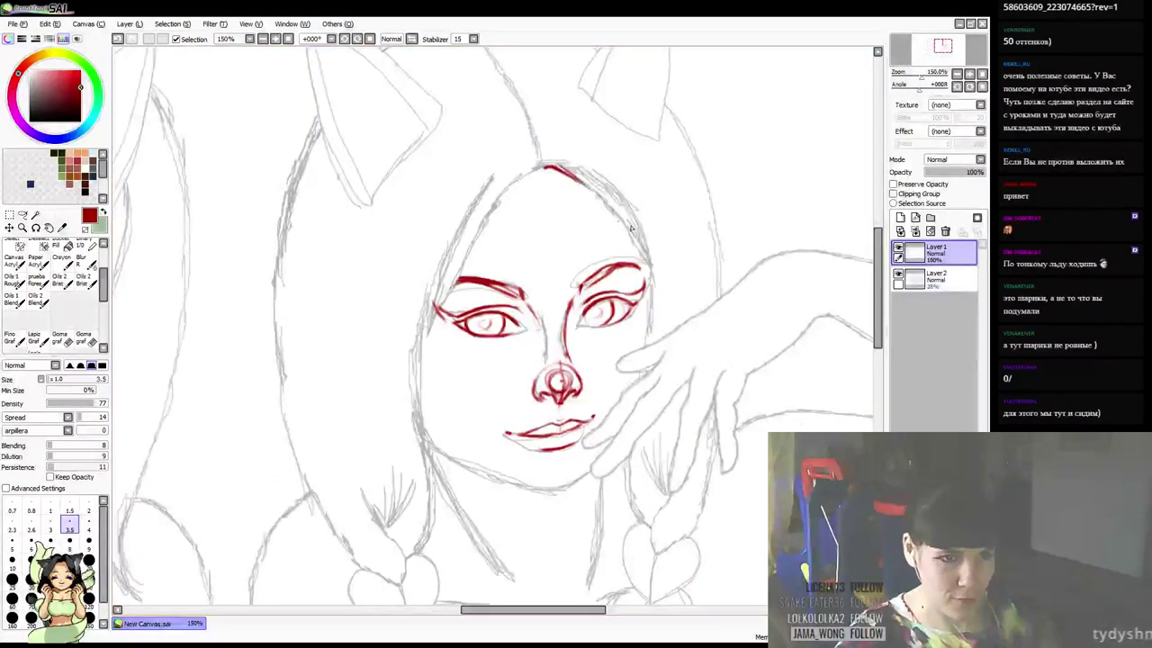
scroll(635, 202, down, 2)
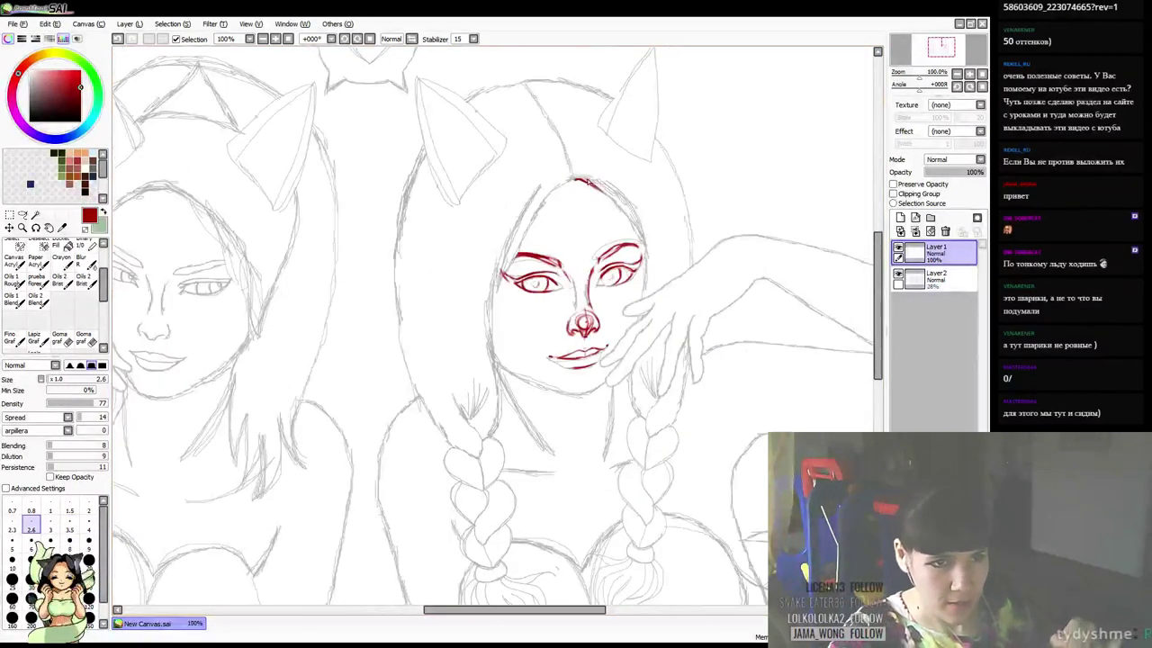
mouse_move(595, 186)
mouse_down()
mouse_move(645, 257)
mouse_move(635, 222)
mouse_move(647, 262)
mouse_up()
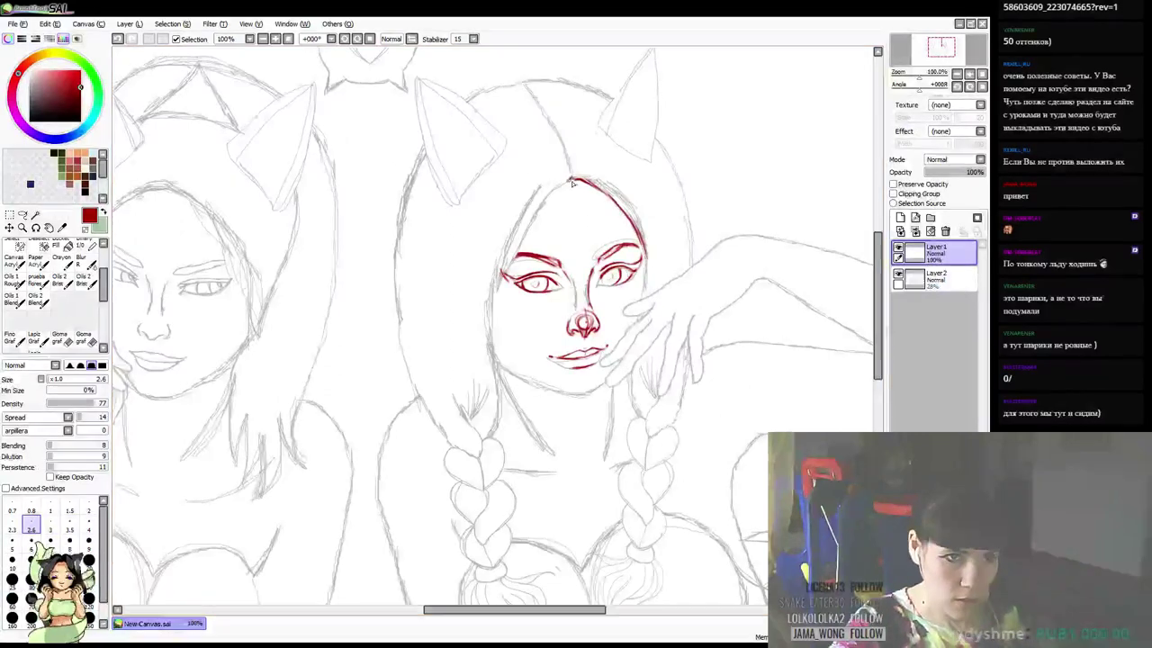
drag(573, 178, 485, 285)
scroll(540, 189, down, 1)
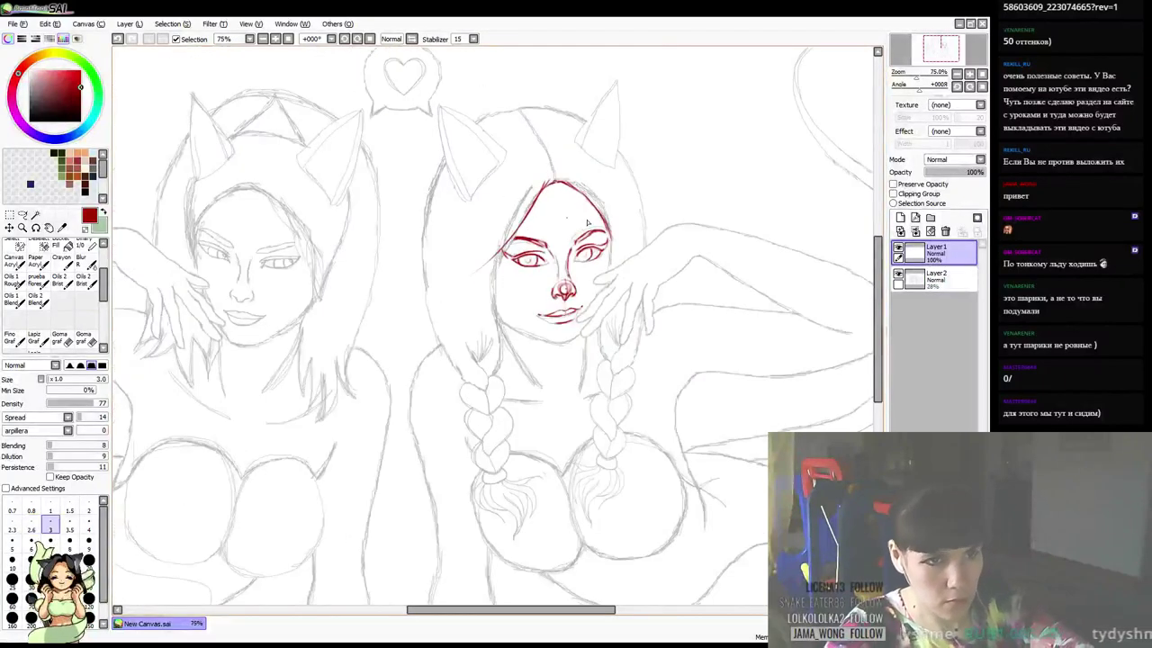
mouse_move(505, 238)
mouse_down()
mouse_move(480, 272)
mouse_move(490, 291)
mouse_up()
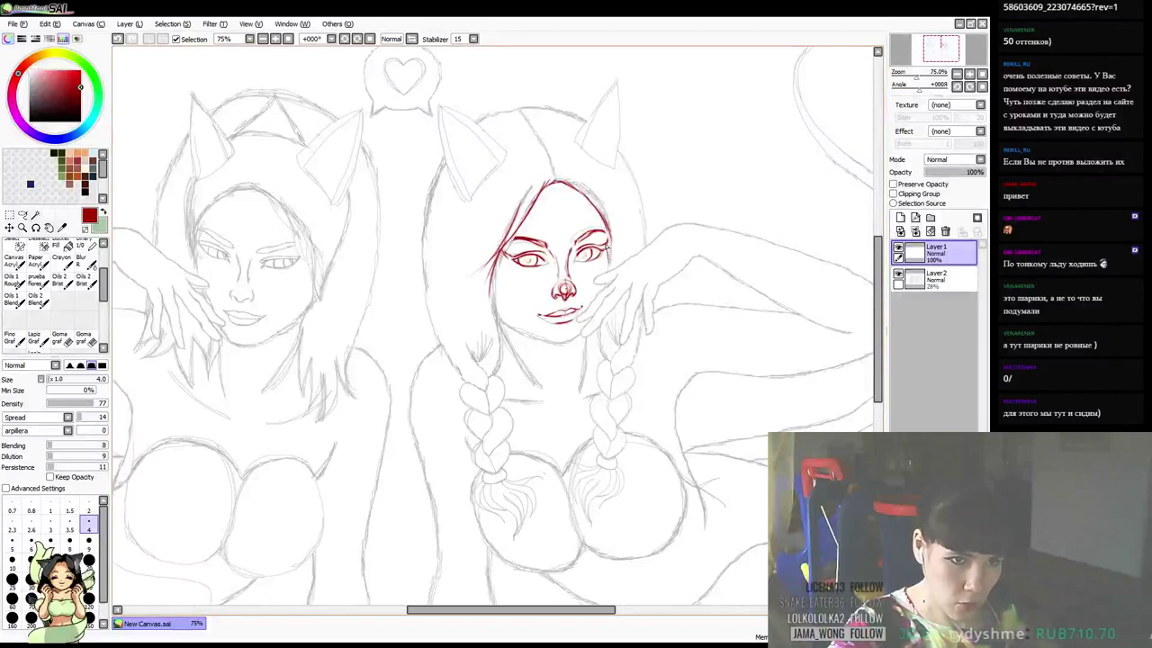
drag(607, 246, 609, 263)
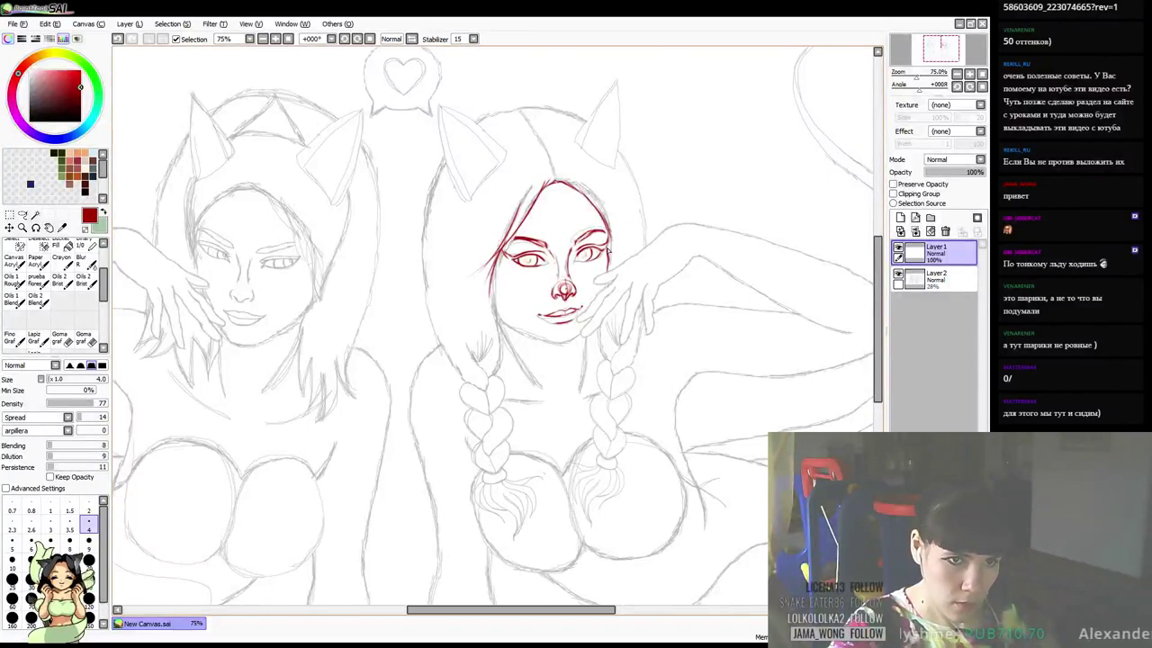
Outline the crown of the braided woman's head and the hair beside her far ear in dark red at brush size 5
mouse_move(610, 239)
mouse_down()
mouse_move(603, 207)
mouse_move(609, 232)
mouse_up()
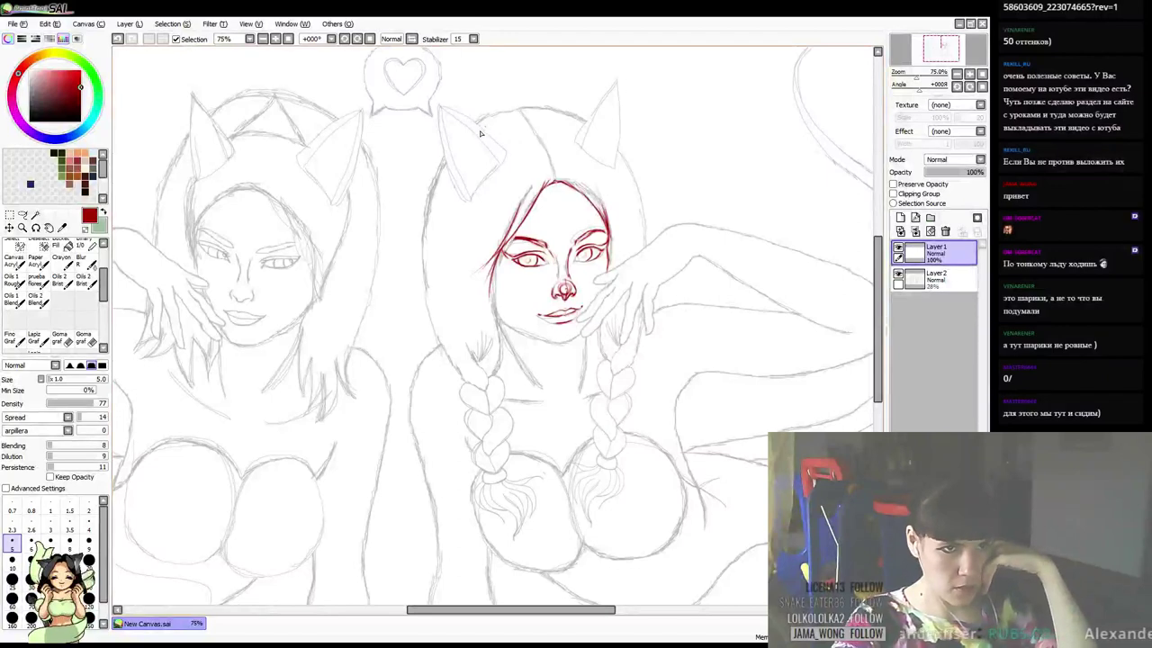
drag(485, 129, 532, 119)
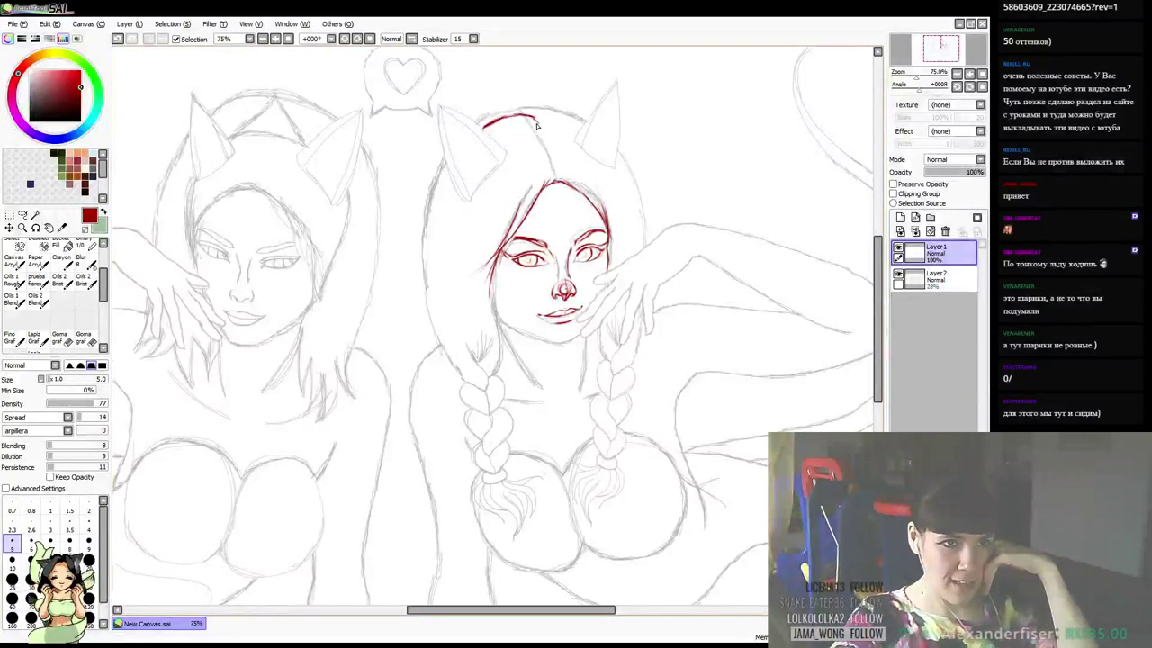
drag(537, 117, 580, 120)
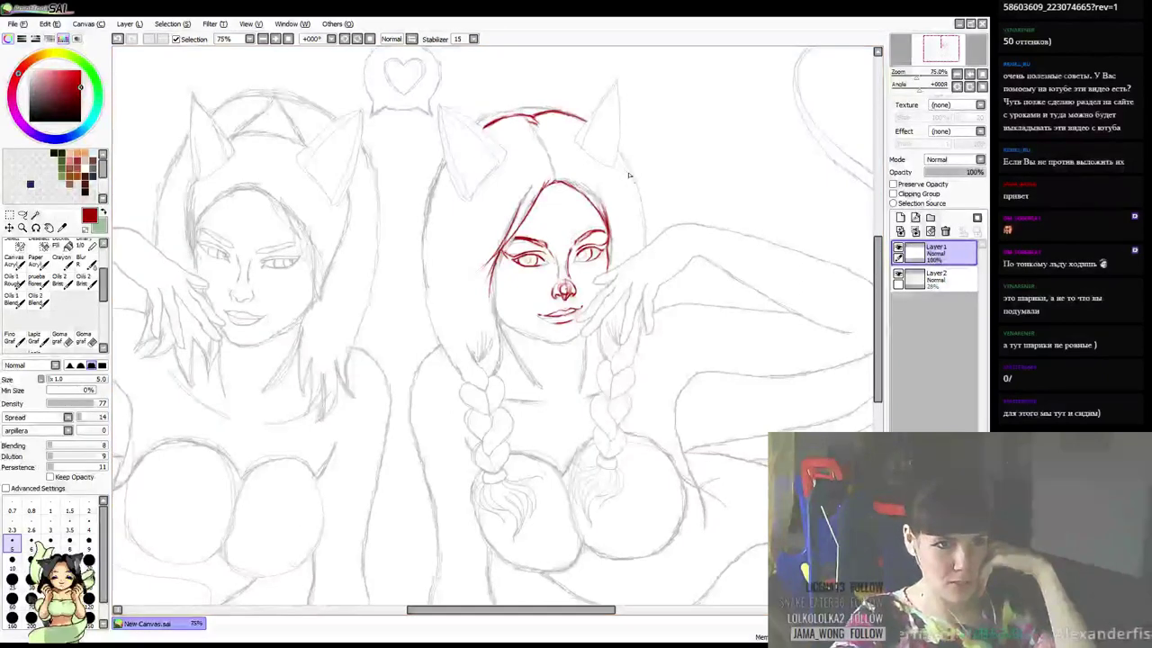
mouse_move(617, 161)
mouse_down()
mouse_move(640, 217)
mouse_move(619, 179)
mouse_move(624, 259)
mouse_up()
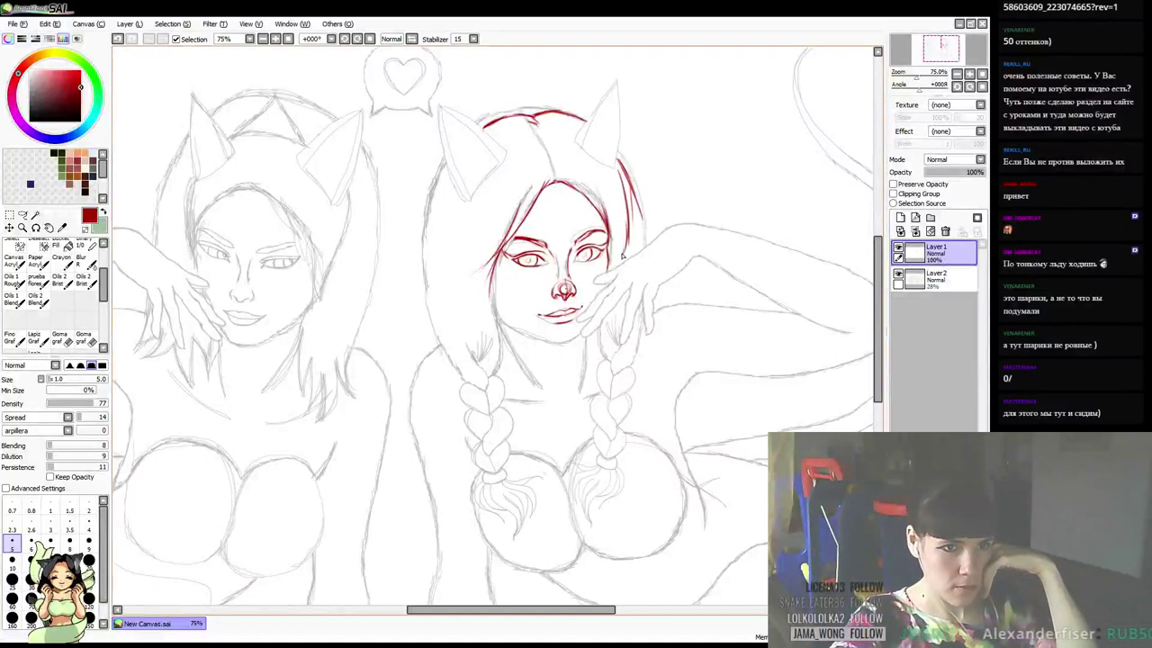
drag(623, 219, 610, 268)
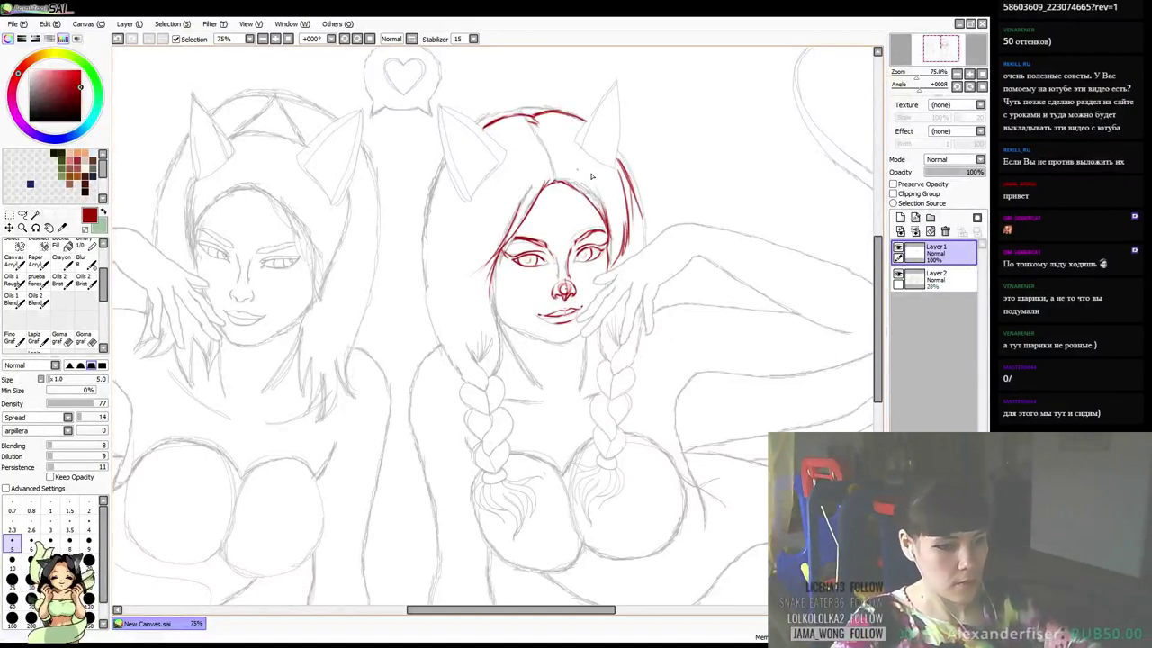
Erase the surplus outer hair line and trim the crown stroke near the far ear, redrawing the hair edge at the ear's base
key(e)
drag(628, 182, 640, 209)
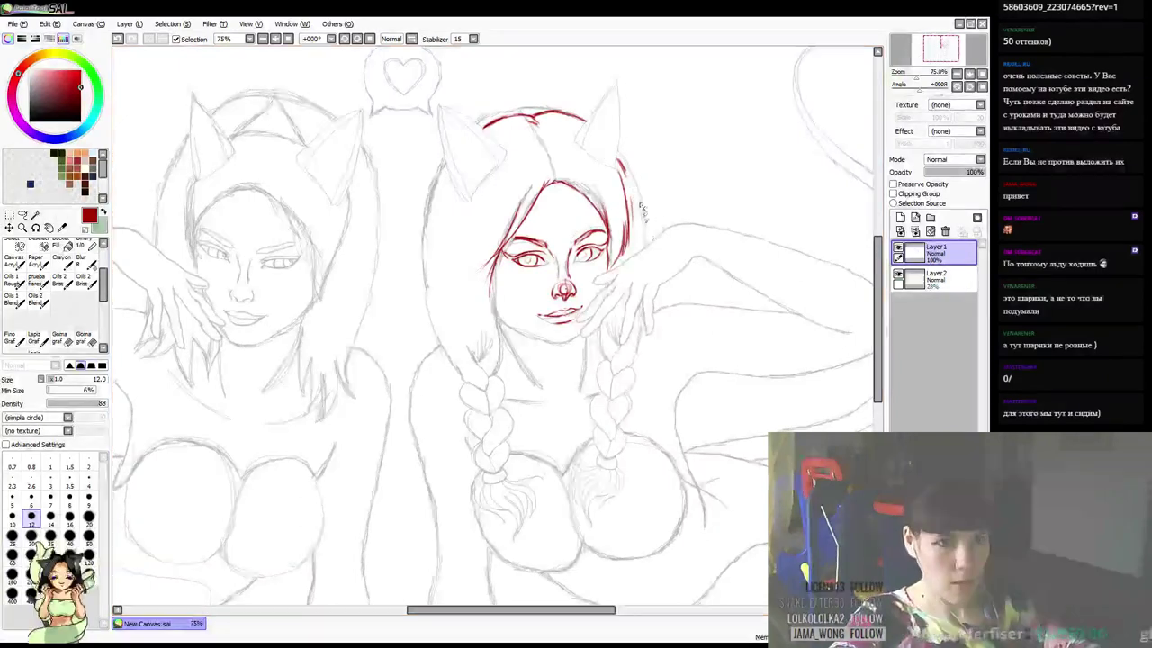
mouse_move(623, 165)
mouse_down()
mouse_move(641, 212)
mouse_move(639, 189)
mouse_move(623, 199)
mouse_move(622, 190)
mouse_up()
key(b)
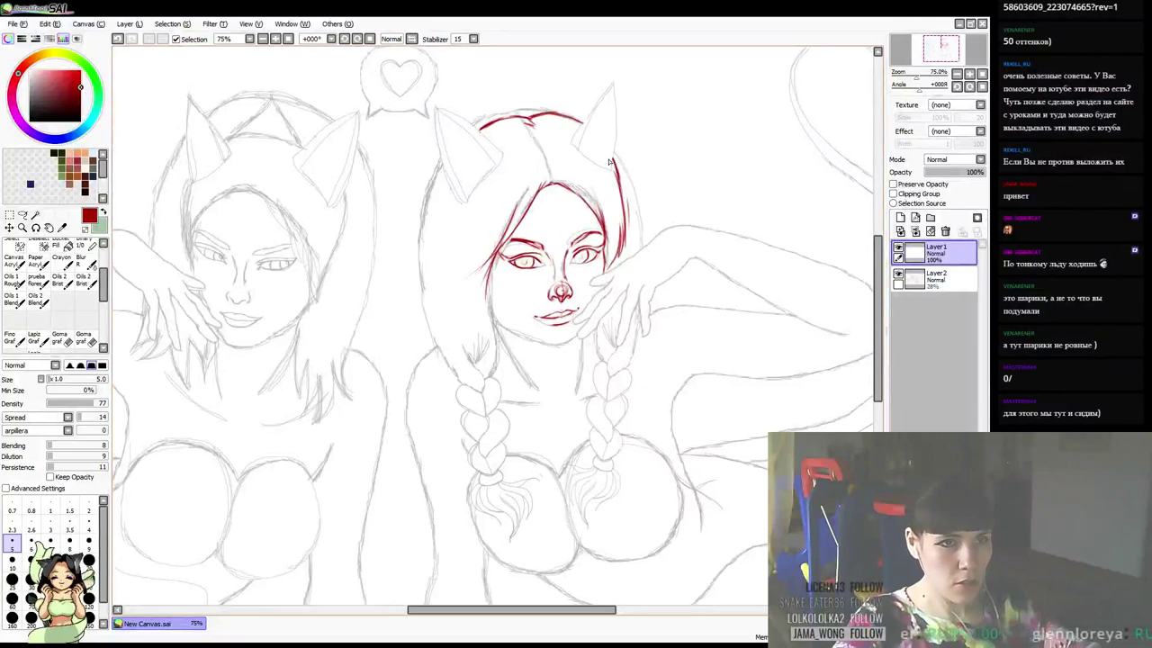
key(e)
mouse_move(585, 121)
mouse_down()
mouse_move(571, 120)
mouse_move(583, 125)
mouse_up()
key(b)
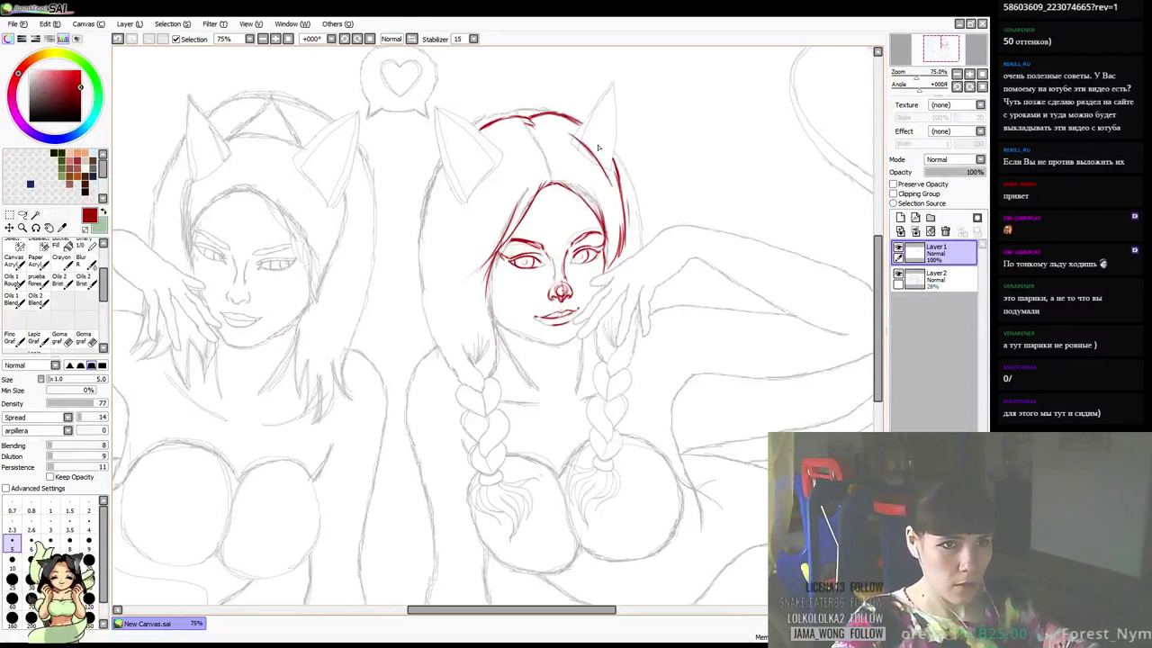
Draw both cat ears in dark red with tufts of fur along their outer edges, and mark the zigzag hair parting
drag(590, 144, 610, 93)
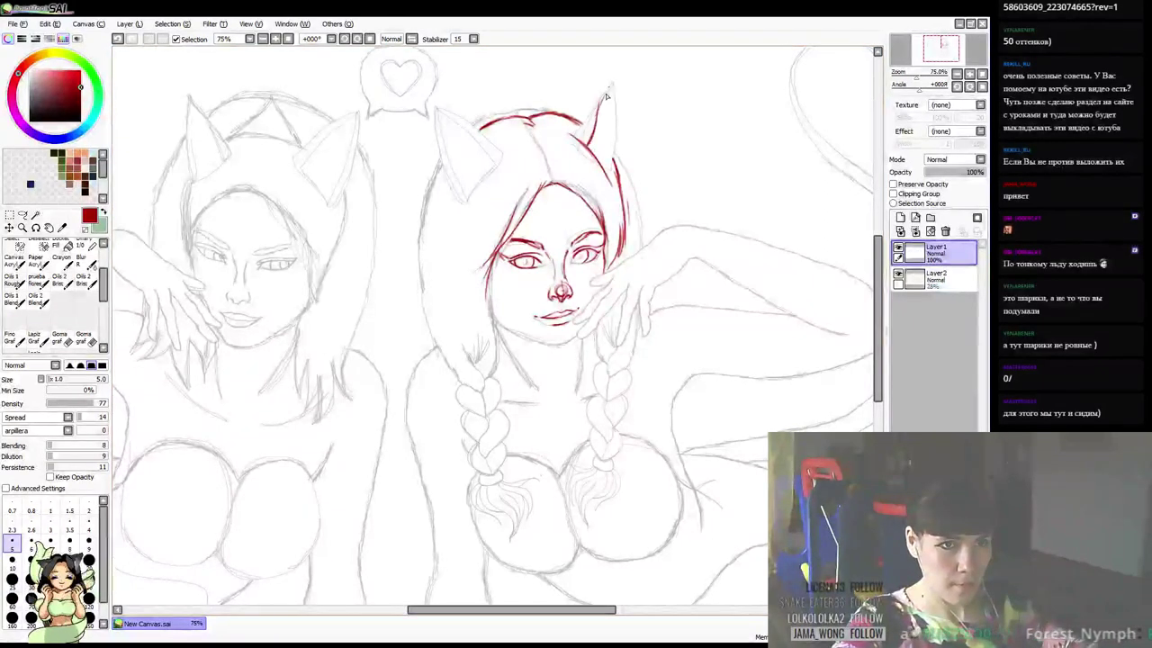
mouse_move(576, 131)
mouse_down()
mouse_move(612, 84)
mouse_move(622, 153)
mouse_move(612, 180)
mouse_up()
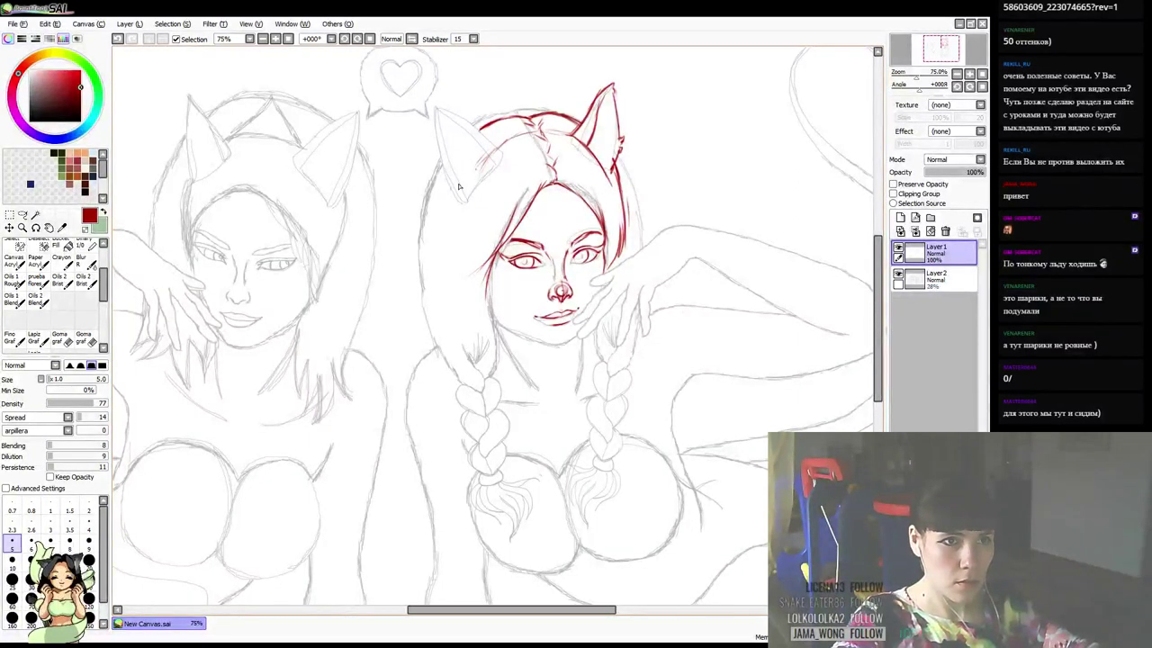
mouse_move(462, 200)
mouse_down()
mouse_move(486, 158)
mouse_move(457, 213)
mouse_move(505, 148)
mouse_move(468, 188)
mouse_up()
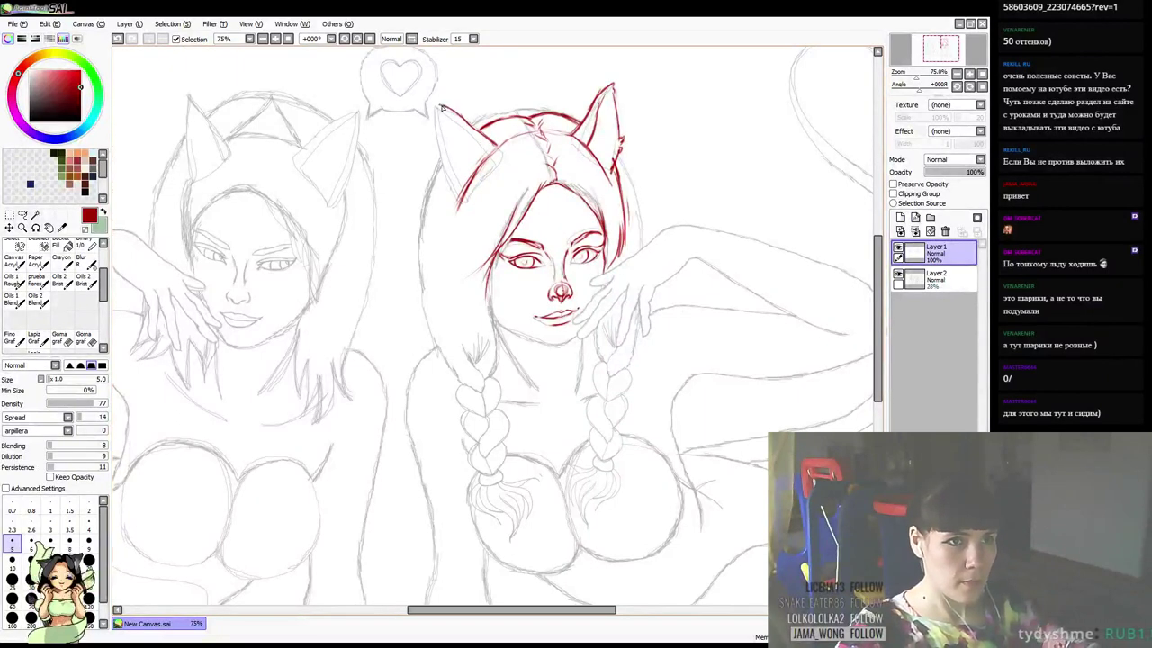
mouse_move(435, 107)
mouse_down()
mouse_move(438, 147)
mouse_move(423, 149)
mouse_move(451, 157)
mouse_move(439, 161)
mouse_move(457, 197)
mouse_up()
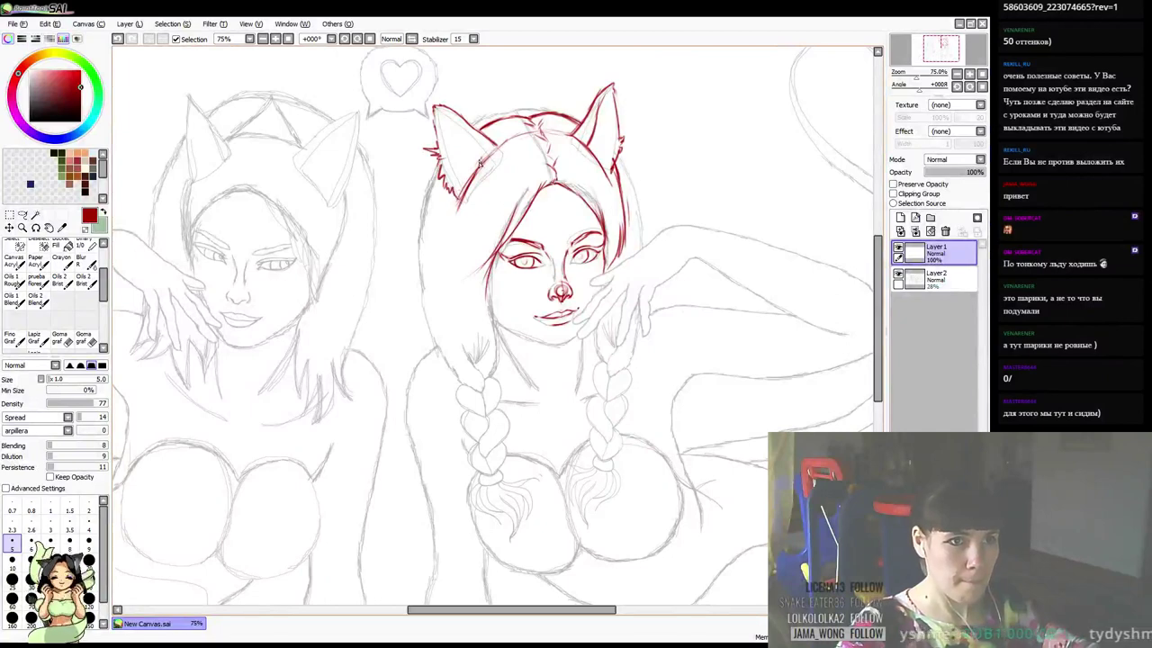
drag(454, 121, 439, 109)
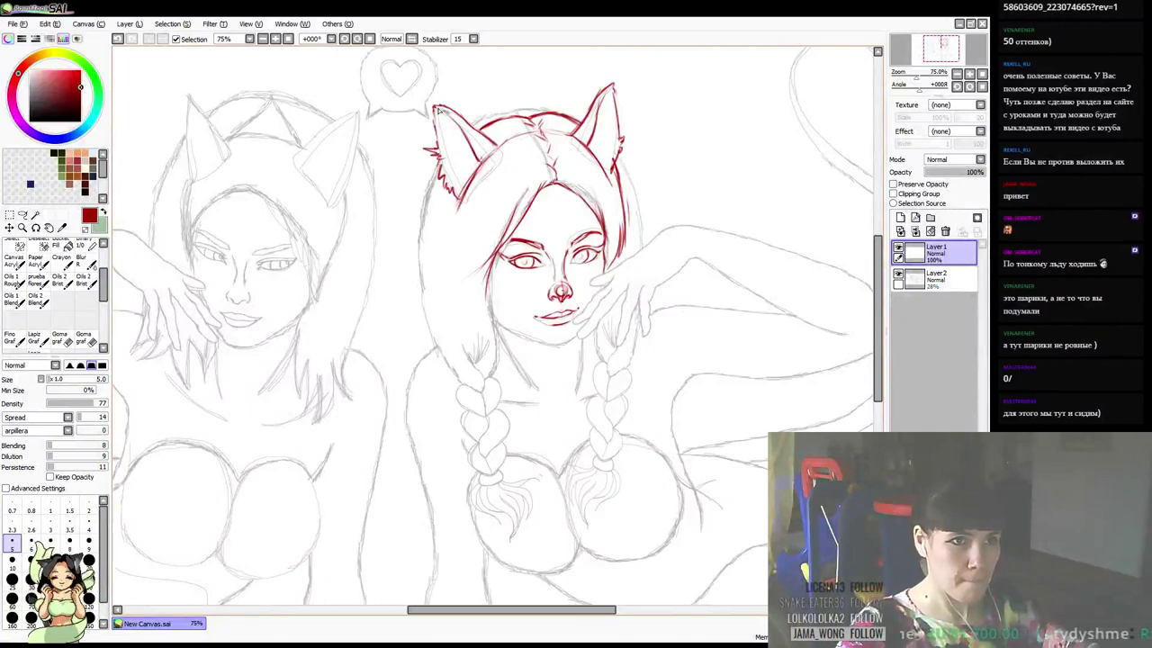
Draw the outer hair contour below the tufted ear and reinforce the line over the crown of the head
drag(624, 145, 640, 111)
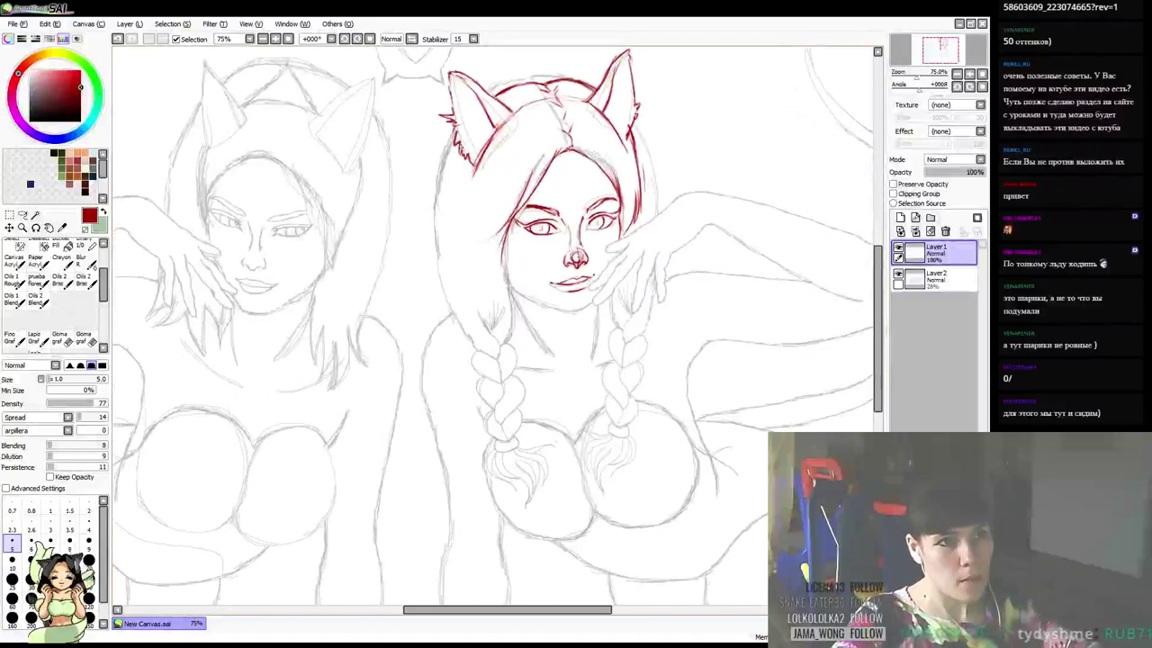
drag(458, 149, 455, 228)
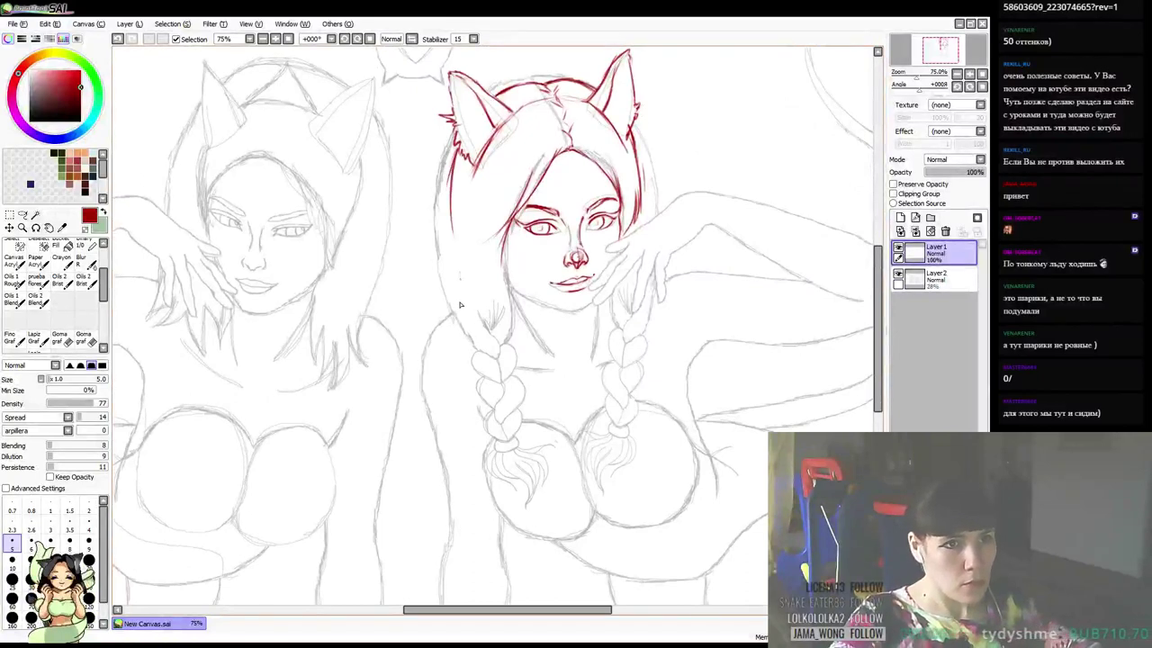
drag(685, 135, 669, 158)
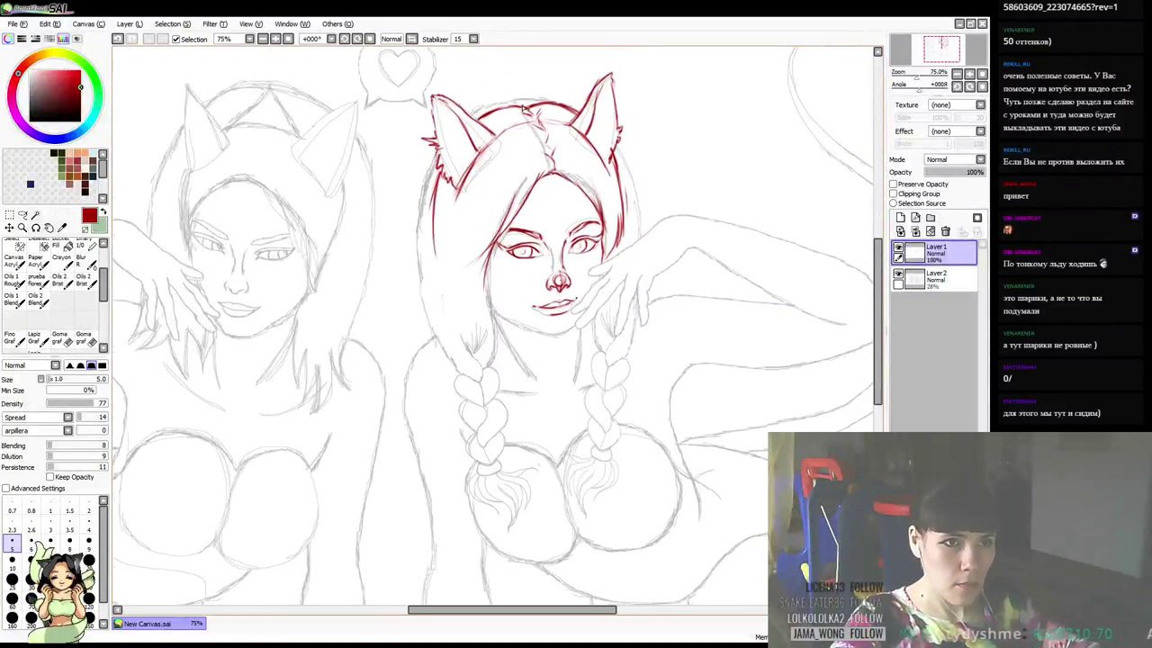
drag(521, 108, 548, 103)
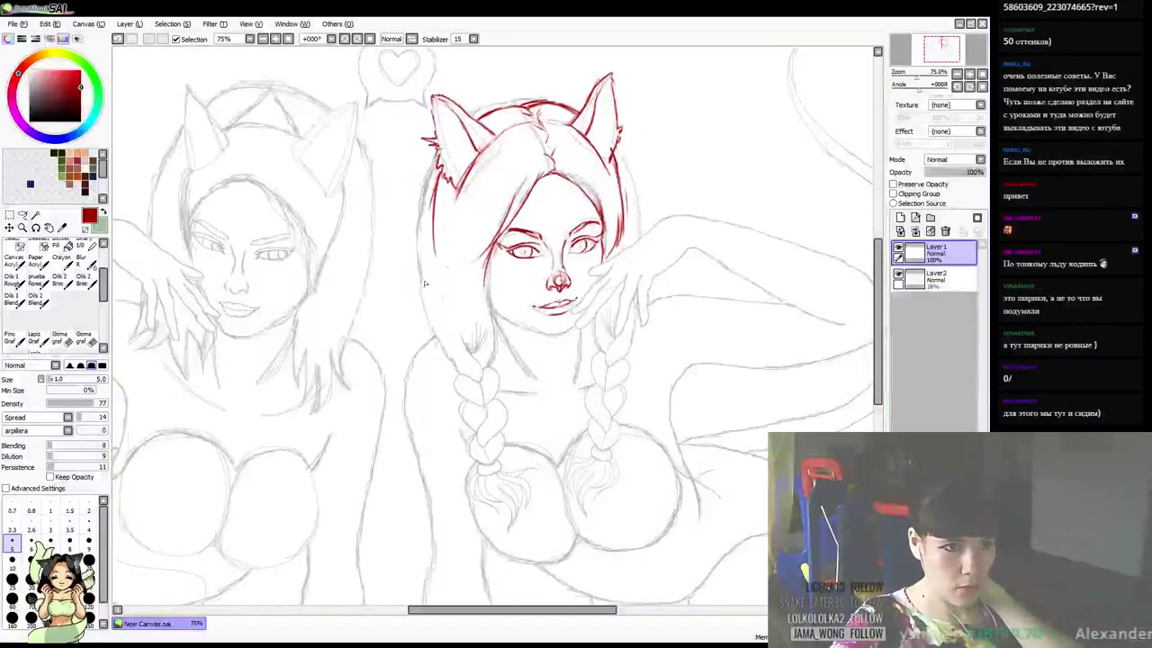
Draw the braided woman's two braids in dark red with interlocking strands from the hair down to the chest
mouse_move(431, 259)
mouse_down()
mouse_move(452, 358)
mouse_move(446, 343)
mouse_move(470, 381)
mouse_move(449, 381)
mouse_move(472, 453)
mouse_up()
mouse_move(493, 335)
mouse_down()
mouse_move(483, 361)
mouse_move(495, 369)
mouse_move(490, 351)
mouse_move(499, 437)
mouse_move(499, 423)
mouse_move(485, 452)
mouse_move(500, 448)
mouse_move(487, 469)
mouse_move(473, 466)
mouse_move(483, 442)
mouse_move(490, 455)
mouse_move(487, 395)
mouse_move(473, 386)
mouse_move(485, 394)
mouse_move(480, 364)
mouse_up()
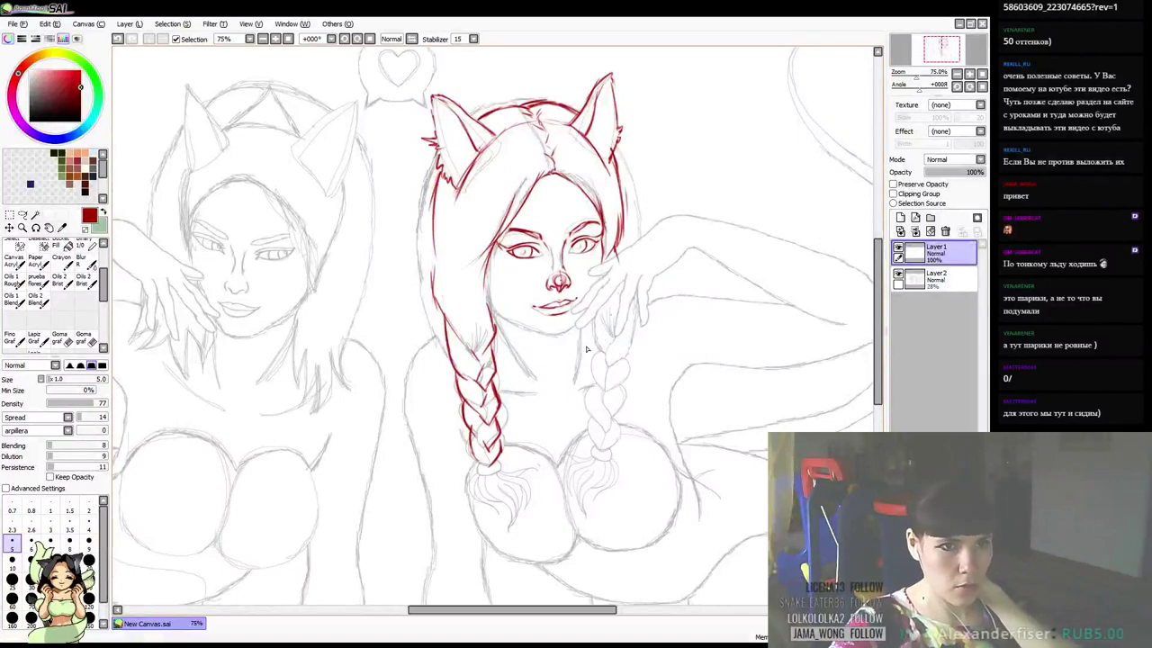
drag(586, 329, 591, 446)
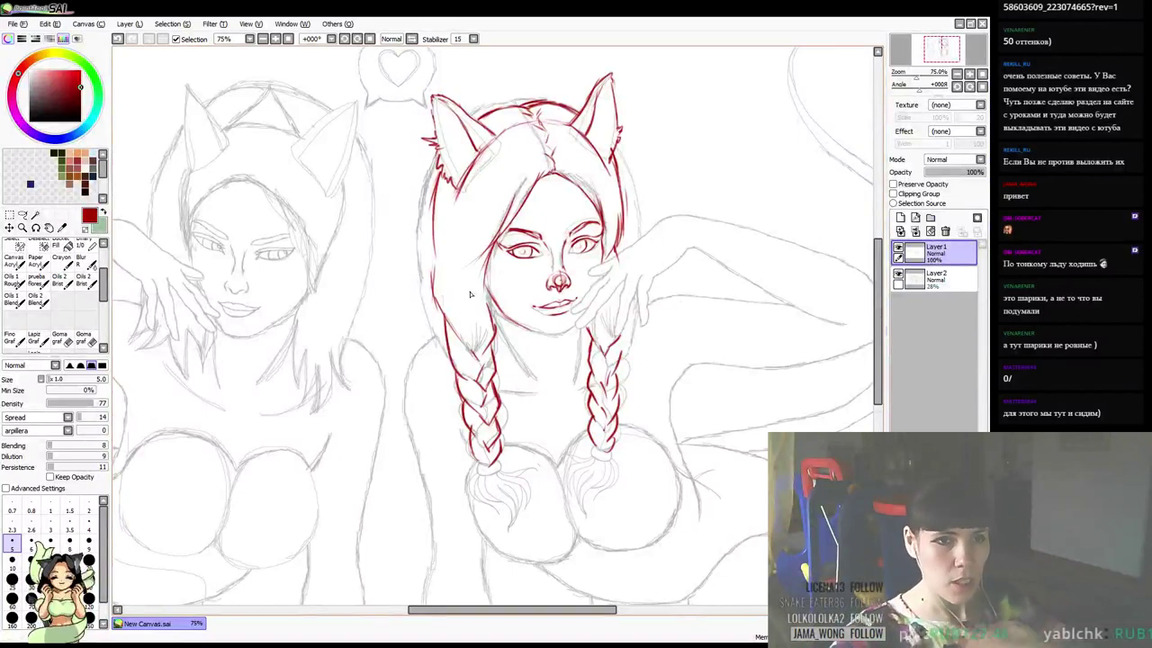
Add the hair ties and the loose, pointed hair tails at the ends of both braids
drag(640, 325, 629, 337)
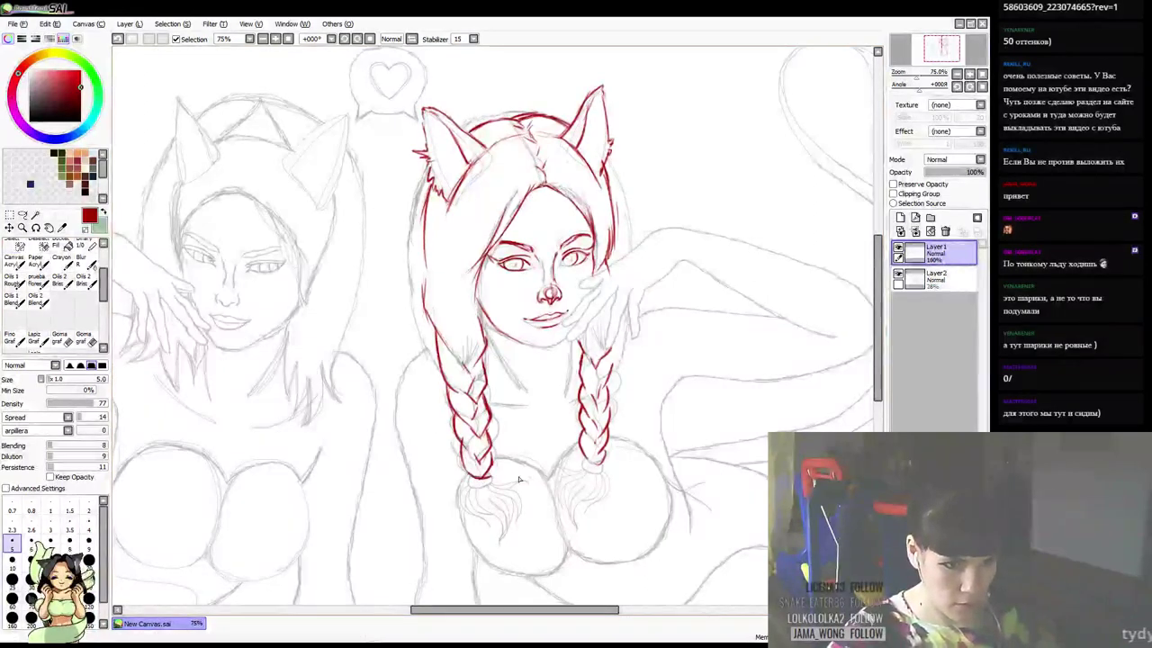
mouse_move(470, 478)
mouse_down()
mouse_move(480, 523)
mouse_move(493, 497)
mouse_move(504, 496)
mouse_move(502, 539)
mouse_up()
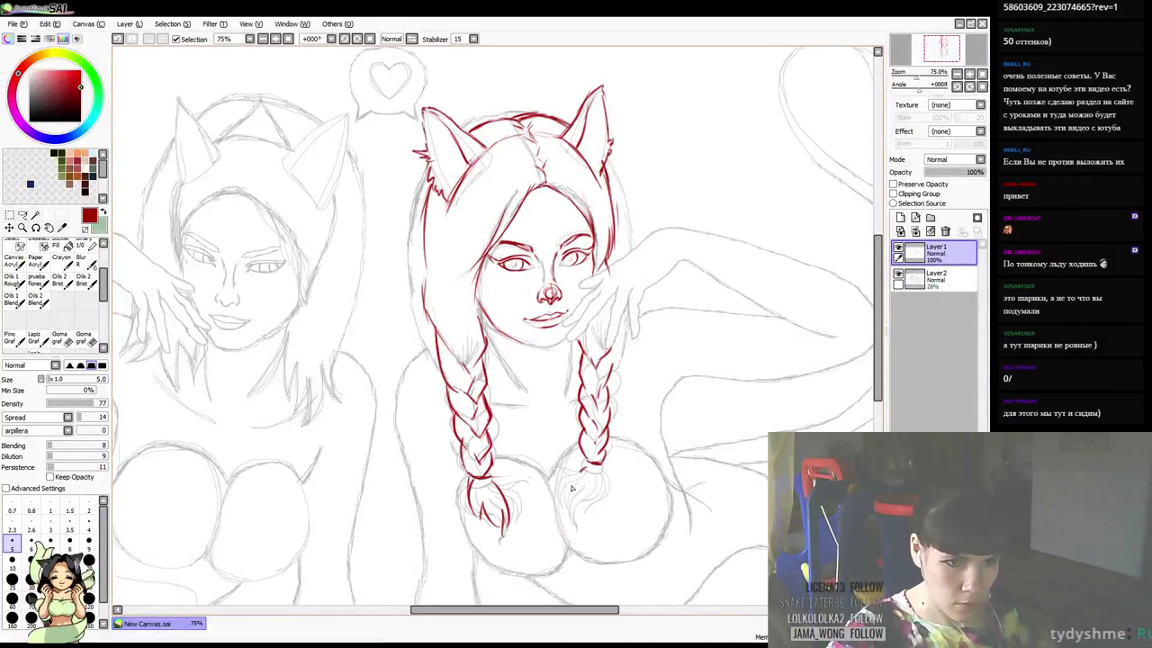
mouse_move(573, 473)
mouse_down()
mouse_move(587, 513)
mouse_move(599, 471)
mouse_move(598, 522)
mouse_move(595, 469)
mouse_up()
drag(469, 475, 489, 478)
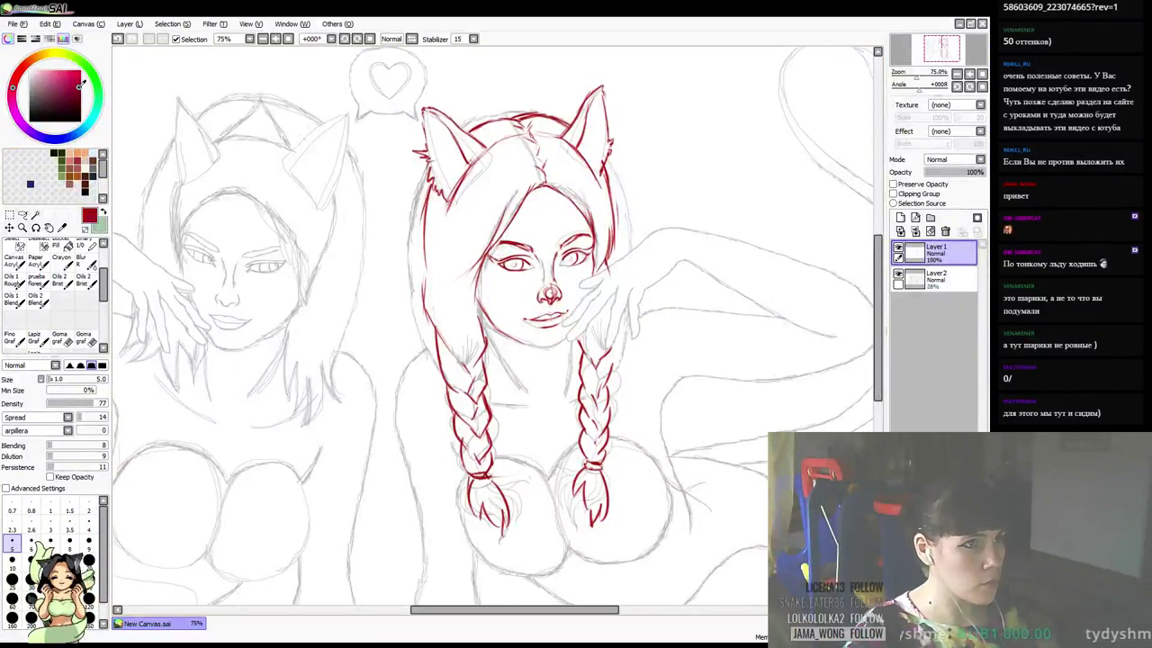
Add a new layer and construct the hand beside the face in deep crimson, with a wrist circle, knuckle joints and pointed fingers
click(901, 217)
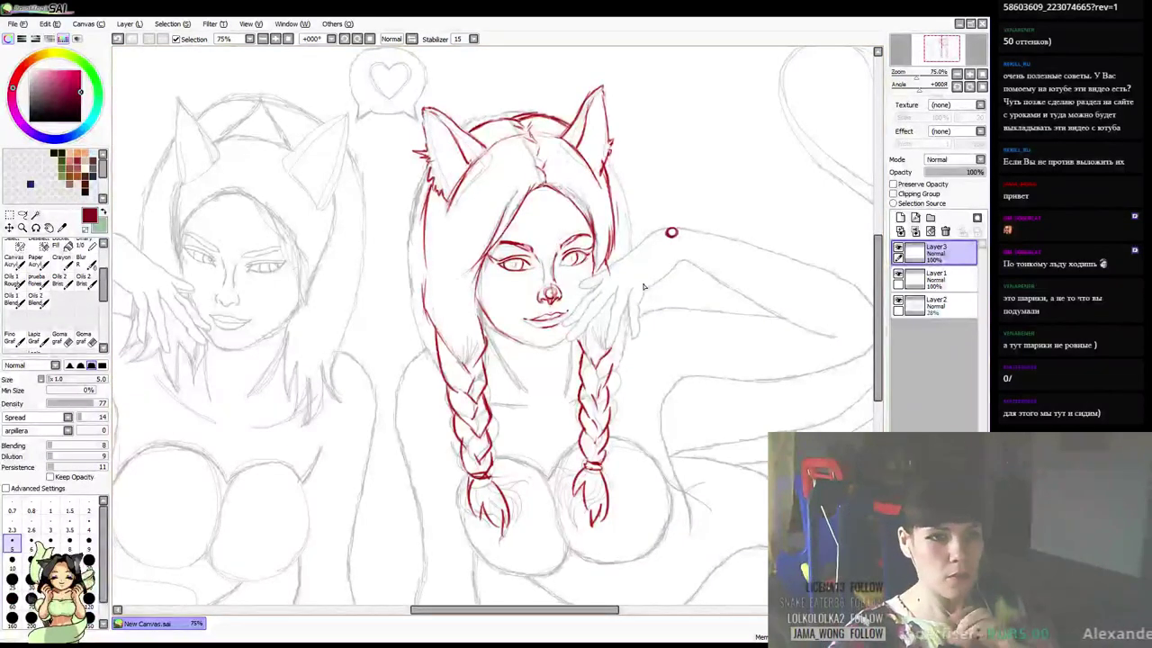
drag(677, 235, 639, 302)
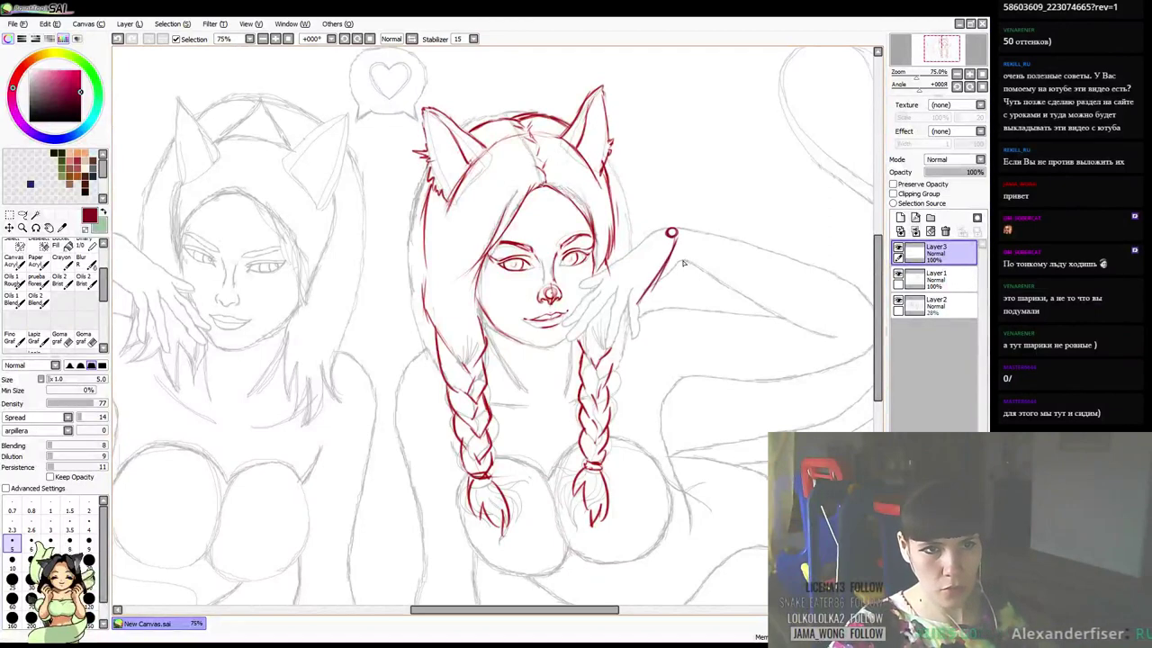
mouse_move(668, 236)
mouse_down()
mouse_move(577, 290)
mouse_move(609, 271)
mouse_move(639, 302)
mouse_up()
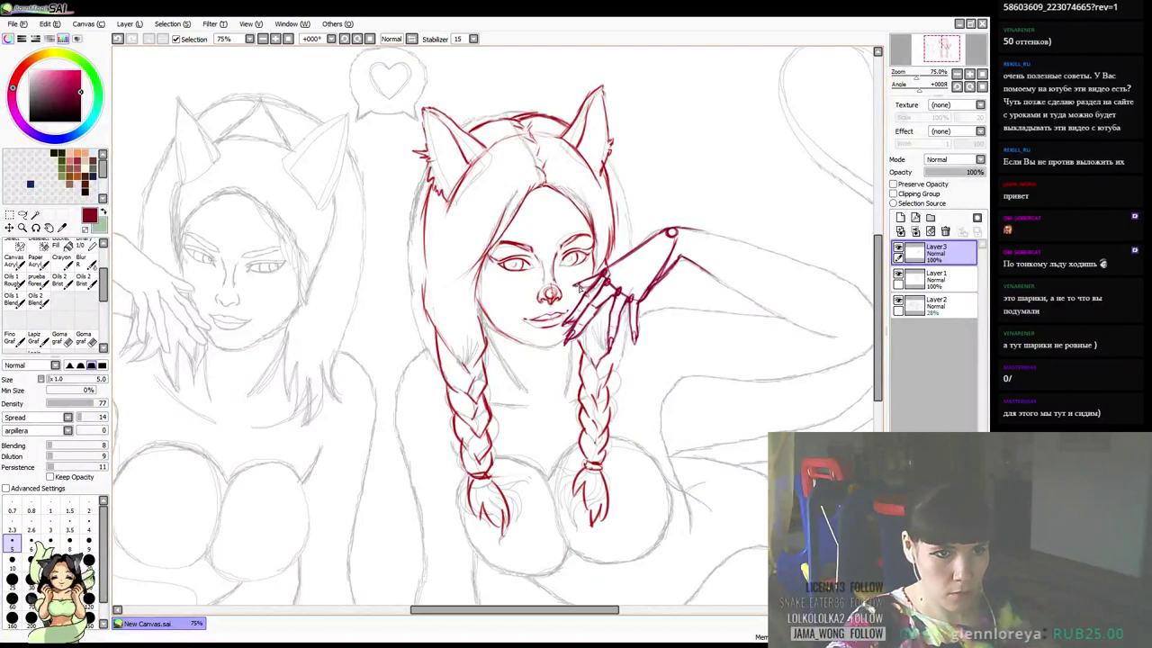
Flip the canvas view horizontally and draw both forearm contours from the wrist, marking the elbow joint with a small circle
drag(749, 264, 666, 265)
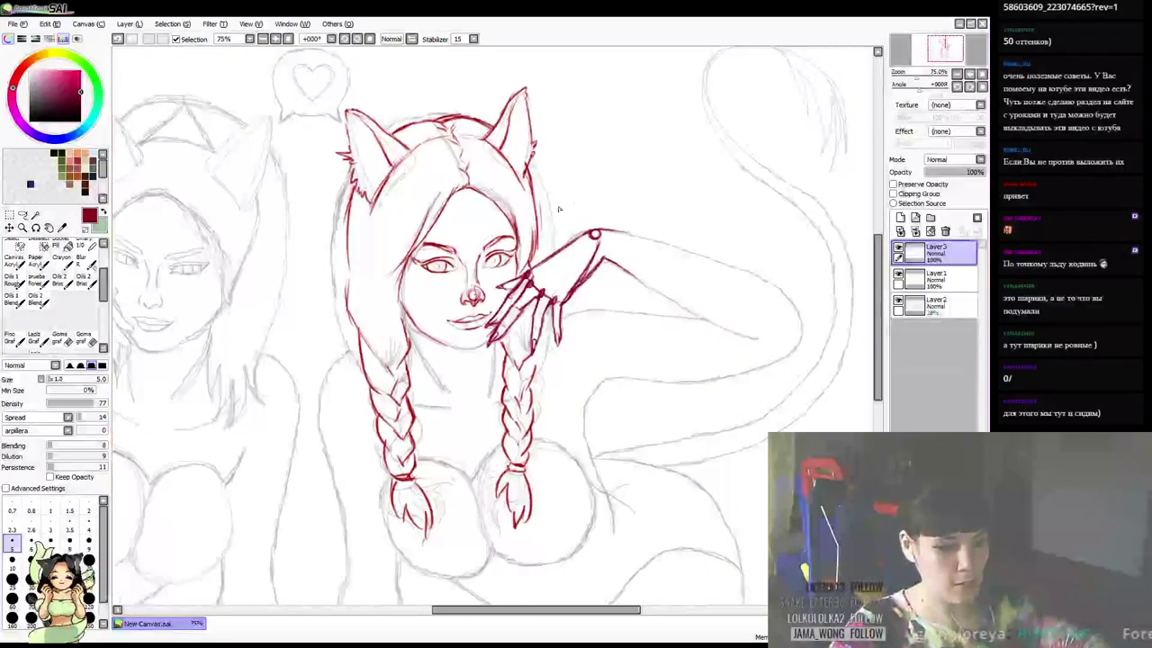
key(h)
drag(609, 299, 751, 302)
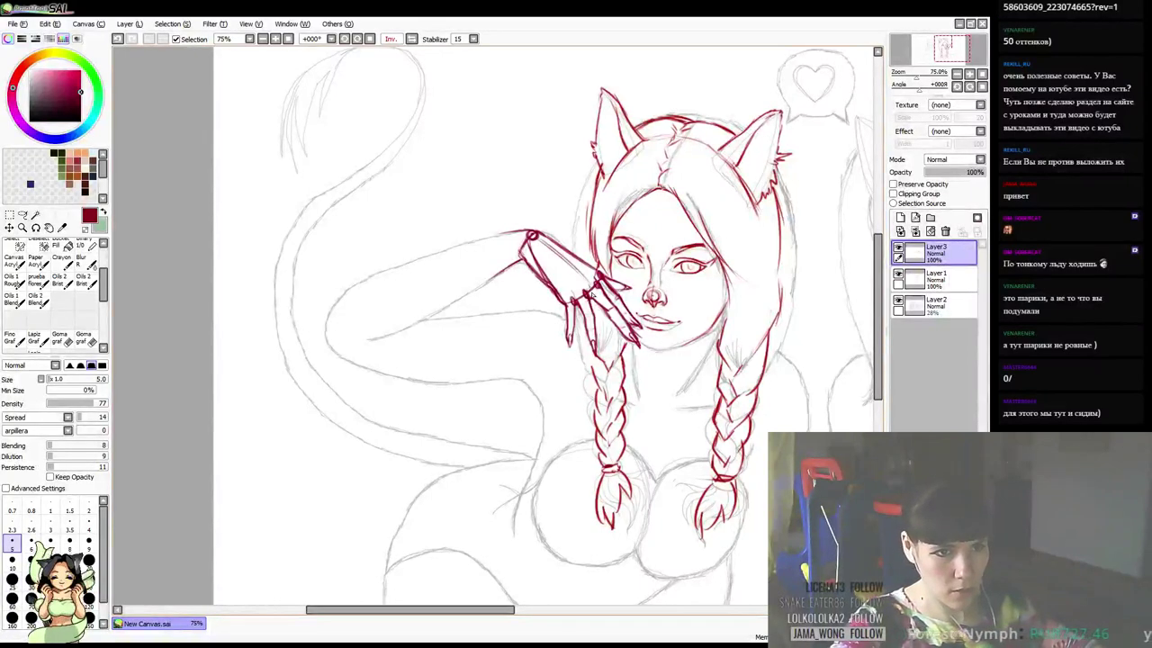
drag(528, 214, 510, 207)
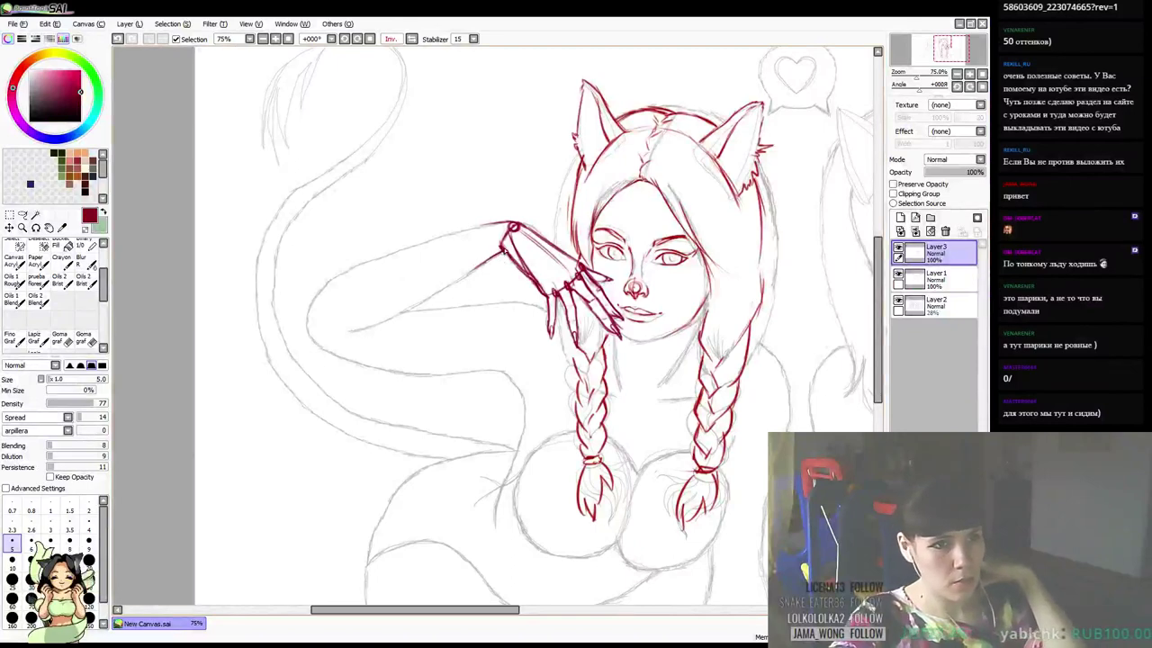
drag(502, 251, 483, 265)
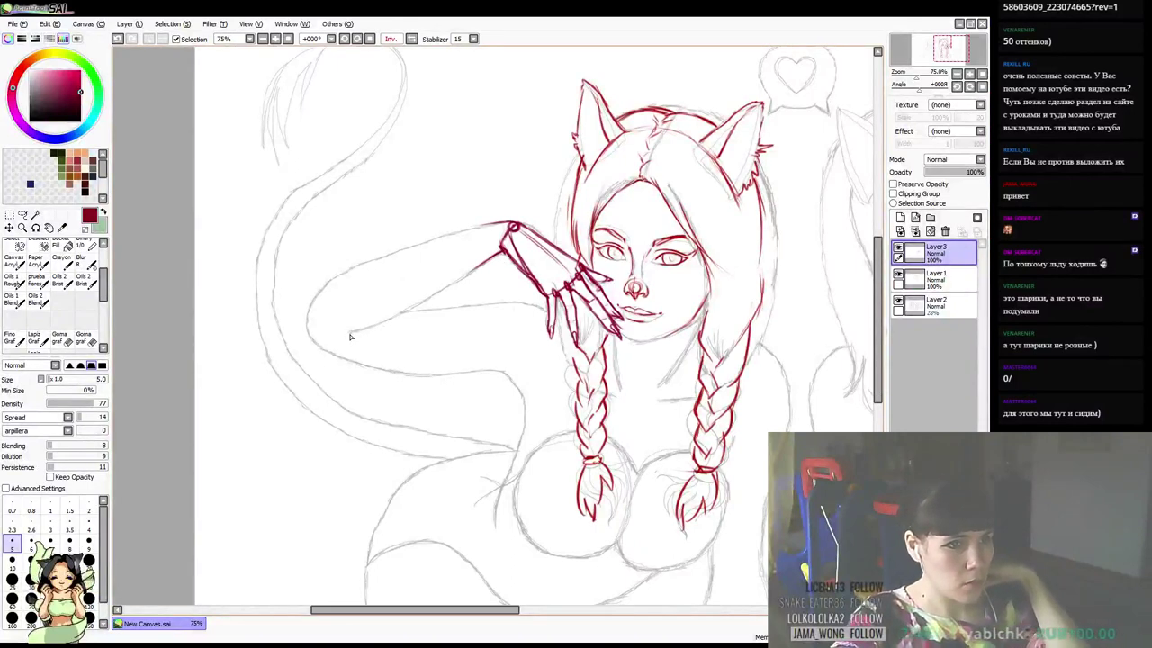
mouse_move(343, 331)
mouse_down()
mouse_move(385, 325)
mouse_move(510, 251)
mouse_up()
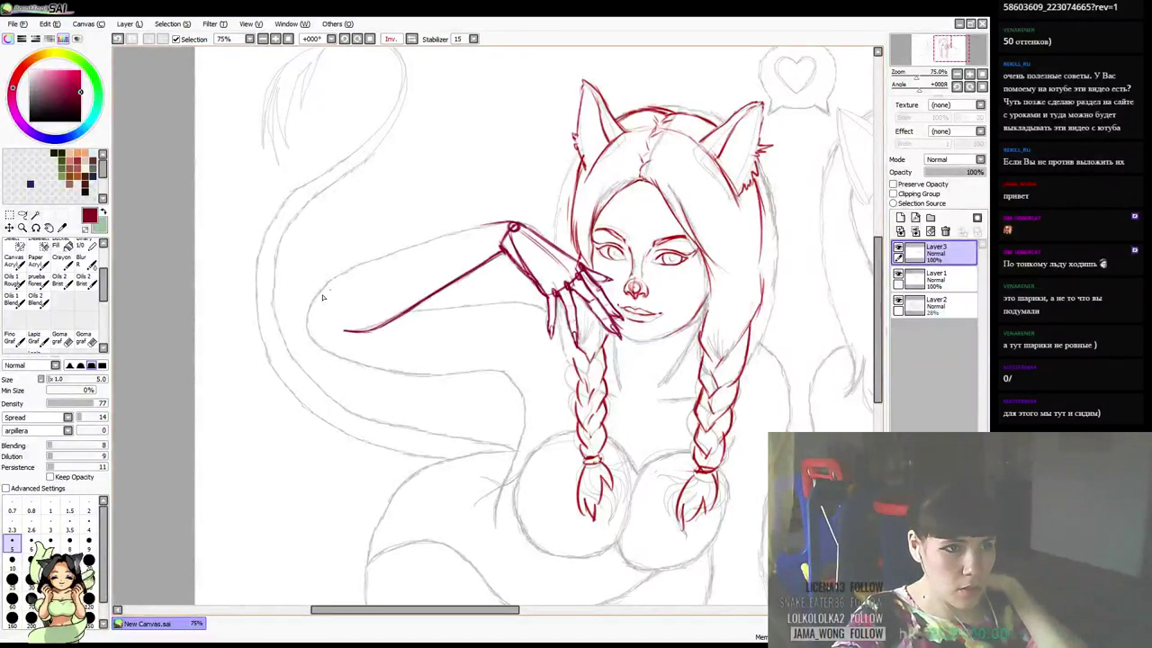
mouse_move(319, 296)
mouse_down()
mouse_move(344, 273)
mouse_move(318, 297)
mouse_move(347, 272)
mouse_move(450, 231)
mouse_up()
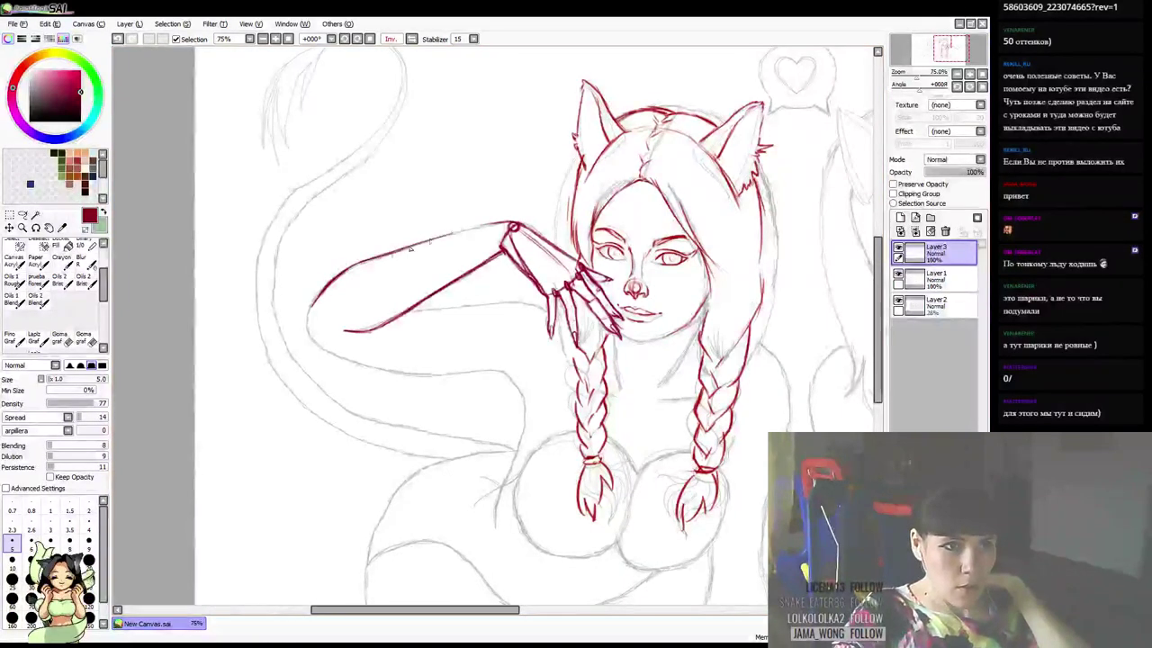
drag(389, 255, 500, 223)
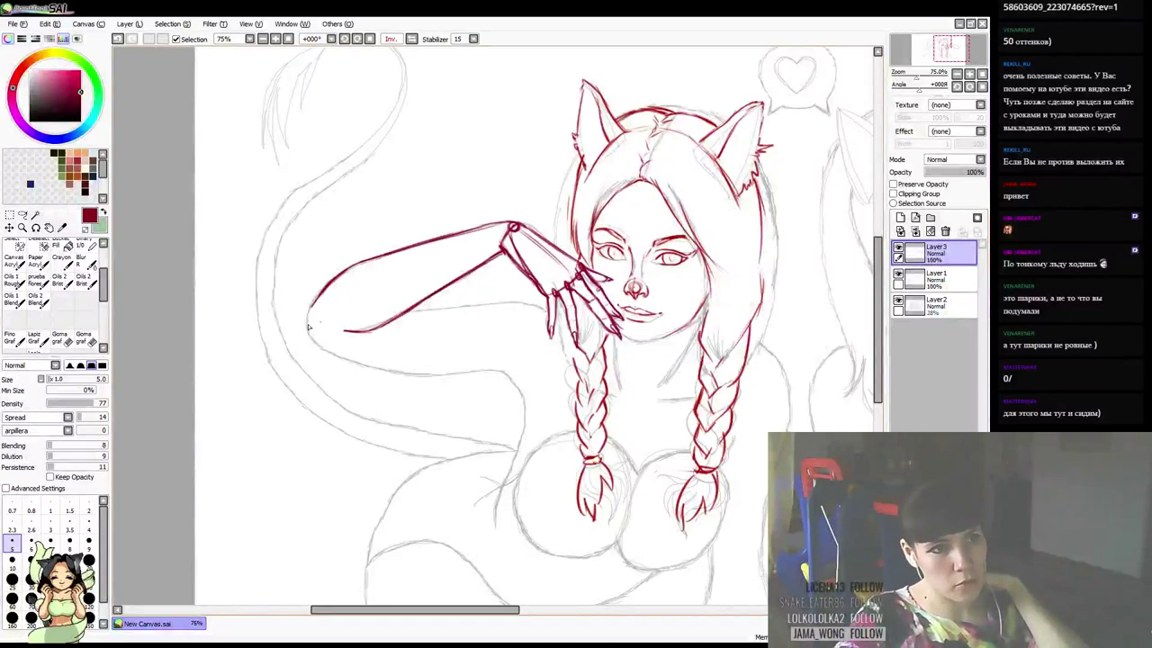
drag(317, 301, 305, 319)
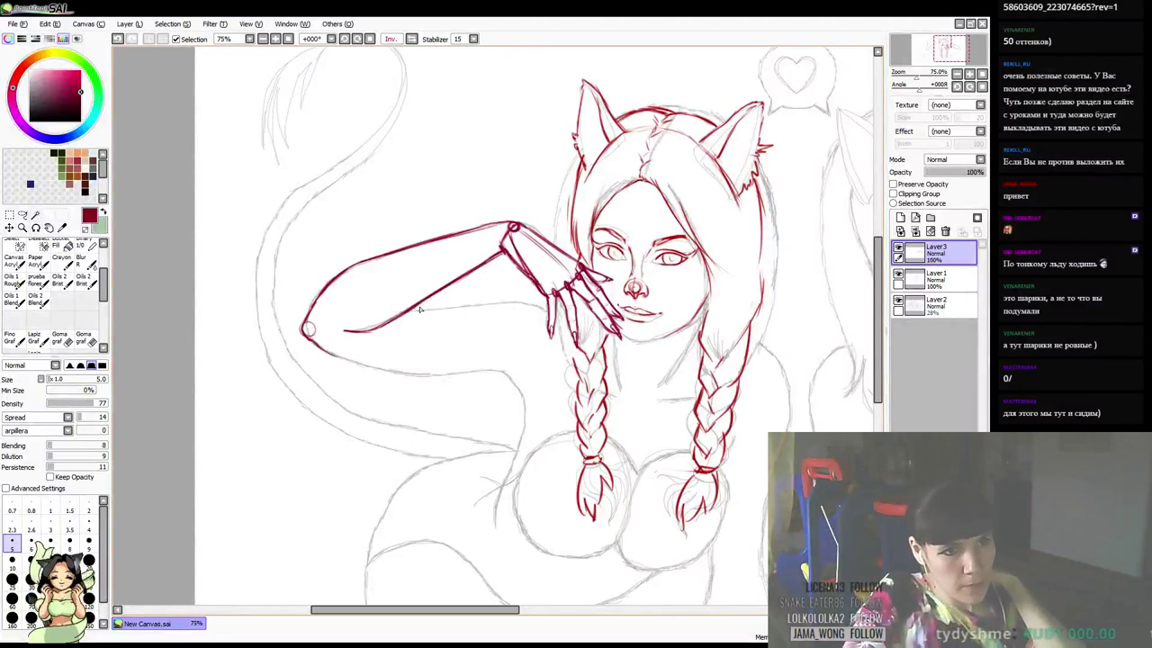
Complete the raised arm with its inner fold line and upper-arm underside, and draw the armpit and the adjoining outer breast contour
drag(411, 311, 552, 307)
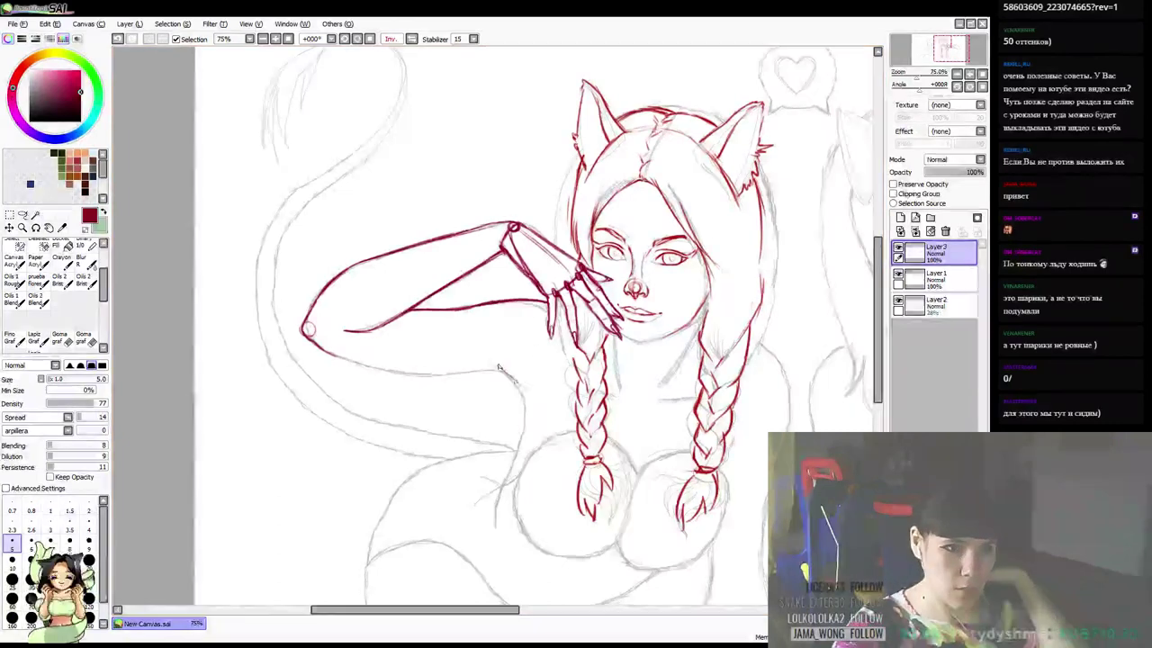
drag(492, 364, 524, 401)
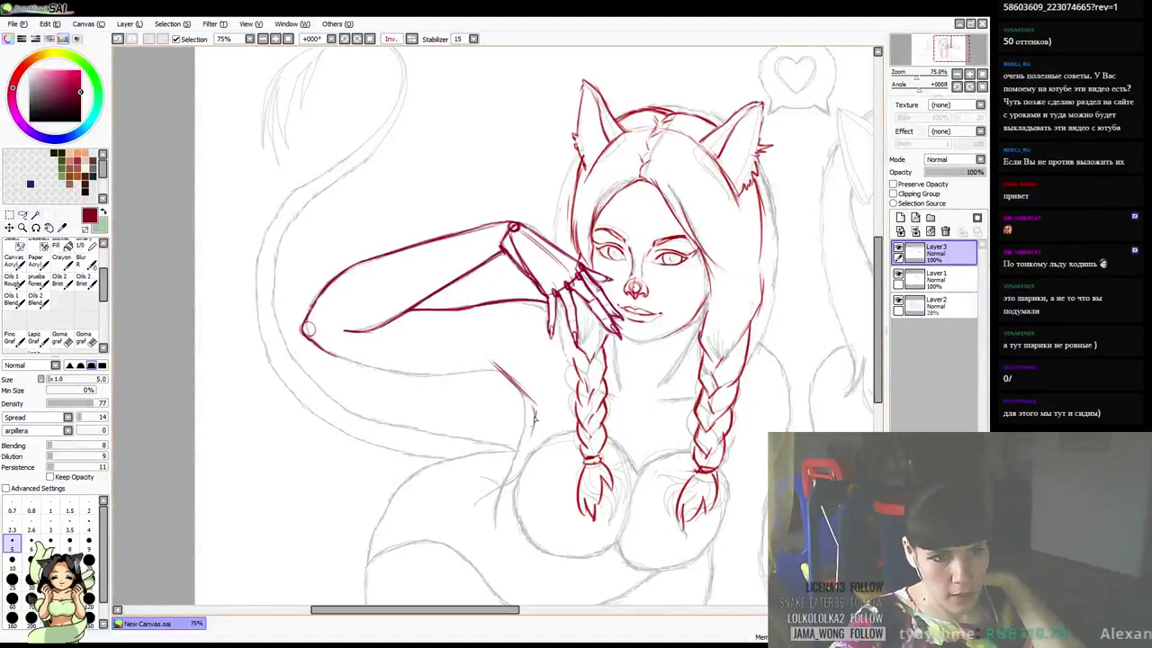
mouse_move(536, 410)
mouse_down()
mouse_move(520, 510)
mouse_move(557, 546)
mouse_up()
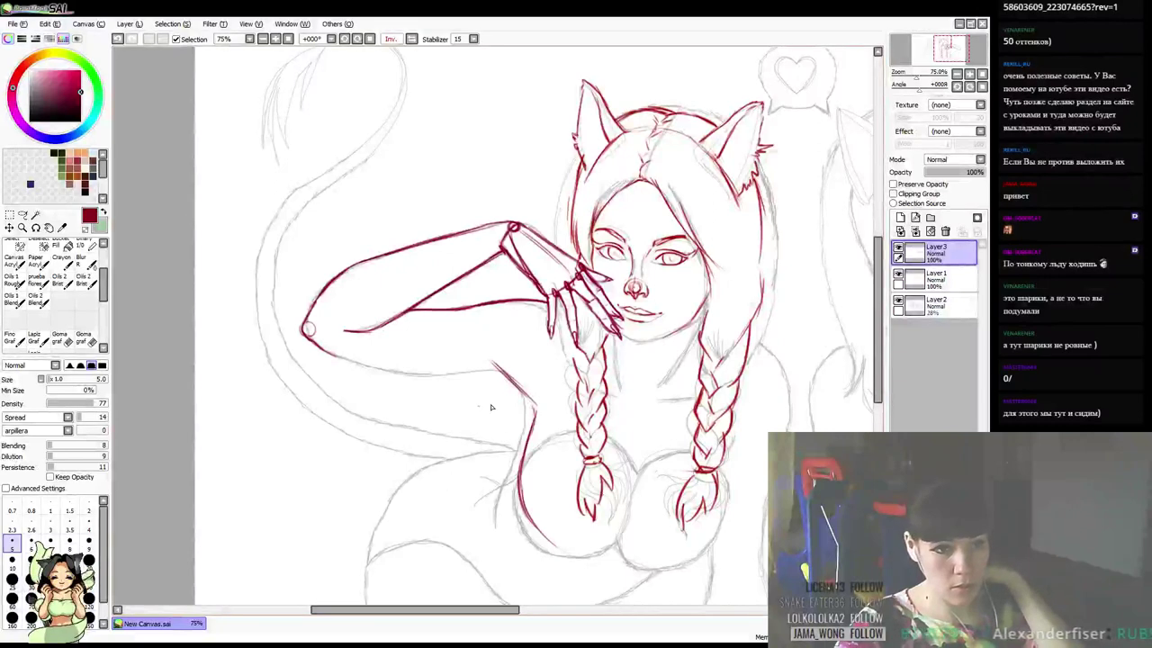
mouse_move(324, 350)
mouse_down()
mouse_move(420, 380)
mouse_move(511, 379)
mouse_up()
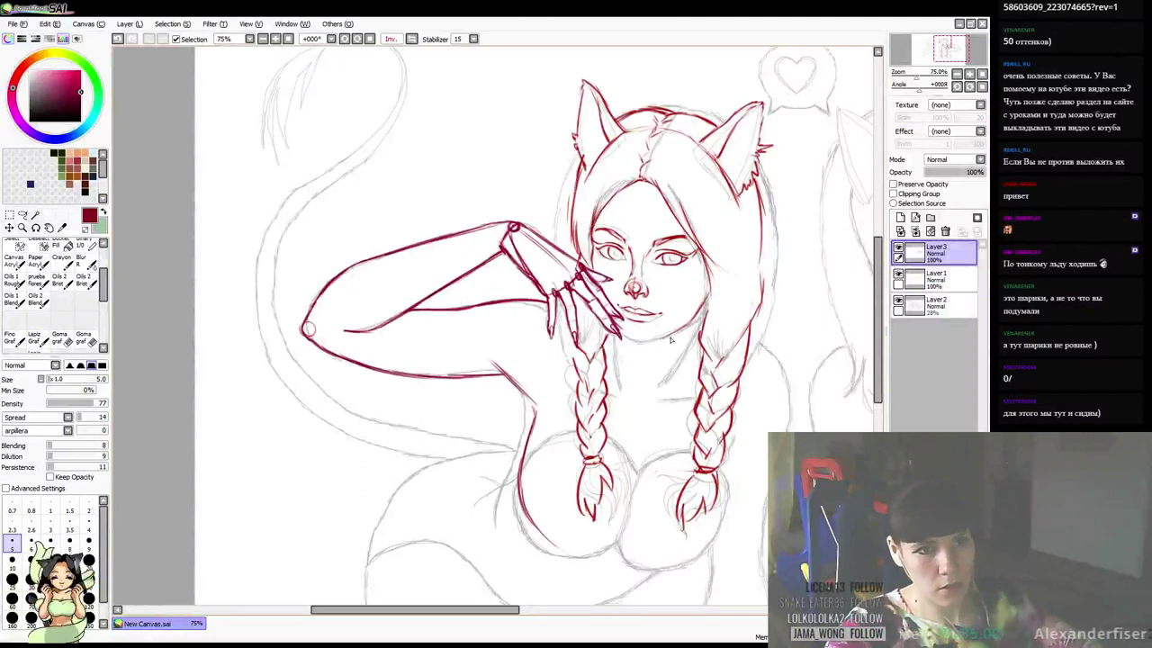
Draw the side of the torso running down from the armpit beside the breast with two crimson strokes
drag(670, 340, 614, 282)
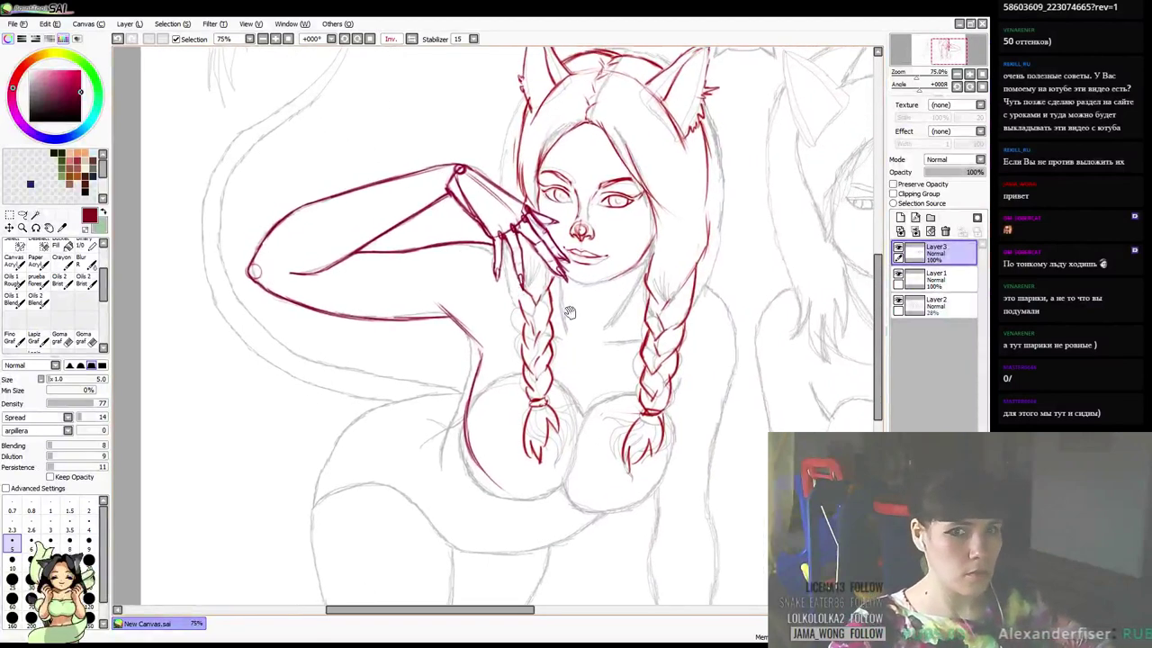
mouse_move(651, 356)
mouse_down()
mouse_move(654, 332)
mouse_move(630, 335)
mouse_move(643, 326)
mouse_up()
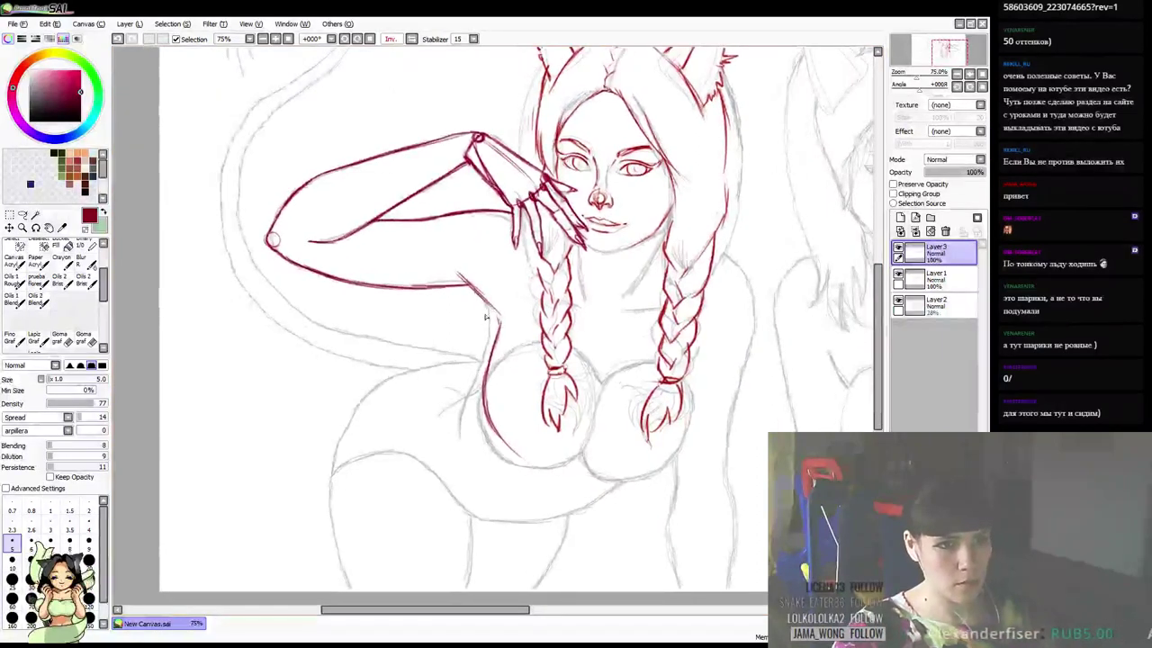
drag(489, 313, 470, 401)
drag(486, 351, 468, 413)
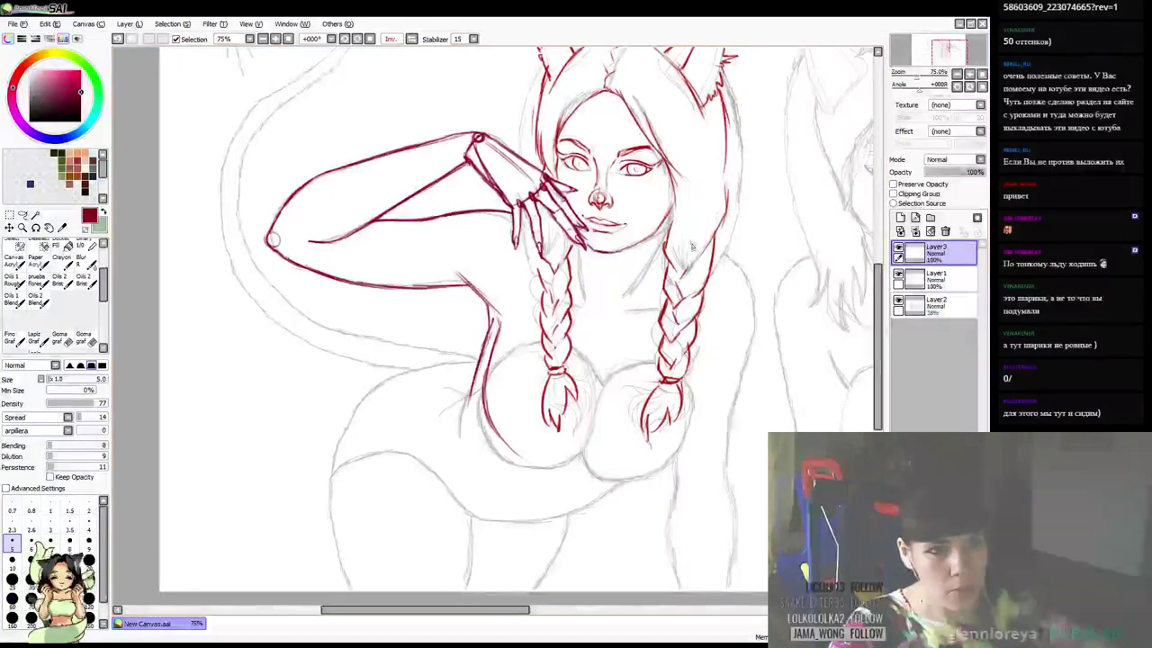
On Layer1, sample the red of the hair lines and redraw the outer hair contour over the crown and down both sides
drag(729, 263, 691, 271)
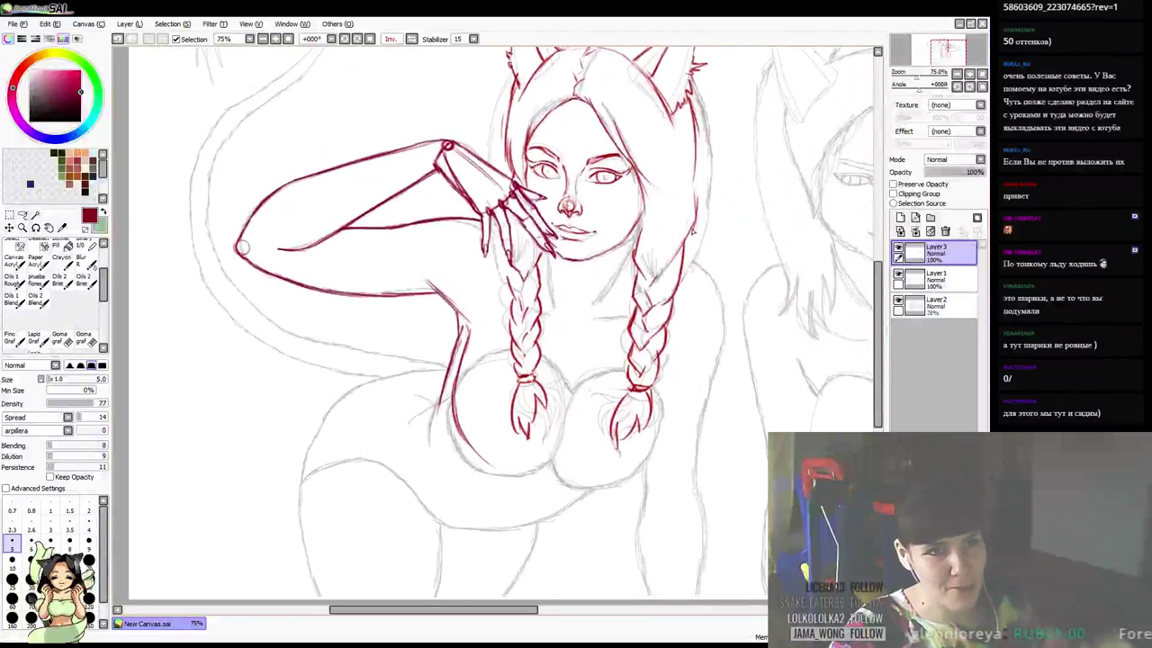
drag(735, 223, 731, 296)
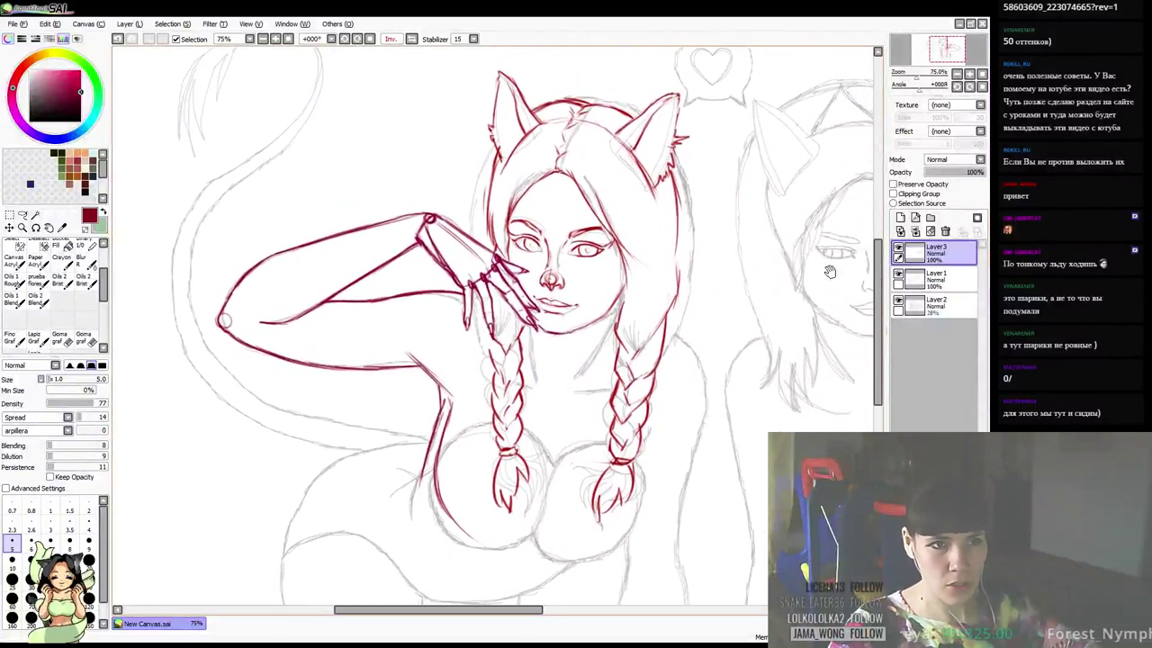
drag(801, 273, 791, 272)
click(948, 288)
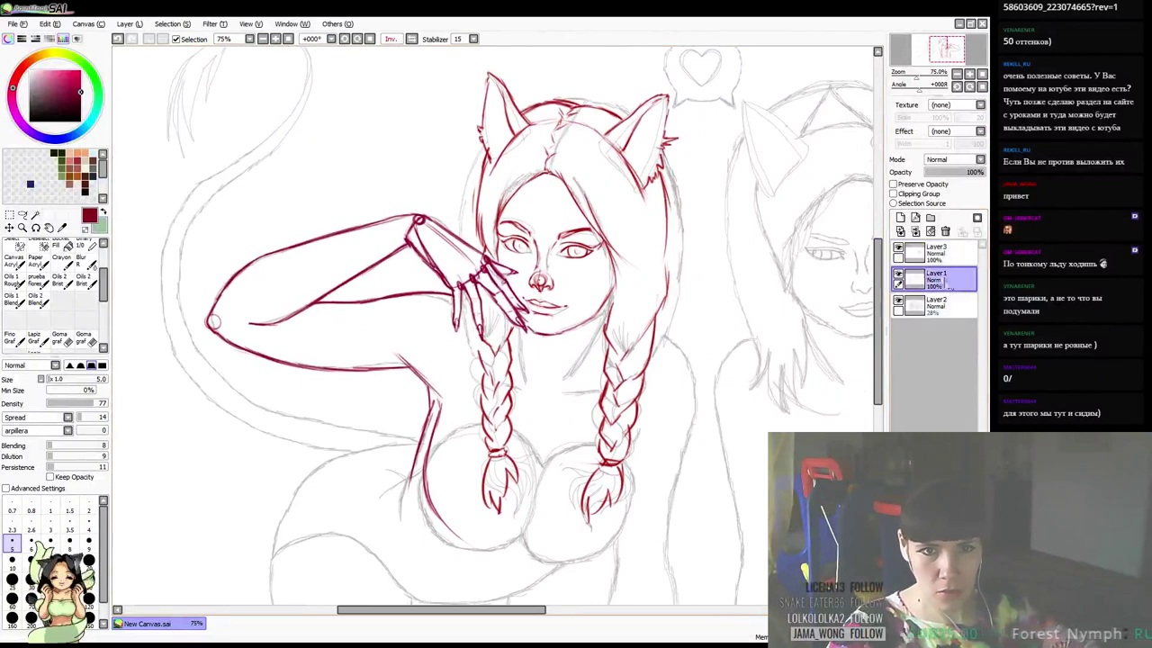
alt+click(555, 101)
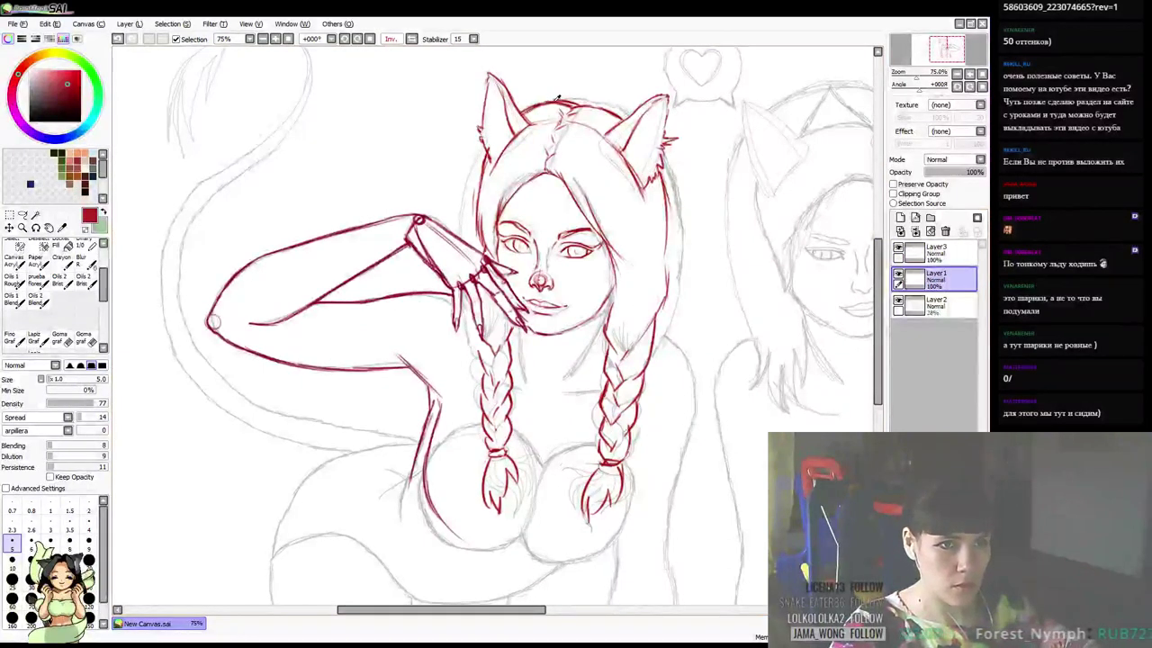
mouse_move(571, 102)
mouse_down()
mouse_move(608, 102)
mouse_move(589, 102)
mouse_move(635, 120)
mouse_up()
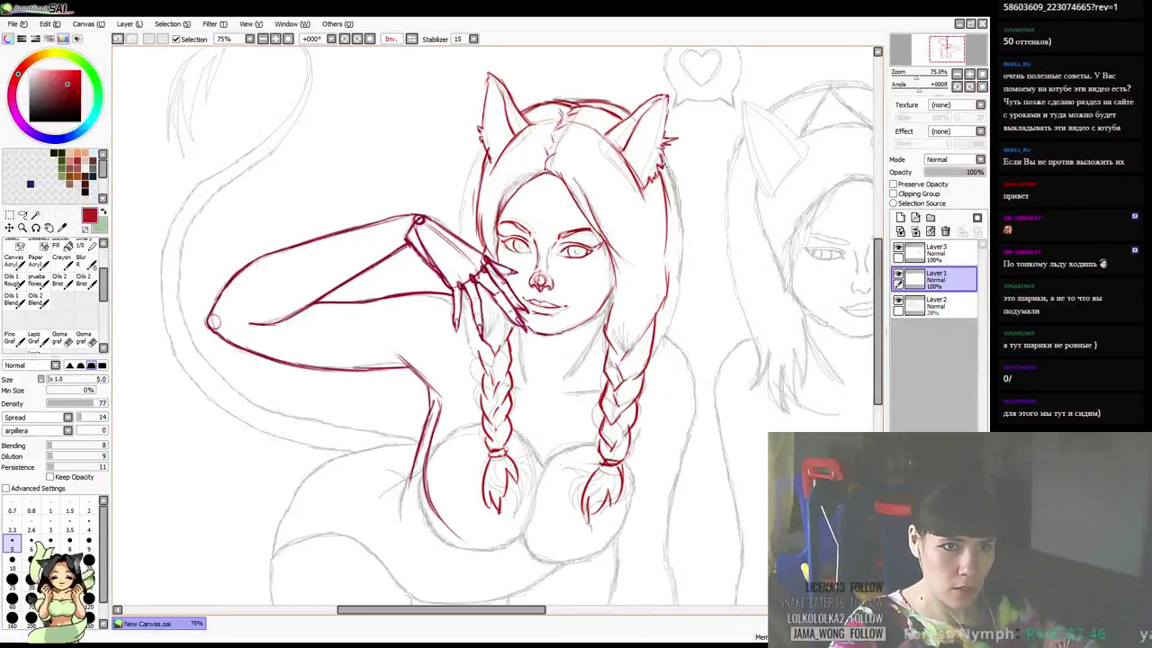
mouse_move(664, 164)
mouse_down()
mouse_move(678, 220)
mouse_move(664, 297)
mouse_up()
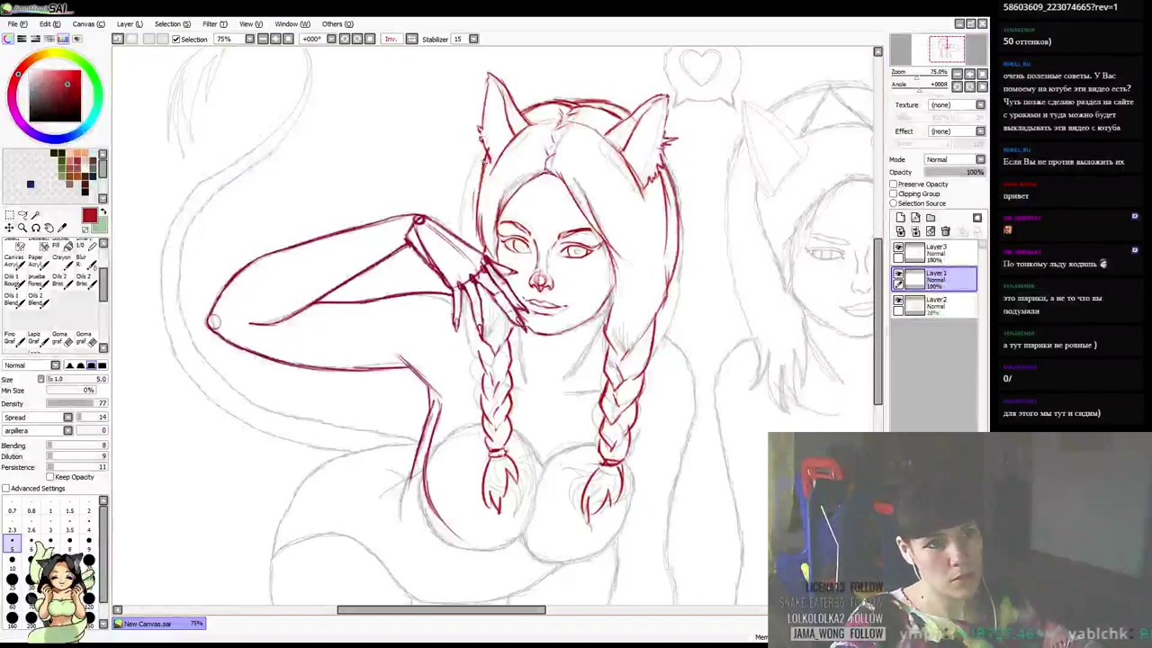
mouse_move(484, 160)
mouse_down()
mouse_move(463, 228)
mouse_move(467, 207)
mouse_move(477, 253)
mouse_up()
Draw both sides of the neck below the jaw and the collarbone lines at its base in red
scroll(645, 281, down, 1)
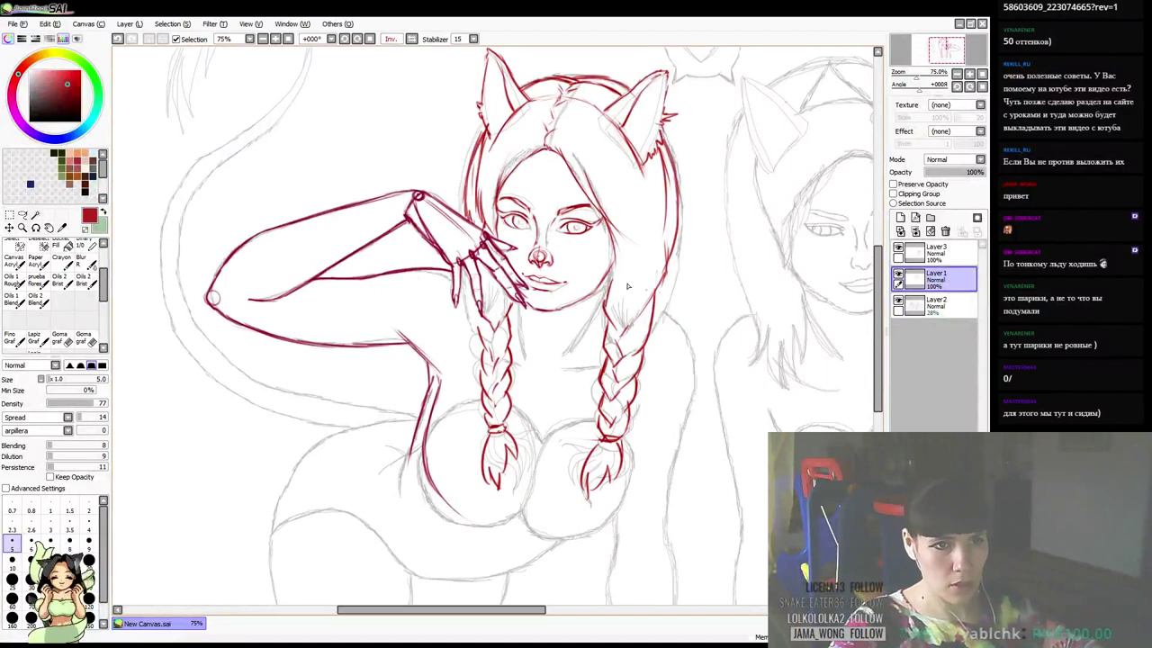
scroll(645, 292, down, 3)
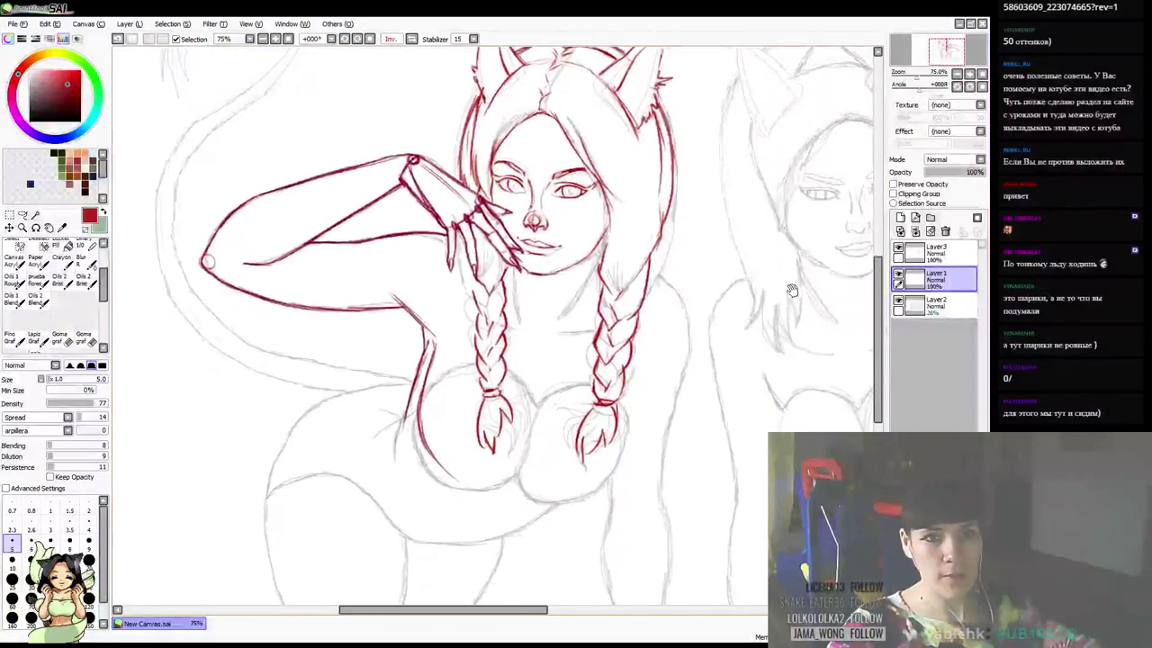
scroll(662, 257, up, 3)
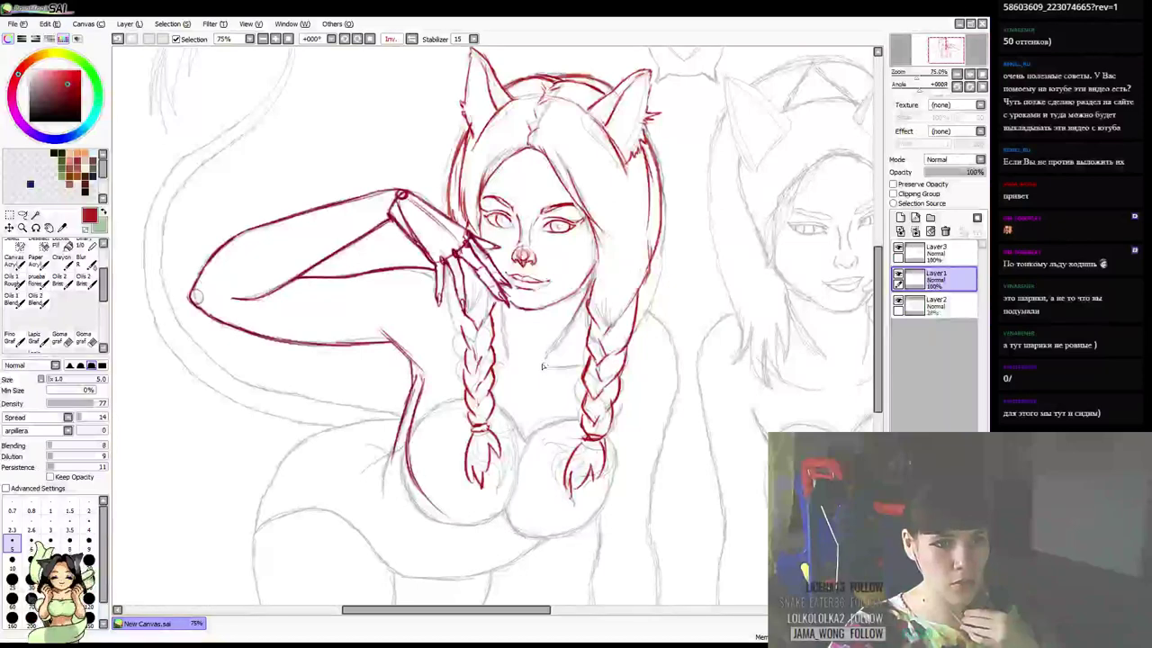
drag(541, 363, 576, 320)
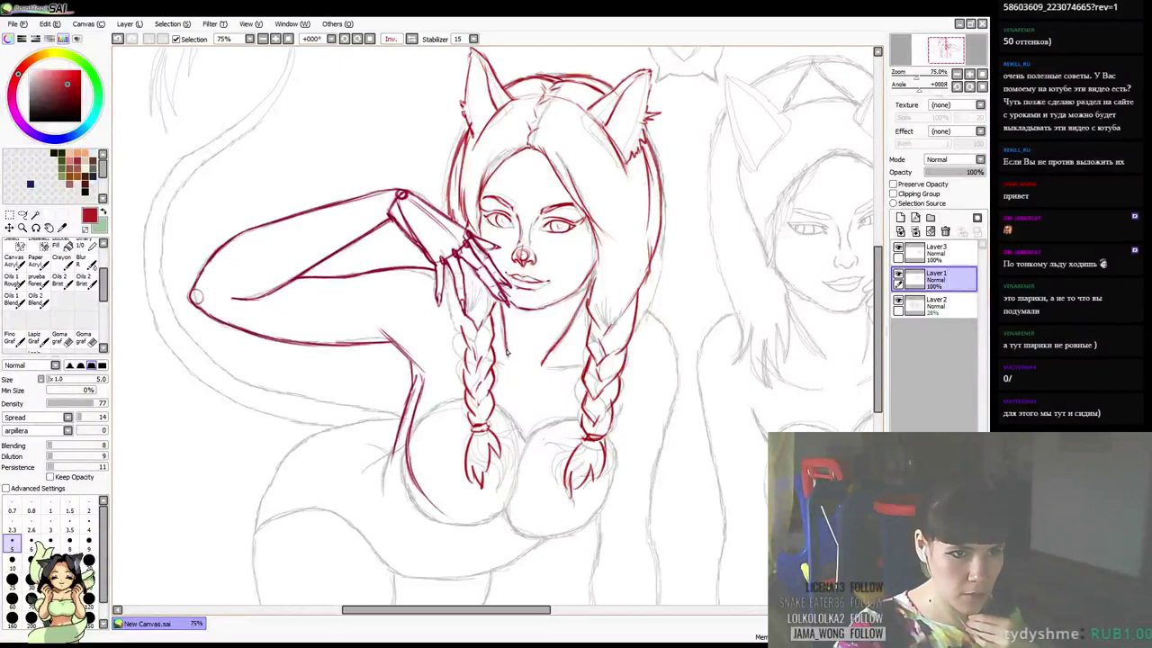
key(ctrl+z)
drag(504, 316, 510, 360)
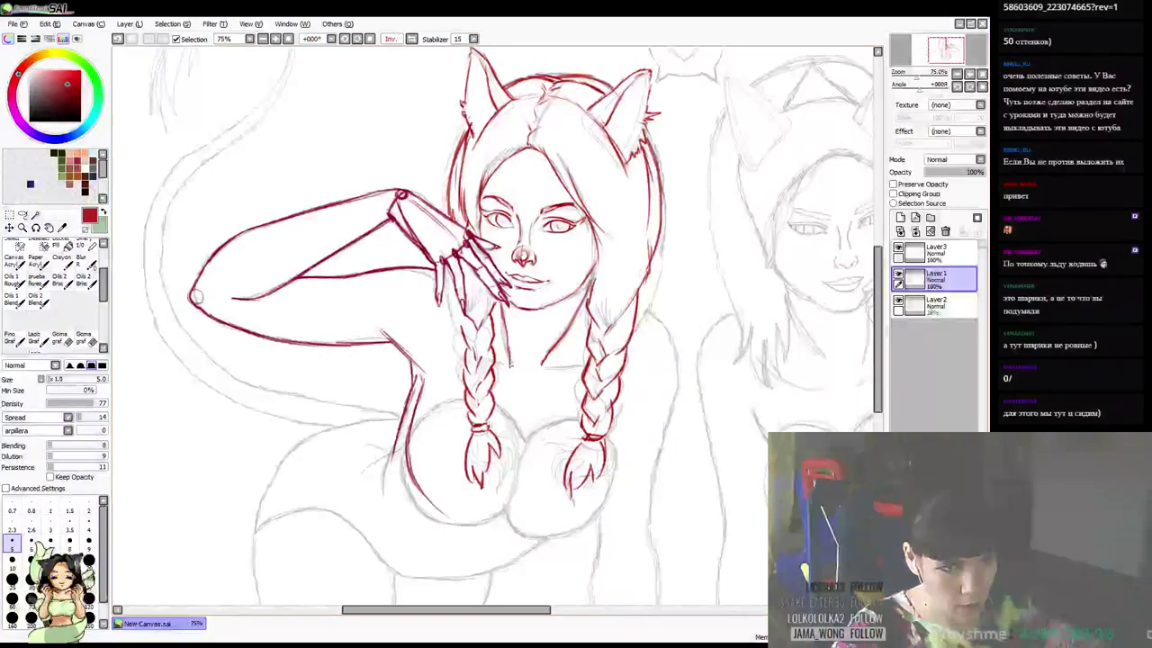
mouse_move(610, 294)
mouse_down()
mouse_move(593, 290)
mouse_move(589, 318)
mouse_up()
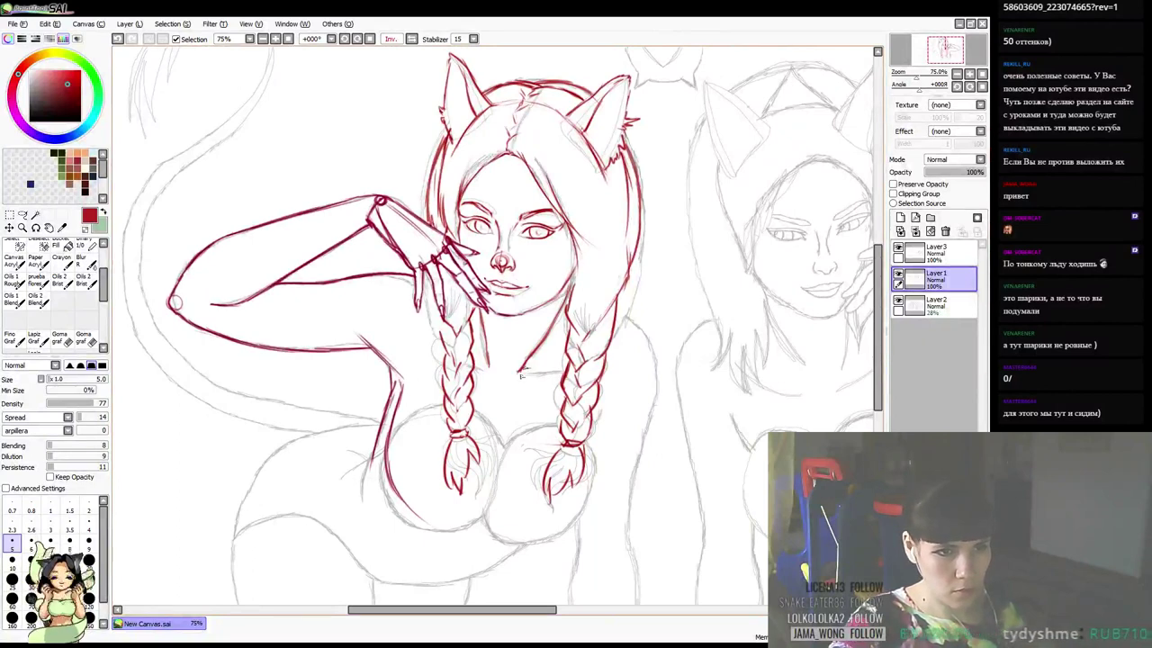
drag(527, 369, 573, 366)
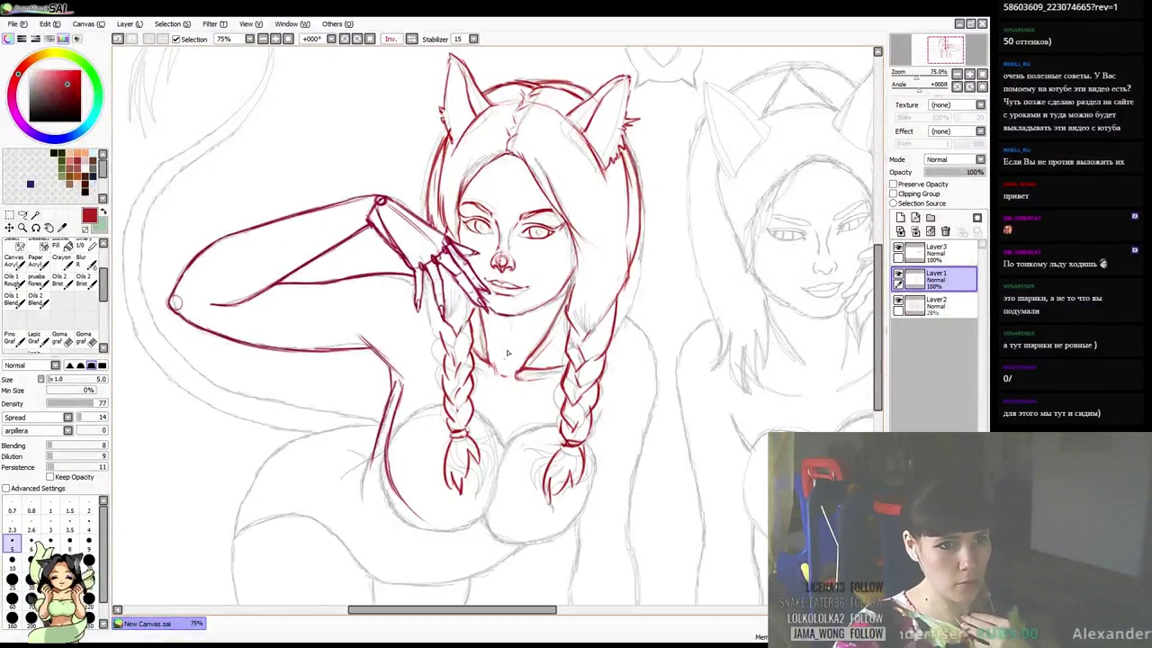
Draw the rounded shoulder contour of the lowered arm, from behind the braid to the outer upper arm
drag(509, 328, 501, 308)
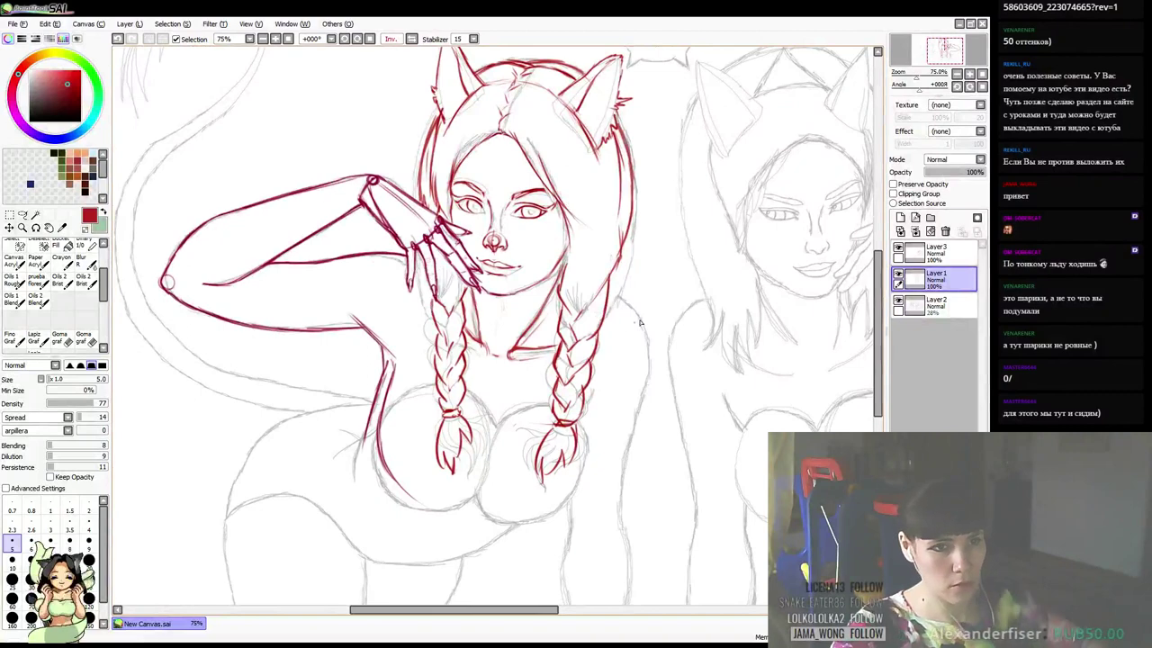
mouse_move(640, 322)
mouse_down()
mouse_move(662, 270)
mouse_move(652, 252)
mouse_up()
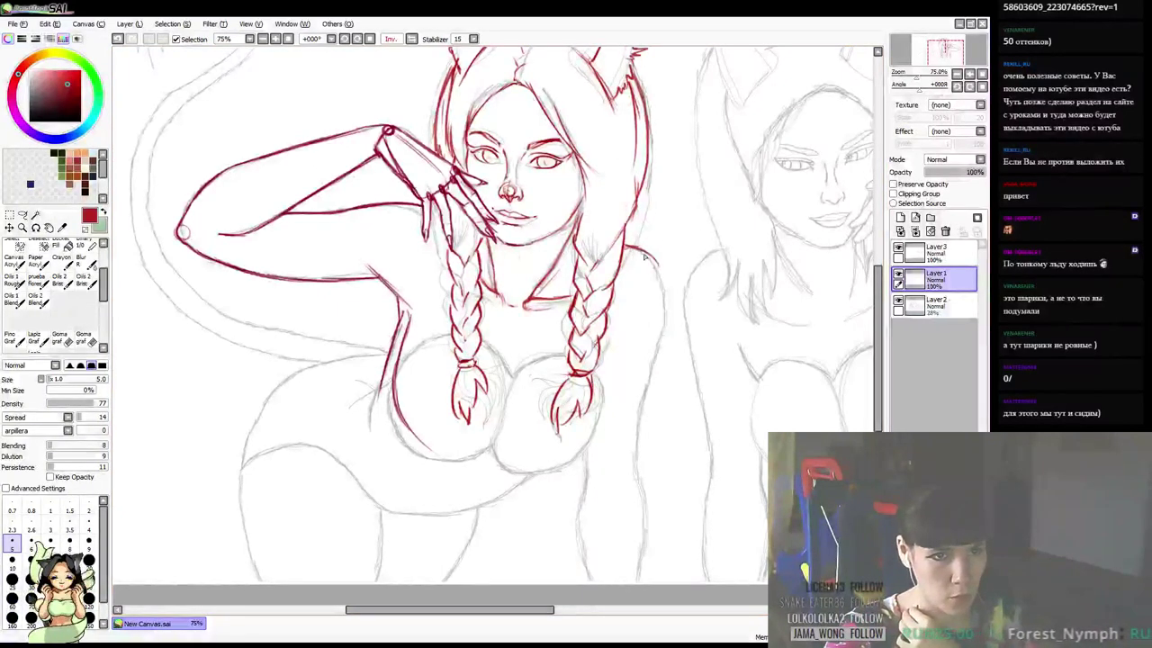
drag(644, 256, 663, 281)
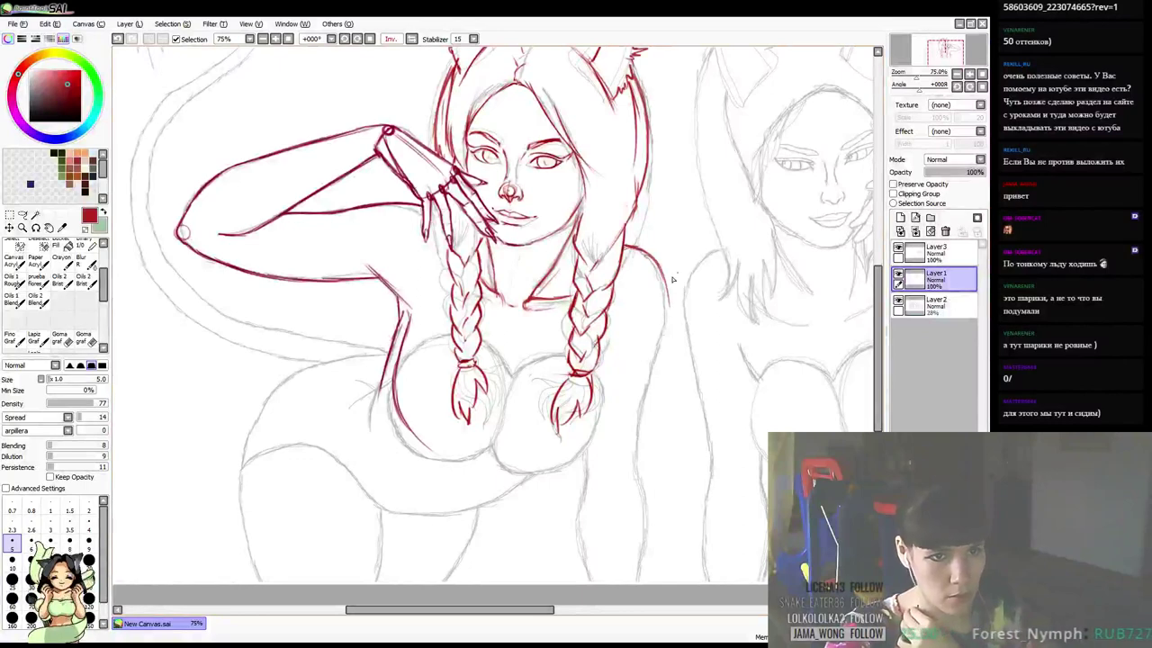
mouse_move(669, 303)
mouse_down()
mouse_move(661, 352)
mouse_move(696, 345)
mouse_move(700, 285)
mouse_up()
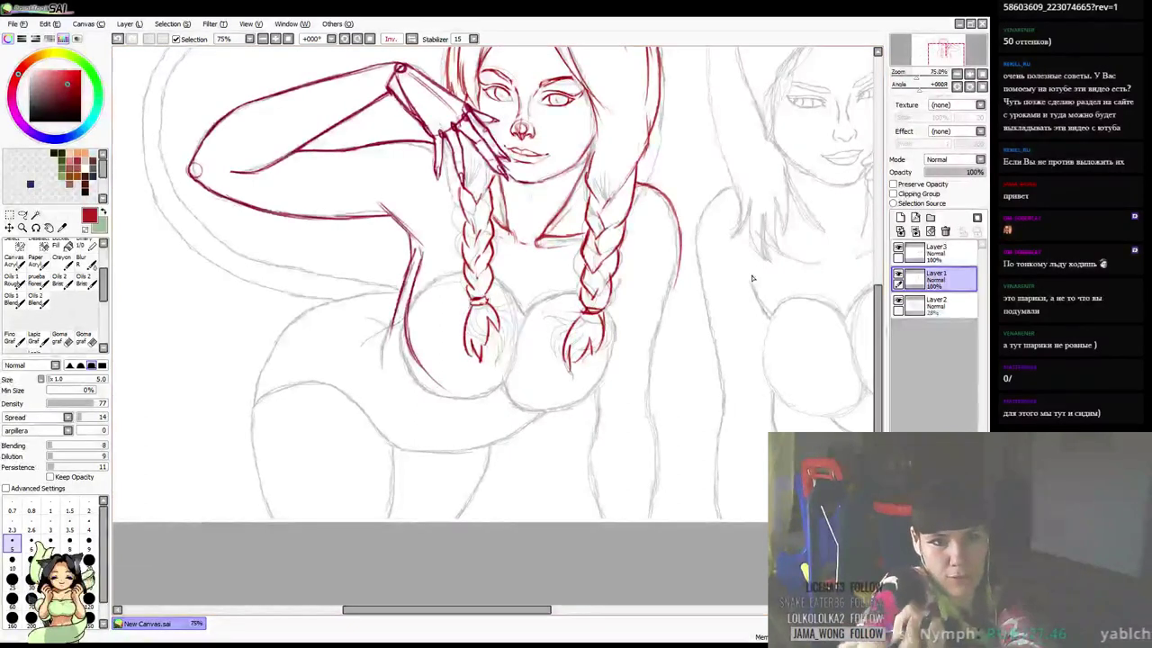
Draw the lowered arm's inner and outer contours from the shoulder past the elbow to the wrist at the canvas edge
scroll(782, 333, down, 2)
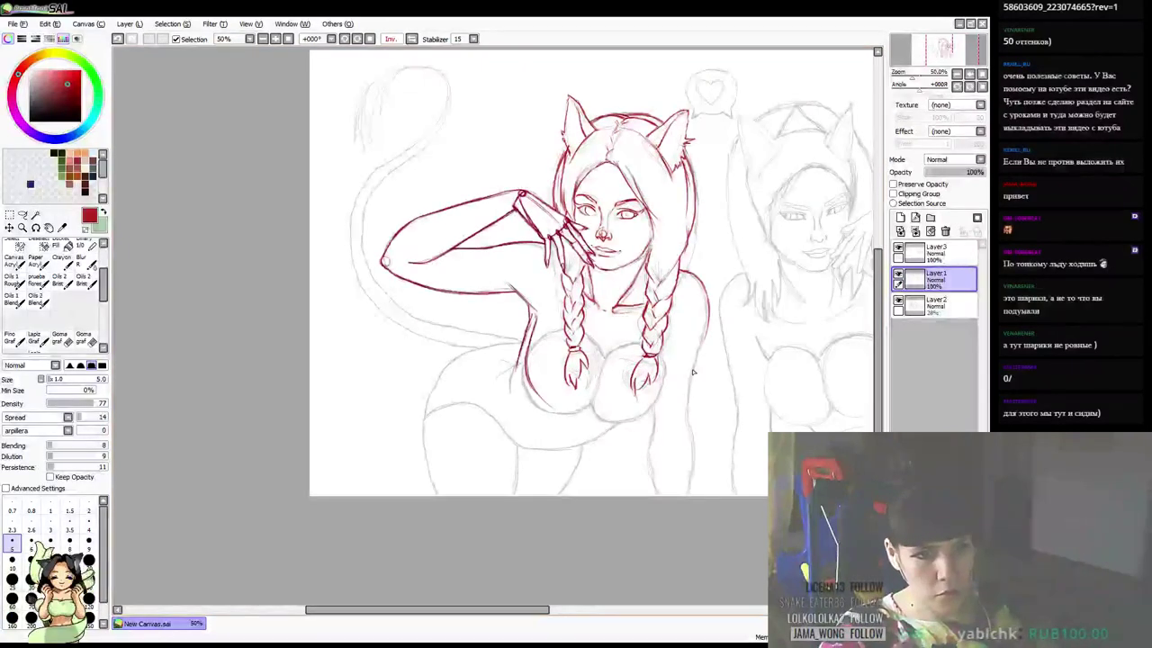
mouse_move(668, 437)
mouse_down()
mouse_move(650, 506)
mouse_move(661, 487)
mouse_move(653, 496)
mouse_up()
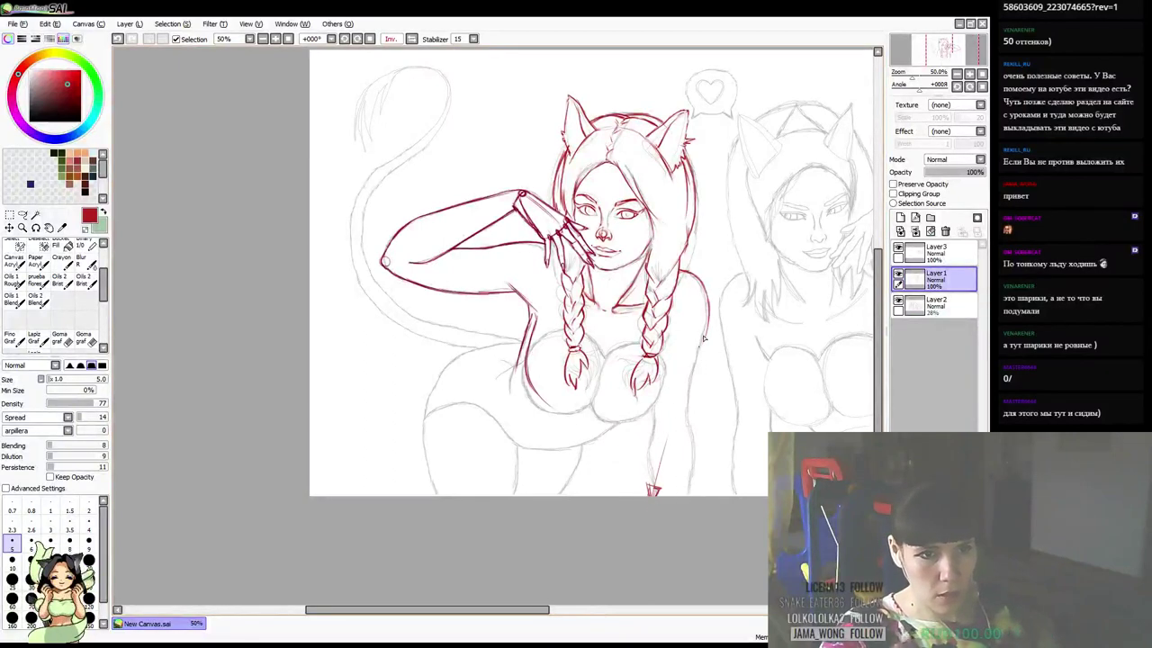
drag(705, 331, 695, 367)
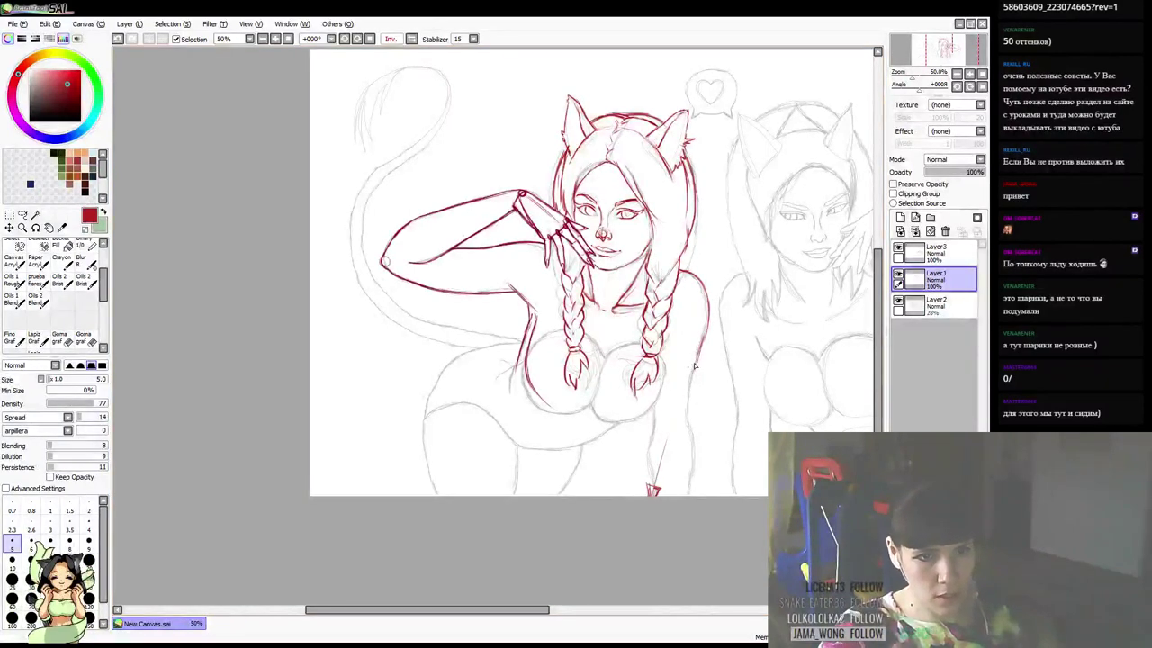
drag(700, 354, 677, 493)
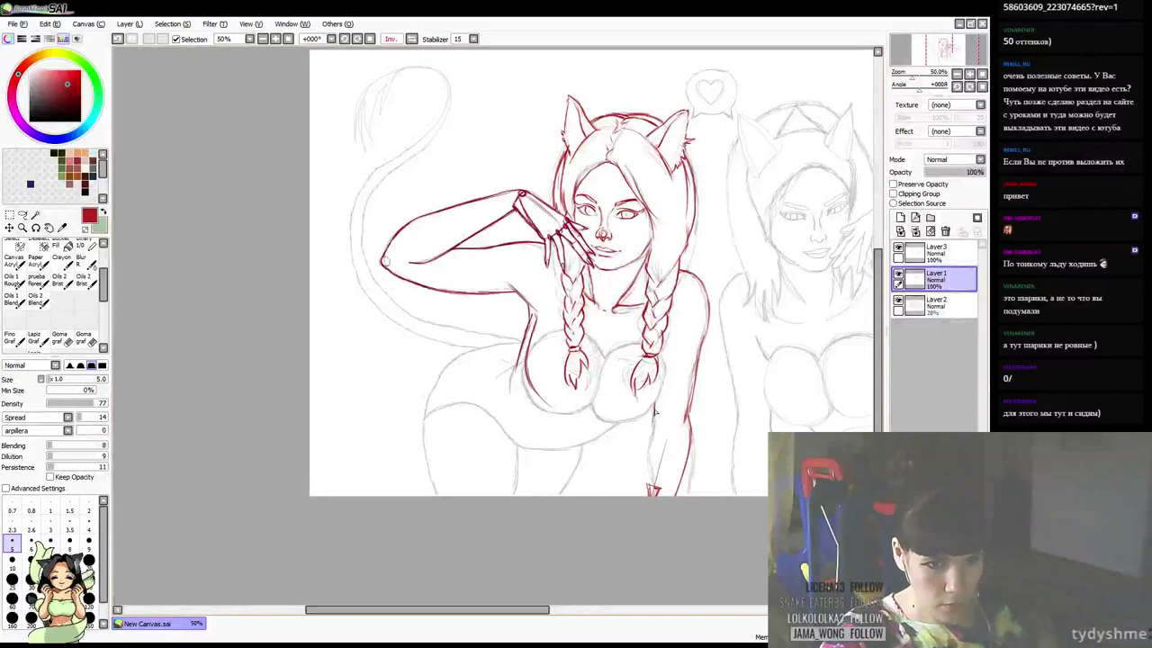
drag(655, 412, 646, 478)
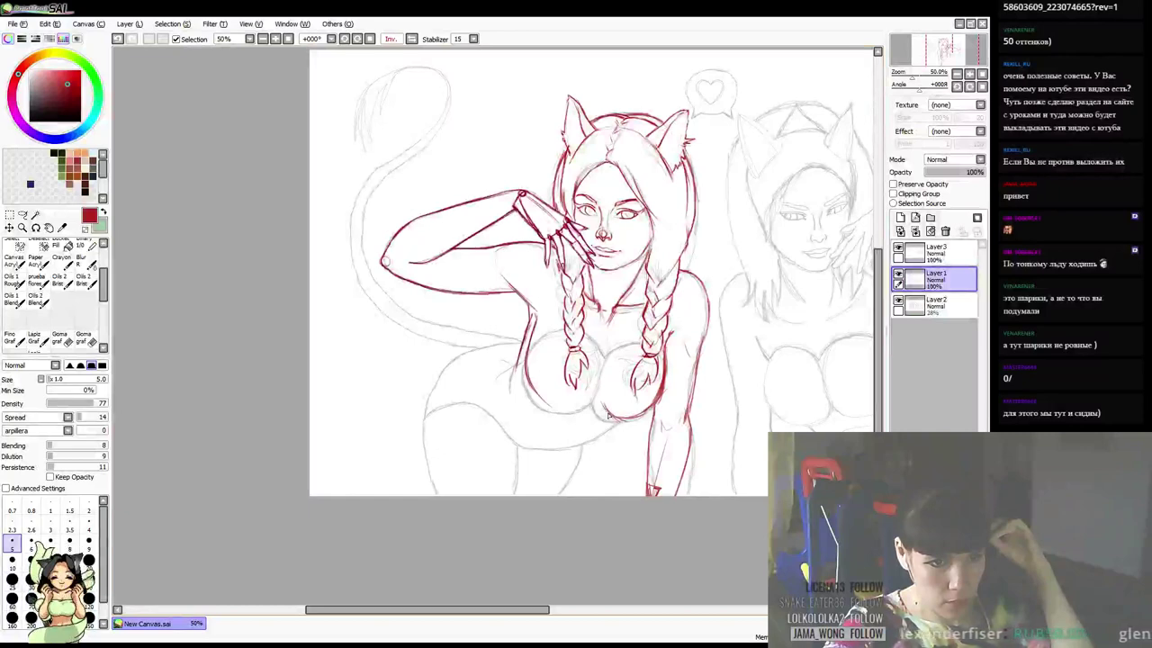
Draw the lower contour of the breast beside the lowered arm, thin its rough lines with a size 30 eraser, and redraw its outer edge
drag(608, 415, 644, 417)
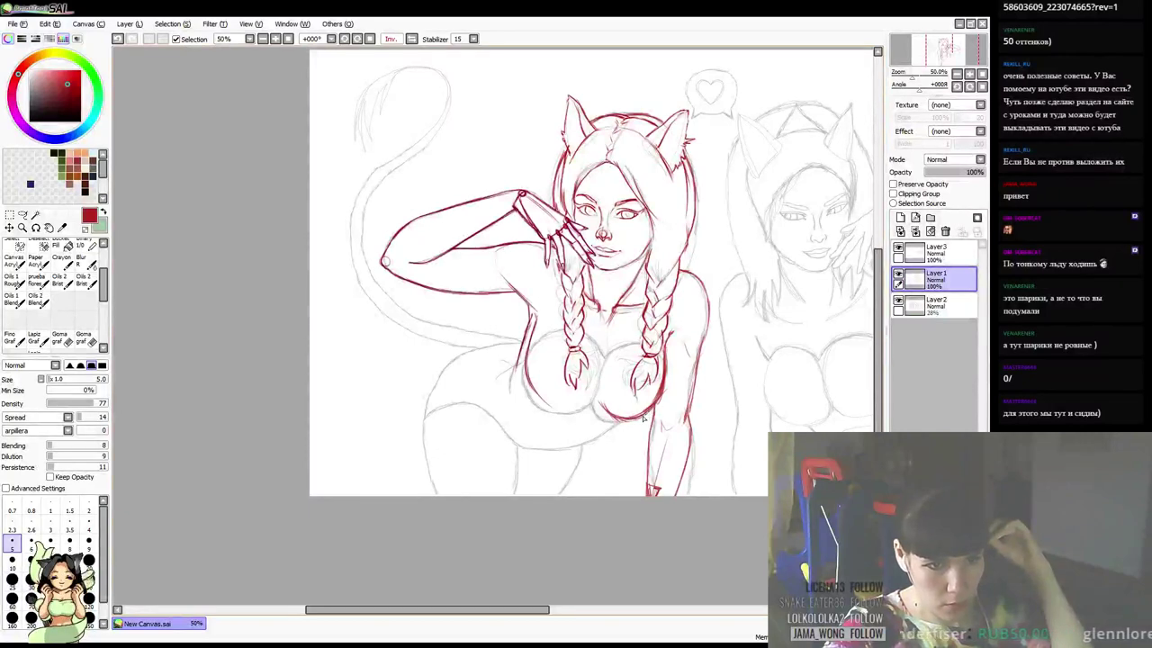
key(e)
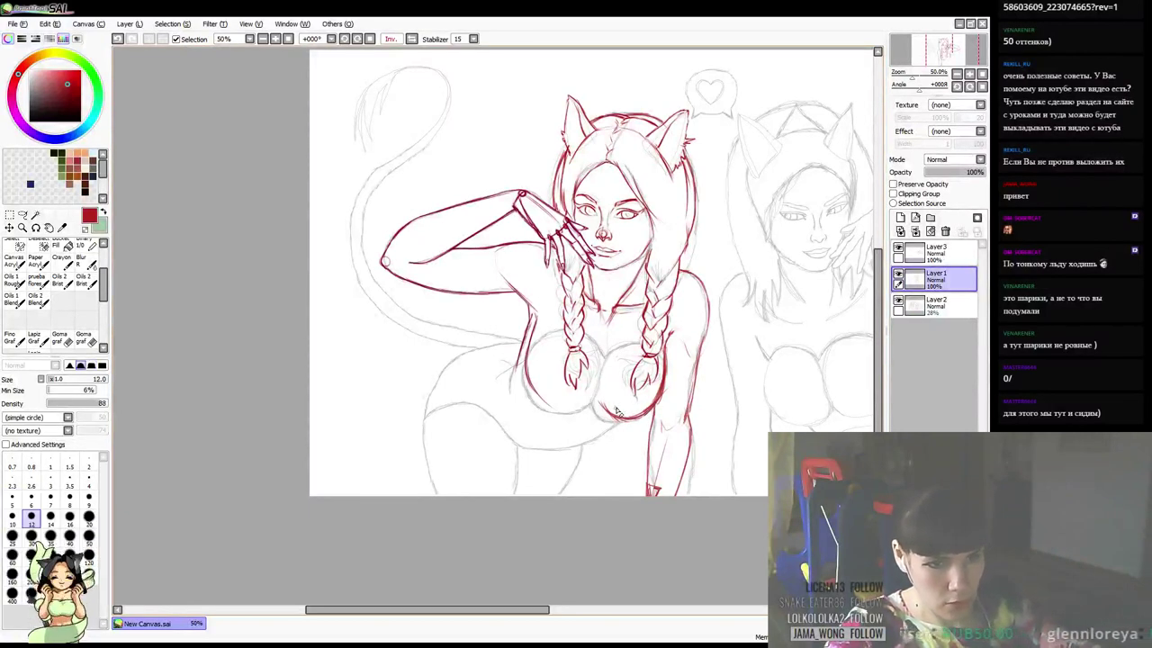
key(bracketright)
key(bracketright)
key(bracketright)
key(bracketright)
key(bracketright)
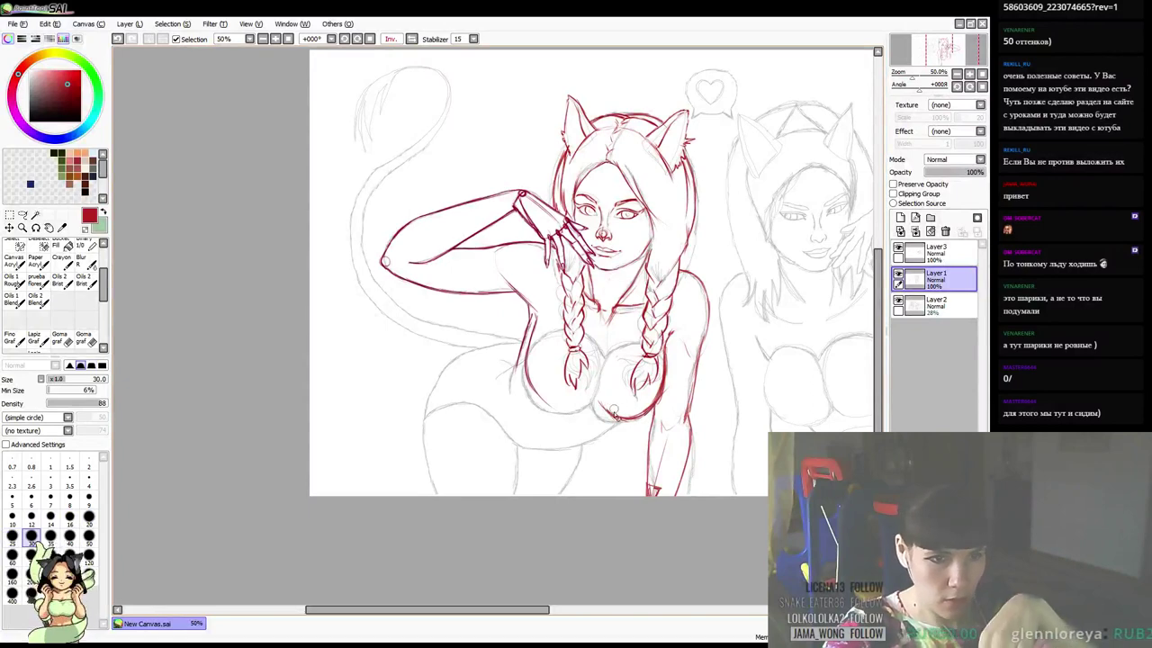
mouse_move(644, 403)
mouse_down()
mouse_move(639, 413)
mouse_move(658, 399)
mouse_move(664, 364)
mouse_move(637, 430)
mouse_move(620, 423)
mouse_up()
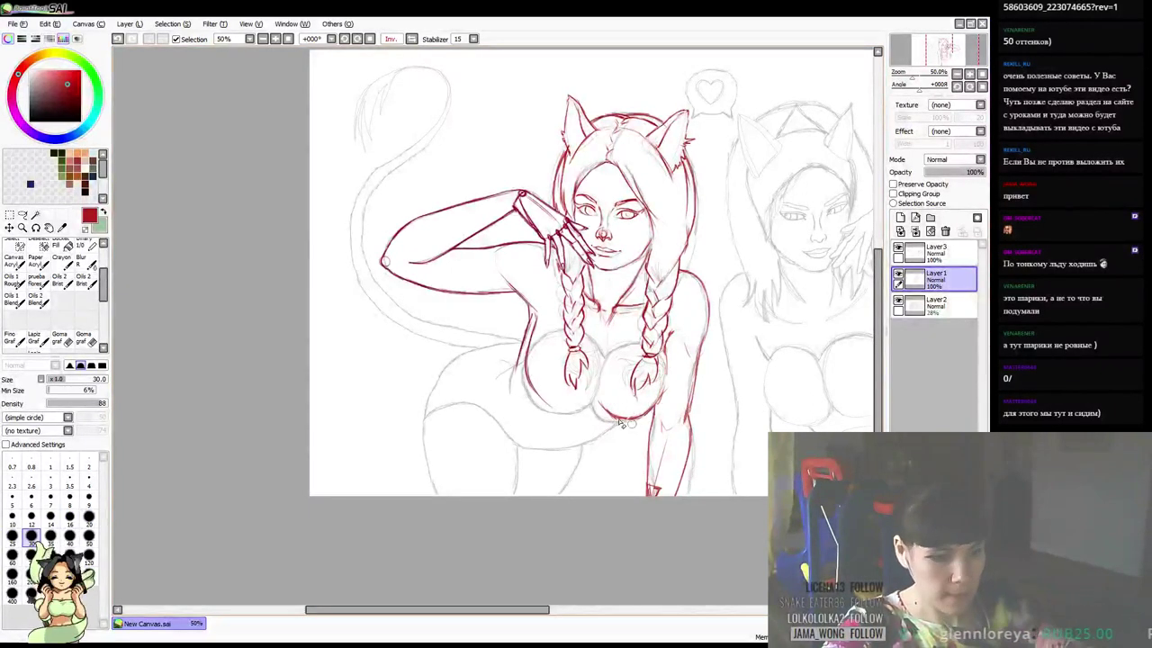
key(n)
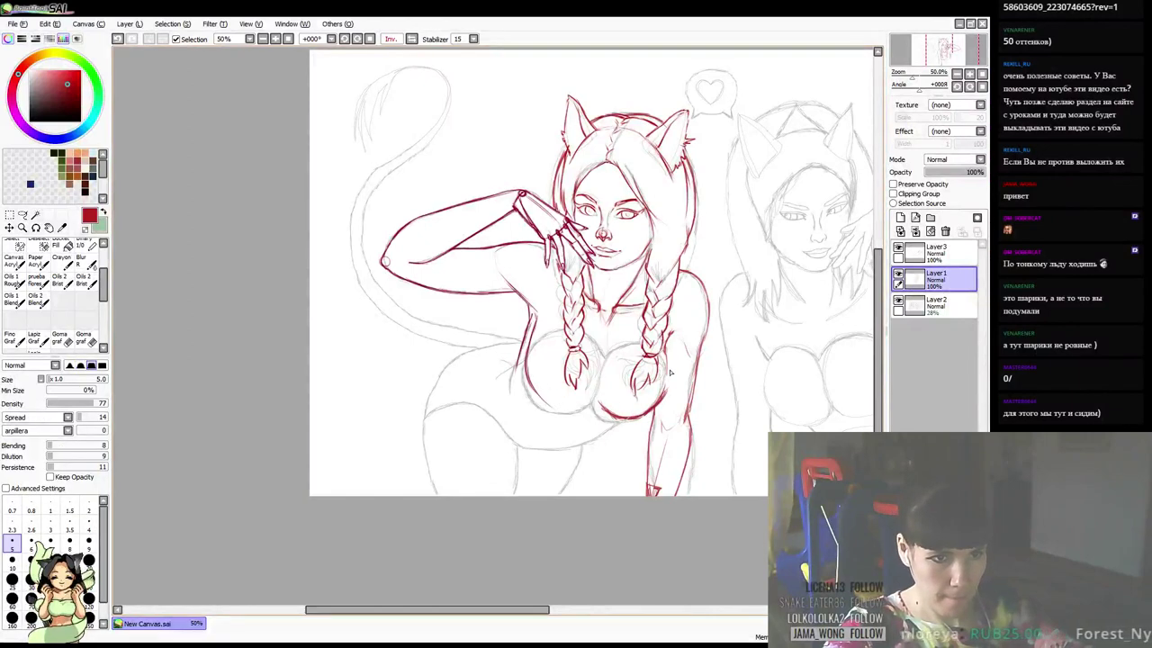
drag(669, 361, 662, 398)
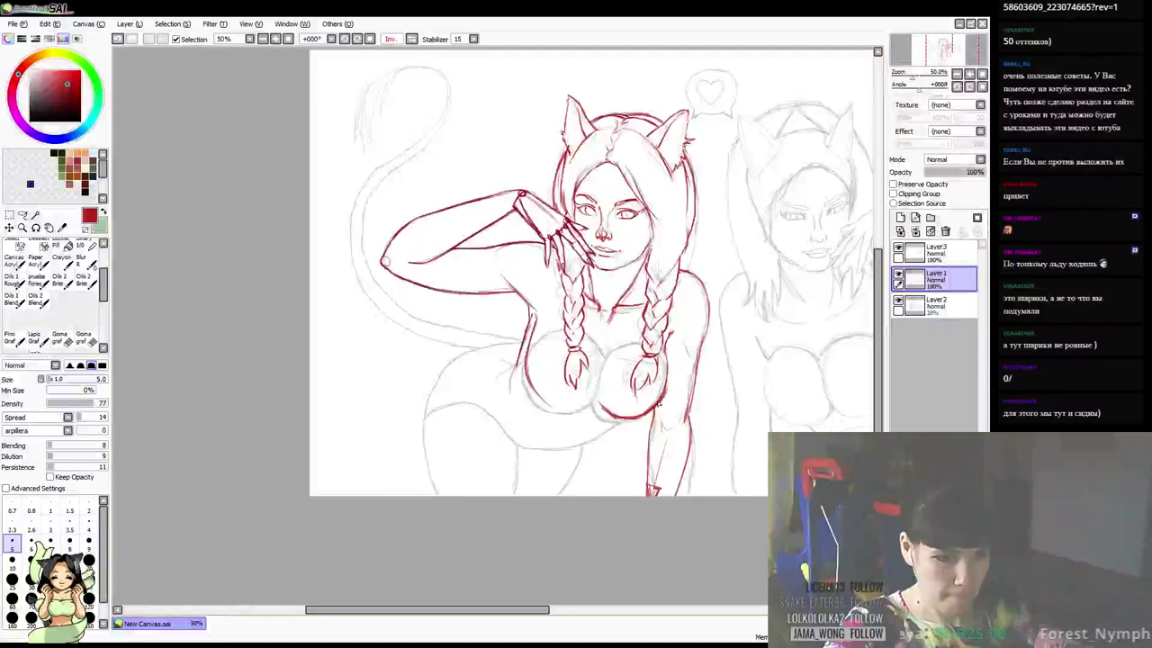
Clean up the breasts' lower contour with the size 30 eraser and redraw the cleavage line and outer edge in red
key(e)
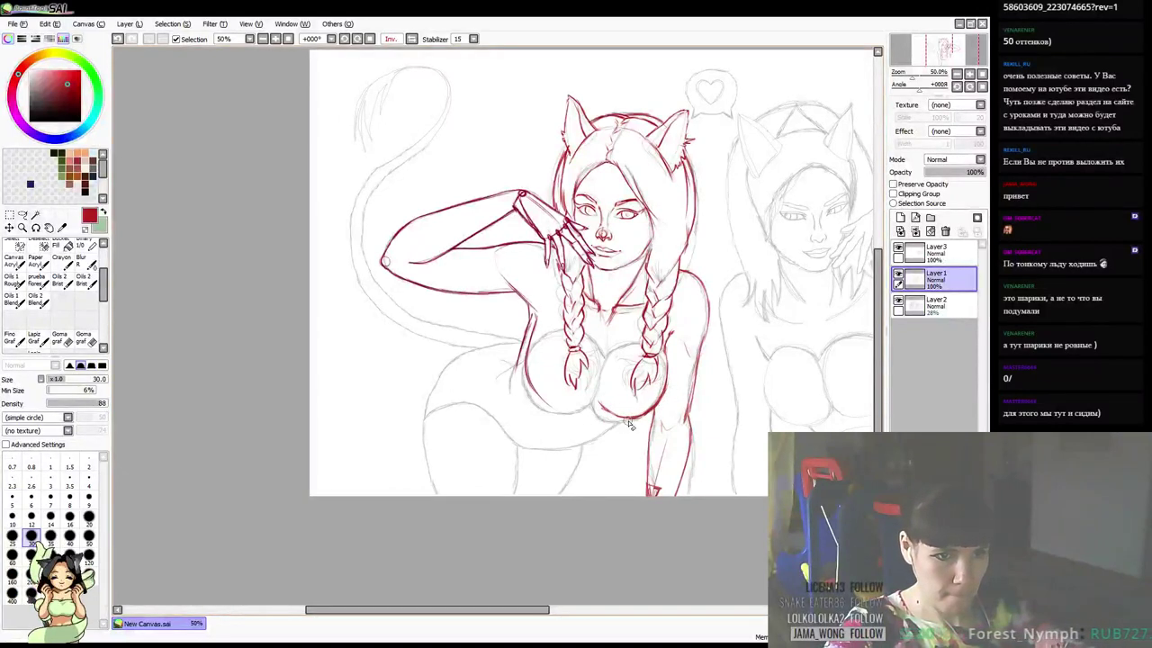
key(b)
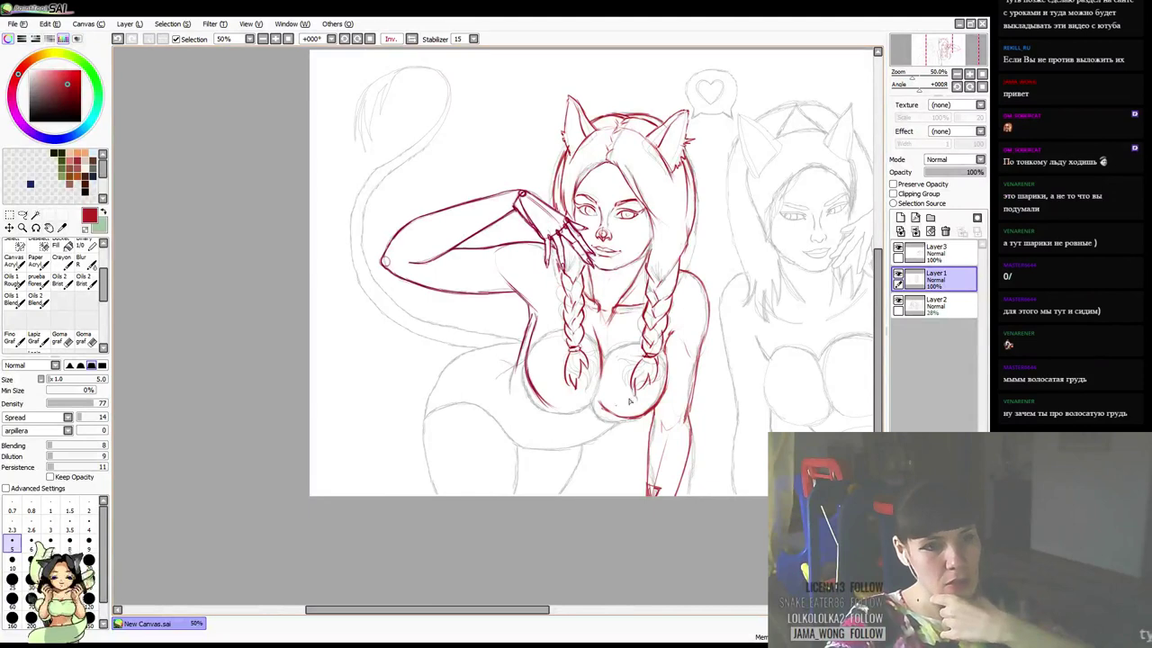
drag(667, 347, 658, 388)
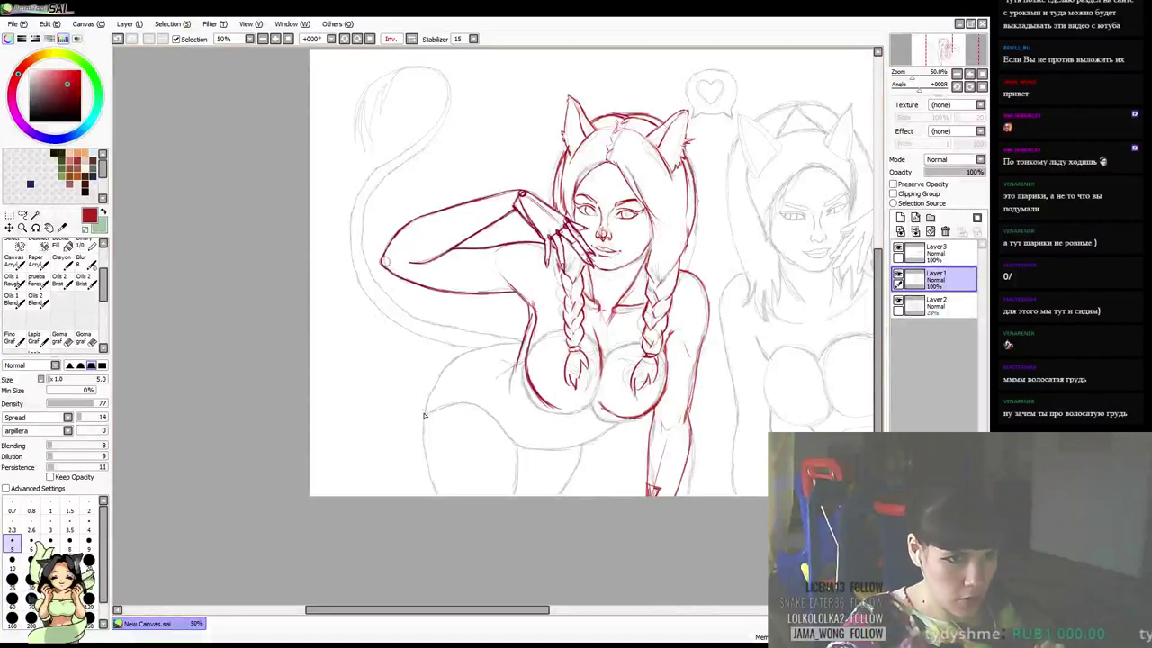
With the brush at size 7, draw the lower back and hip contour from the waist to the outer hip, undoing the faulty stroke
key(])
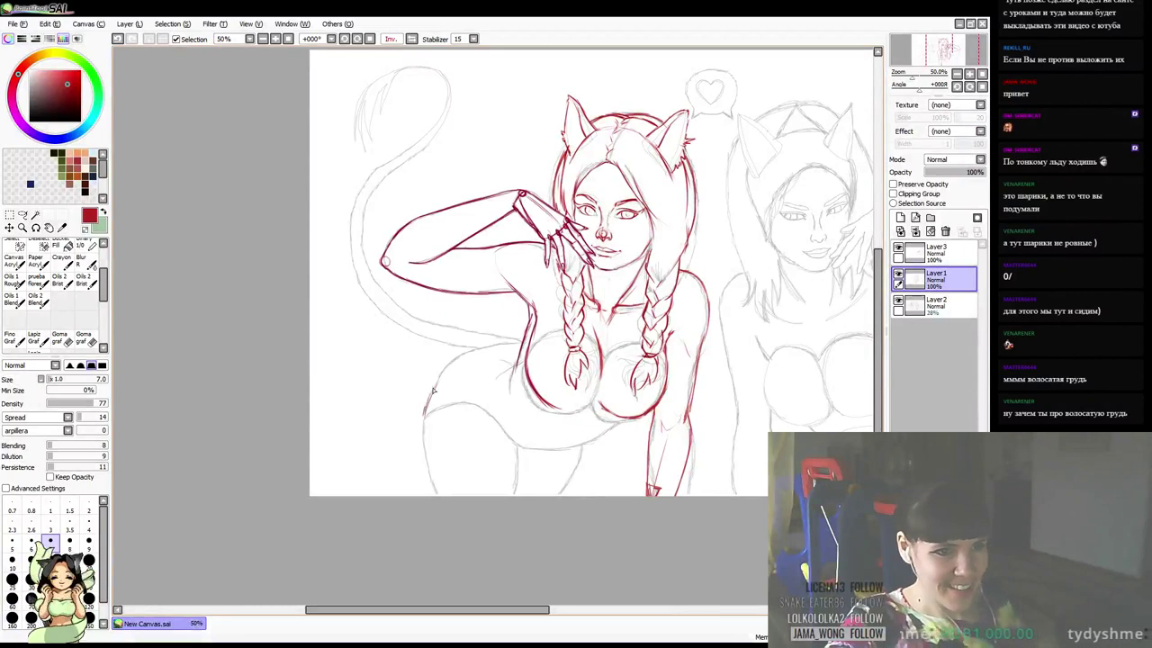
mouse_move(427, 408)
mouse_down()
mouse_move(472, 347)
mouse_move(433, 396)
mouse_move(462, 356)
mouse_move(440, 377)
mouse_move(473, 348)
mouse_move(449, 369)
mouse_move(498, 345)
mouse_move(465, 353)
mouse_move(514, 346)
mouse_up()
key(ctrl+z)
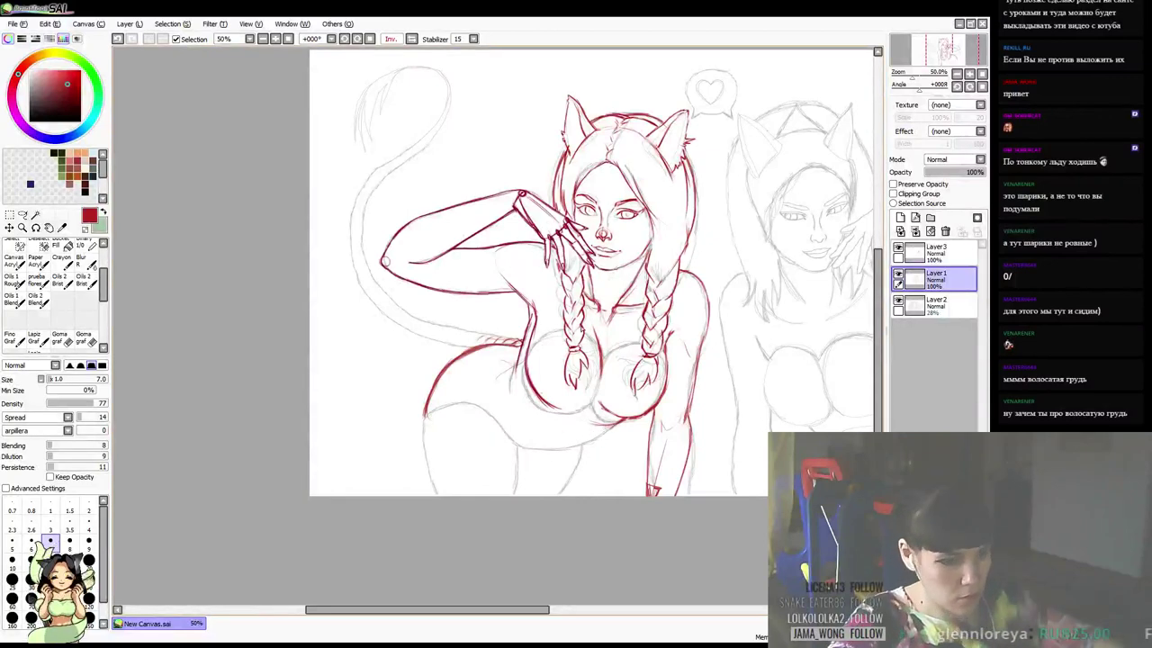
Flip the canvas view horizontally, lower the opacity of Layer2 to 9%, and return to Layer1
key(h)
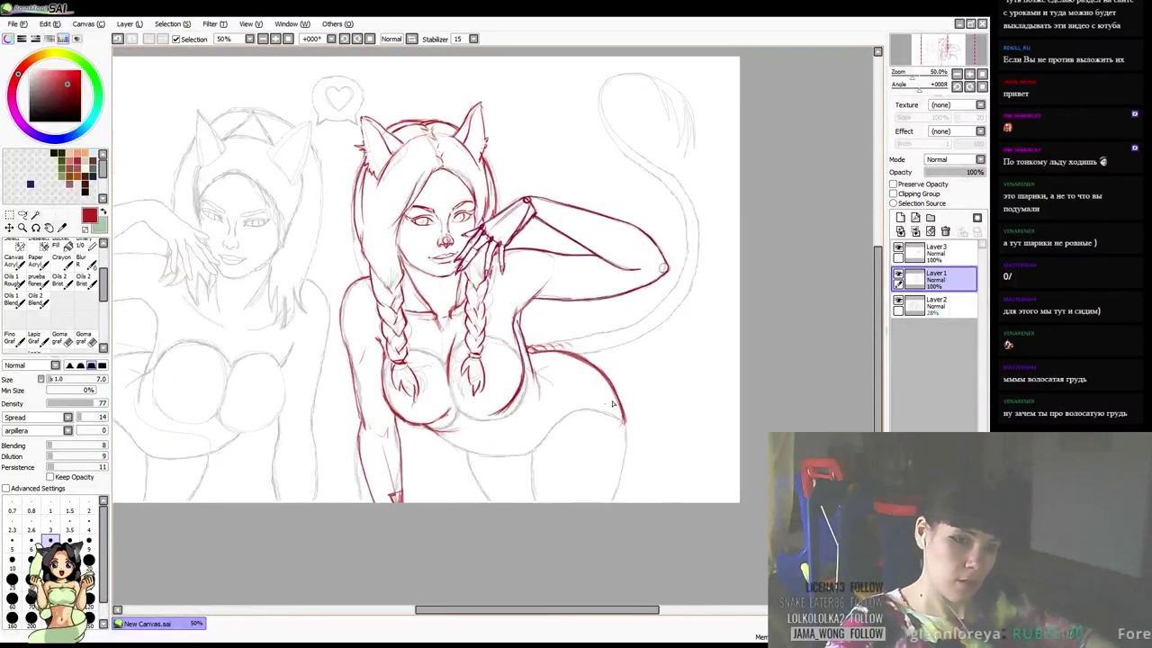
click(935, 304)
drag(974, 171, 931, 172)
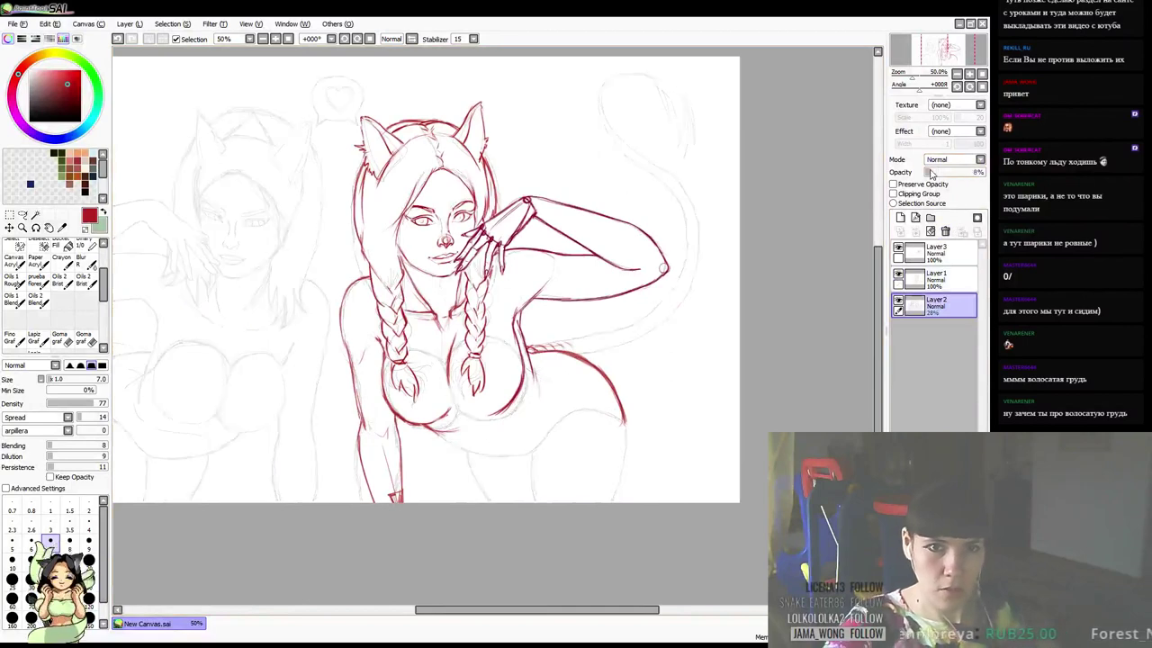
click(936, 278)
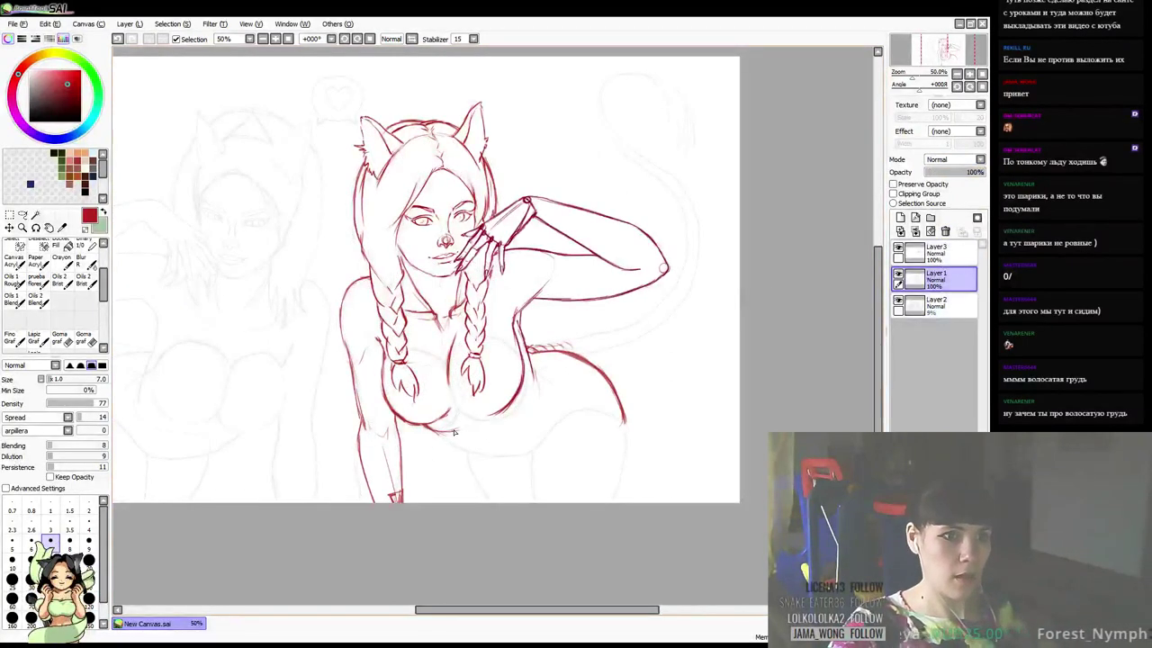
Draw the belly's lower contour down to the crotch and the near thigh's hip crease and outline to the canvas edge
mouse_move(429, 428)
mouse_down()
mouse_move(467, 449)
mouse_move(432, 430)
mouse_move(506, 447)
mouse_up()
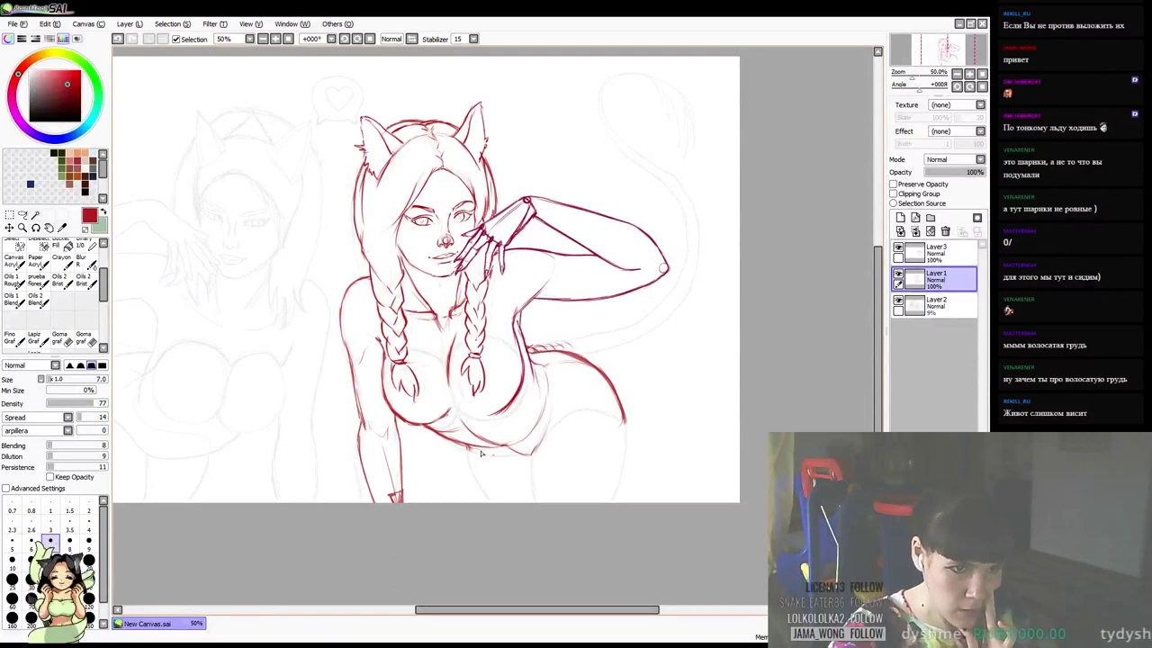
drag(468, 448, 531, 456)
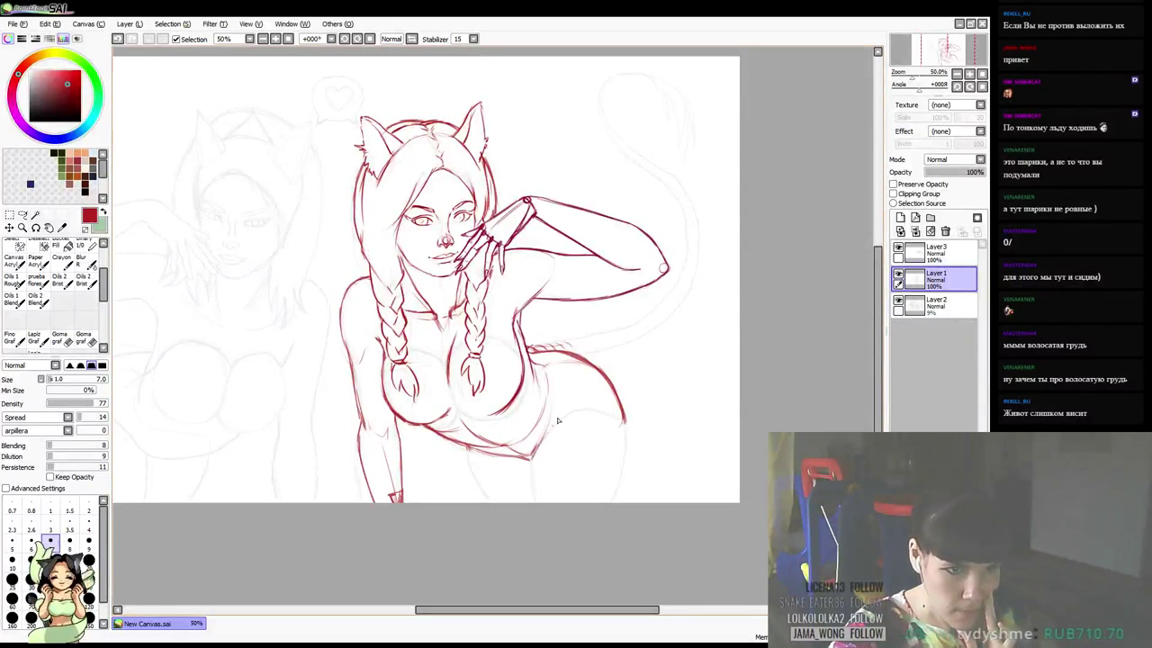
drag(541, 443, 588, 404)
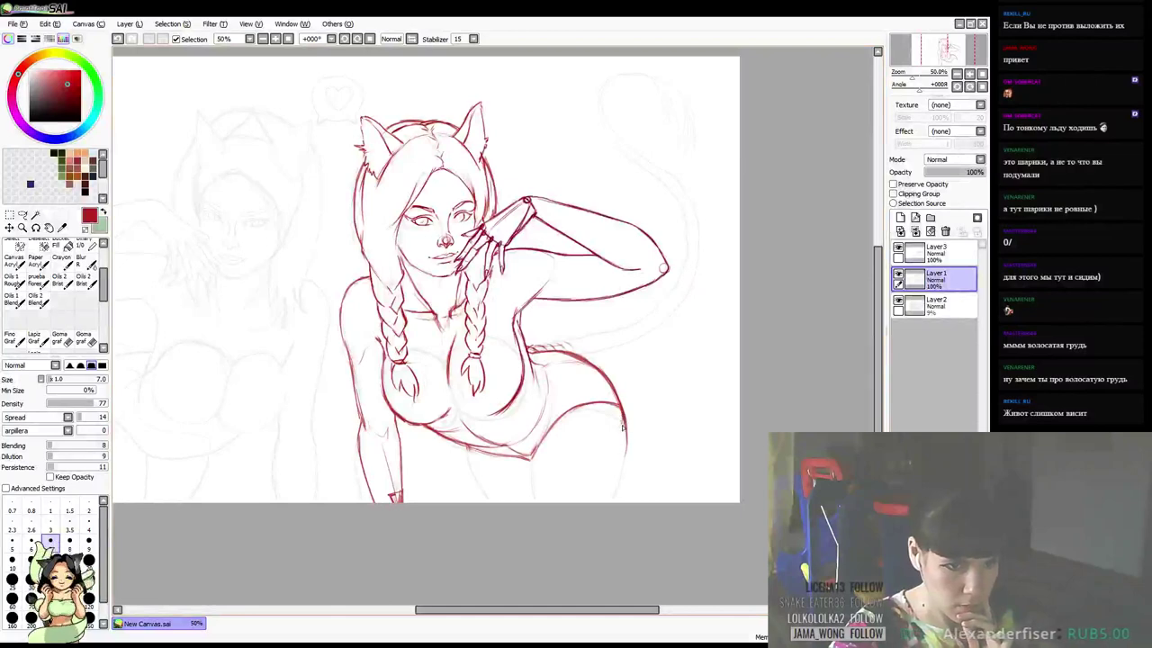
drag(630, 437, 613, 495)
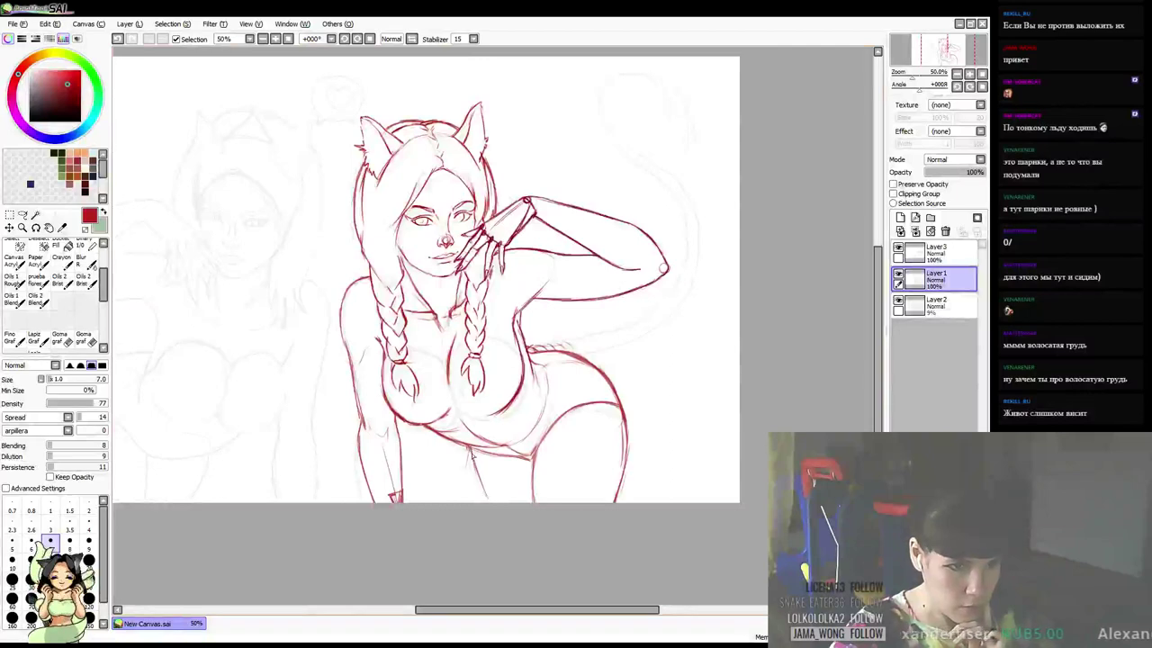
Undo the strokes of the far thigh and flip the canvas view back
key(ctrl+z)
key(ctrl+z)
key(ctrl+z)
key(ctrl+z)
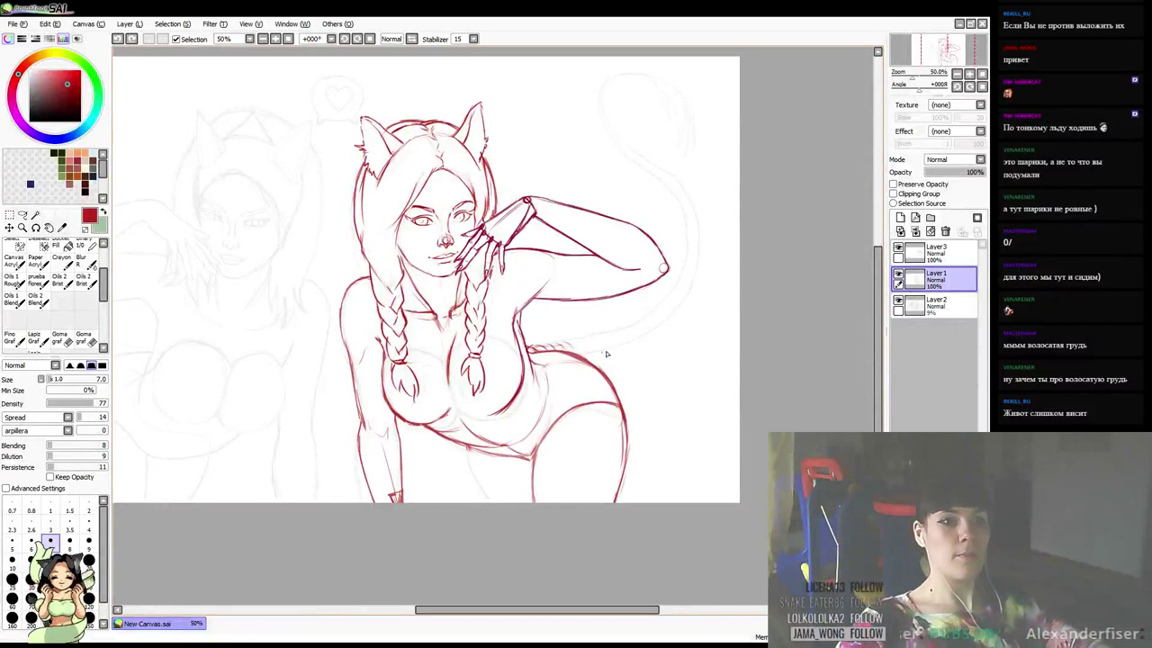
key(h)
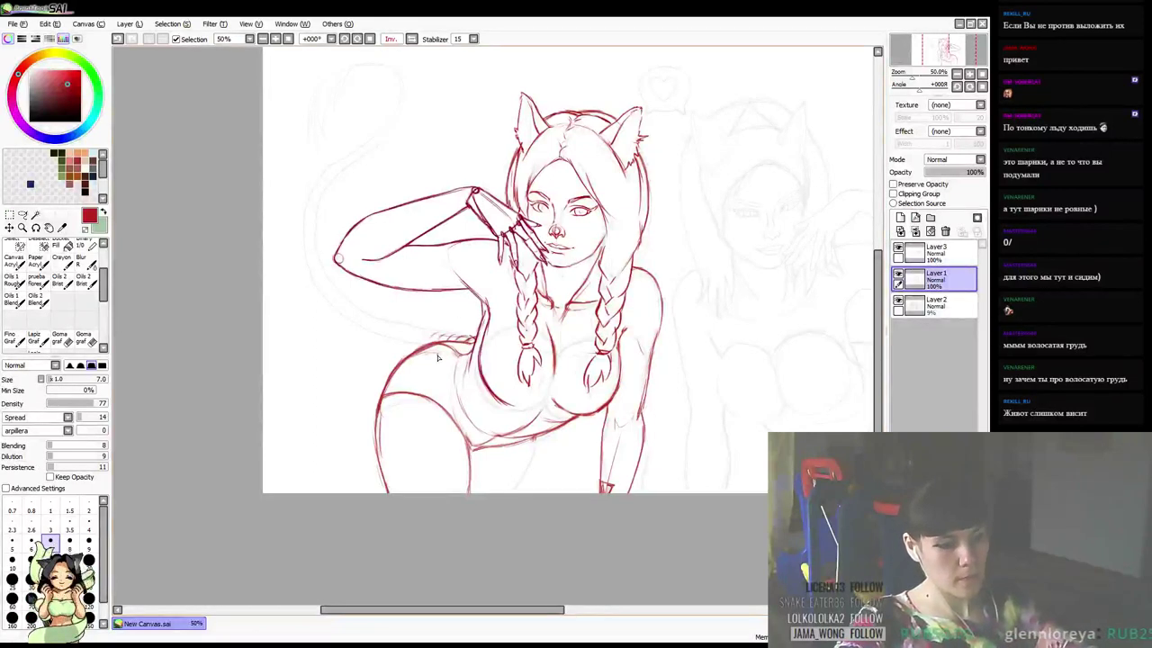
Thin the hip and belly contours with the size 30 eraser and redraw the waist and lower belly folds with the size 7 brush
key(e)
drag(432, 347, 393, 387)
key(b)
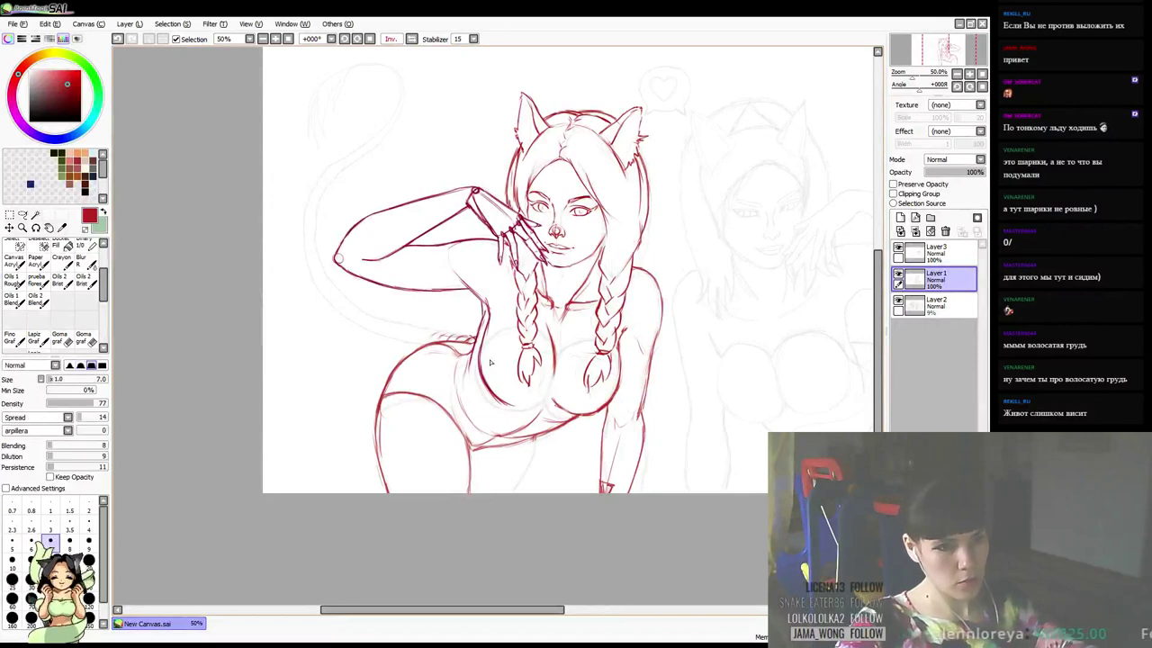
key(e)
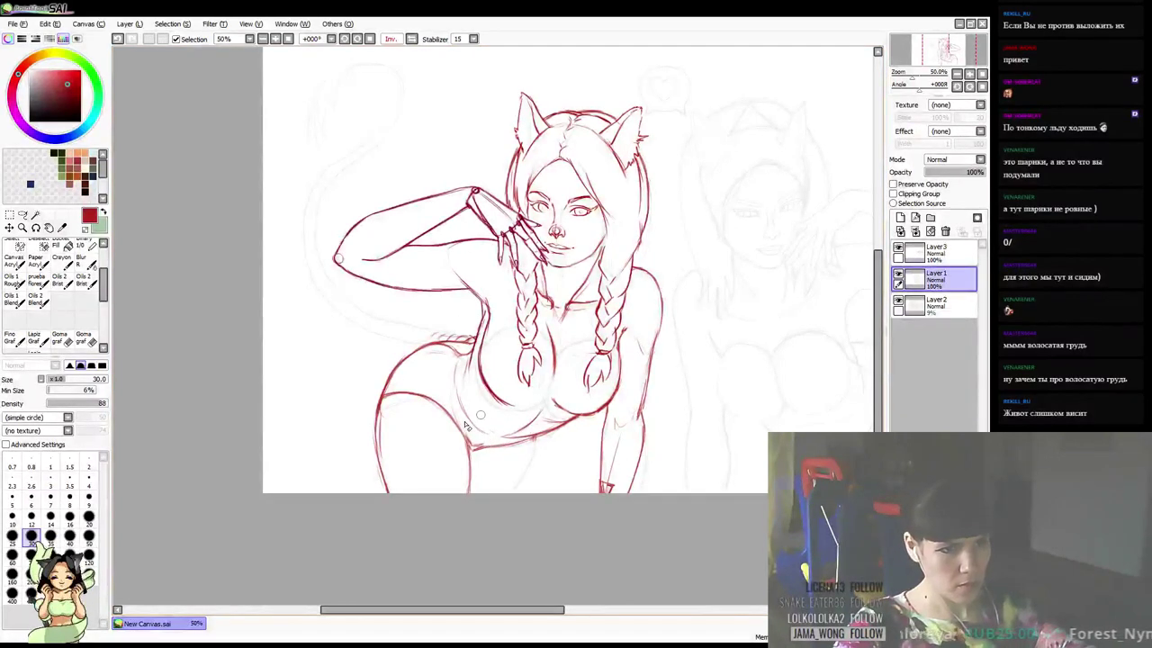
key(b)
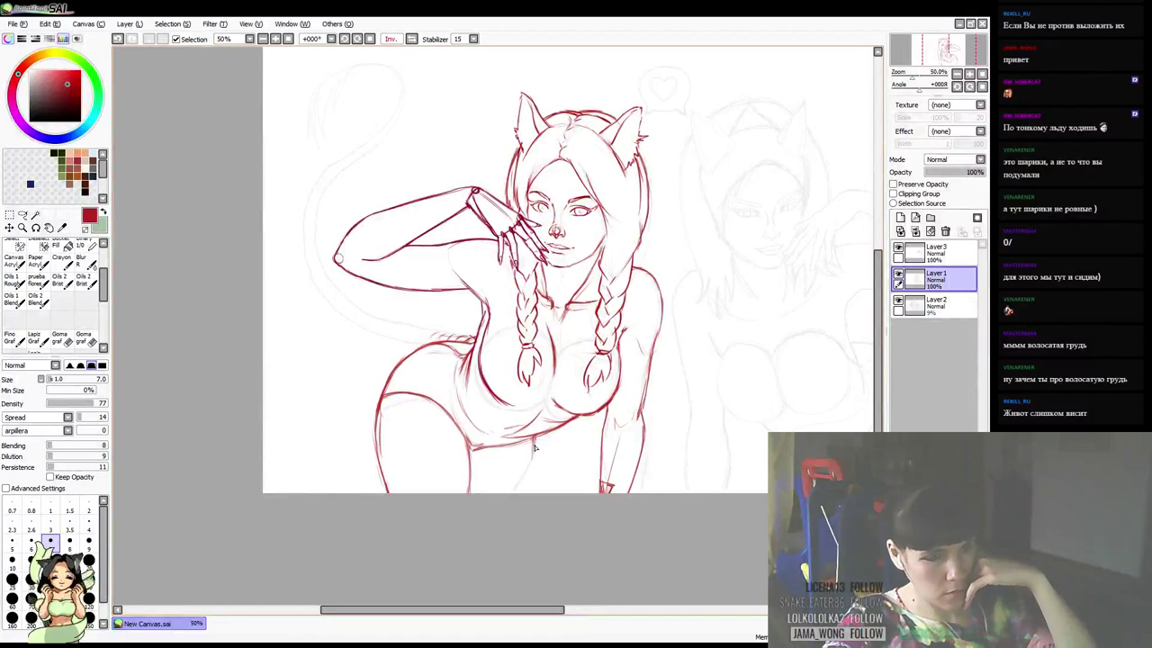
Erase stray lines at the waist and draw the tail's contour extending outward from its base at the lower back
key(e)
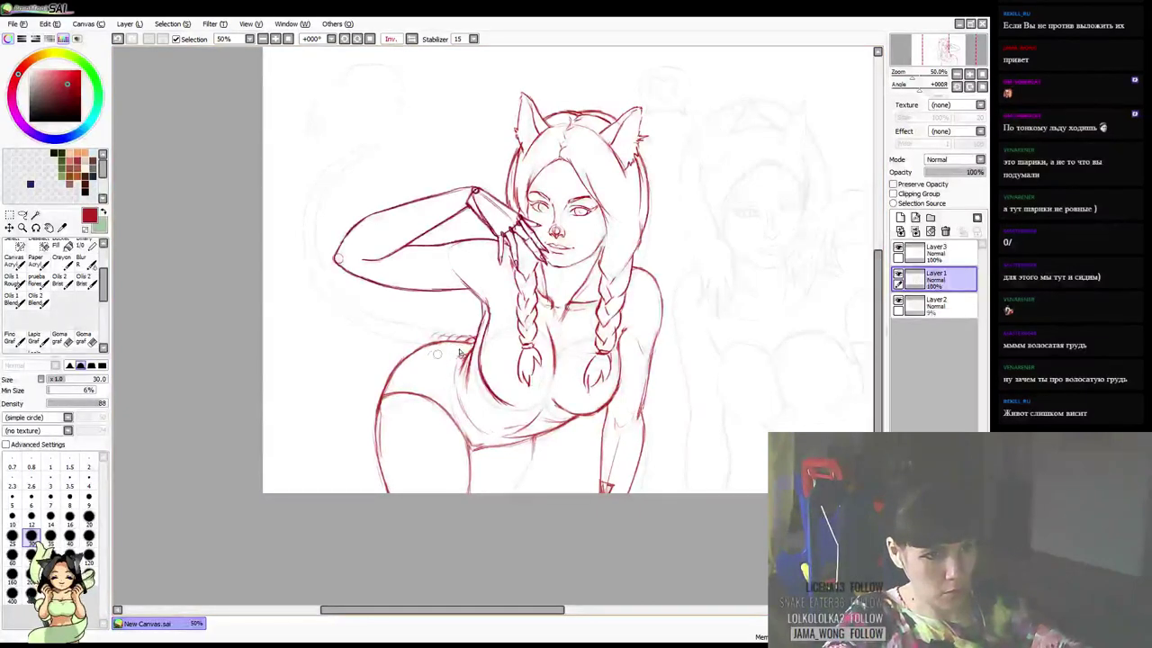
key(e)
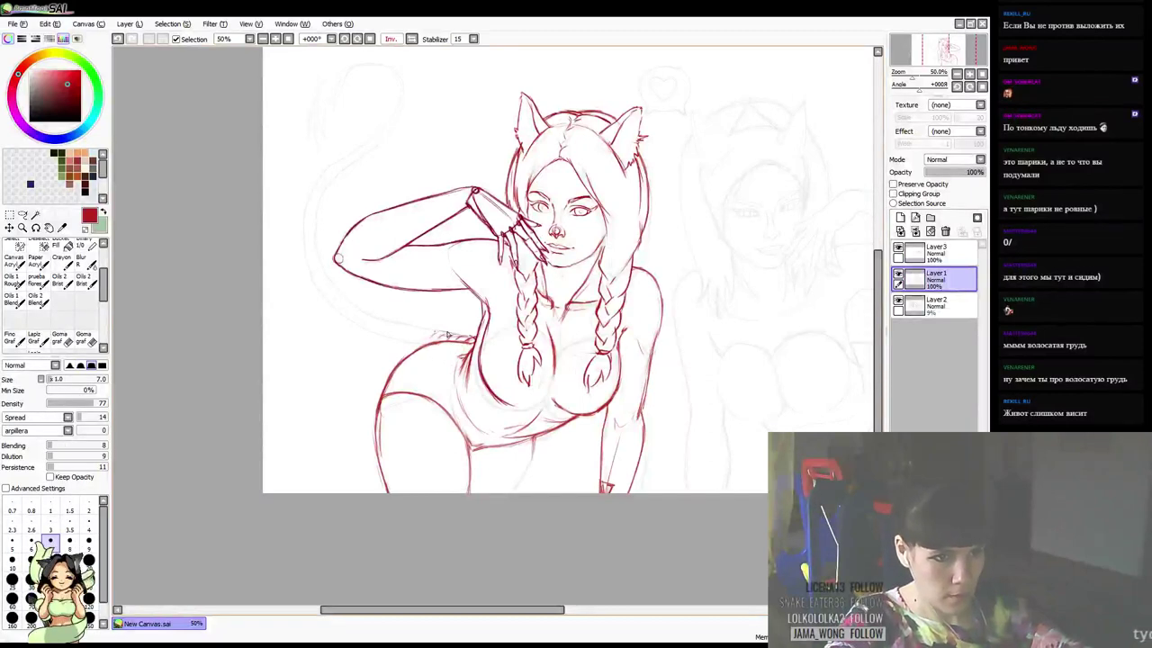
mouse_move(457, 336)
mouse_down()
mouse_move(389, 321)
mouse_move(402, 337)
mouse_move(384, 332)
mouse_up()
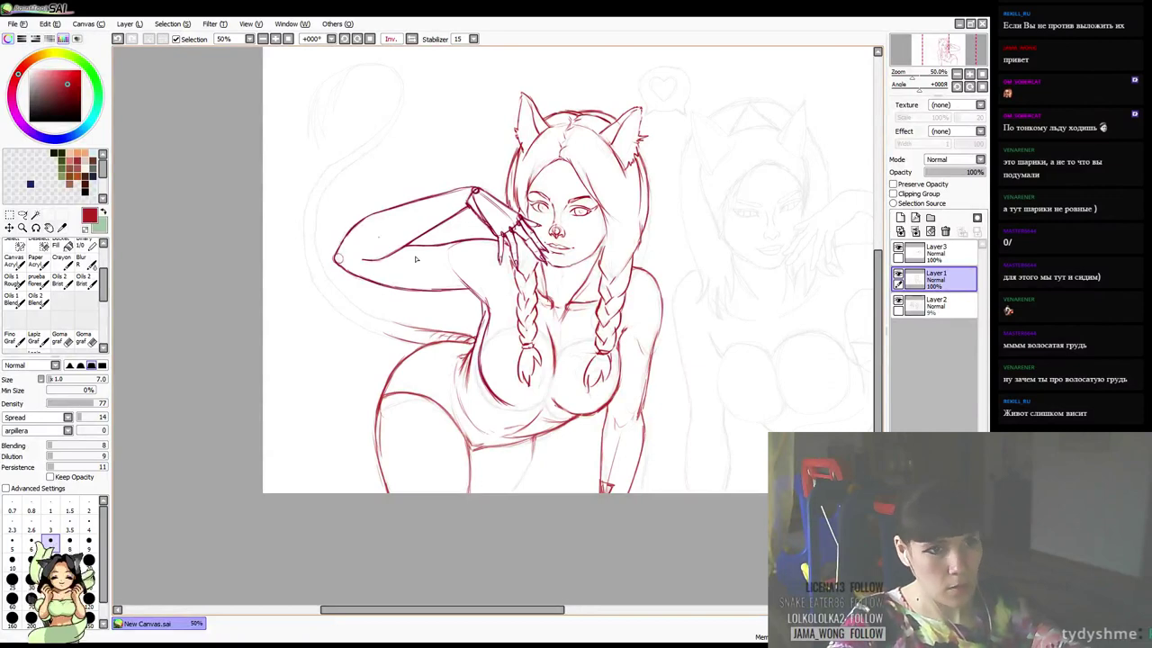
Add a new layer above Layer3 and choose bright green as the drawing color
scroll(416, 259, down, 2)
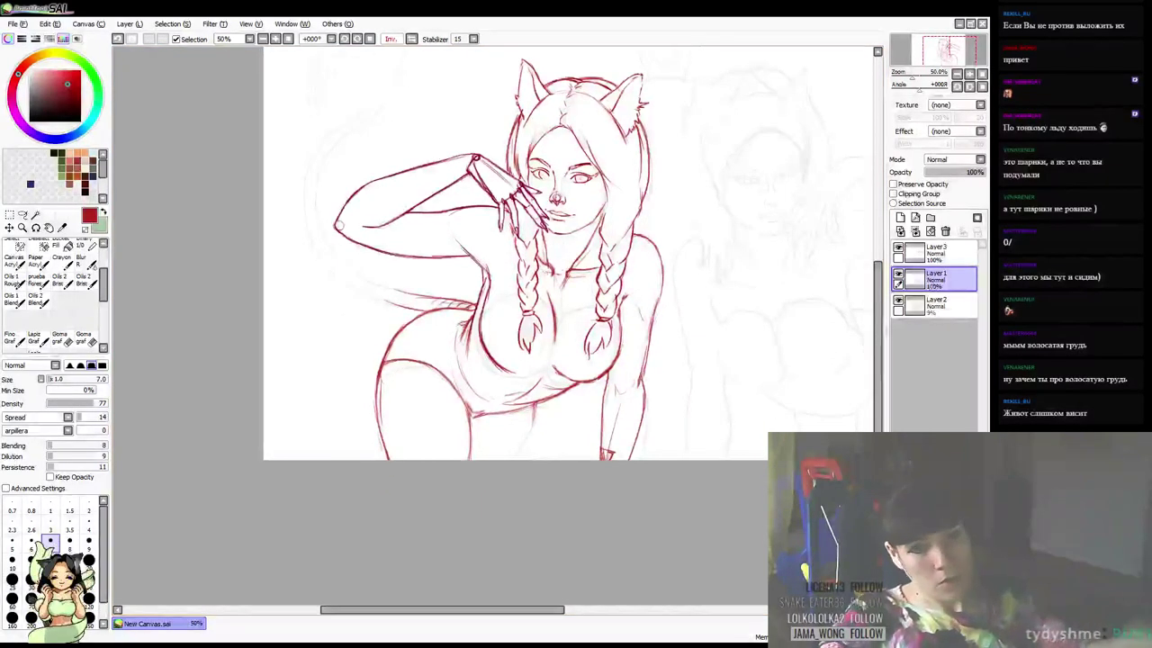
click(946, 254)
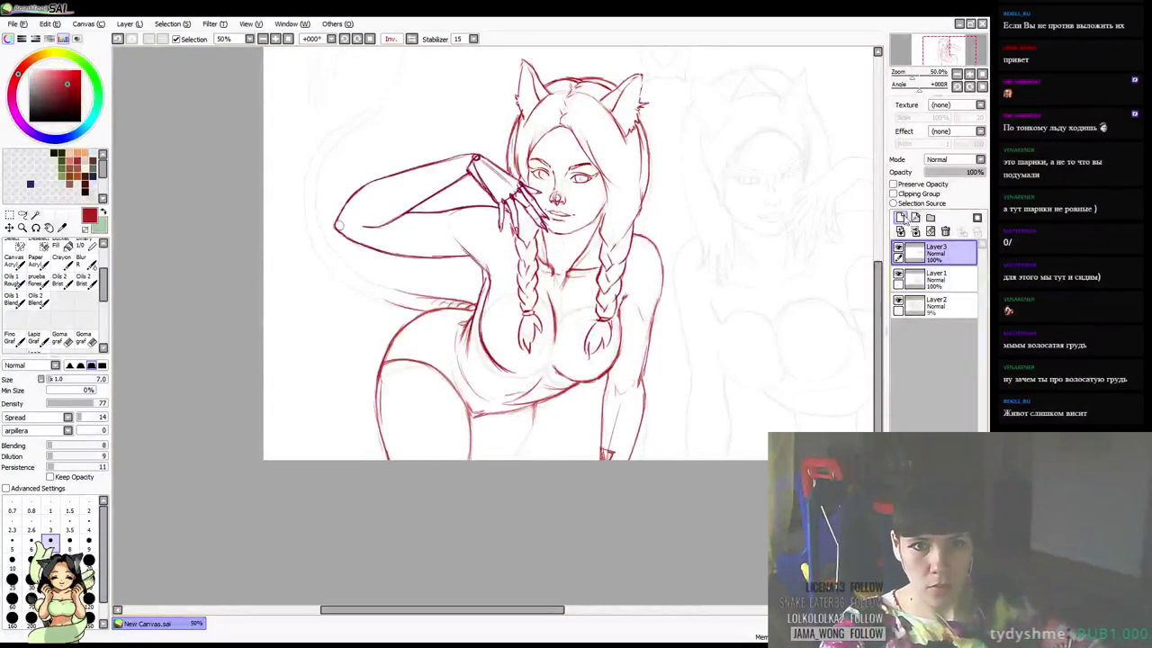
click(900, 218)
click(90, 75)
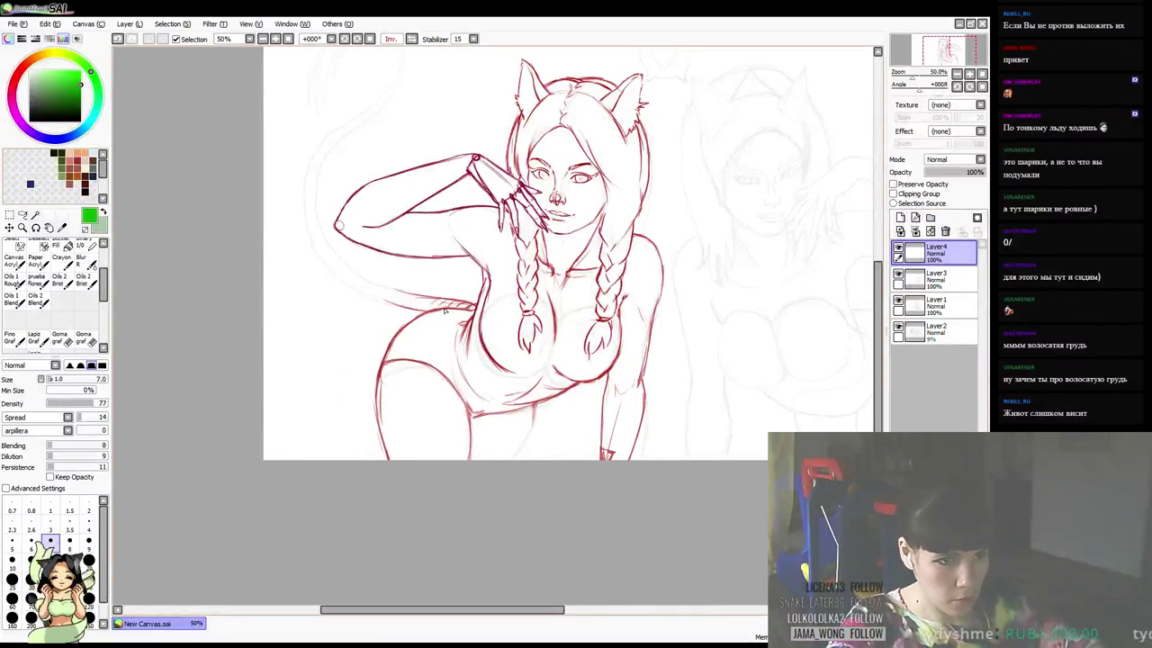
Draw a green guide continuing the back contour across the torso, erase its curved far end, and restate the short line at the waist
mouse_move(417, 317)
mouse_down()
mouse_move(513, 309)
mouse_move(500, 305)
mouse_move(477, 313)
mouse_move(520, 315)
mouse_up()
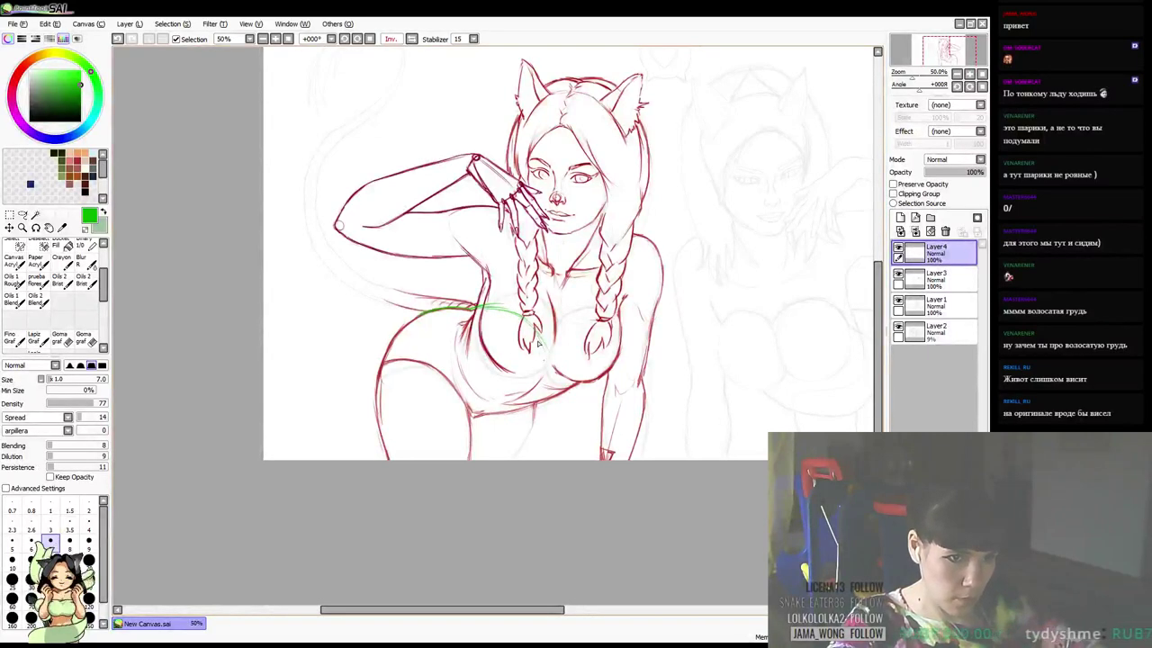
key(e)
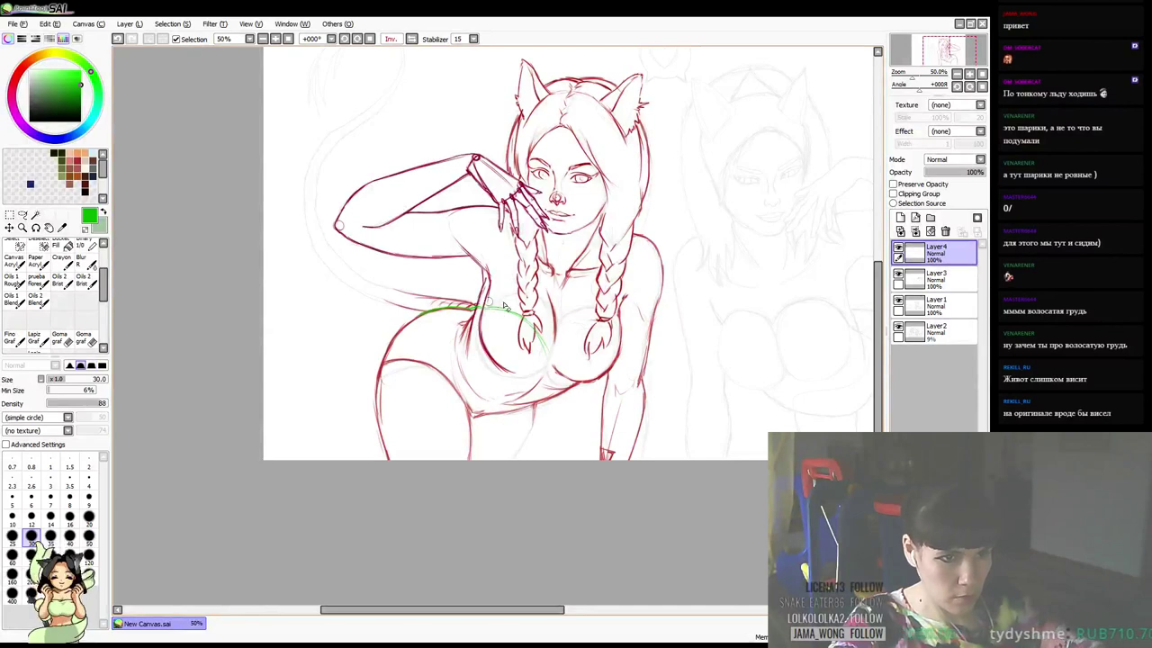
key(b)
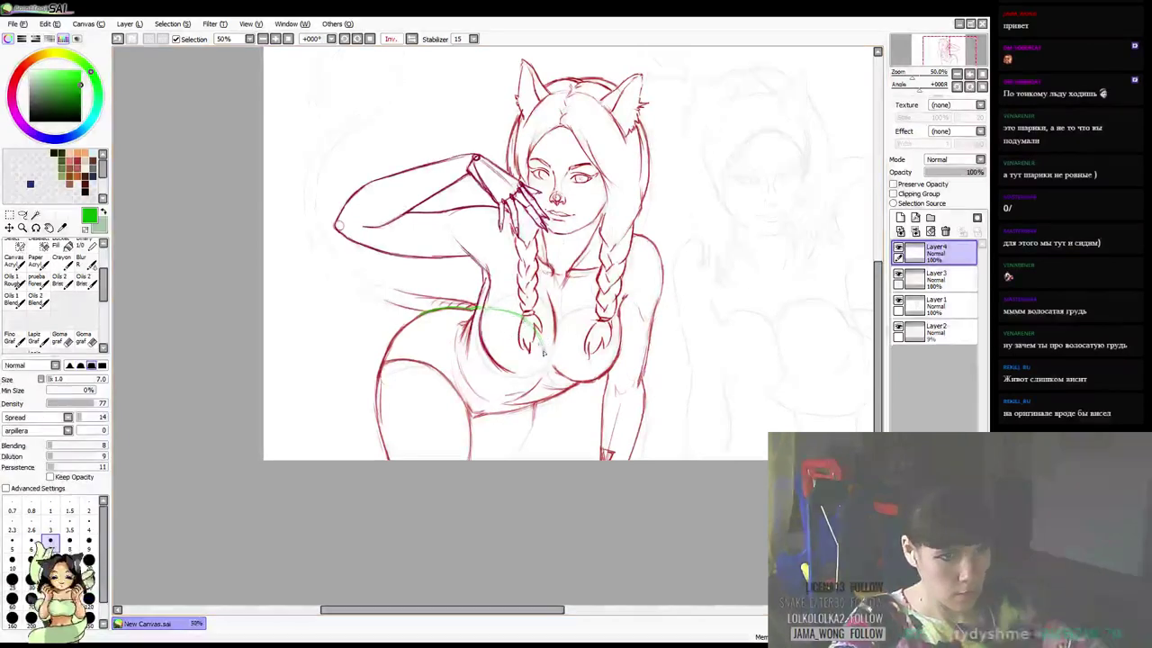
key(e)
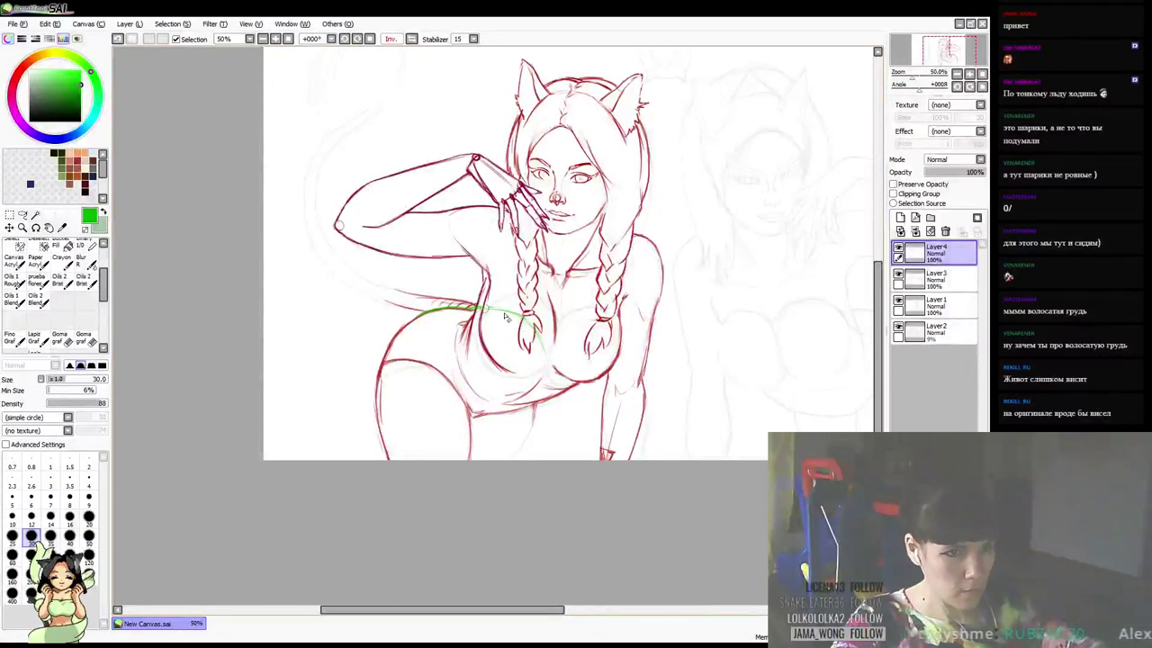
drag(510, 315, 538, 346)
key(b)
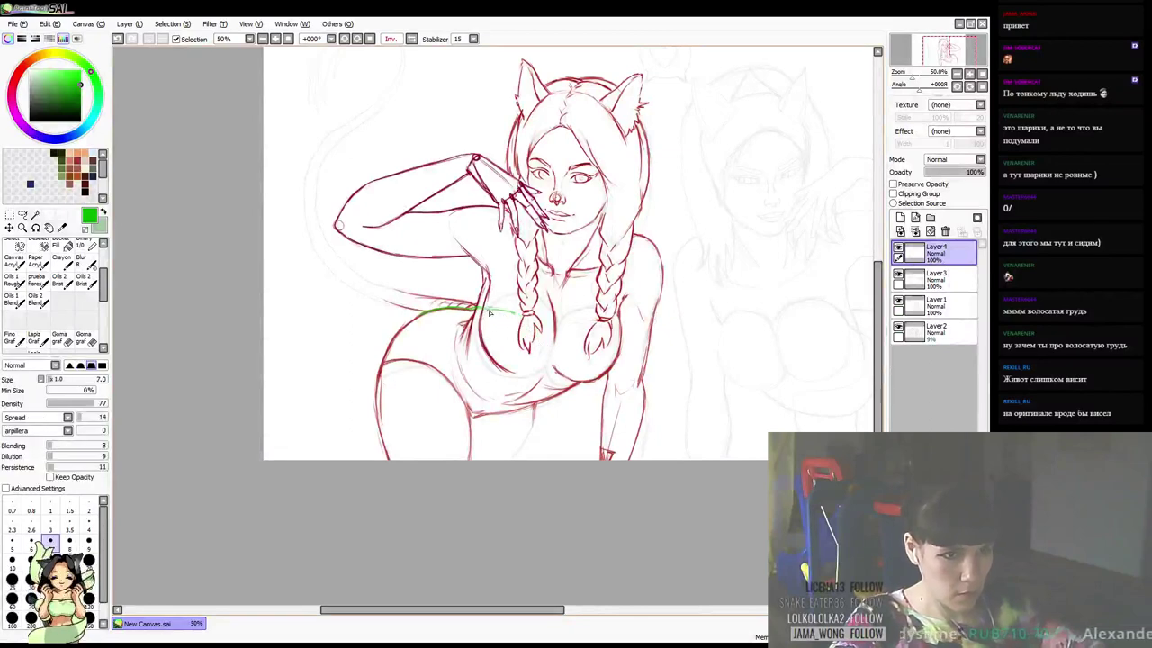
drag(488, 312, 515, 315)
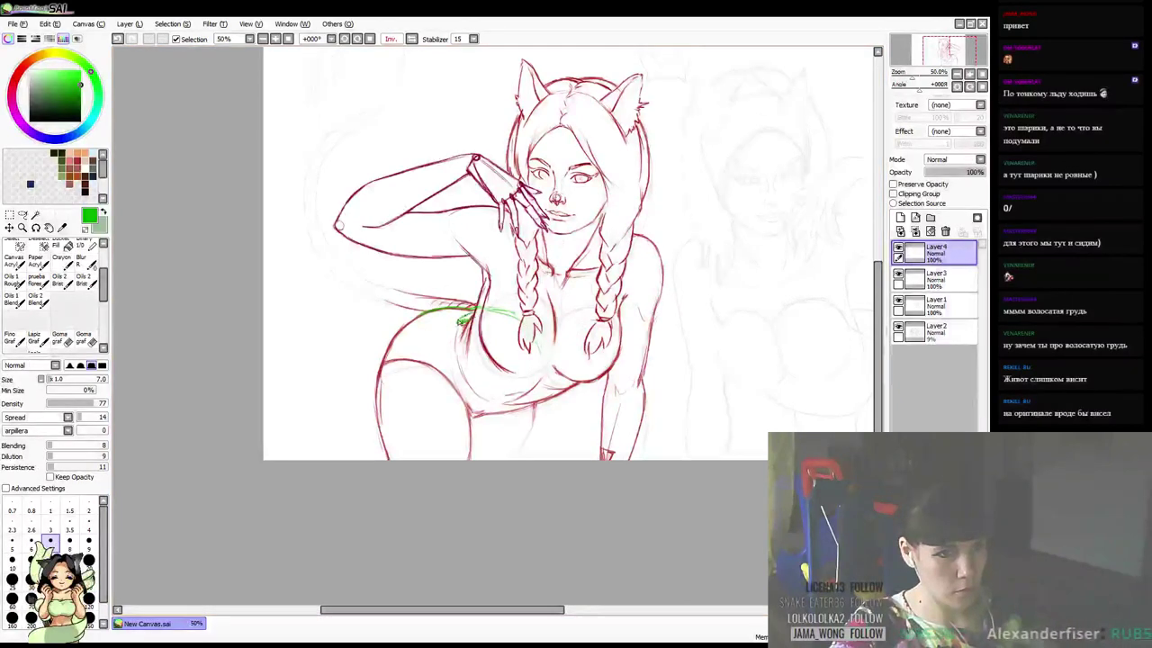
Sketch green construction curves over the hip and around the belly, outlining its rounded volume from the waist fold to the lower belly
mouse_move(464, 319)
mouse_down()
mouse_move(452, 353)
mouse_move(446, 343)
mouse_move(486, 390)
mouse_up()
drag(453, 346, 474, 377)
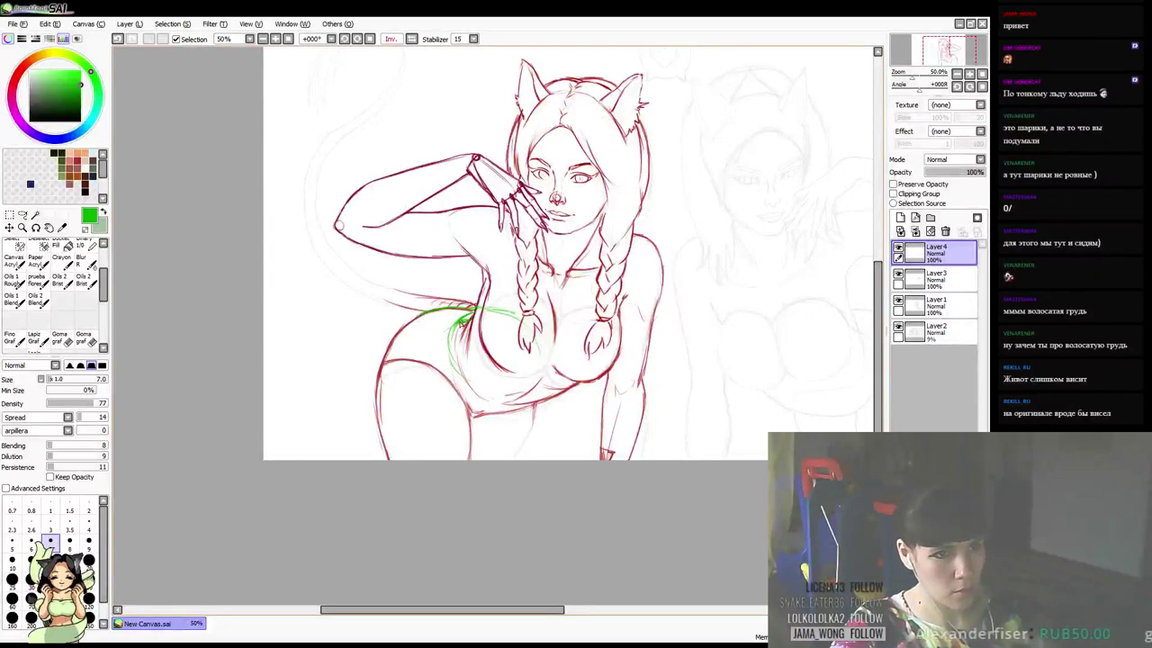
drag(462, 321, 405, 332)
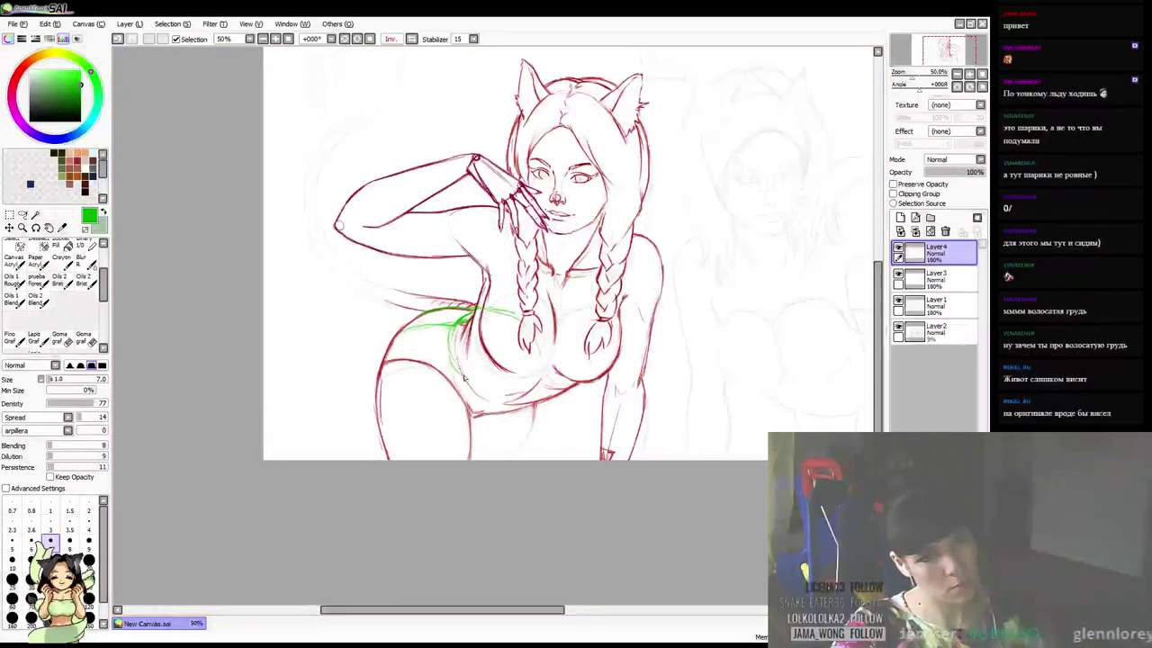
mouse_move(454, 367)
mouse_down()
mouse_move(532, 396)
mouse_move(455, 370)
mouse_move(542, 388)
mouse_up()
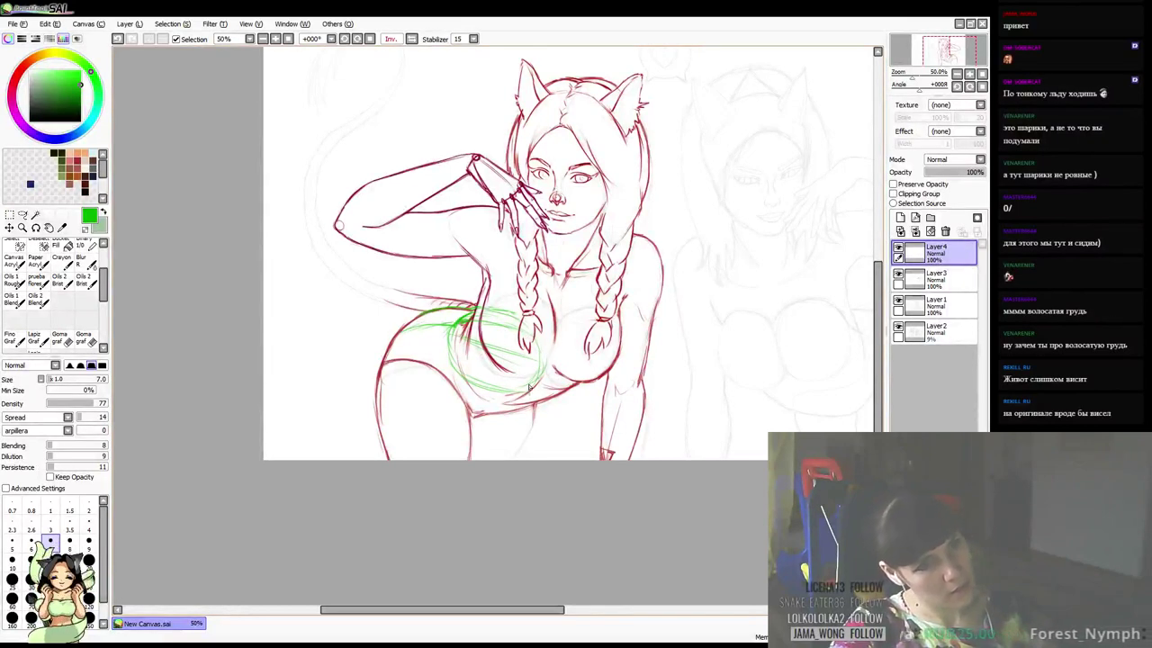
Draw both sides of the far thigh in green from the lower belly to the canvas edge, and ready the size 35 eraser
mouse_move(531, 387)
mouse_down()
mouse_move(537, 429)
mouse_move(532, 387)
mouse_move(527, 463)
mouse_up()
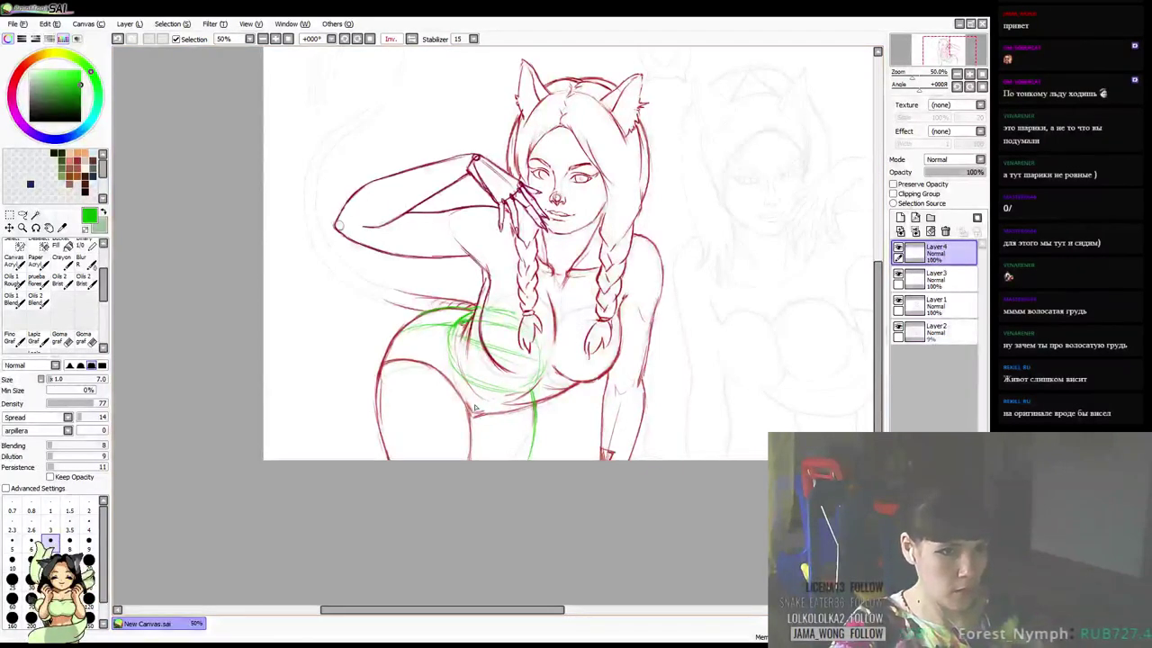
drag(470, 401, 473, 459)
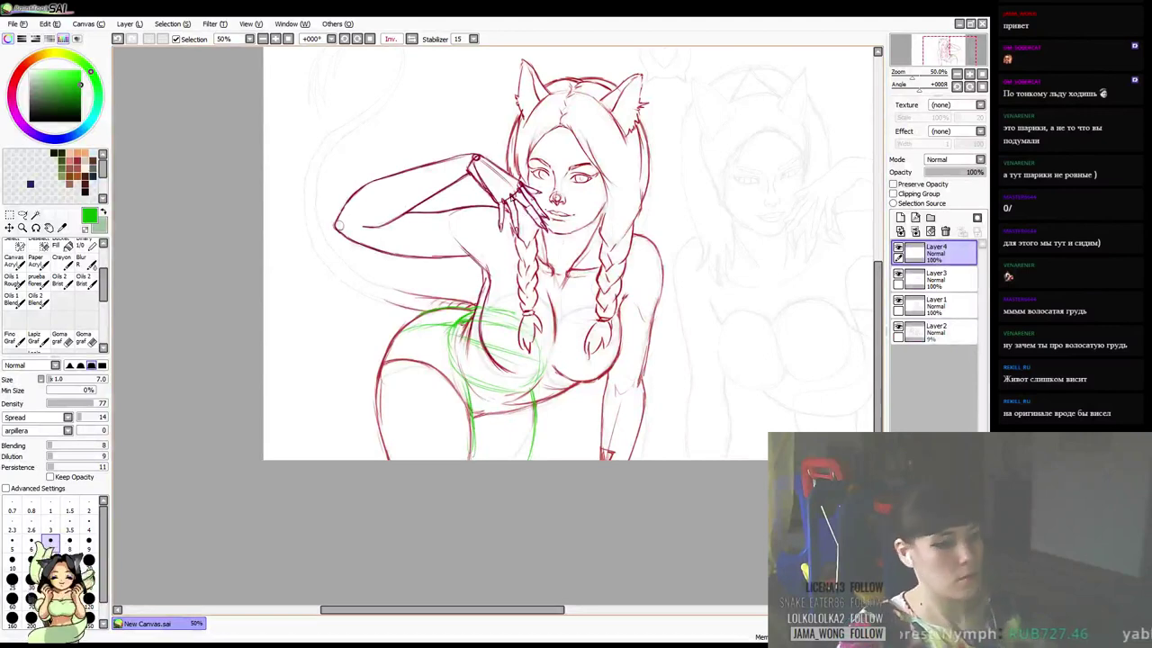
key(e)
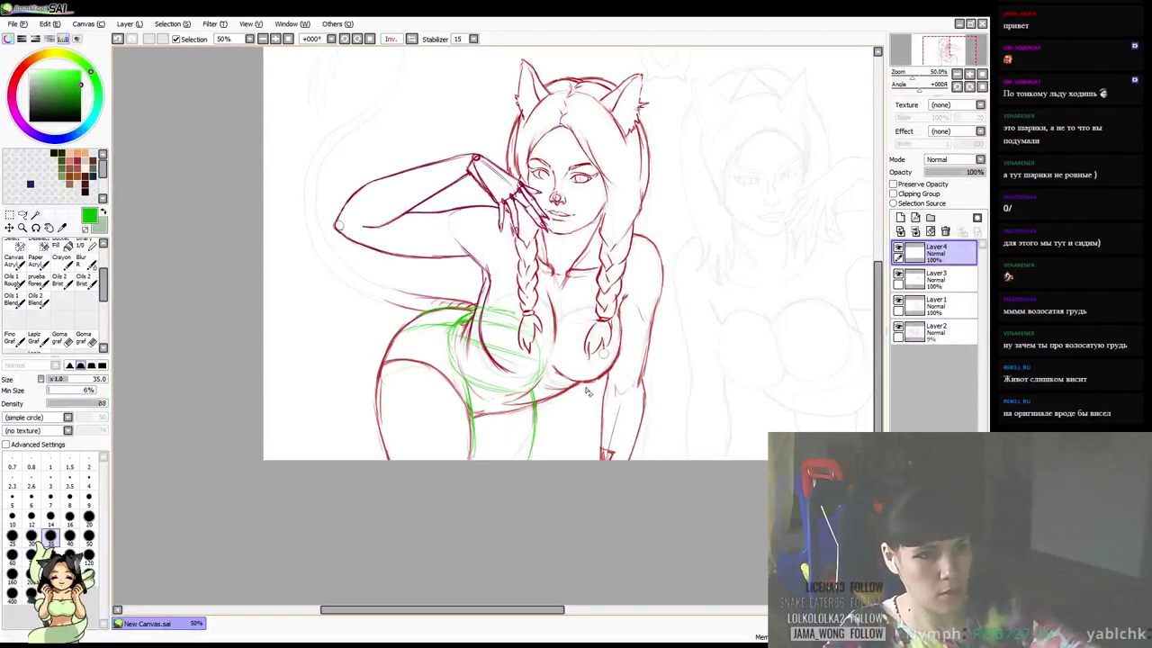
Enlarge the eraser to size 160 and erase the green construction lines over the hip, belly and far thigh
key(bracketright)
key(bracketright)
key(bracketright)
key(bracketright)
mouse_move(471, 385)
mouse_down()
mouse_move(465, 404)
mouse_move(514, 434)
mouse_move(498, 329)
mouse_move(454, 346)
mouse_up()
In the mirrored view, restate the waist guide in green and draw the far thigh slanting from the lower belly to the canvas edge
key(b)
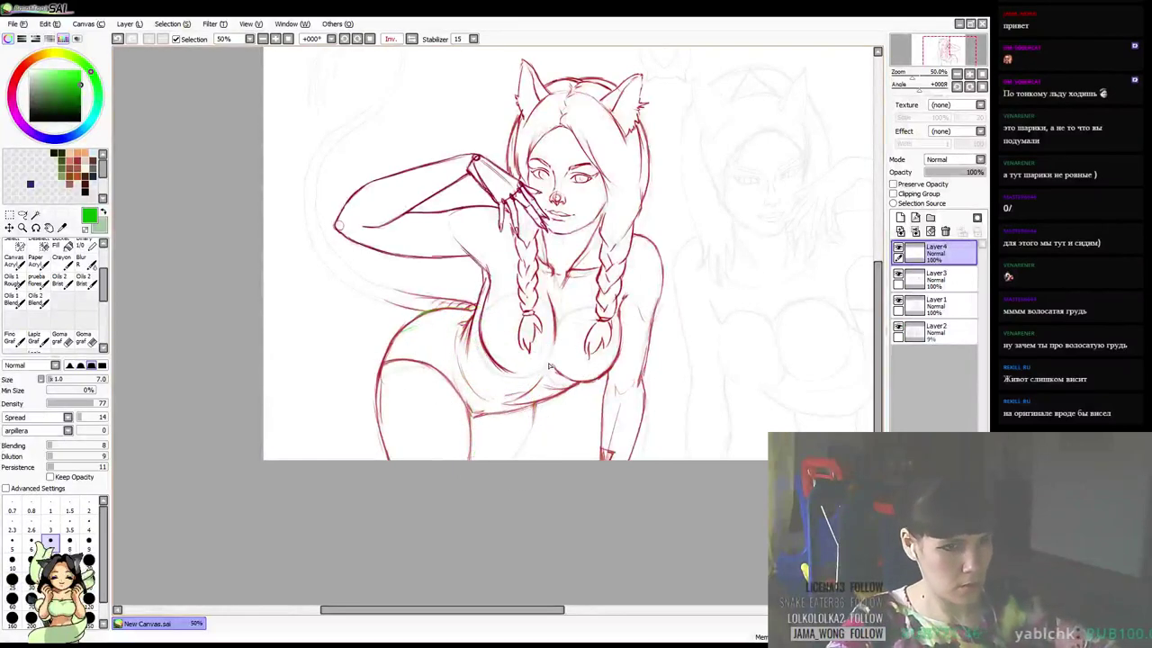
key(h)
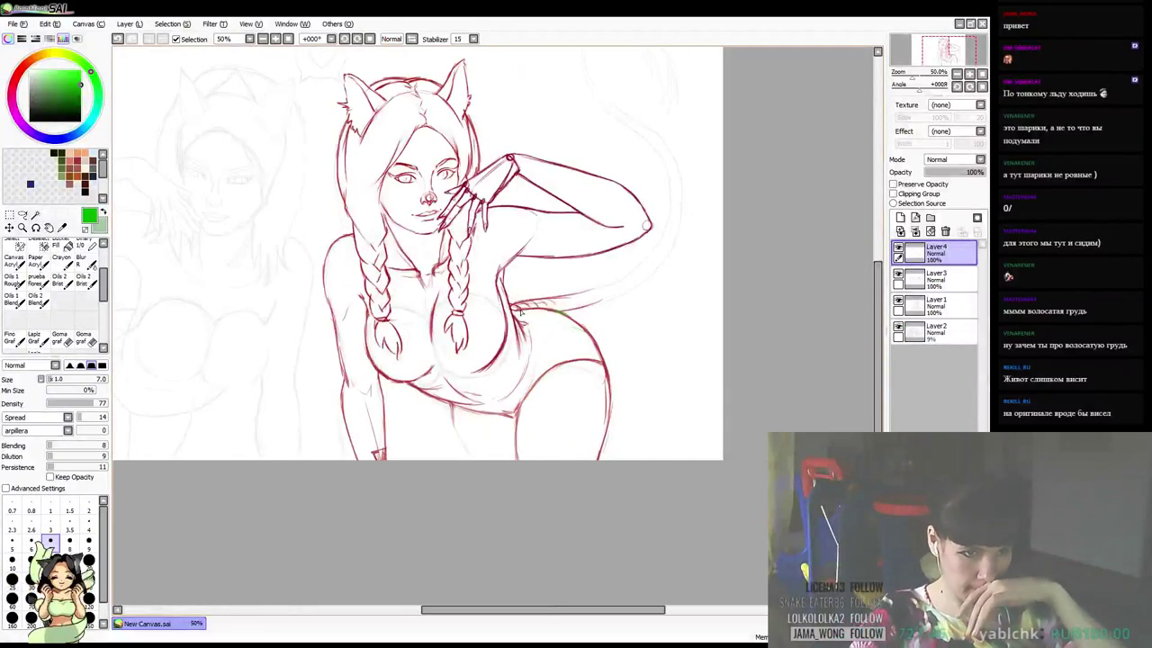
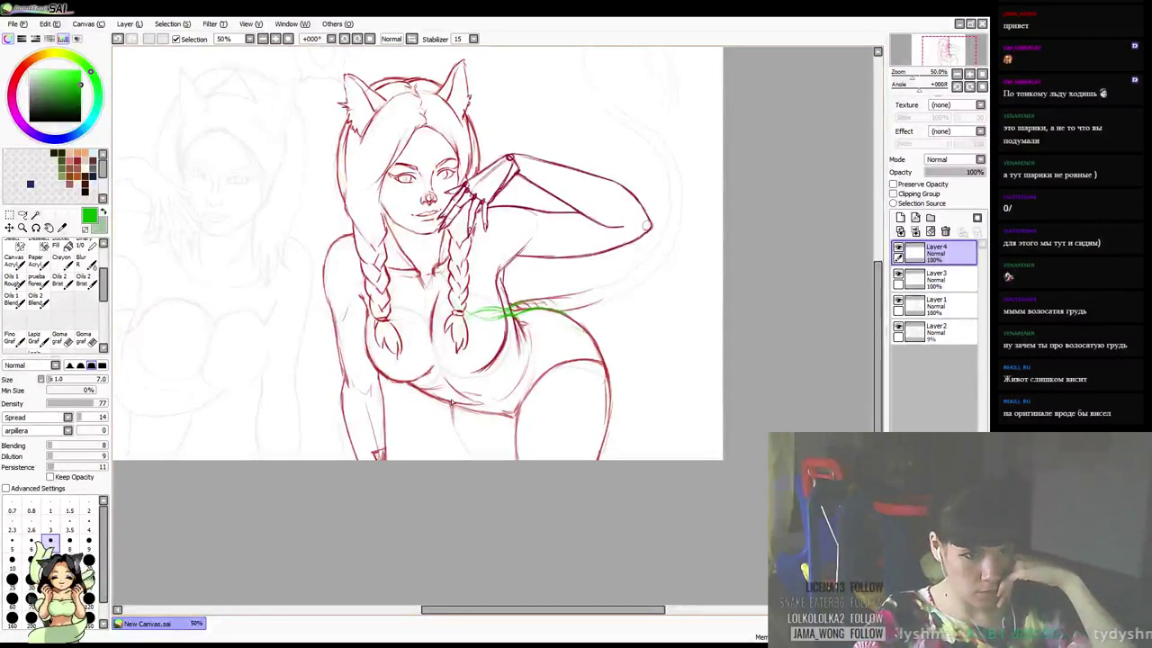
drag(453, 405, 469, 457)
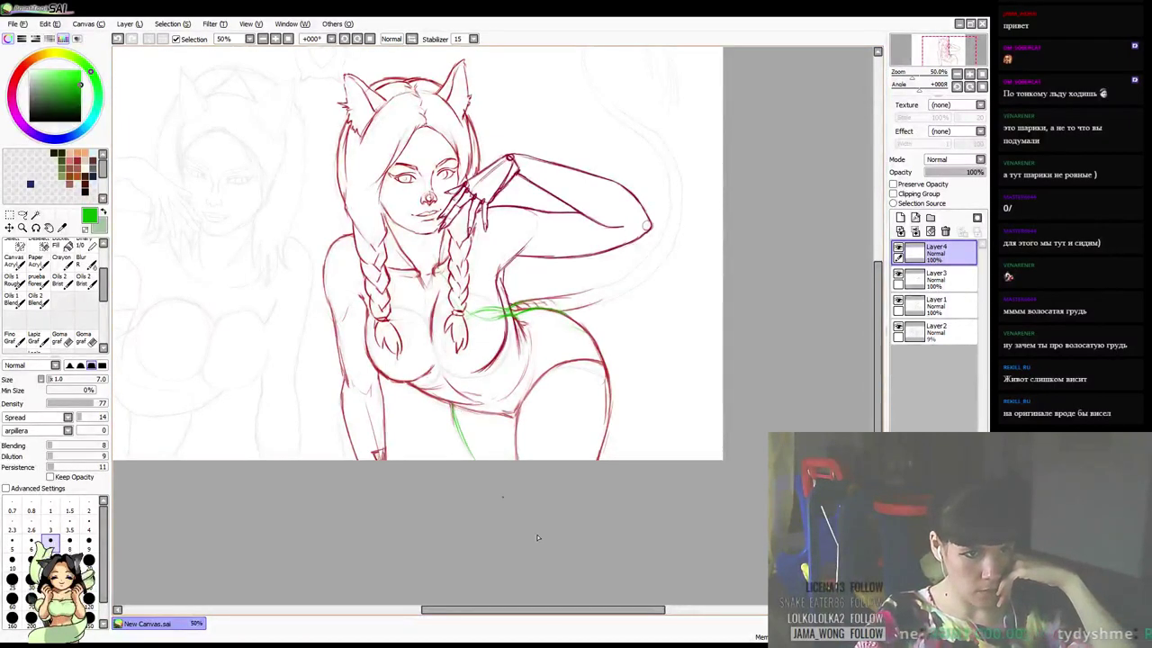
key(ctrl+z)
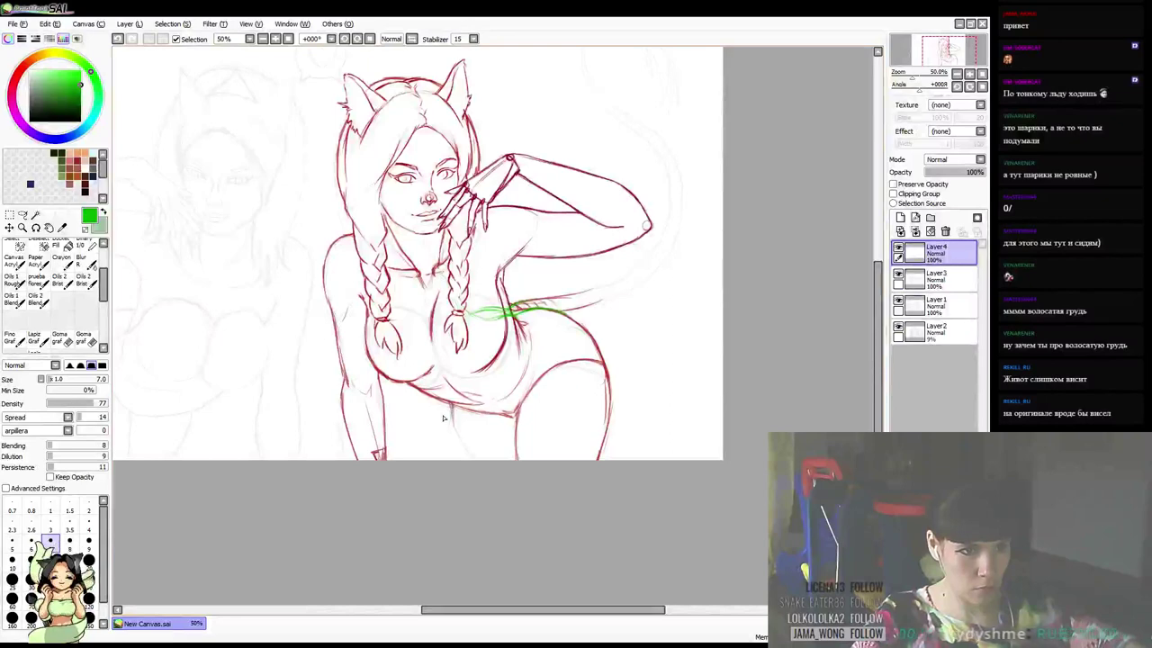
drag(447, 407, 438, 459)
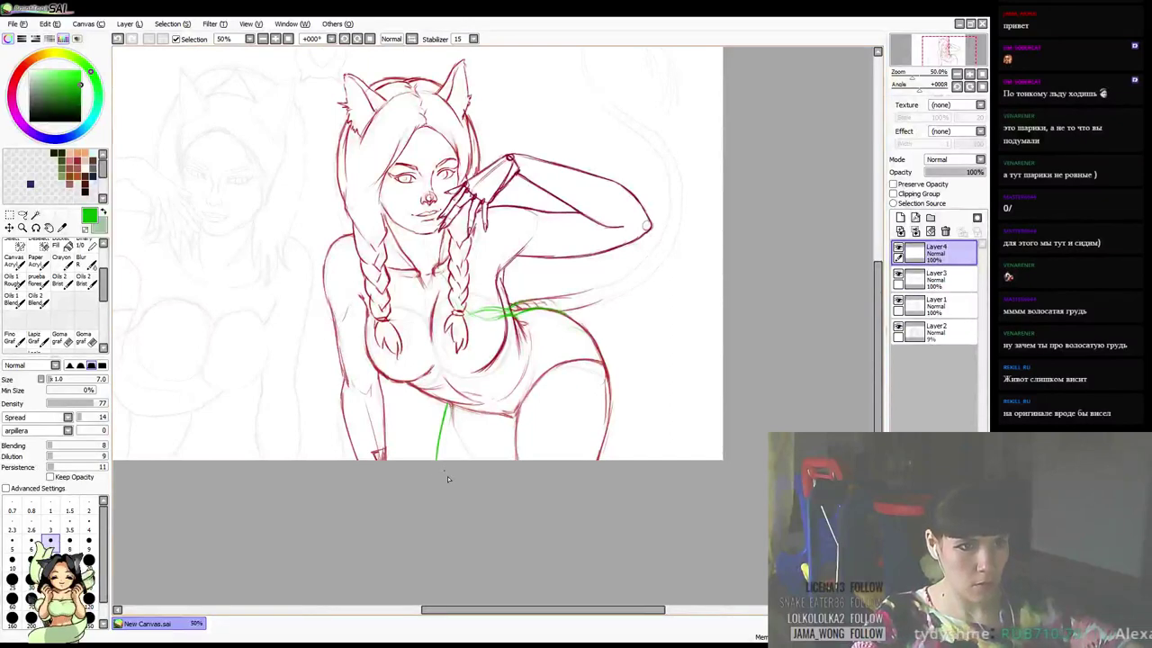
key(ctrl+z)
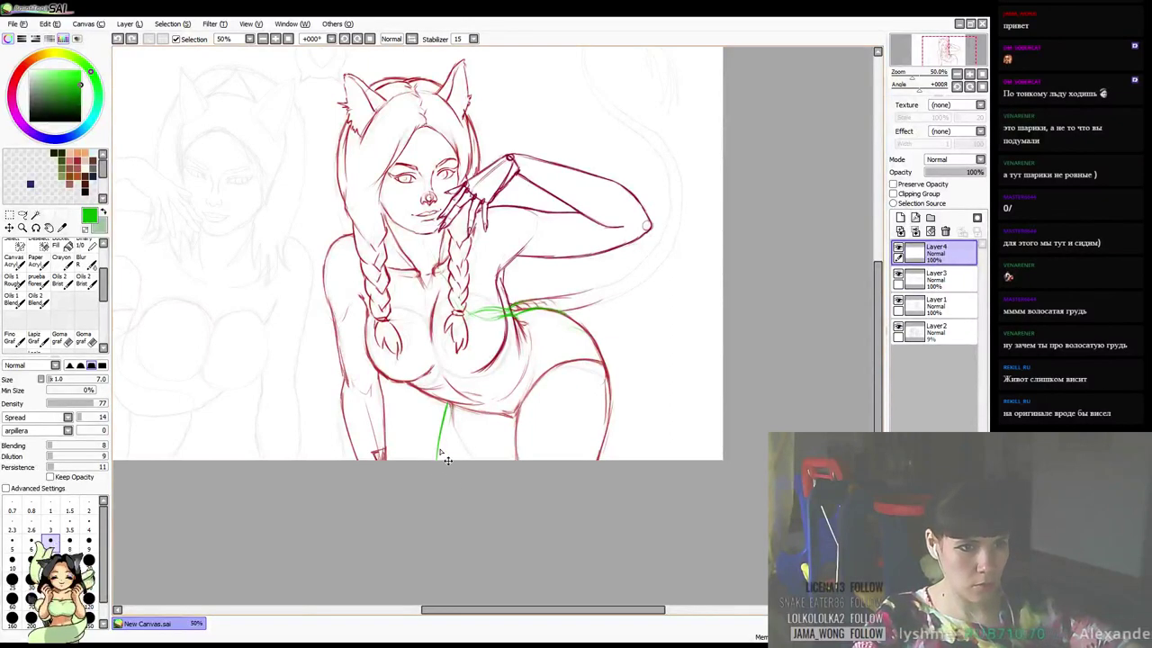
mouse_move(435, 439)
mouse_down()
mouse_move(447, 405)
mouse_move(432, 470)
mouse_up()
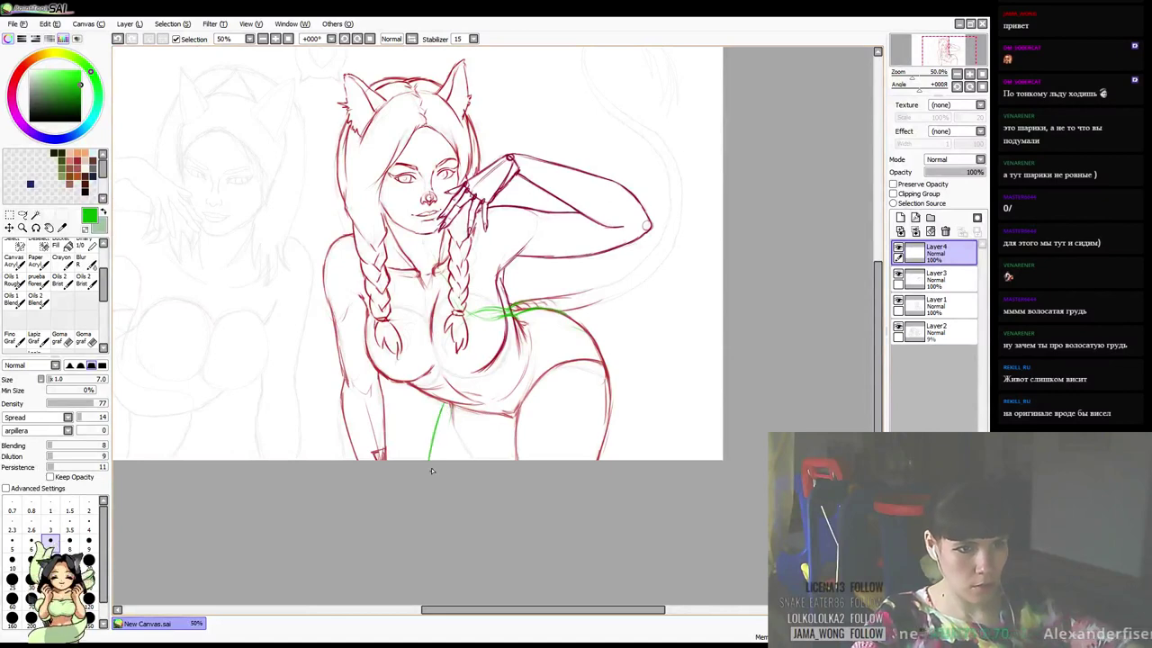
key(ctrl+z)
drag(444, 404, 423, 461)
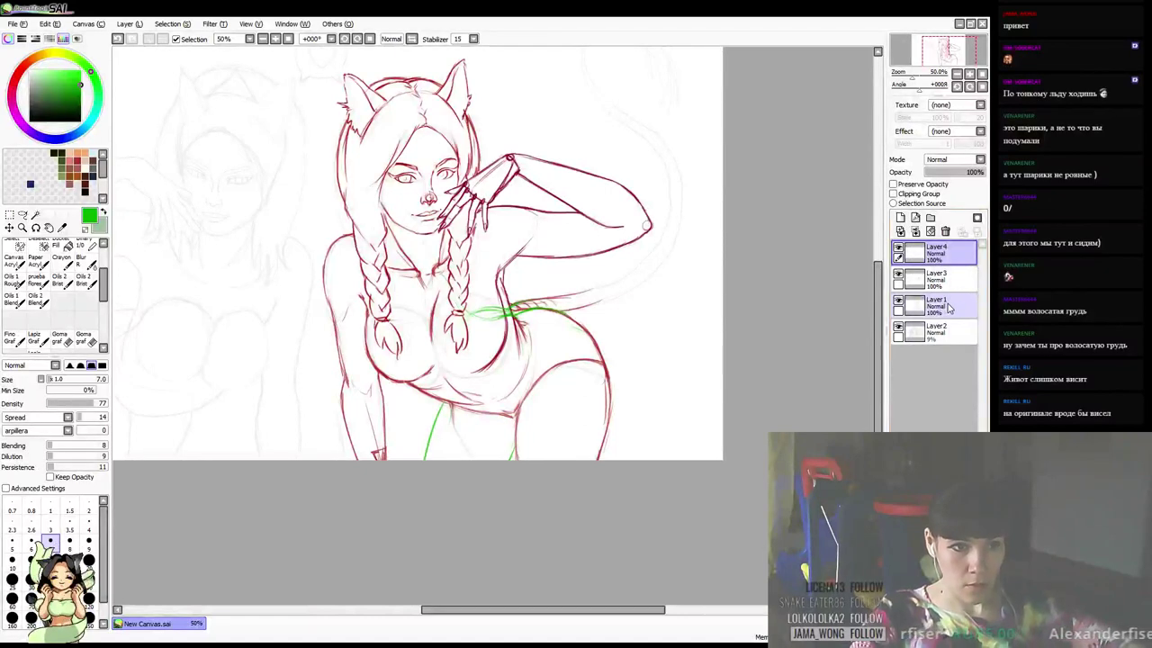
Add a new layer at the top of the stack and sample dark red from the figure's outline as the drawing color
click(945, 304)
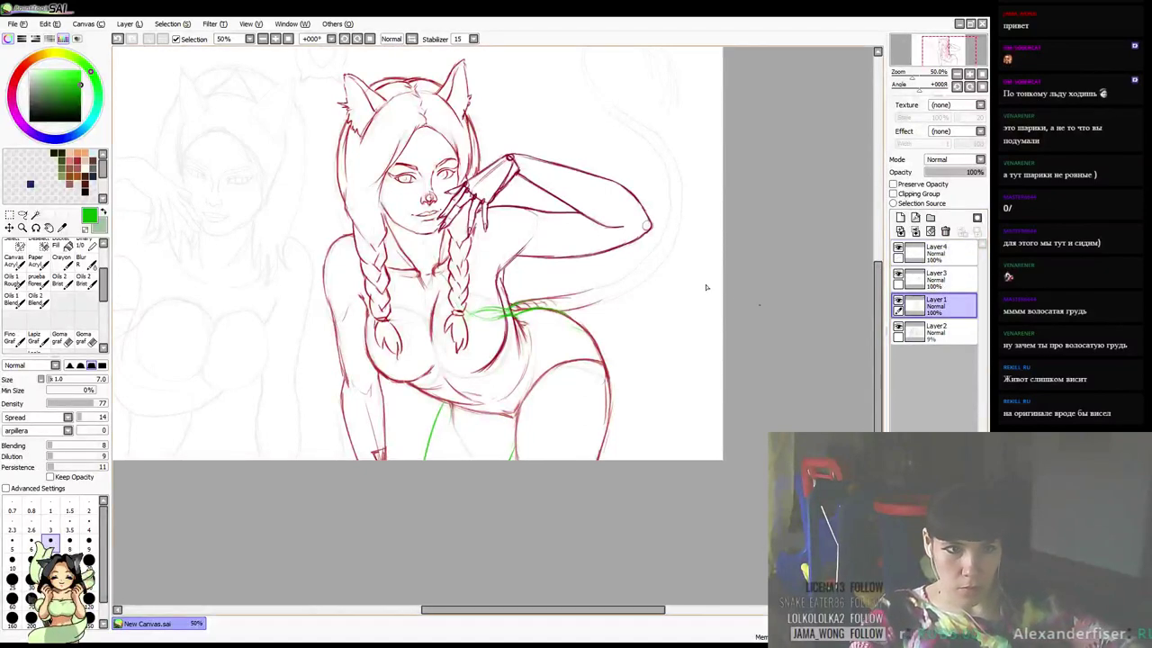
click(899, 219)
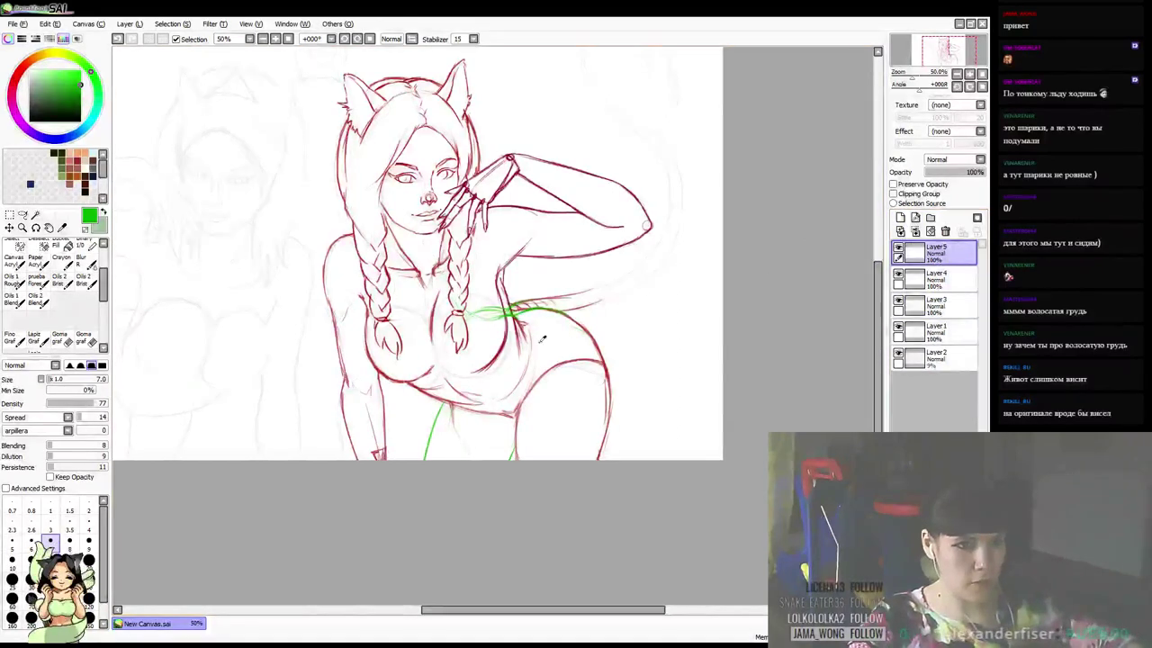
drag(540, 302, 545, 305)
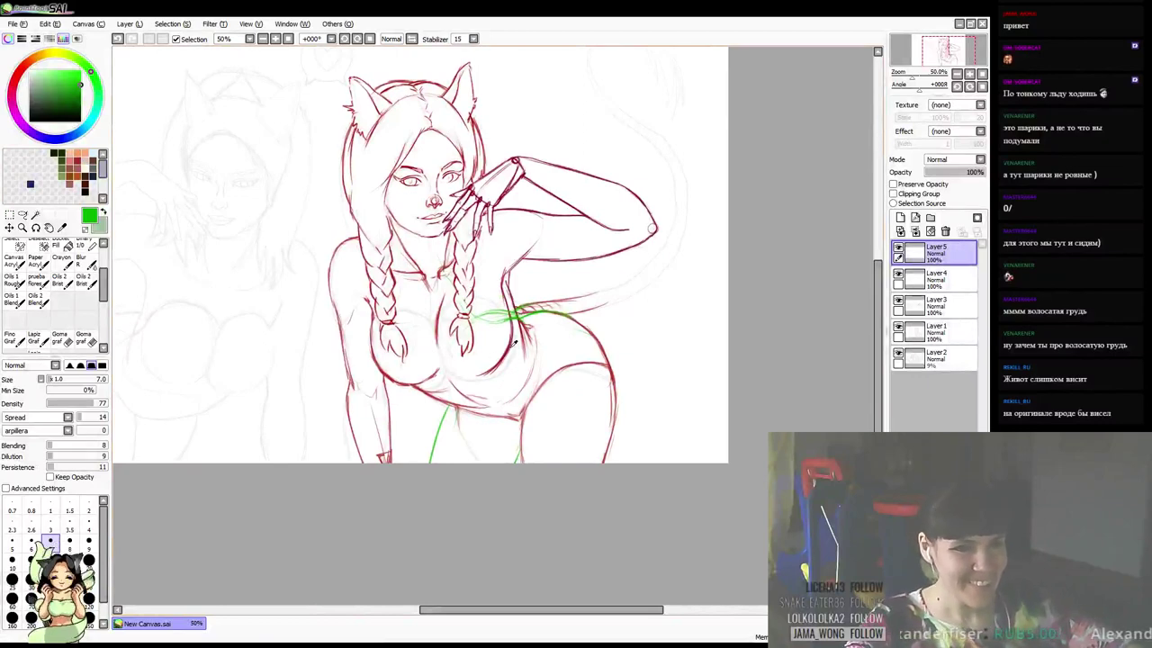
alt+click(513, 343)
click(81, 88)
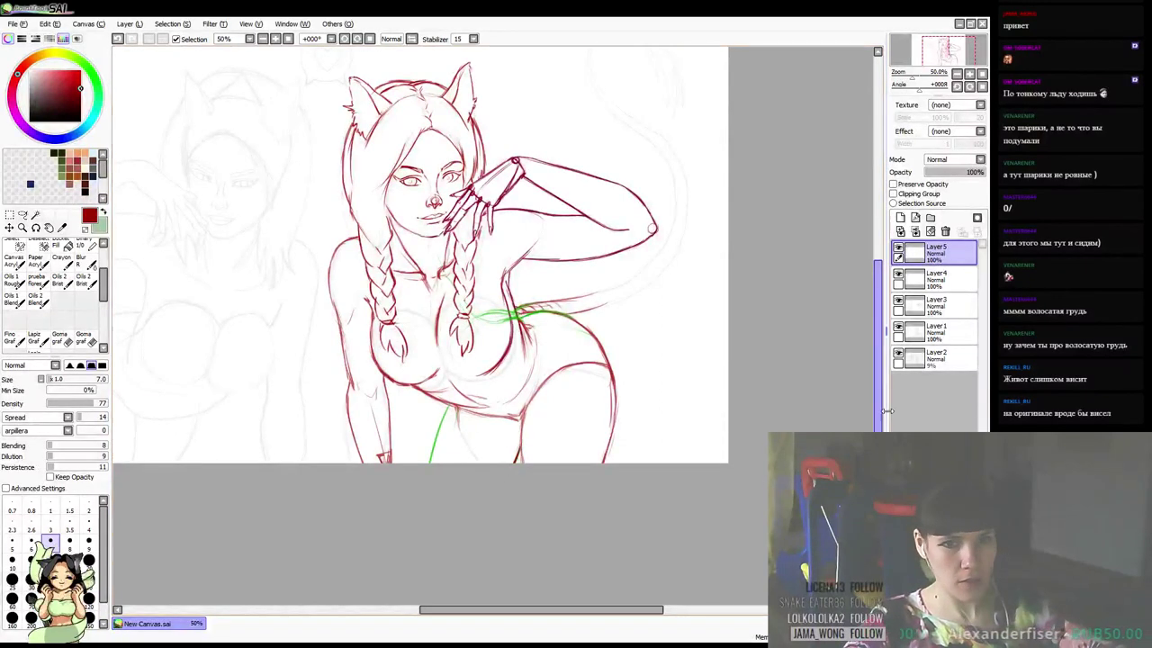
Erase the old far-thigh line on Layer1 with the size 50 eraser and trace the green thigh edges in dark red on Layer5
click(936, 331)
key(e)
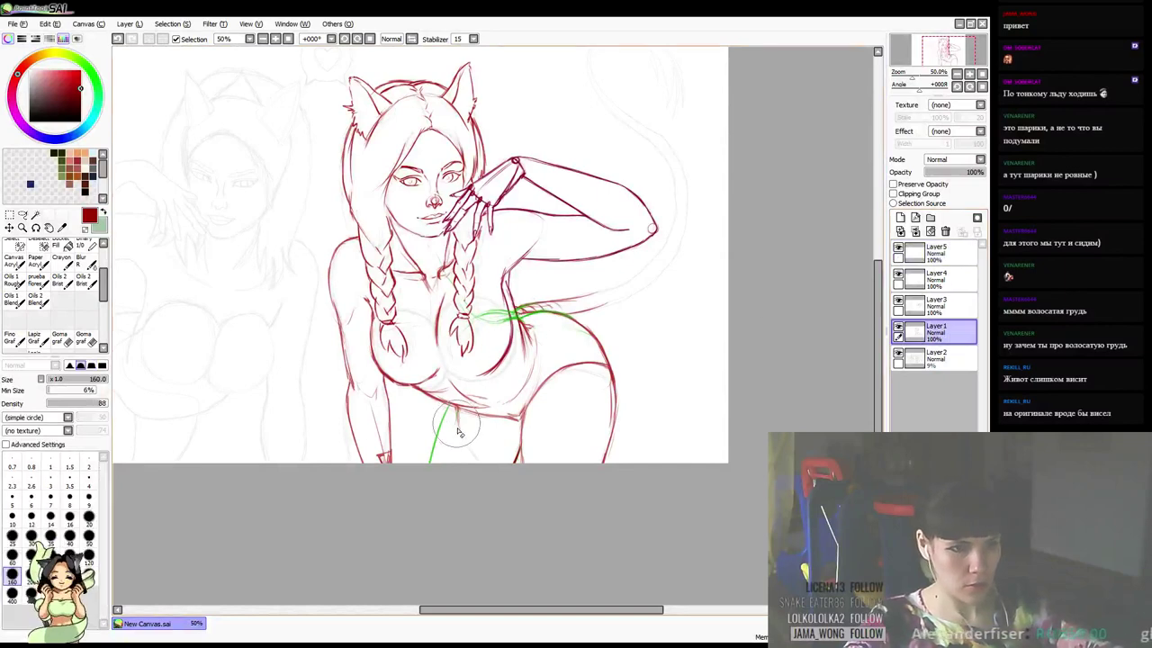
key(bracketleft)
key(bracketleft)
key(bracketleft)
key(bracketleft)
key(bracketleft)
key(bracketleft)
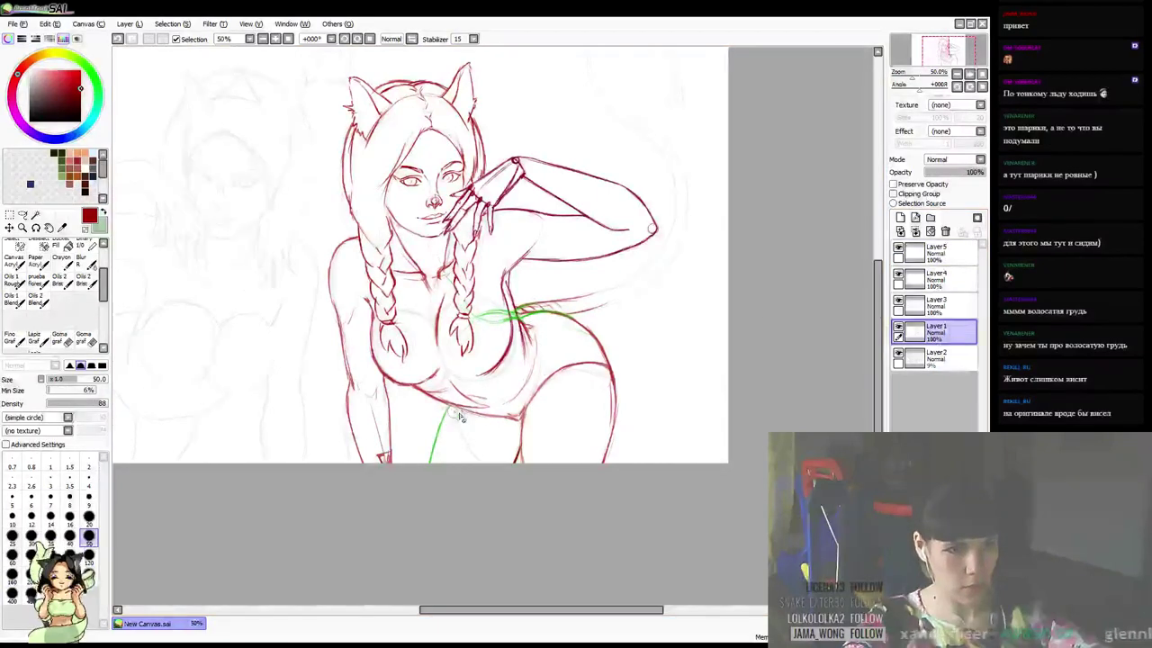
click(952, 255)
key(b)
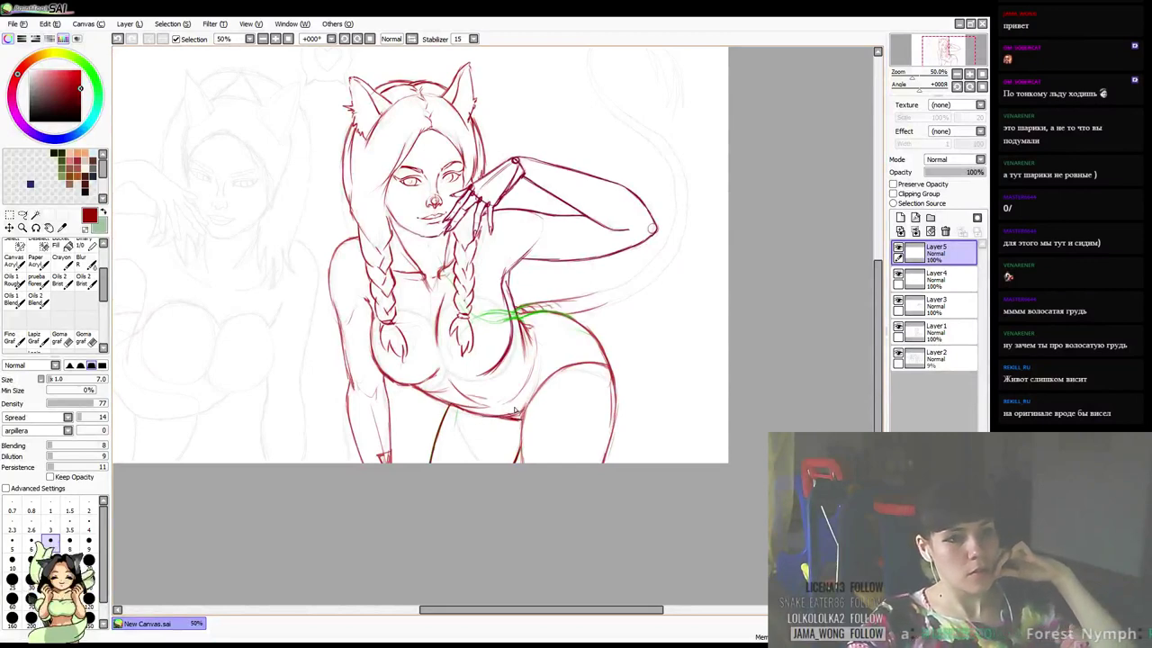
Erase the upper part of the curve across the near thigh on Layer1 and redraw it rising more steeply to the outer hip
mouse_move(513, 415)
mouse_down()
mouse_move(547, 382)
mouse_move(604, 369)
mouse_up()
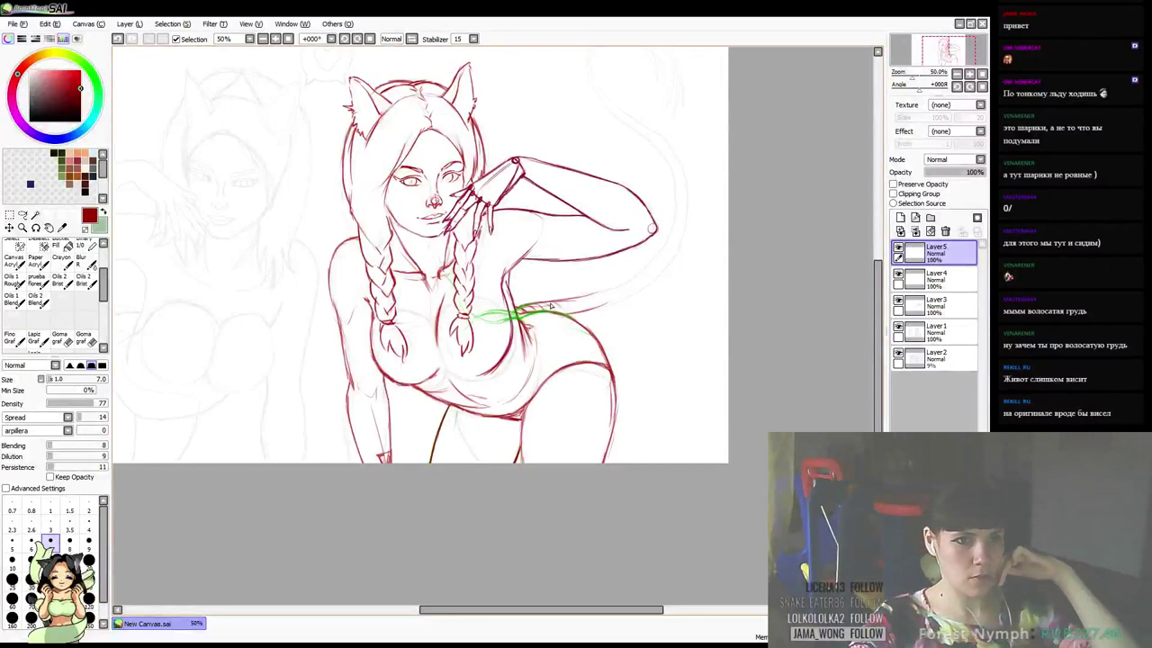
key(ctrl+z)
key(ctrl+z)
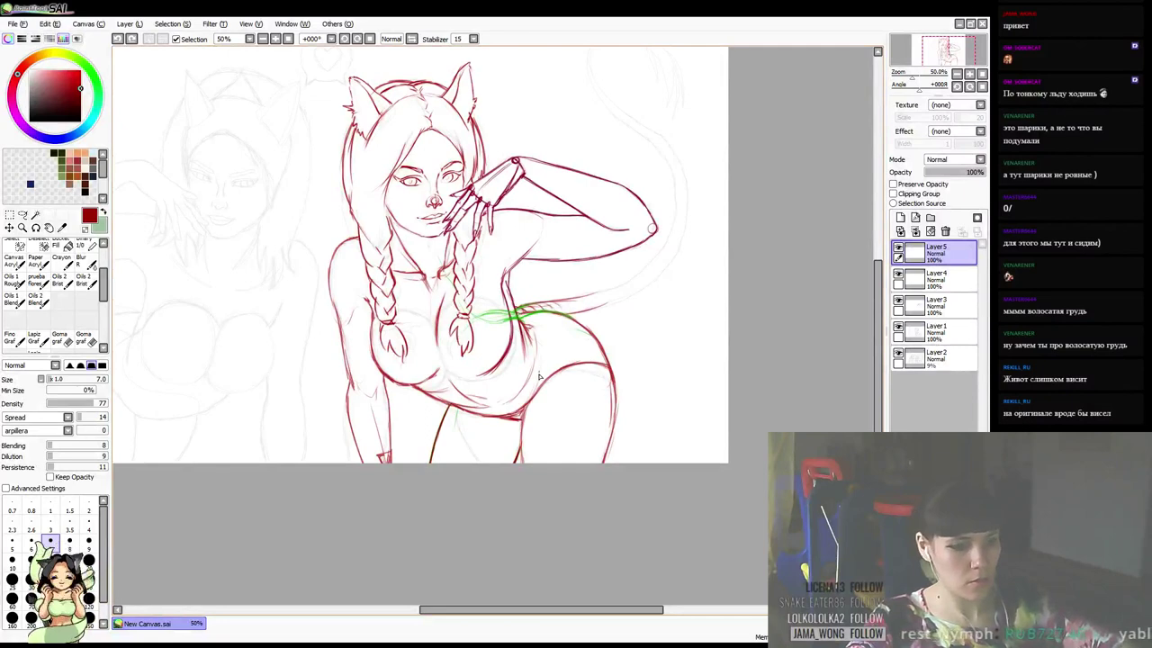
key(e)
mouse_move(563, 380)
mouse_down()
mouse_move(596, 362)
mouse_move(555, 379)
mouse_move(586, 365)
mouse_move(601, 374)
mouse_move(554, 372)
mouse_up()
click(927, 331)
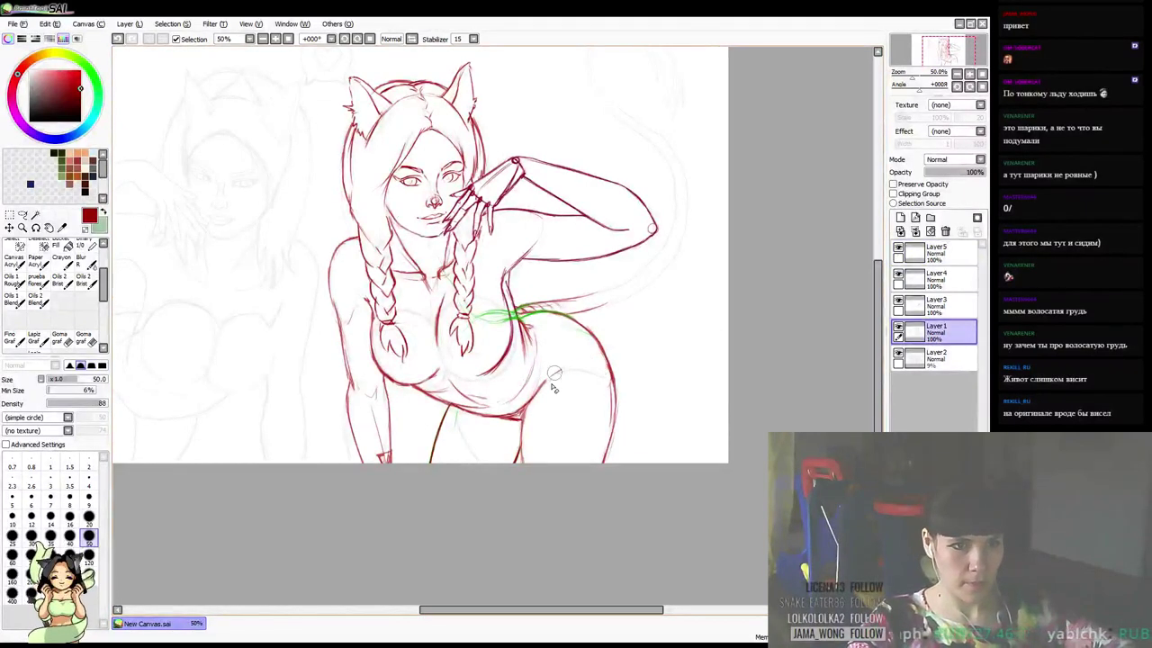
key(b)
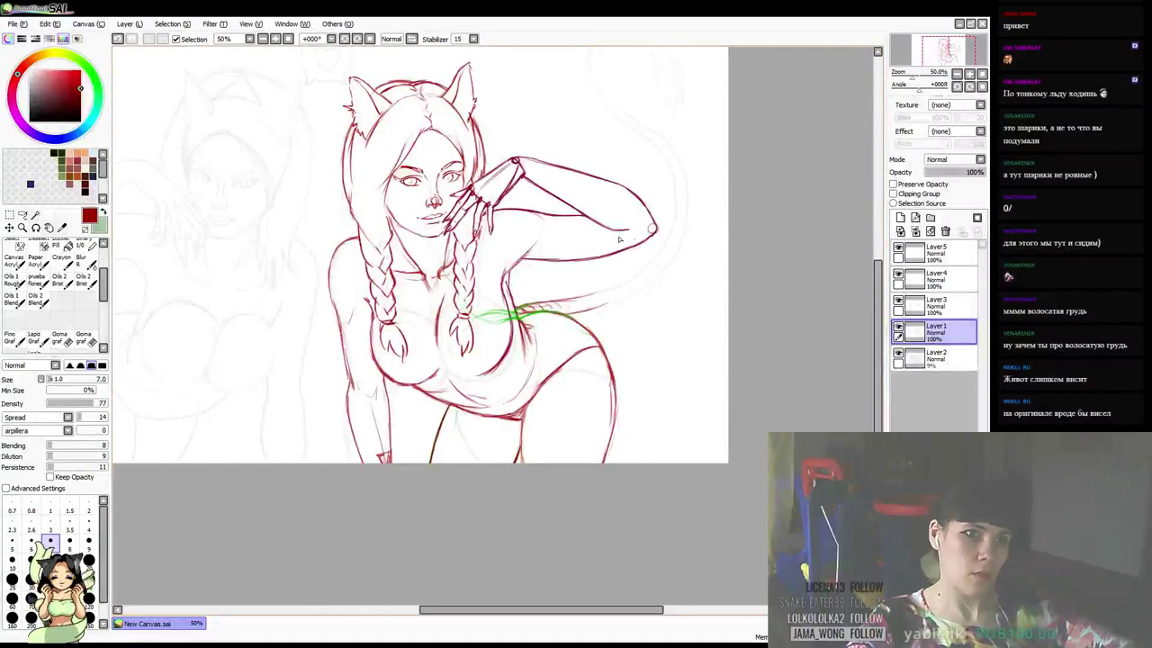
Erase the middle of the near-thigh curve on Layer5 and Layer1, then redraw it as one smooth line and tidy its hip end
click(936, 253)
key(e)
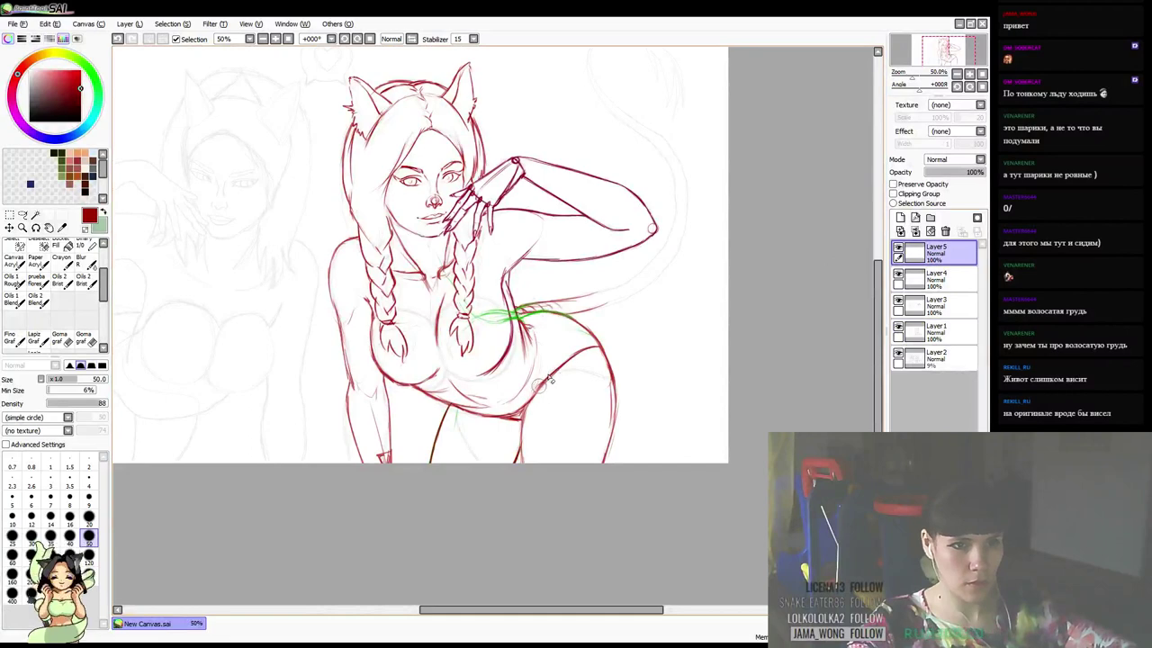
click(944, 332)
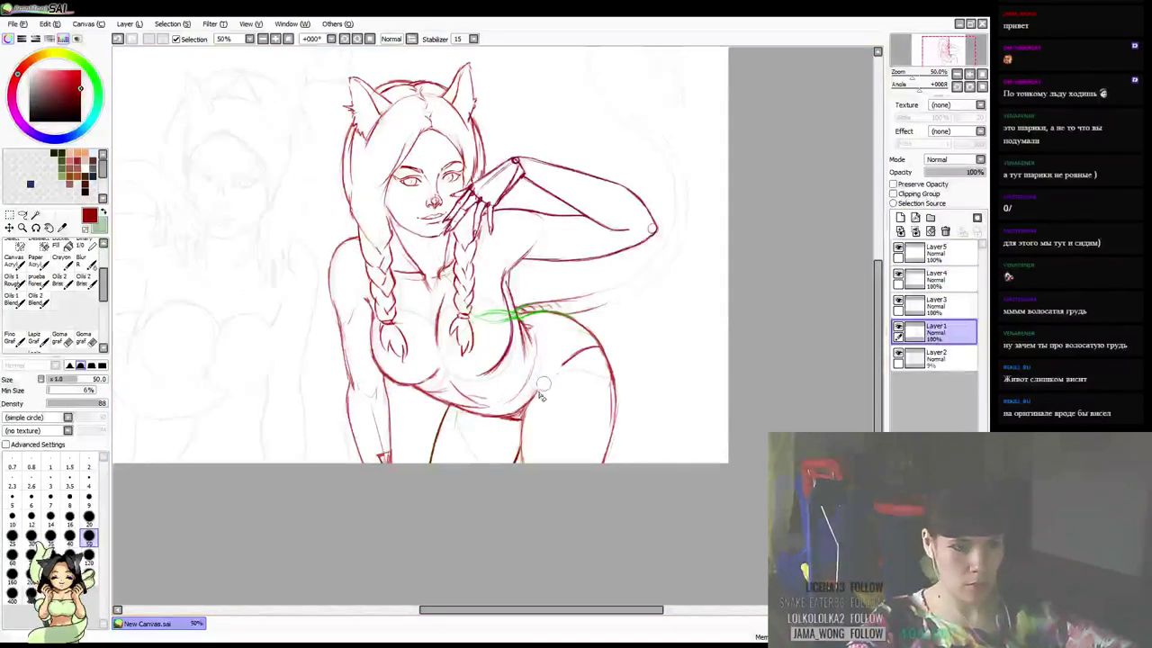
key(b)
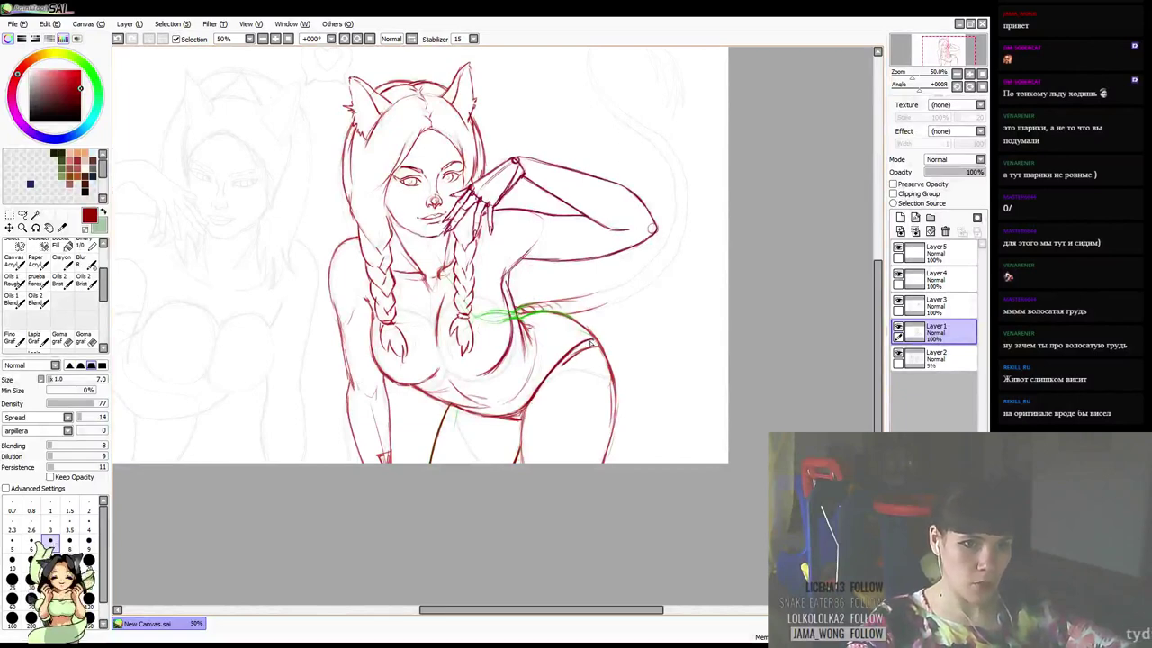
key(e)
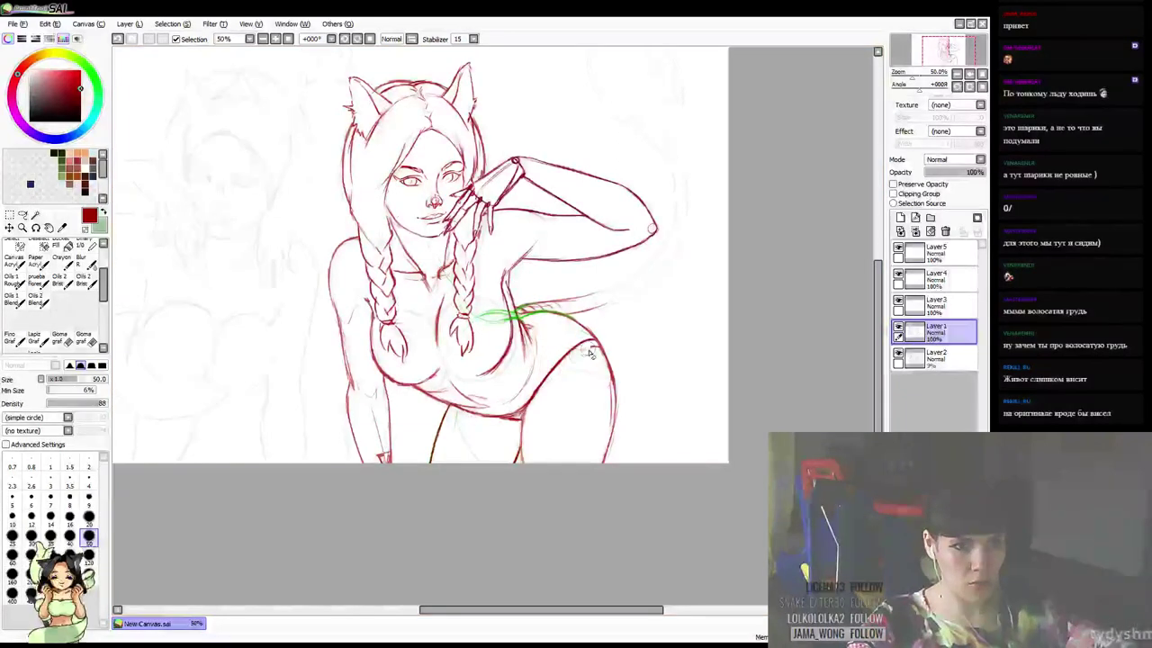
mouse_move(583, 352)
mouse_down()
mouse_move(554, 376)
mouse_move(580, 345)
mouse_up()
key(b)
key(ctrl+z)
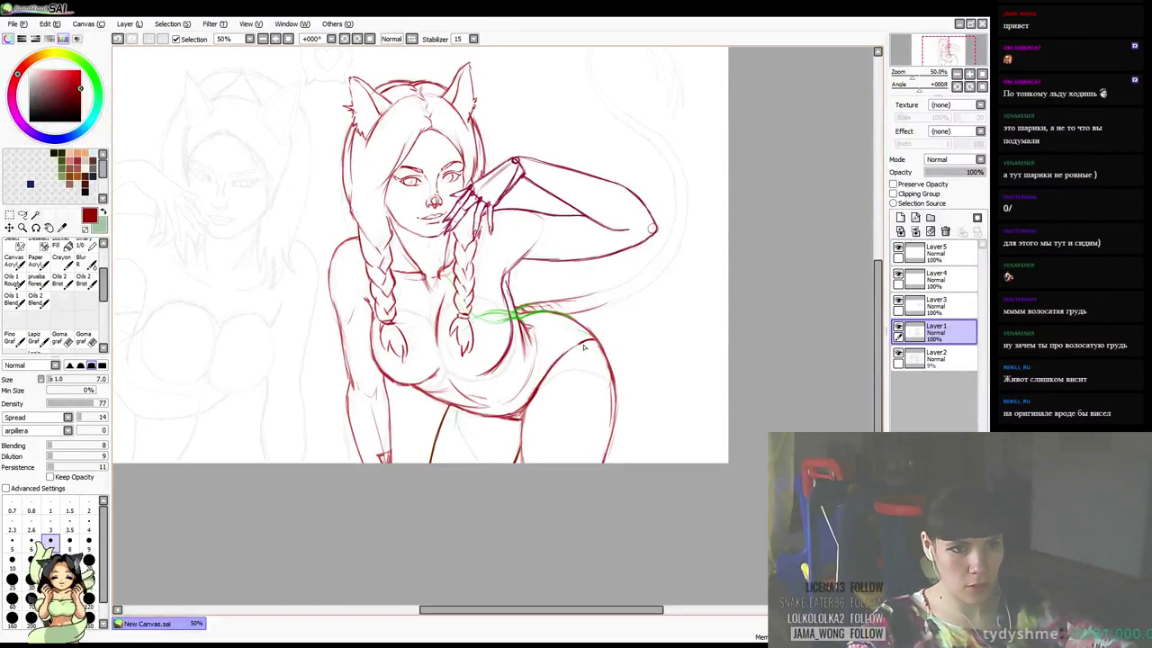
Restate the near hip's outer contour in dark red on Layer1 and clean the outer thigh line with the eraser
drag(648, 304, 660, 297)
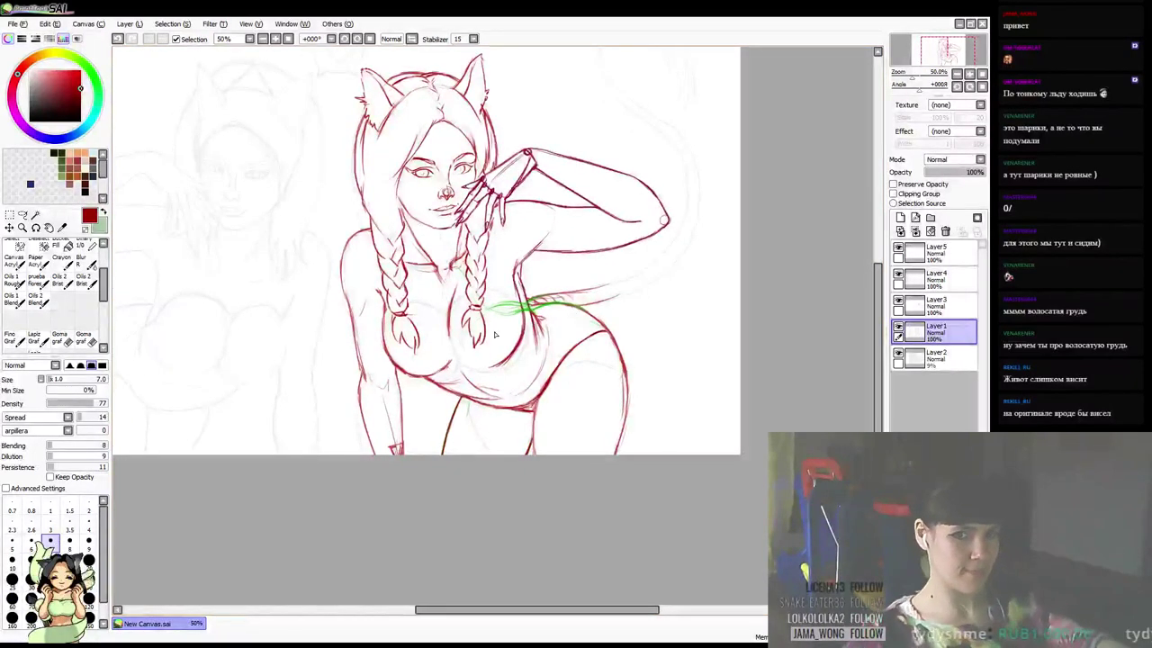
mouse_move(648, 308)
mouse_down()
mouse_move(662, 288)
mouse_move(660, 320)
mouse_up()
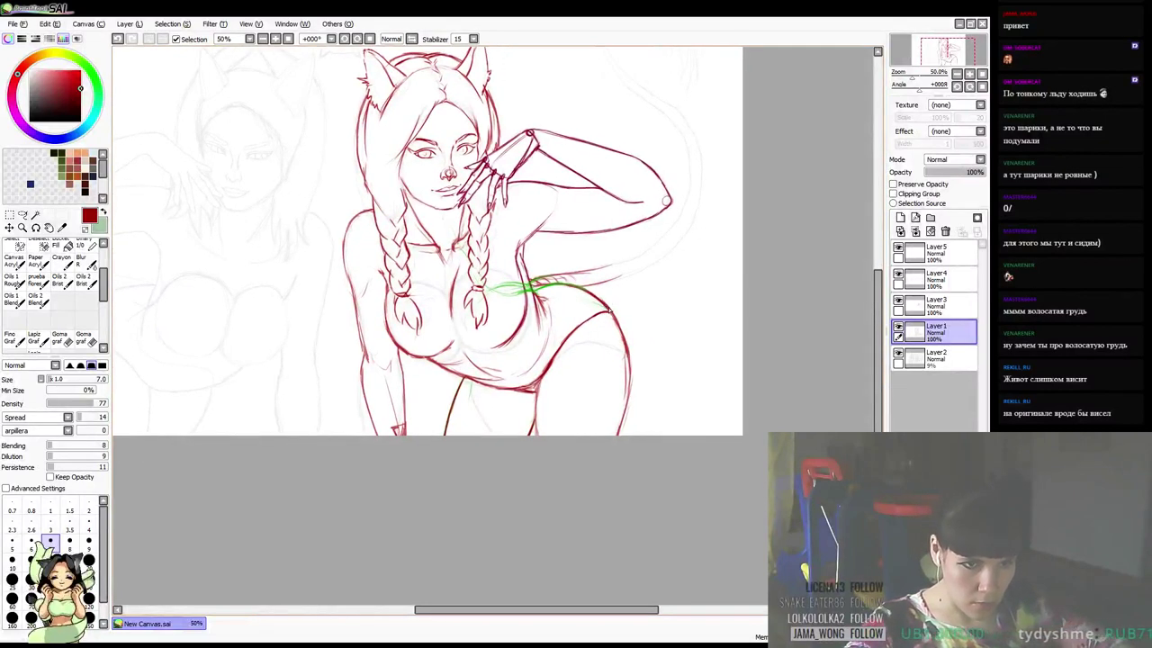
key(e)
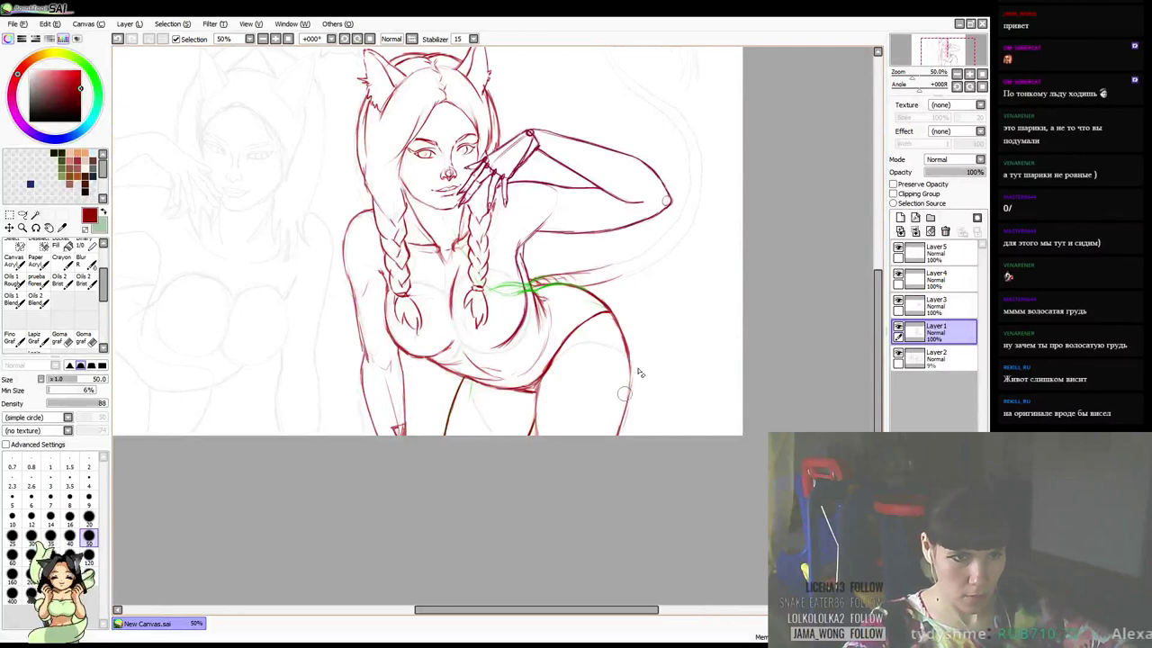
mouse_move(661, 300)
mouse_down()
mouse_move(755, 373)
mouse_move(756, 412)
mouse_move(818, 404)
mouse_move(807, 406)
mouse_up()
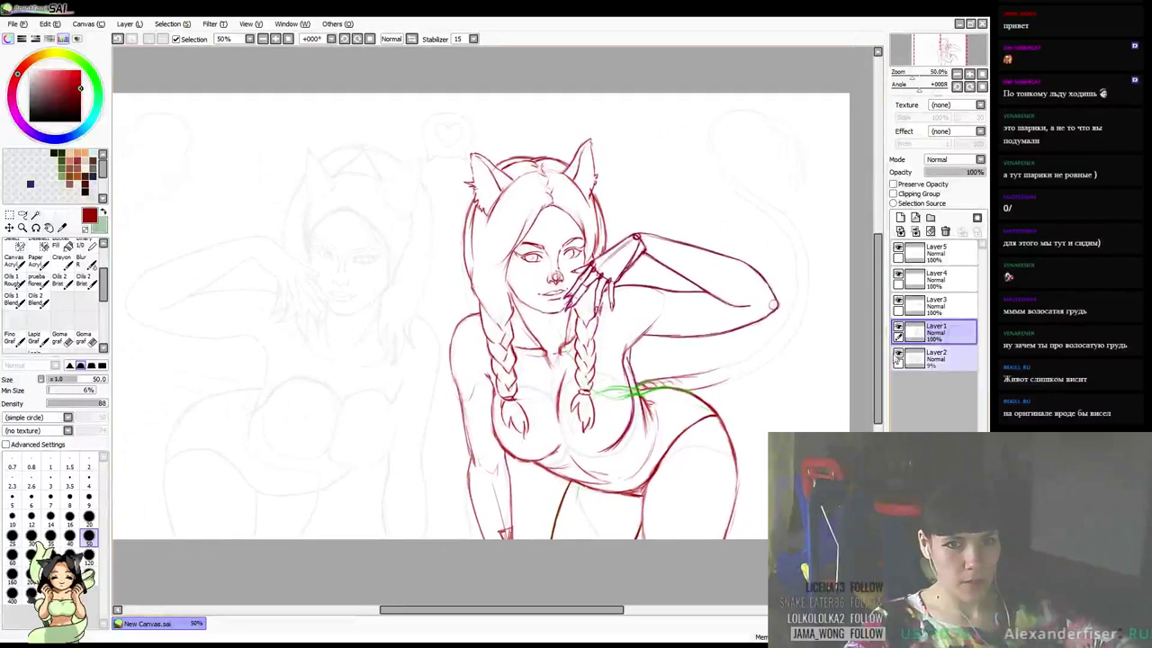
Mirror the canvas view and draw the lower curve of the braided woman's tail as a double dark red line on Layer5
click(938, 252)
drag(706, 355, 633, 380)
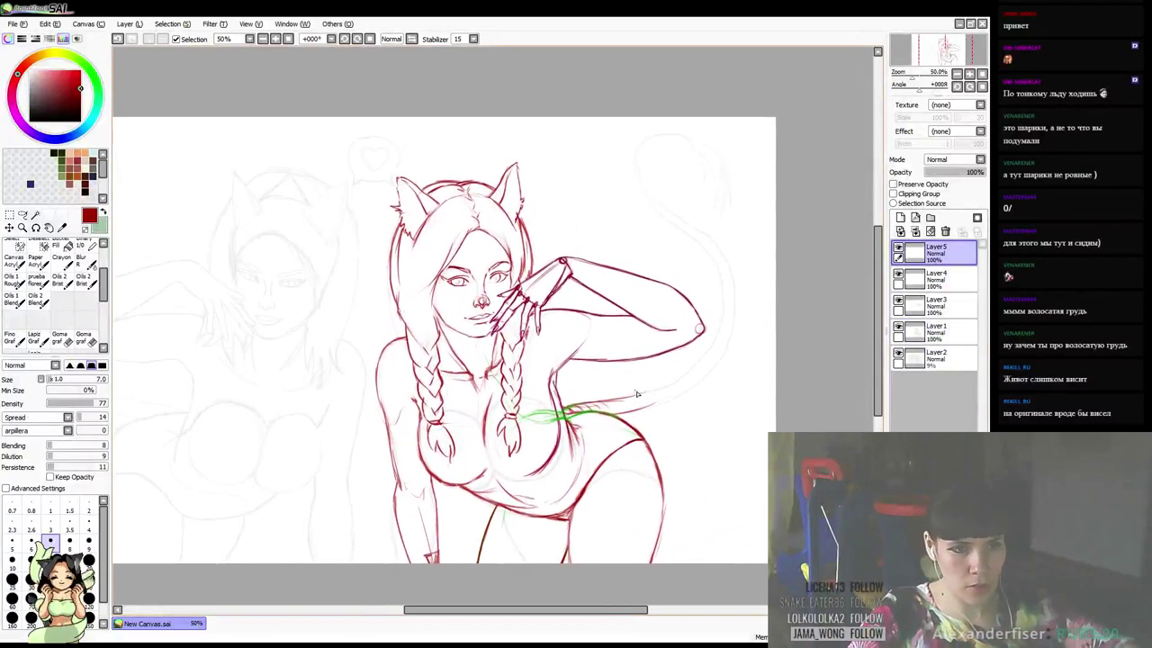
key(h)
drag(433, 362, 456, 397)
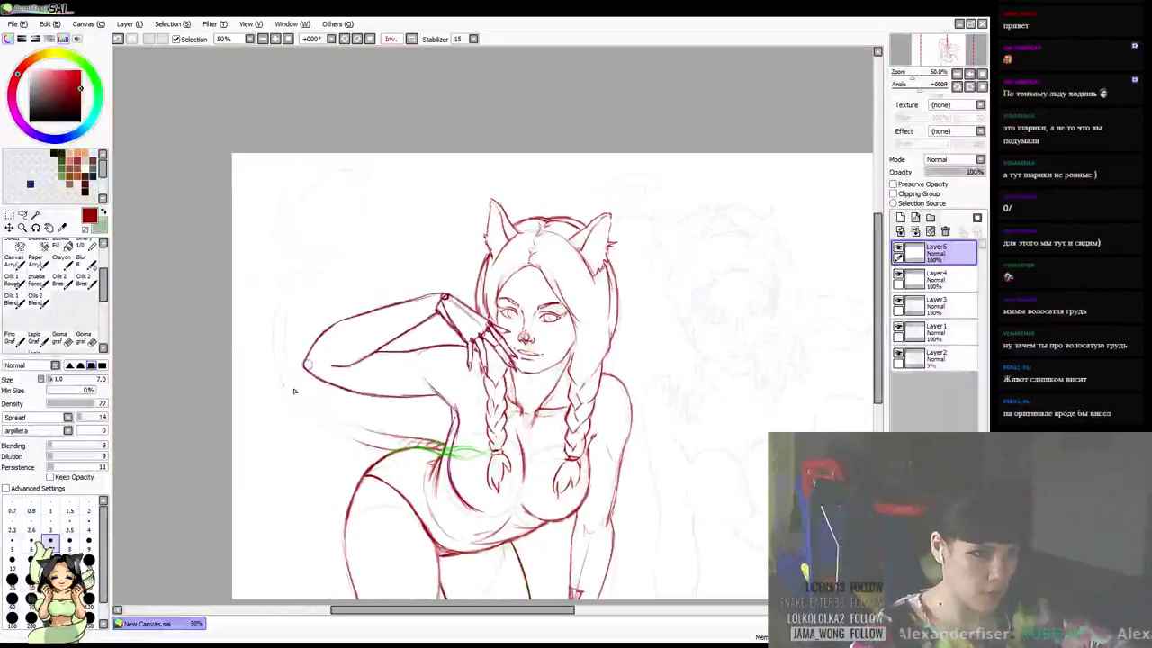
mouse_move(302, 390)
mouse_down()
mouse_move(337, 423)
mouse_move(396, 439)
mouse_up()
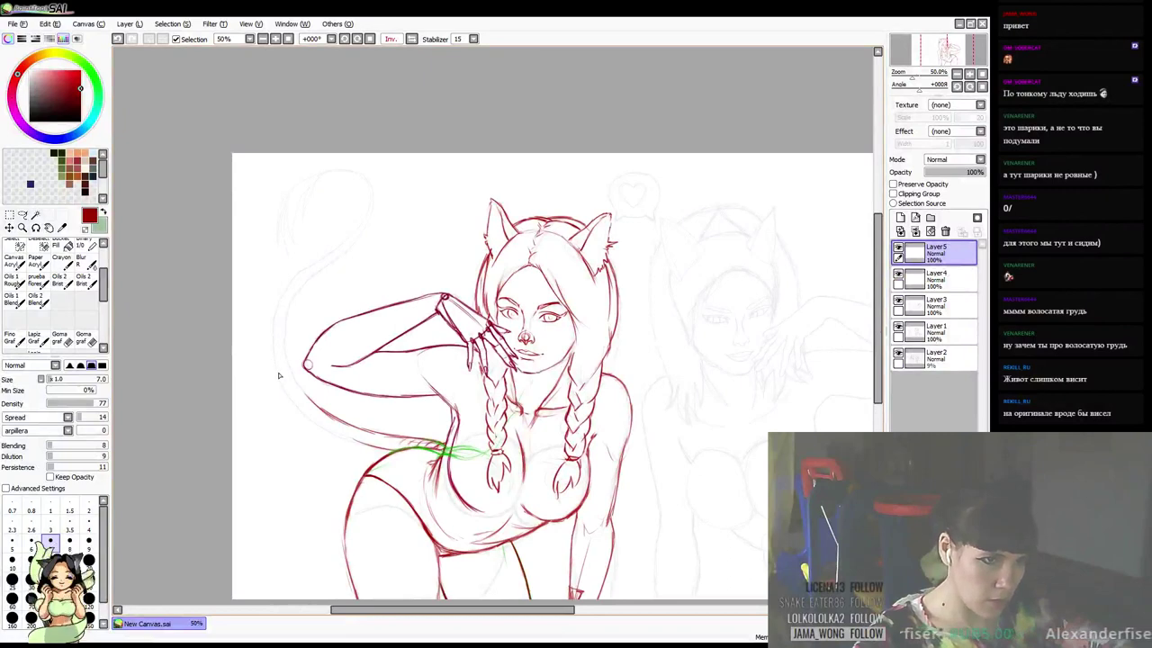
mouse_move(302, 408)
mouse_down()
mouse_move(338, 437)
mouse_move(387, 452)
mouse_up()
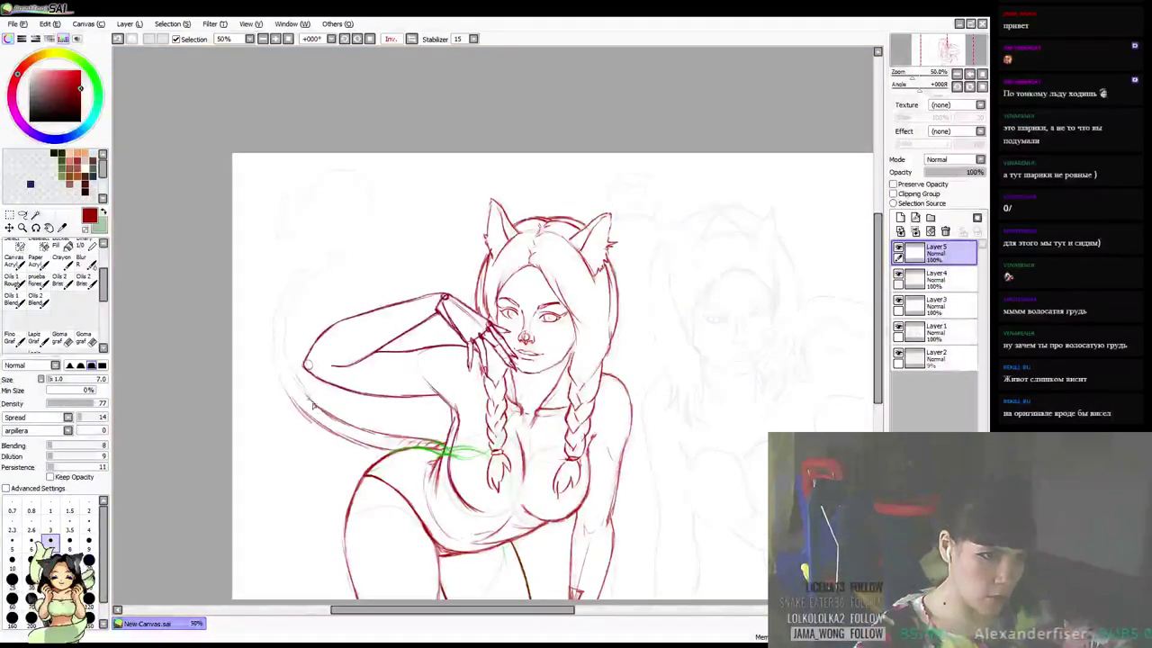
drag(288, 349, 289, 356)
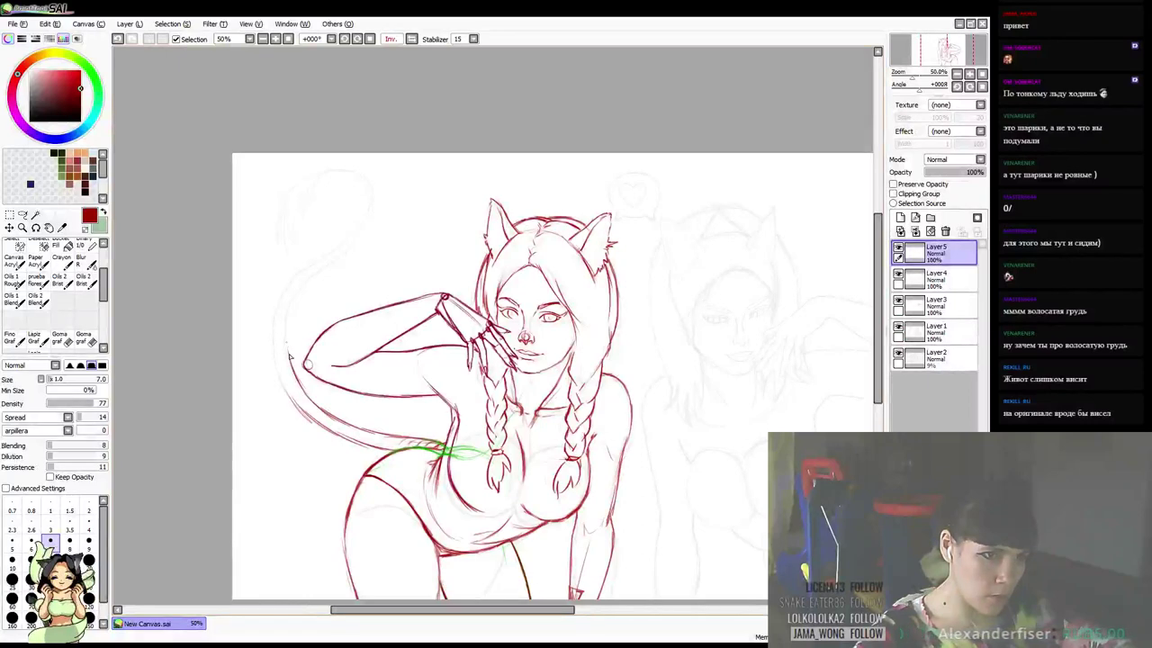
drag(293, 402, 277, 329)
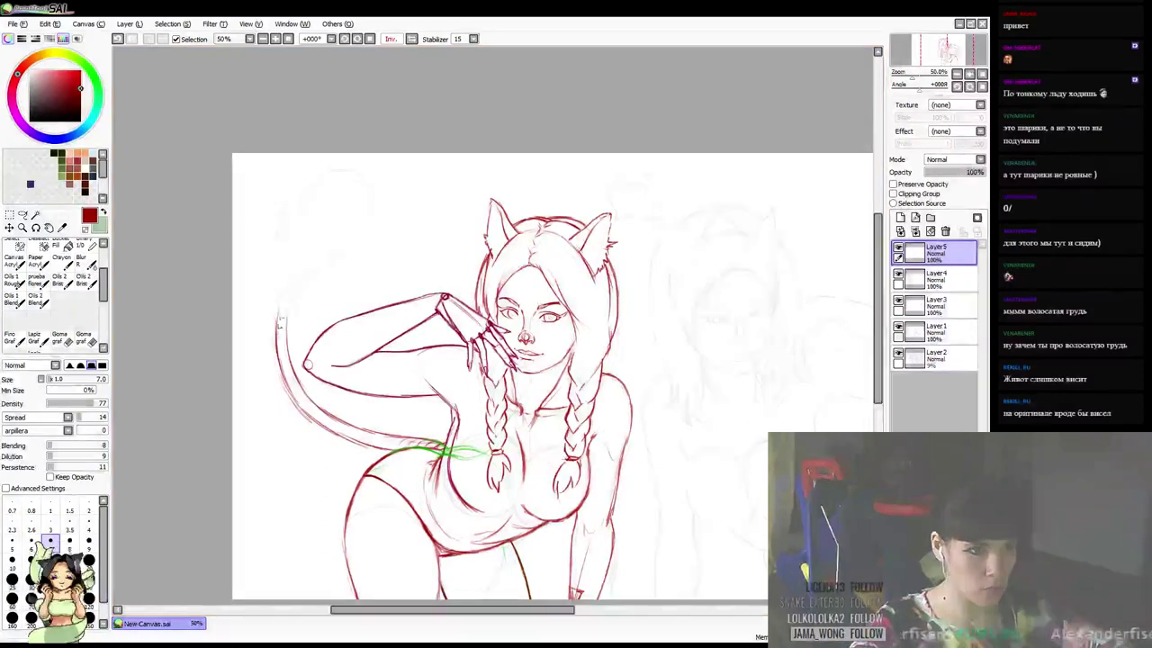
Extend the tail upward in an S-curve over the faint guide and sketch its curled, tufted tip in dark red
mouse_move(280, 313)
mouse_down()
mouse_move(316, 260)
mouse_move(306, 270)
mouse_up()
mouse_move(288, 333)
mouse_down()
mouse_move(304, 286)
mouse_move(344, 254)
mouse_move(361, 232)
mouse_move(327, 252)
mouse_move(361, 219)
mouse_move(329, 253)
mouse_move(365, 212)
mouse_up()
mouse_move(347, 255)
mouse_down()
mouse_move(373, 207)
mouse_move(357, 227)
mouse_up()
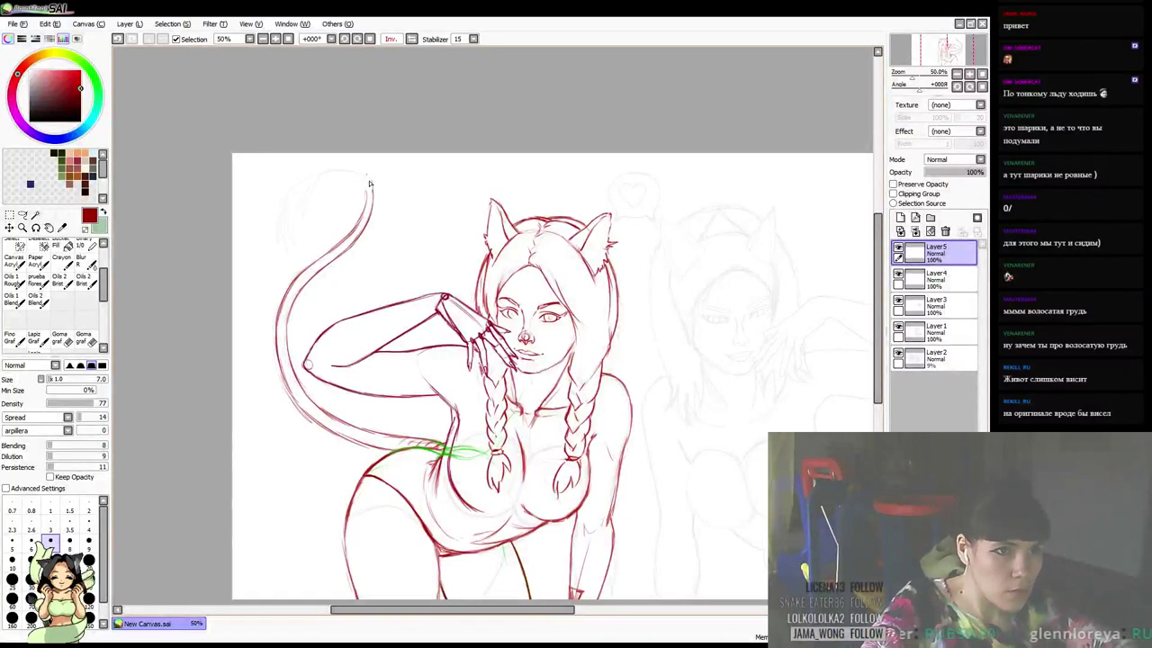
mouse_move(372, 193)
mouse_down()
mouse_move(352, 170)
mouse_move(324, 178)
mouse_move(334, 181)
mouse_up()
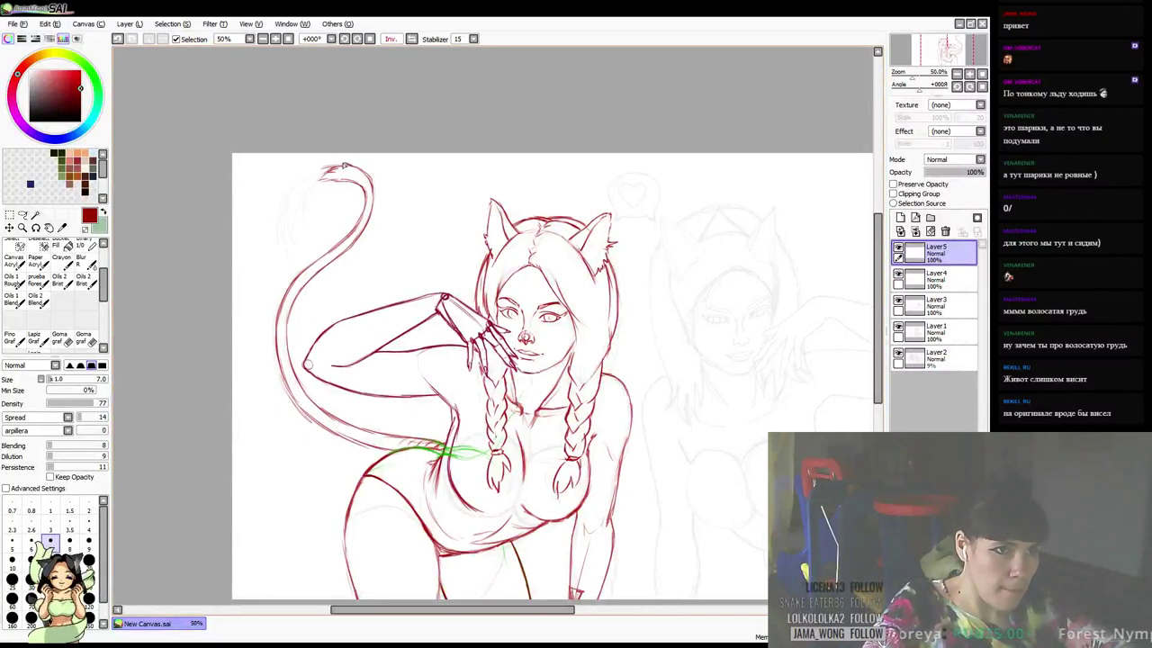
drag(343, 165, 310, 175)
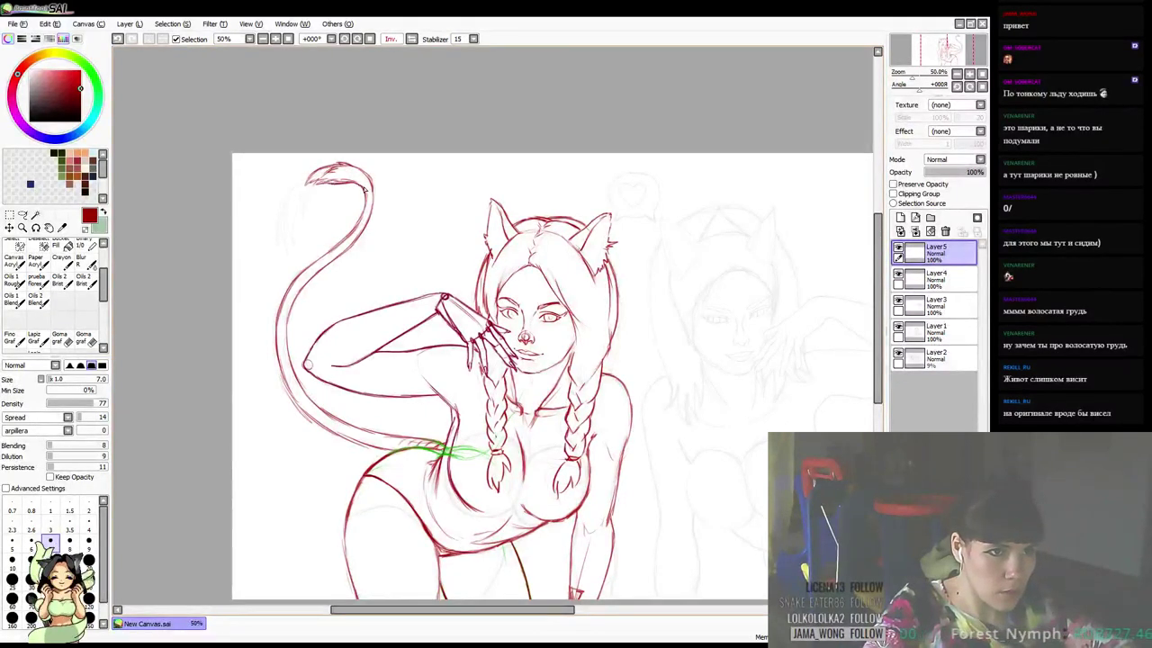
scroll(478, 116, down, 4)
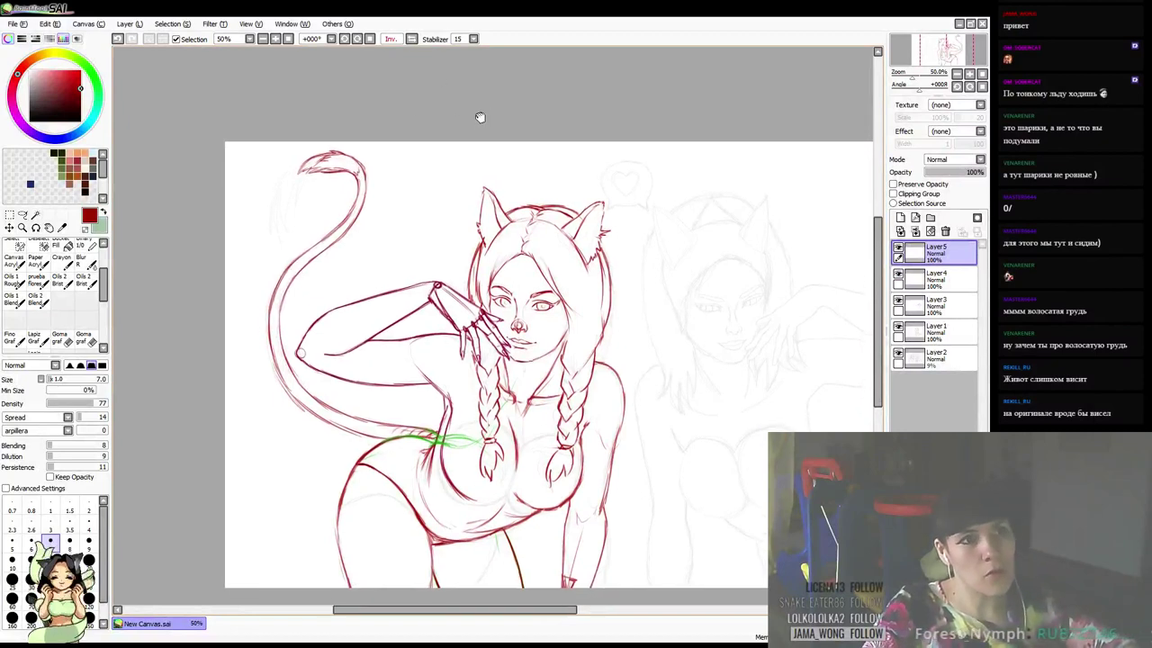
mouse_move(519, 115)
mouse_down()
mouse_move(445, 95)
mouse_move(440, 127)
mouse_up()
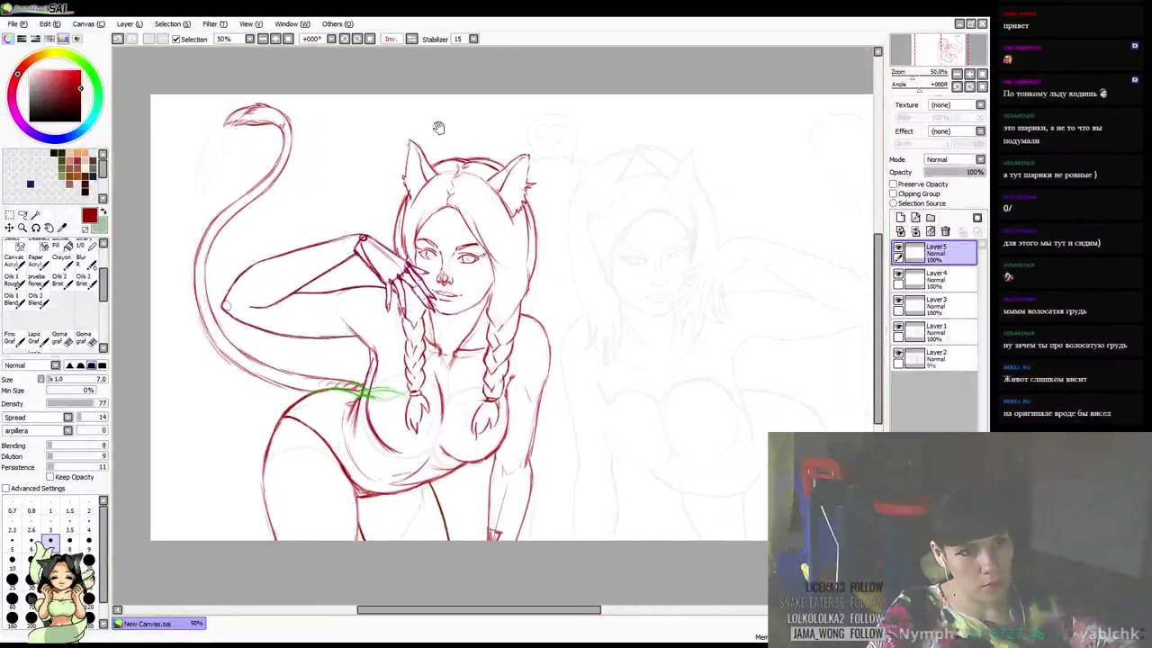
drag(519, 159, 500, 154)
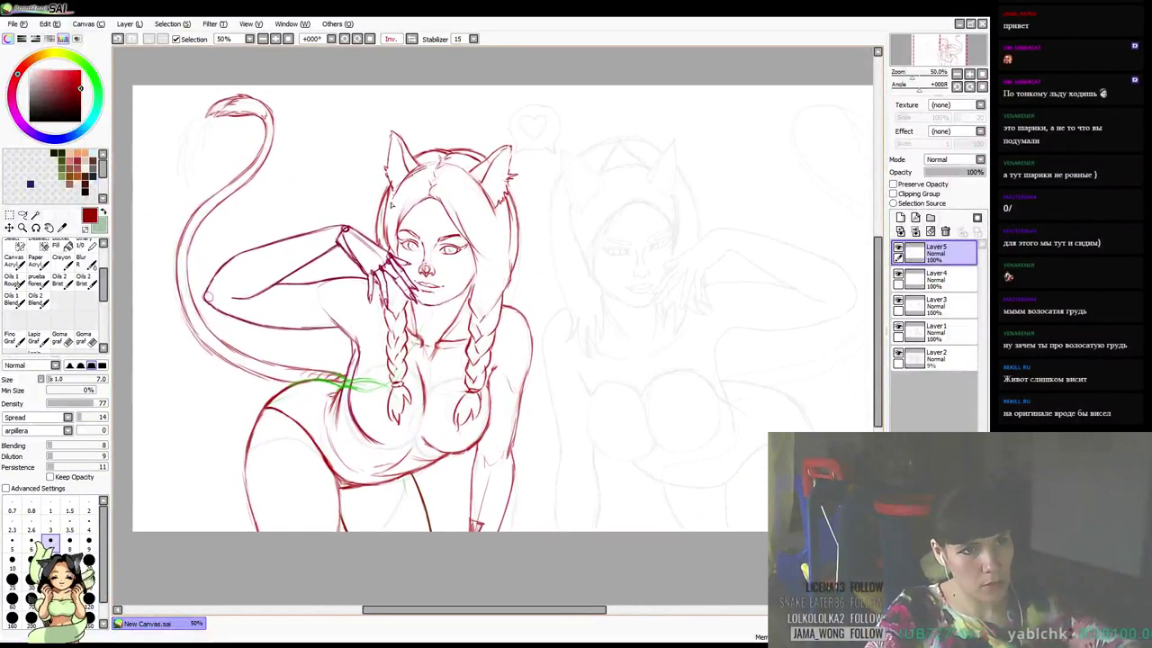
mouse_move(563, 160)
mouse_down()
mouse_move(575, 101)
mouse_move(567, 108)
mouse_up()
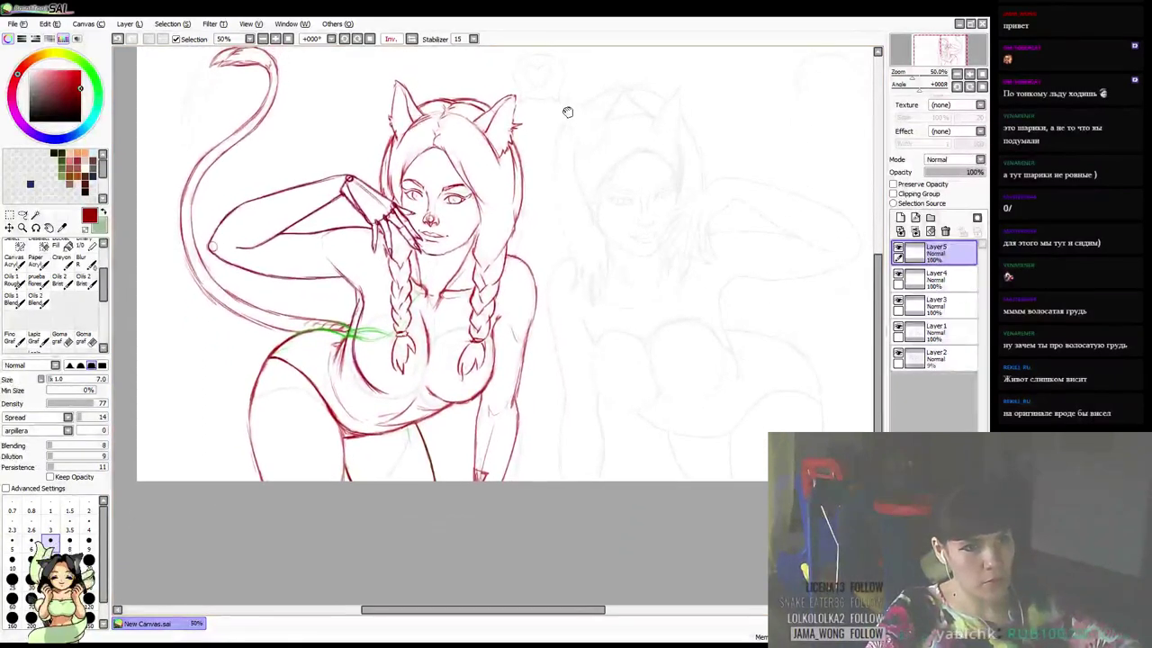
drag(587, 198, 611, 178)
drag(627, 234, 609, 281)
drag(787, 221, 798, 276)
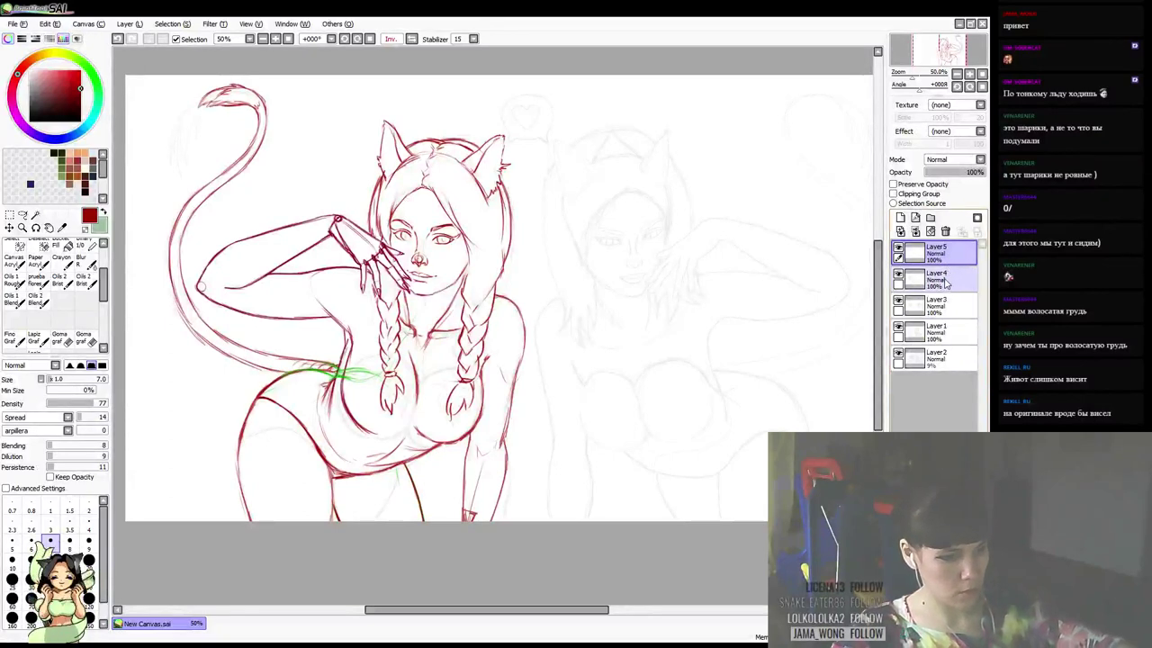
Merge Layer5, Layer4 and Layer3 down into Layer1
key(ctrl+e)
key(ctrl+e)
key(ctrl+e)
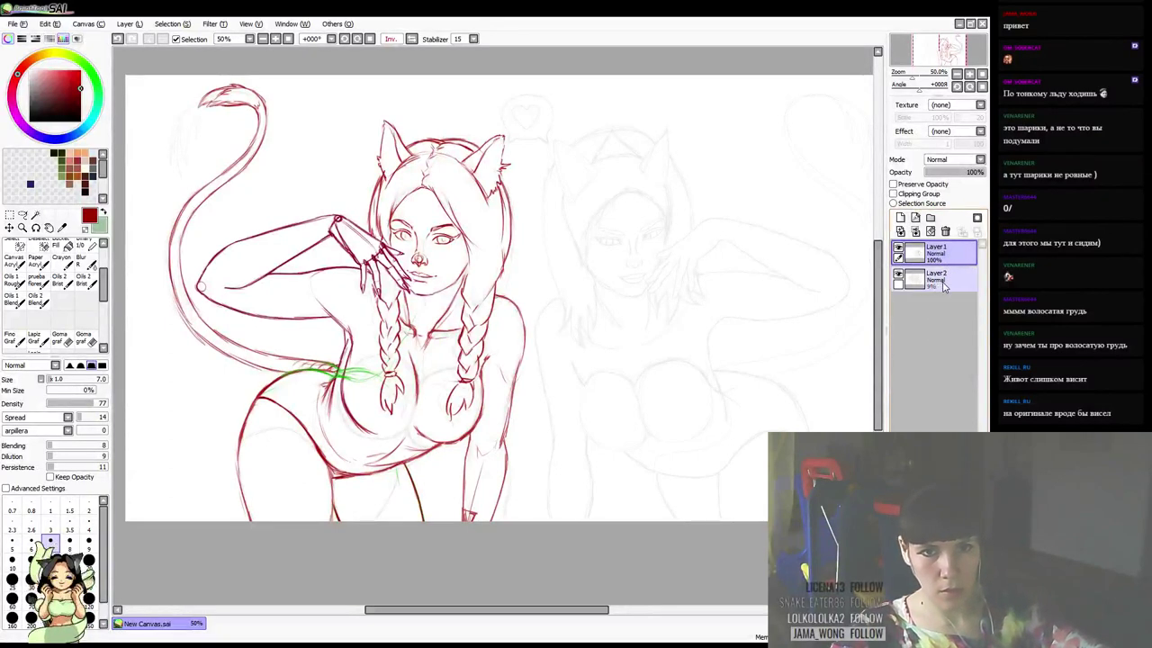
Copy the whole merged sketch from Layer1 and paste it onto a new layer above
key(ctrl+a)
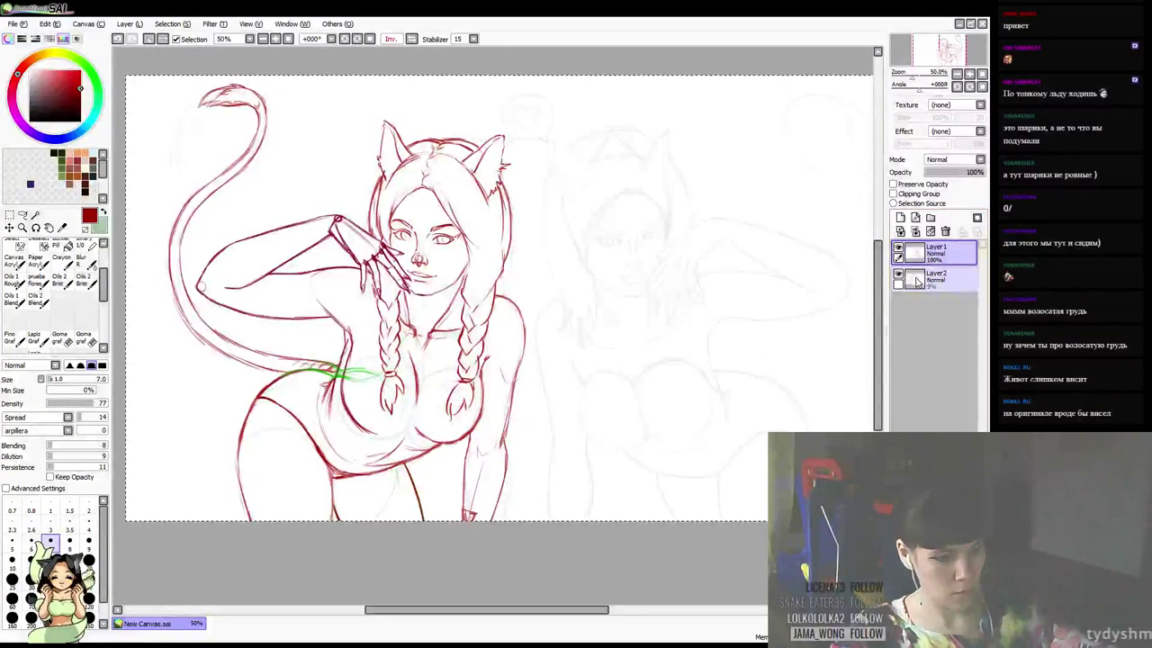
key(ctrl+v)
key(ctrl+z)
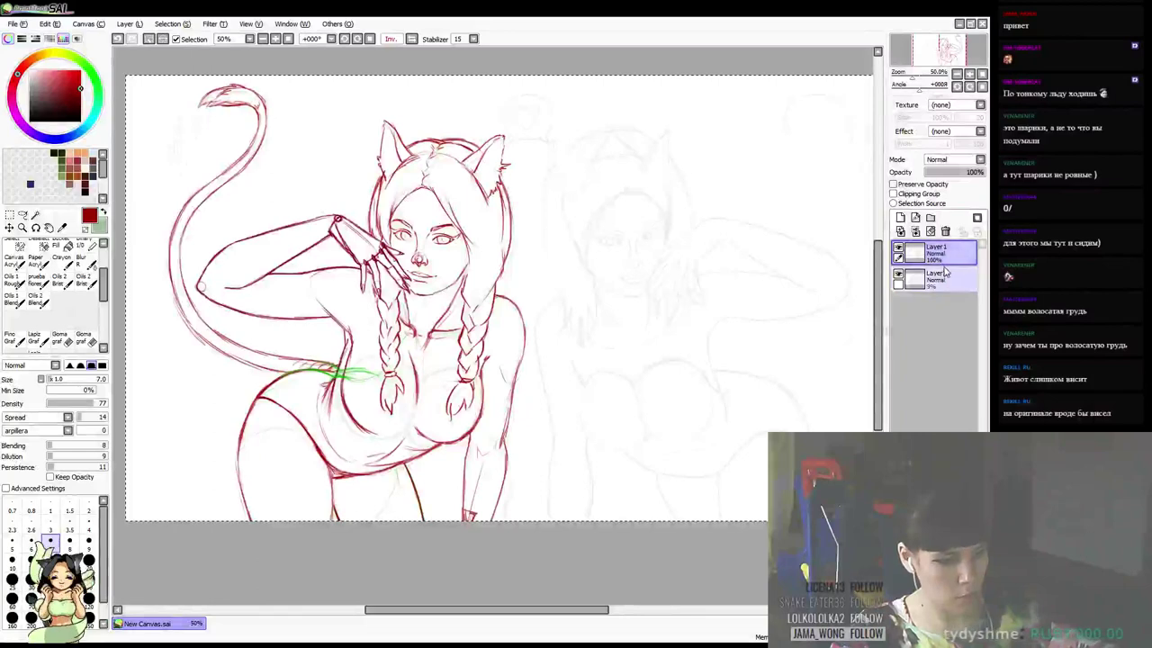
key(ctrl+v)
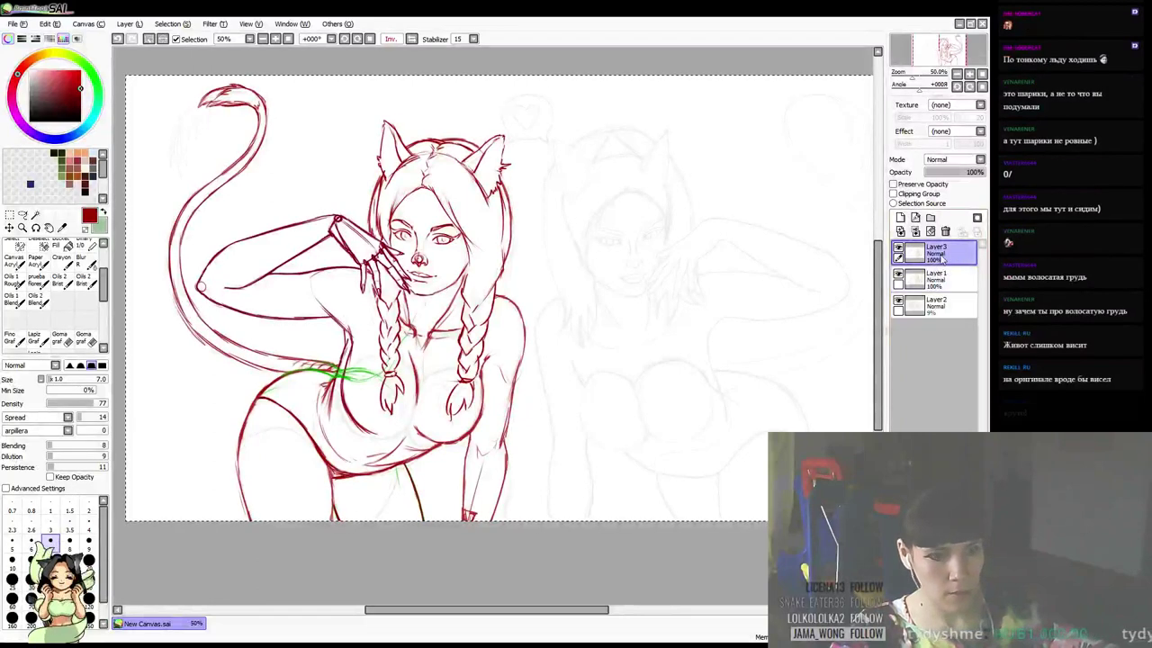
Flip the pasted figure horizontally and move it over the faint second woman so the two figures face each other
key(ctrl+t)
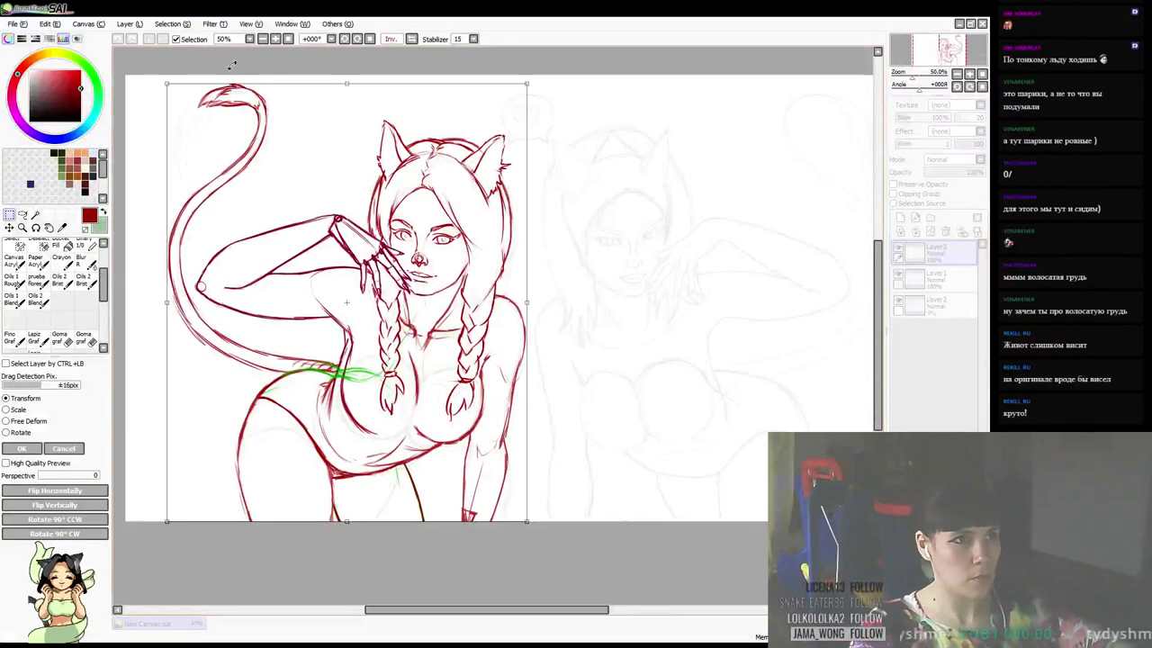
key(x)
click(55, 490)
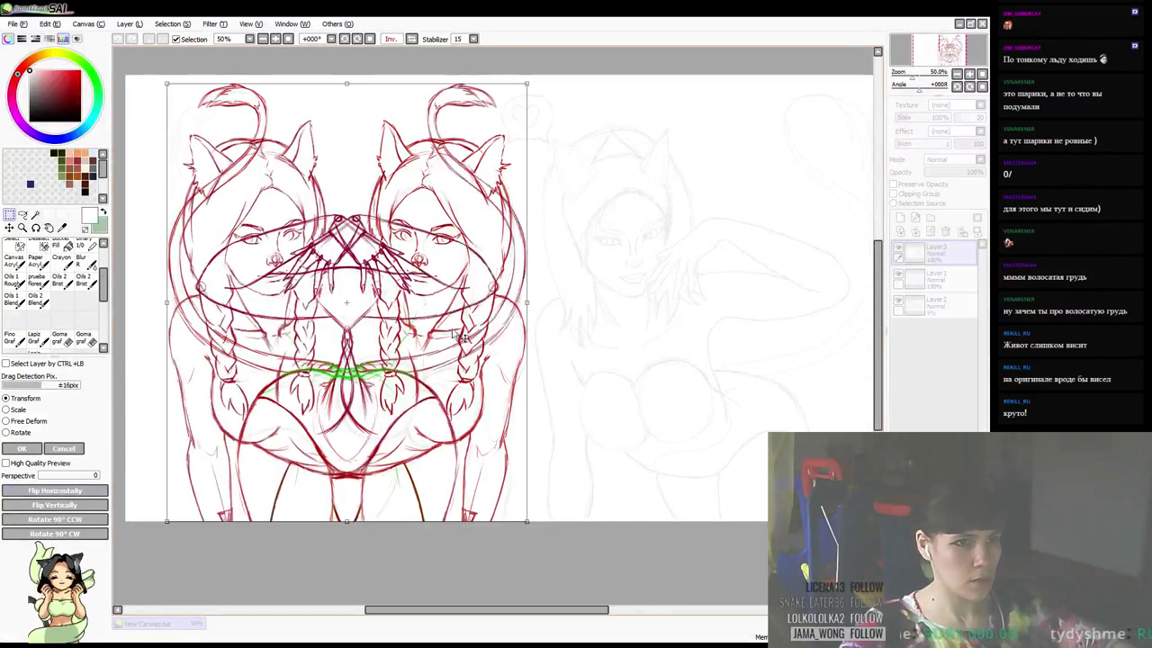
drag(355, 410, 698, 437)
drag(746, 466, 569, 463)
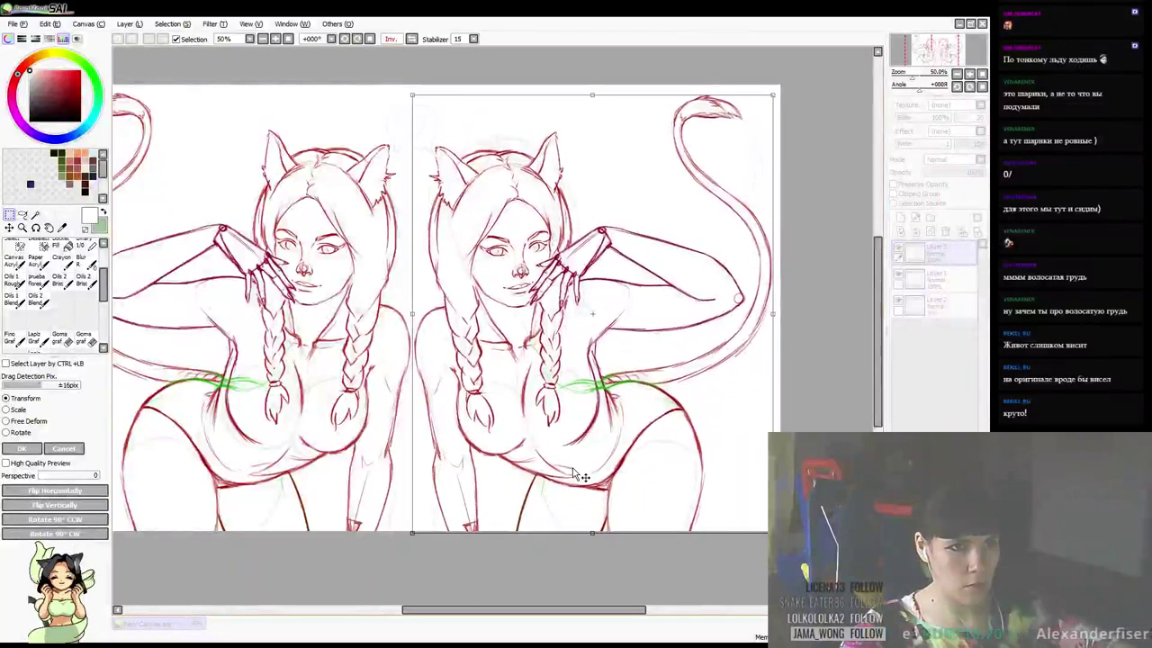
key(Return)
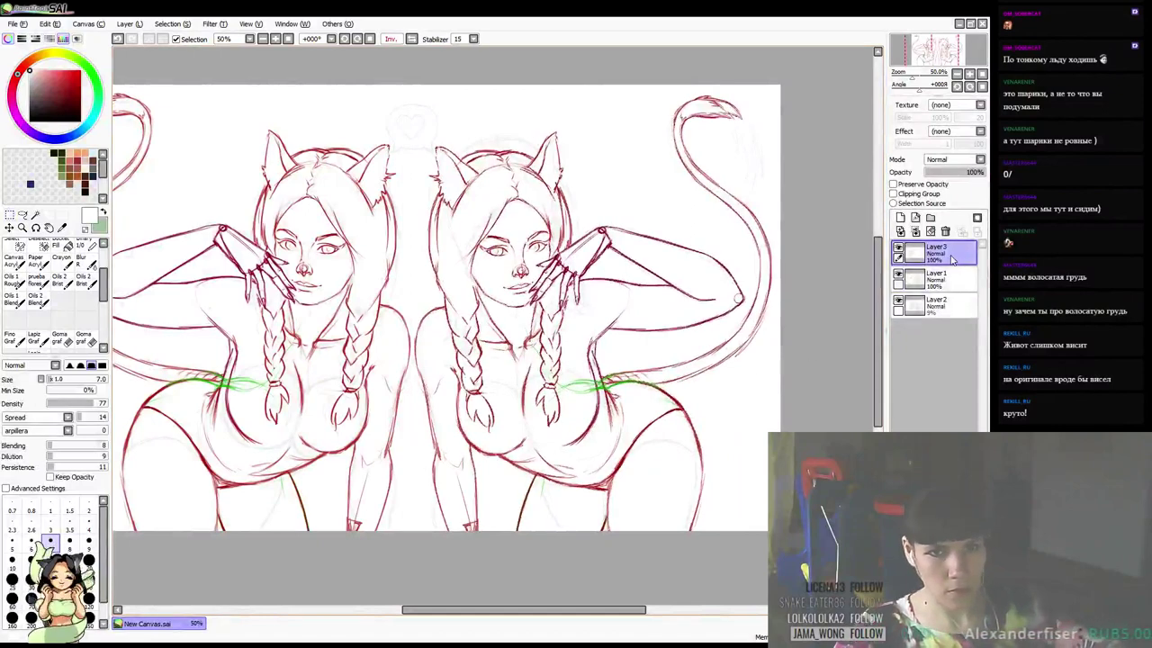
Erase both braids of the copied figure on Layer3 with the size 50 eraser
key(e)
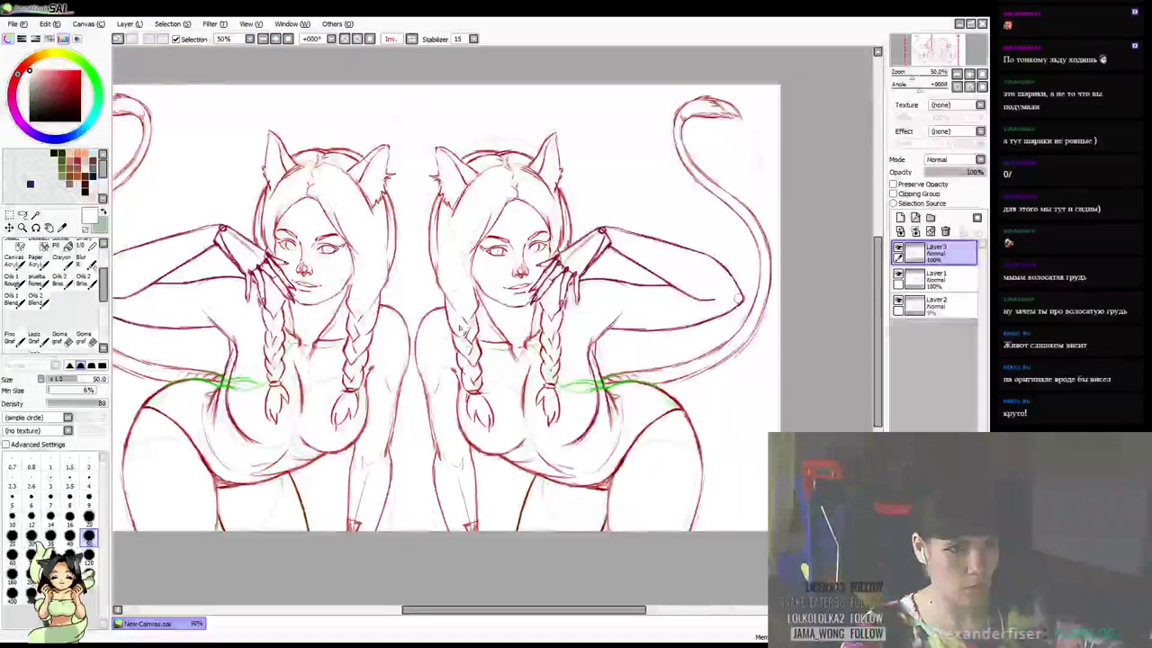
mouse_move(470, 402)
mouse_down()
mouse_move(470, 367)
mouse_move(464, 375)
mouse_move(484, 370)
mouse_move(476, 349)
mouse_move(470, 370)
mouse_move(486, 379)
mouse_move(469, 304)
mouse_up()
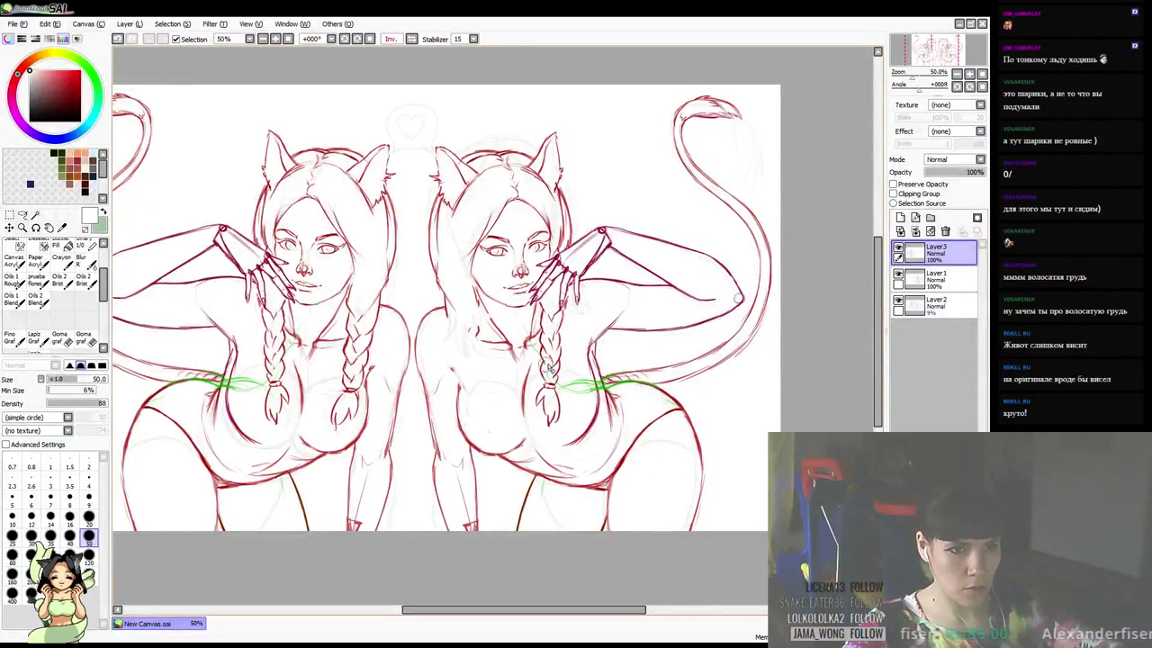
drag(547, 383, 555, 413)
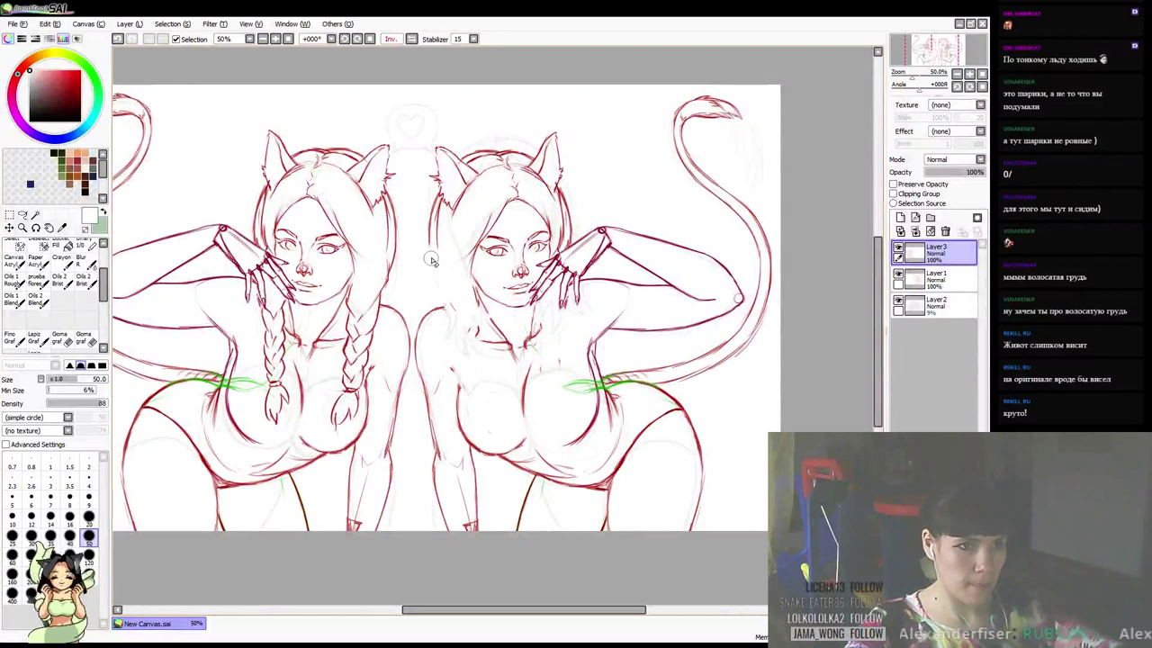
Set the brush size to 4, sample dark red from the sketch and draw a peaked shape above the copied woman's head
key(b)
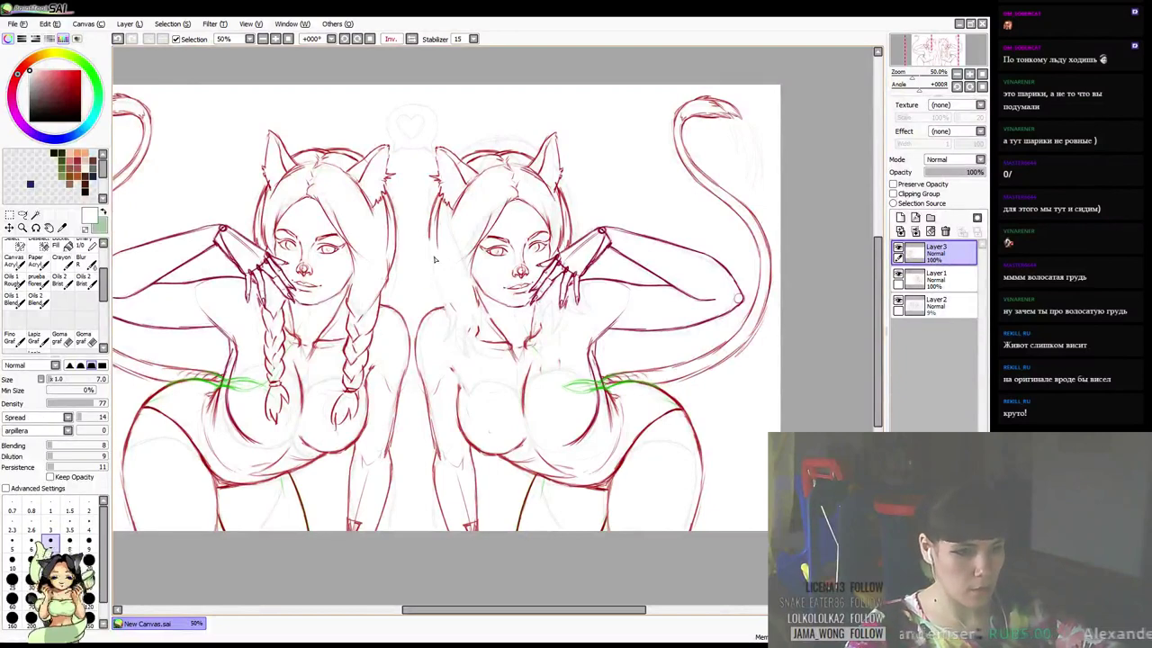
key(bracketleft)
key(bracketleft)
key(bracketleft)
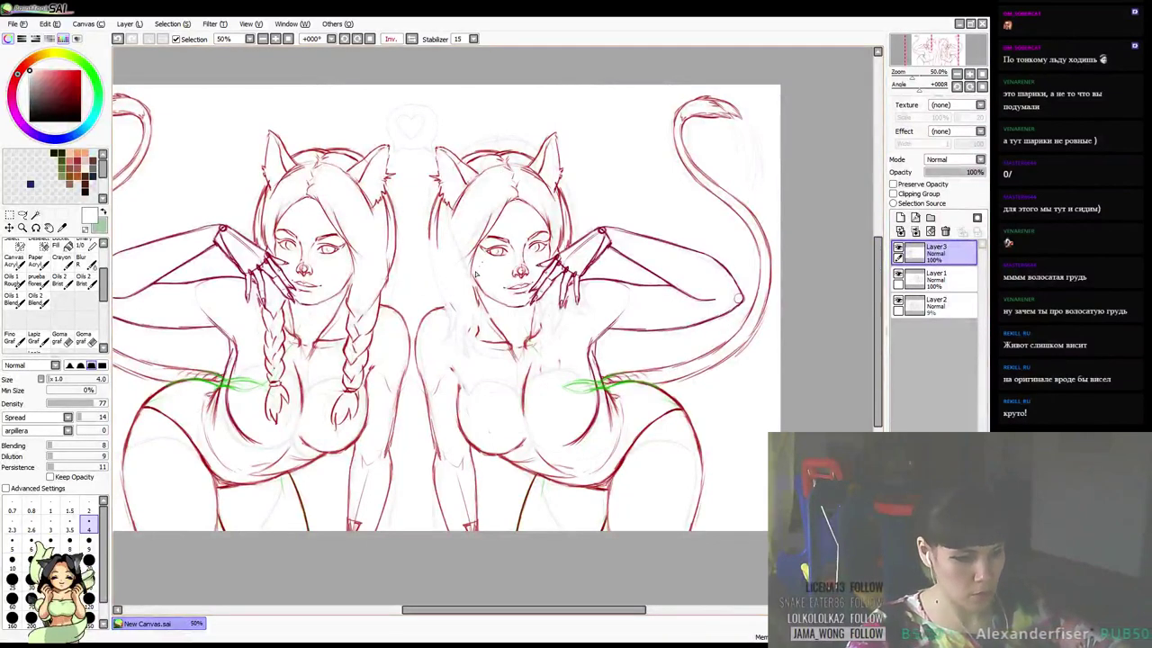
alt+click(358, 149)
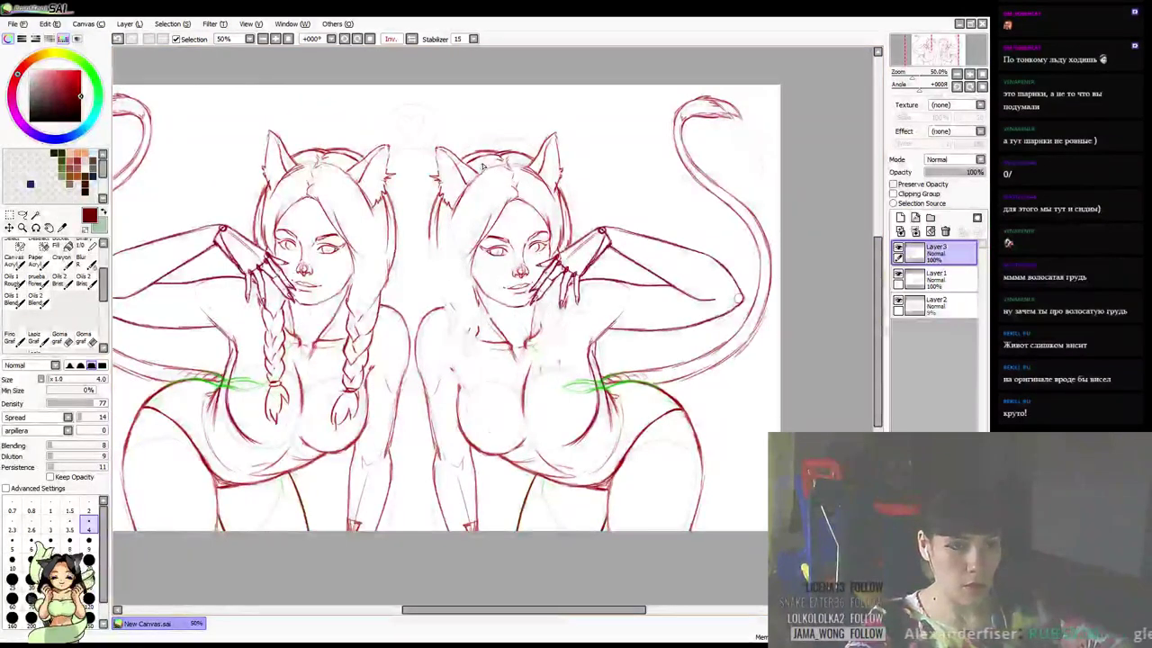
mouse_move(482, 169)
mouse_down()
mouse_move(502, 140)
mouse_move(527, 162)
mouse_move(488, 171)
mouse_move(524, 168)
mouse_move(488, 160)
mouse_move(506, 160)
mouse_move(500, 147)
mouse_move(471, 161)
mouse_move(526, 156)
mouse_up()
Erase the copied woman's old parting and side hair lines, then redraw the hairline framing her forehead
key(e)
mouse_move(453, 194)
mouse_down()
mouse_move(425, 210)
mouse_move(445, 244)
mouse_up()
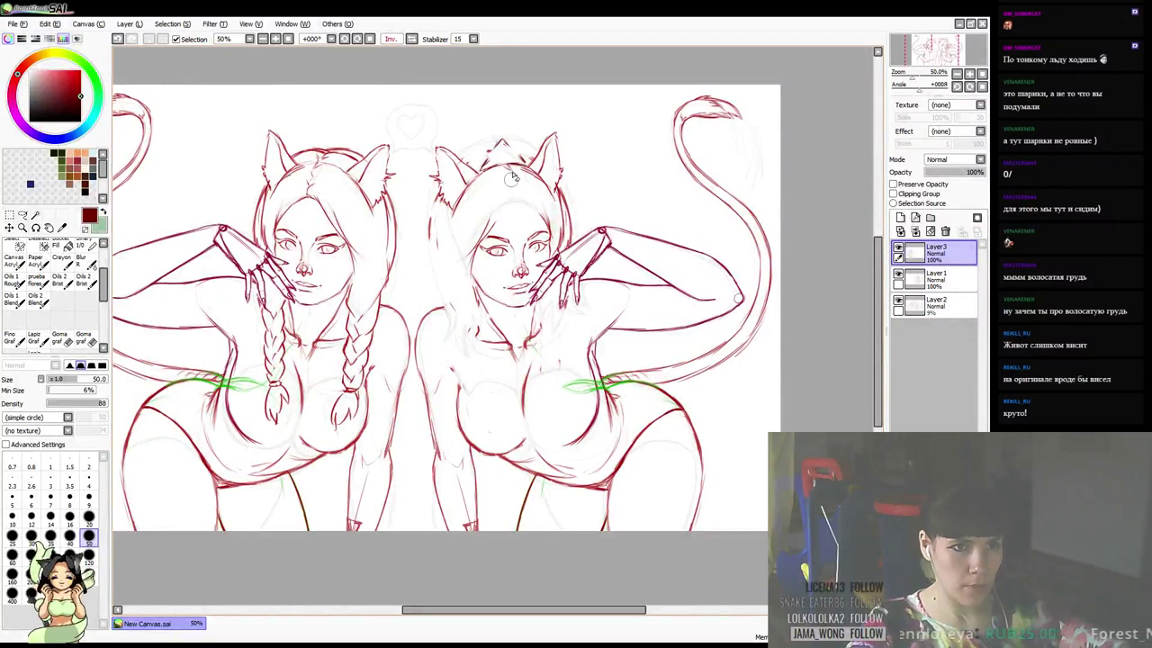
key(b)
drag(514, 183, 510, 188)
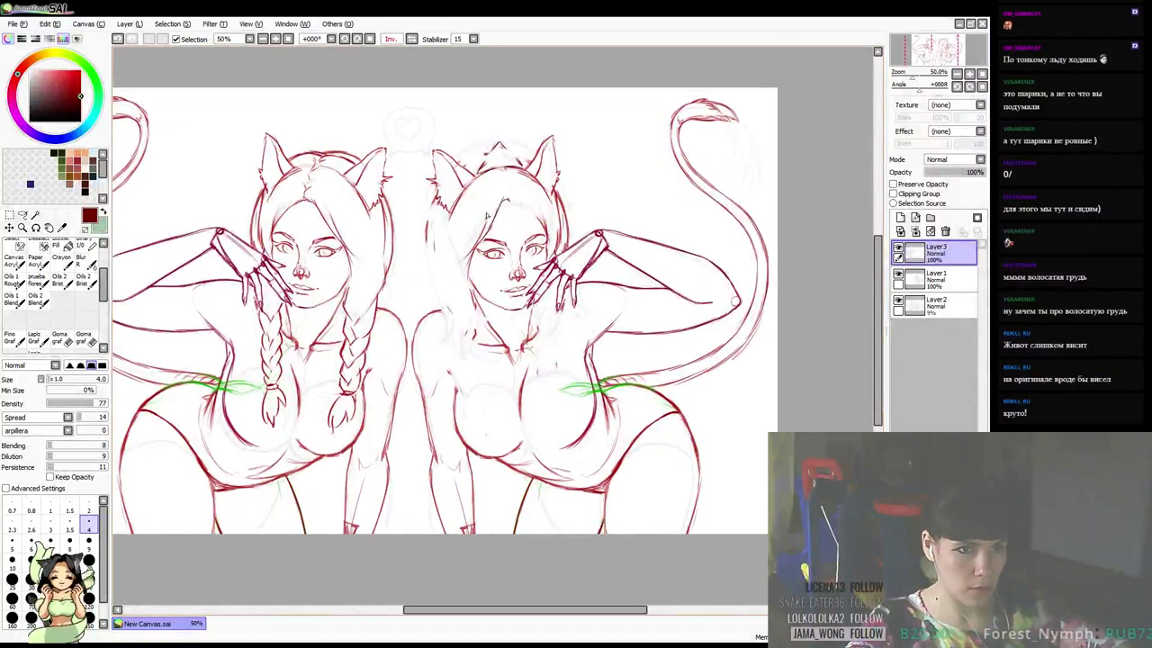
drag(526, 202, 544, 220)
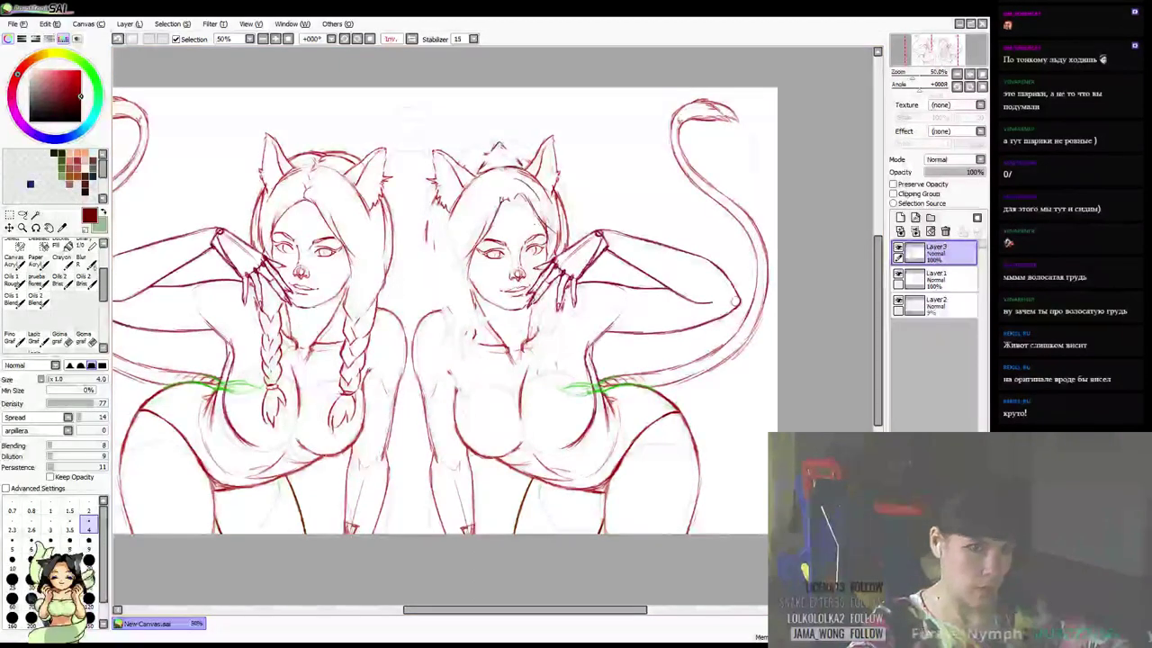
Sketch a rounded bun outline on top of the copied woman's head and loose shoulder-length hair locks on both sides of her face
mouse_move(496, 148)
mouse_down()
mouse_move(471, 144)
mouse_move(455, 164)
mouse_up()
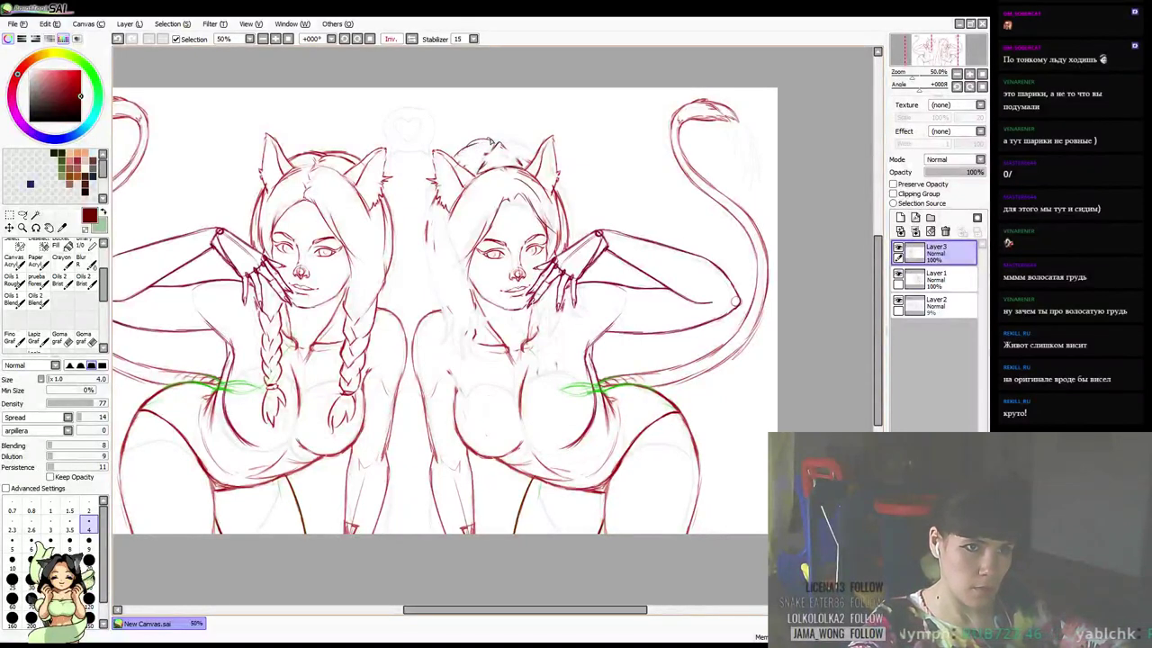
drag(515, 140, 535, 157)
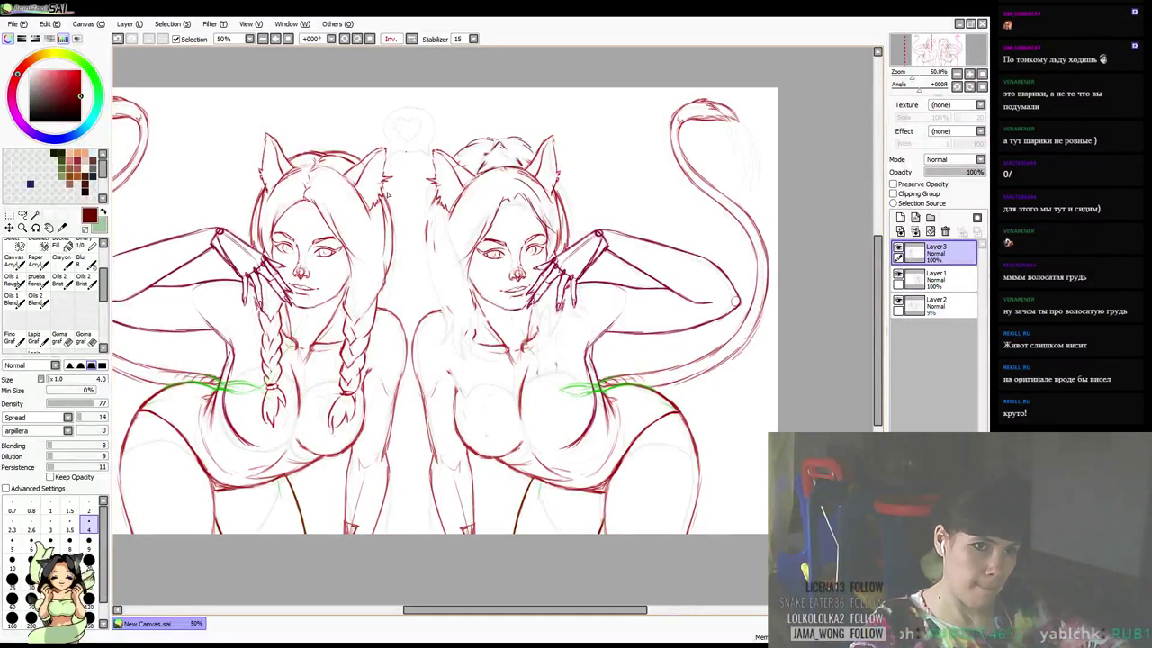
mouse_move(439, 182)
mouse_down()
mouse_move(427, 277)
mouse_move(468, 363)
mouse_up()
drag(474, 306, 469, 348)
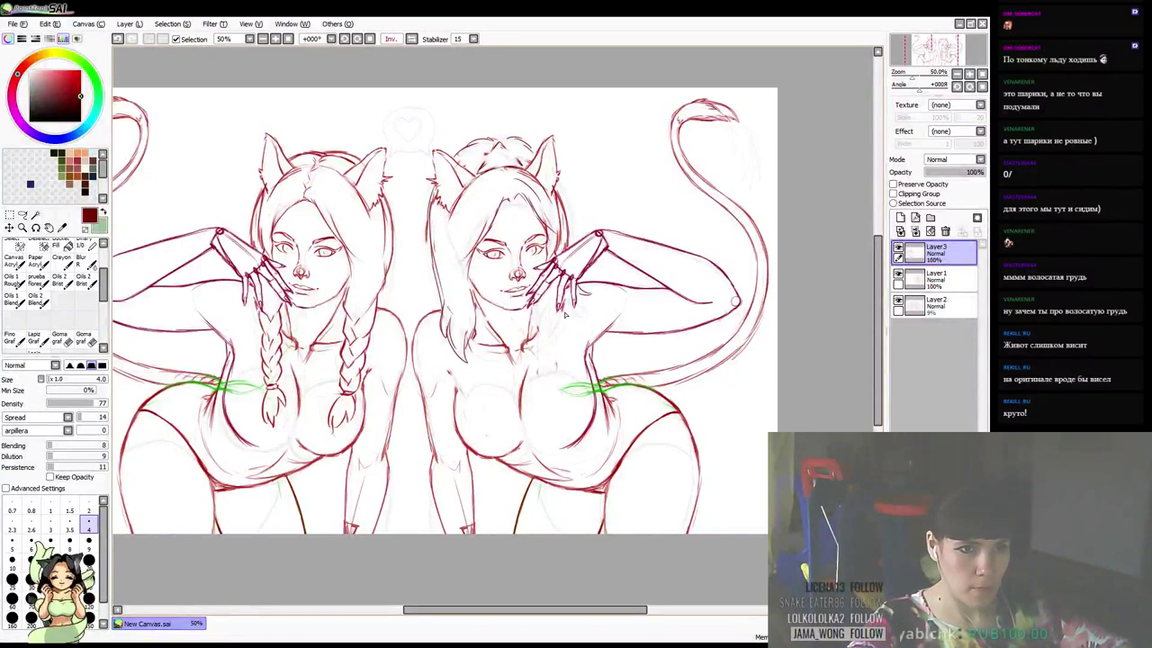
mouse_move(575, 308)
mouse_down()
mouse_move(565, 326)
mouse_move(545, 311)
mouse_up()
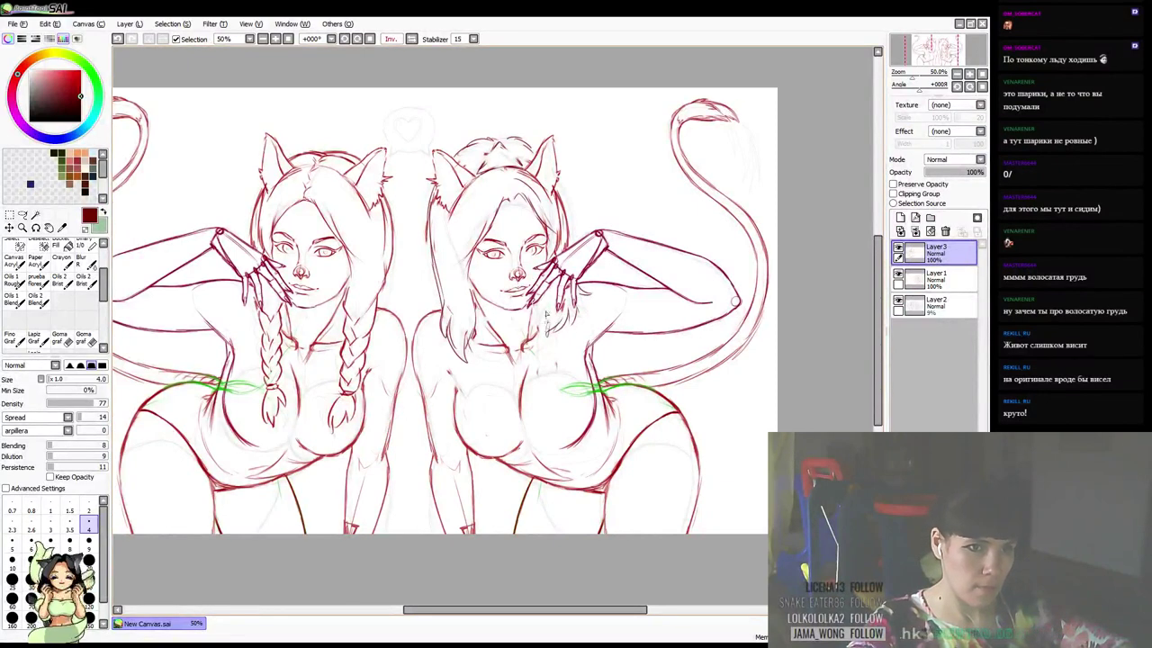
drag(498, 202, 493, 201)
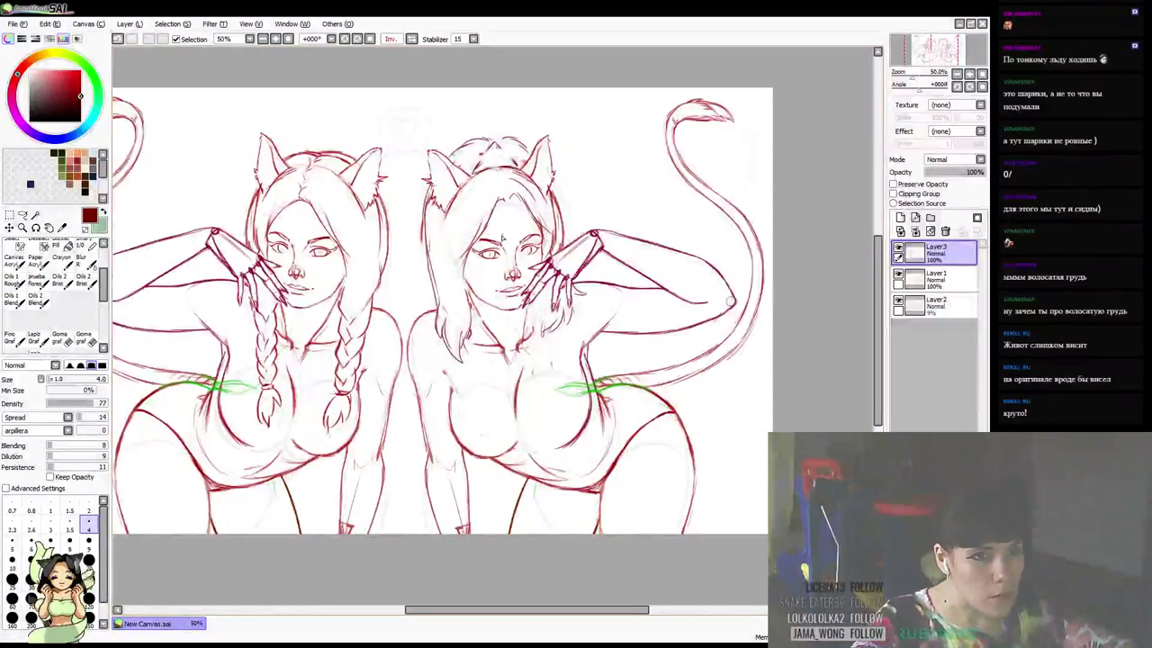
click(898, 253)
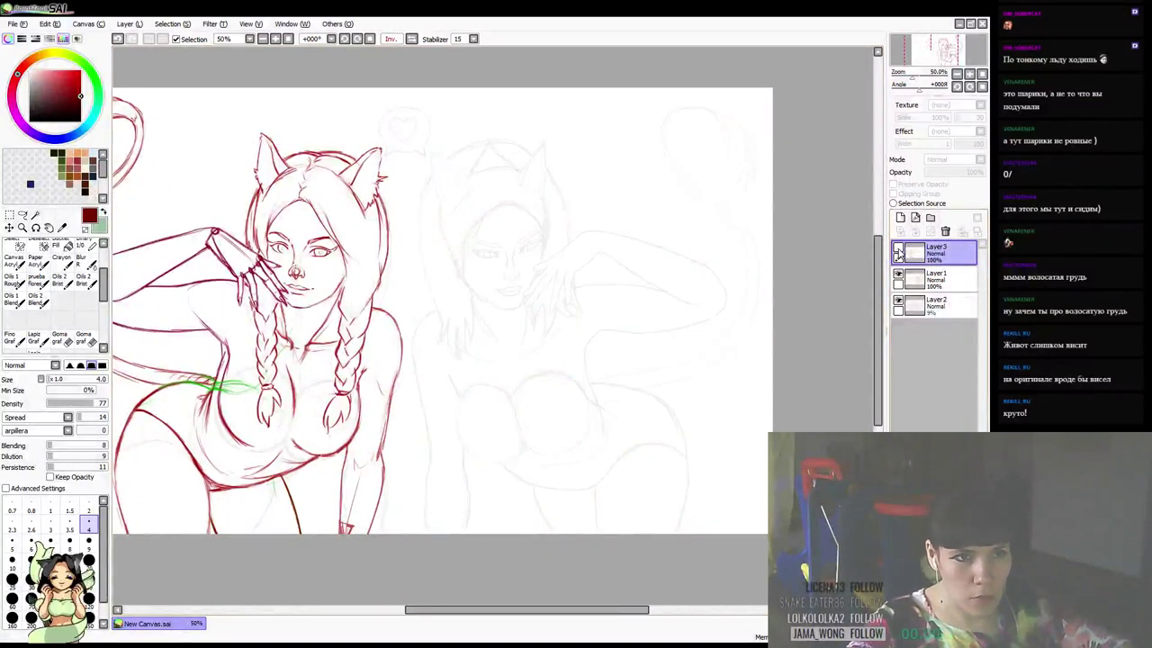
click(898, 253)
Erase the copied woman's upper eyelid lines with the size 50 eraser and redraw them with the size 1.5 brush
key(e)
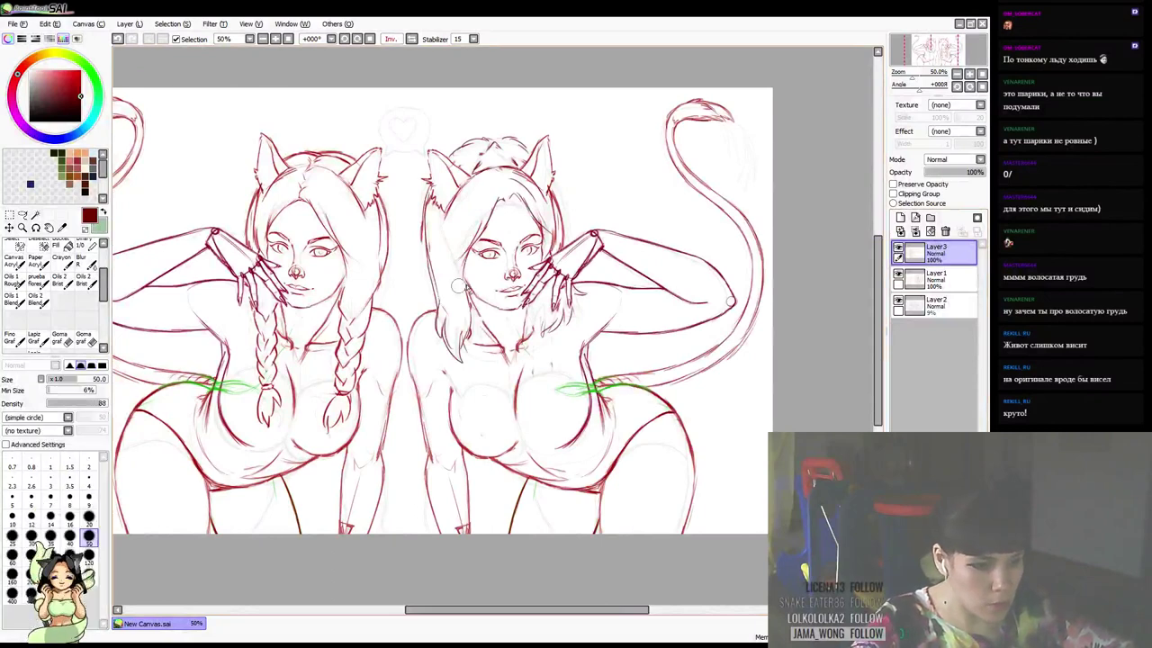
drag(479, 252, 501, 251)
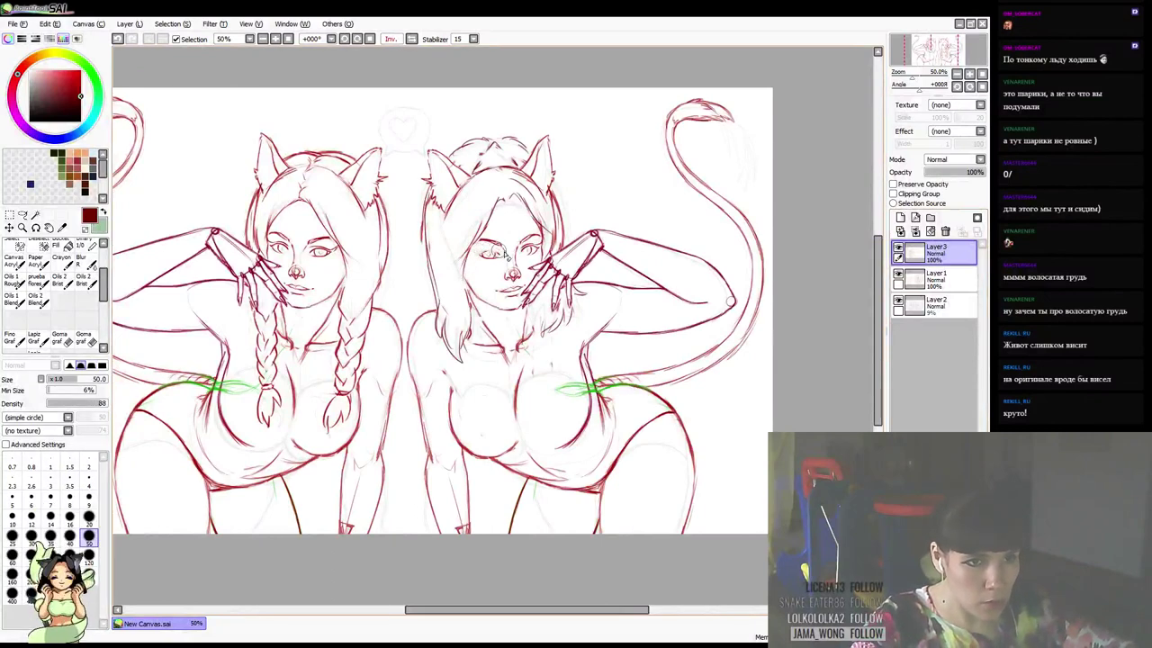
scroll(450, 270, up, 2)
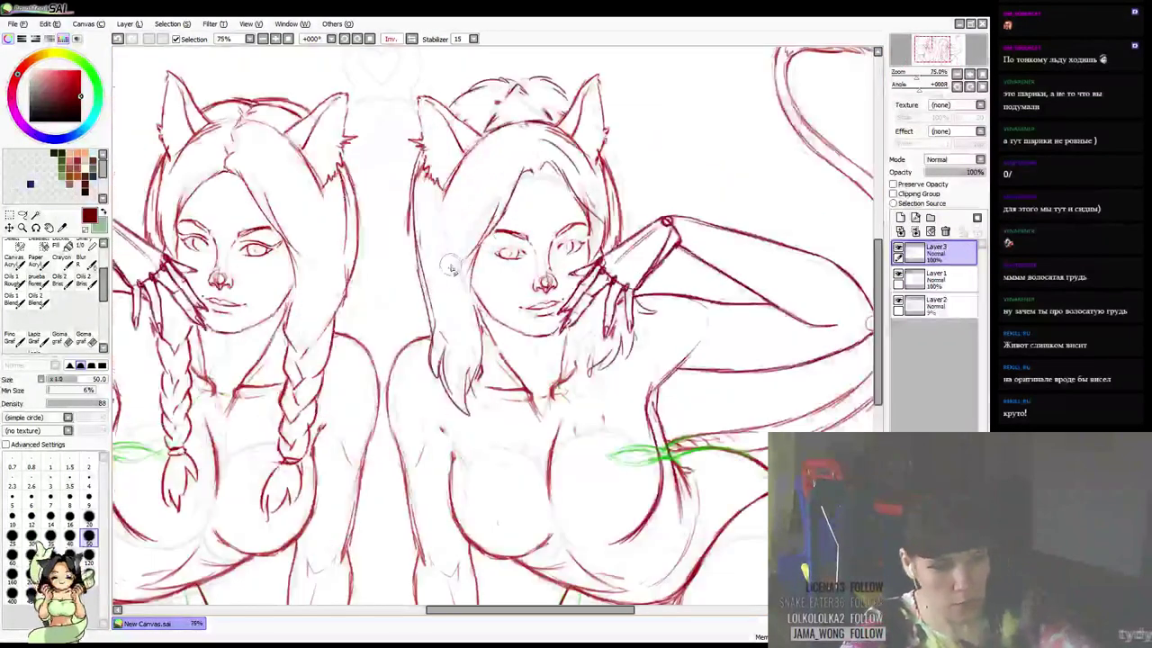
key(b)
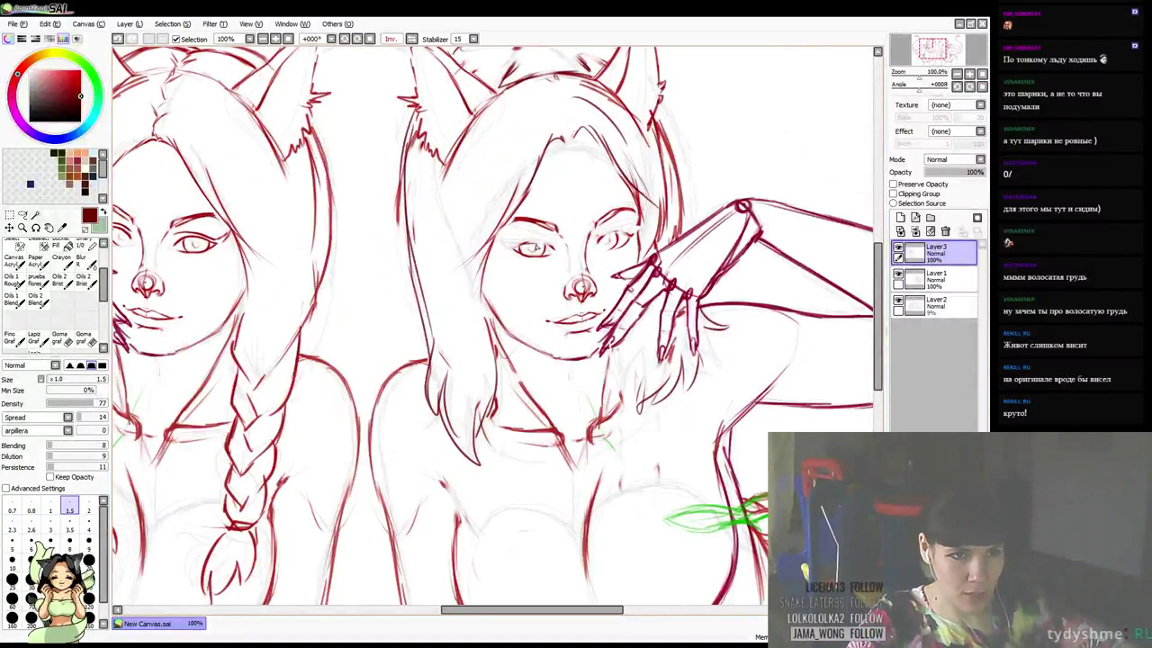
drag(536, 245, 520, 248)
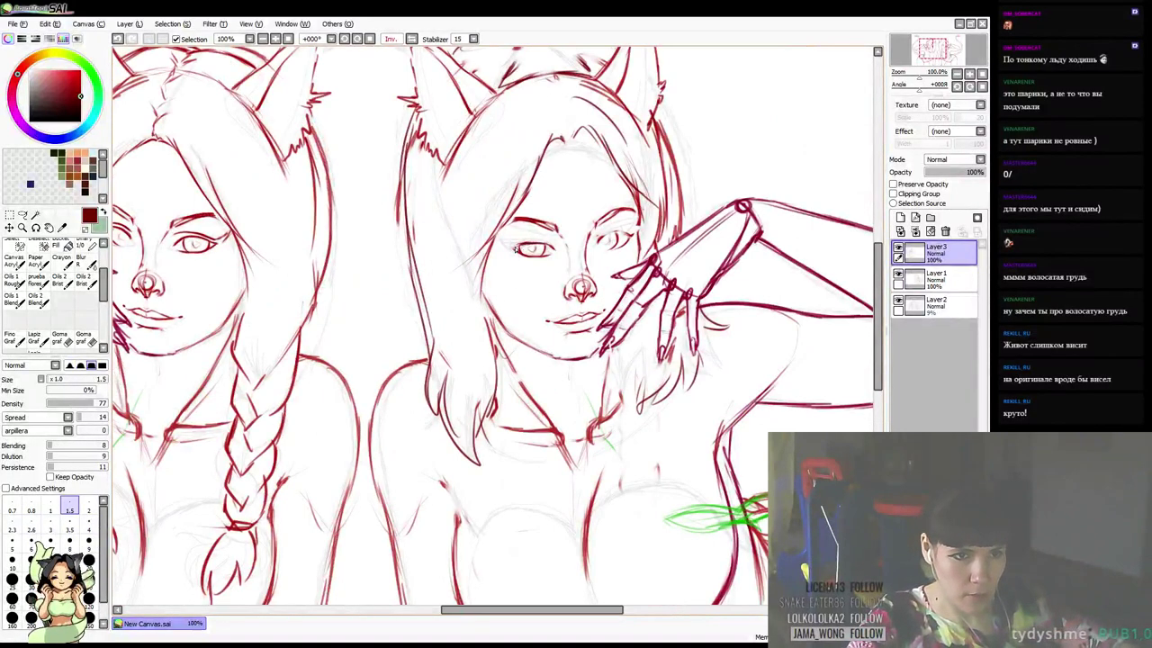
mouse_move(601, 240)
mouse_down()
mouse_move(628, 233)
mouse_move(616, 232)
mouse_up()
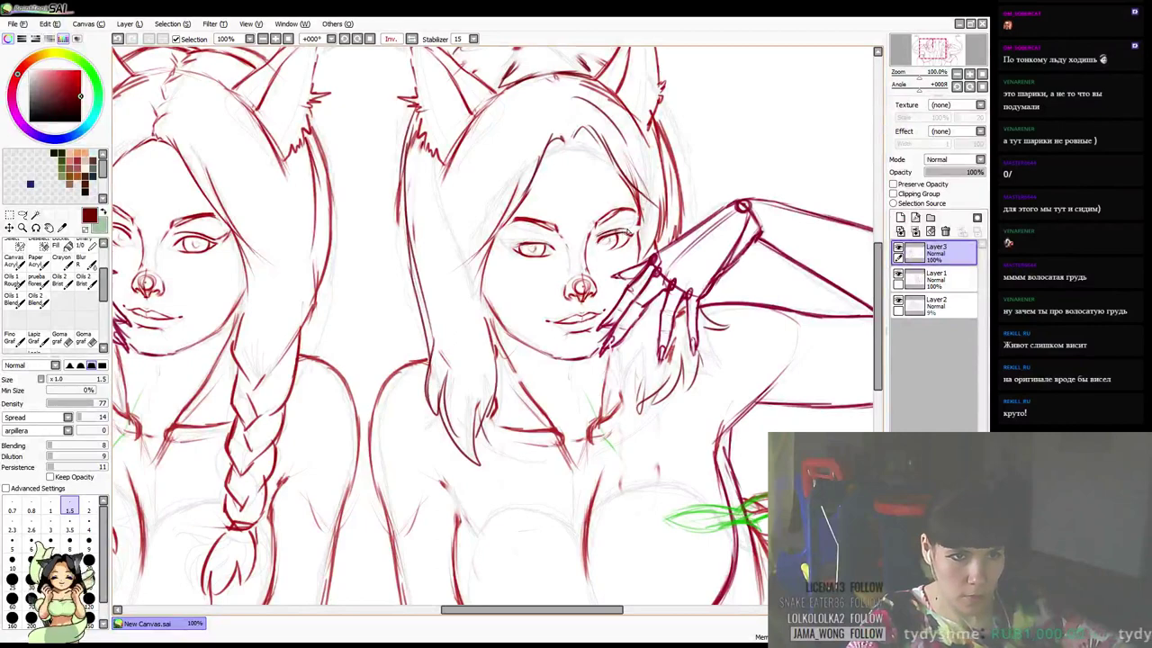
drag(520, 244, 545, 241)
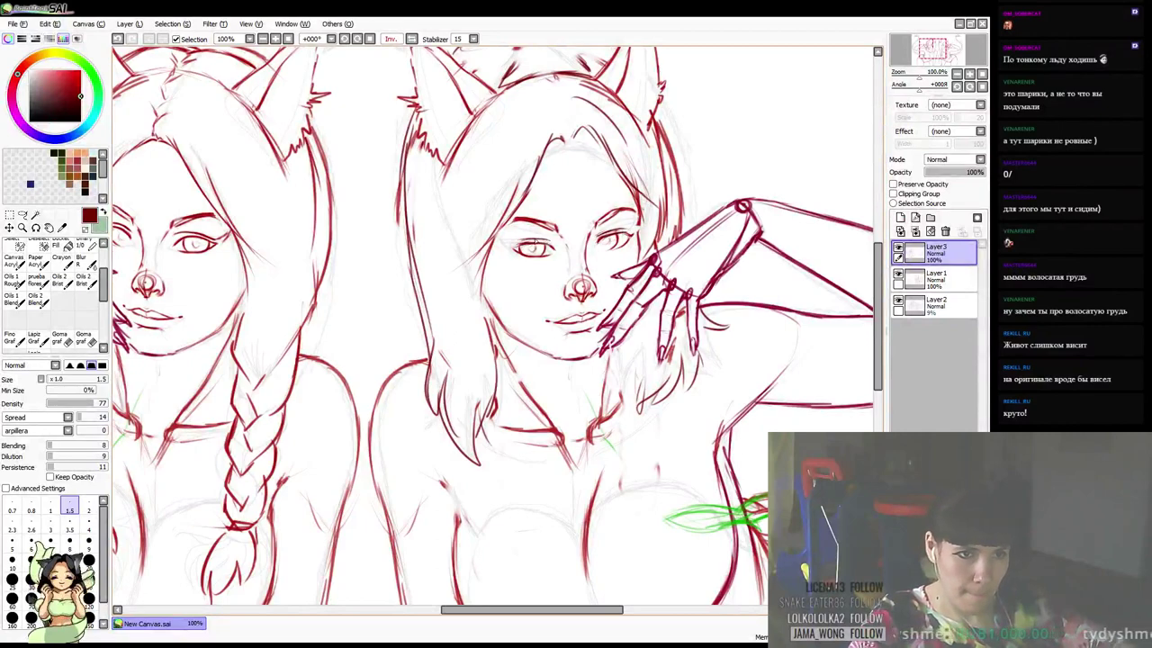
Erase the copied woman's eyebrows and redraw them thinner and more sharply angled with the size 1.5 brush
drag(692, 158, 673, 161)
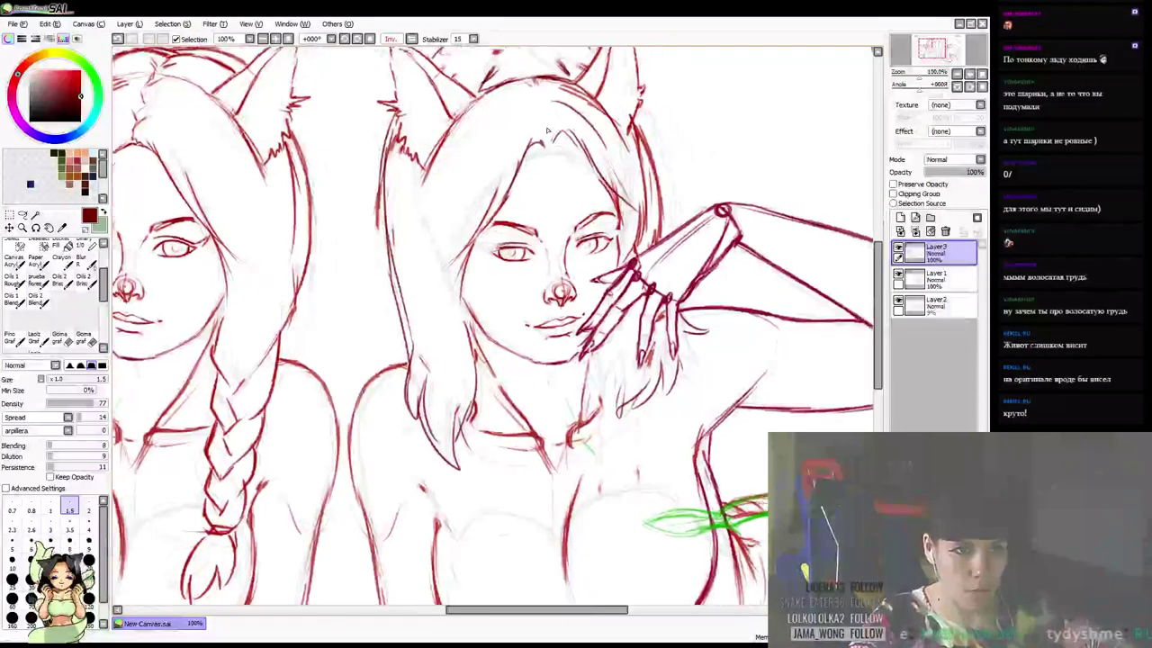
key(e)
mouse_move(518, 225)
mouse_down()
mouse_move(499, 225)
mouse_move(586, 222)
mouse_up()
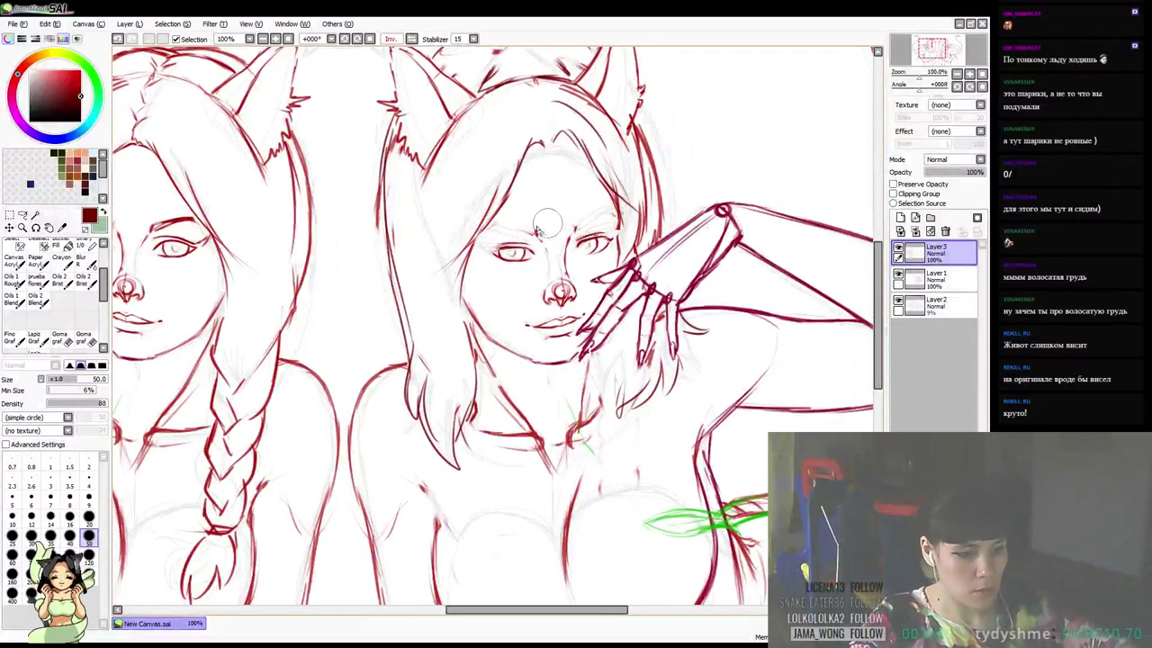
key(b)
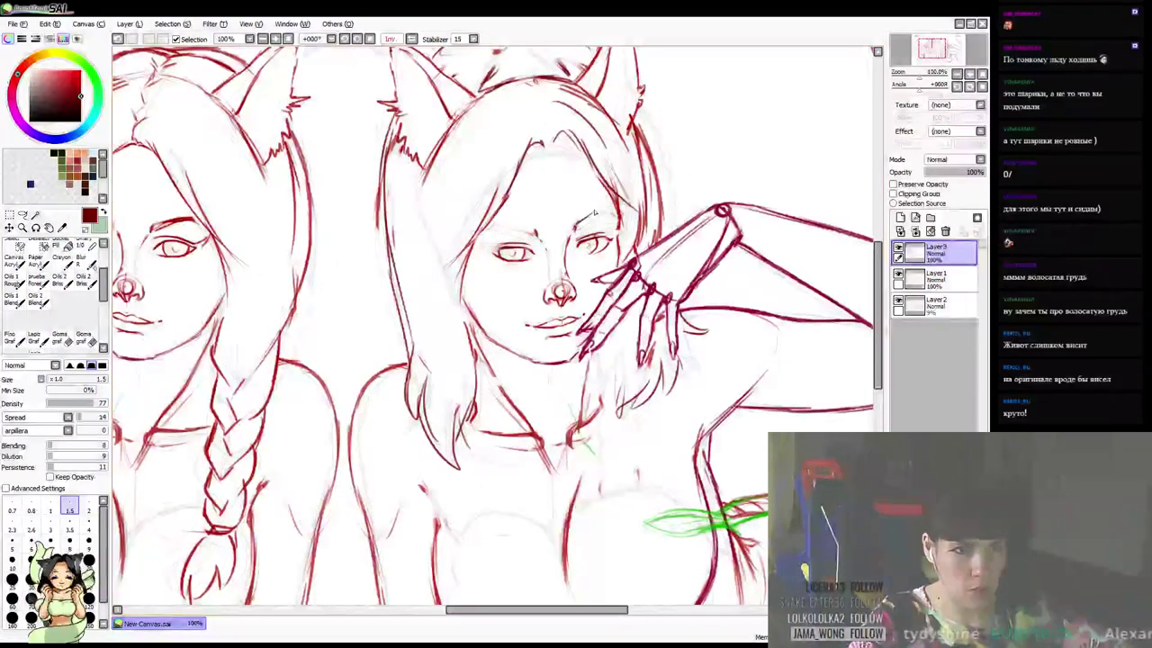
drag(575, 230, 612, 210)
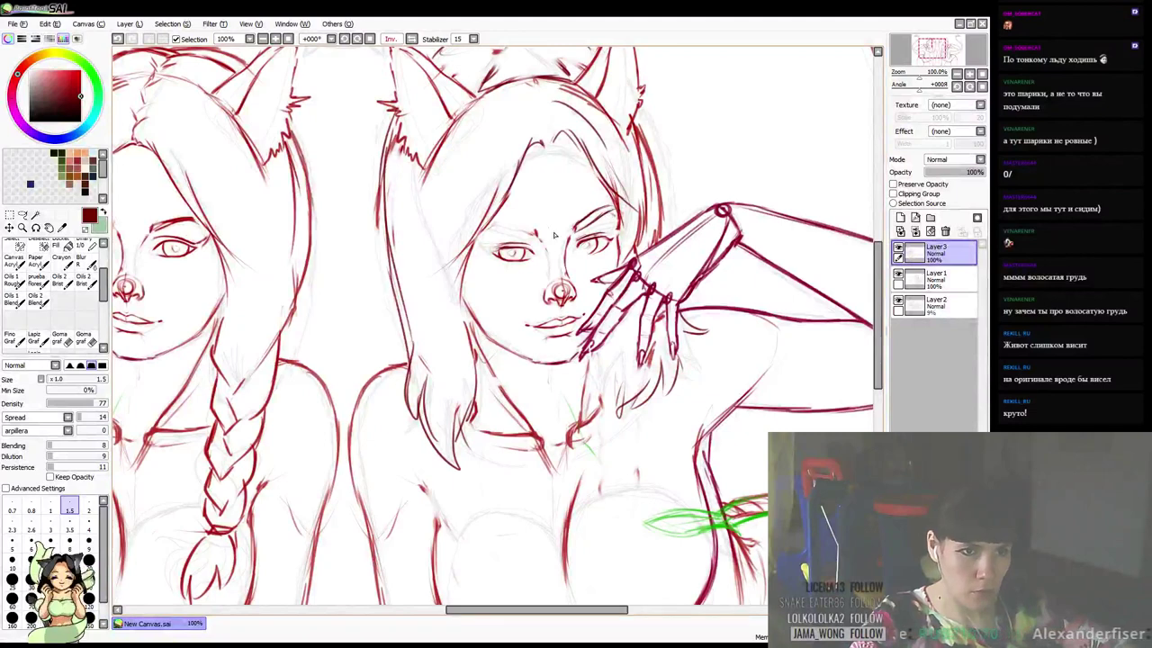
mouse_move(536, 232)
mouse_down()
mouse_move(487, 226)
mouse_move(520, 236)
mouse_up()
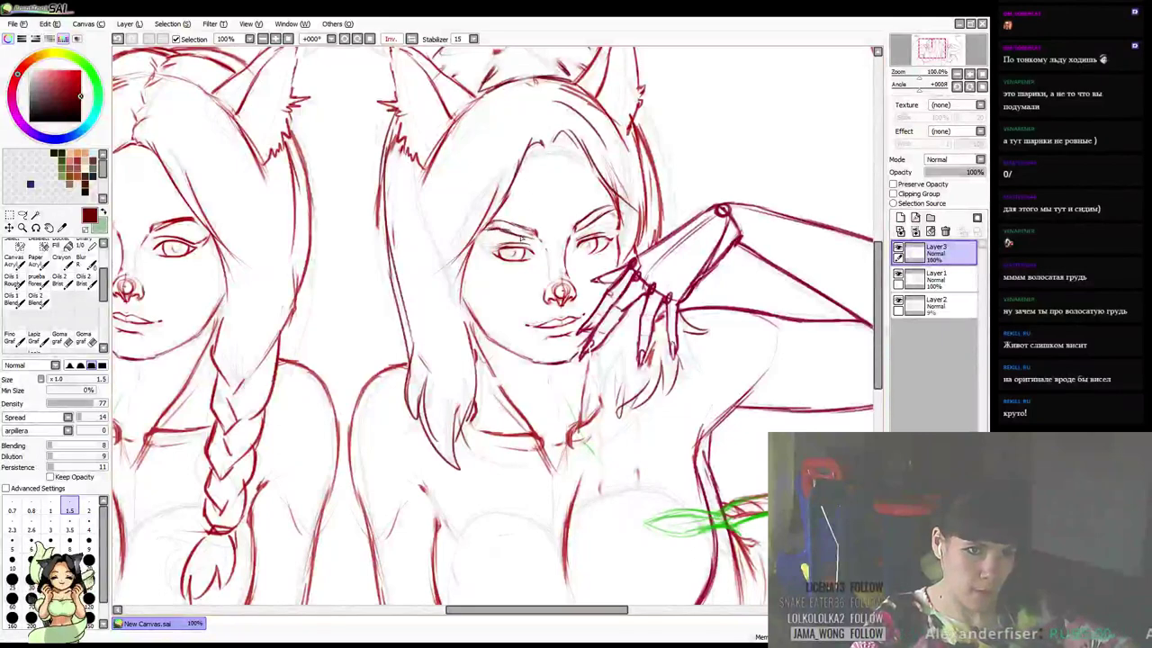
Darken the copied woman's upper eyelids with thick eyeliner ending in pointed outer corners
drag(622, 180, 628, 165)
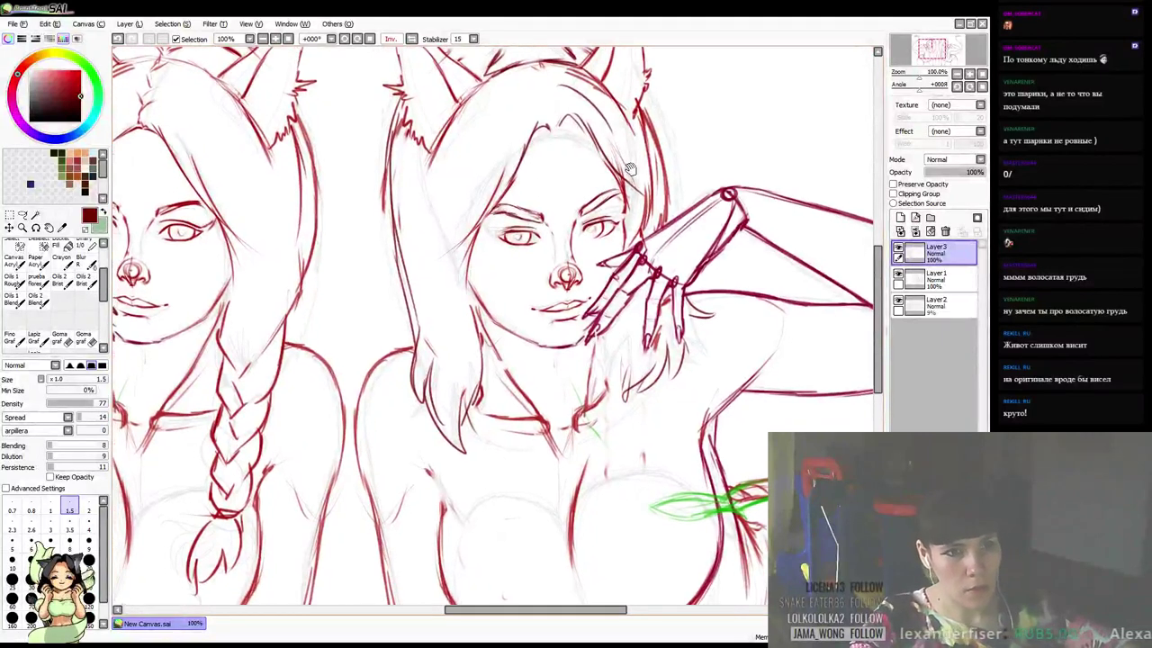
drag(618, 269, 634, 272)
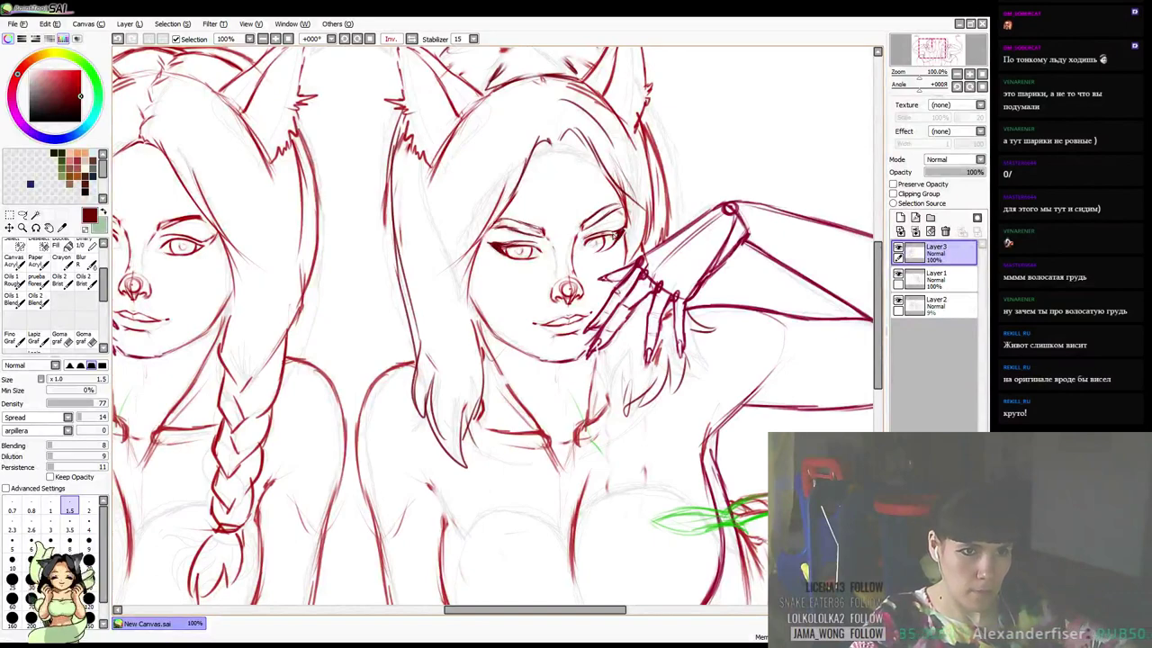
scroll(620, 131, down, 3)
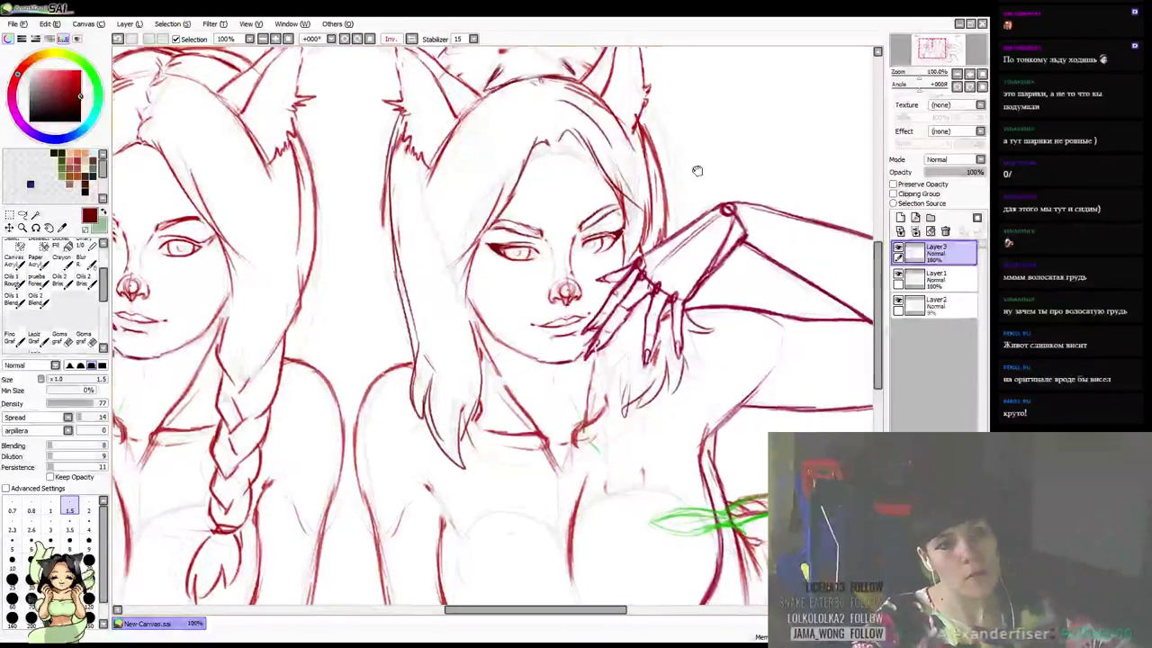
scroll(664, 129, down, 2)
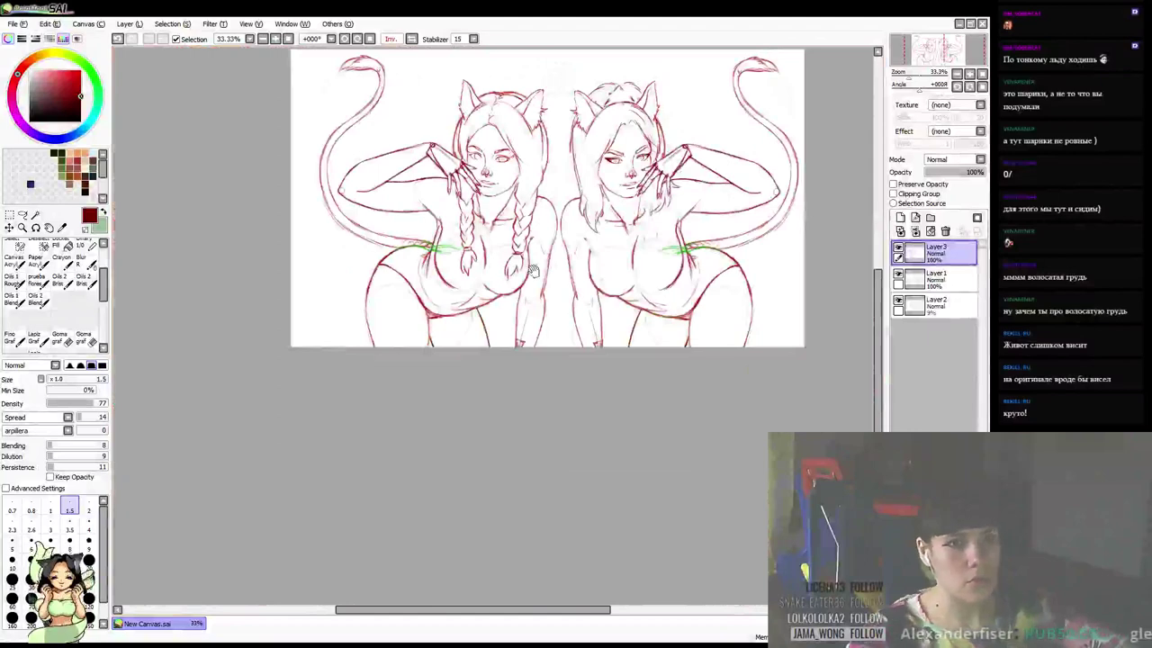
drag(545, 217, 479, 344)
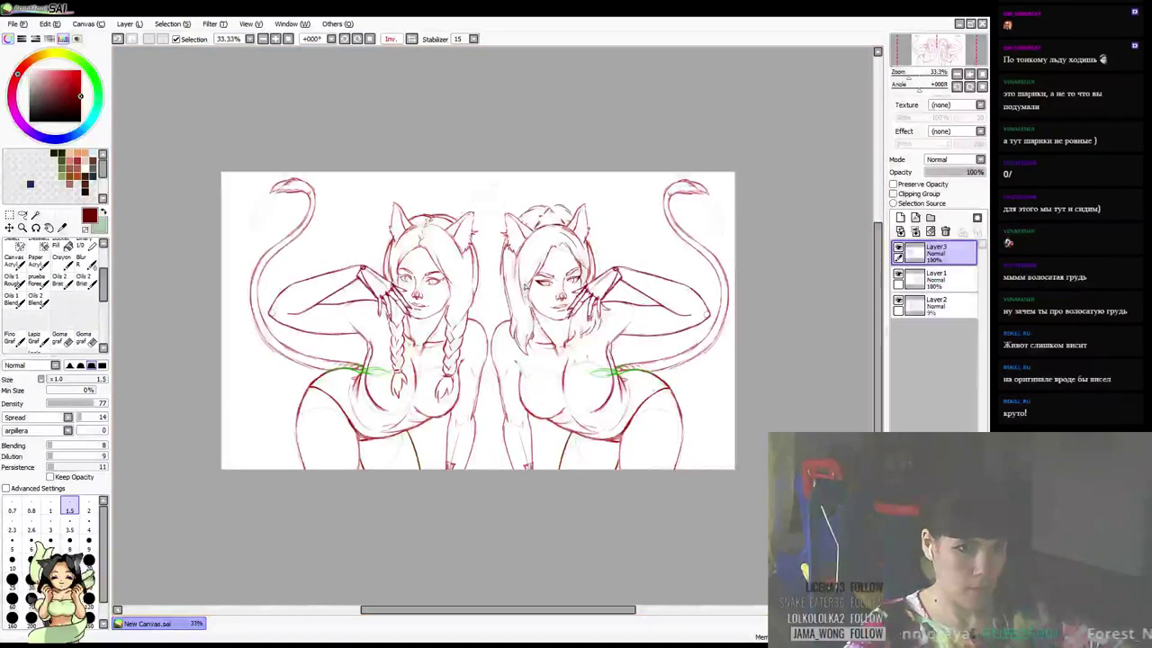
key(ctrl+z)
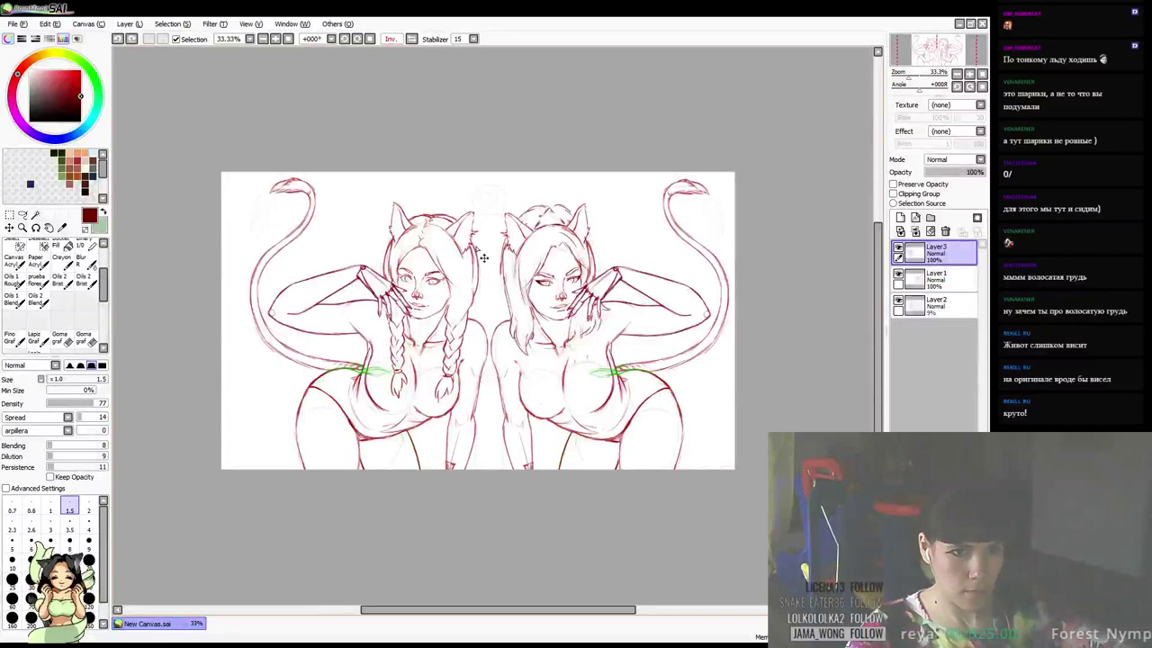
scroll(438, 279, up, 1)
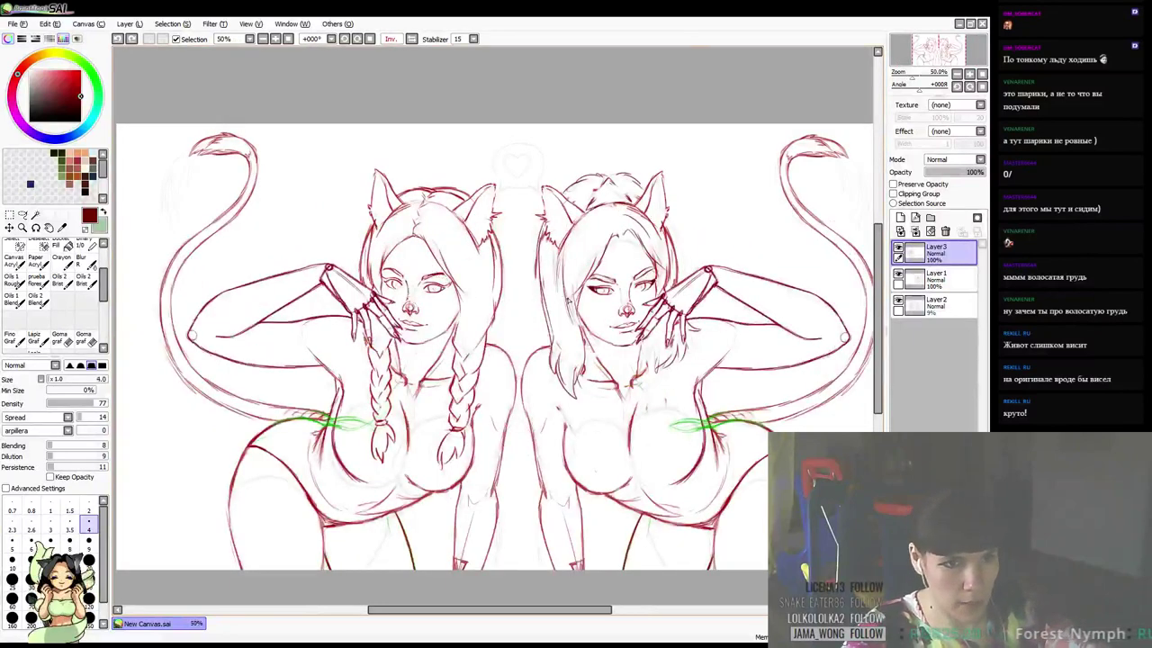
drag(563, 285, 589, 336)
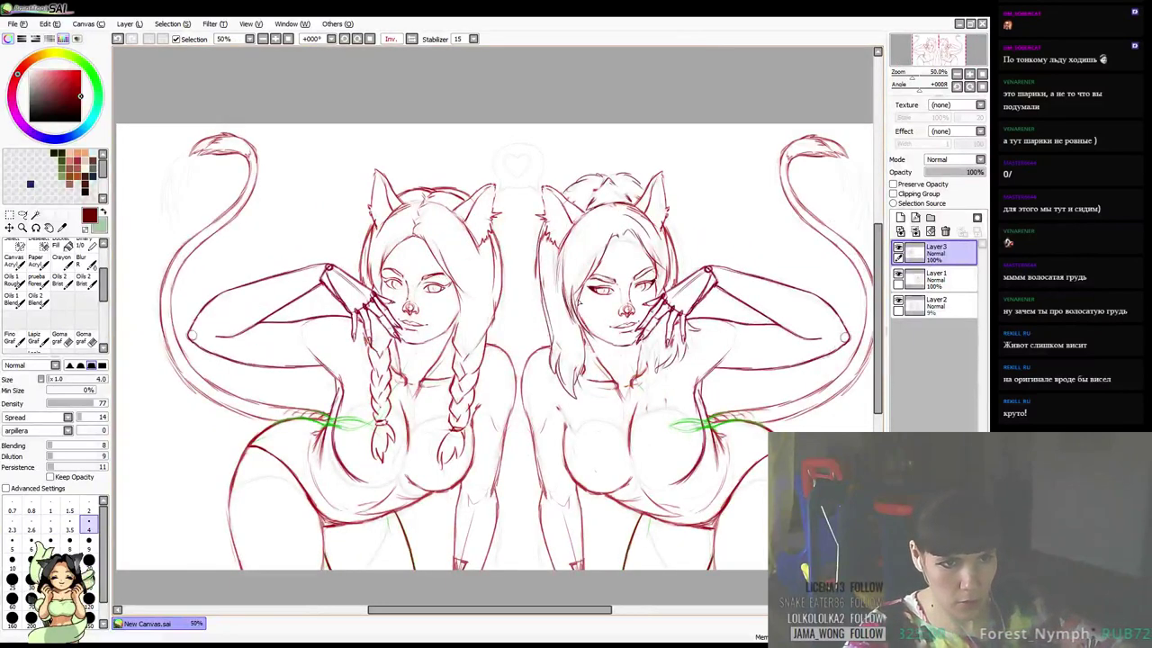
drag(673, 190, 671, 191)
key(ctrl+z)
key(ctrl+z)
key(ctrl+z)
key(ctrl+z)
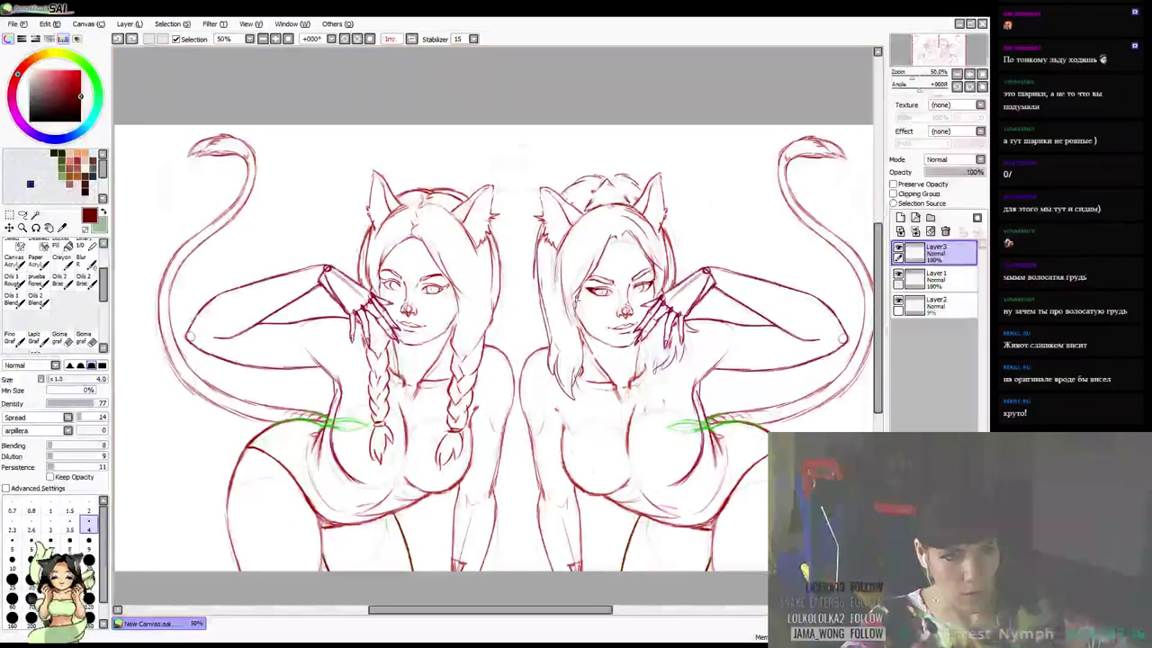
Draw the inner hair strand beside the copied woman's cheek and strands below her raised hand with the size 4 brush
drag(573, 288, 587, 358)
drag(723, 149, 686, 171)
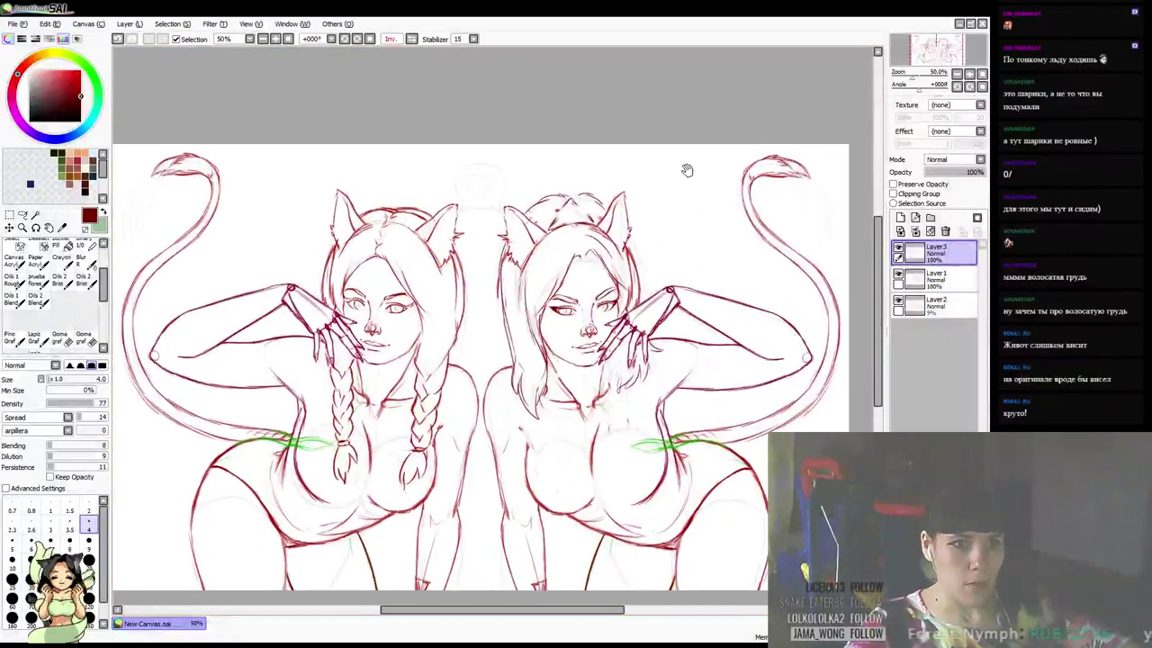
drag(693, 274, 705, 227)
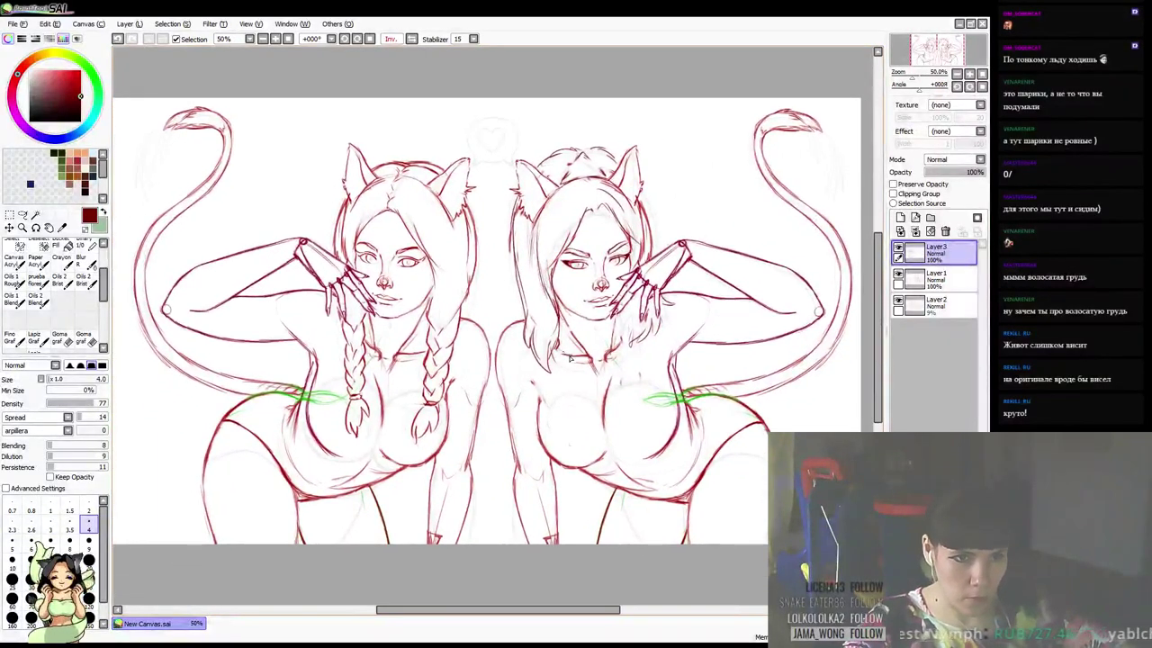
drag(618, 342, 637, 315)
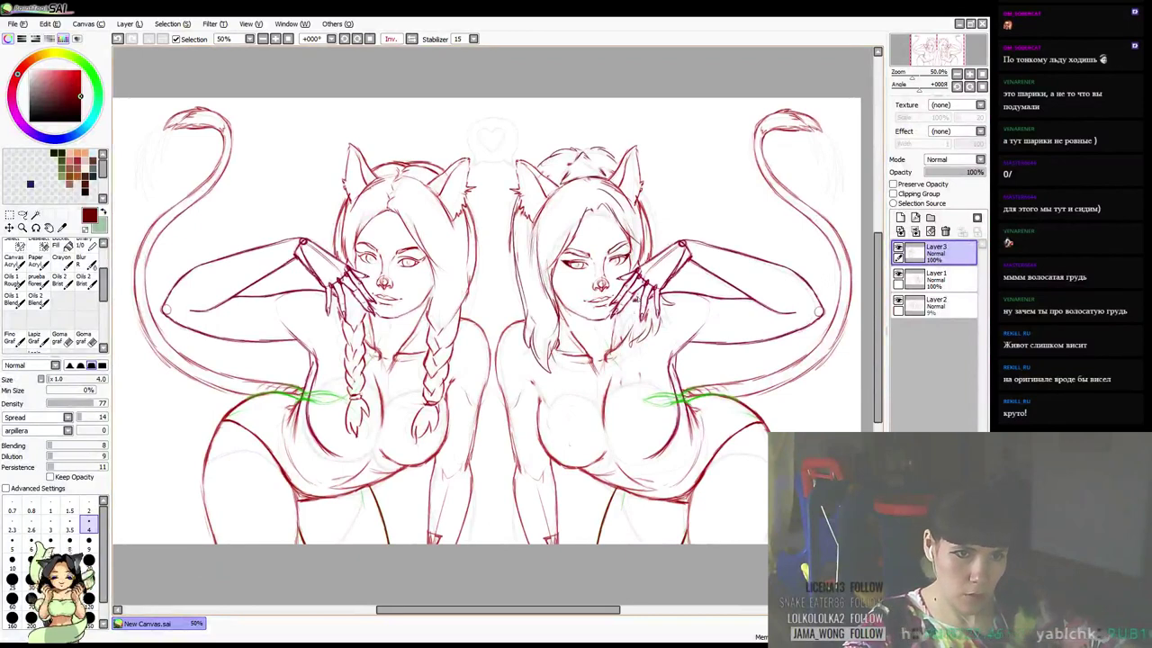
Save the two-figure sketch as the JPEG file New Canvas.jpg in the Времка folder on the desktop
drag(700, 209, 694, 202)
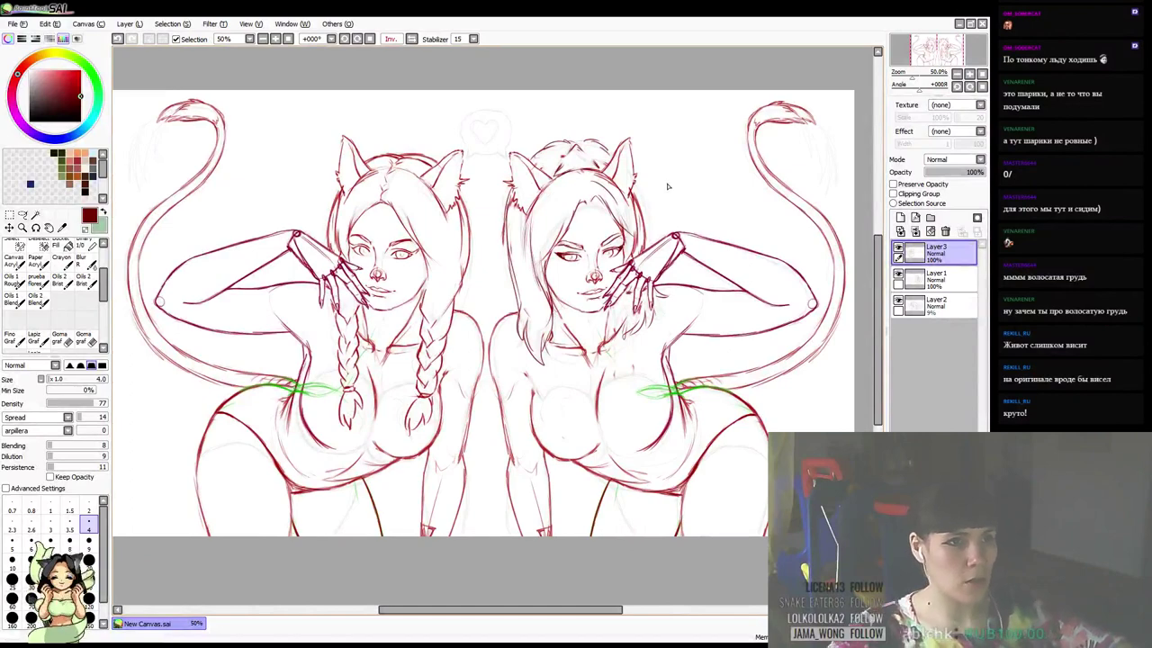
drag(453, 259, 482, 260)
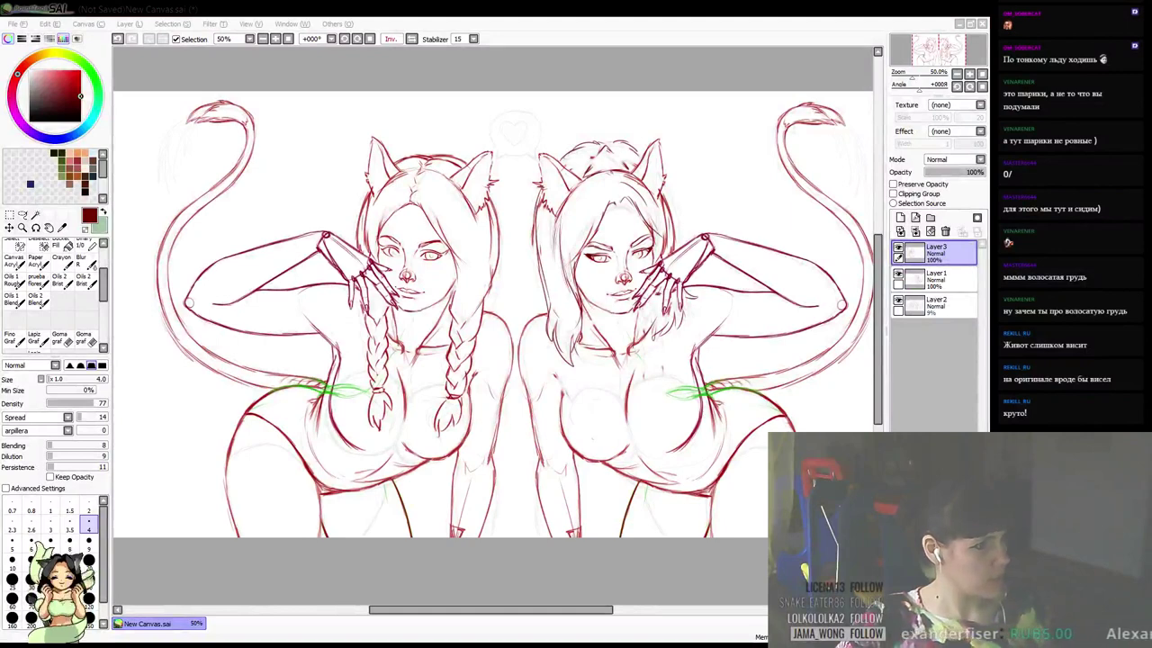
key(Return)
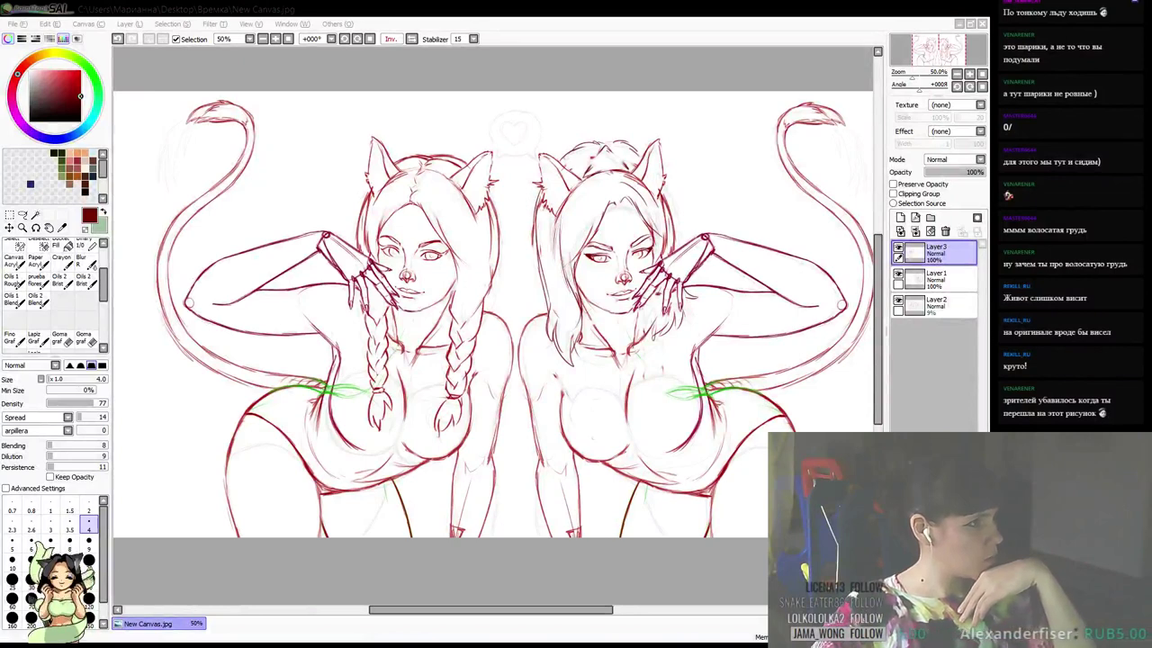
key(ctrl+z)
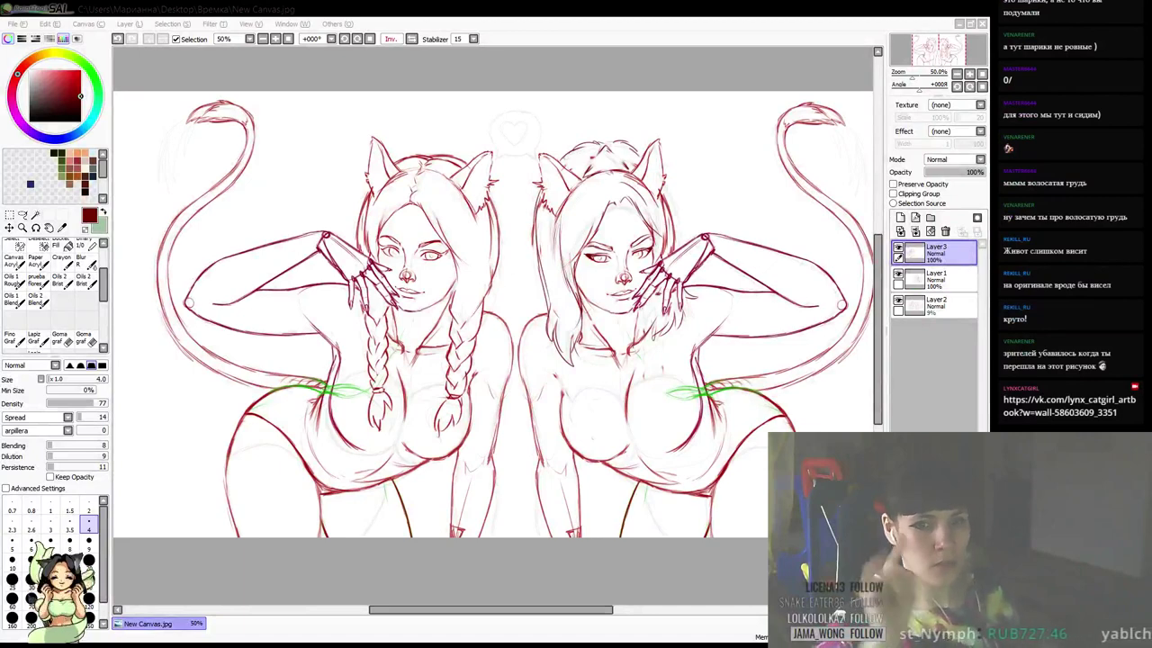
key(ctrl+z)
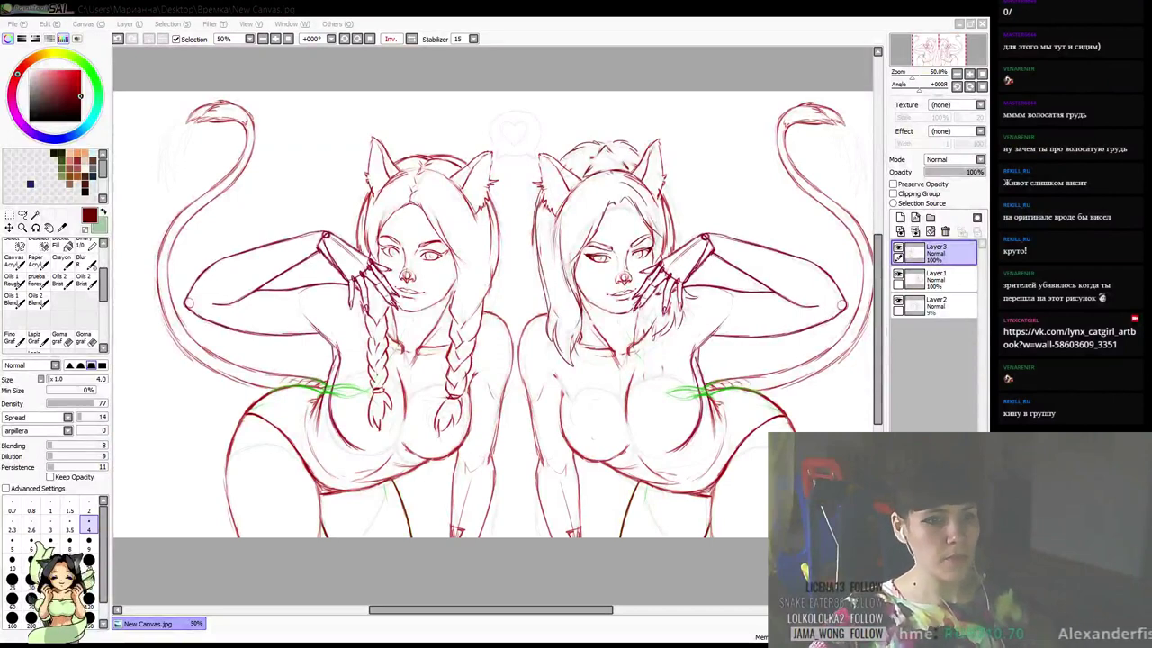
click(660, 377)
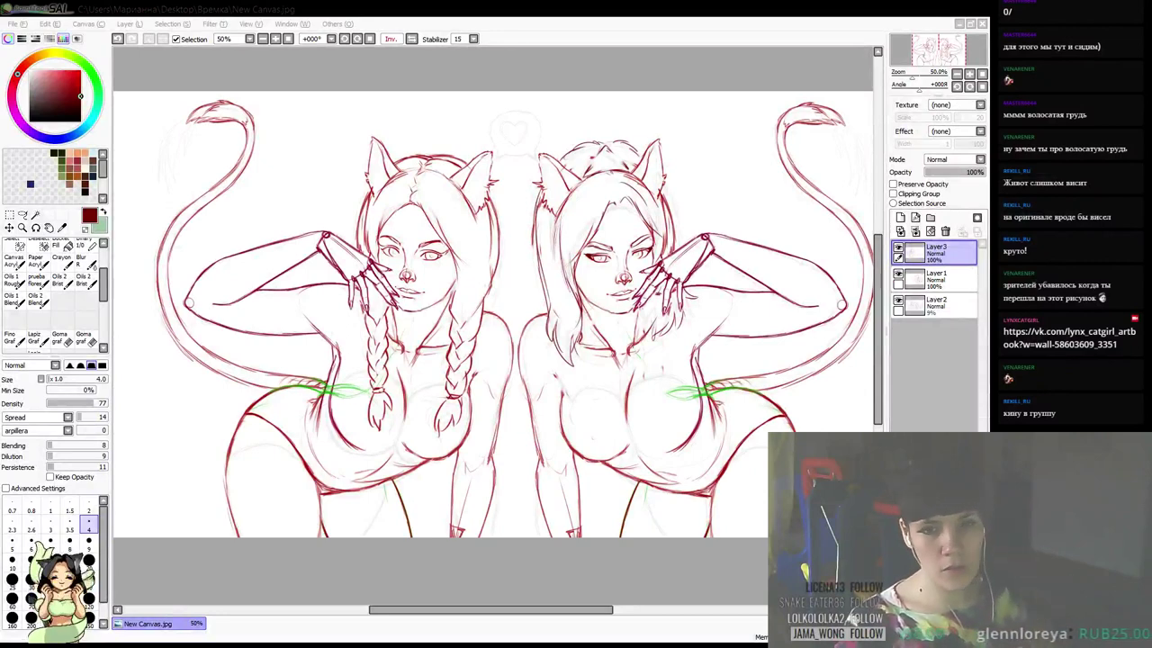
key(ctrl+z)
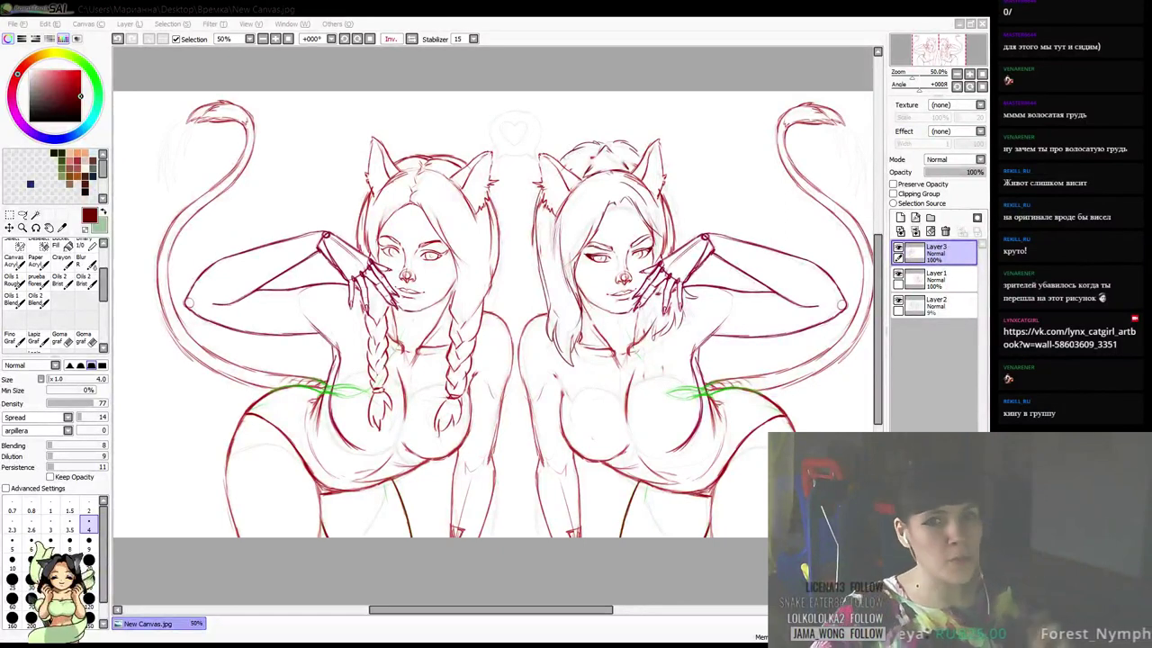
key(ctrl+z)
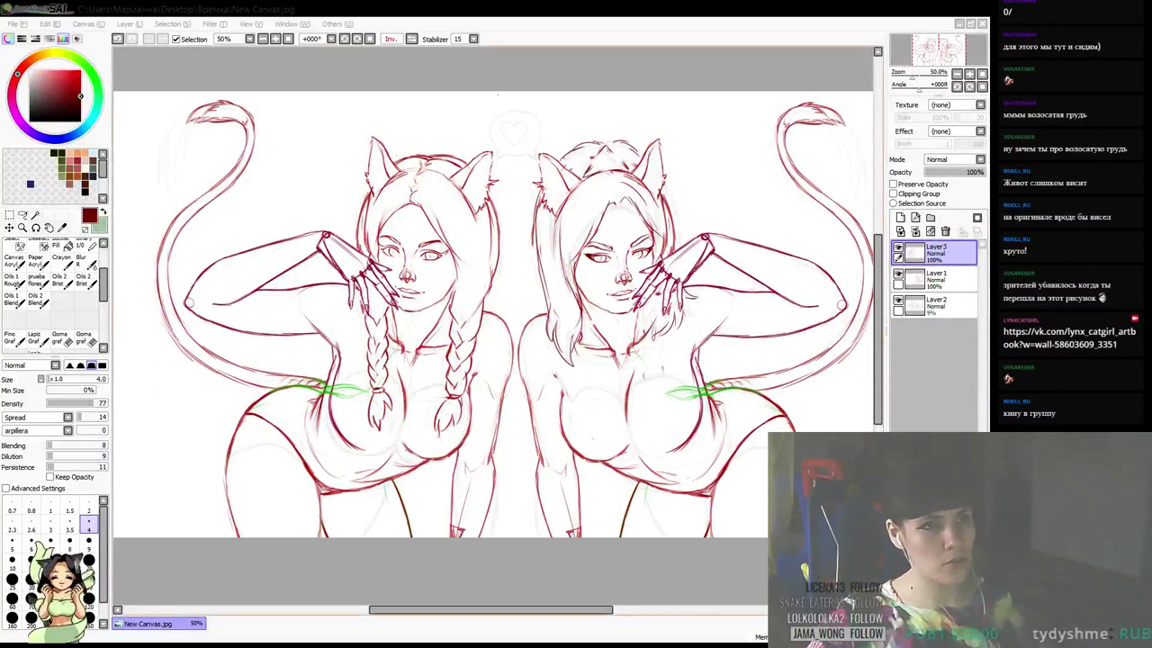
click(555, 37)
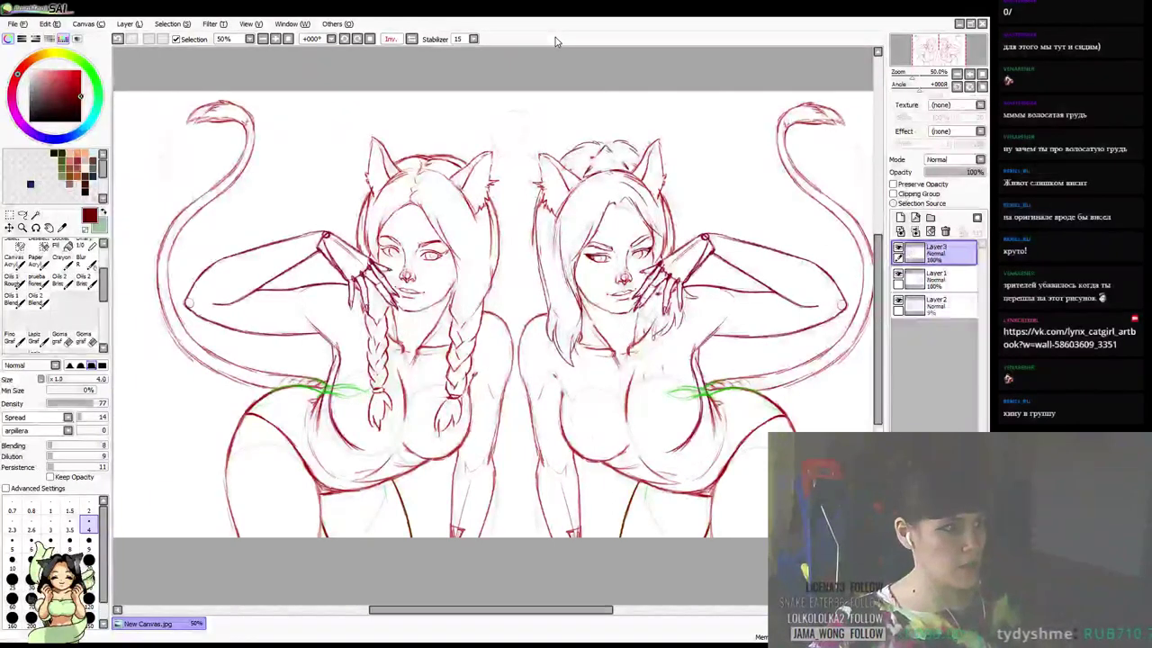